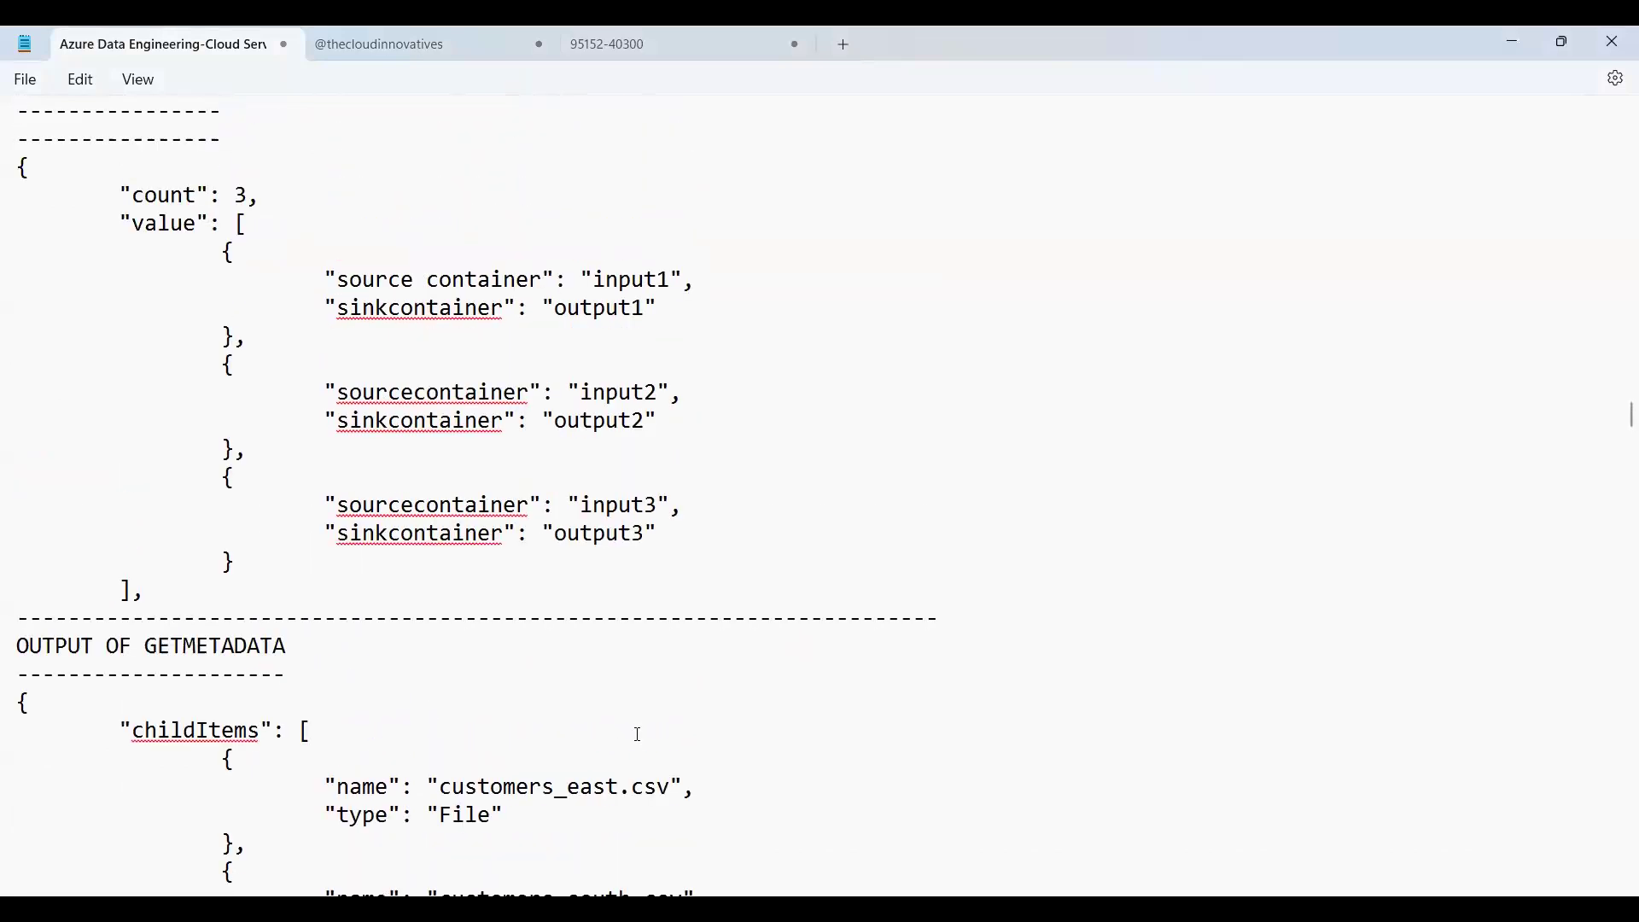
# Add the heading "Case Study : 15" with a dashed underline below the separator that ends the Case Study 14 notes.
pyautogui.scroll(11, 638, 735)
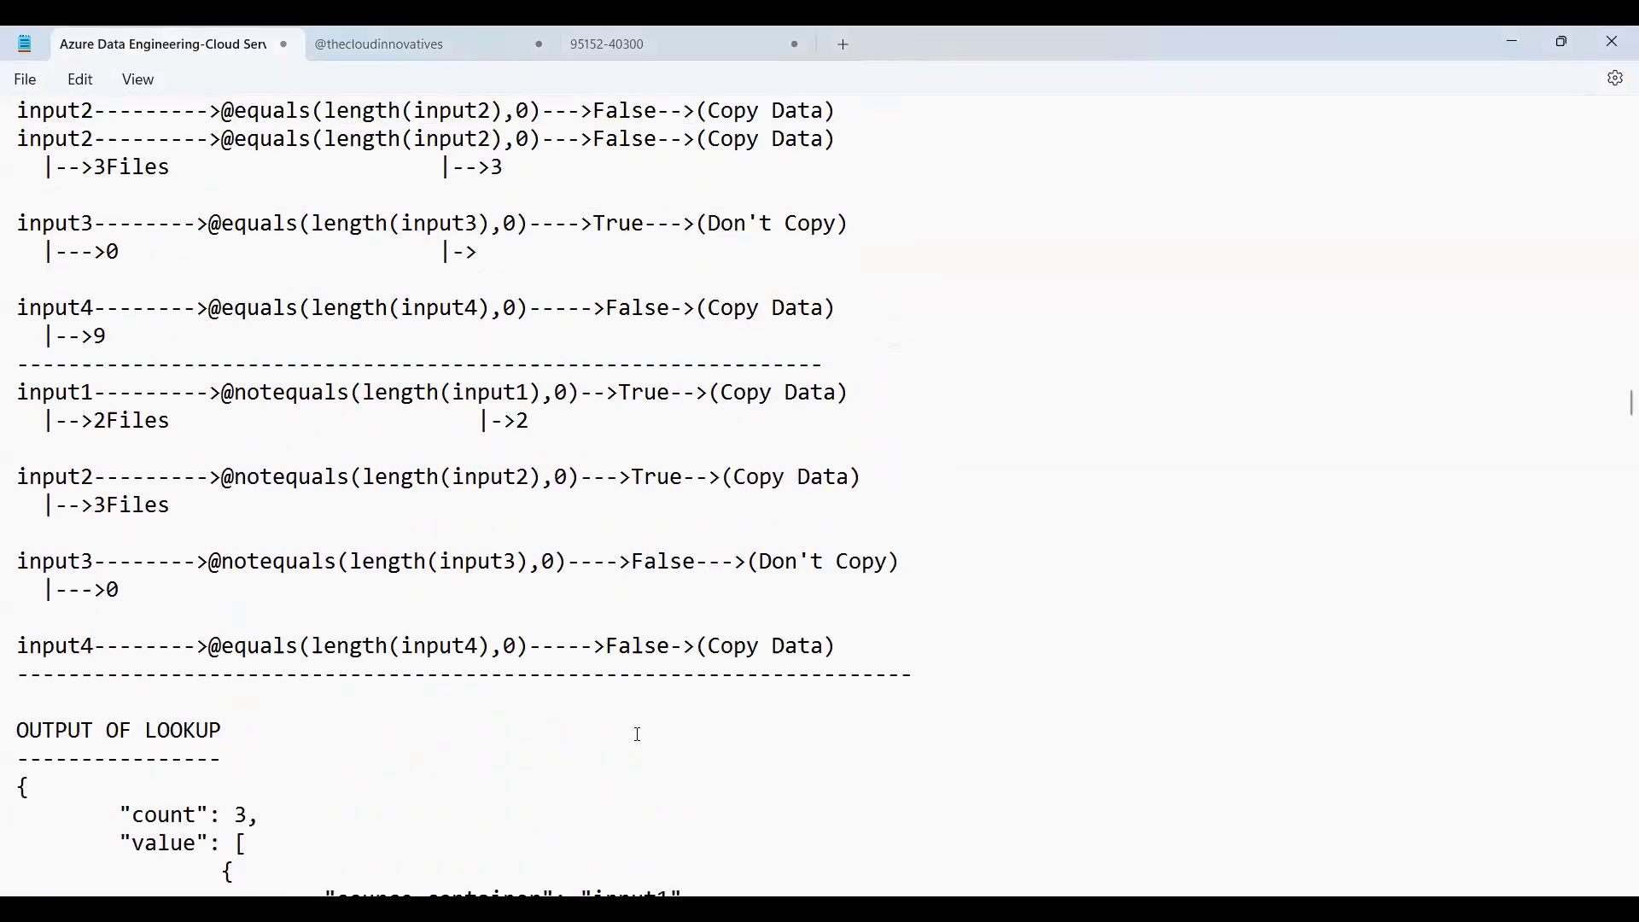
pyautogui.scroll(1, 638, 735)
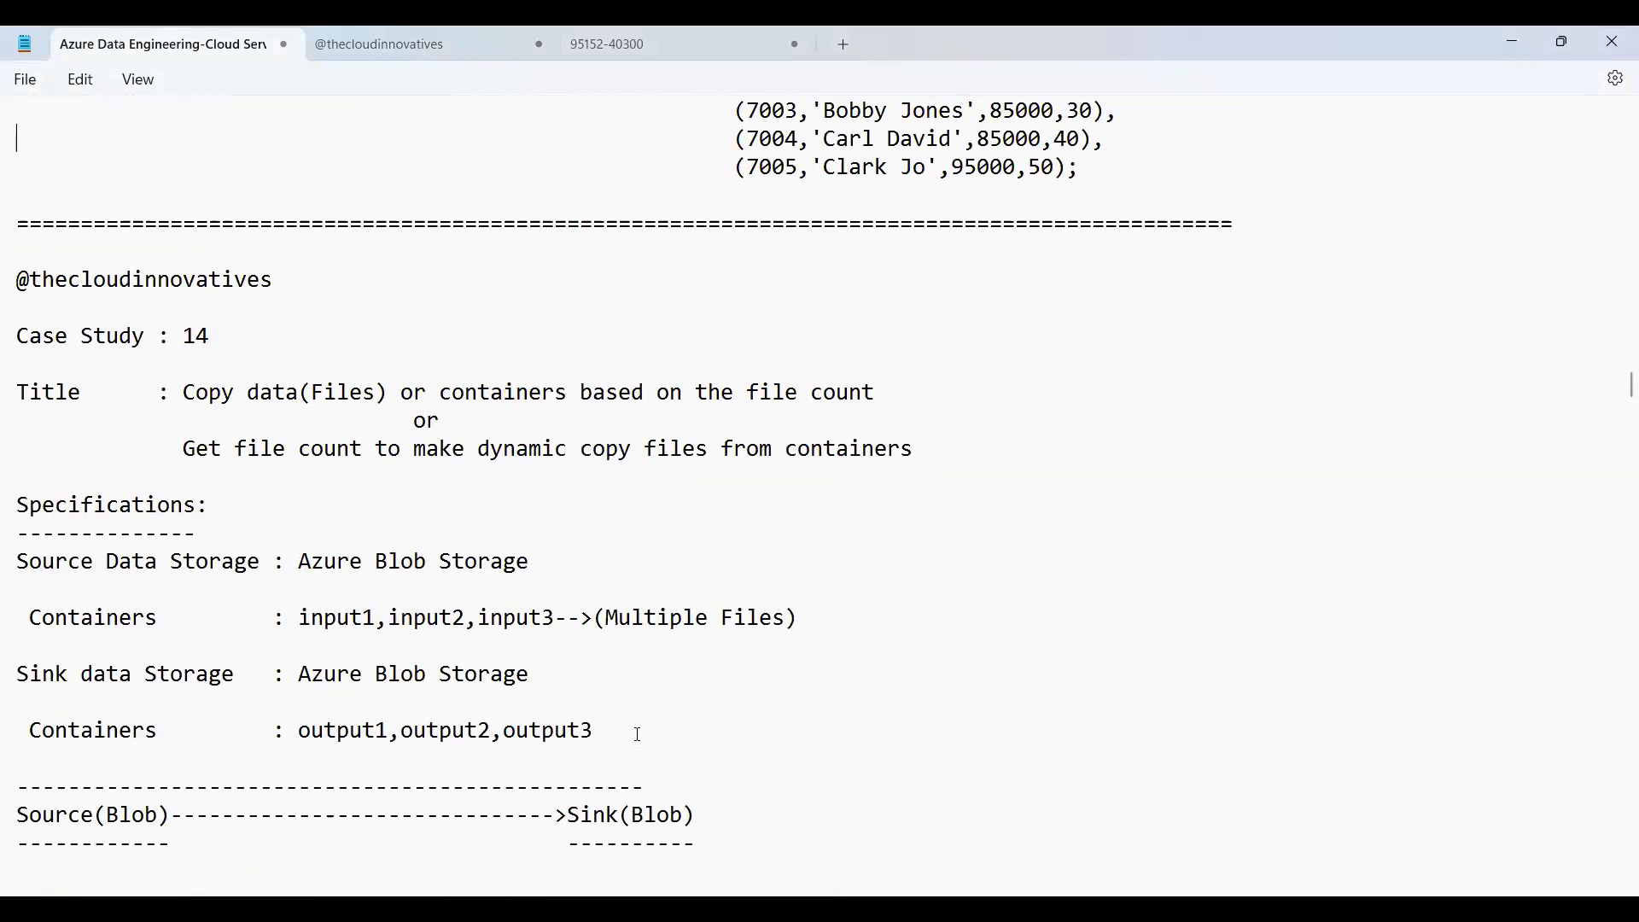
pyautogui.scroll(-13, 639, 735)
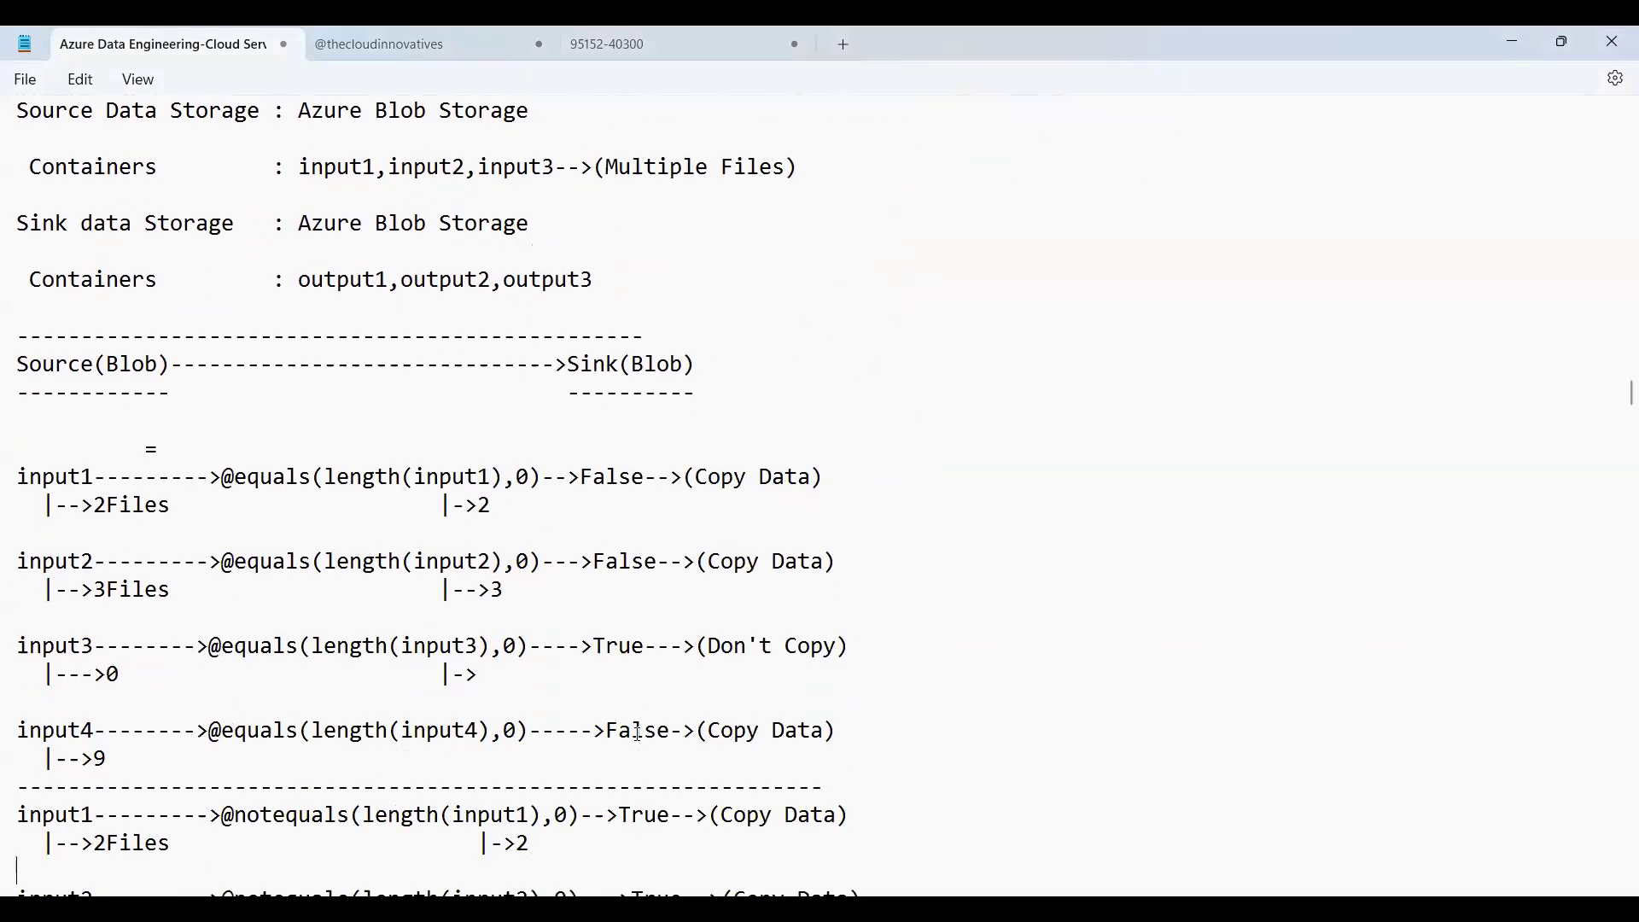
pyautogui.scroll(-13, 639, 735)
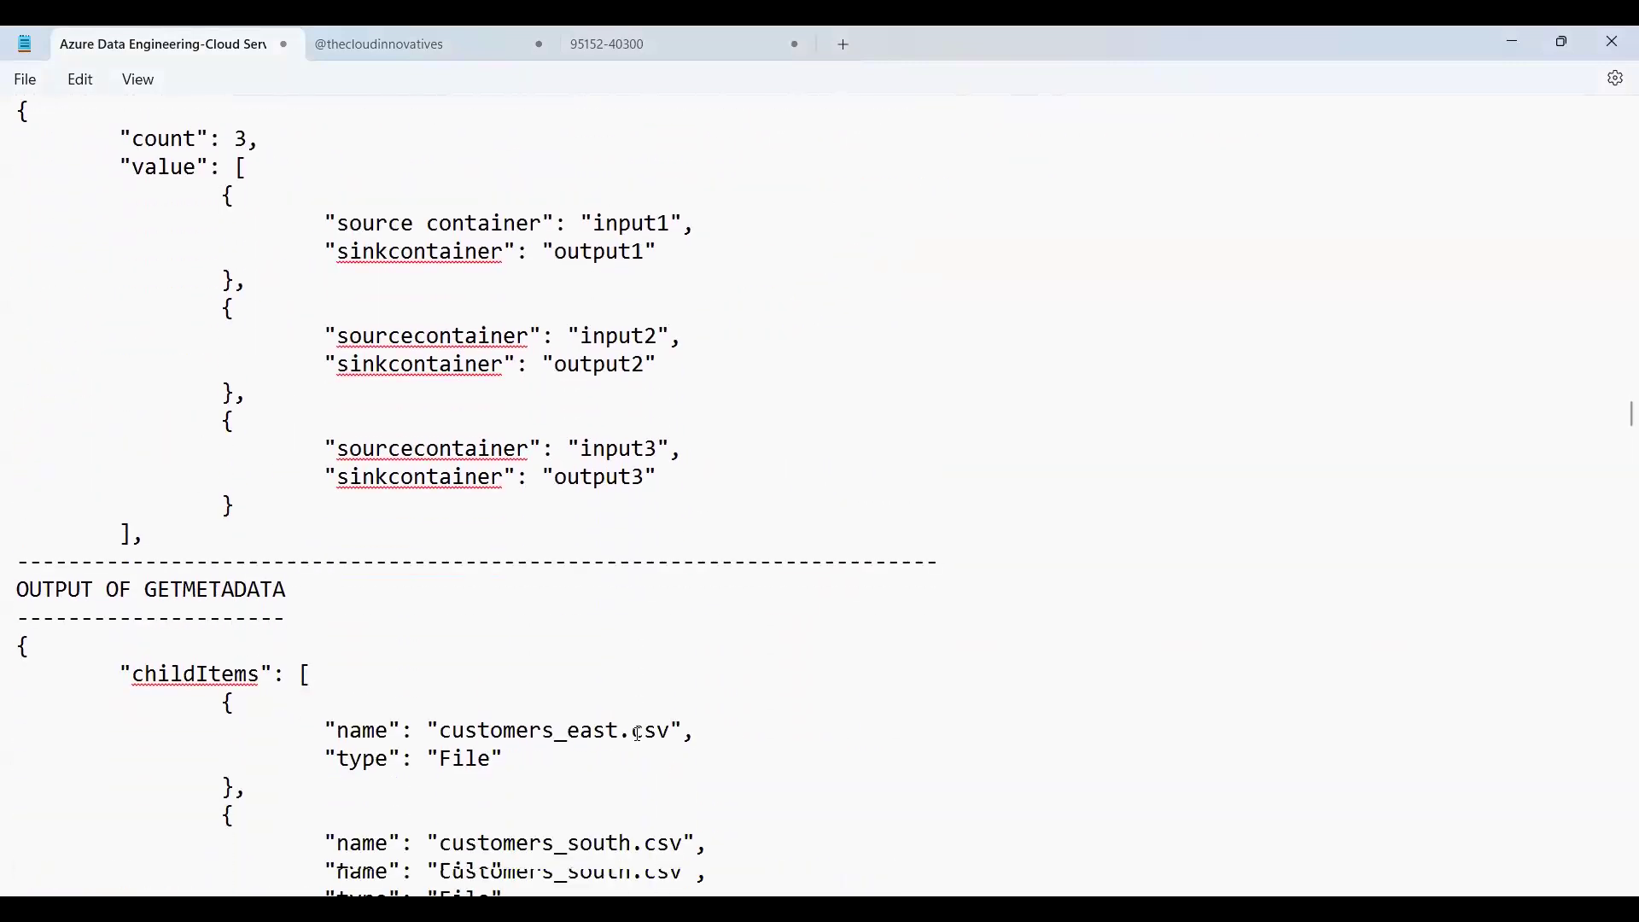
pyautogui.scroll(-7, 639, 735)
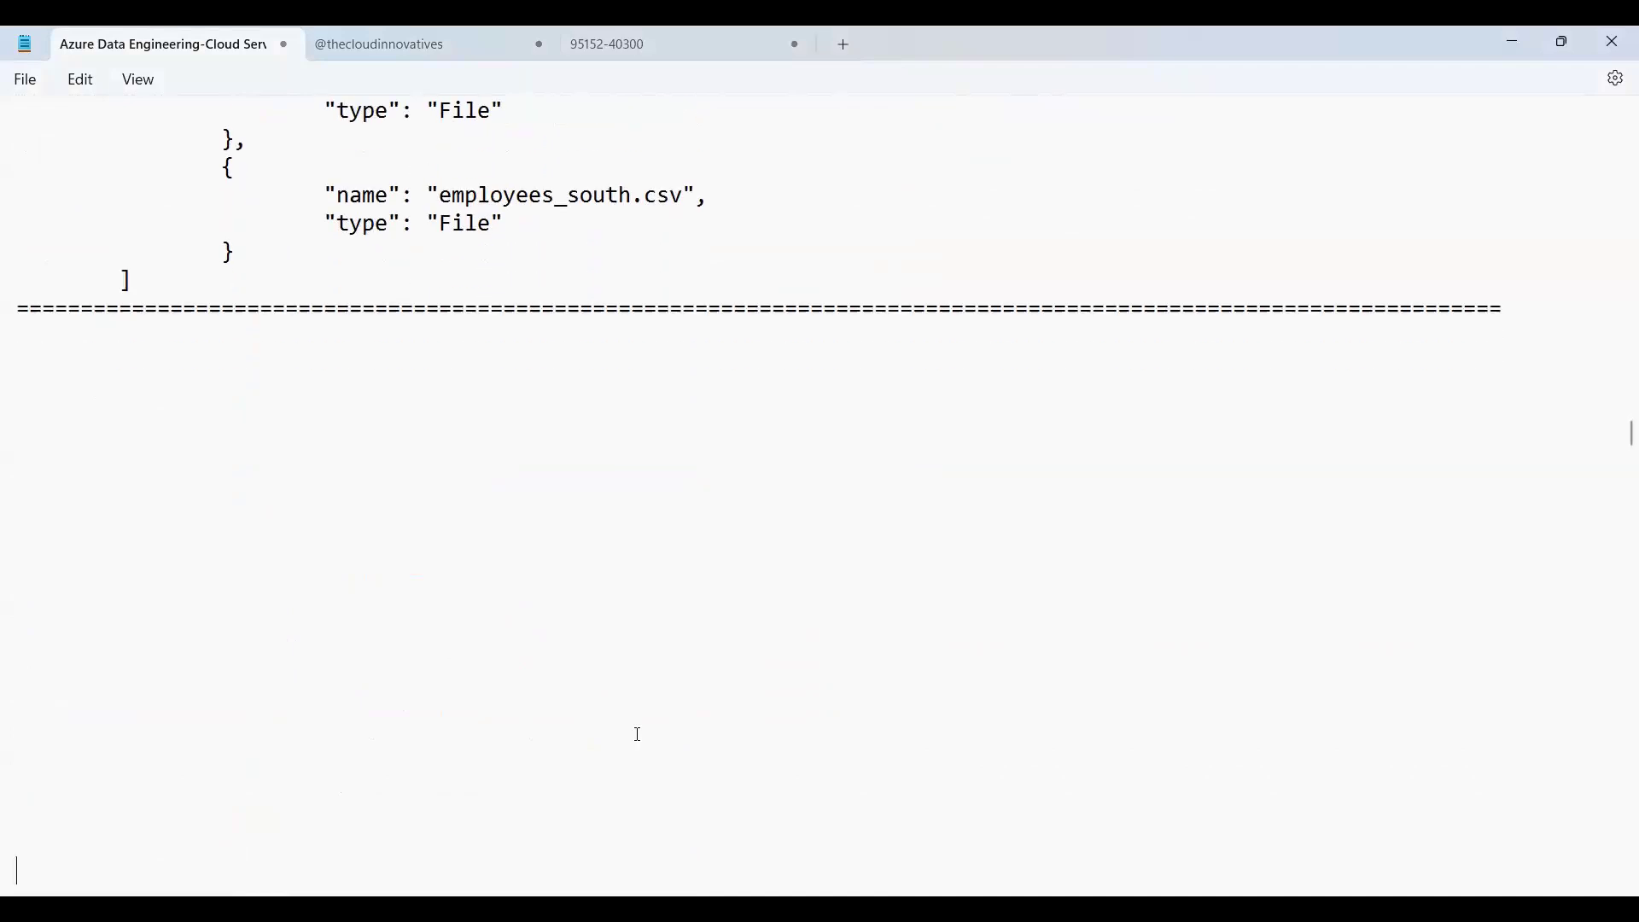
pyautogui.press('Up')
pyautogui.press('Up')
pyautogui.press('Up')
pyautogui.press('Up')
pyautogui.press('Up')
pyautogui.press('Up')
pyautogui.press('Up')
pyautogui.press('Up')
pyautogui.press('Up')
pyautogui.press('Up')
pyautogui.press('Up')
pyautogui.press('Up')
pyautogui.press('Up')
pyautogui.press('Up')
pyautogui.press('Up')
pyautogui.press('Up')
pyautogui.press('Up')
pyautogui.press('Up')
pyautogui.press('Up')
pyautogui.press('Up')
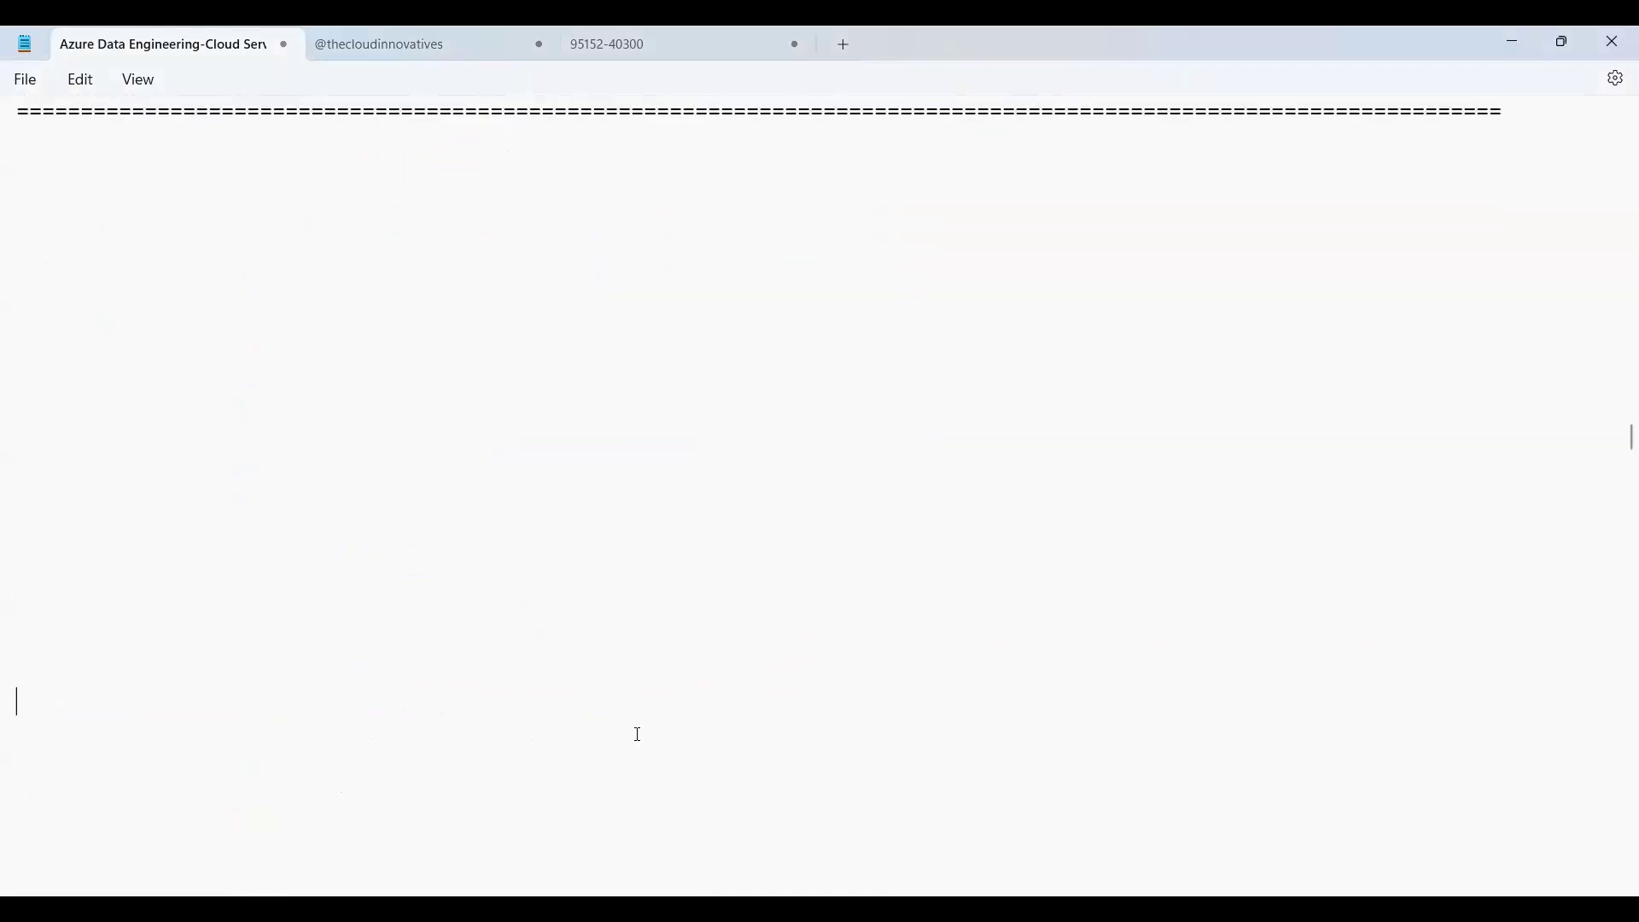
pyautogui.press('Up')
pyautogui.press('Up')
pyautogui.press('Up')
pyautogui.press('Up')
pyautogui.press('Up')
pyautogui.write('Case Study : 15 ---')
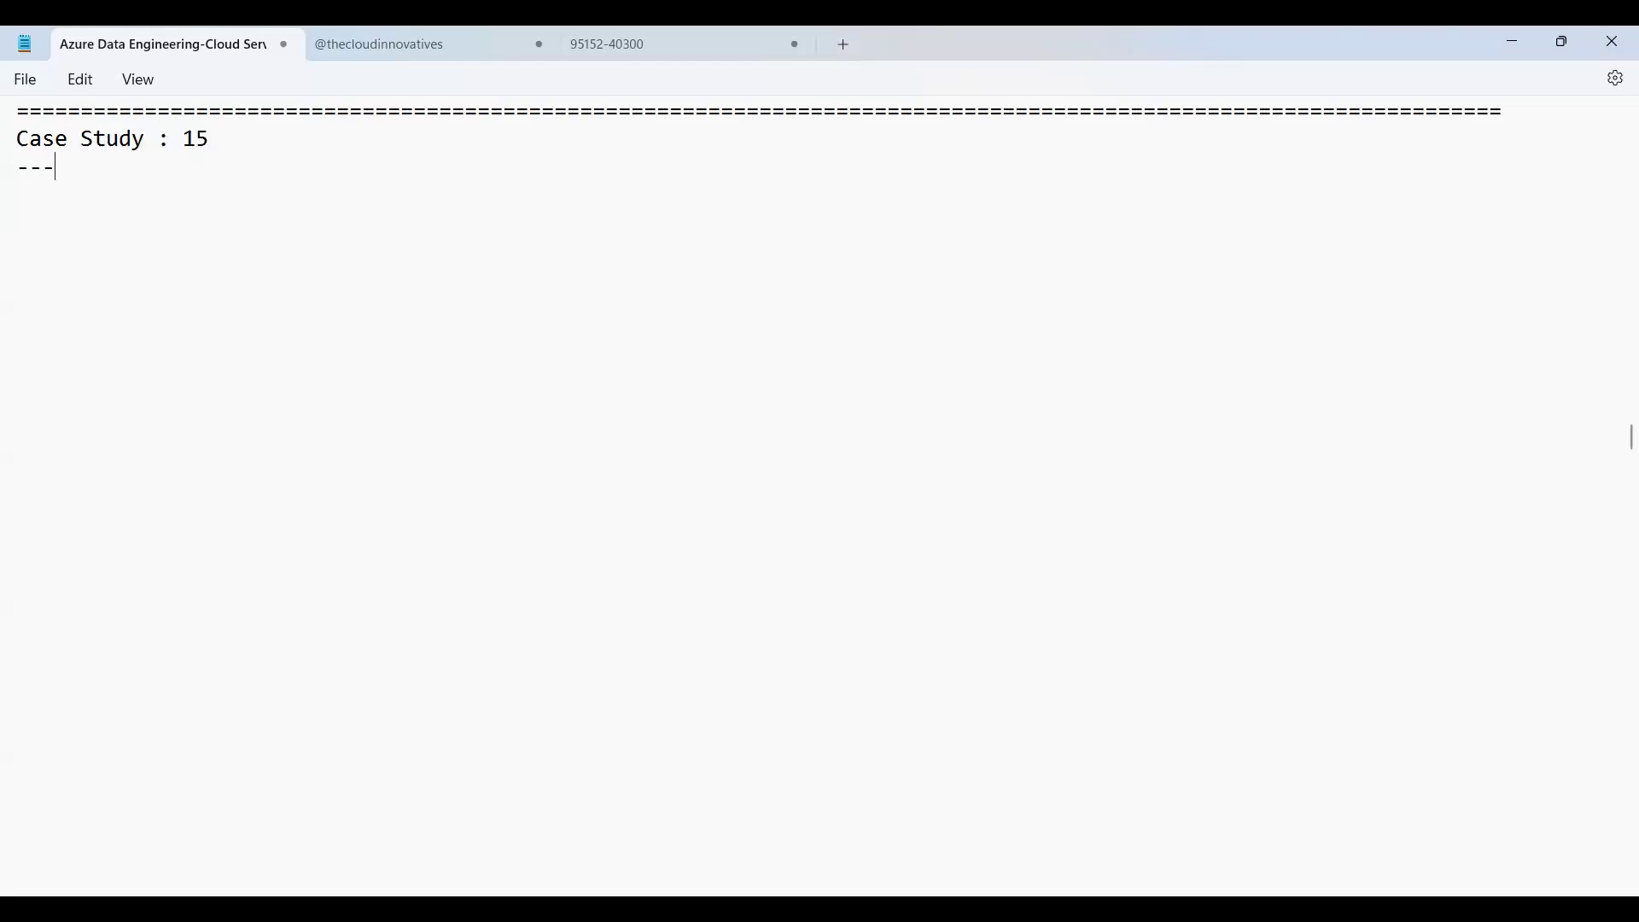
pyautogui.write('-------   --')
pyautogui.press('Return')
pyautogui.press('Return')
# Add the title line "Title : Design pipeline that captures the execution details or log details" under the case study heading.
pyautogui.write('Title      : Design pipeli')
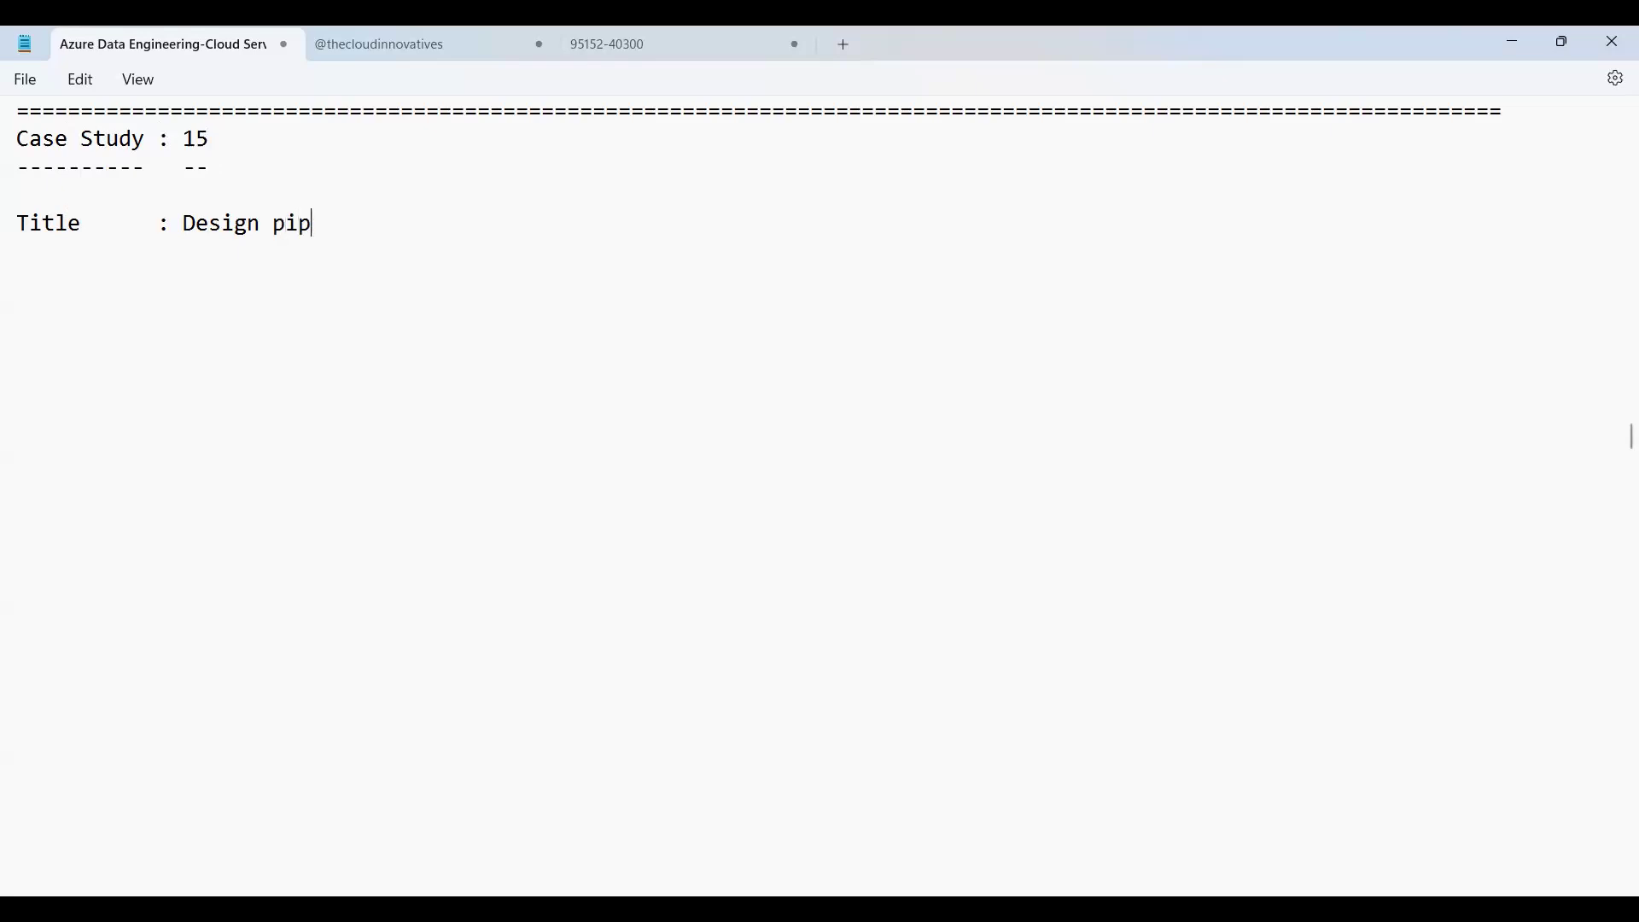
pyautogui.press('BackSpace')
pyautogui.press('BackSpace')
pyautogui.press('BackSpace')
pyautogui.write('eline that captures')
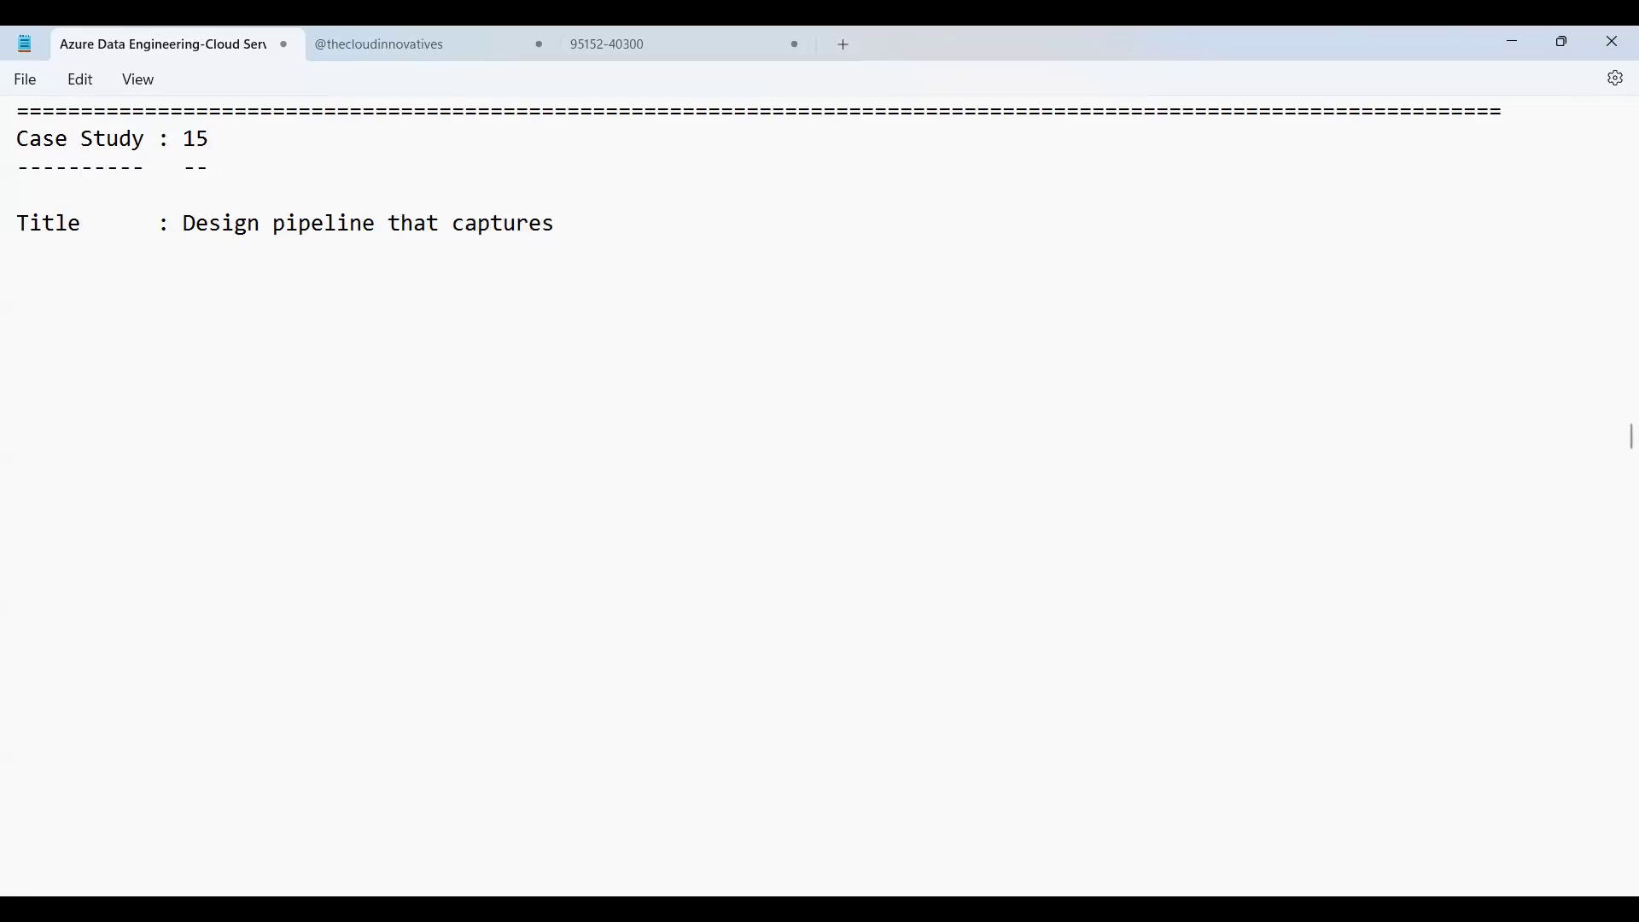
pyautogui.write(' the execution details')
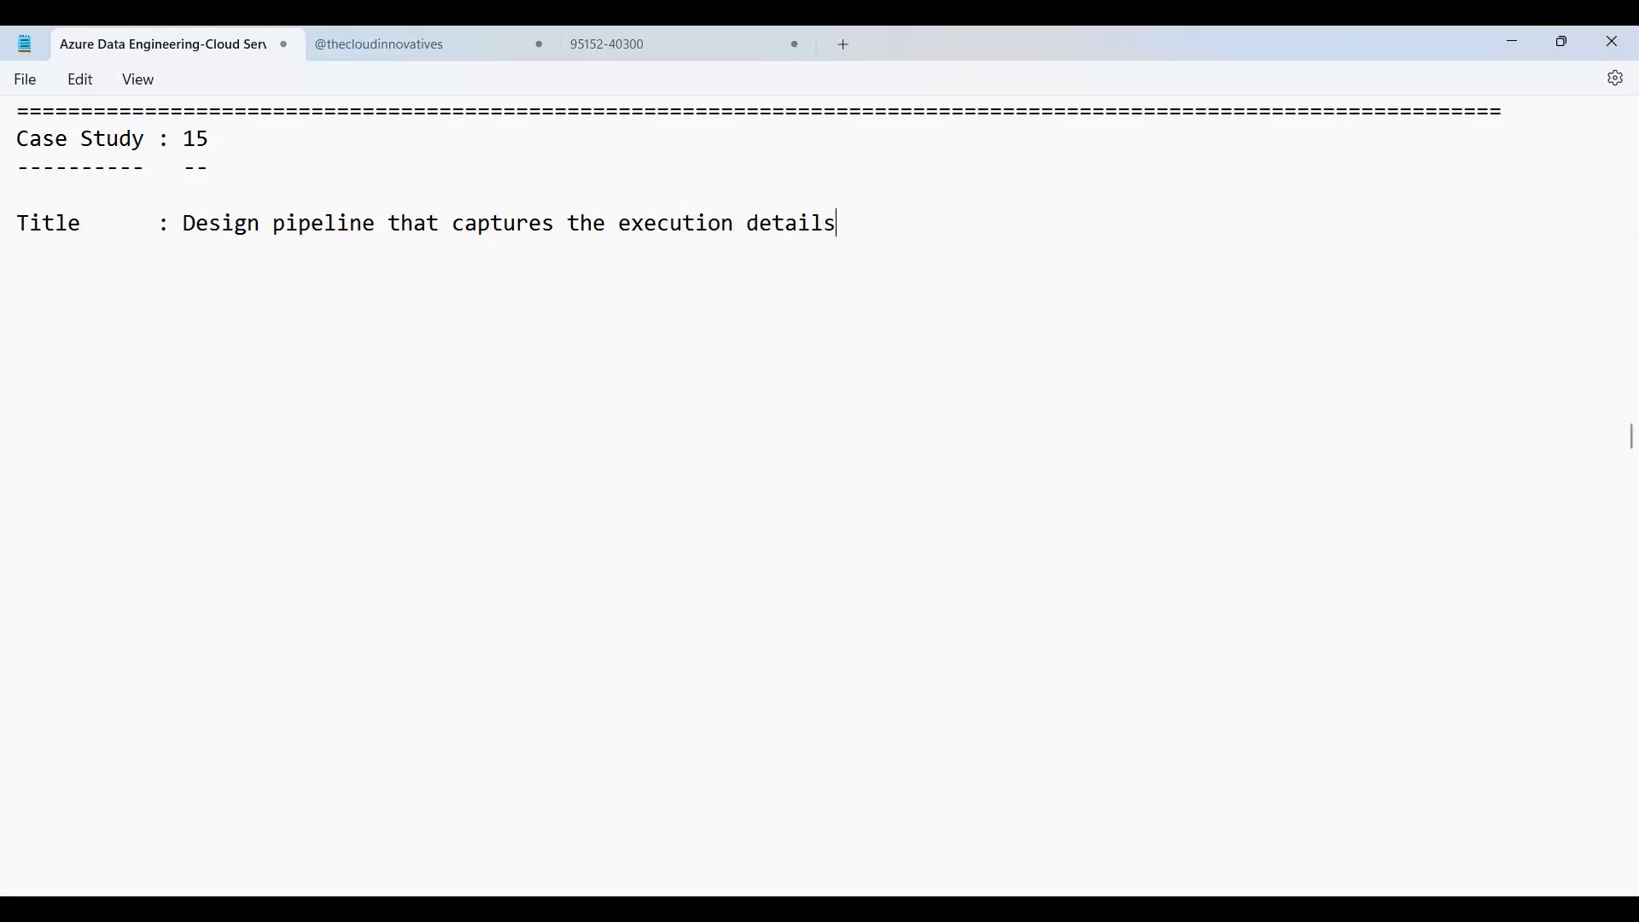
pyautogui.write(',log')
pyautogui.press('Left')
pyautogui.press('Left')
pyautogui.press('Left')
pyautogui.press('Right')
pyautogui.press('Right')
pyautogui.press('Right')
pyautogui.write('details')
pyautogui.press('Left')
pyautogui.press('Left')
pyautogui.press('Left')
pyautogui.hotkey('shift', 'Left')
pyautogui.hotkey('shift', 'Left')
pyautogui.hotkey('shift', 'Left')
pyautogui.write('s or')
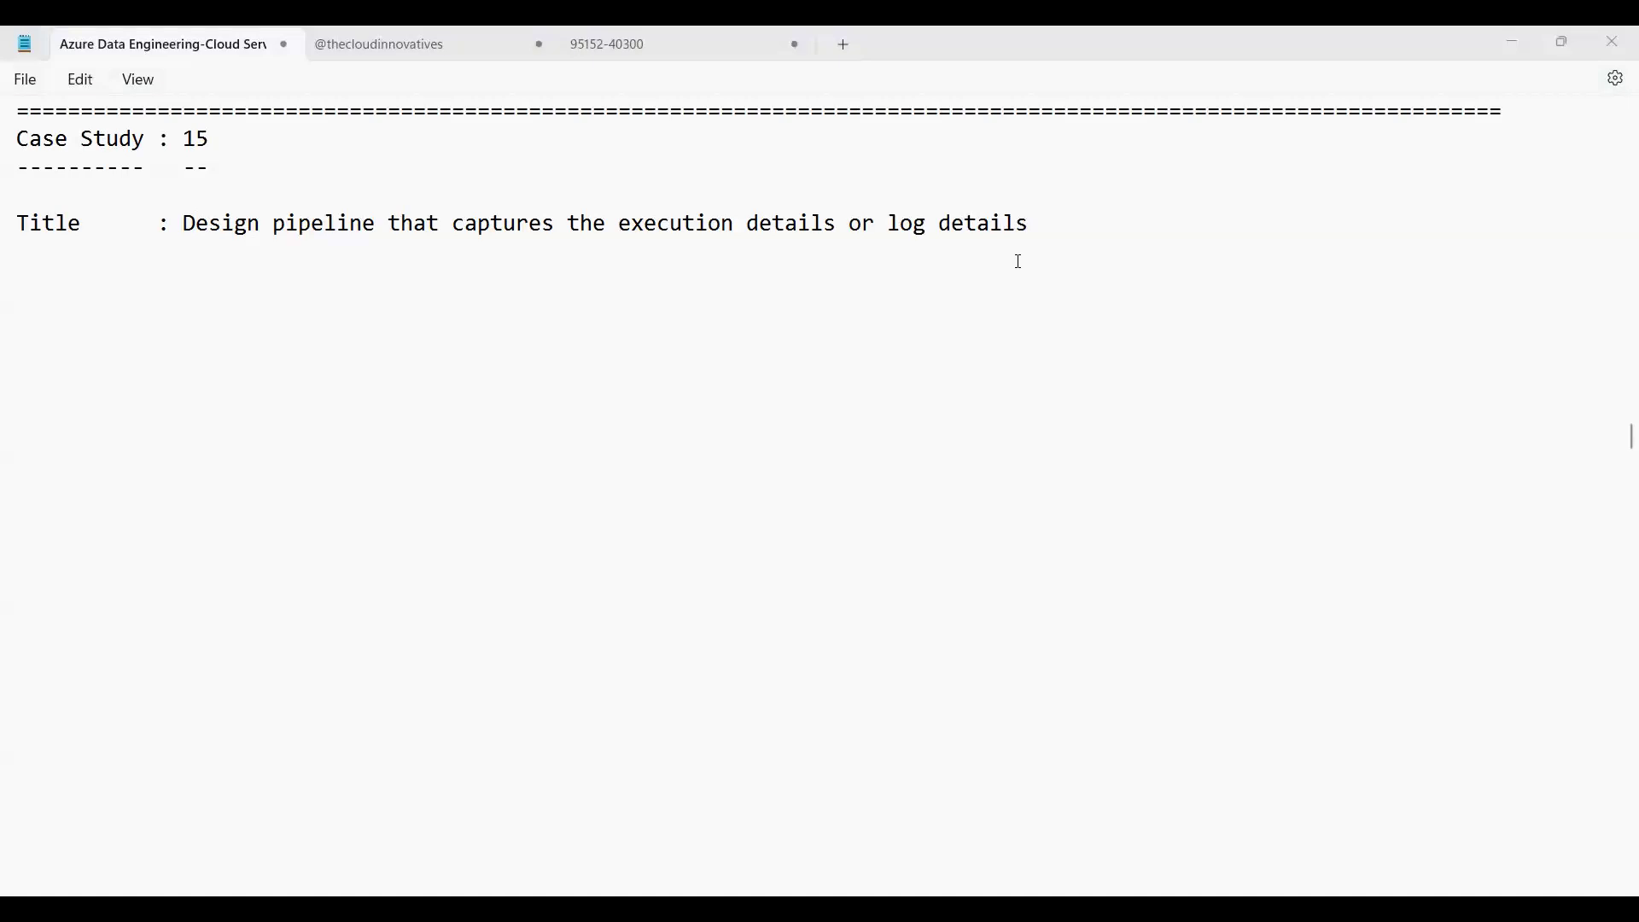
# Insert a block of blank lines below the title line to make room for the case study notes.
pyautogui.click(1045, 225)
pyautogui.press('Return')
pyautogui.press('Return')
pyautogui.press('Return')
pyautogui.press('Return')
pyautogui.press('Return')
pyautogui.press('Return')
pyautogui.press('Return')
pyautogui.press('Return')
pyautogui.press('Return')
pyautogui.press('Return')
pyautogui.press('Return')
pyautogui.press('Return')
pyautogui.press('Return')
pyautogui.press('Return')
pyautogui.press('Return')
pyautogui.press('Return')
pyautogui.press('Return')
pyautogui.press('Return')
pyautogui.press('Return')
pyautogui.press('Return')
pyautogui.press('Return')
pyautogui.press('Return')
pyautogui.press('Return')
pyautogui.press('Return')
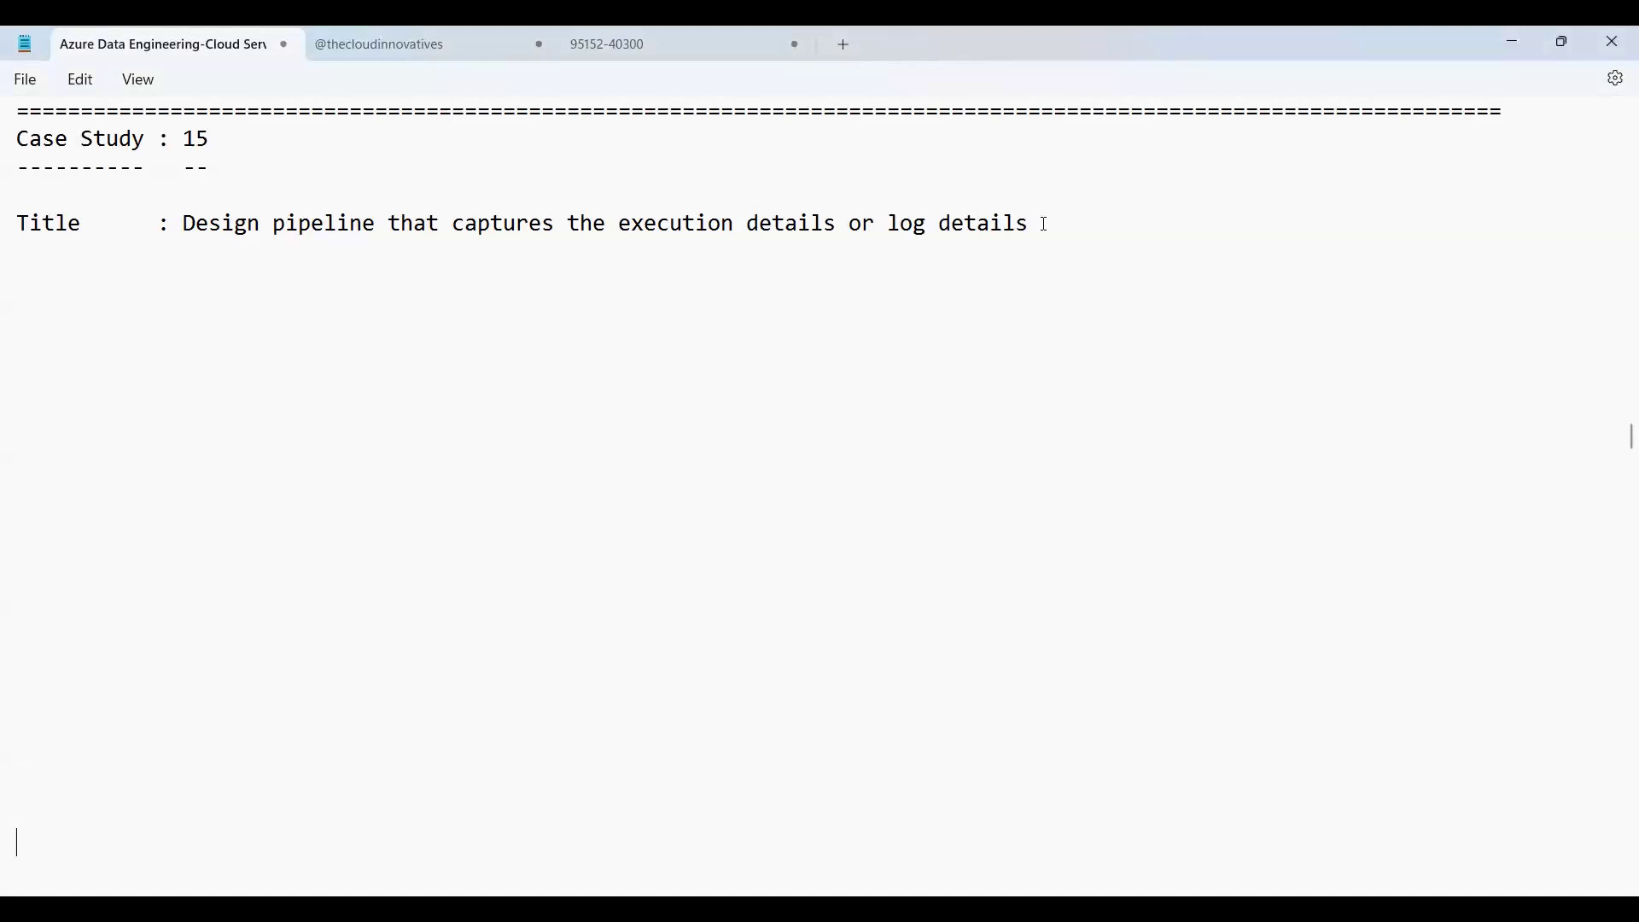
pyautogui.press('Up')
pyautogui.press('Up')
pyautogui.press('Up')
pyautogui.press('Up')
pyautogui.press('Up')
pyautogui.press('Up')
pyautogui.press('Up')
pyautogui.press('Up')
pyautogui.press('Up')
pyautogui.press('Up')
pyautogui.press('Up')
pyautogui.press('Up')
pyautogui.press('Up')
pyautogui.press('Up')
pyautogui.press('Up')
pyautogui.press('Up')
pyautogui.press('Up')
pyautogui.press('Up')
pyautogui.press('Up')
pyautogui.press('Up')
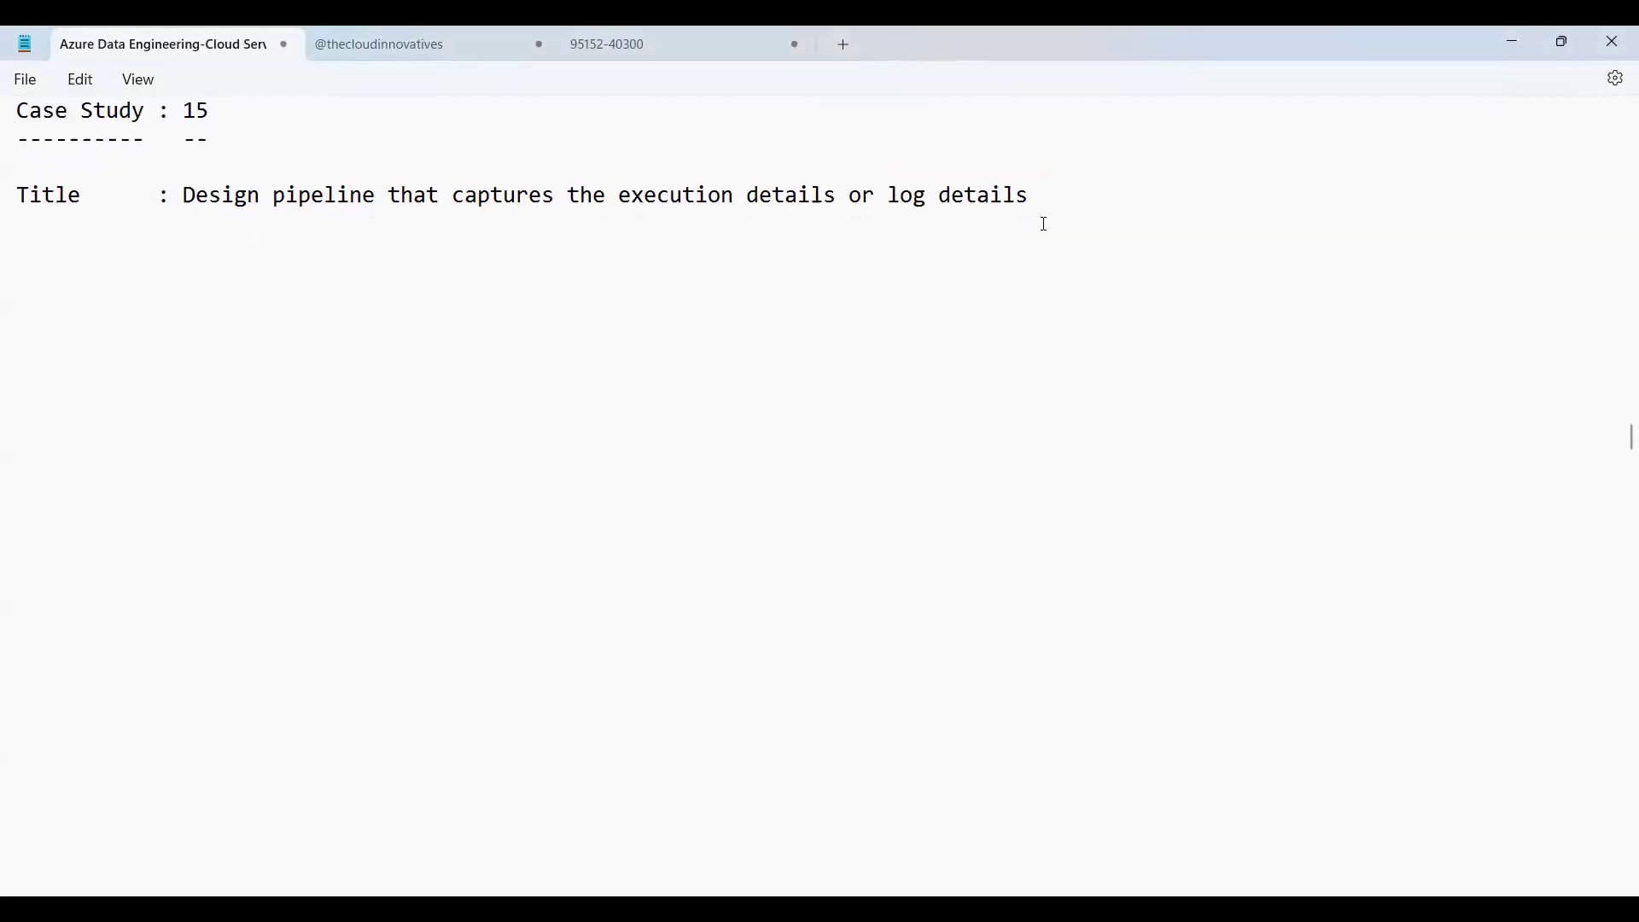
pyautogui.press('Up')
pyautogui.press('Down')
pyautogui.press('Down')
pyautogui.press('Down')
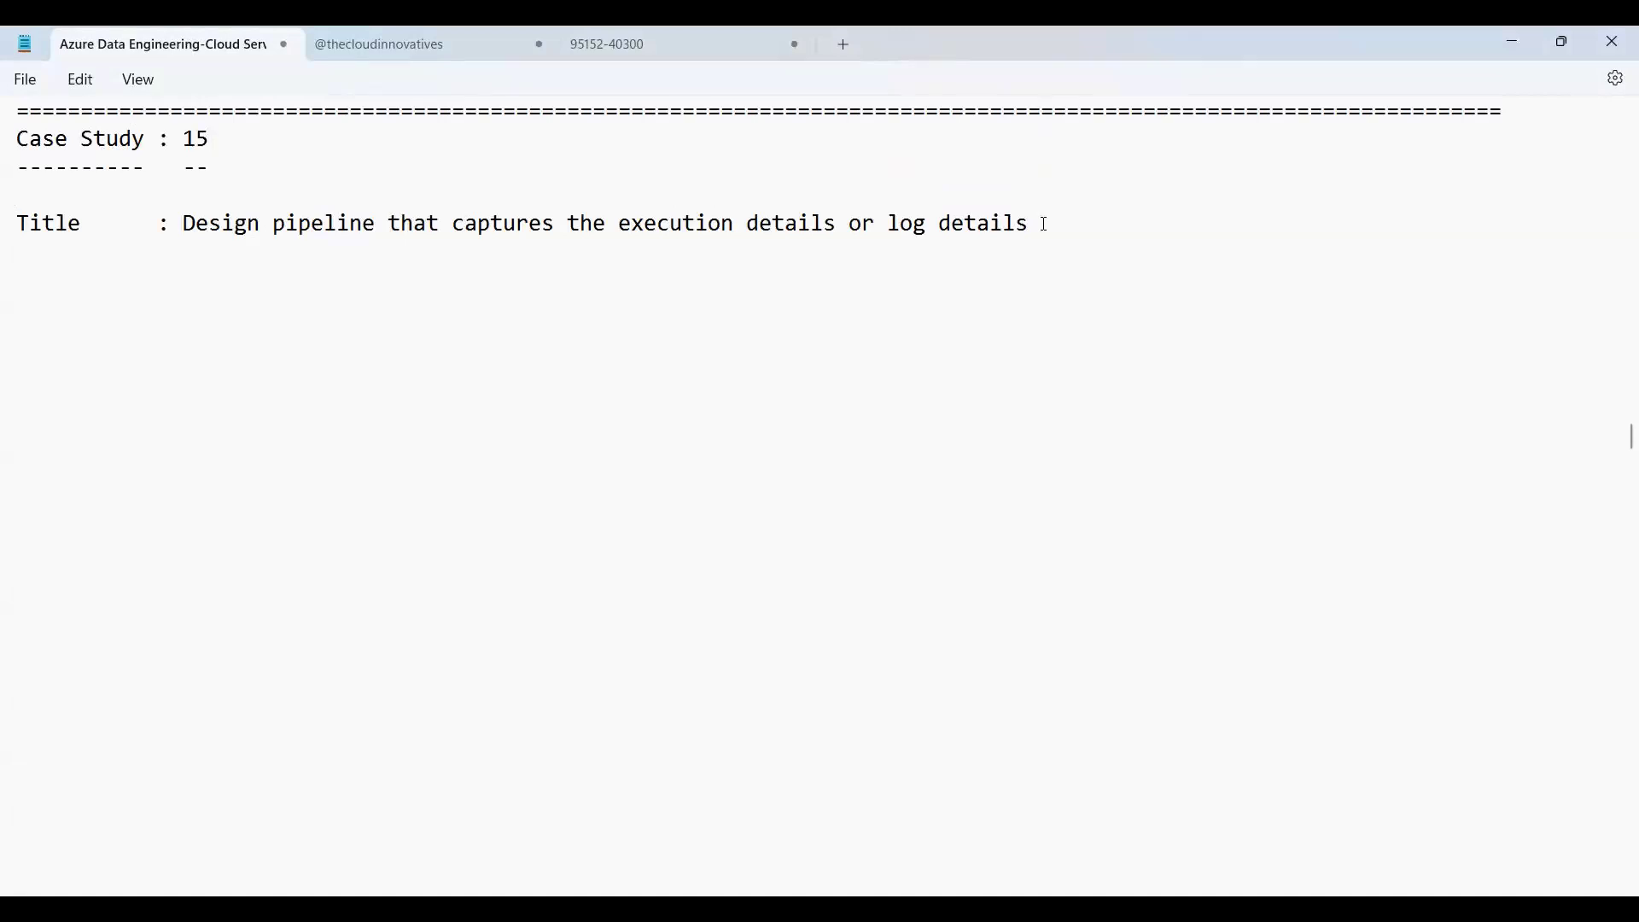
# Remove the blank line above the title line and underline the word Title and its text with equals signs.
pyautogui.press('Delete')
pyautogui.write('=====')
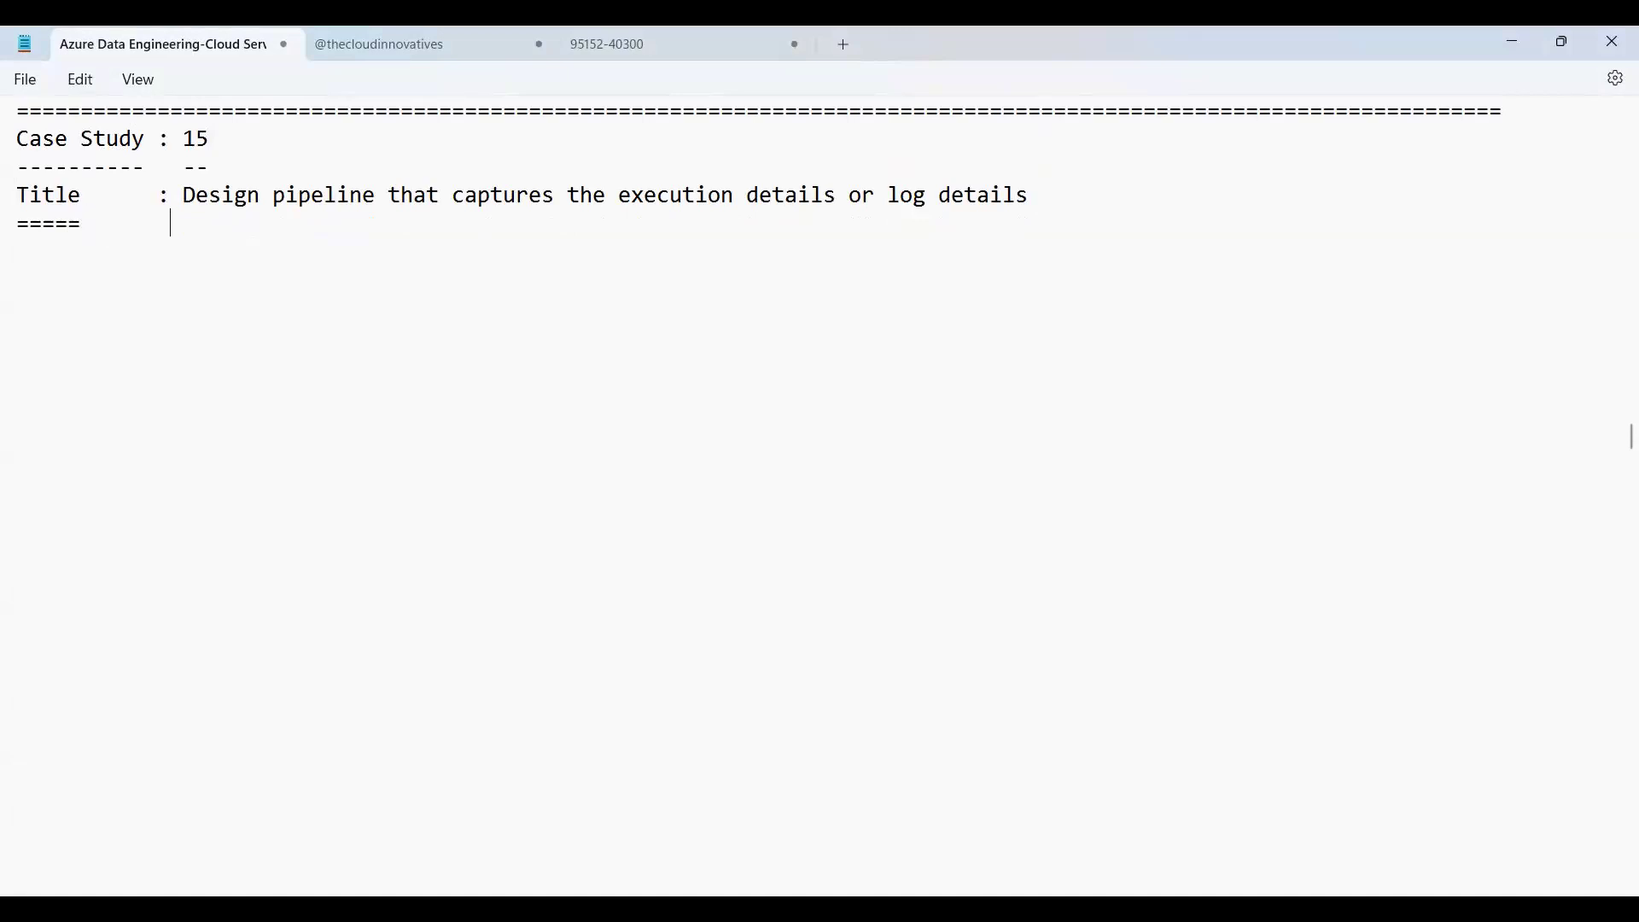
pyautogui.write('        ==================================================================')
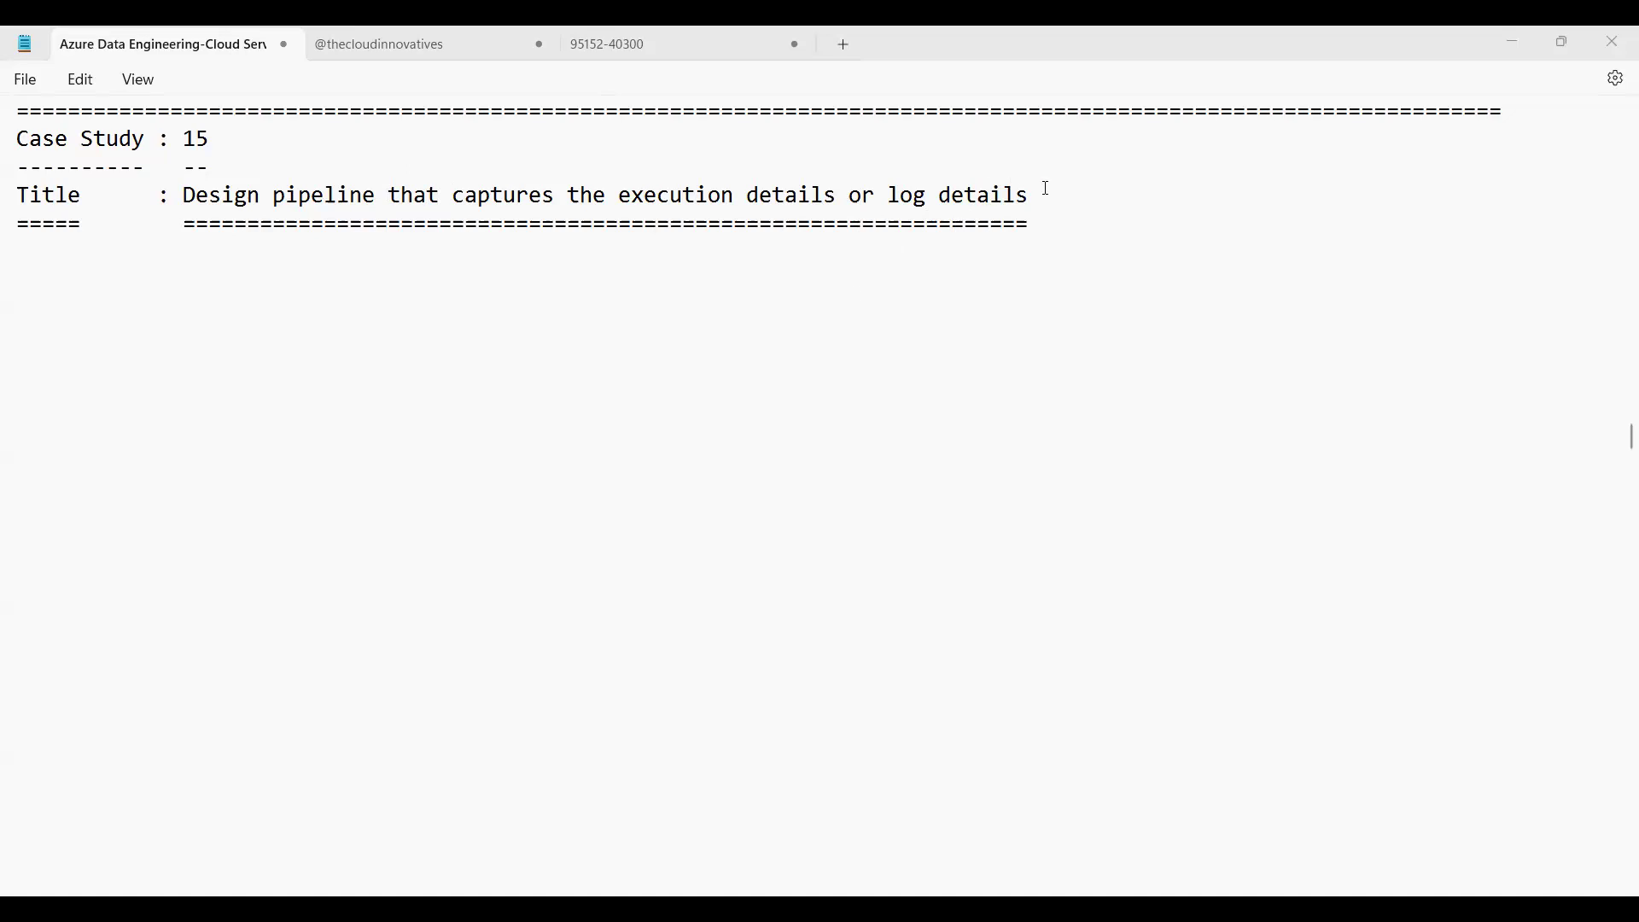
# Add a "Description:" heading with a dashed underline, one blank line below the underlined title.
pyautogui.click(1054, 228)
pyautogui.press('Return')
pyautogui.press('Return')
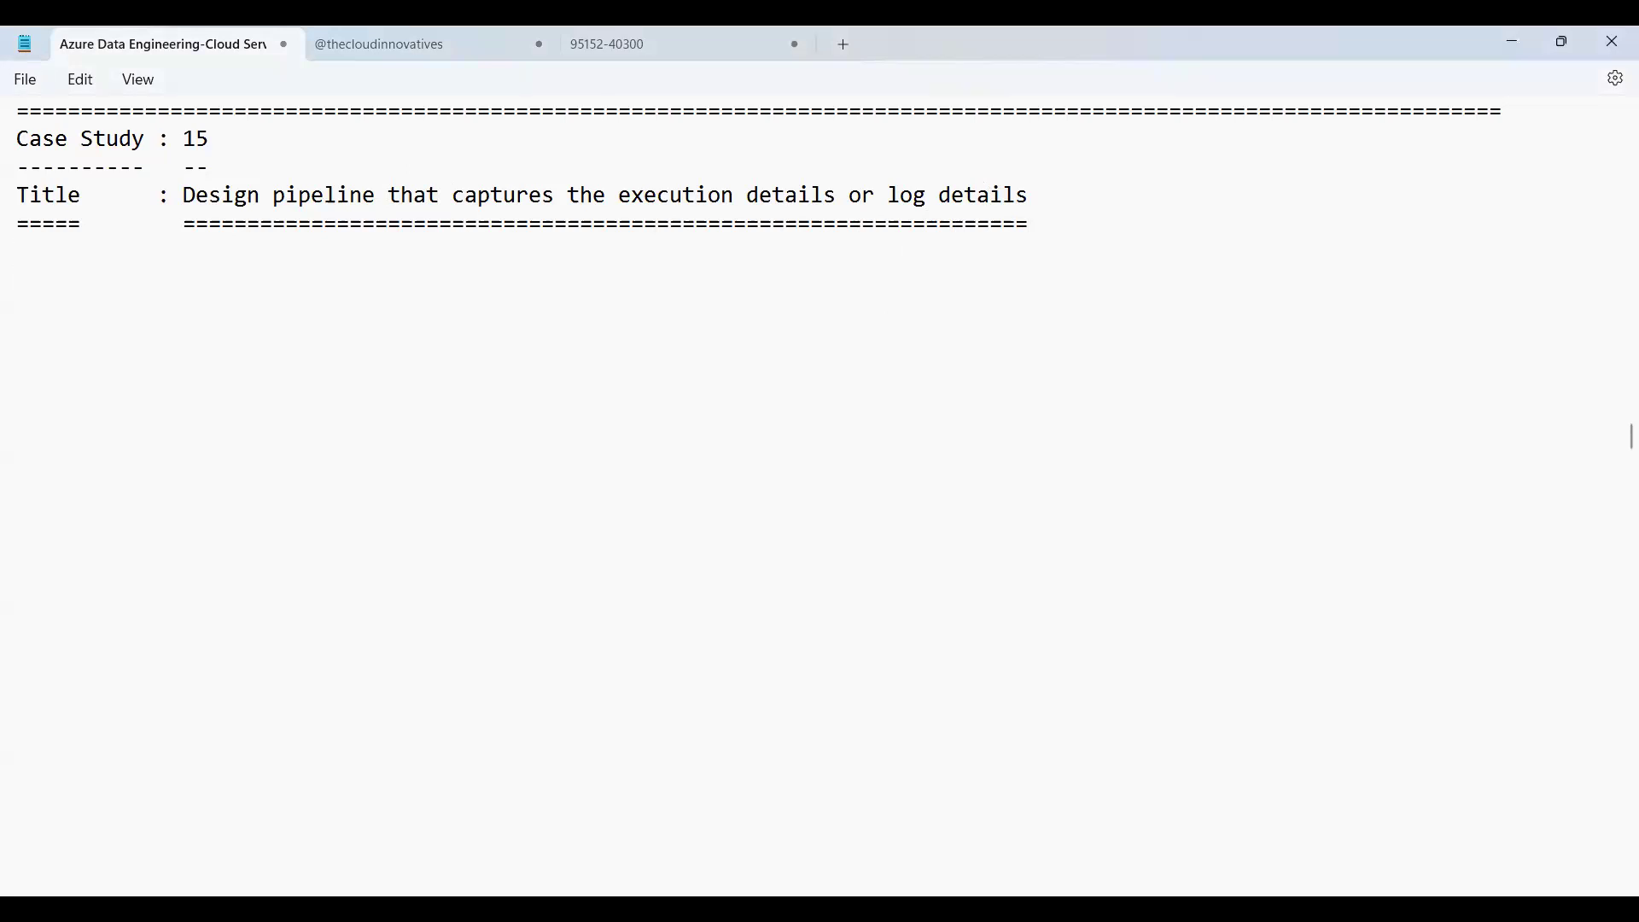
pyautogui.write('Descr')
pyautogui.write('iption:')
pyautogui.press('Return')
pyautogui.write('-----------')
pyautogui.press('Return')
pyautogui.press('Return')
# Write the first description point as "1.Design pipeline with one or more activities".
pyautogui.write('1.Desi')
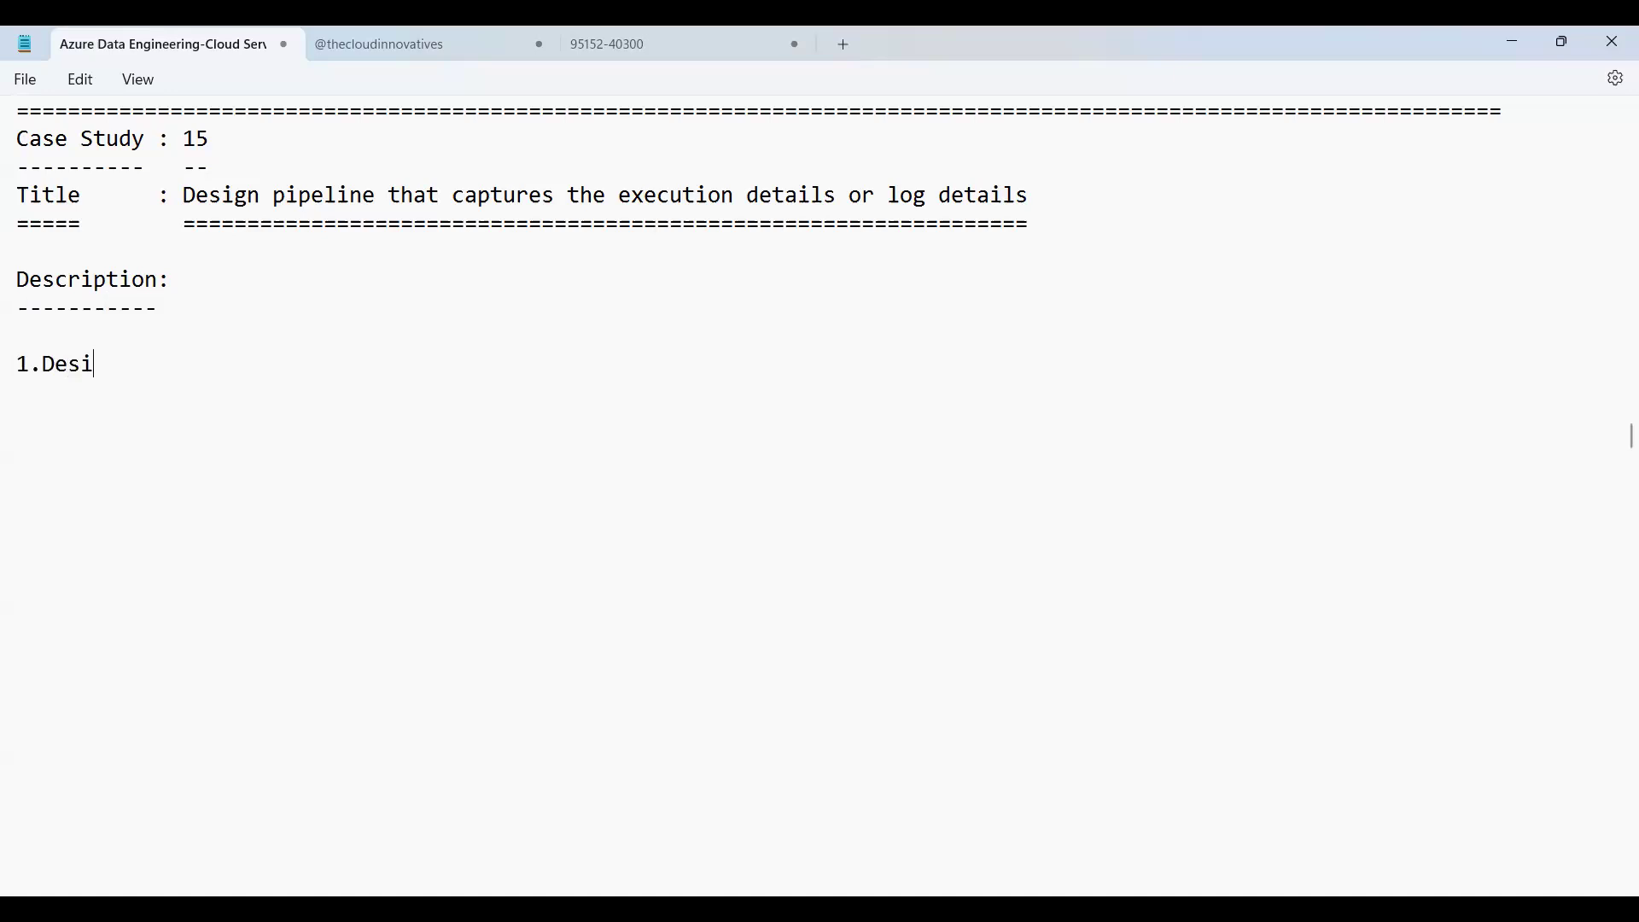
pyautogui.write('gn pipeline with m')
pyautogui.press('BackSpace')
pyautogui.write('one ')
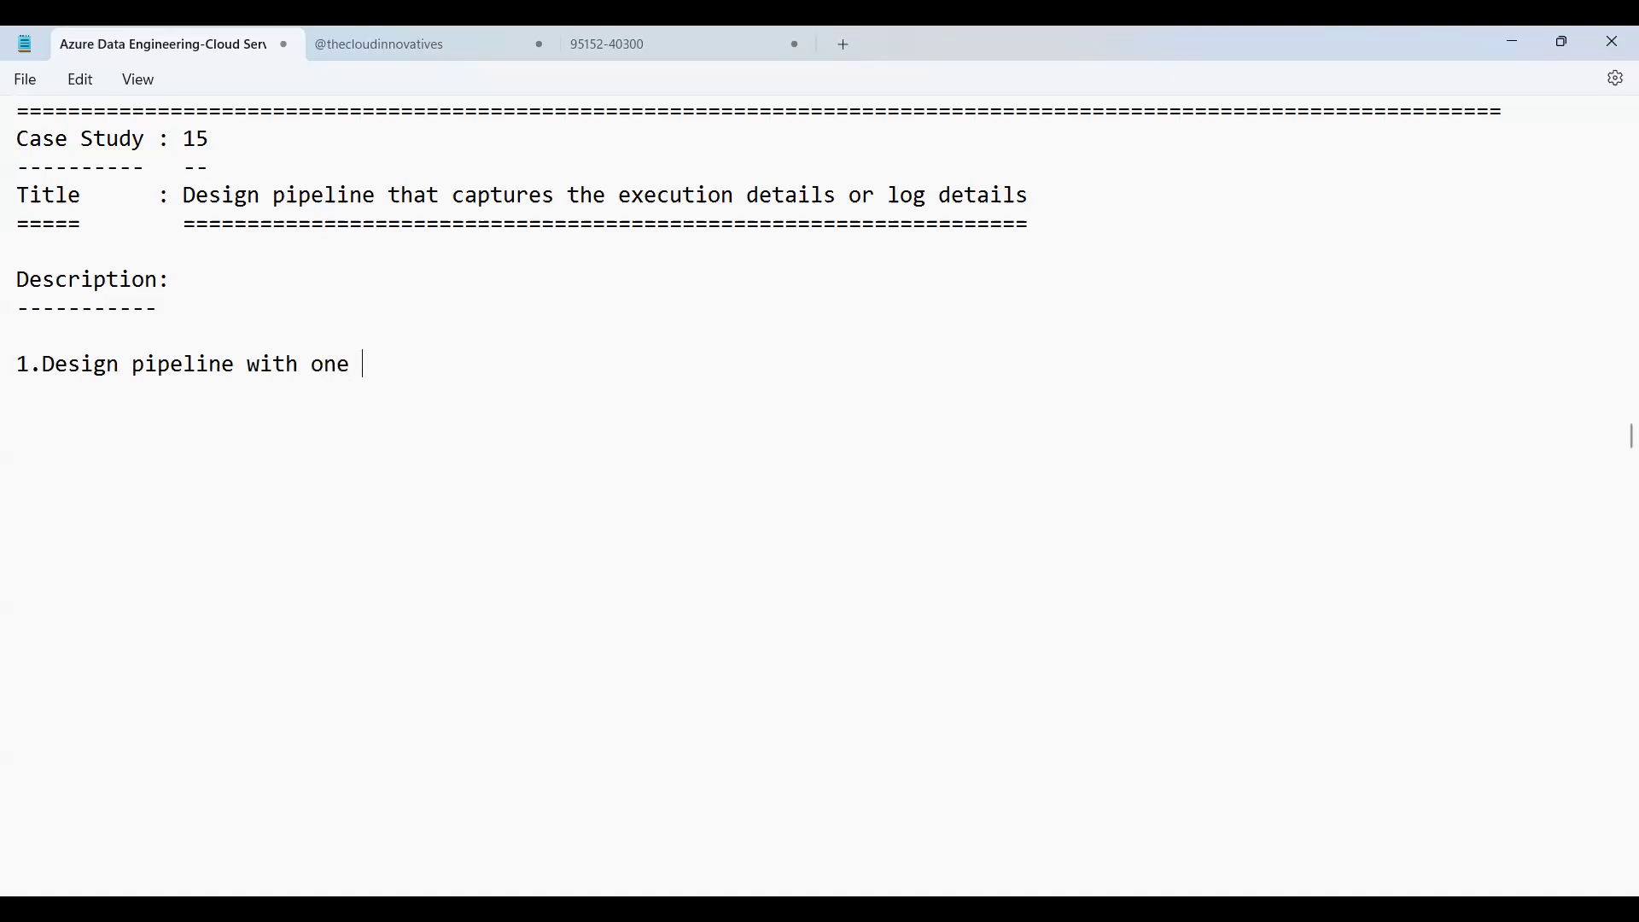
pyautogui.write('or more details')
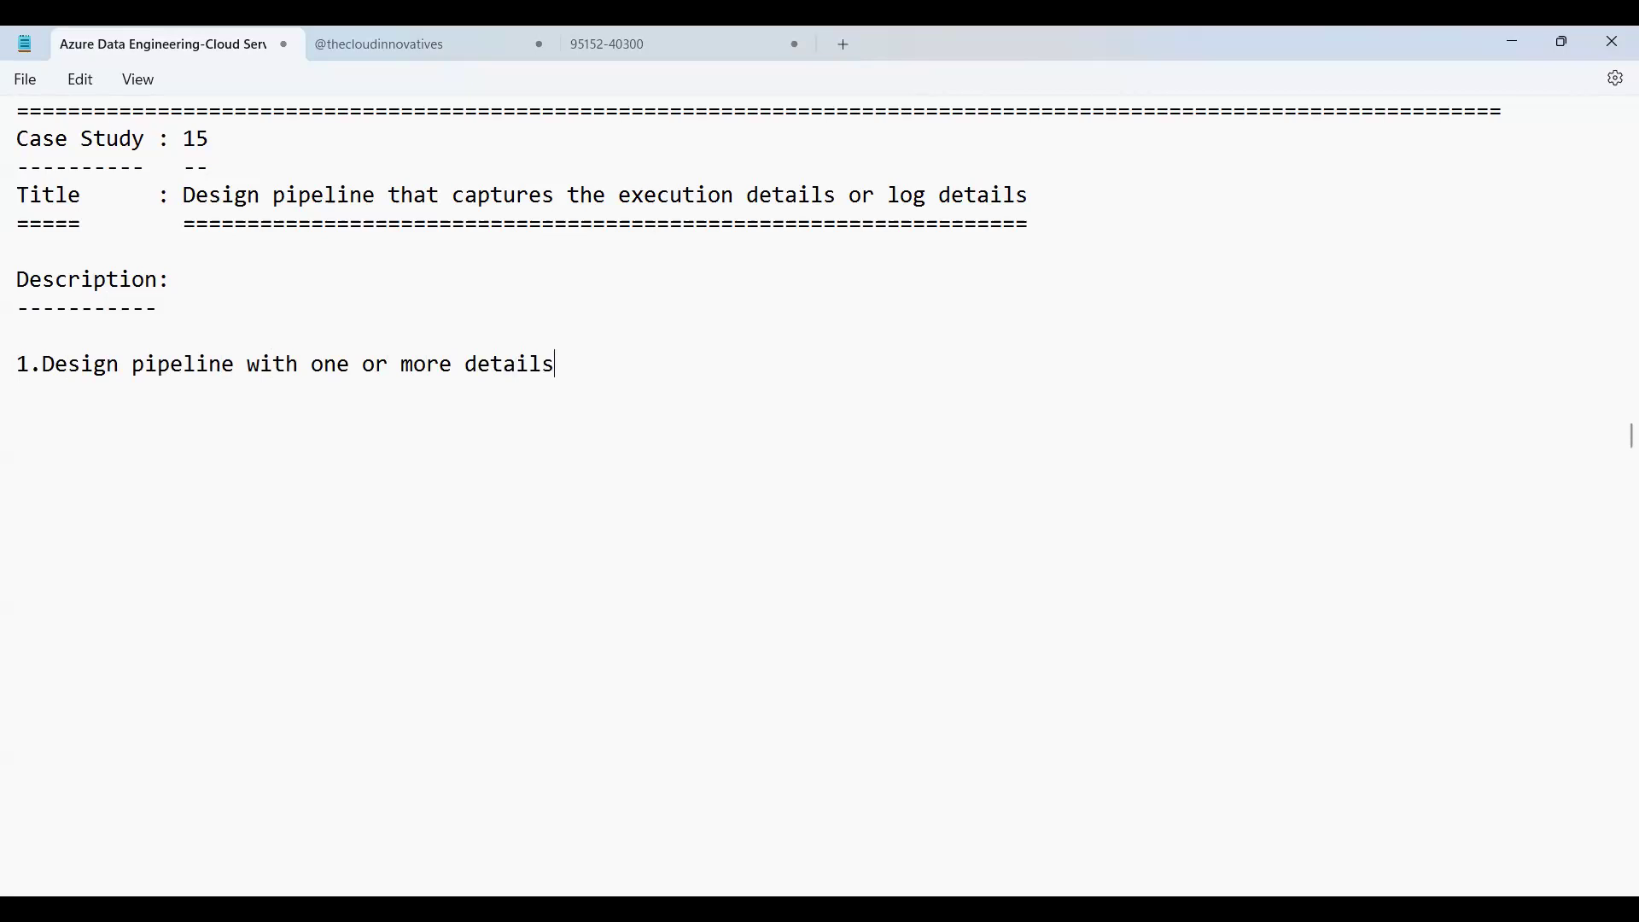
pyautogui.hotkey('shift', 'Left')
pyautogui.hotkey('shift', 'Left')
pyautogui.hotkey('shift', 'Left')
pyautogui.hotkey('shift', 'Left')
pyautogui.hotkey('shift', 'Left')
pyautogui.hotkey('shift', 'Left')
pyautogui.hotkey('shift', 'Left')
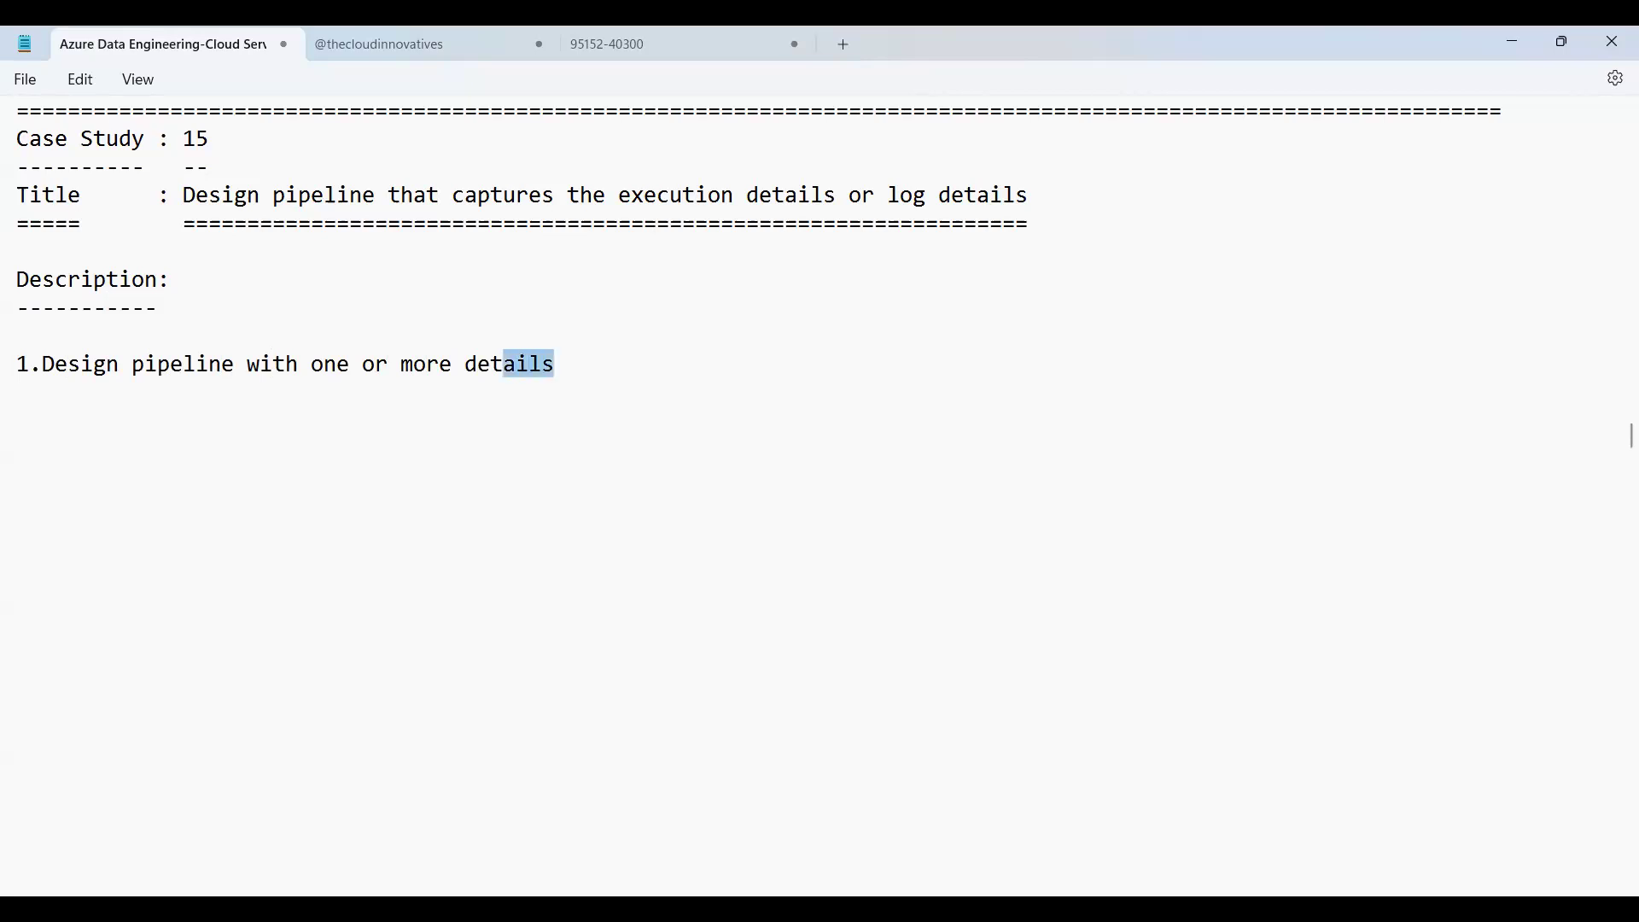
pyautogui.write('acc')
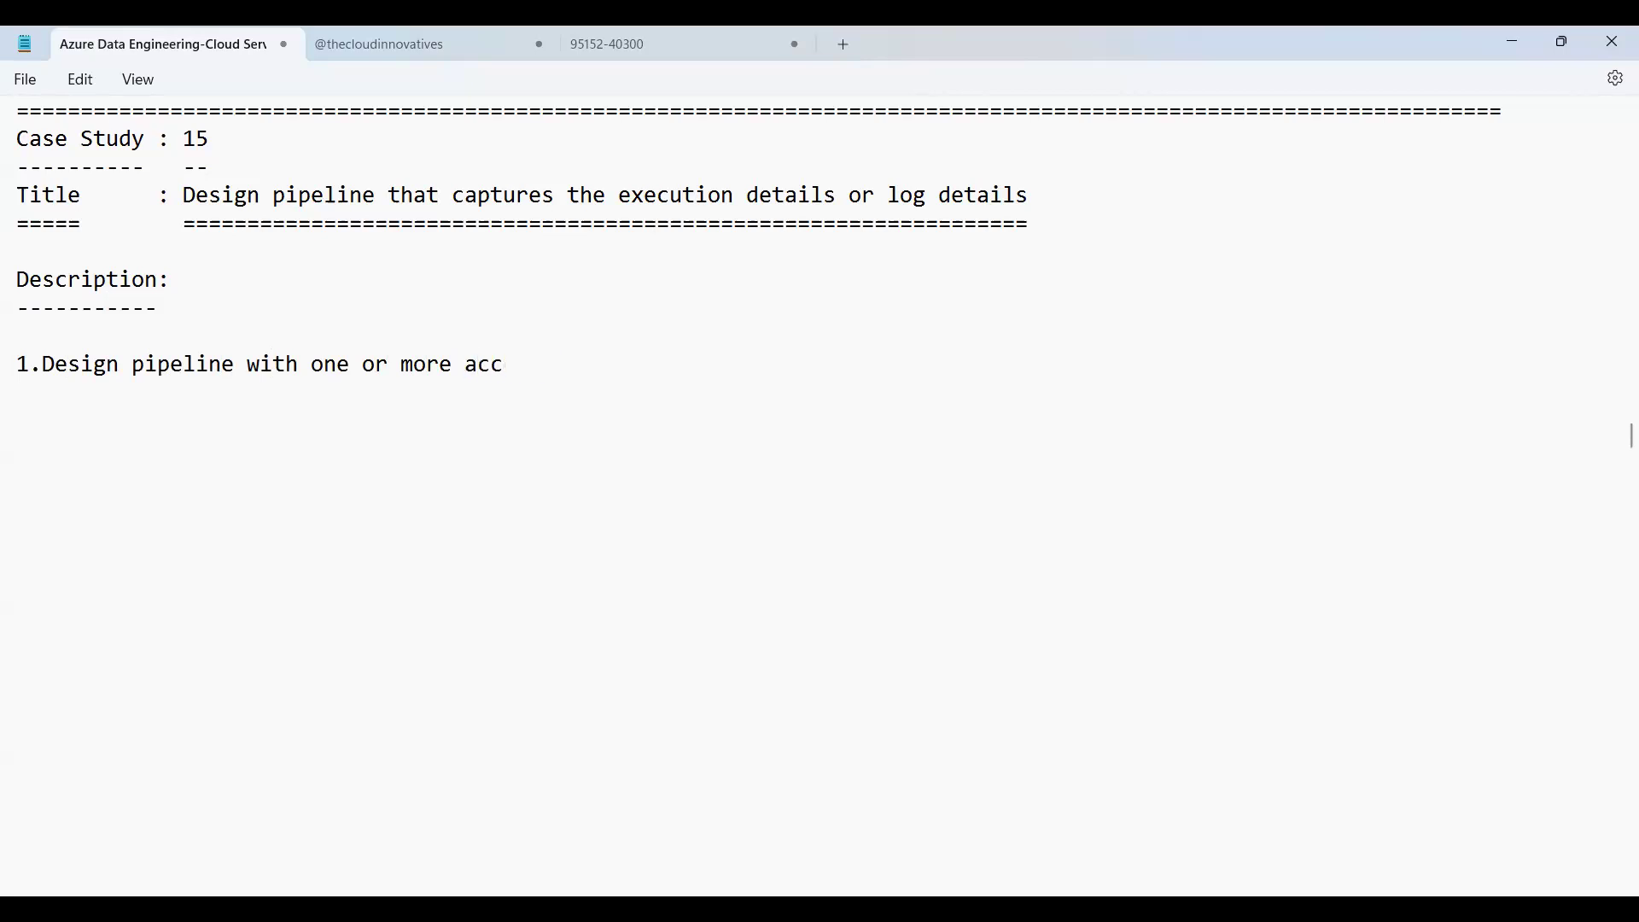
pyautogui.press('BackSpace')
pyautogui.write('tivities')
# Write the second description point as "2.Captures the execution log details into a database table", separated by a blank line.
pyautogui.press('Return')
pyautogui.press('Return')
pyautogui.write('2.Captur')
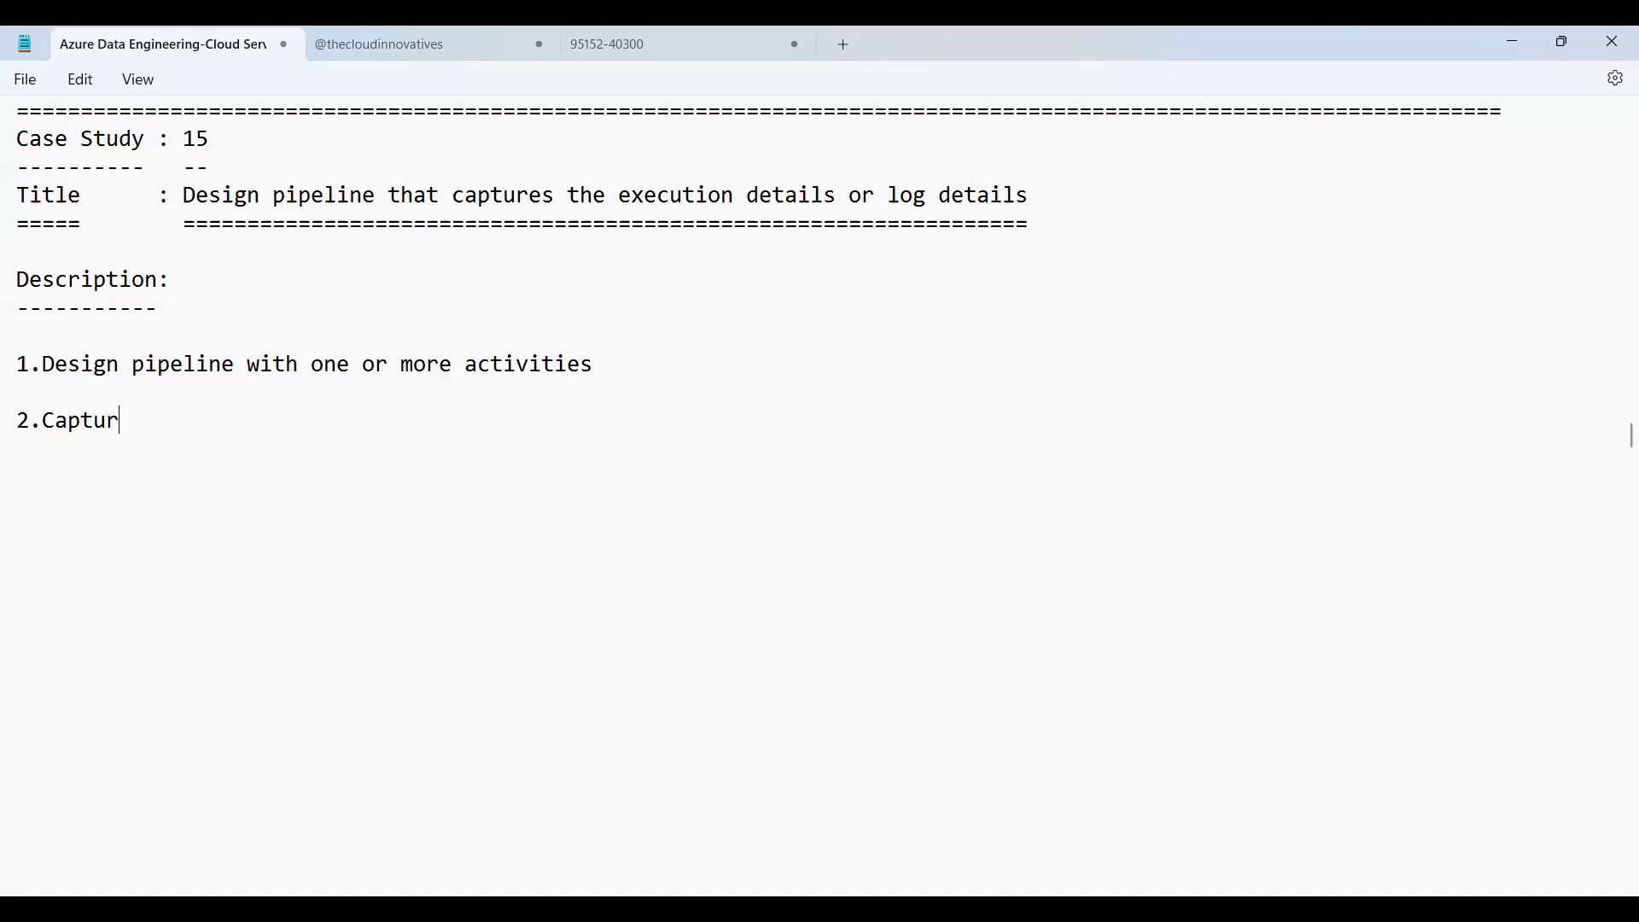
pyautogui.write('es the executio')
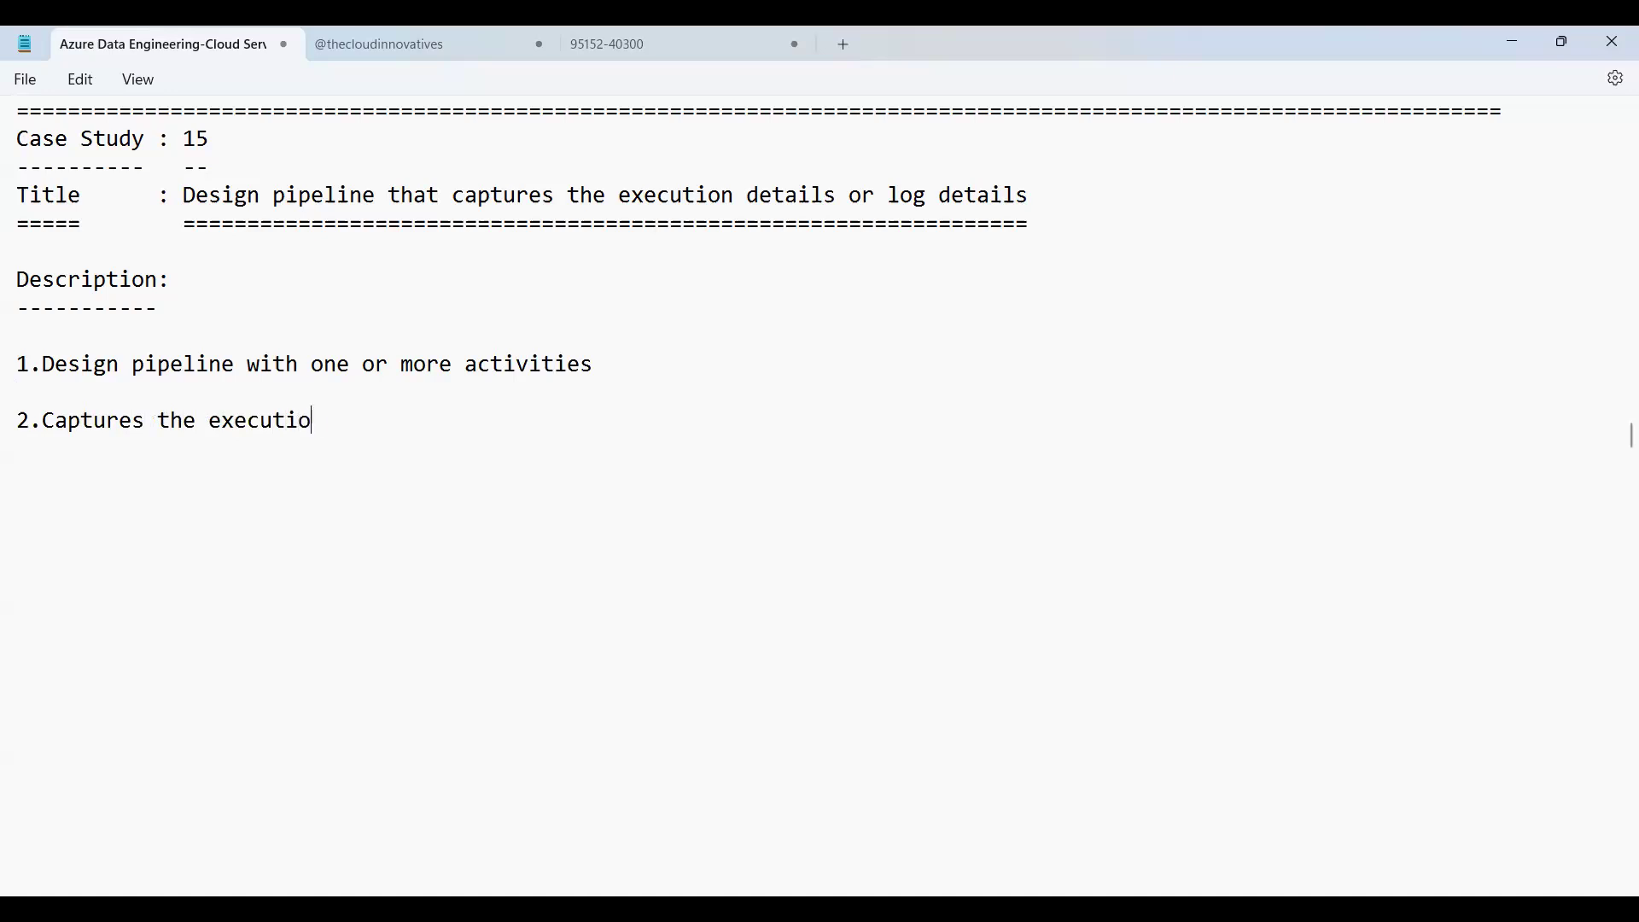
pyautogui.write('n log details ')
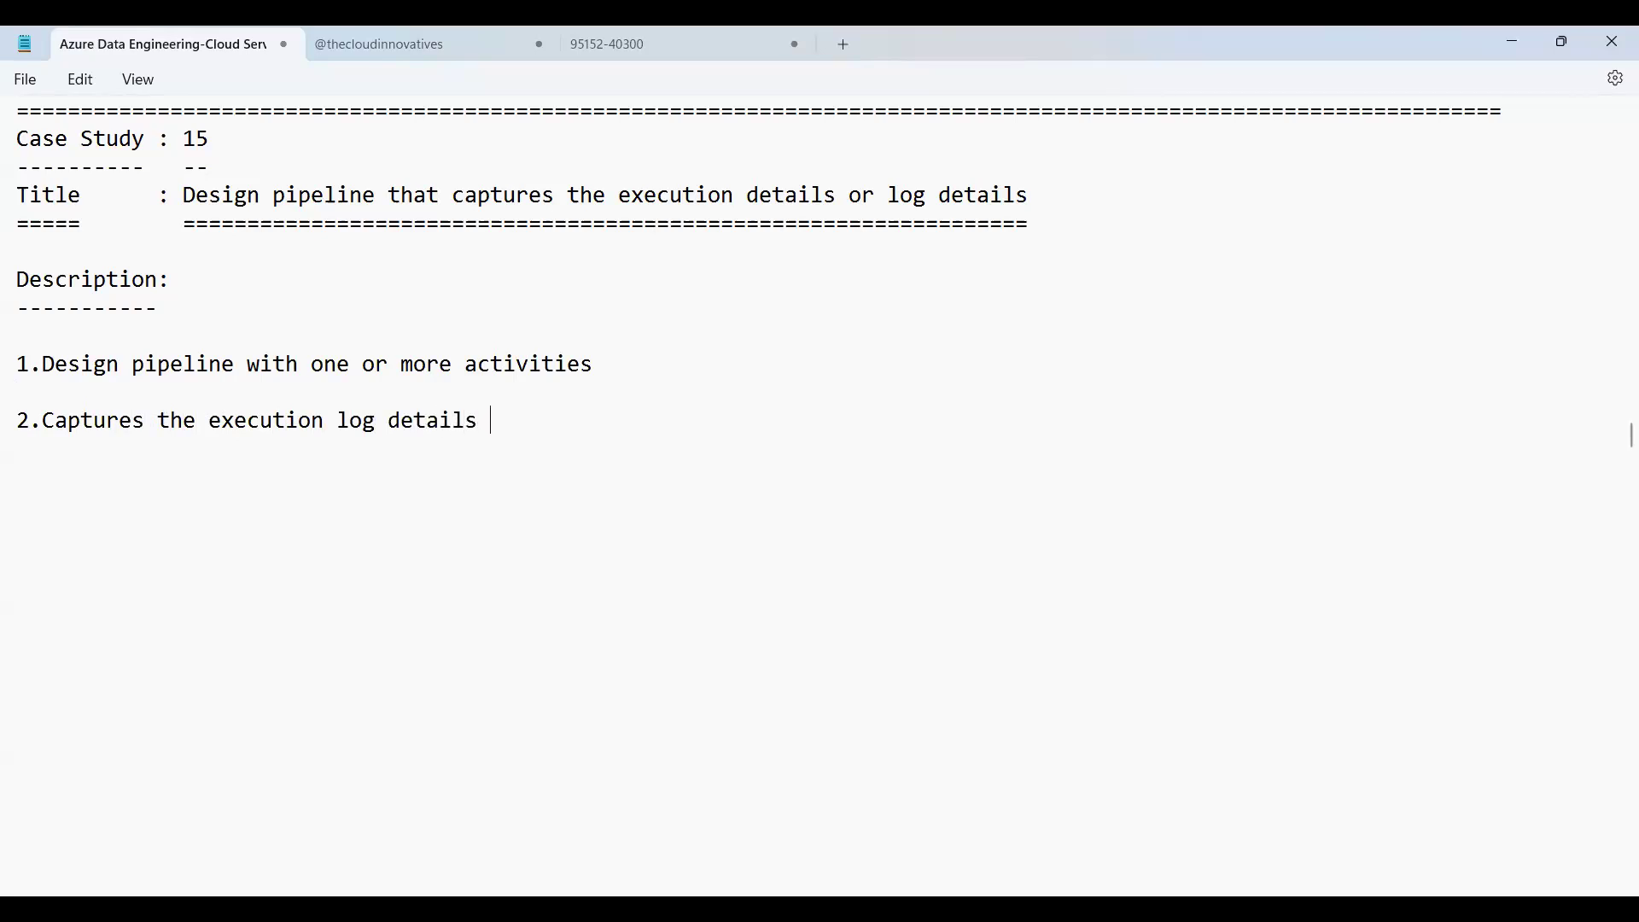
pyautogui.write('into a database')
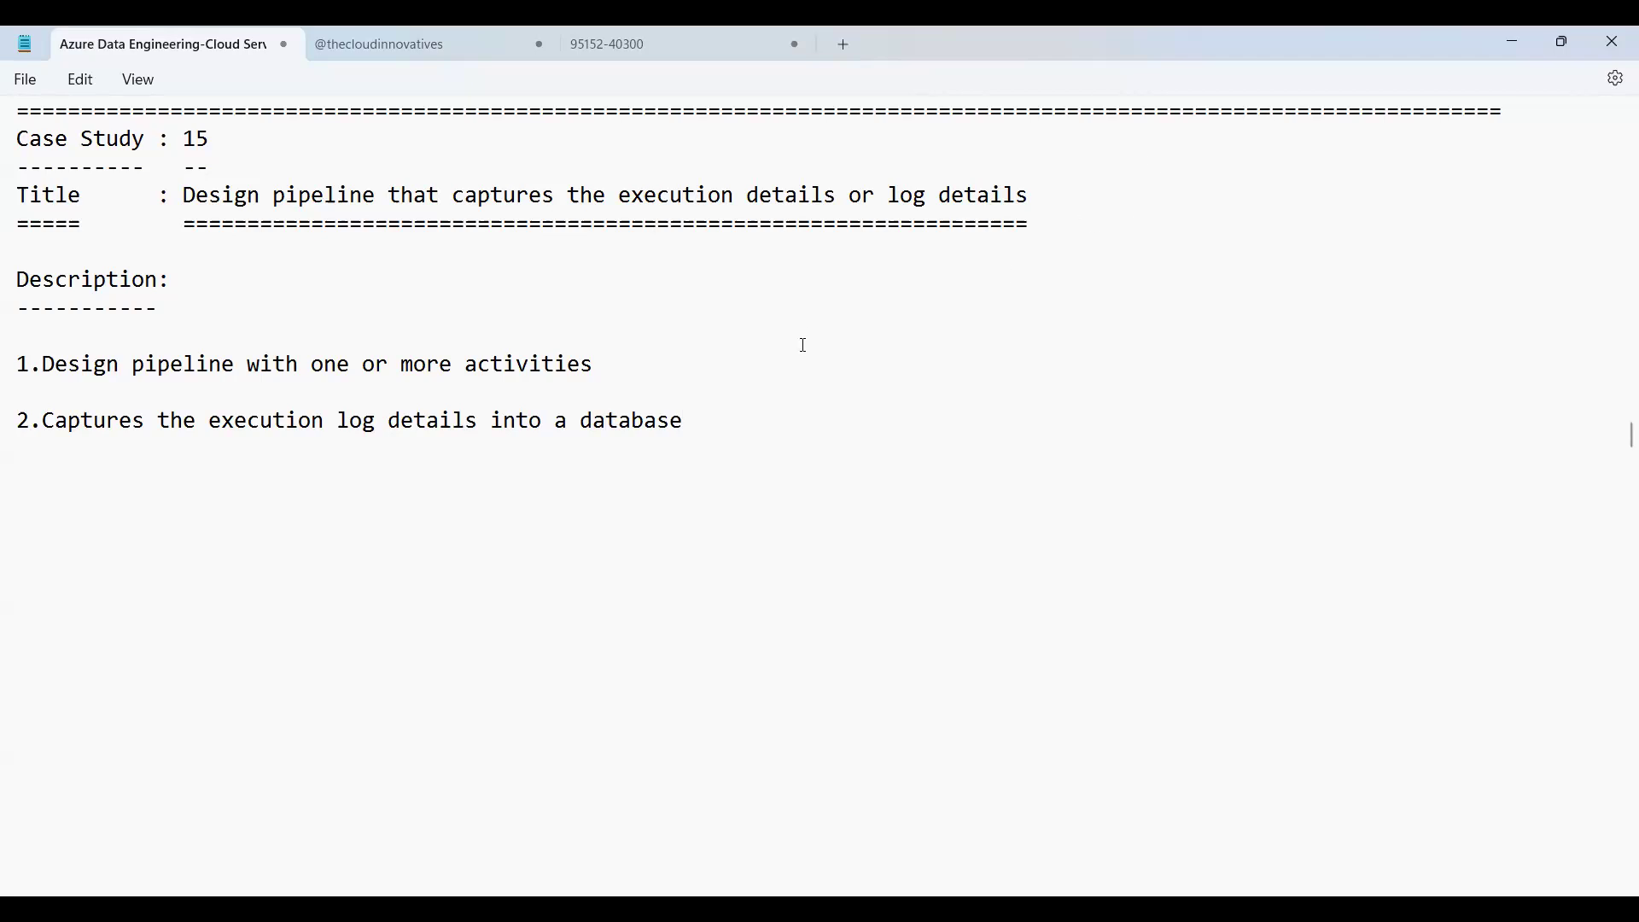
pyautogui.write('table')
# Begin the third description point below a blank line with "3.what are the details we want to caputure for".
pyautogui.press('Return')
pyautogui.press('Return')
pyautogui.write('3.')
pyautogui.write('what re')
pyautogui.press('BackSpace')
pyautogui.press('BackSpace')
pyautogui.press('BackSpace')
pyautogui.write('are the details')
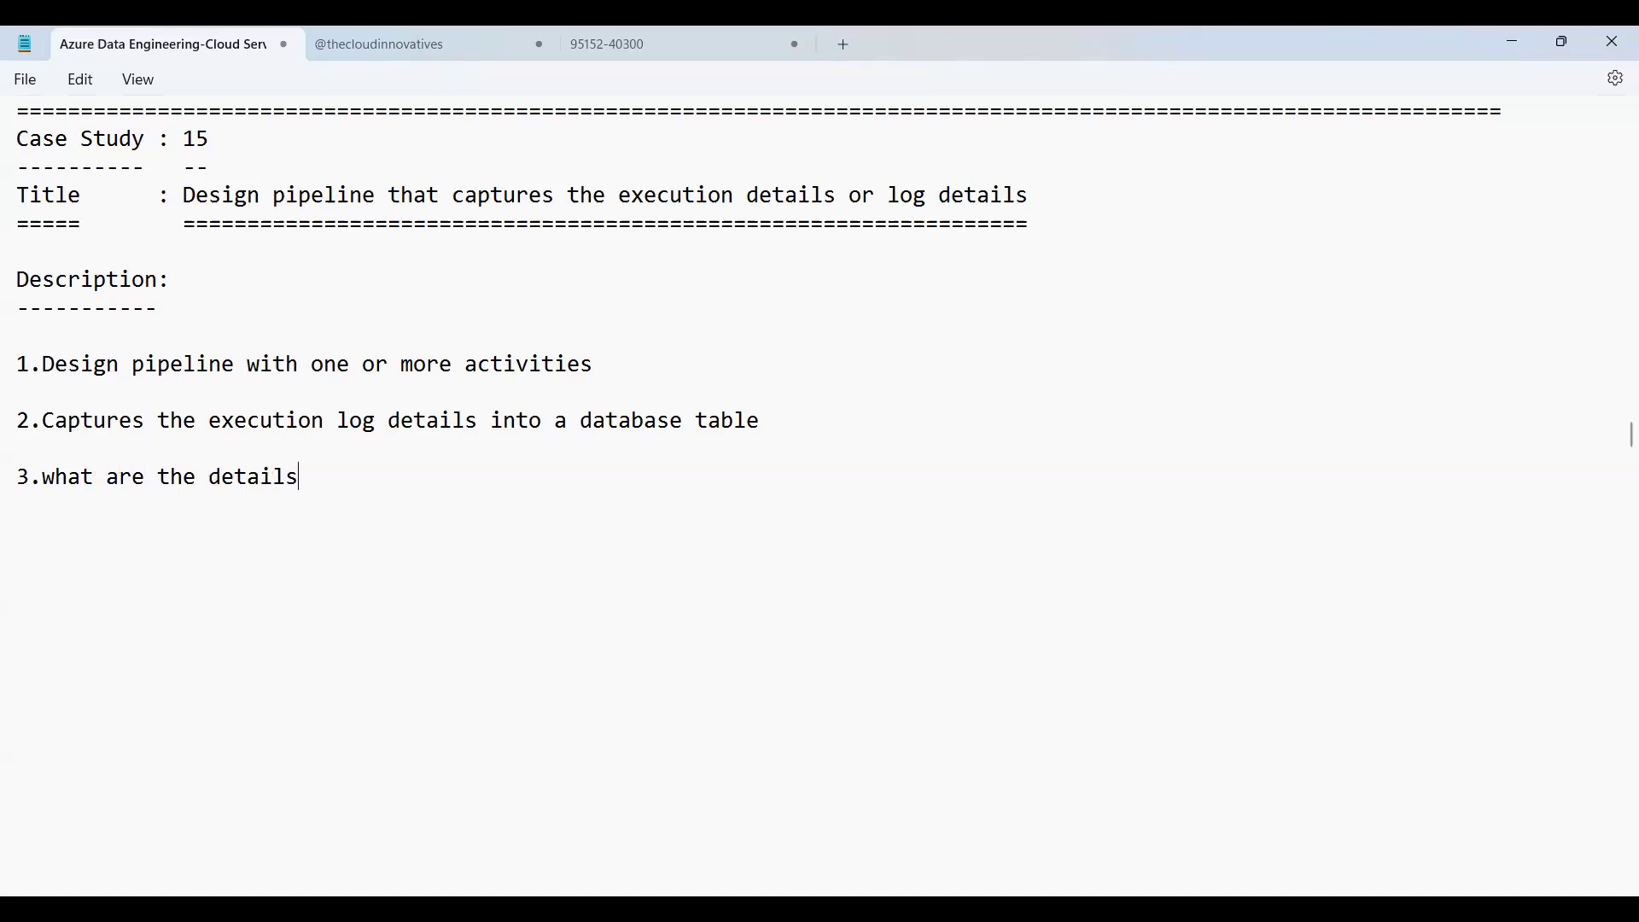
pyautogui.write(' we want to caputure ')
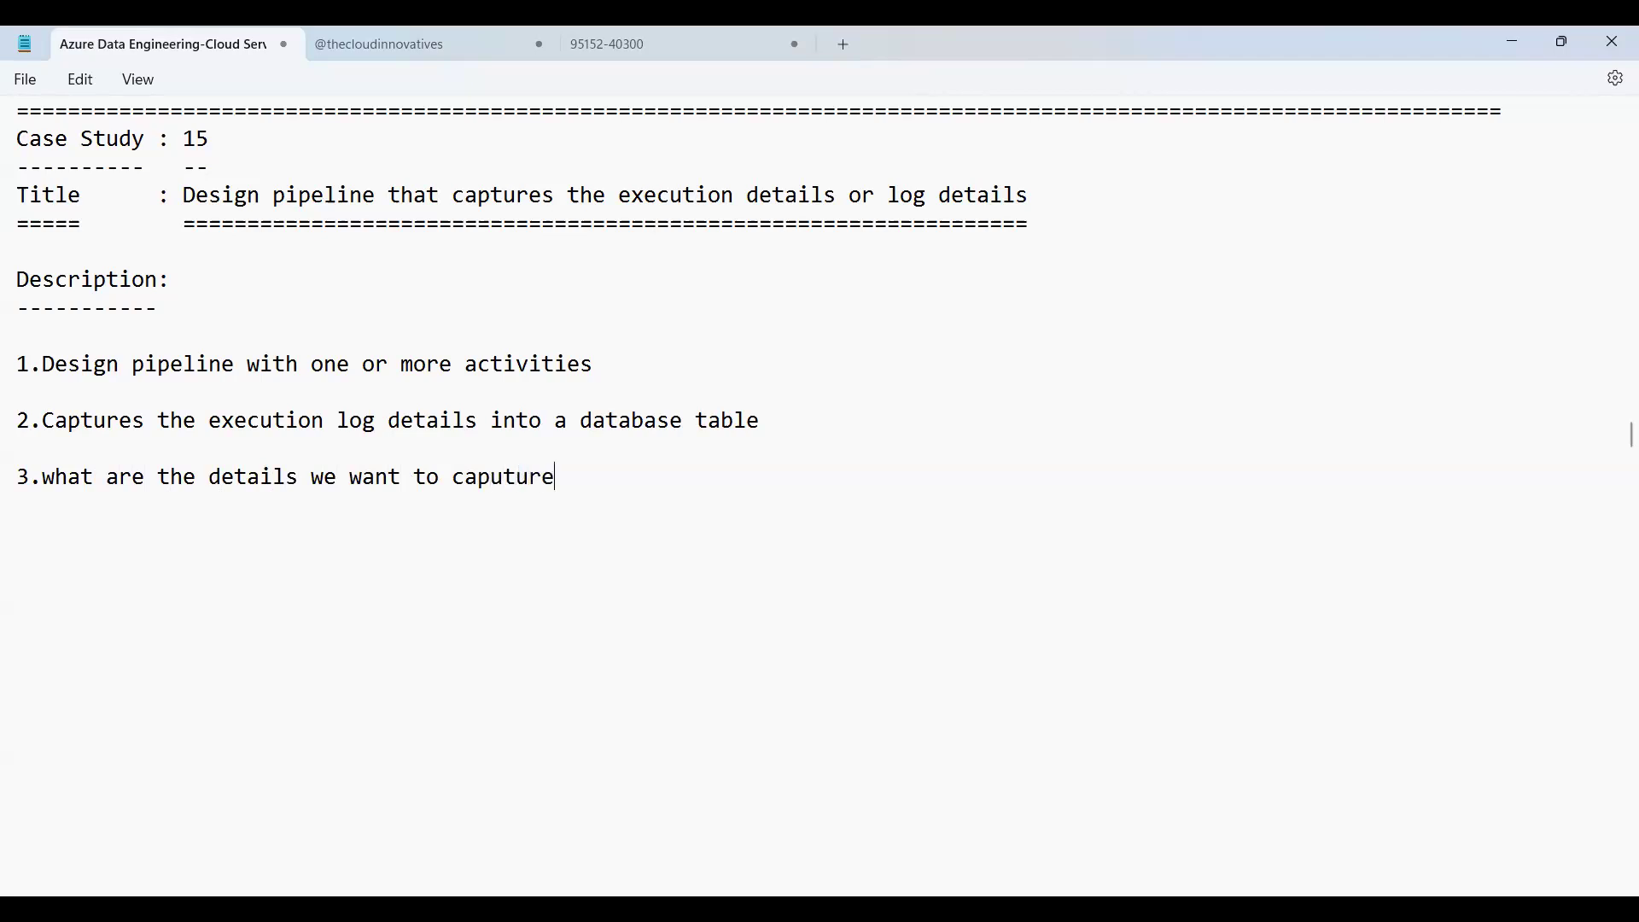
pyautogui.write('for')
# Correct the misspelled word in the third description point to "capture".
pyautogui.press('Left')
pyautogui.press('Left')
pyautogui.press('Left')
pyautogui.press('Left')
pyautogui.press('Left')
pyautogui.press('Left')
pyautogui.press('Left')
pyautogui.press('Left')
pyautogui.press('Left')
pyautogui.hotkey('shift', 'Left')
pyautogui.press('BackSpace')
# Complete the third description point with "auditing purpose".
pyautogui.hotkey('alt', 'Tab')
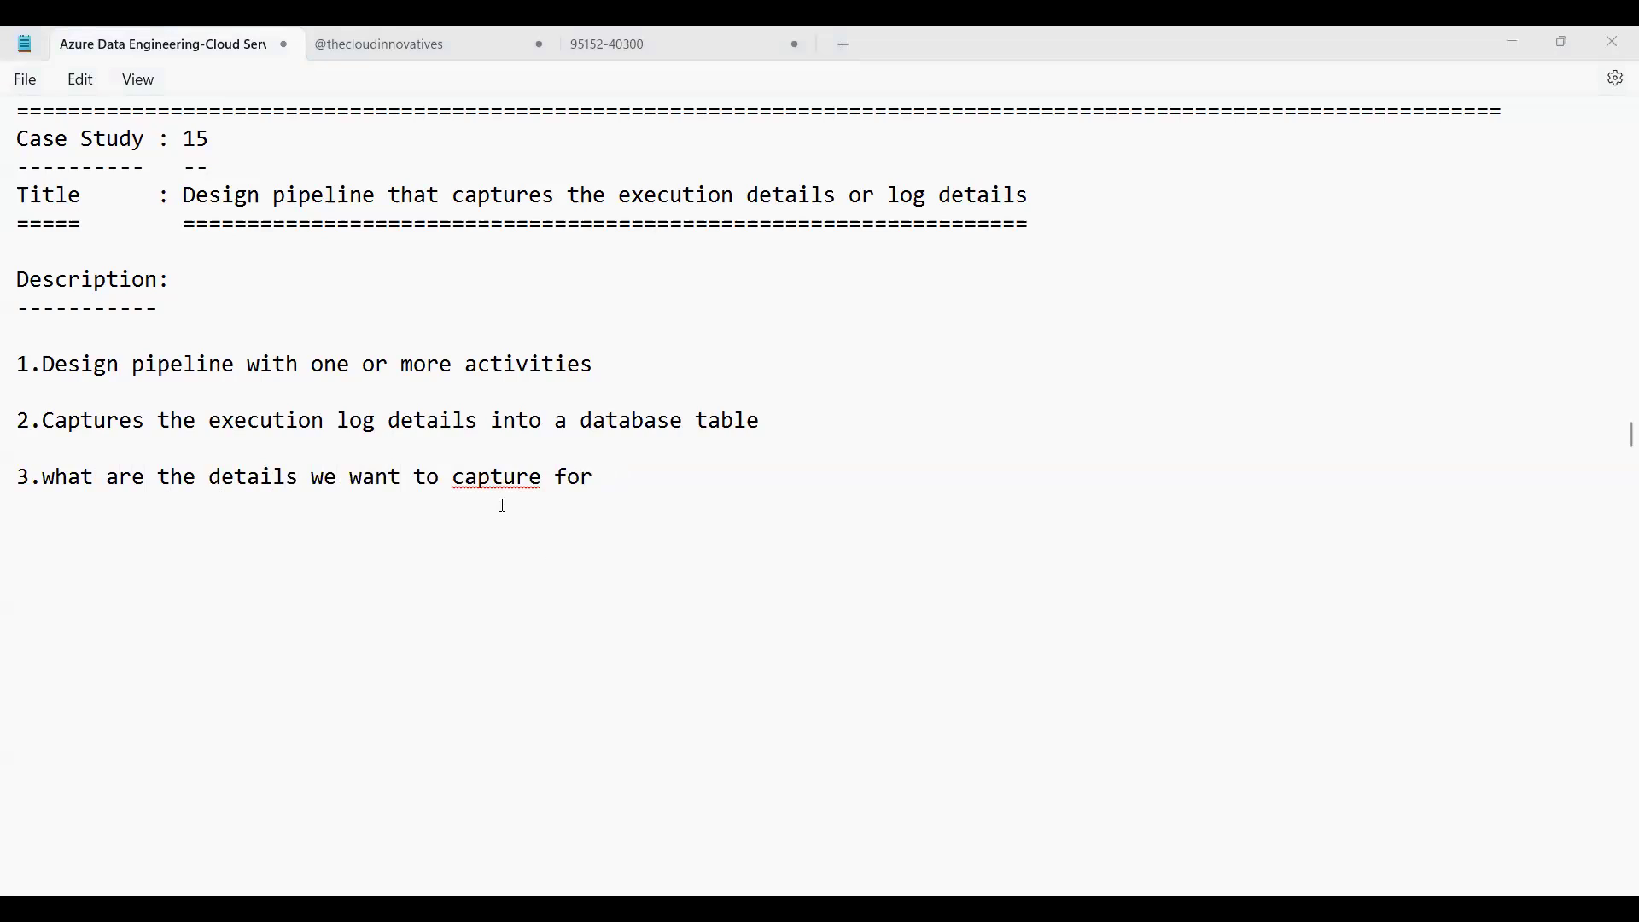
pyautogui.click(421, 516)
pyautogui.click(611, 480)
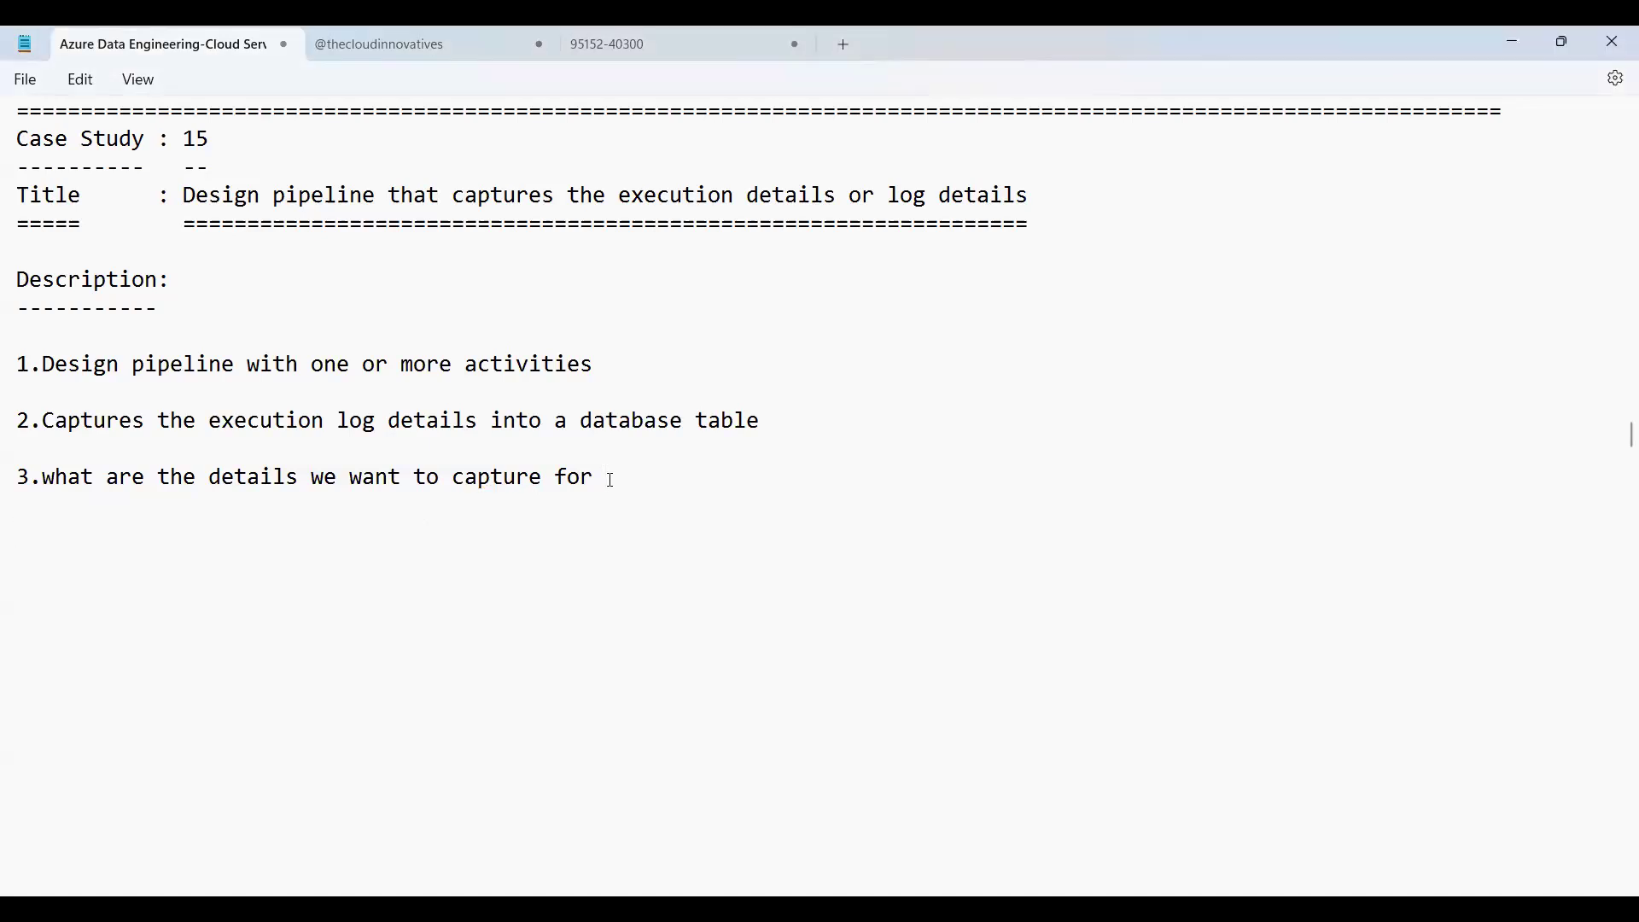
pyautogui.write('auditing purpose')
# Add an indented first field "1.adfname varchar(70)," one blank line below the third description point.
pyautogui.press('Return')
pyautogui.press('Return')
pyautogui.write('1.adf')
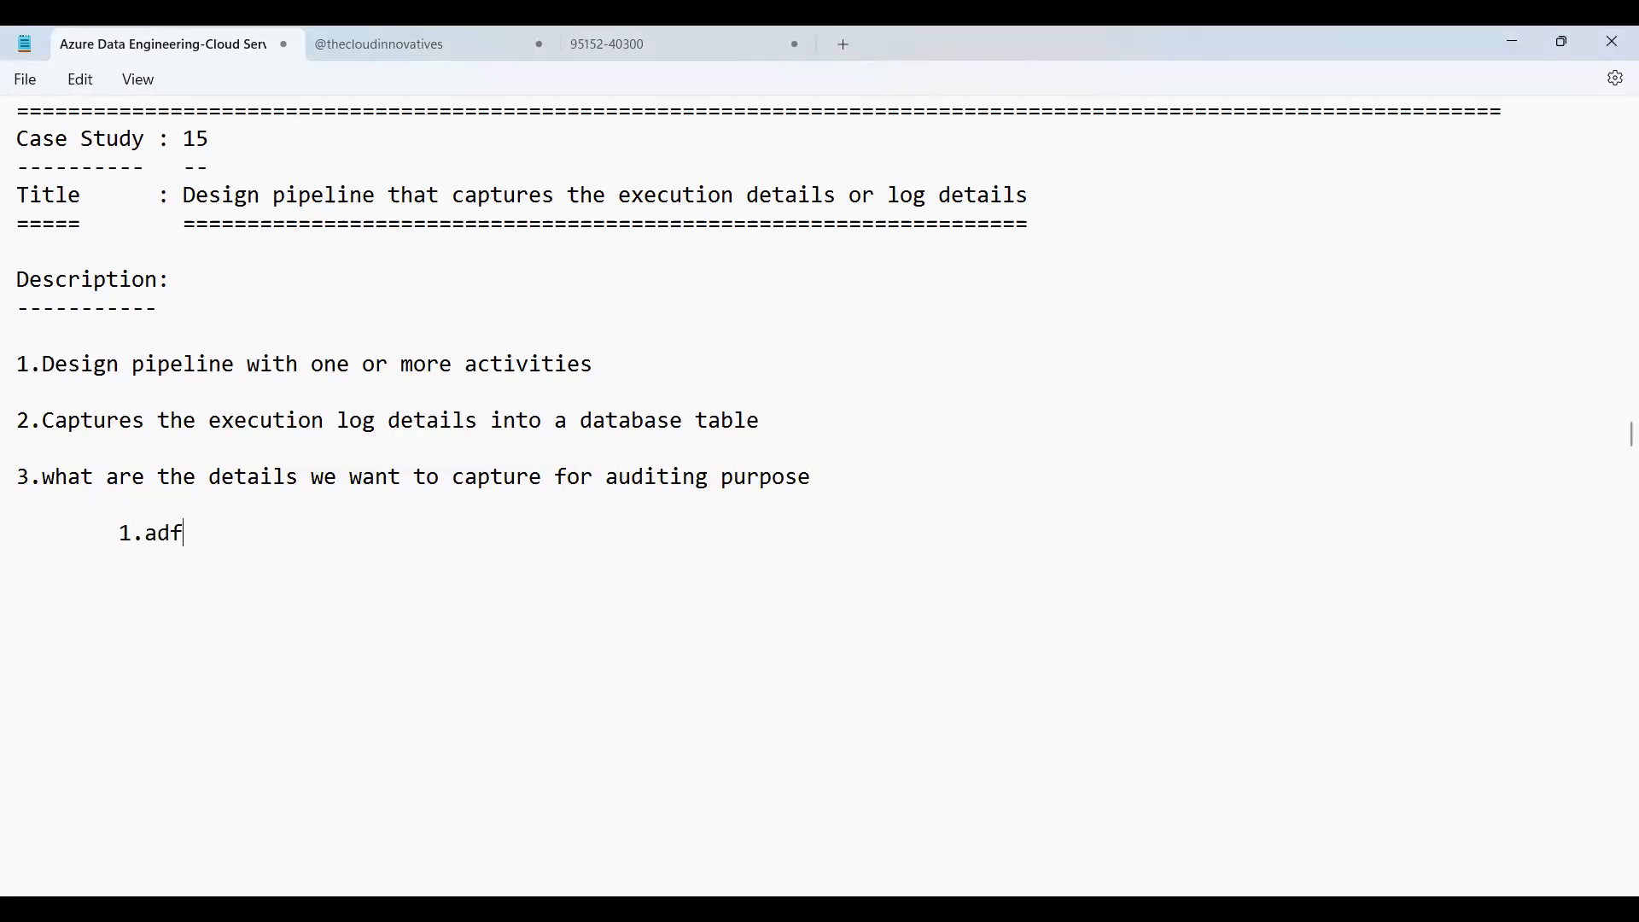
pyautogui.write('name')
pyautogui.write('varchar')
pyautogui.write('(0')
pyautogui.press('BackSpace')
pyautogui.write('70),')
# Add the second field as "2.pipelinename varchar(150)," aligned under the first one.
pyautogui.press('Return')
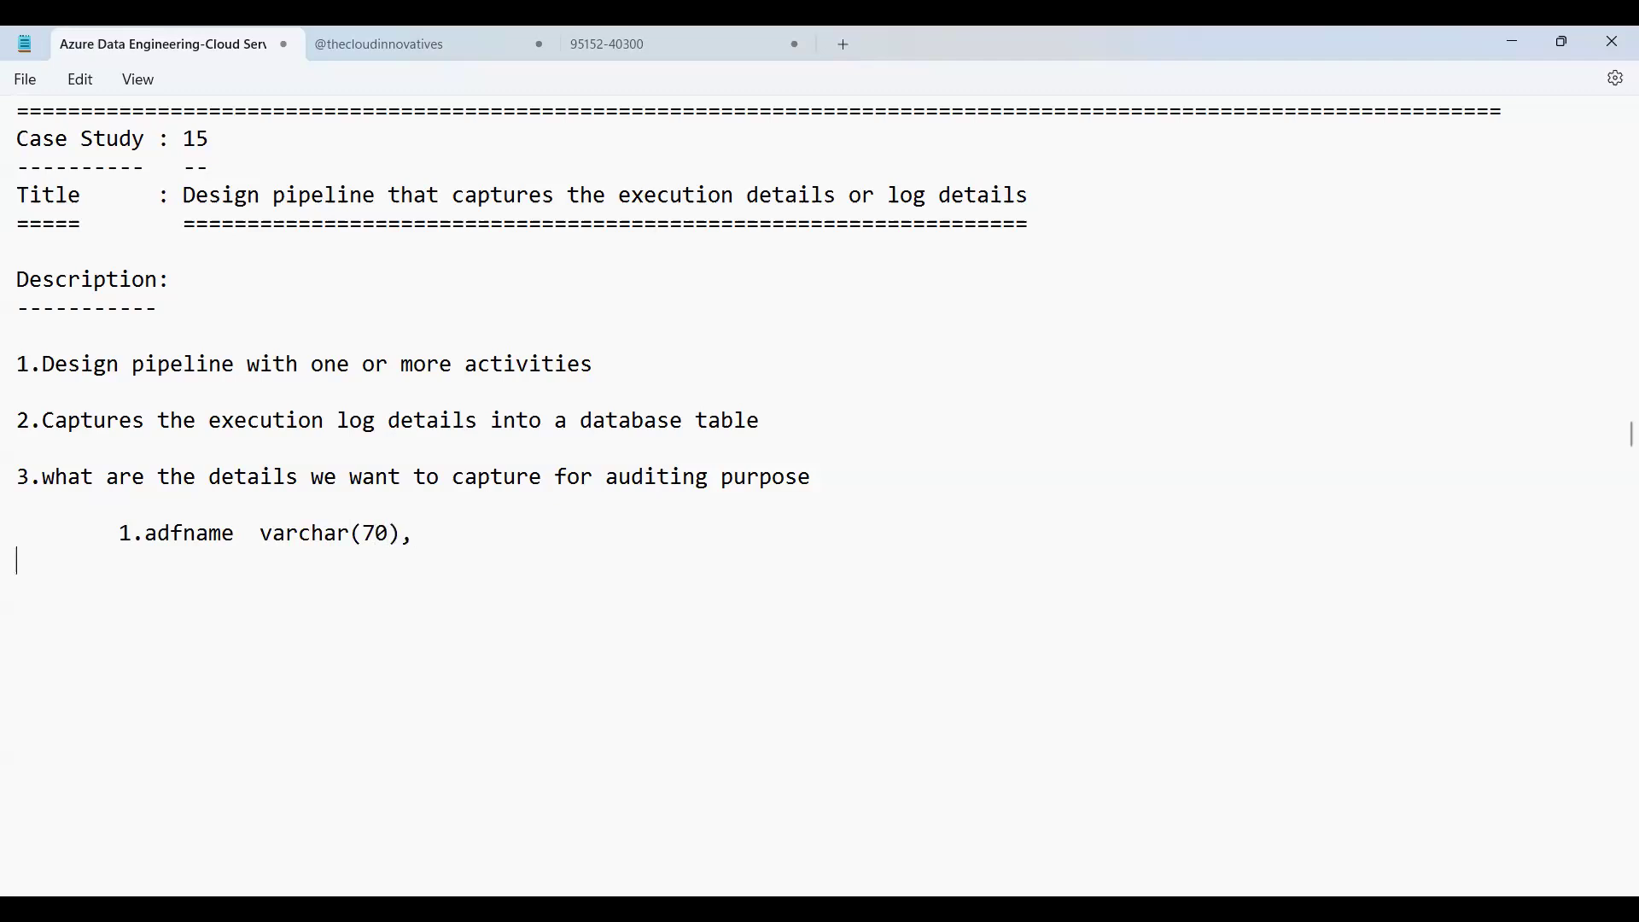
pyautogui.write('2.')
pyautogui.write('pelinename')
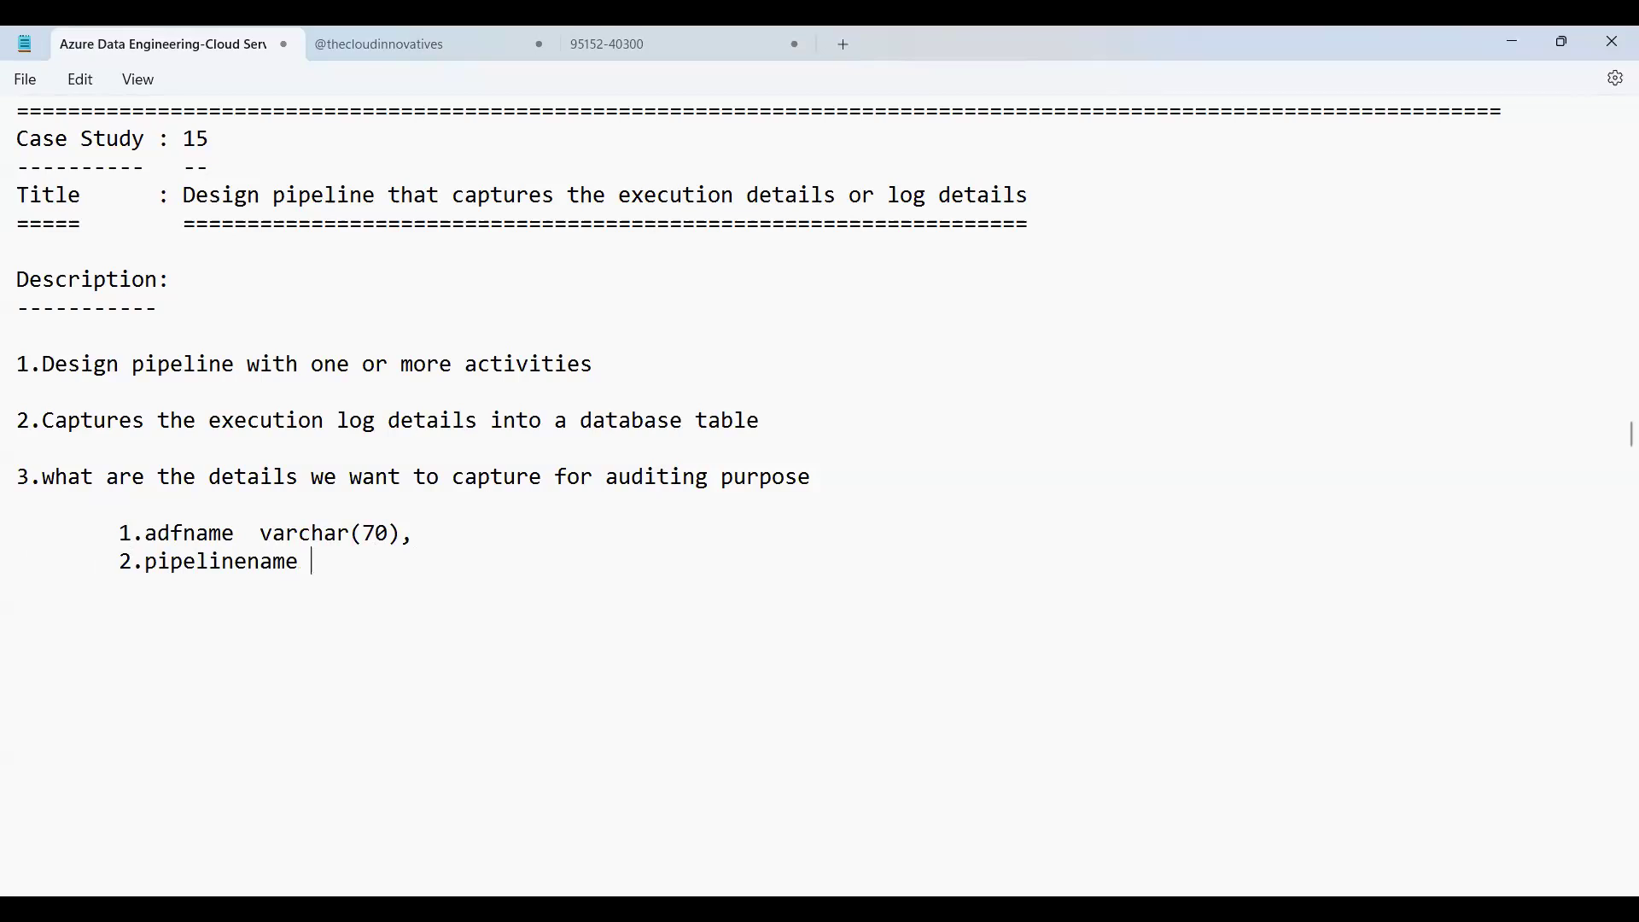
pyautogui.write(' varchar')
pyautogui.write('150')
pyautogui.press('Left')
pyautogui.press('Left')
pyautogui.press('Left')
pyautogui.write('(')
pyautogui.press('Right')
pyautogui.press('Right')
pyautogui.press('Right')
pyautogui.write('), ')
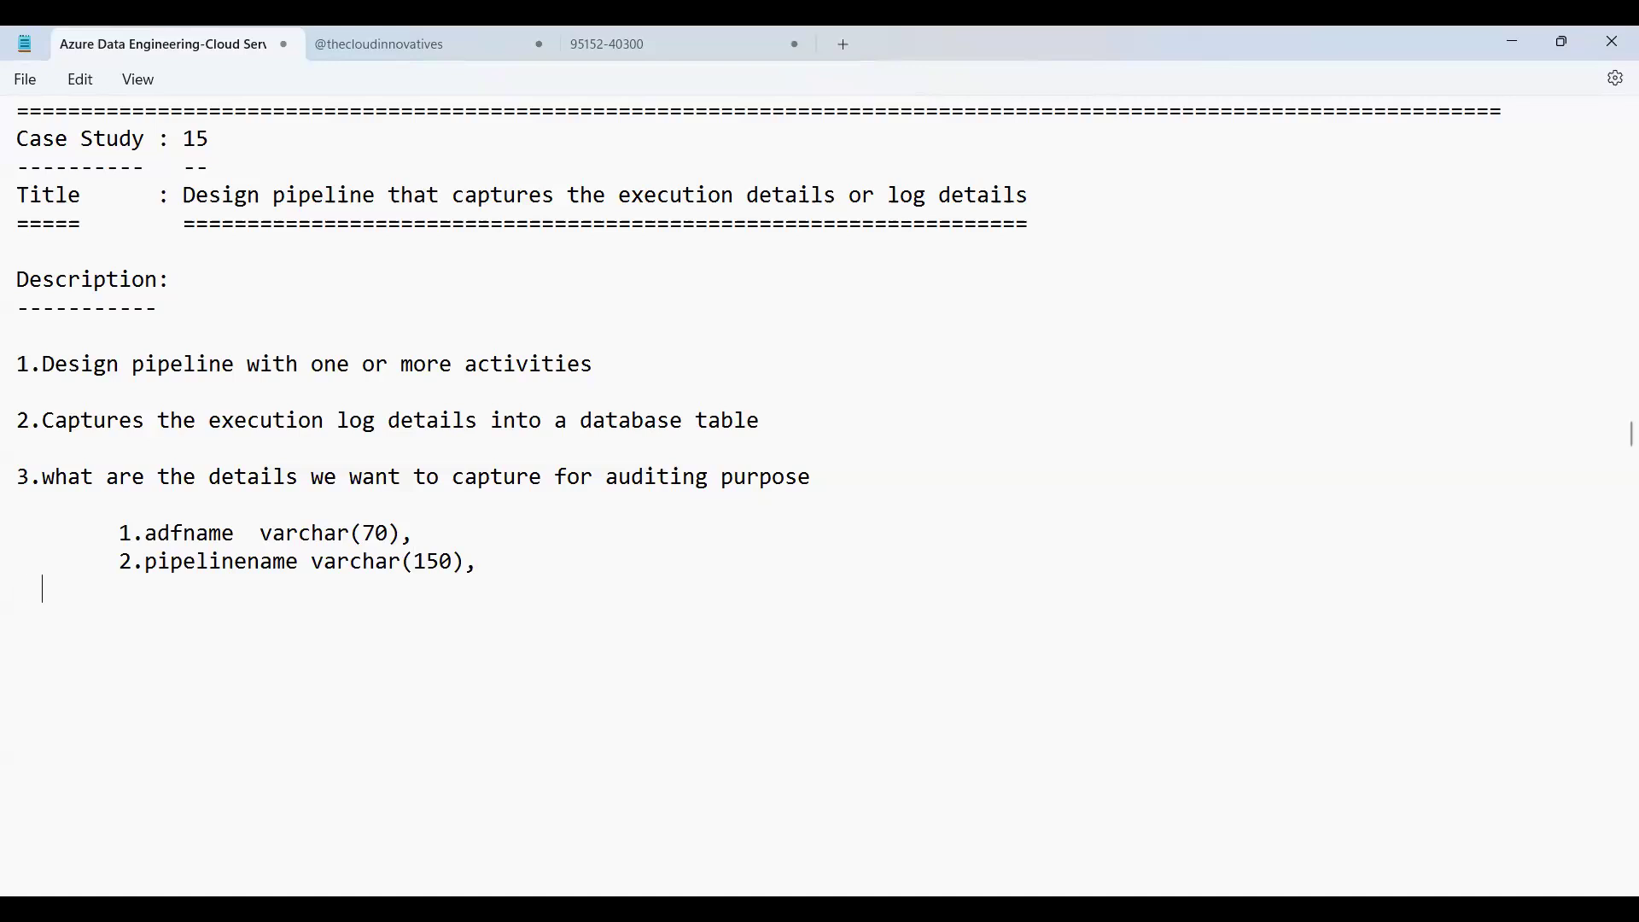
# Add the third field as "3.pipelinerunit varchar(300)," in the indented list.
pyautogui.write('        3.pipelinerunit')
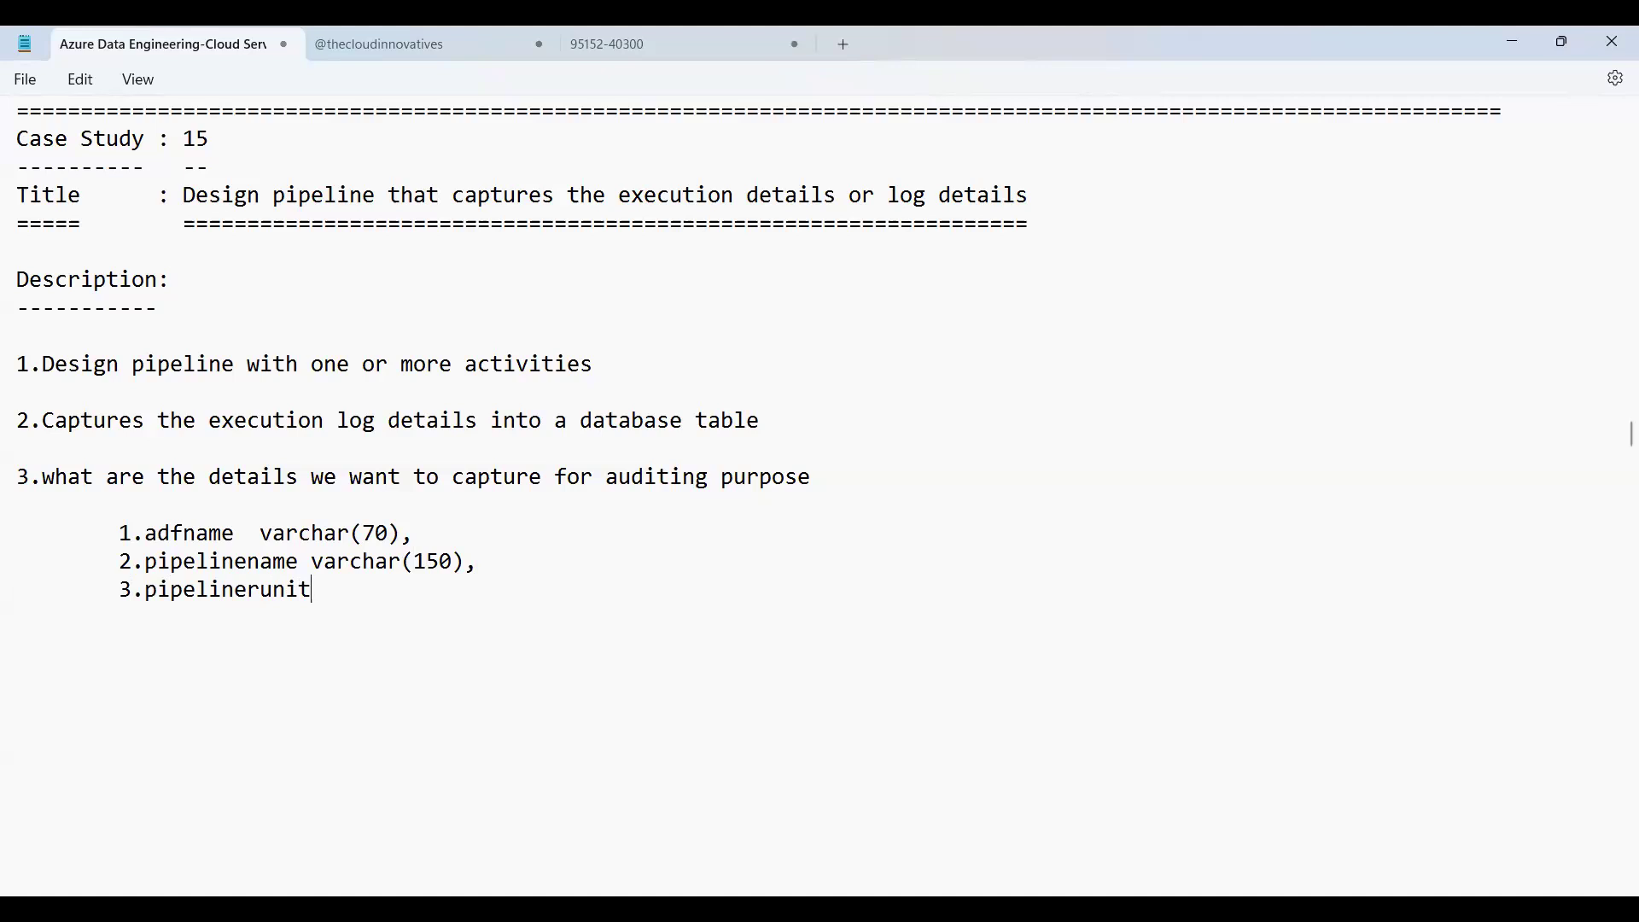
pyautogui.hotkey('shift', 'Left')
pyautogui.hotkey('shift', 'Left')
pyautogui.hotkey('shift', 'Left')
pyautogui.hotkey('shift', 'Left')
pyautogui.hotkey('shift', 'Left')
pyautogui.hotkey('shift', 'Left')
pyautogui.hotkey('shift', 'Left')
pyautogui.hotkey('shift', 'Left')
pyautogui.hotkey('shift', 'Left')
pyautogui.hotkey('shift', 'Left')
pyautogui.hotkey('shift', 'Left')
pyautogui.hotkey('shift', 'Left')
pyautogui.hotkey('shift', 'Left')
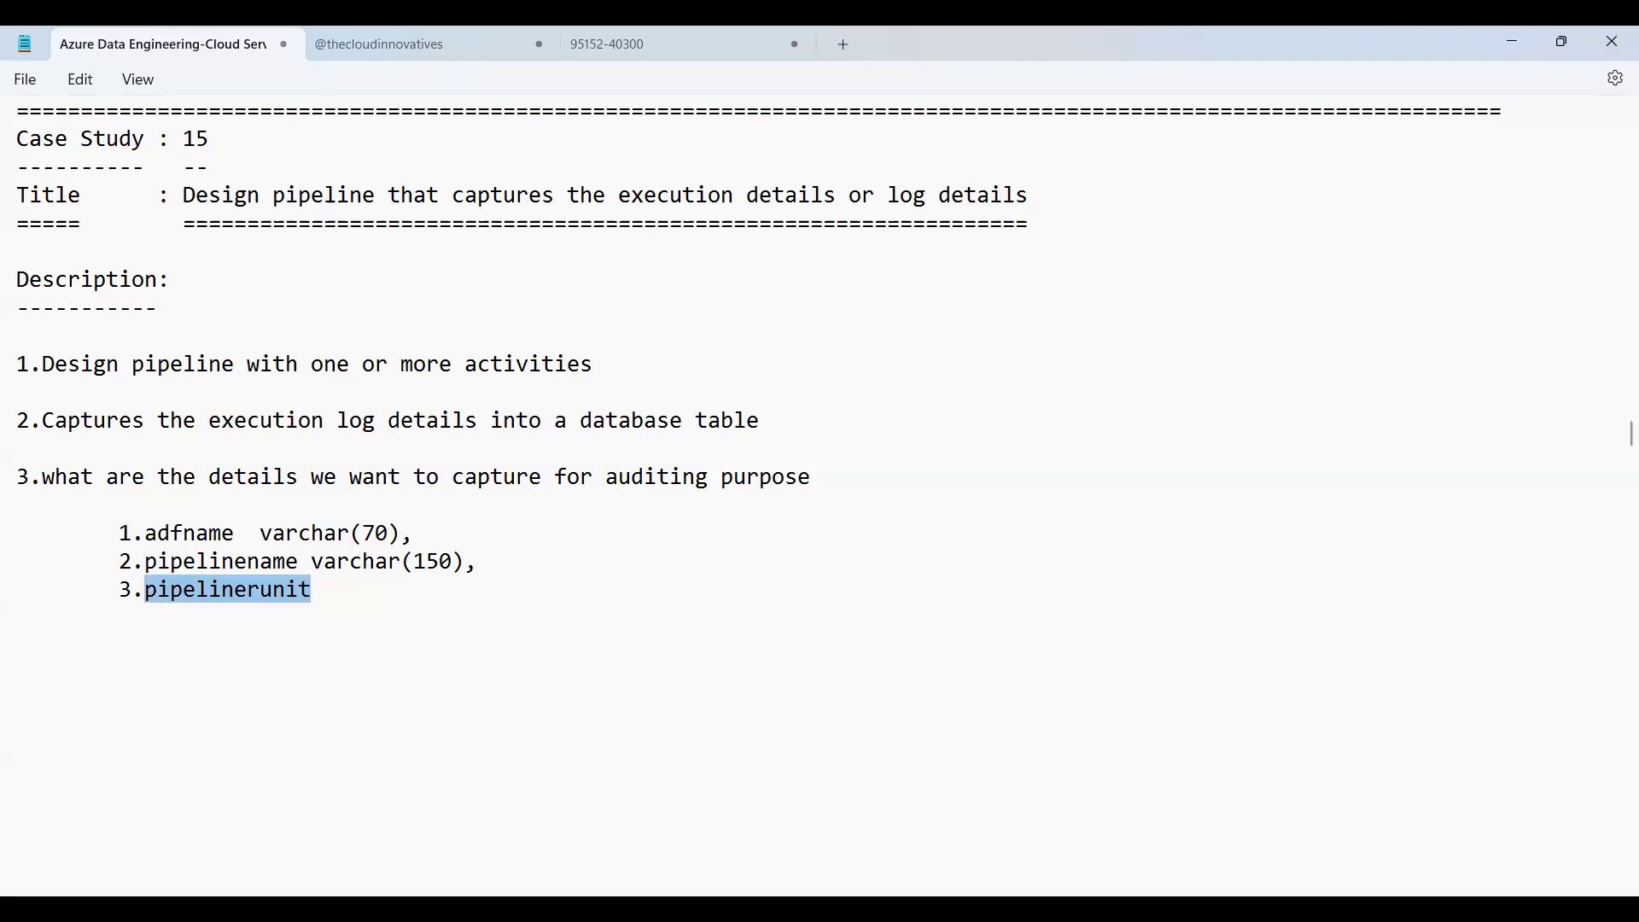
pyautogui.press('Right')
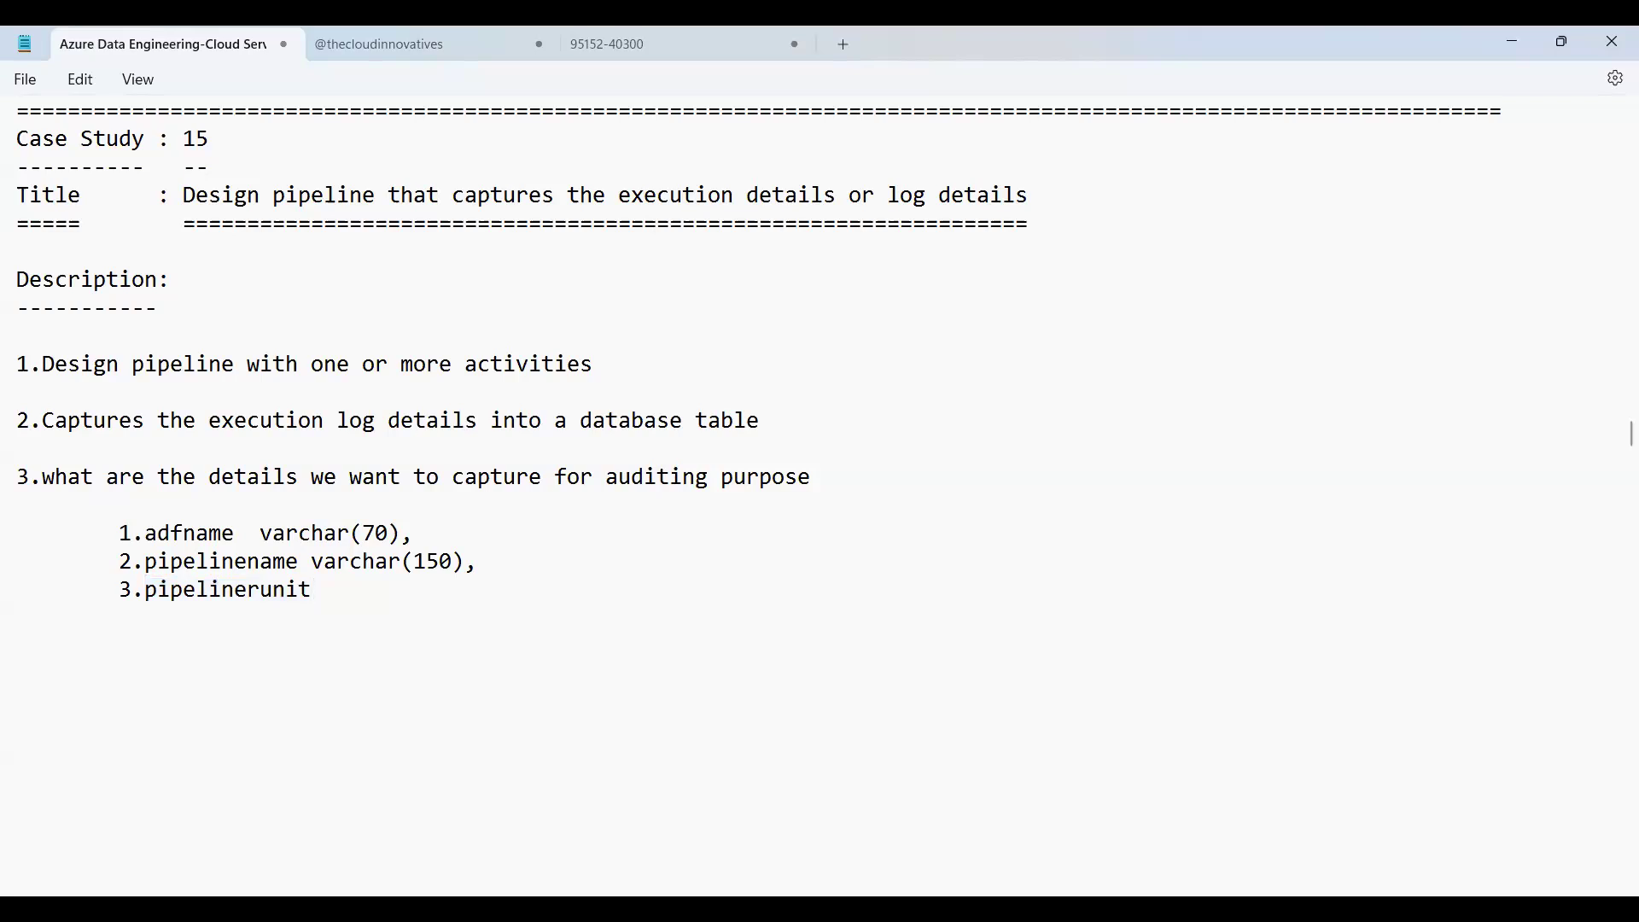
pyautogui.write('varc')
pyautogui.write('har')
pyautogui.write('(200')
pyautogui.press('BackSpace')
pyautogui.press('BackSpace')
pyautogui.press('BackSpace')
pyautogui.write('300),')
# Add the row count fields "4.rowsread int," and "5.rowswritten int," to the list.
pyautogui.press('Return')
pyautogui.write('4.rows')
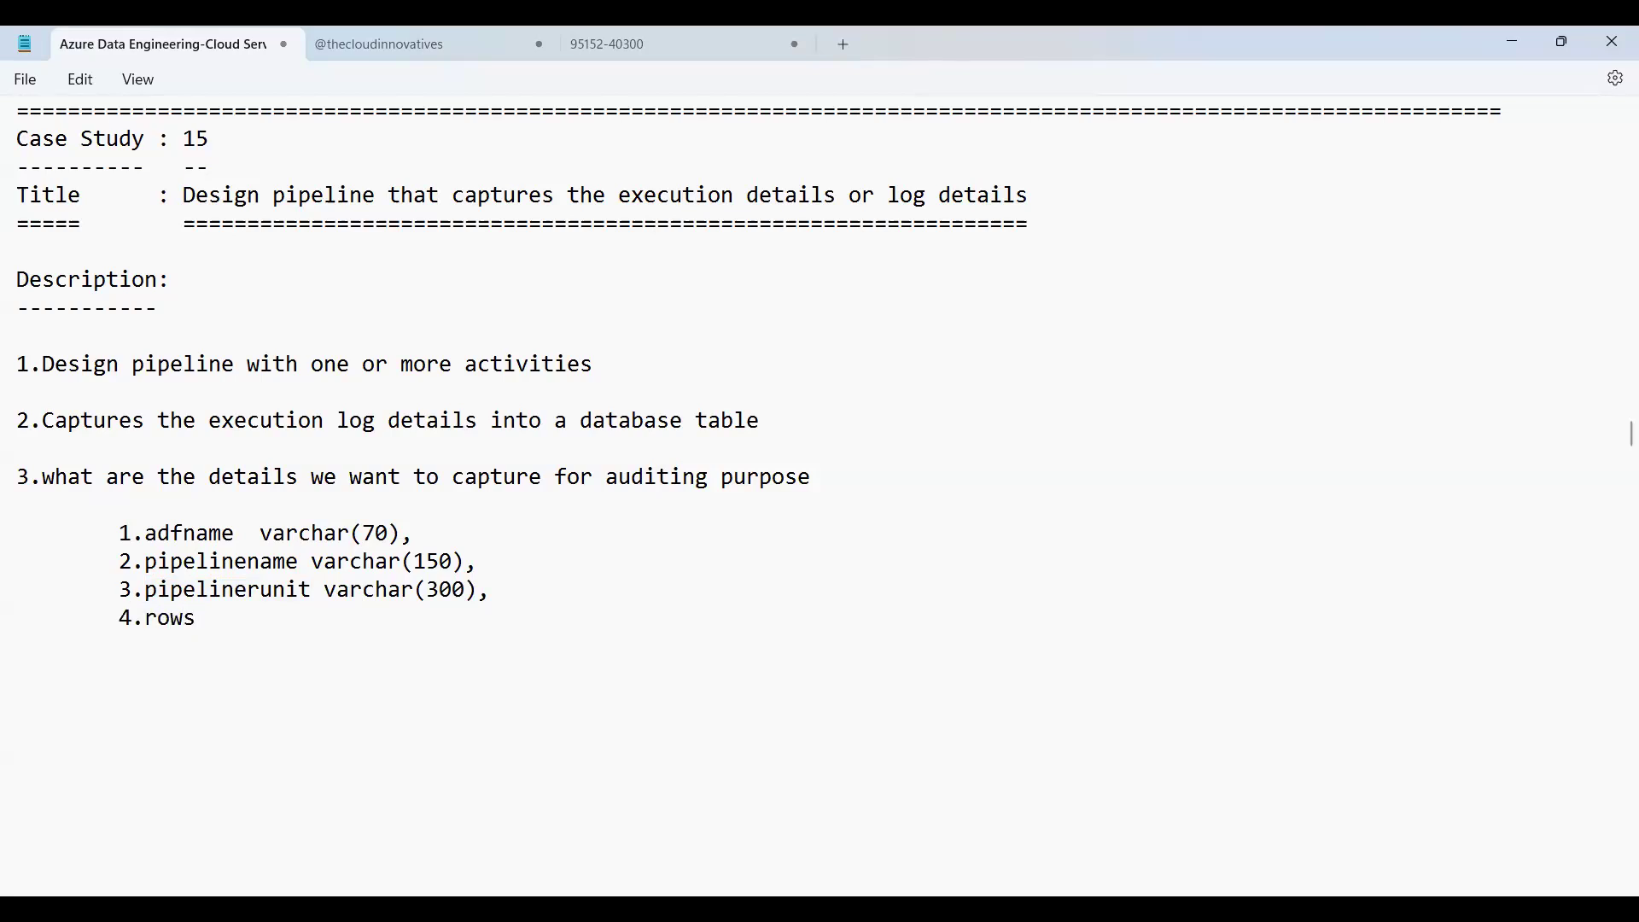
pyautogui.write('read int,')
pyautogui.press('Return')
pyautogui.write('5.ri')
pyautogui.press('BackSpace')
pyautogui.write('owsw')
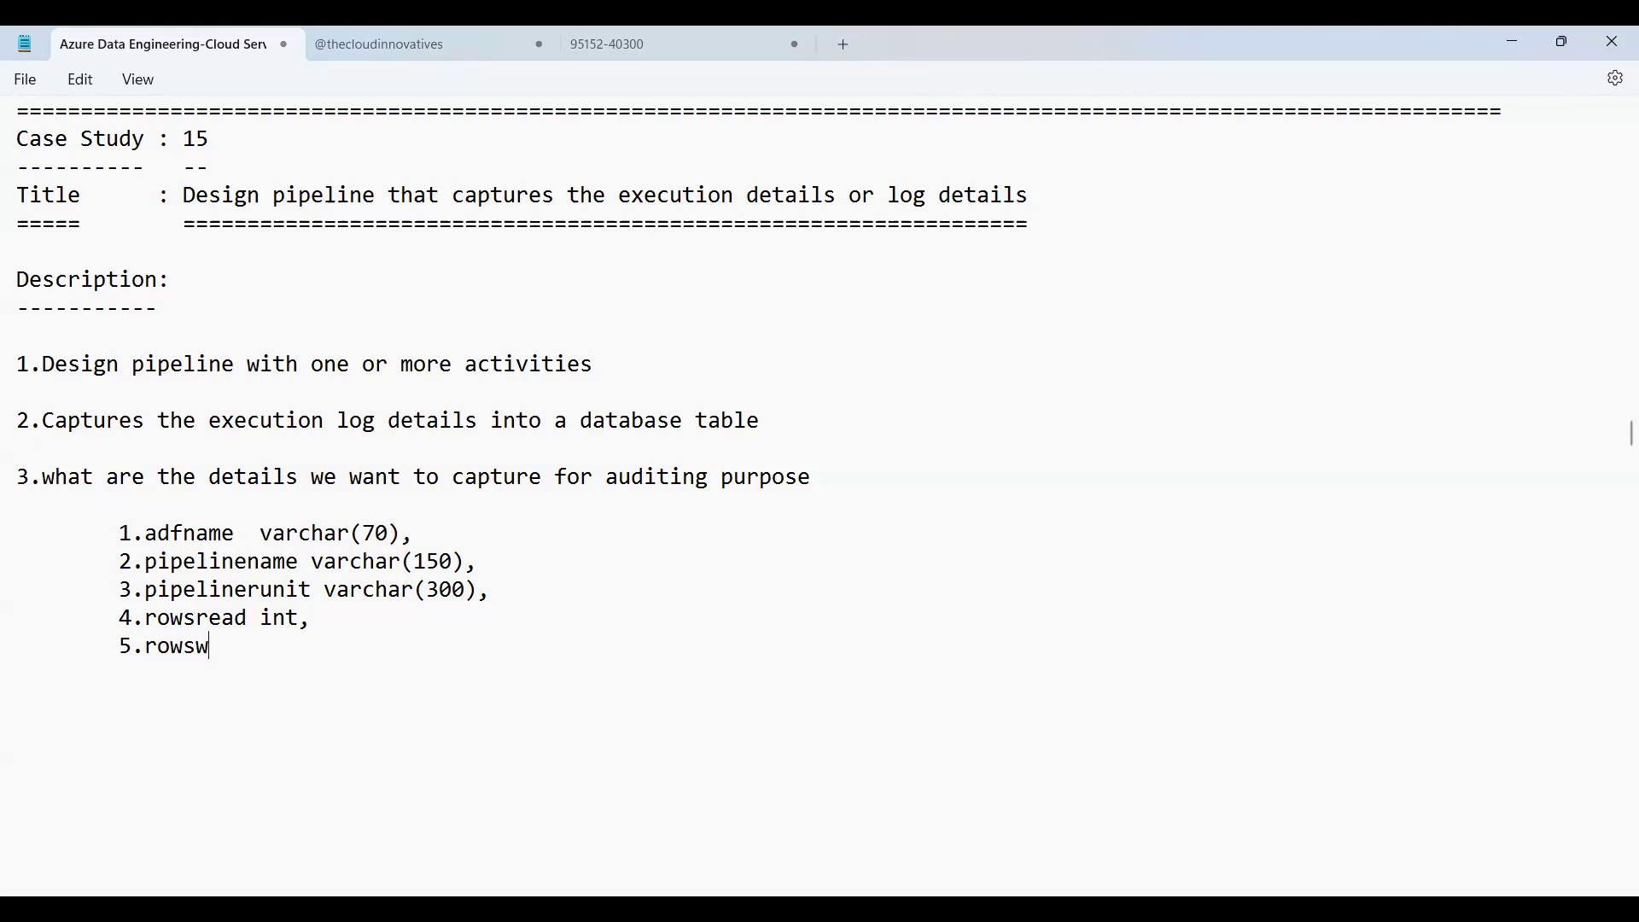
pyautogui.write('ritten int,')
# Add the sixth field as "6.copyduration int," on the line below rowswritten.
pyautogui.hotkey('alt', 'Tab')
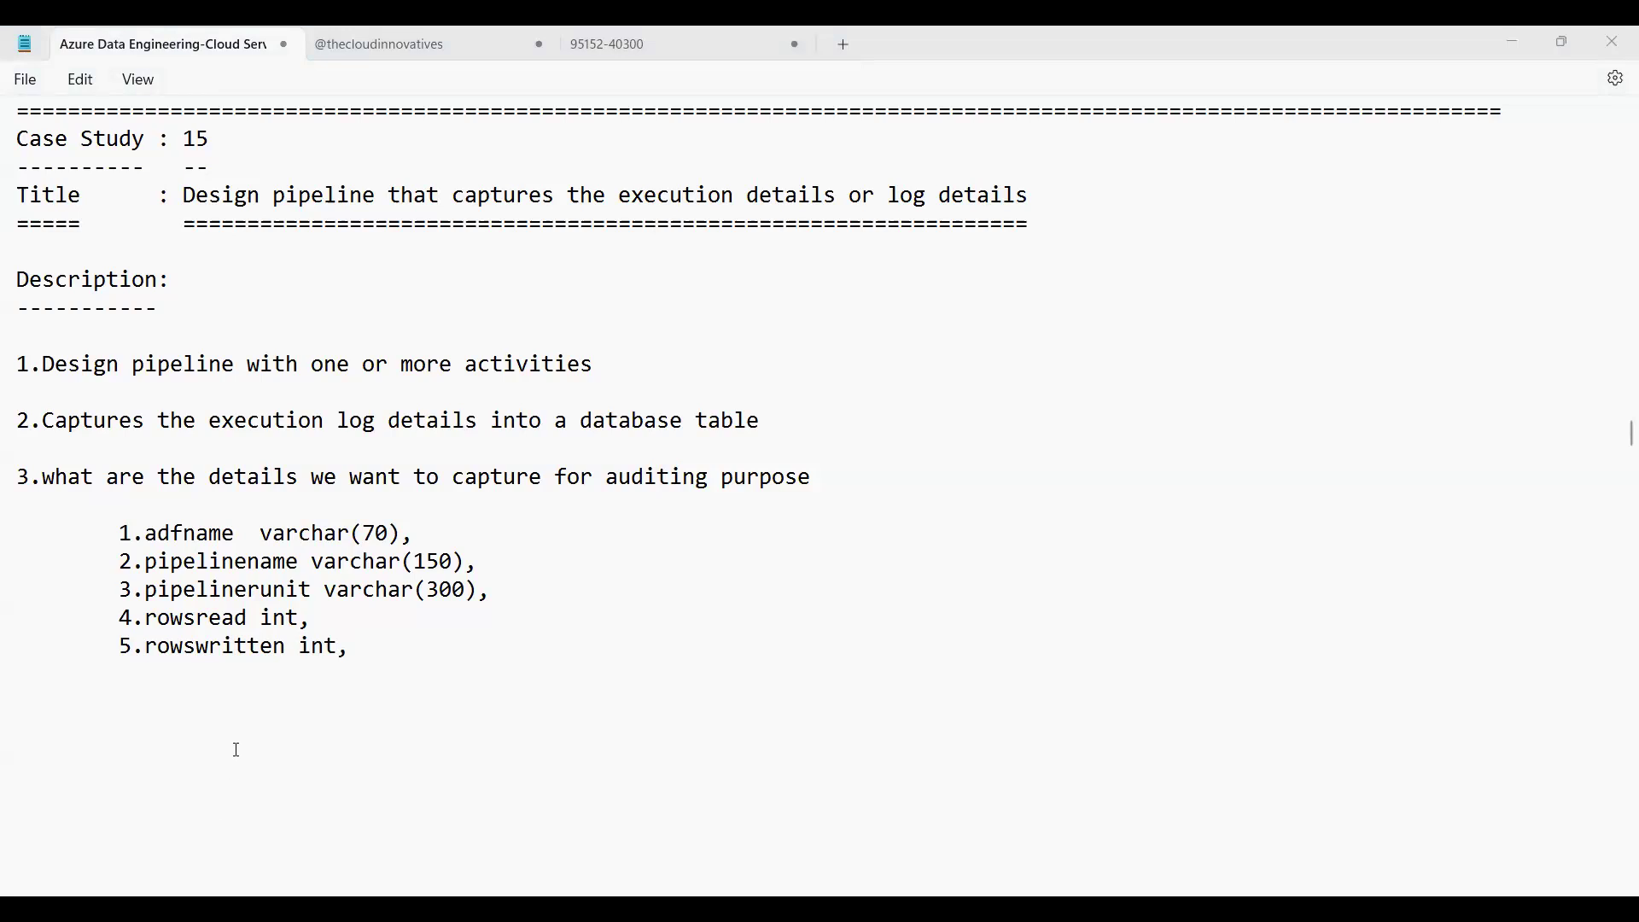
pyautogui.hotkey('alt', 'Tab')
pyautogui.click(26, 673)
pyautogui.write('6.')
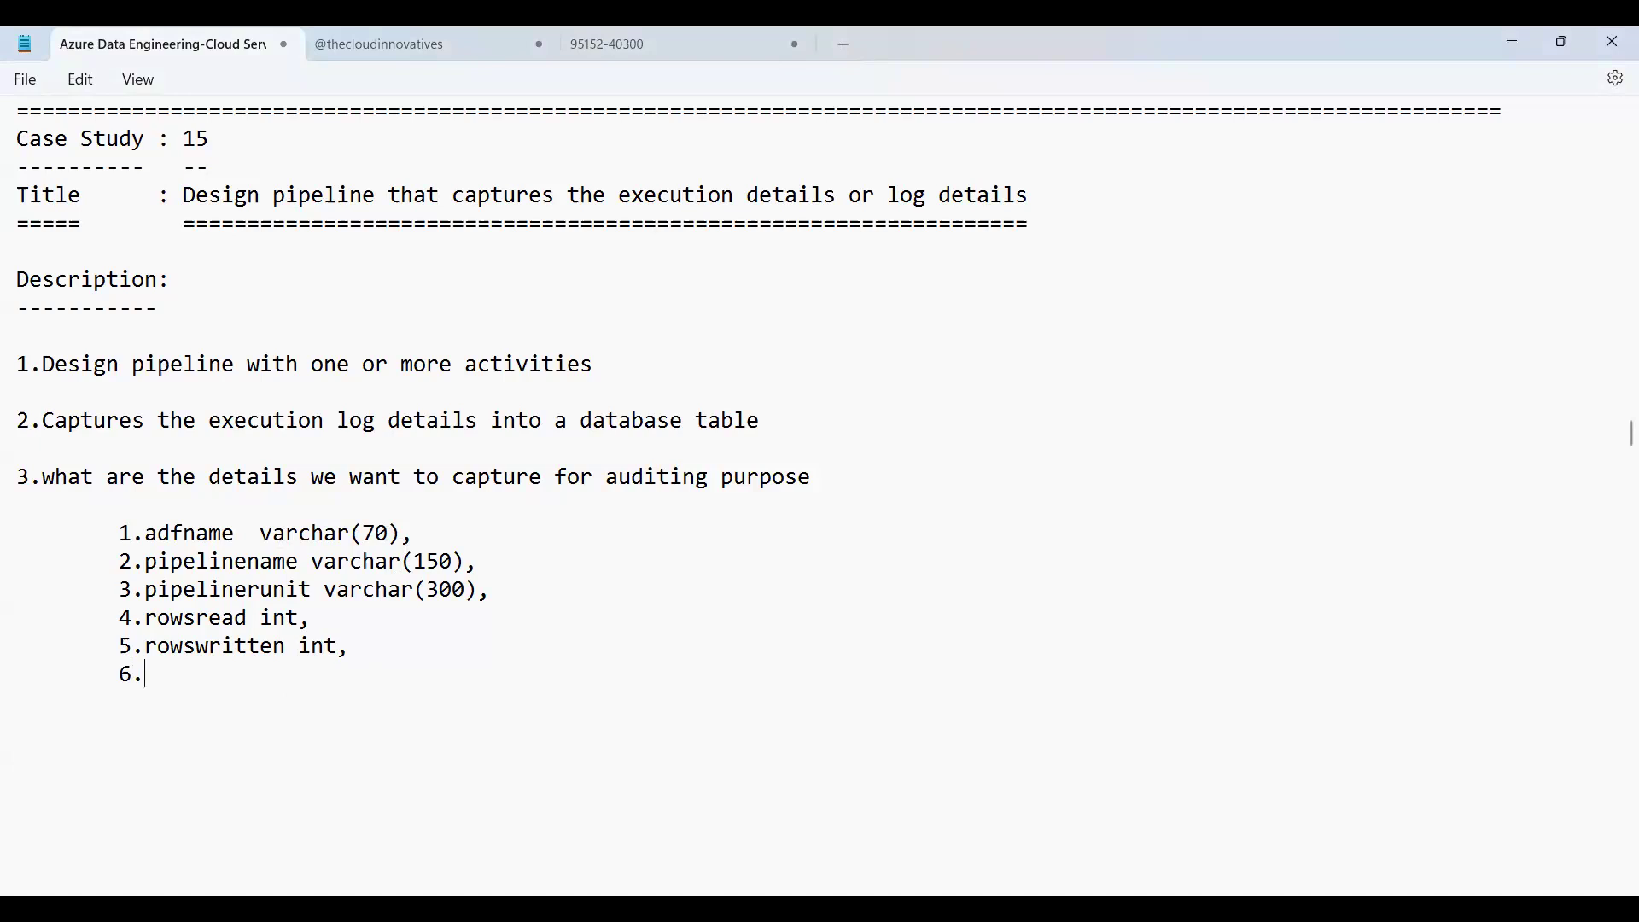
pyautogui.write('copyduration')
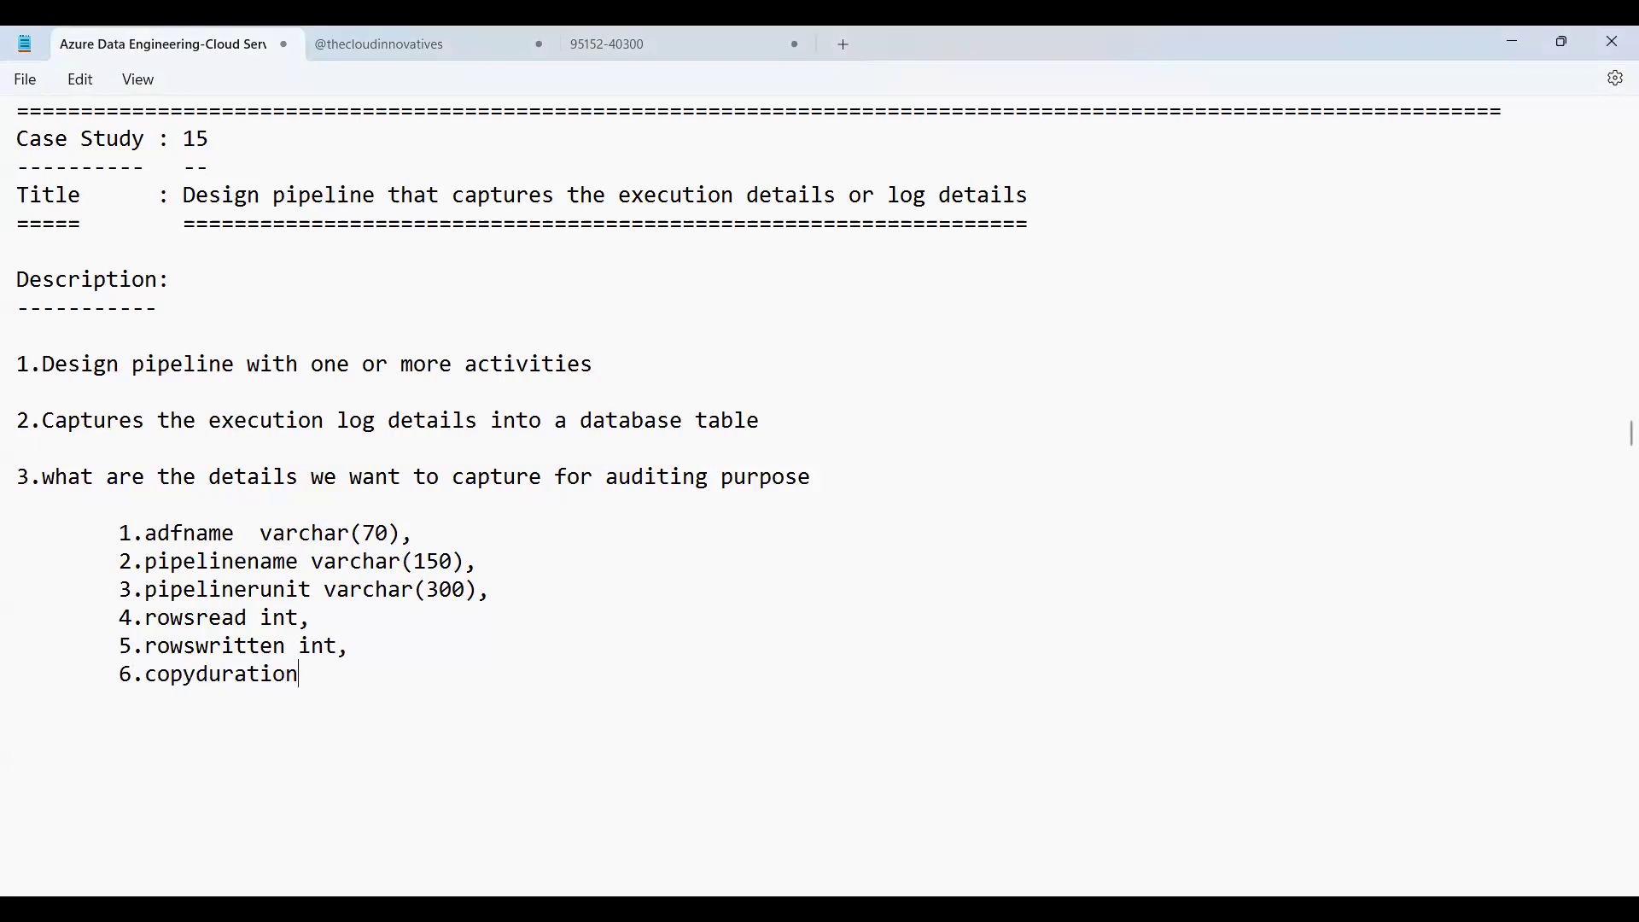
pyautogui.write(' int,')
# Add the time fields "7.starttime datetime," and "8.endtime datetime," to the list.
pyautogui.press('Return')
pyautogui.write('7.starttime')
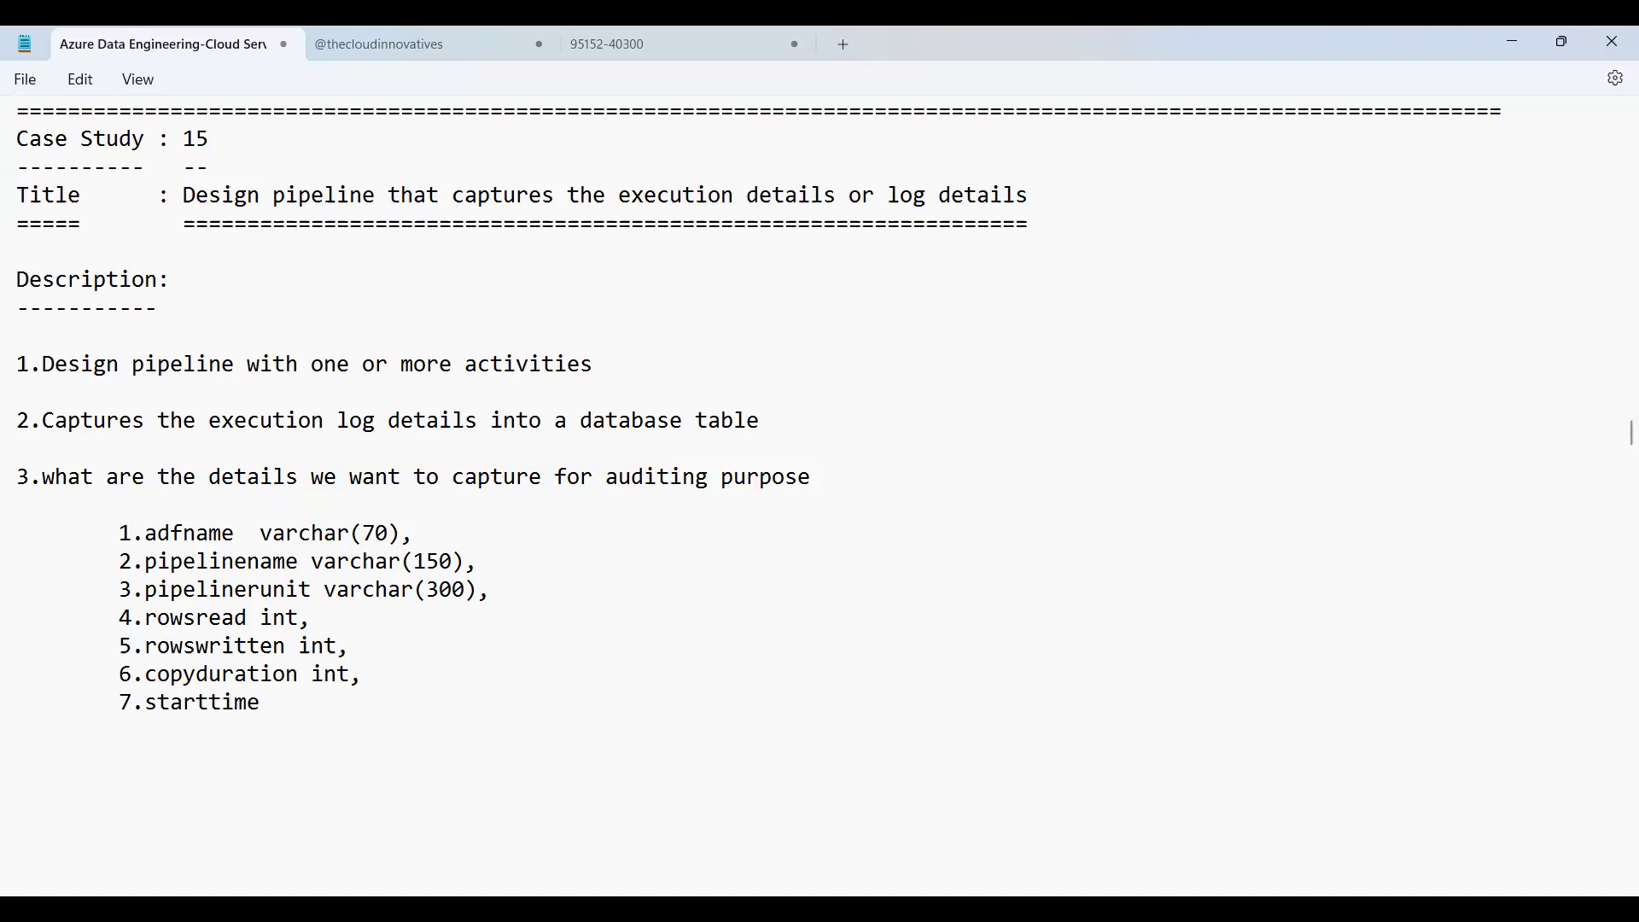
pyautogui.write(' datetime,')
pyautogui.press('Return')
pyautogui.write('8.end')
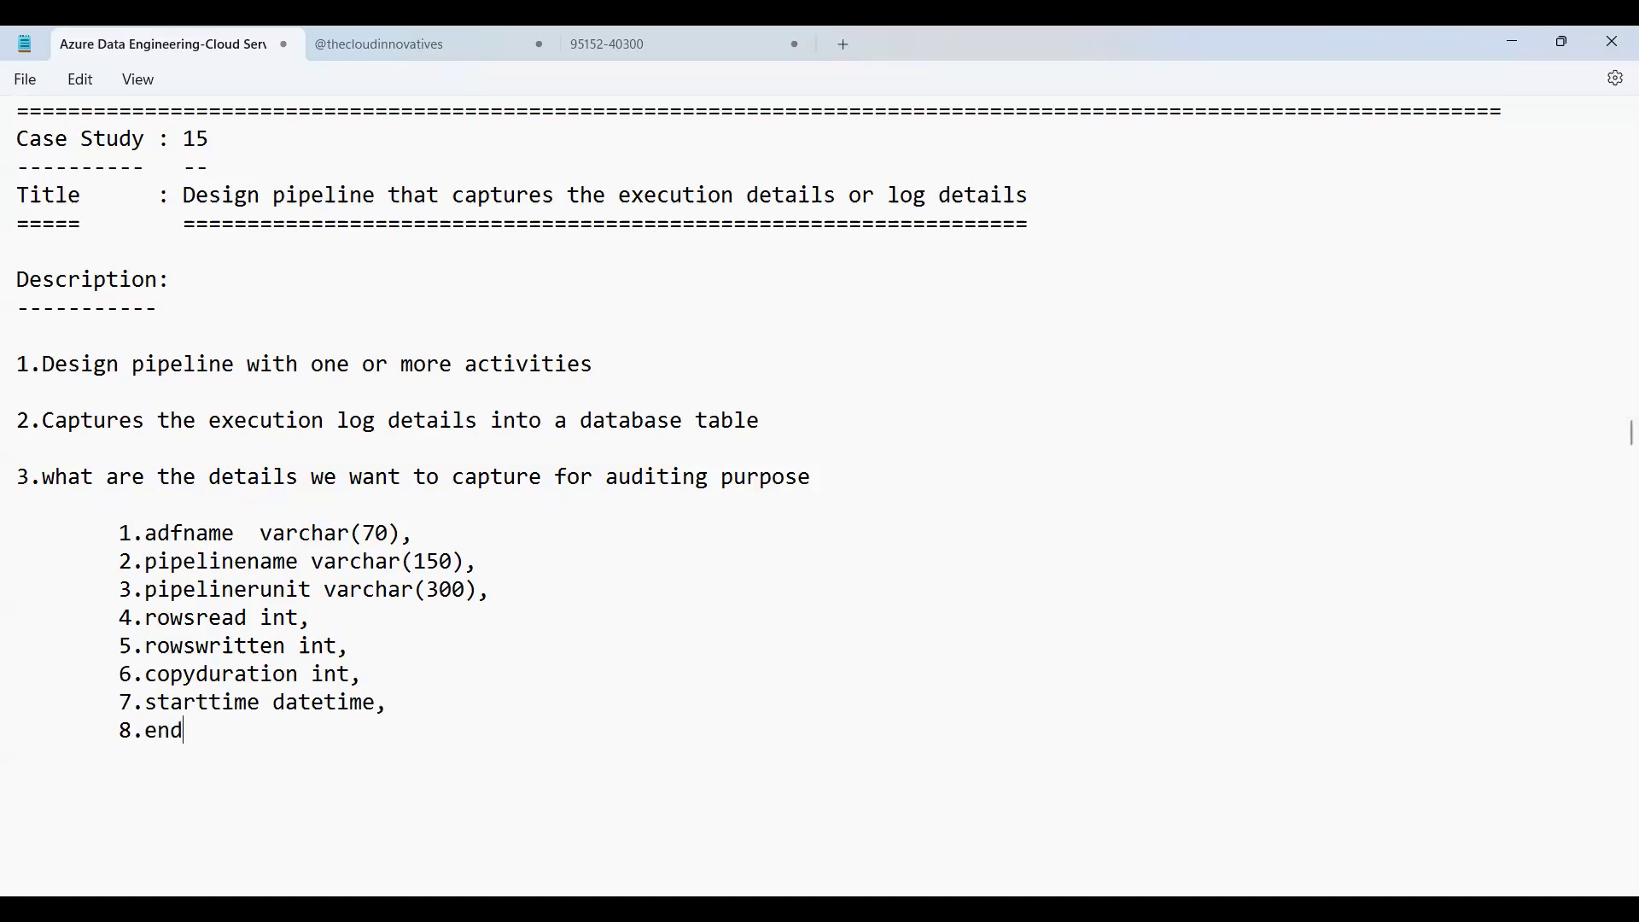
pyautogui.write('time datetime')
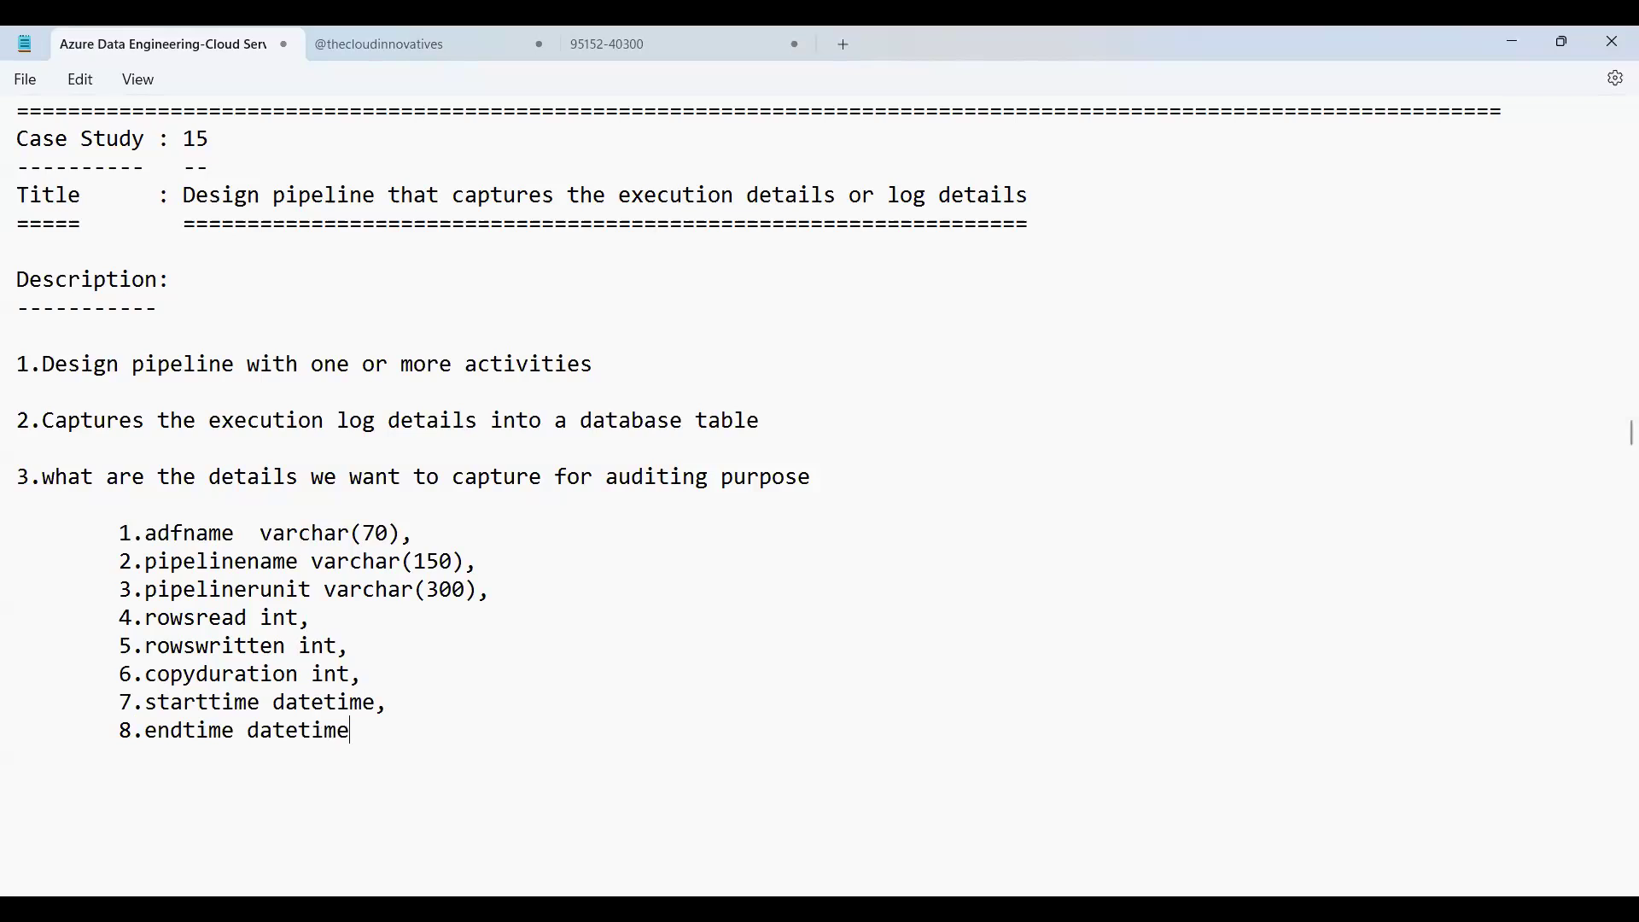
pyautogui.write(',')
# Add the ninth field as "9.status varchar(50)," below the endtime field.
pyautogui.press('Return')
pyautogui.write('9.status varc')
pyautogui.write('ha')
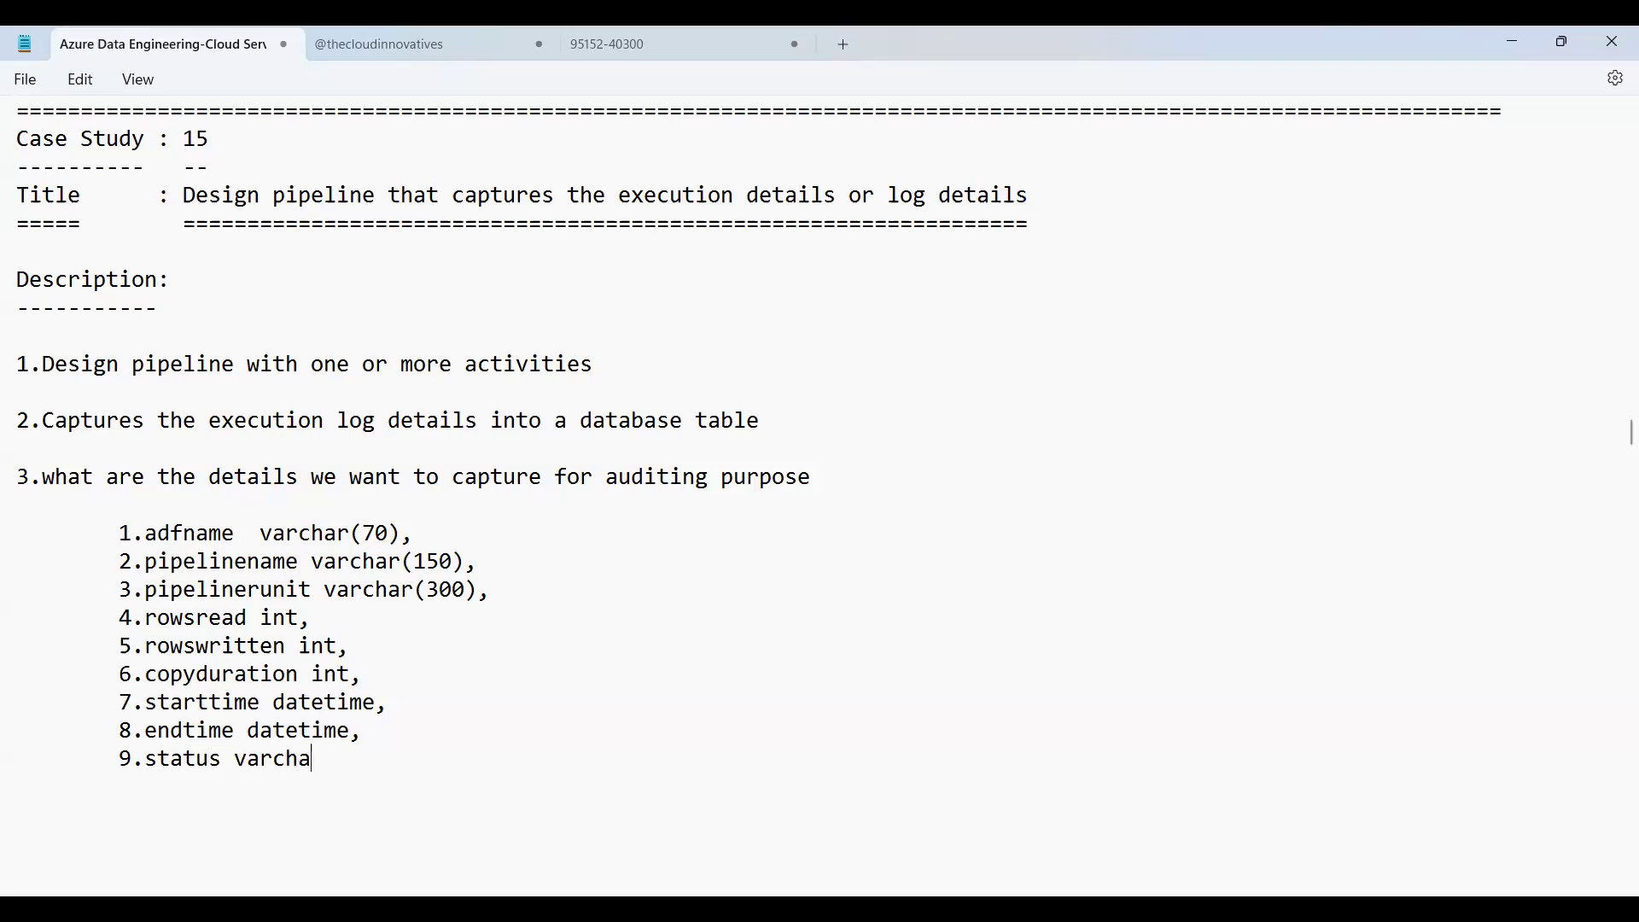
pyautogui.write('r()')
pyautogui.write('50')
pyautogui.press('End')
pyautogui.write(',')
# Add the last field as "10.errormessage varchar(700);" to close the list.
pyautogui.press('Return')
pyautogui.write('10.erroe')
pyautogui.press('BackSpace')
pyautogui.write('rme')
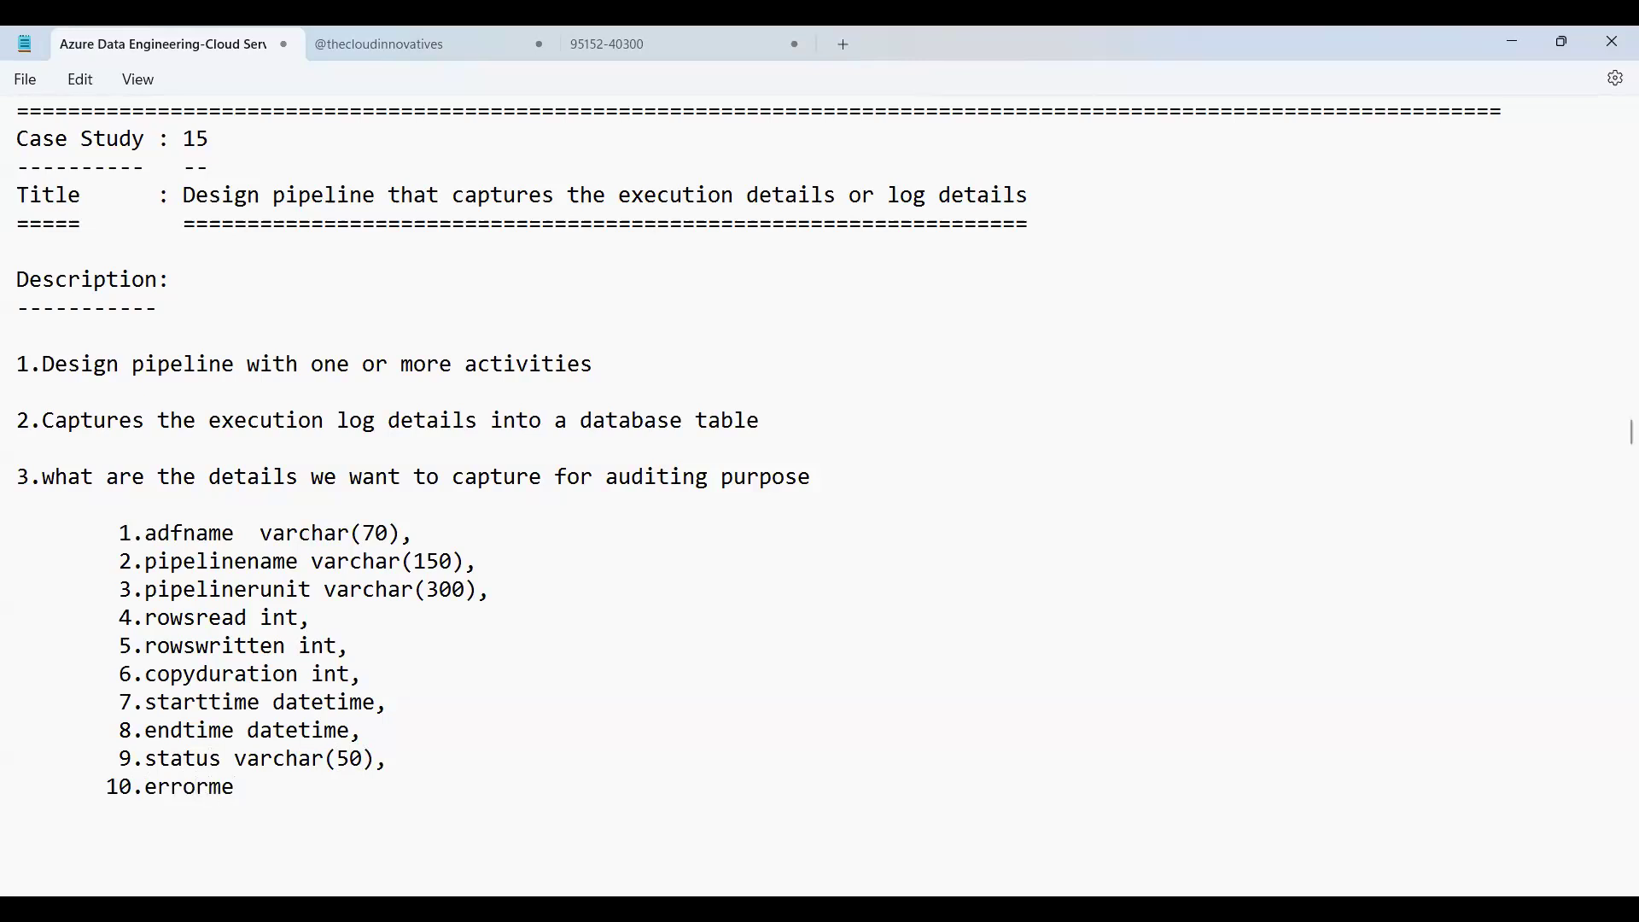
pyautogui.write('ssage varchar')
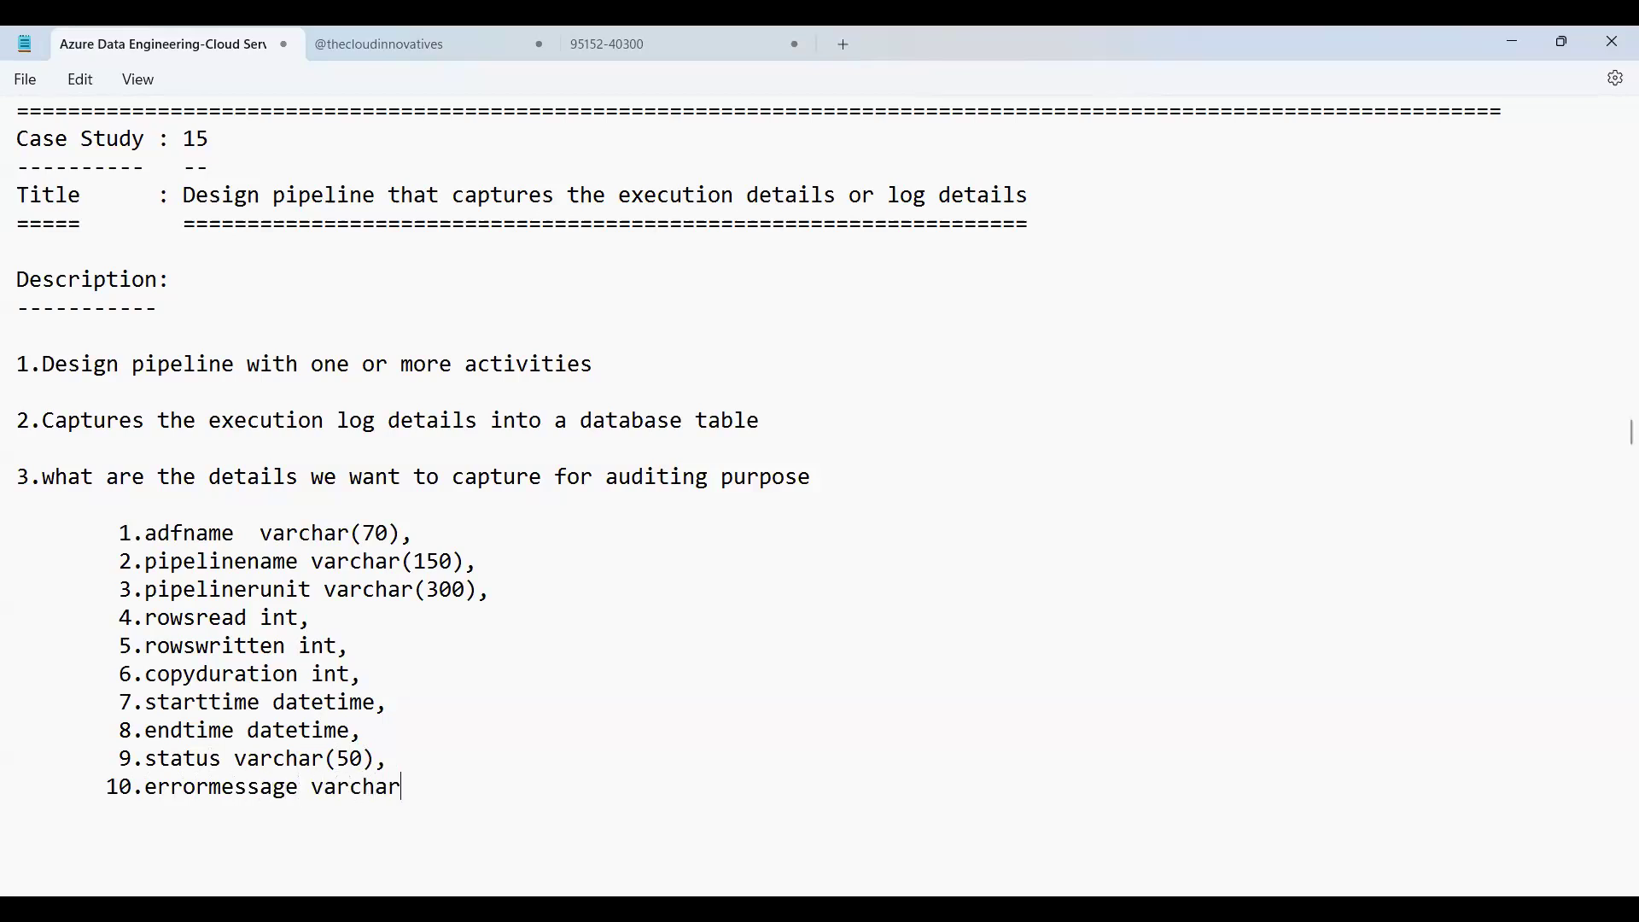
pyautogui.write('(700)')
pyautogui.press('BackSpace')
# Highlight the whole field list from adfname to errormessage to review it.
pyautogui.hotkey('shift', 'Up')
pyautogui.hotkey('shift', 'Up')
pyautogui.hotkey('shift', 'Up')
pyautogui.hotkey('shift', 'Up')
pyautogui.hotkey('shift', 'Up')
pyautogui.hotkey('shift', 'Up')
pyautogui.hotkey('shift', 'Up')
pyautogui.hotkey('shift', 'Up')
pyautogui.hotkey('shift', 'Up')
pyautogui.hotkey('shift', 'Up')
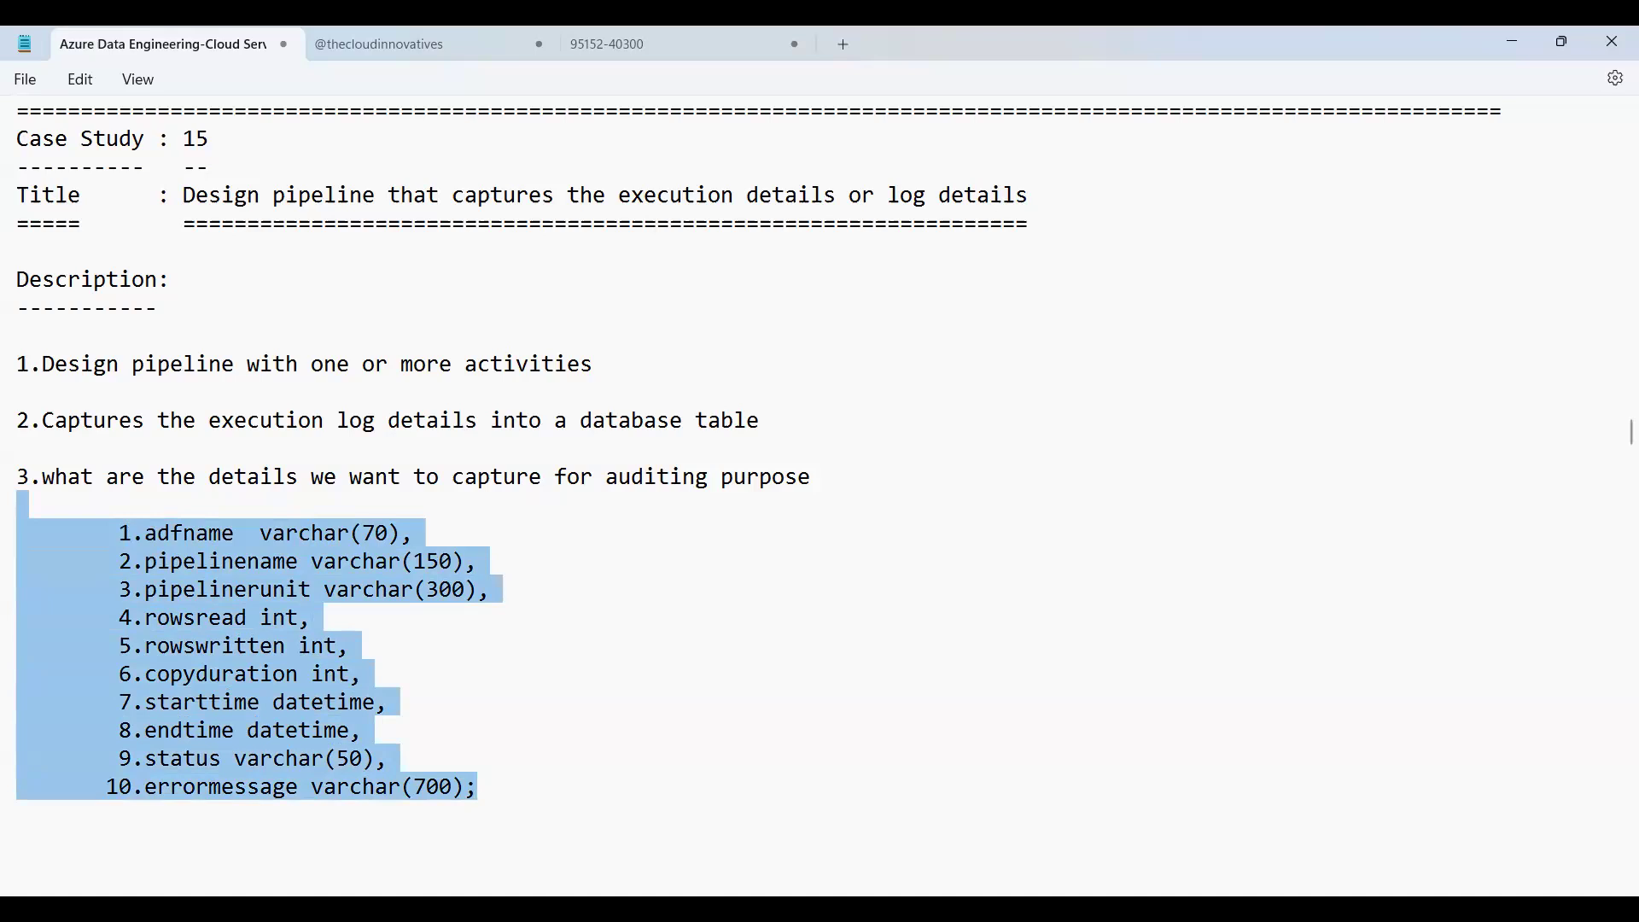
# Make room below the field list and add a "Specifications:" heading with a dashed underline, one blank line below errormessage.
pyautogui.click(17, 842)
pyautogui.press('Return')
pyautogui.press('Return')
pyautogui.press('Return')
pyautogui.press('Return')
pyautogui.press('Return')
pyautogui.press('Return')
pyautogui.press('Return')
pyautogui.press('Return')
pyautogui.press('Up')
pyautogui.press('Up')
pyautogui.press('Up')
pyautogui.press('Up')
pyautogui.press('Up')
pyautogui.press('Up')
pyautogui.press('Up')
pyautogui.press('Up')
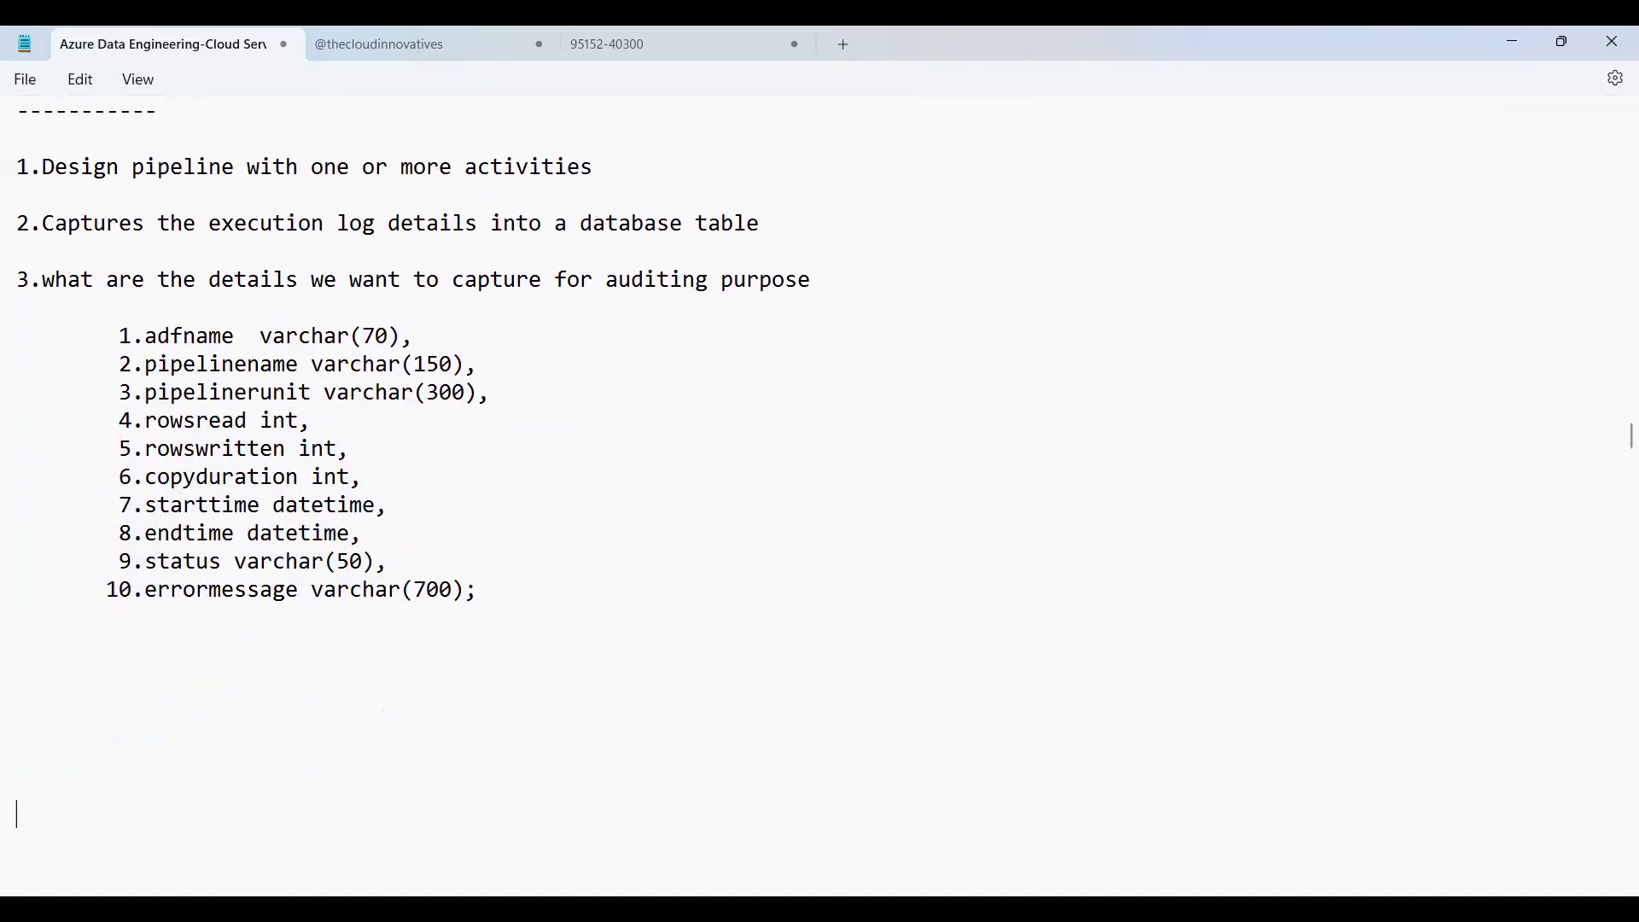
pyautogui.write('Specifications:')
pyautogui.press('Return')
pyautogui.write('--------------')
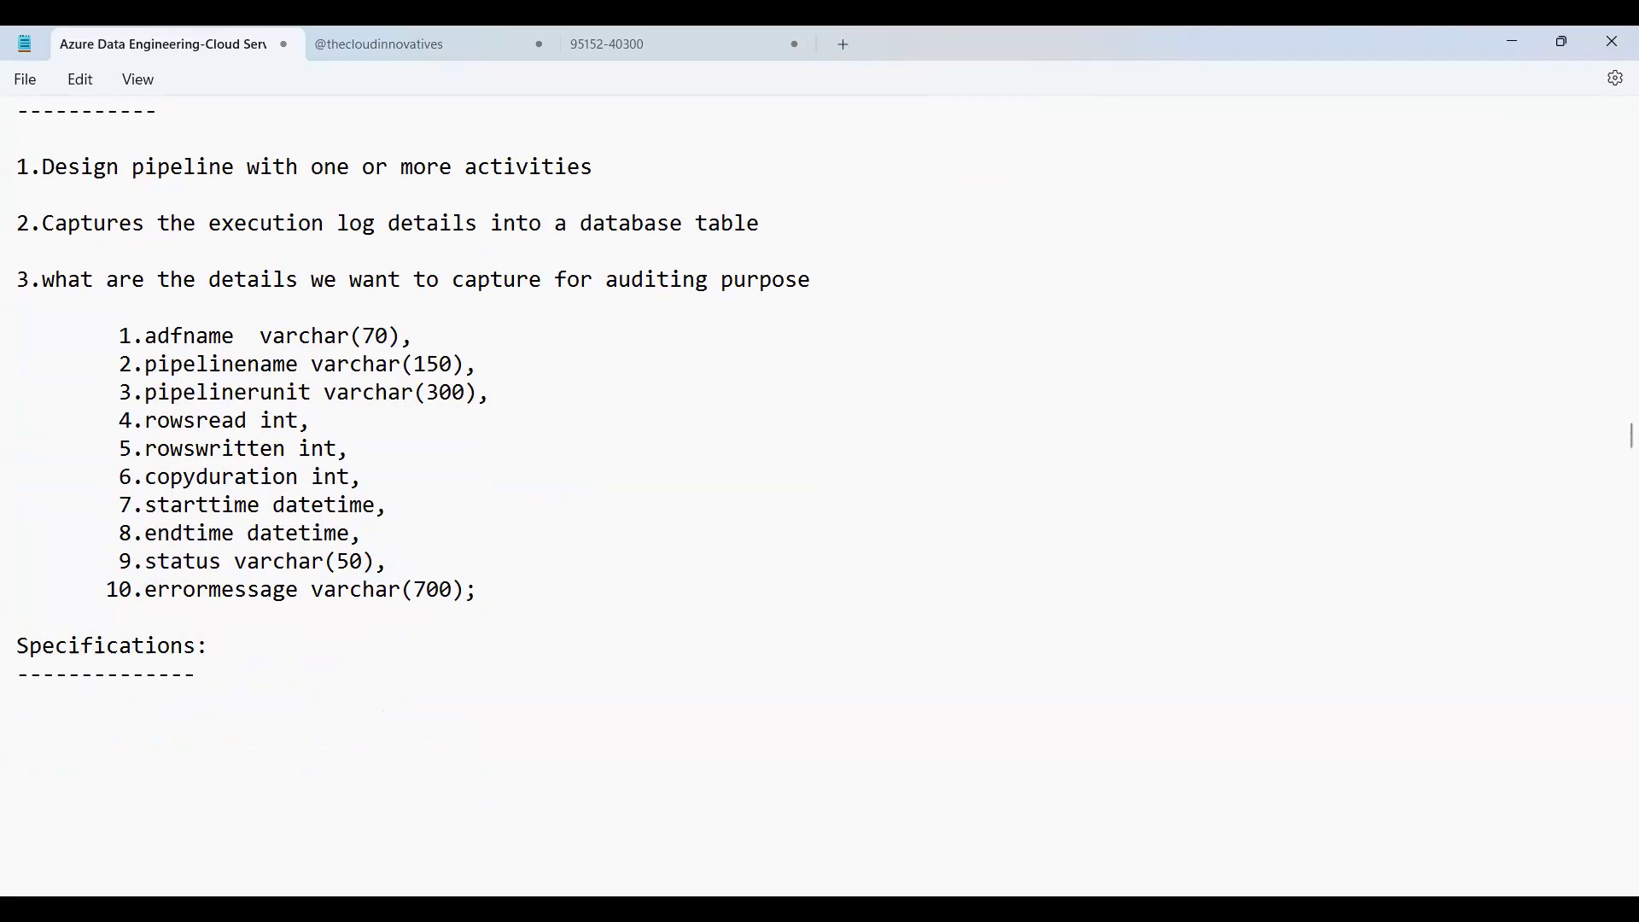
# Add "Source Data Storage : Azure Blob Storage" under Specifications, with an indented "File : airlines.csv" entry below a blank line.
pyautogui.press('Return')
pyautogui.write('Source Data Storage ')
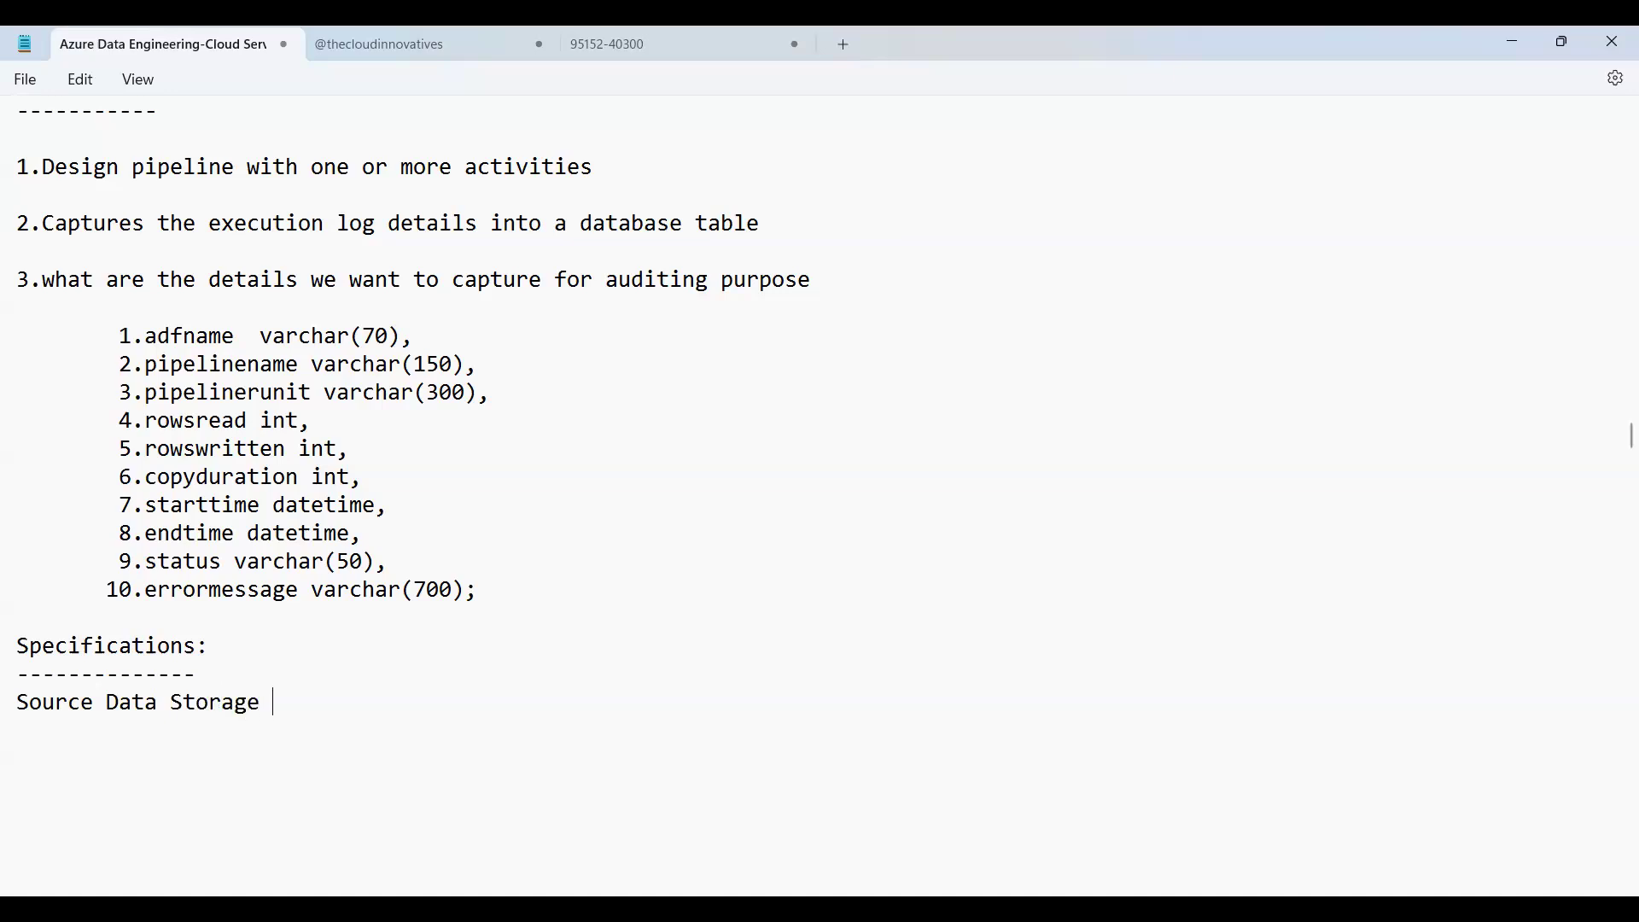
pyautogui.write(': Azure Blob Storage')
pyautogui.press('Return')
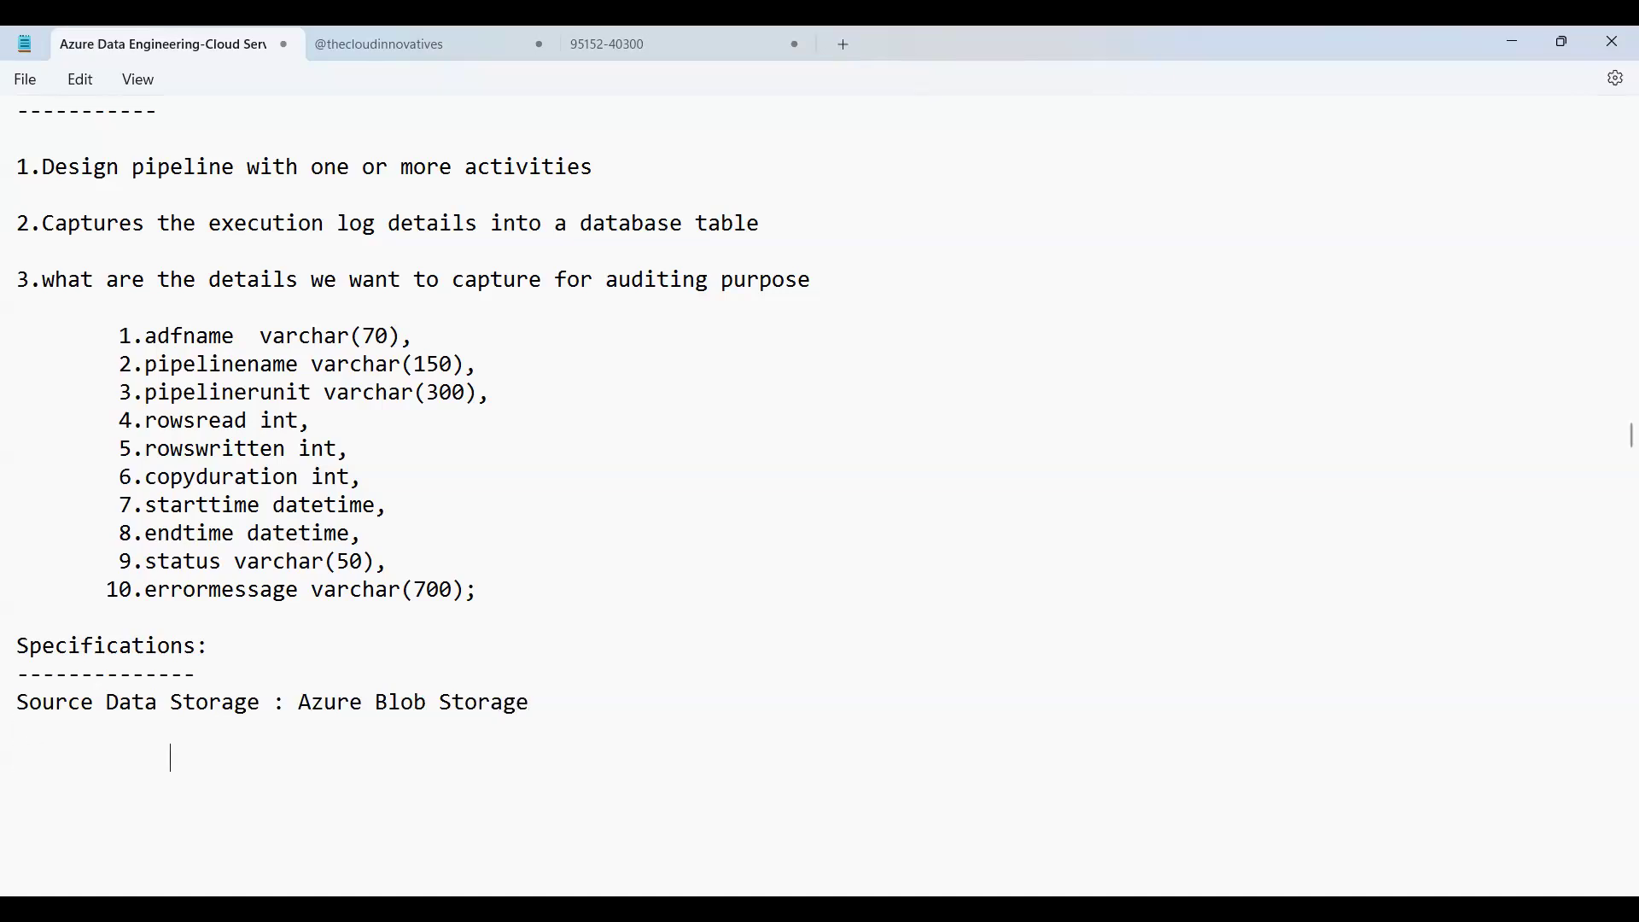
pyautogui.write('File    : airlines.csv')
# Add the line "Sink Data Storage : Azure SQL Database" one blank line below the File entry.
pyautogui.press('Return')
pyautogui.write('Sink data')
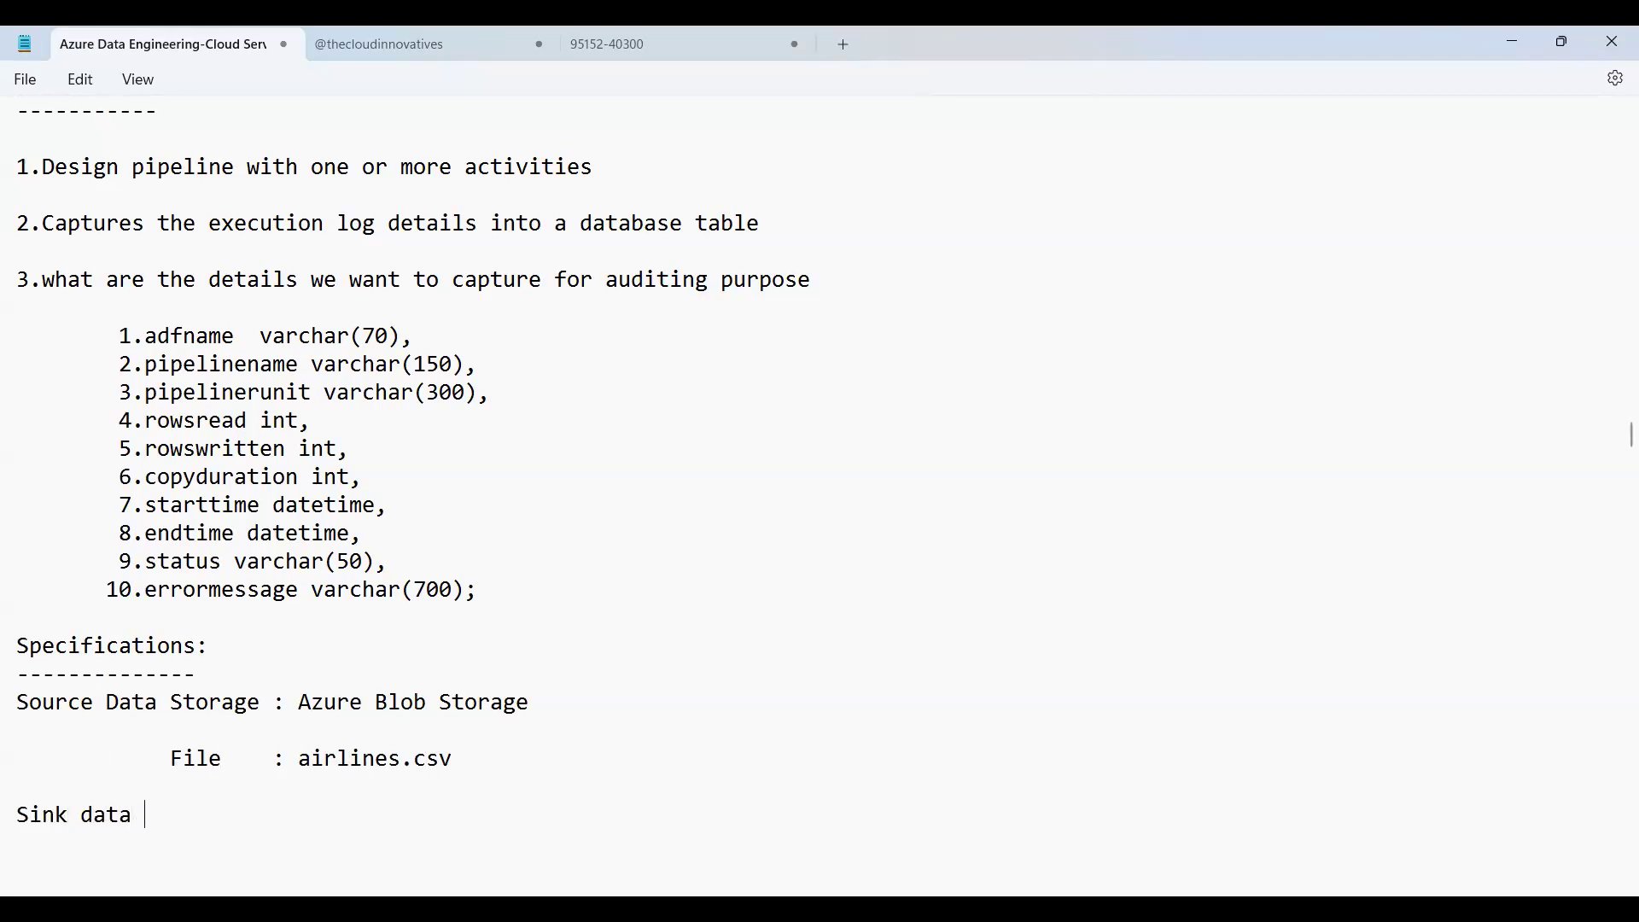
pyautogui.press('BackSpace')
pyautogui.press('BackSpace')
pyautogui.press('BackSpace')
pyautogui.press('BackSpace')
pyautogui.write('Data Storage   : Azu')
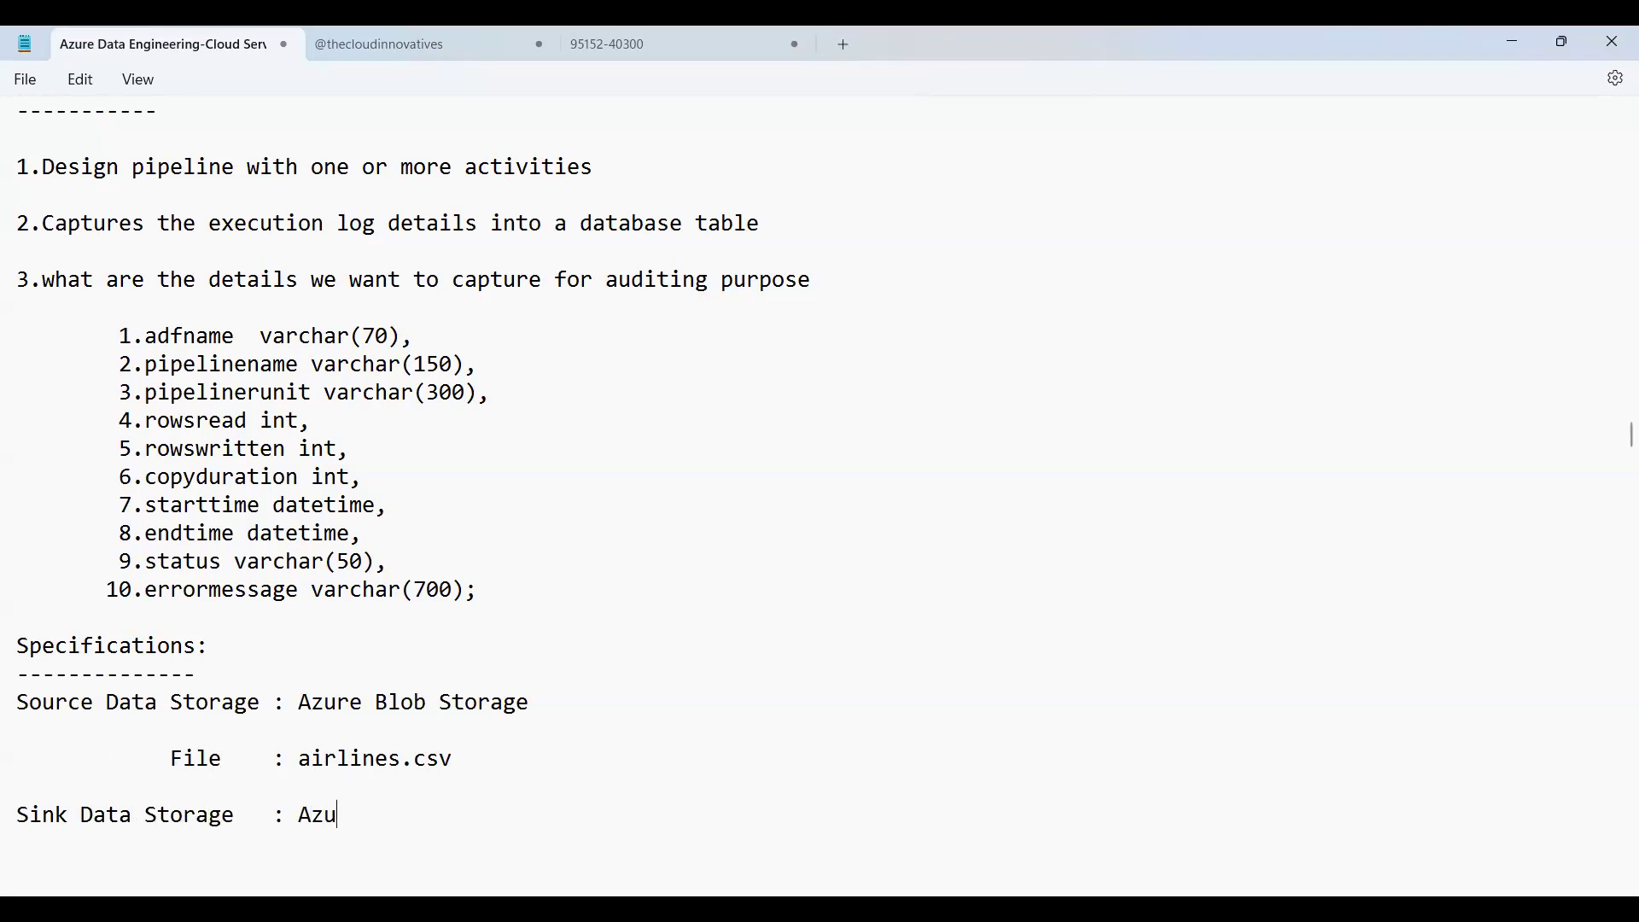
pyautogui.write('re SQL Database')
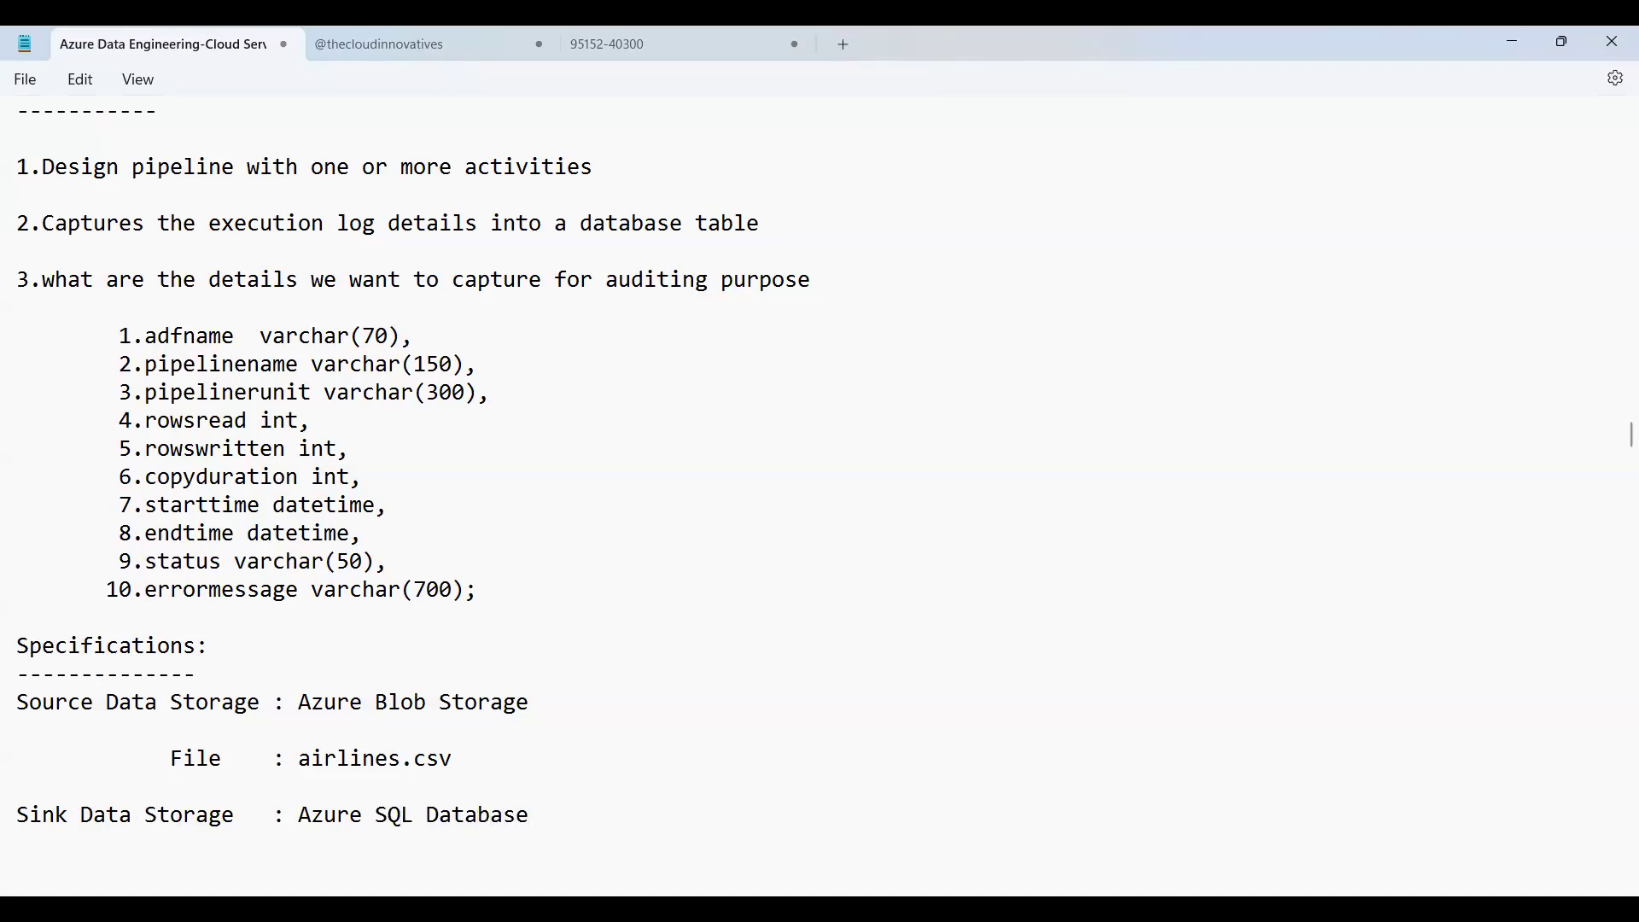
# Make room below the Sink Data Storage line and add an indented "File :" label after one blank line.
pyautogui.press('Return')
pyautogui.press('Return')
pyautogui.press('Return')
pyautogui.press('Return')
pyautogui.press('Return')
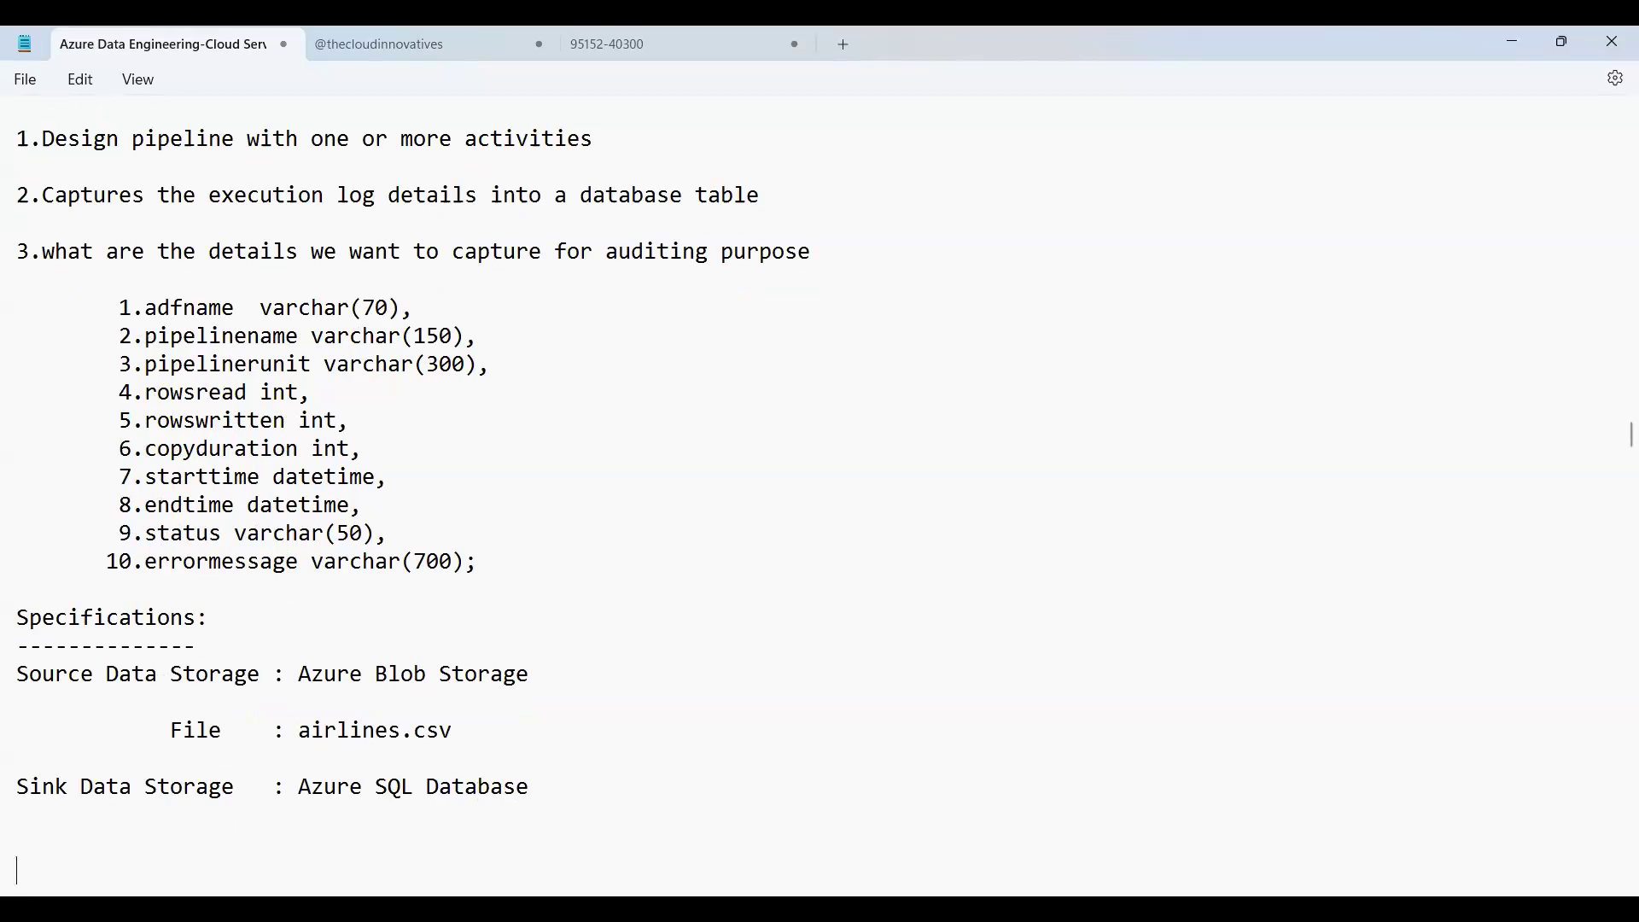
pyautogui.press('Up')
pyautogui.press('Up')
pyautogui.press('Up')
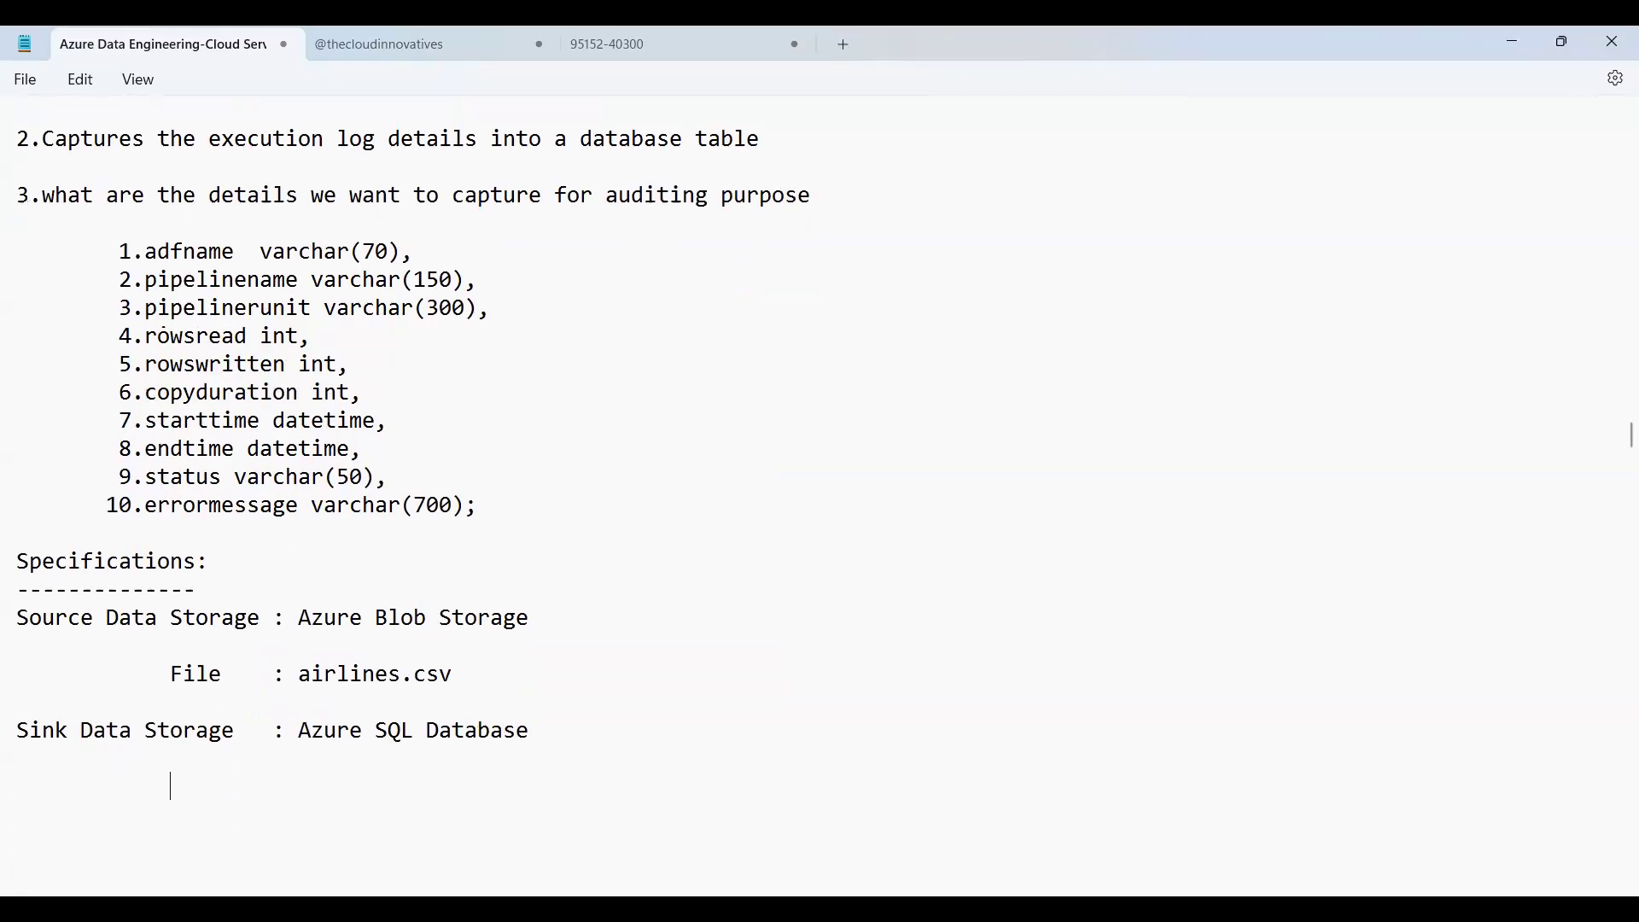
pyautogui.write('File    :')
# Replace the "File" label under Sink Data Storage with "Table".
pyautogui.press('Left')
pyautogui.press('Left')
pyautogui.press('Left')
pyautogui.press('Left')
pyautogui.hotkey('shift', 'Left')
pyautogui.hotkey('shift', 'Left')
pyautogui.hotkey('shift', 'Left')
pyautogui.hotkey('shift', 'Left')
pyautogui.hotkey('shift', 'Left')
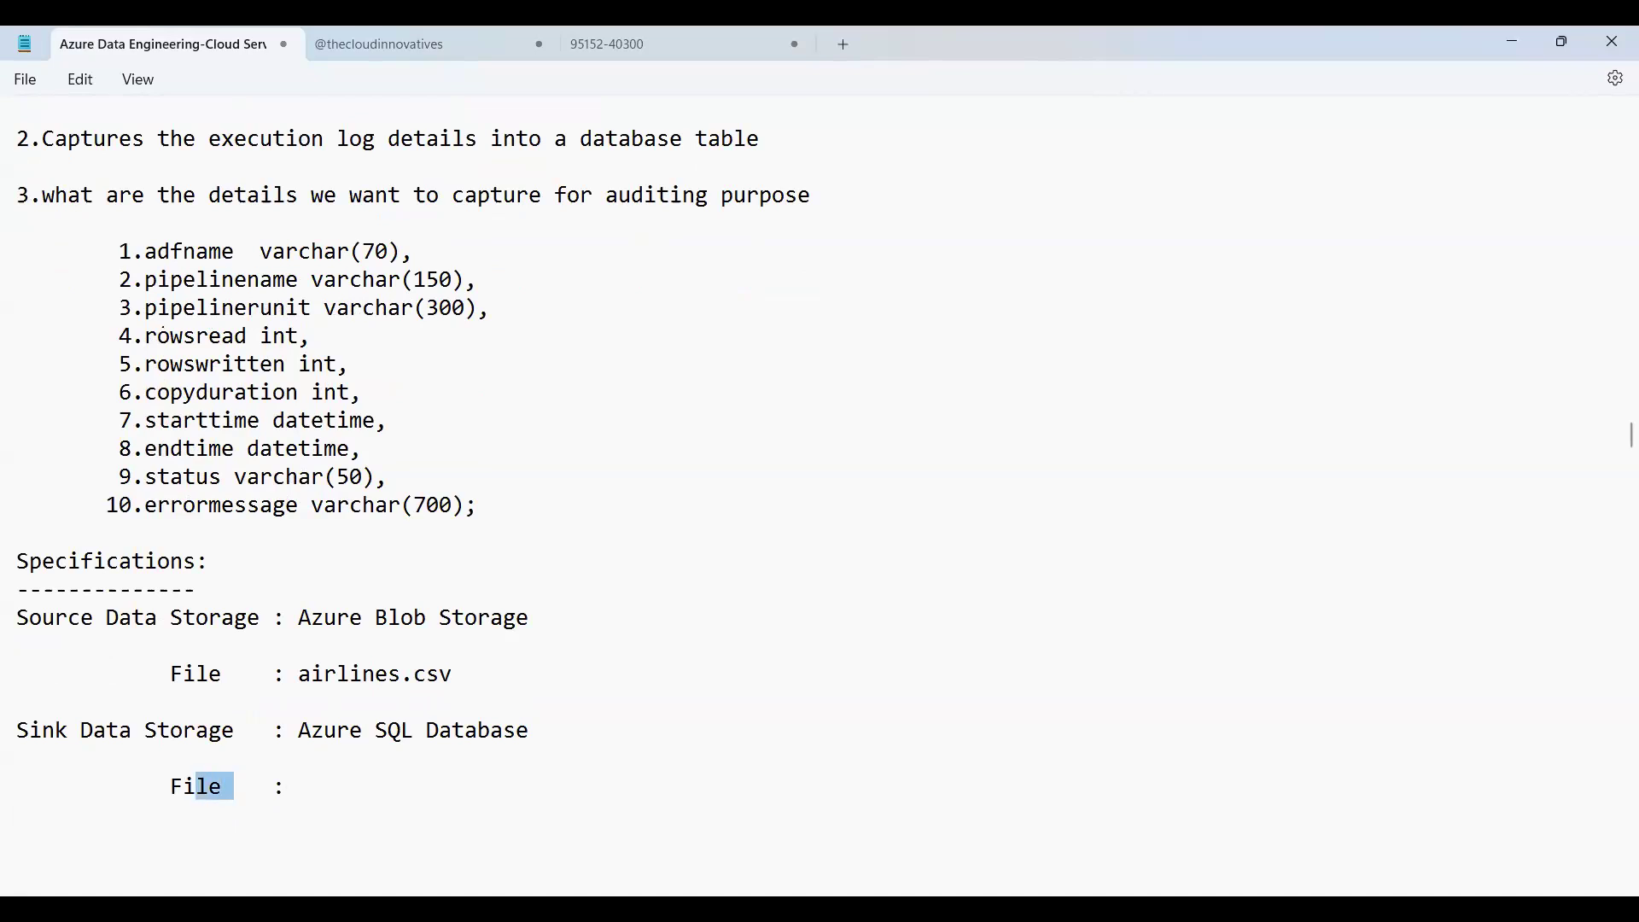
pyautogui.write('Table')
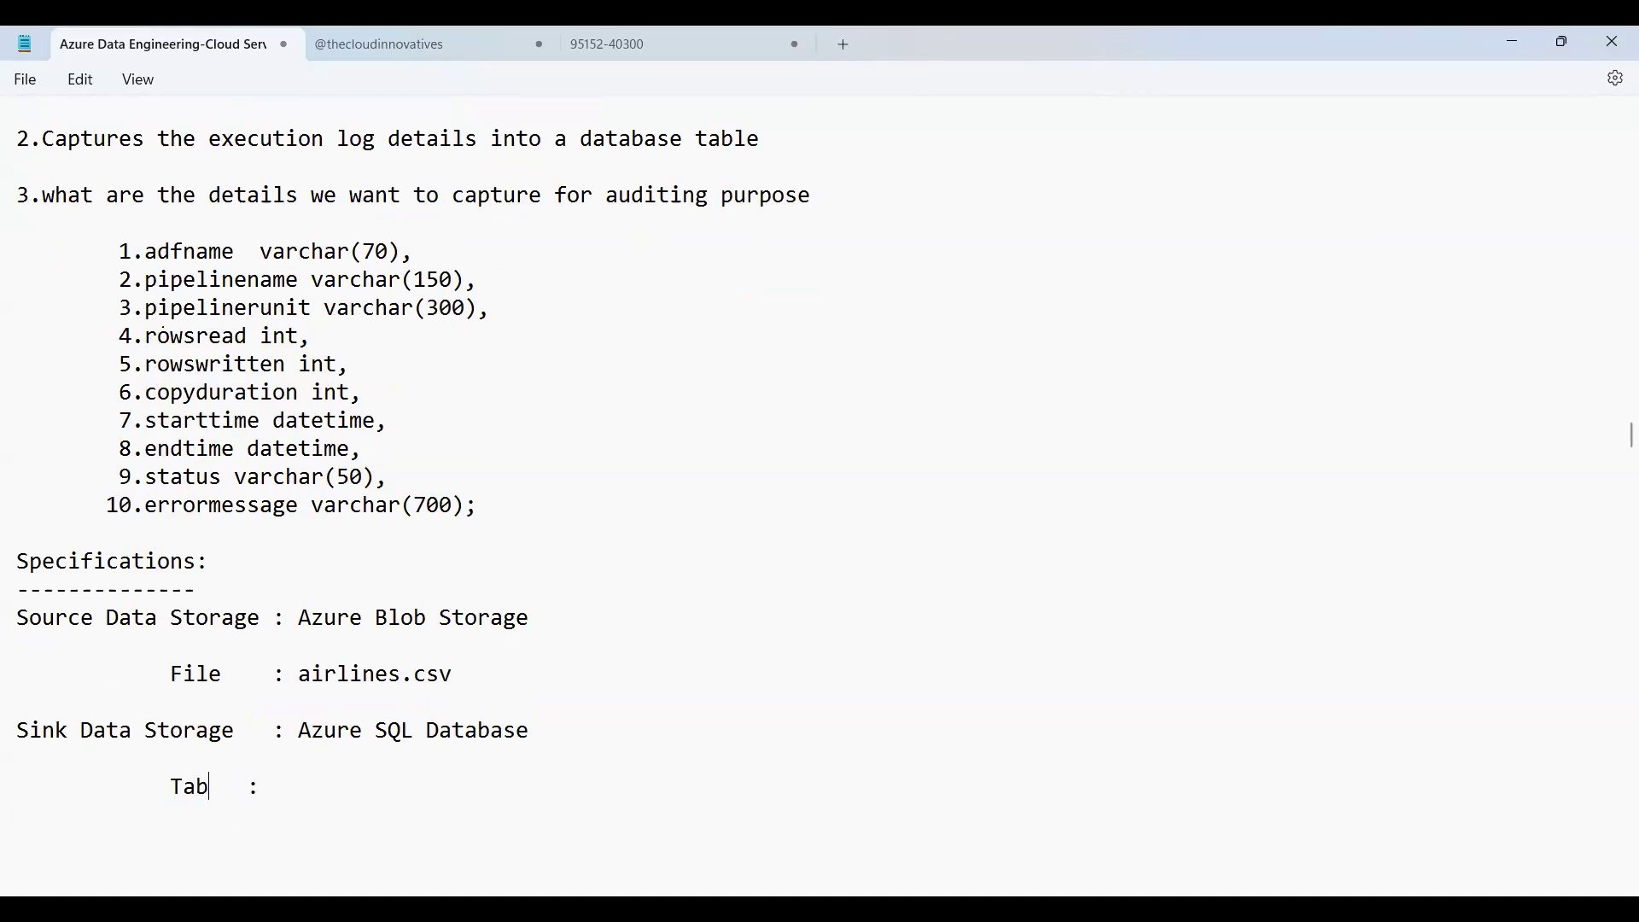
# Enter "Airlinestable" as the sink table and add "Audit_LogTable" aligned on the line beneath it.
pyautogui.press('Right')
pyautogui.press('Right')
pyautogui.press('Right')
pyautogui.press('Right')
pyautogui.press('Return')
pyautogui.write('Airlinestable          ')
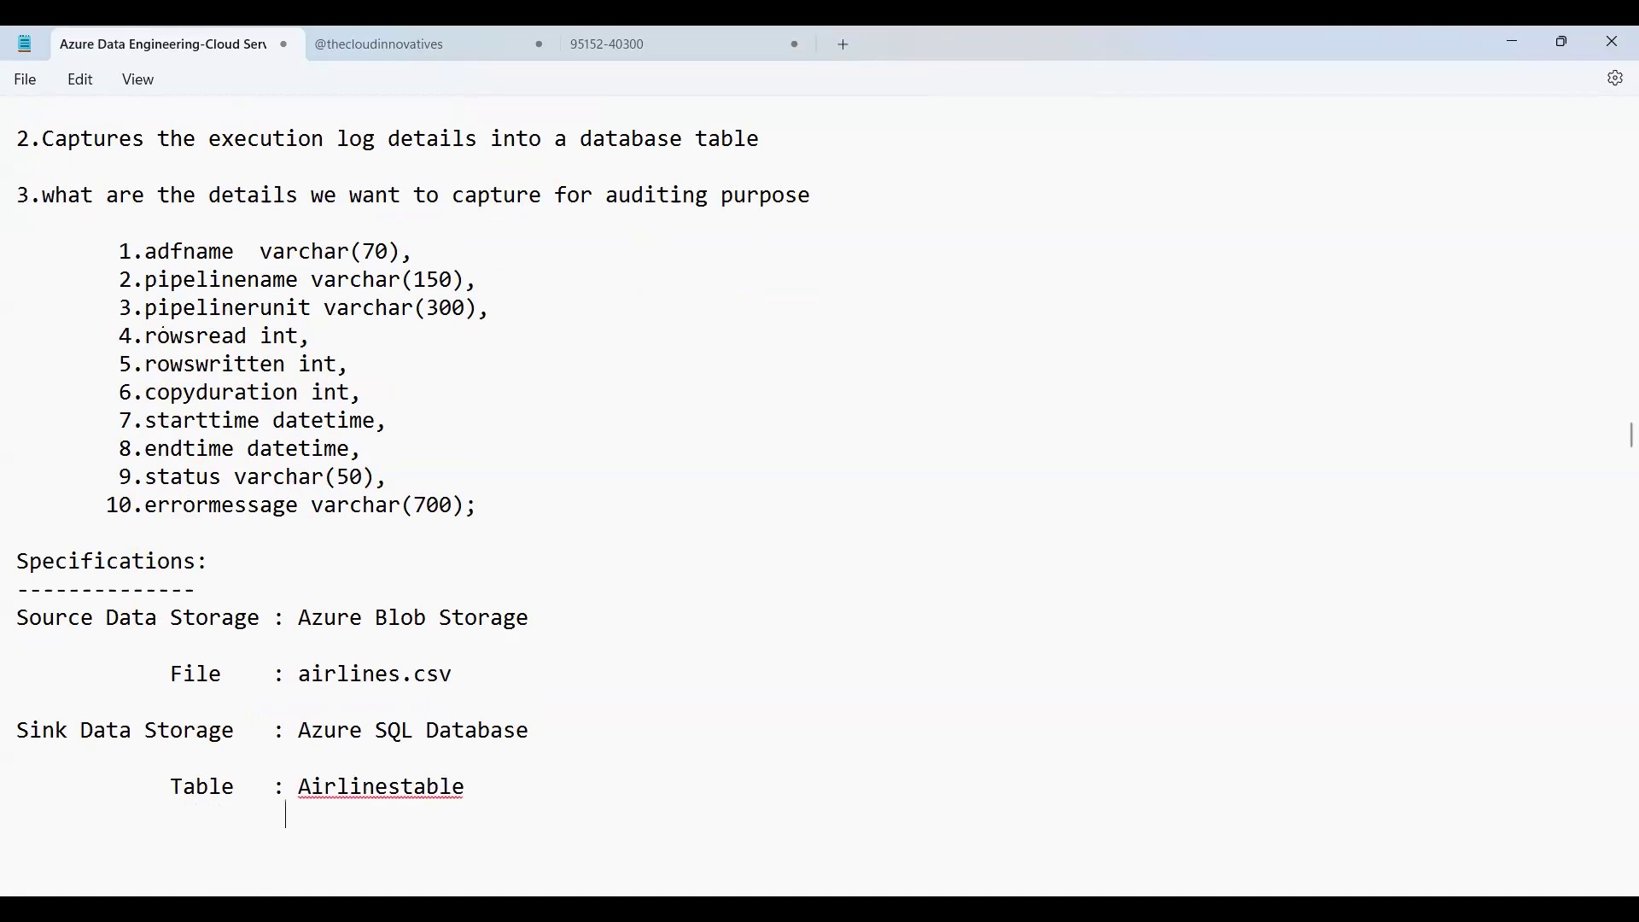
pyautogui.write('    Audit_LogTable')
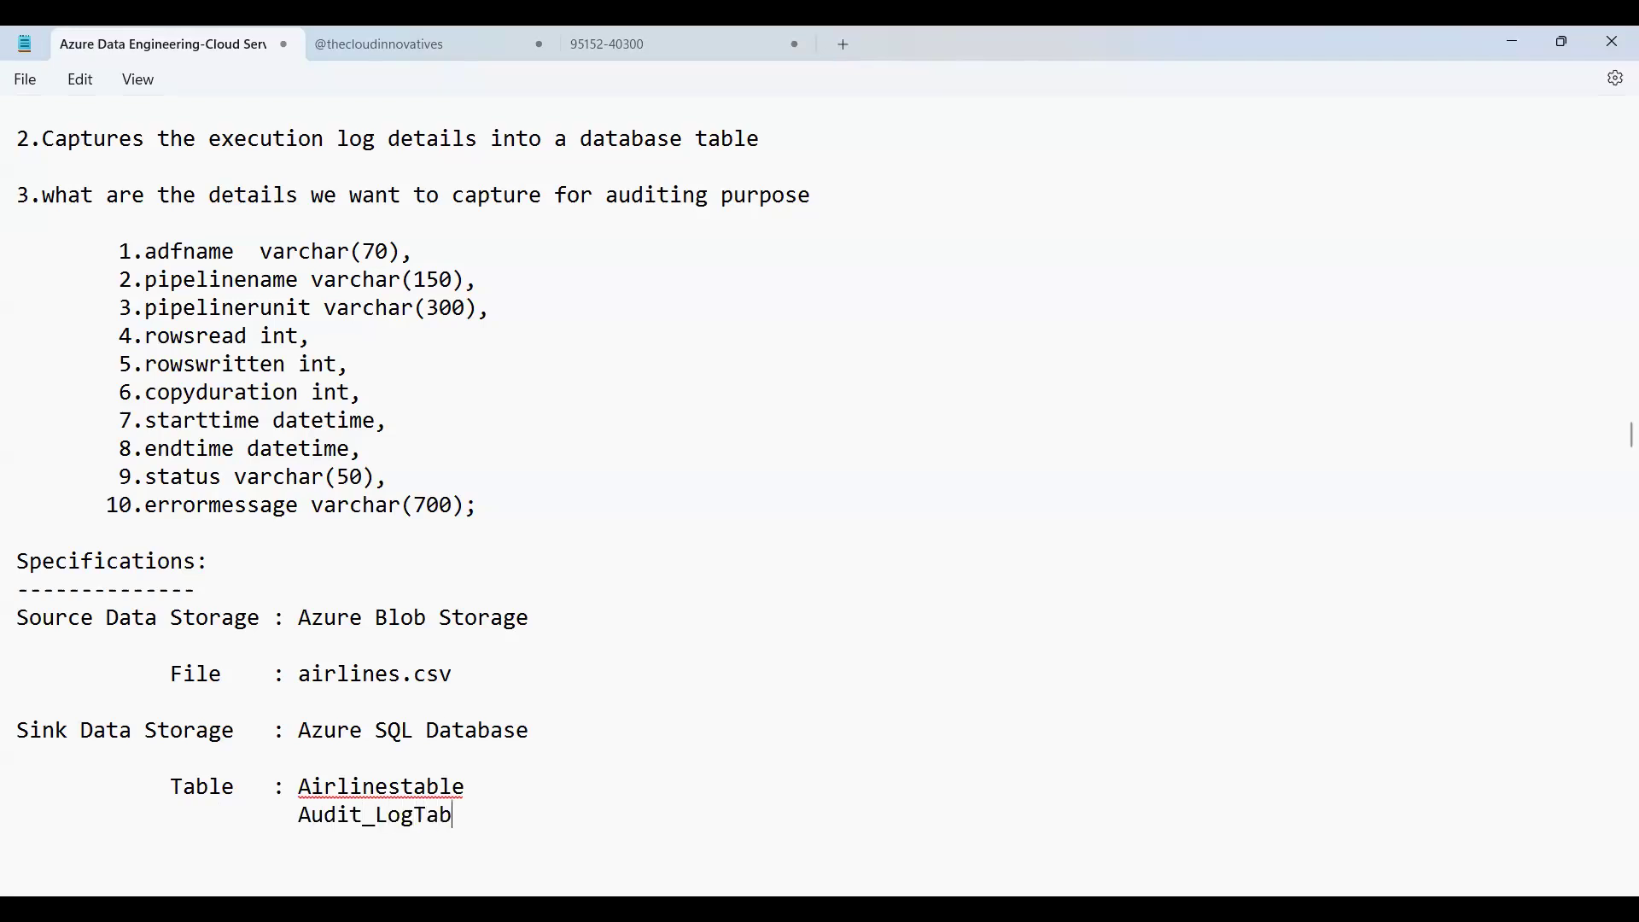
# Remove the underscore from the second sink table name so it reads "AuditLogTable".
pyautogui.press('Left')
pyautogui.press('Left')
pyautogui.press('Left')
pyautogui.press('Left')
pyautogui.press('Left')
pyautogui.press('Left')
pyautogui.press('Left')
pyautogui.press('Left')
pyautogui.hotkey('shift', 'Left')
pyautogui.press('BackSpace')
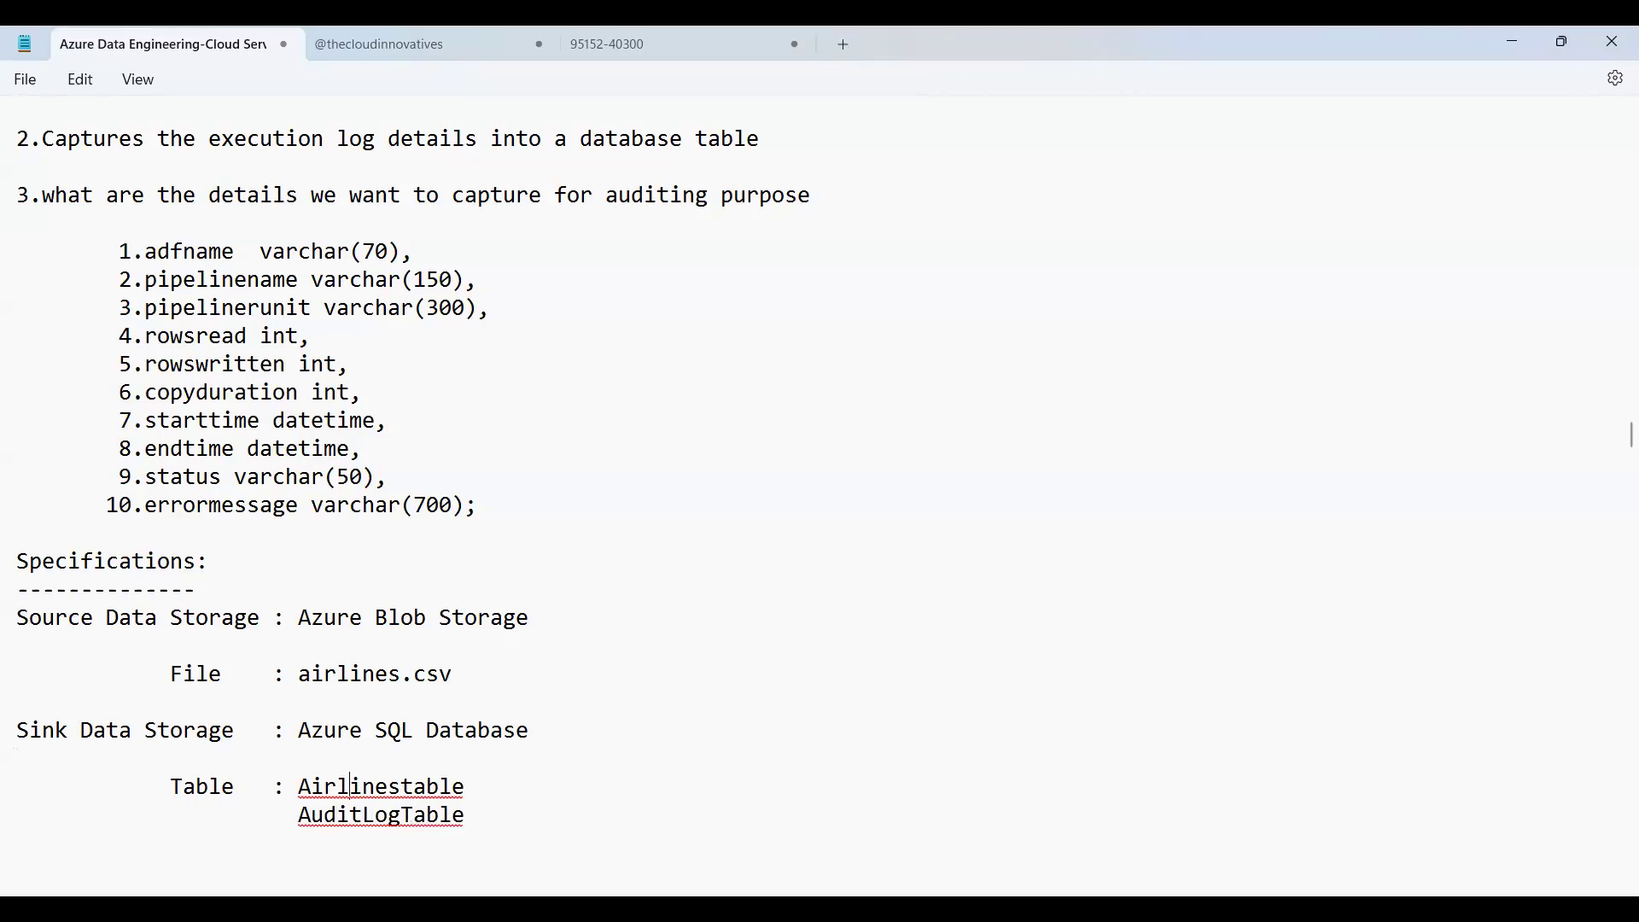
# Insert a blank line between the Airlinestable and AuditLogTable entries.
pyautogui.press('Down')
pyautogui.press('Down')
pyautogui.press('Down')
pyautogui.press('Down')
pyautogui.press('Down')
pyautogui.press('Down')
pyautogui.press('Down')
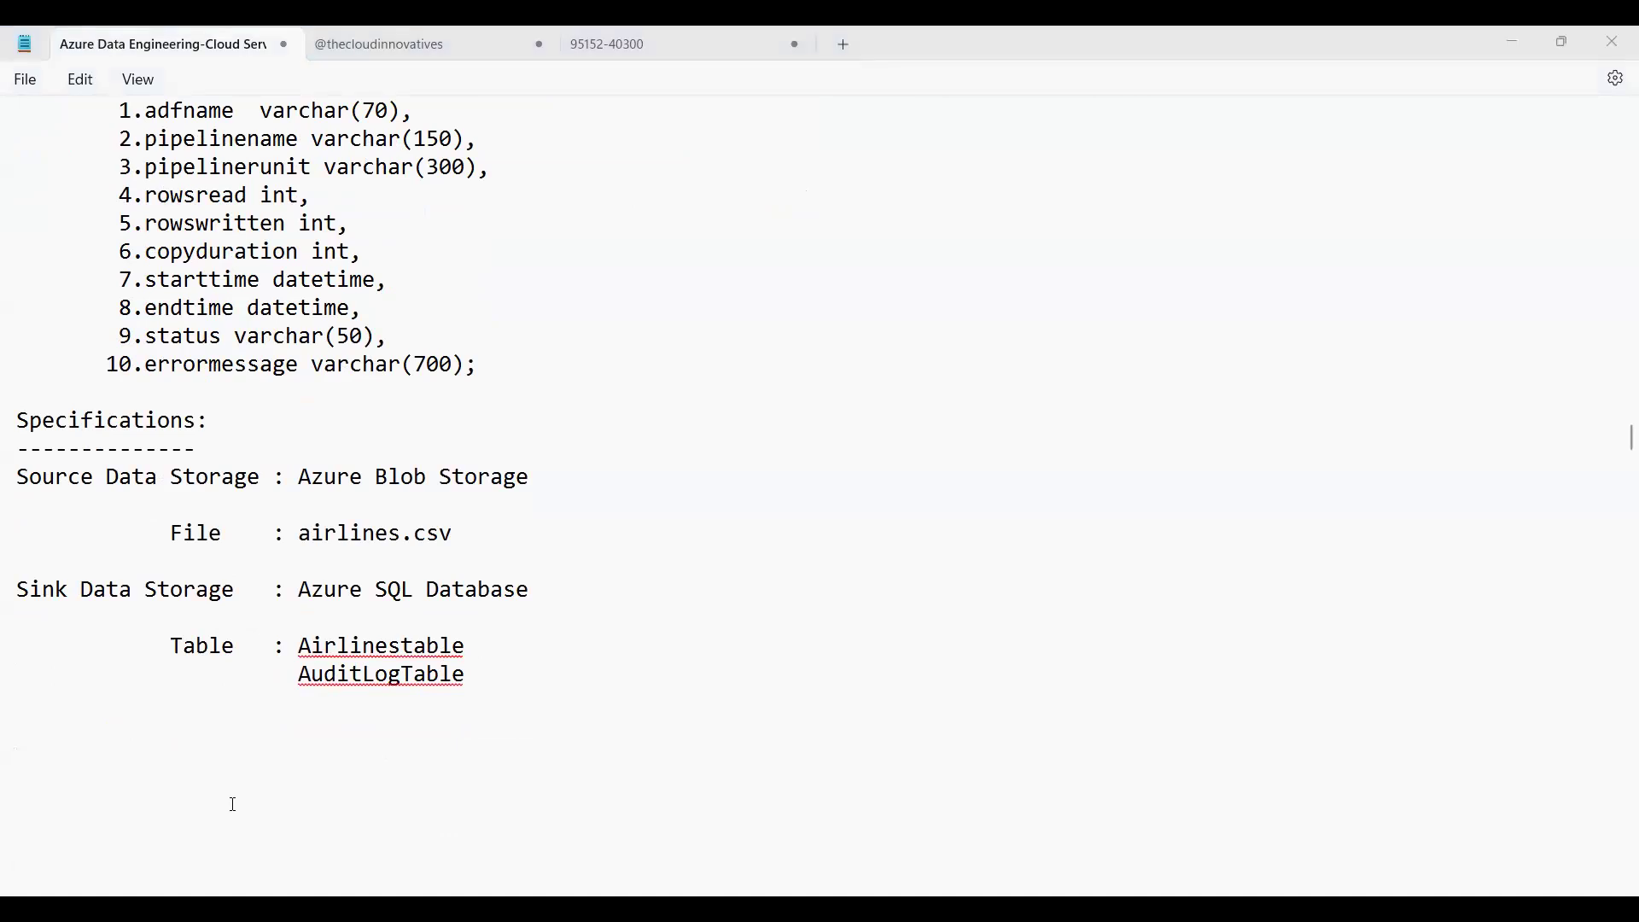
pyautogui.click(365, 535)
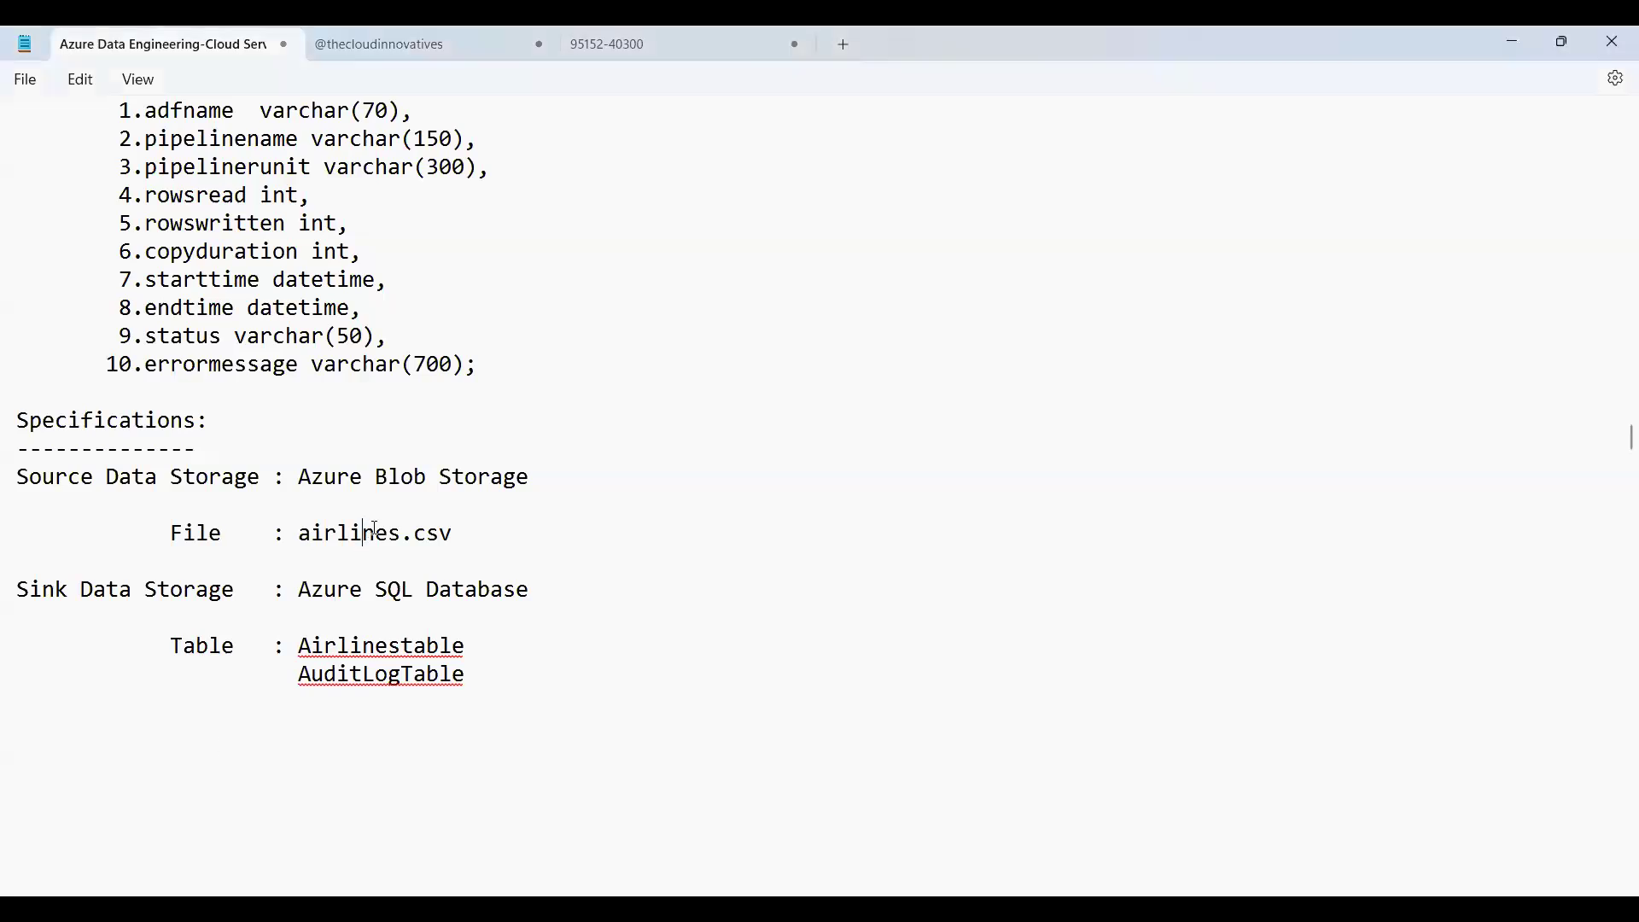
pyautogui.click(402, 646)
pyautogui.press('End')
pyautogui.press('Return')
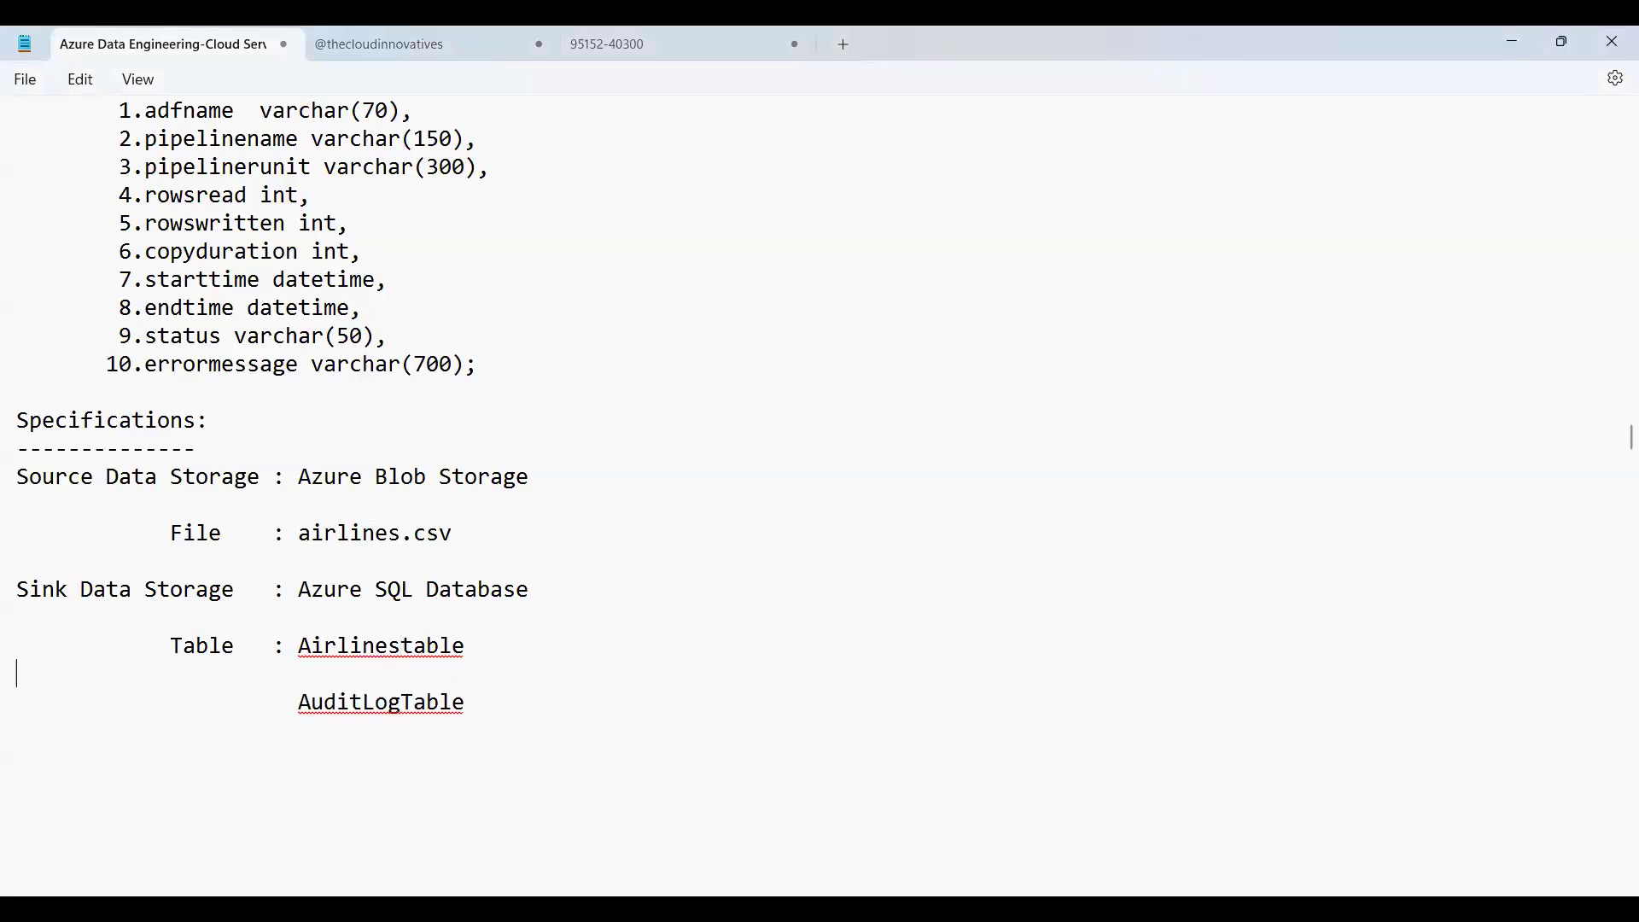
# Highlight the audit fields from adfname to errormessage to review the columns to capture.
pyautogui.click(100, 106)
pyautogui.hotkey('shift', 'Down')
pyautogui.hotkey('shift', 'Down')
pyautogui.hotkey('shift', 'Down')
pyautogui.hotkey('shift', 'Down')
pyautogui.hotkey('shift', 'Down')
pyautogui.hotkey('shift', 'Down')
pyautogui.hotkey('shift', 'Down')
pyautogui.hotkey('shift', 'Down')
pyautogui.hotkey('shift', 'Down')
pyautogui.hotkey('shift', 'Down')
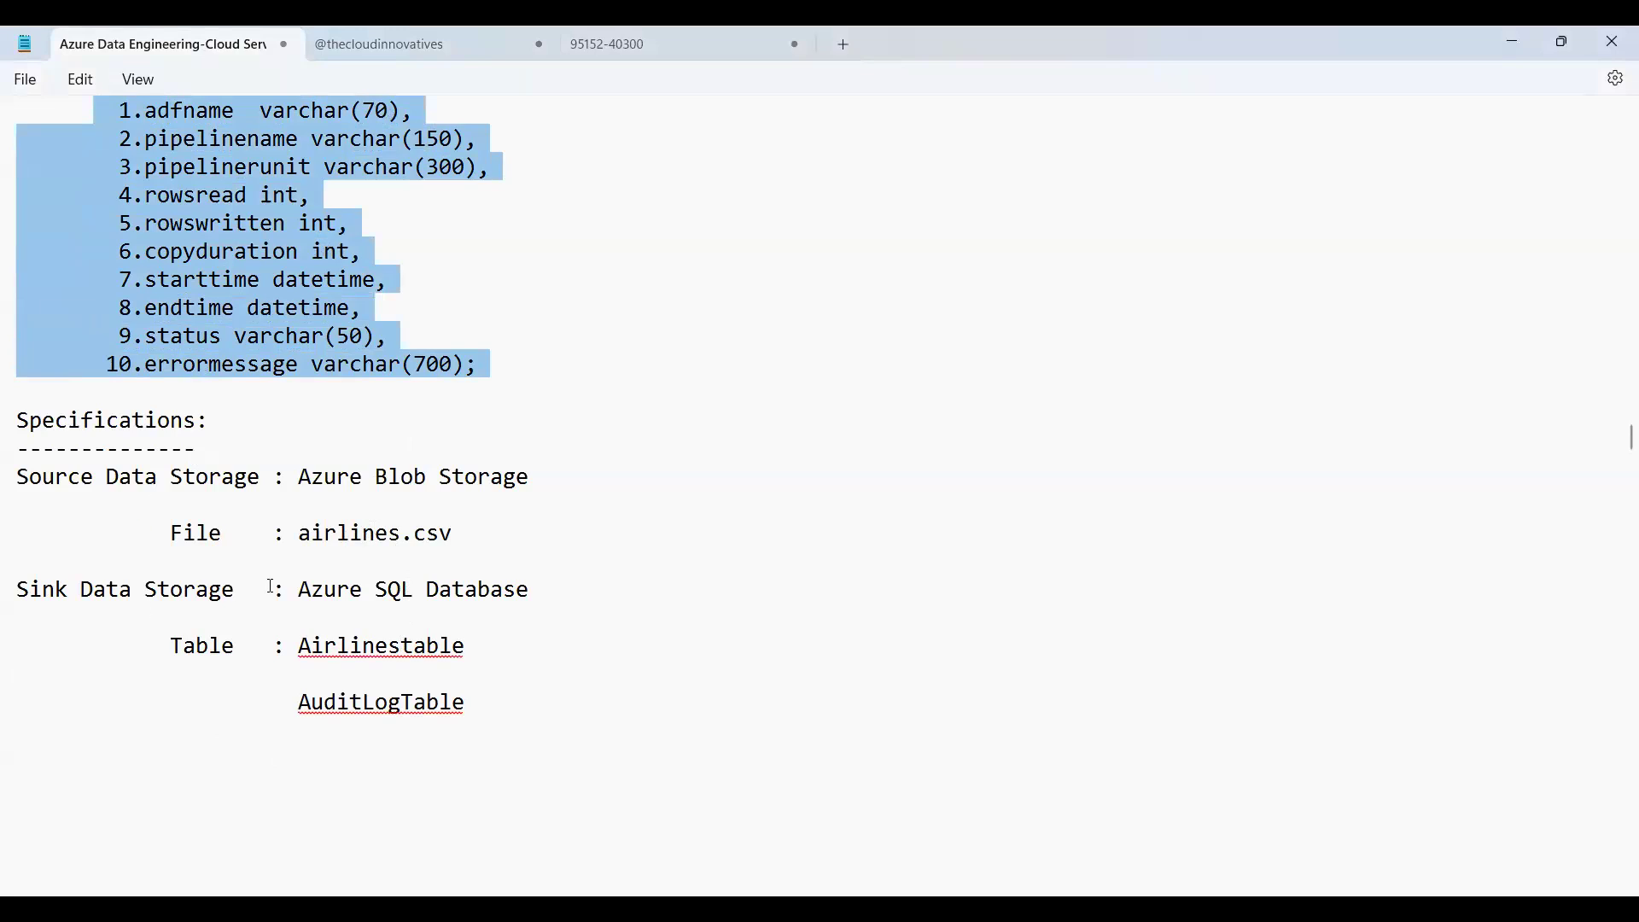
pyautogui.click(367, 478)
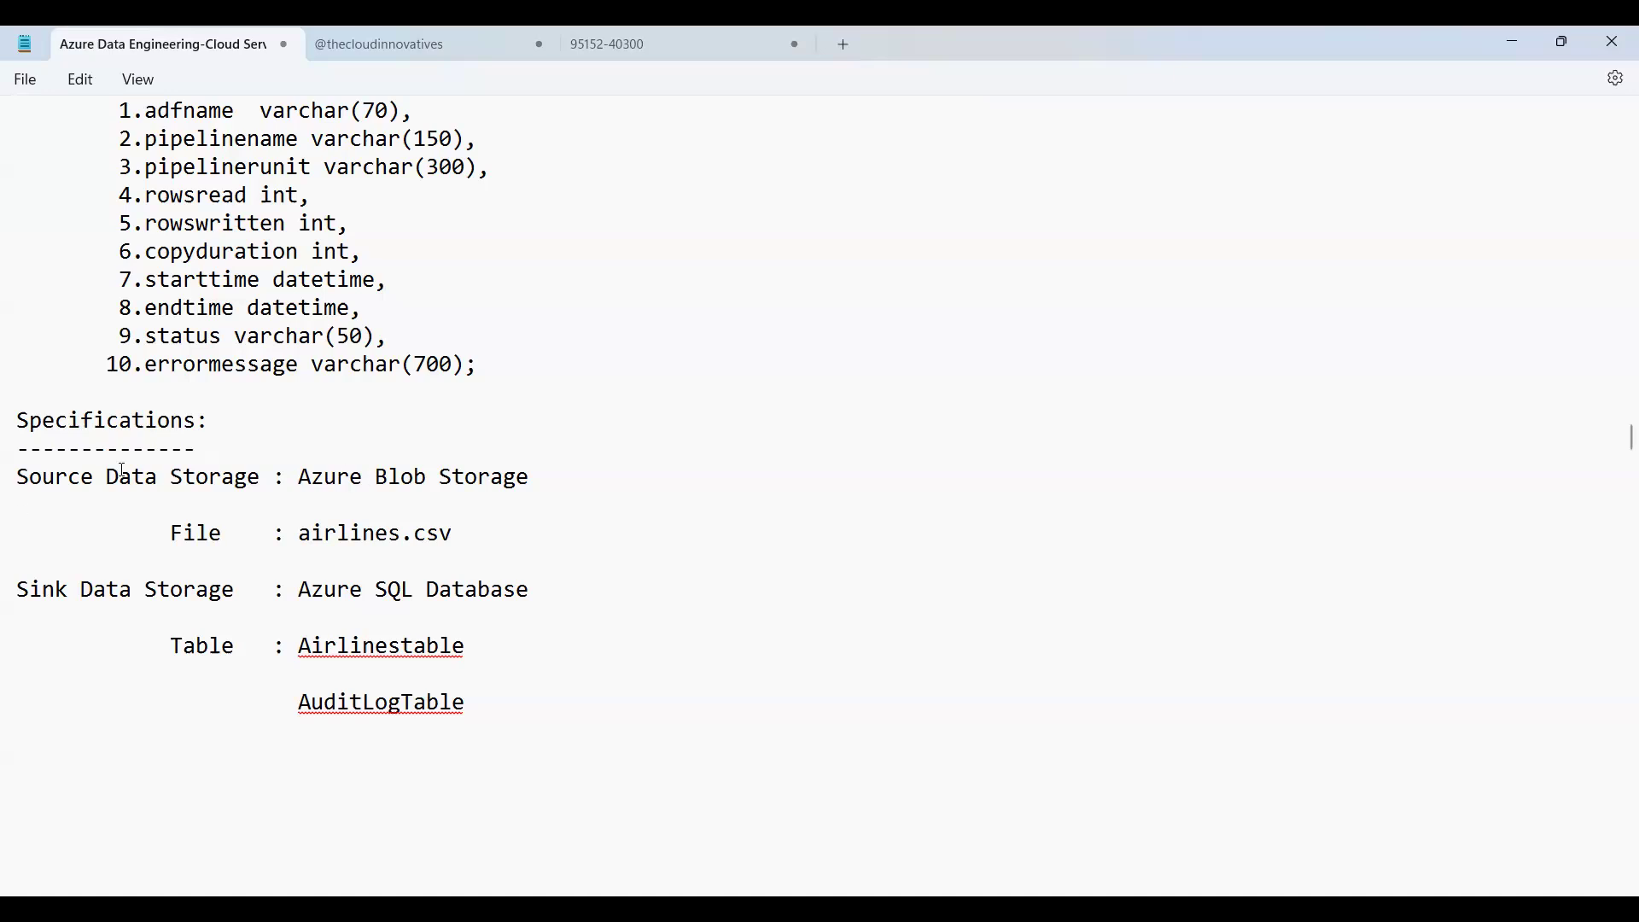
# Highlight the AuditLogTable entry under Sink Data Storage to review it, and clear the selection.
pyautogui.hotkey('shift', 'Right')
pyautogui.hotkey('shift', 'Right')
pyautogui.hotkey('shift', 'Right')
pyautogui.hotkey('shift', 'Right')
pyautogui.hotkey('shift', 'Right')
pyautogui.hotkey('shift', 'Right')
pyautogui.hotkey('shift', 'Right')
pyautogui.hotkey('shift', 'Right')
pyautogui.hotkey('shift', 'Right')
pyautogui.hotkey('shift', 'Right')
pyautogui.hotkey('shift', 'Right')
pyautogui.hotkey('shift', 'Right')
pyautogui.hotkey('shift', 'Right')
pyautogui.hotkey('shift', 'Right')
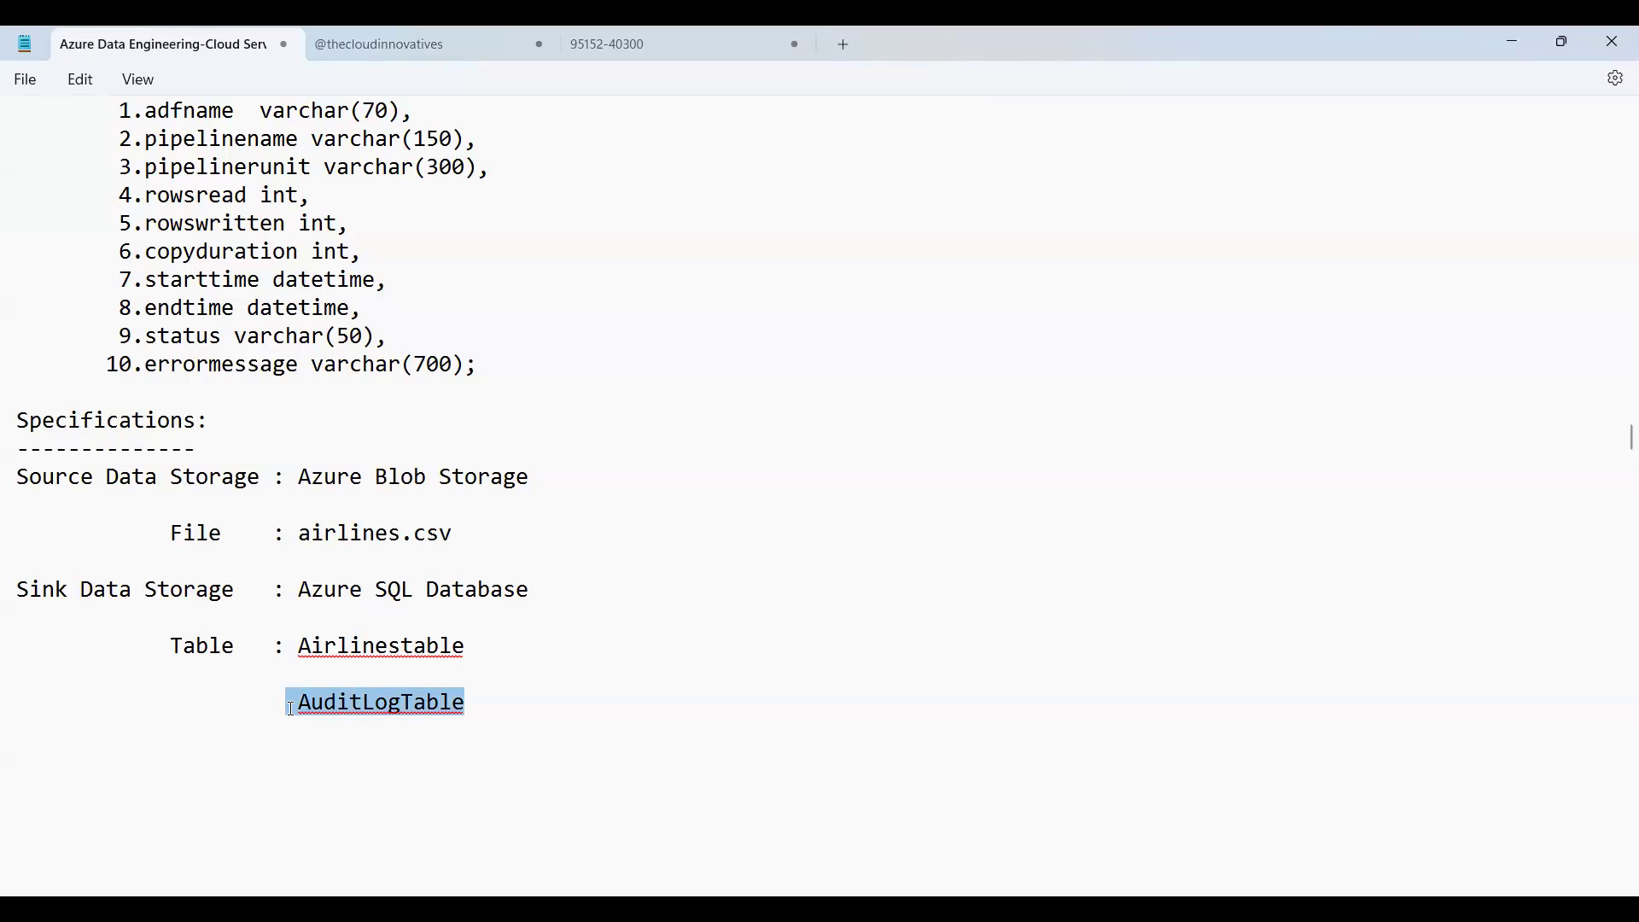
pyautogui.click(370, 725)
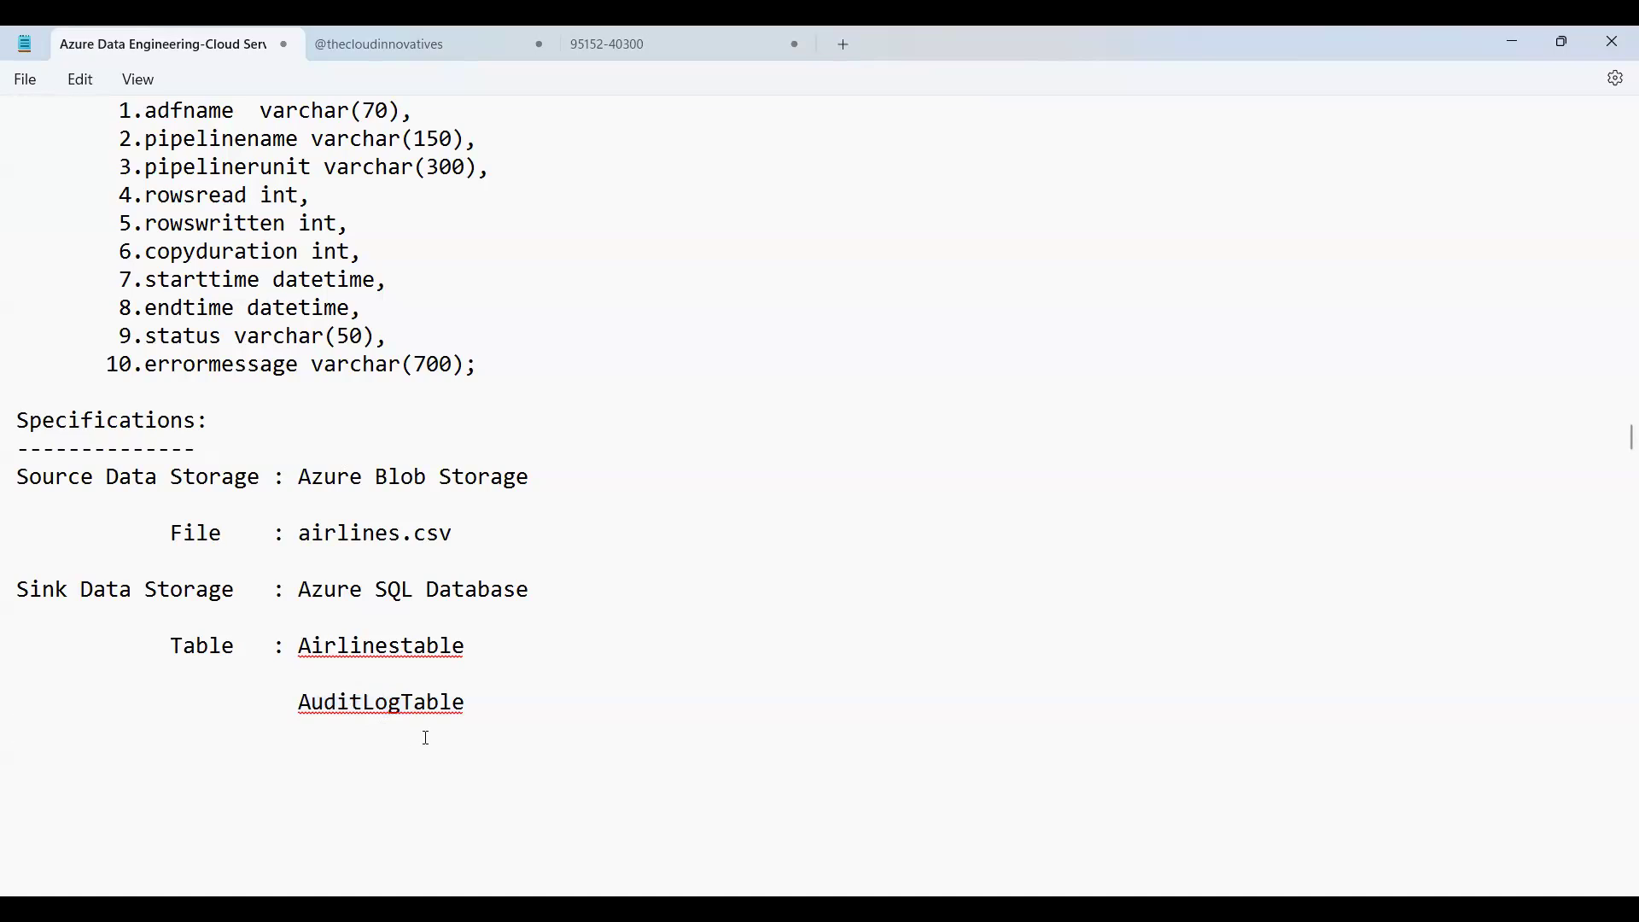
pyautogui.click(471, 700)
pyautogui.hotkey('shift', 'Left')
pyautogui.hotkey('shift', 'Left')
pyautogui.hotkey('shift', 'Left')
pyautogui.hotkey('shift', 'Left')
pyautogui.hotkey('shift', 'Left')
pyautogui.hotkey('shift', 'Left')
pyautogui.hotkey('shift', 'Left')
pyautogui.hotkey('shift', 'Left')
pyautogui.hotkey('shift', 'Left')
pyautogui.hotkey('shift', 'Left')
pyautogui.hotkey('shift', 'Left')
pyautogui.hotkey('shift', 'Left')
pyautogui.hotkey('shift', 'Left')
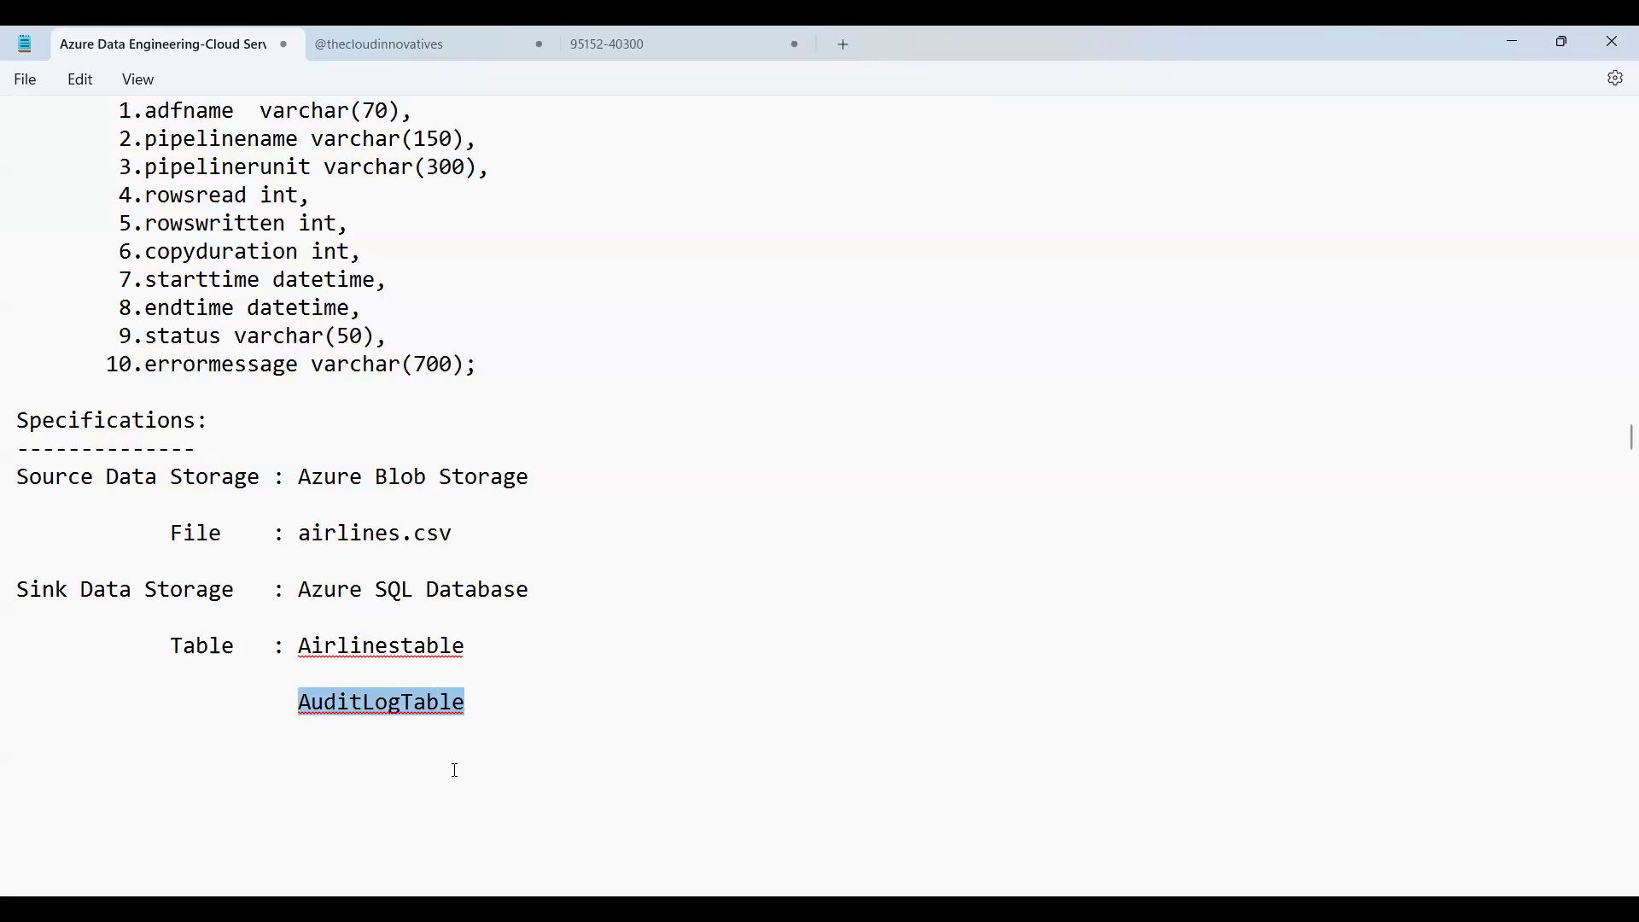
pyautogui.hotkey('alt', 'Tab')
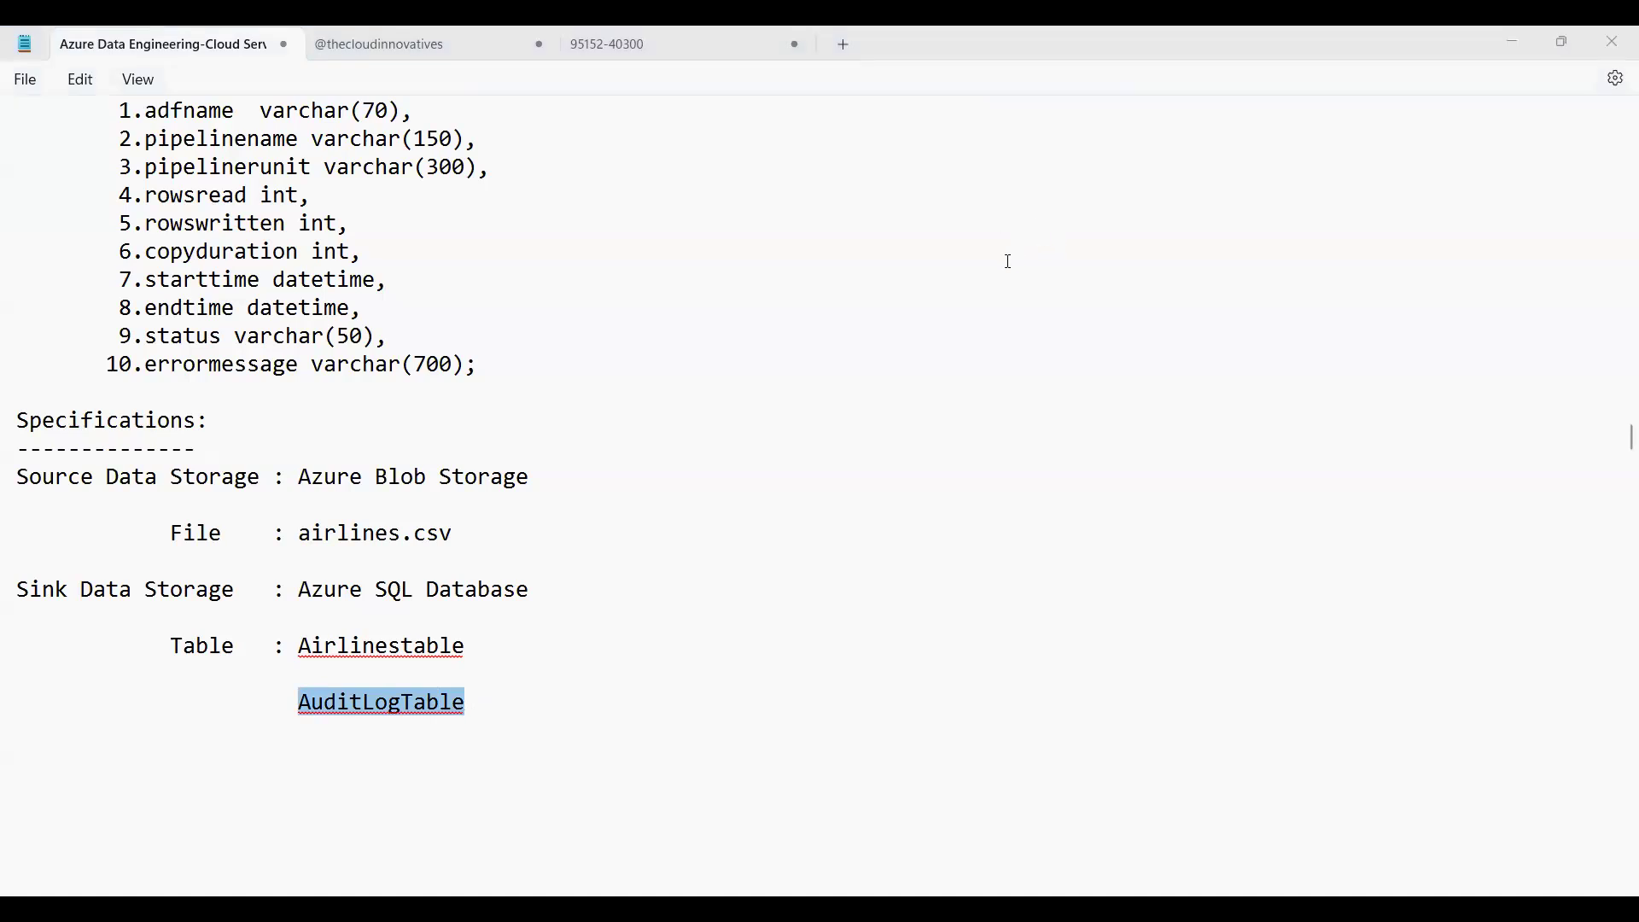
pyautogui.click(527, 748)
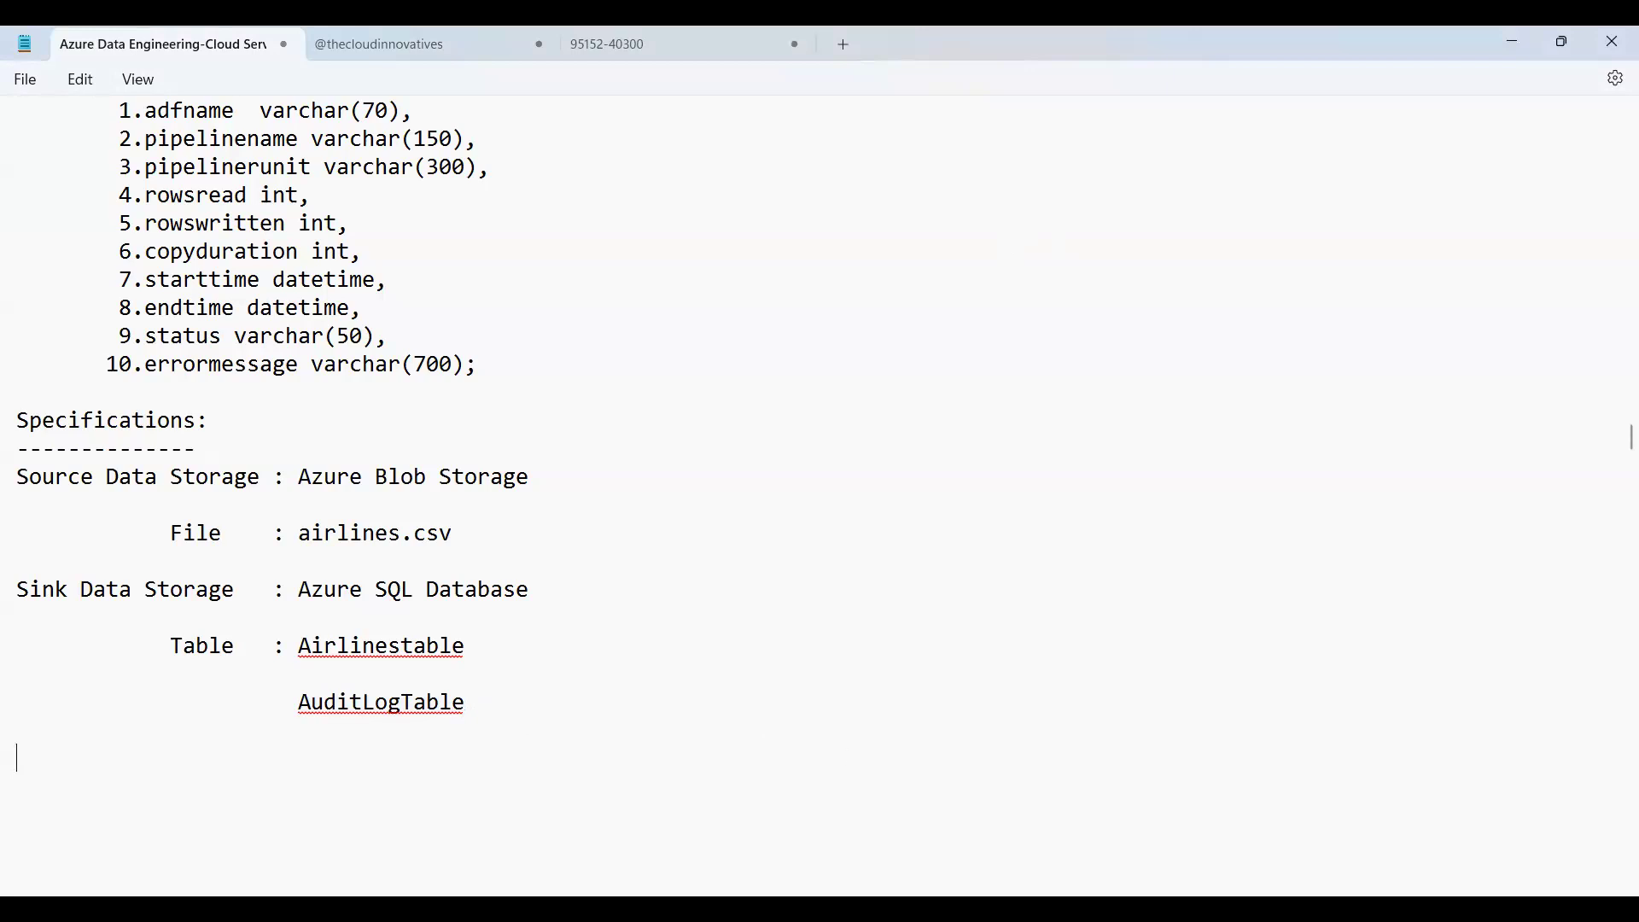
# Switch to the Azure portal in Chrome and open the Resource groups list in the old browse experience.
pyautogui.hotkey('alt', 'Tab')
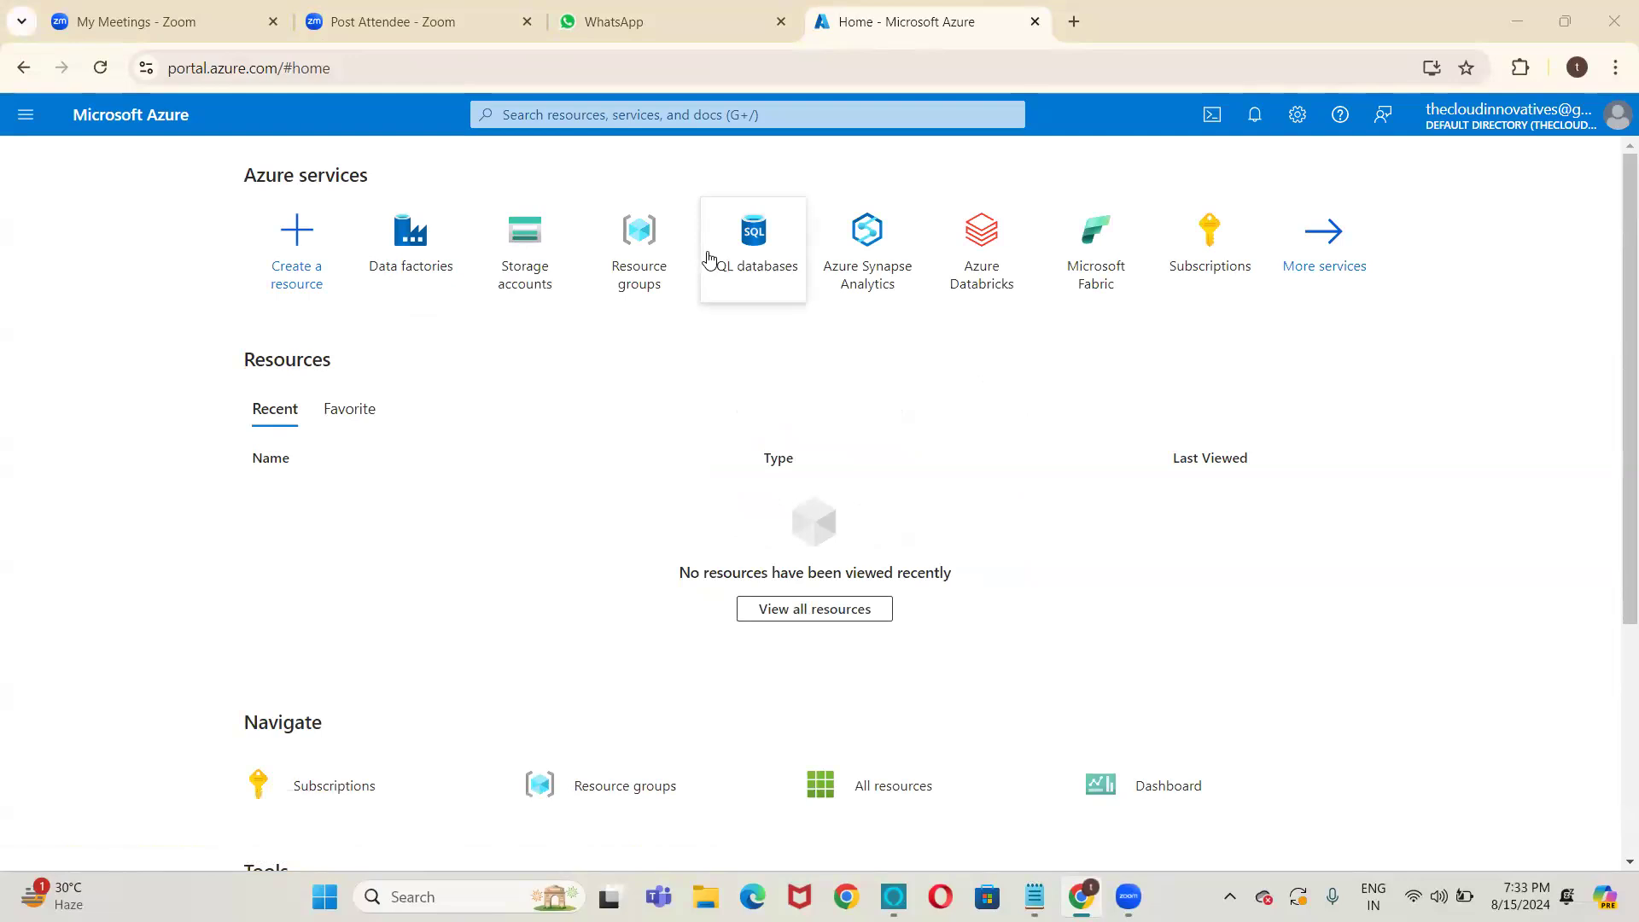
pyautogui.click(621, 275)
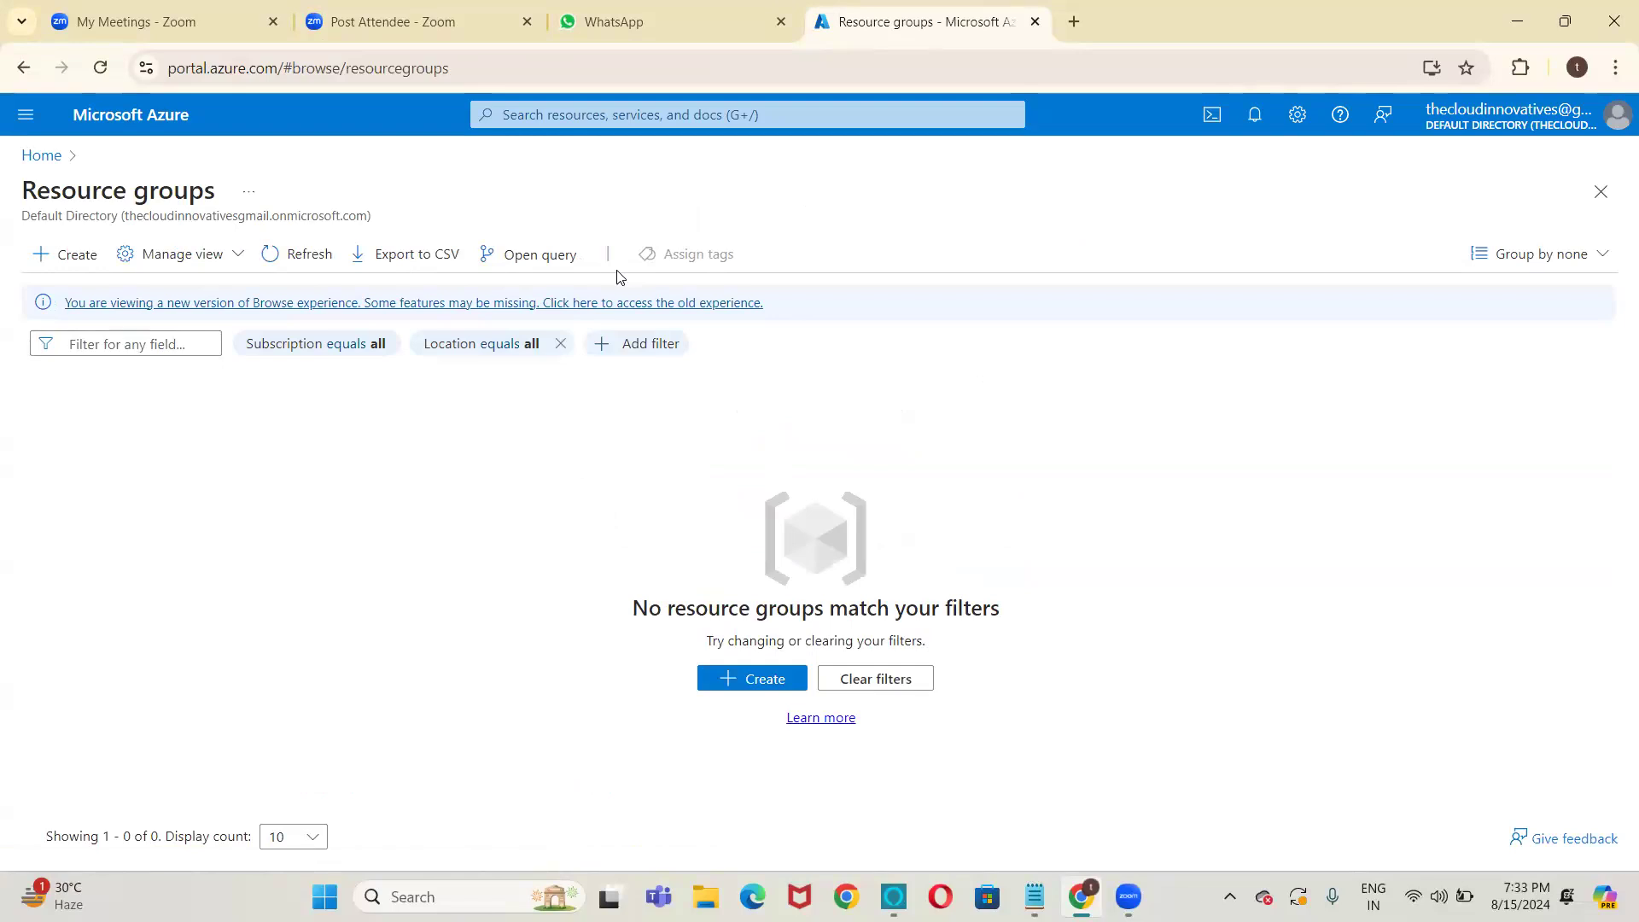
pyautogui.click(555, 305)
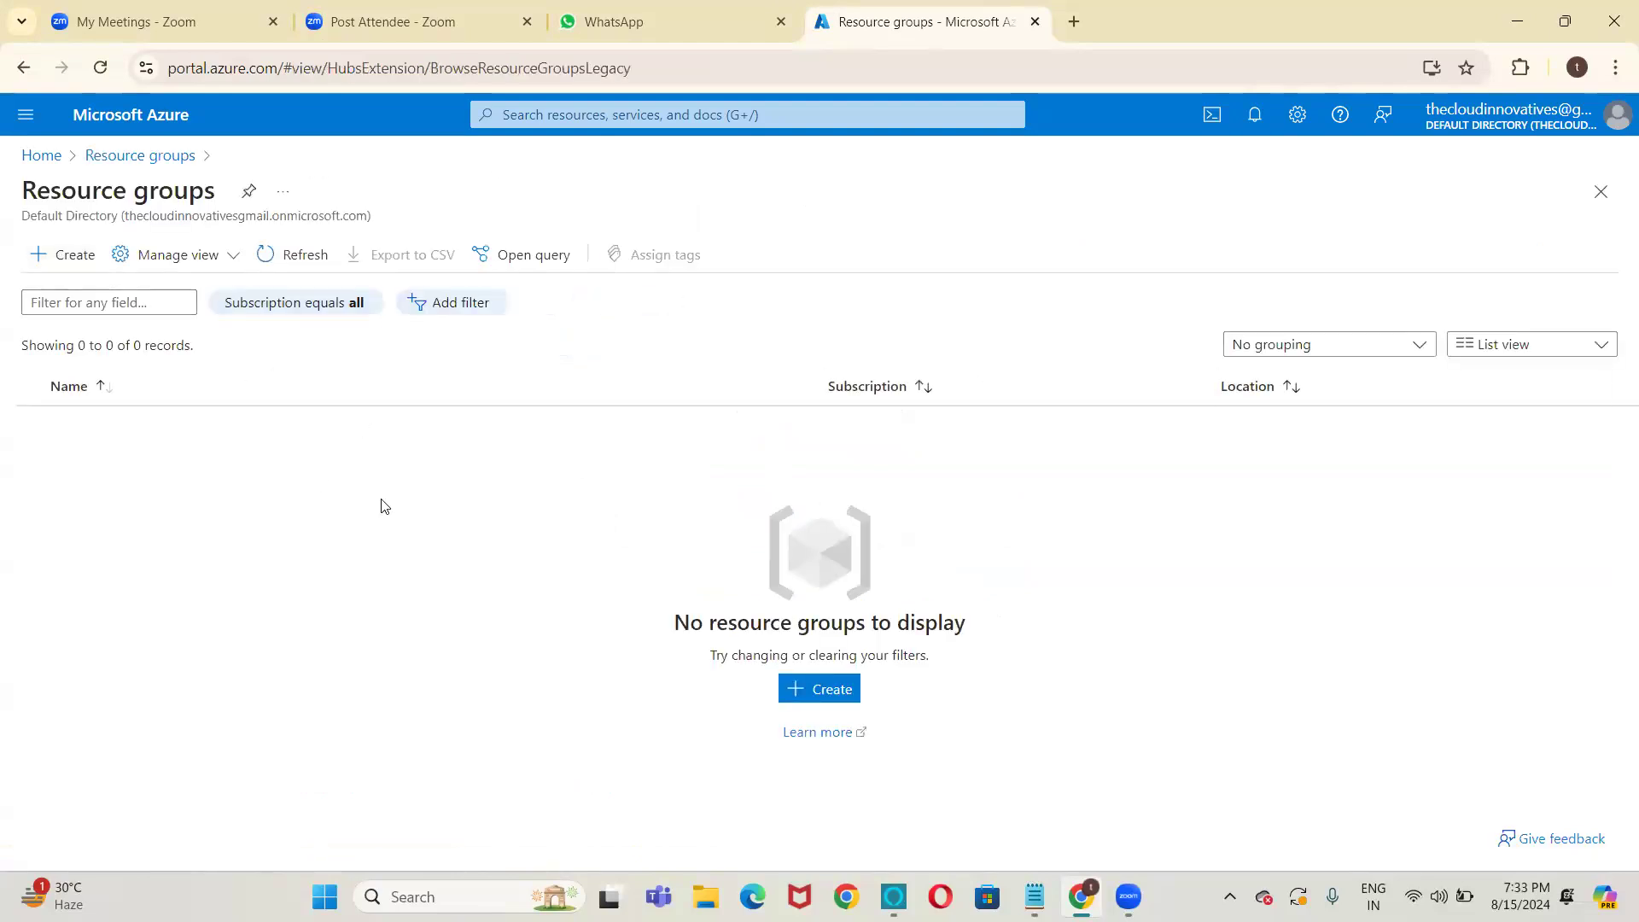
# Create a resource group named AuditlogRG in the thecloudinnovatives subscription with region East US.
pyautogui.click(89, 259)
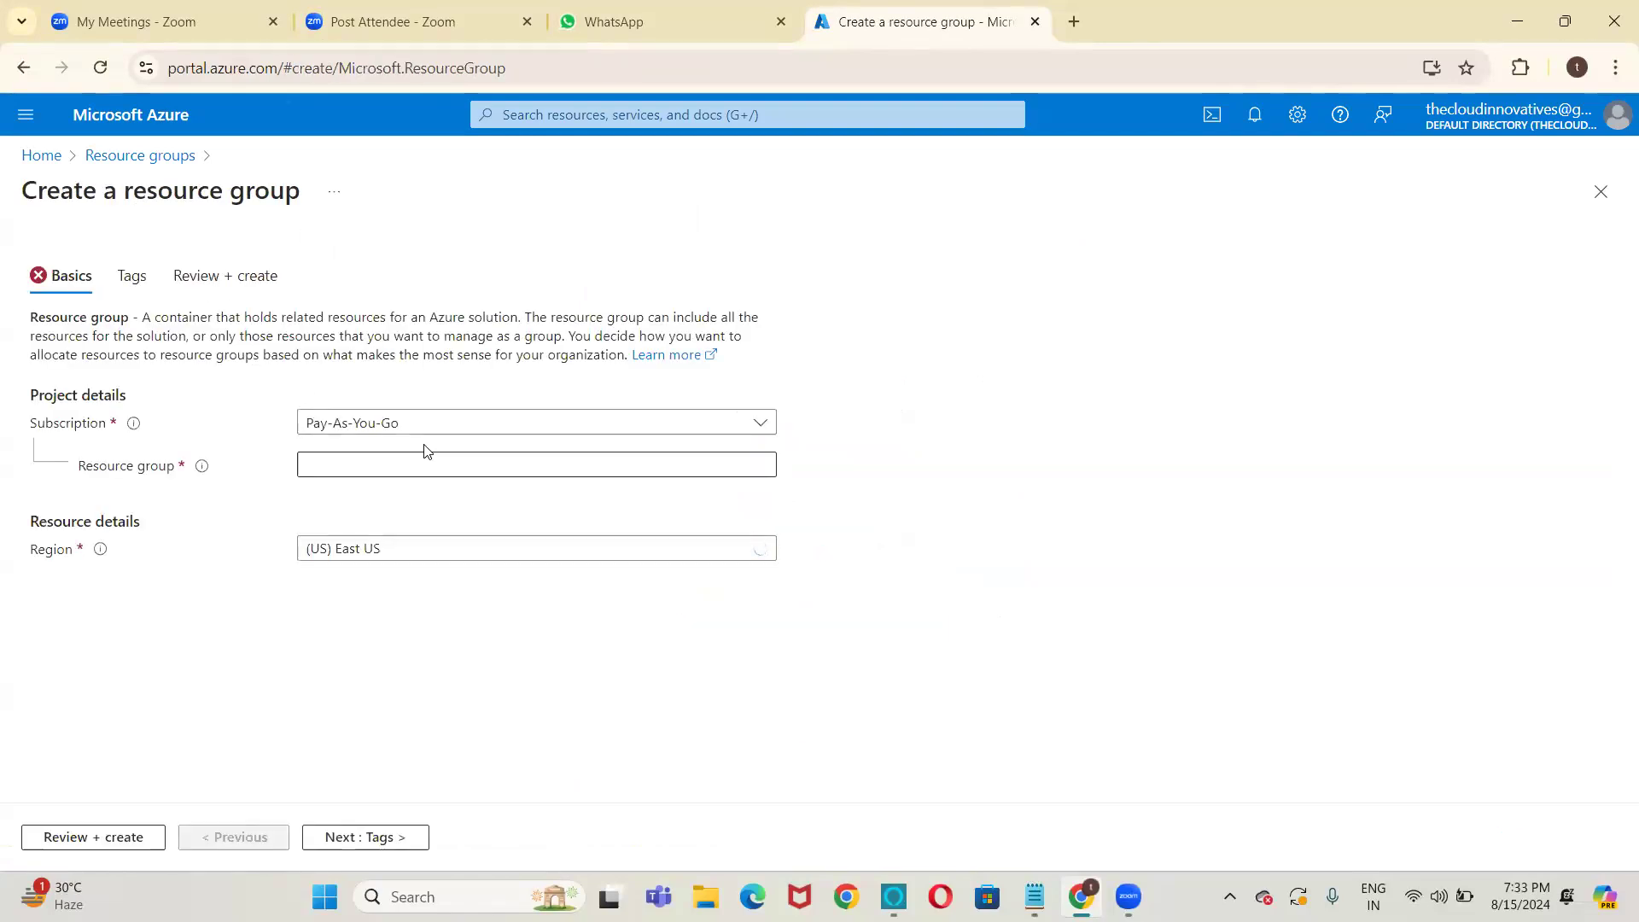
pyautogui.click(434, 423)
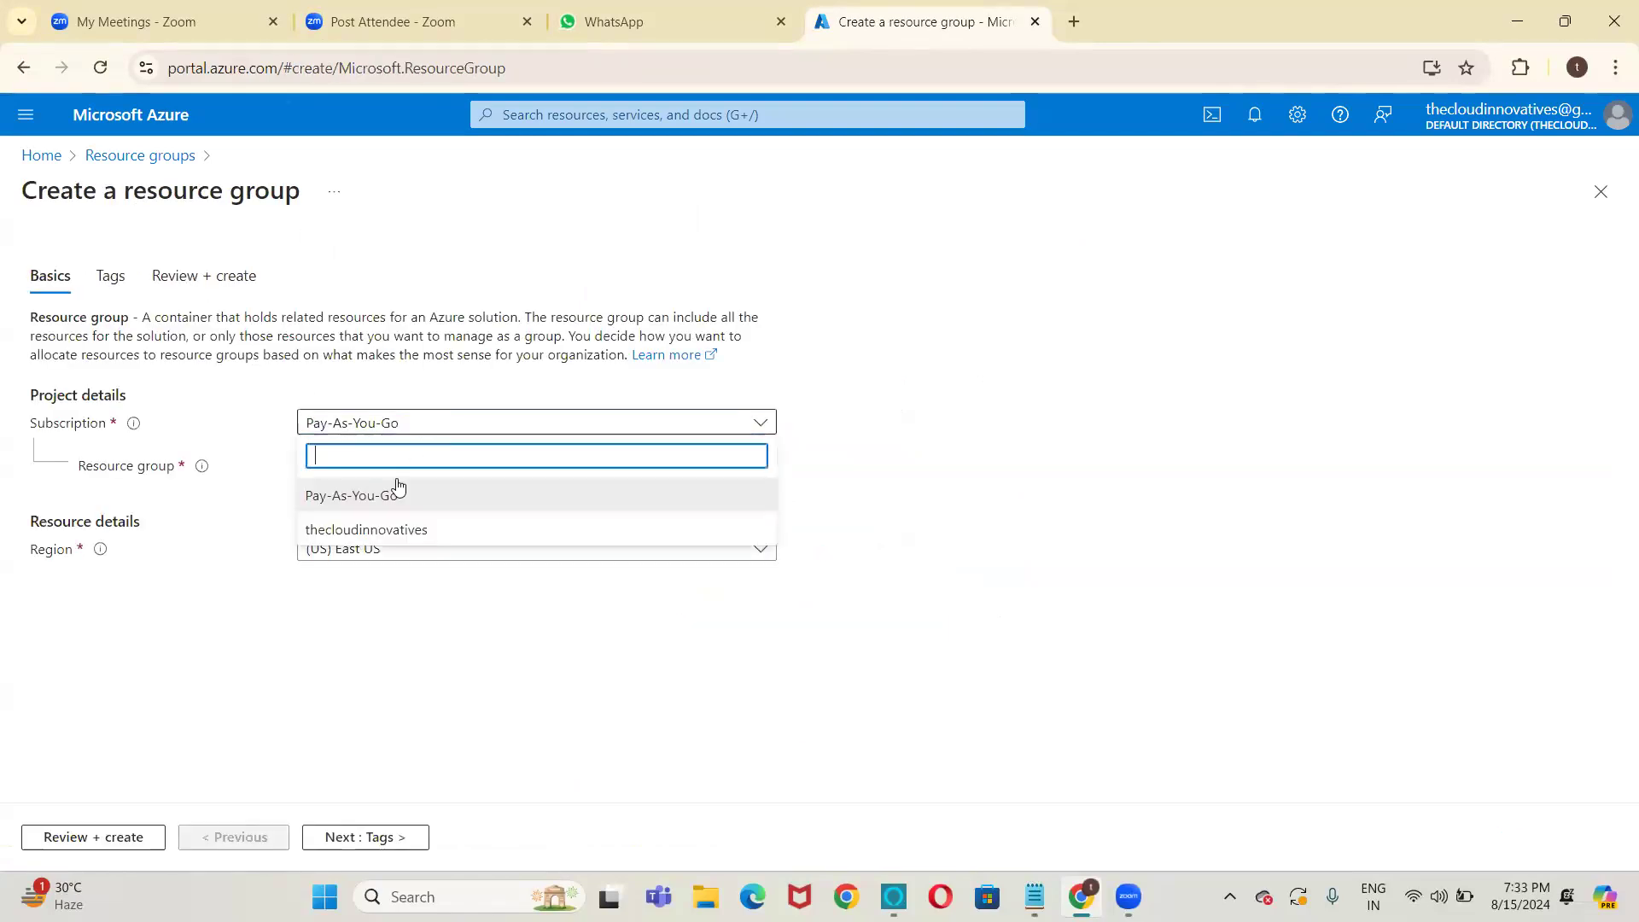
pyautogui.click(370, 529)
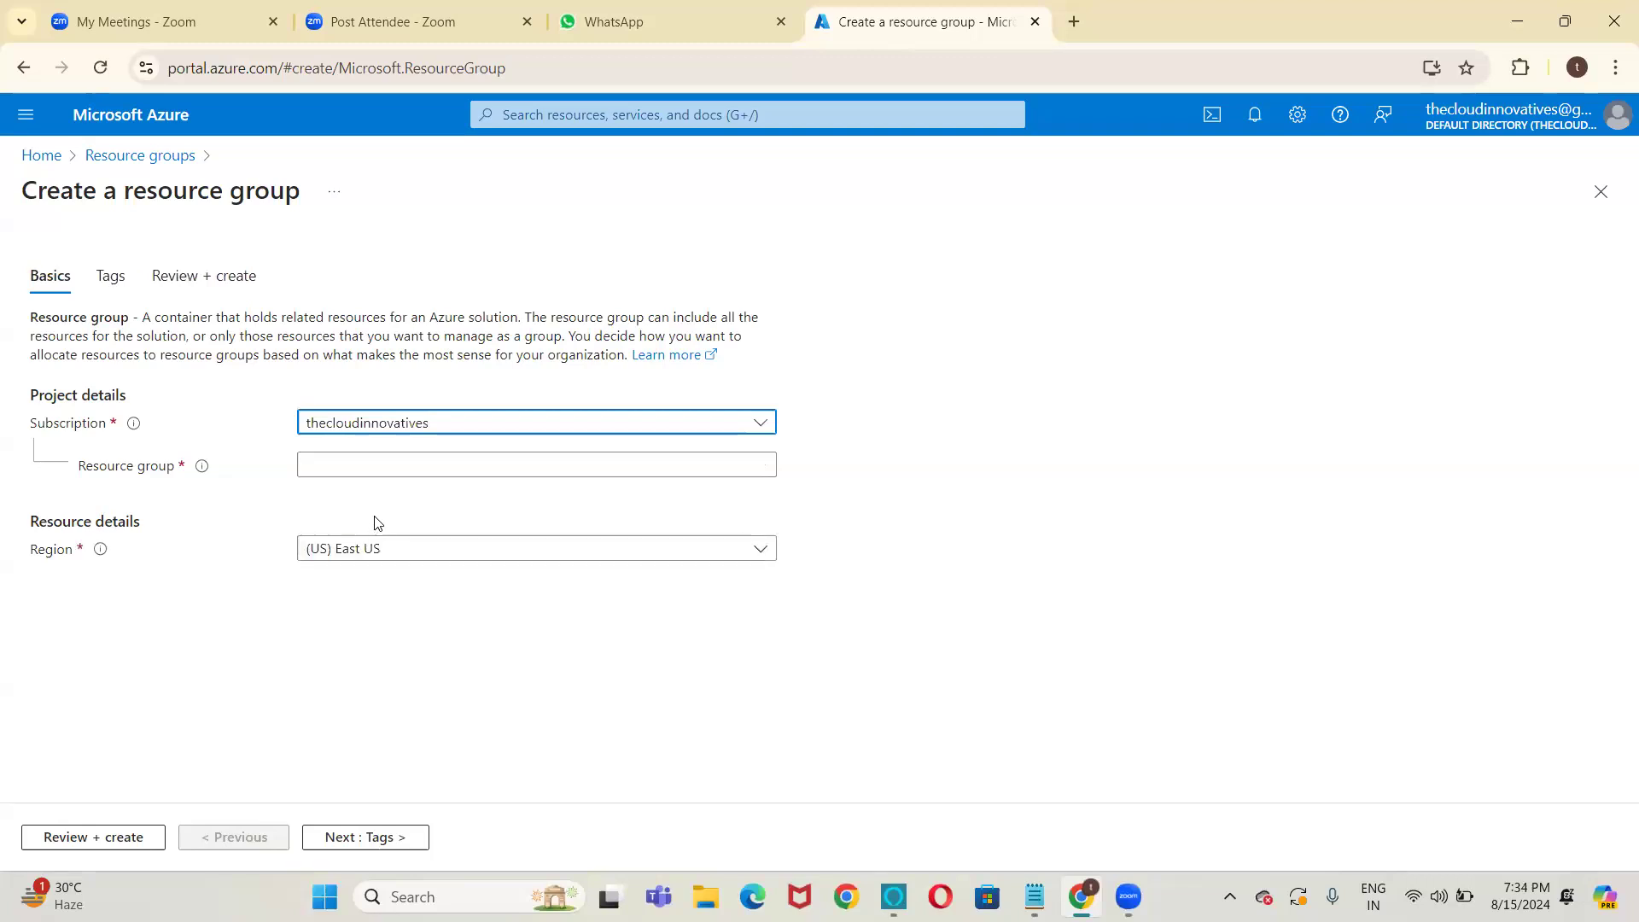
pyautogui.click(406, 461)
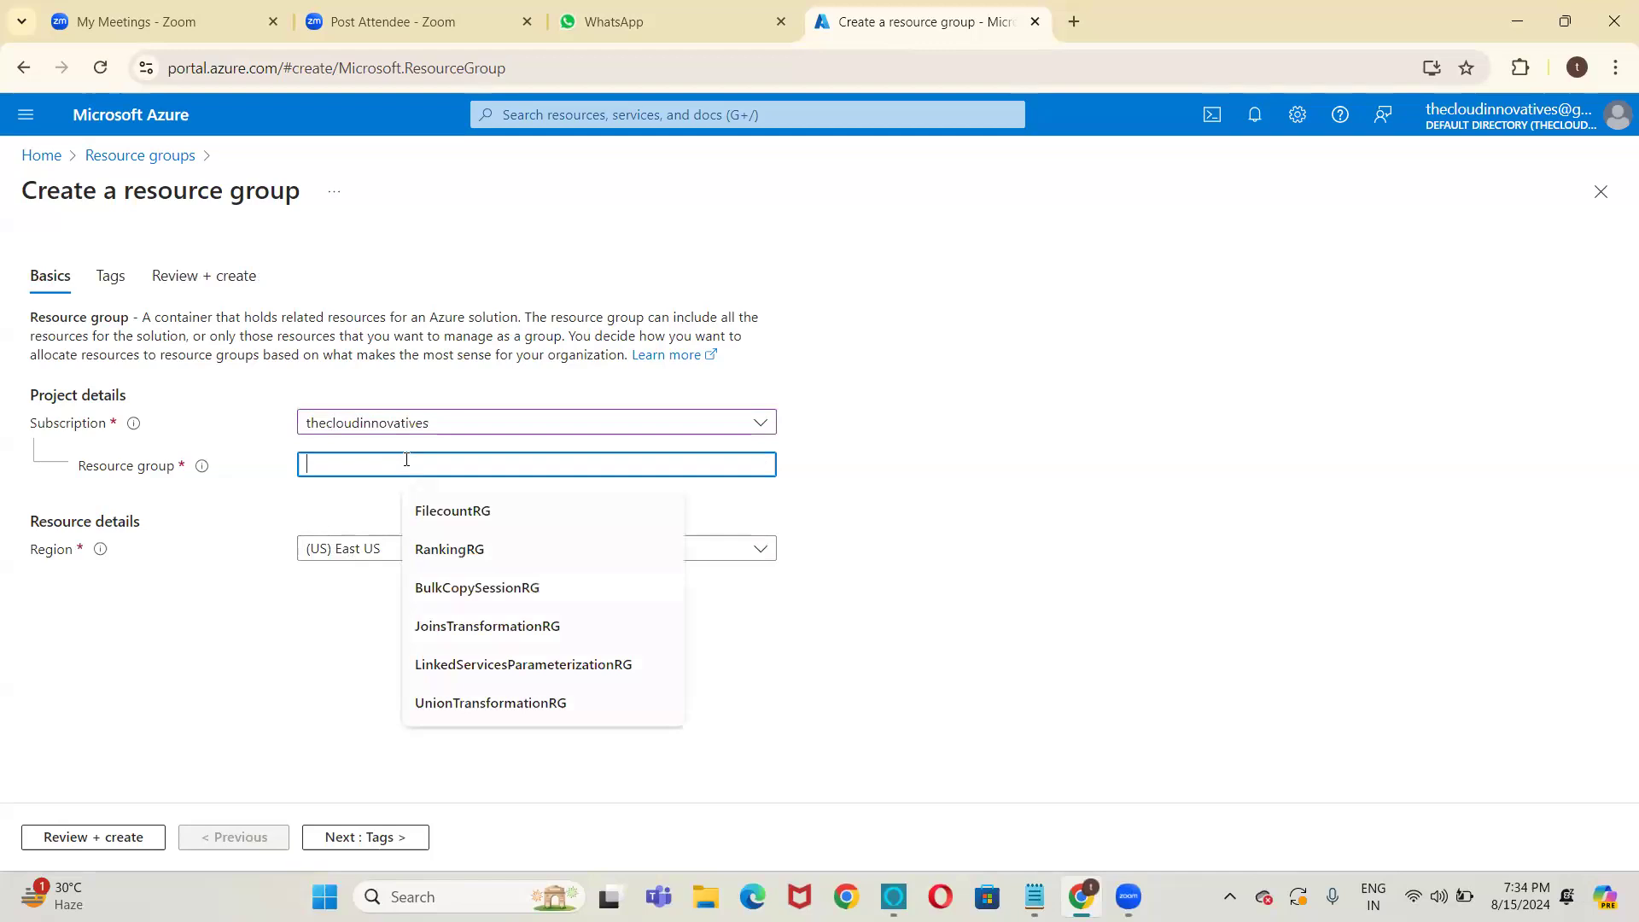
pyautogui.write('Aud')
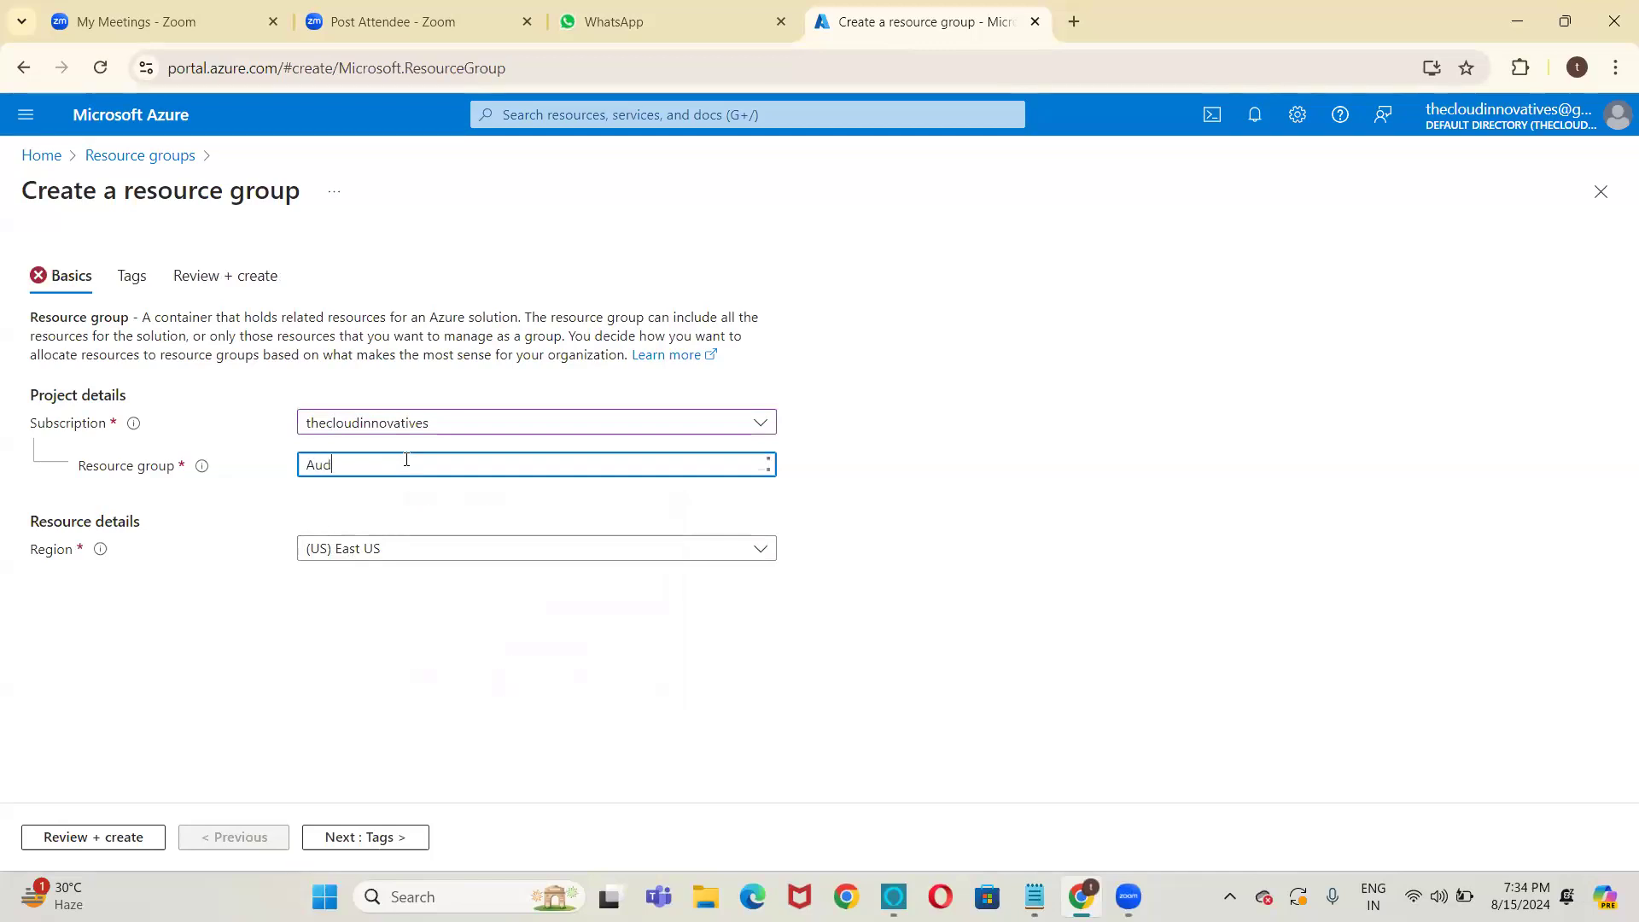
pyautogui.write('itlogRG')
pyautogui.click(91, 840)
pyautogui.click(91, 838)
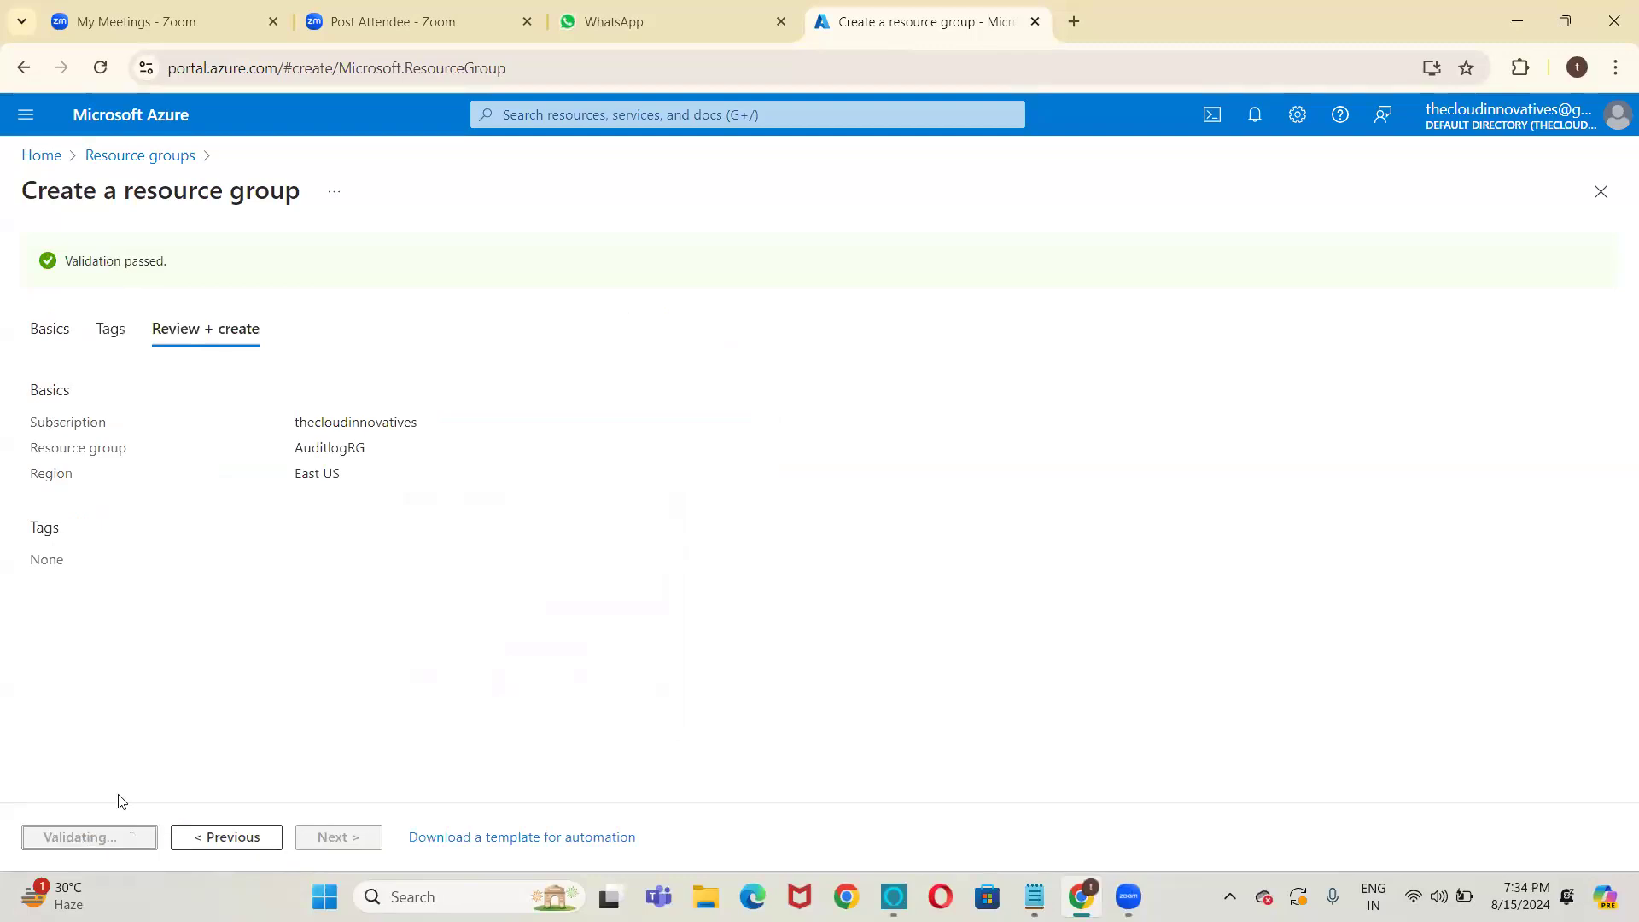
# Add a new browser tab and open the AuditlogRG resource group in the existing portal tab.
pyautogui.click(1075, 29)
pyautogui.click(876, 22)
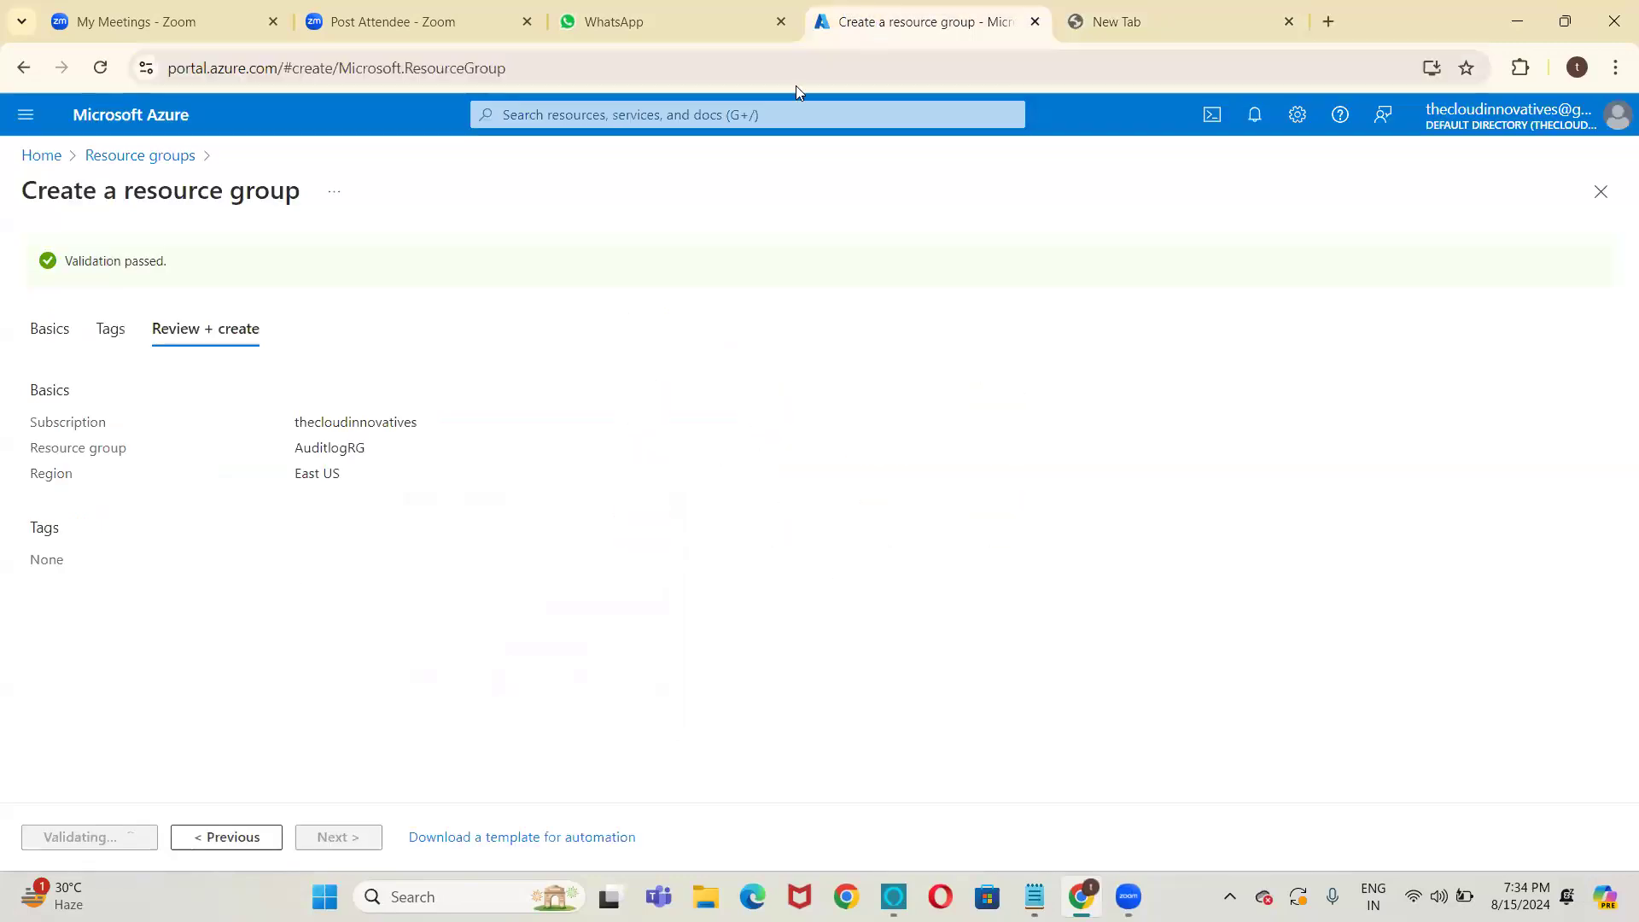
pyautogui.click(1360, 254)
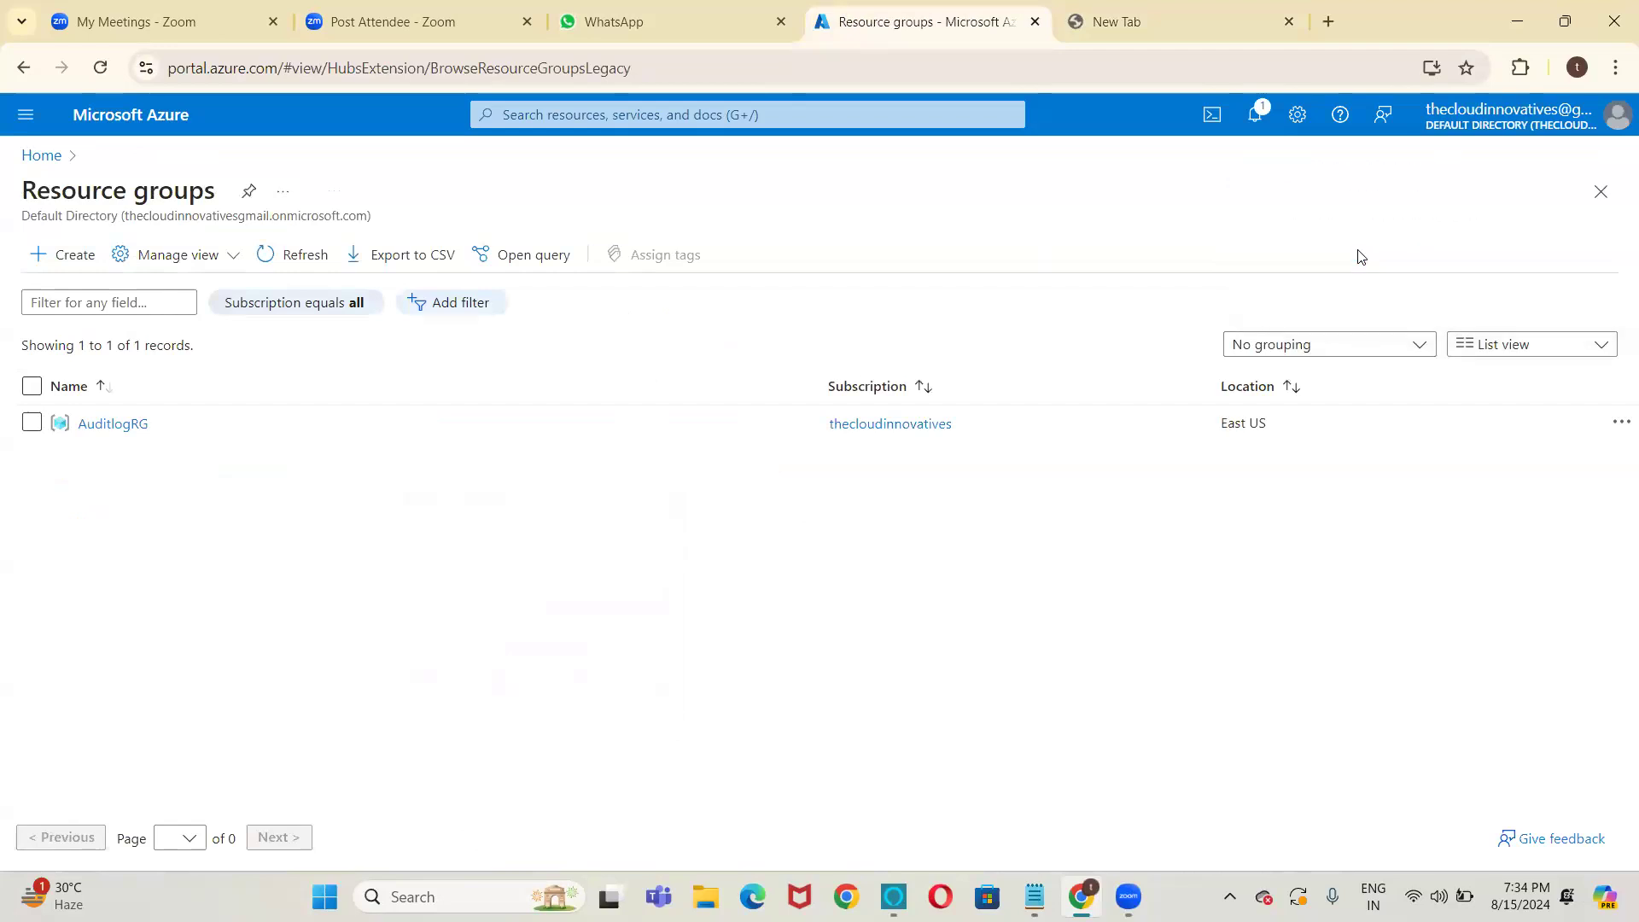
# Load the Azure portal home page in the new browser tab and open the Storage accounts list.
pyautogui.click(1170, 18)
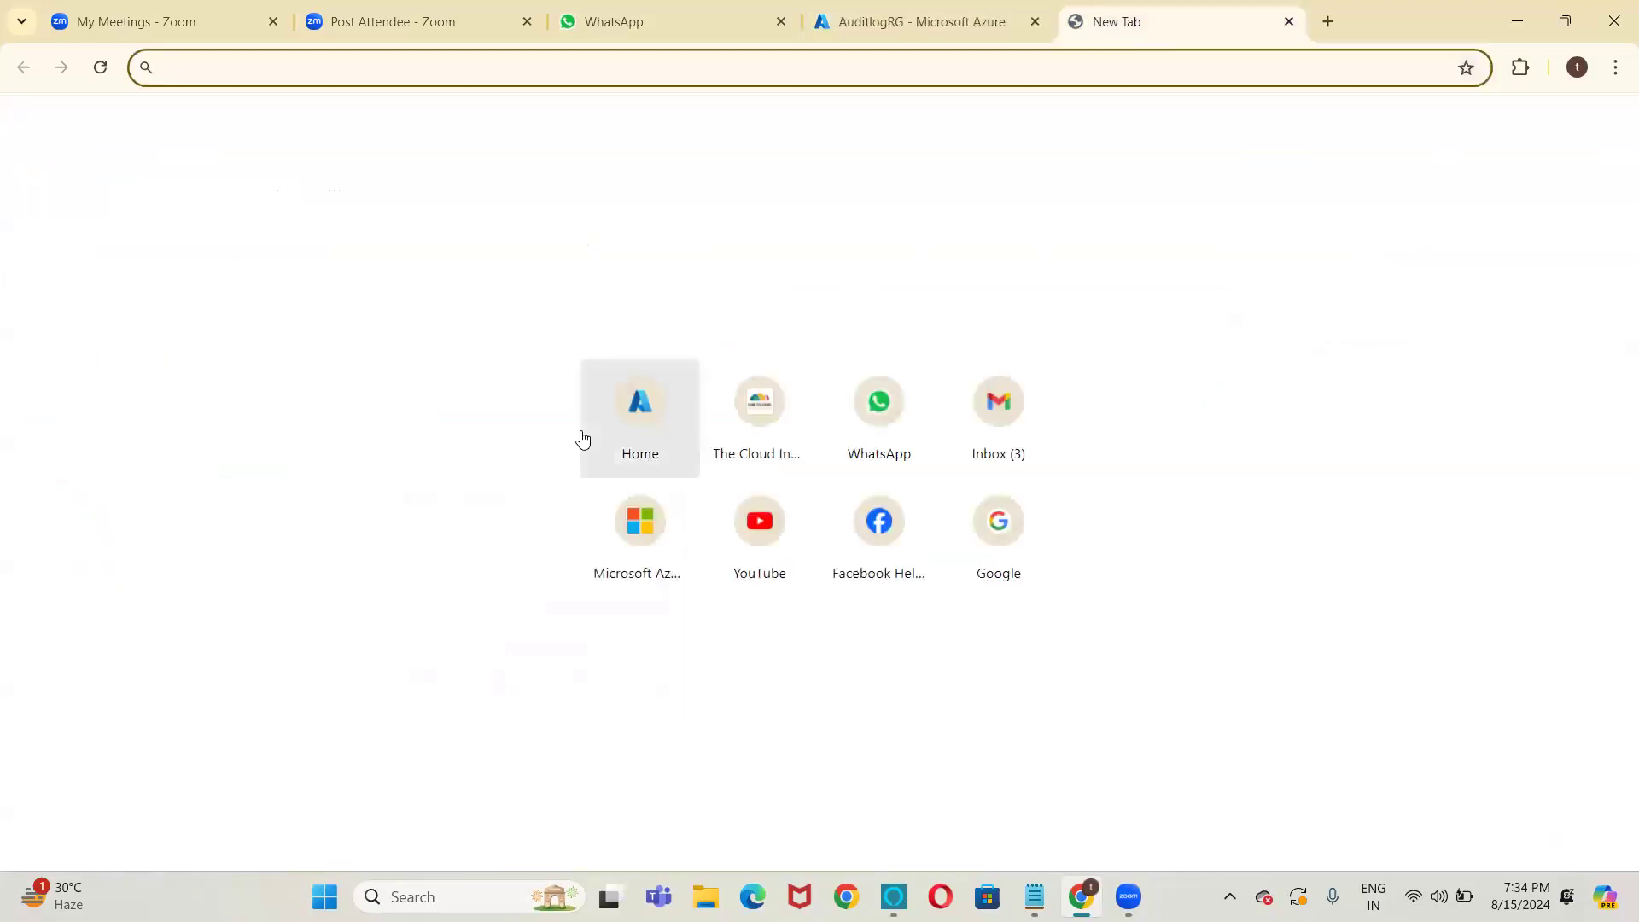
pyautogui.click(639, 408)
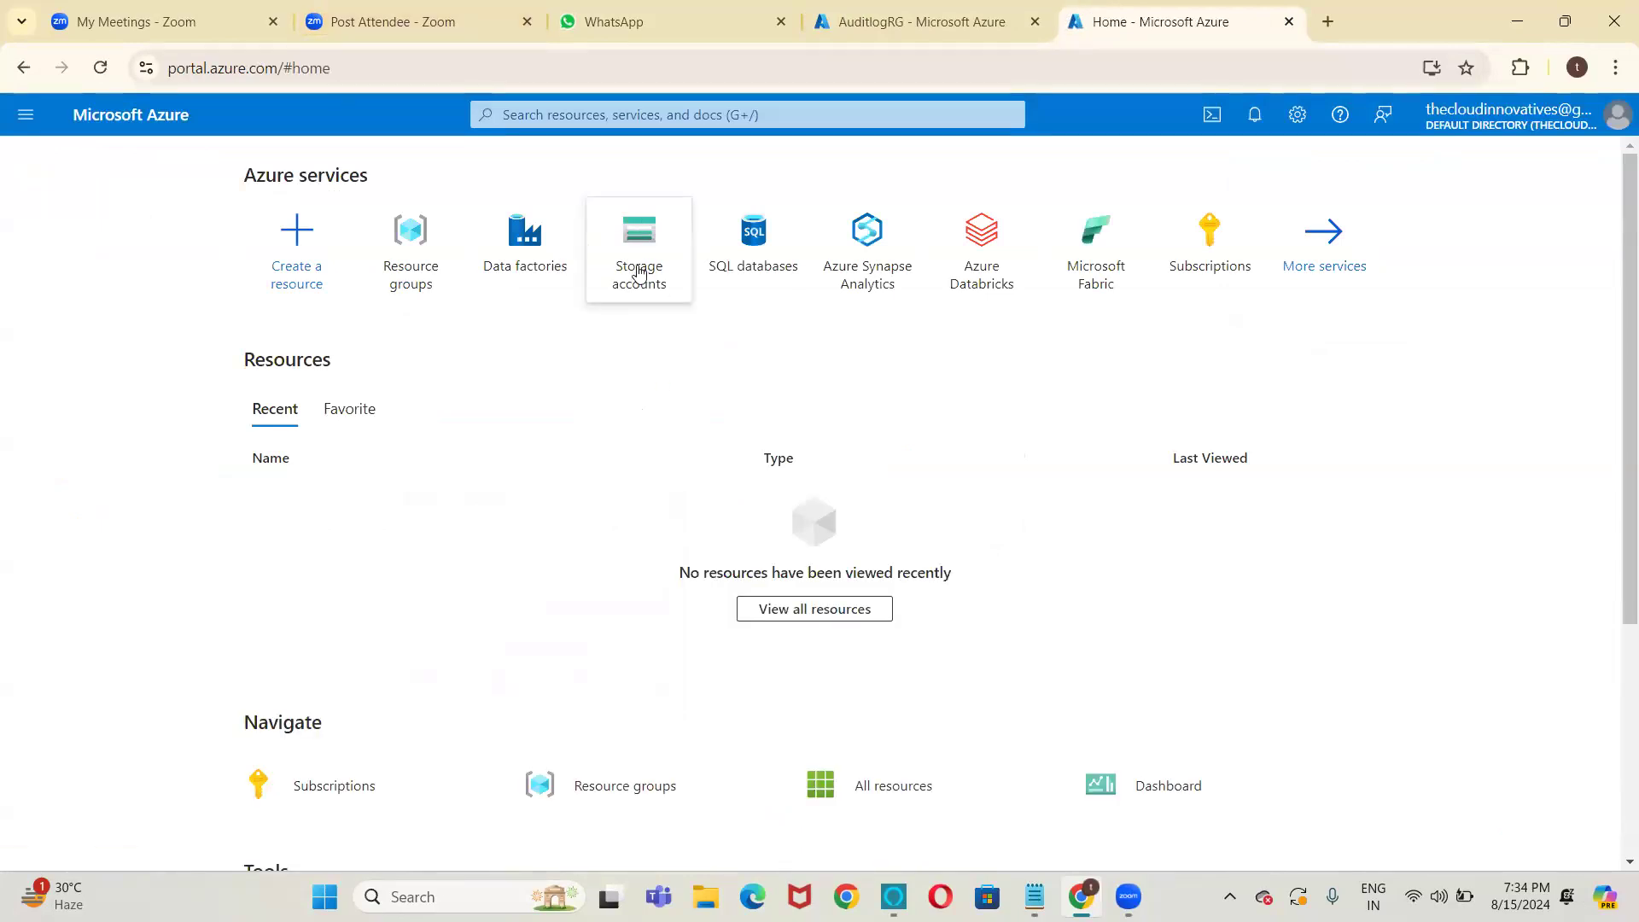
pyautogui.moveTo(634, 263)
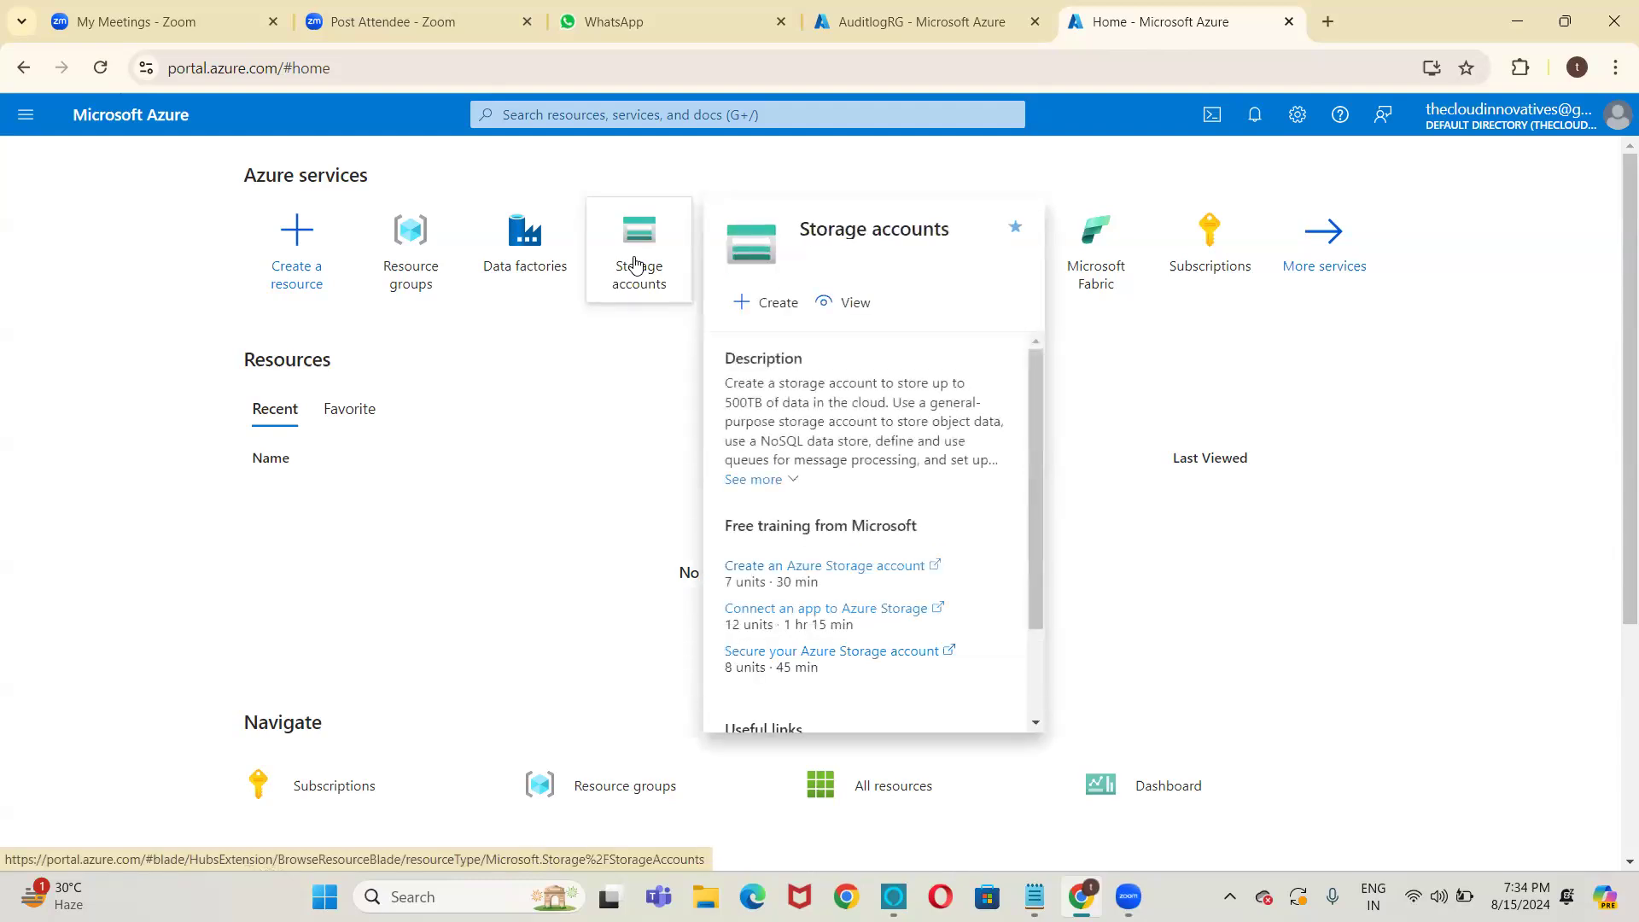
pyautogui.click(634, 264)
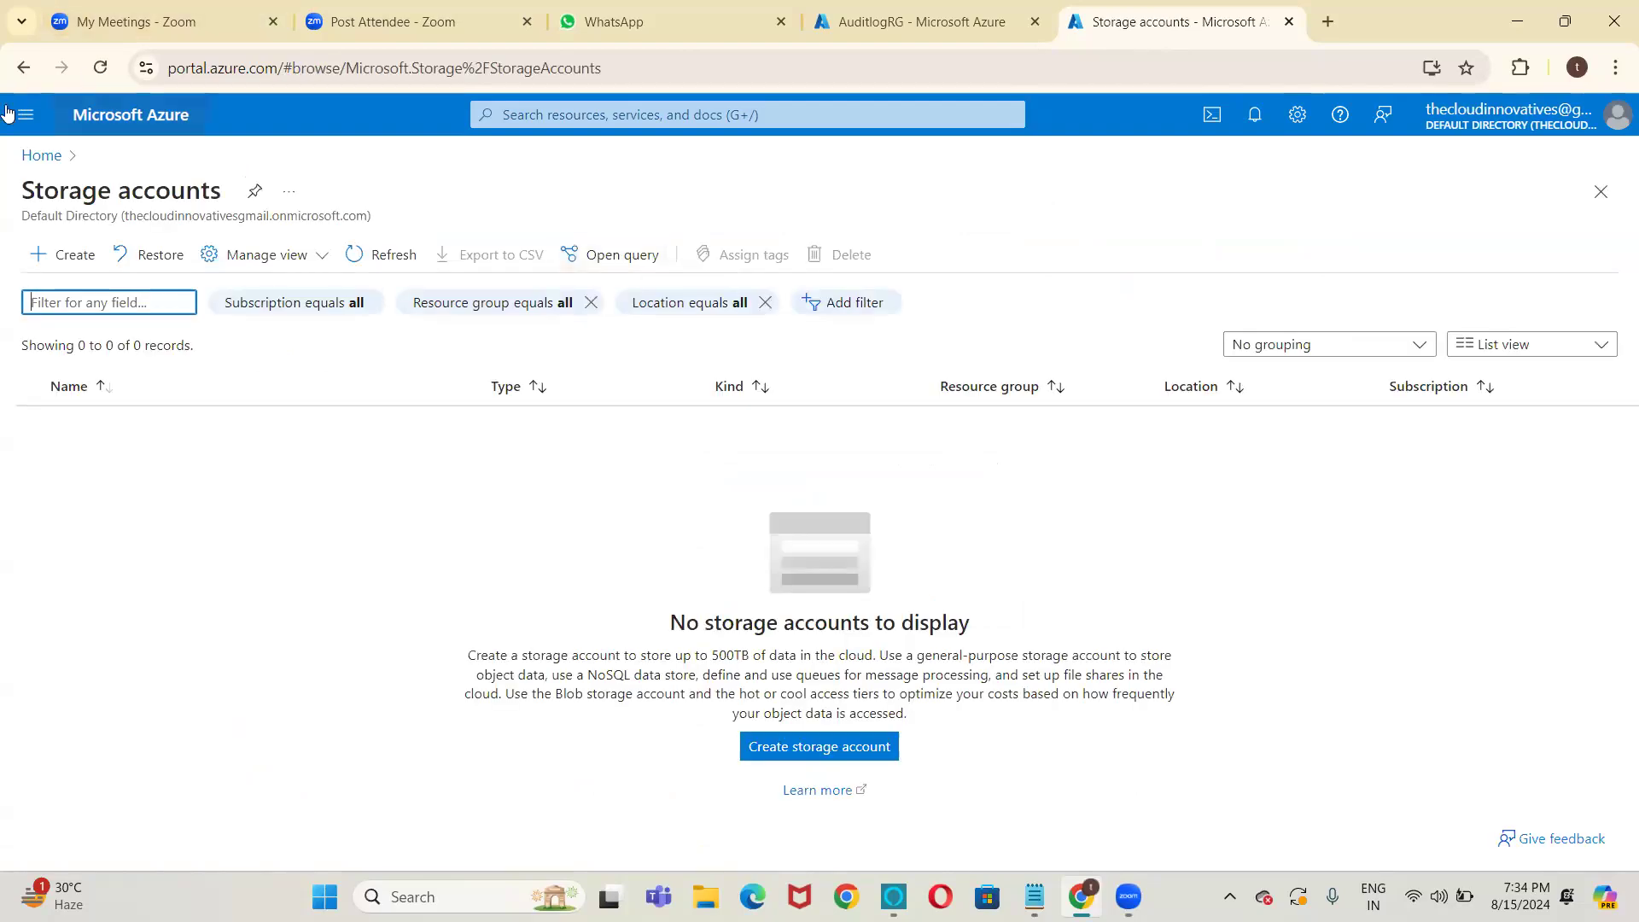
# Start a new storage account in the AuditlogRG resource group and enter sourceauditlog as its name.
pyautogui.click(82, 257)
pyautogui.click(83, 260)
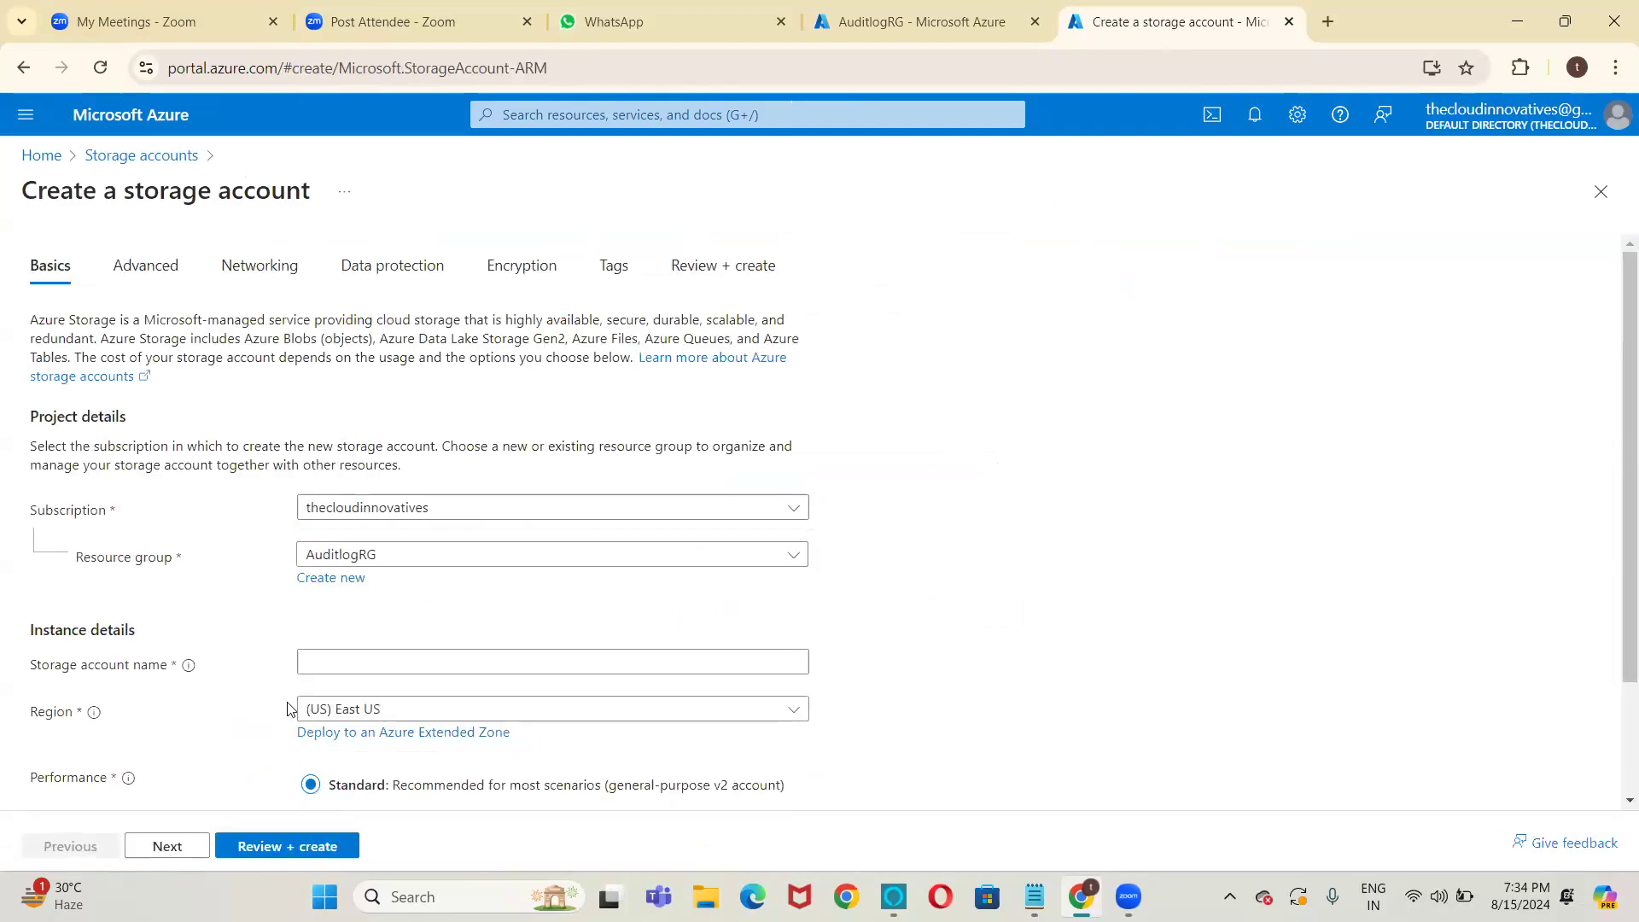
pyautogui.click(318, 654)
pyautogui.write('s')
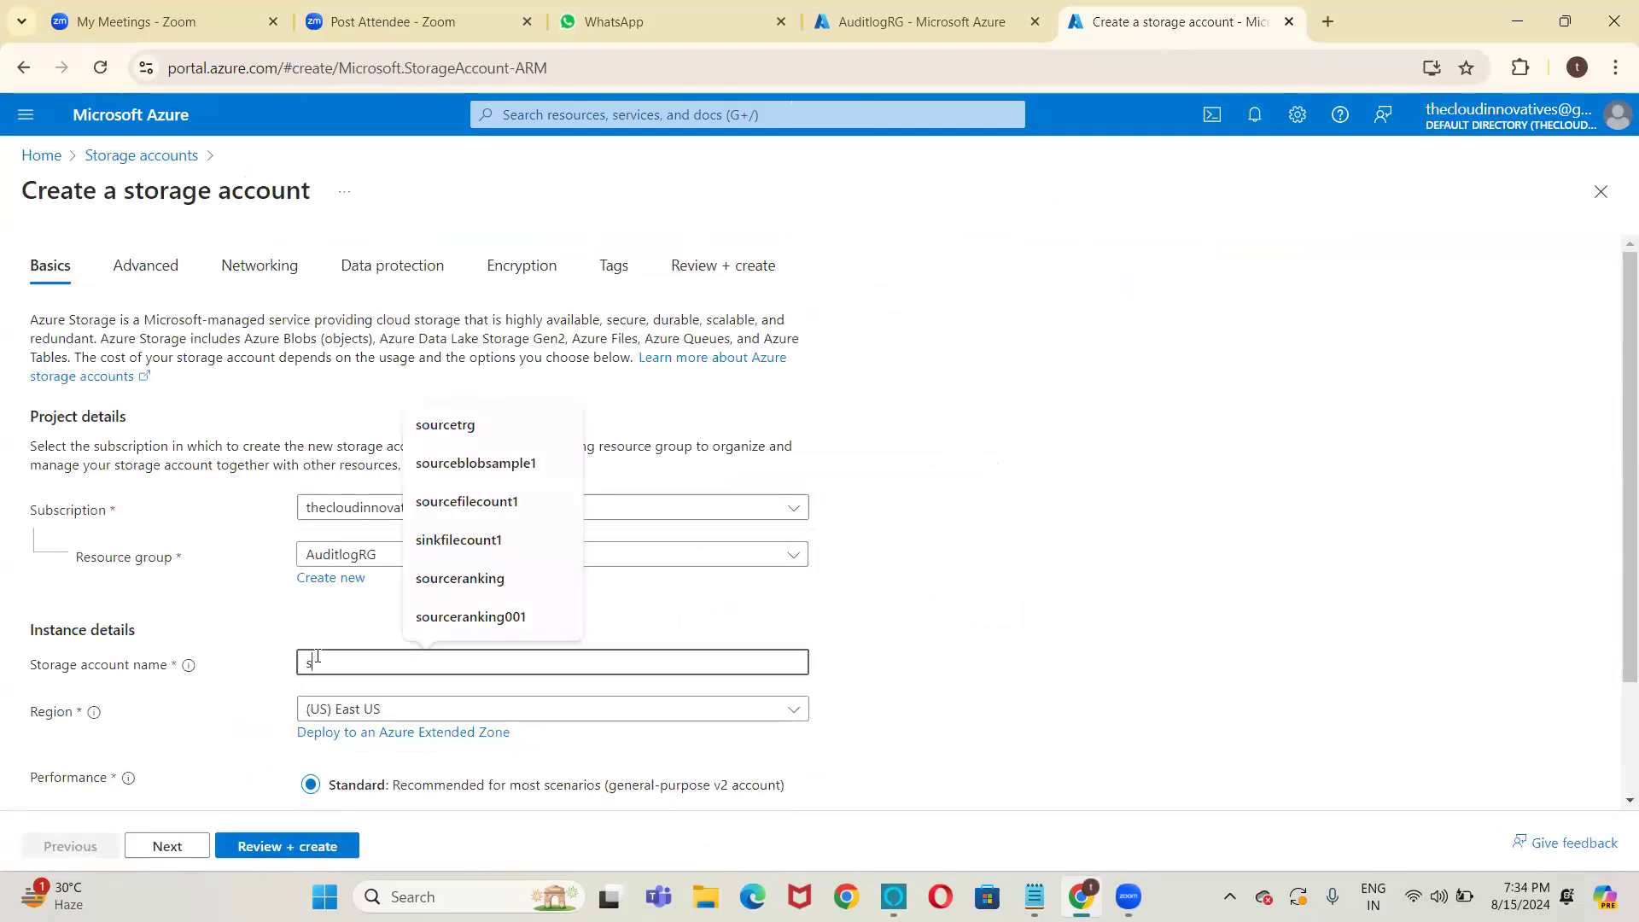
pyautogui.write('ou')
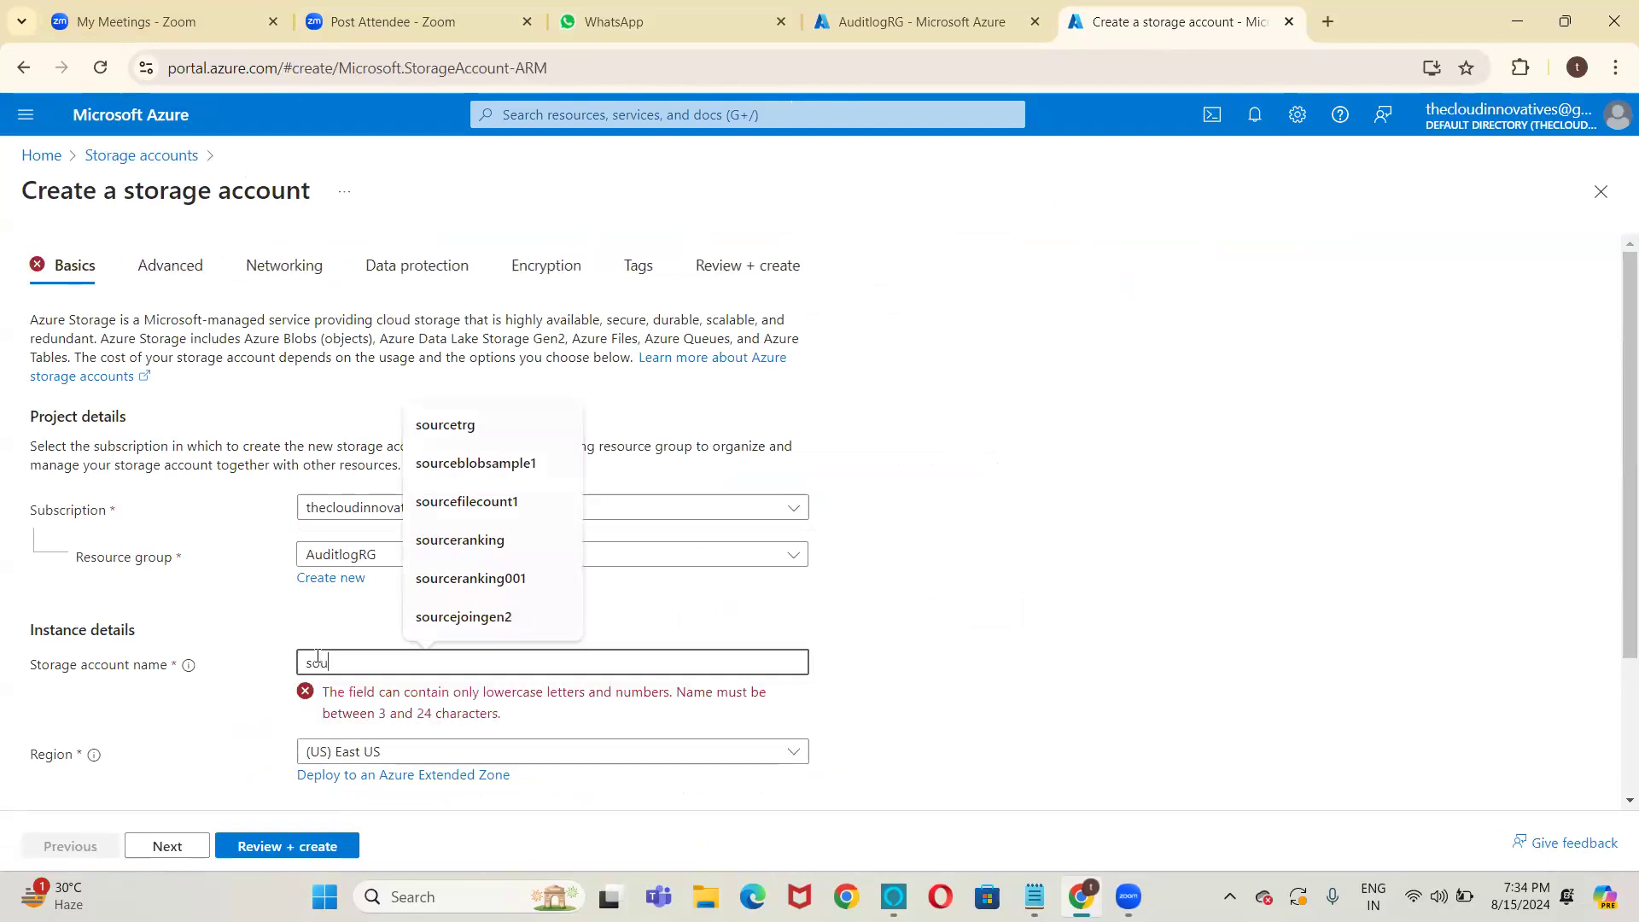
pyautogui.write('rce')
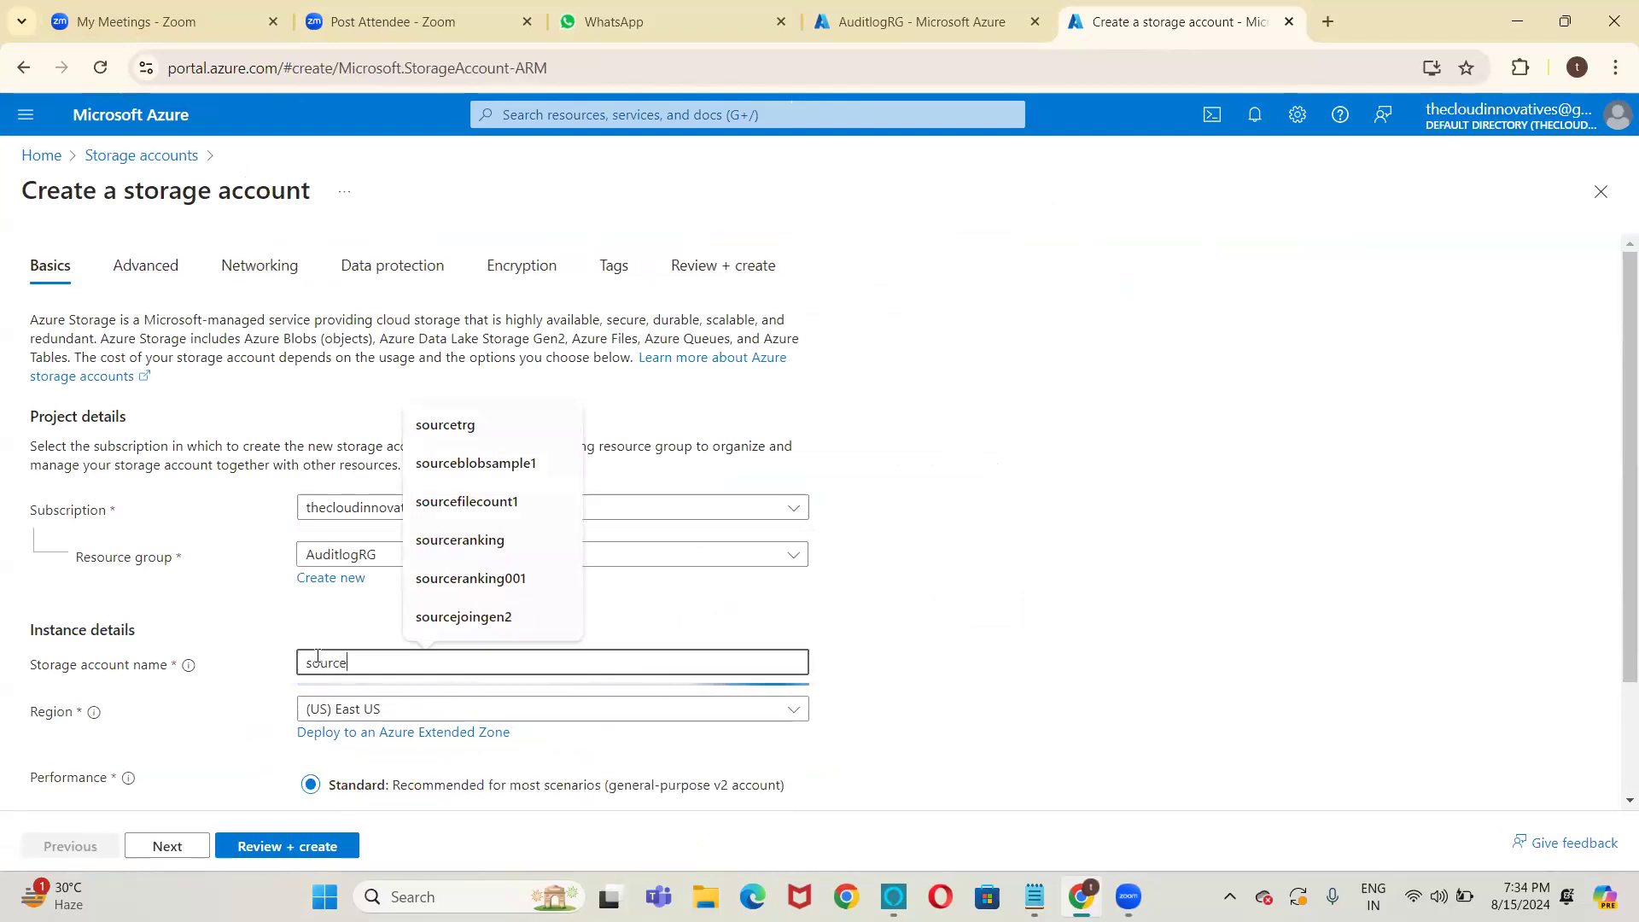
pyautogui.write('aud')
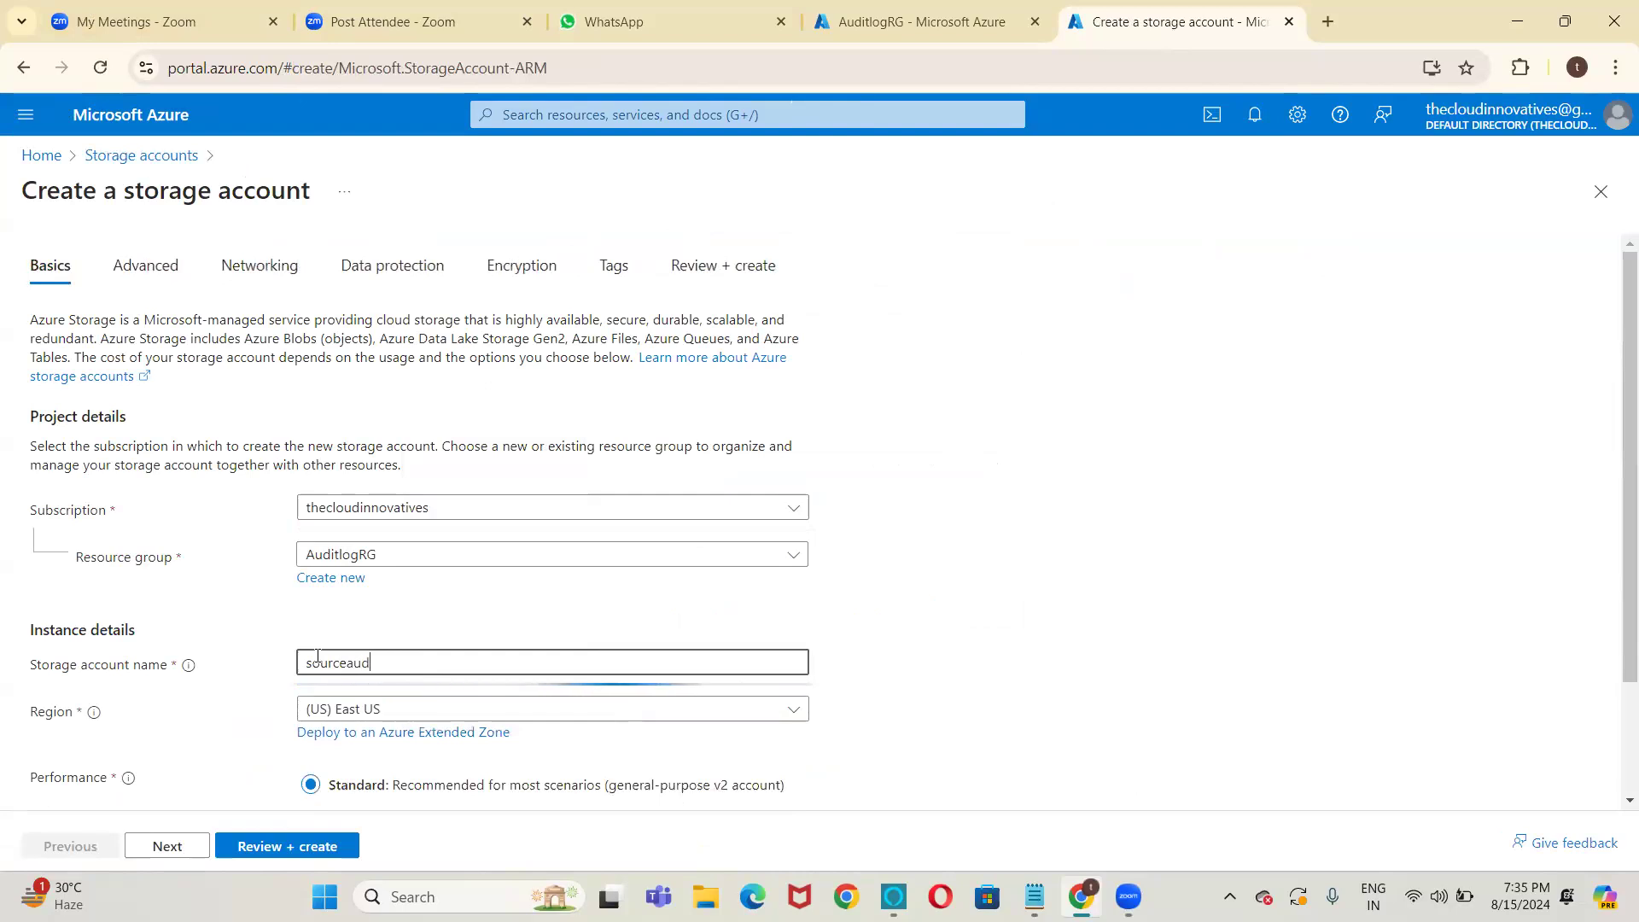
pyautogui.write('itlog')
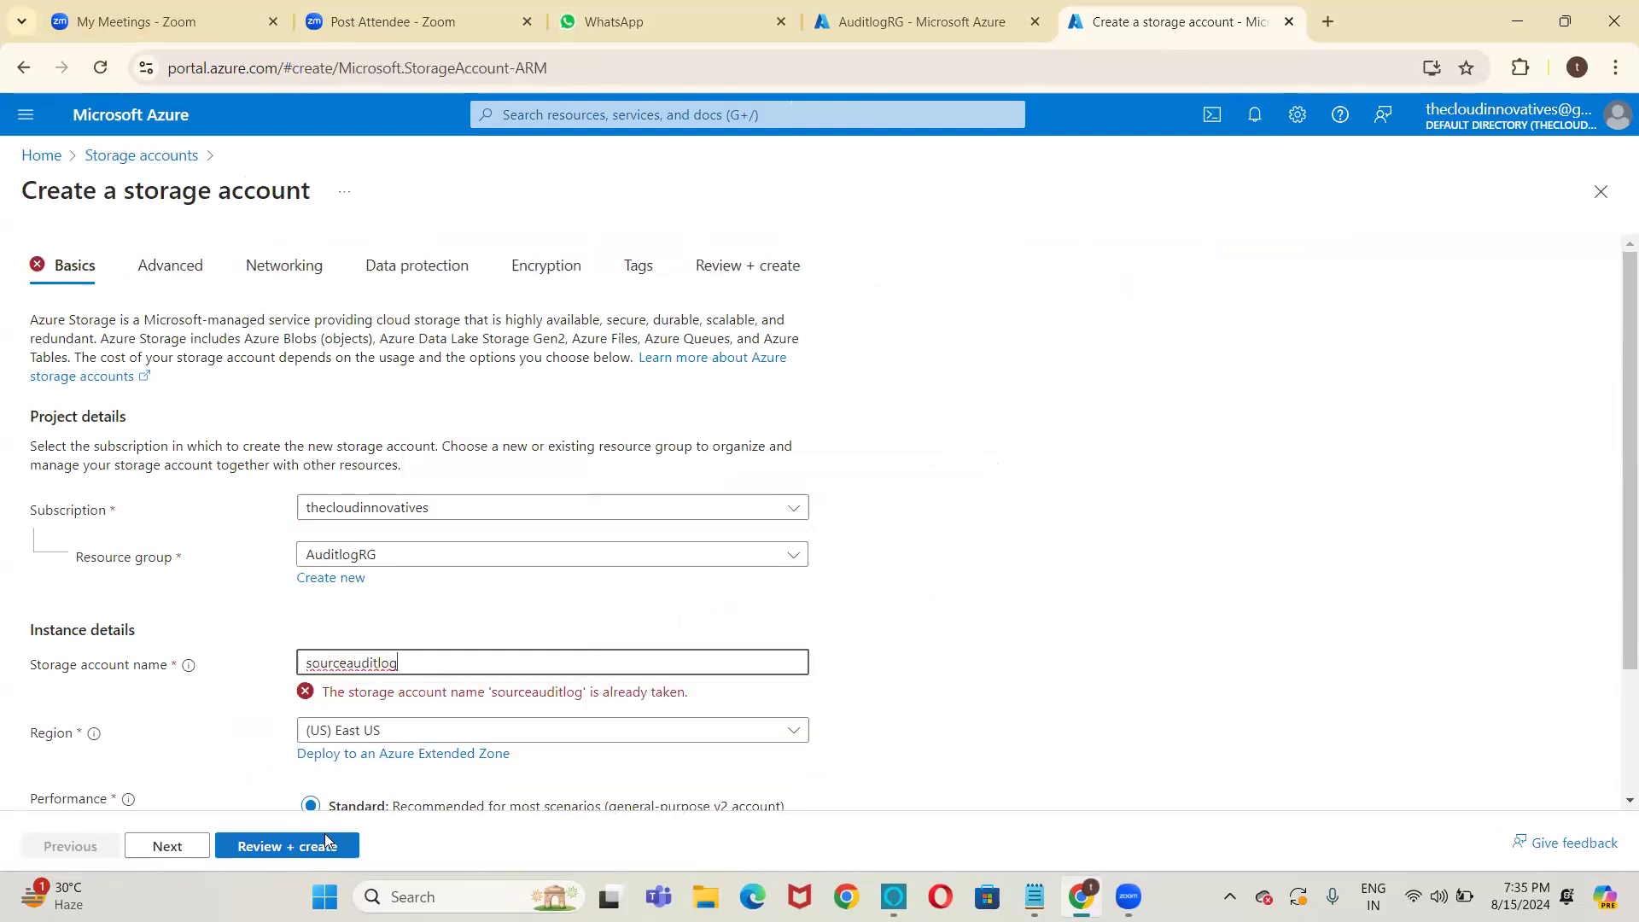
# Change the storage account name to sourceauditlo, then review and create the account.
pyautogui.write('1')
pyautogui.press('BackSpace')
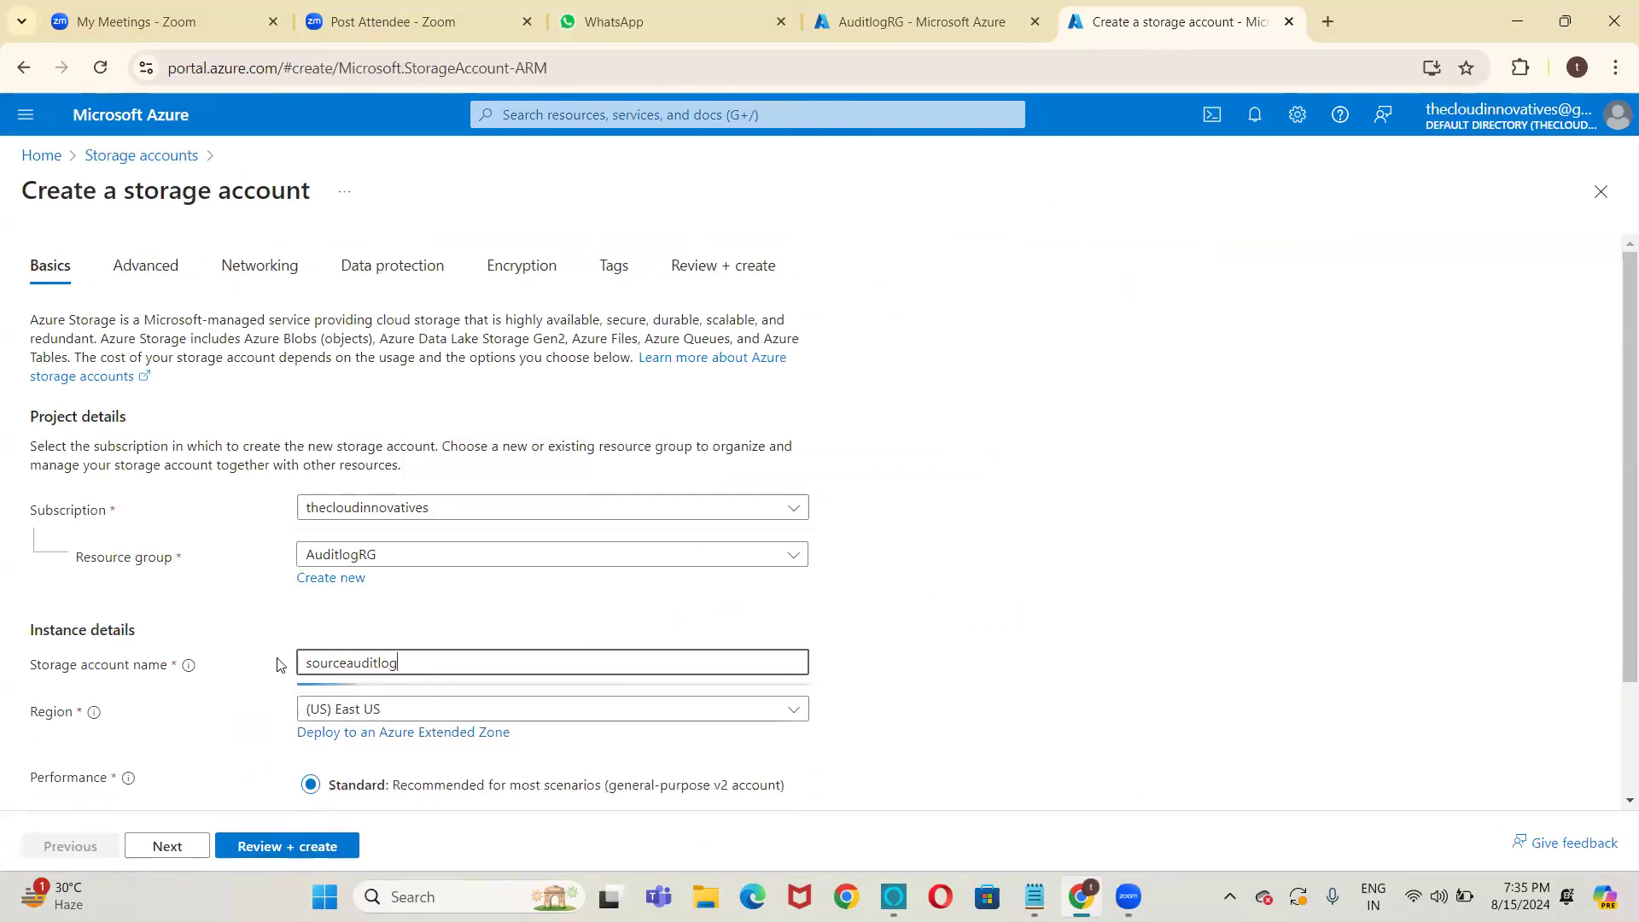
pyautogui.press('BackSpace')
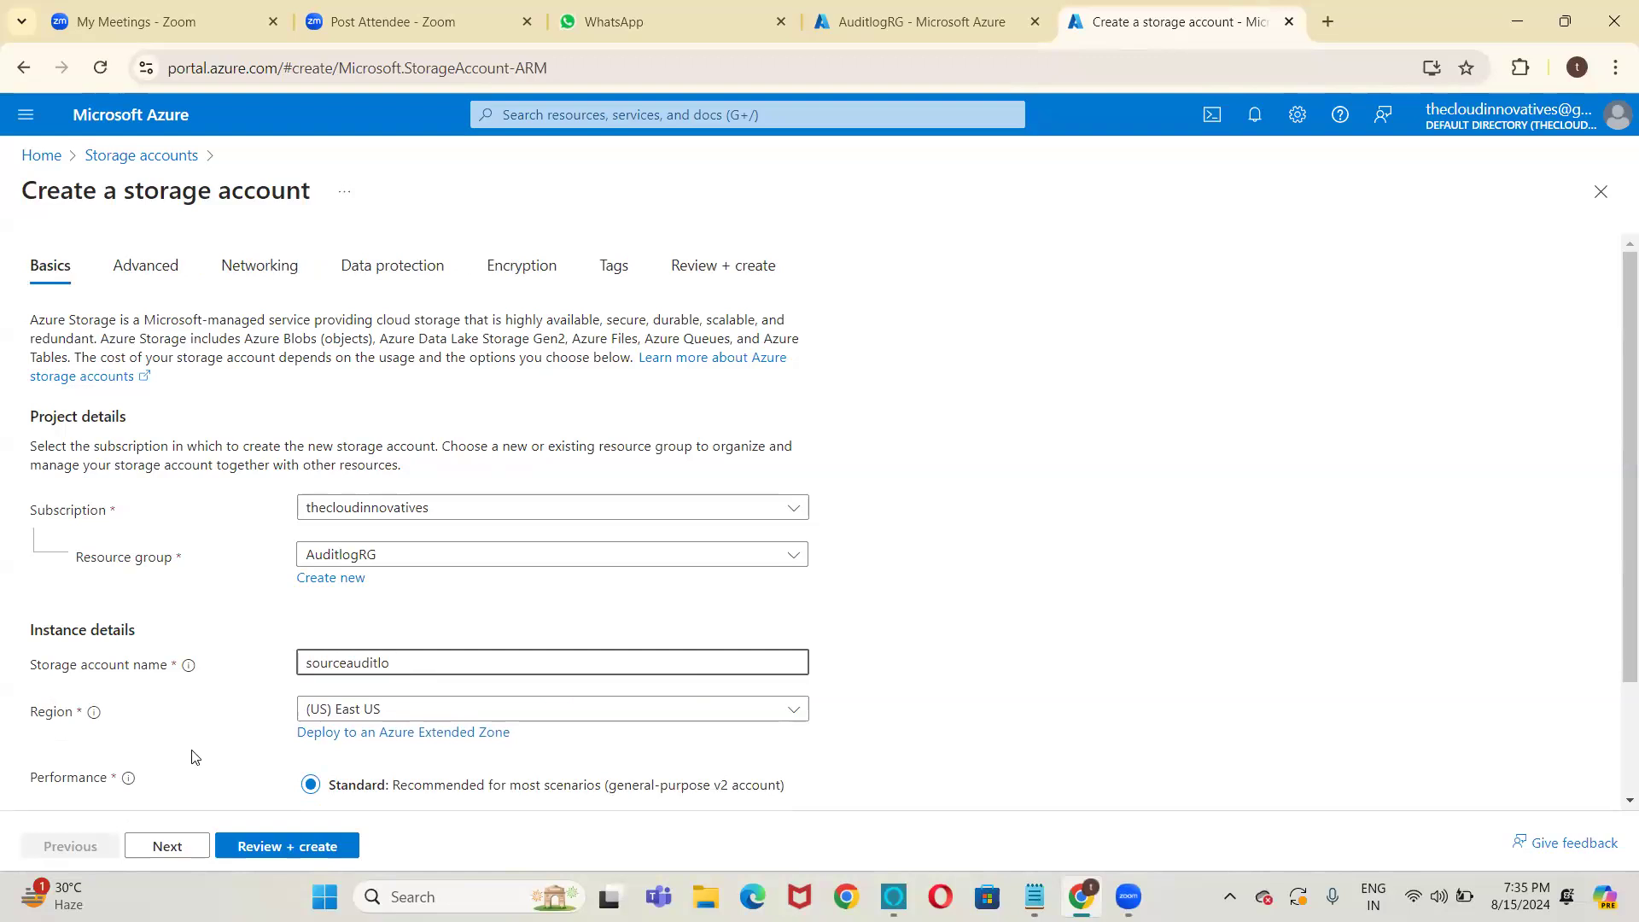
pyautogui.click(245, 845)
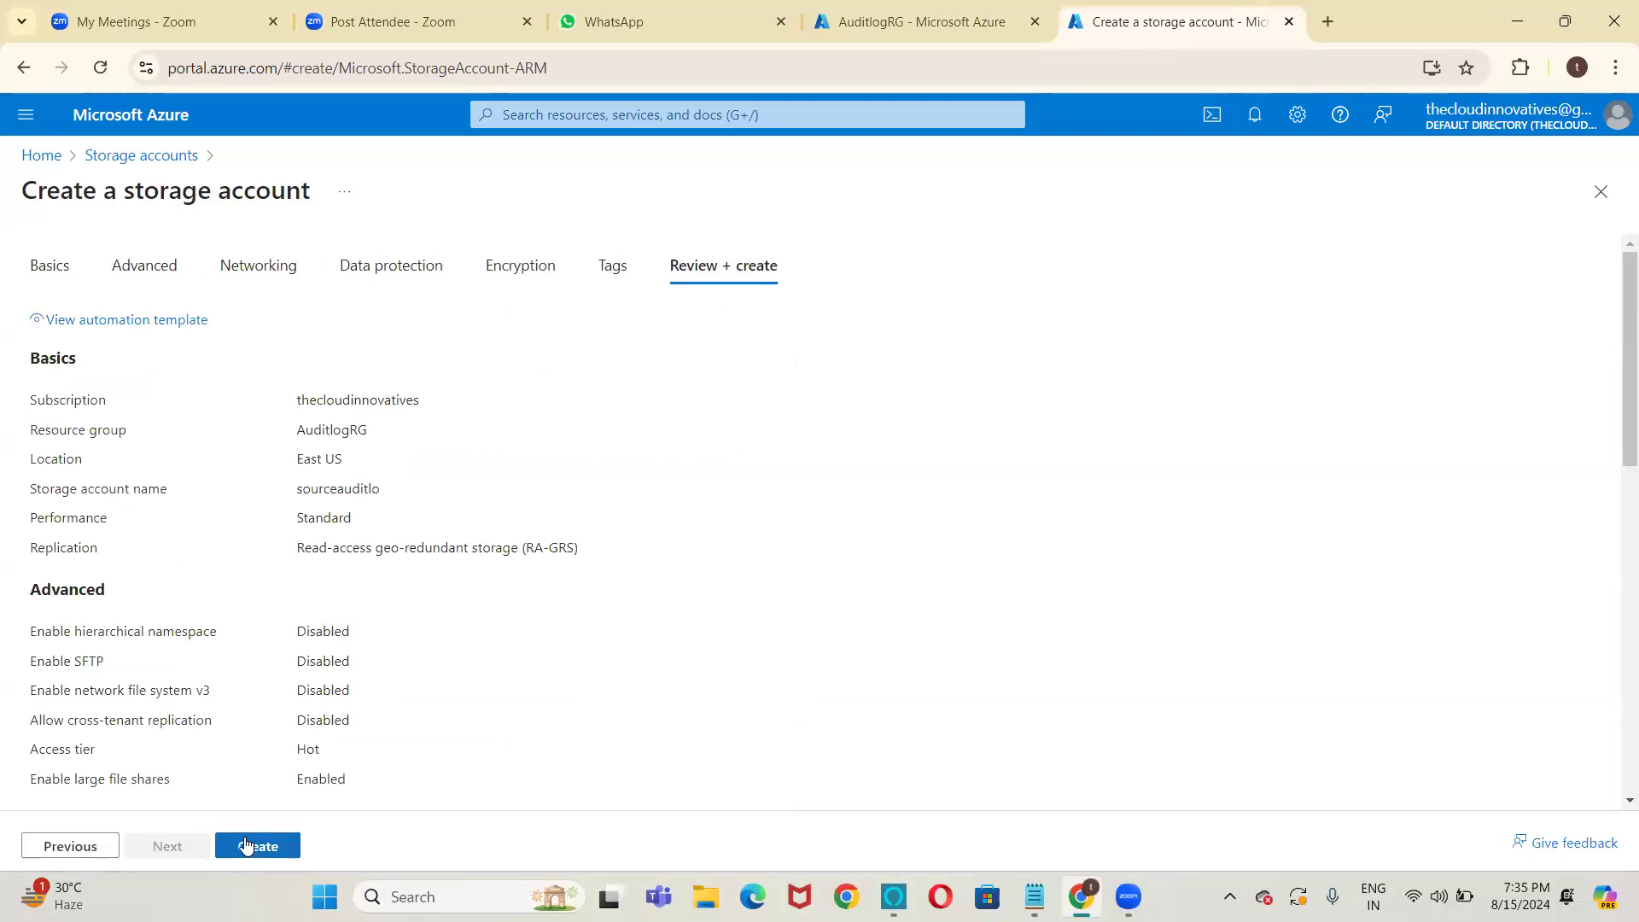
pyautogui.click(245, 845)
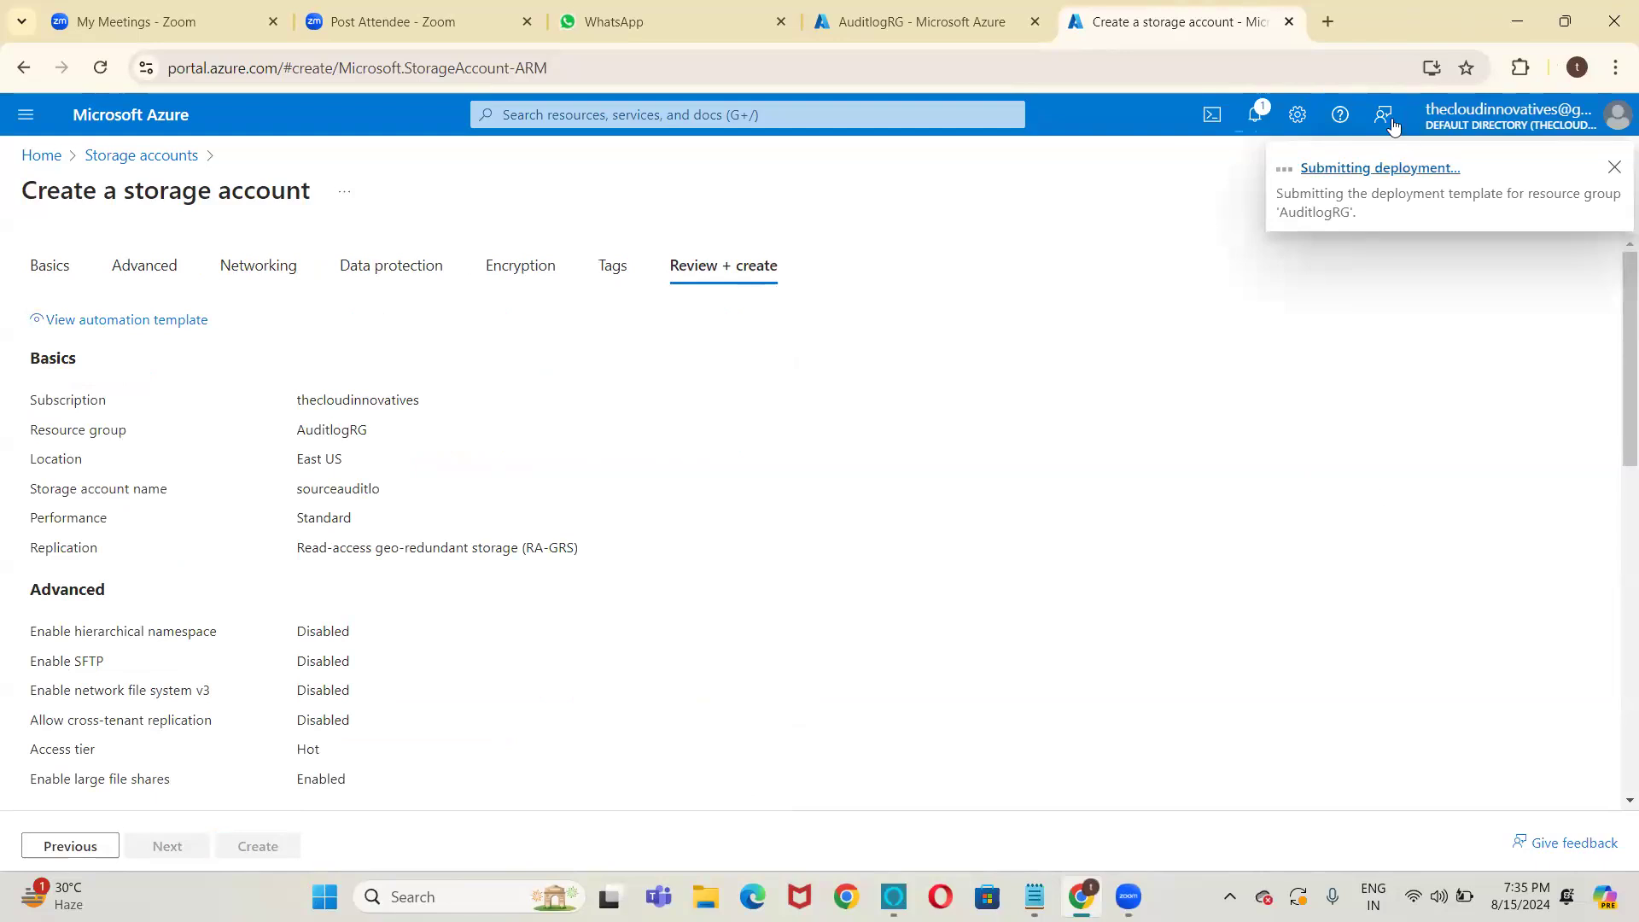
# Load the Azure portal home page in a new browser tab and start creating a SQL database.
pyautogui.click(1328, 22)
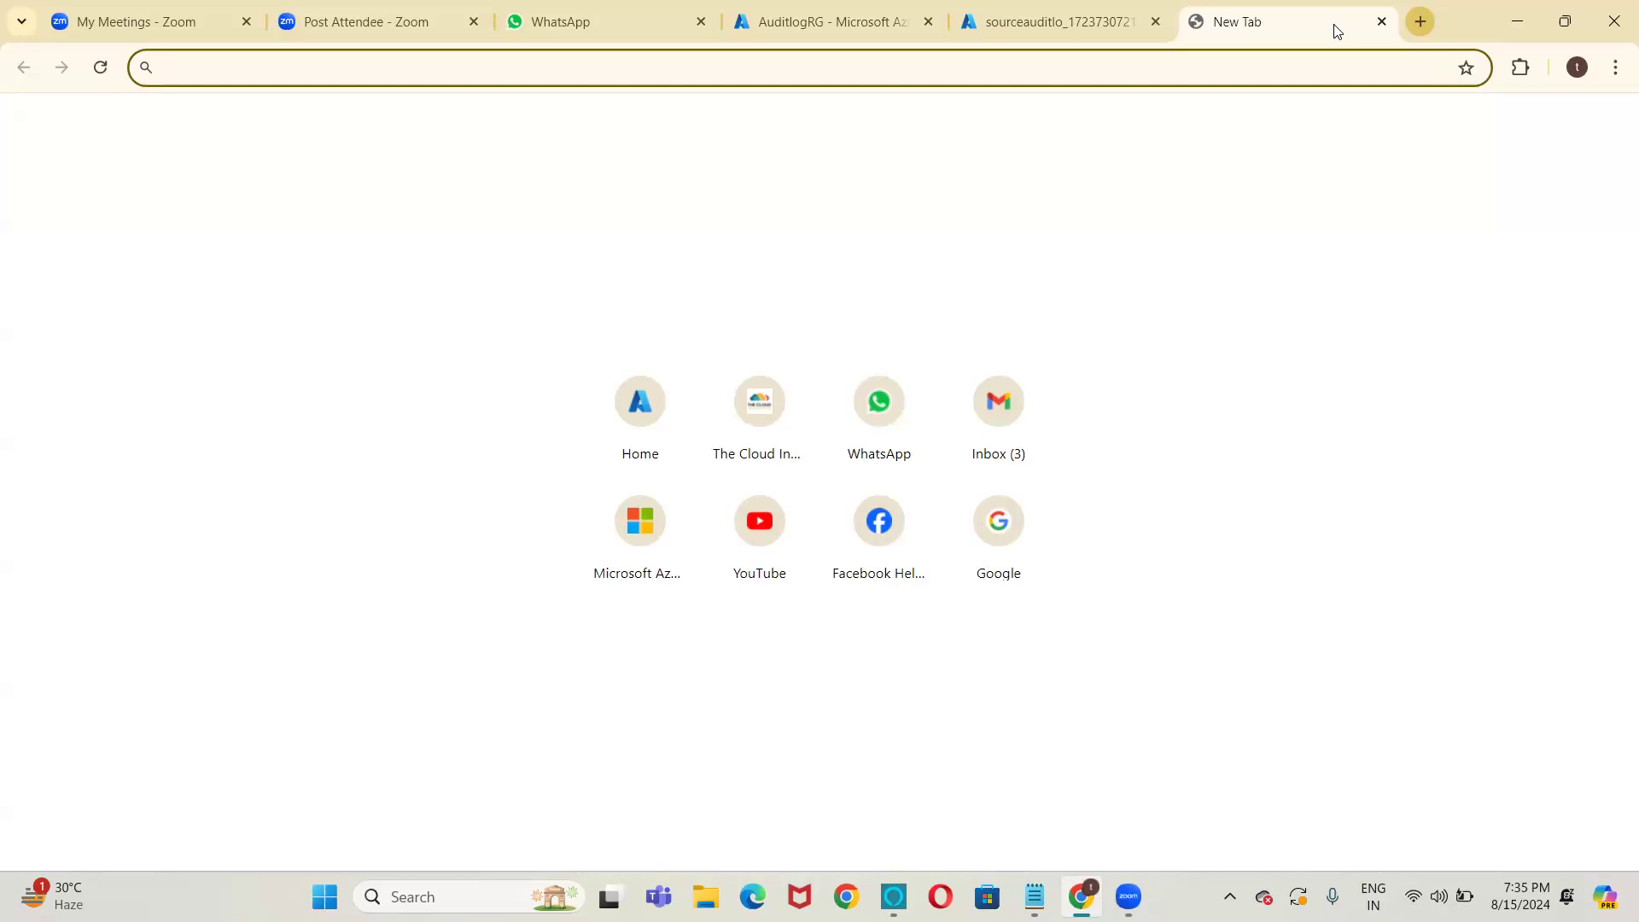
pyautogui.click(660, 391)
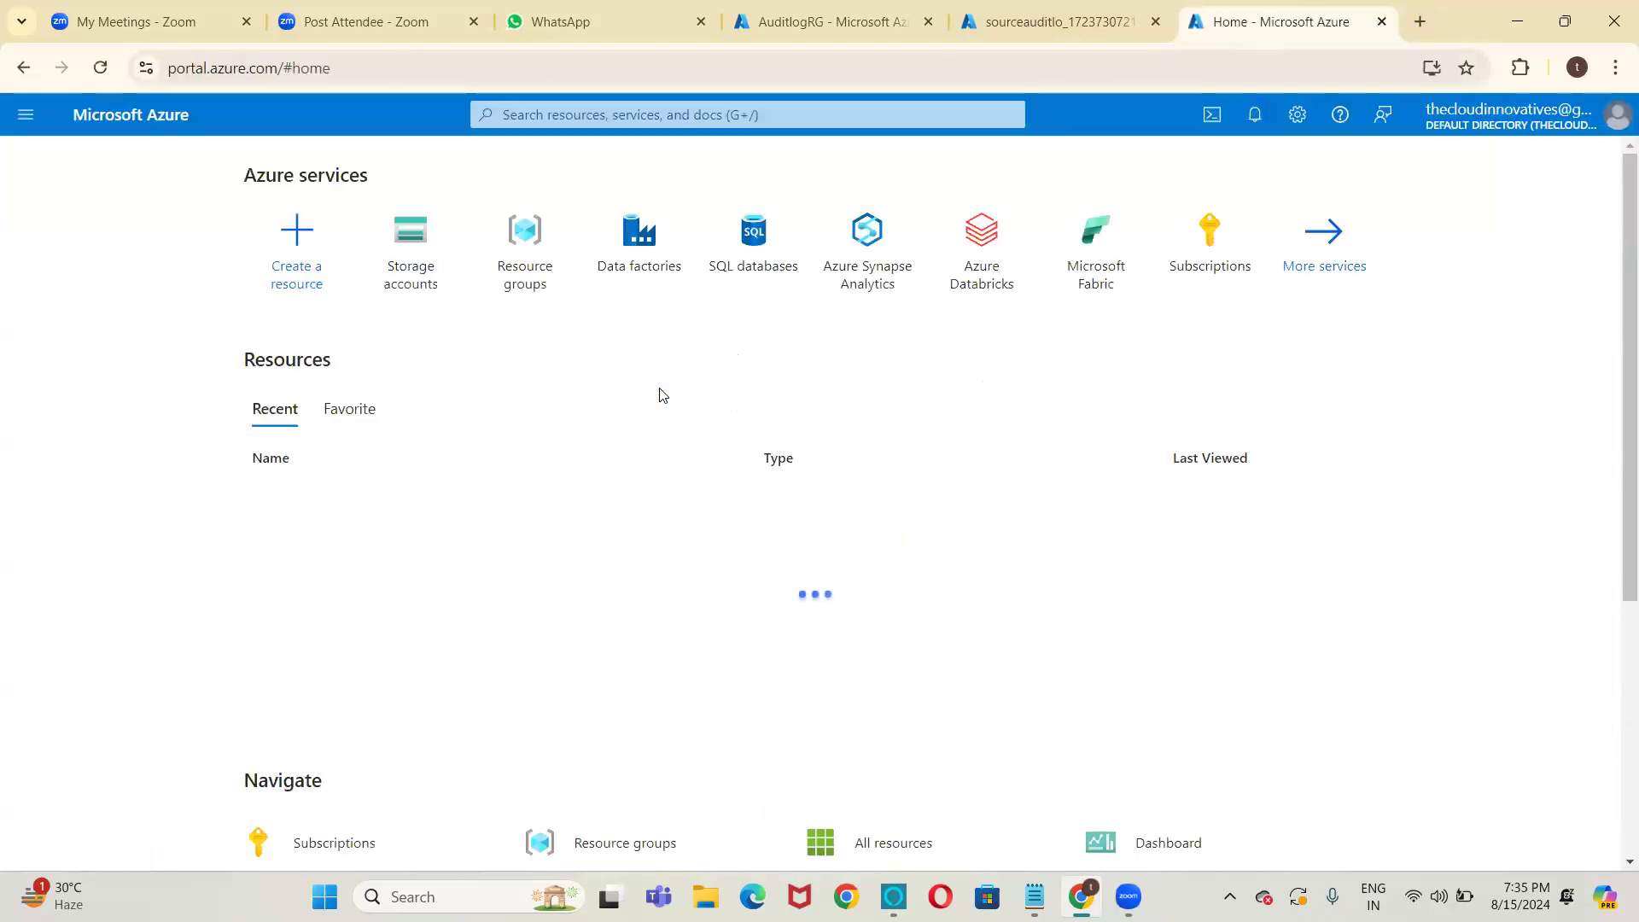
pyautogui.click(750, 260)
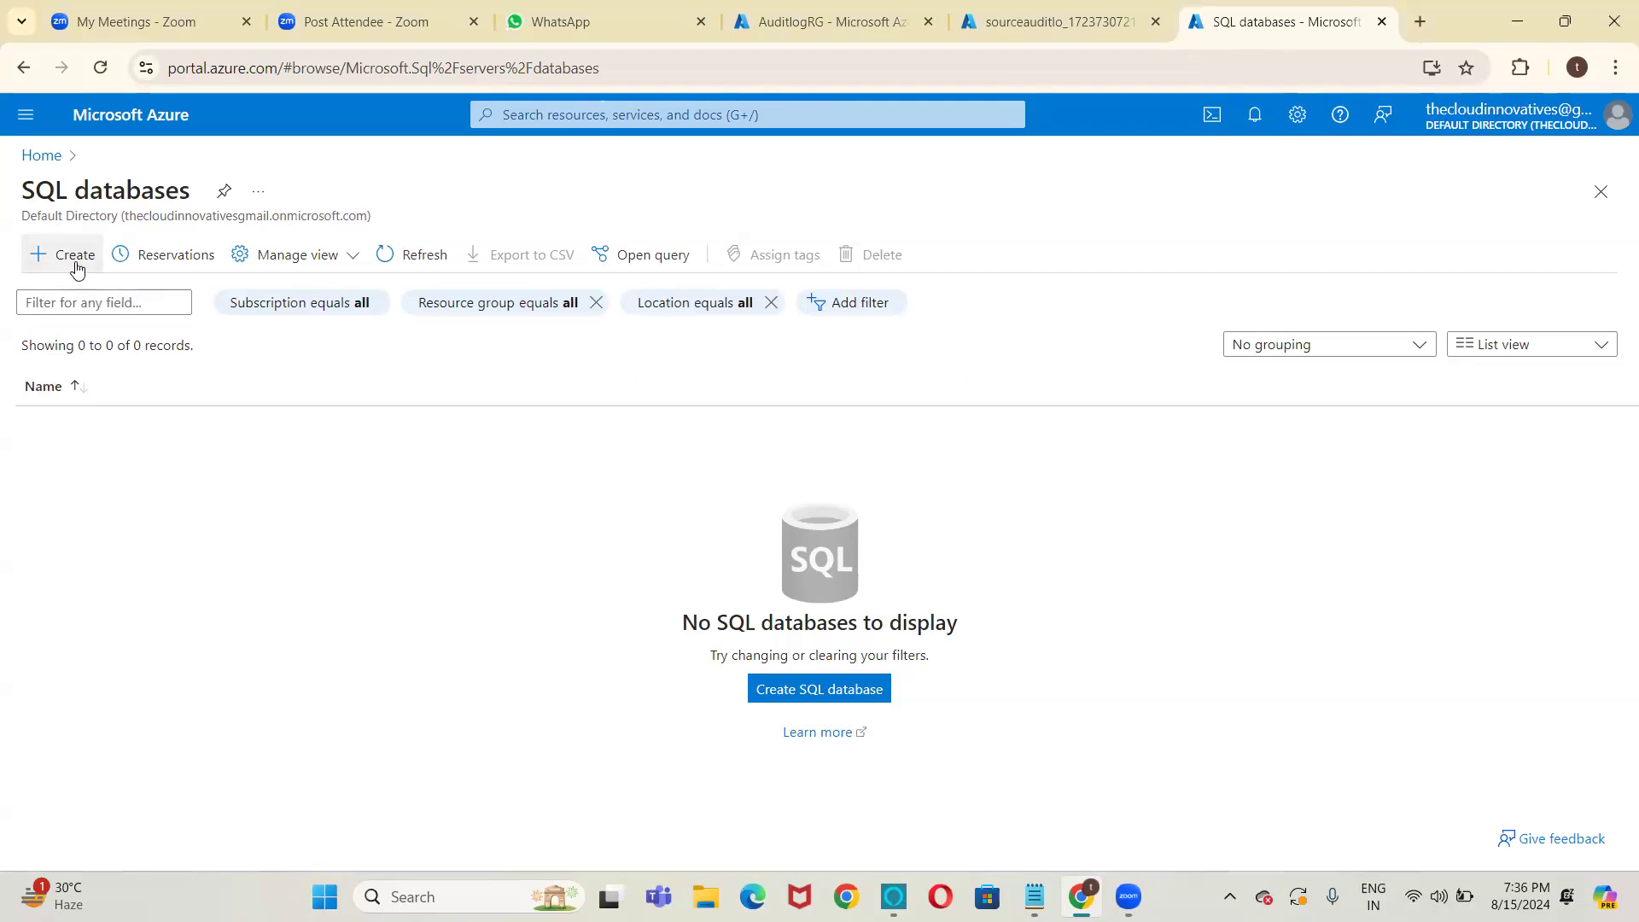
pyautogui.click(75, 268)
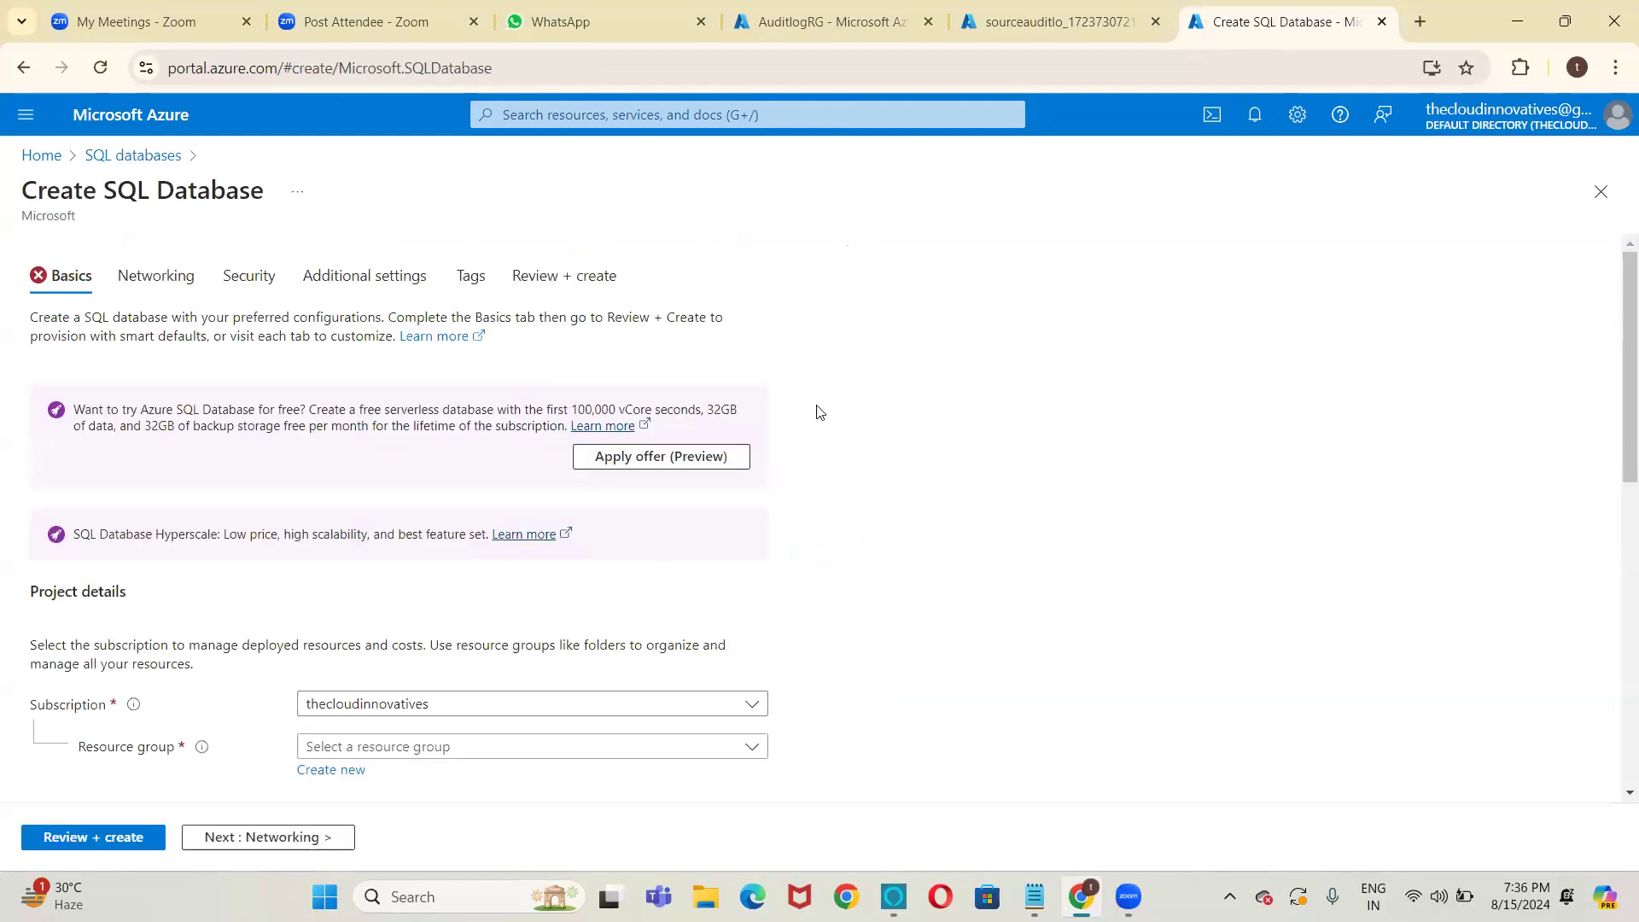
# Assign the SQL database to the AuditlogRG resource group and name it TargetDB.
pyautogui.scroll(-2, 825, 402)
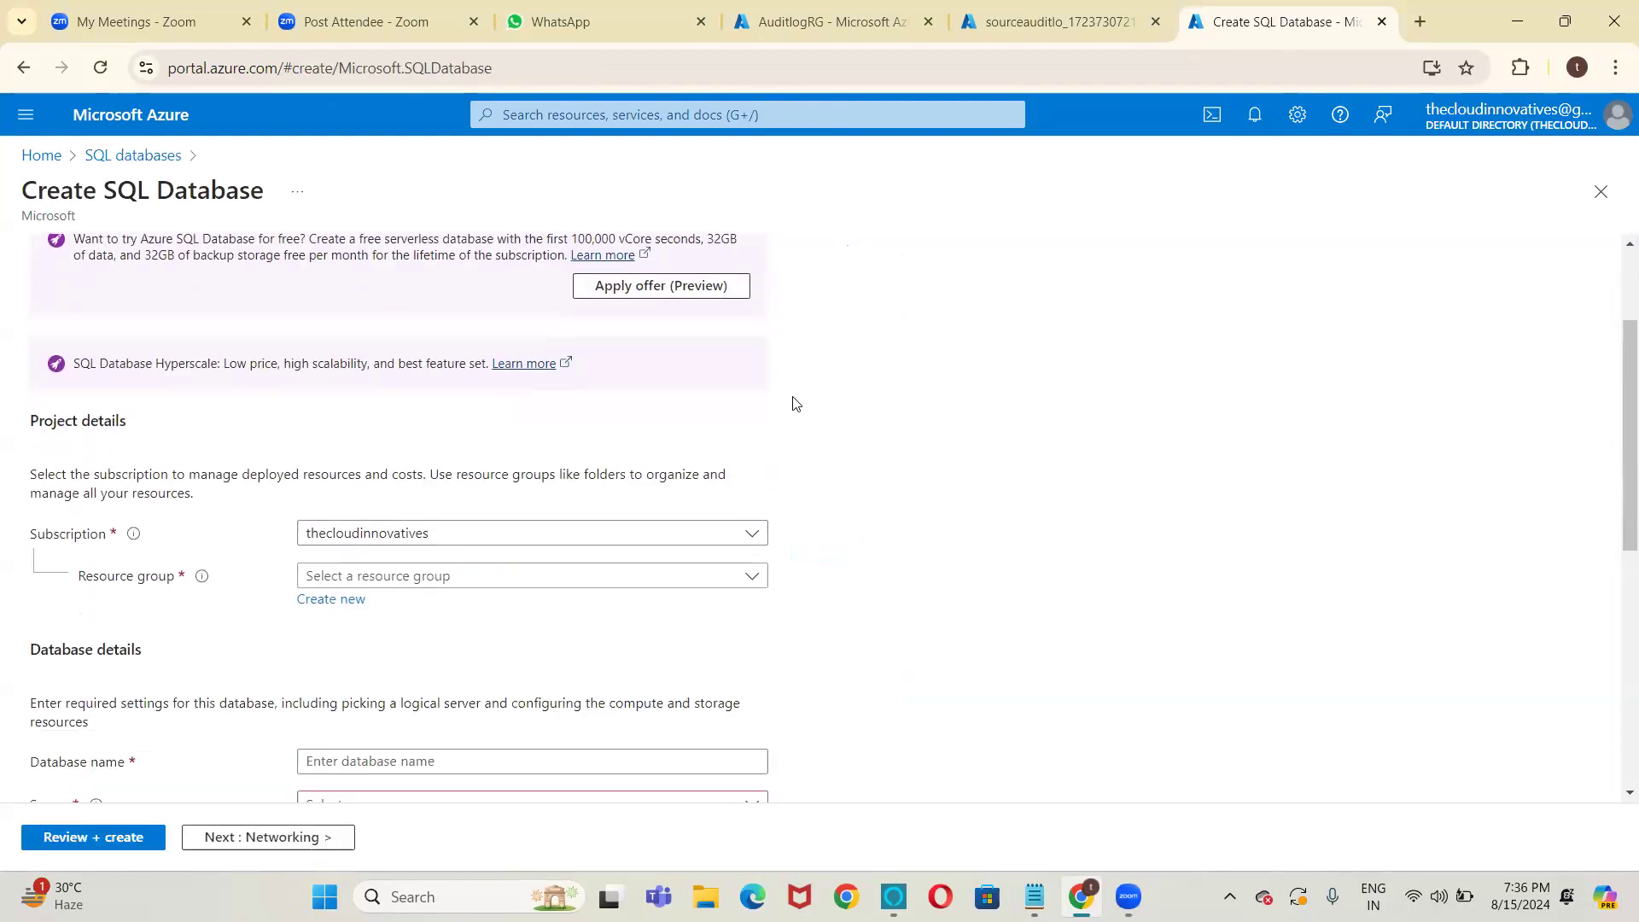
pyautogui.click(416, 581)
pyautogui.click(371, 647)
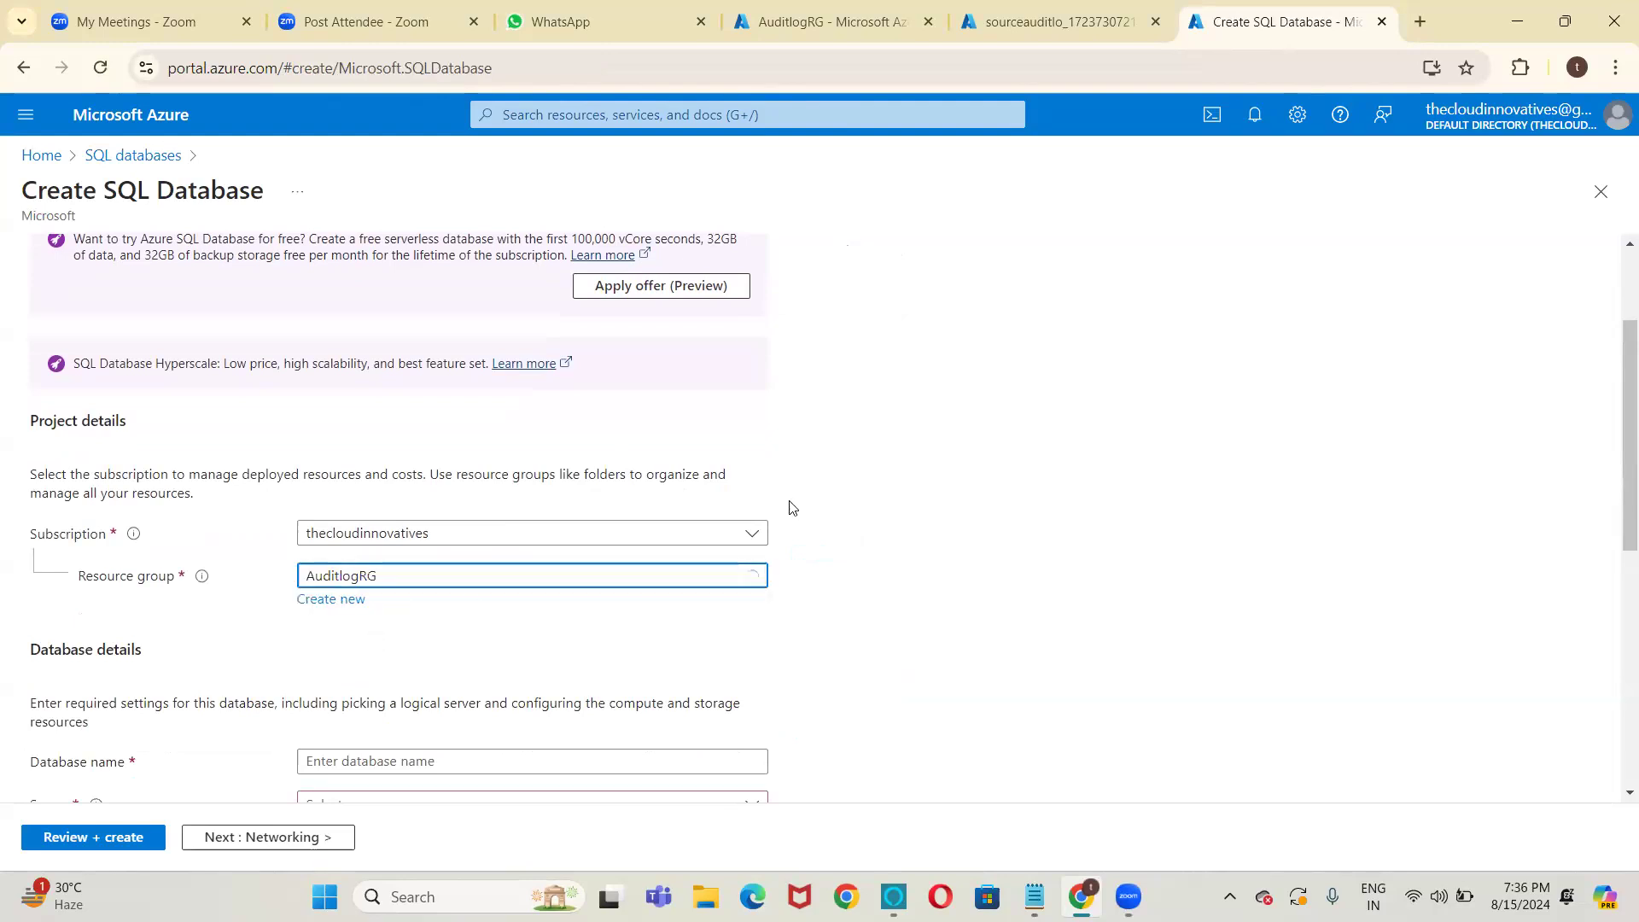
pyautogui.scroll(-1, 860, 460)
pyautogui.scroll(-3, 860, 460)
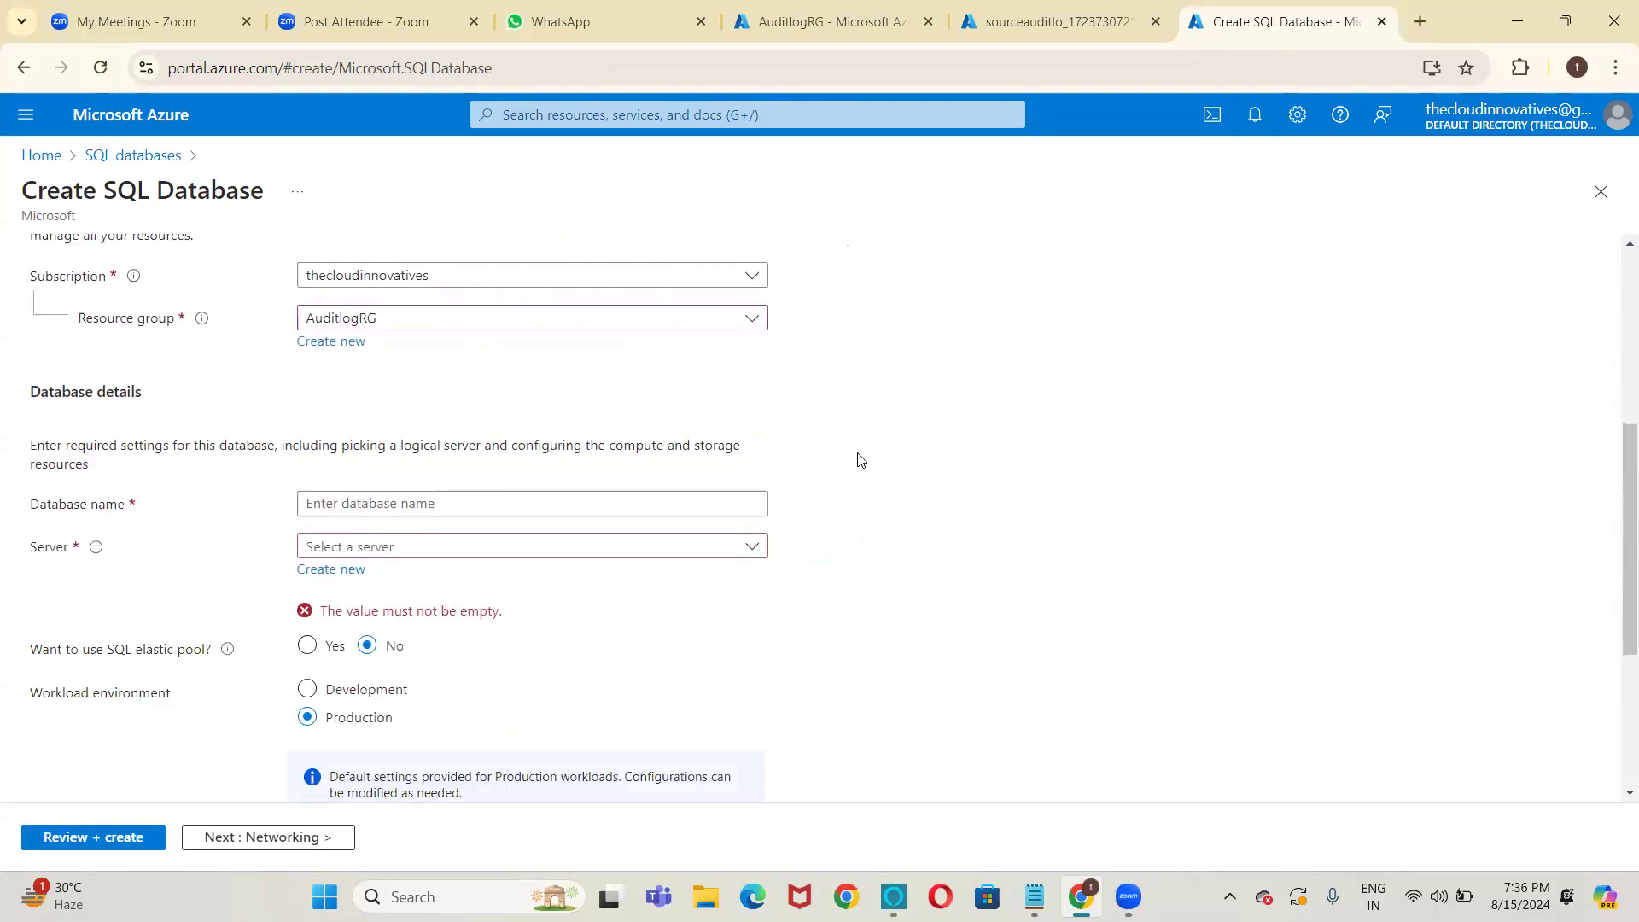
pyautogui.click(346, 470)
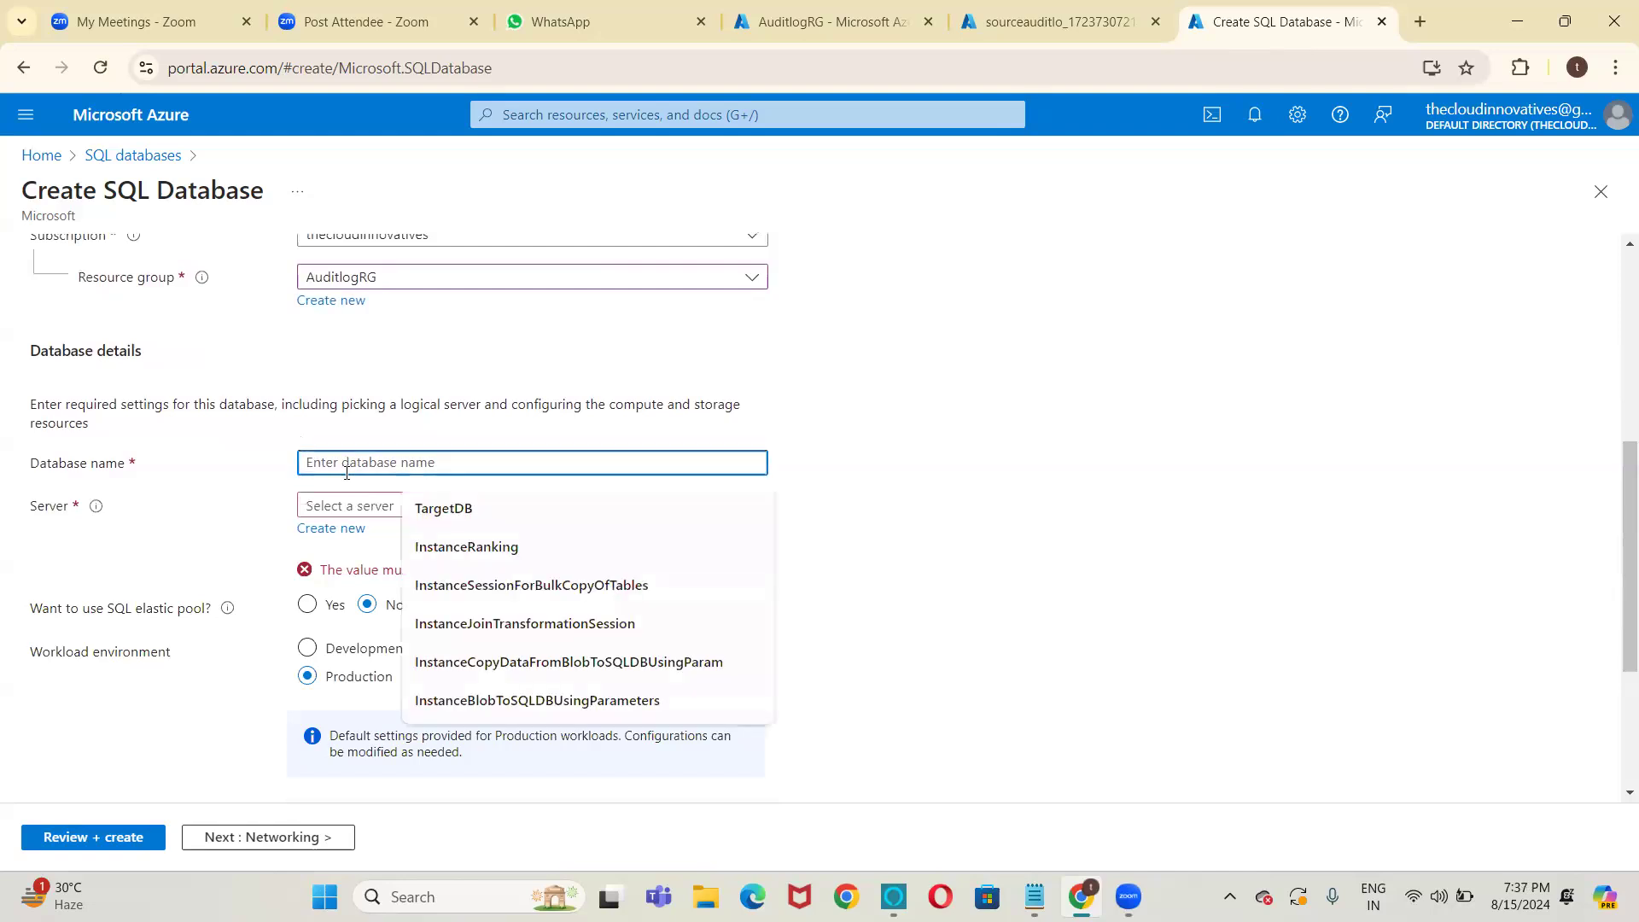
pyautogui.write('TargetDB')
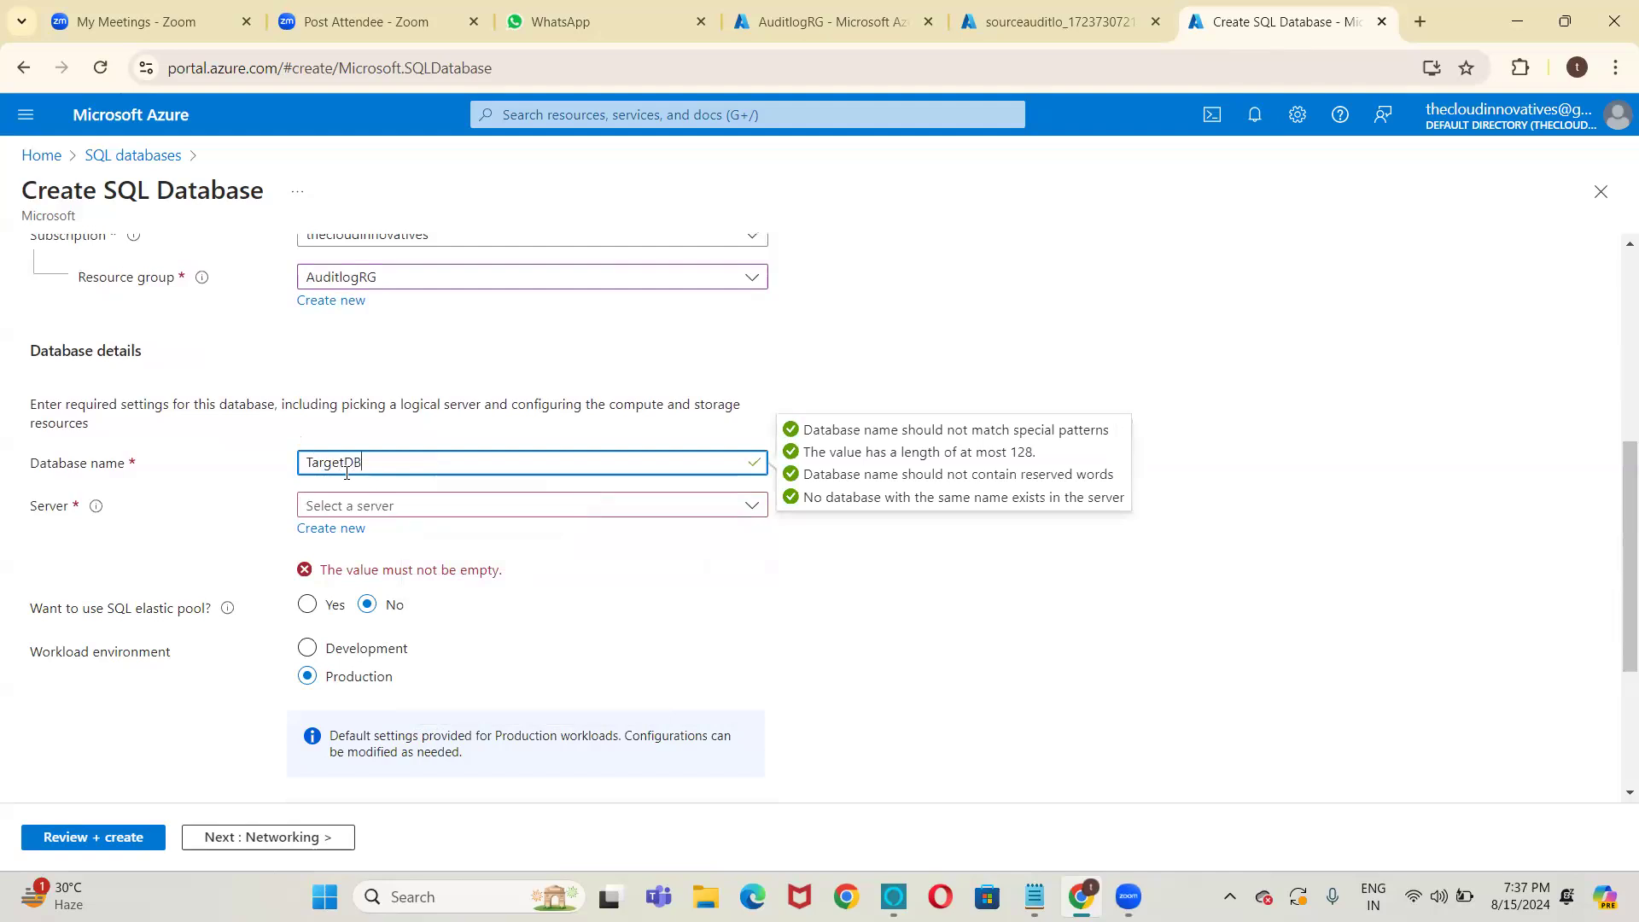
# Start a new database server named thecloudinnovativesserver with its location set to West US 2.
pyautogui.click(339, 529)
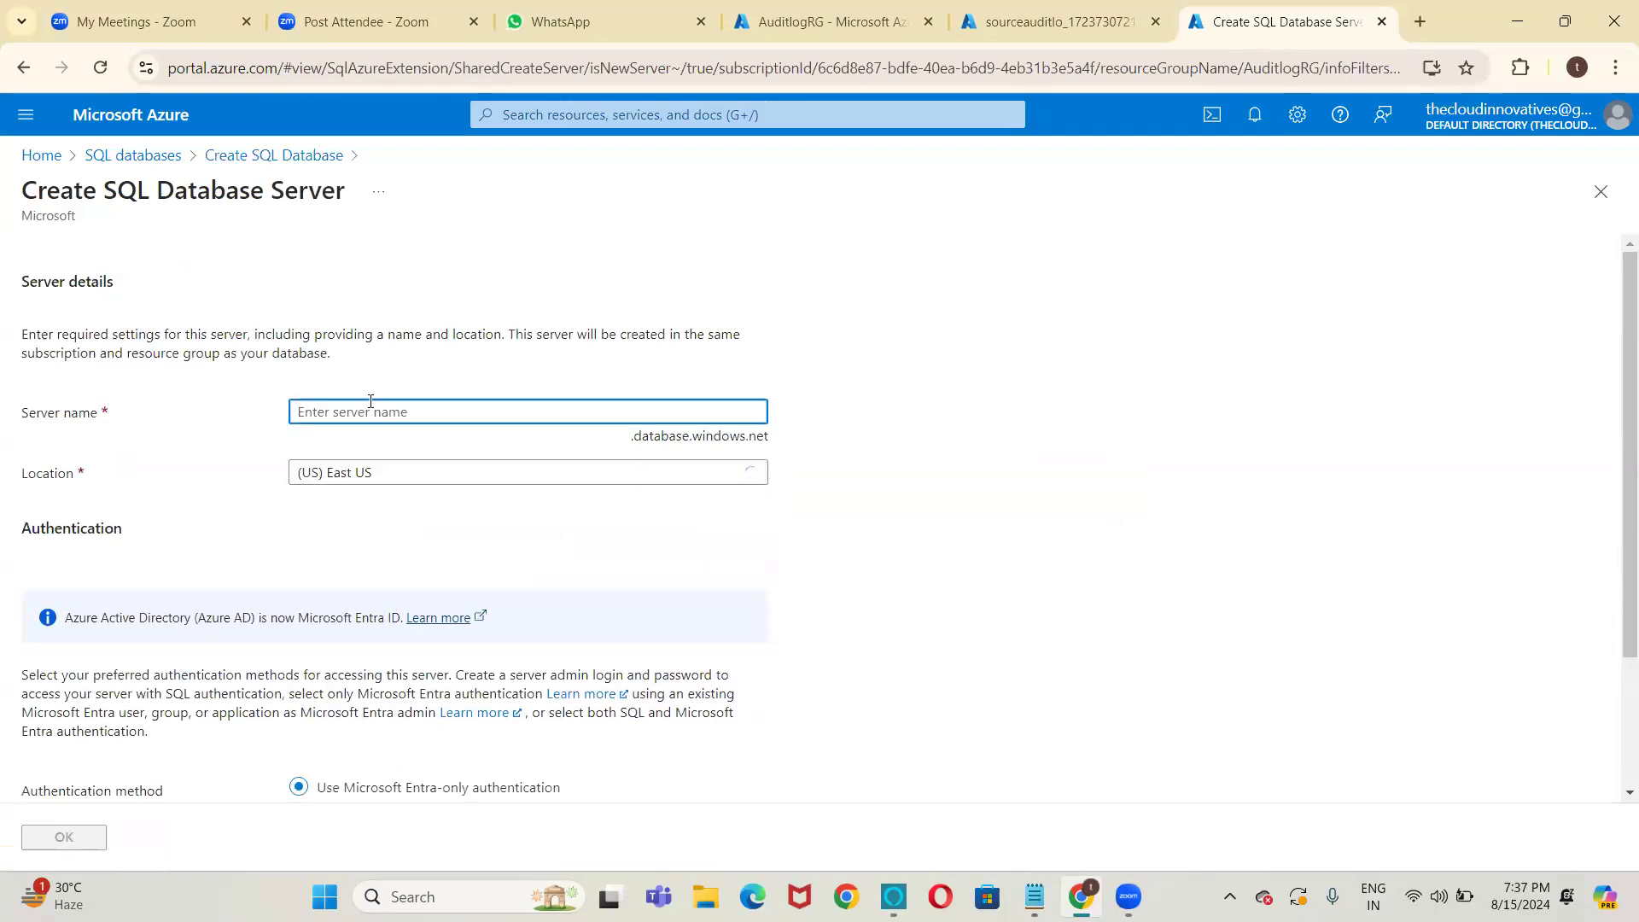
pyautogui.write('thecloudinnovativesserver')
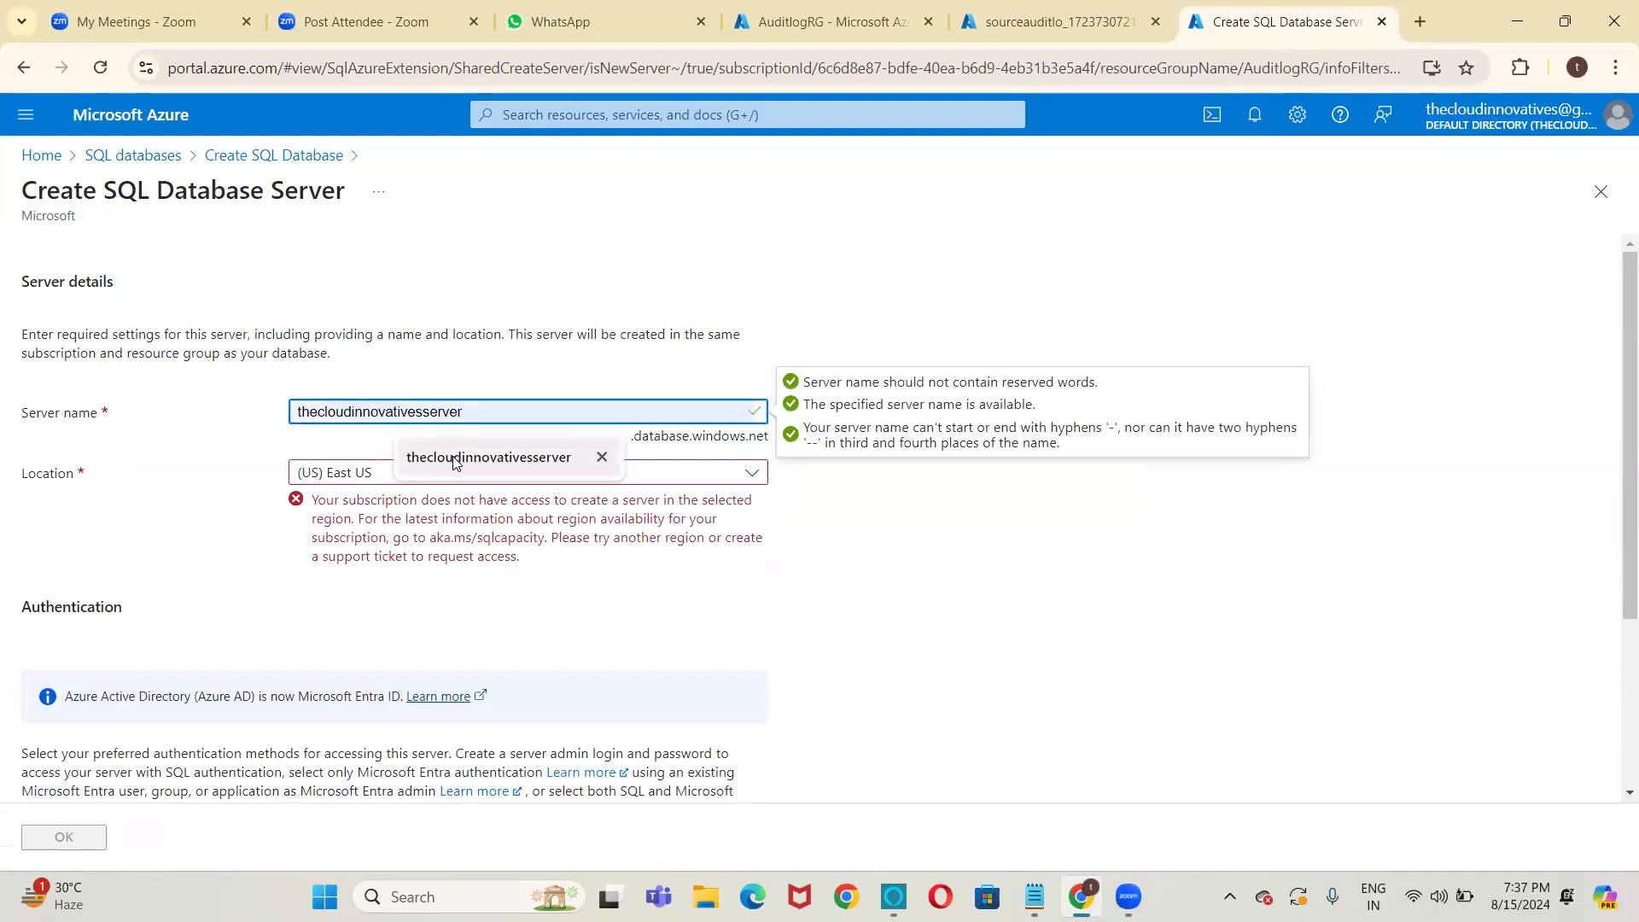
pyautogui.click(455, 462)
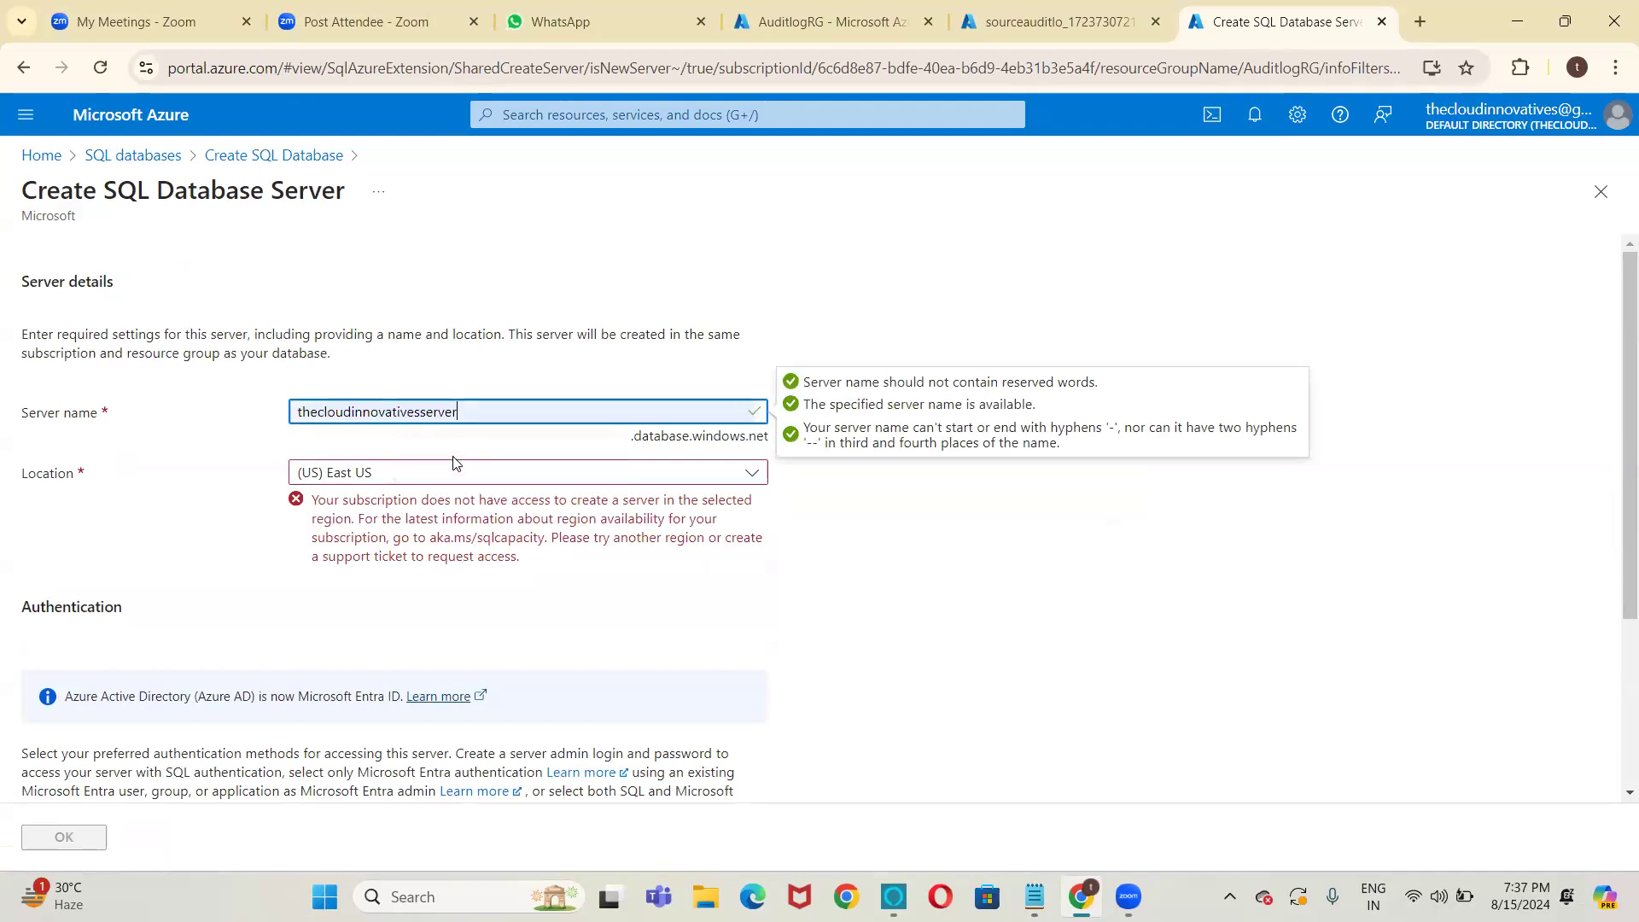
pyautogui.click(452, 479)
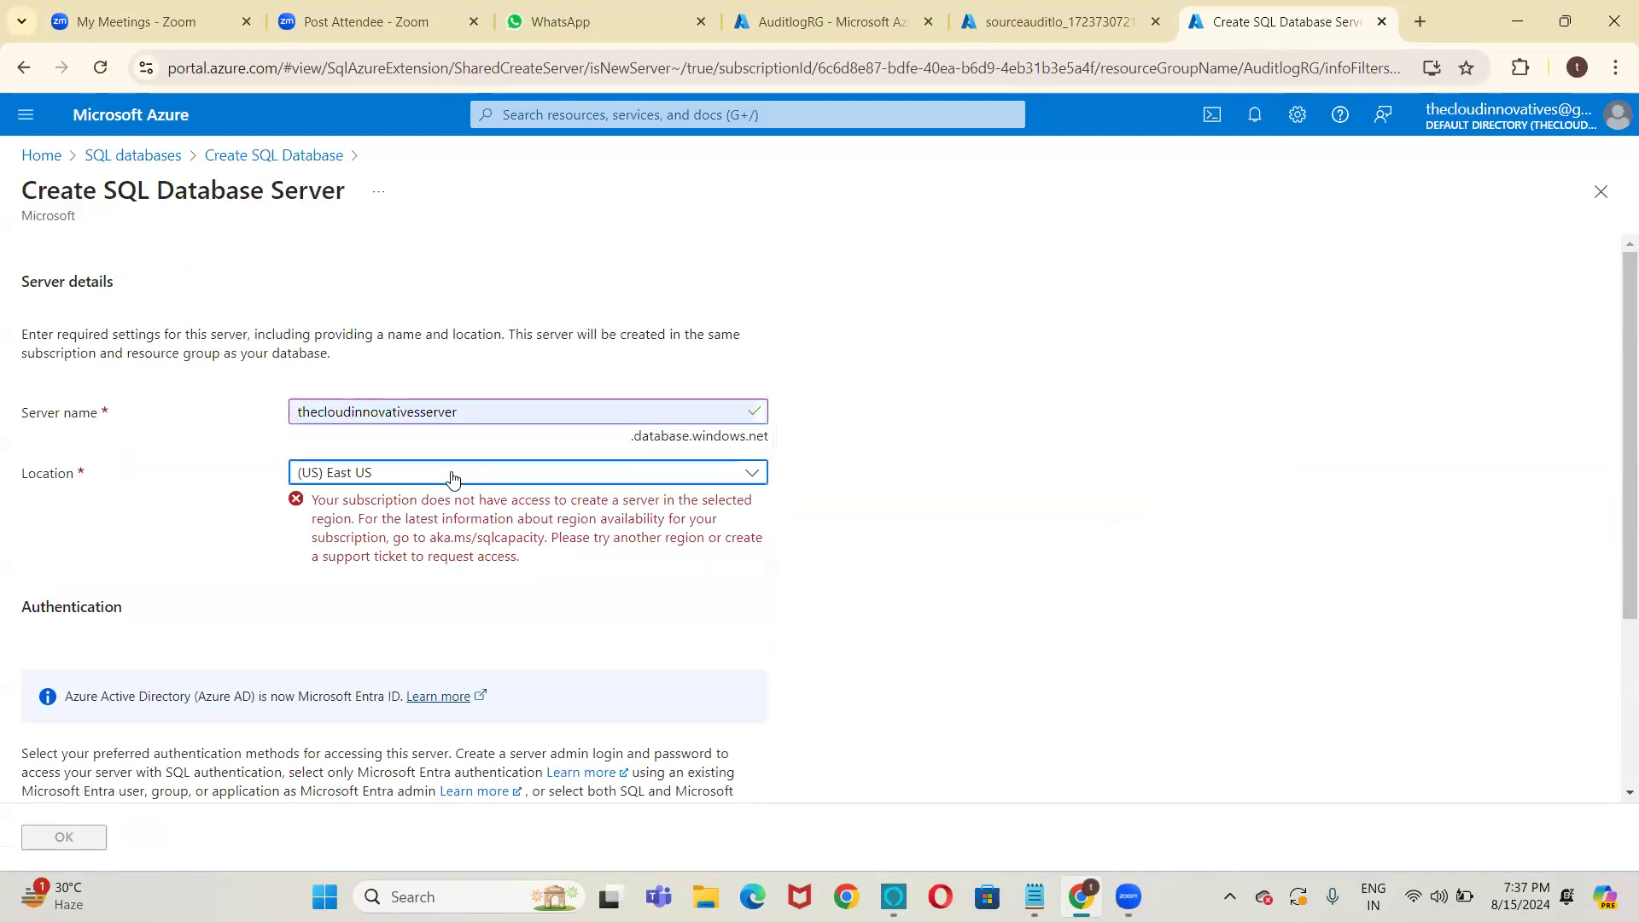
pyautogui.click(453, 478)
pyautogui.click(357, 650)
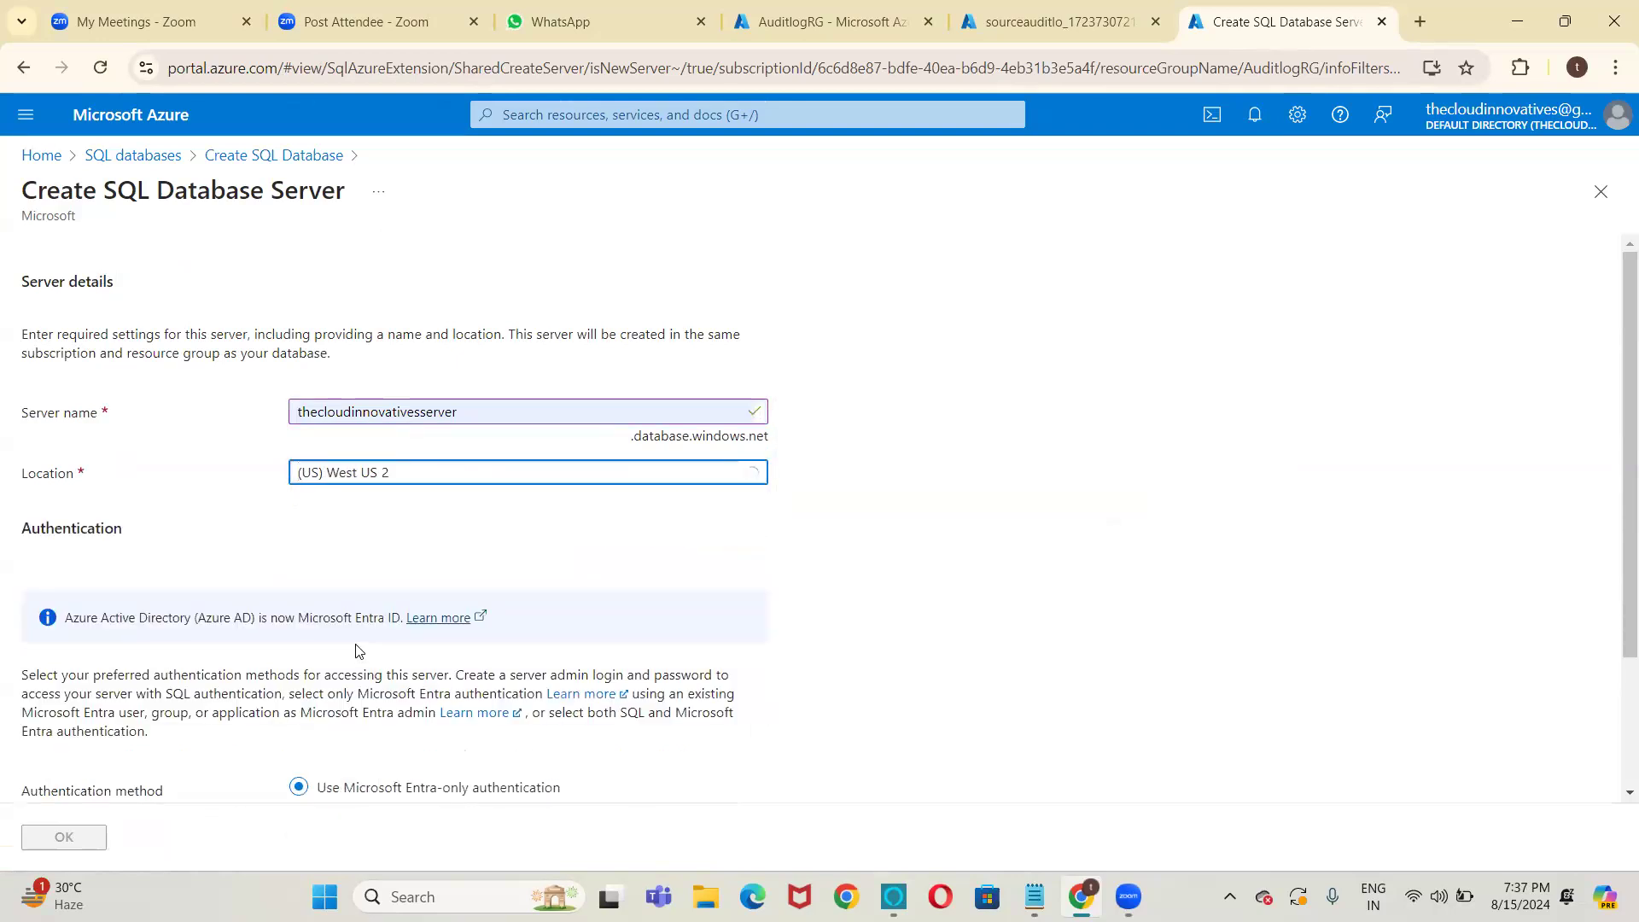
# Set the server's authentication method to SQL authentication and enter the server admin login.
pyautogui.scroll(-2, 625, 508)
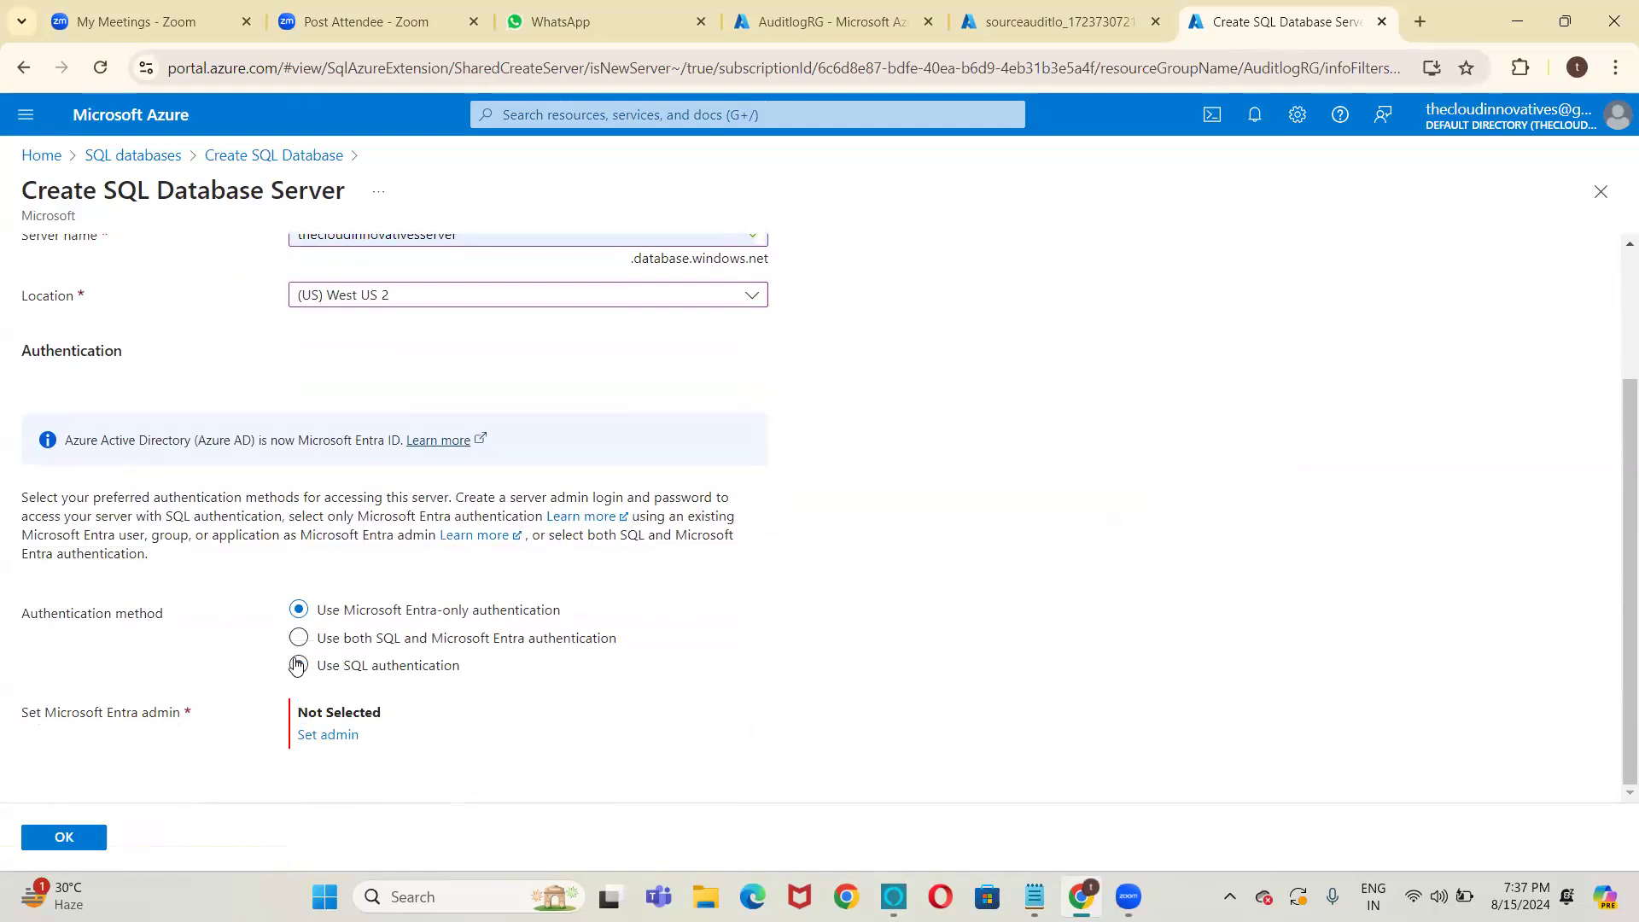
pyautogui.click(297, 665)
pyautogui.scroll(-1, 943, 461)
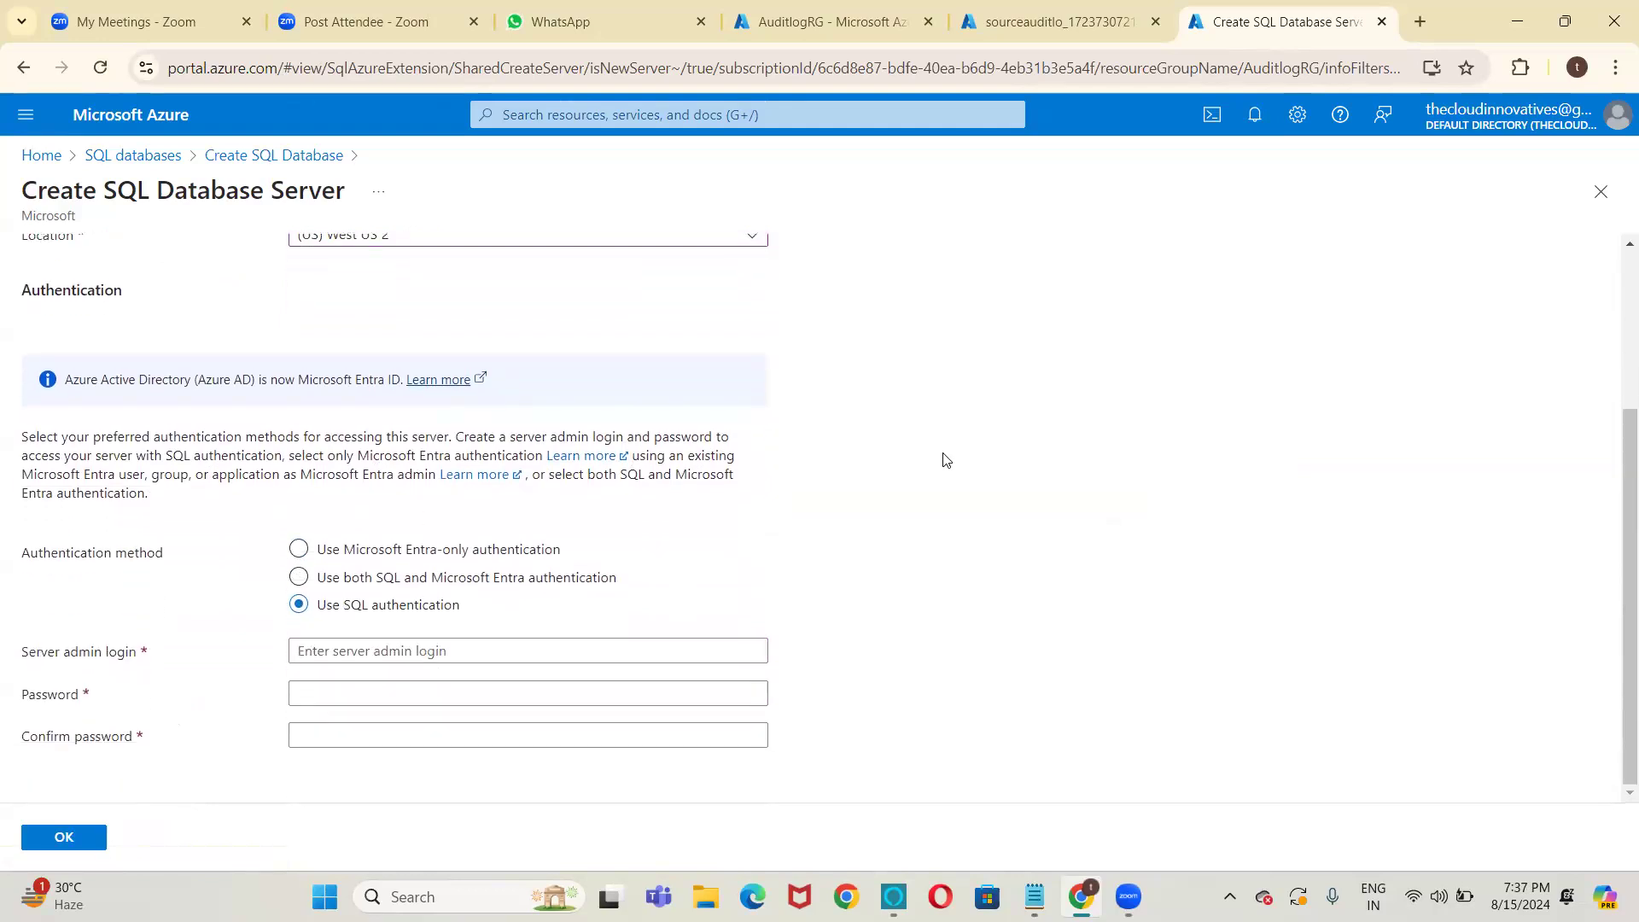
pyautogui.click(397, 648)
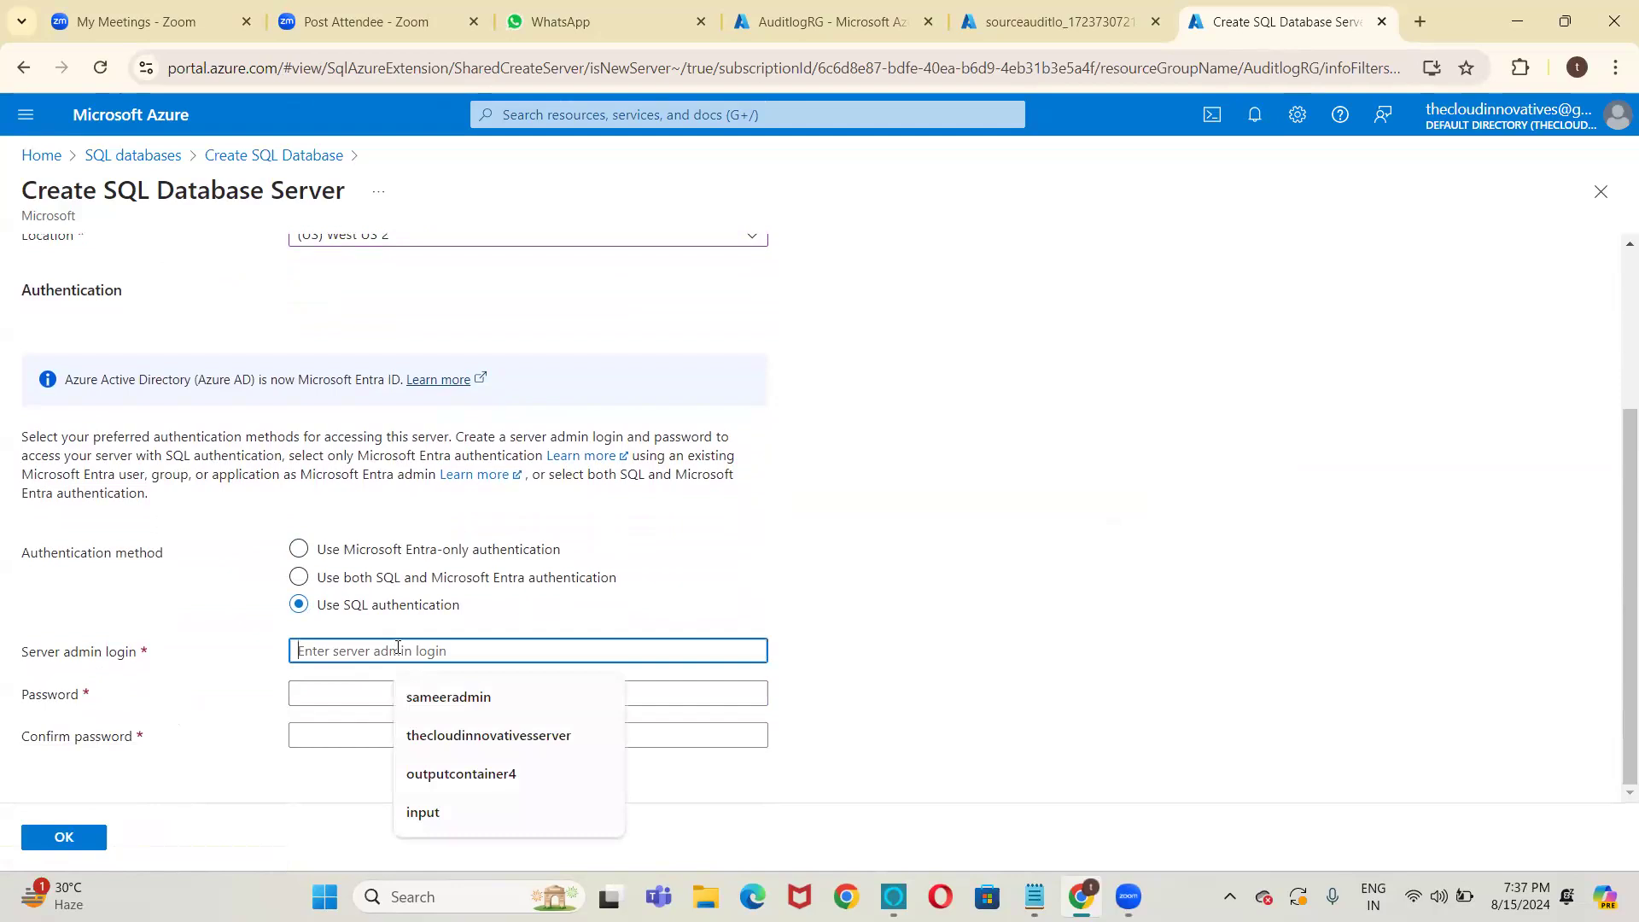
pyautogui.write('sameeradmin')
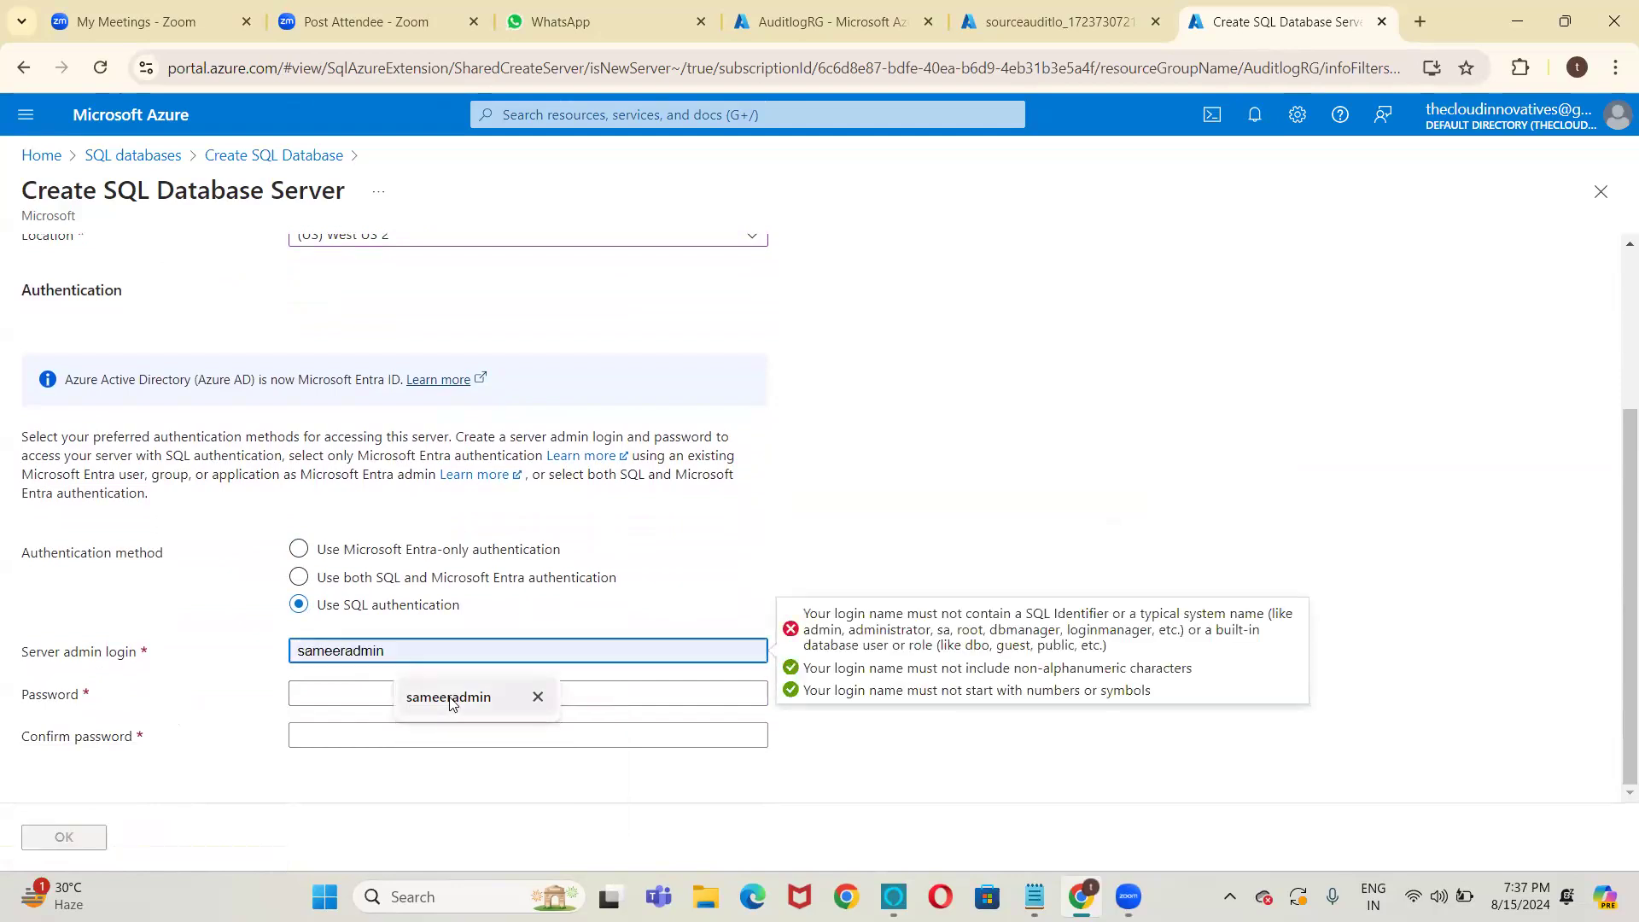
pyautogui.click(450, 697)
# Enter and confirm the server admin password, and accept the new server for the database.
pyautogui.click(403, 693)
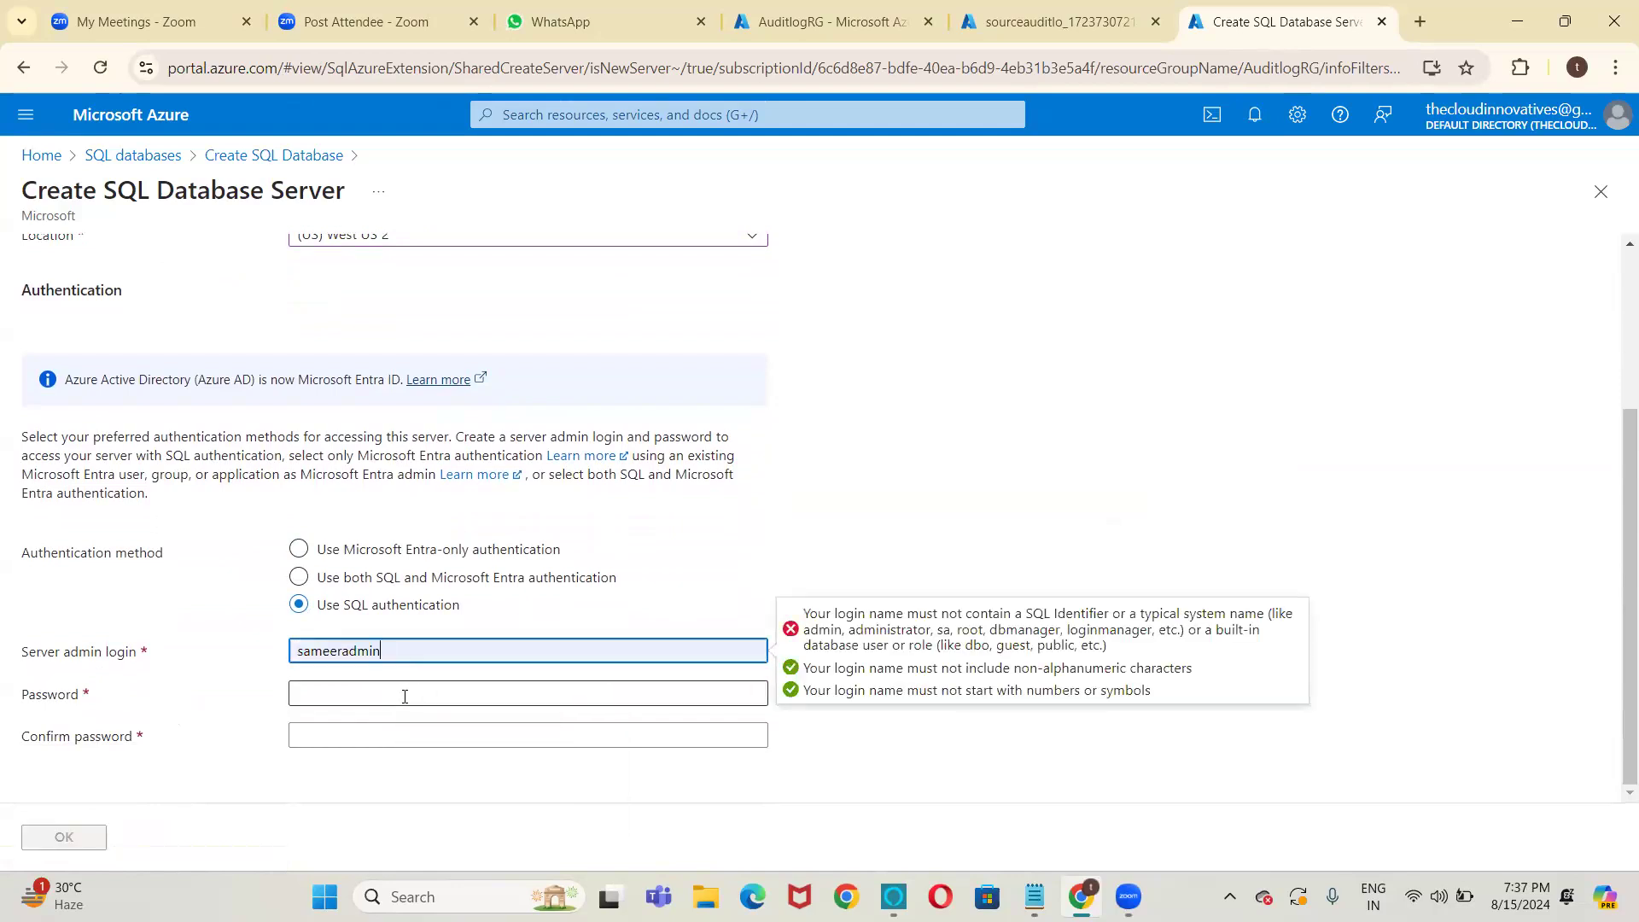
pyautogui.write('•••••••')
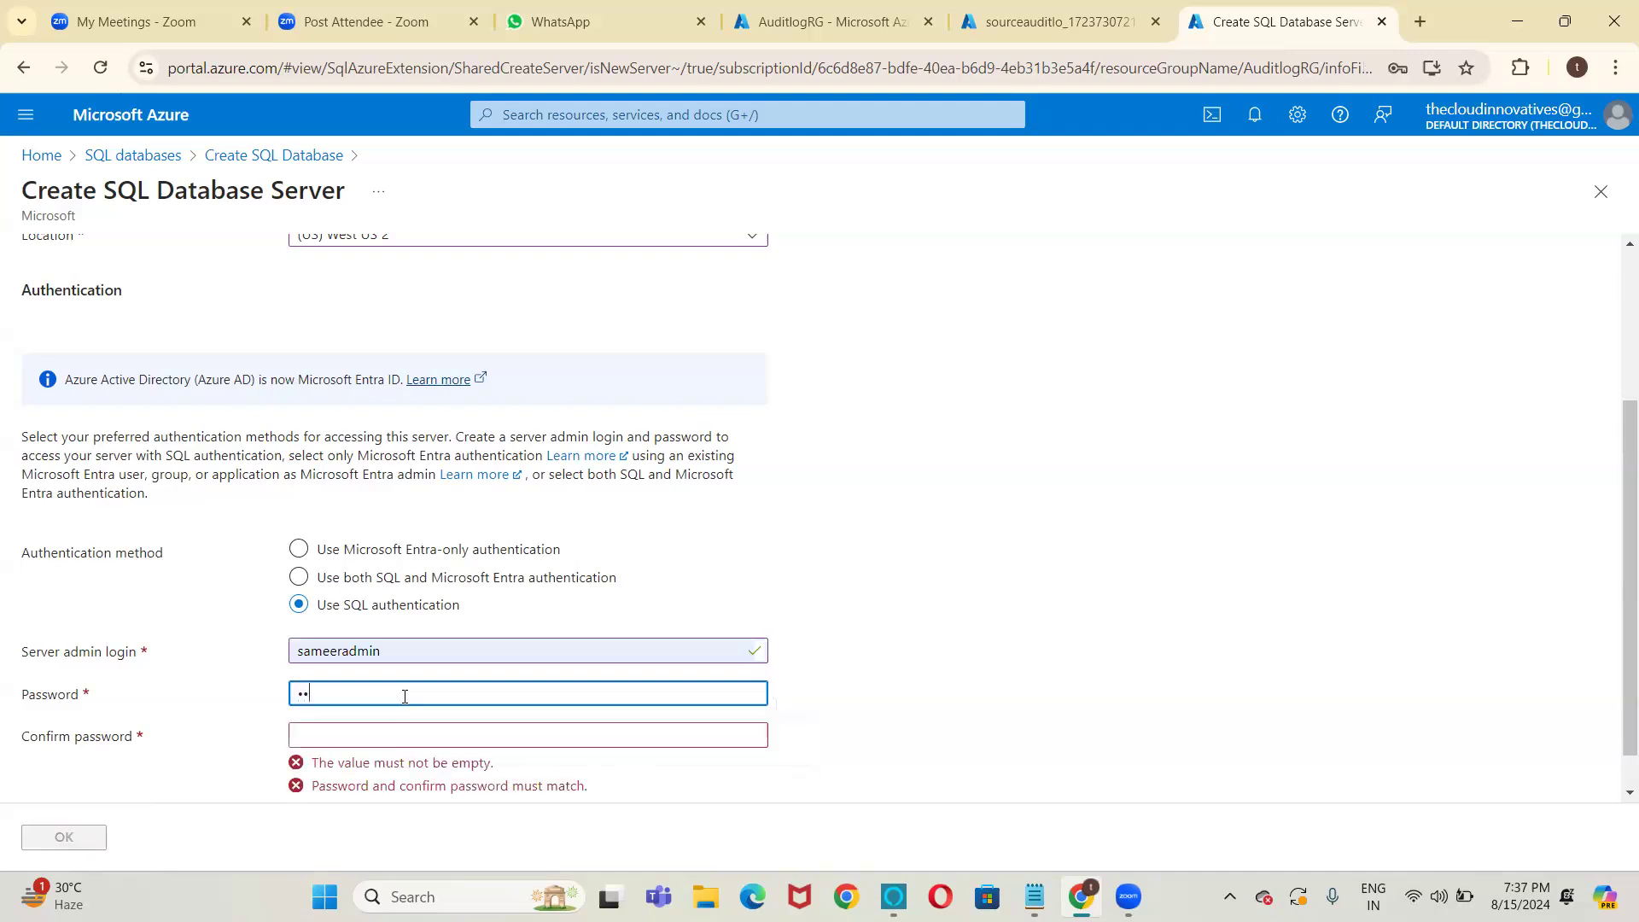
pyautogui.write('•••')
pyautogui.press('Tab')
pyautogui.write('•••••••')
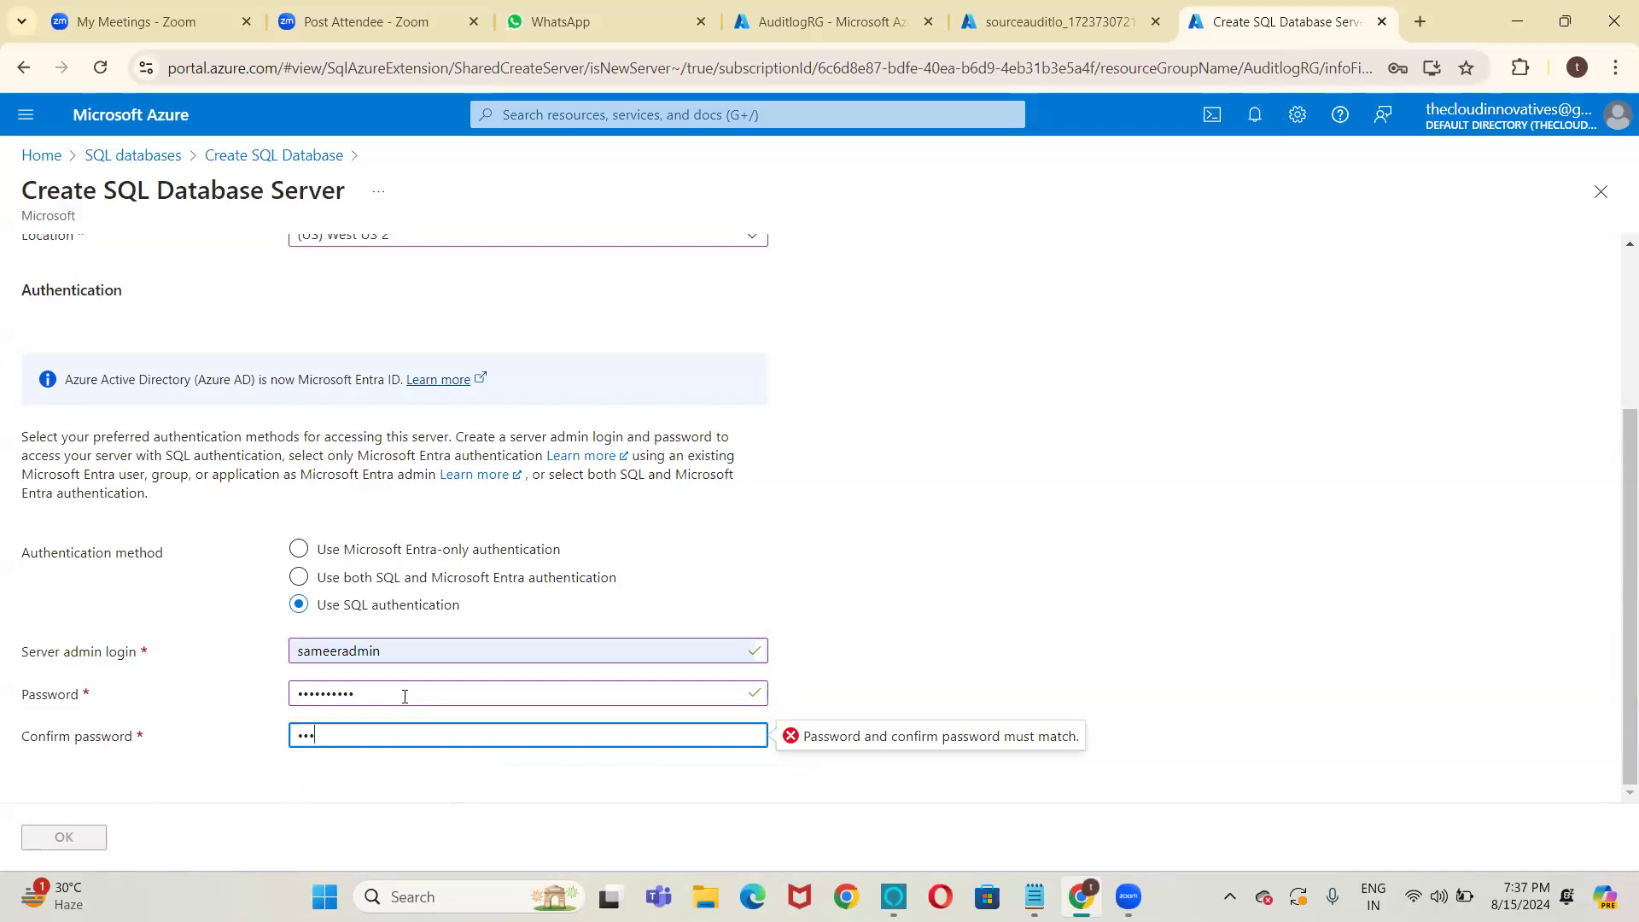
pyautogui.write('•••')
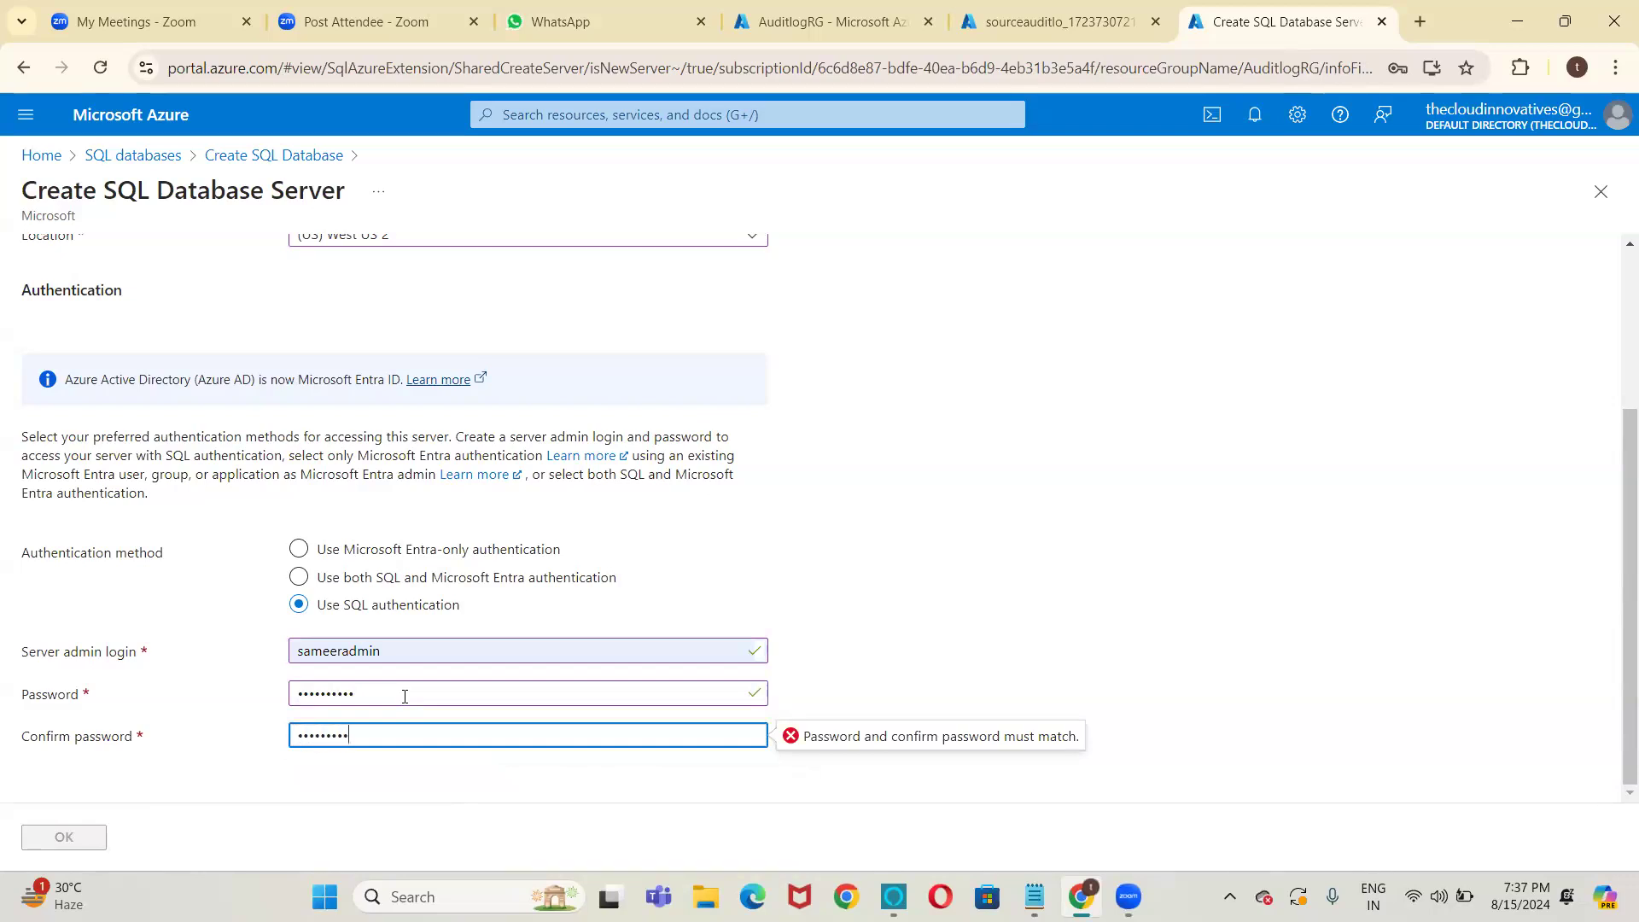
pyautogui.click(36, 846)
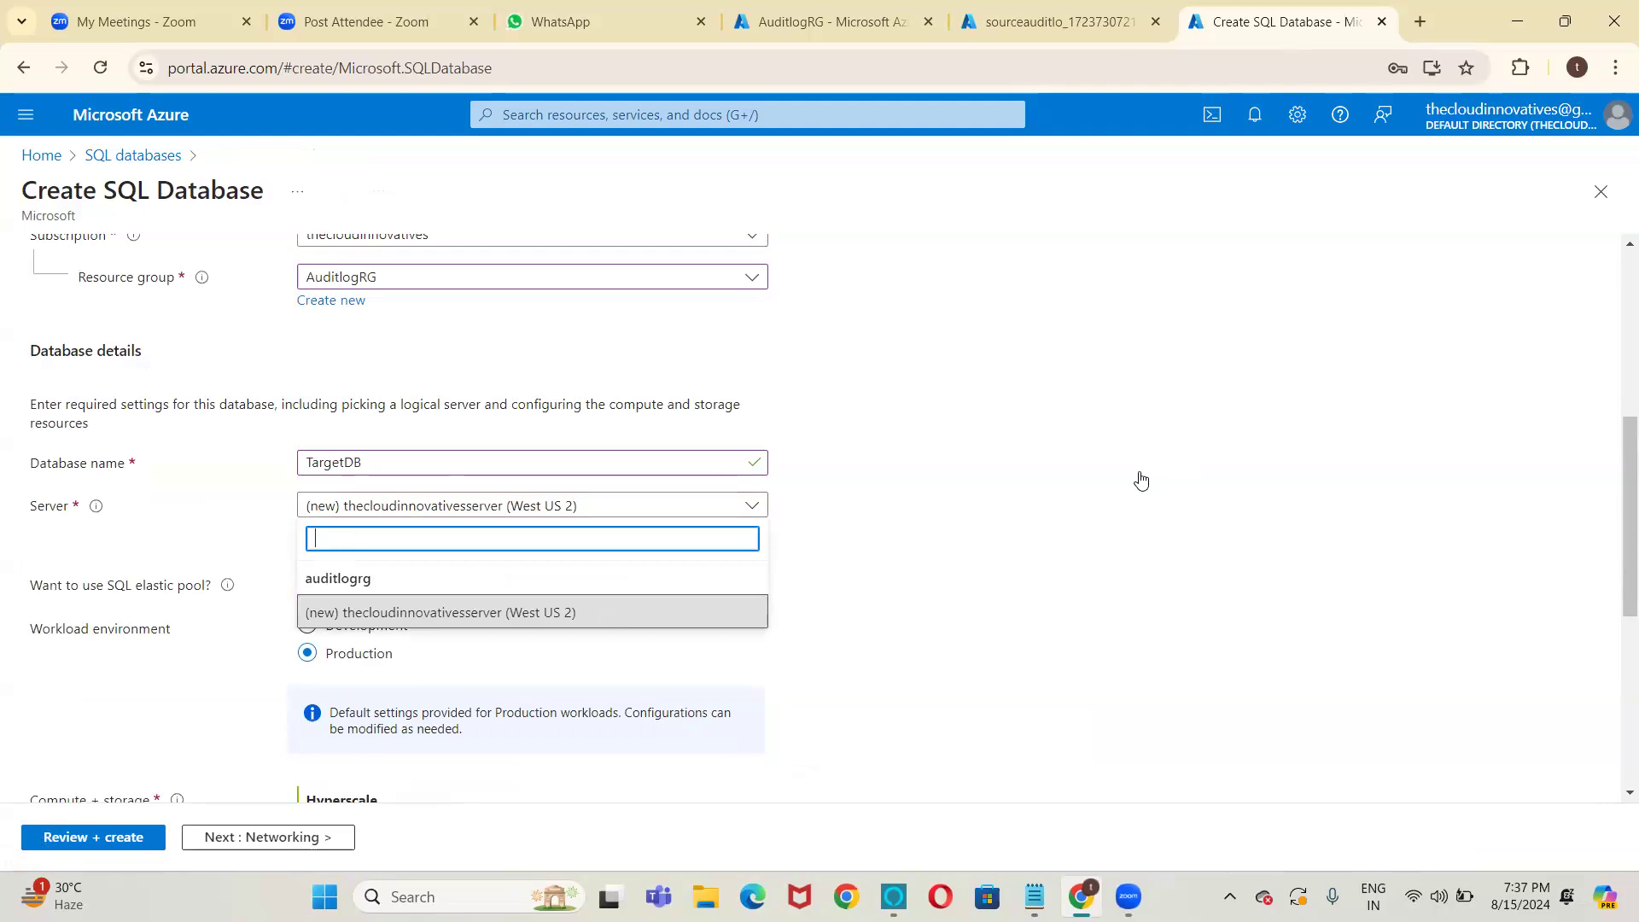
# Configure the database's compute and storage with the Basic service tier for less demanding workloads, and apply it.
pyautogui.scroll(-6, 1140, 481)
pyautogui.scroll(1, 1141, 480)
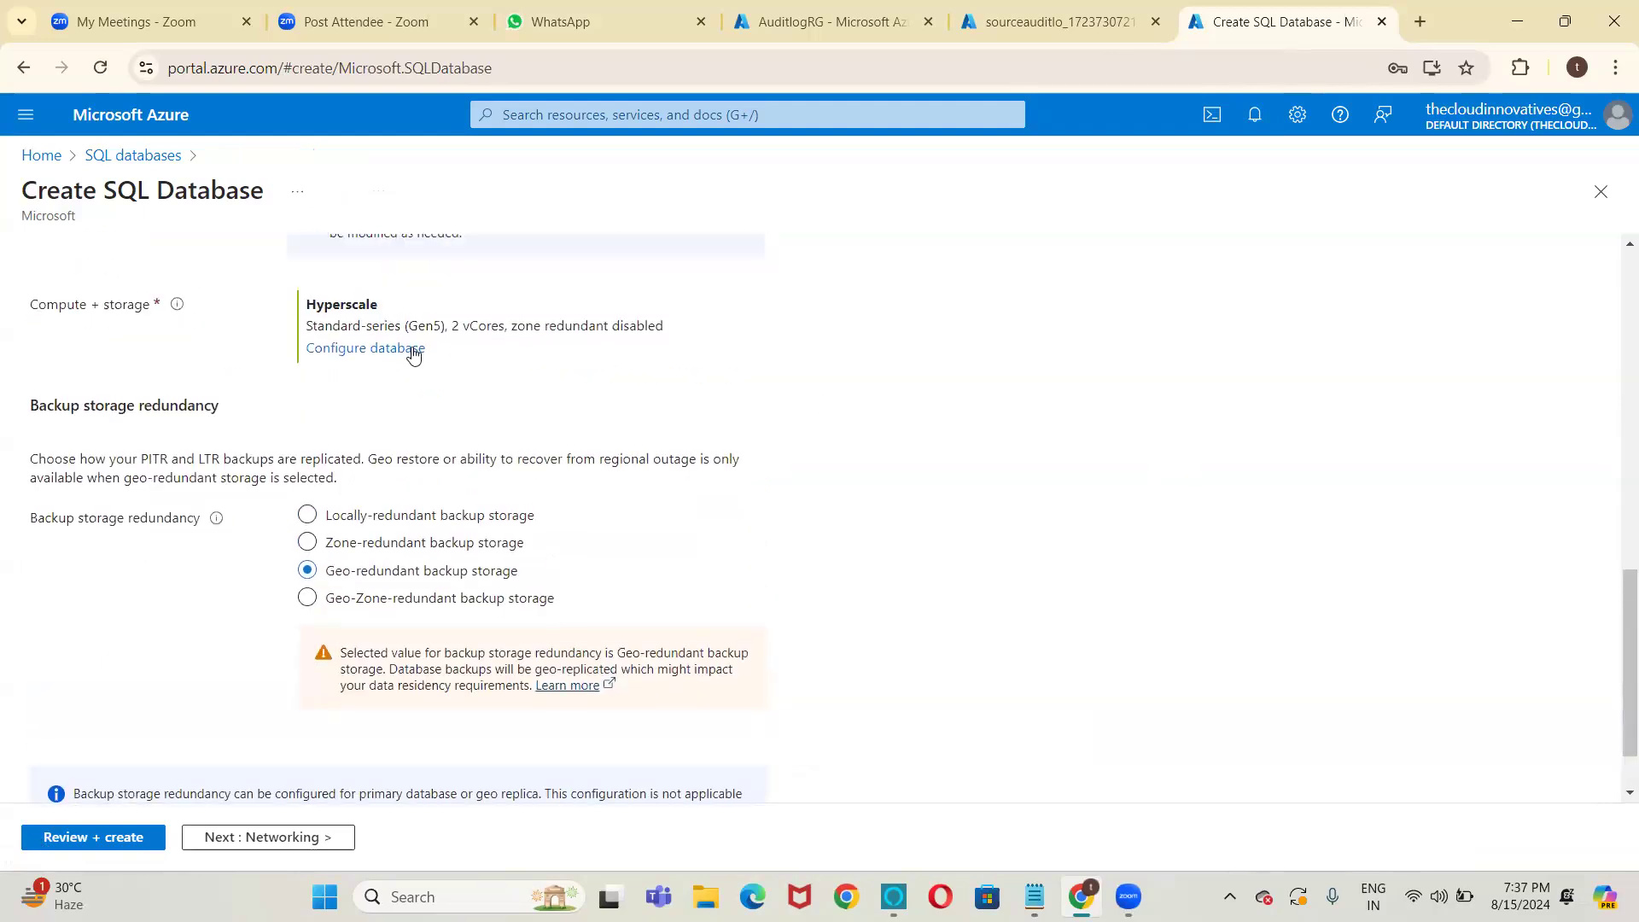
pyautogui.click(413, 351)
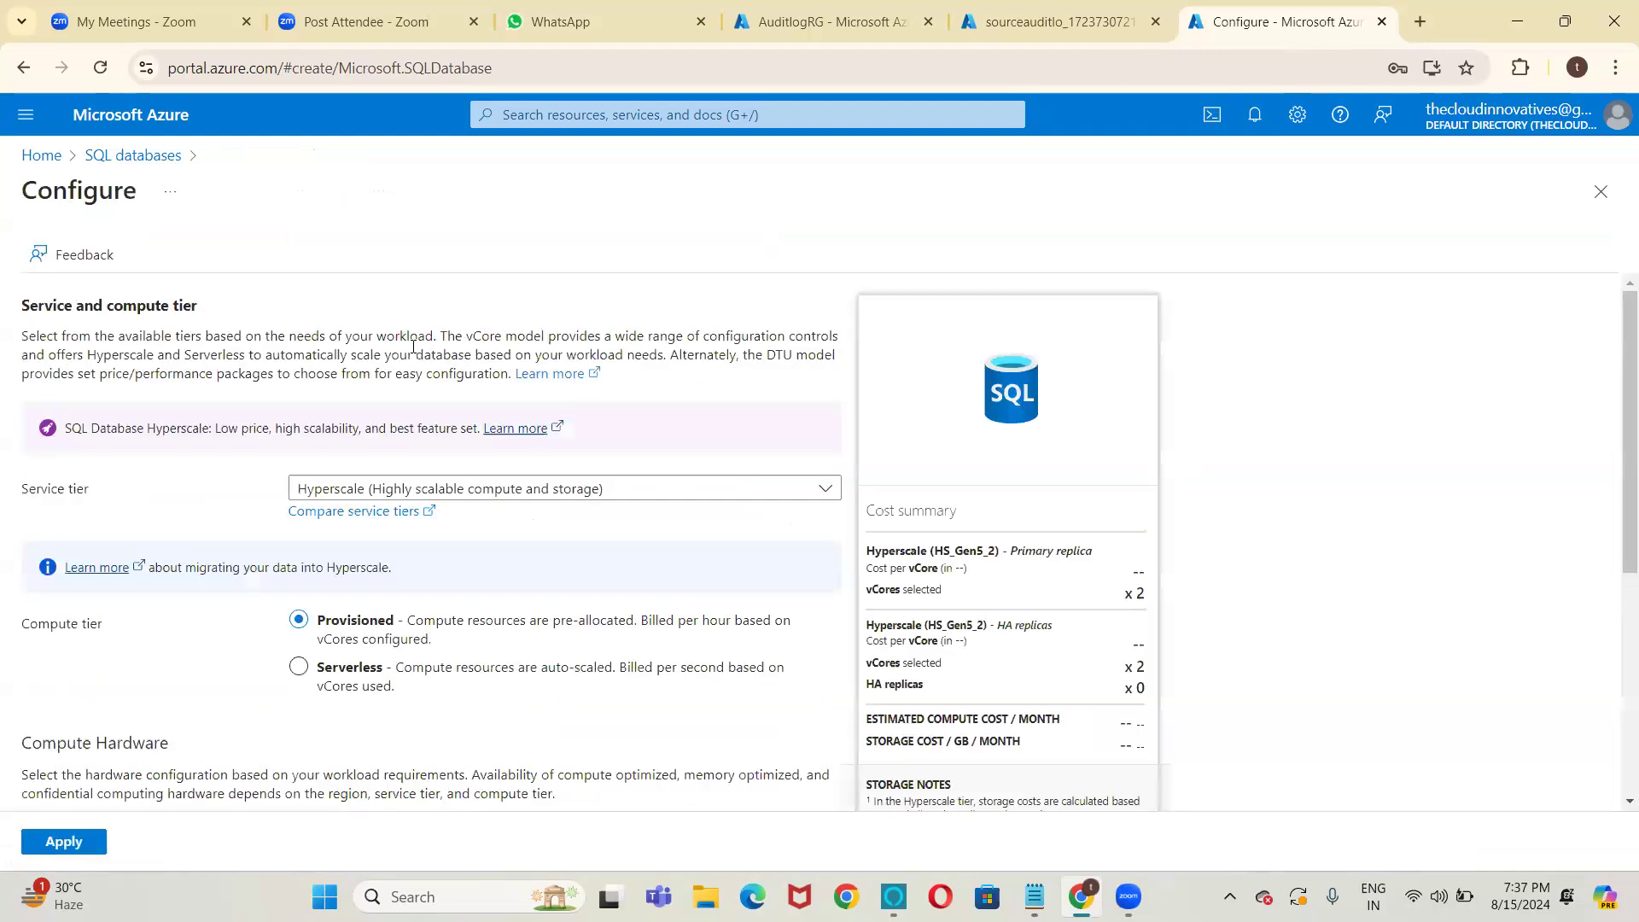
pyautogui.click(513, 493)
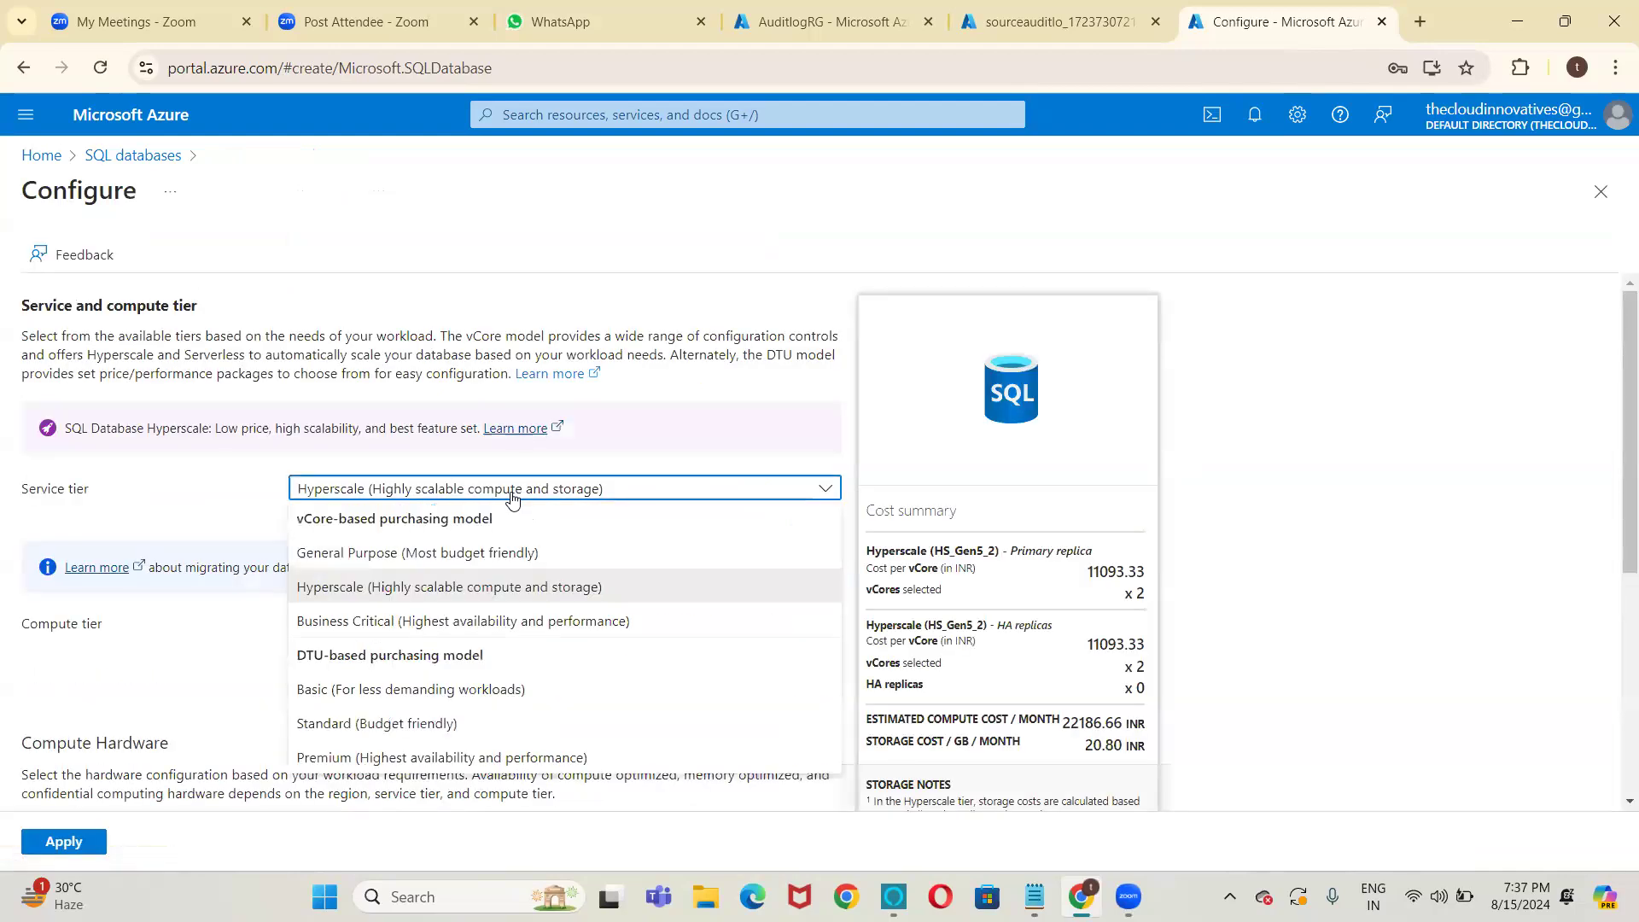
pyautogui.click(369, 690)
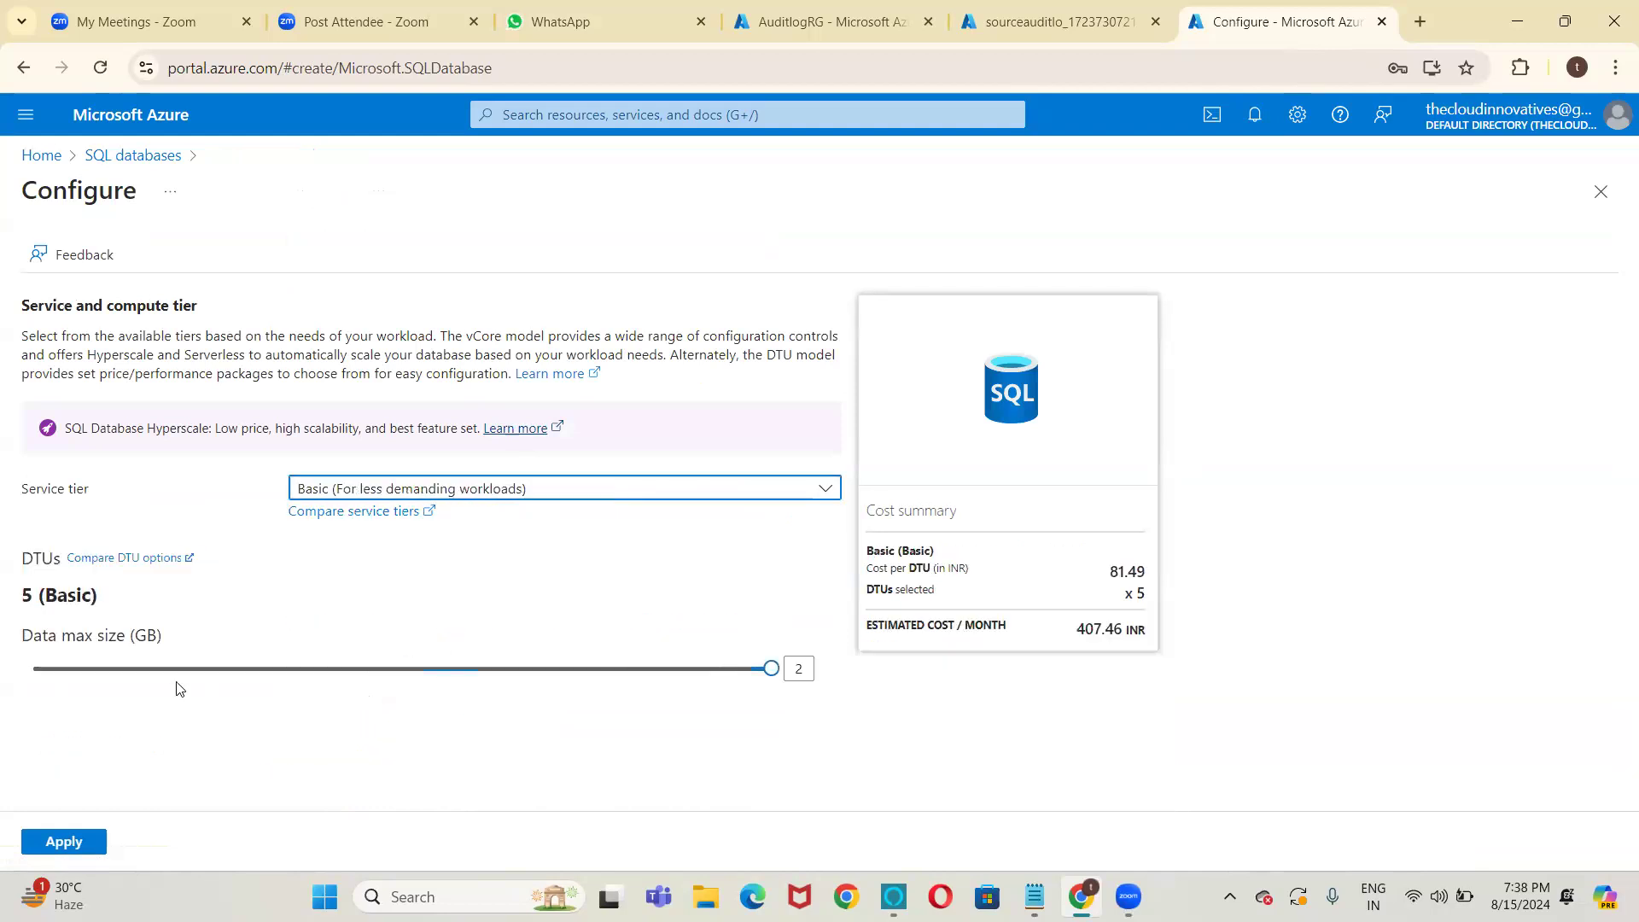
pyautogui.click(93, 843)
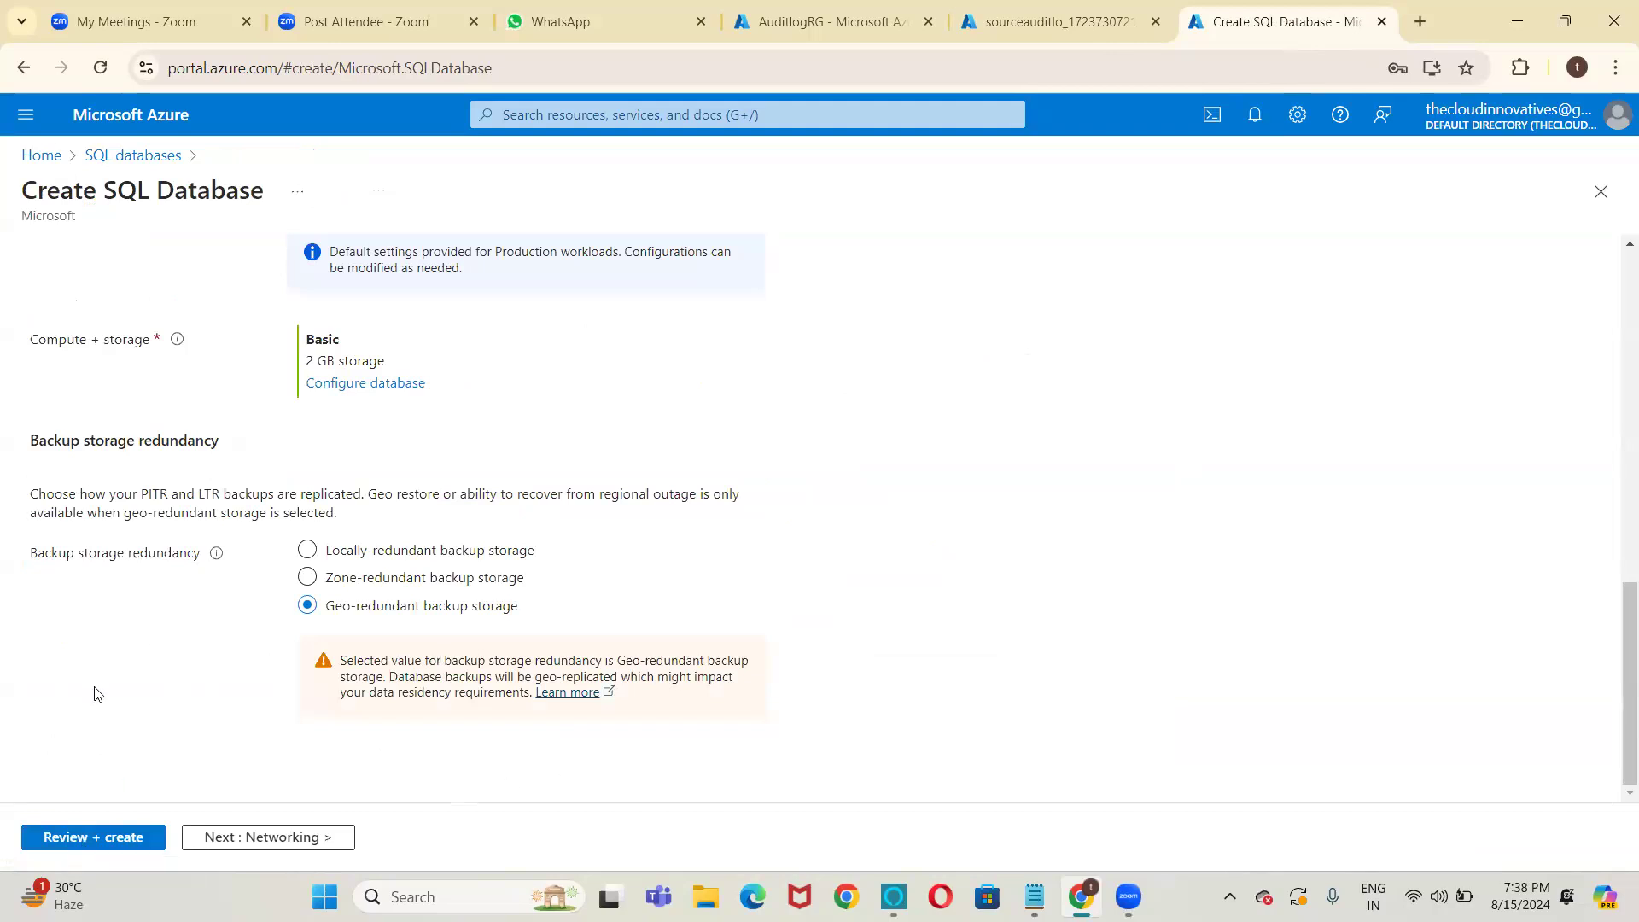
# Set a public endpoint that allows Azure services and the current client IP address, and create the SQL database.
pyautogui.click(268, 836)
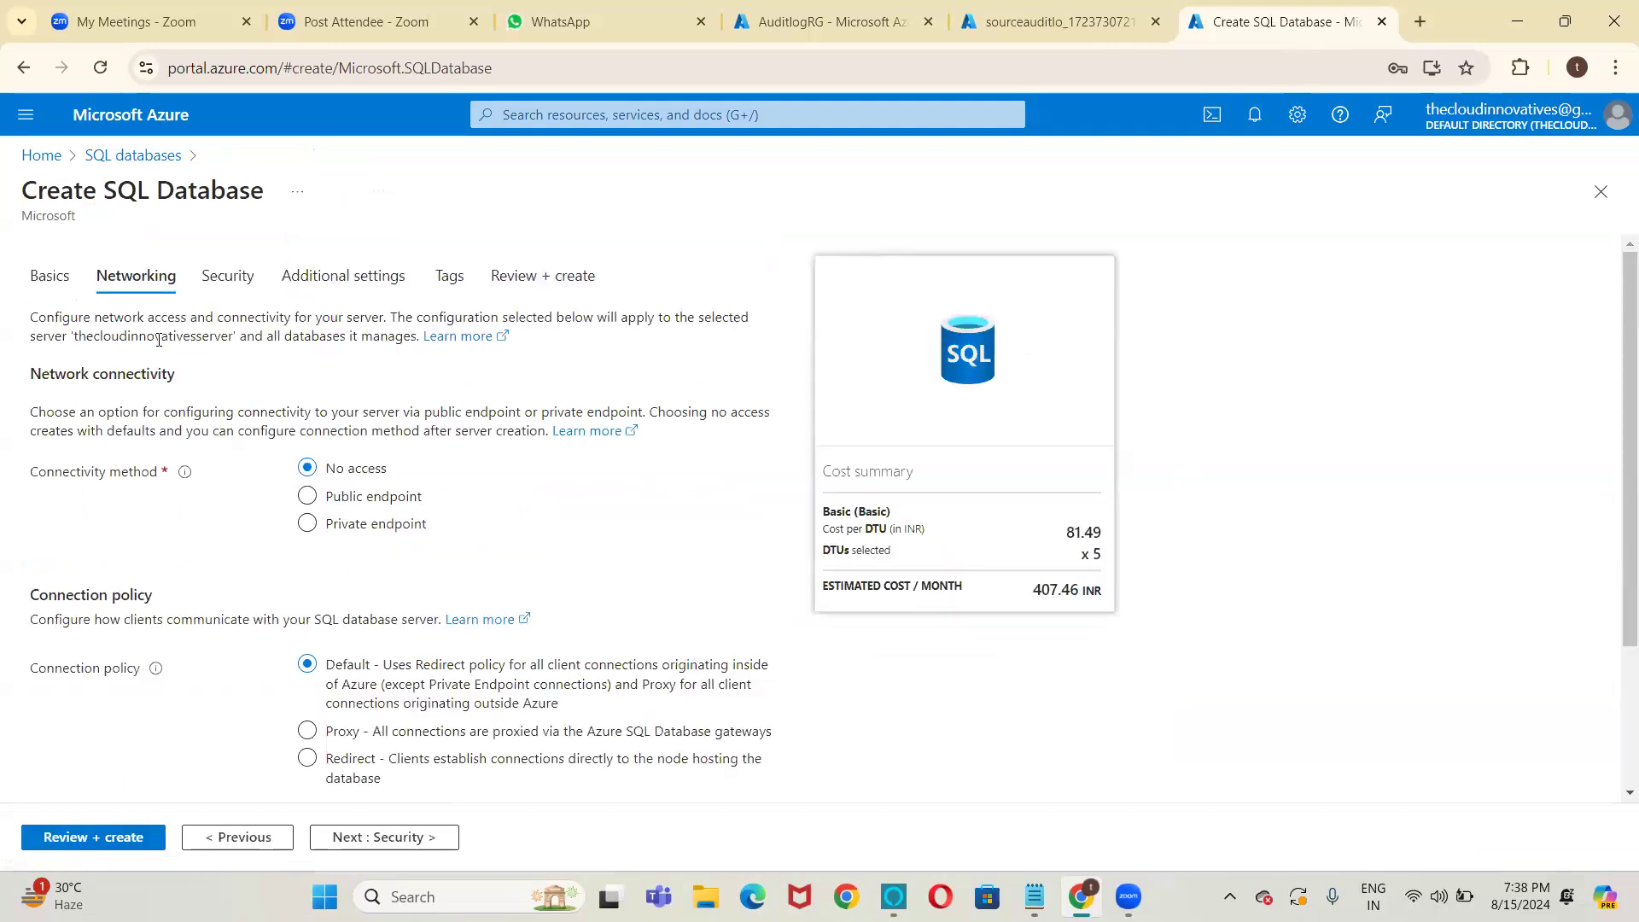
pyautogui.click(306, 497)
pyautogui.click(401, 702)
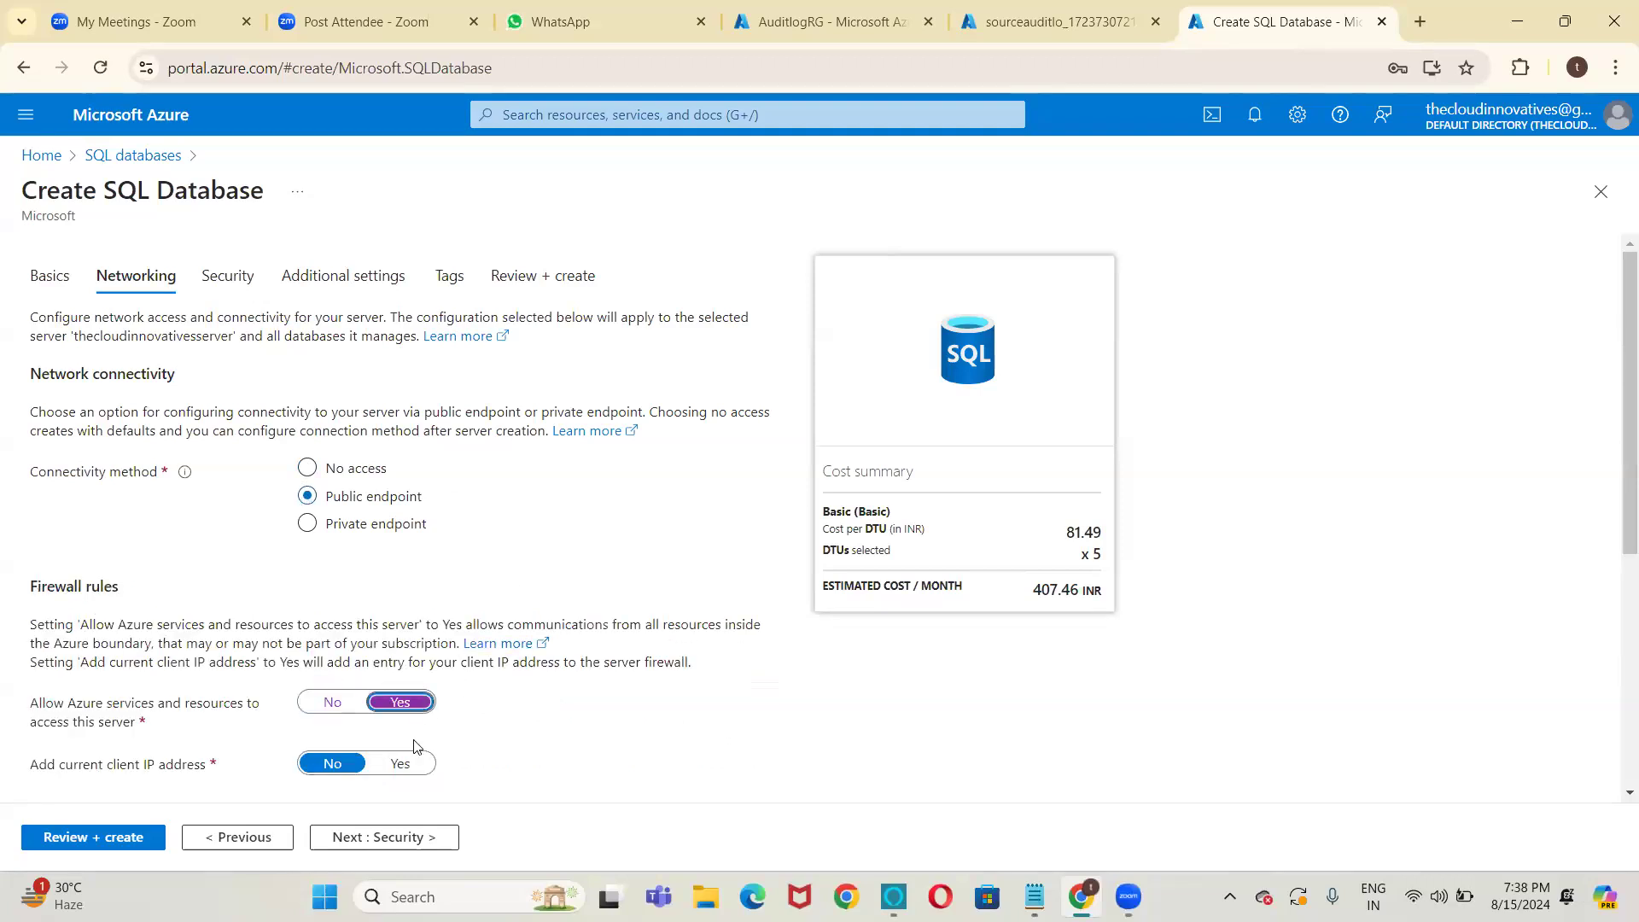
pyautogui.click(414, 765)
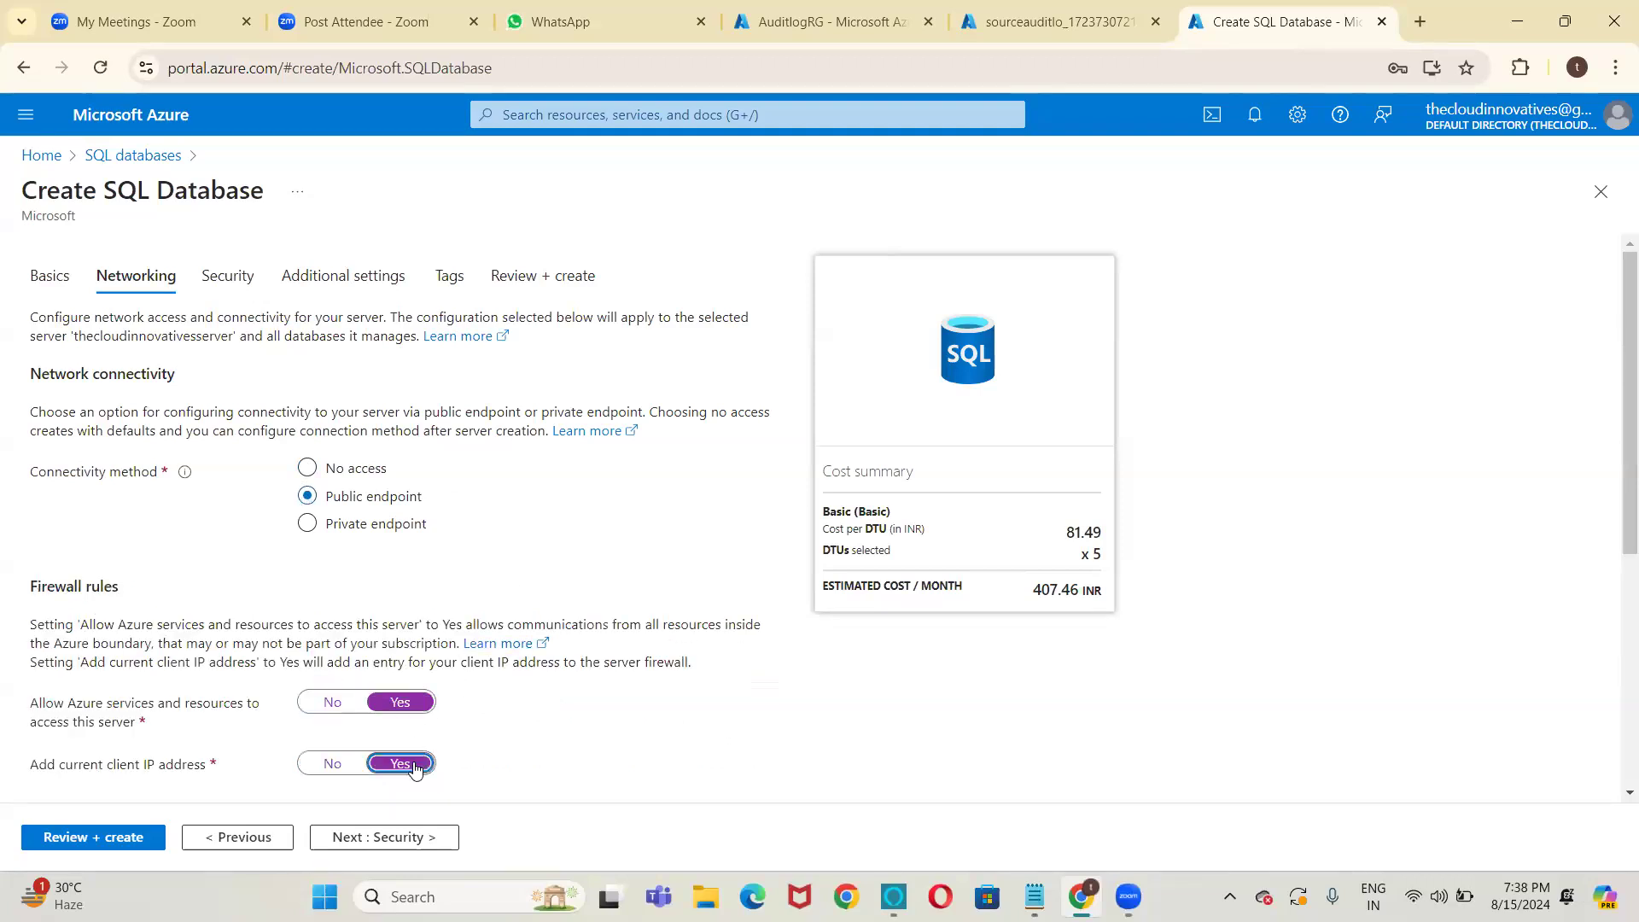
pyautogui.click(116, 841)
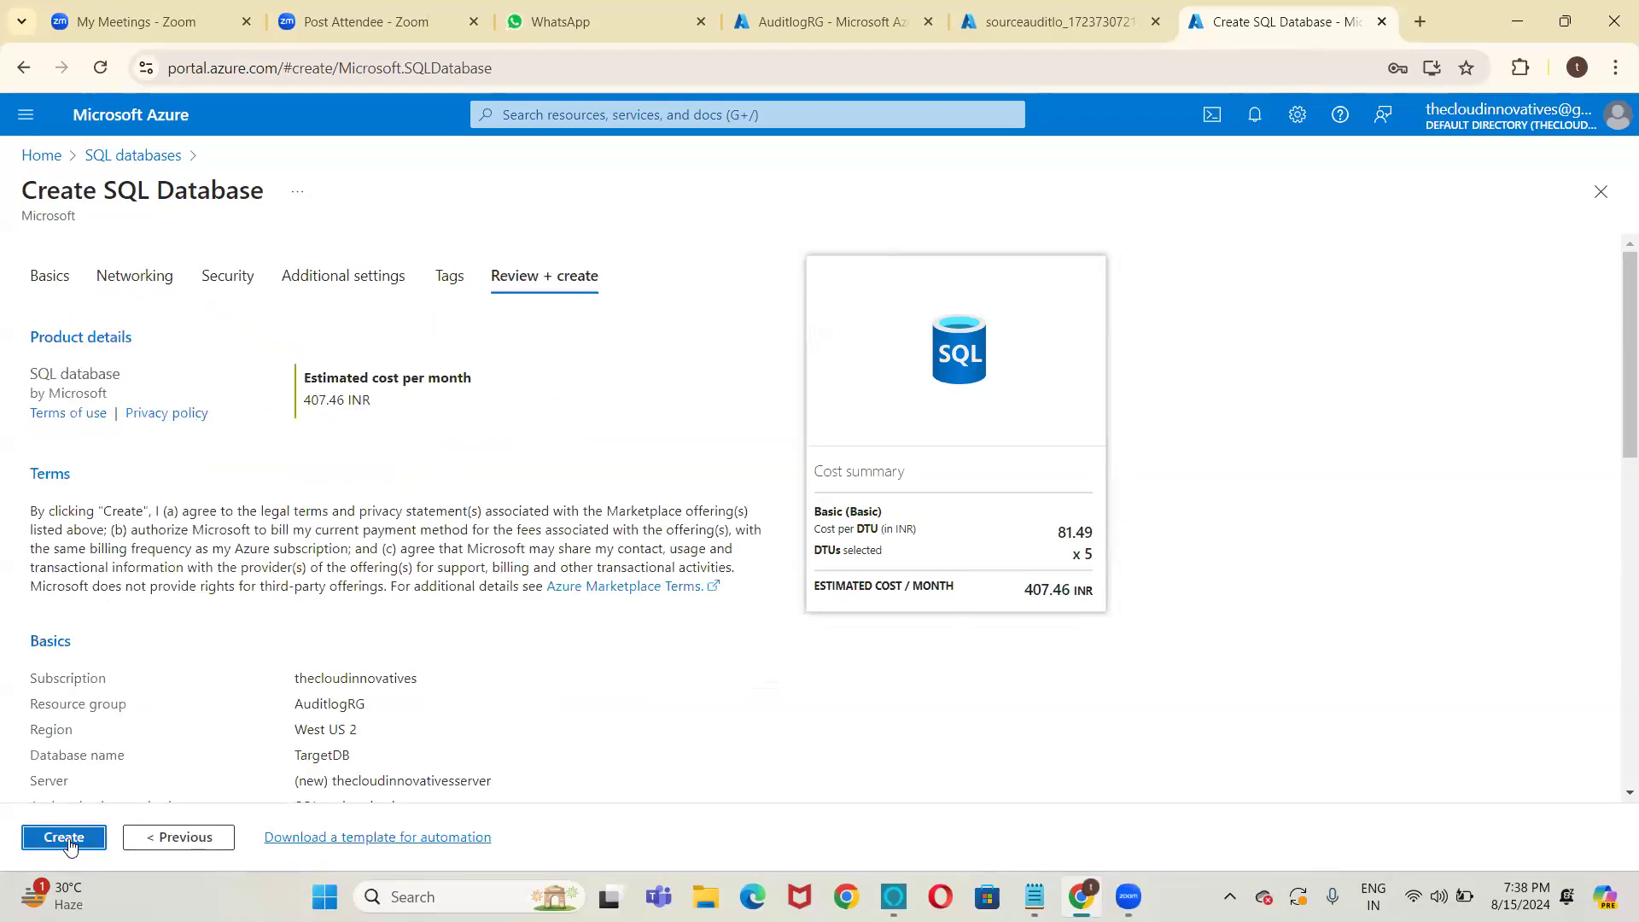
pyautogui.click(66, 837)
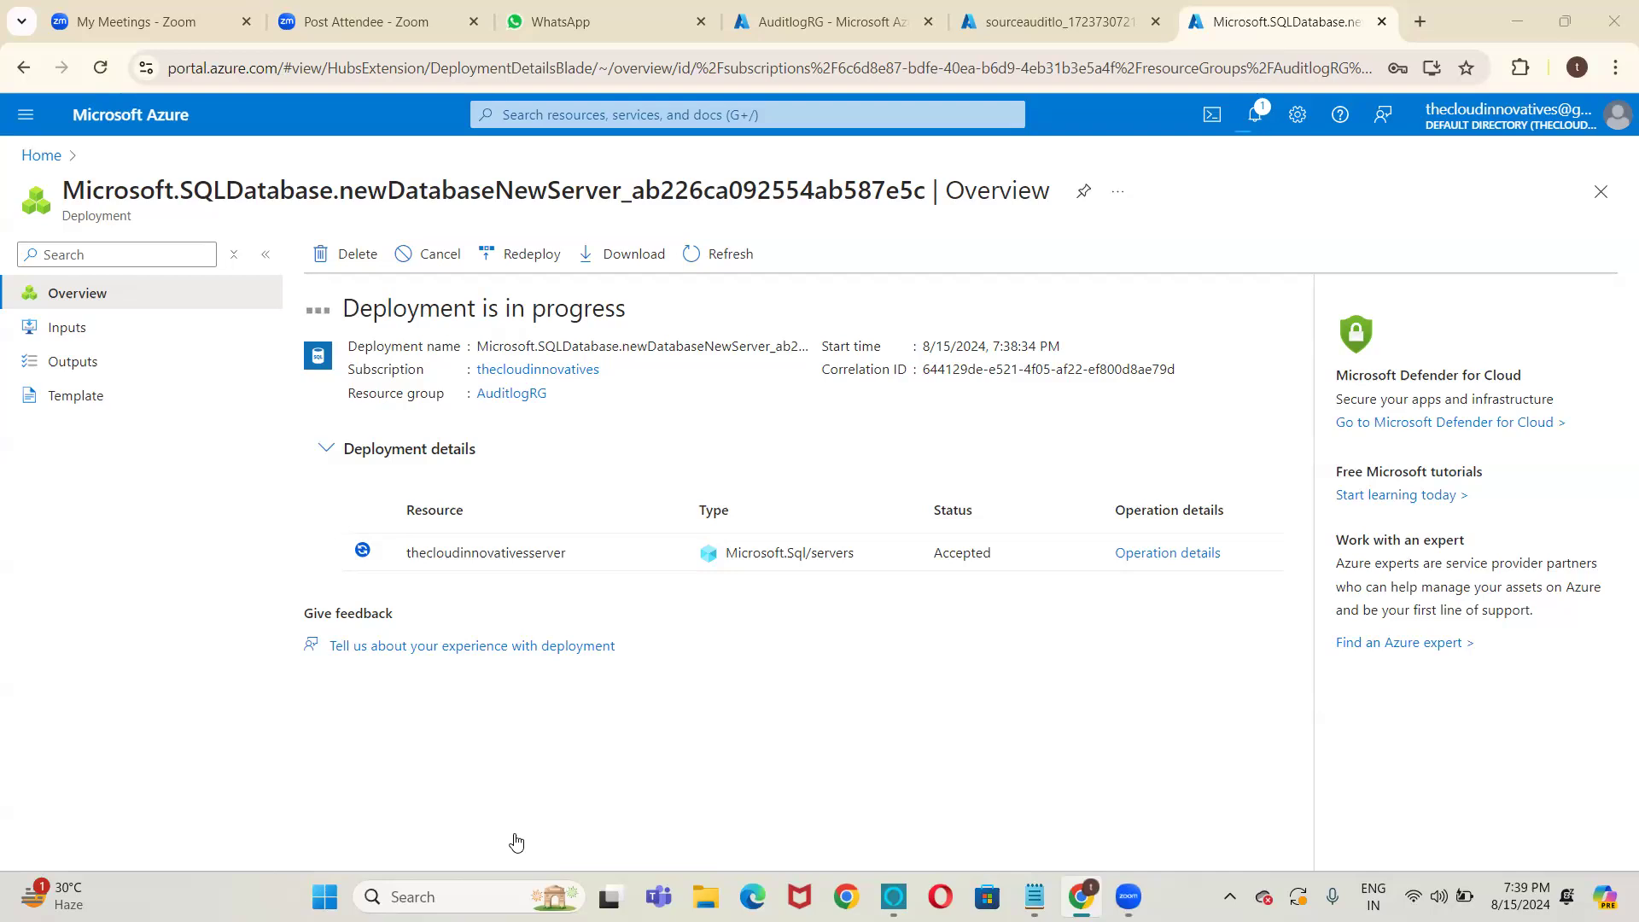
# Start creating a data factory in a new Azure portal tab and assign it to the AuditlogRG resource group.
pyautogui.click(1421, 21)
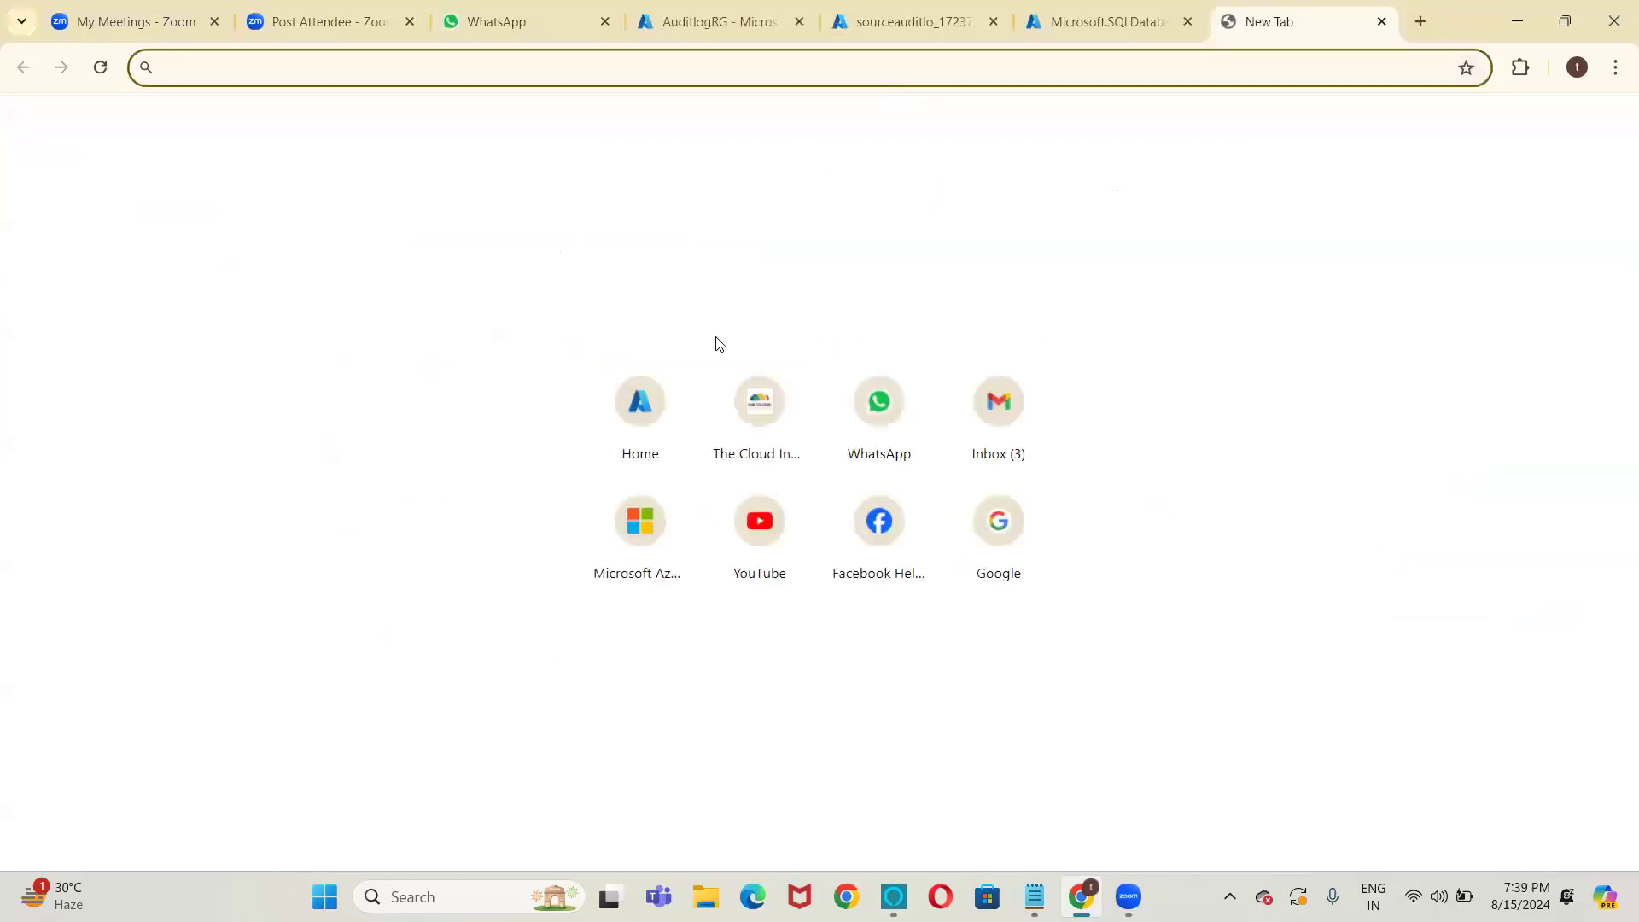
pyautogui.click(636, 435)
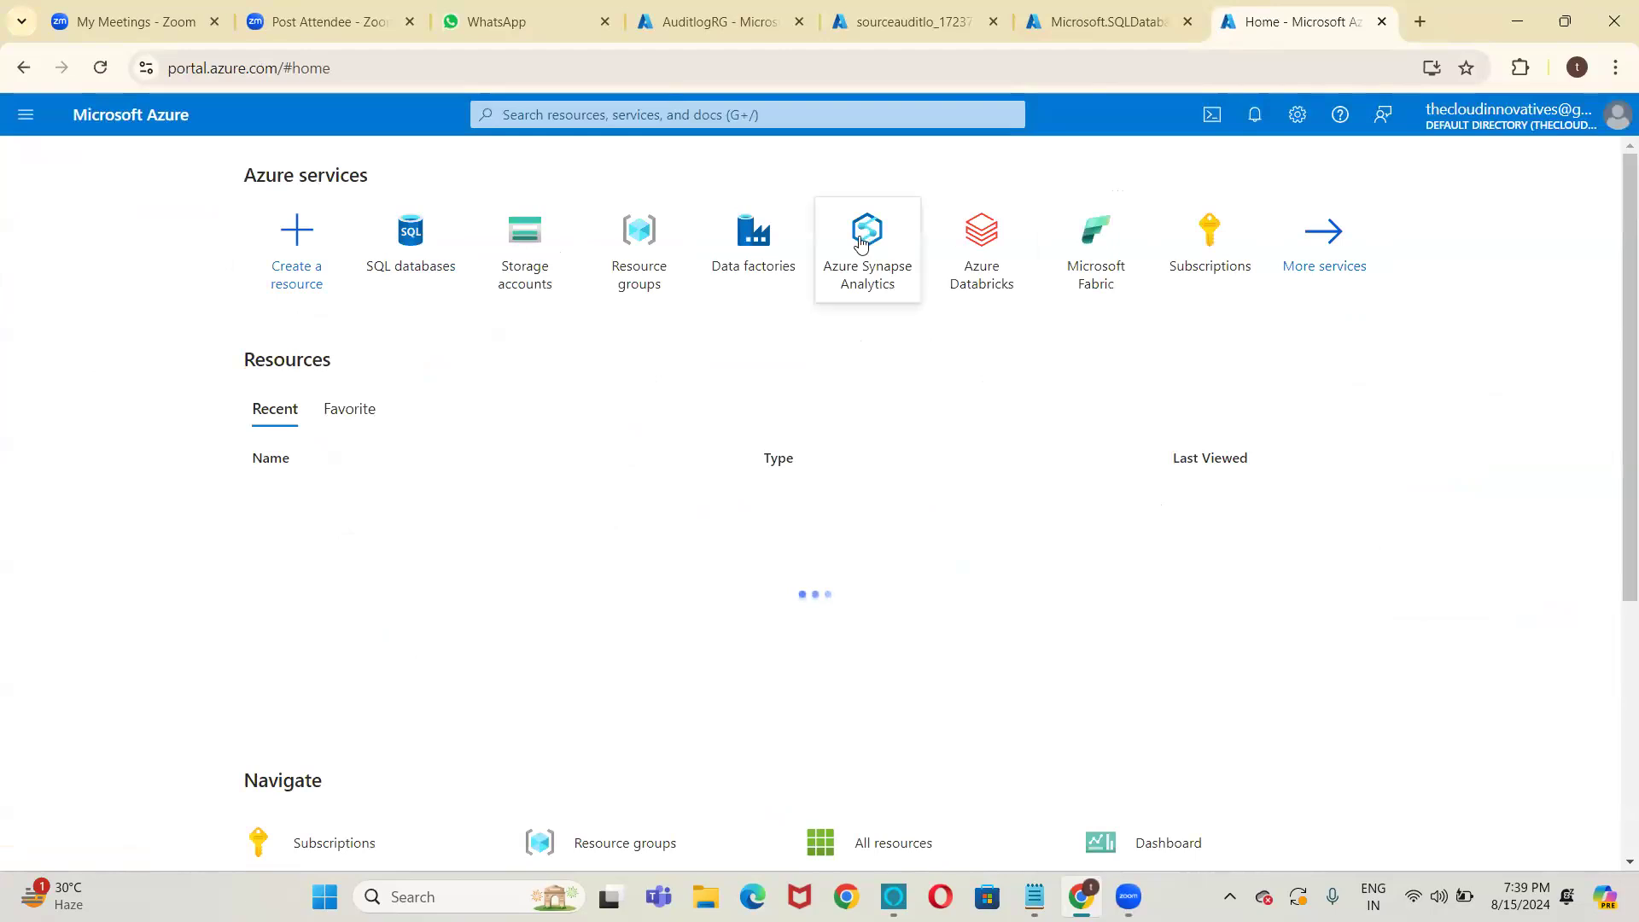
pyautogui.click(754, 239)
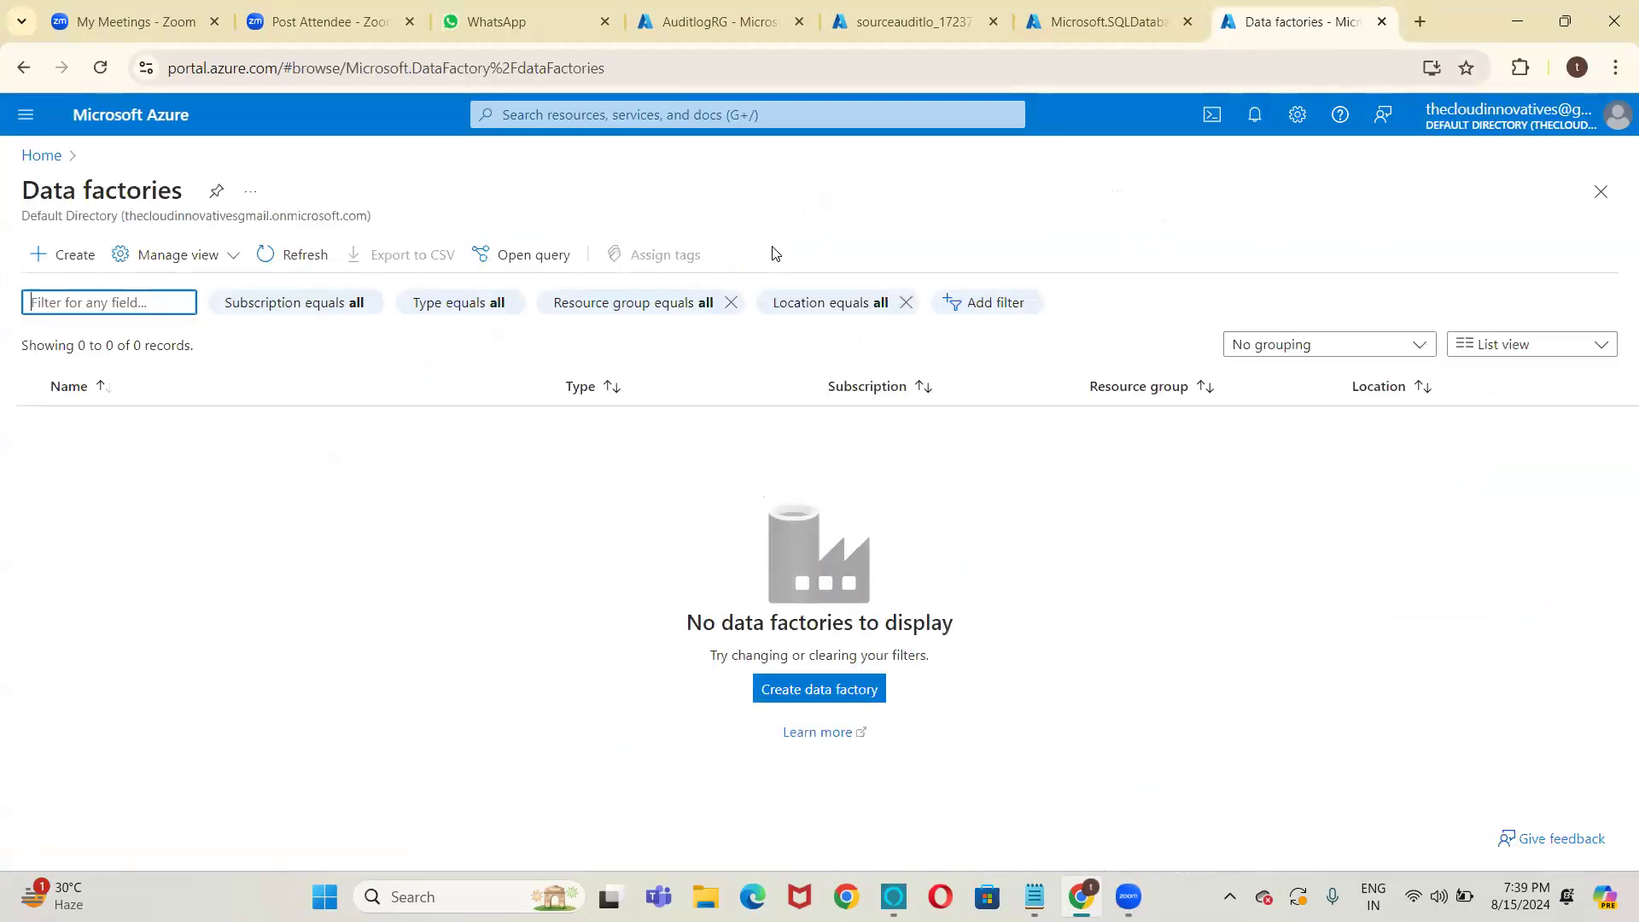
pyautogui.click(94, 260)
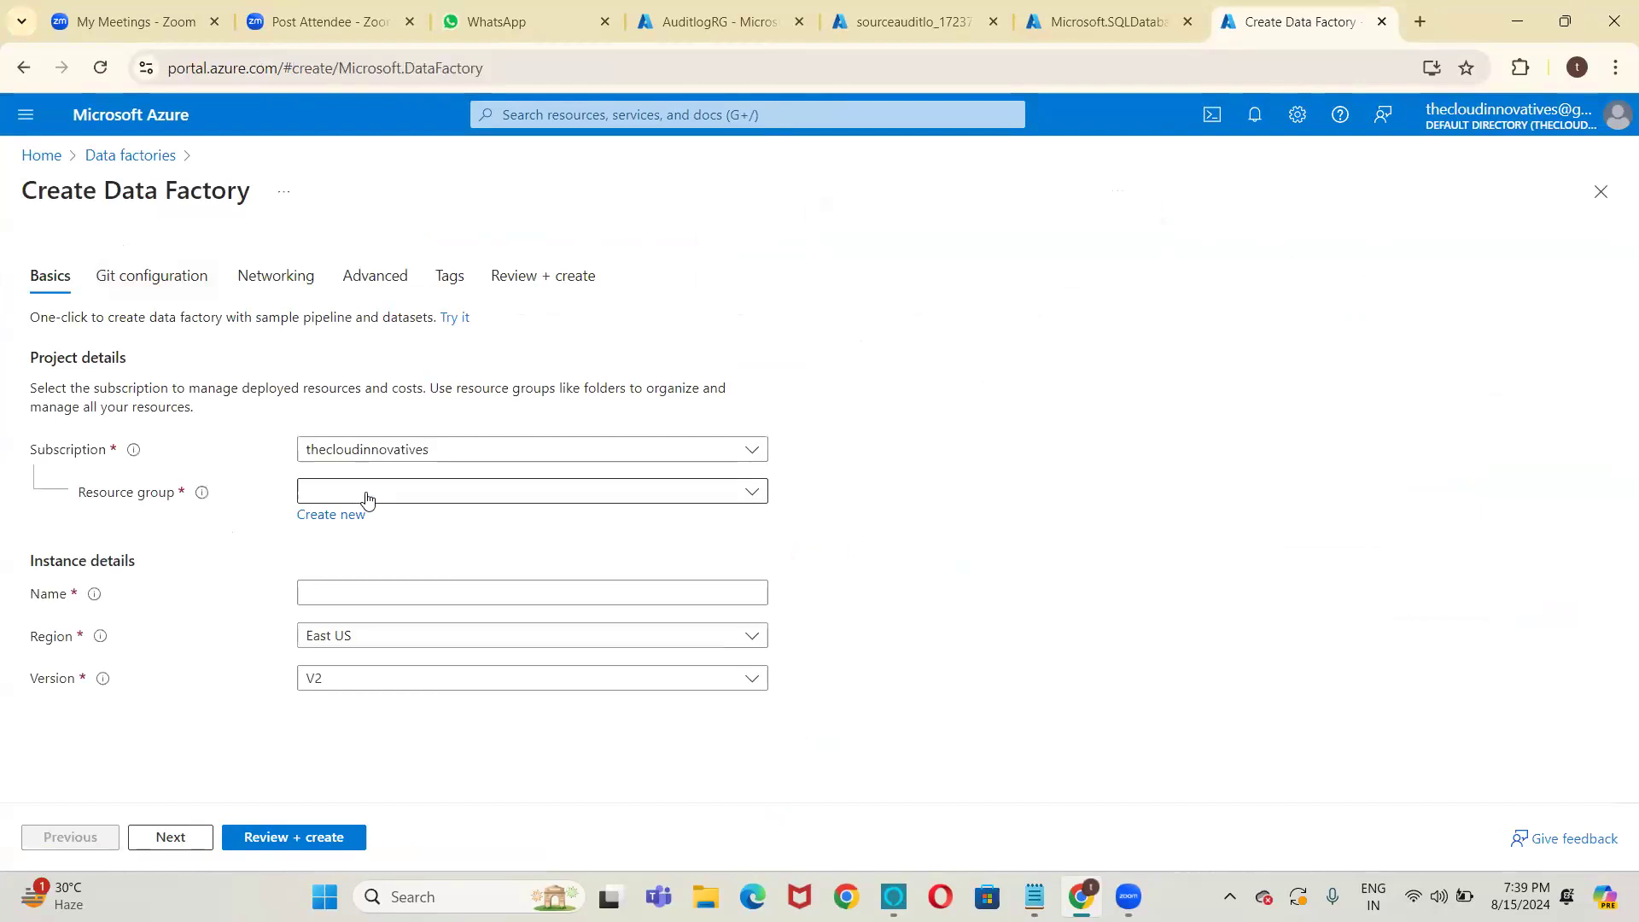
pyautogui.click(370, 493)
pyautogui.click(372, 563)
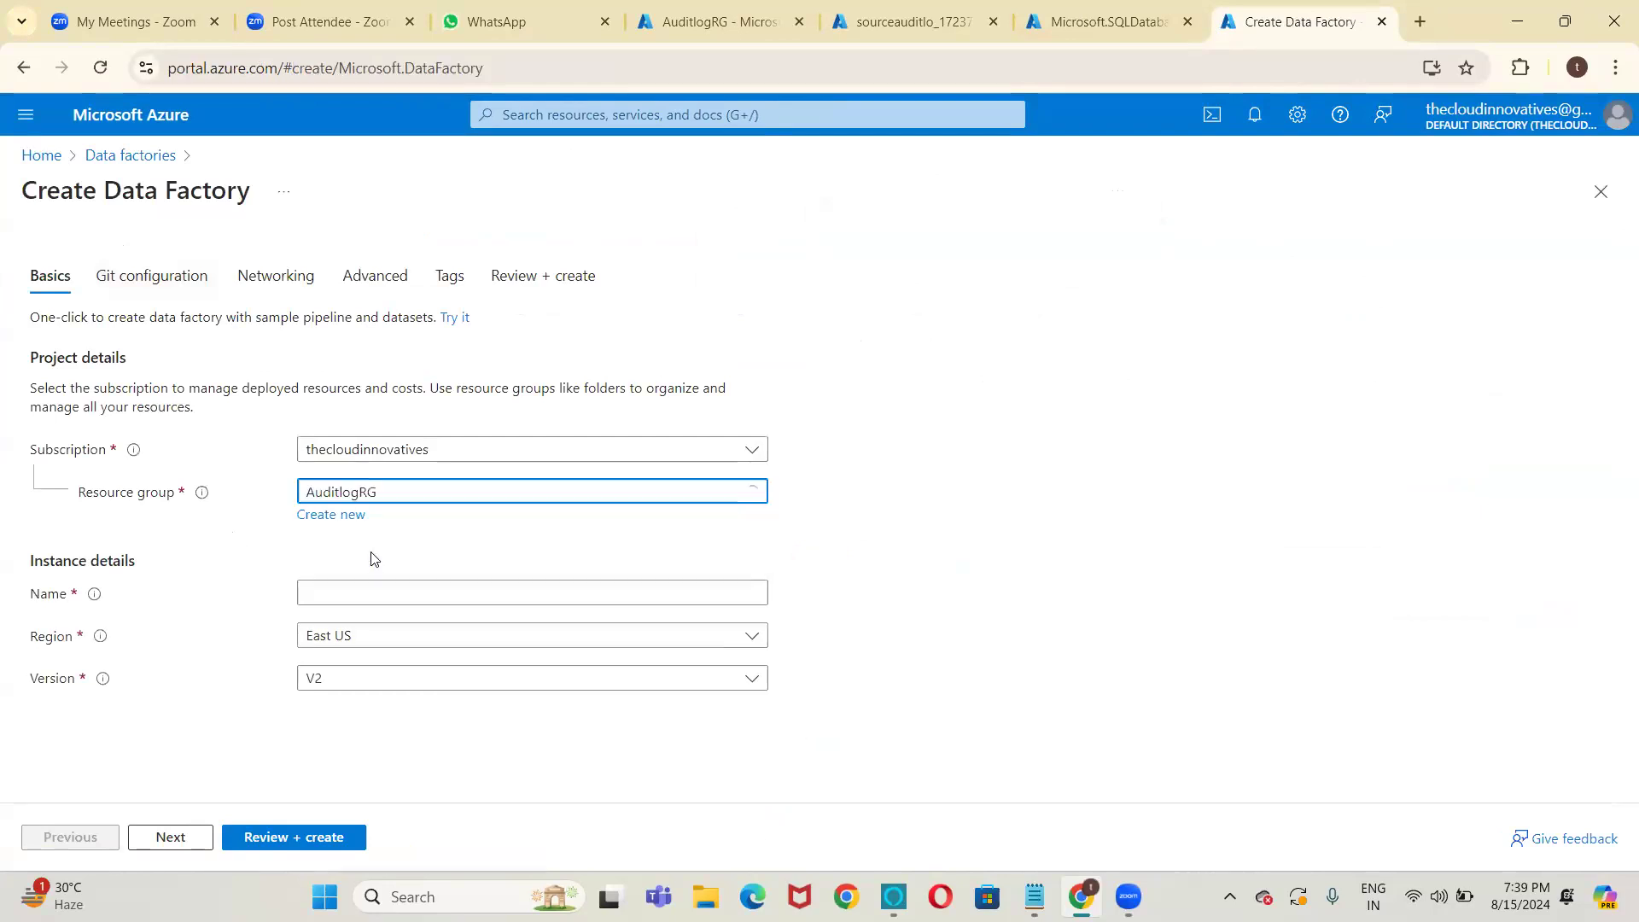
# Name the data factory InstanceAuditLog, then review and create it.
pyautogui.click(373, 594)
pyautogui.write('Instance')
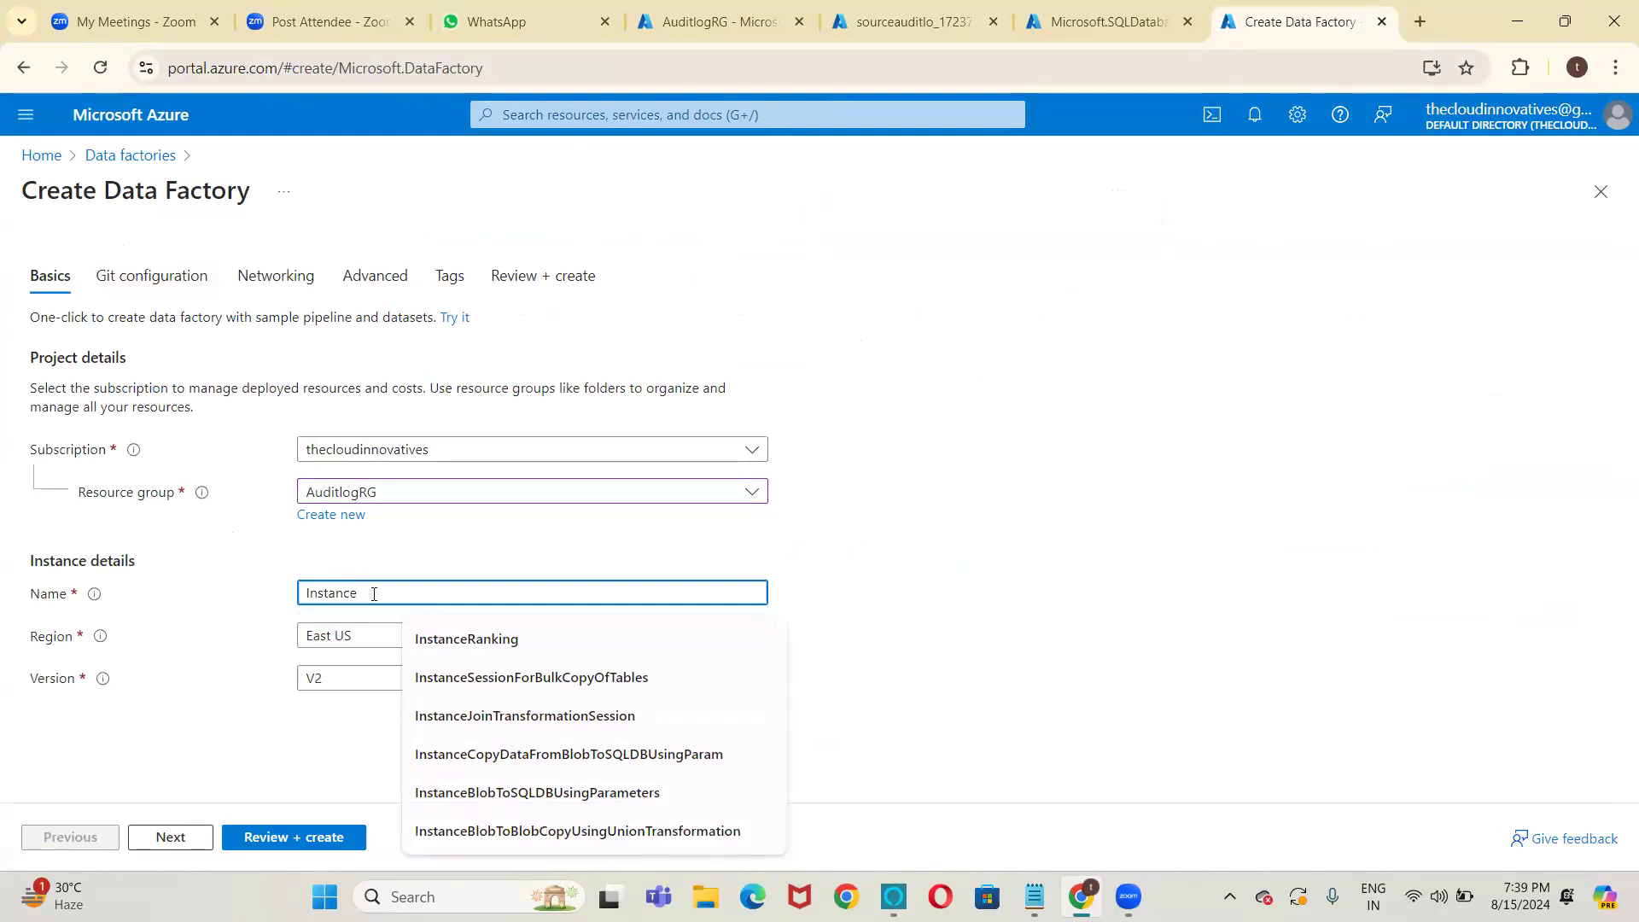
pyautogui.write('Audit')
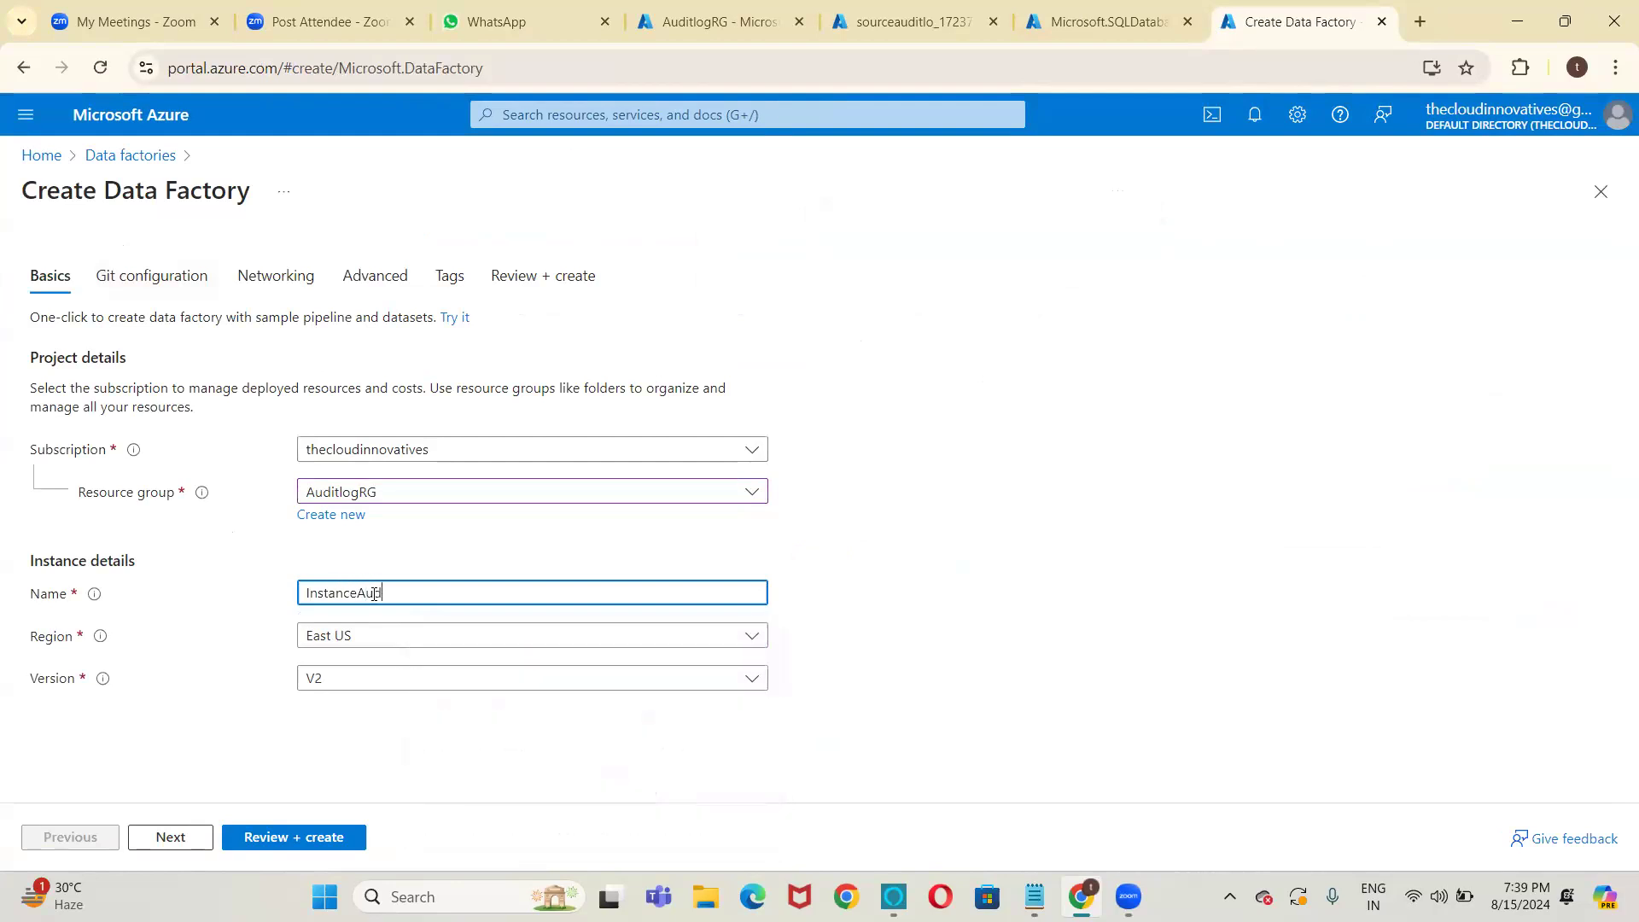
pyautogui.write('Log')
pyautogui.click(295, 841)
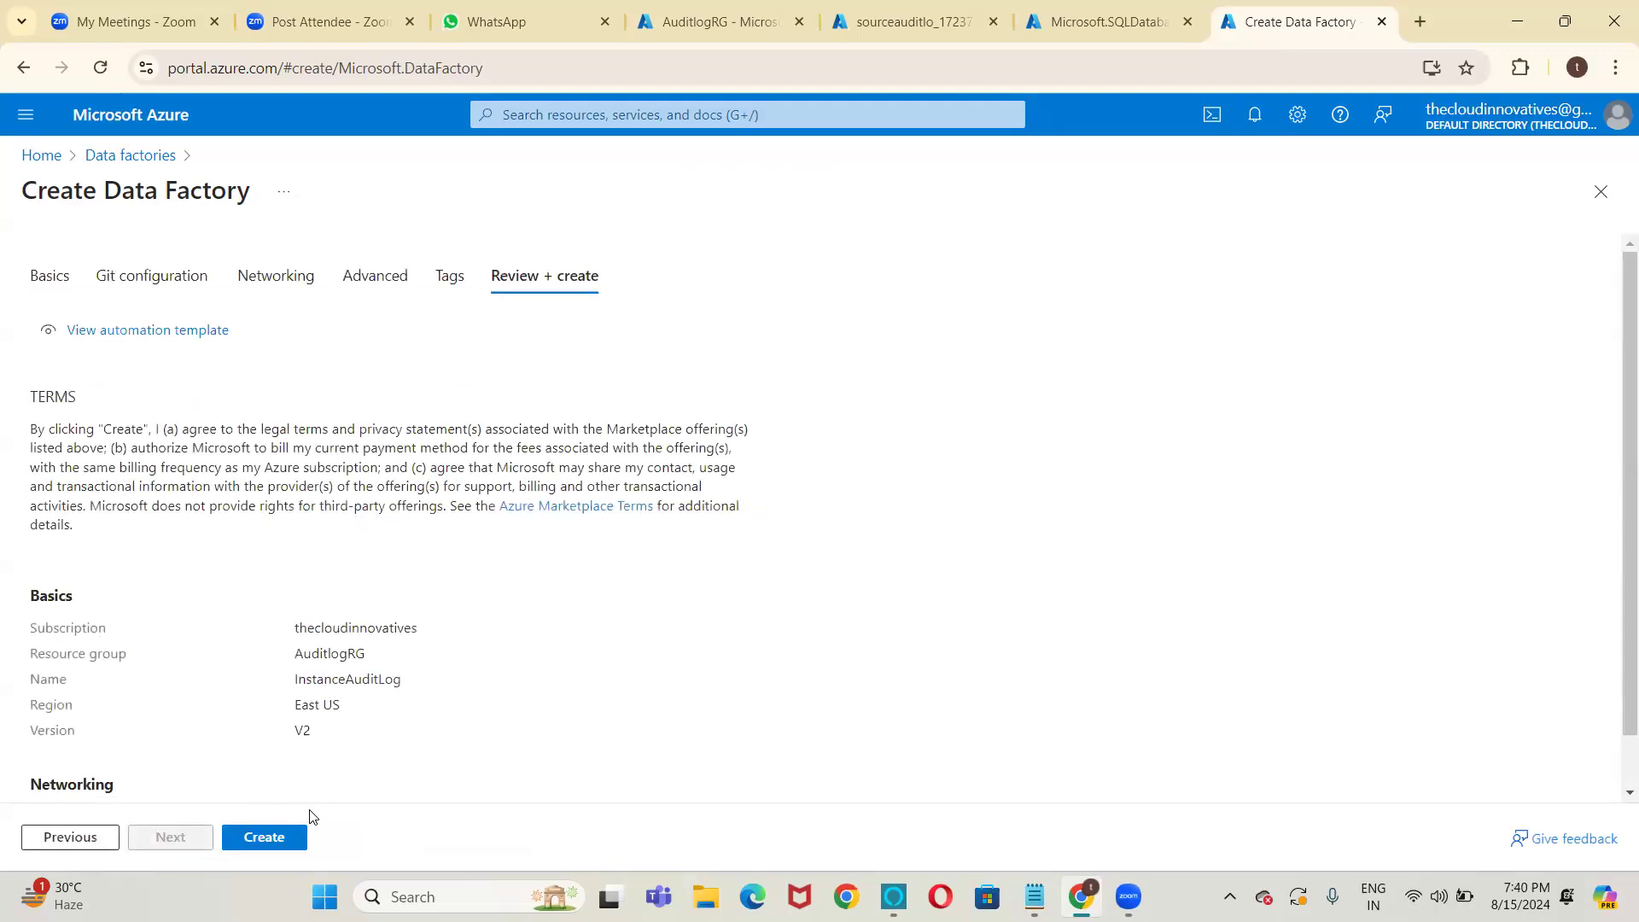
pyautogui.click(276, 842)
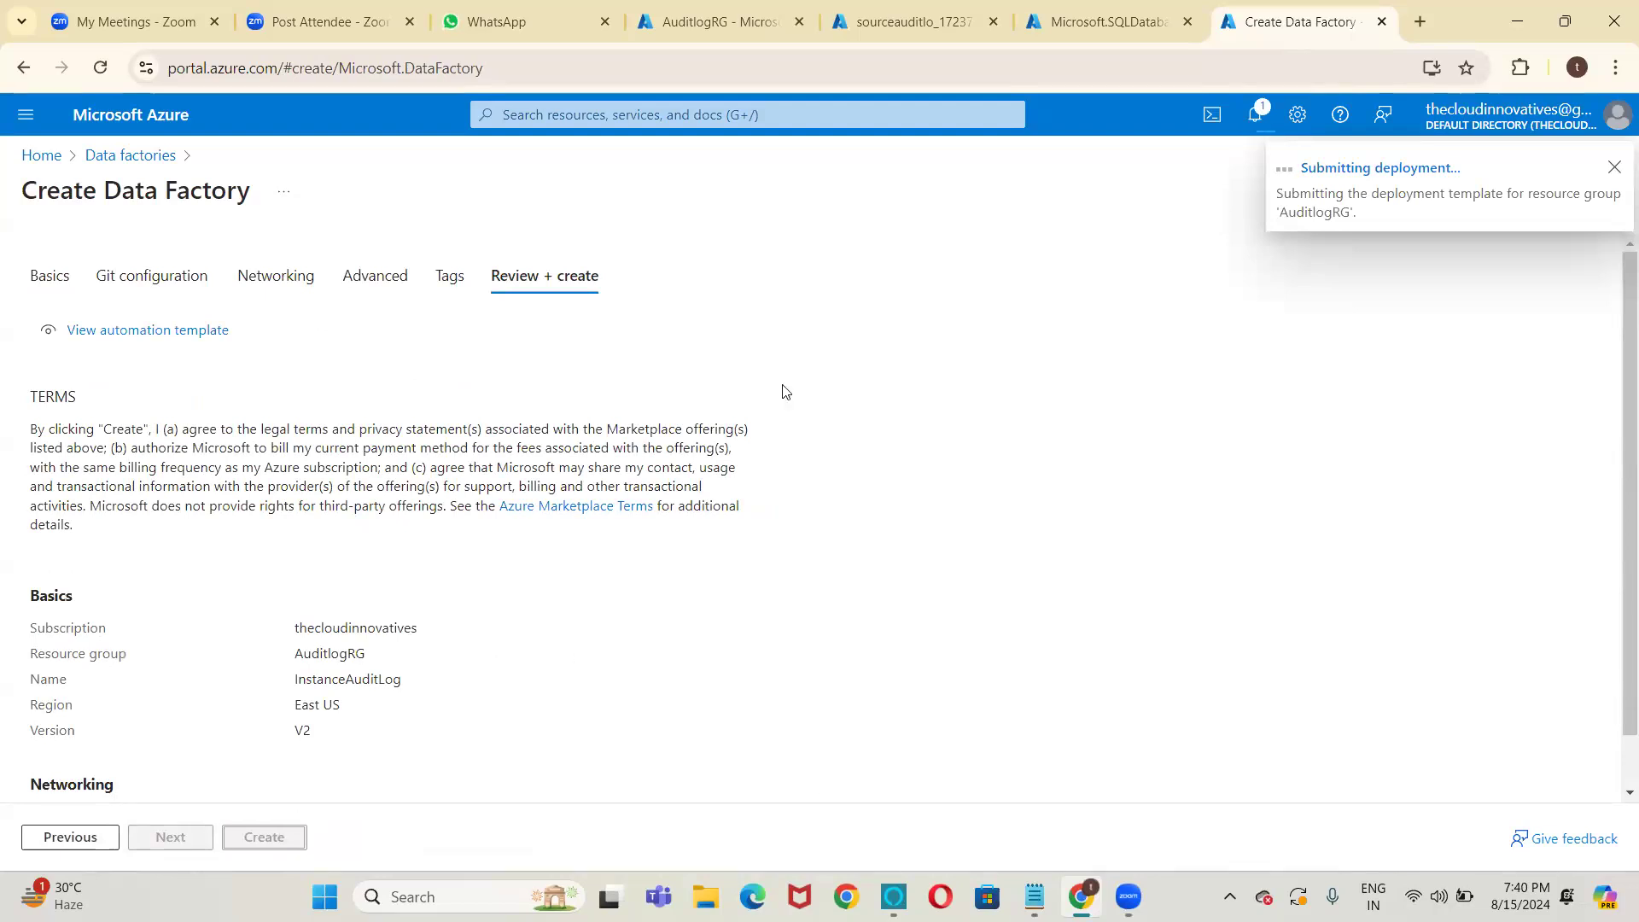
# Go to the deployed sourceauditlo storage account and open its blob containers in the storage browser.
pyautogui.click(917, 24)
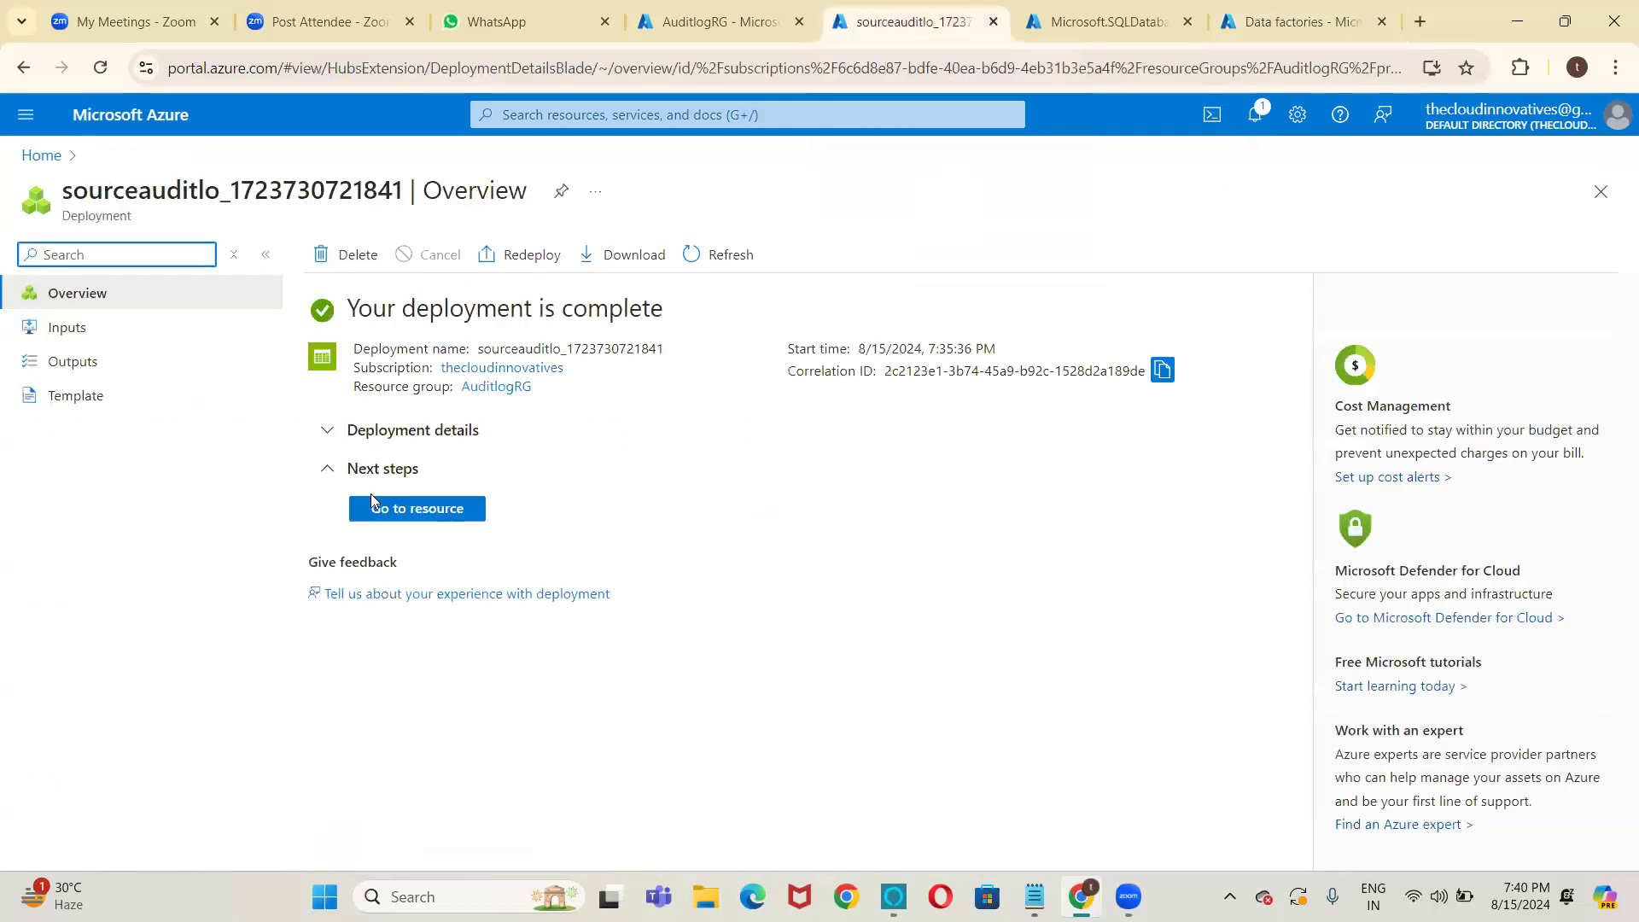
pyautogui.click(392, 510)
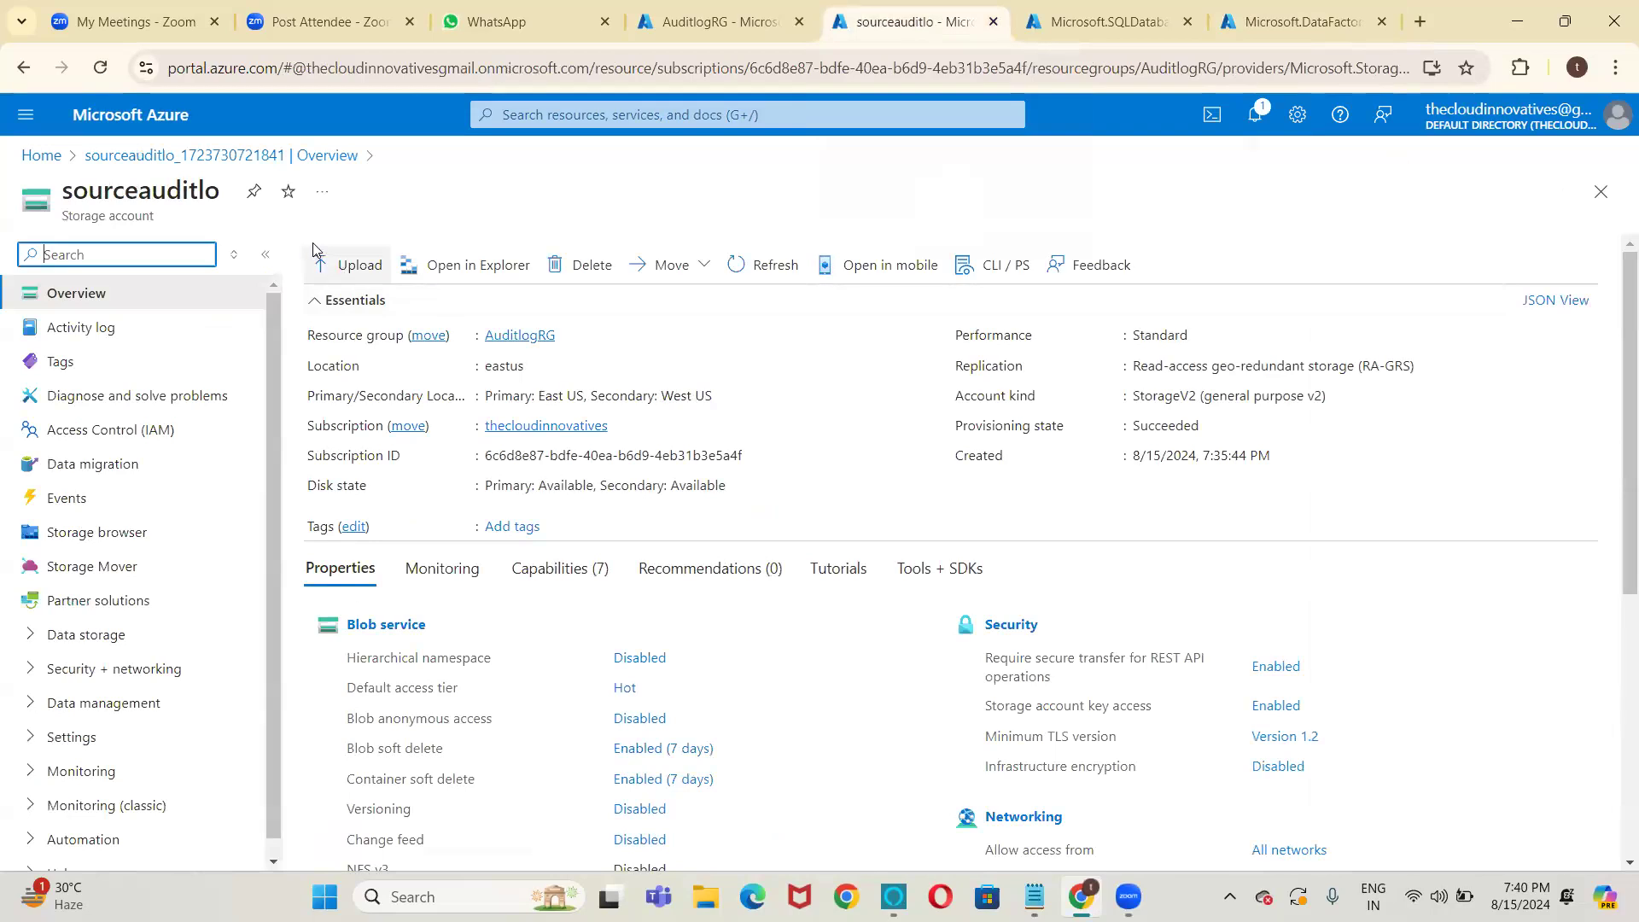
pyautogui.click(98, 531)
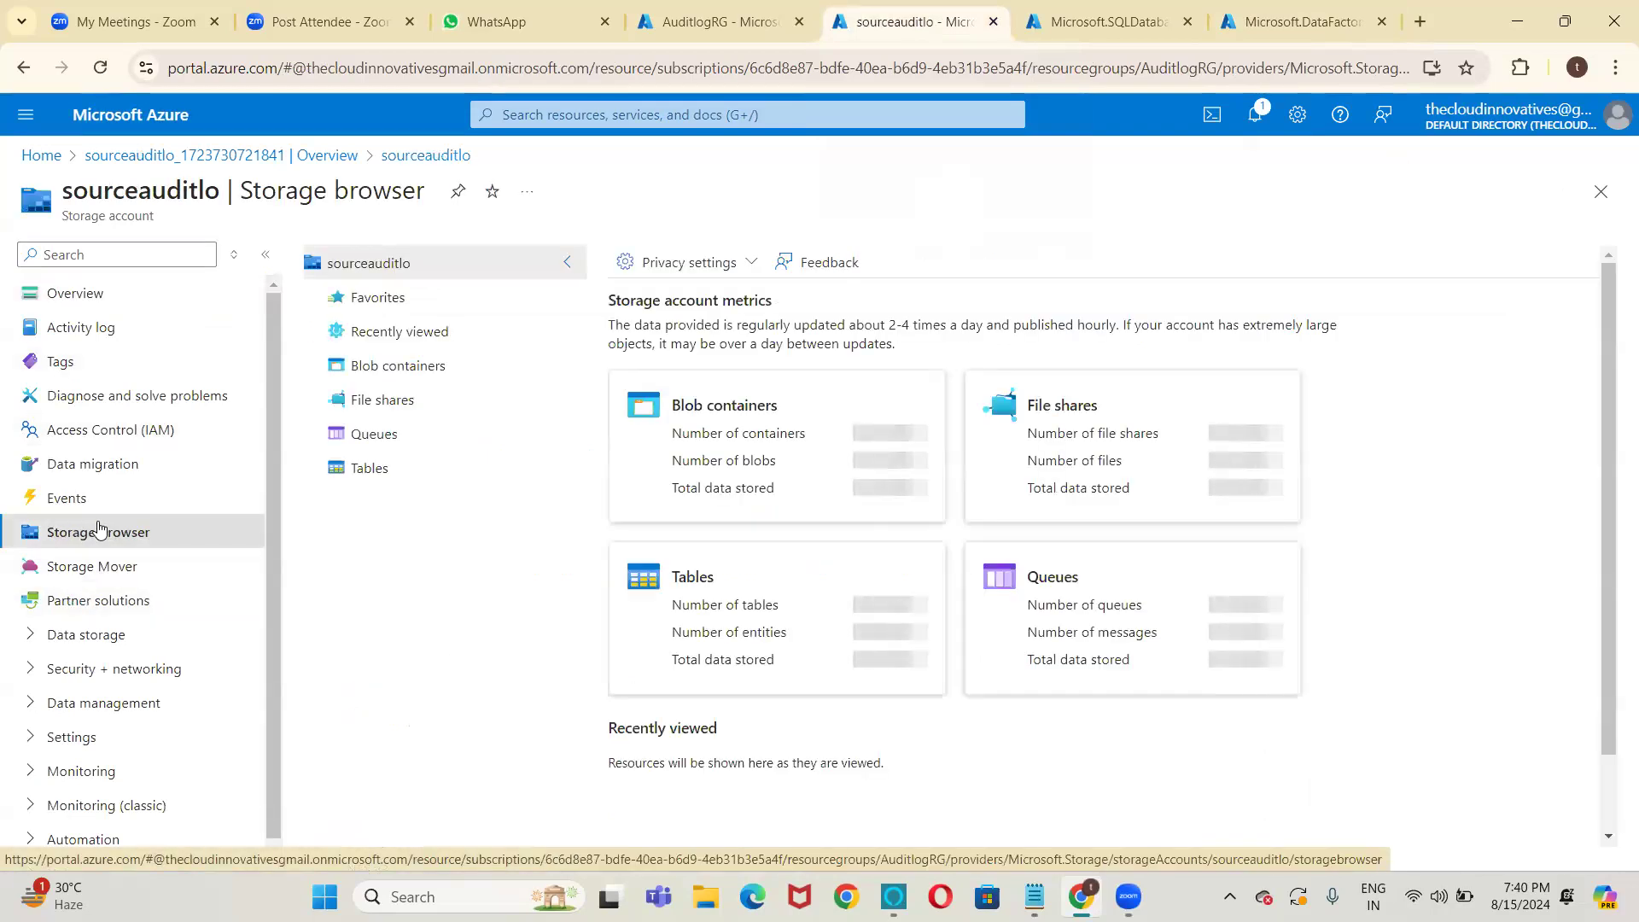
pyautogui.click(697, 471)
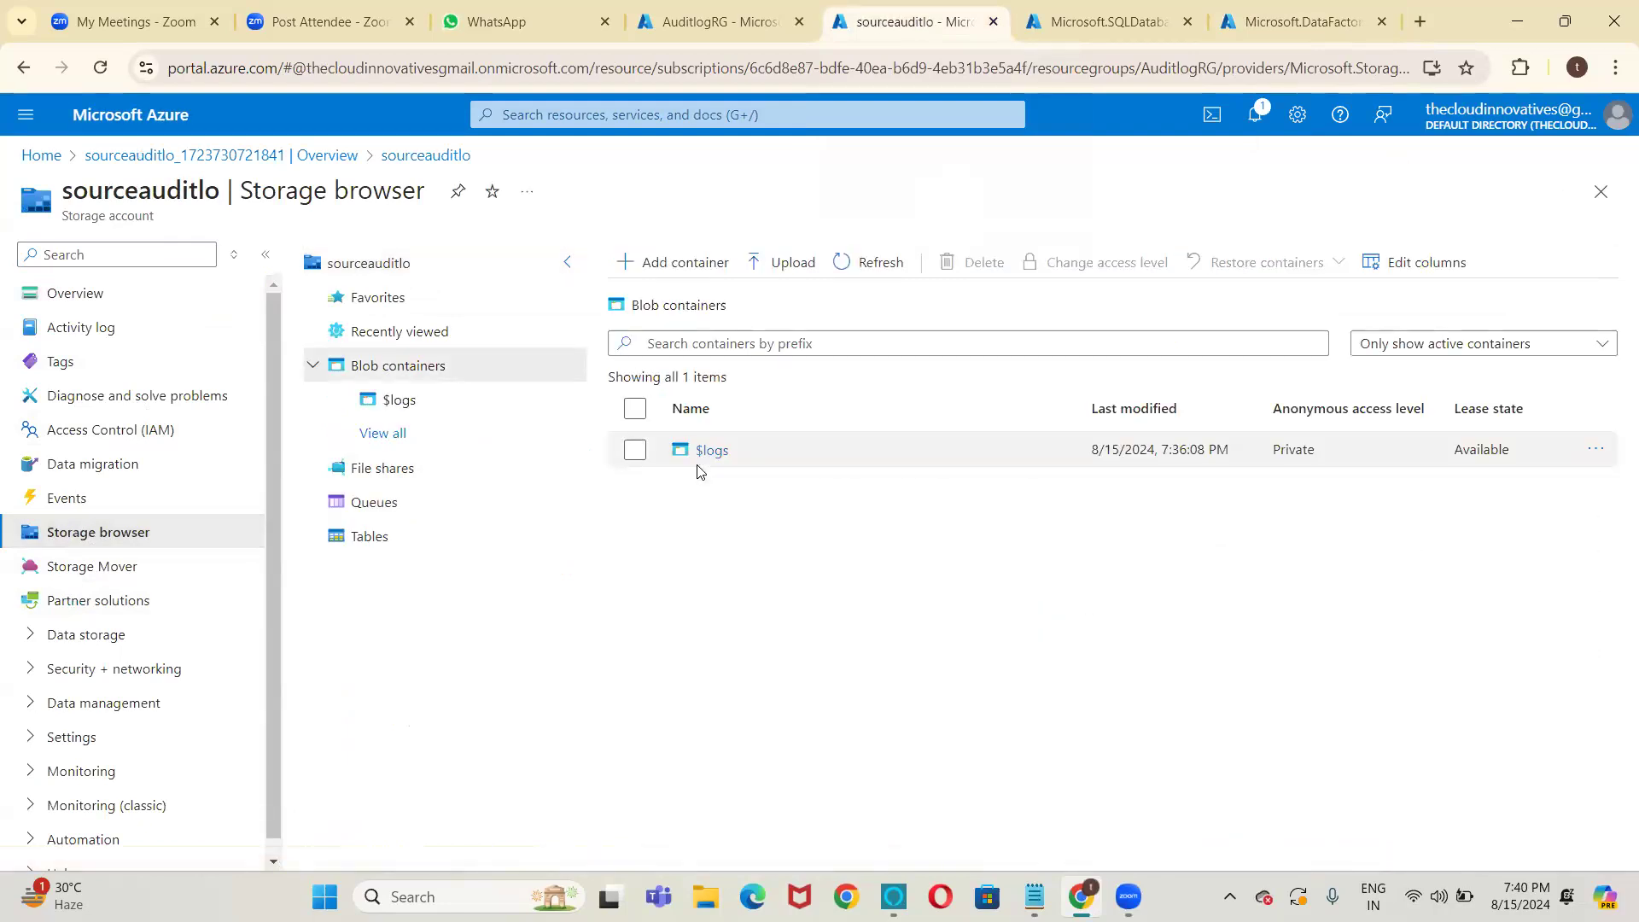
# Start a blob upload and select the airlines file from the FilesClass folder on the Desktop.
pyautogui.click(794, 263)
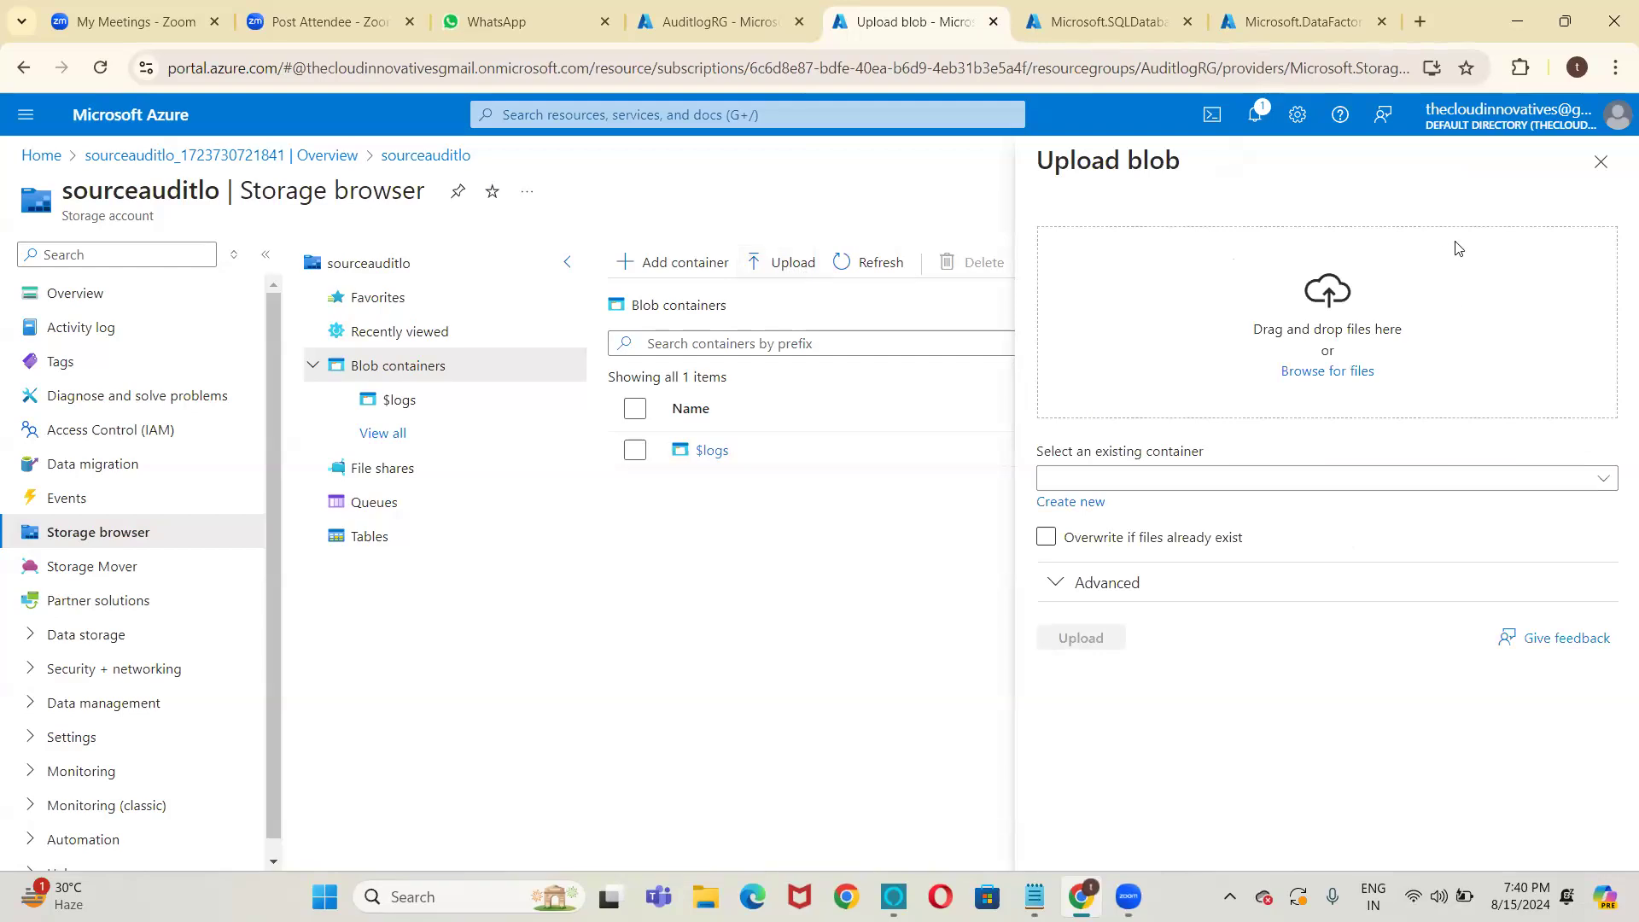
pyautogui.click(1320, 373)
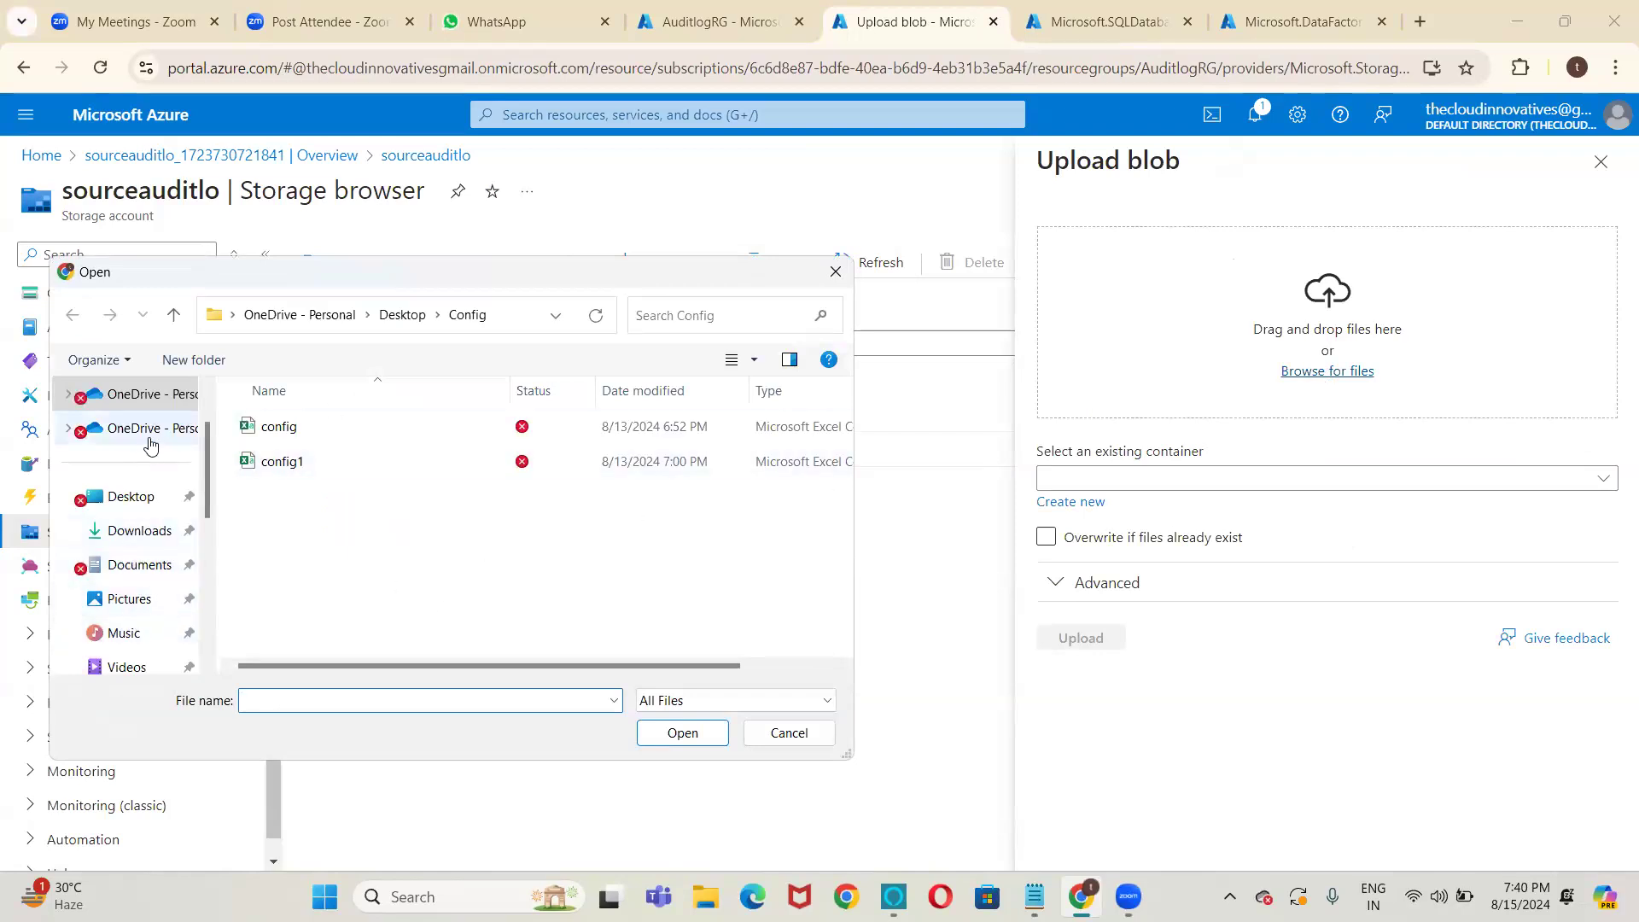
pyautogui.click(130, 497)
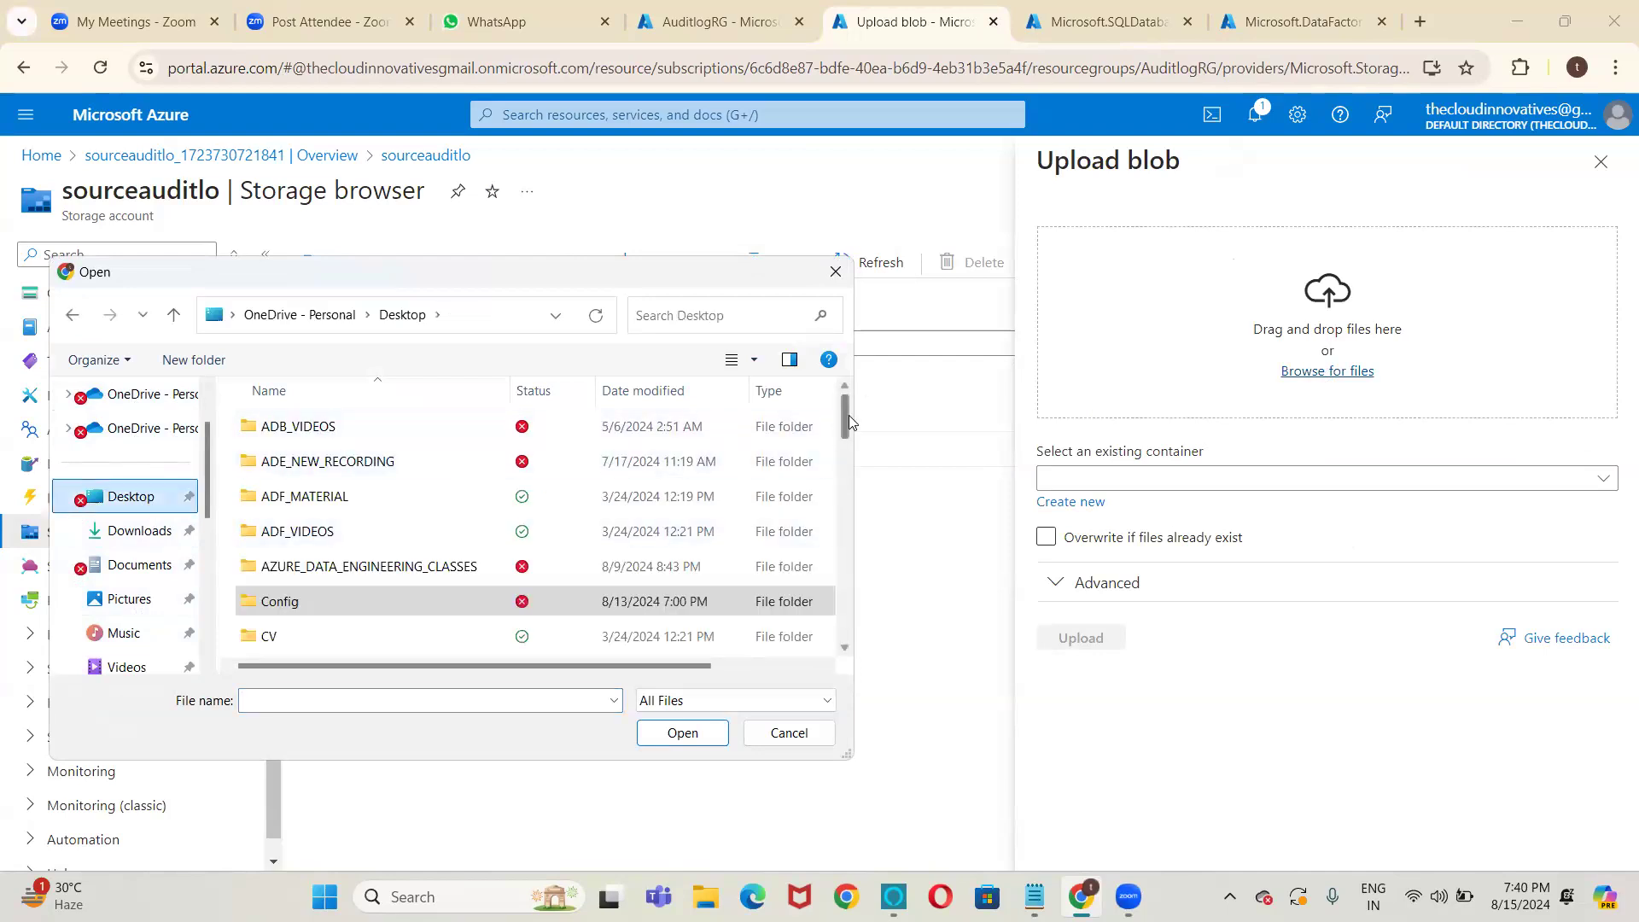
pyautogui.moveTo(846, 422); pyautogui.dragTo(847, 467)
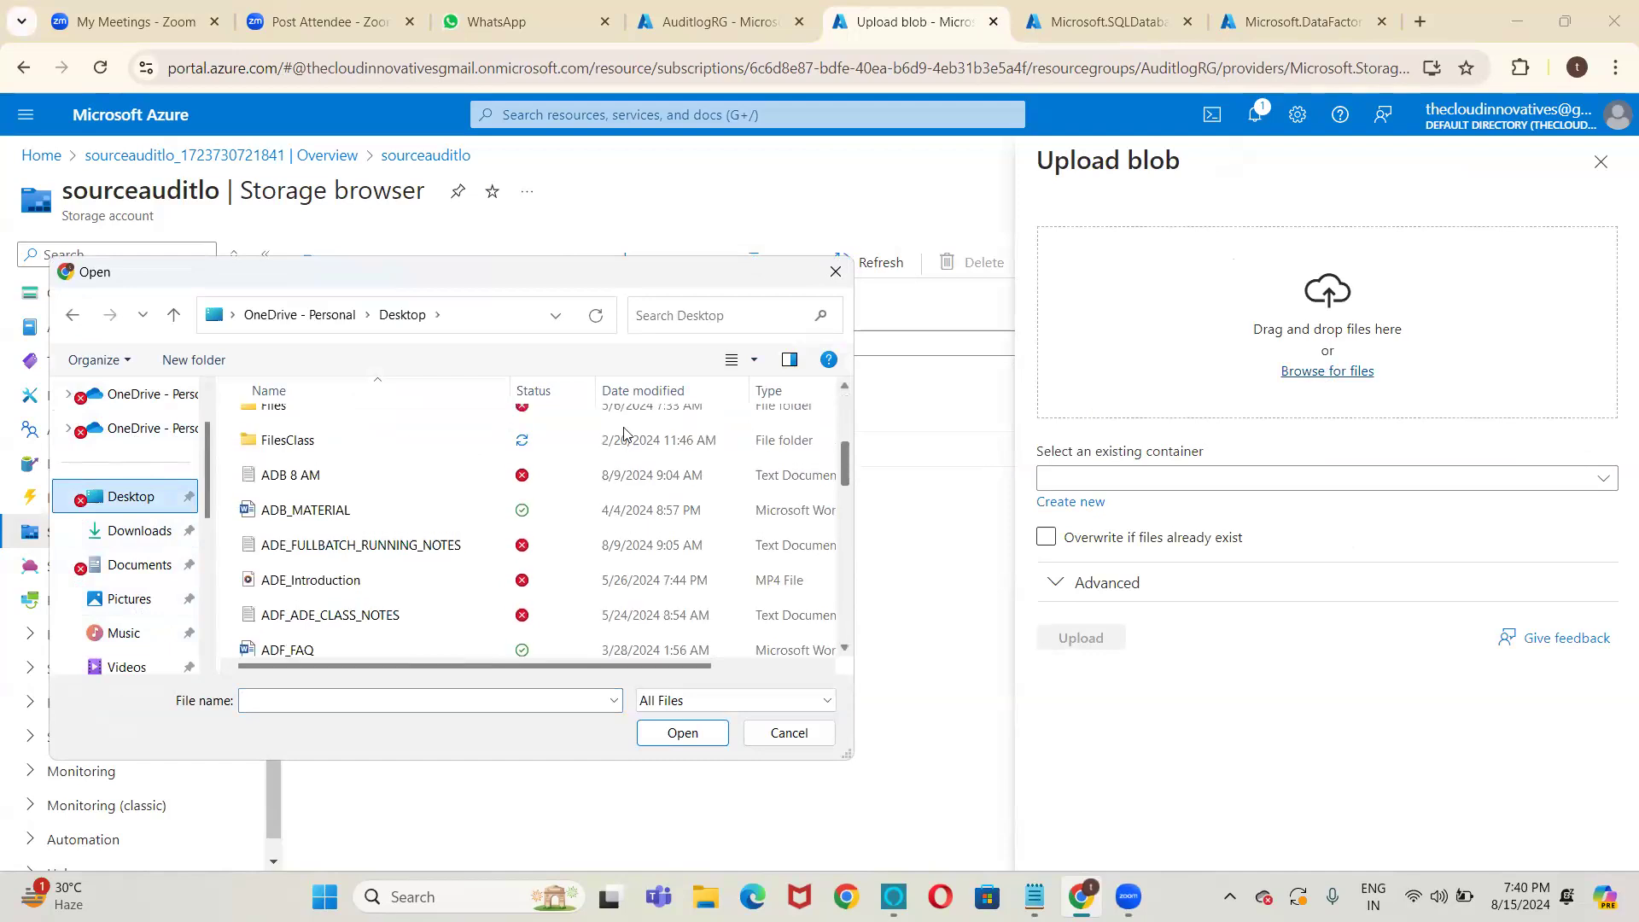
pyautogui.doubleClick(383, 454)
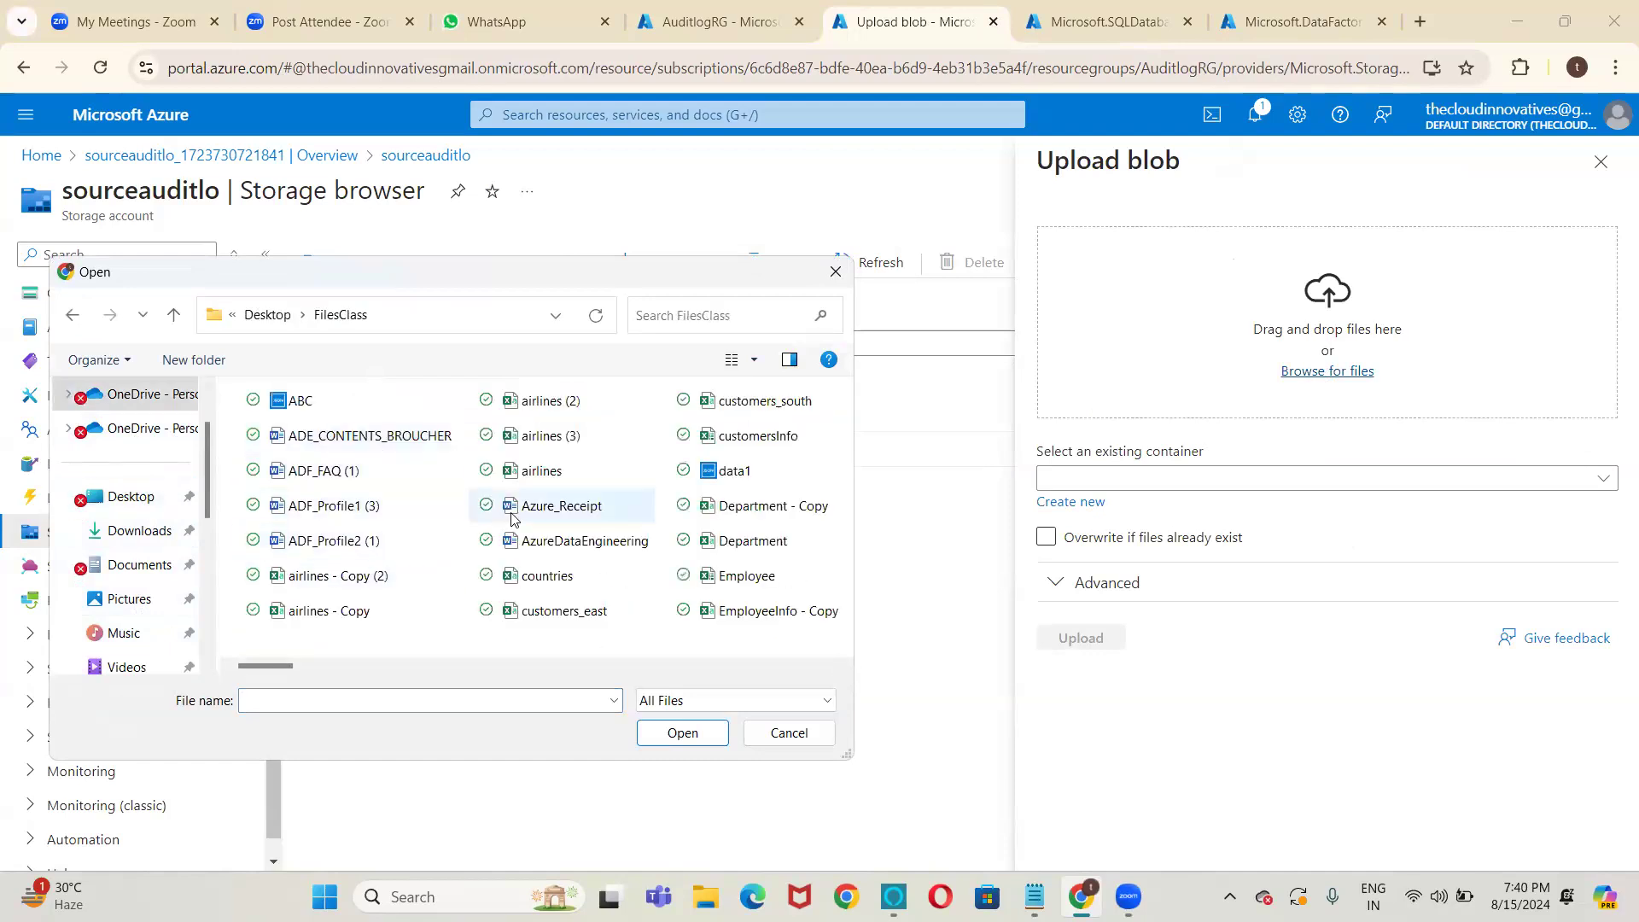
pyautogui.click(539, 472)
pyautogui.click(682, 733)
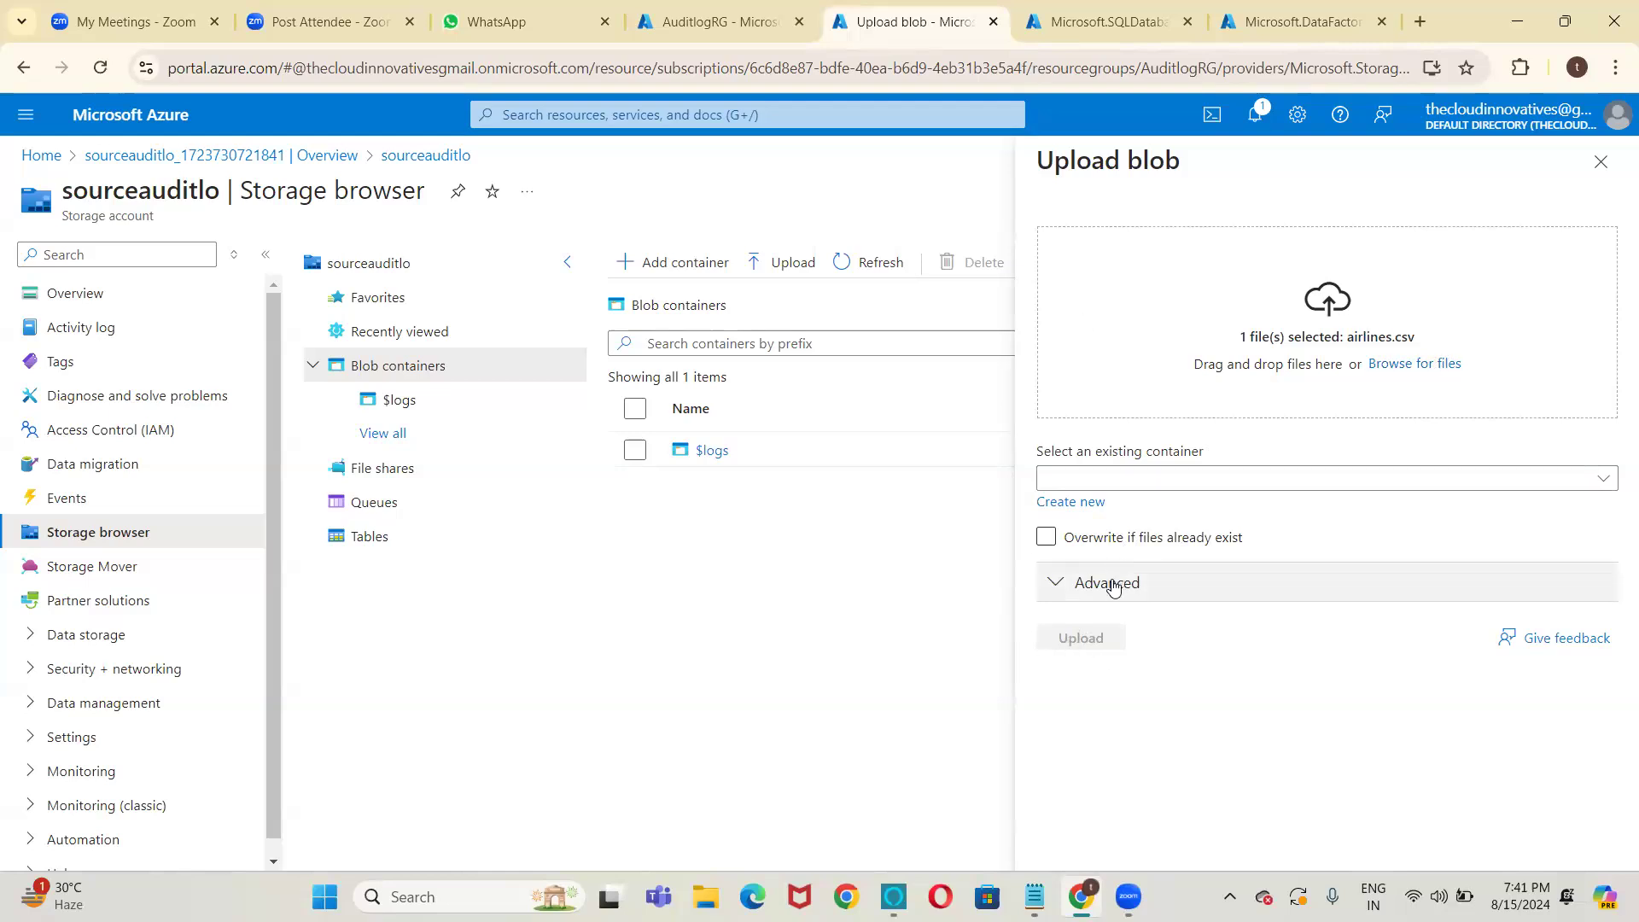
# Cancel the new container form and choose the airlines file again for the upload.
pyautogui.click(1082, 502)
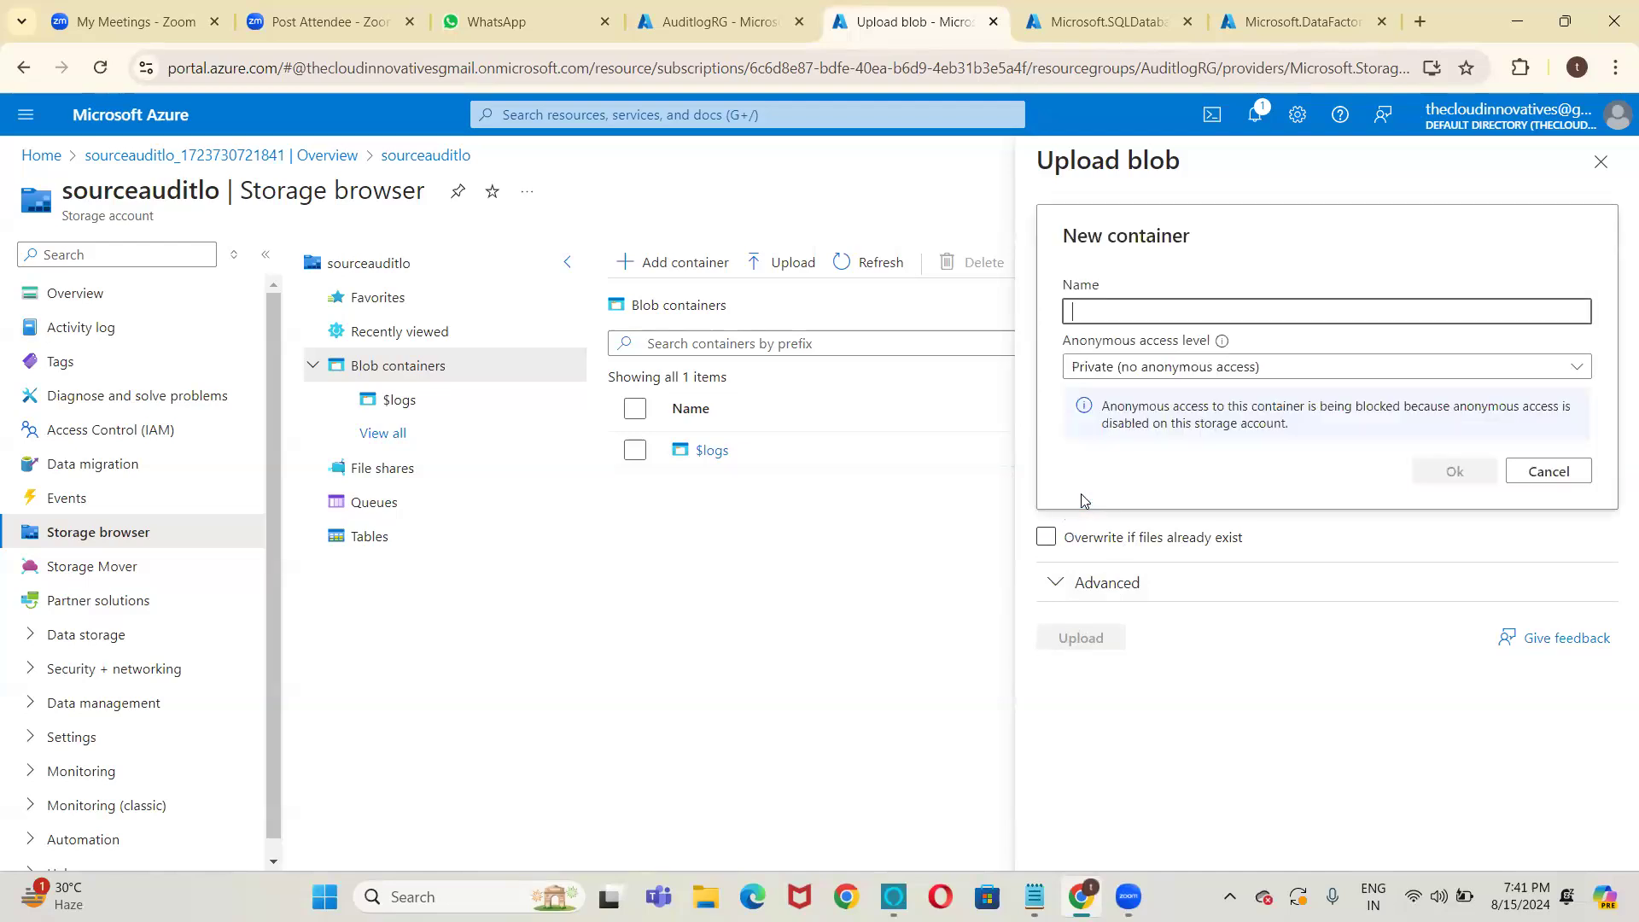
pyautogui.click(1552, 476)
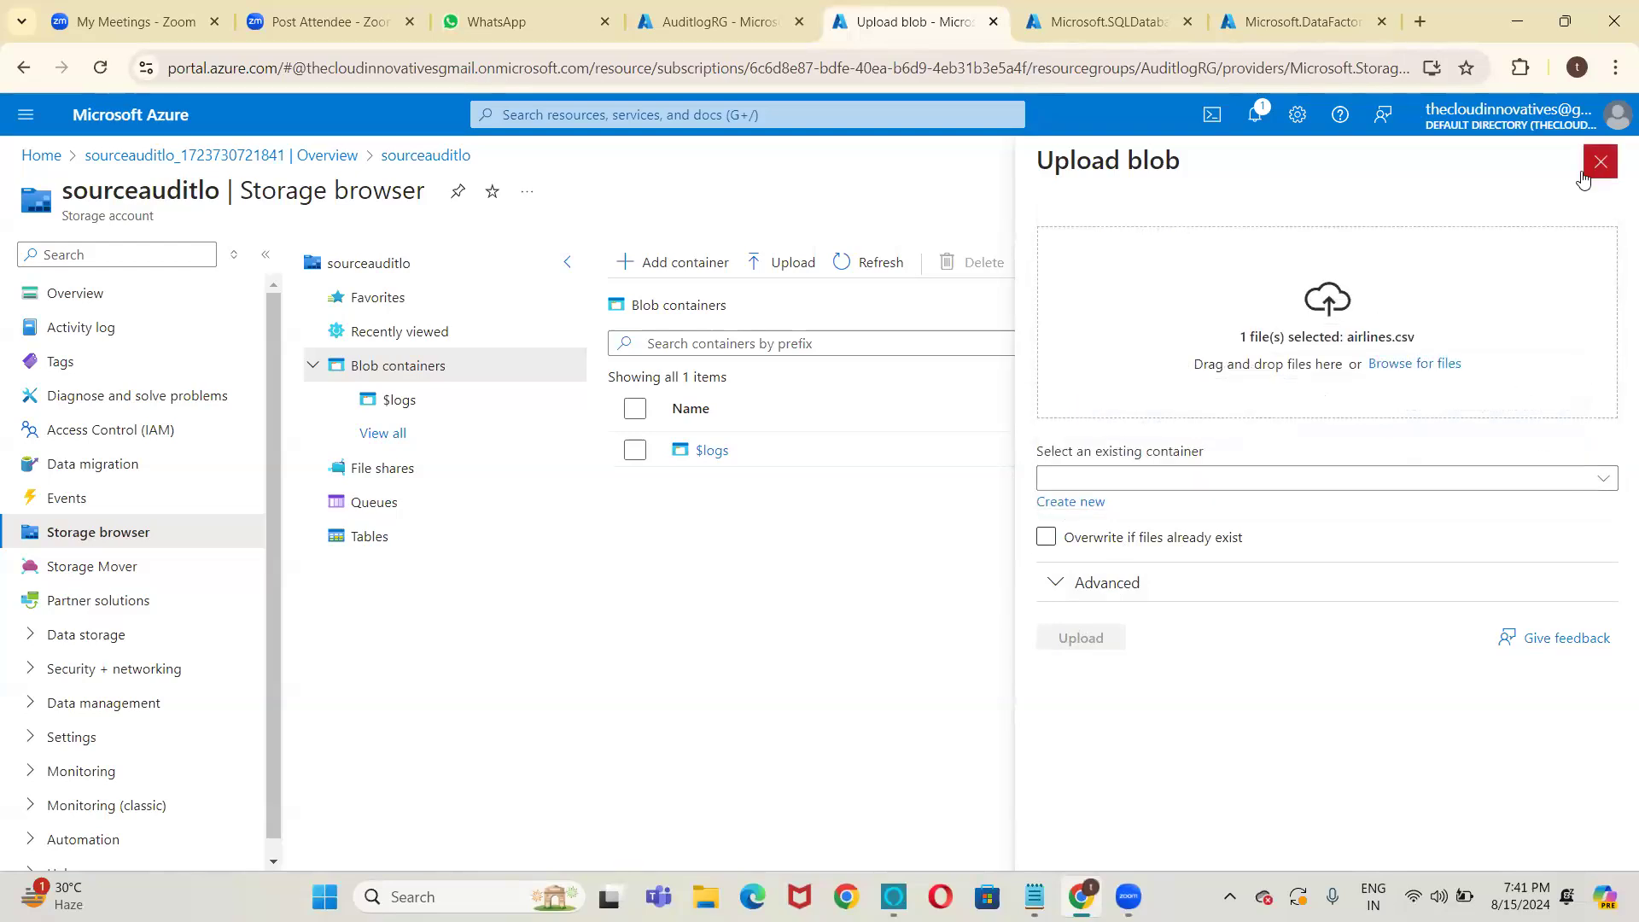
pyautogui.click(1413, 365)
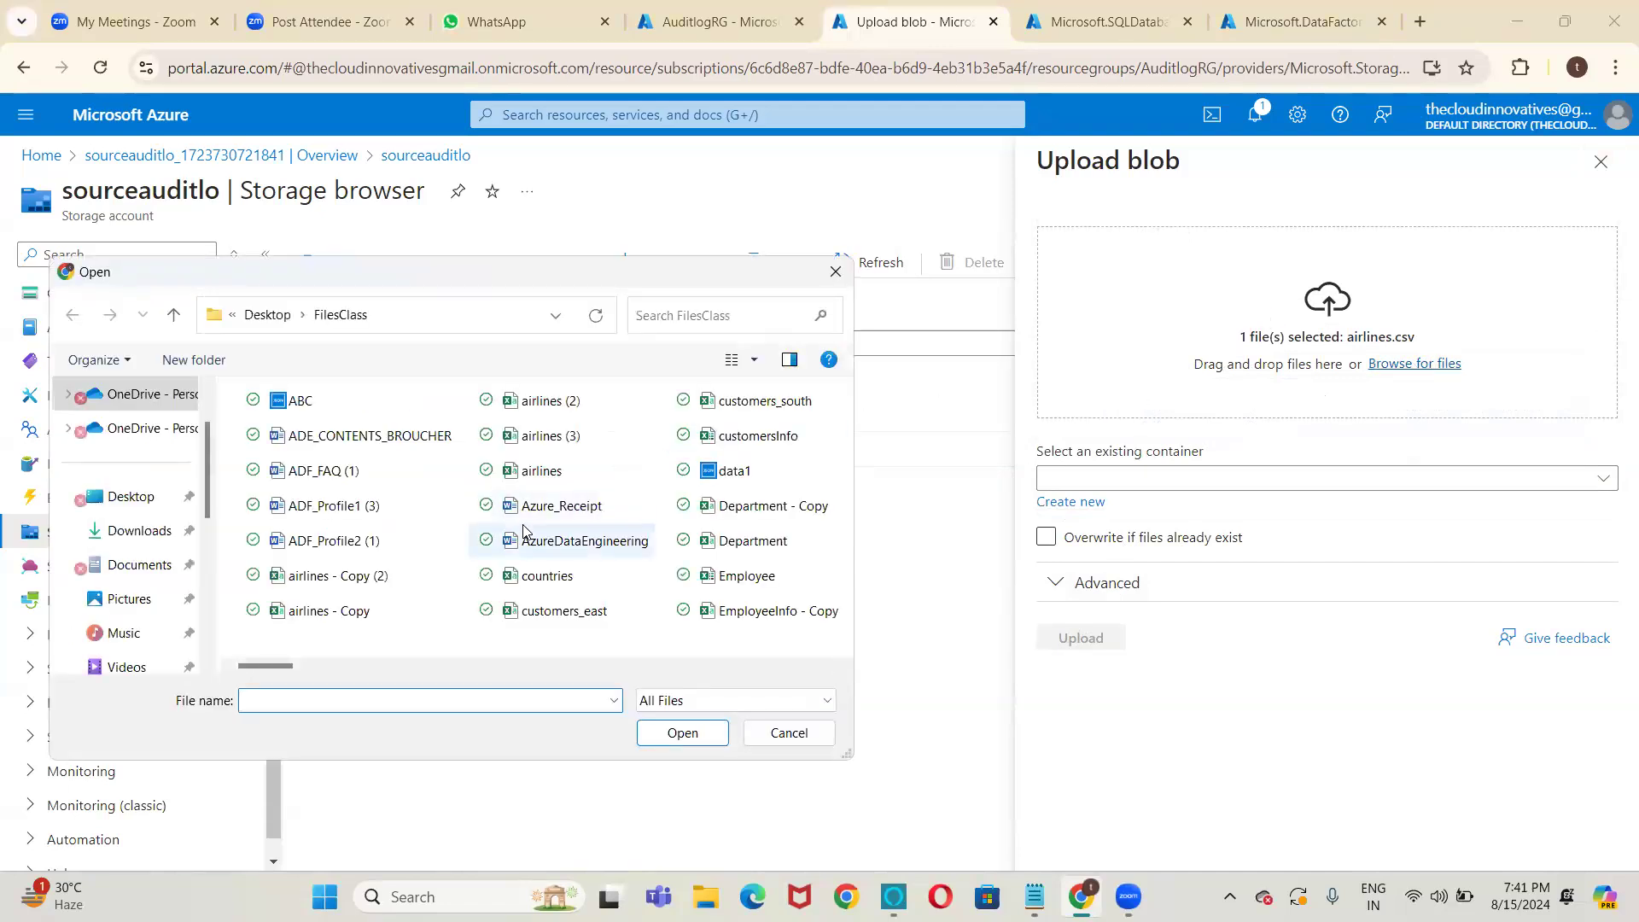
pyautogui.click(530, 480)
pyautogui.doubleClick(529, 480)
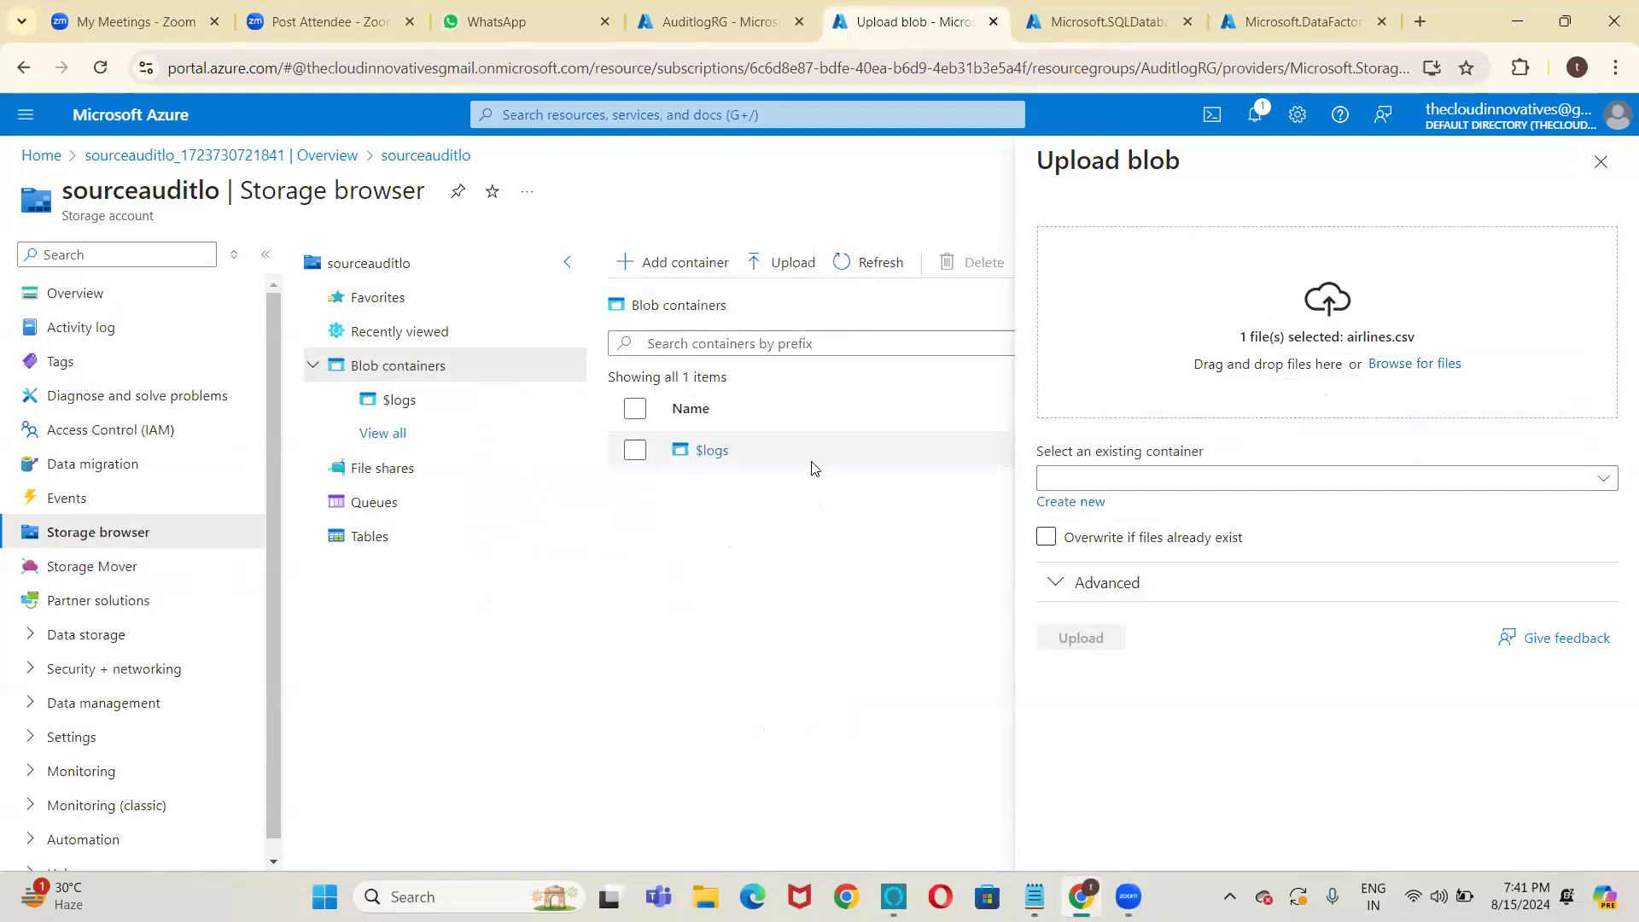
# Allow overwriting of existing files and create a new private container named input for the upload.
pyautogui.click(1043, 539)
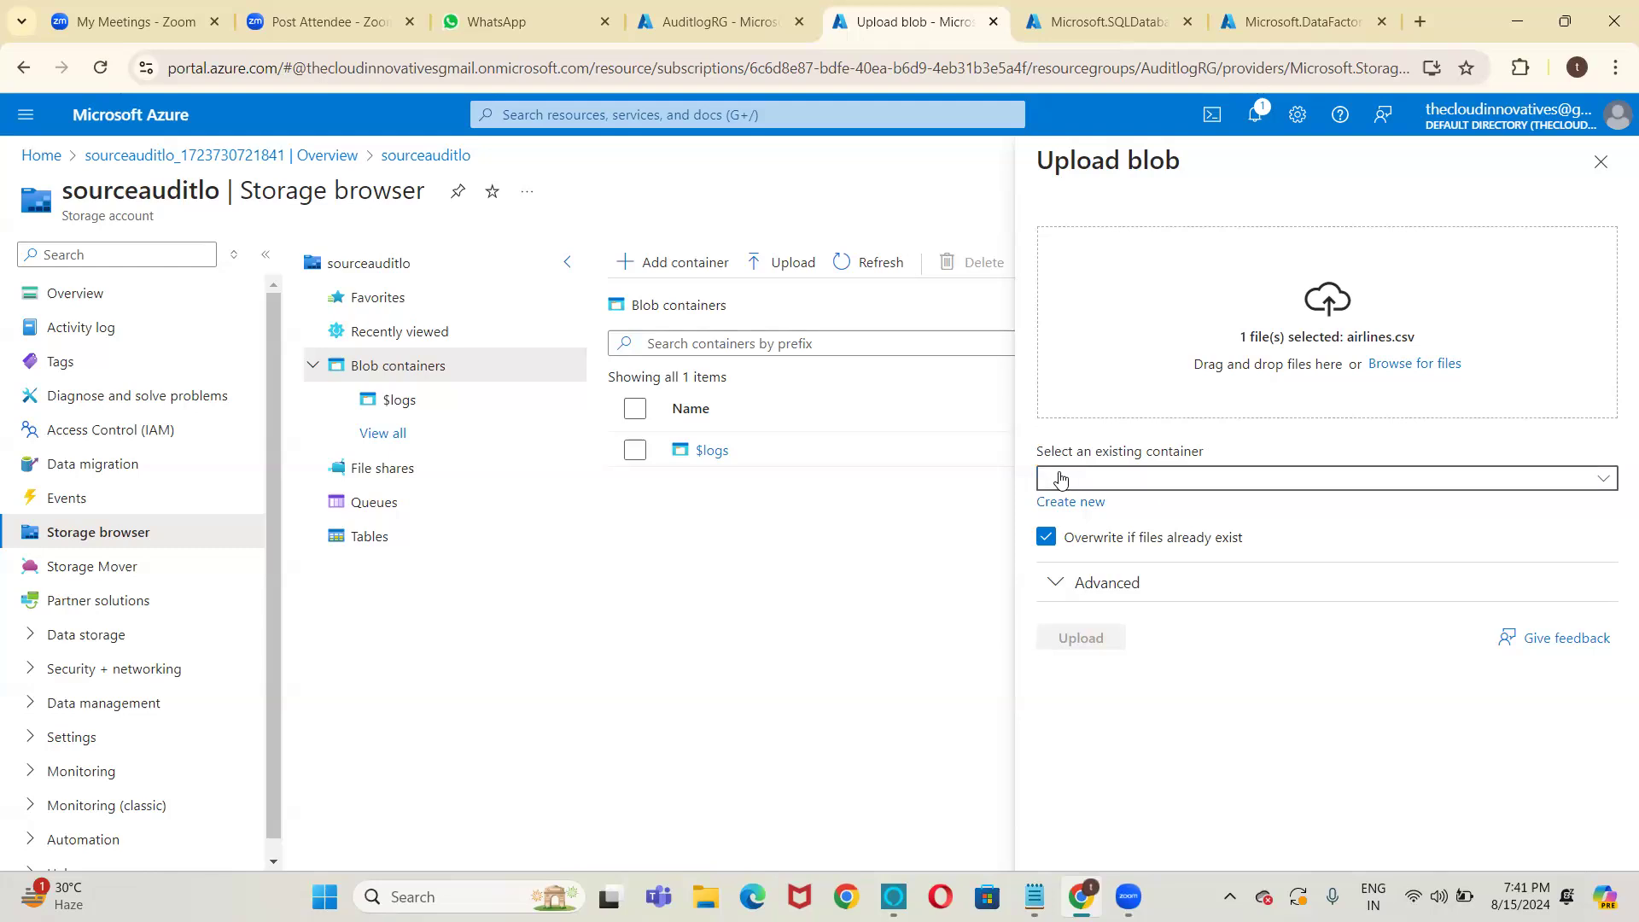
pyautogui.click(1098, 505)
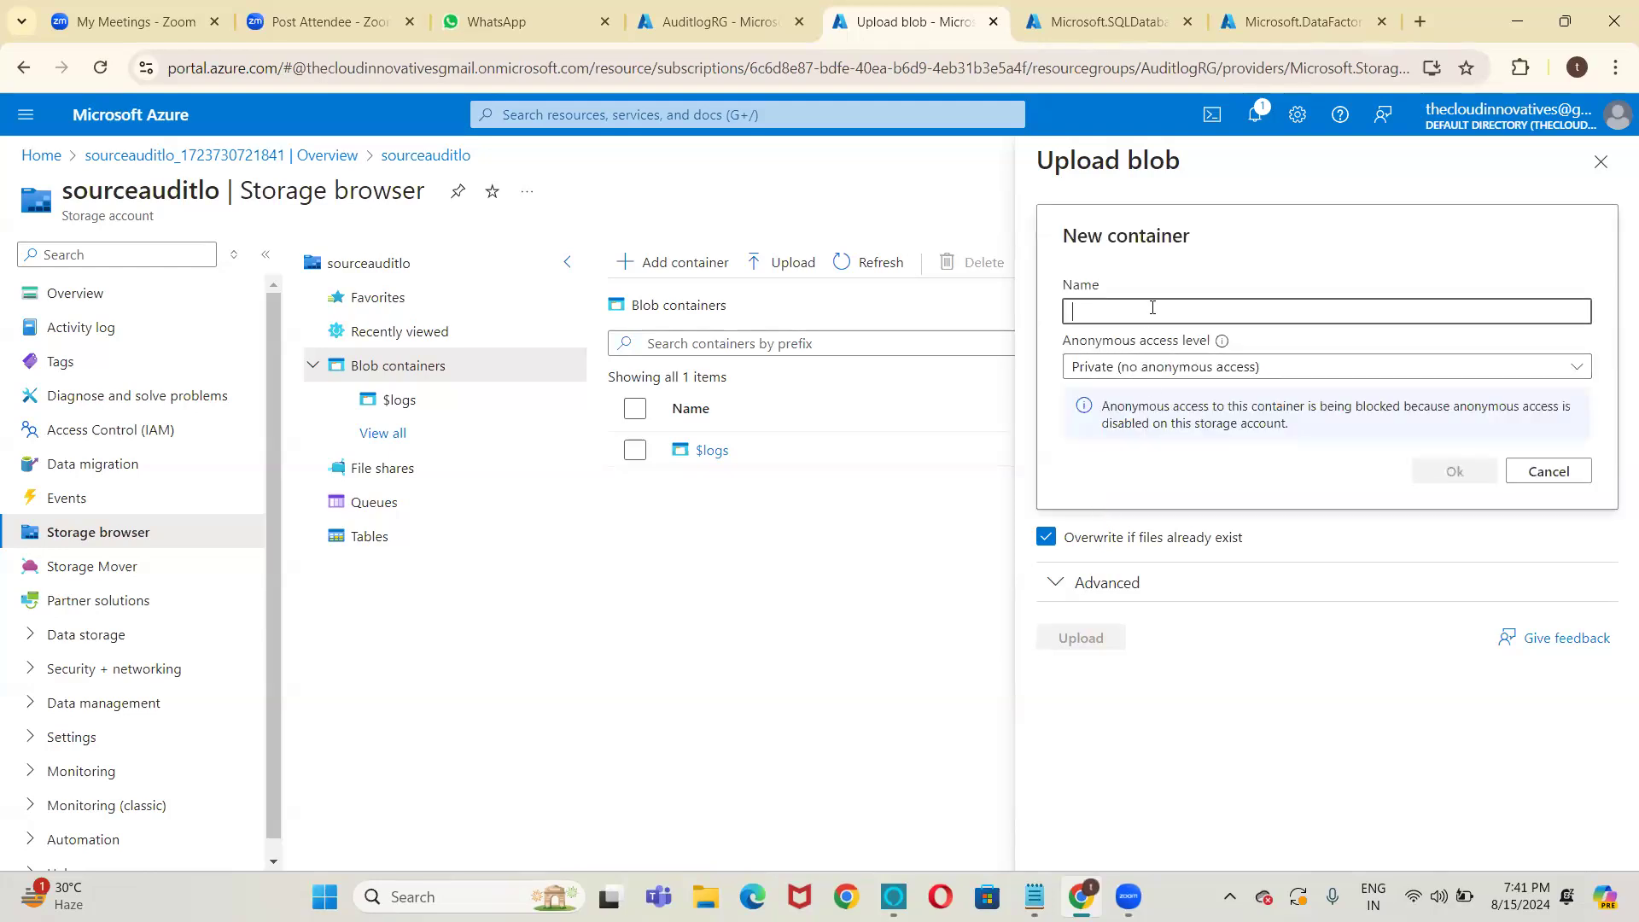
pyautogui.write('Inp')
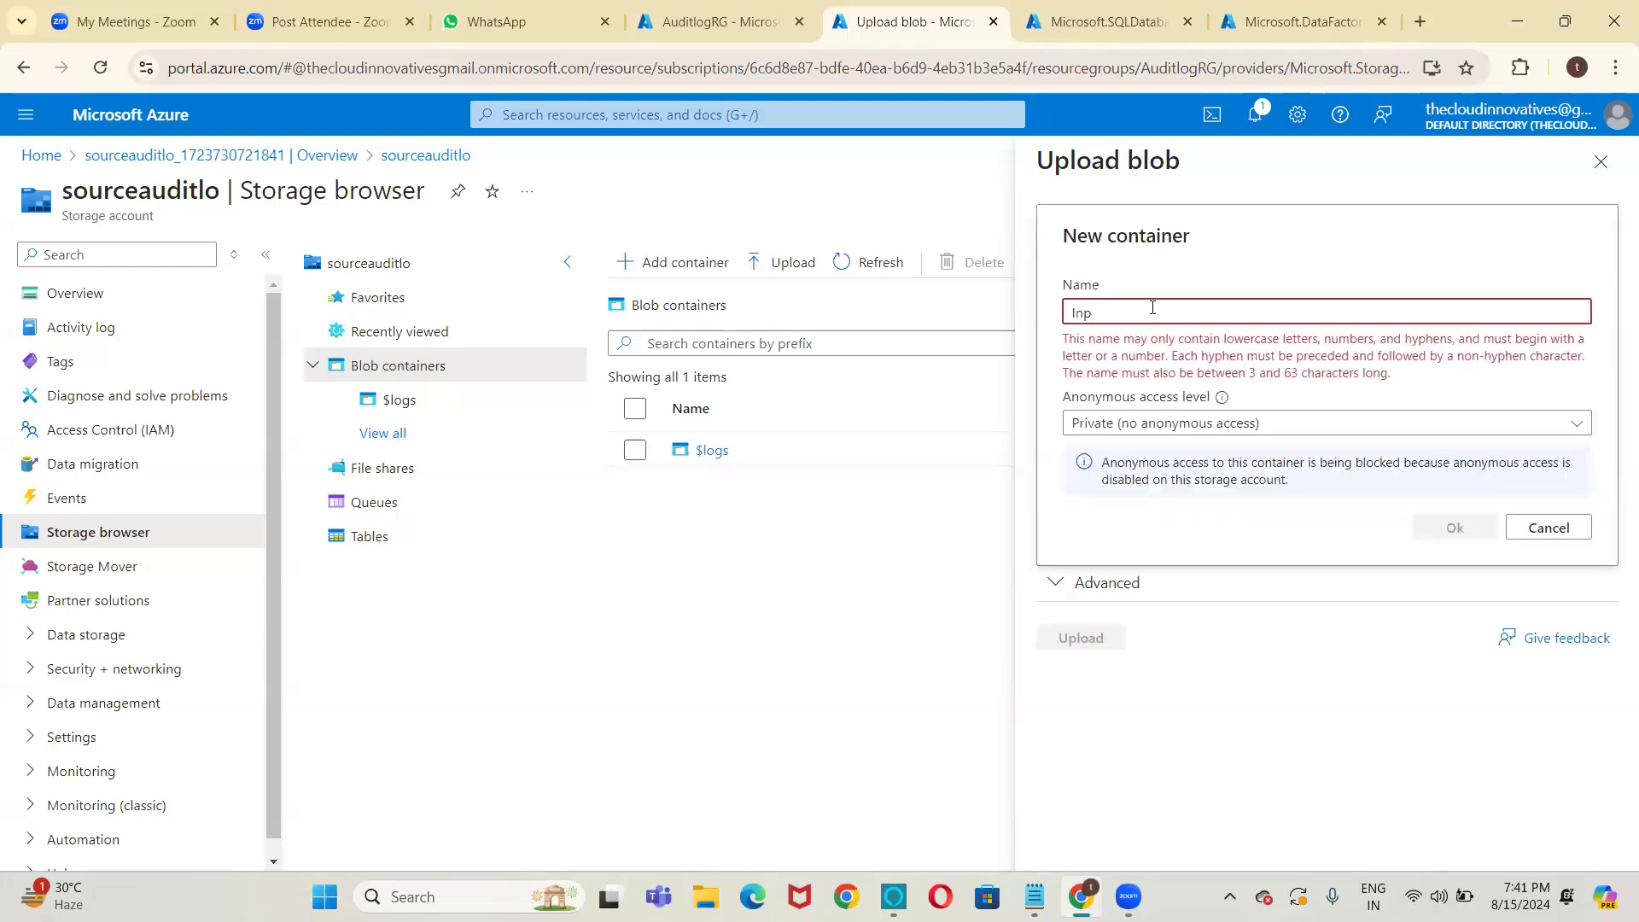
pyautogui.press('BackSpace')
pyautogui.press('BackSpace')
pyautogui.write('input')
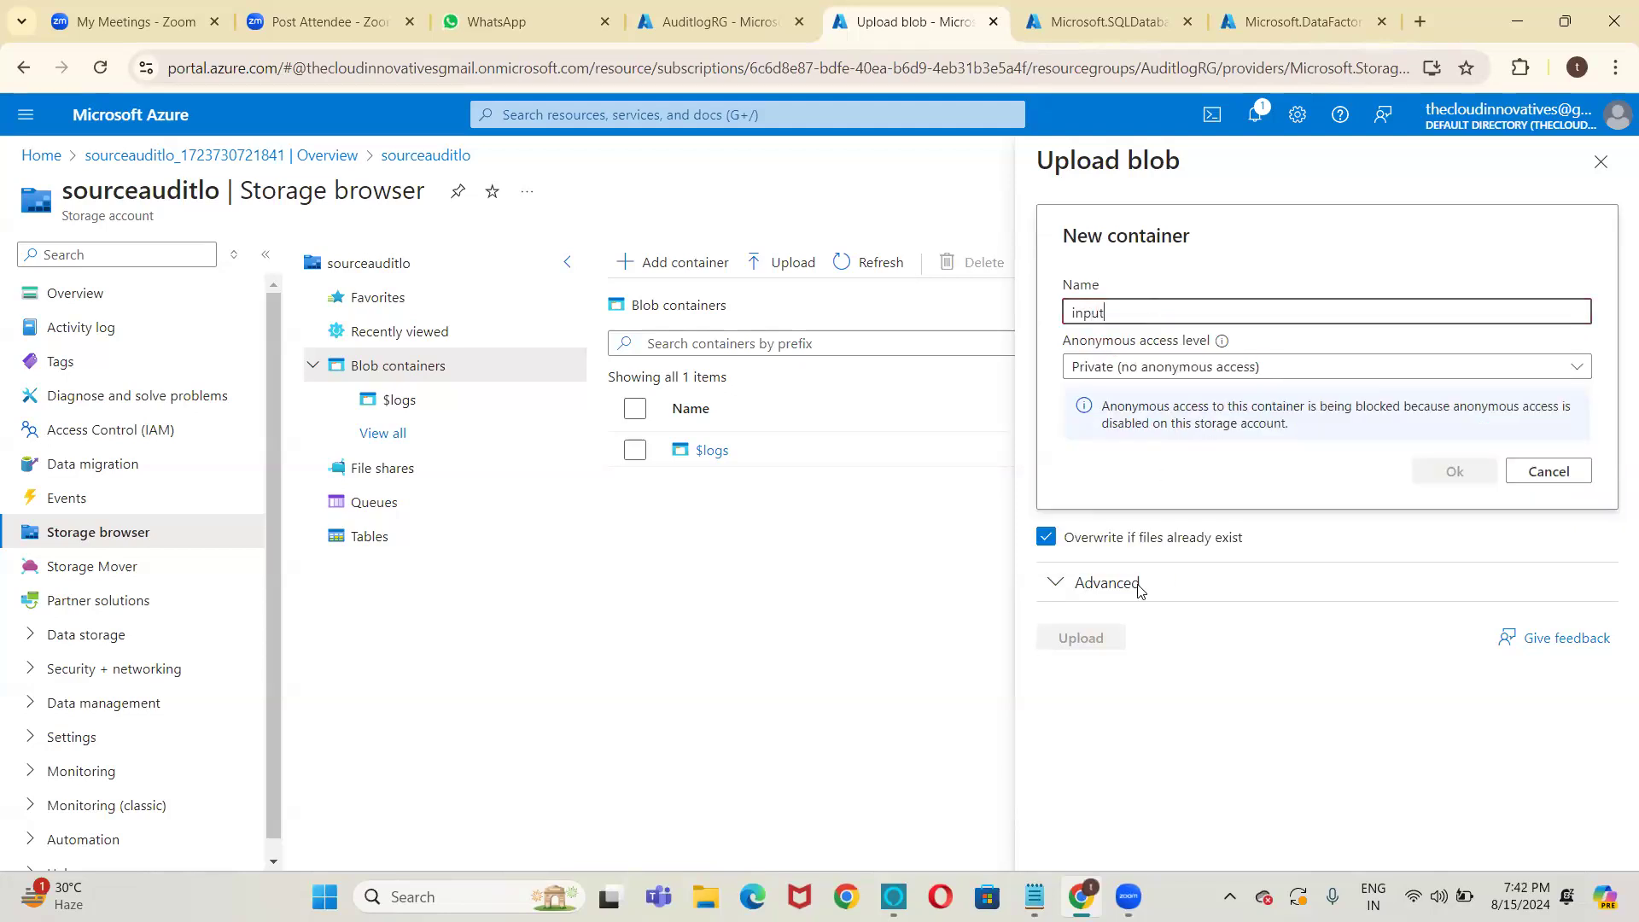
pyautogui.click(1454, 474)
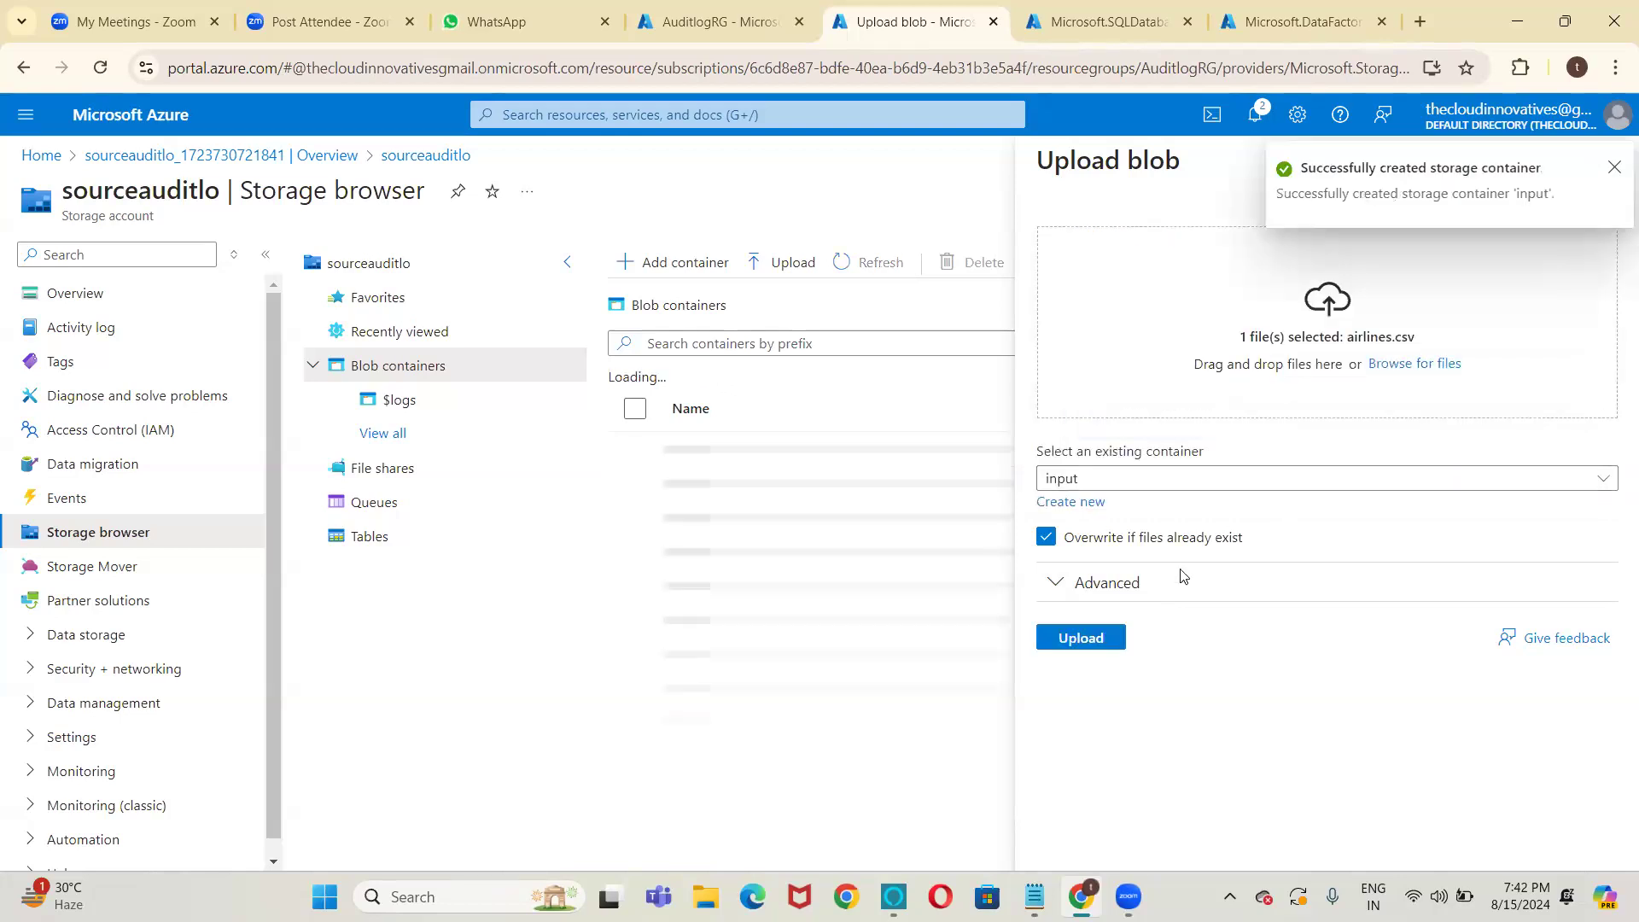
# Upload airlines.csv to the input container and open that container.
pyautogui.click(1120, 639)
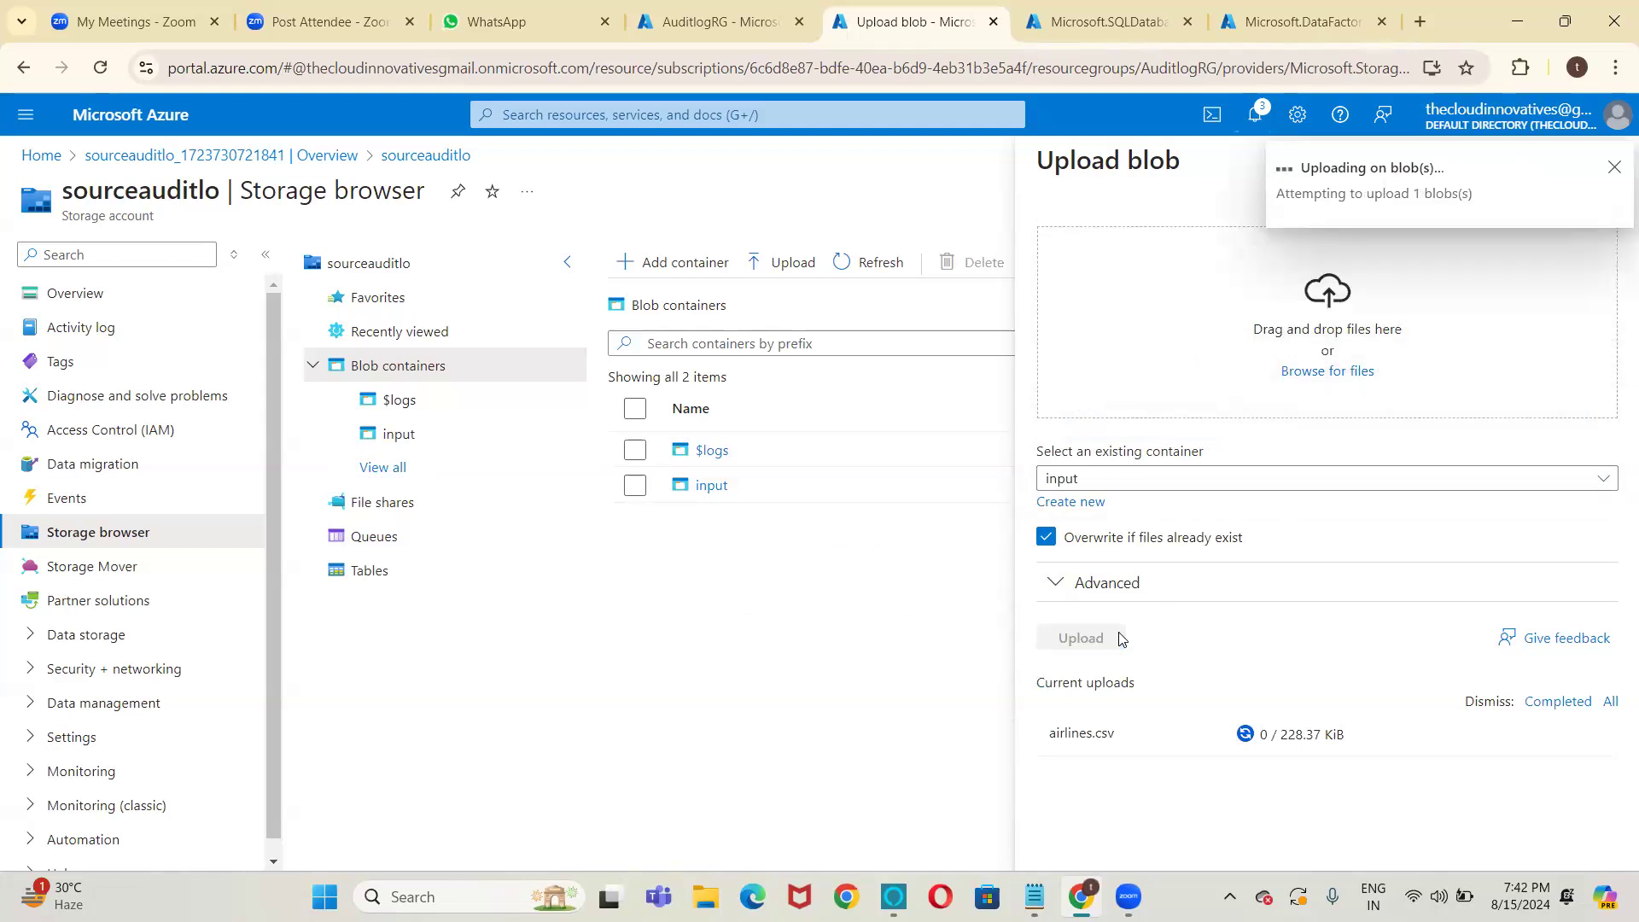
pyautogui.click(721, 497)
pyautogui.click(721, 497)
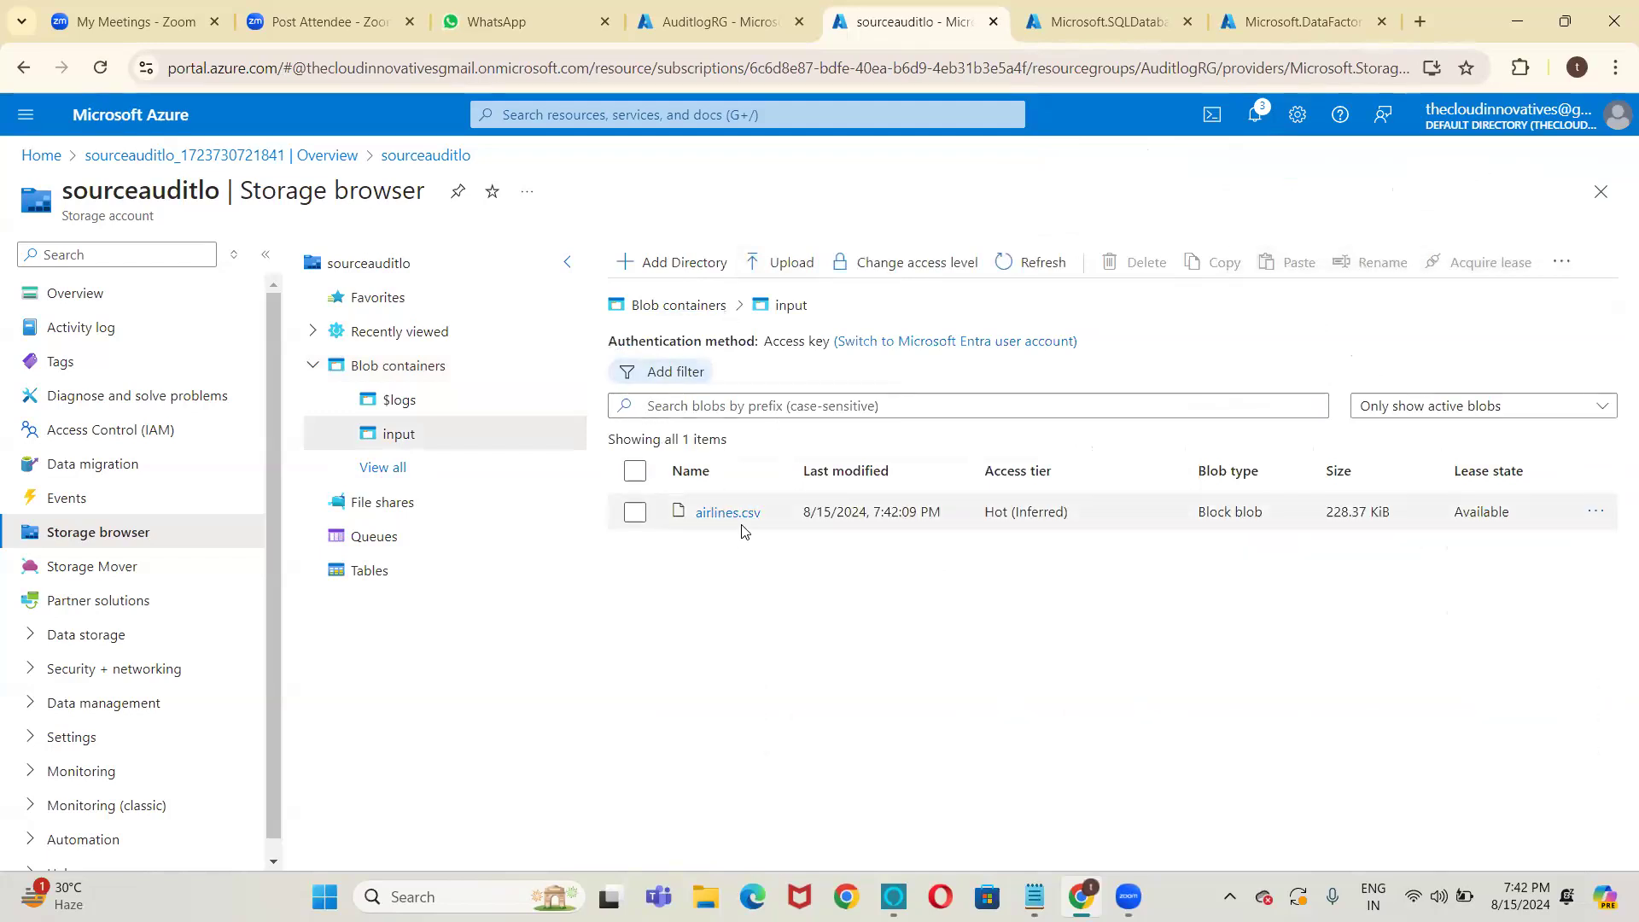
# Go to the deployed TargetDB database and sign in to its query editor with the SQL server admin password.
pyautogui.click(1085, 22)
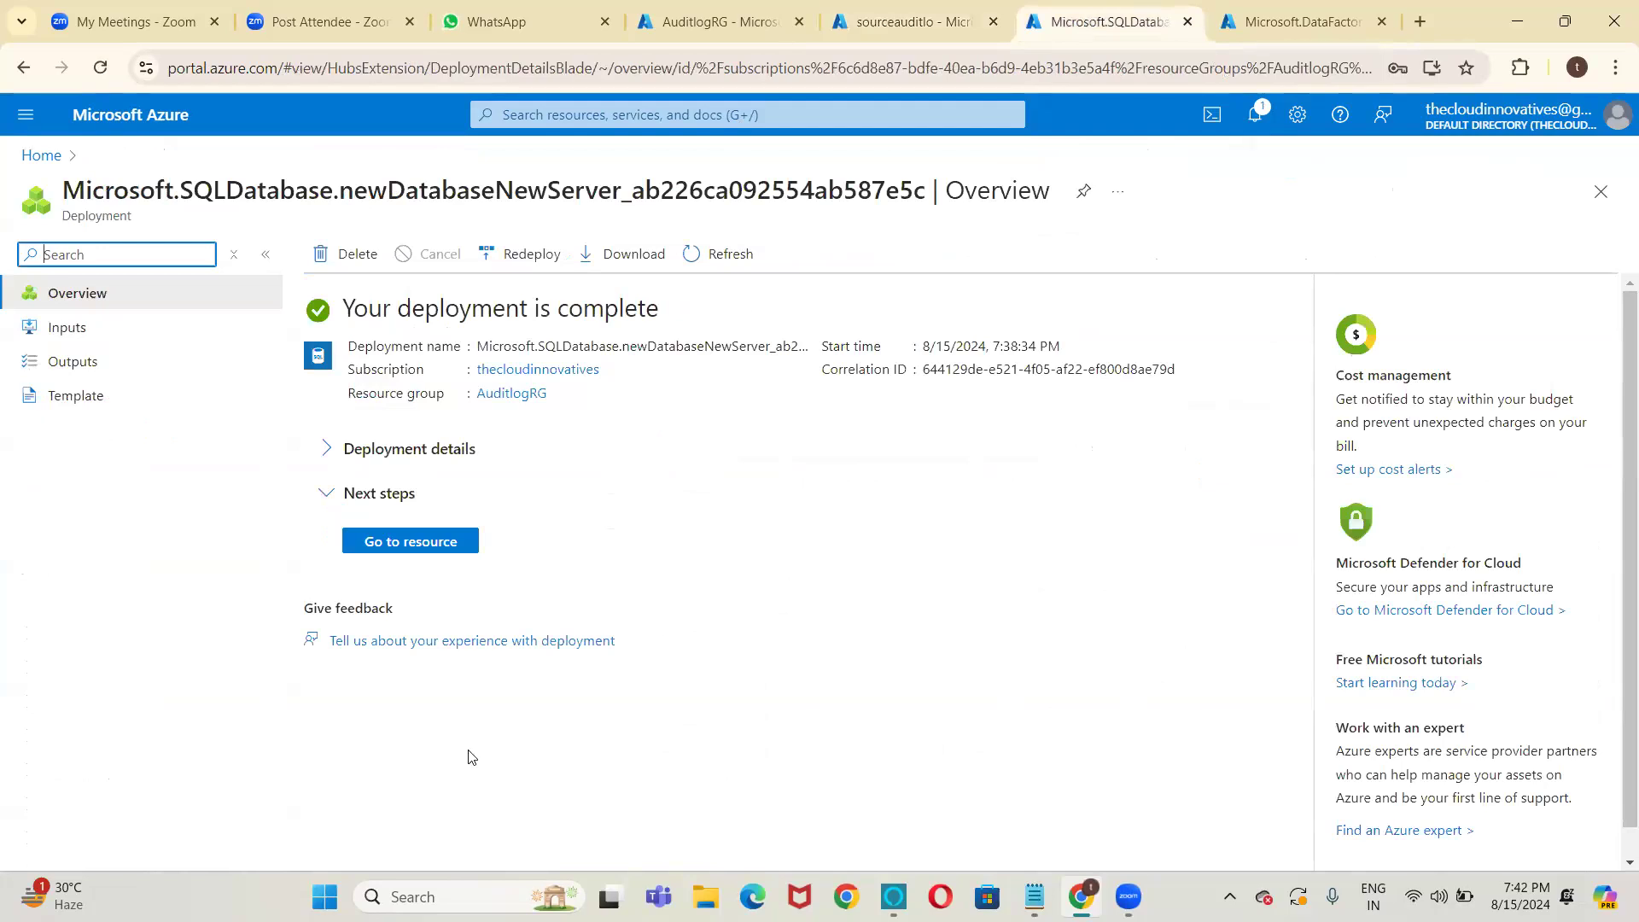
pyautogui.click(444, 542)
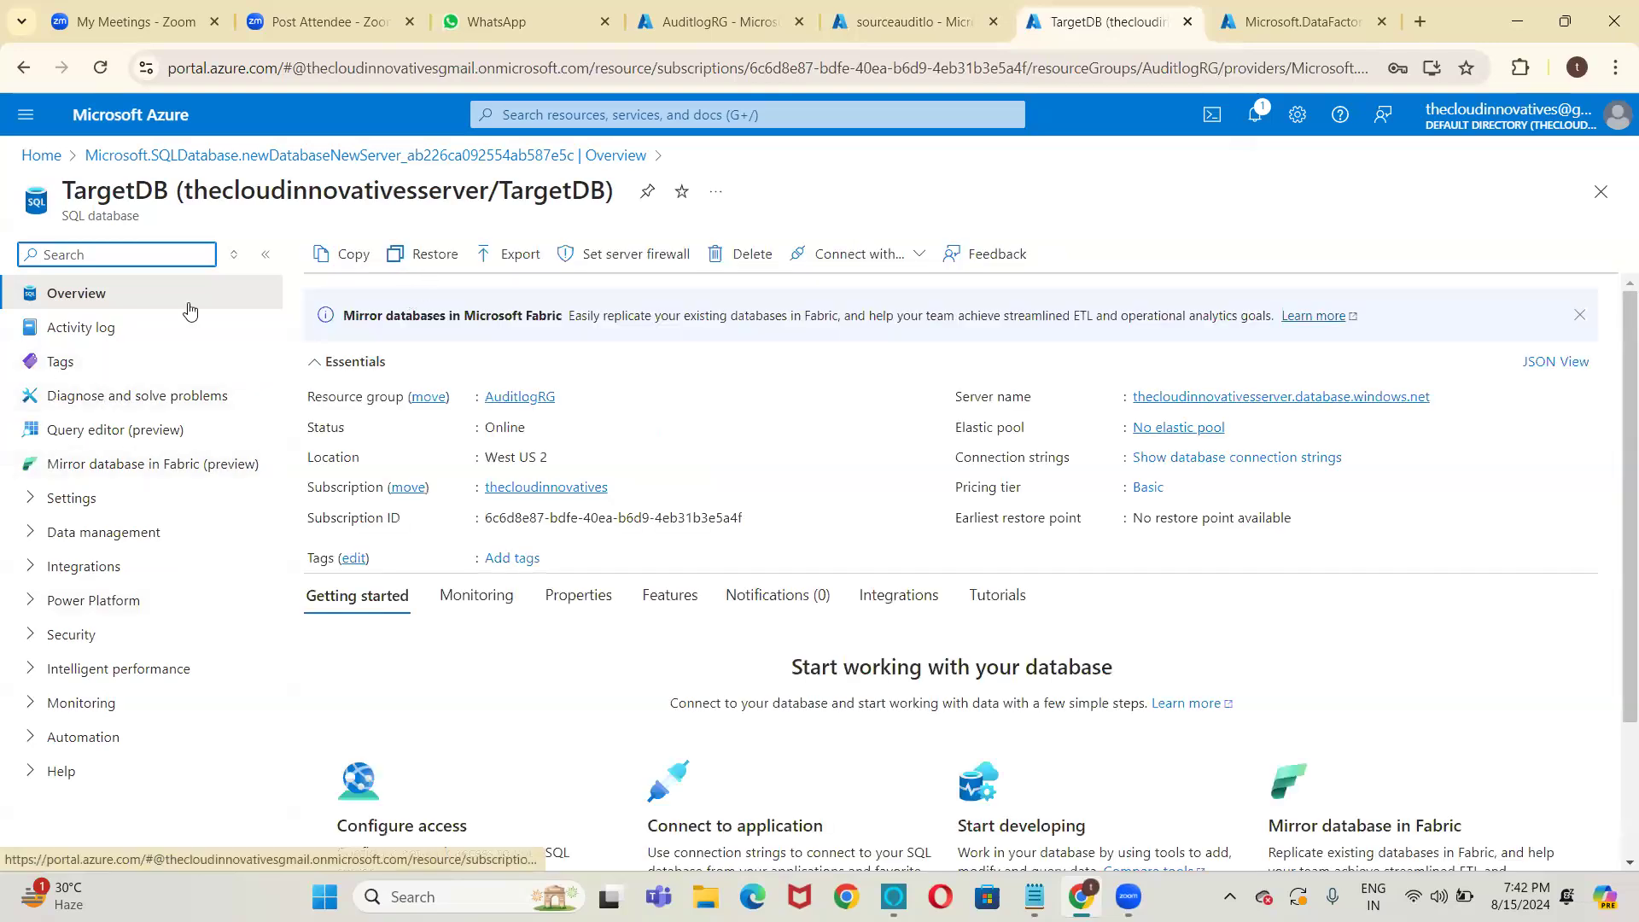
pyautogui.click(115, 433)
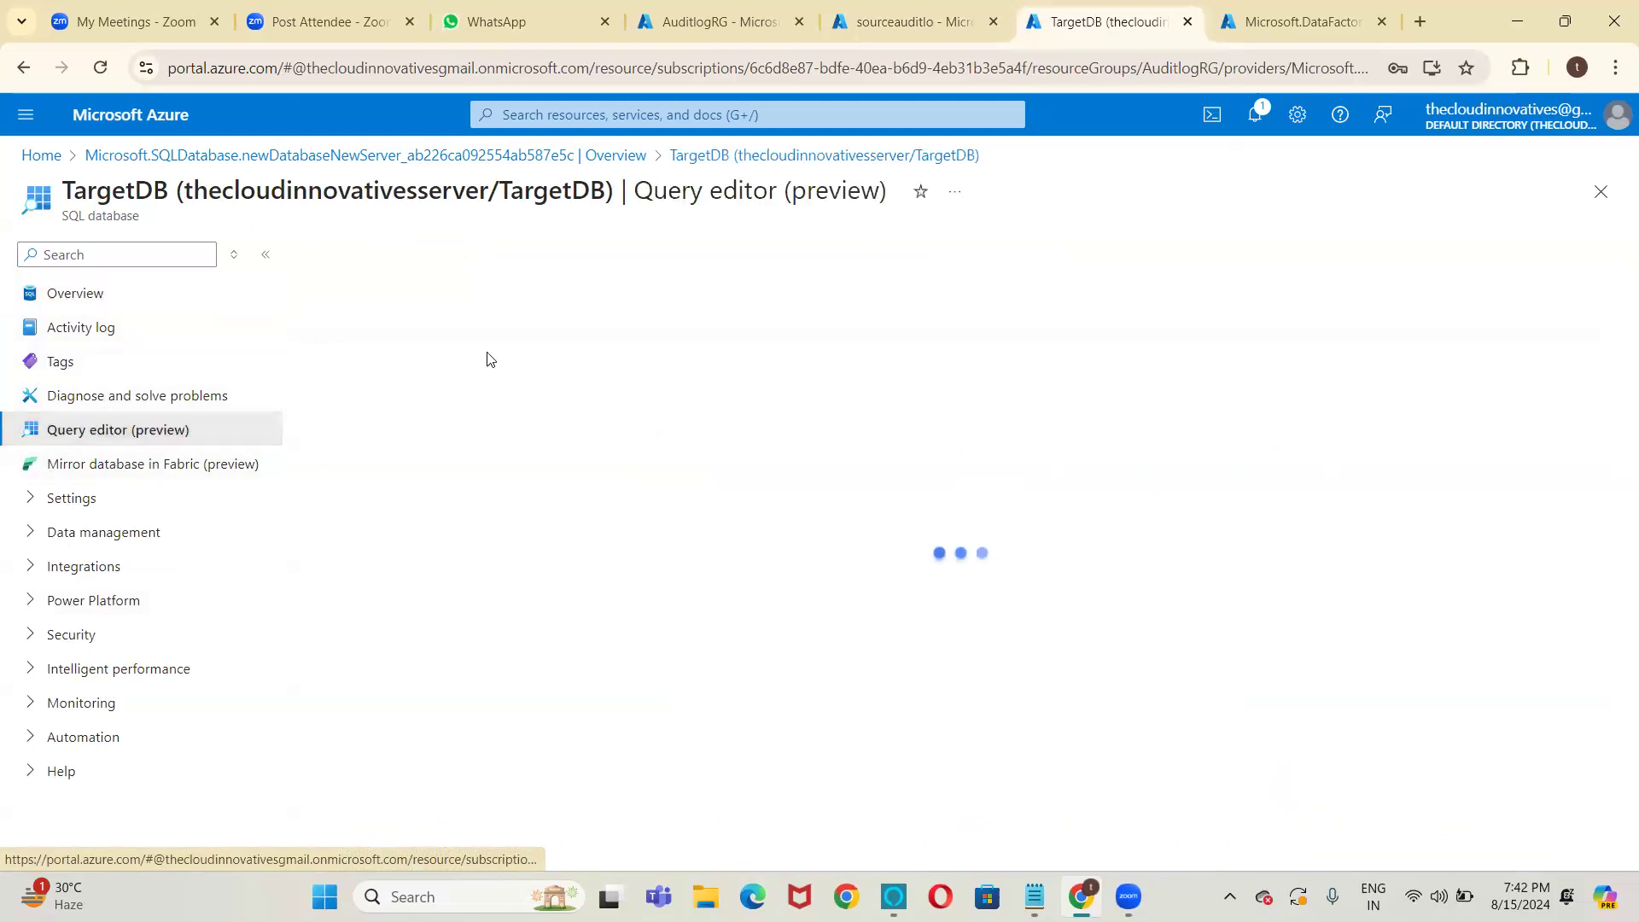
pyautogui.click(755, 639)
pyautogui.write('••••••••••')
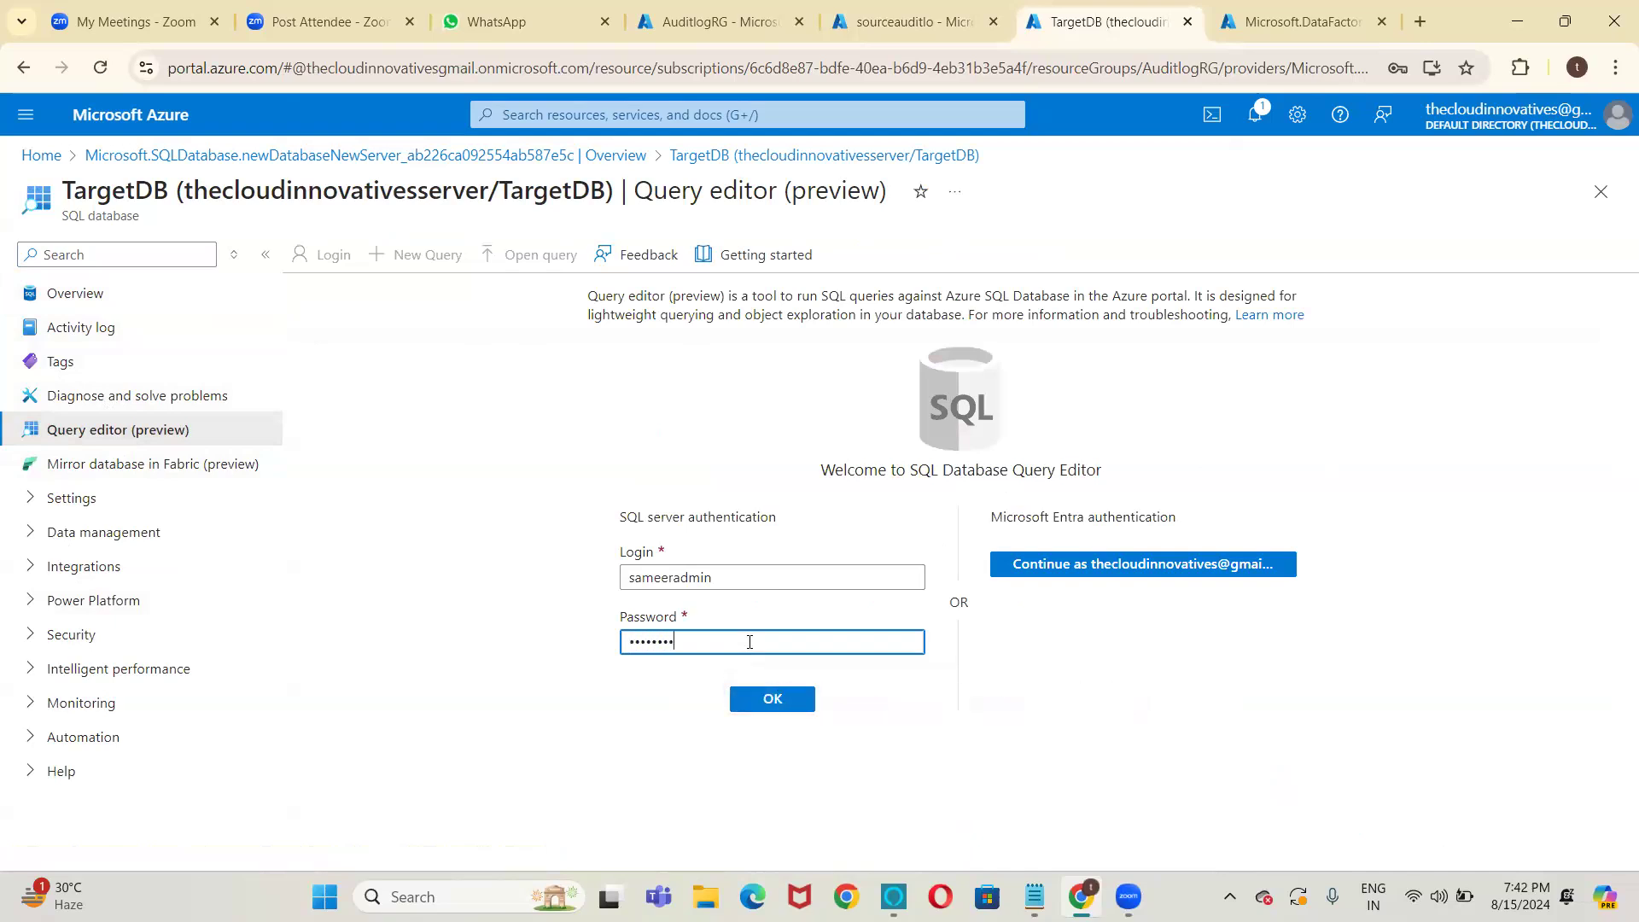
pyautogui.press('Return')
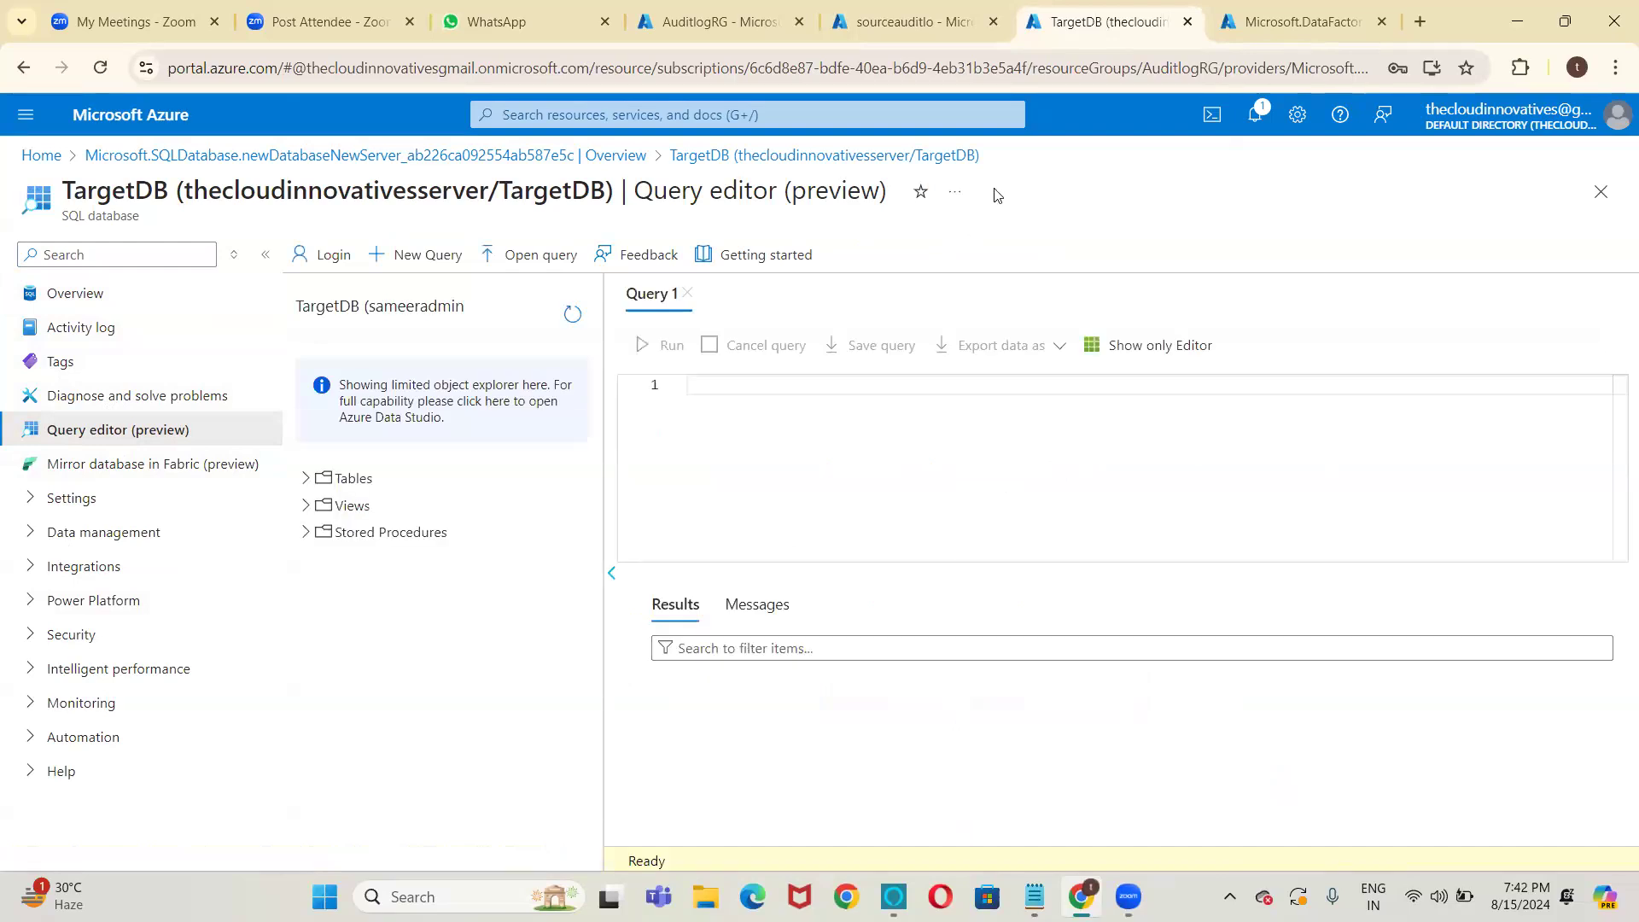
# Go to the deployed InstanceAuditLog data factory, launch its studio and expand the navigation pane.
pyautogui.click(922, 27)
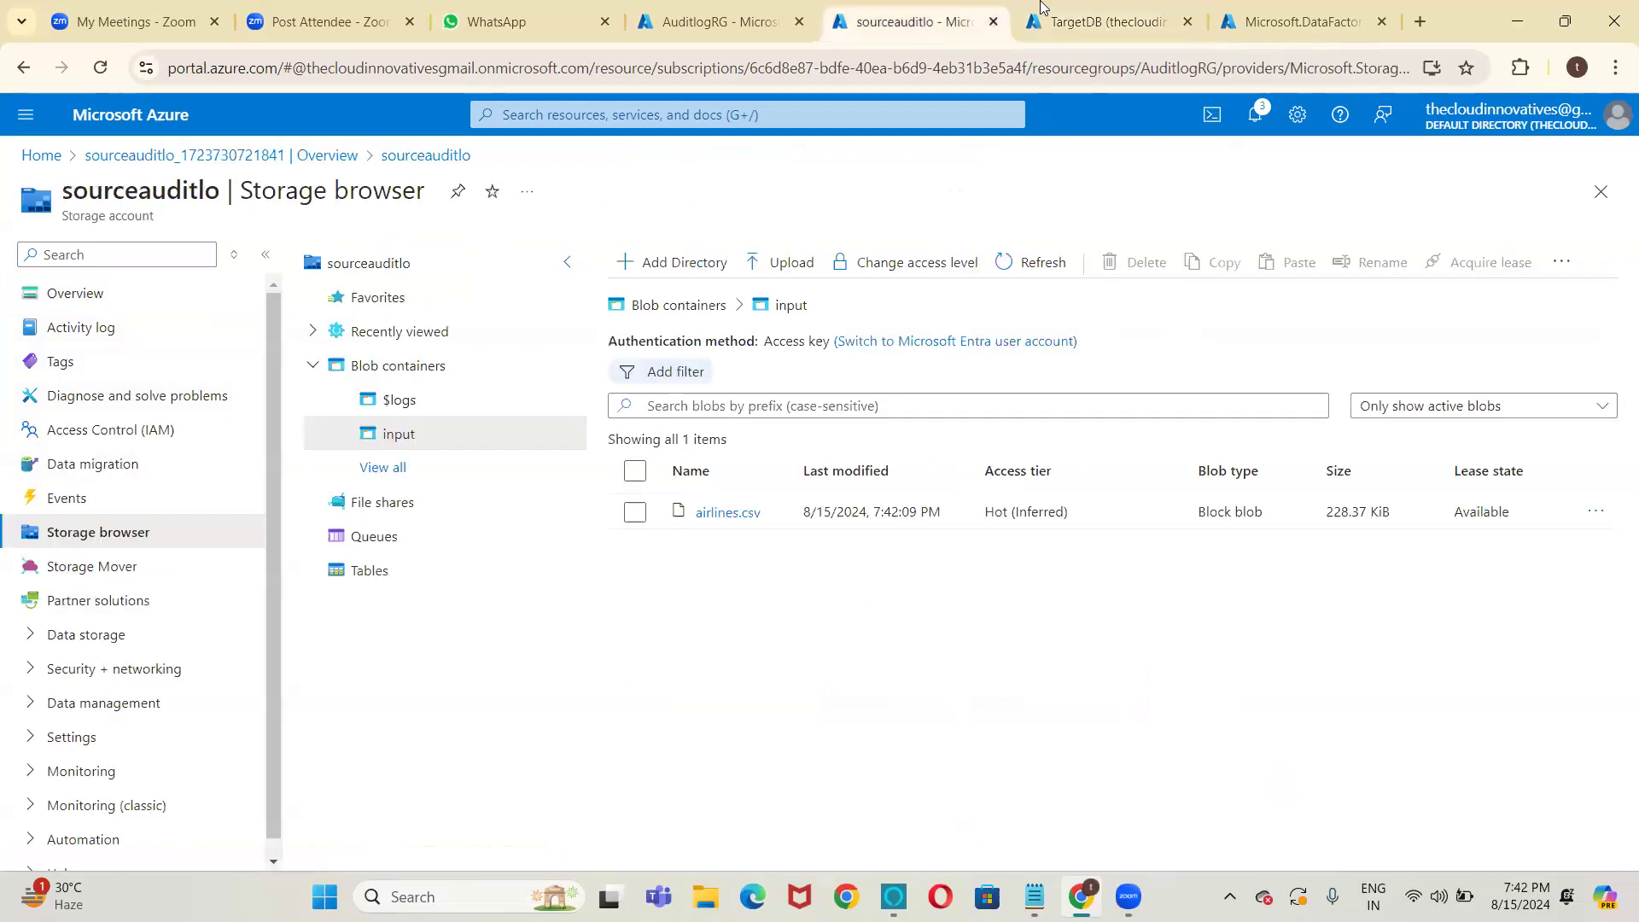
pyautogui.click(1071, 24)
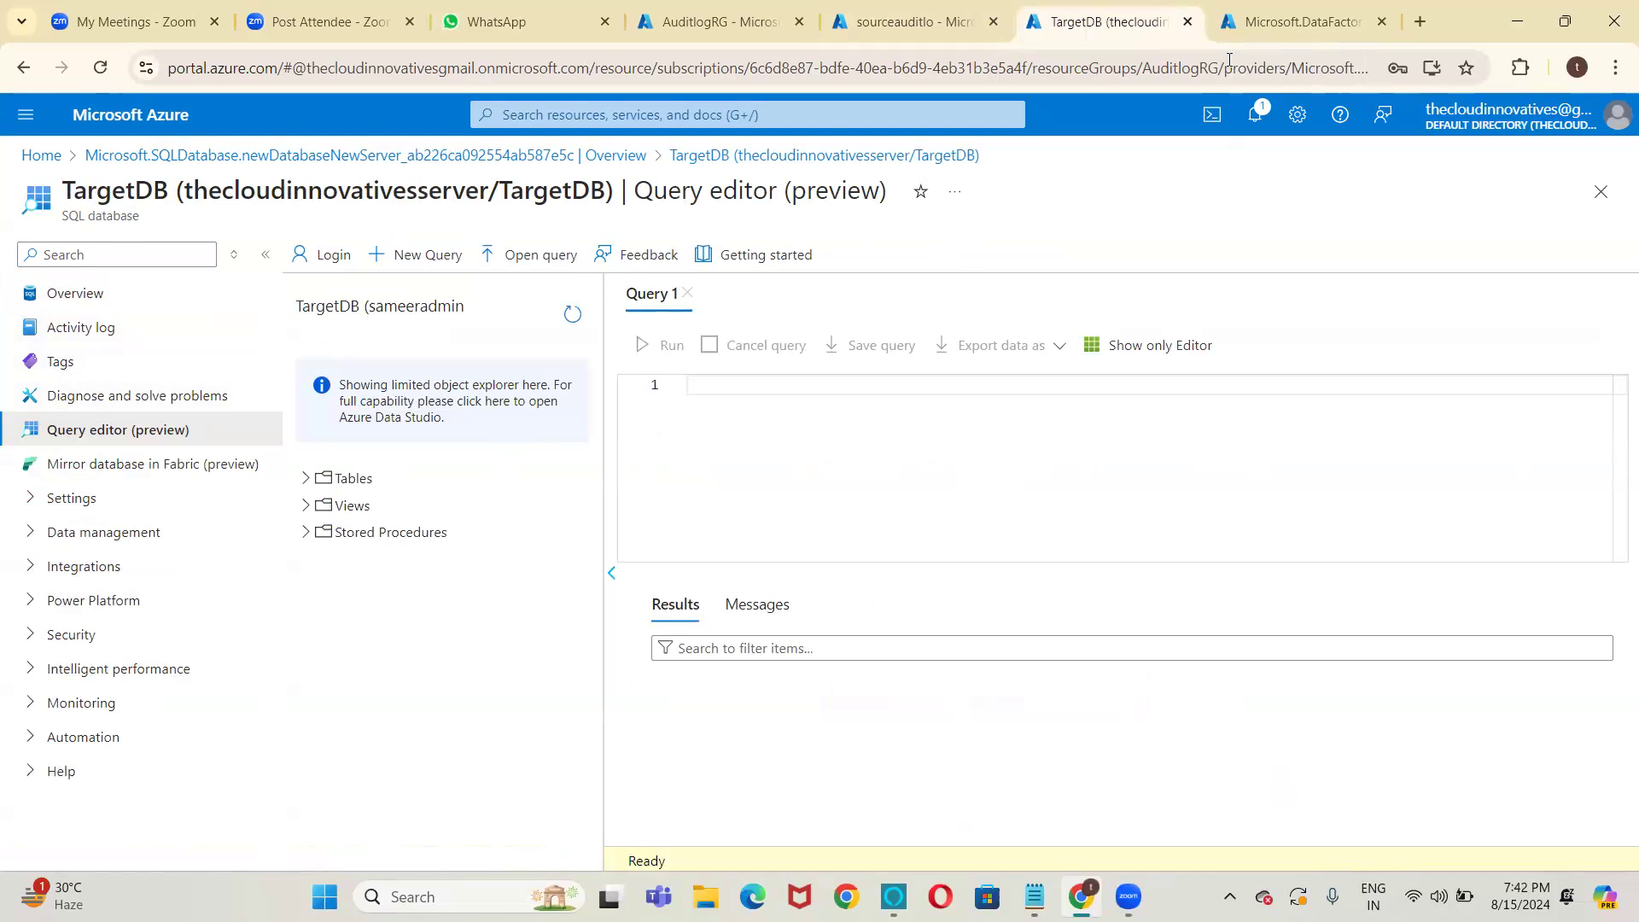
pyautogui.click(1303, 21)
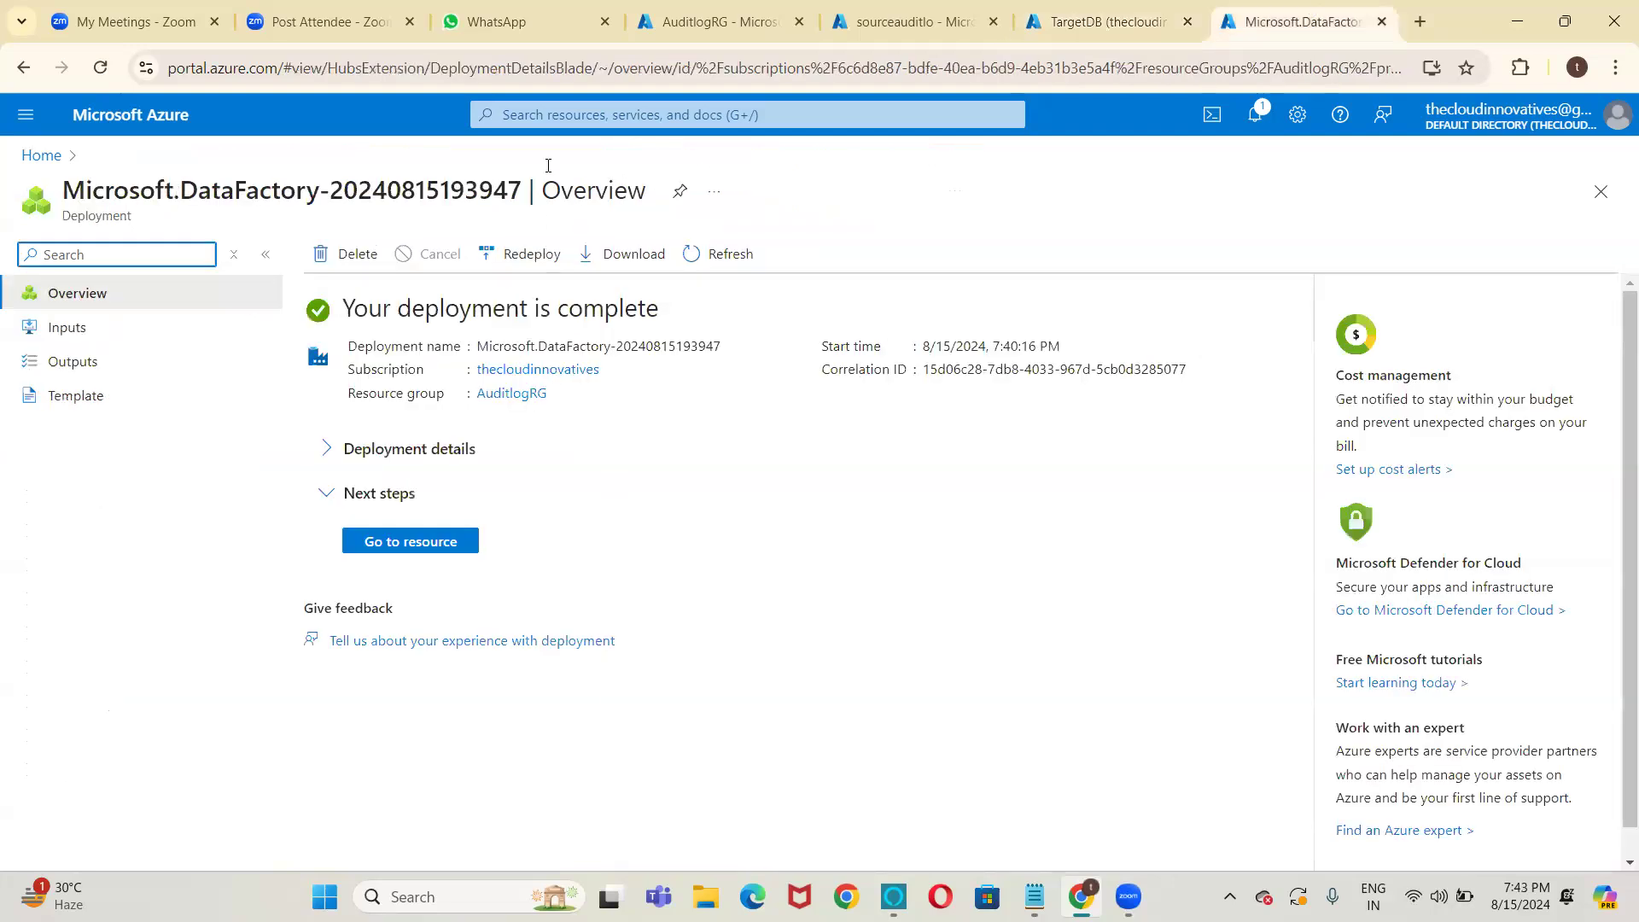
pyautogui.click(454, 544)
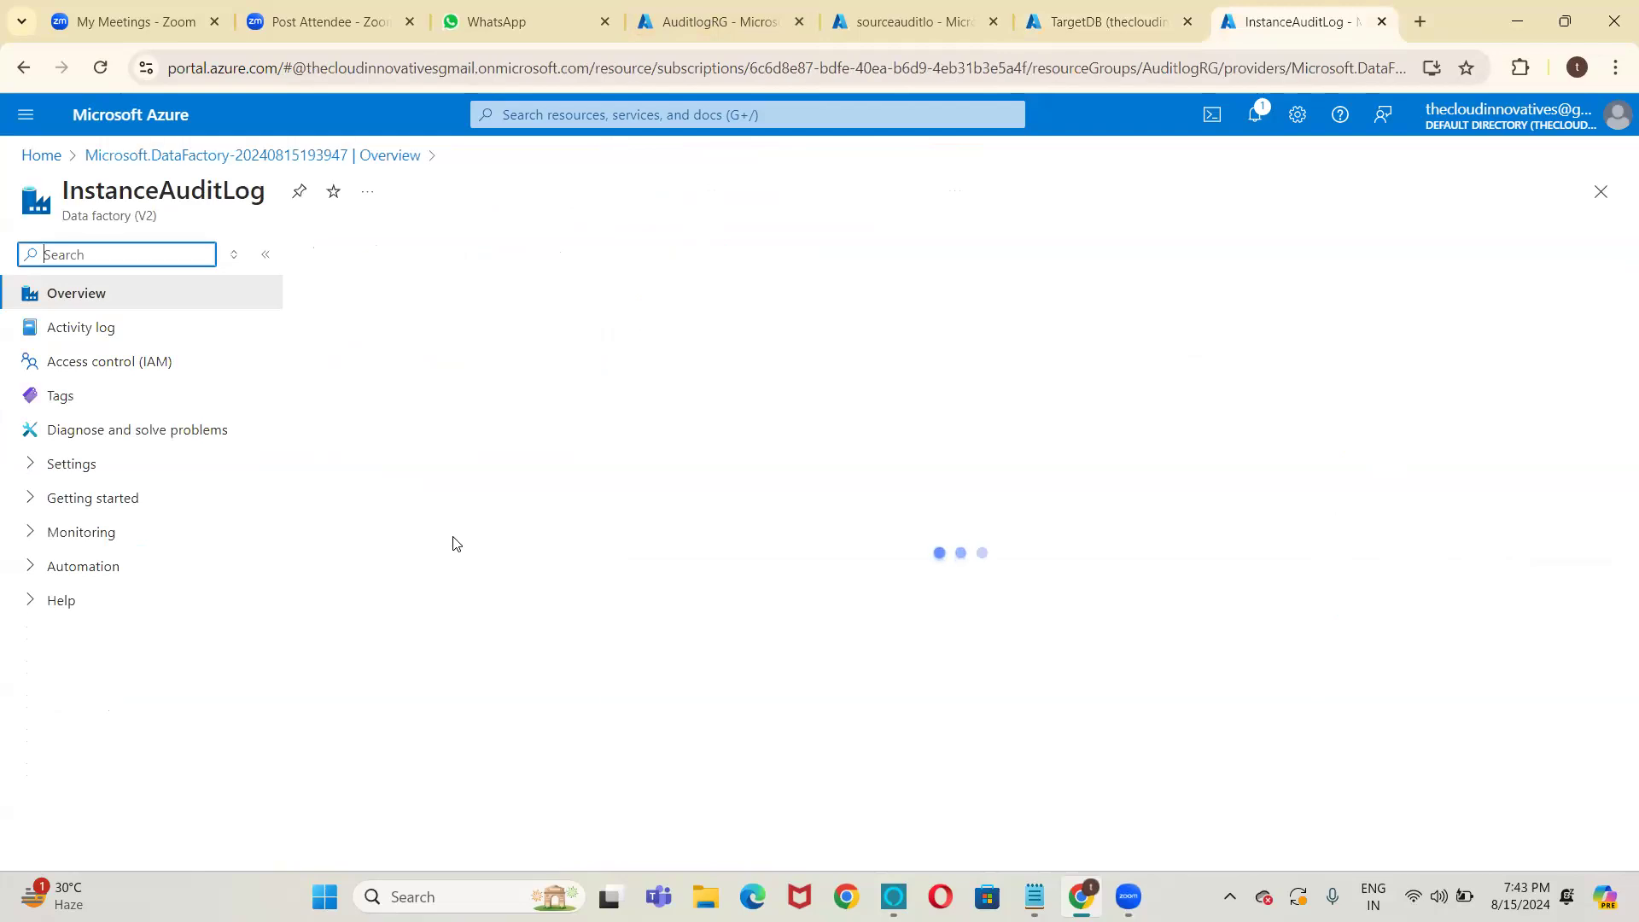
pyautogui.click(803, 676)
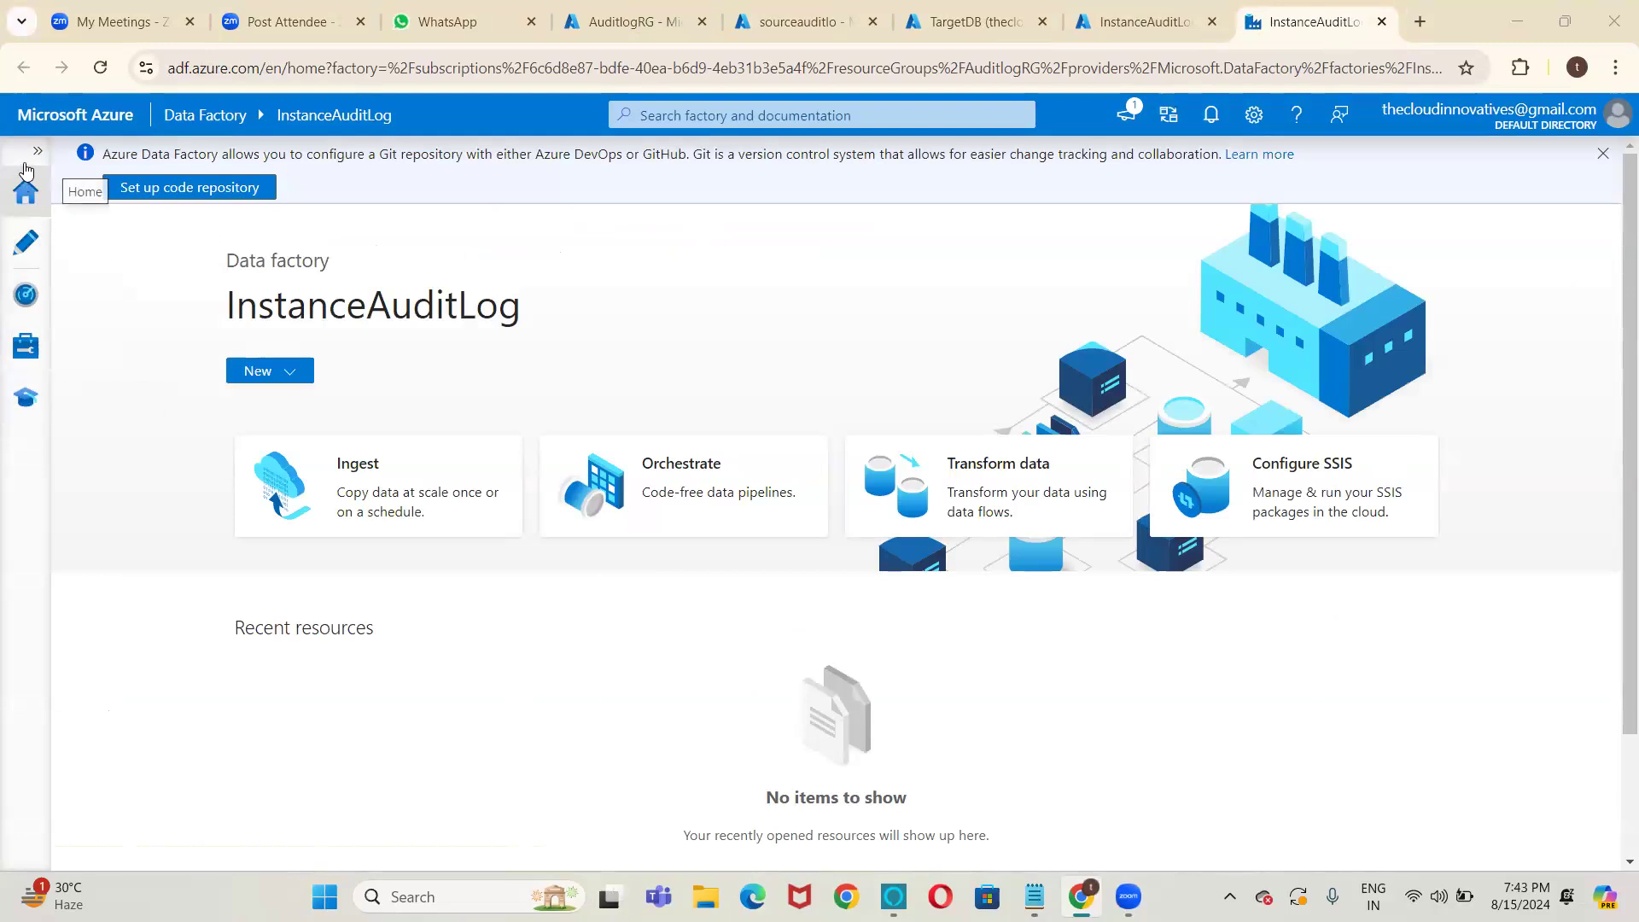
pyautogui.click(33, 154)
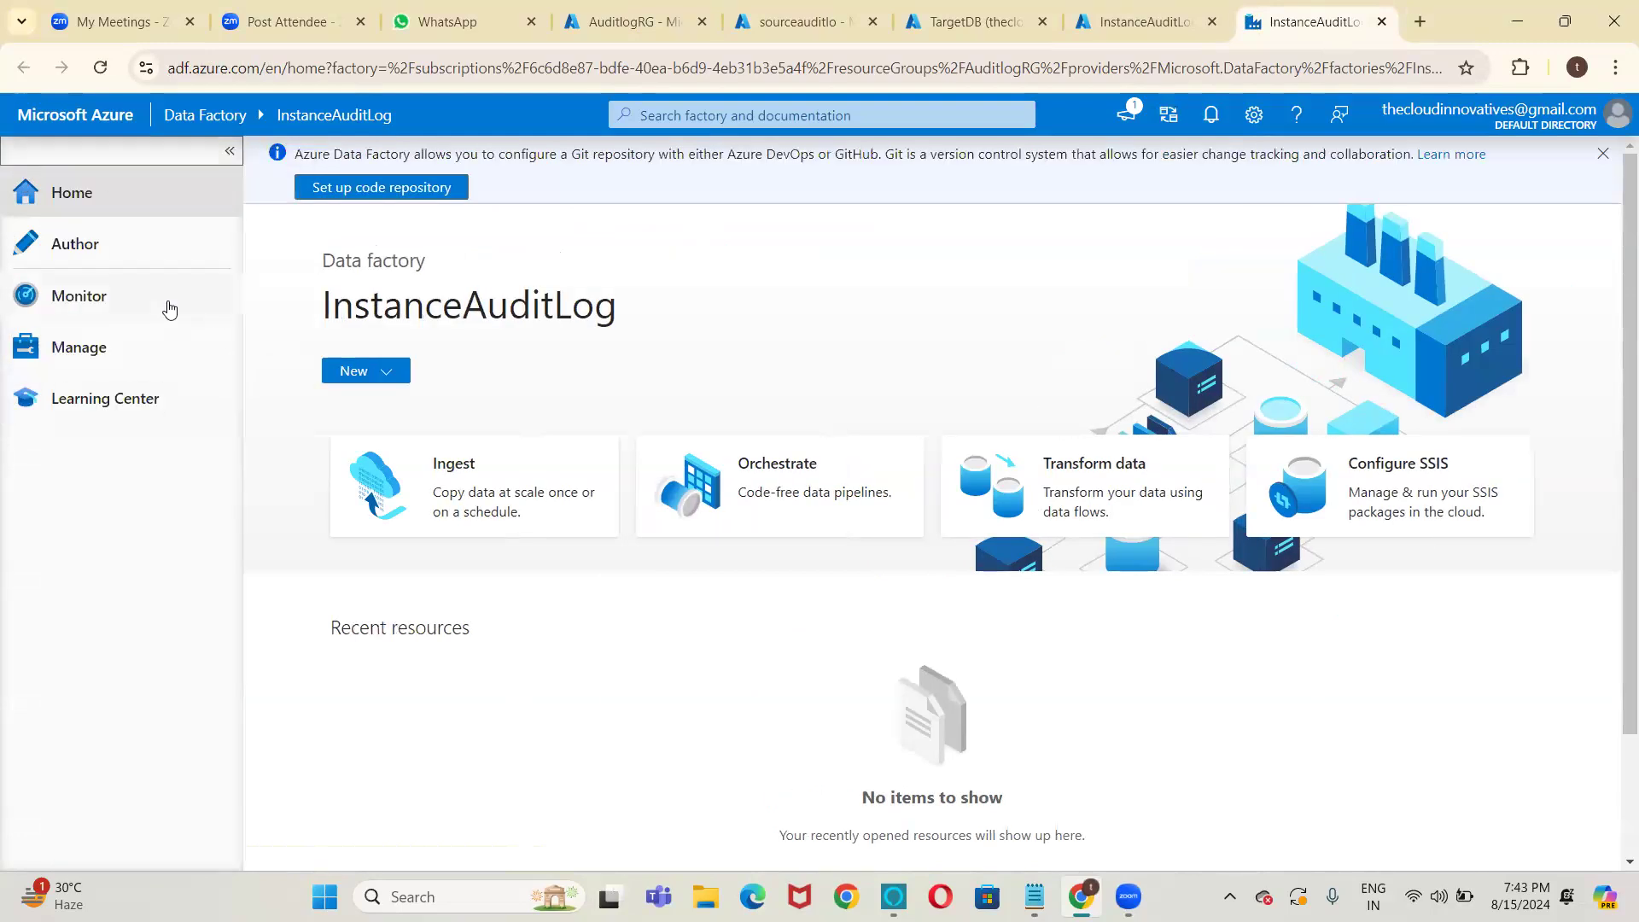
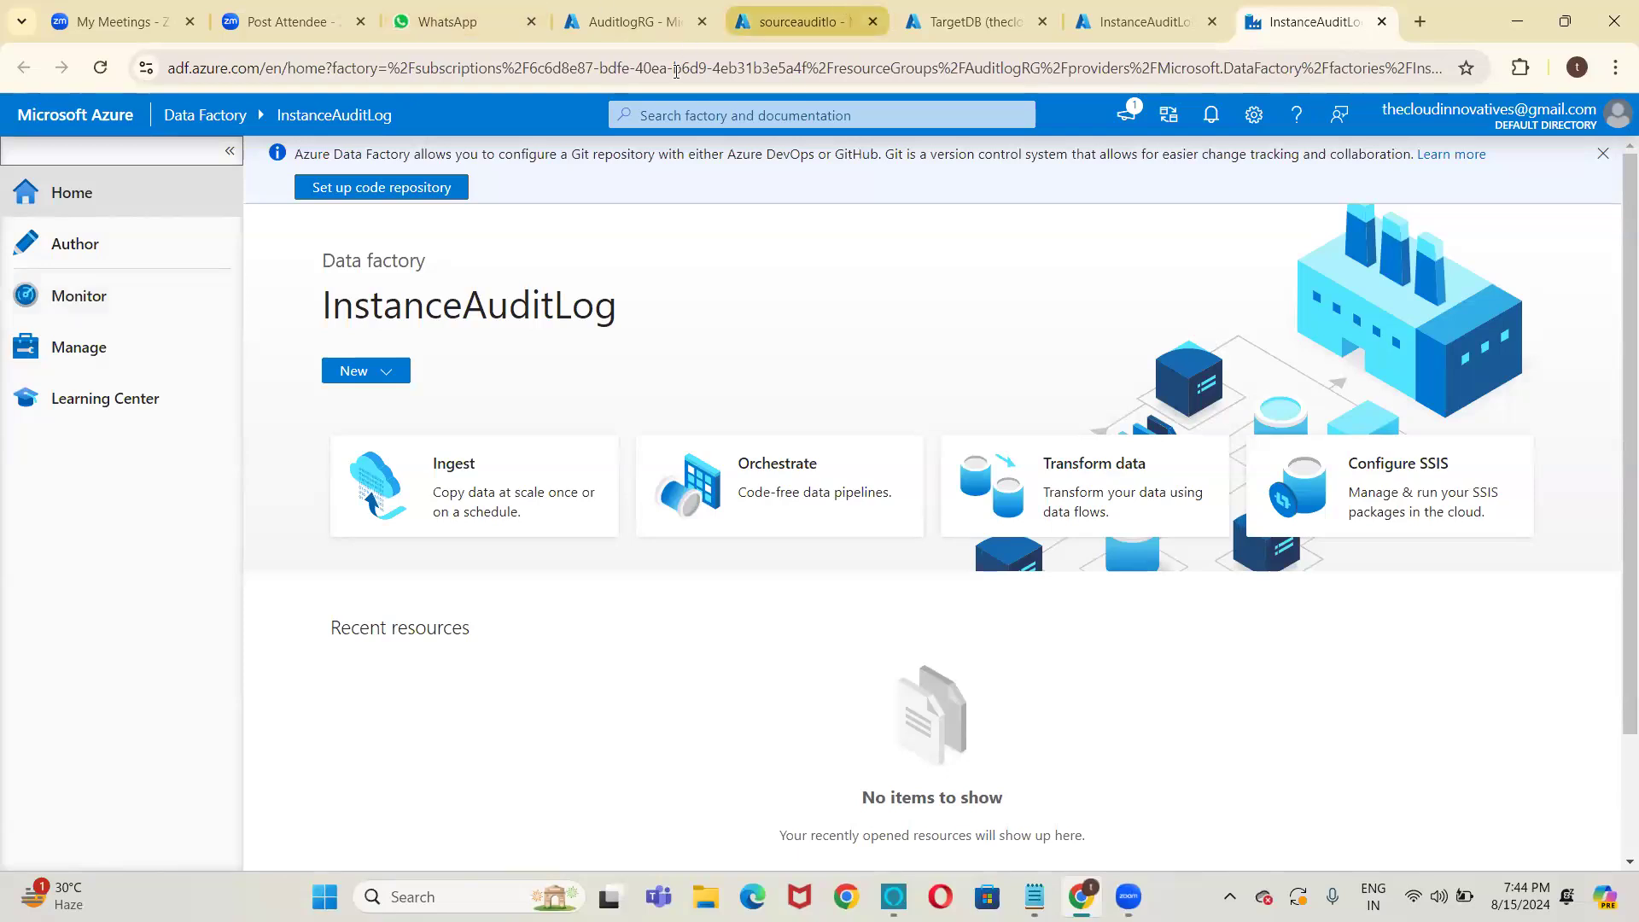
# Start a new linked service in the data factory's management section, using Azure Blob Storage as the data store.
pyautogui.click(1157, 12)
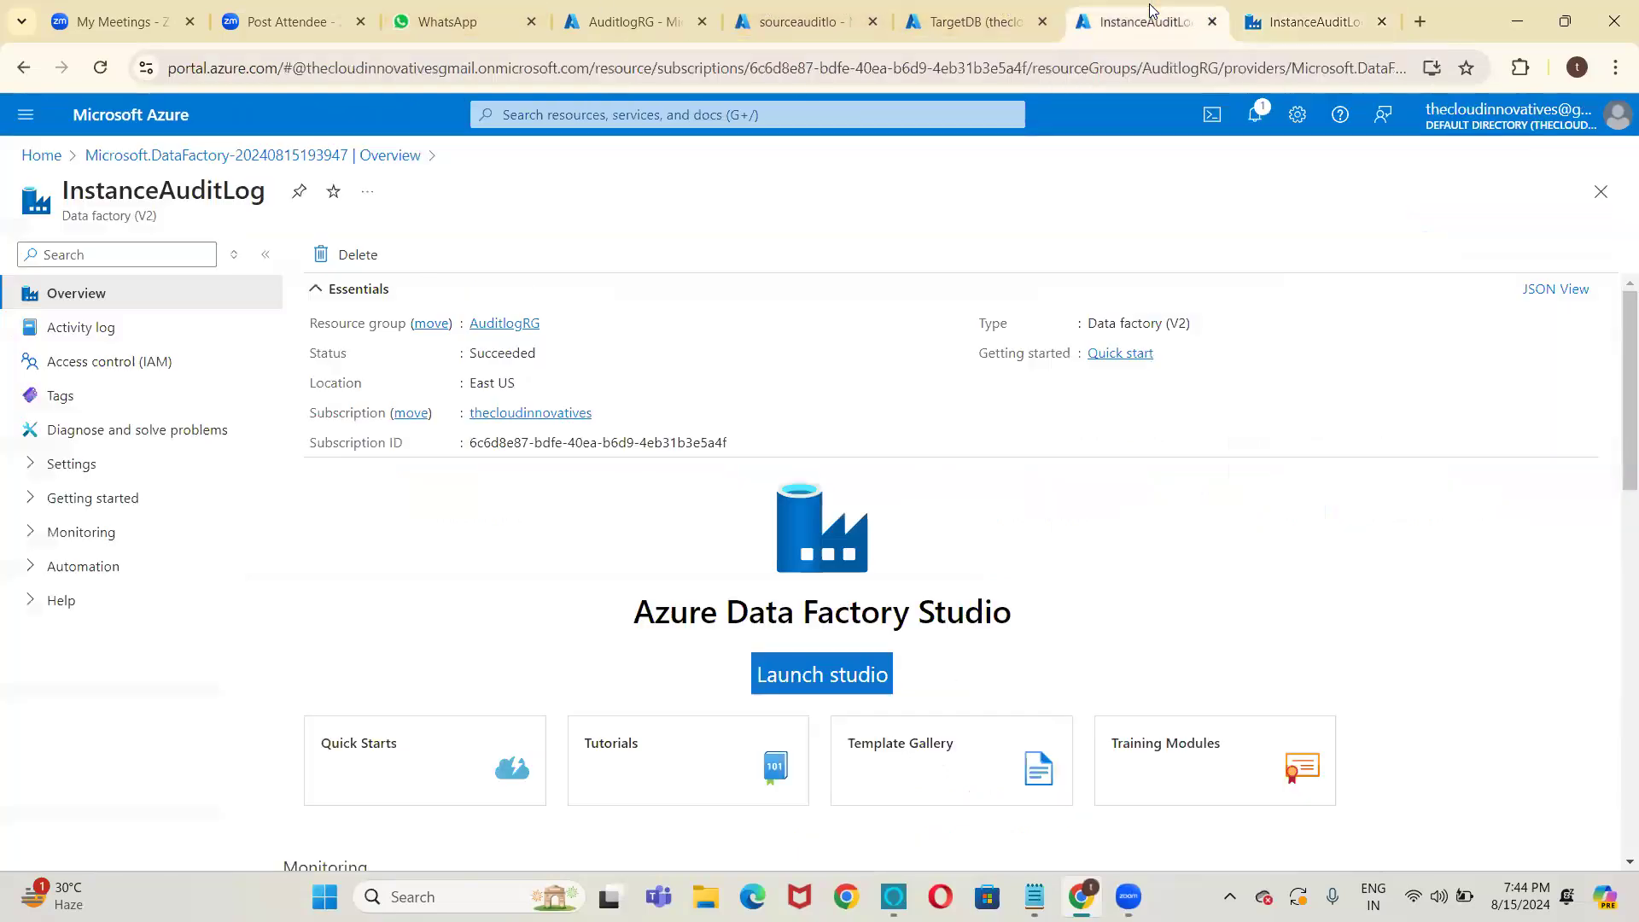
pyautogui.click(1338, 16)
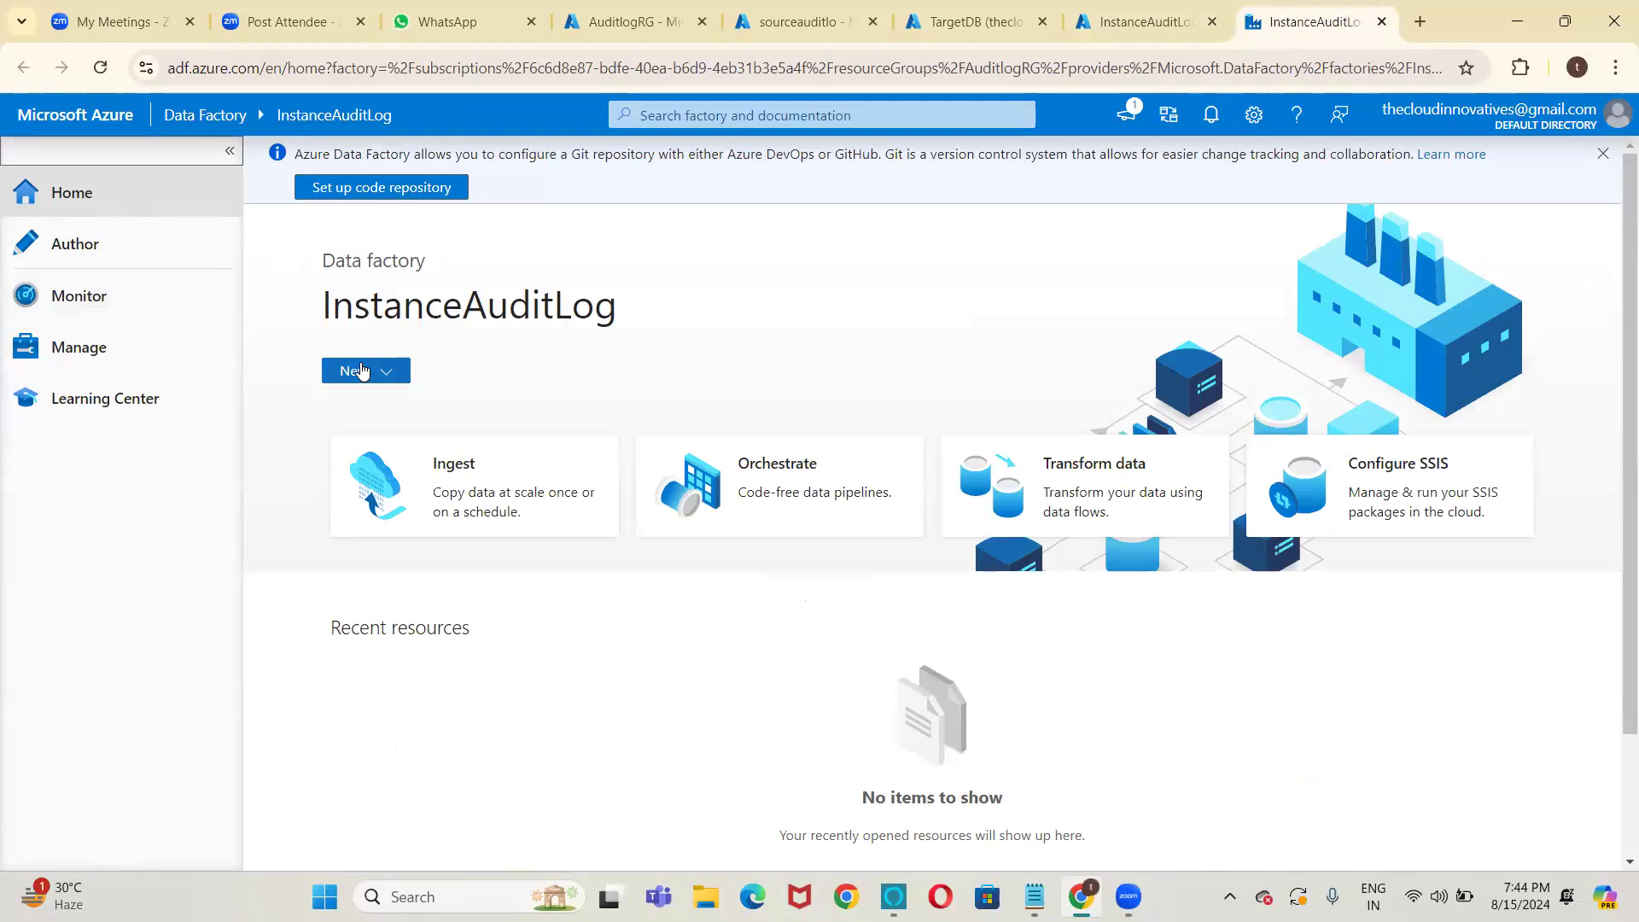
pyautogui.click(104, 346)
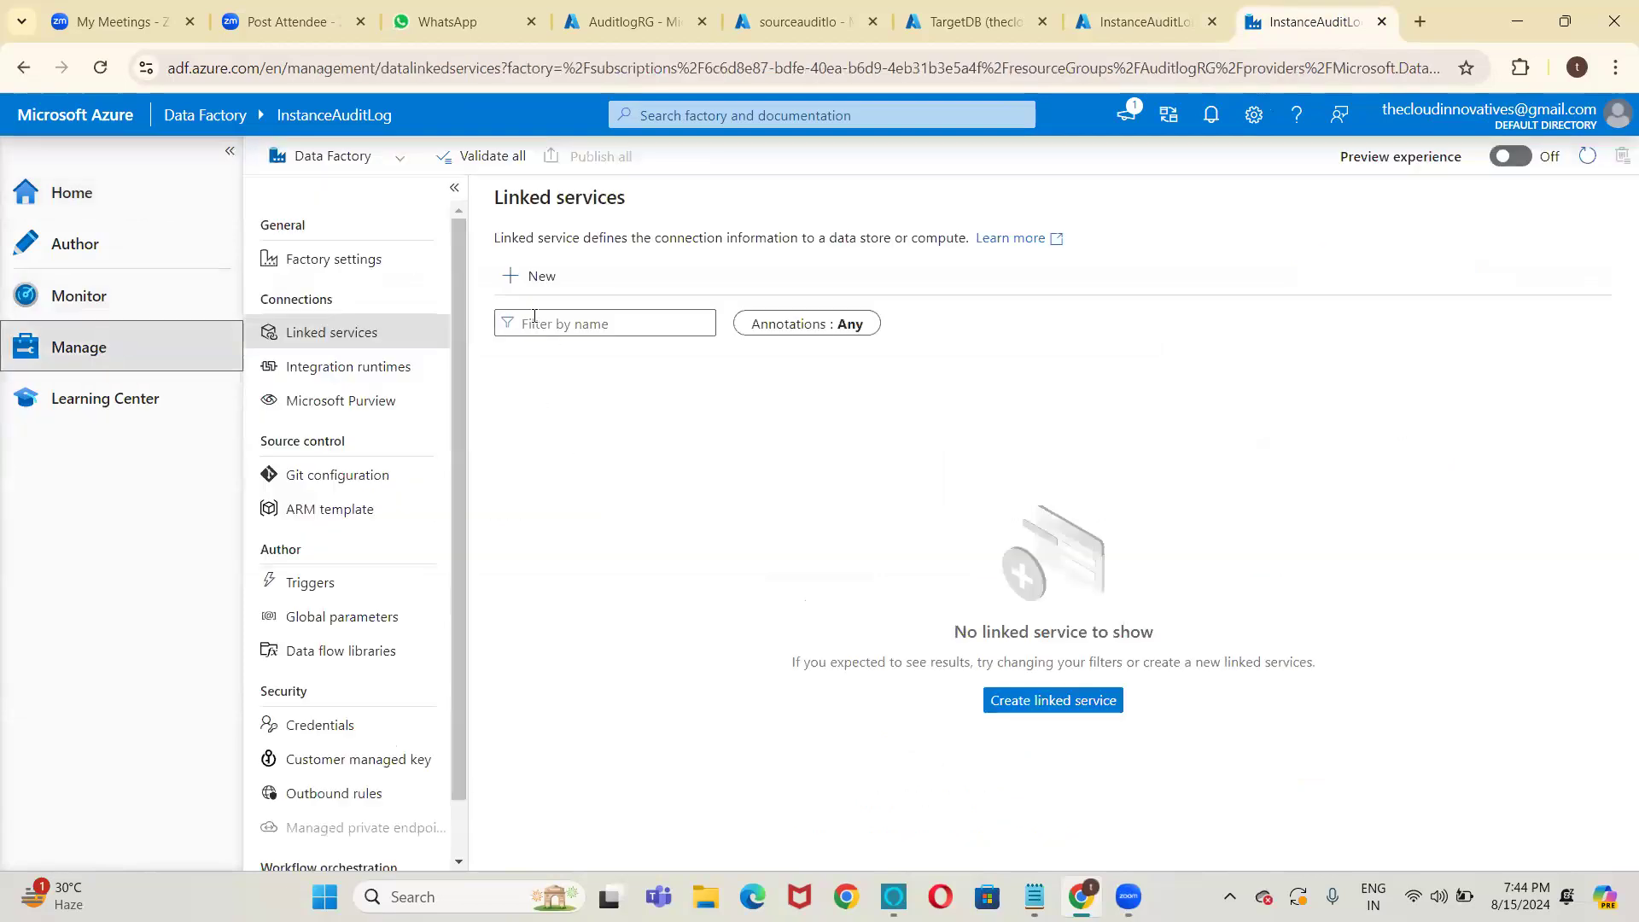
pyautogui.click(559, 275)
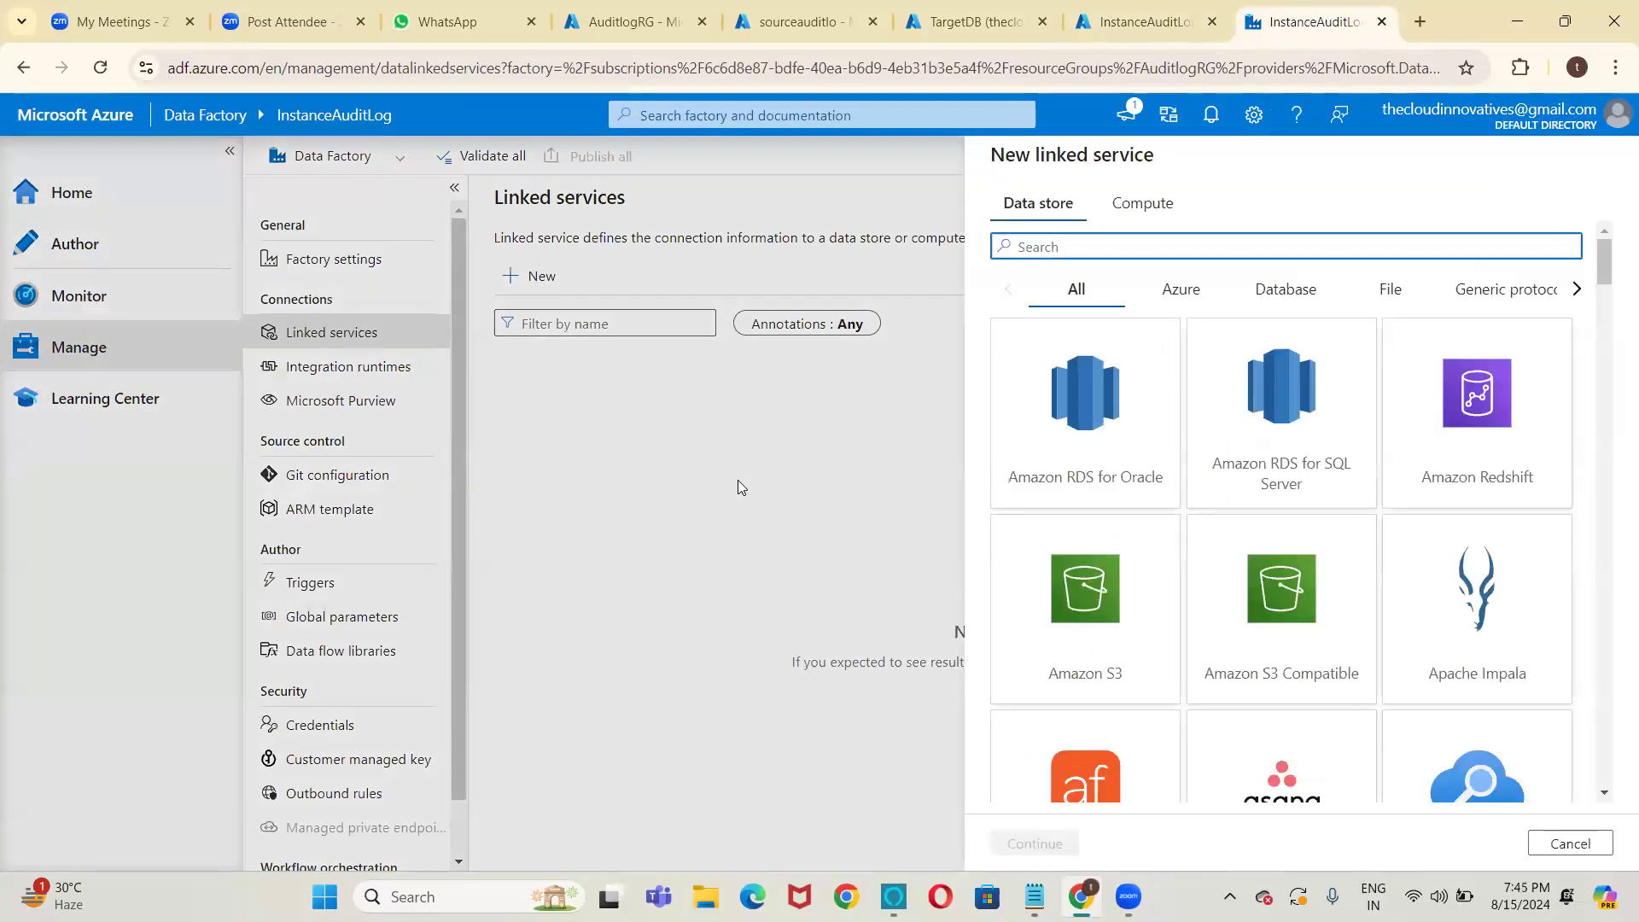
pyautogui.write('b')
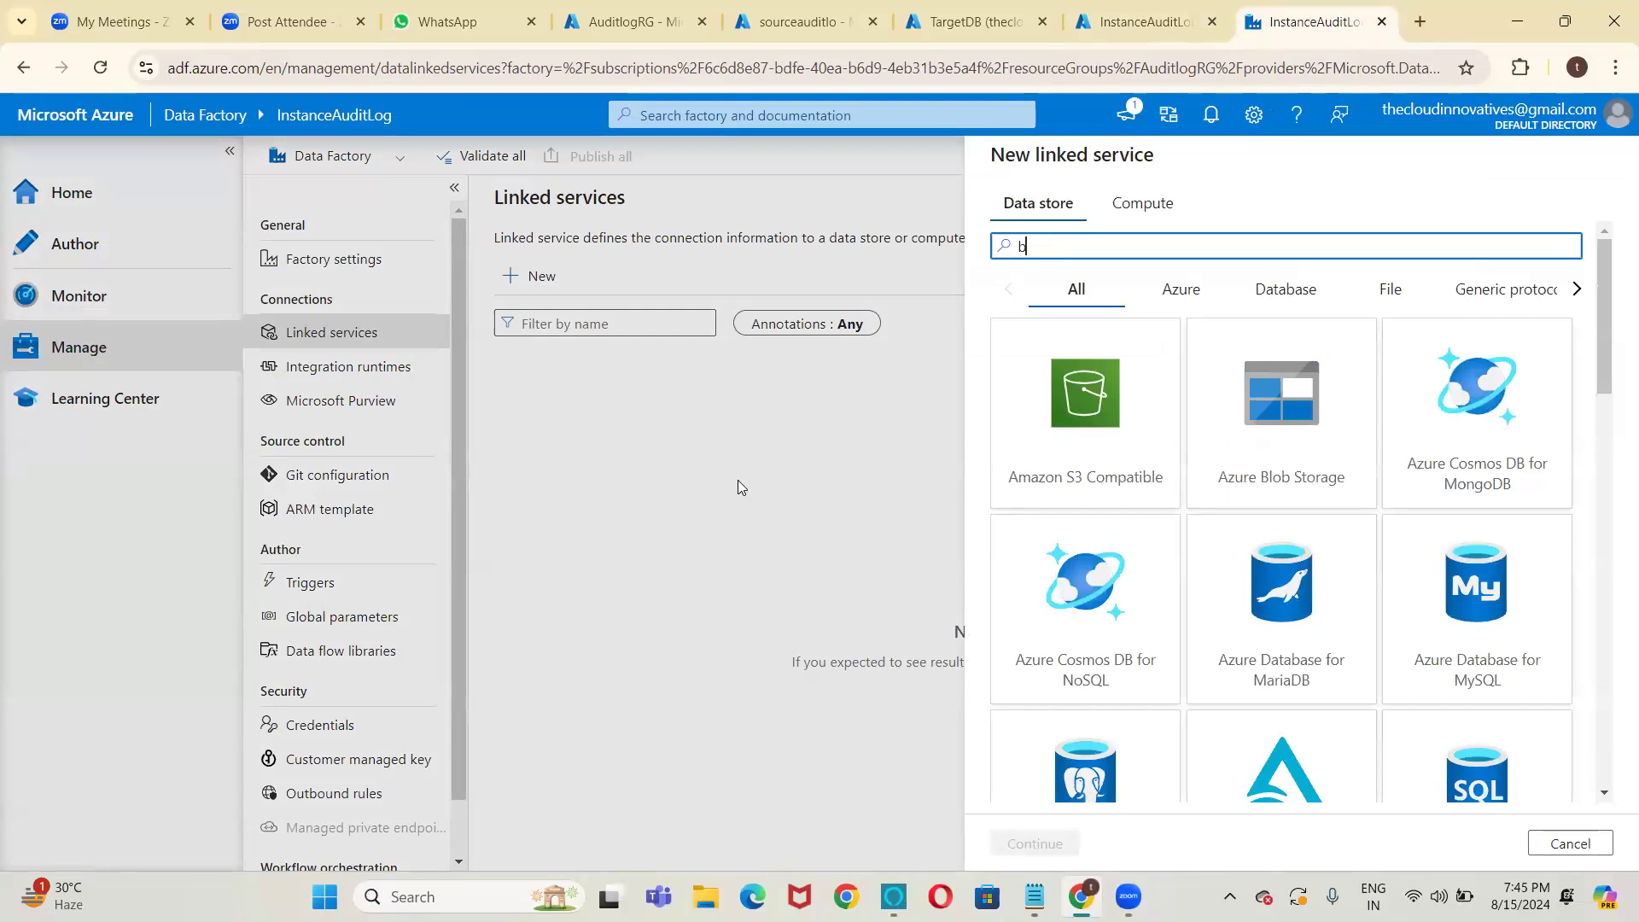
pyautogui.write('lob')
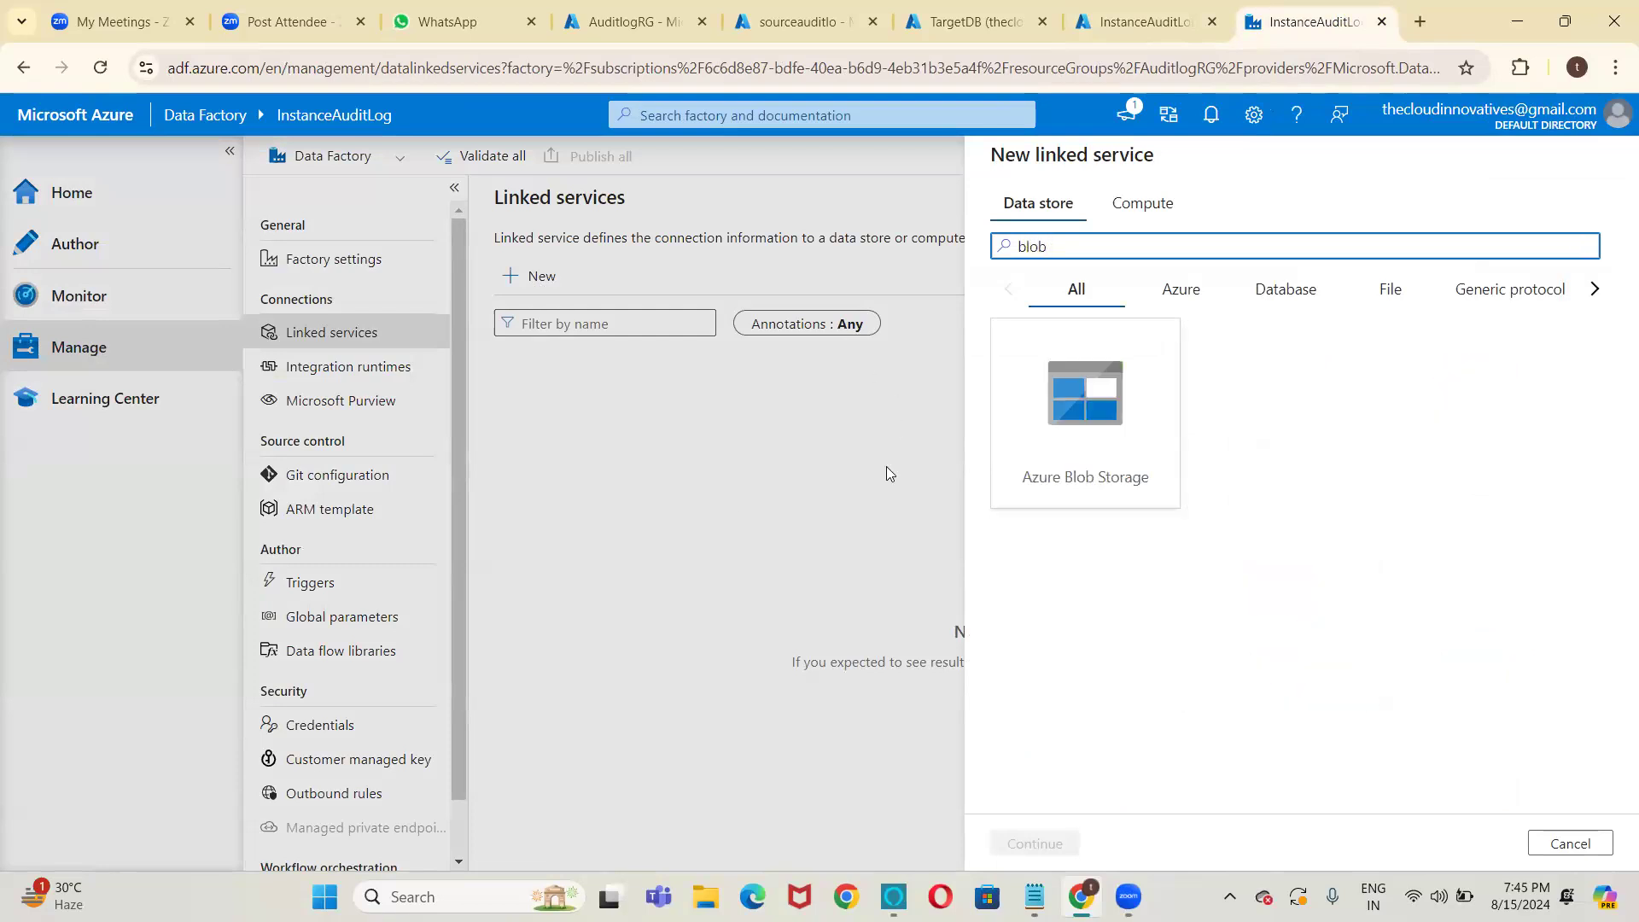
pyautogui.click(1084, 397)
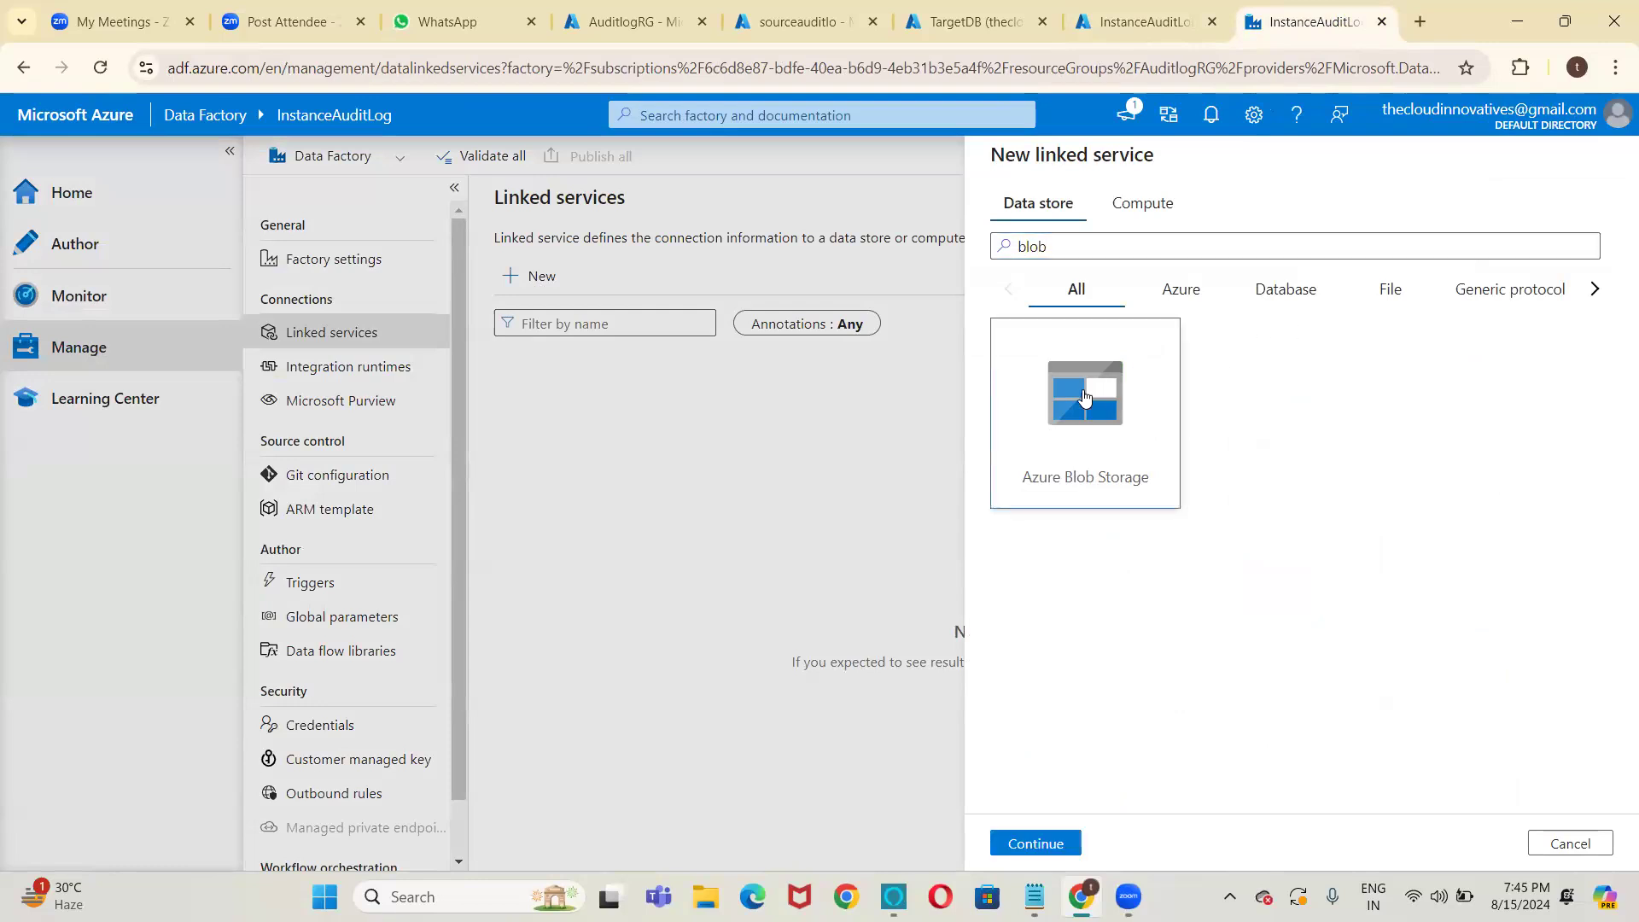
pyautogui.doubleClick(1084, 397)
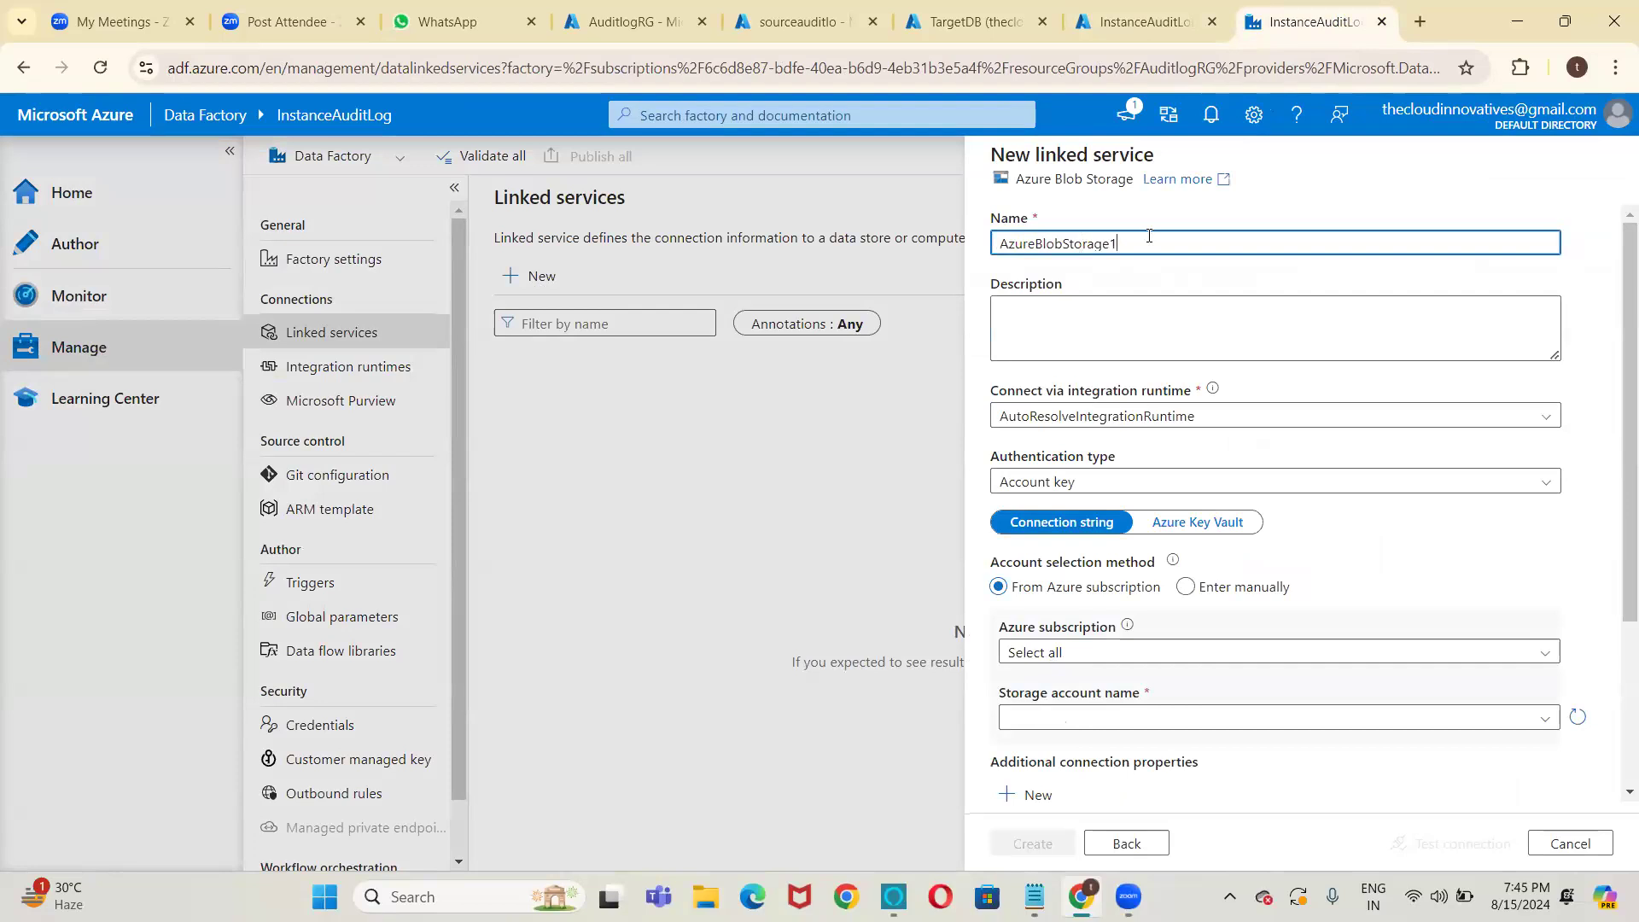
# Name the blob storage linked service LS_BLOB_SOURCE.
pyautogui.hotkey('ctrl', 'a')
pyautogui.press('BackSpace')
pyautogui.write('L')
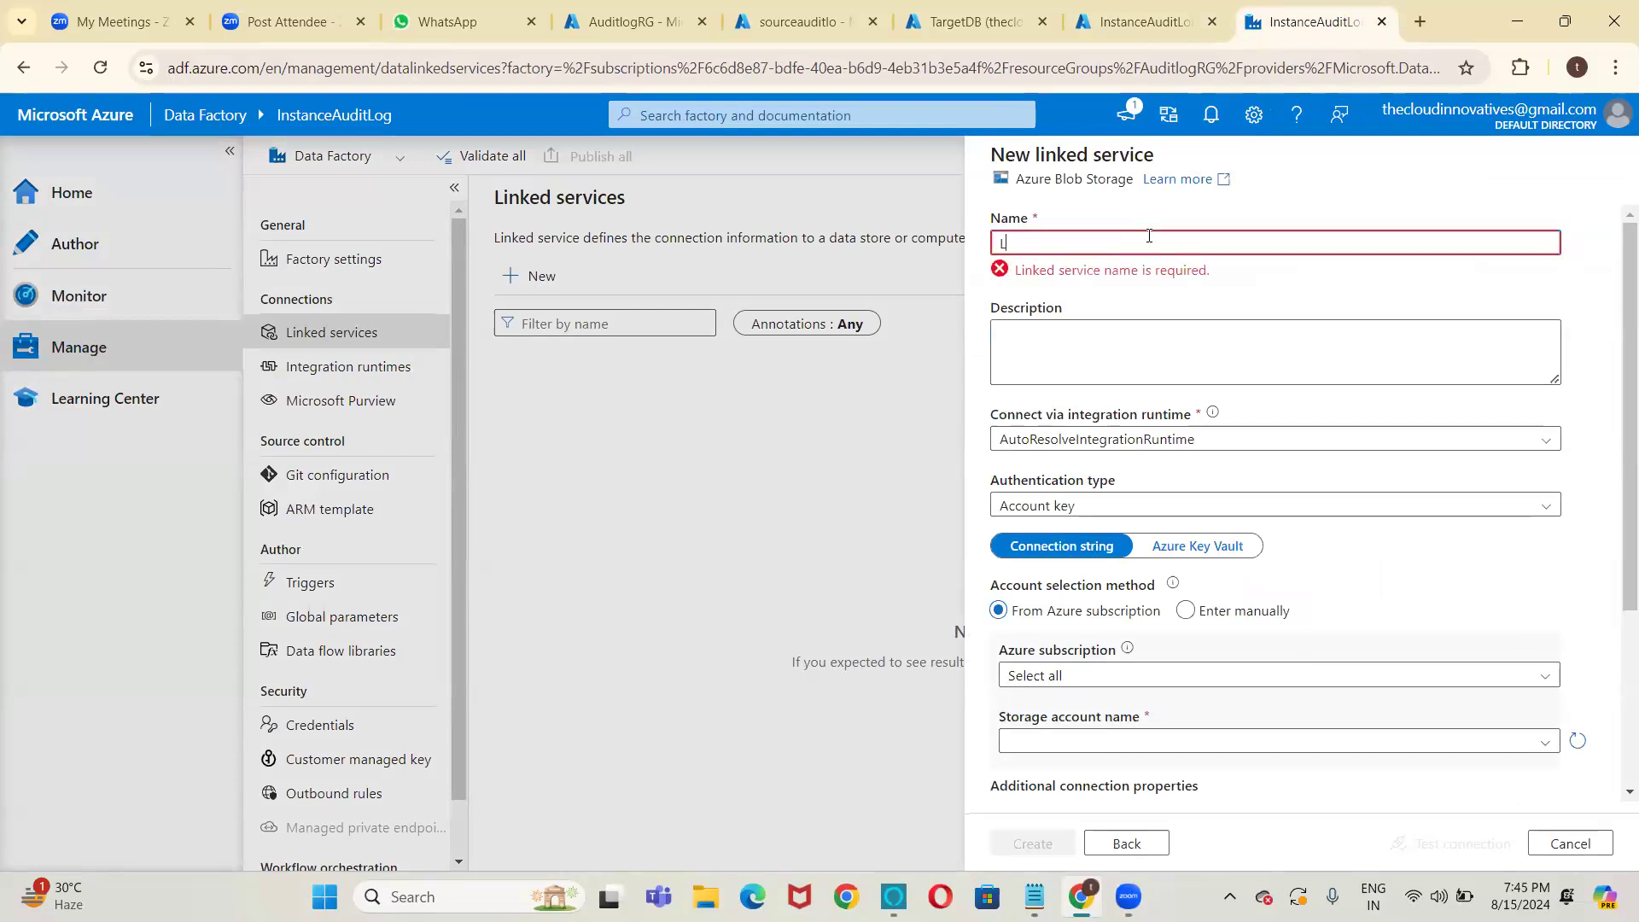
pyautogui.write('S_B')
pyautogui.write('LO')
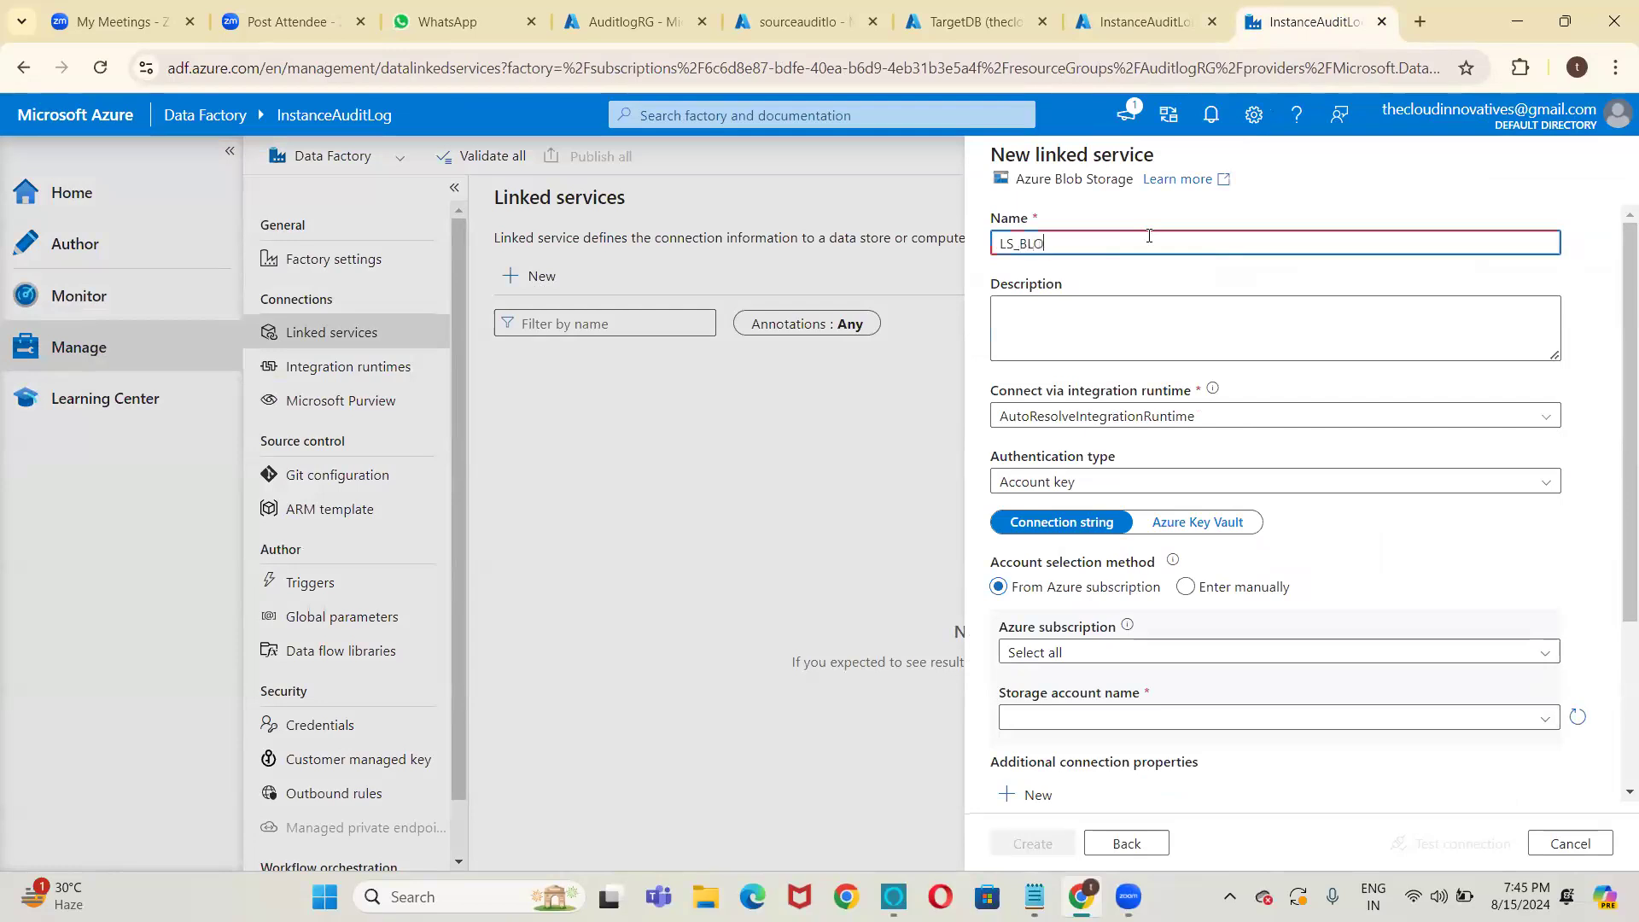
pyautogui.write('B_SOURCE')
# Choose the thecloudinnovatives subscription and sourceauditlo storage account, test the connection and create the linked service.
pyautogui.click(1191, 655)
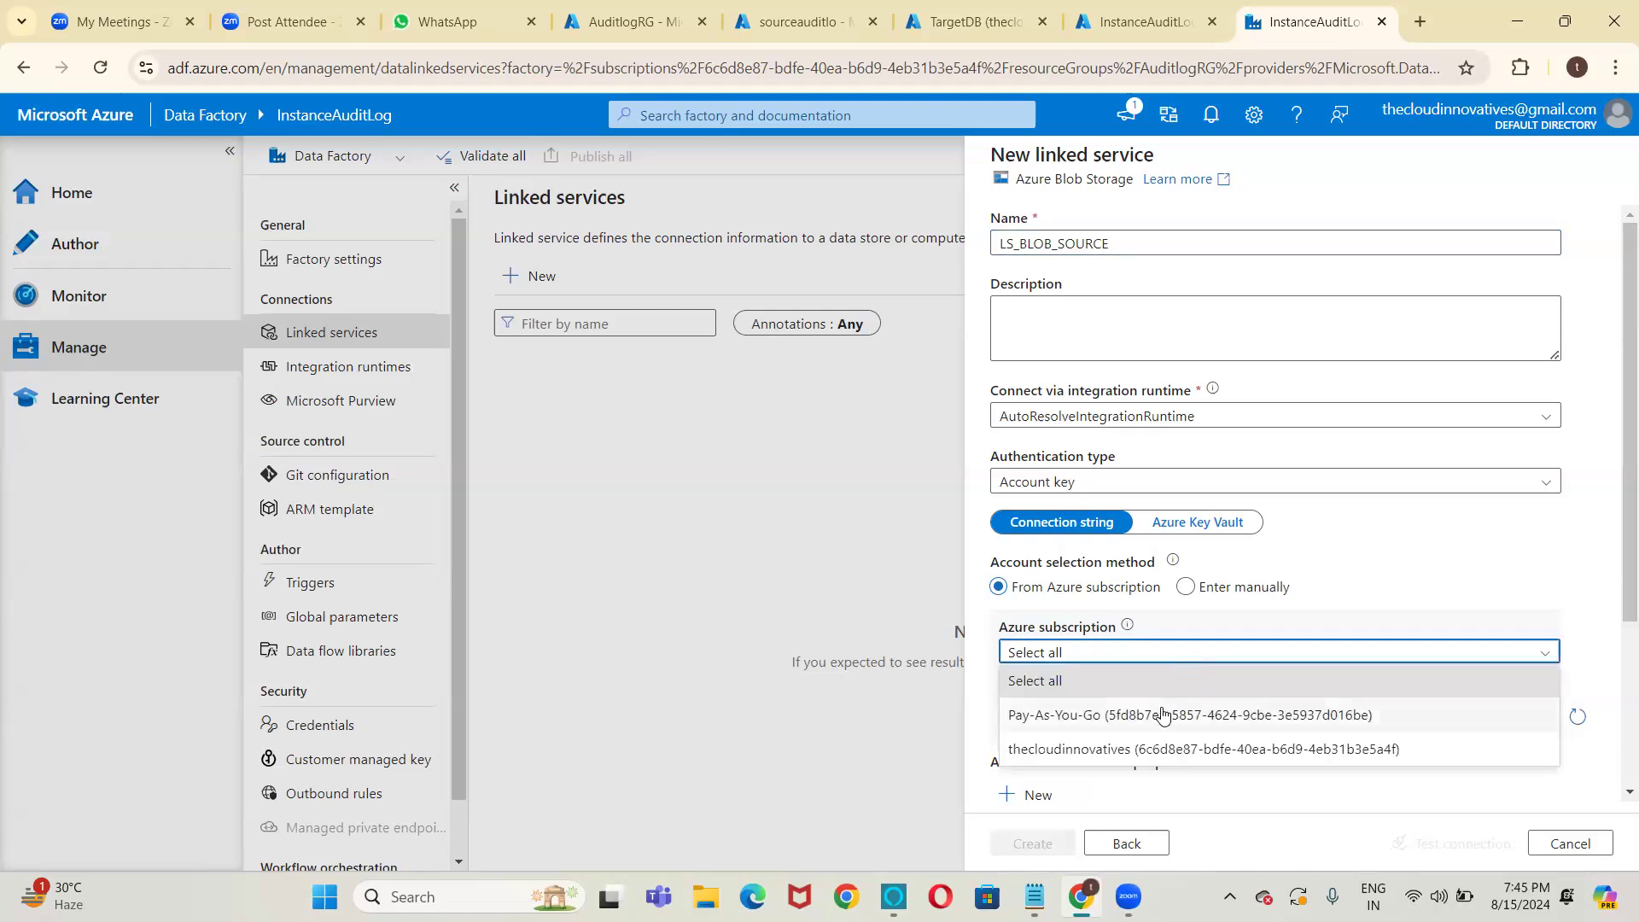
pyautogui.click(1148, 748)
pyautogui.click(1151, 721)
pyautogui.click(1106, 742)
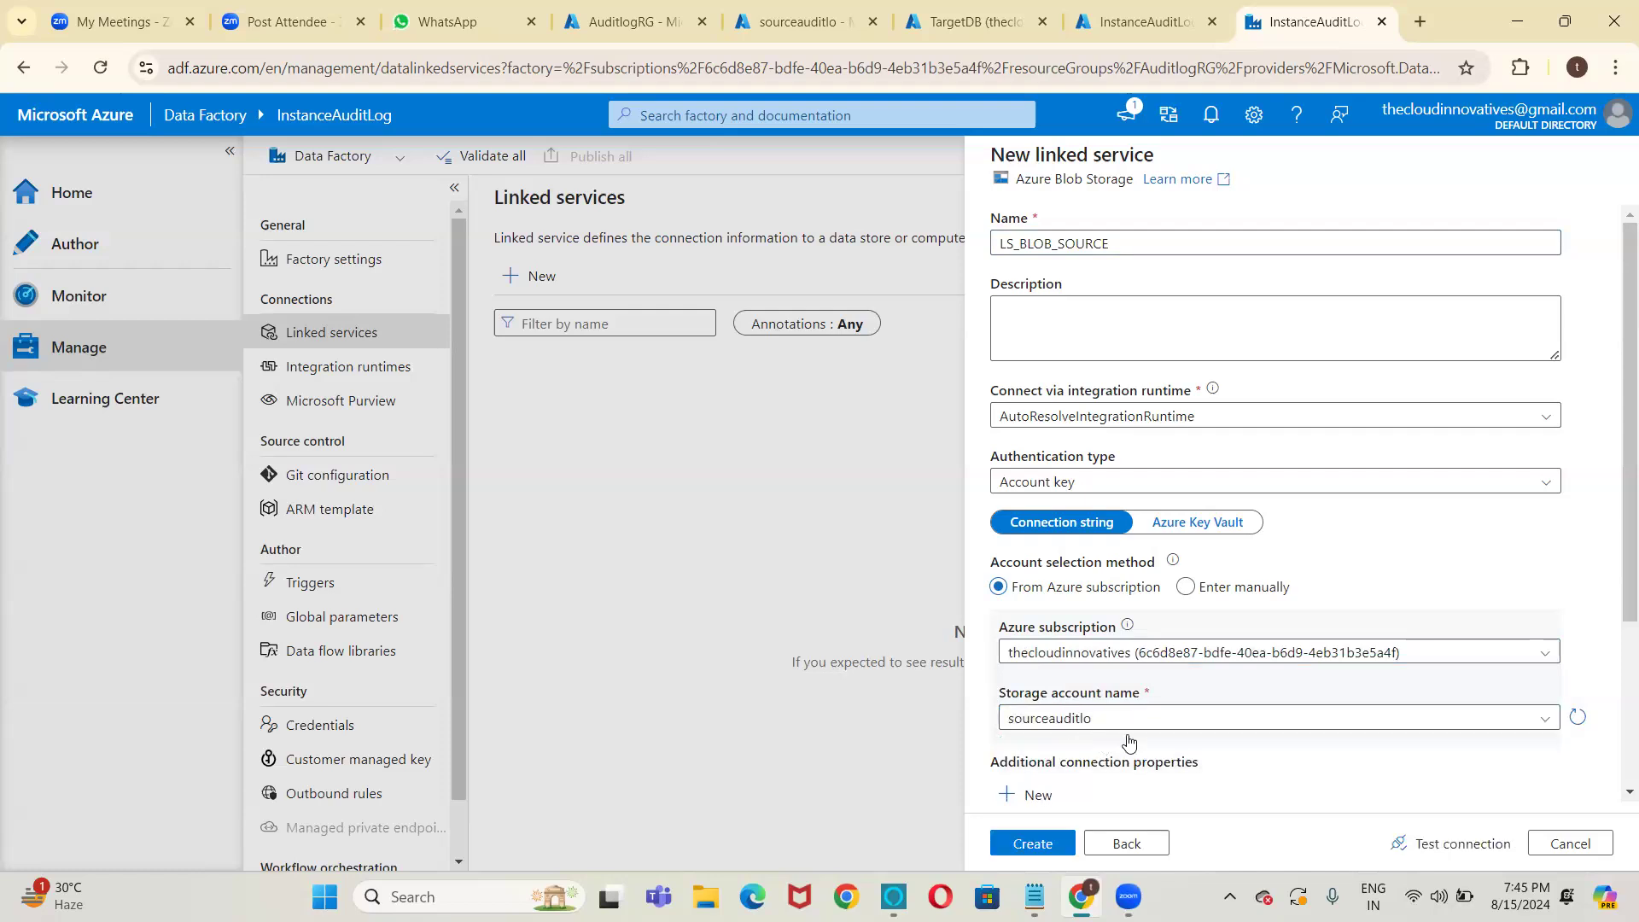
pyautogui.click(1434, 843)
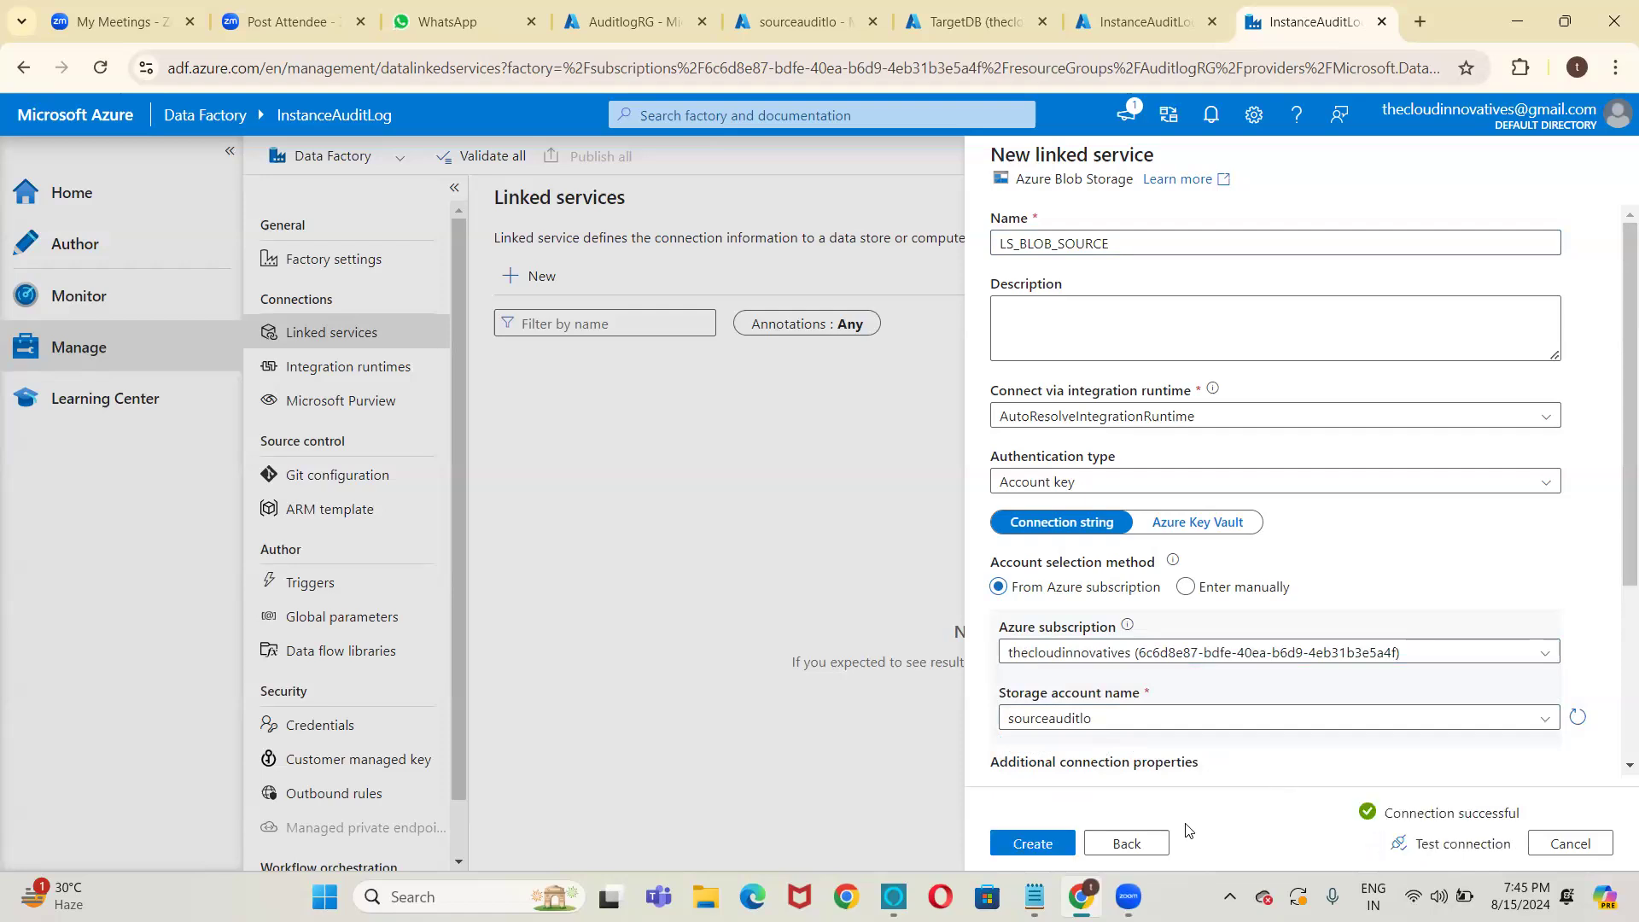
pyautogui.click(1071, 843)
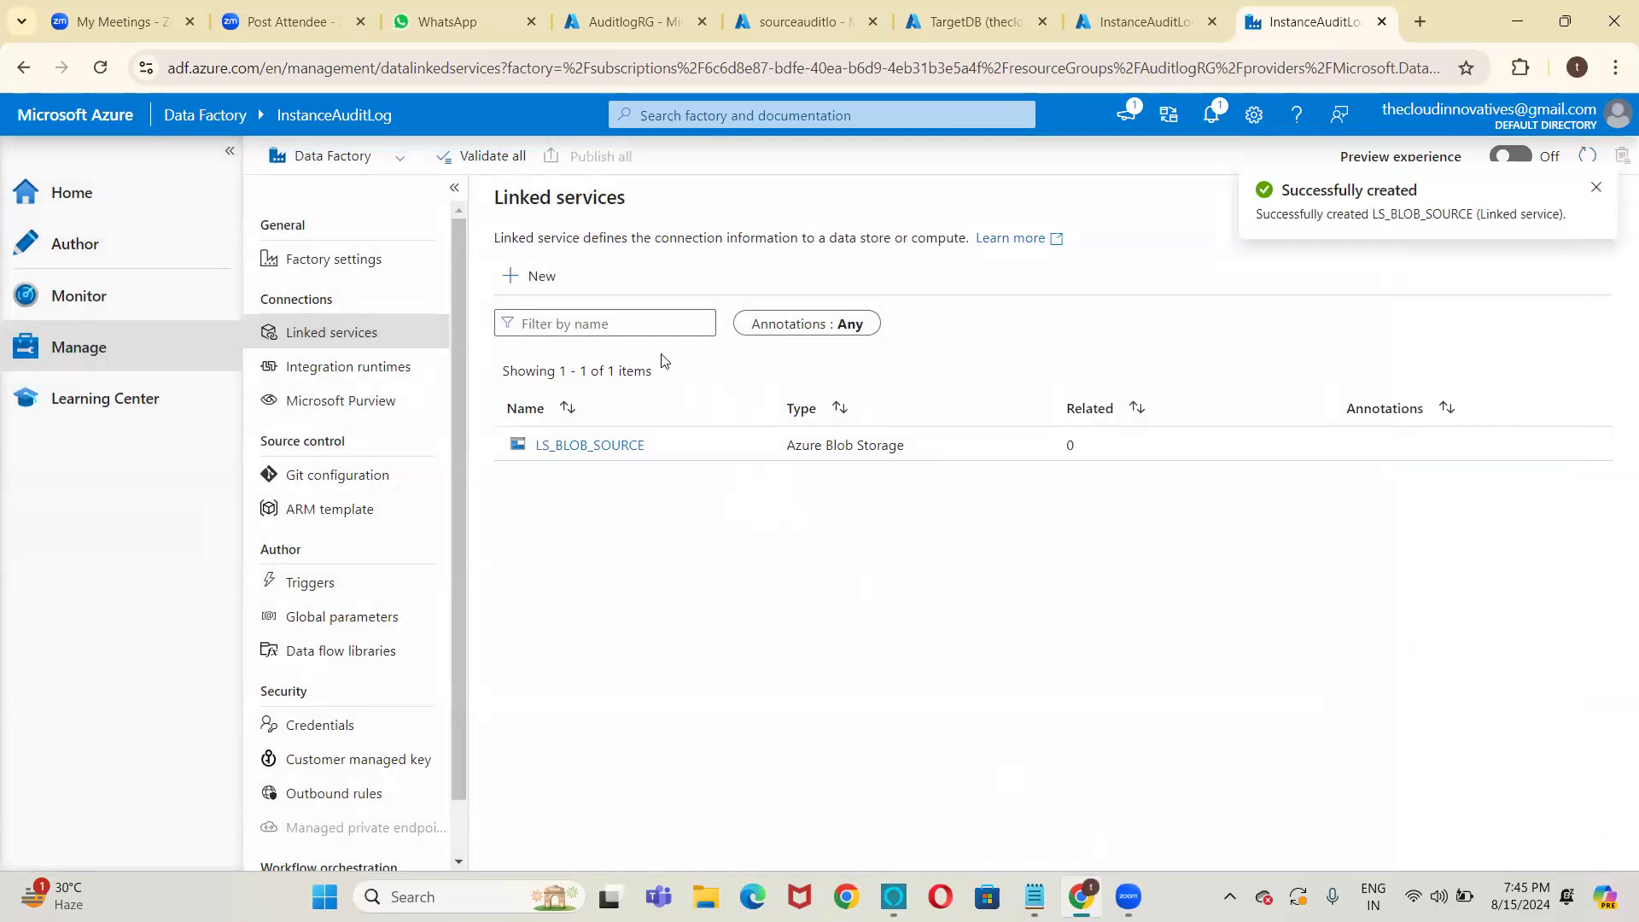
# Start a new linked service with Azure SQL Database as the data store and name it LS_SQLDB_SINK.
pyautogui.click(554, 274)
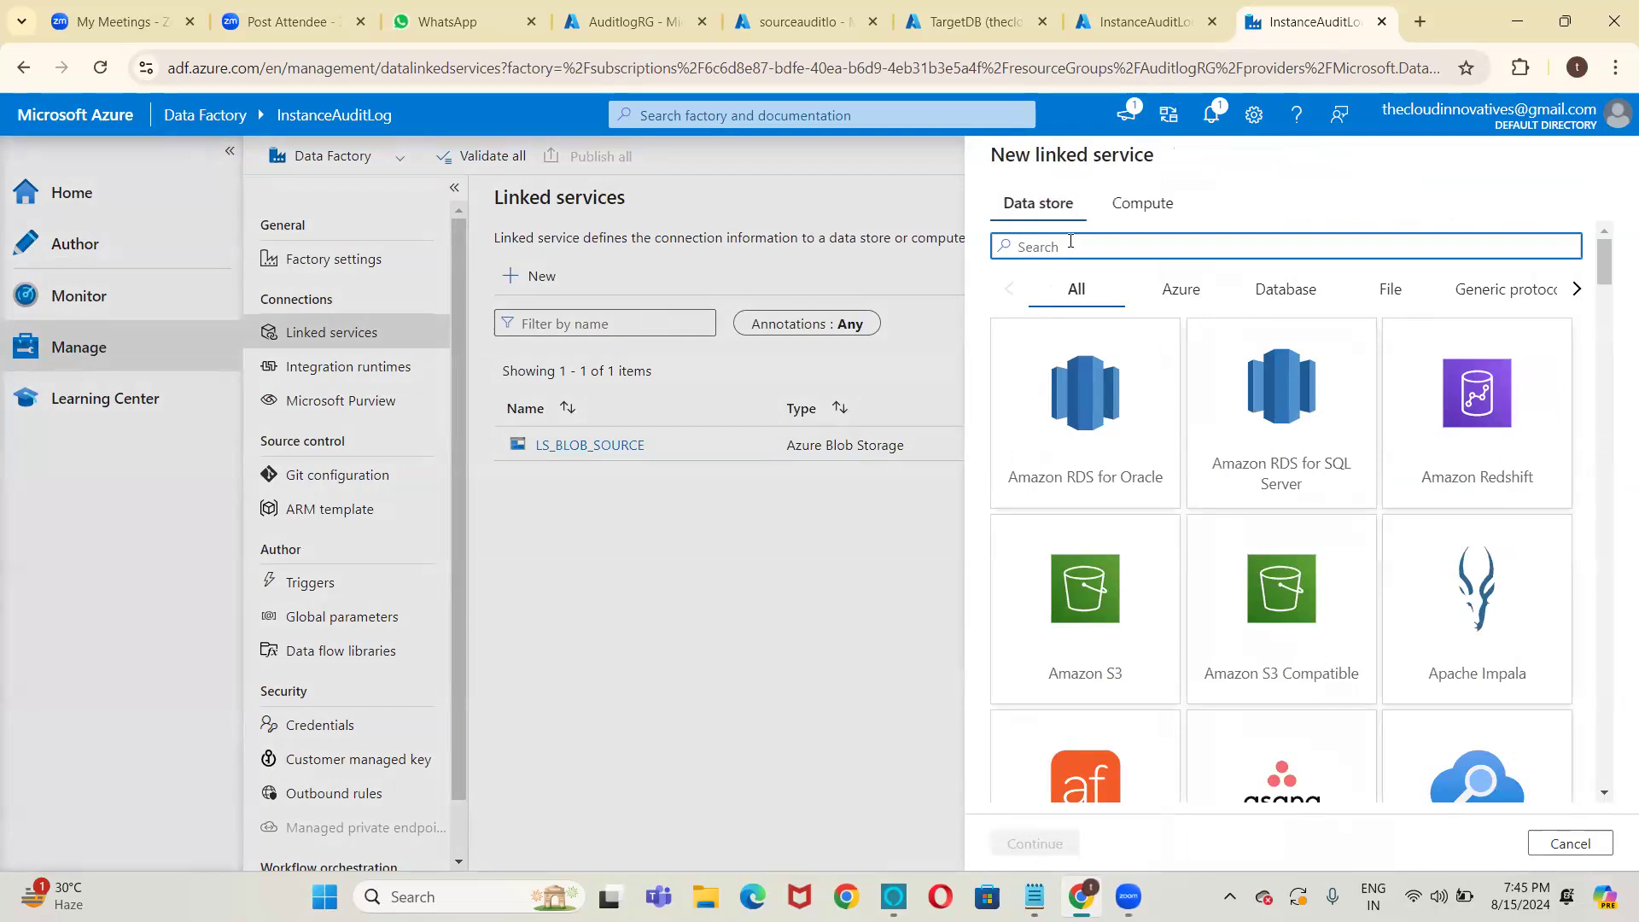
pyautogui.write('SQL')
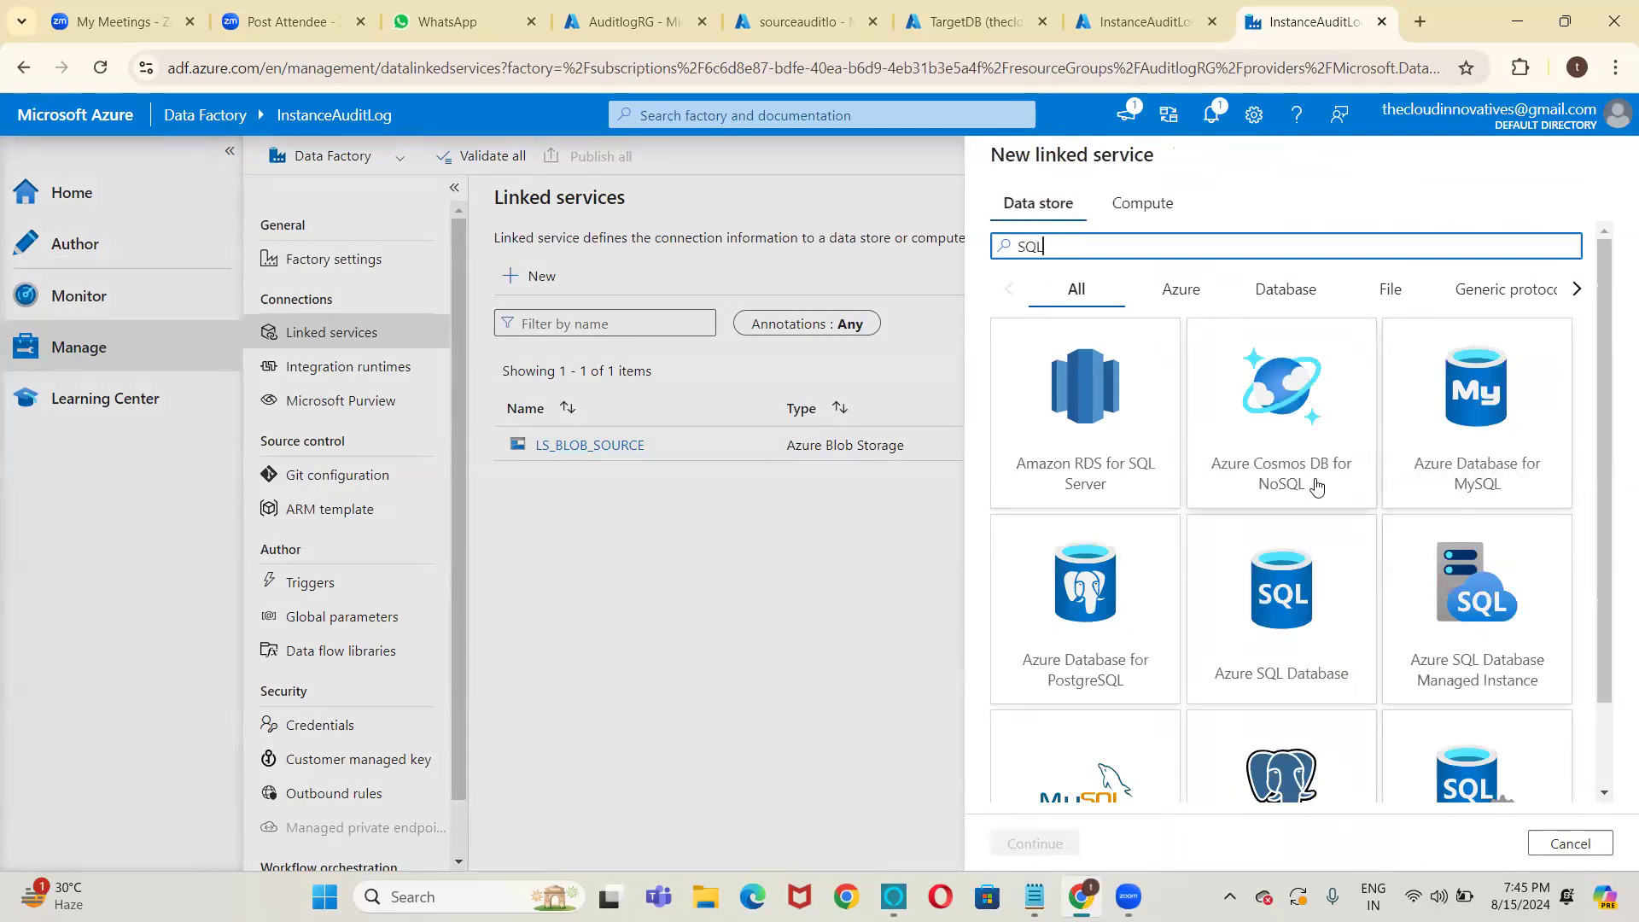
pyautogui.doubleClick(1278, 591)
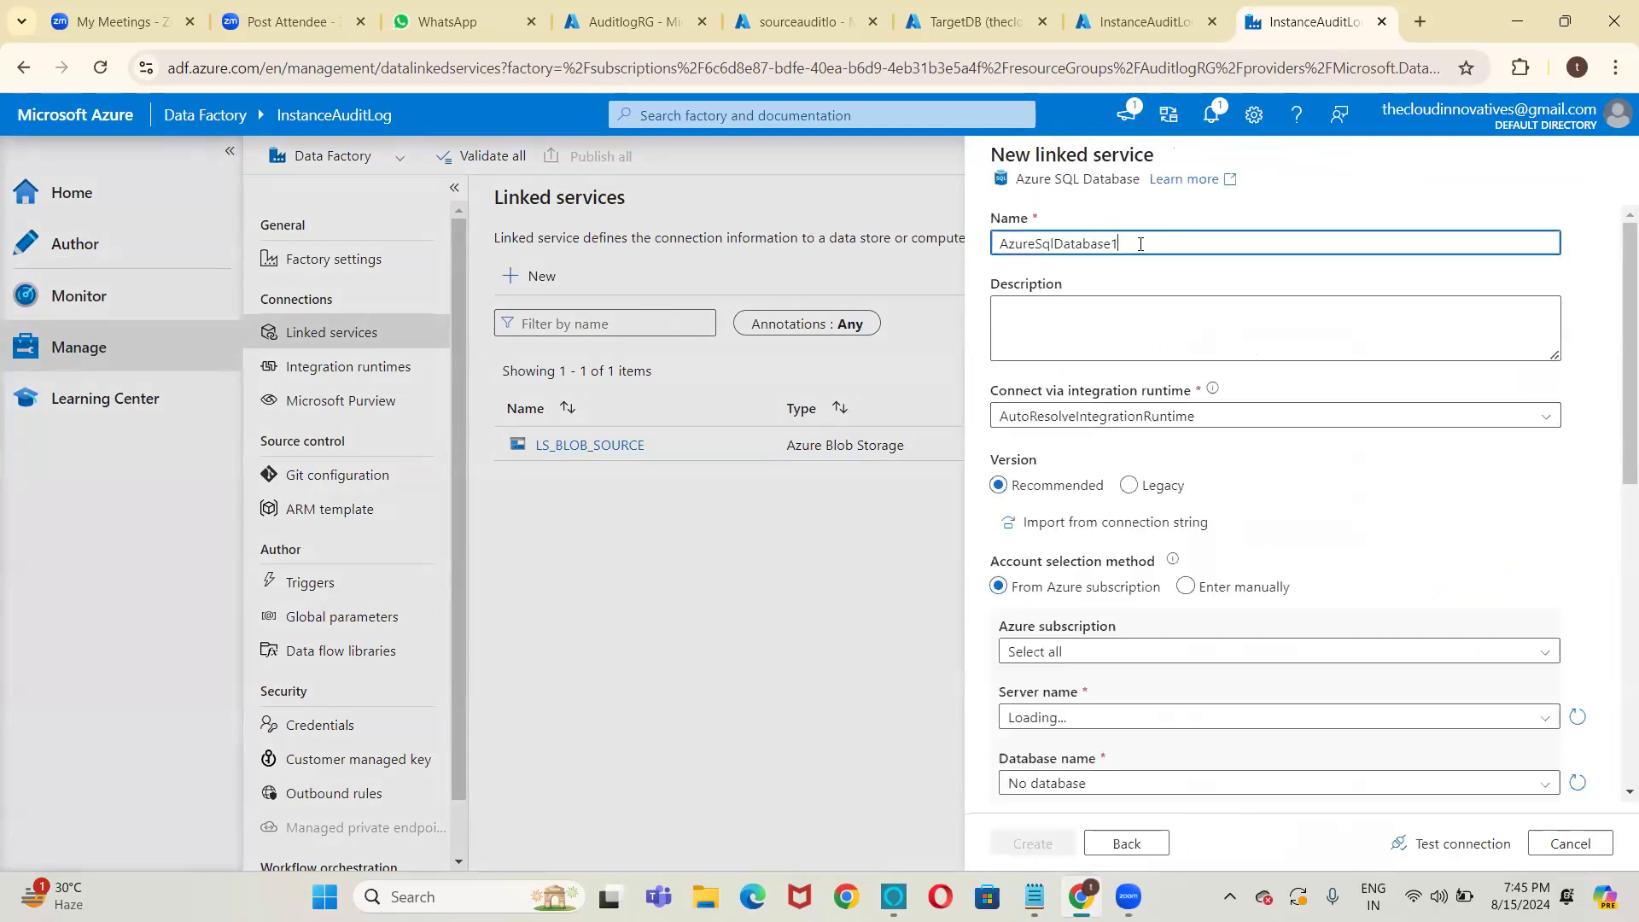
pyautogui.hotkey('ctrl', 'a')
pyautogui.press('BackSpace')
pyautogui.write('LS_SQLDB_SINK')
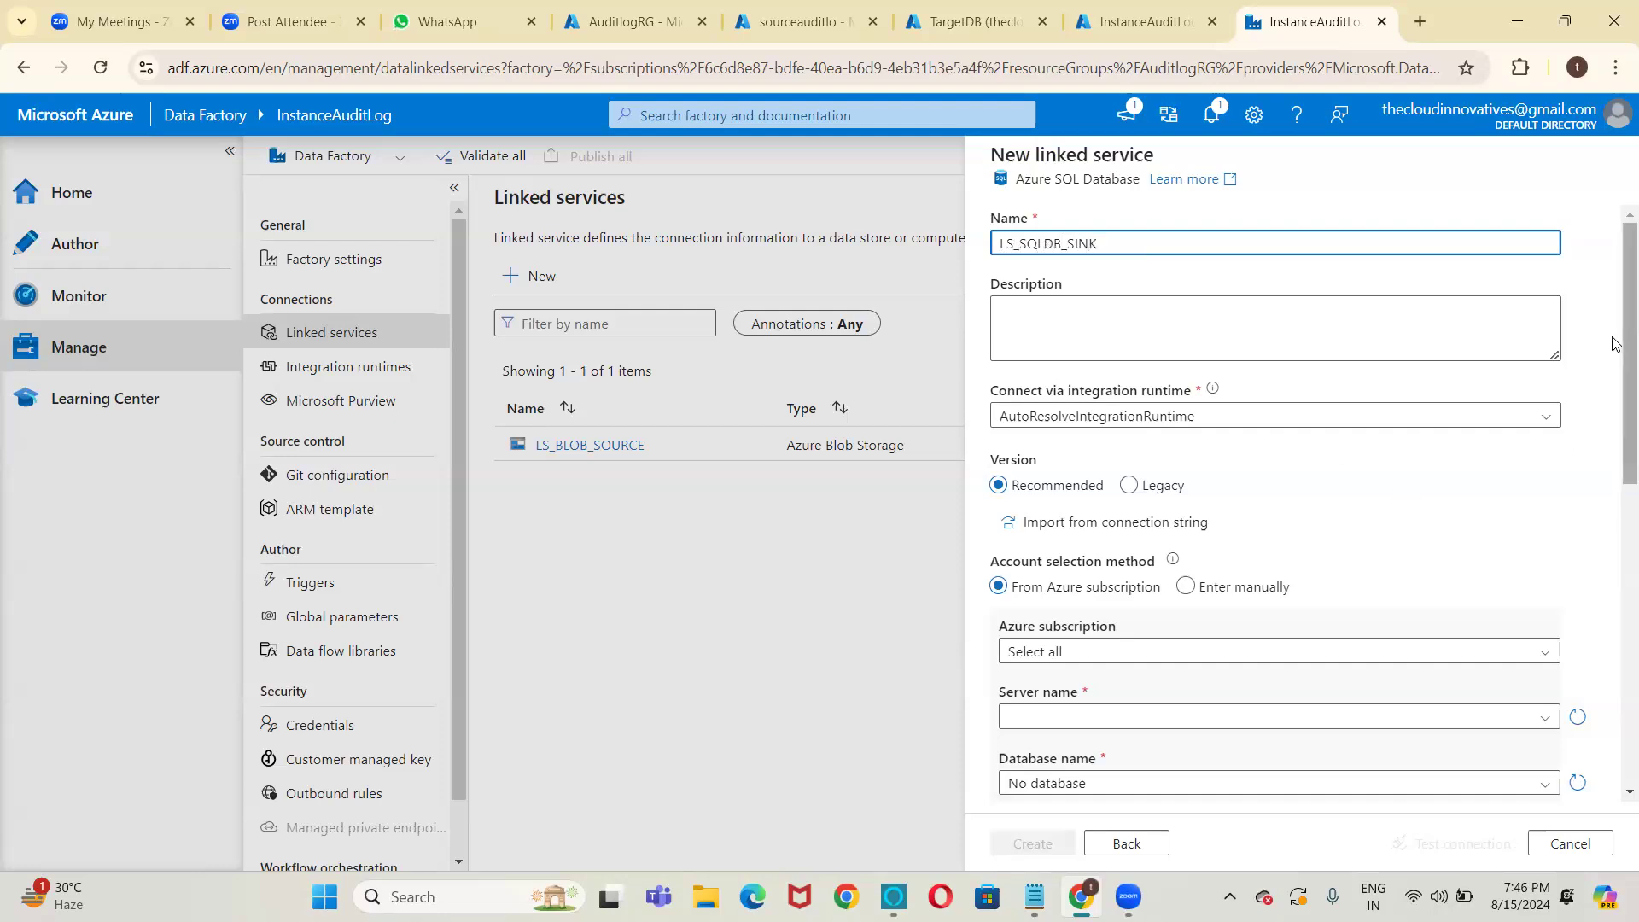
# Switch the SQL linked service to the Legacy version, configured through a connection string.
pyautogui.moveTo(1614, 343); pyautogui.dragTo(1613, 392)
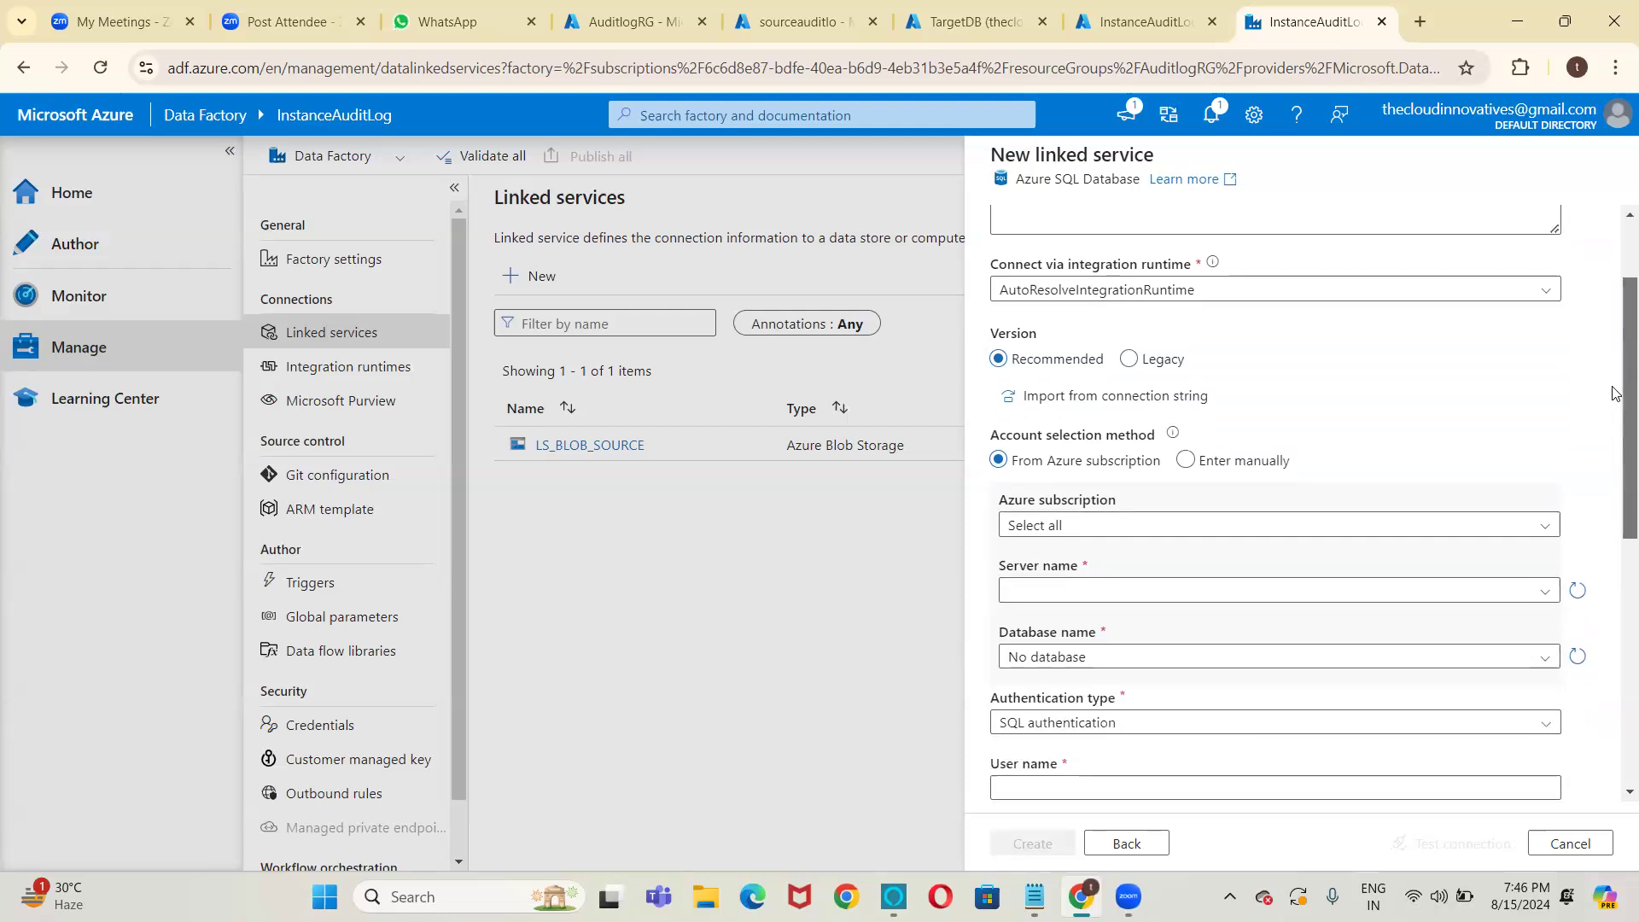
pyautogui.click(1129, 359)
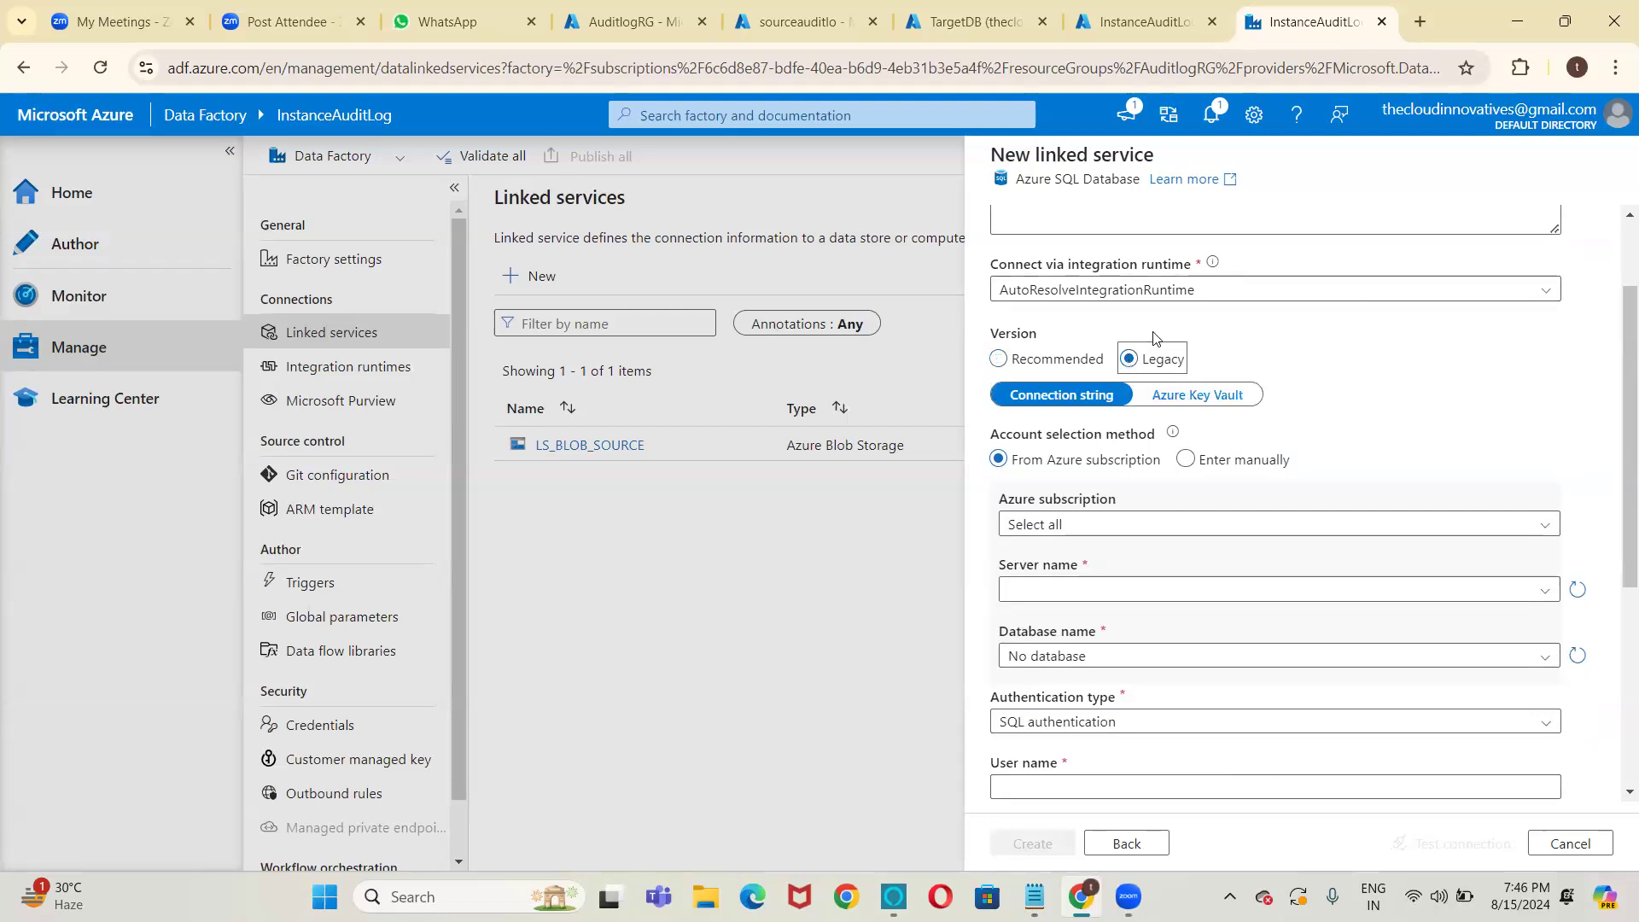
pyautogui.click(1183, 401)
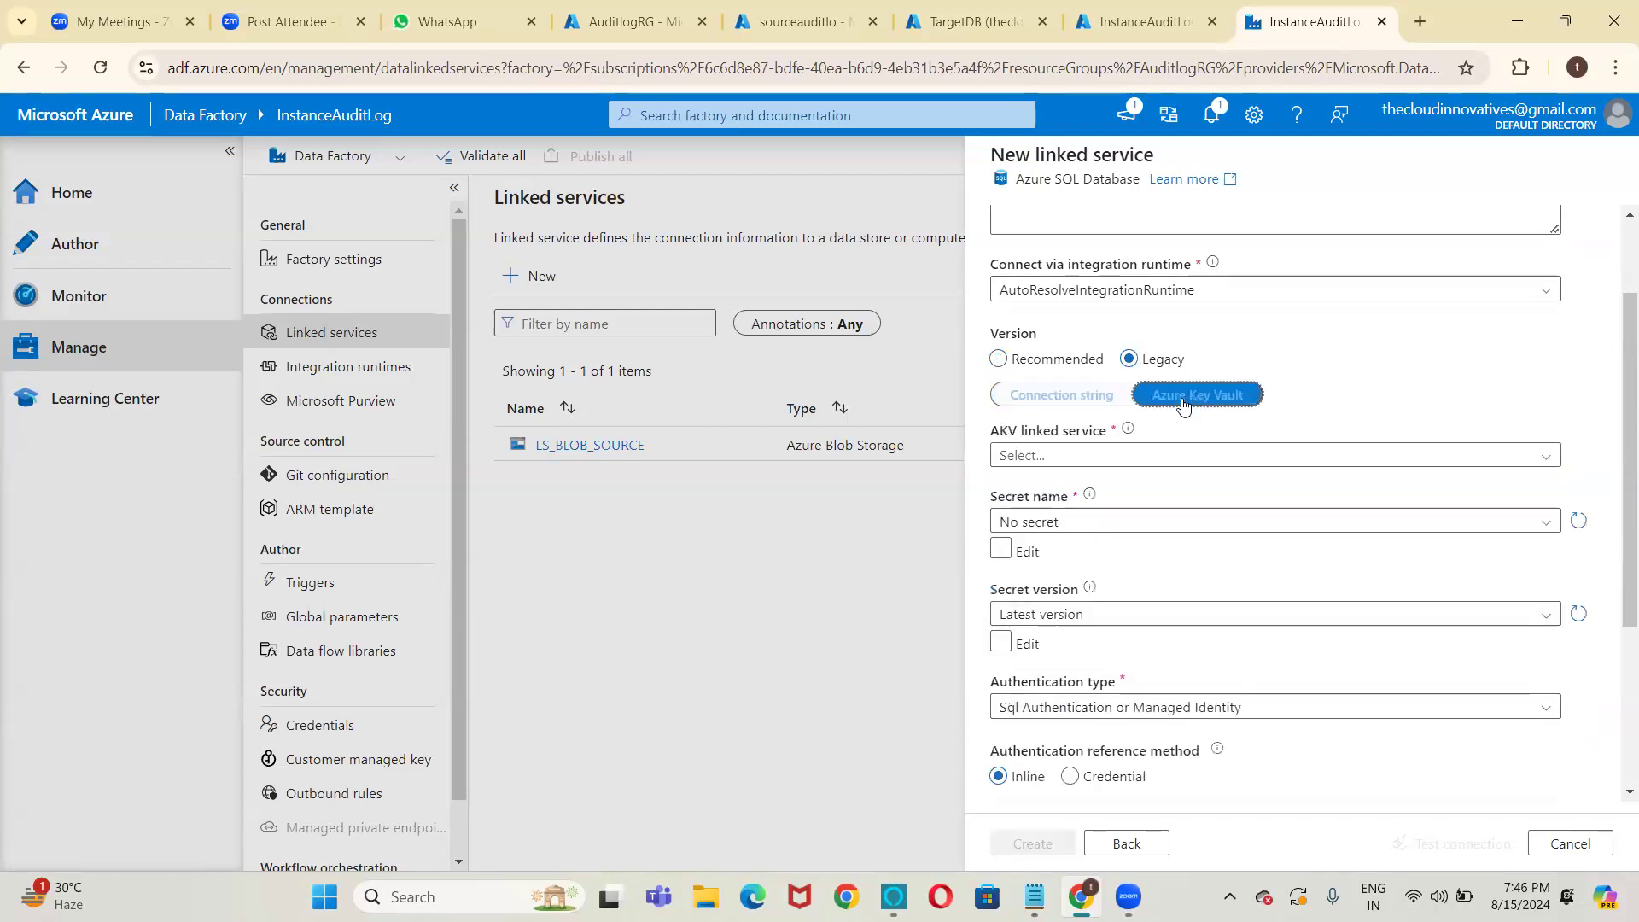
pyautogui.click(1085, 401)
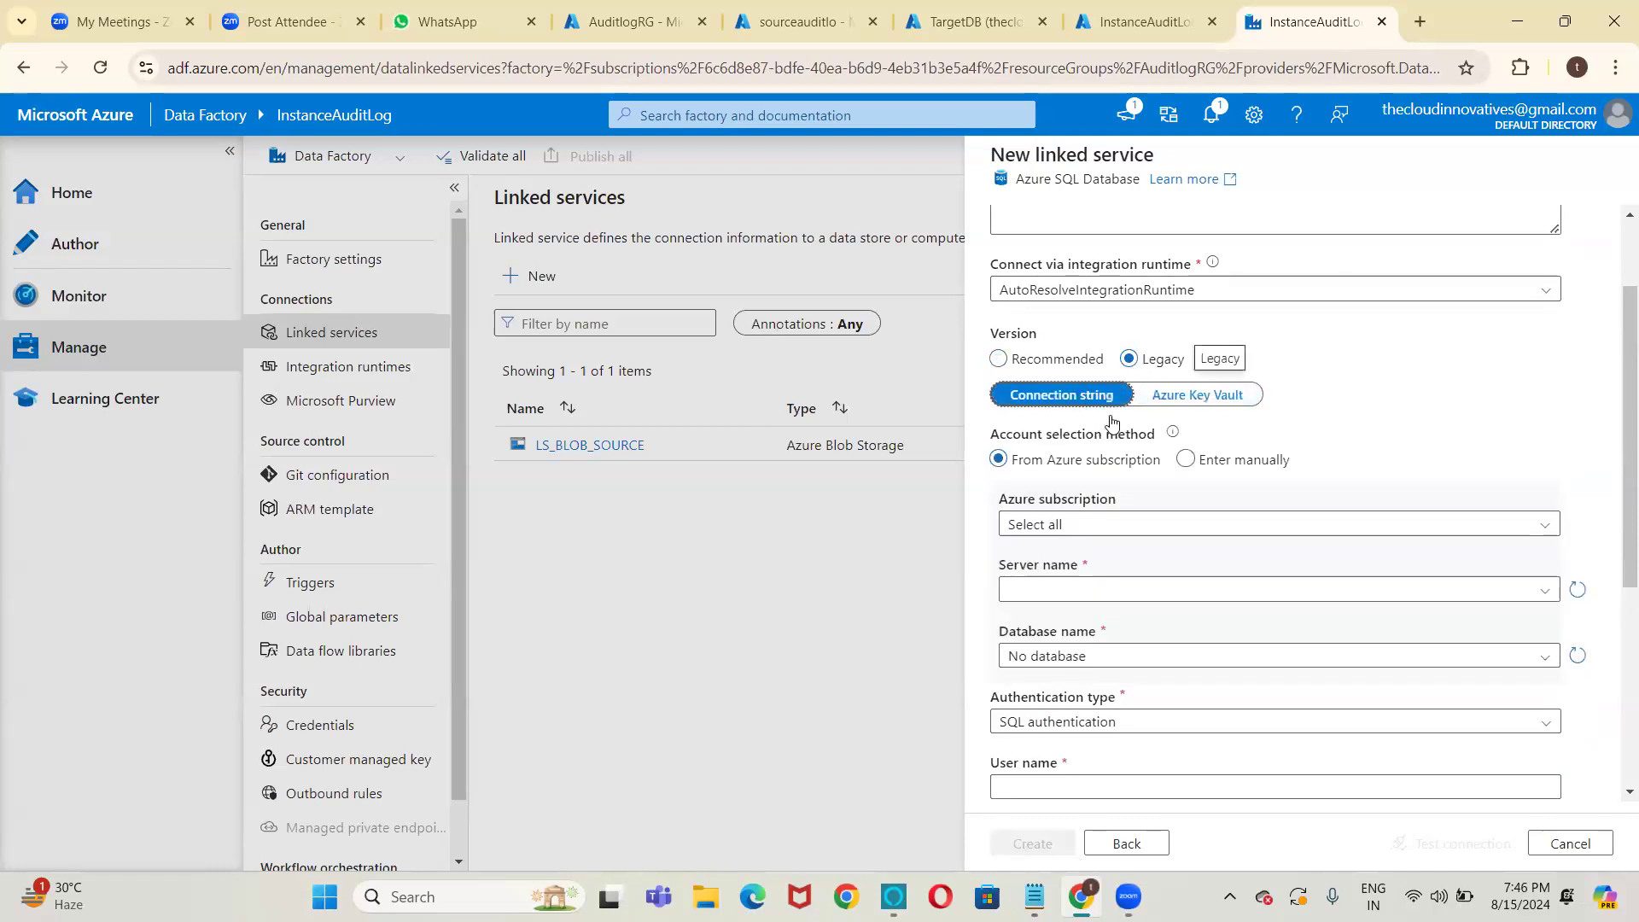
# Choose the thecloudinnovatives subscription, the thecloudinnovativesserver server and the TargetDB database for the linked service.
pyautogui.doubleClick(1074, 531)
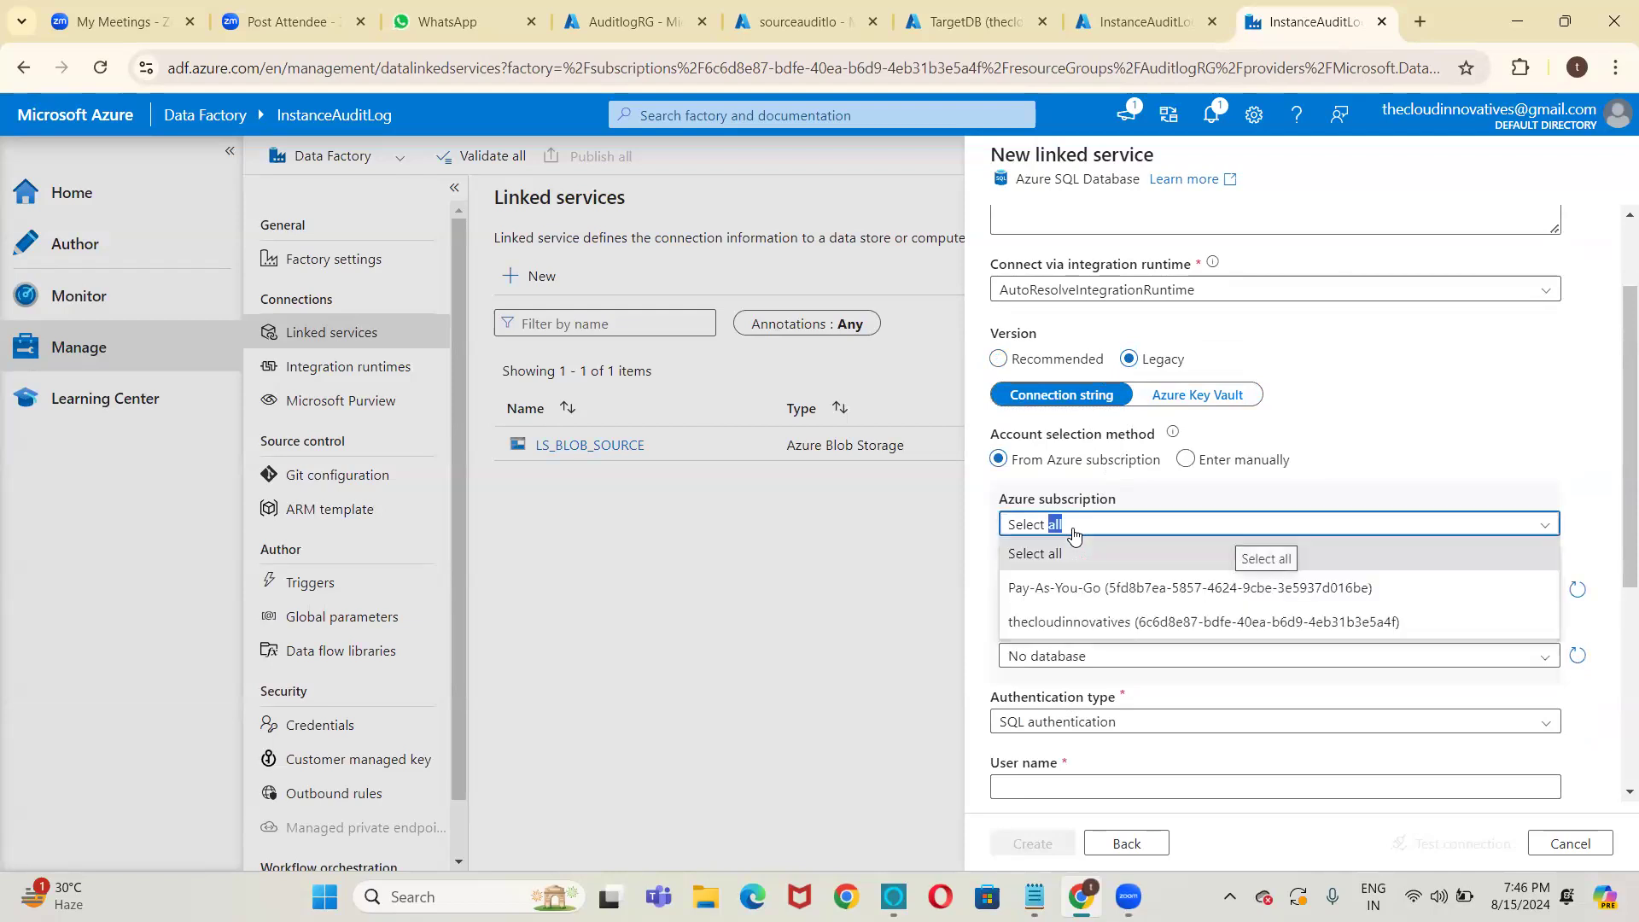
pyautogui.click(1085, 526)
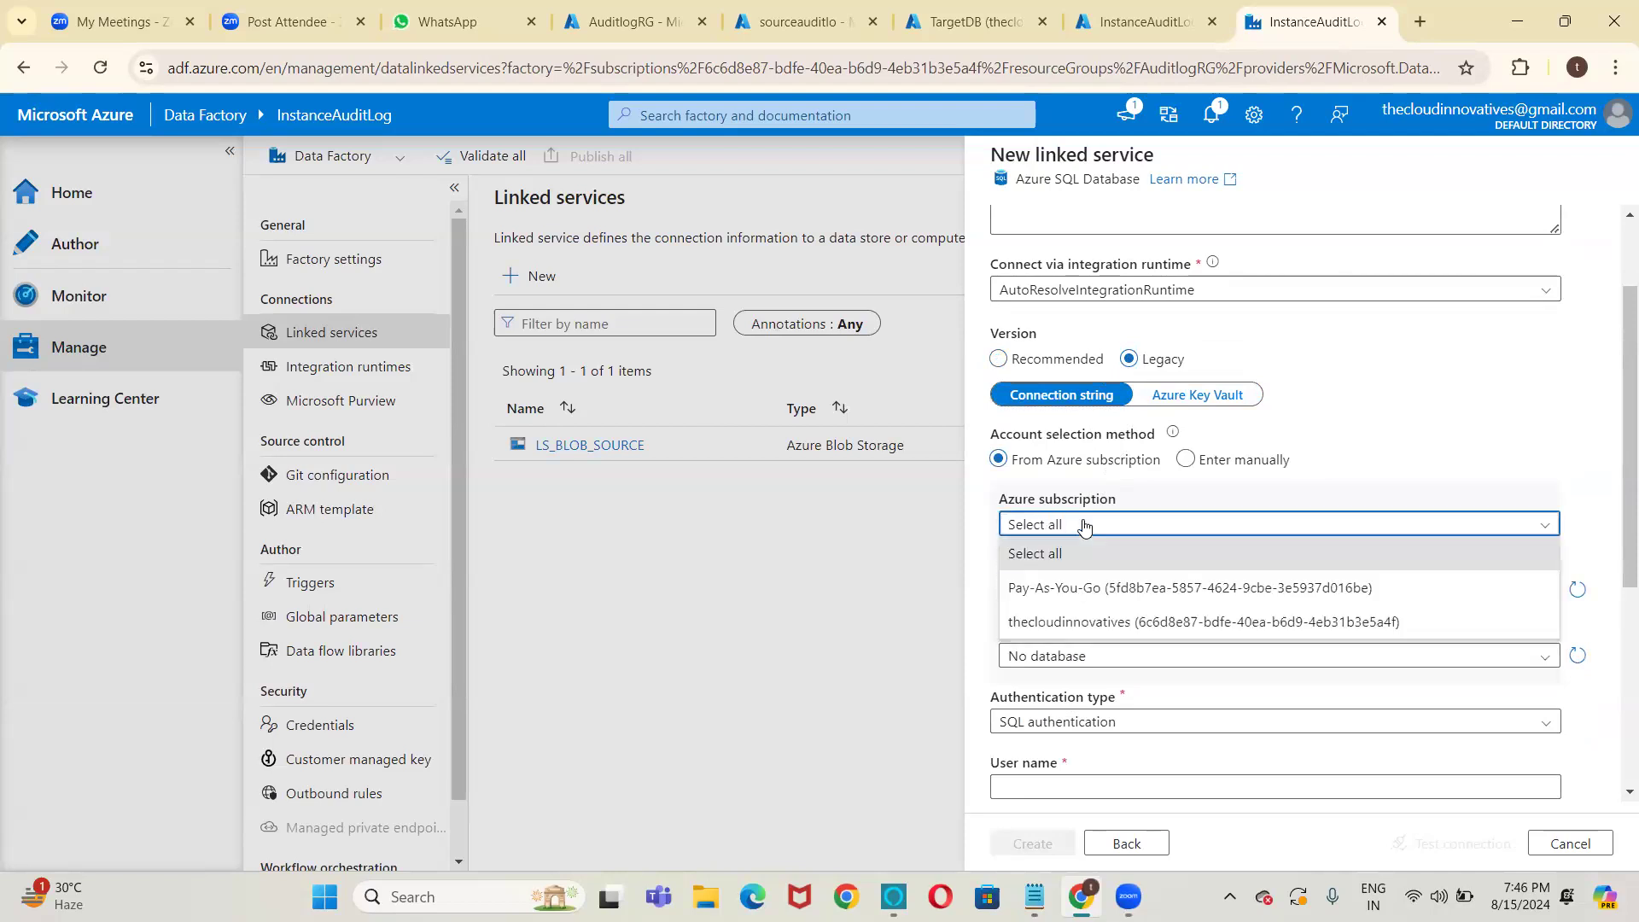
pyautogui.click(1055, 616)
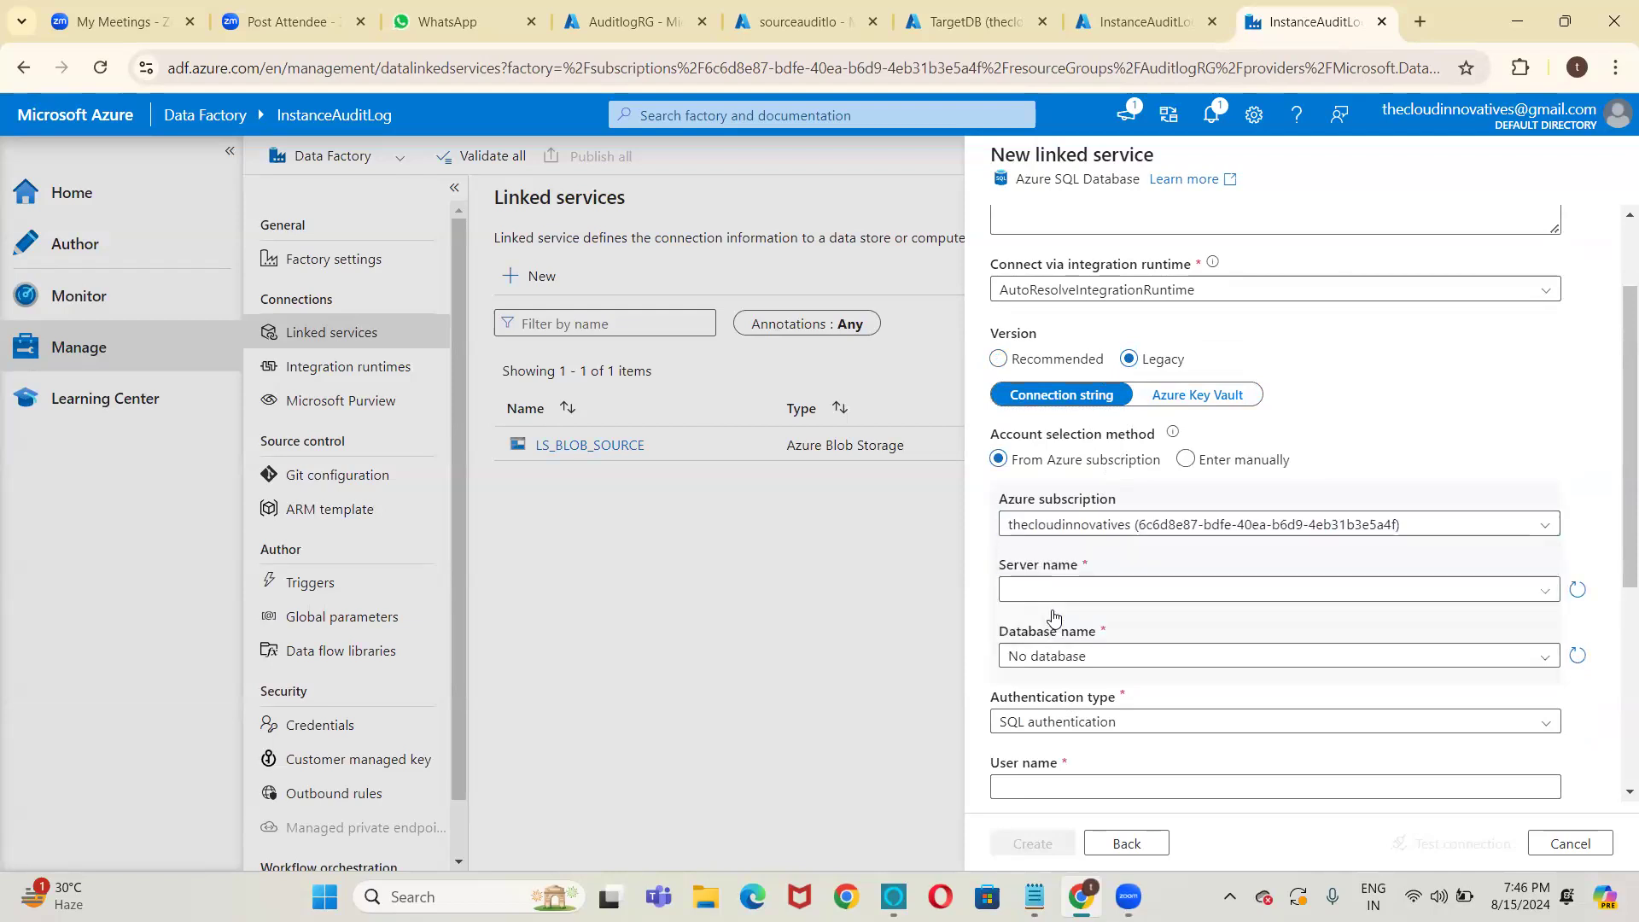
pyautogui.click(1063, 596)
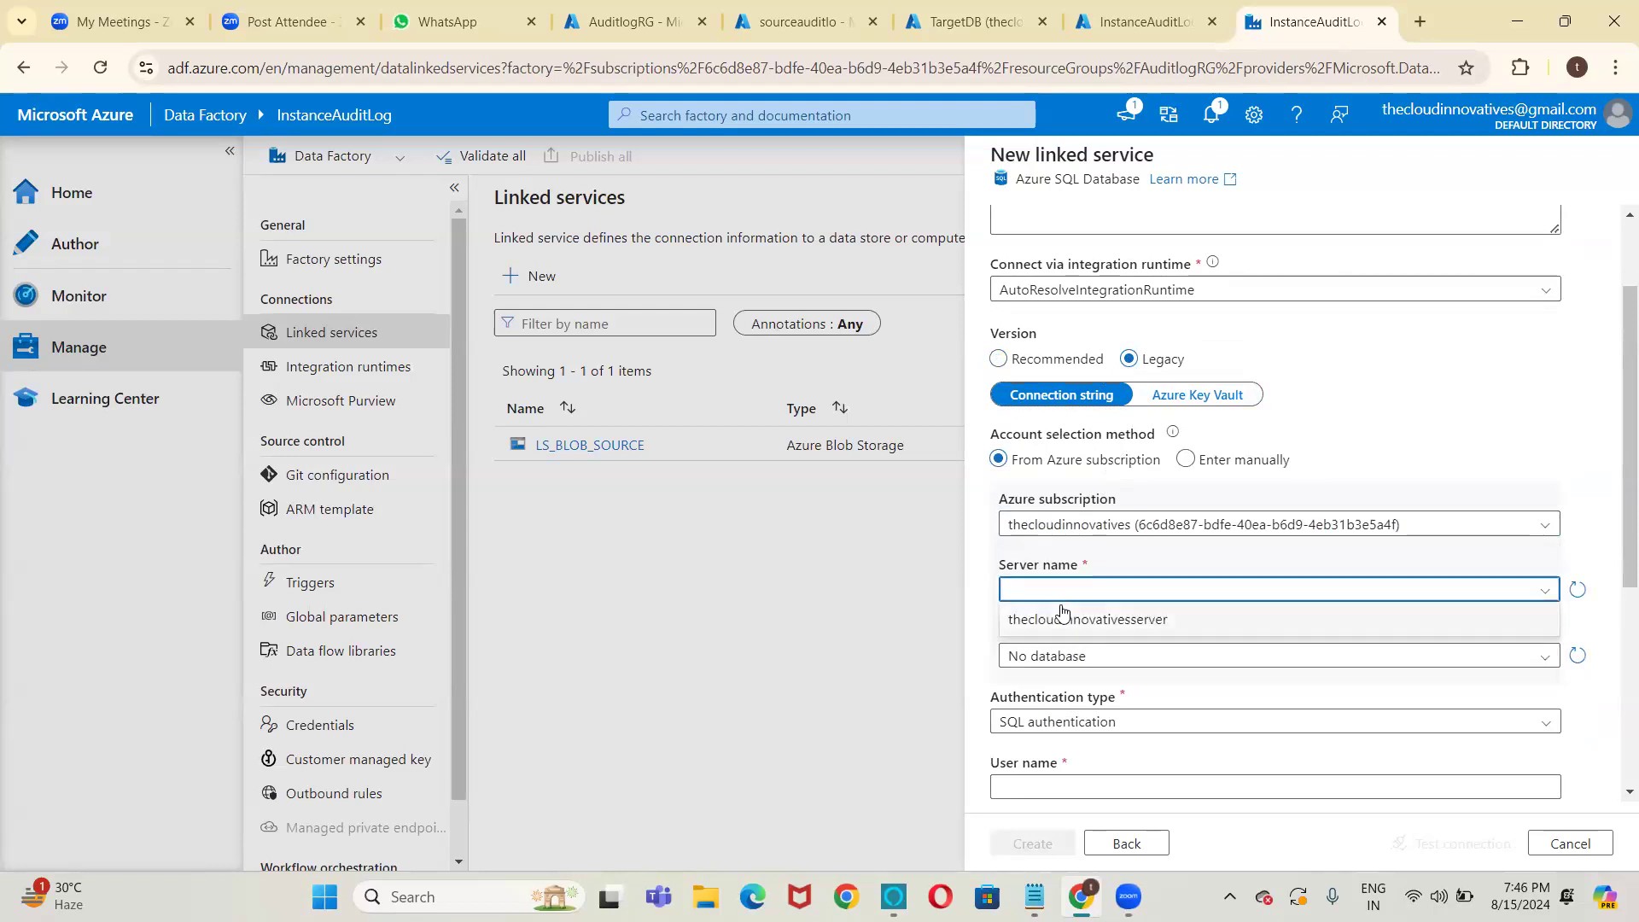
pyautogui.click(1062, 611)
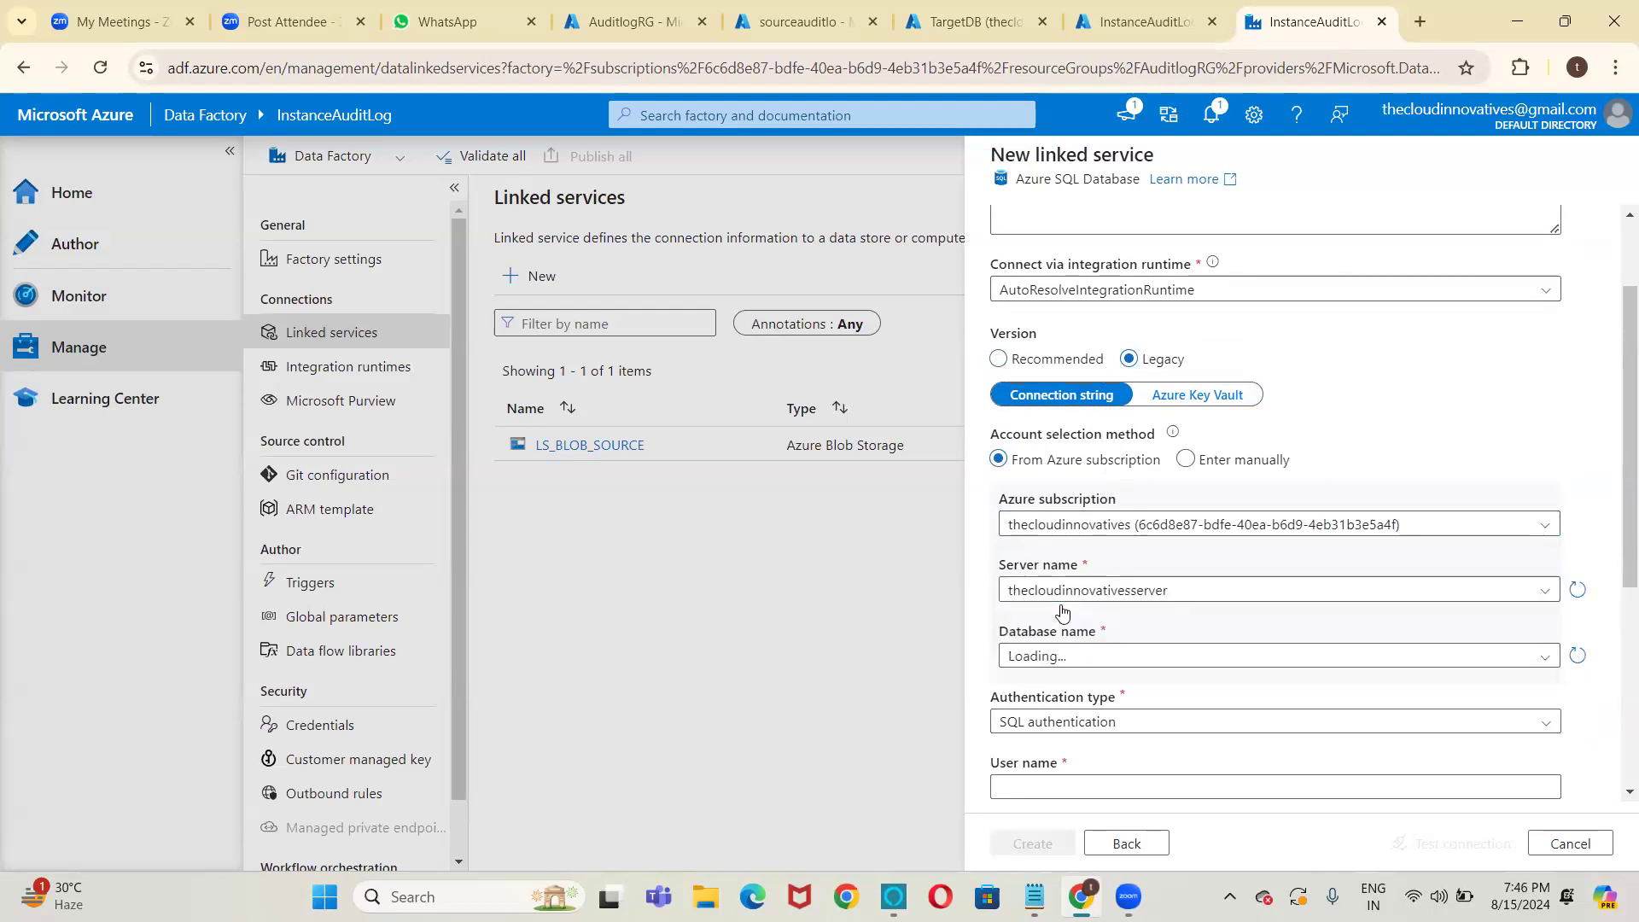
pyautogui.click(1086, 658)
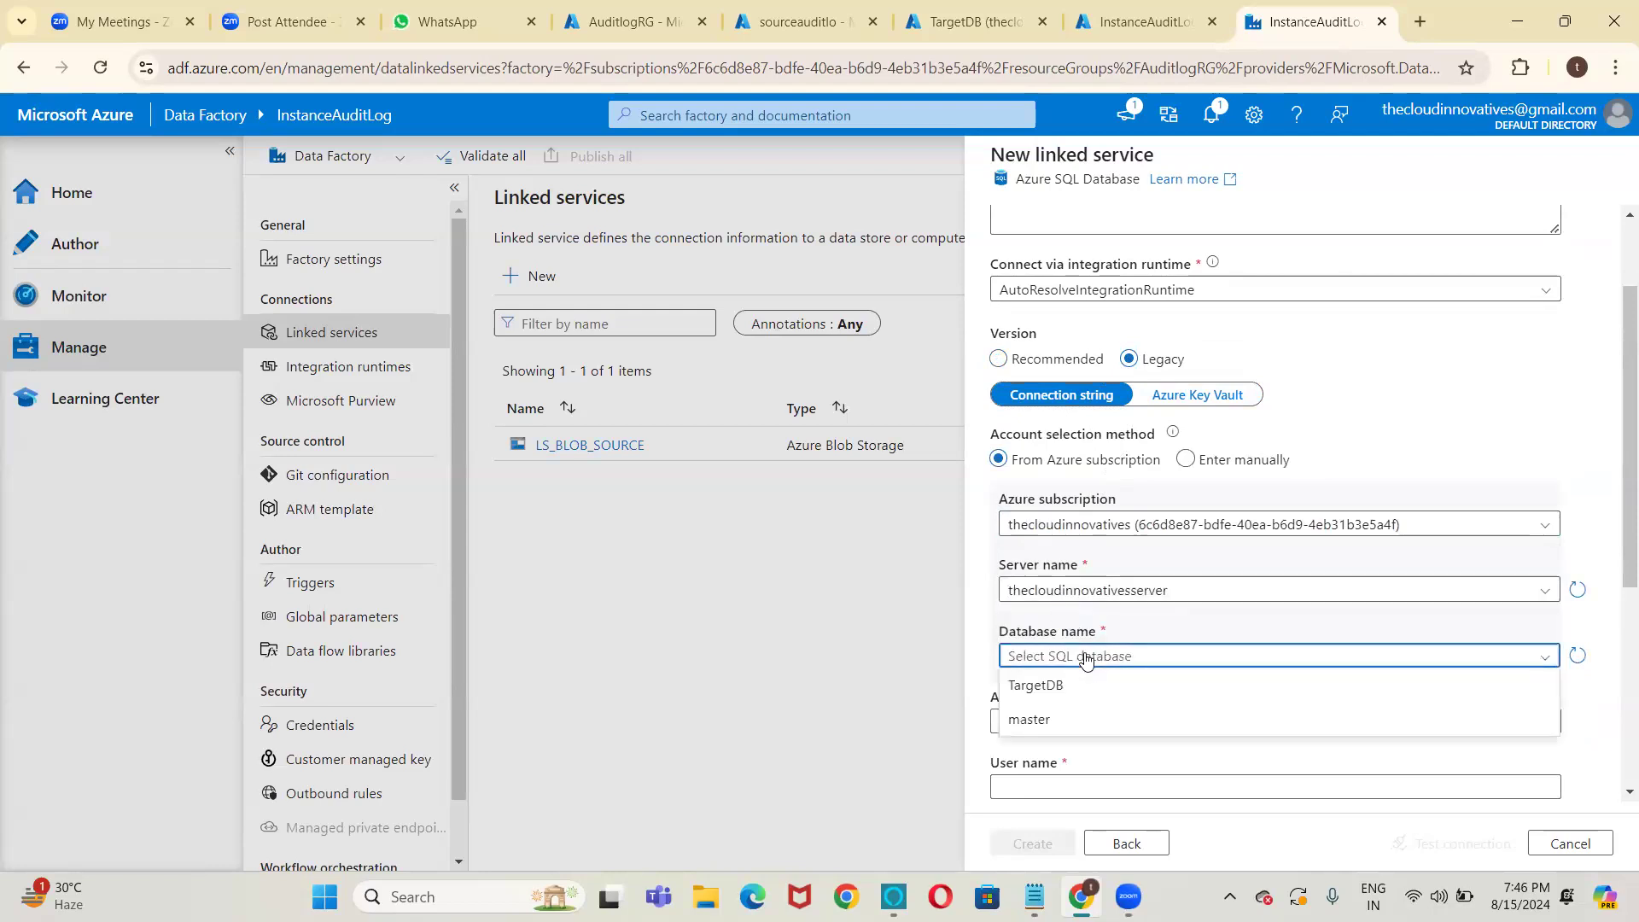
pyautogui.click(1042, 684)
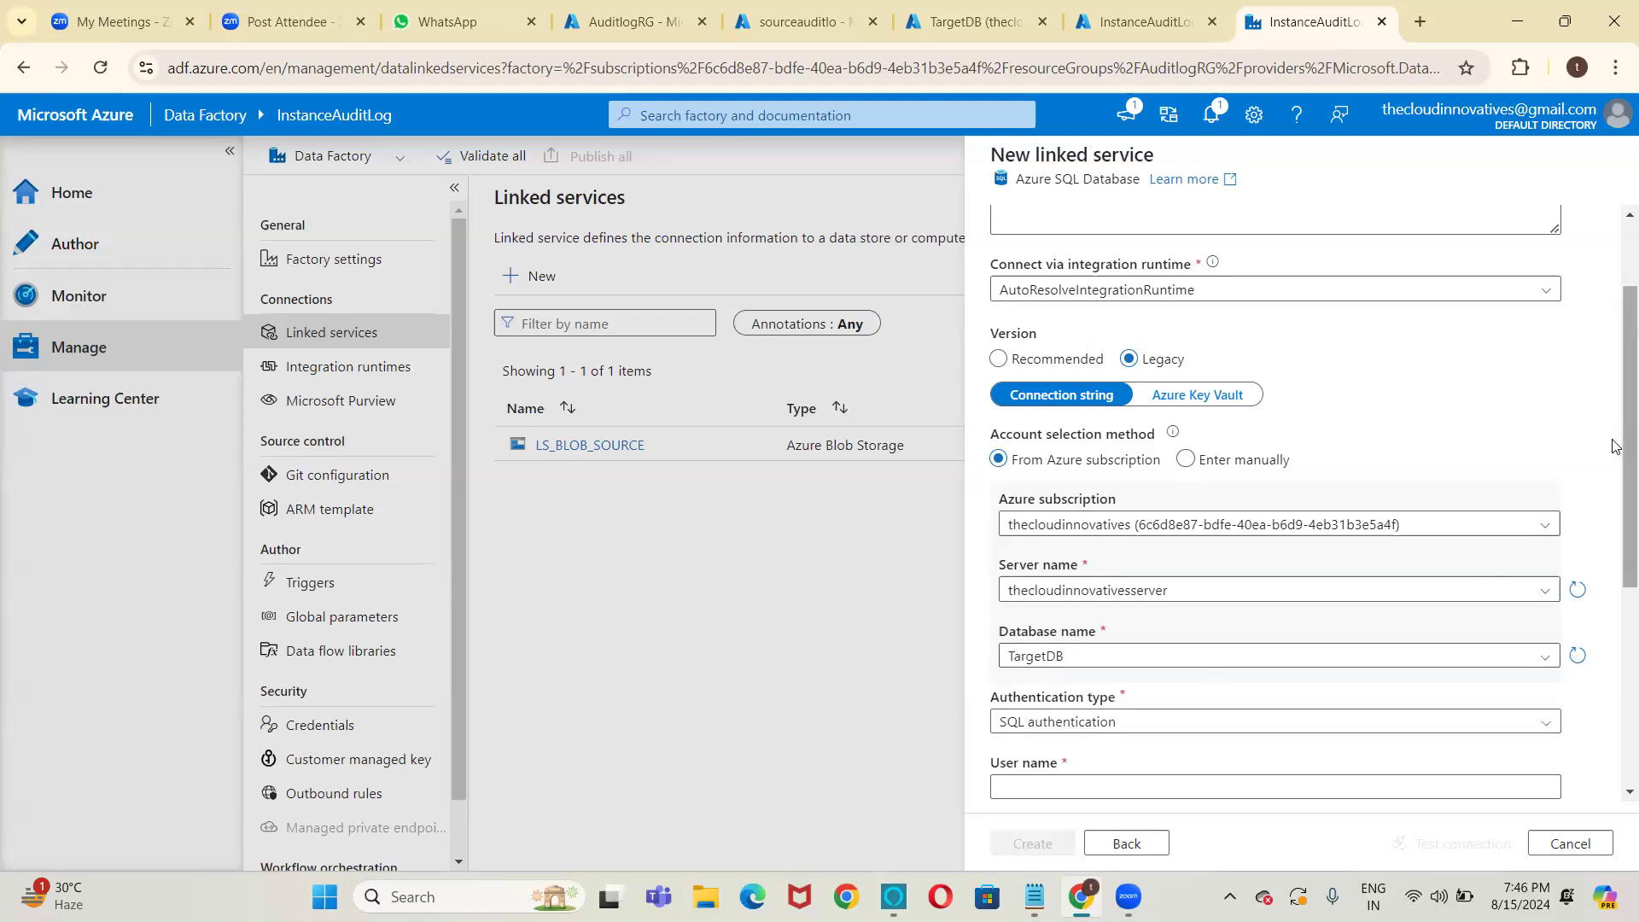
# Enter the SQL authentication user name and password, test the connection and create the linked service.
pyautogui.moveTo(1627, 459); pyautogui.dragTo(1610, 562)
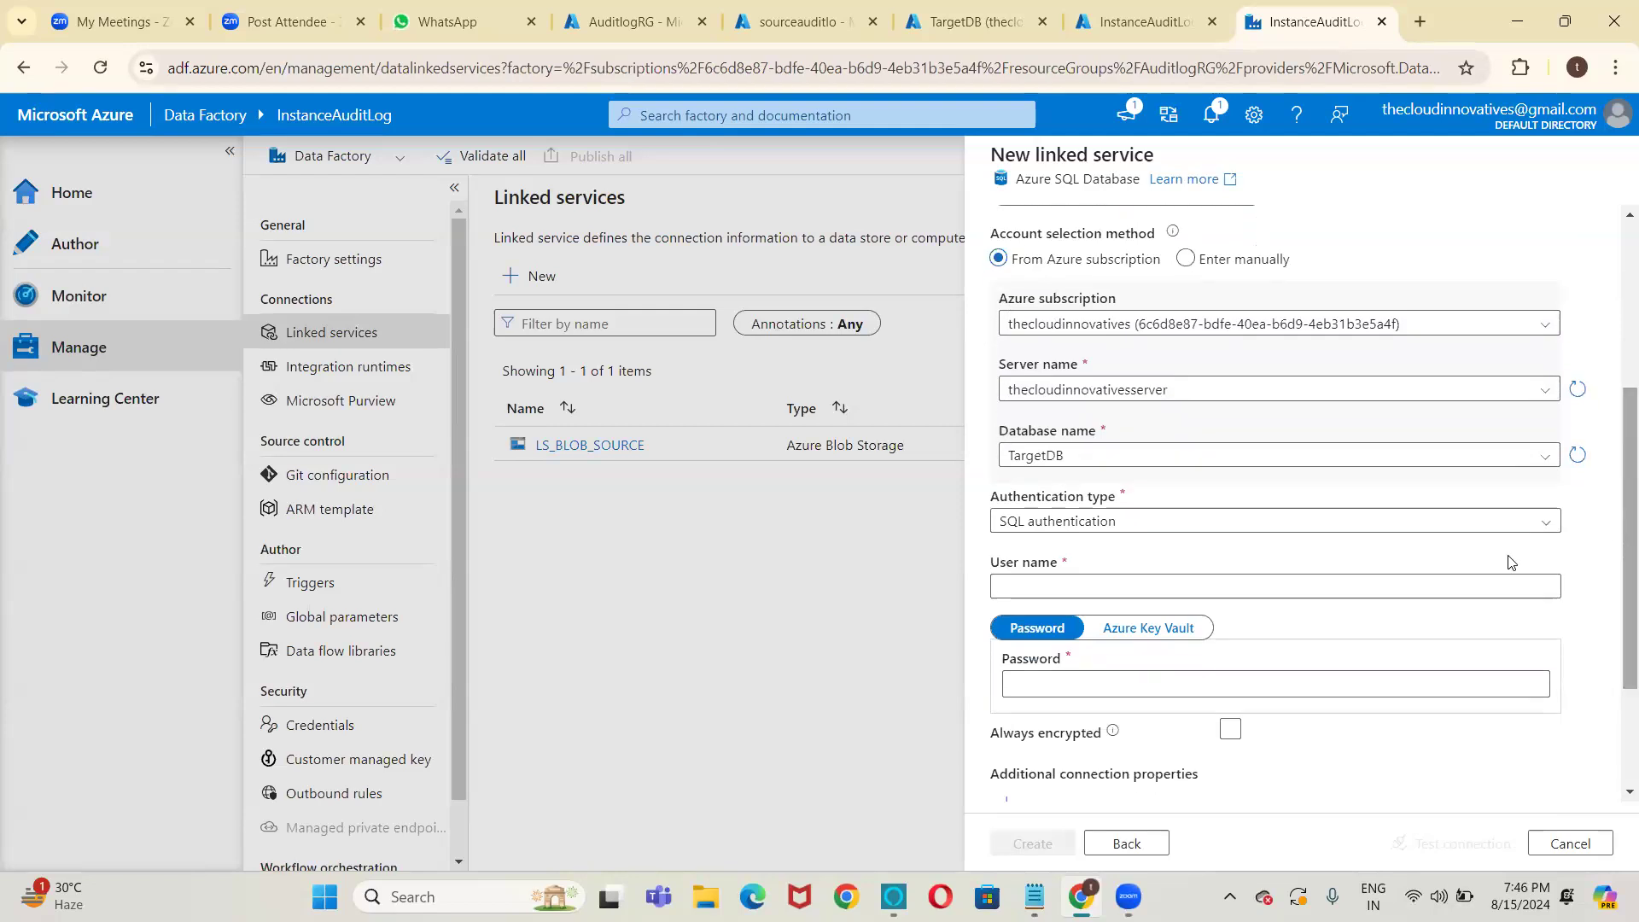
pyautogui.click(1267, 588)
pyautogui.write('samee')
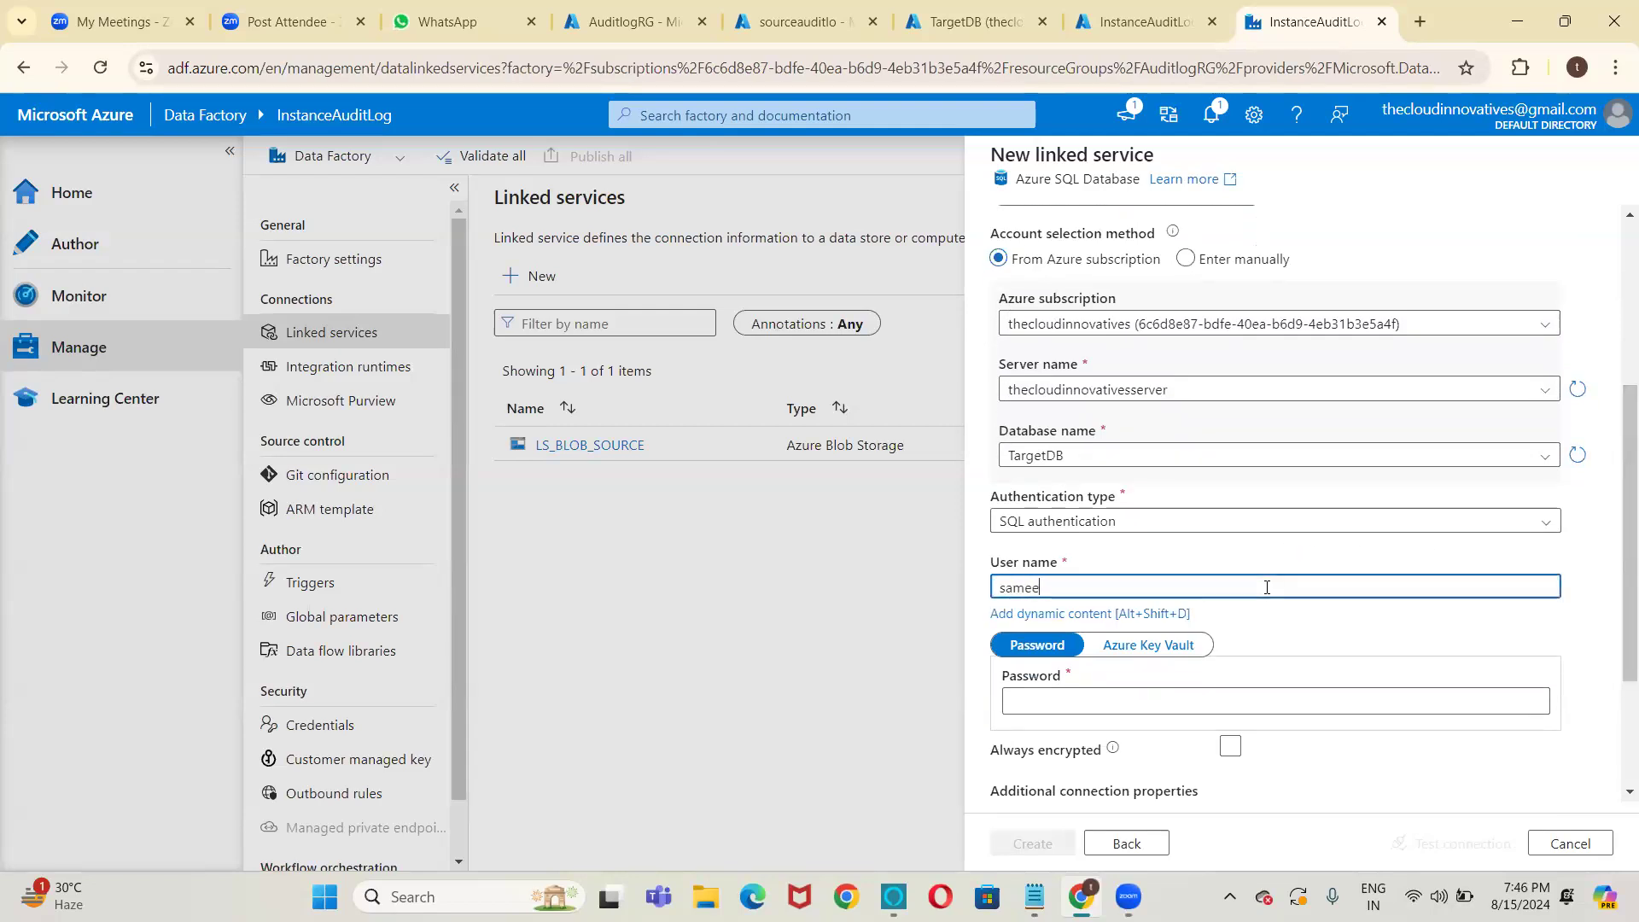
pyautogui.write('radmin')
pyautogui.press('Tab')
pyautogui.press('Tab')
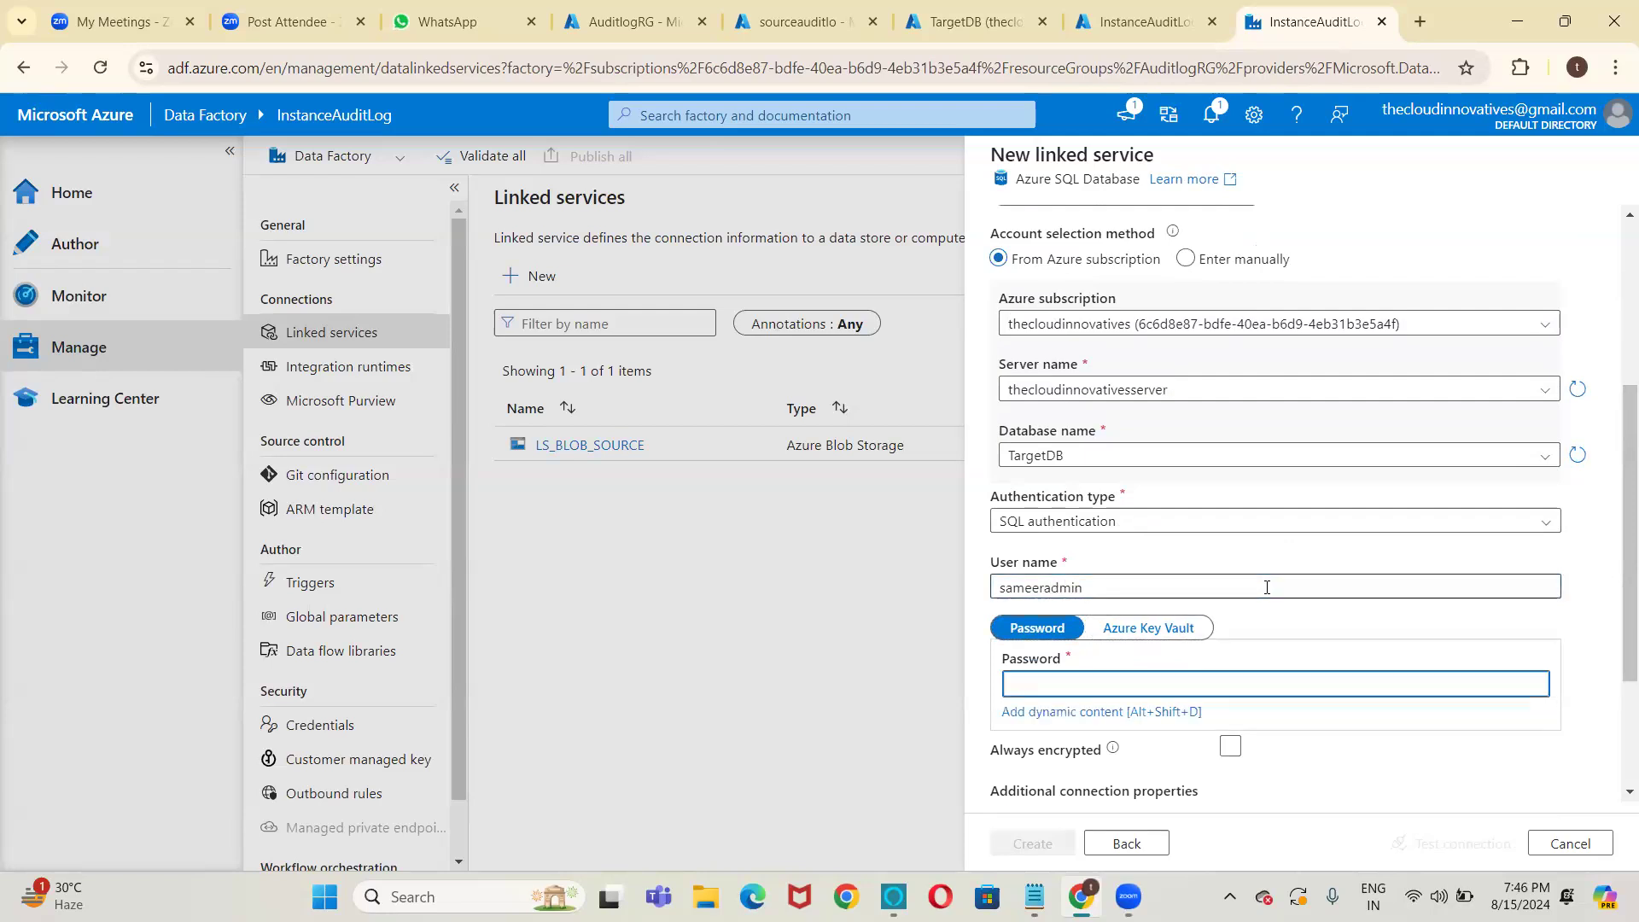
pyautogui.write('•••••')
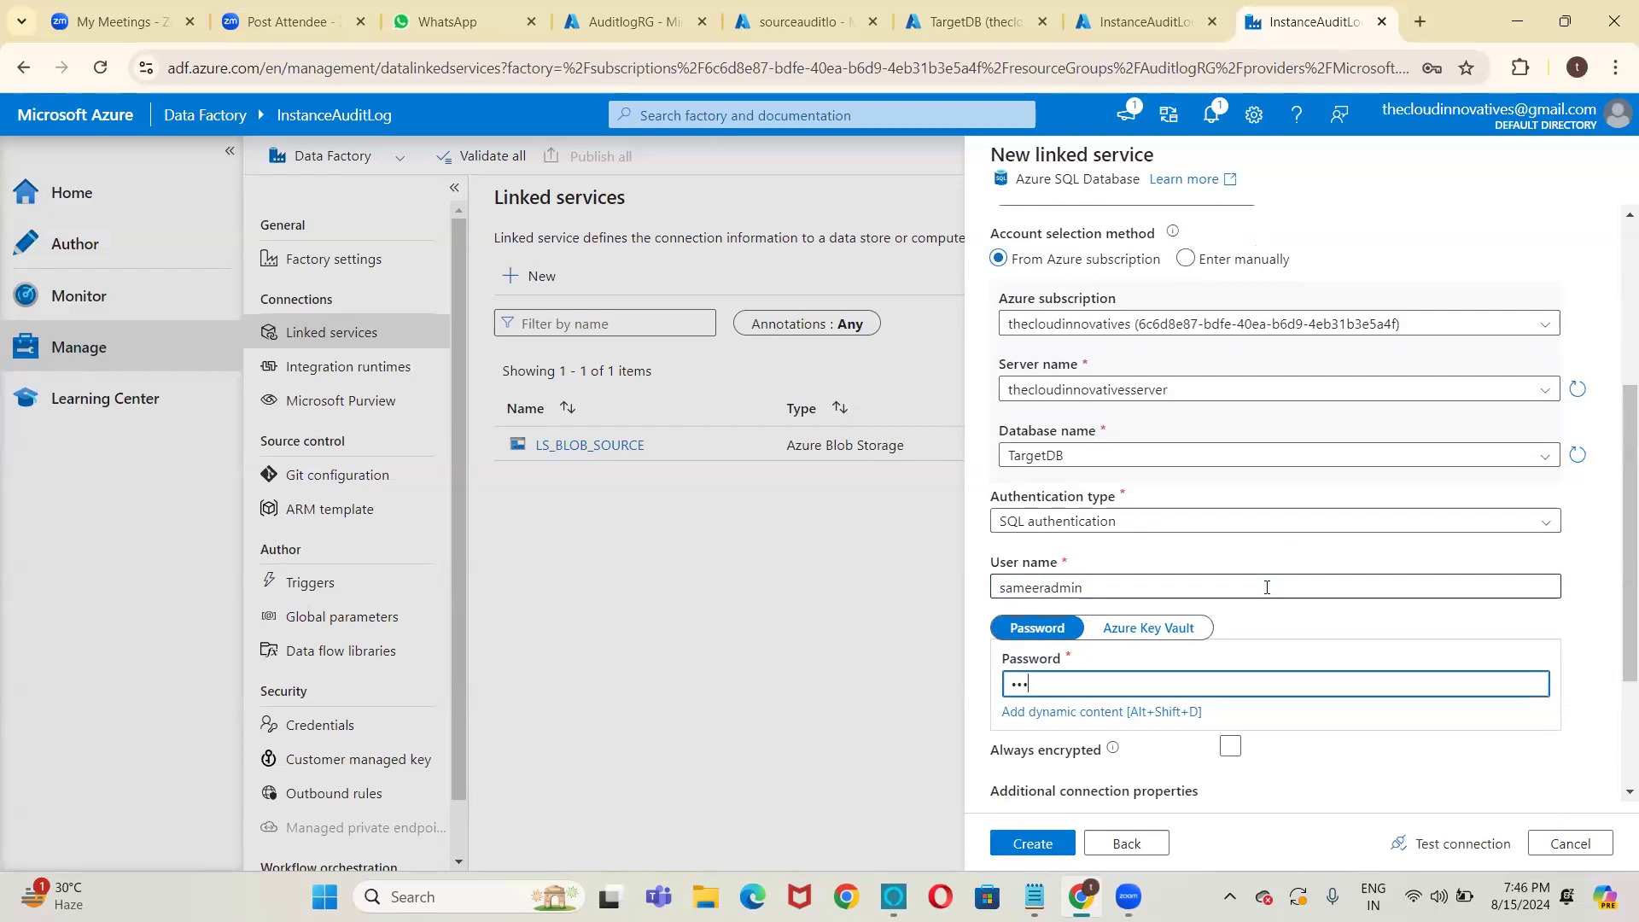
pyautogui.write('•••••')
pyautogui.click(1442, 845)
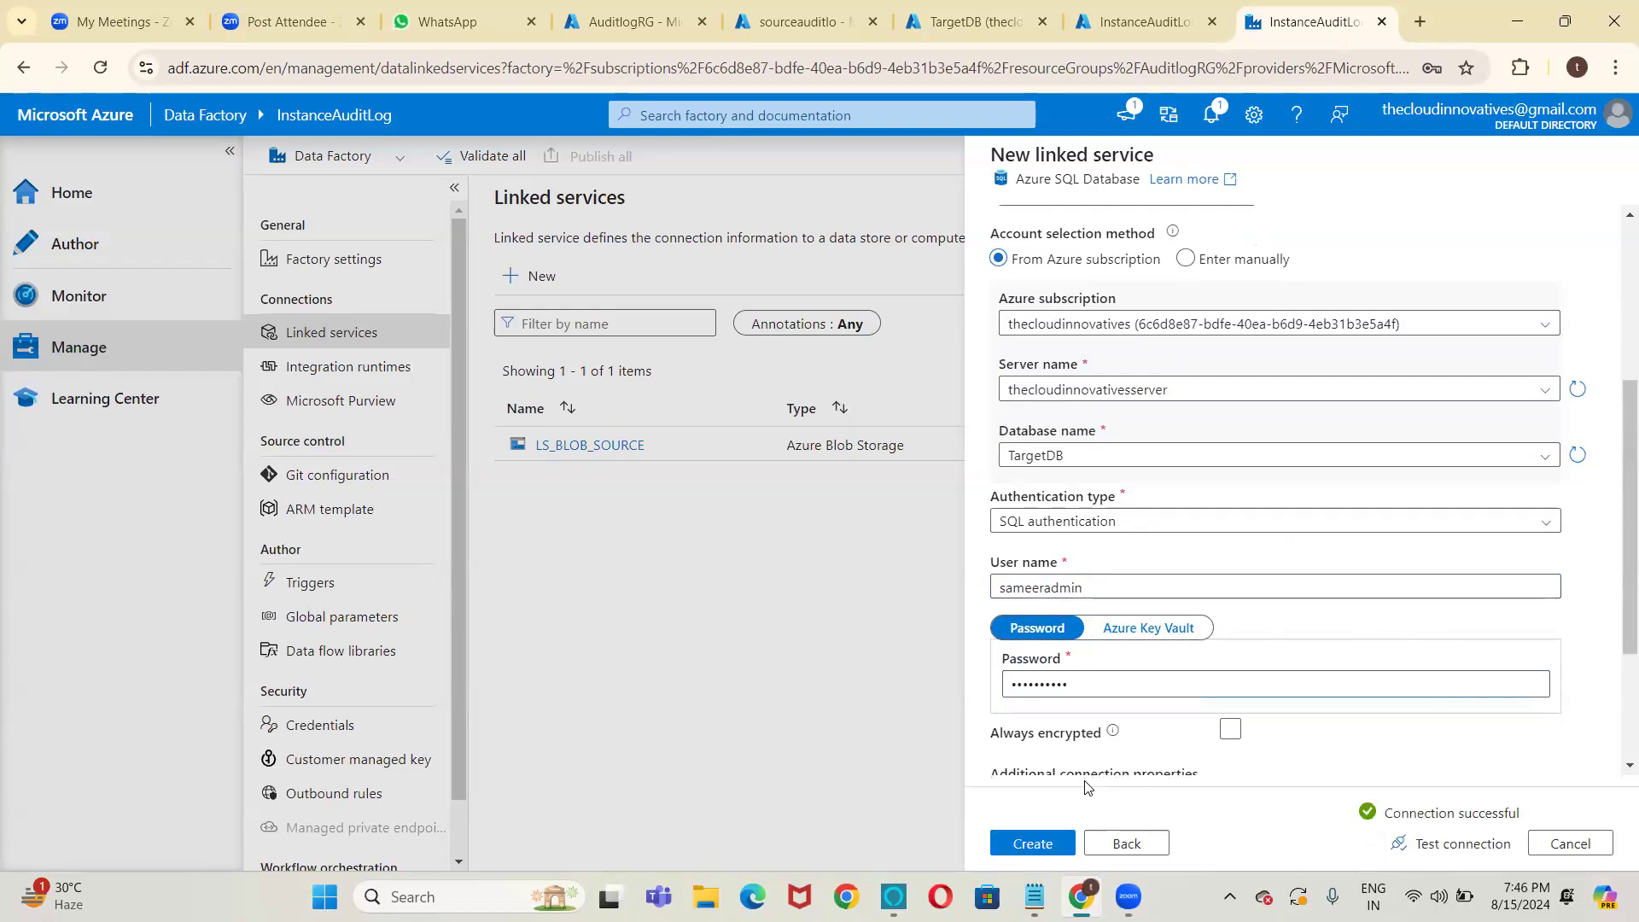
pyautogui.click(1045, 842)
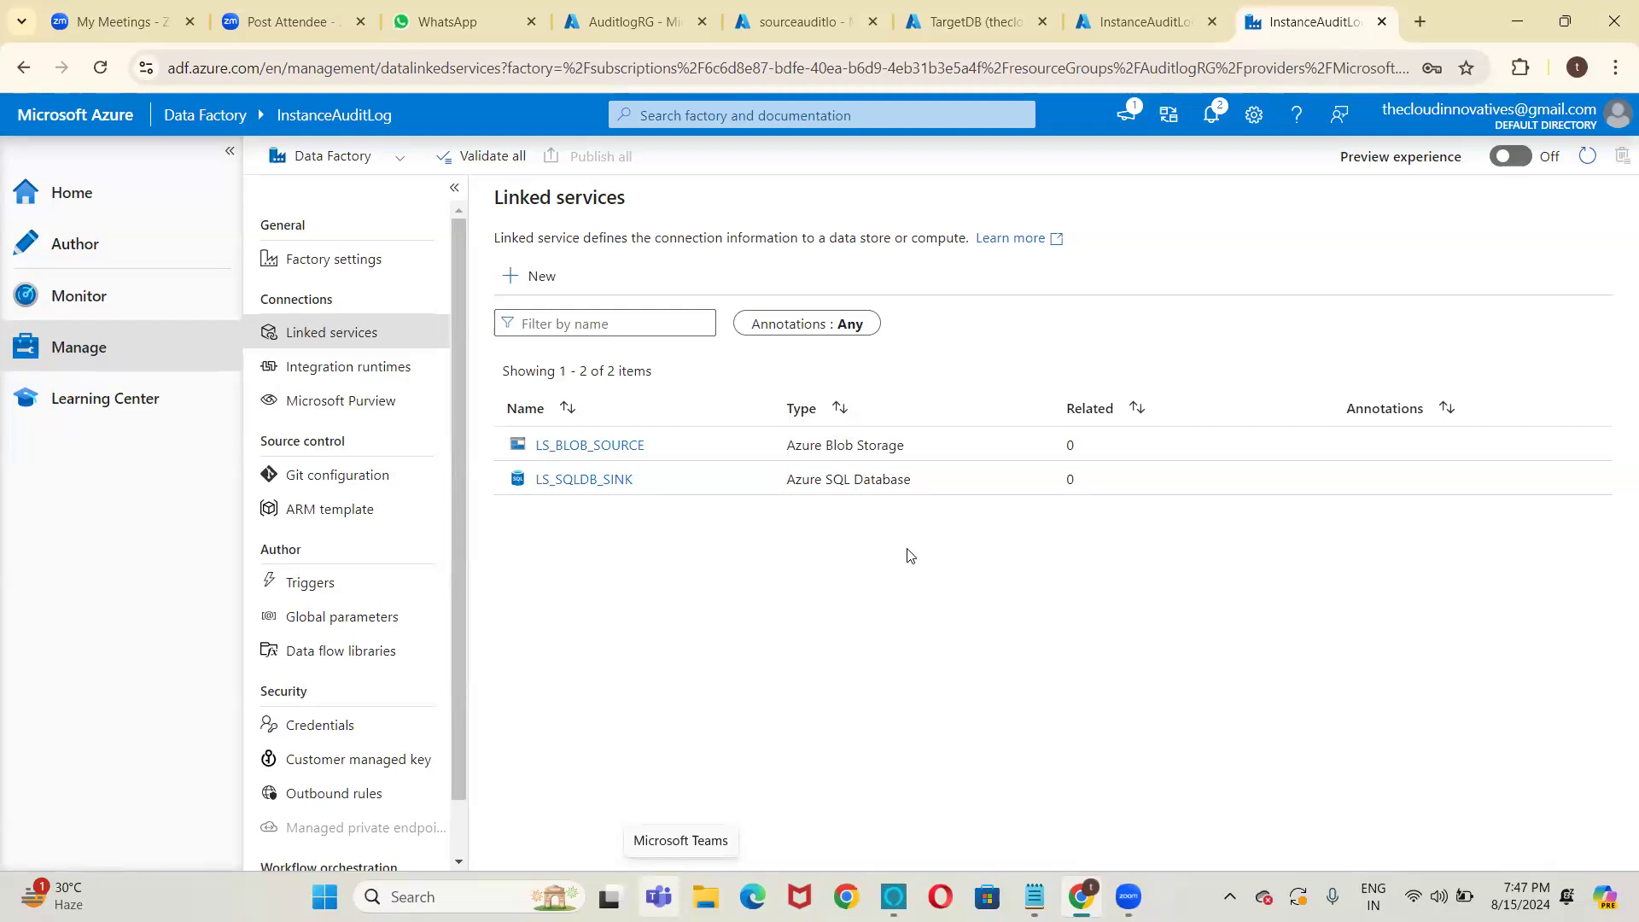
# Review the TargetDB query editor, the data factory's linked services and airlines.csv in the sourceauditlo input container.
pyautogui.click(966, 8)
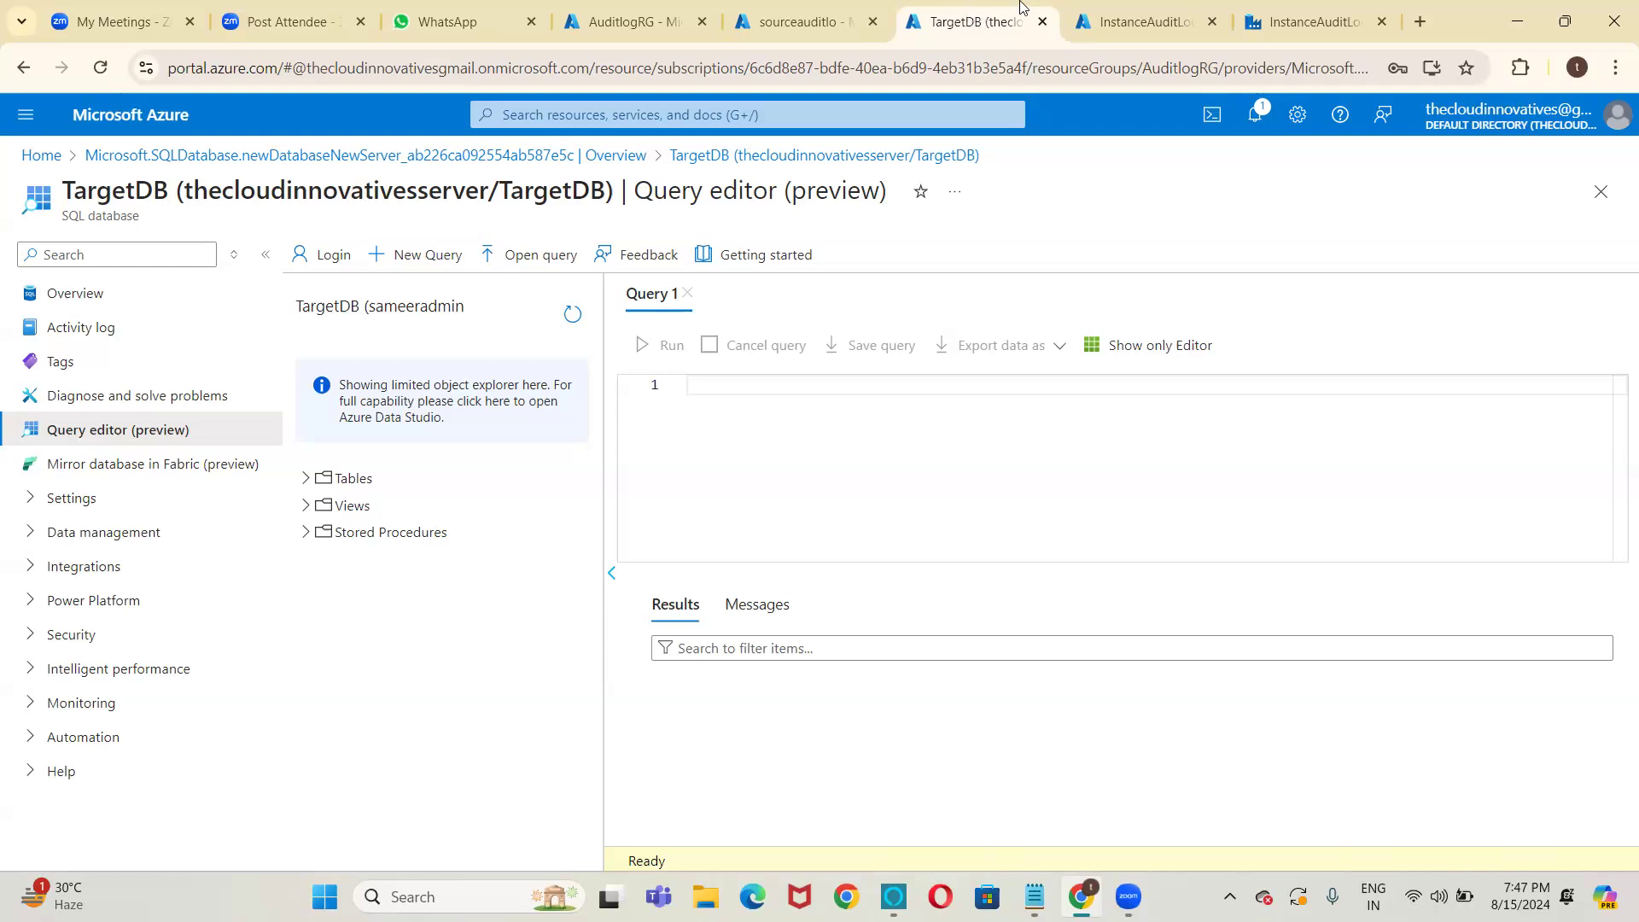
pyautogui.click(1303, 7)
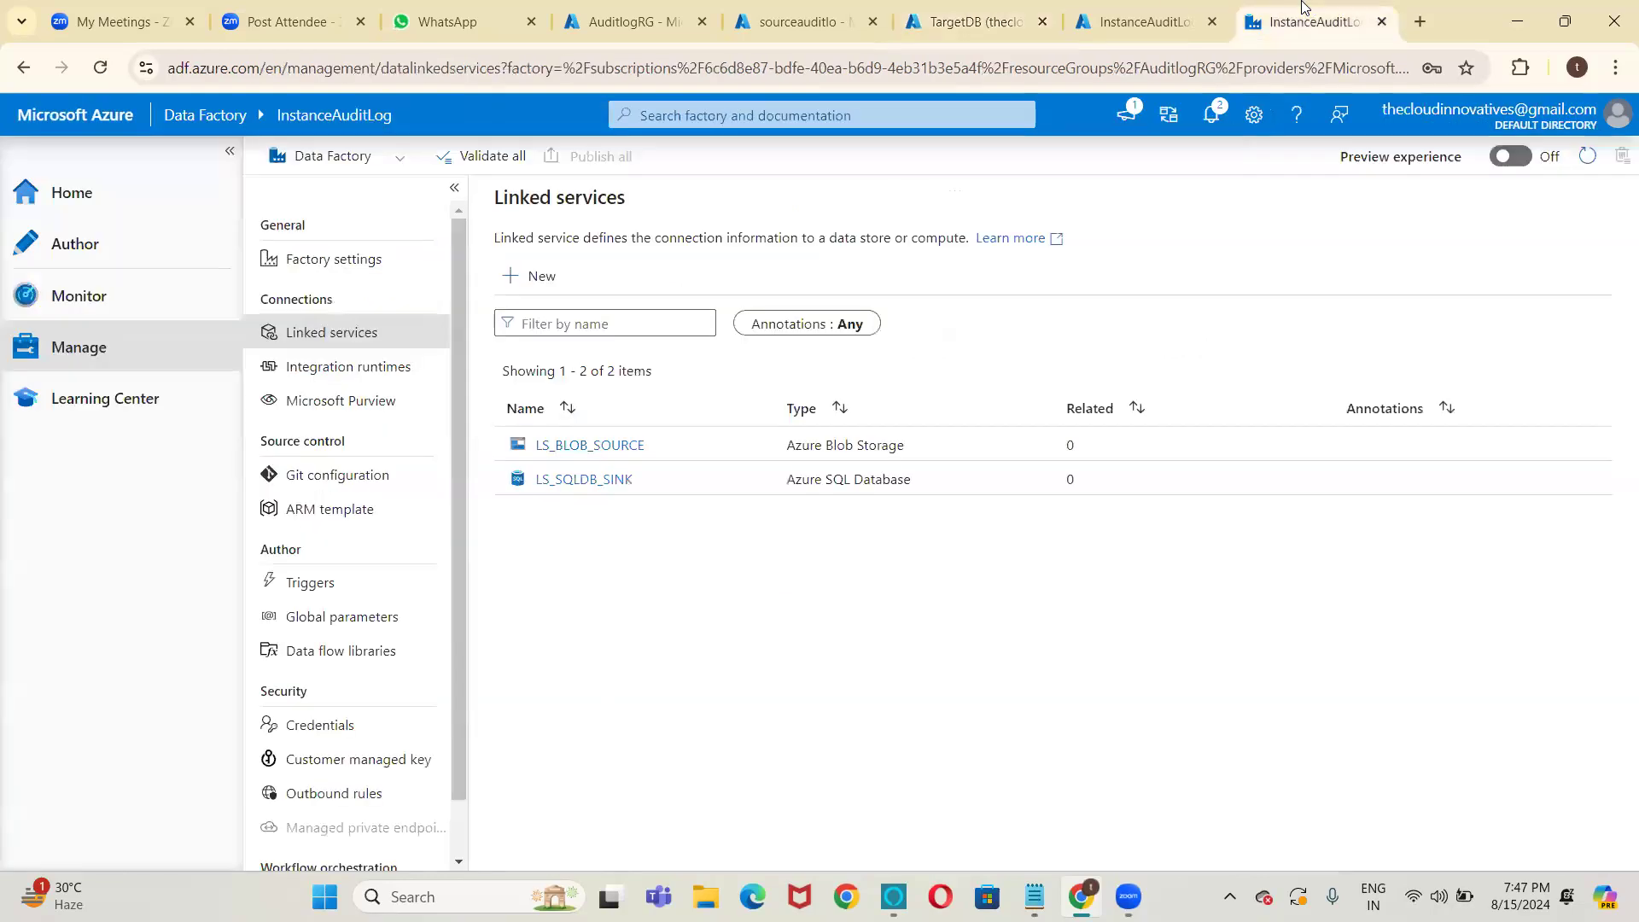
pyautogui.click(802, 19)
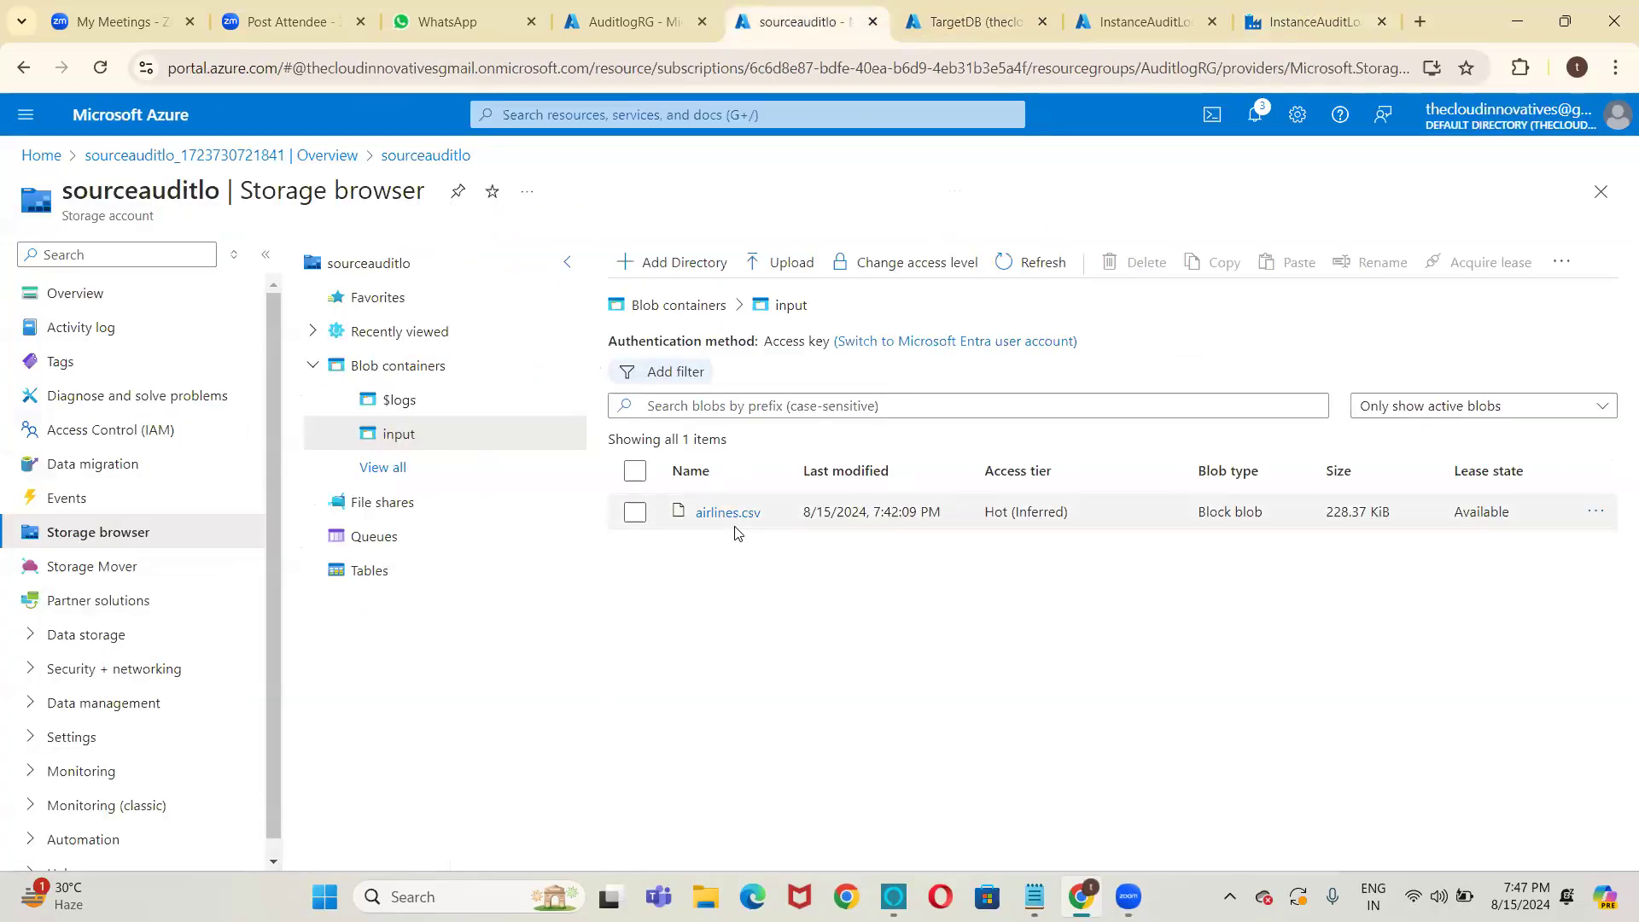
pyautogui.click(1298, 7)
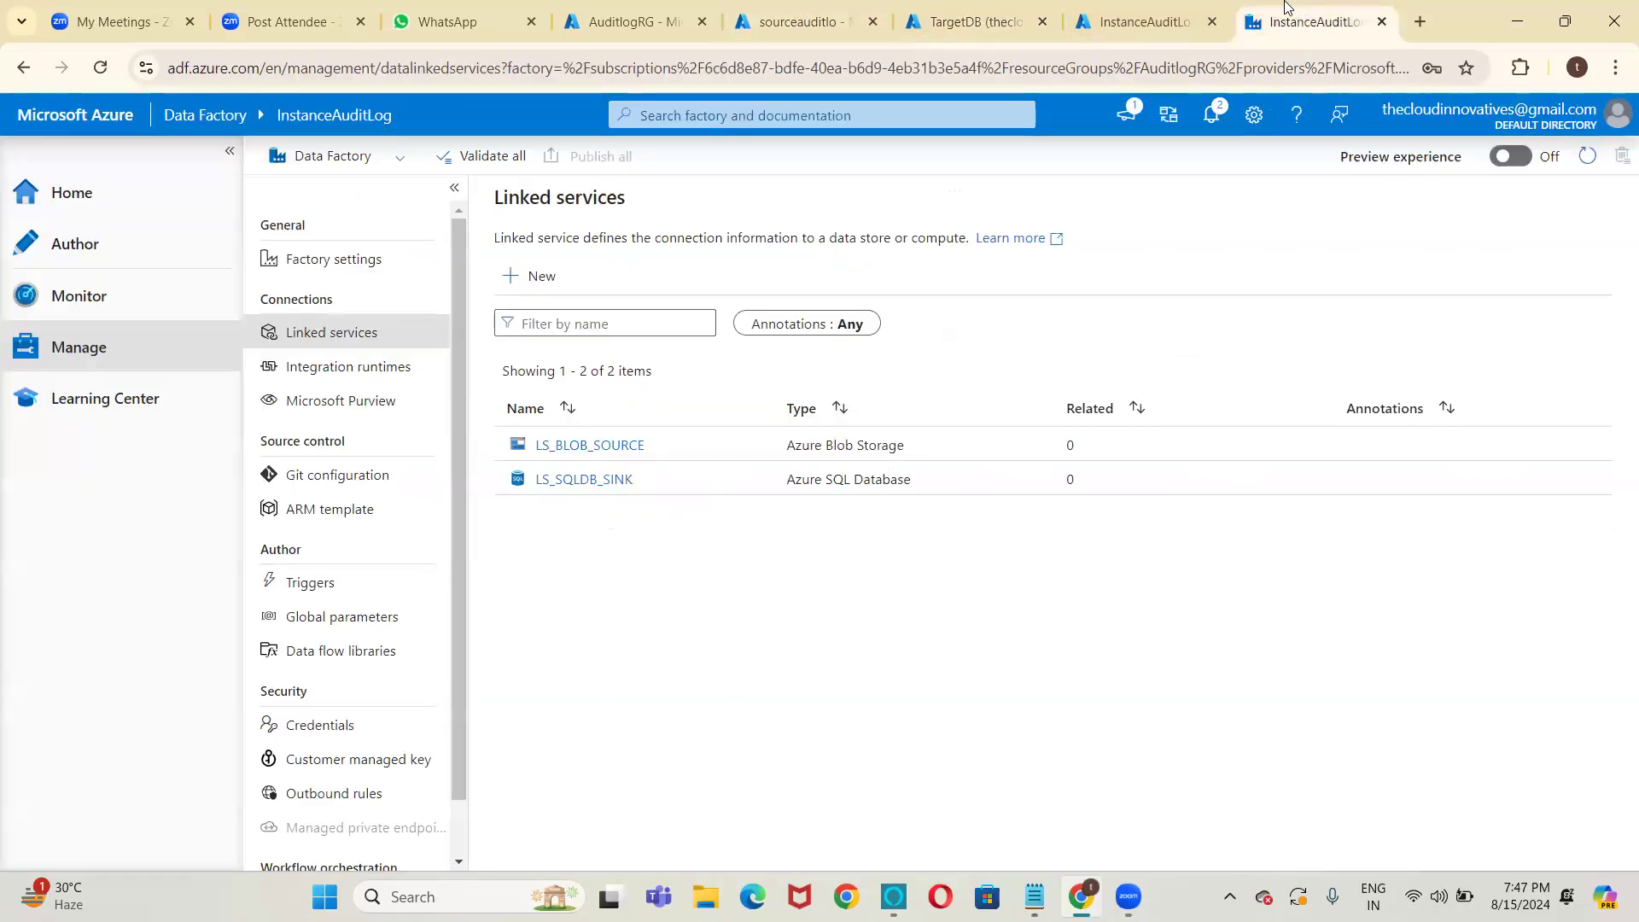
pyautogui.click(945, 19)
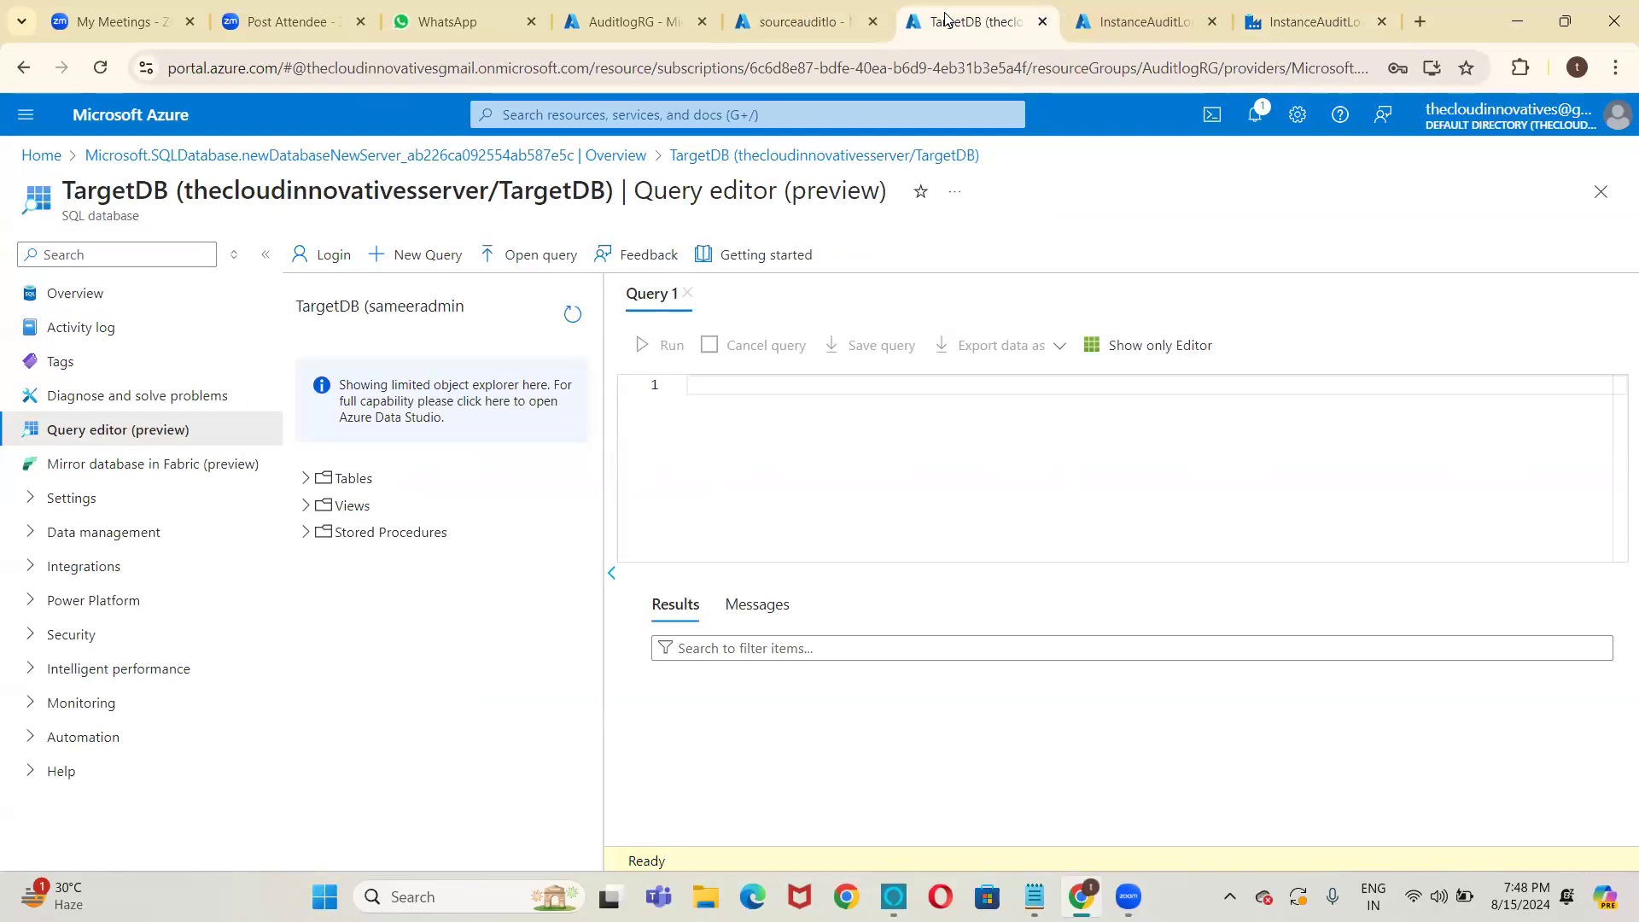
pyautogui.click(784, 7)
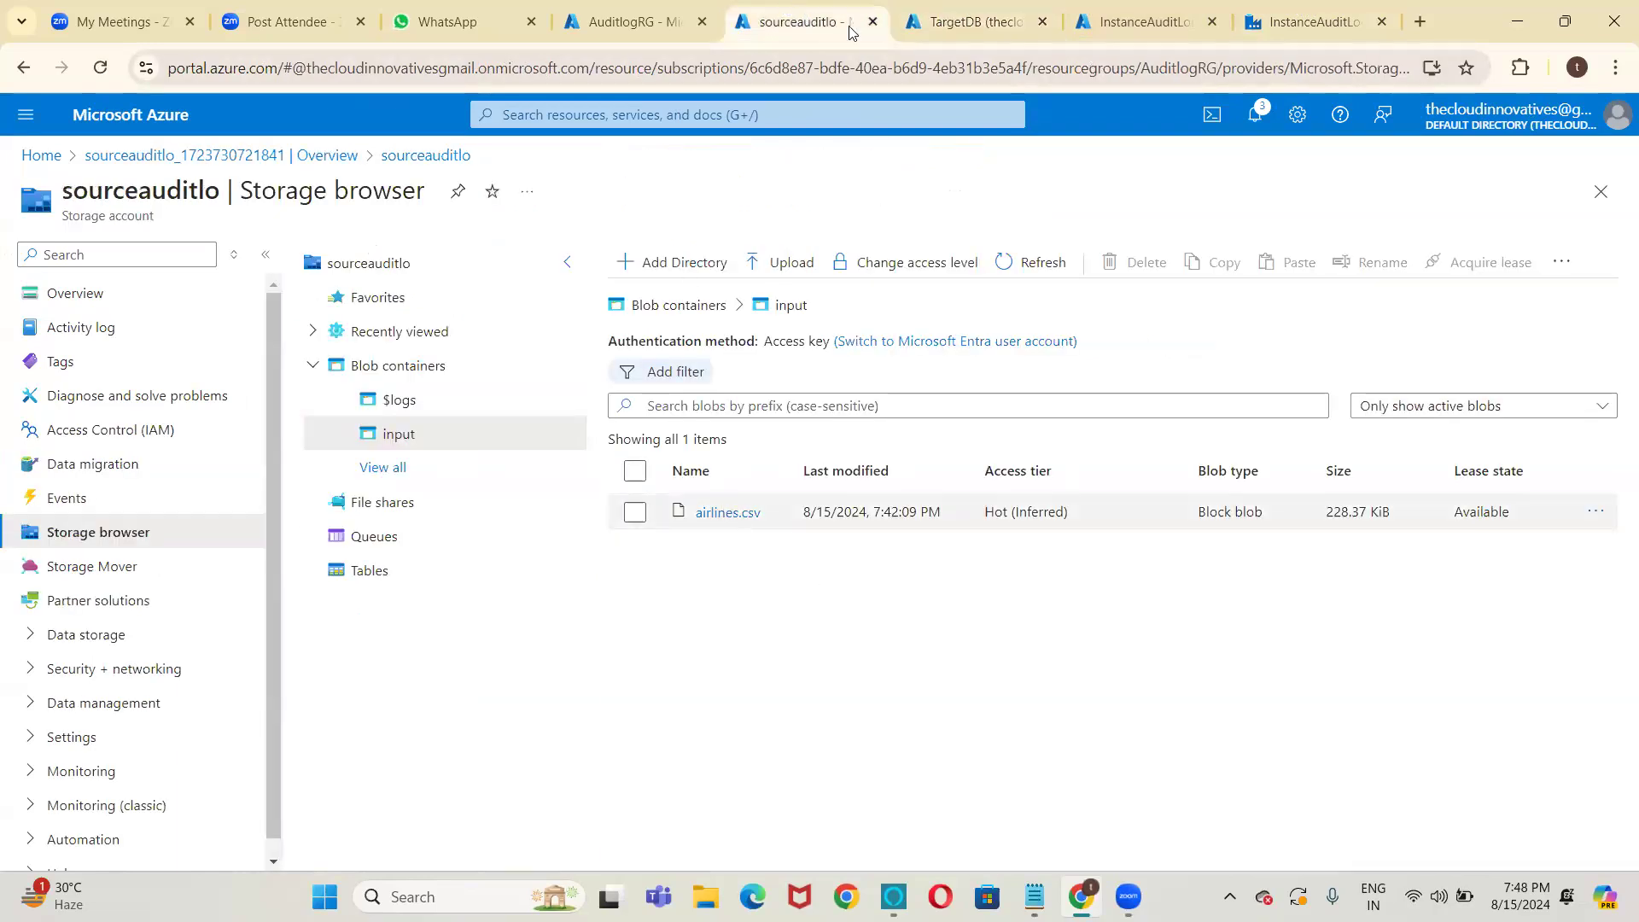
pyautogui.click(938, 21)
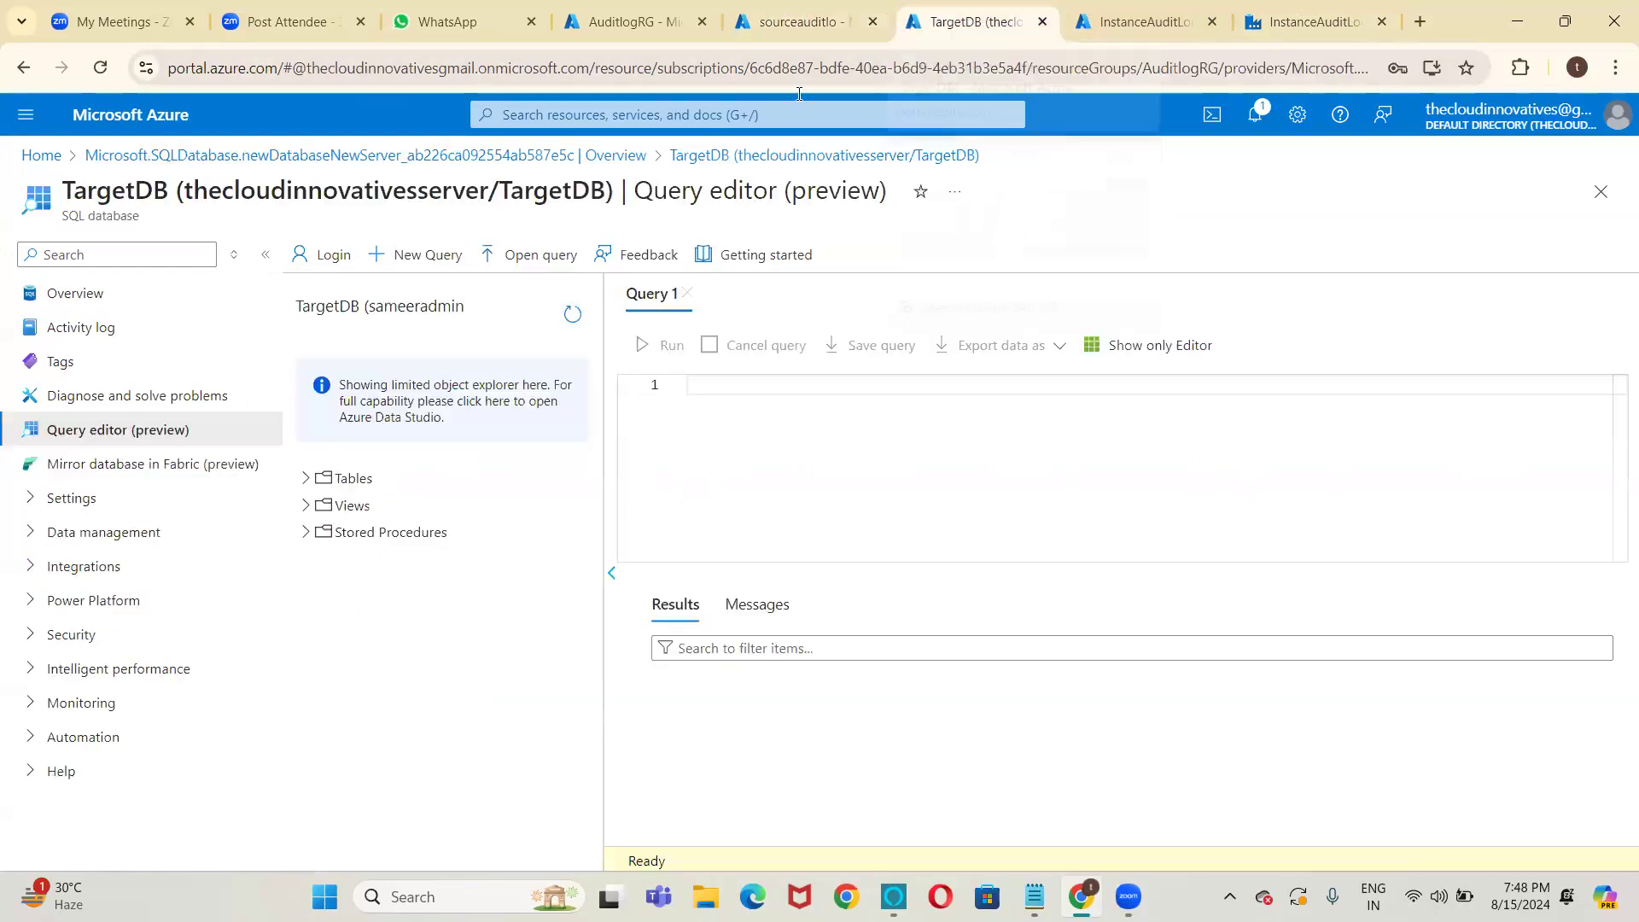
# Check the list of audit columns in the Notepad case study notes, then return to TargetDB's query editor.
pyautogui.click(738, 383)
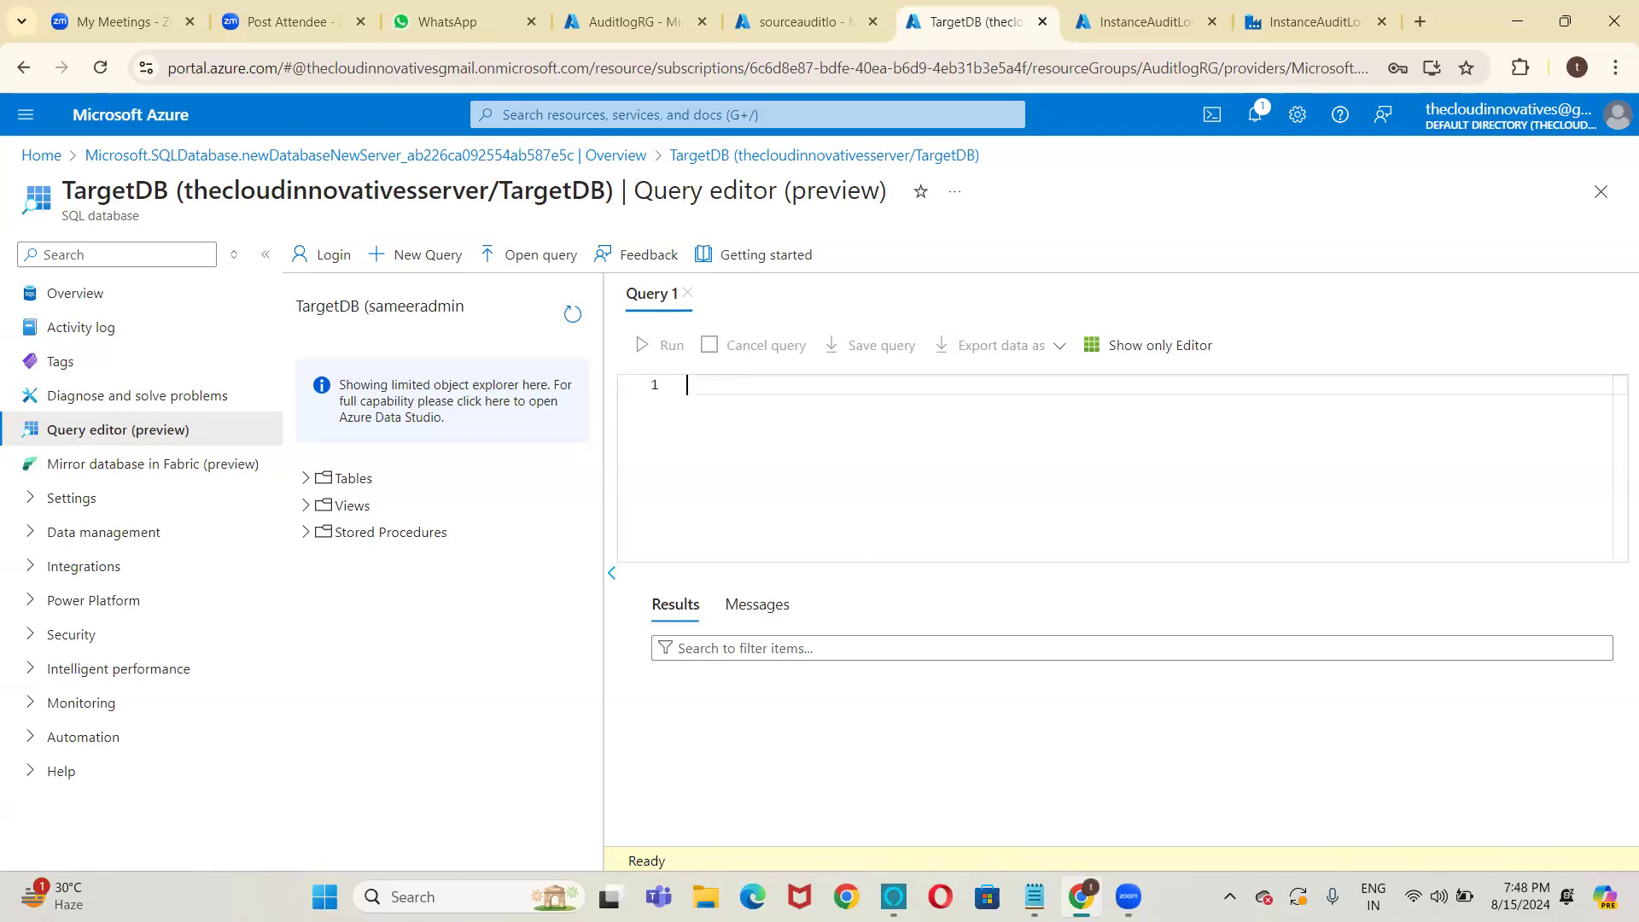
pyautogui.moveTo(1040, 888)
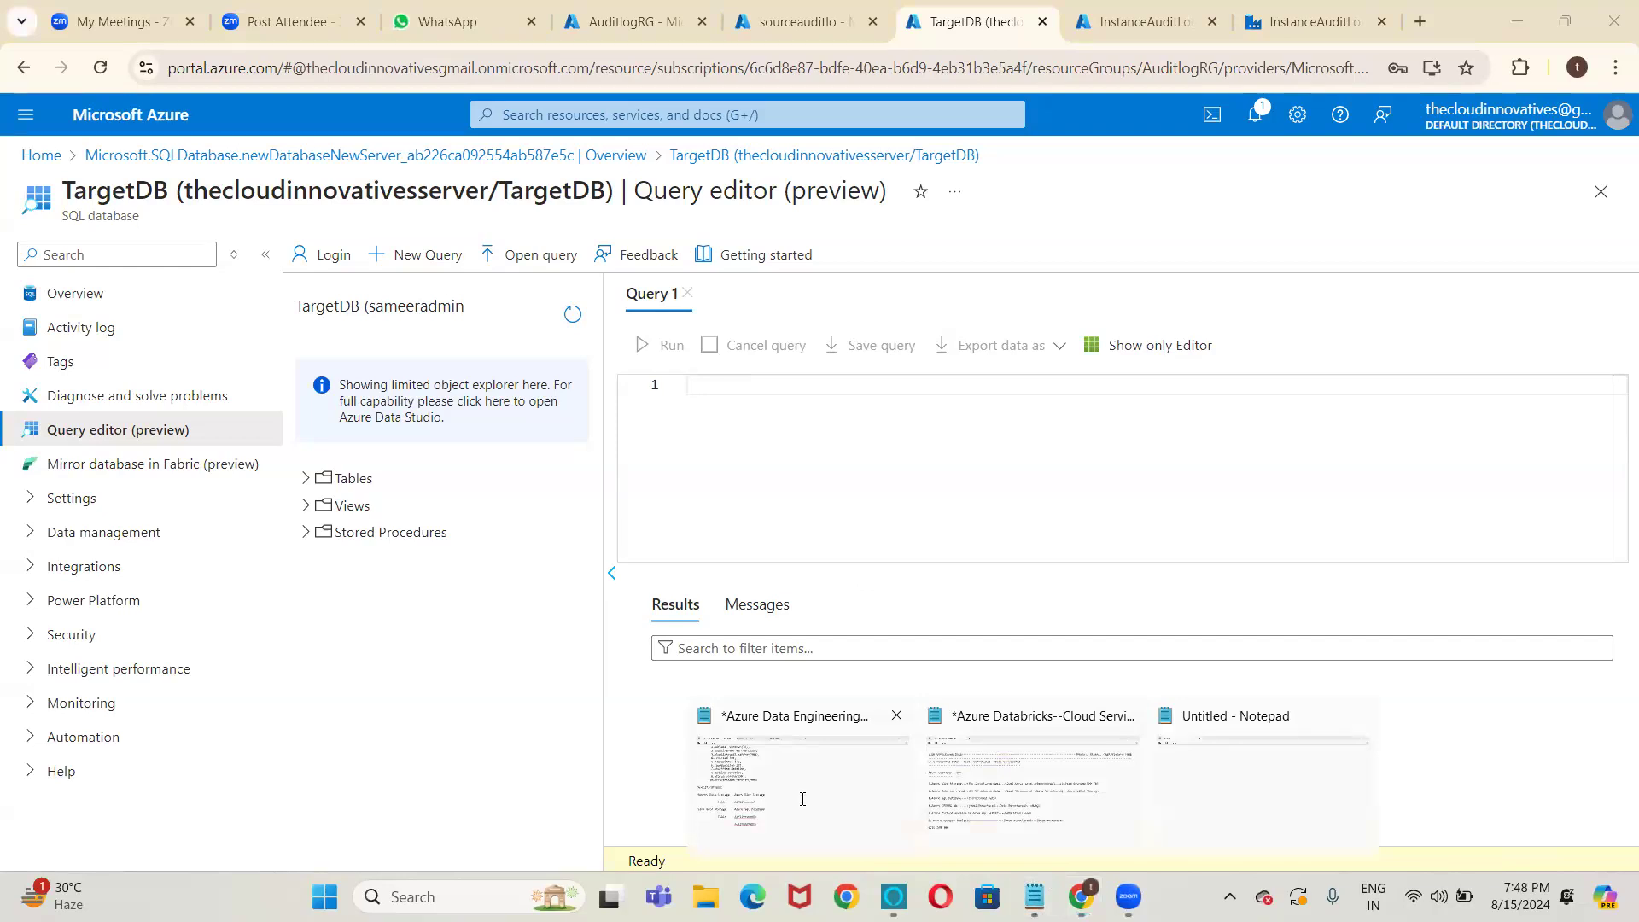
pyautogui.click(906, 788)
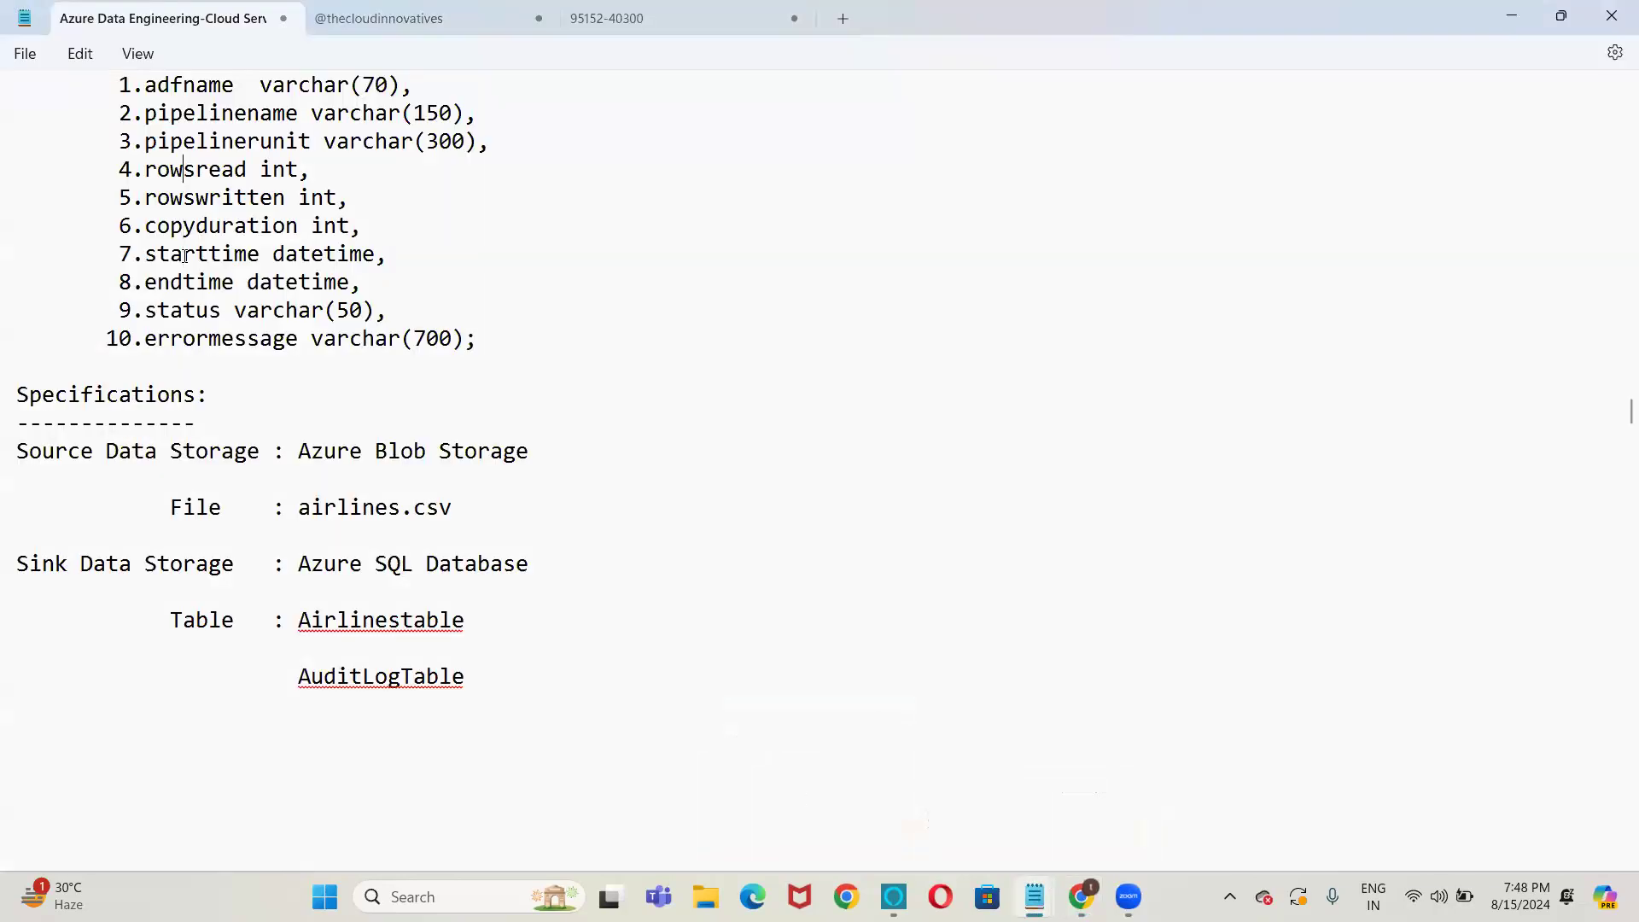
pyautogui.scroll(1, 184, 254)
pyautogui.press('Up')
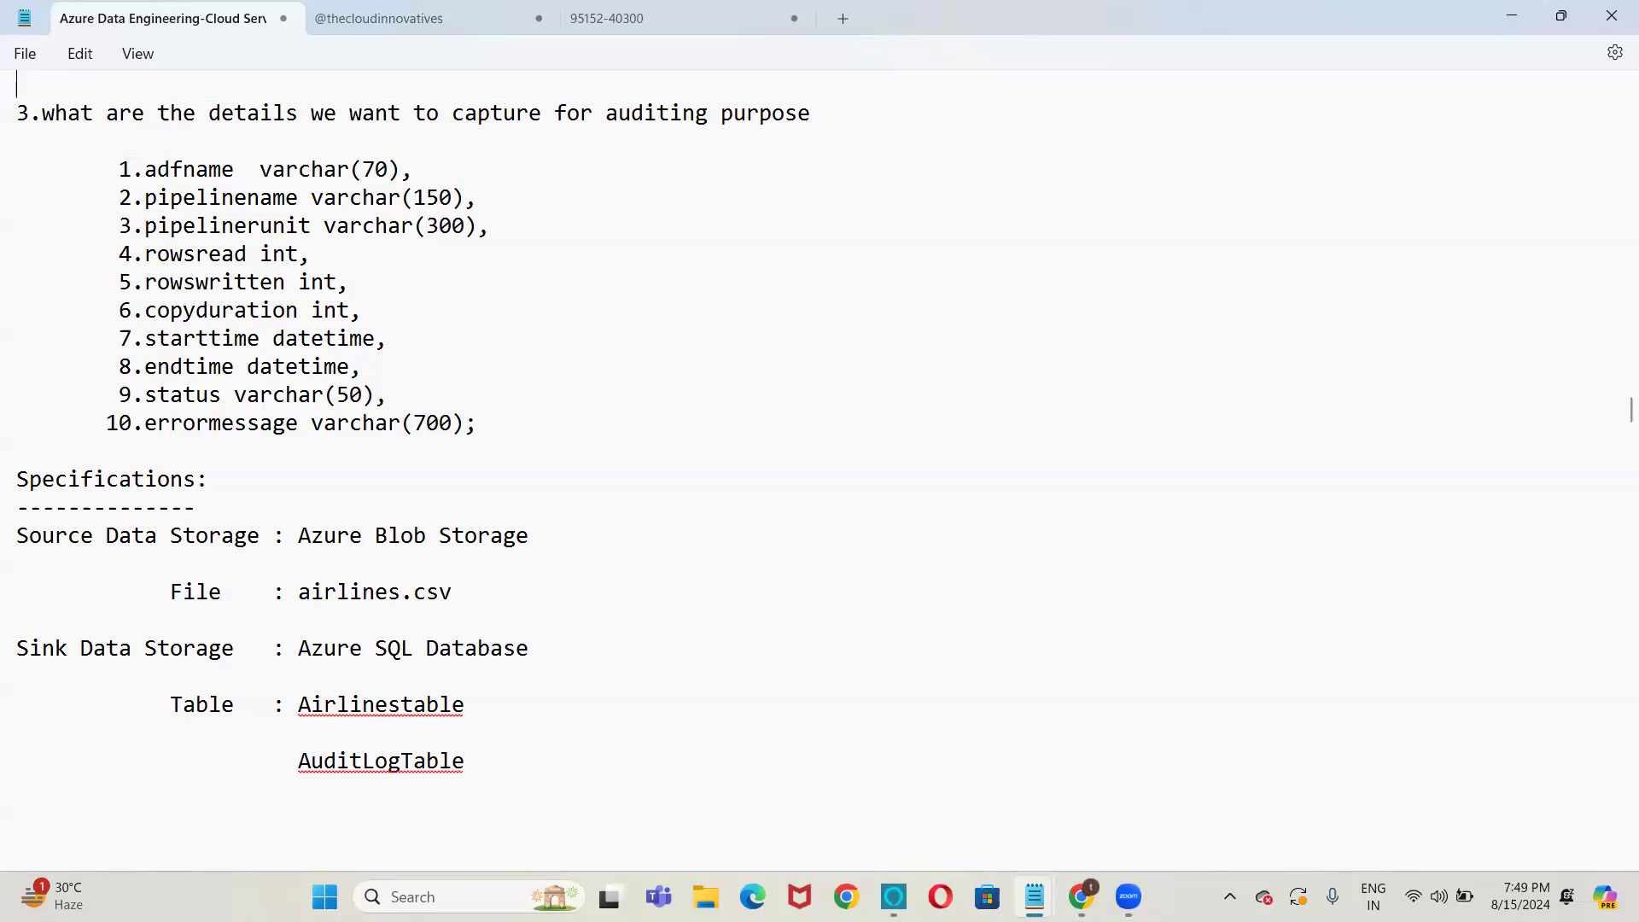
pyautogui.click(1080, 772)
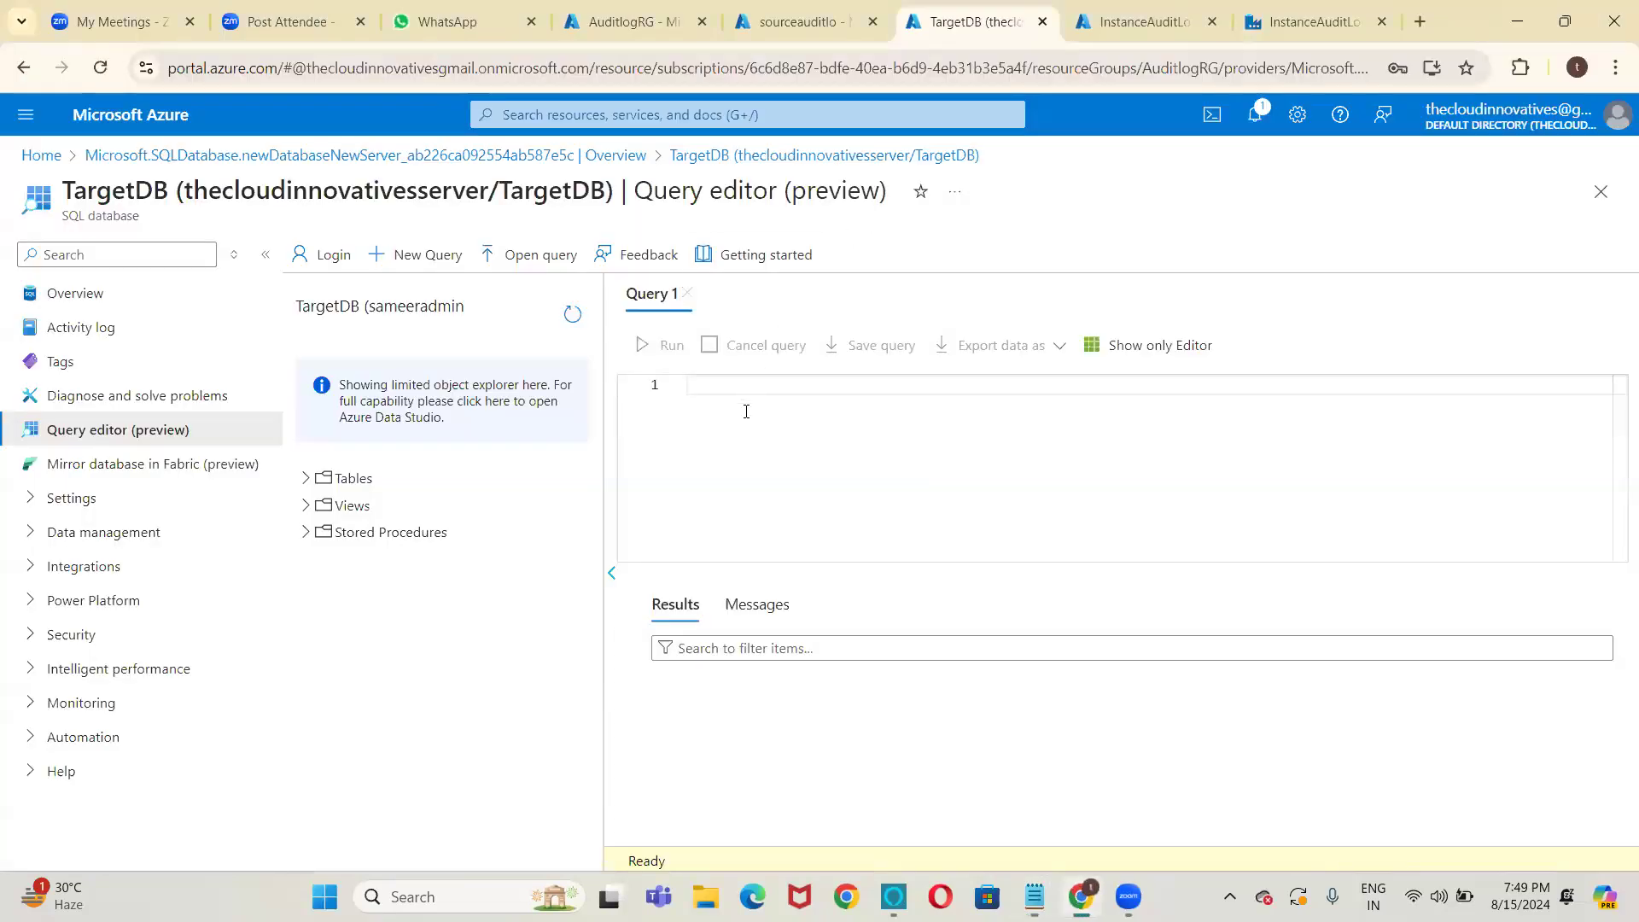
# Write a CREATE TABLE AUDIT_LOG statement in TargetDB's query with empty parentheses split over two lines.
pyautogui.press('capslock')
pyautogui.write('CREATE')
pyautogui.write('TABLE')
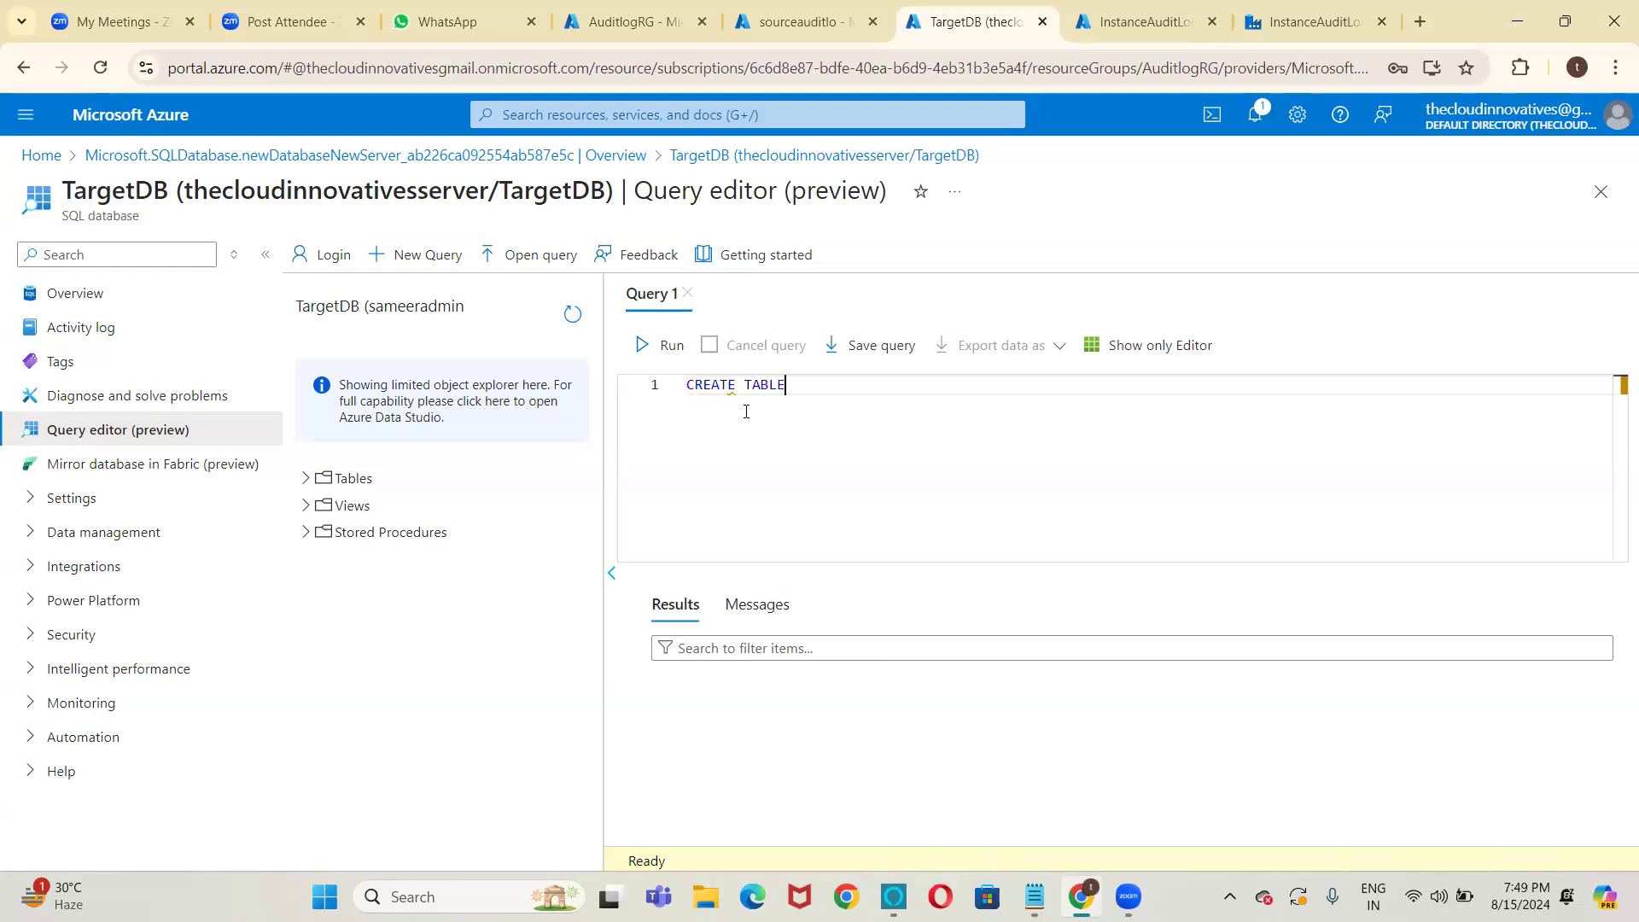
pyautogui.write(' AUDIT_LOG')
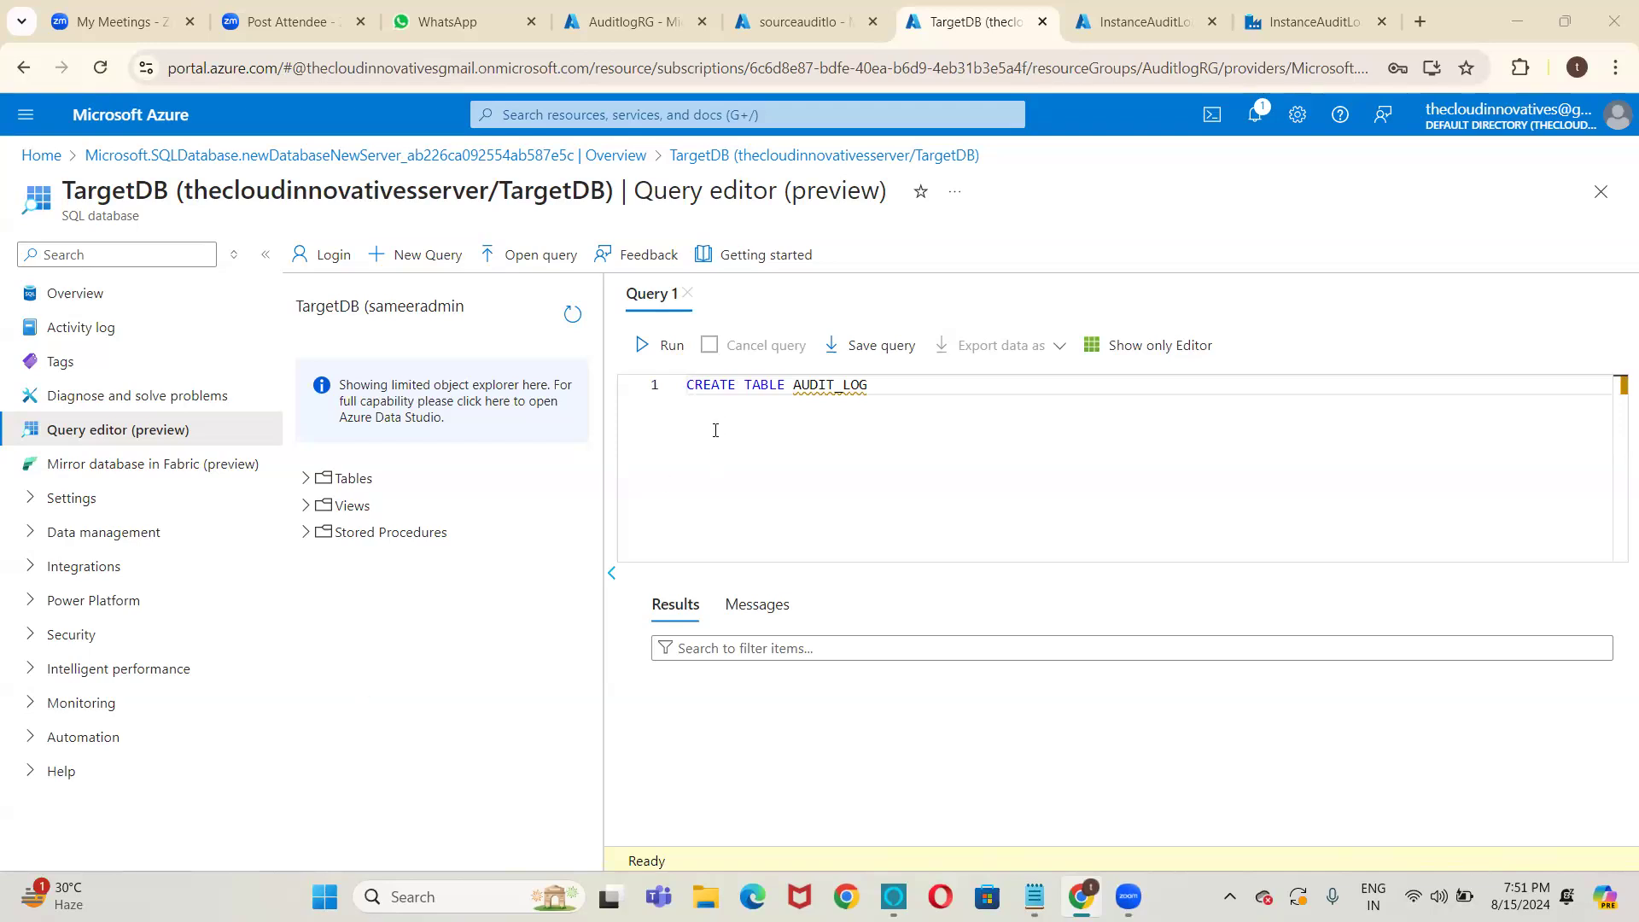
pyautogui.click(900, 392)
pyautogui.write('()')
pyautogui.press('Return')
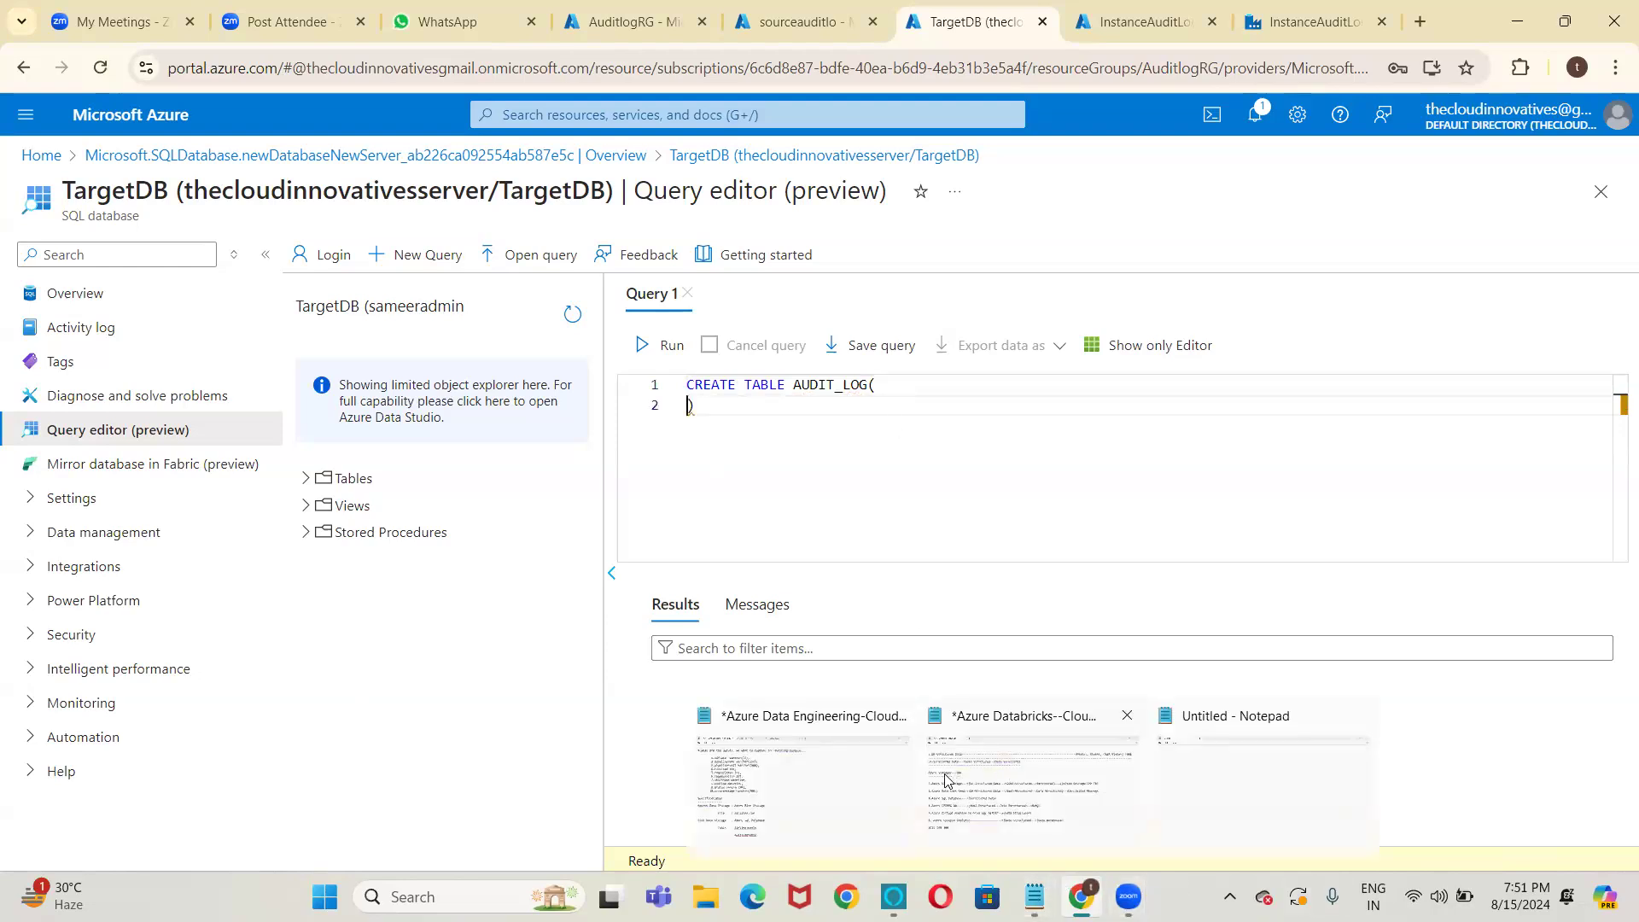
# Switch to the Notepad case study notes and remove the numbering before adfname, pipelinename and pipelinerunit.
pyautogui.click(870, 801)
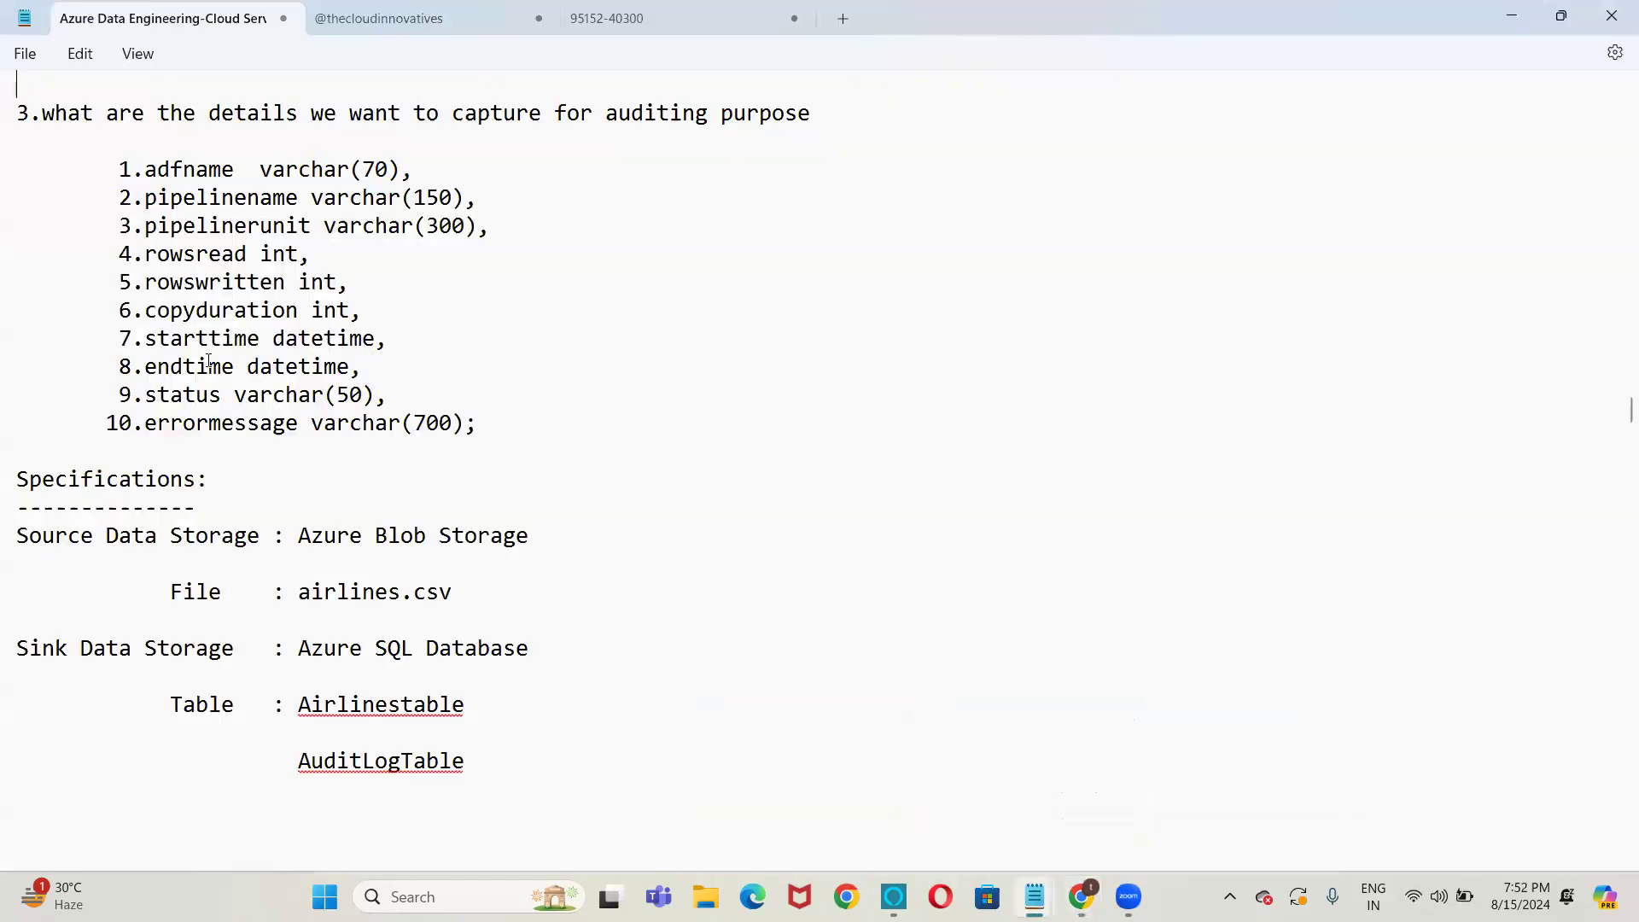
pyautogui.click(142, 173)
pyautogui.press('BackSpace')
pyautogui.press('BackSpace')
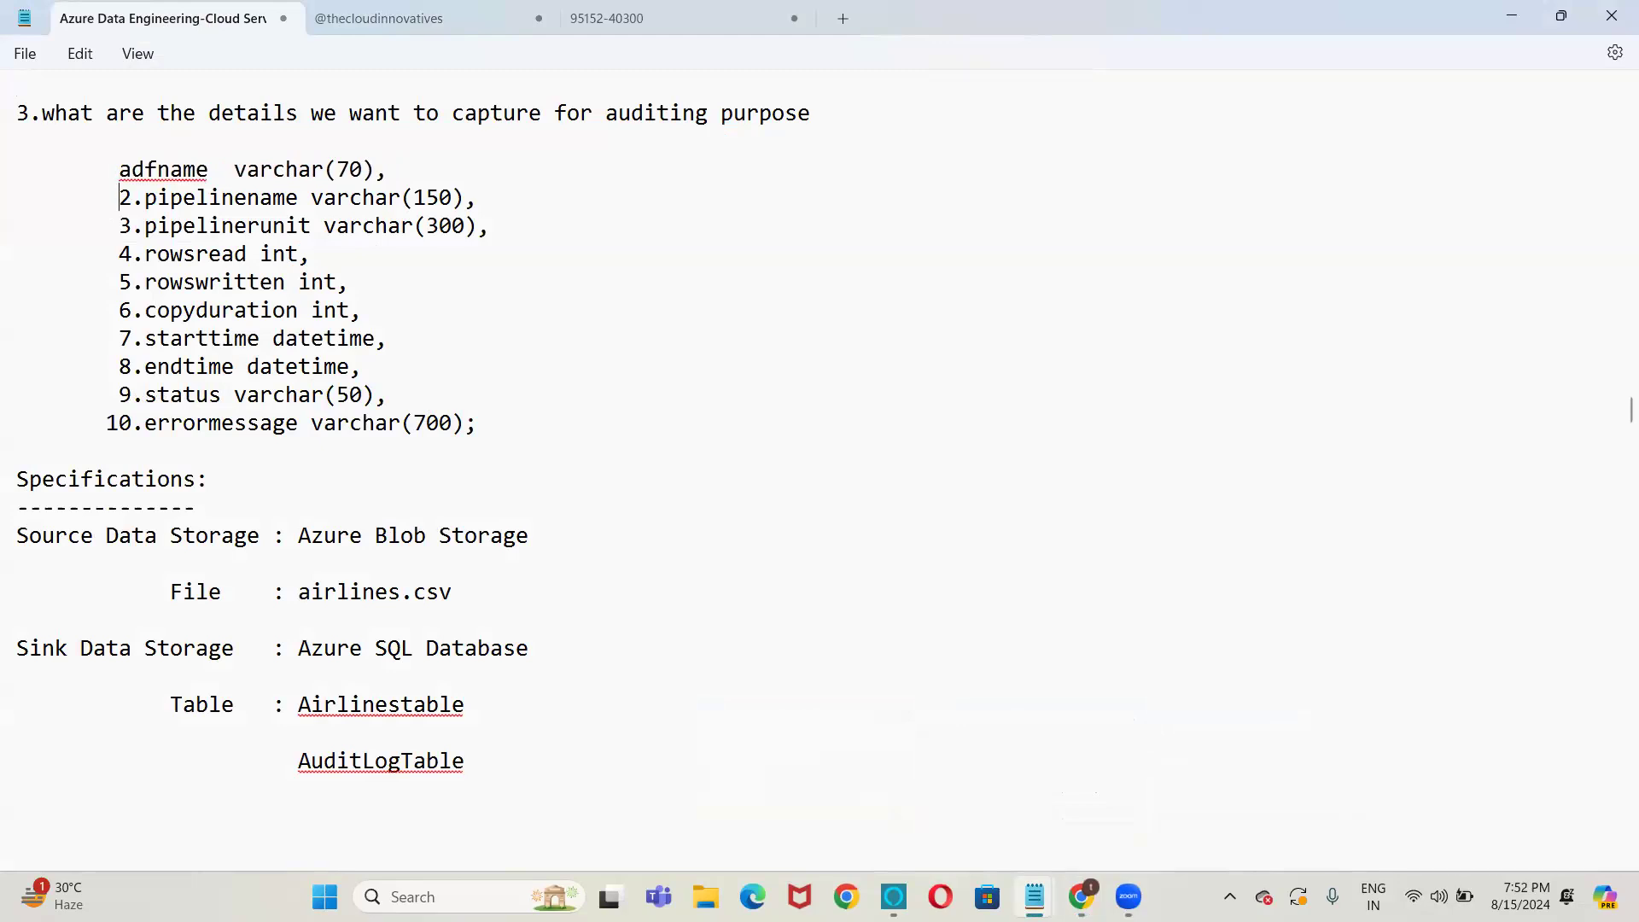
pyautogui.press('Down')
pyautogui.press('Delete')
pyautogui.press('Delete')
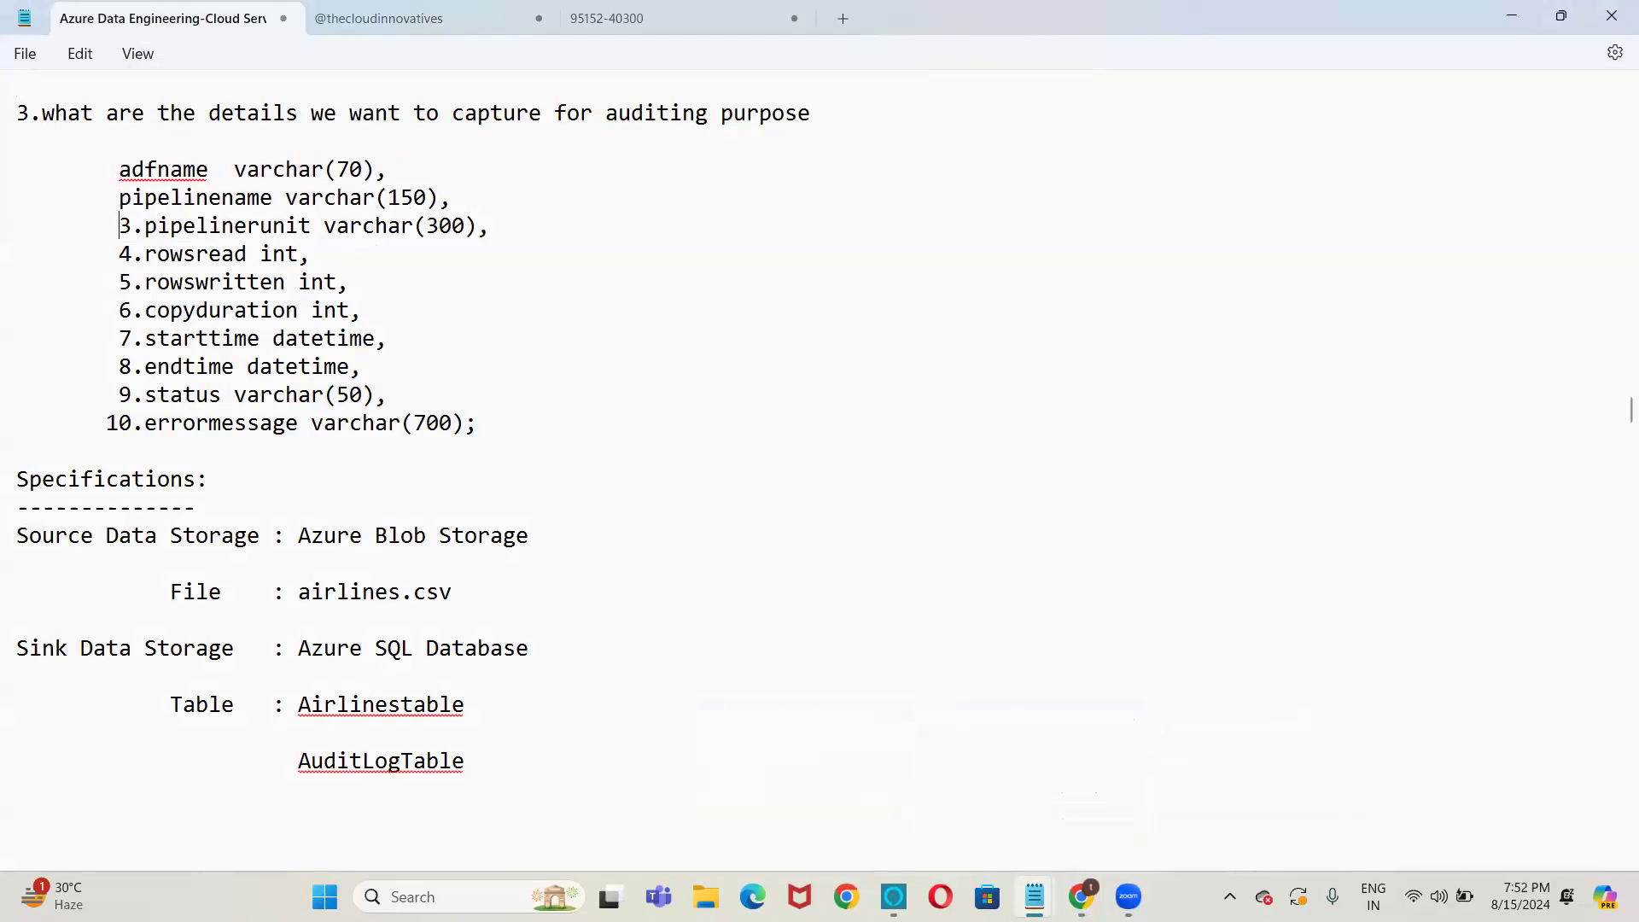
pyautogui.press('Delete')
pyautogui.press('Delete')
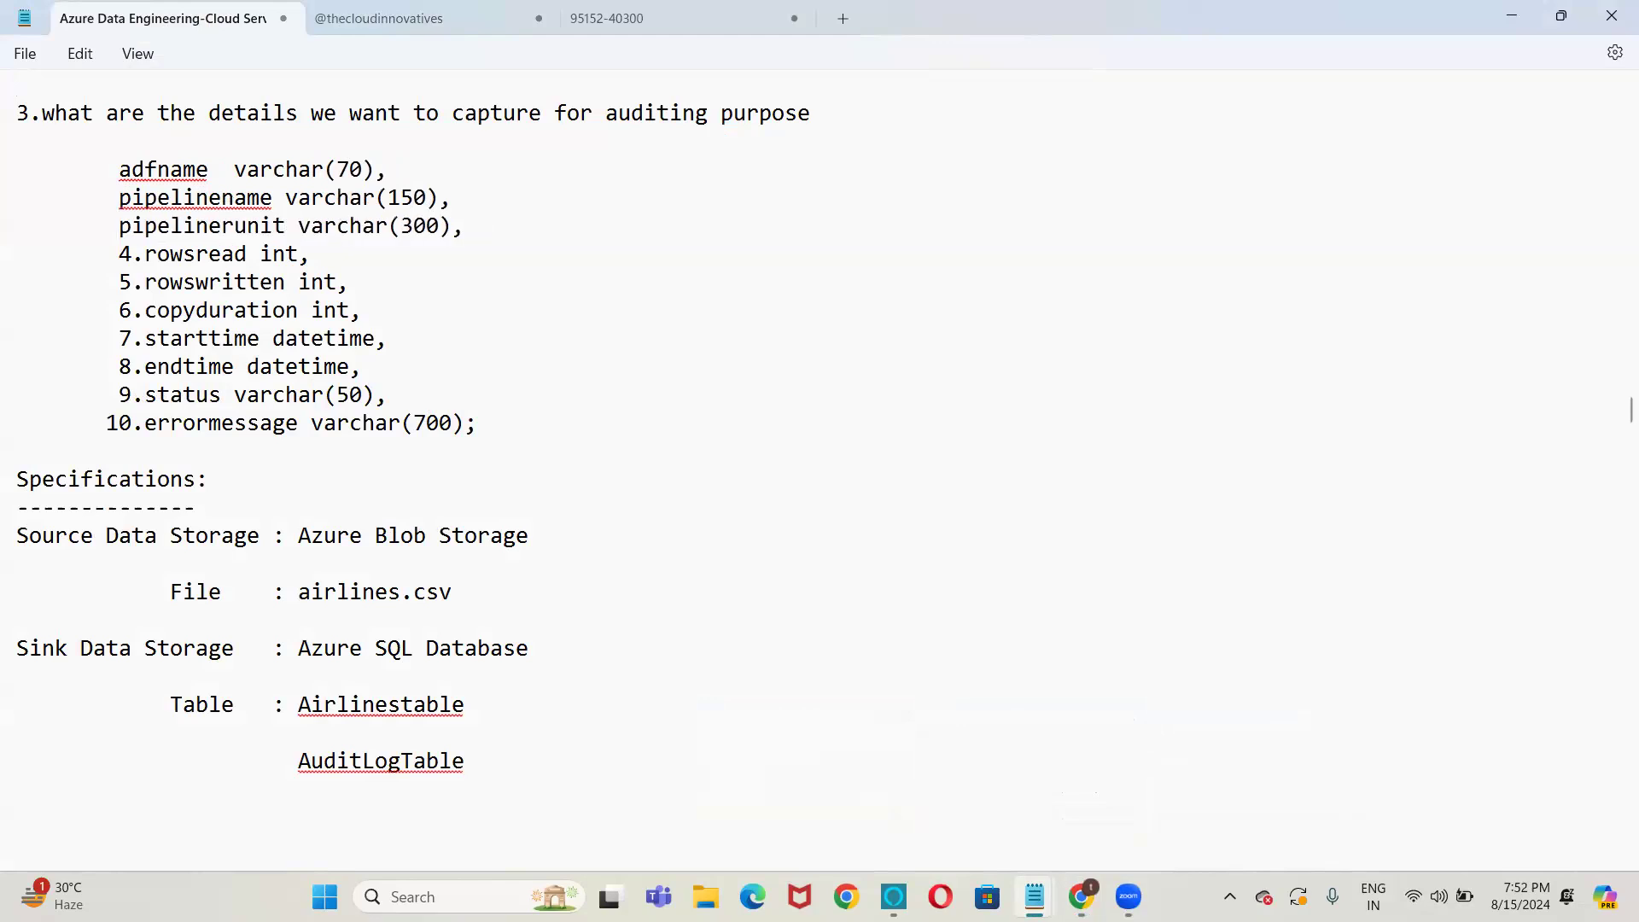
# Remove the number before rowsread in the audit column list, keeping the name in lowercase.
pyautogui.press('Down')
pyautogui.press('Delete')
pyautogui.press('Delete')
pyautogui.press('Delete')
pyautogui.write('R')
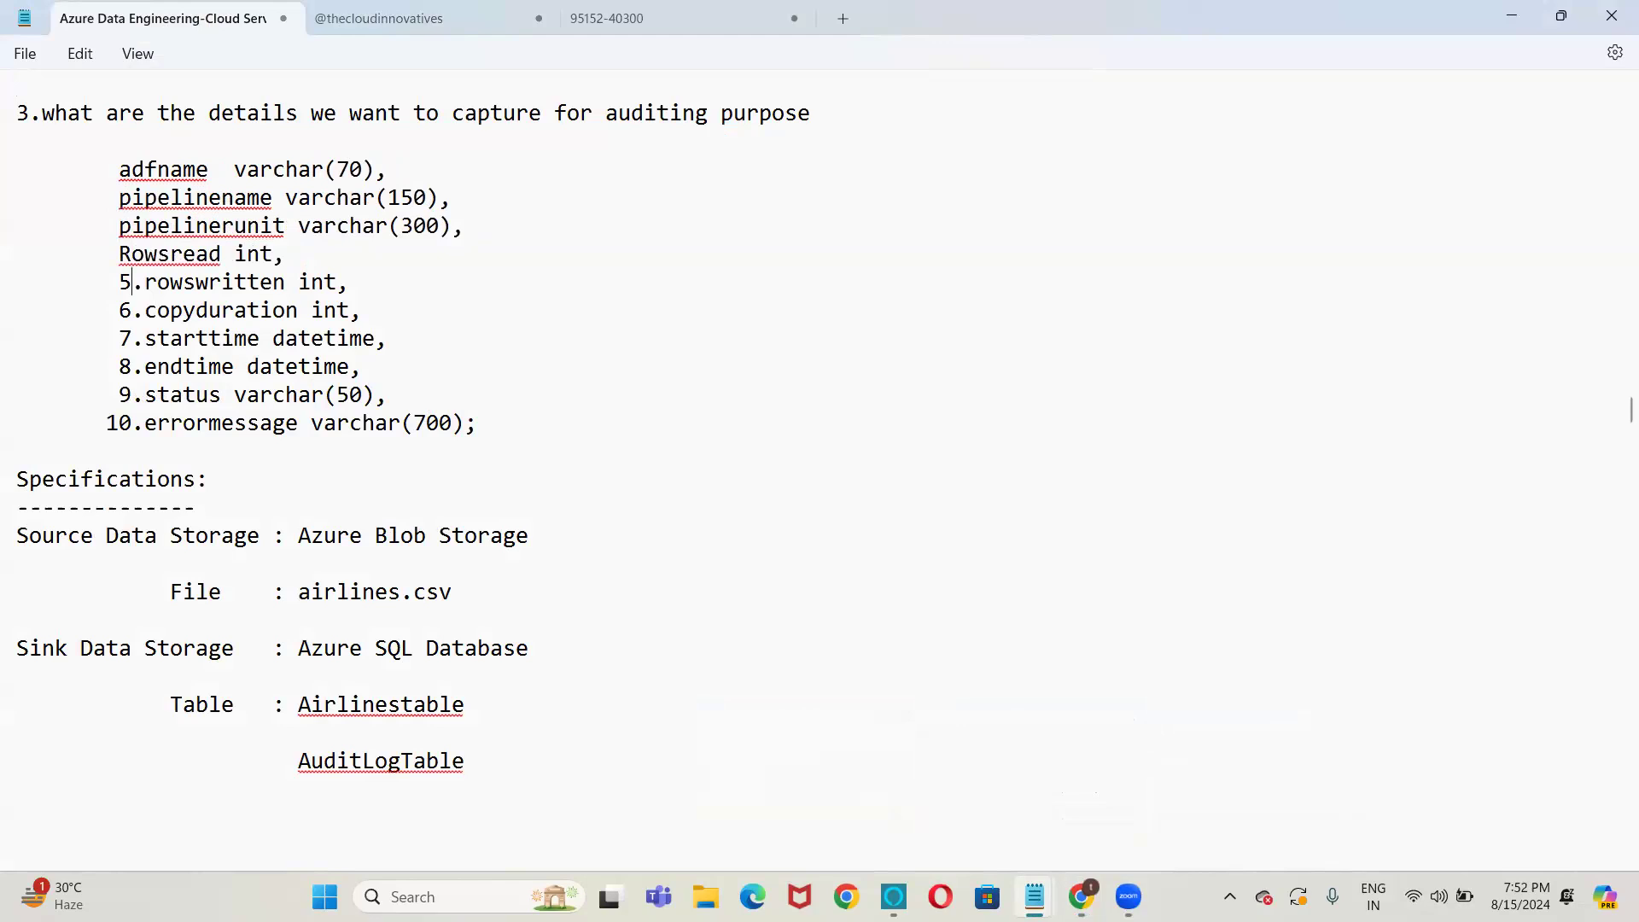
pyautogui.press('BackSpace')
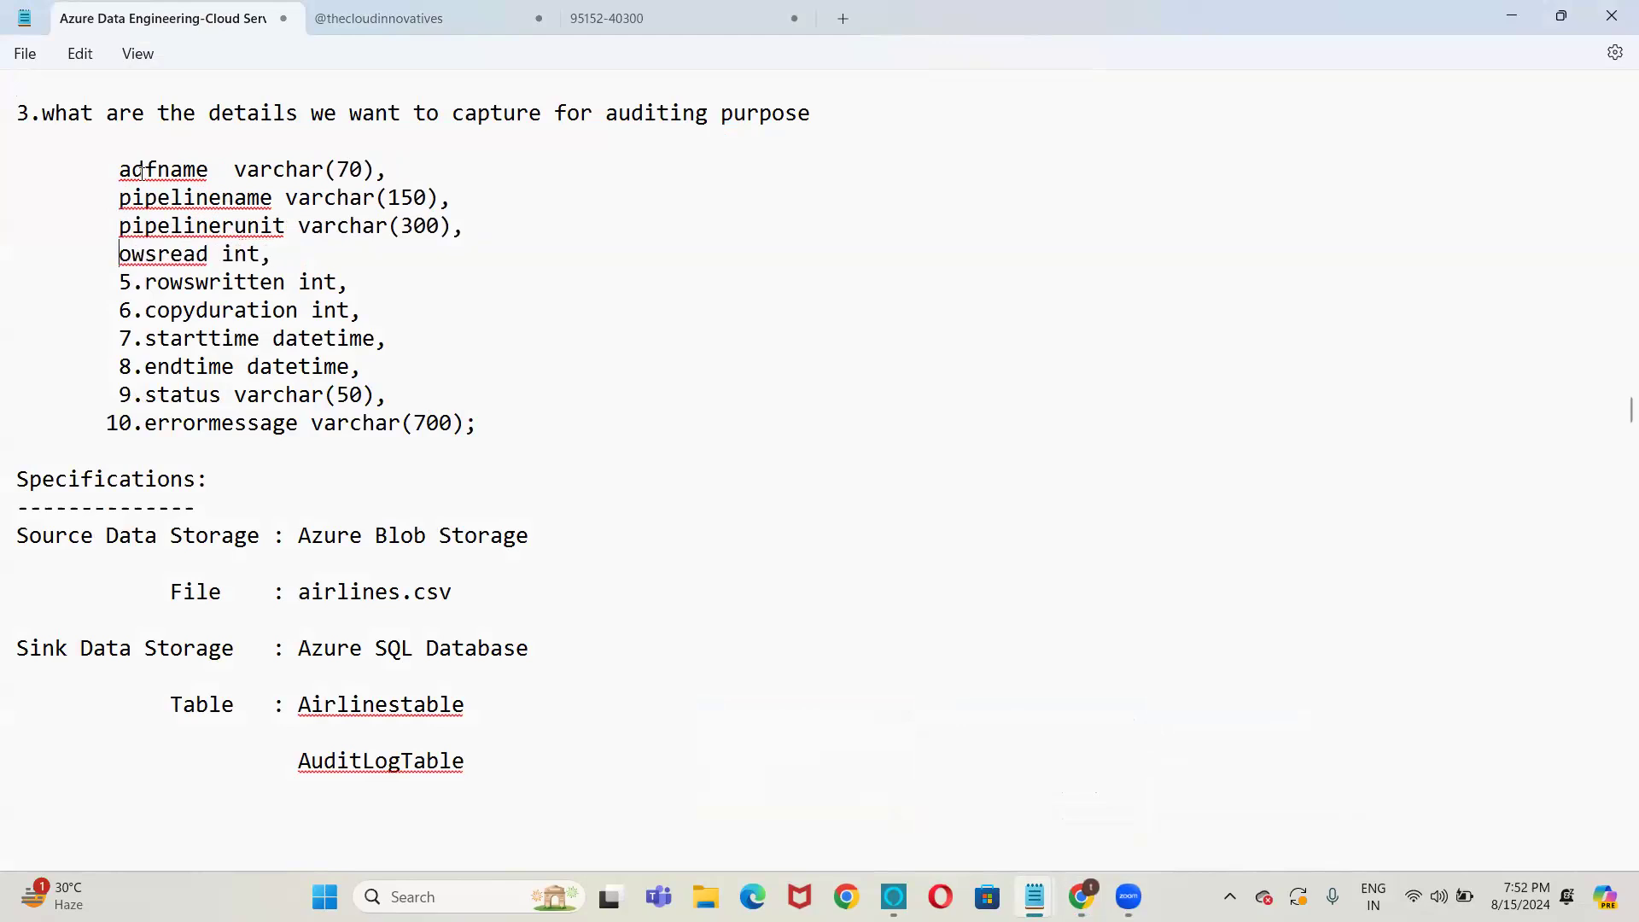
pyautogui.press('capslock')
pyautogui.write('r')
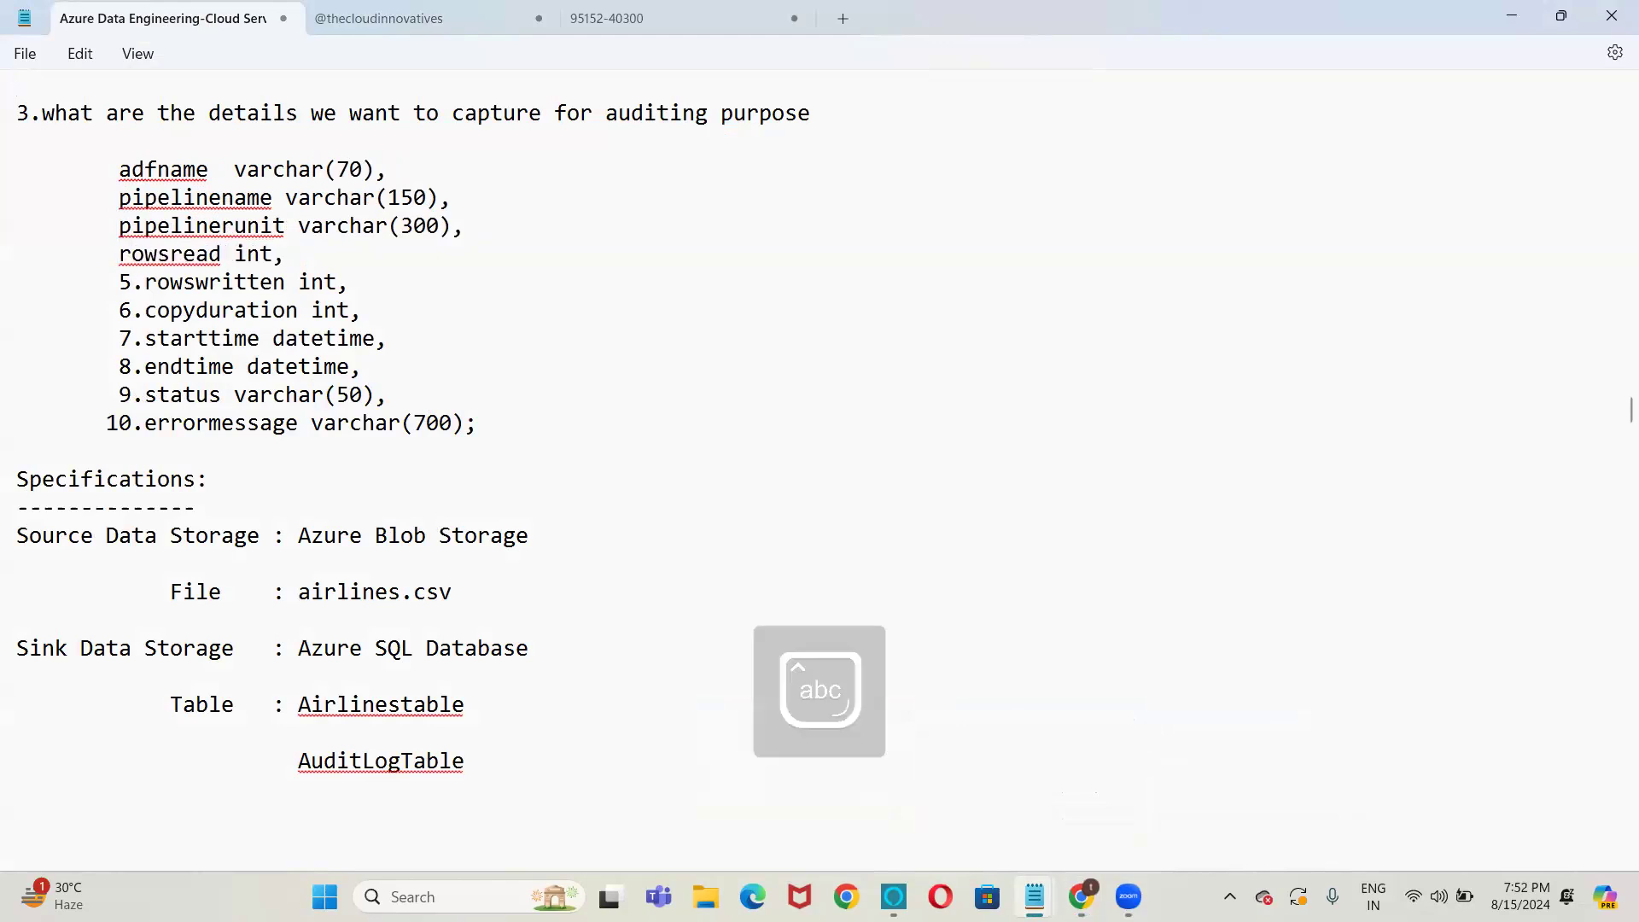
# Remove the numbering before rowswritten, copyduration and starttime in the audit column list.
pyautogui.press('Down')
pyautogui.press('Right')
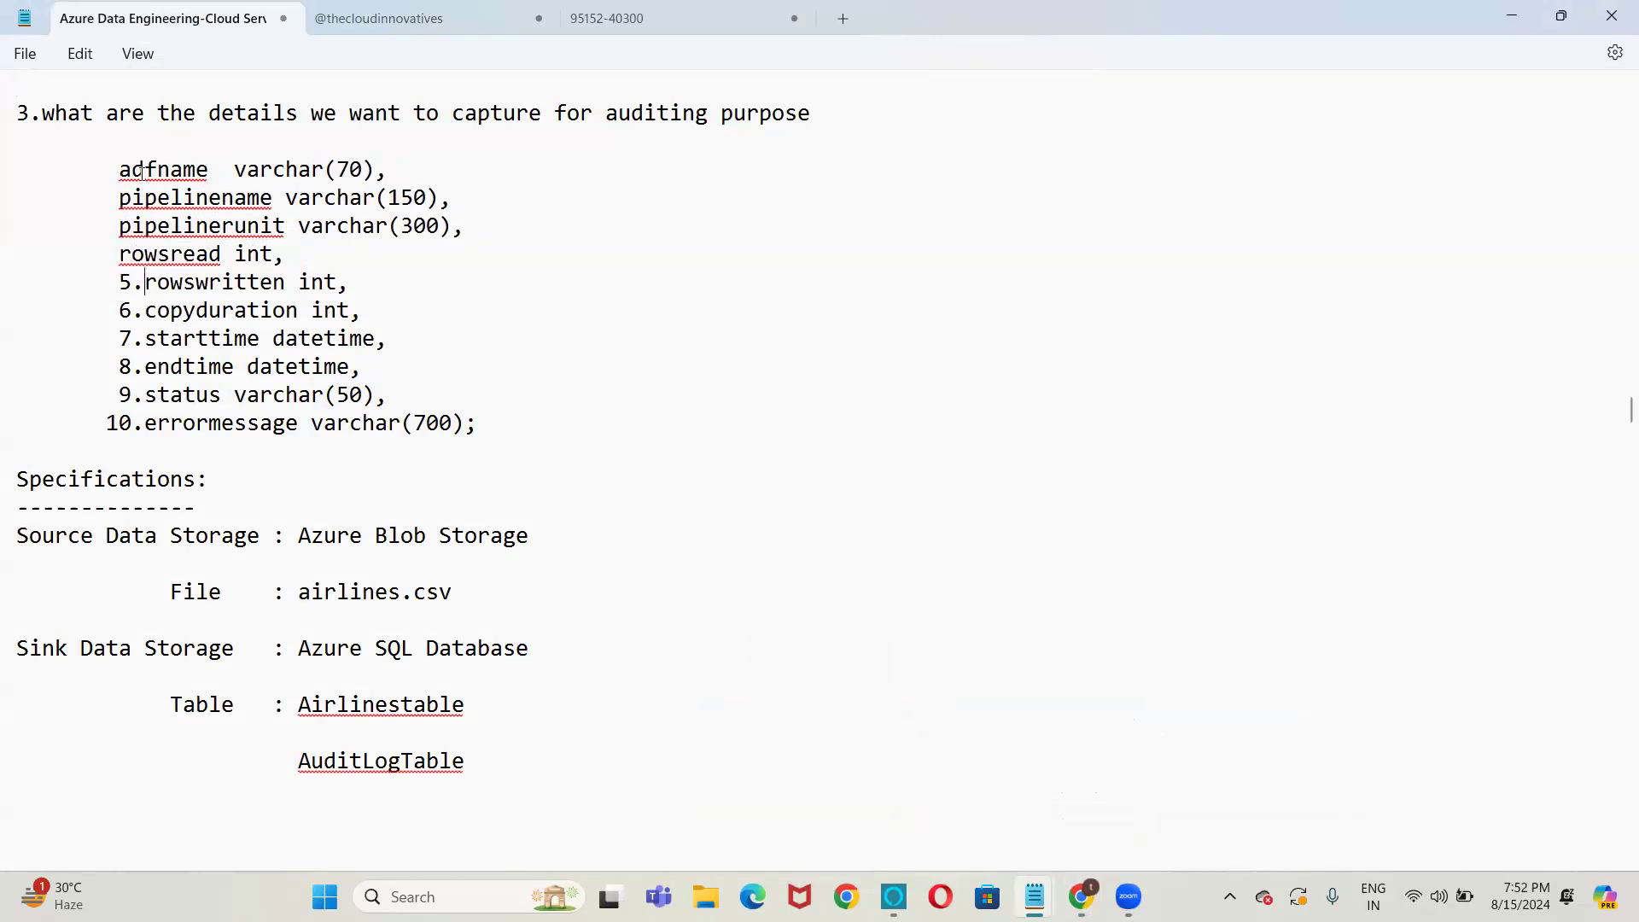
pyautogui.press('BackSpace')
pyautogui.press('BackSpace')
pyautogui.press('Down')
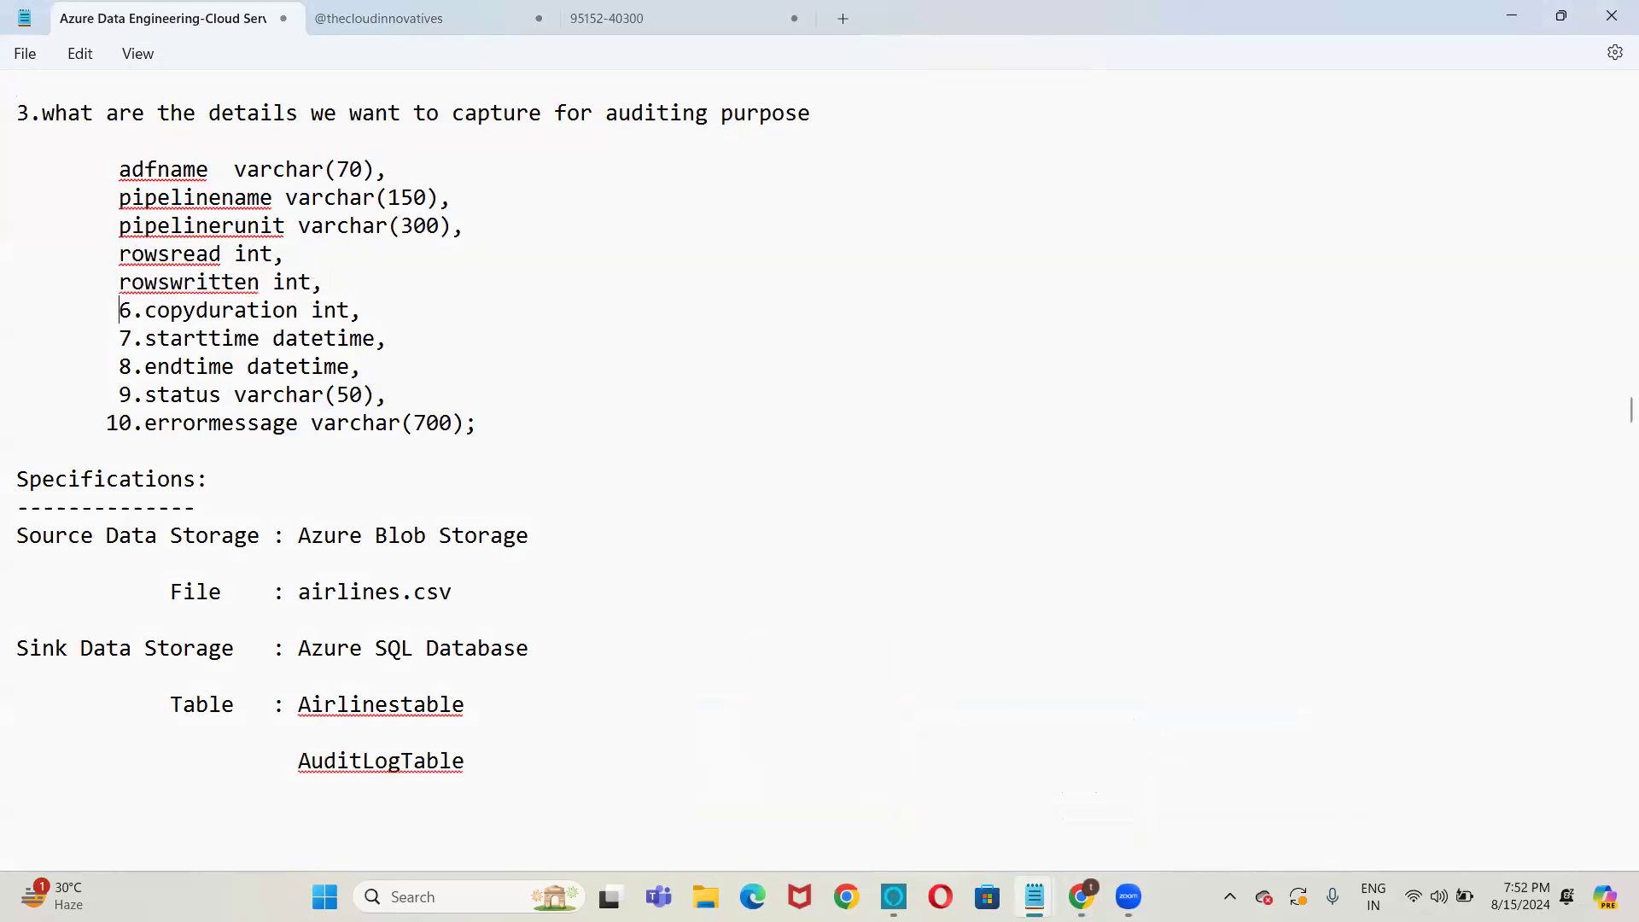
pyautogui.press('Delete')
pyautogui.press('Delete')
pyautogui.press('Down')
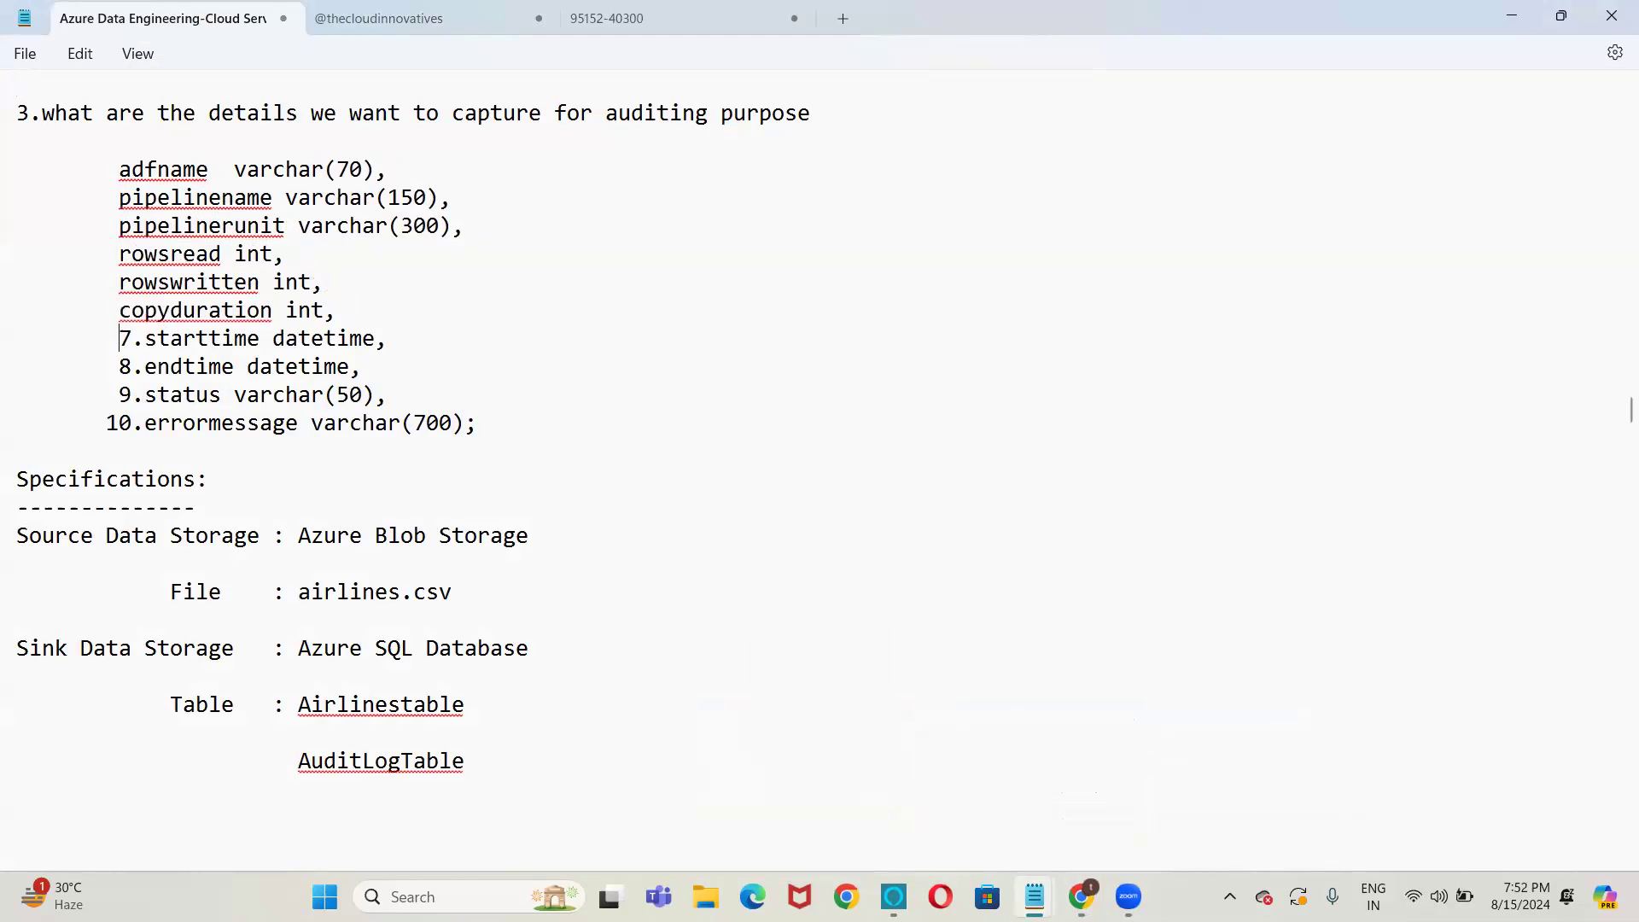
pyautogui.press('Delete')
pyautogui.press('Delete')
pyautogui.press('Down')
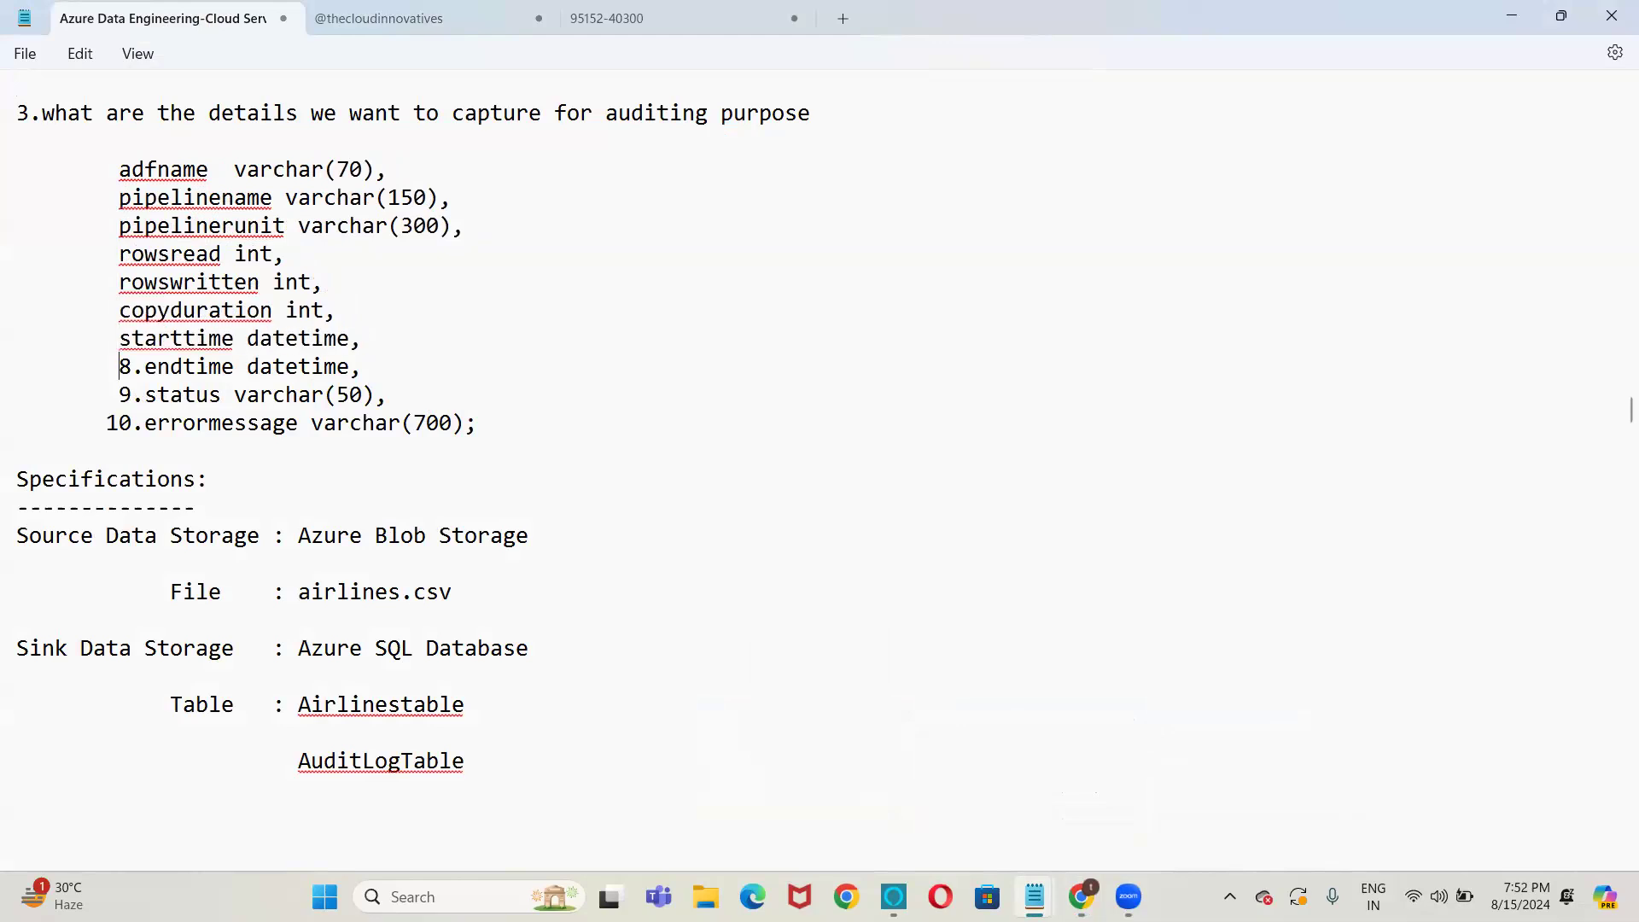
# Remove the numbering before endtime, status and errormessage in the audit column list.
pyautogui.press('Delete')
pyautogui.press('Delete')
pyautogui.press('Down')
pyautogui.press('Delete')
pyautogui.press('Delete')
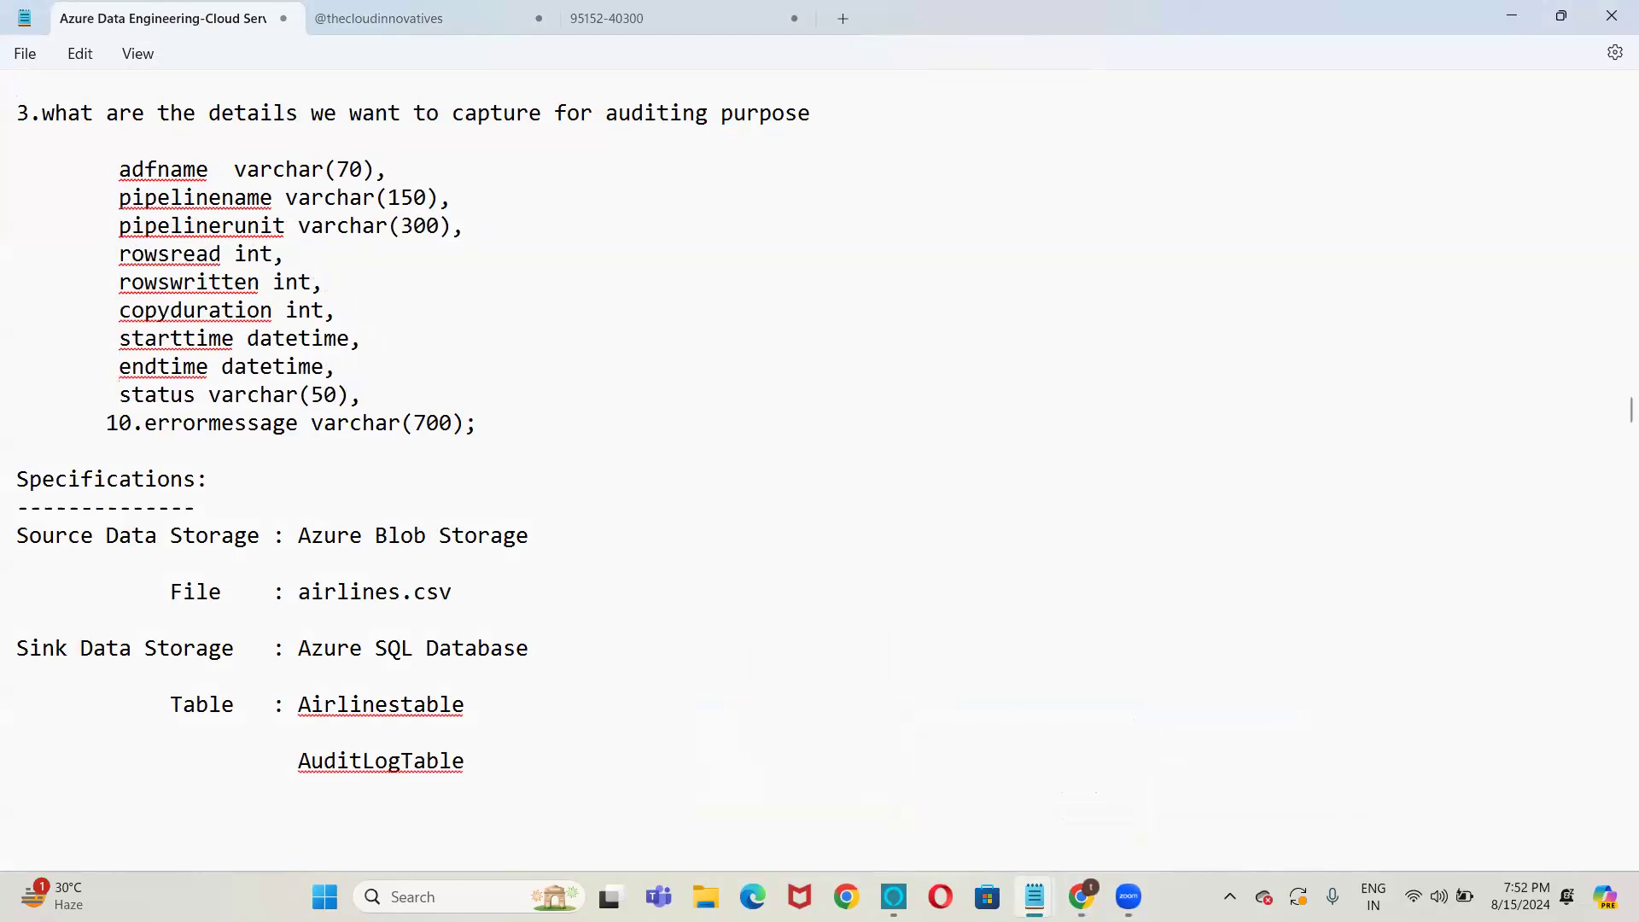
pyautogui.press('Delete')
pyautogui.press('Delete')
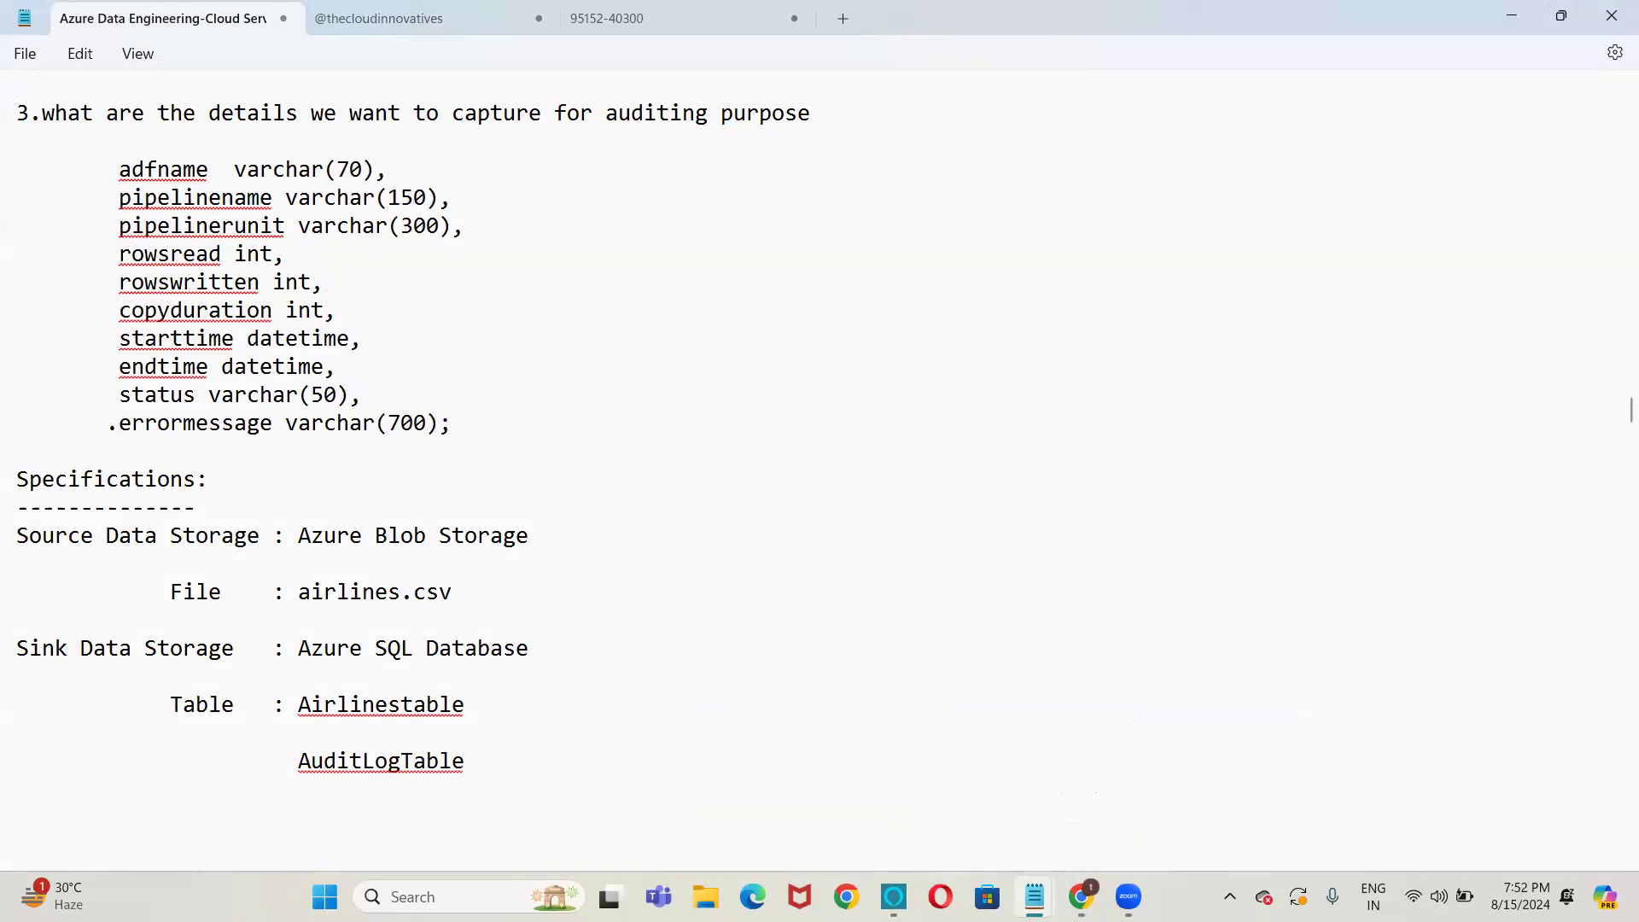
pyautogui.press('BackSpace')
# Copy all ten column definitions from the notes and paste them inside the AUDIT_LOG parentheses in TargetDB's query editor.
pyautogui.press('Up')
pyautogui.press('Up')
pyautogui.press('Up')
pyautogui.press('Up')
pyautogui.press('Up')
pyautogui.press('Up')
pyautogui.press('Up')
pyautogui.press('Up')
pyautogui.press('Up')
pyautogui.hotkey('shift', 'Down')
pyautogui.hotkey('shift', 'Down')
pyautogui.hotkey('shift', 'Down')
pyautogui.hotkey('shift', 'Down')
pyautogui.hotkey('shift', 'Down')
pyautogui.hotkey('shift', 'Down')
pyautogui.hotkey('shift', 'Down')
pyautogui.hotkey('shift', 'Down')
pyautogui.hotkey('shift', 'Down')
pyautogui.hotkey('shift', 'Down')
pyautogui.hotkey('shift', 'Left')
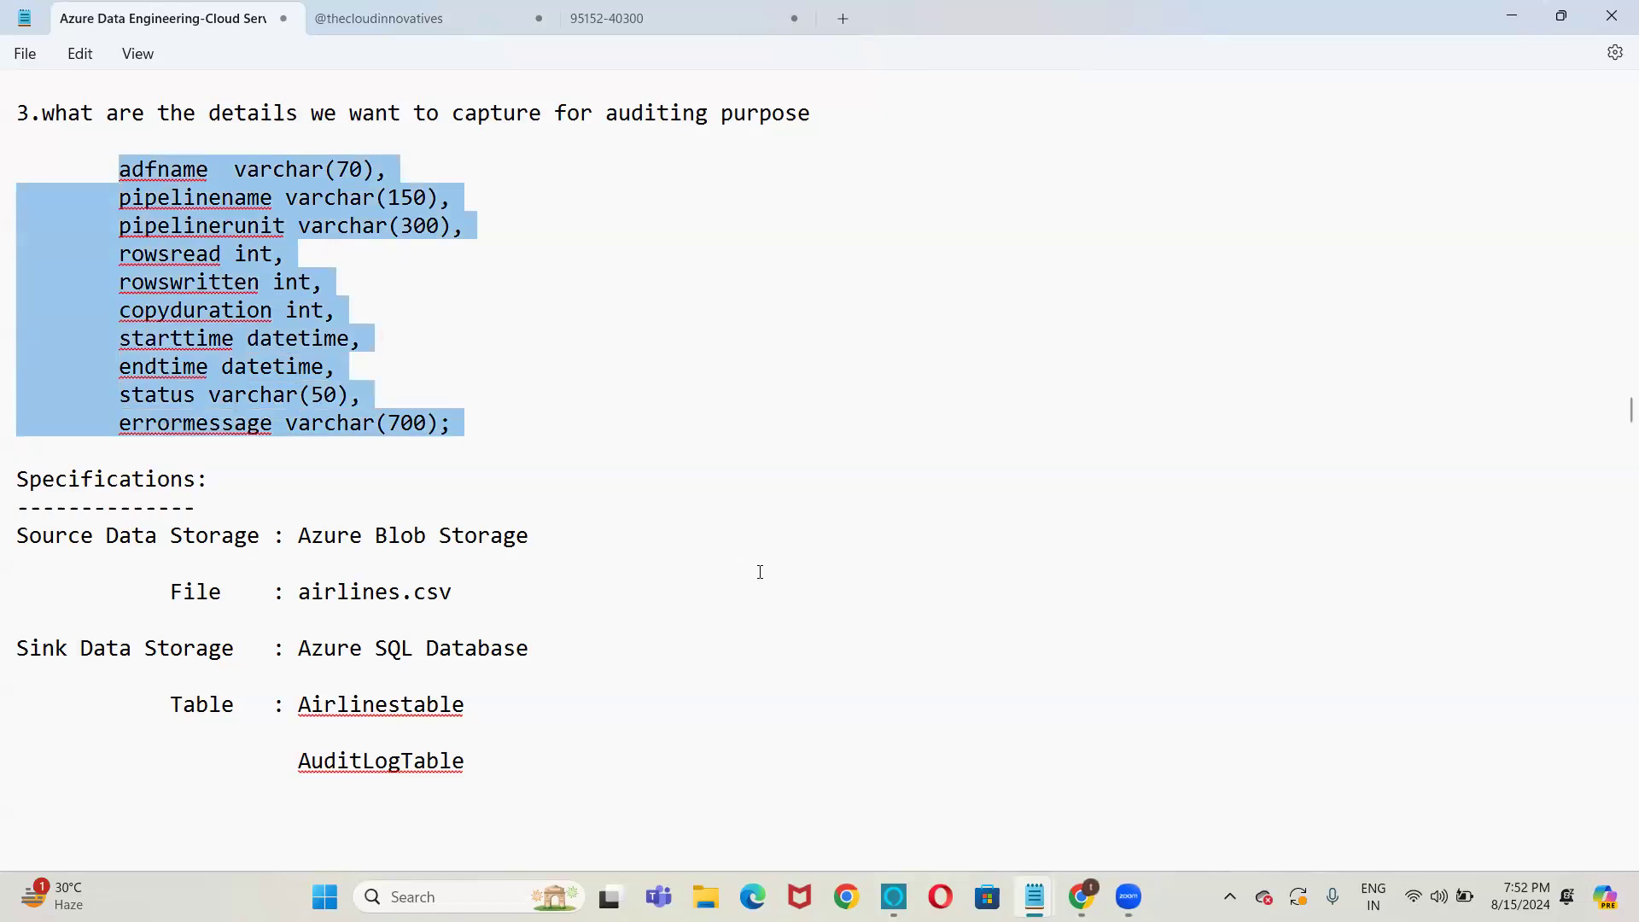
pyautogui.moveTo(1081, 896)
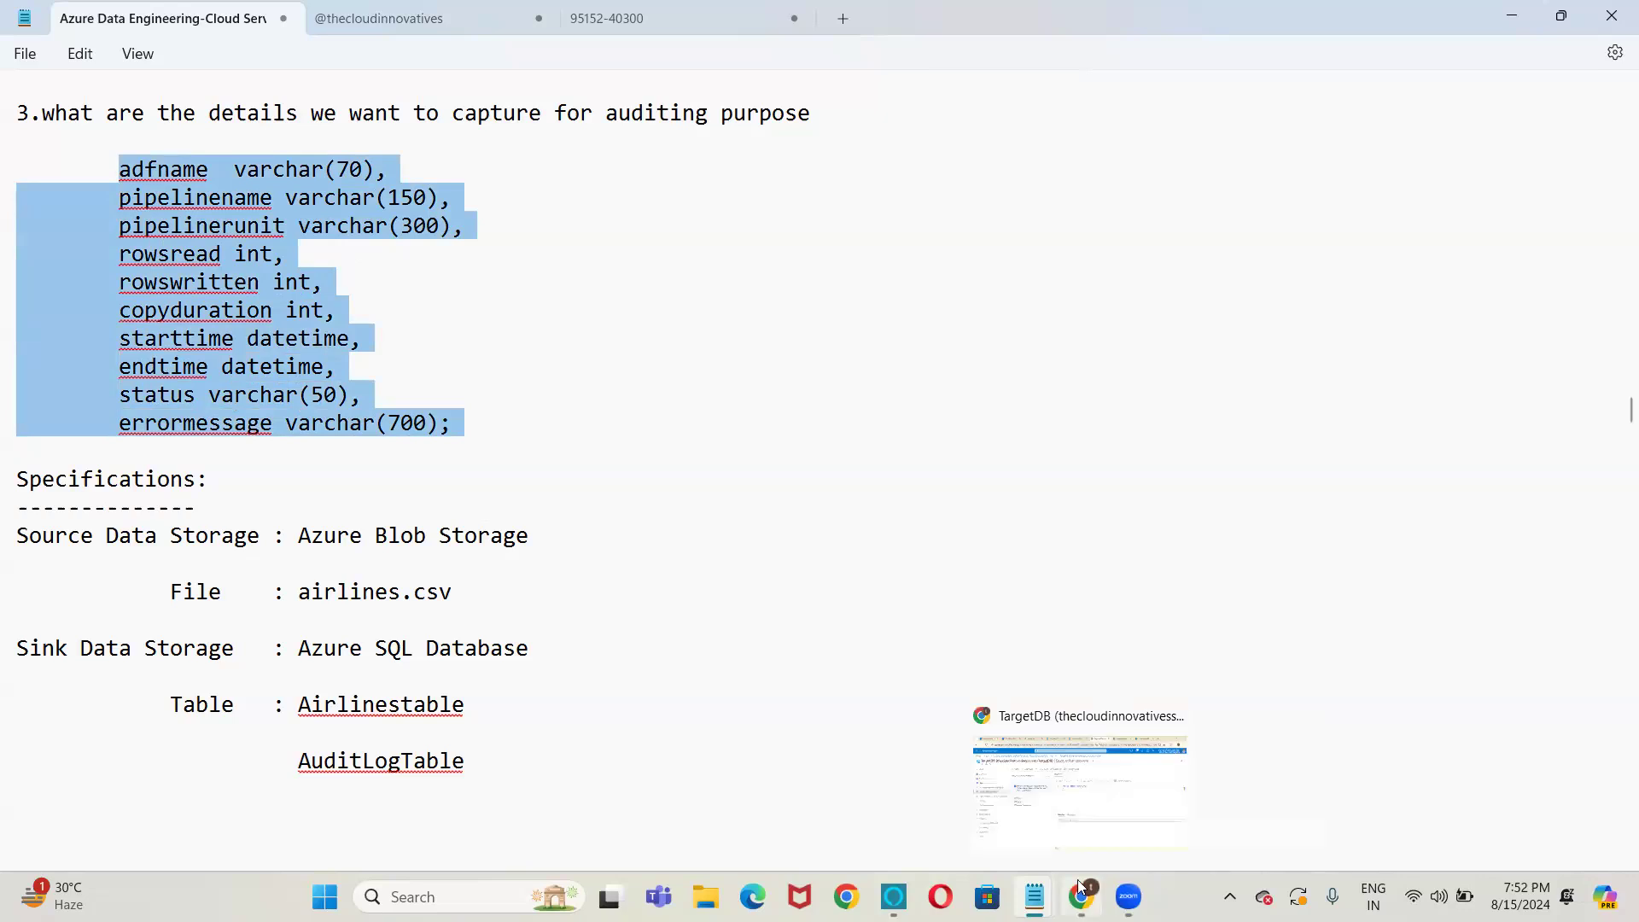
pyautogui.click(1071, 822)
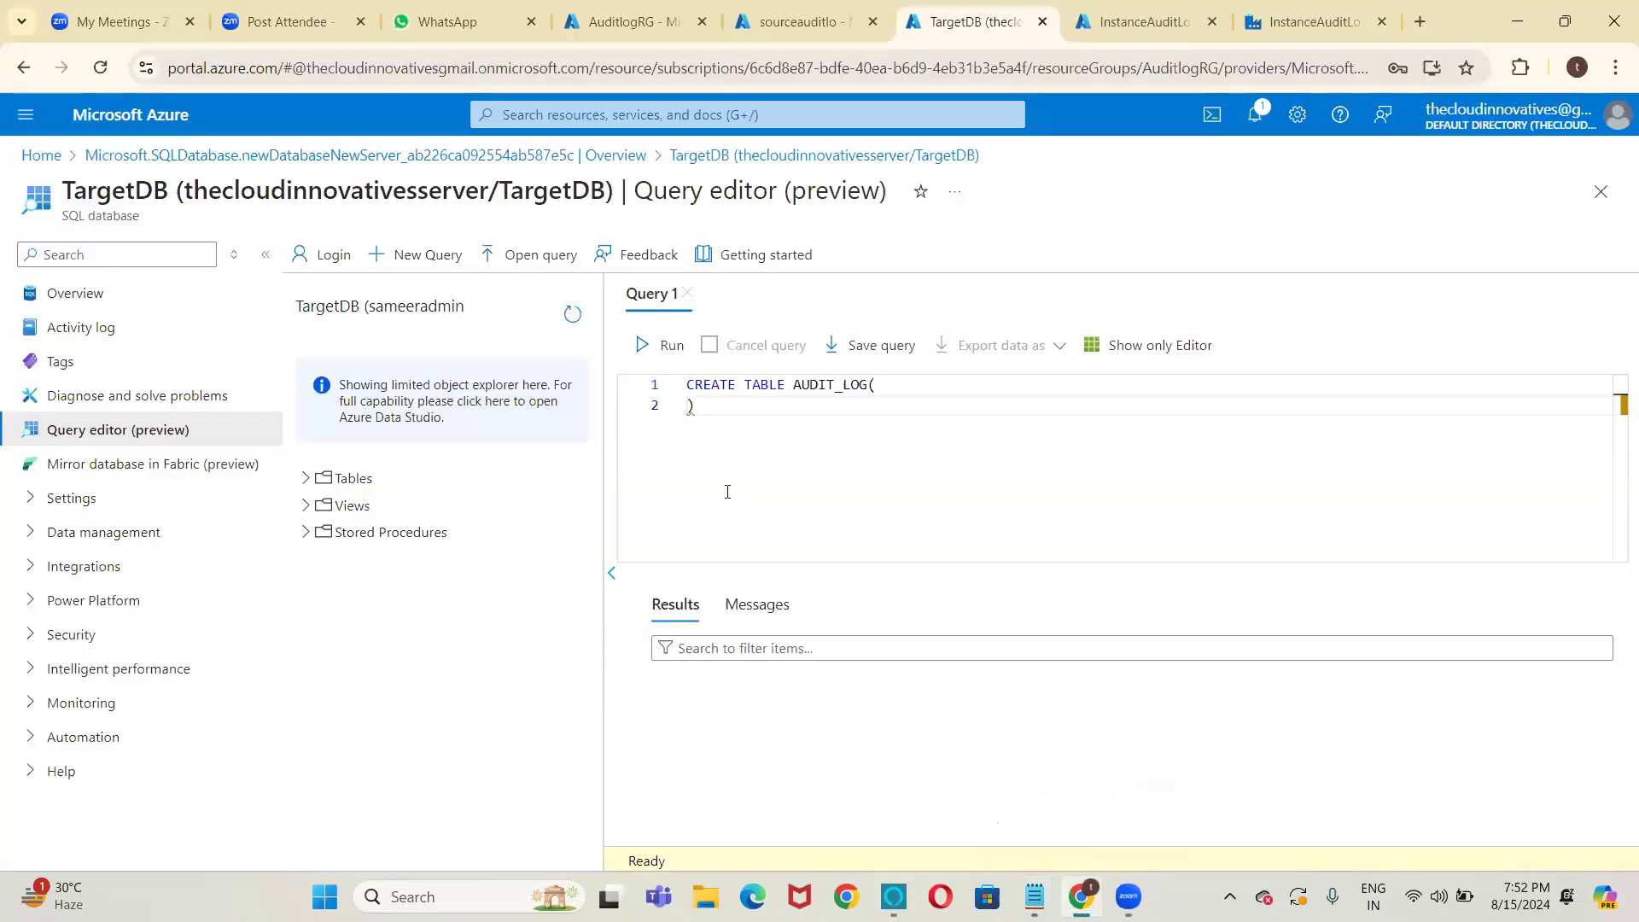
pyautogui.hotkey('ctrl', 'v')
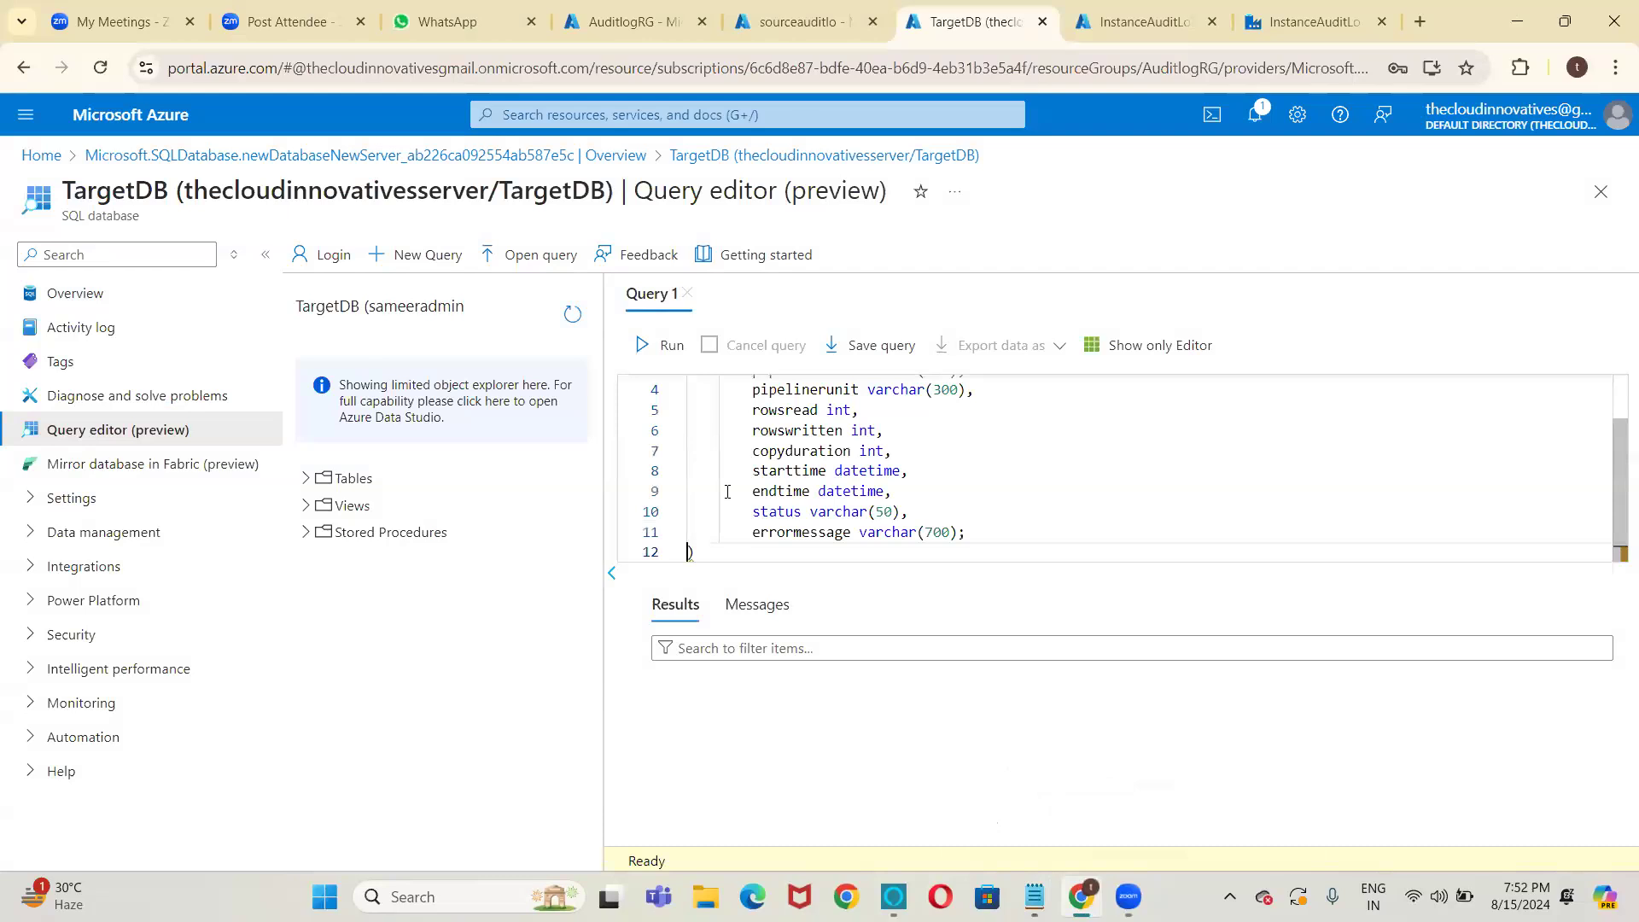
# Add a semicolon after the closing parenthesis on the statement's last line.
pyautogui.press('Right')
pyautogui.hotkey('shift', 'Up')
pyautogui.hotkey('shift', 'Up')
pyautogui.hotkey('shift', 'Up')
pyautogui.hotkey('shift', 'Up')
pyautogui.hotkey('shift', 'Up')
pyautogui.hotkey('shift', 'Up')
pyautogui.hotkey('shift', 'Up')
pyautogui.hotkey('shift', 'Up')
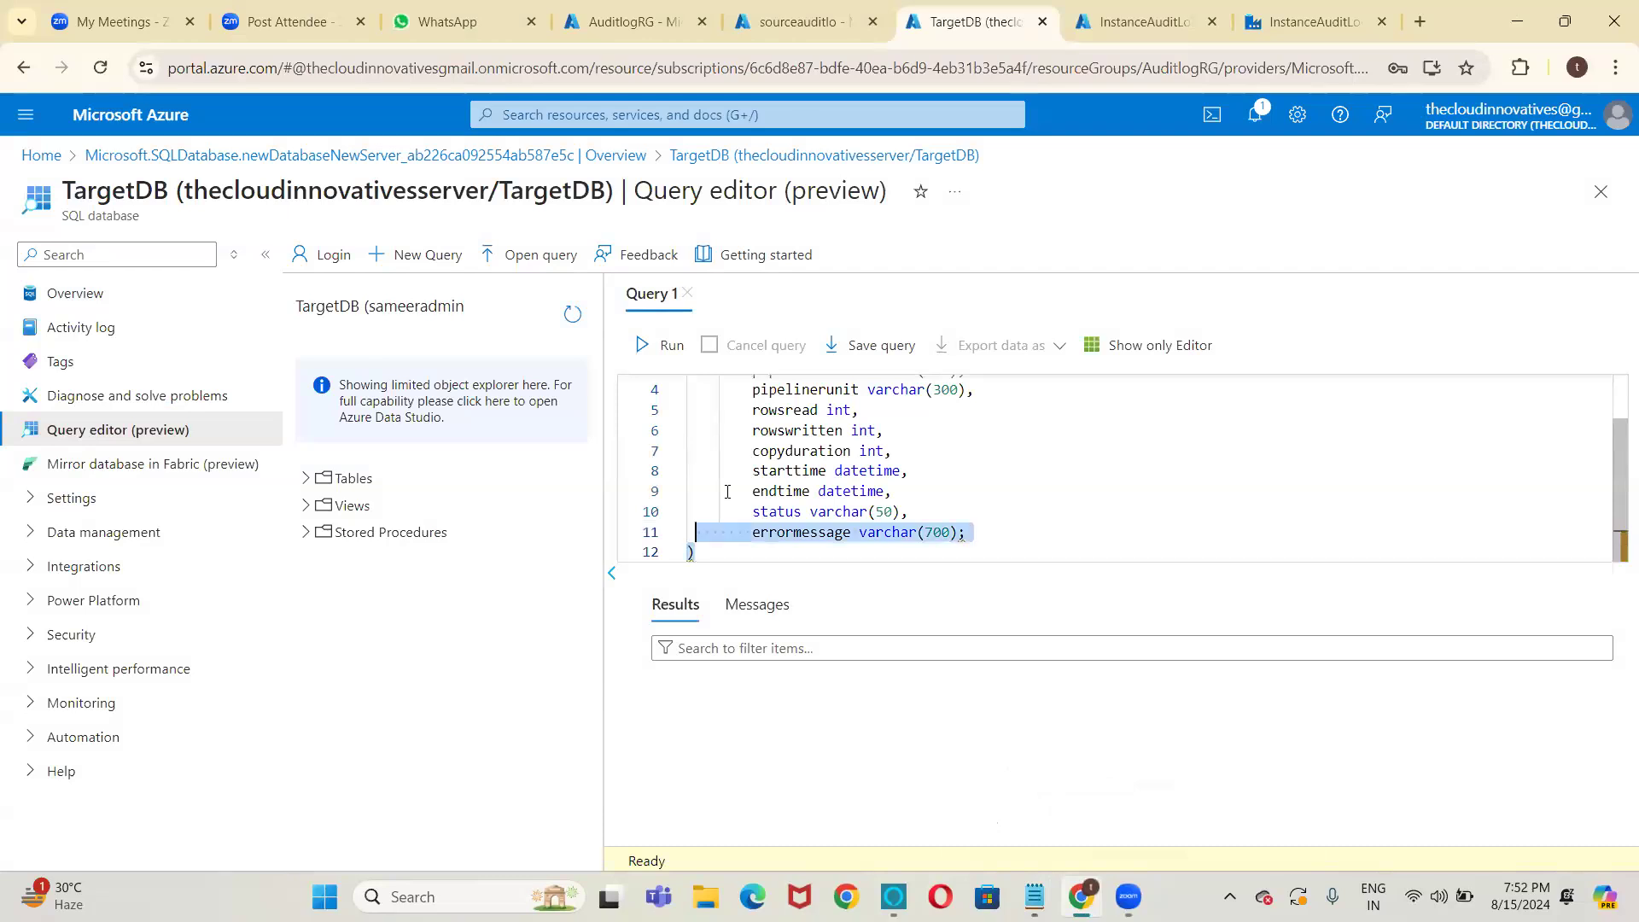
pyautogui.press('Right')
pyautogui.write(';')
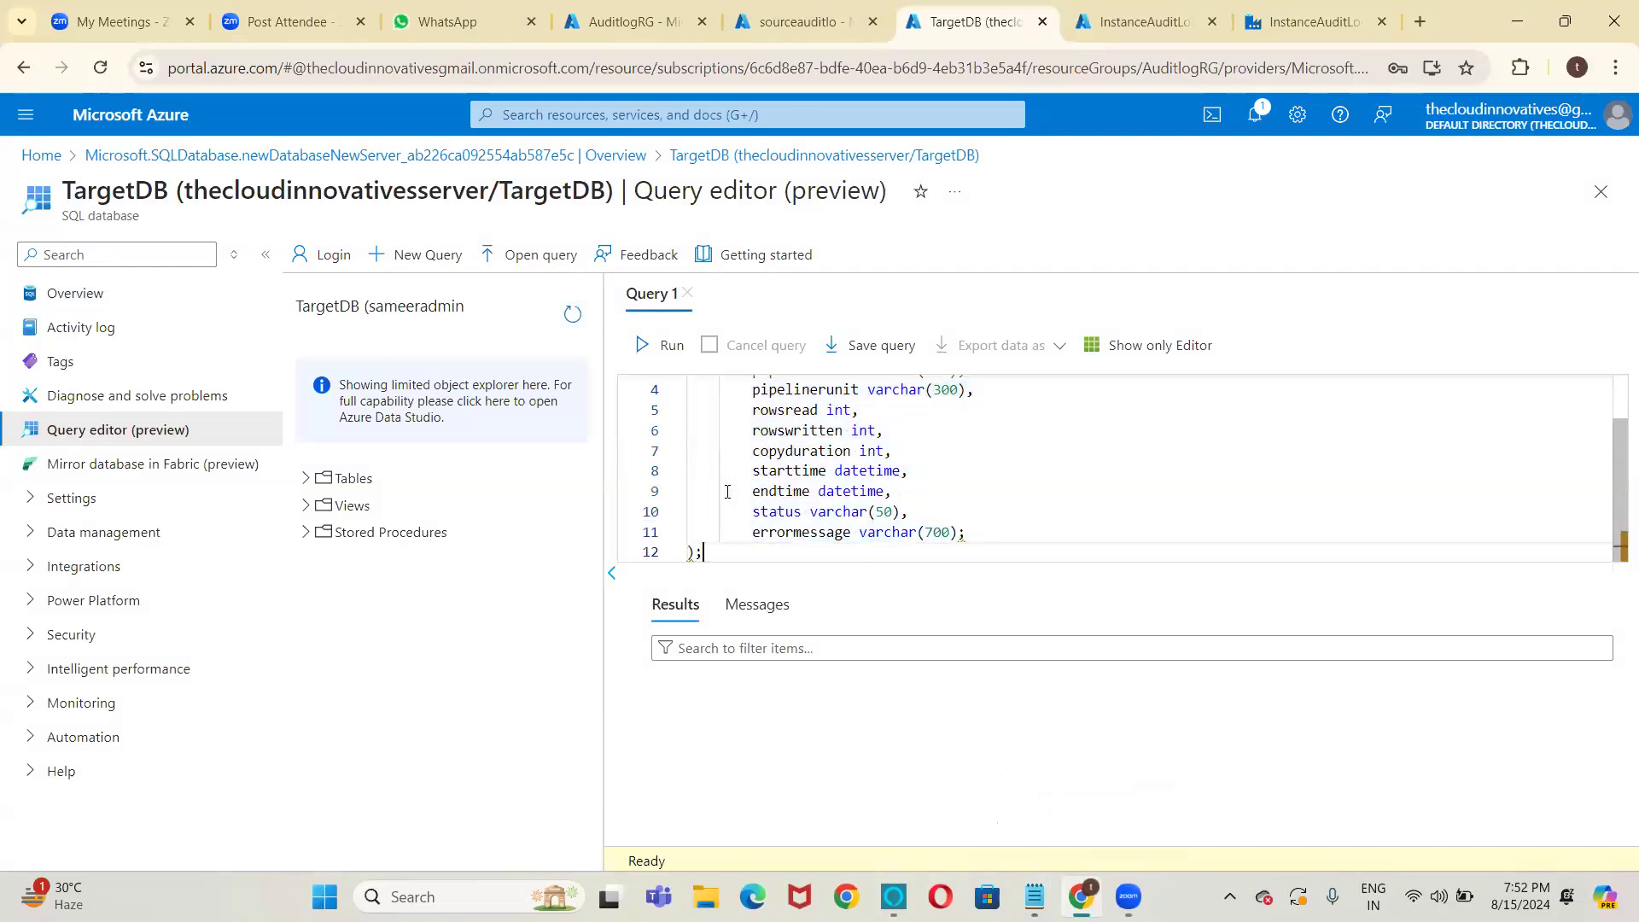
# Try to run the whole CREATE TABLE AUDIT_LOG statement.
pyautogui.hotkey('shift', 'Up')
pyautogui.hotkey('shift', 'Up')
pyautogui.hotkey('shift', 'Up')
pyautogui.hotkey('shift', 'Up')
pyautogui.hotkey('shift', 'Up')
pyautogui.hotkey('shift', 'Up')
pyautogui.hotkey('shift', 'Up')
pyautogui.hotkey('shift', 'Up')
pyautogui.hotkey('shift', 'Up')
pyautogui.hotkey('shift', 'Up')
pyautogui.hotkey('shift', 'Up')
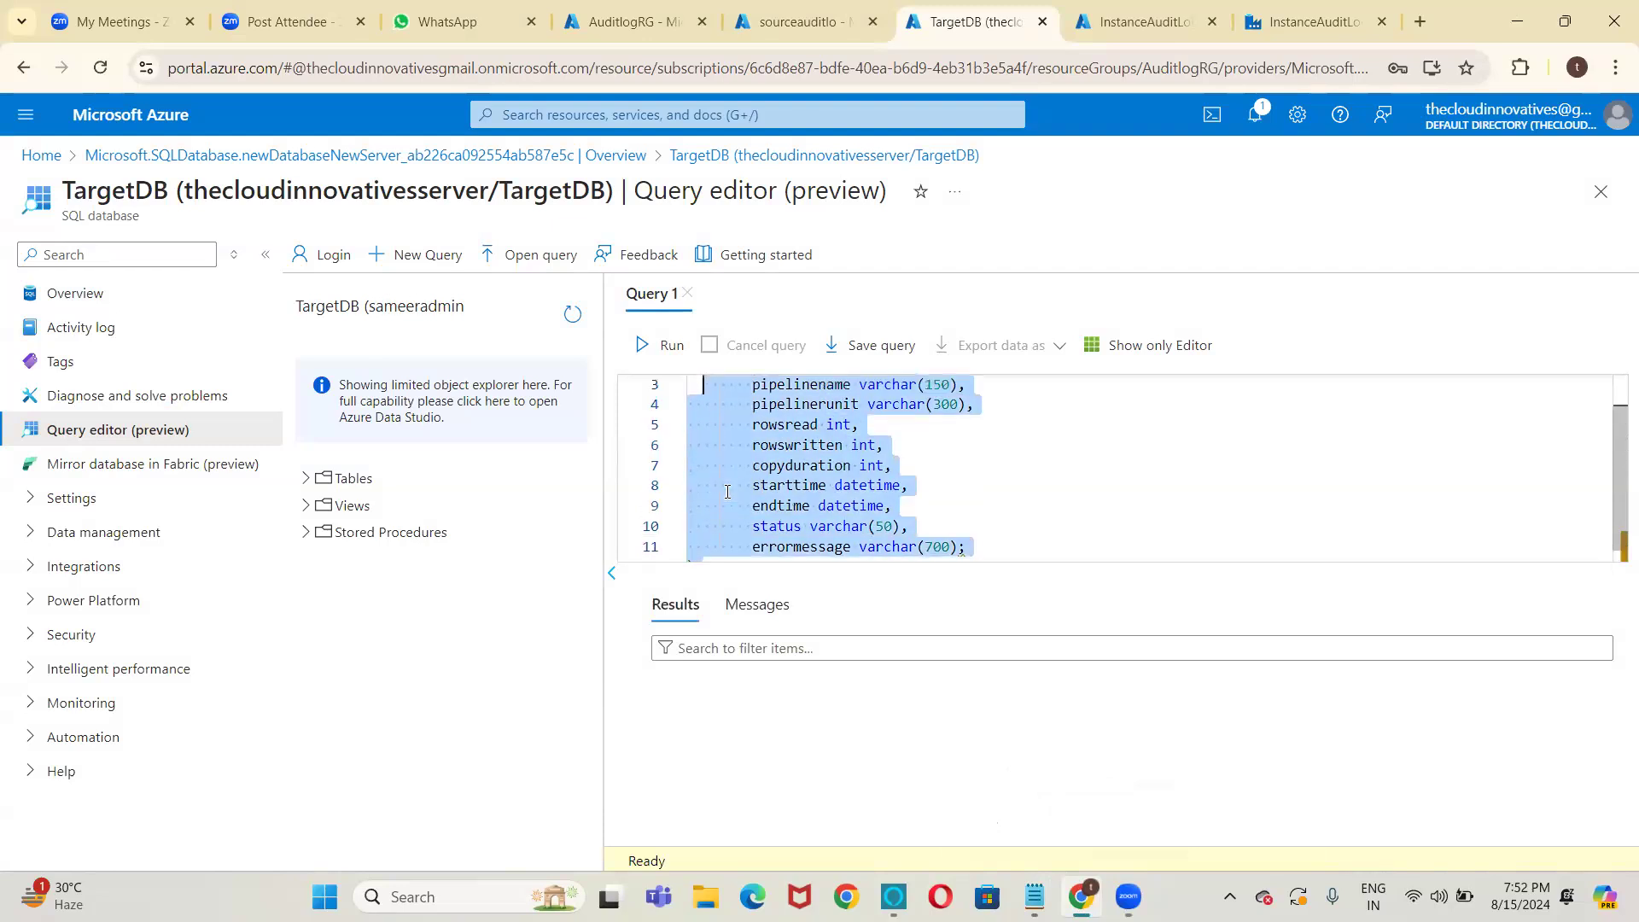
pyautogui.hotkey('shift', 'Home')
pyautogui.click(644, 344)
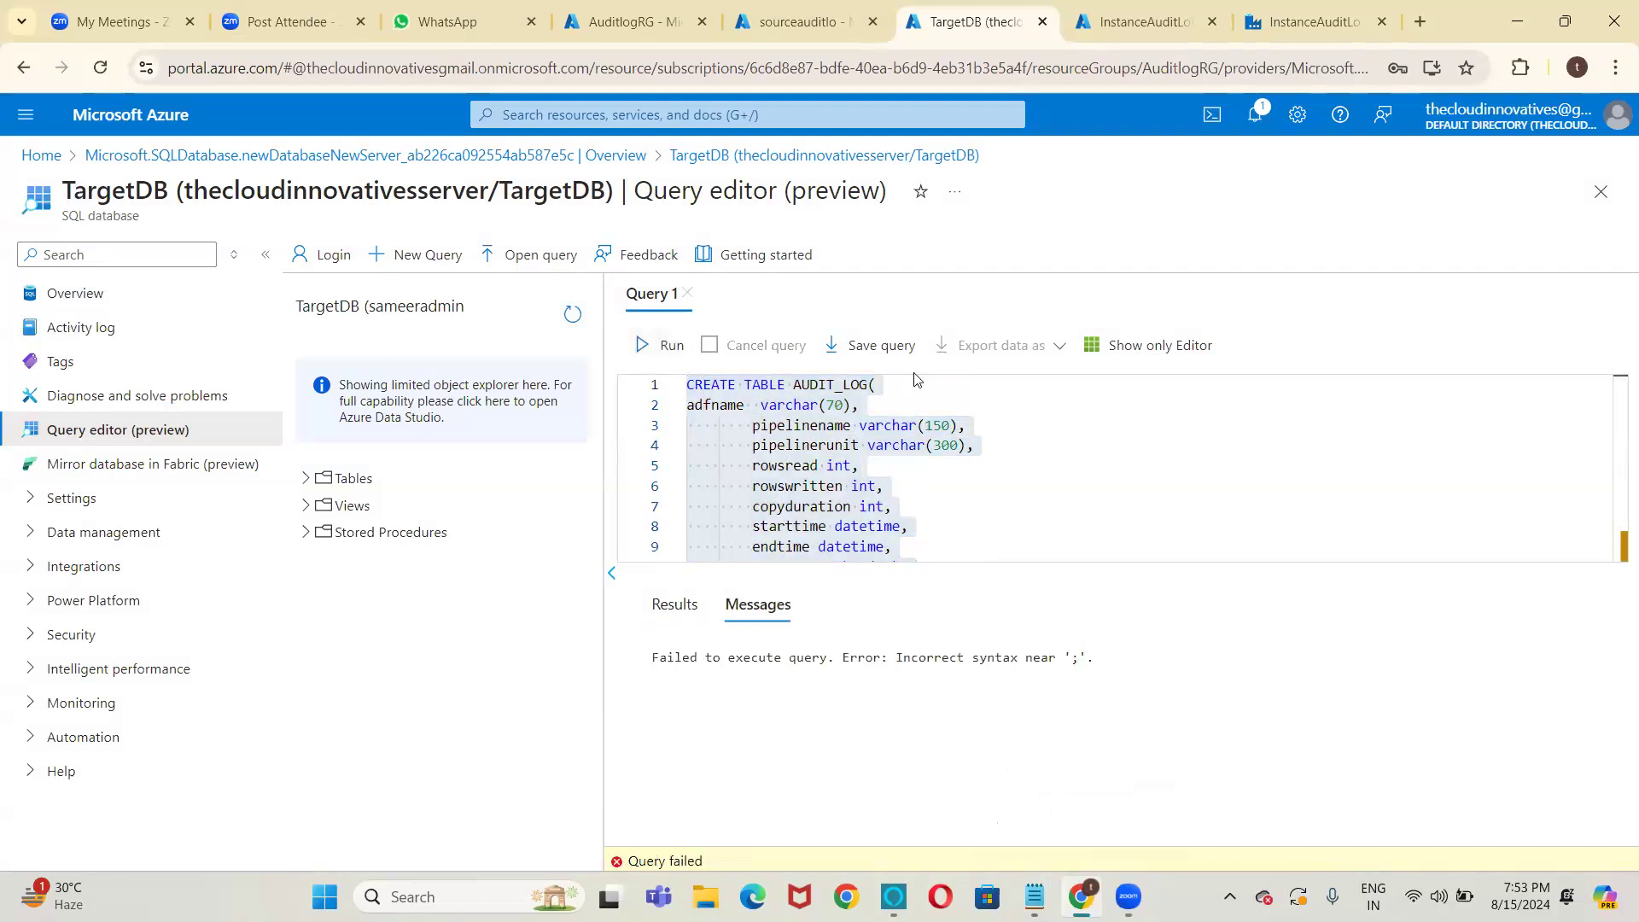
# Delete the closing parenthesis and semicolon from line 12 of the query.
pyautogui.click(991, 425)
pyautogui.click(926, 506)
pyautogui.scroll(-1, 925, 507)
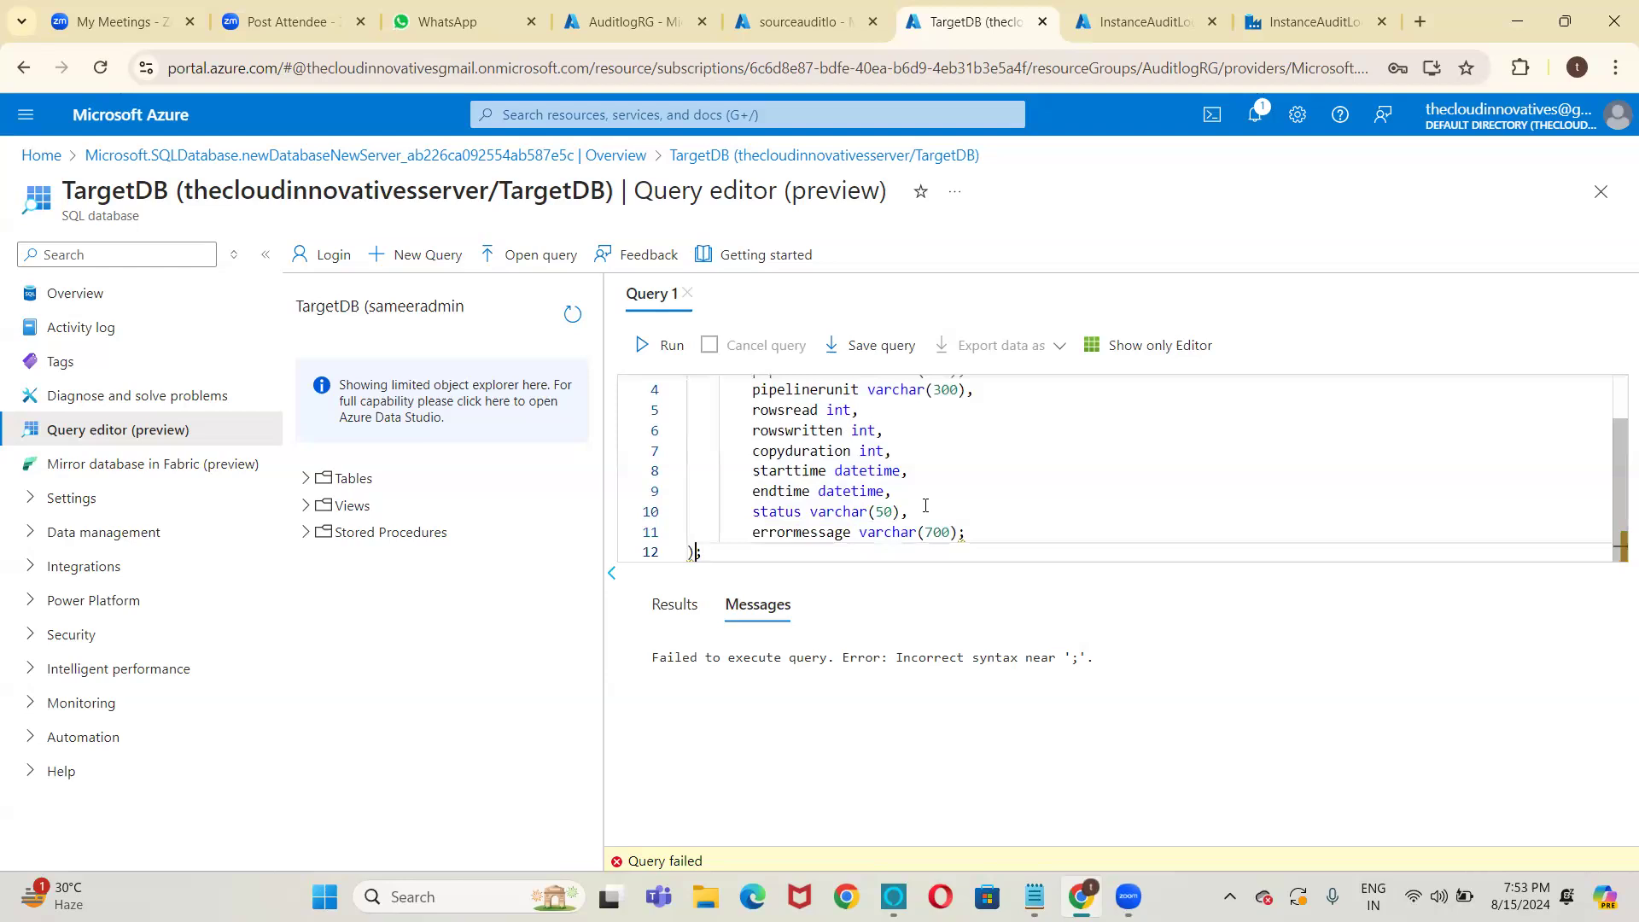
pyautogui.press('BackSpace')
pyautogui.press('Delete')
pyautogui.click(925, 506)
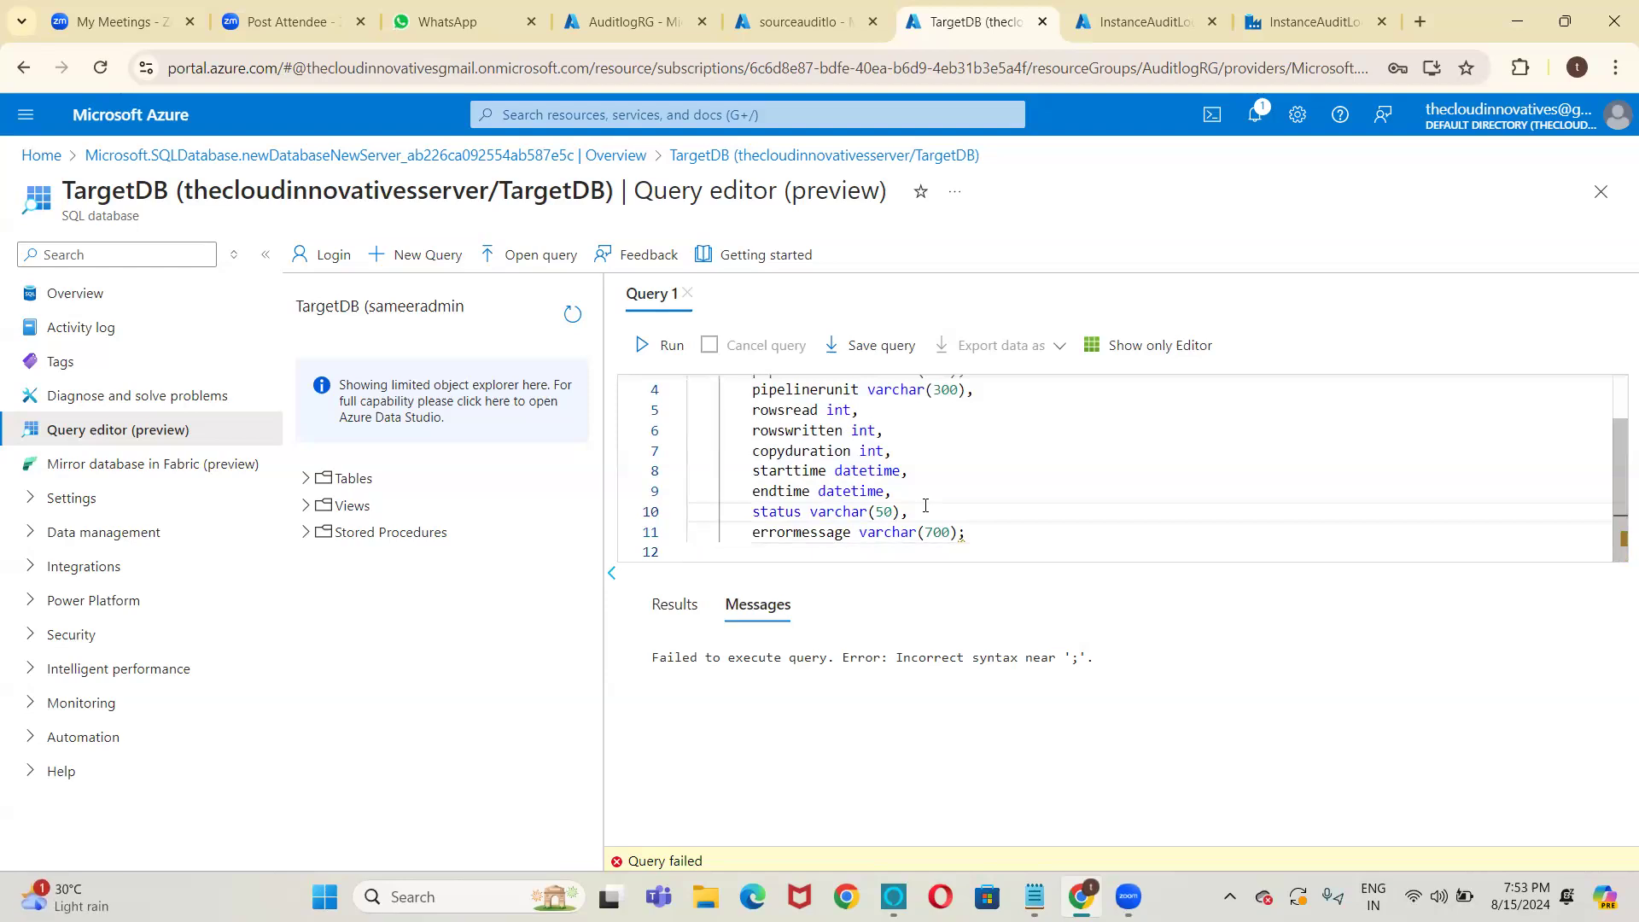
# Insert a closing parenthesis before the semicolon after errormessage varchar(700), and run the whole CREATE TABLE AUDIT_LOG statement.
pyautogui.press('Up')
pyautogui.press('Down')
pyautogui.press('Down')
pyautogui.press('Home')
pyautogui.press('Home')
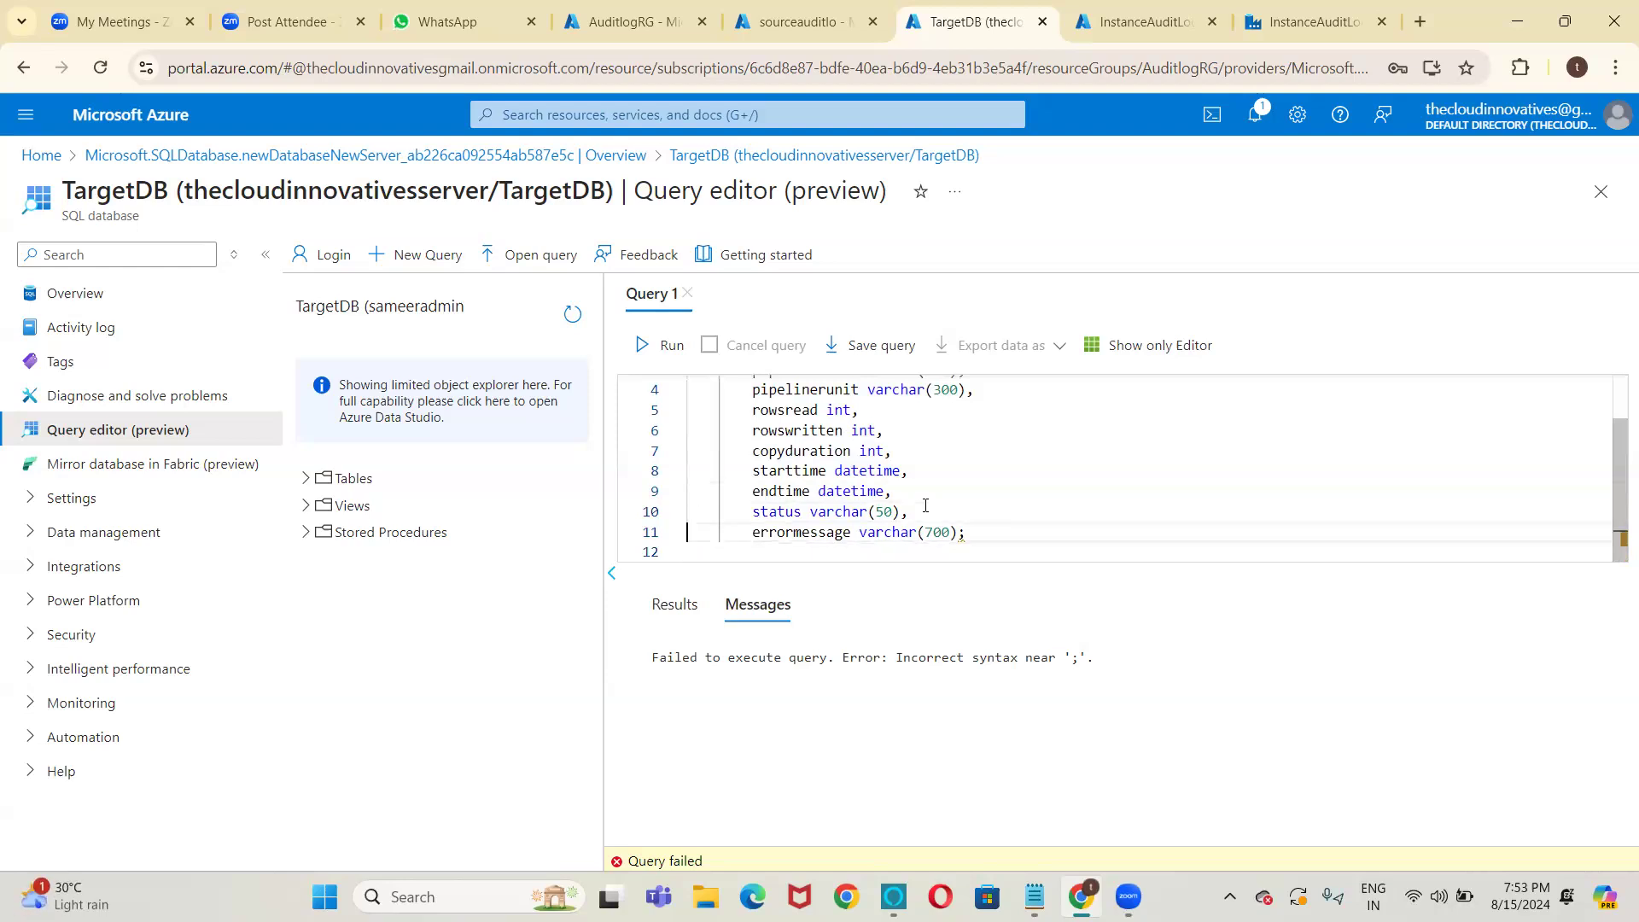
pyautogui.press('Right')
pyautogui.press('Right')
pyautogui.press('Right')
pyautogui.press('Right')
pyautogui.press('Right')
pyautogui.press('Right')
pyautogui.press('Right')
pyautogui.press('Right')
pyautogui.press('Right')
pyautogui.press('Right')
pyautogui.press('Right')
pyautogui.press('Right')
pyautogui.press('Right')
pyautogui.write(')')
pyautogui.moveTo(973, 532); pyautogui.dragTo(795, 342)
pyautogui.click(640, 348)
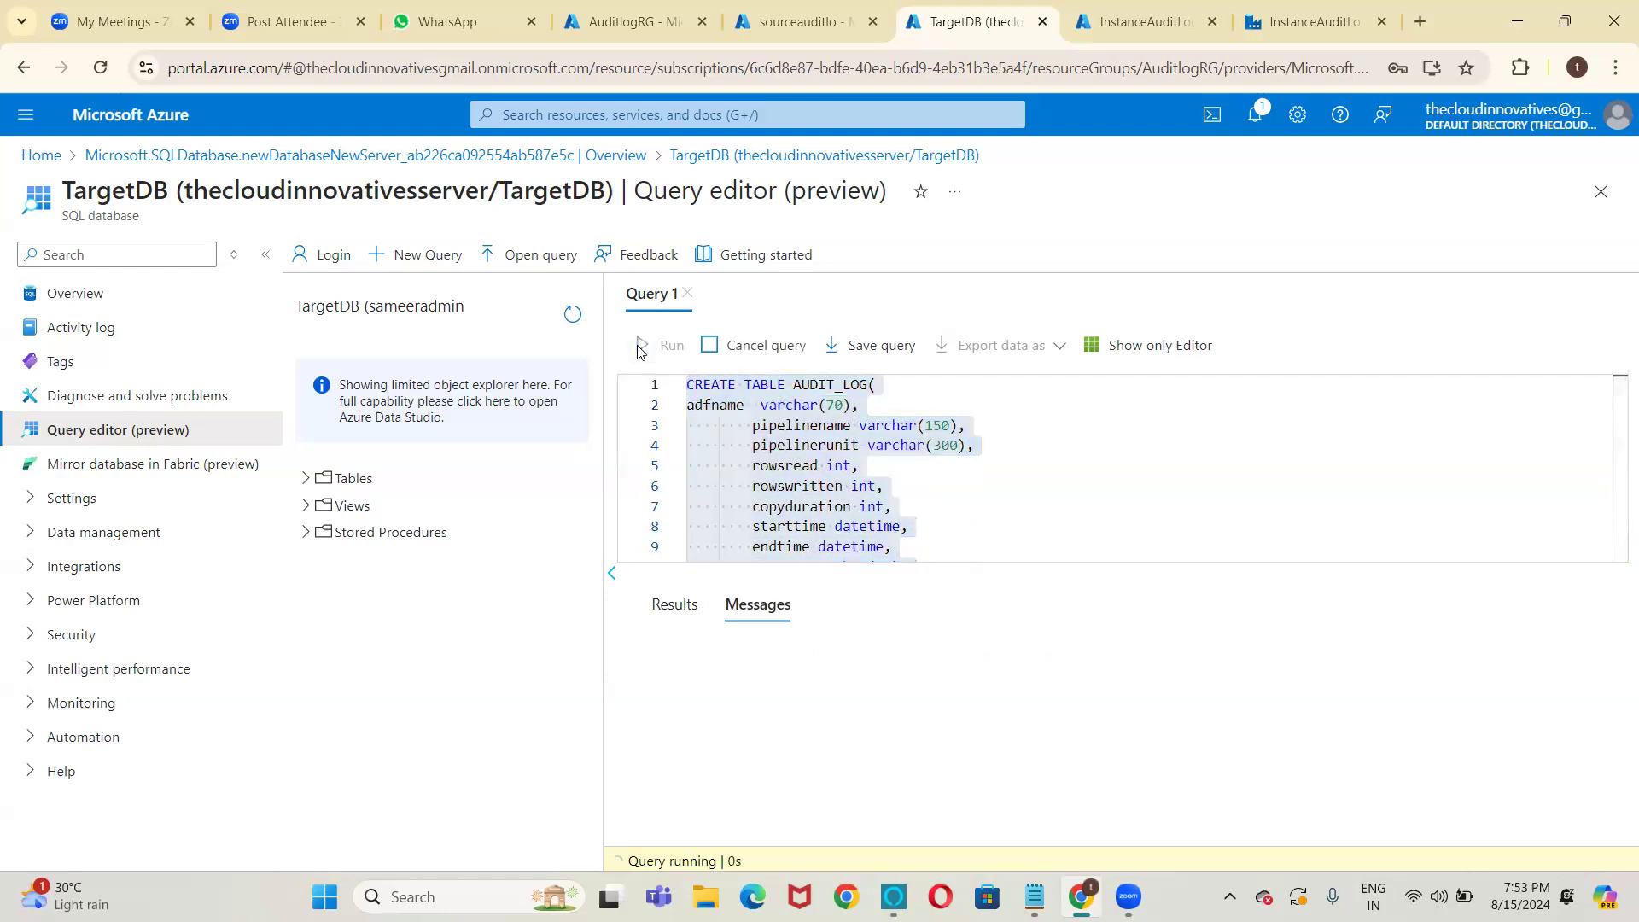
# Add the query SELECT * FROM AUDIT_LOG; on line 12, below the CREATE TABLE statement.
pyautogui.click(996, 544)
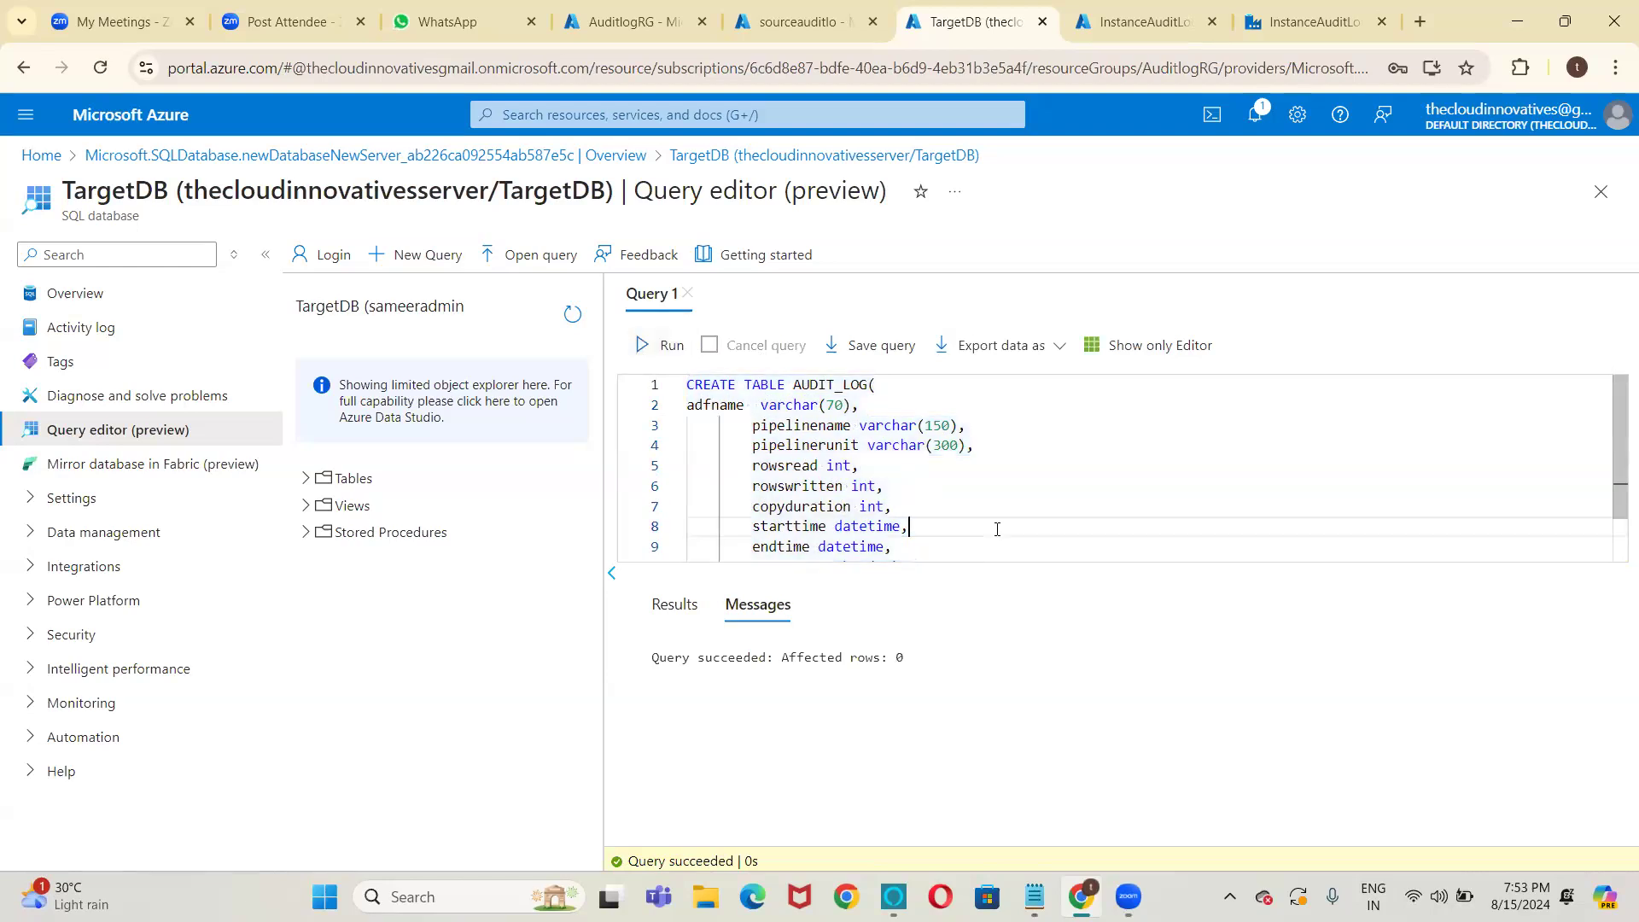
pyautogui.hotkey('ctrl', 'End')
pyautogui.write('SELECT * FROM AU')
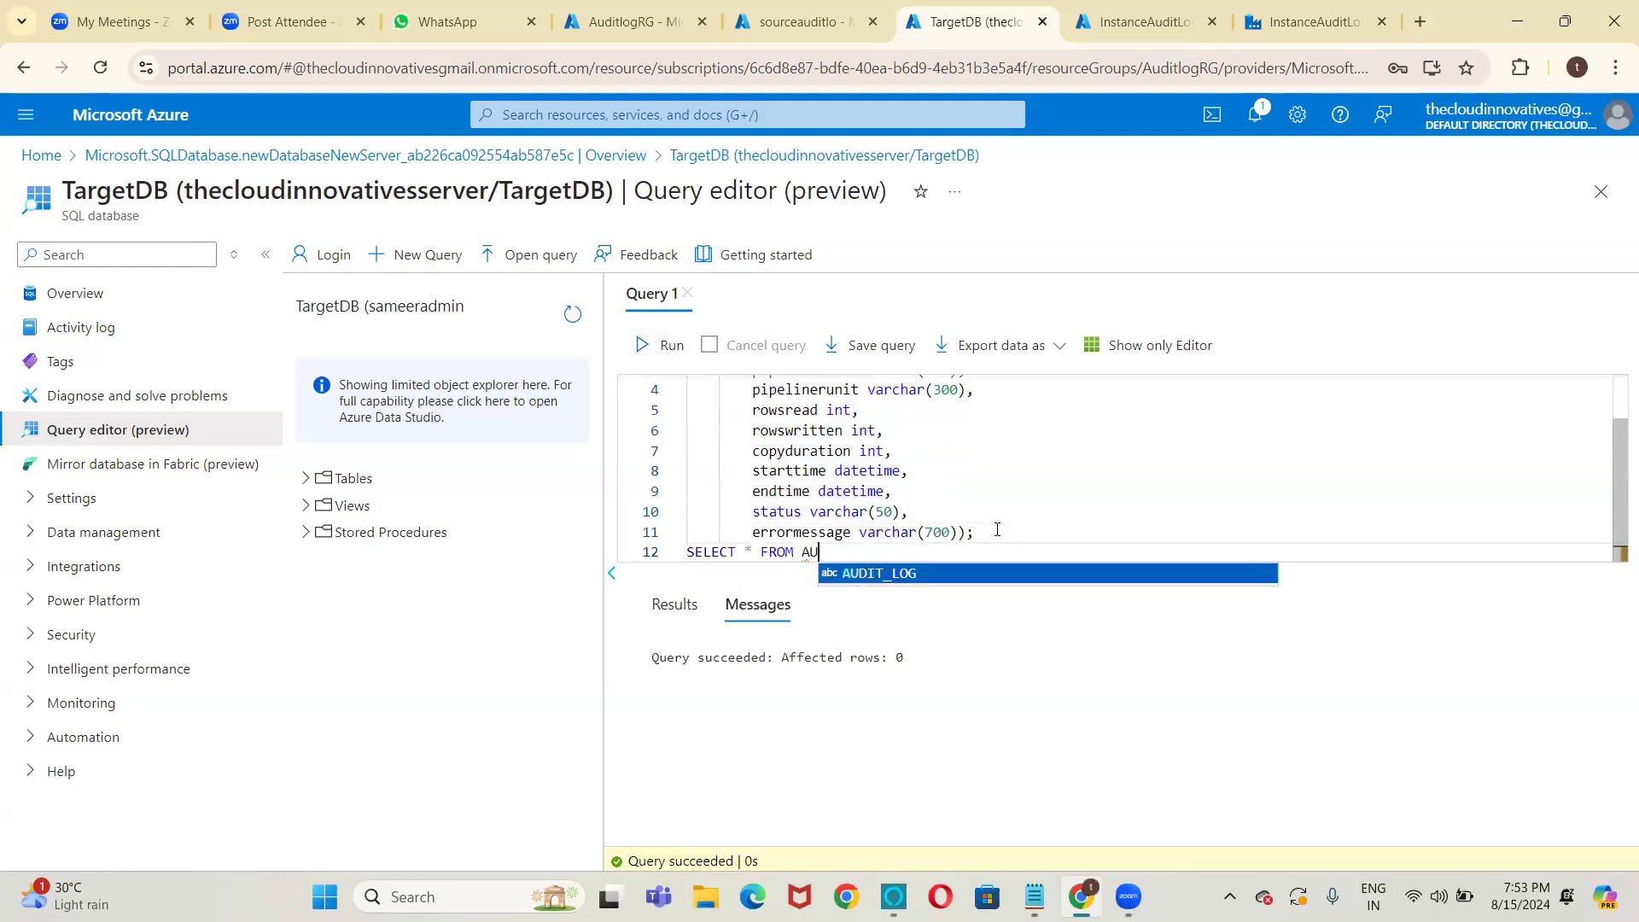
pyautogui.press('Tab')
pyautogui.write(';')
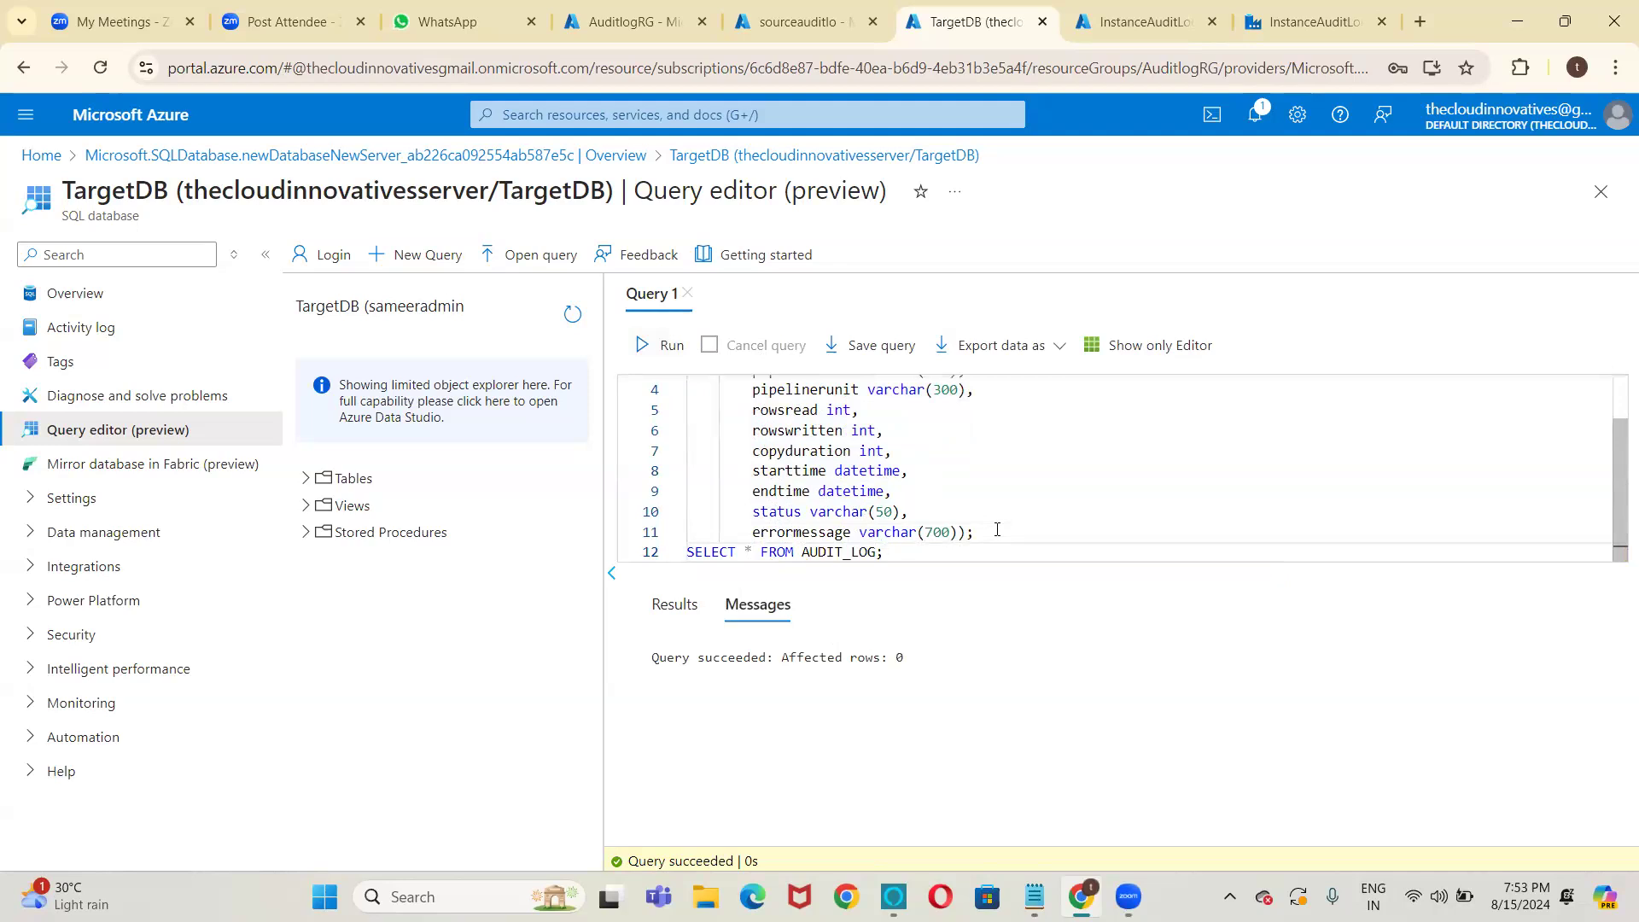
# Run only the SELECT query on AUDIT_LOG and examine the columns in its results.
pyautogui.hotkey('shift', 'Up')
pyautogui.hotkey('shift', 'Right')
pyautogui.hotkey('shift', 'Right')
pyautogui.hotkey('shift', 'Right')
pyautogui.hotkey('shift', 'Right')
pyautogui.hotkey('shift', 'Right')
pyautogui.hotkey('shift', 'Right')
pyautogui.hotkey('shift', 'Right')
pyautogui.hotkey('shift', 'Right')
pyautogui.hotkey('shift', 'Right')
pyautogui.hotkey('shift', 'Right')
pyautogui.hotkey('shift', 'Right')
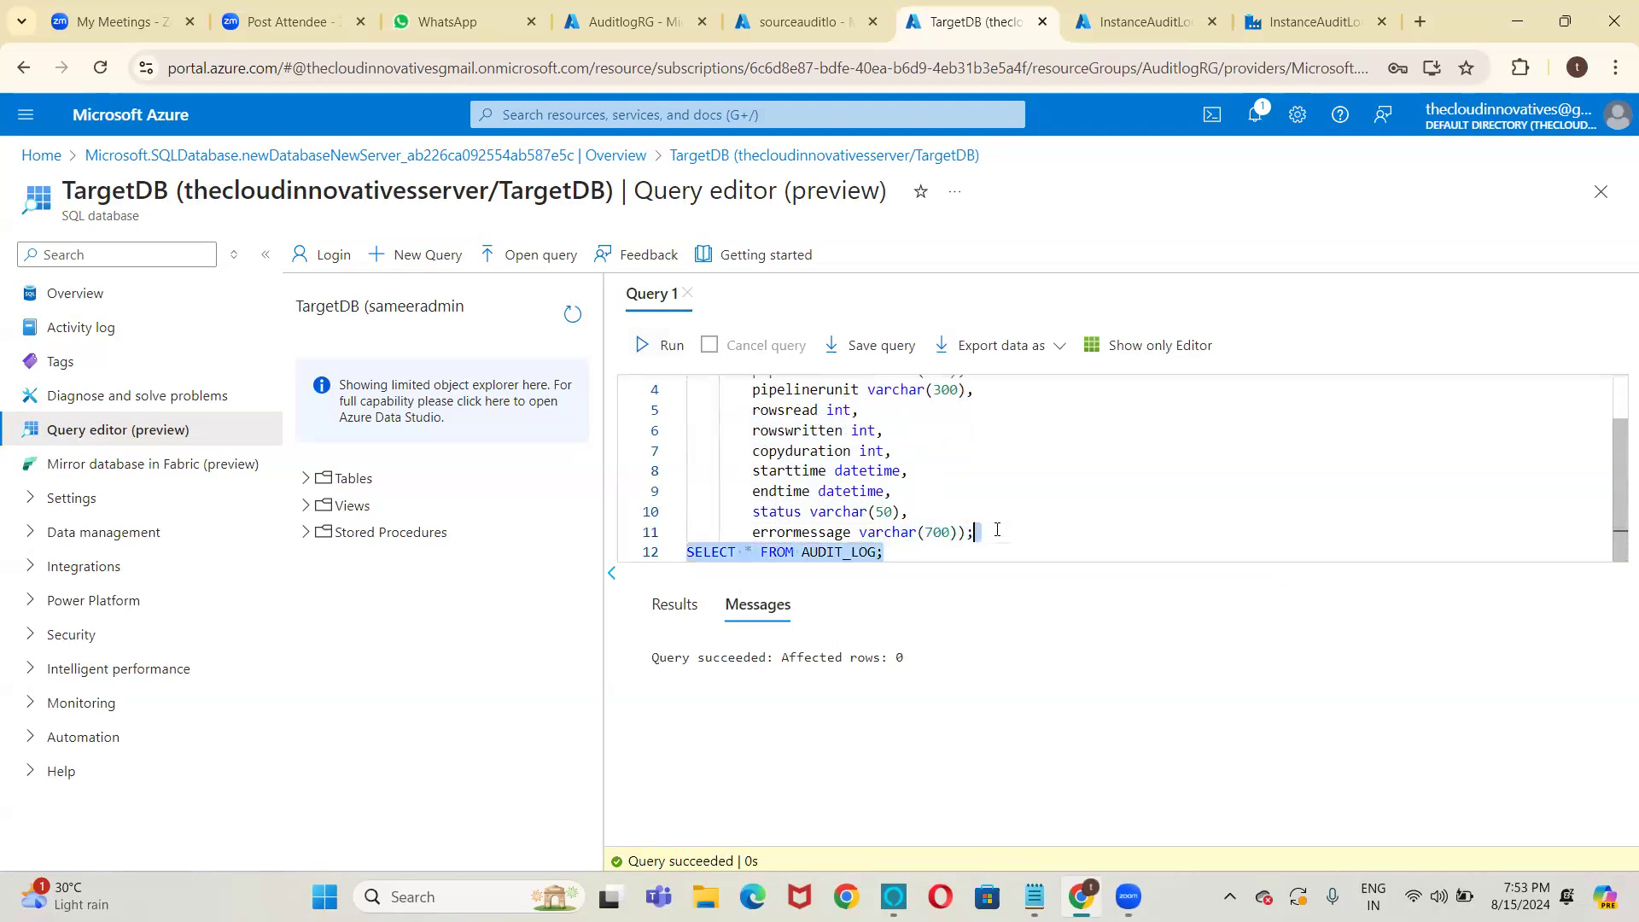
pyautogui.click(662, 345)
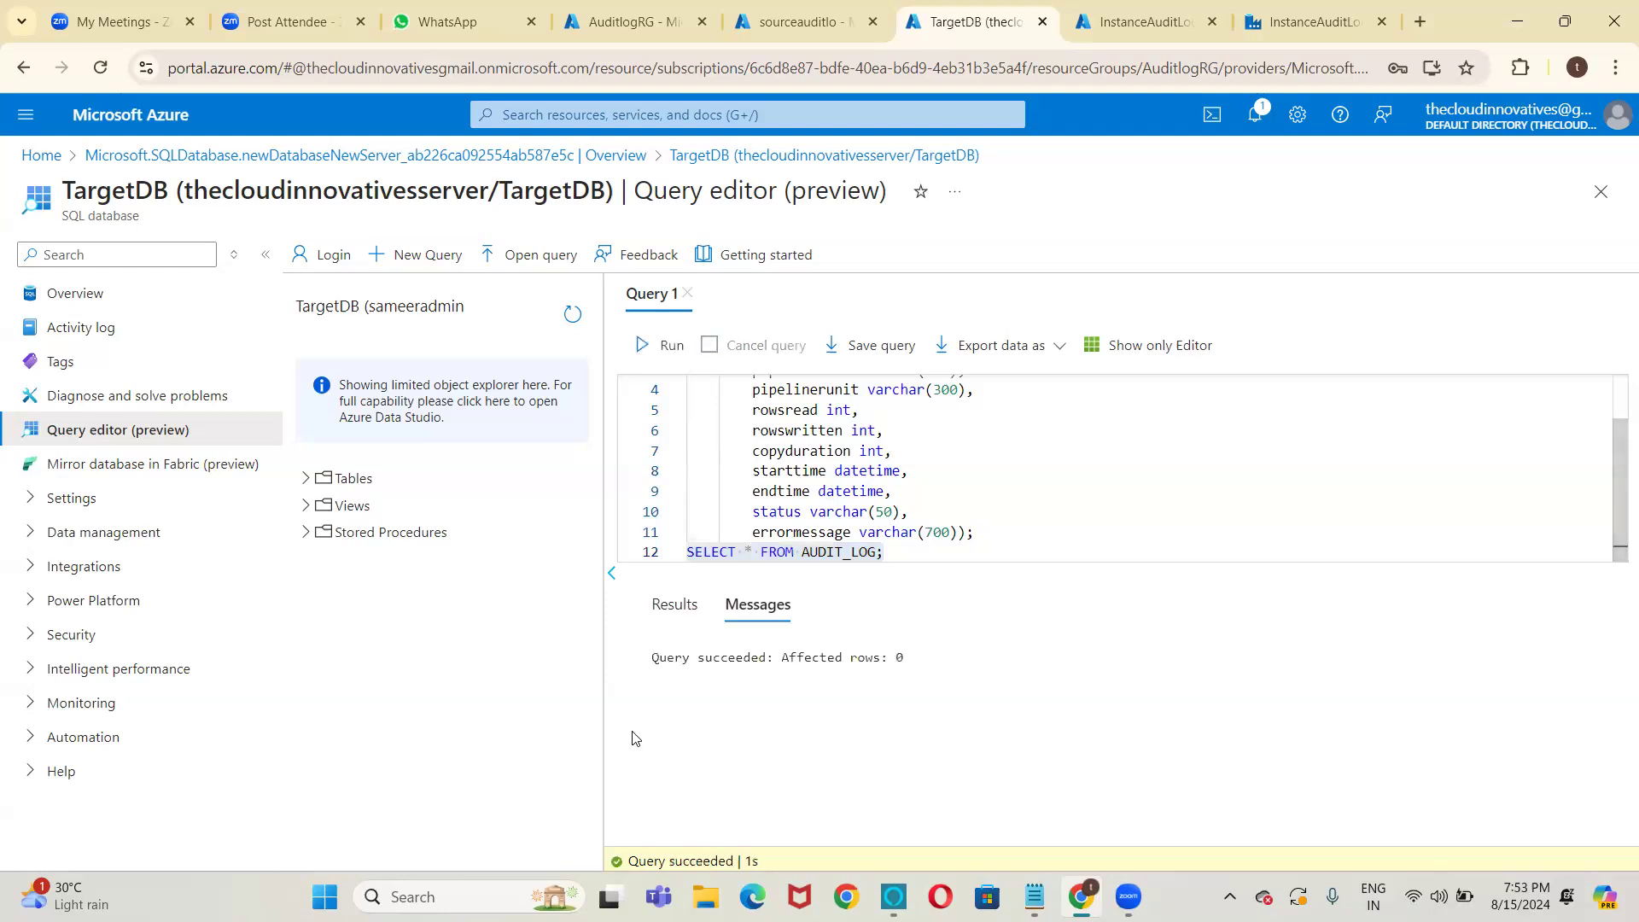
pyautogui.click(675, 606)
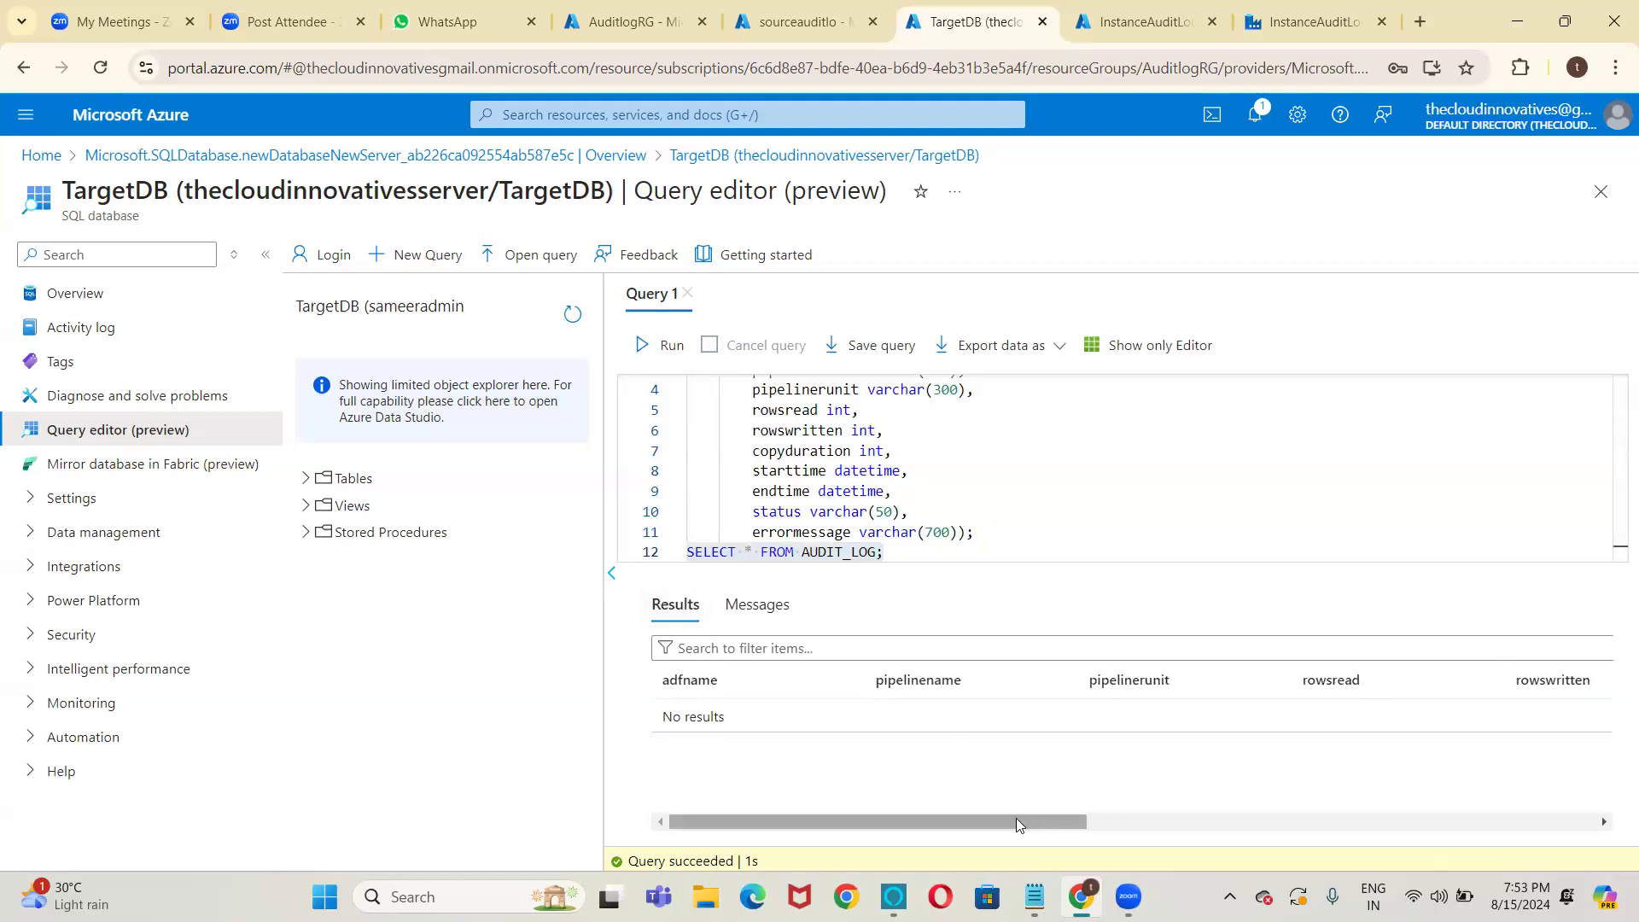
pyautogui.moveTo(1016, 821); pyautogui.dragTo(1016, 885)
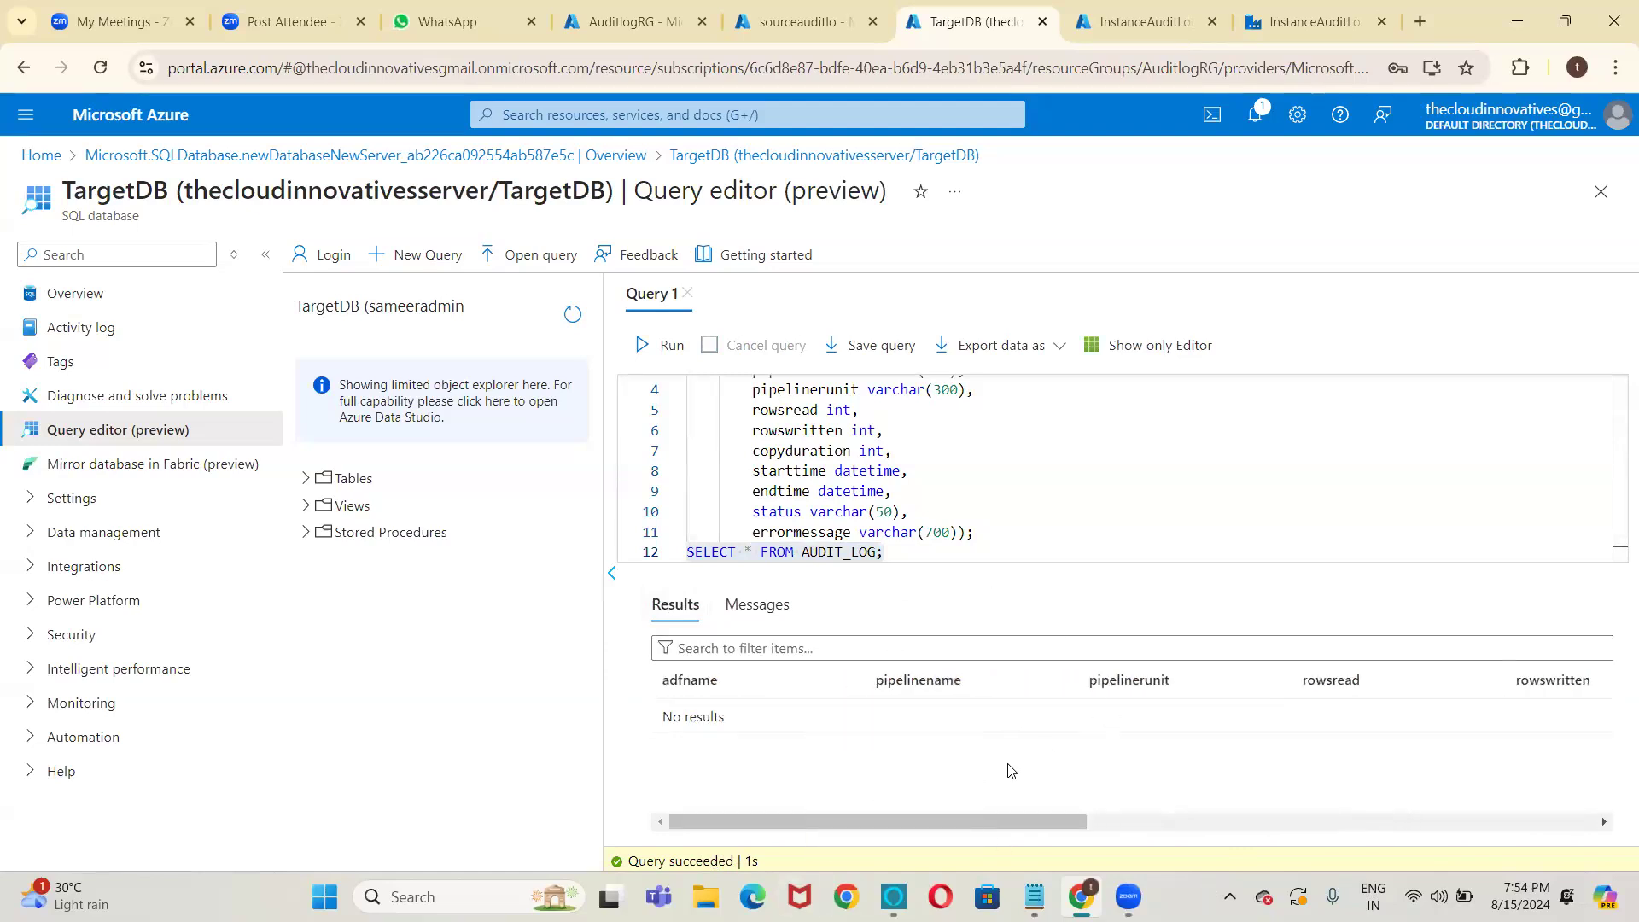
# Insert a blank line between the CREATE TABLE statement and the SELECT query, and add two empty lines below the query.
pyautogui.click(1007, 515)
pyautogui.click(980, 535)
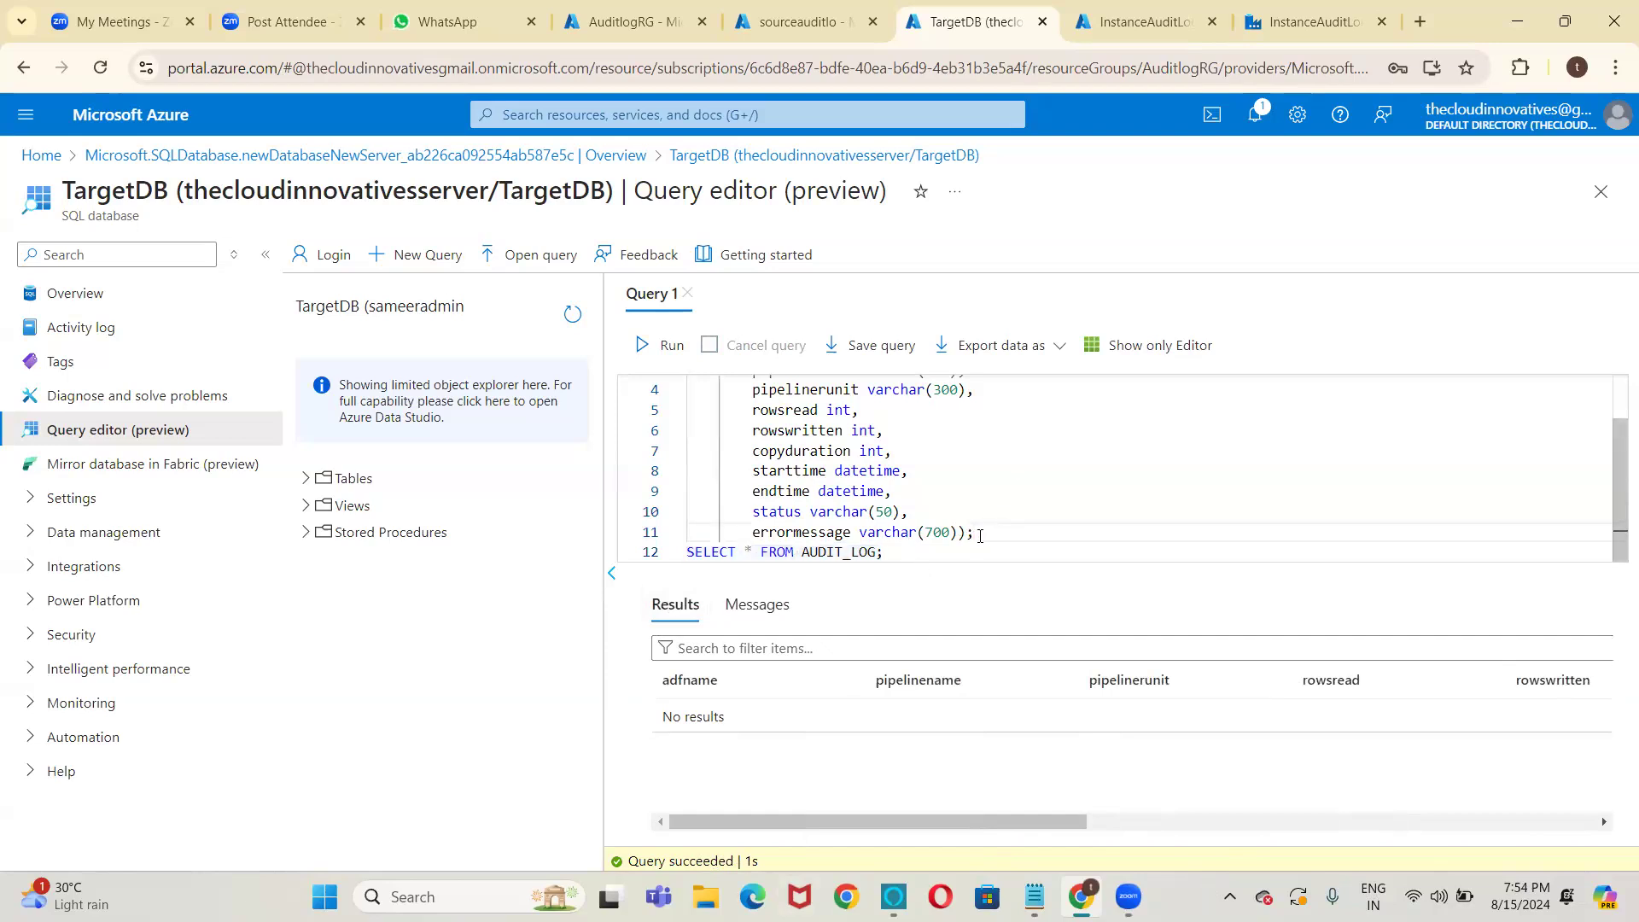
pyautogui.press('Return')
pyautogui.hotkey('ctrl', 'End')
pyautogui.press('Return')
pyautogui.press('Return')
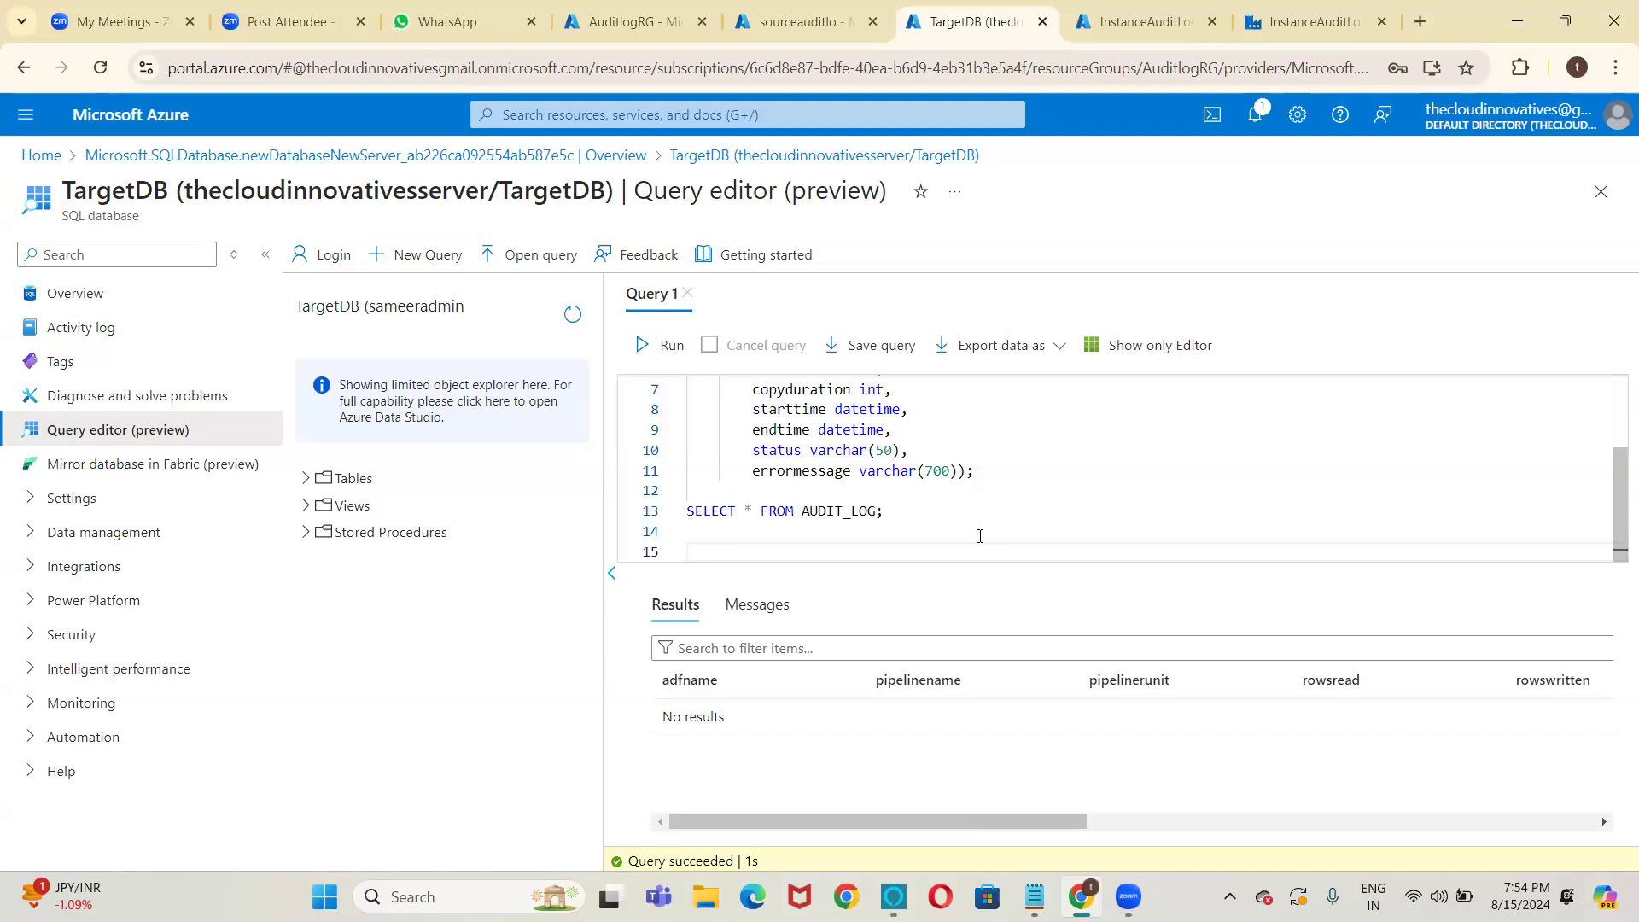
pyautogui.click(927, 514)
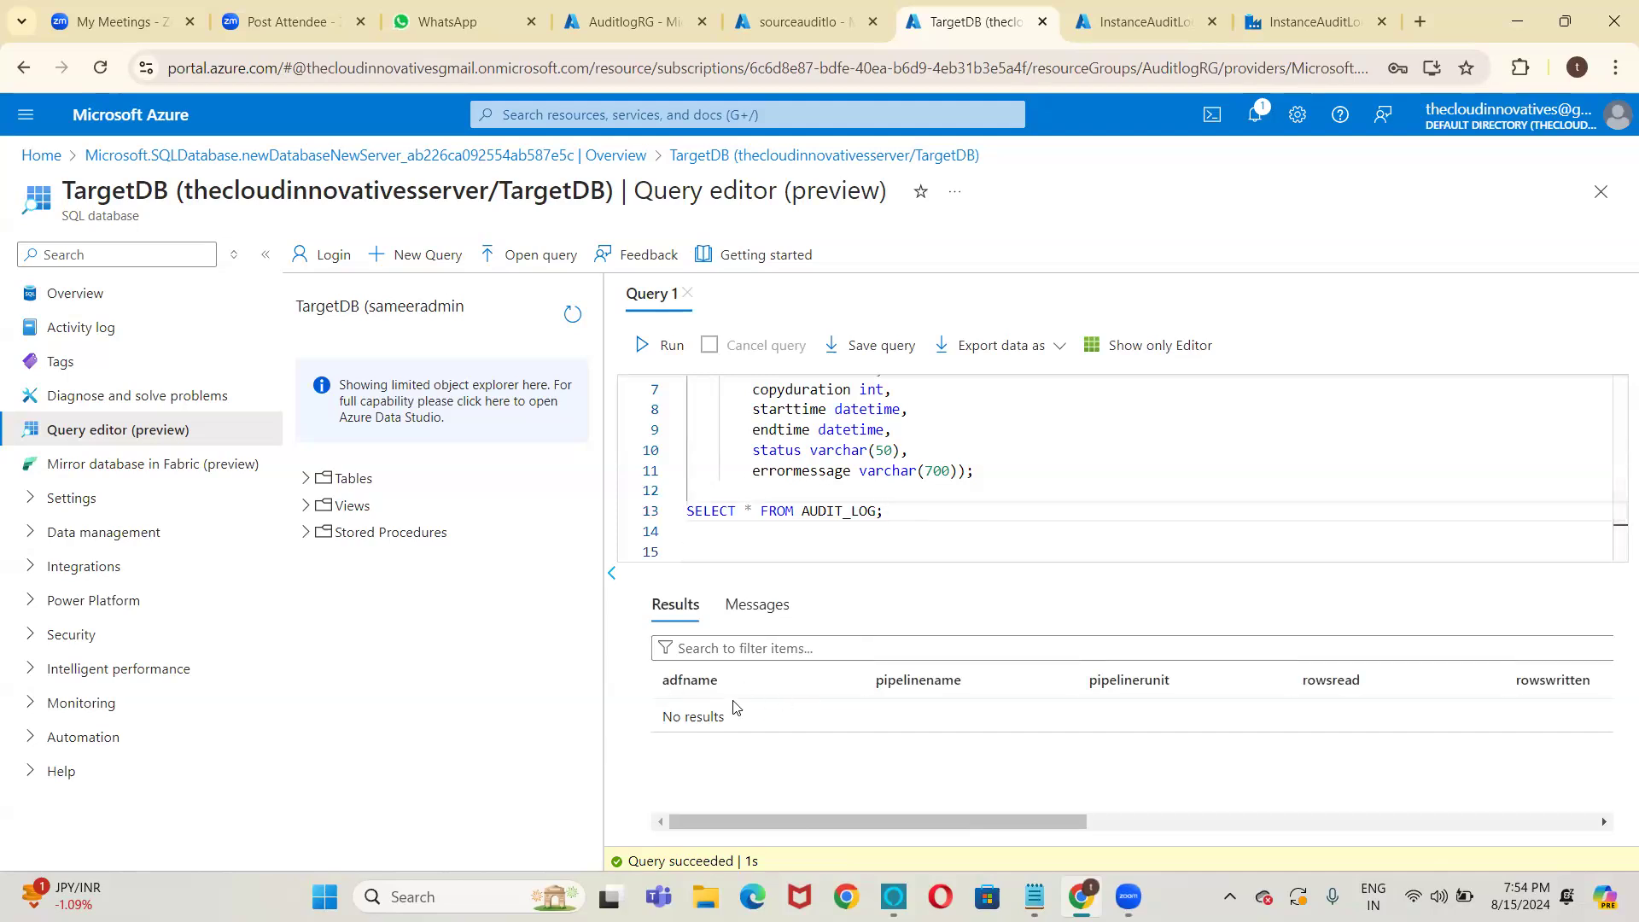
pyautogui.click(1274, 9)
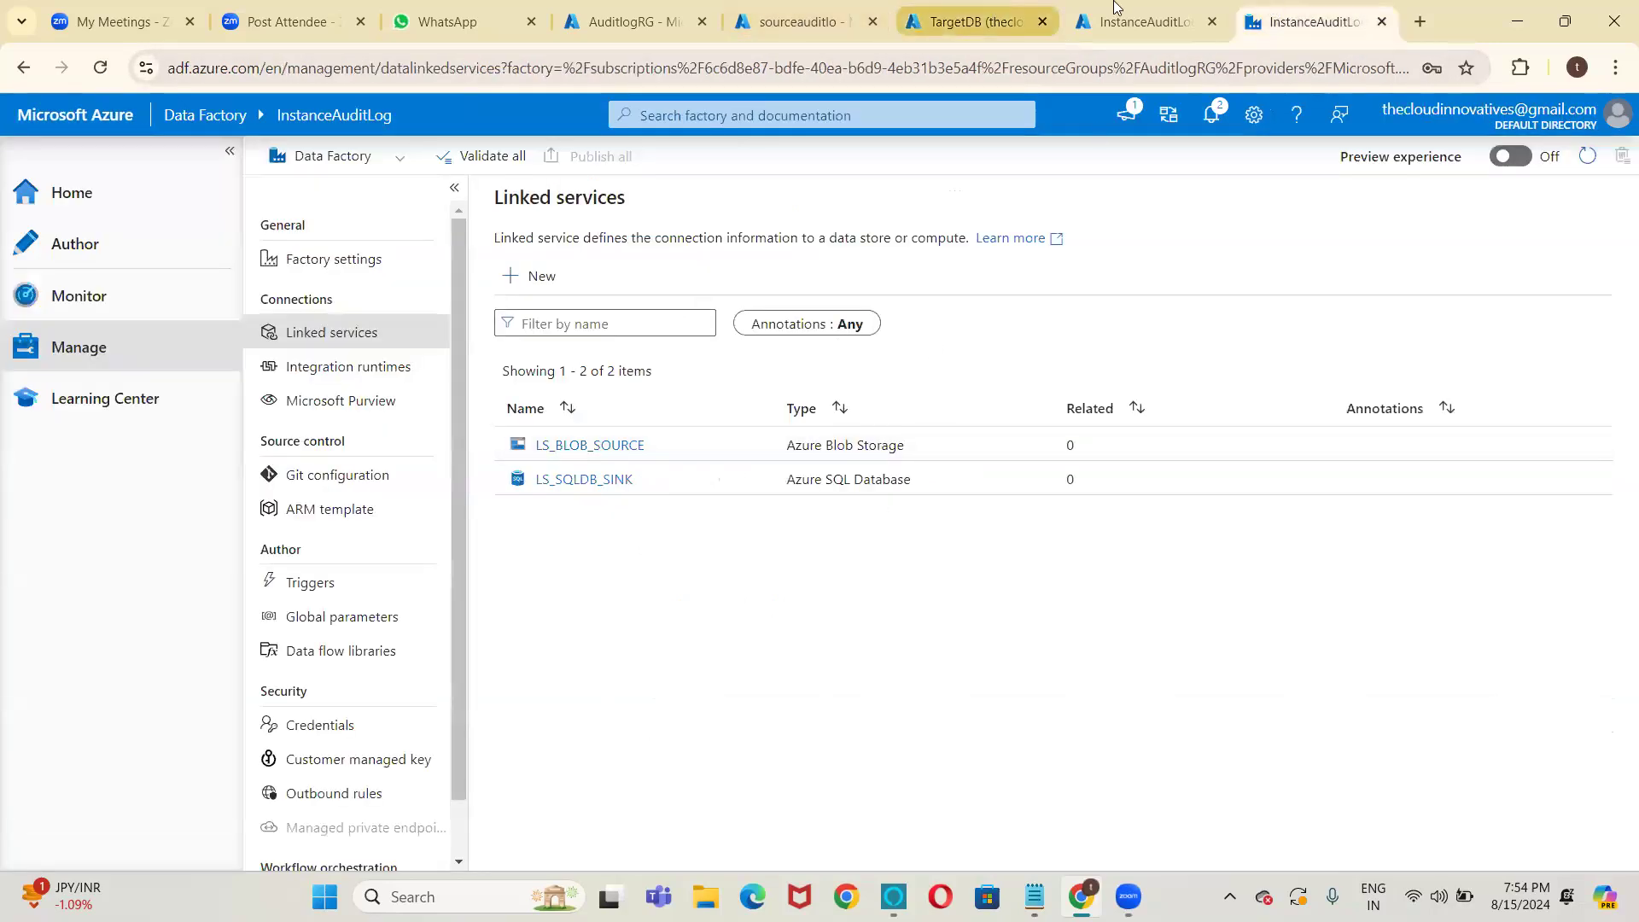
pyautogui.click(928, 23)
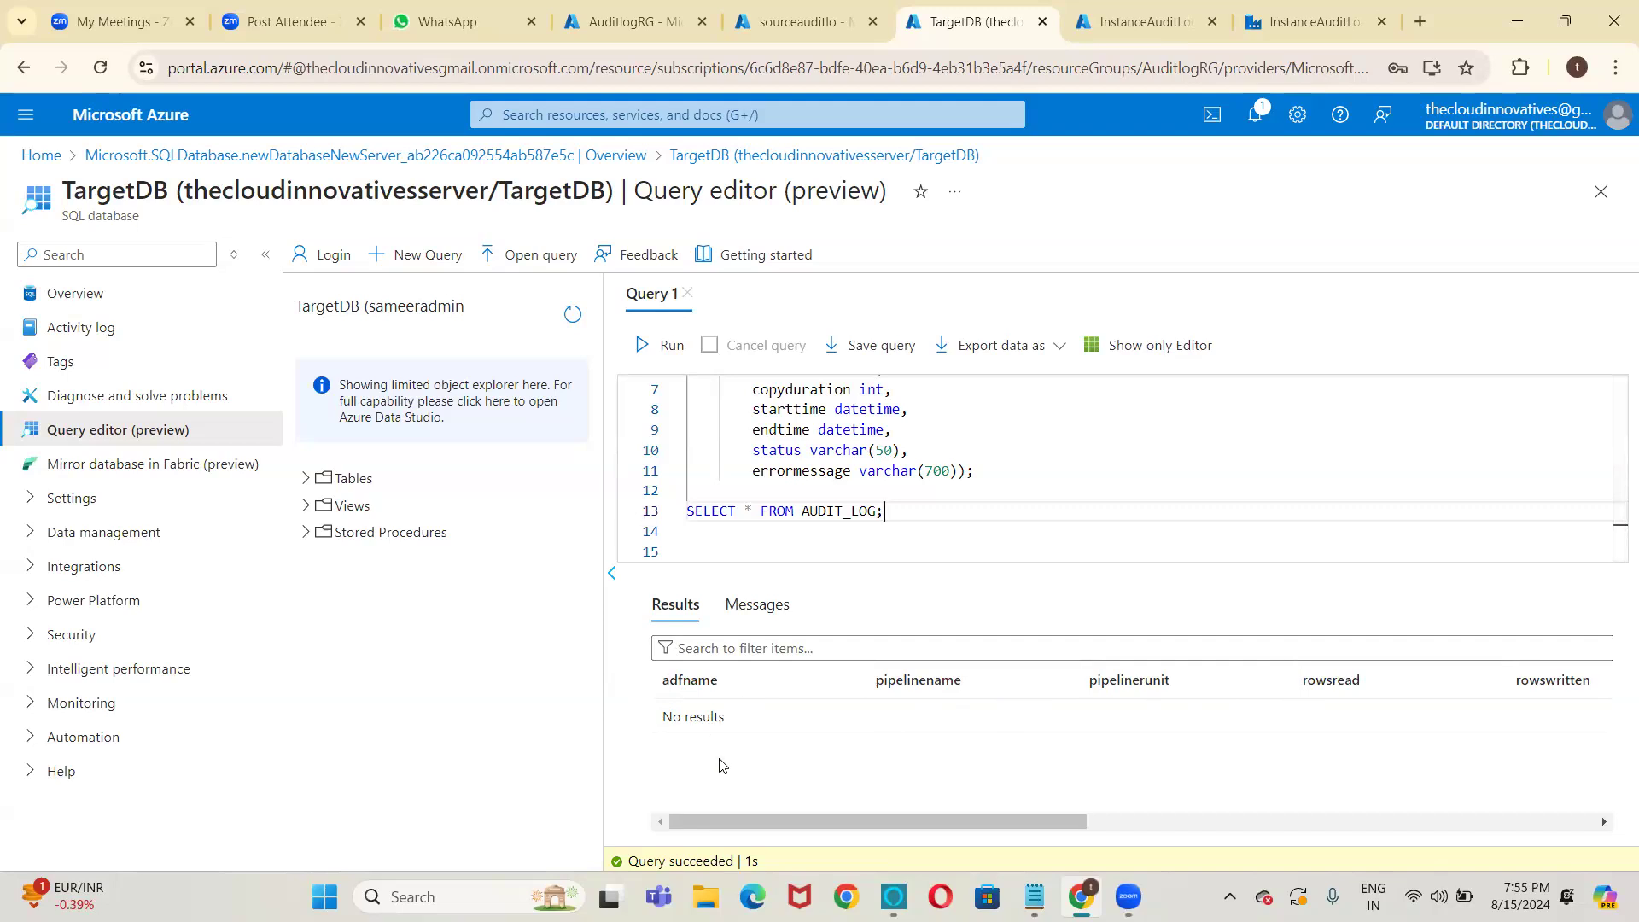
pyautogui.press('Down')
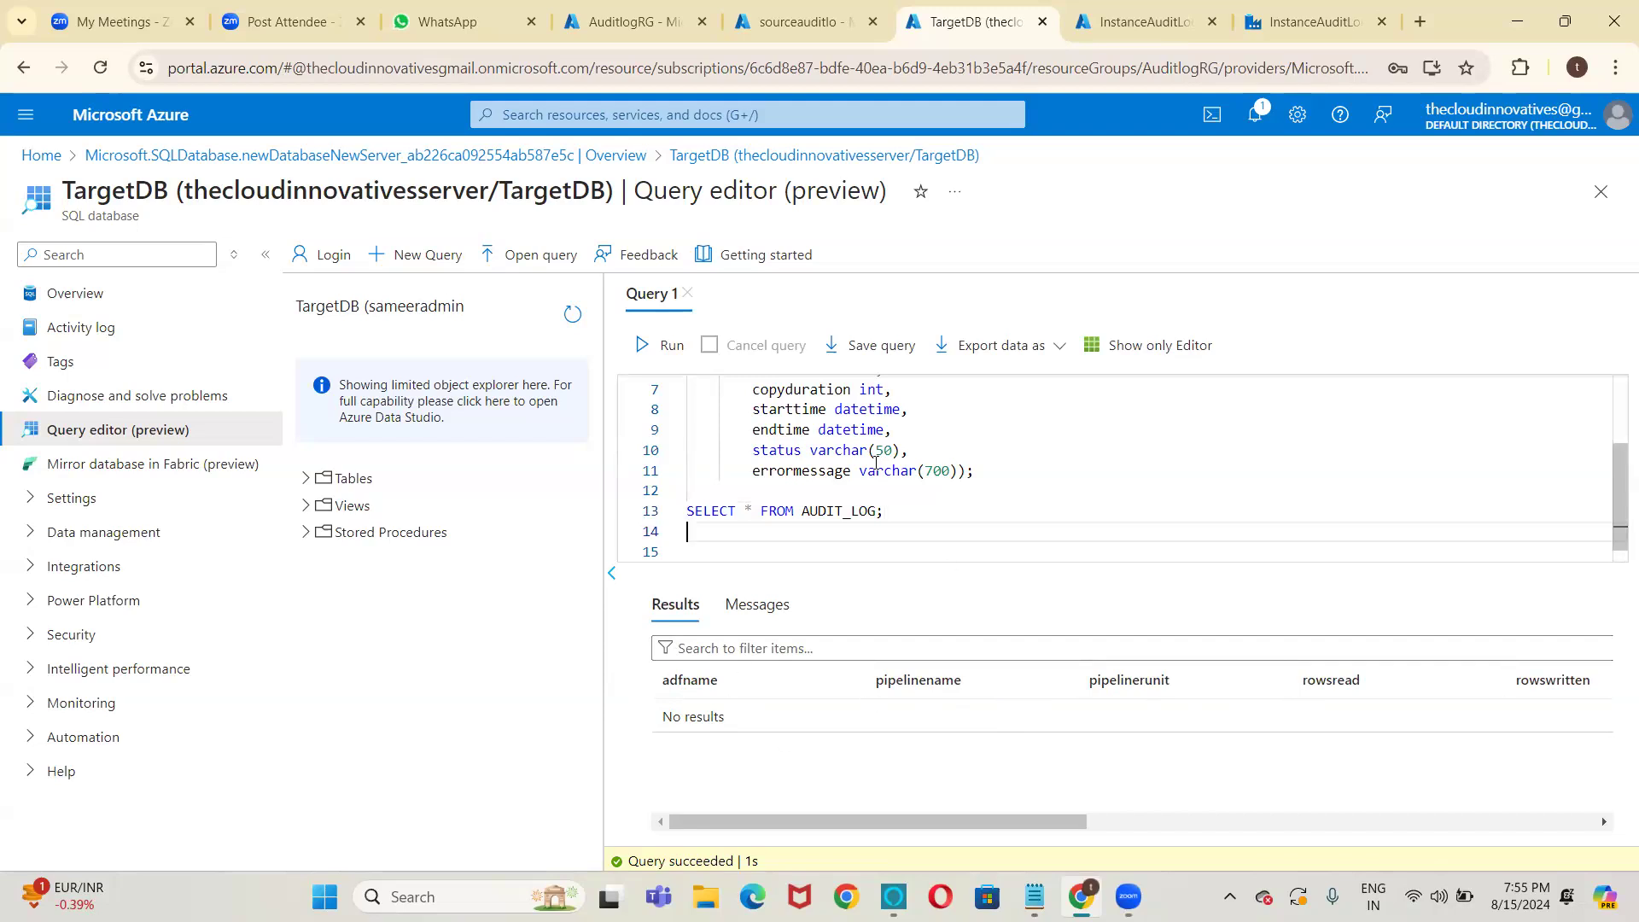
pyautogui.click(846, 453)
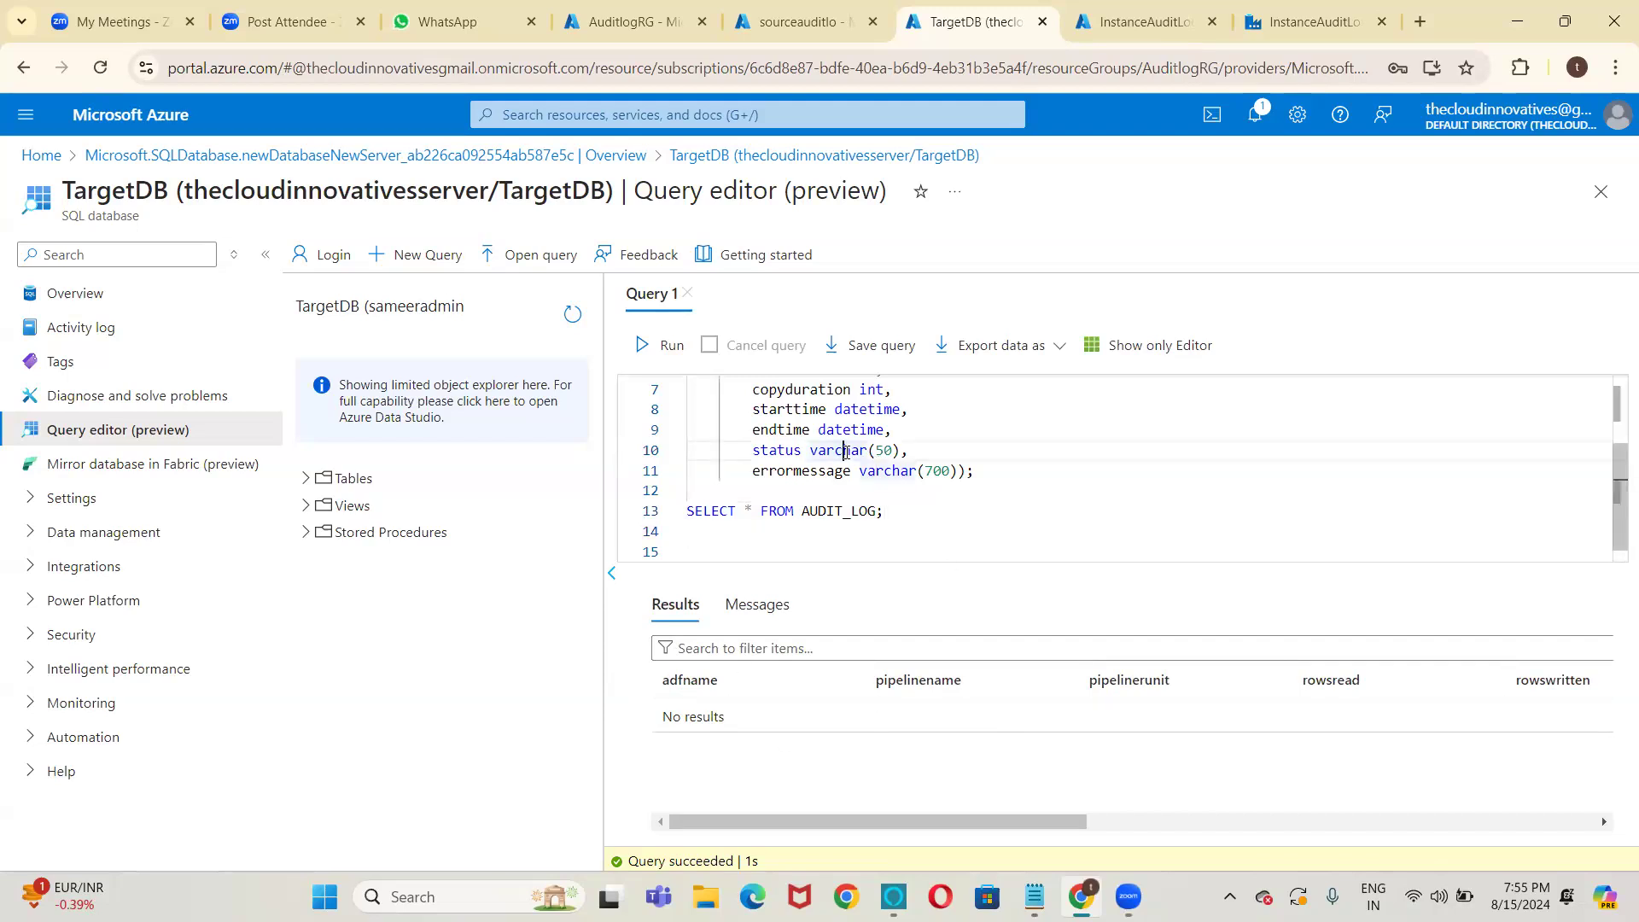
# Begin a new statement with the keyword CREATE on line 15, below the SELECT query on AUDIT_LOG.
pyautogui.click(729, 548)
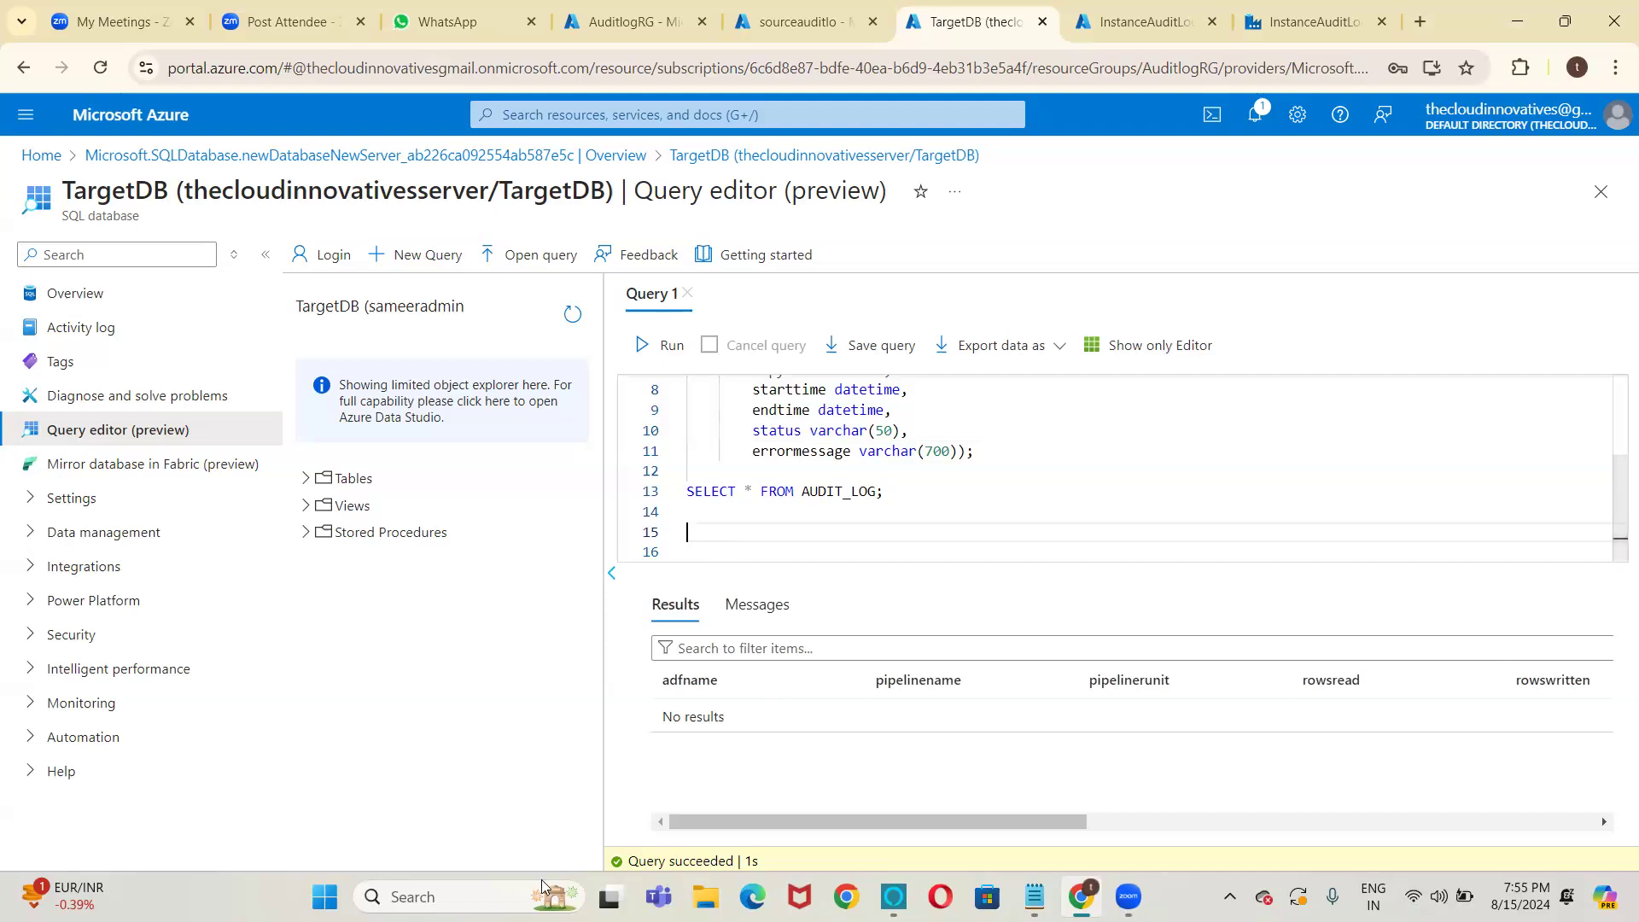
pyautogui.click(729, 529)
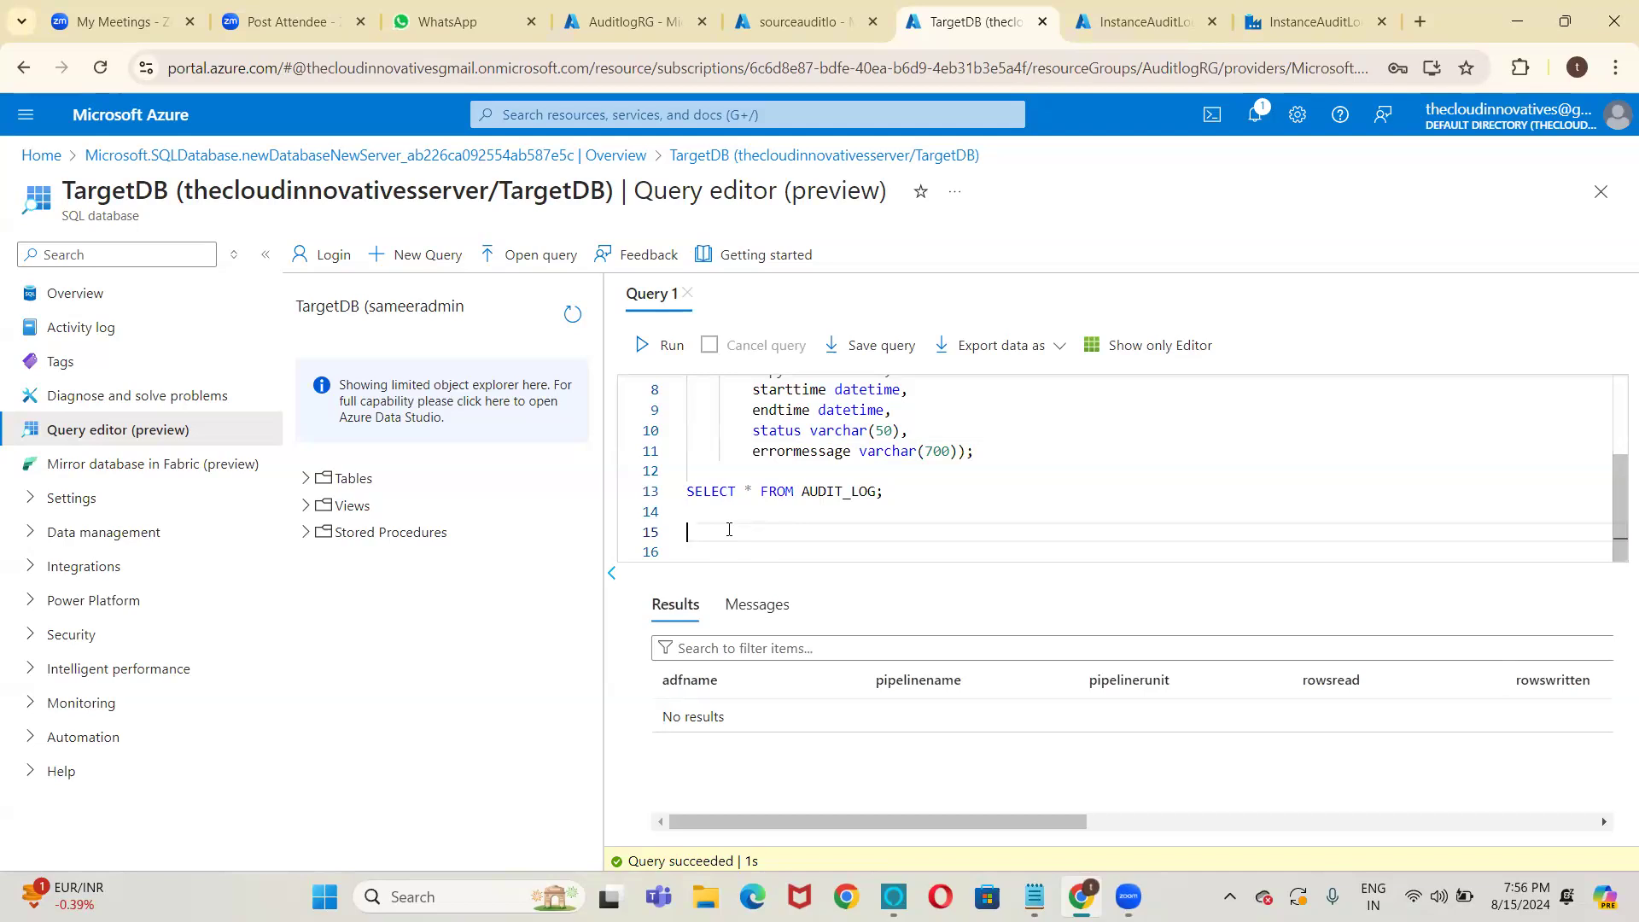
pyautogui.press('capslock')
pyautogui.write('CREA')
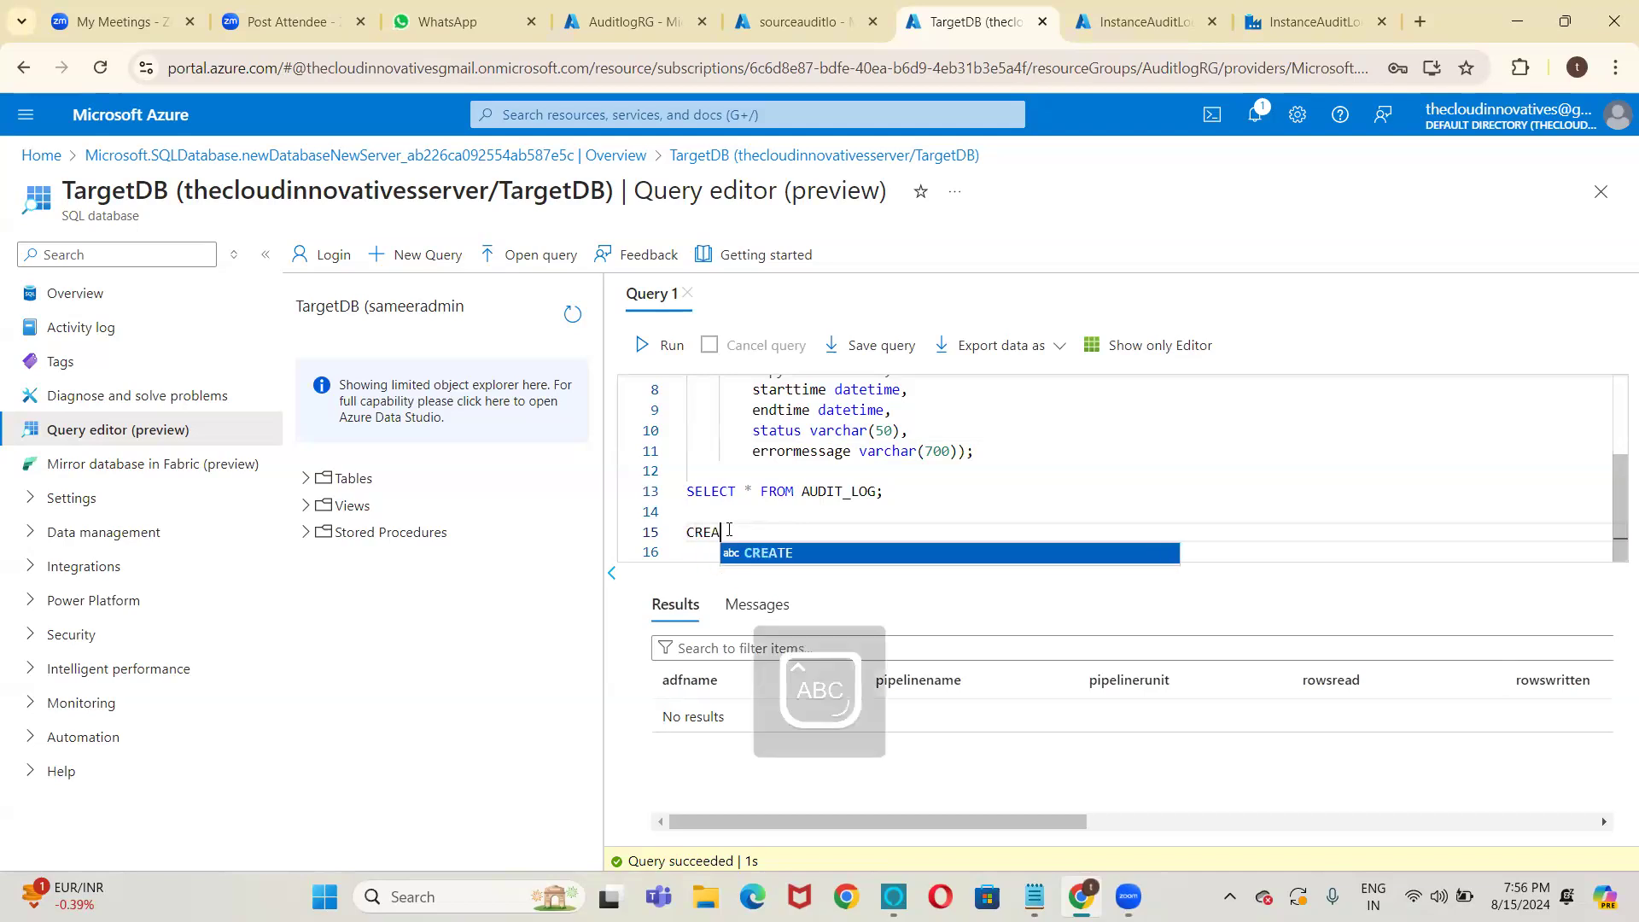
pyautogui.write('TE')
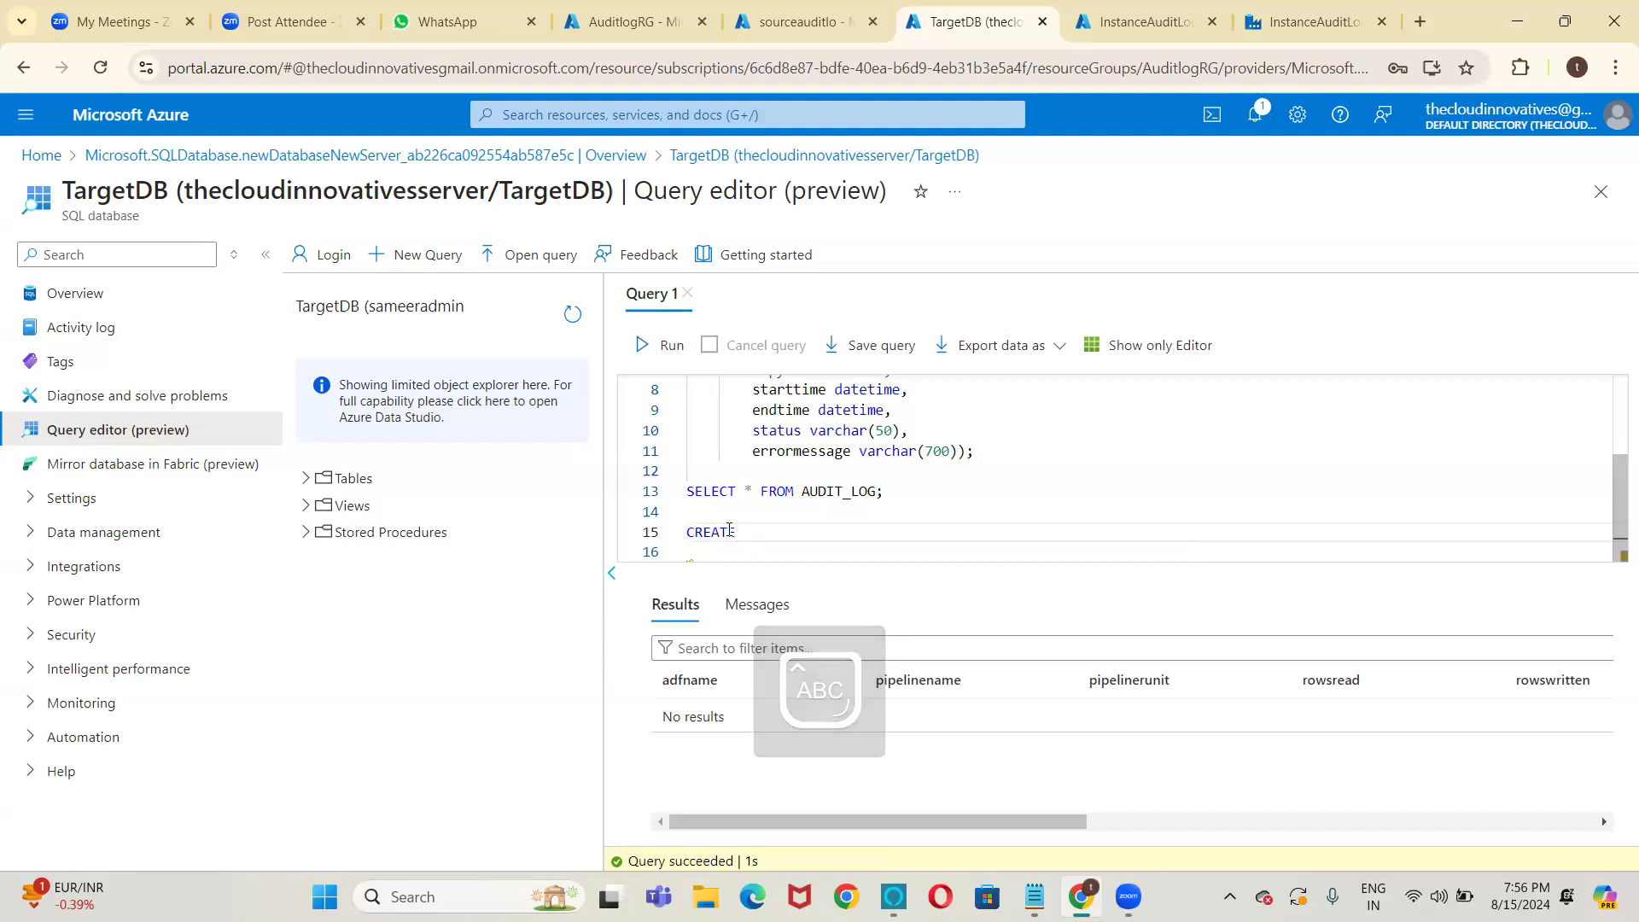
# Complete the statement as CREATE PROCEDURE USP_AUDIT_LOG and add the comment --CREATING STORED PROCEDURE TO UPDATE THE AUDIT_LOG TABLE above it.
pyautogui.write(' PROCEDURE')
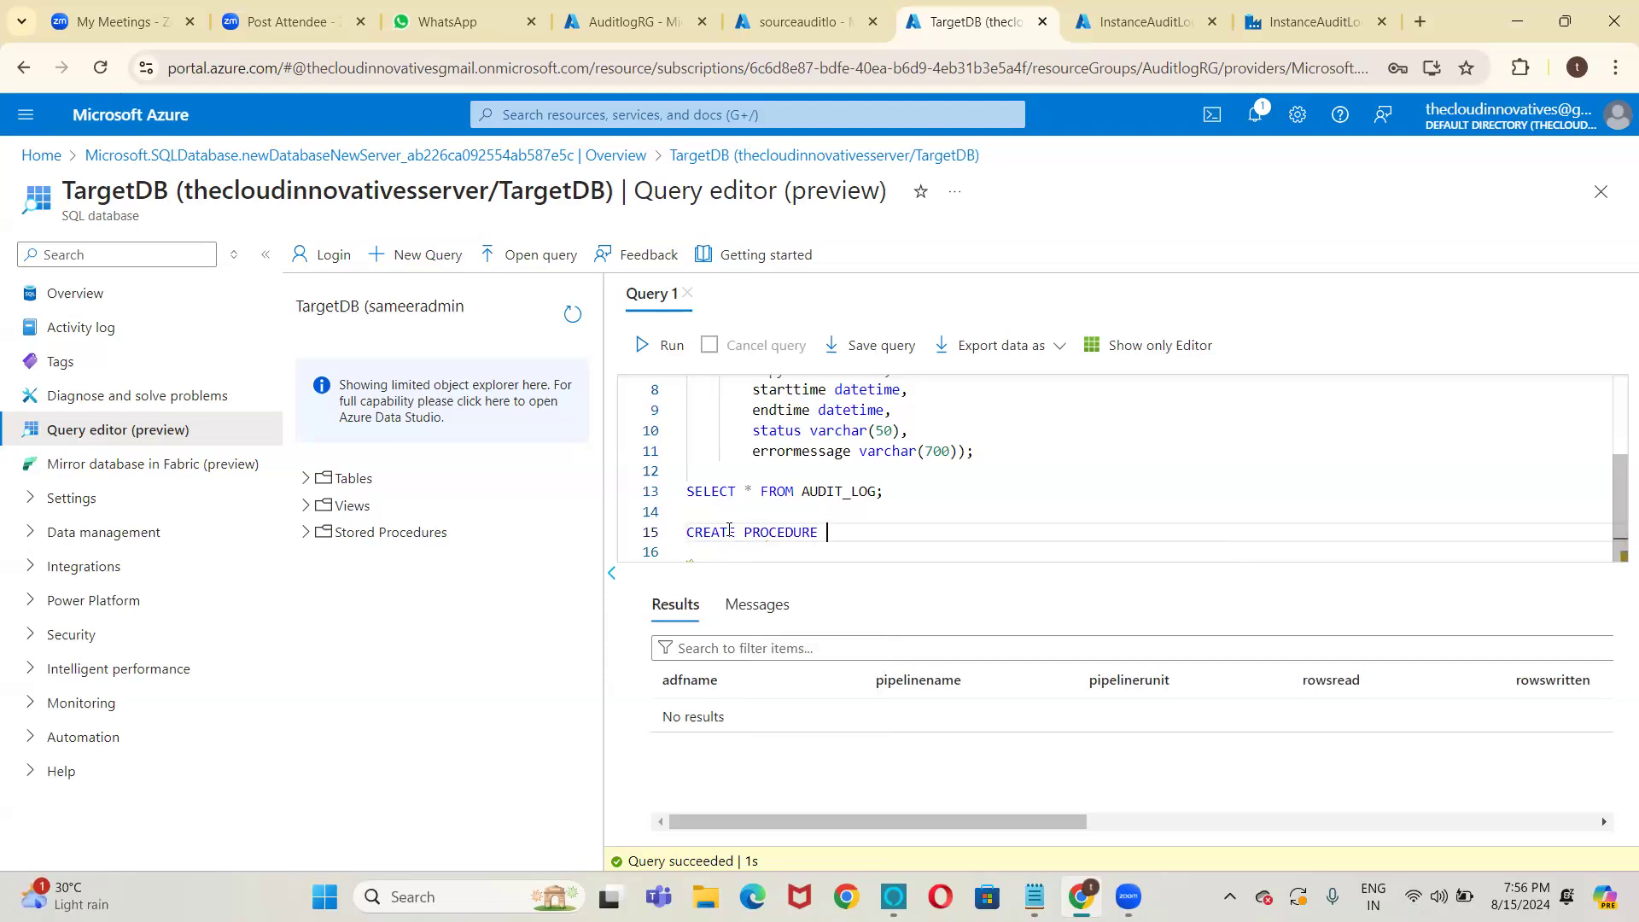
pyautogui.write(' USP_AUDIT_LOG')
pyautogui.press('Up')
pyautogui.write('--')
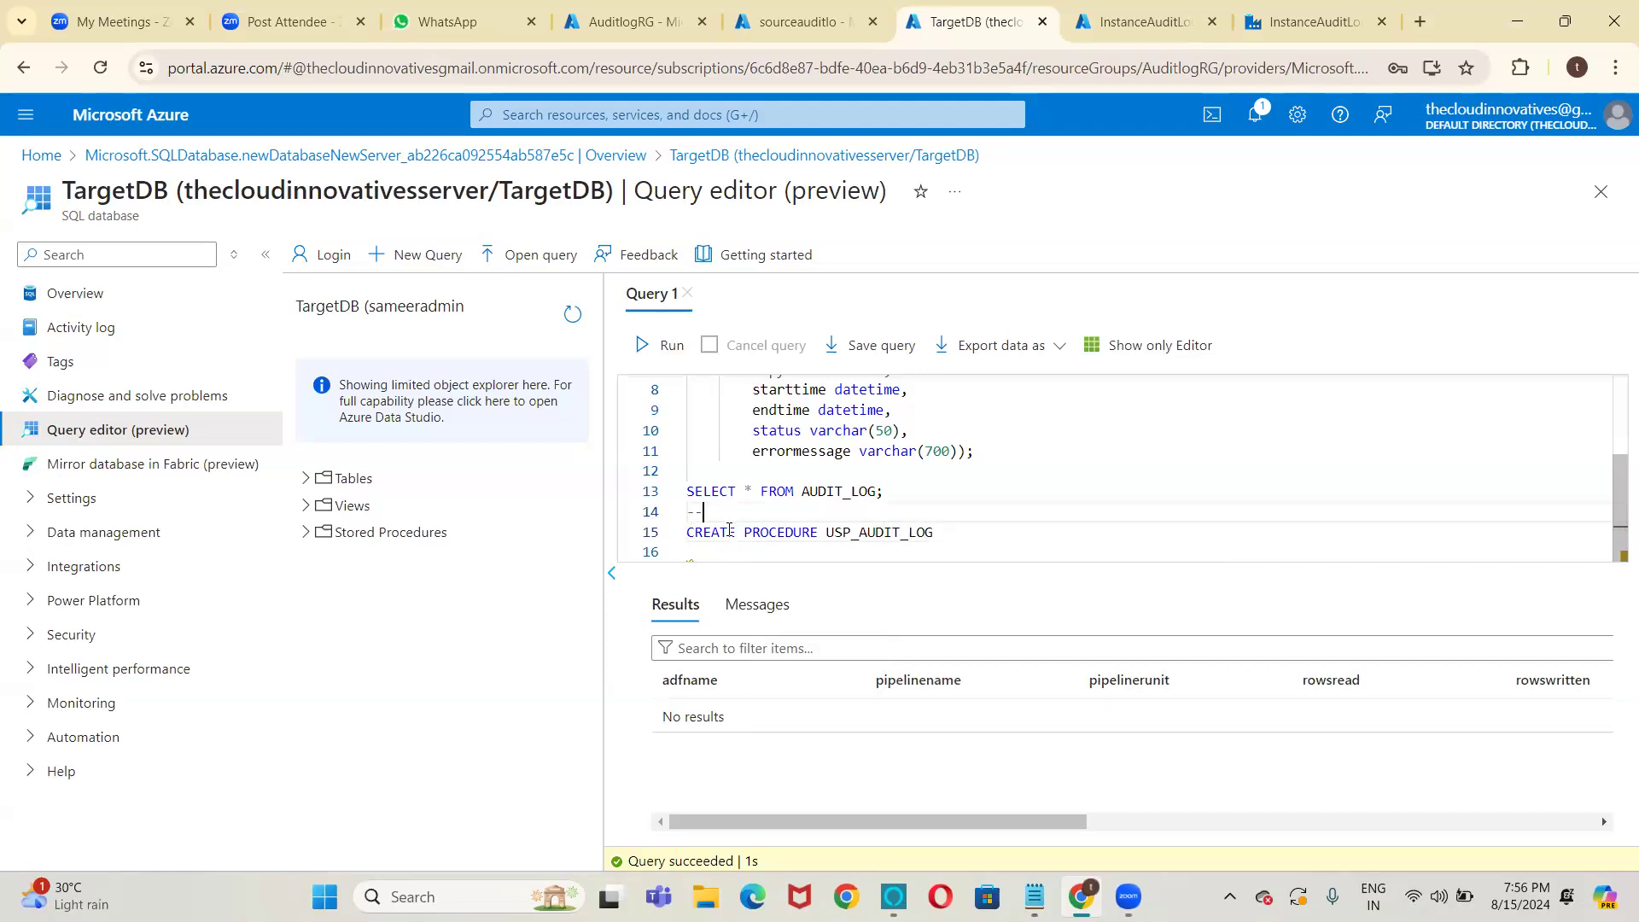
pyautogui.write('CREATING STORED ')
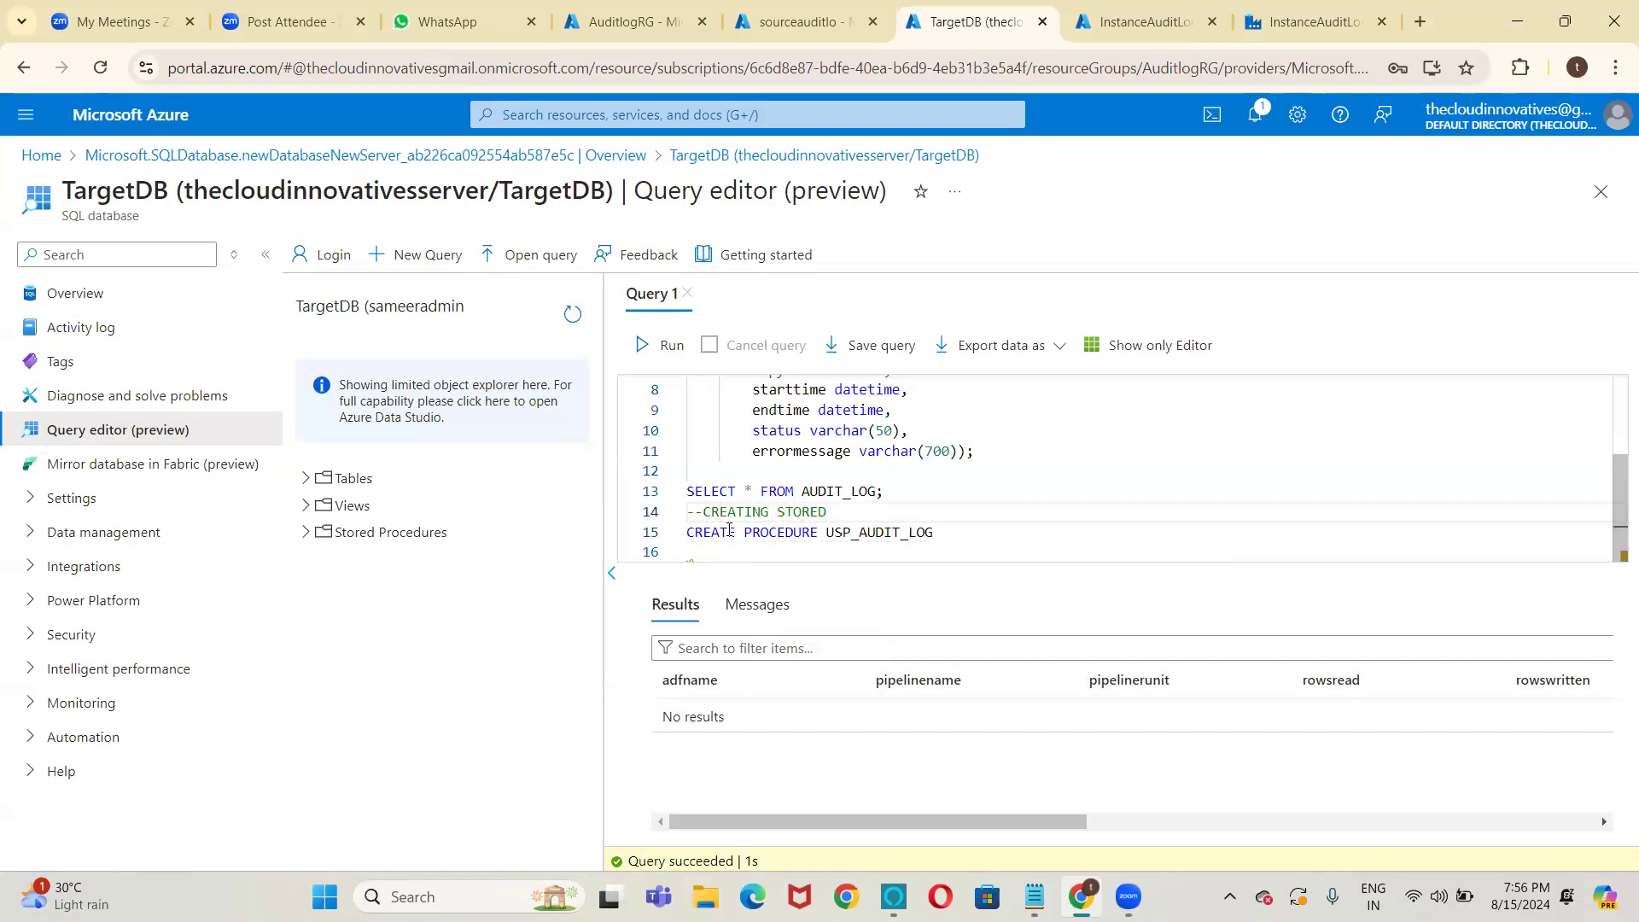
pyautogui.write('PROCEDUREB')
pyautogui.press('BackSpace')
pyautogui.write('TO UPDATE THE')
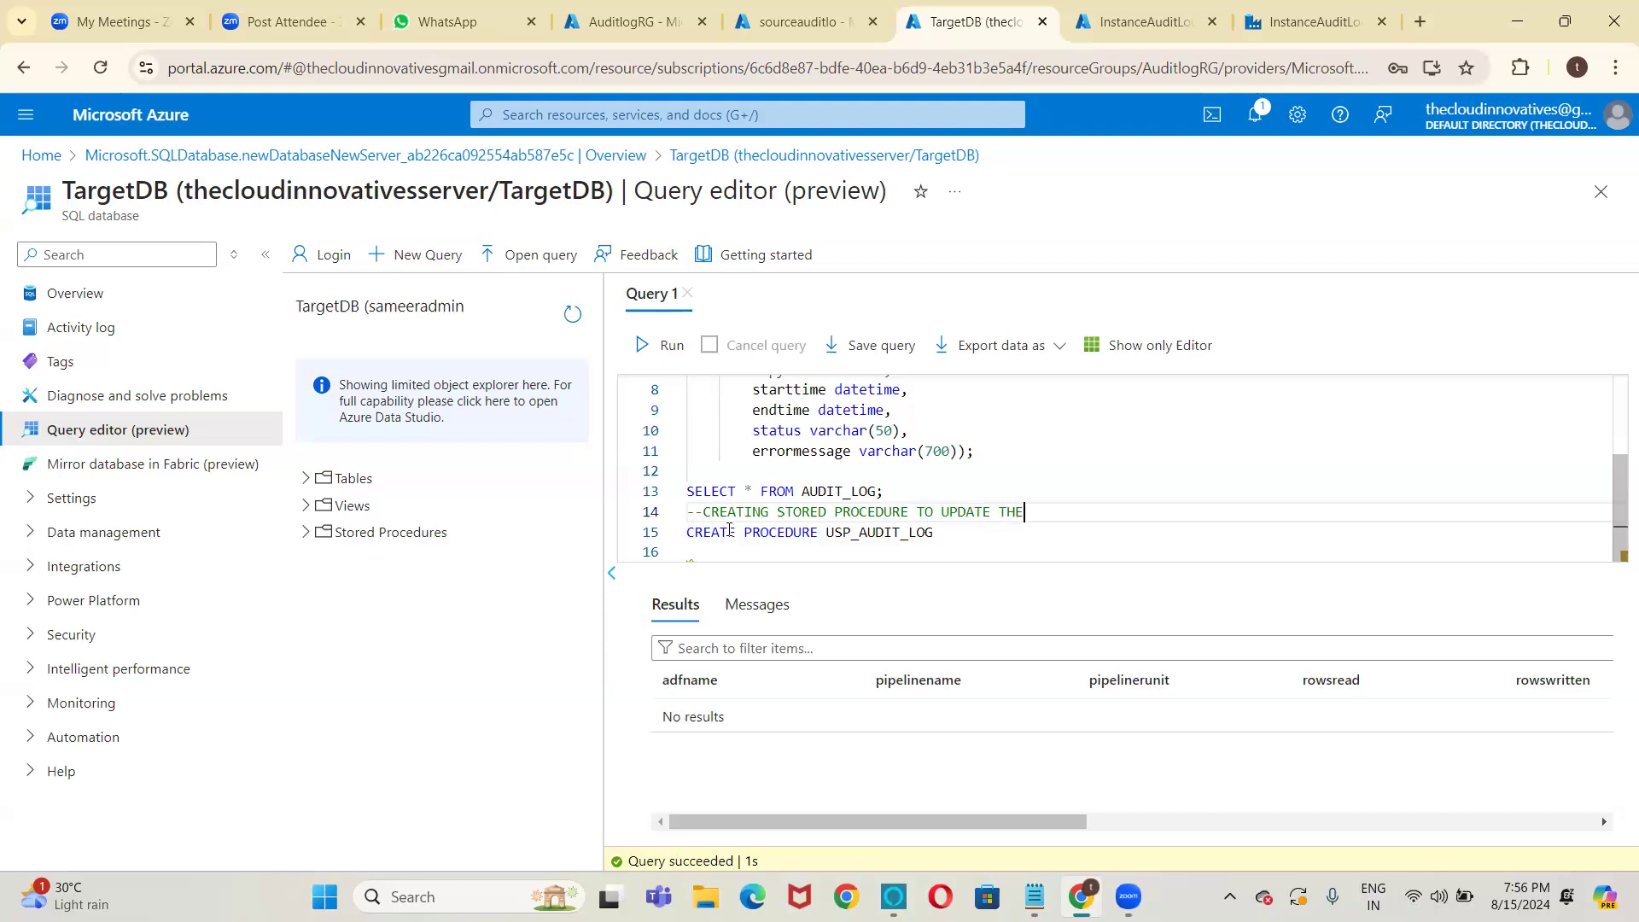
pyautogui.write(' AUDIT_LOG')
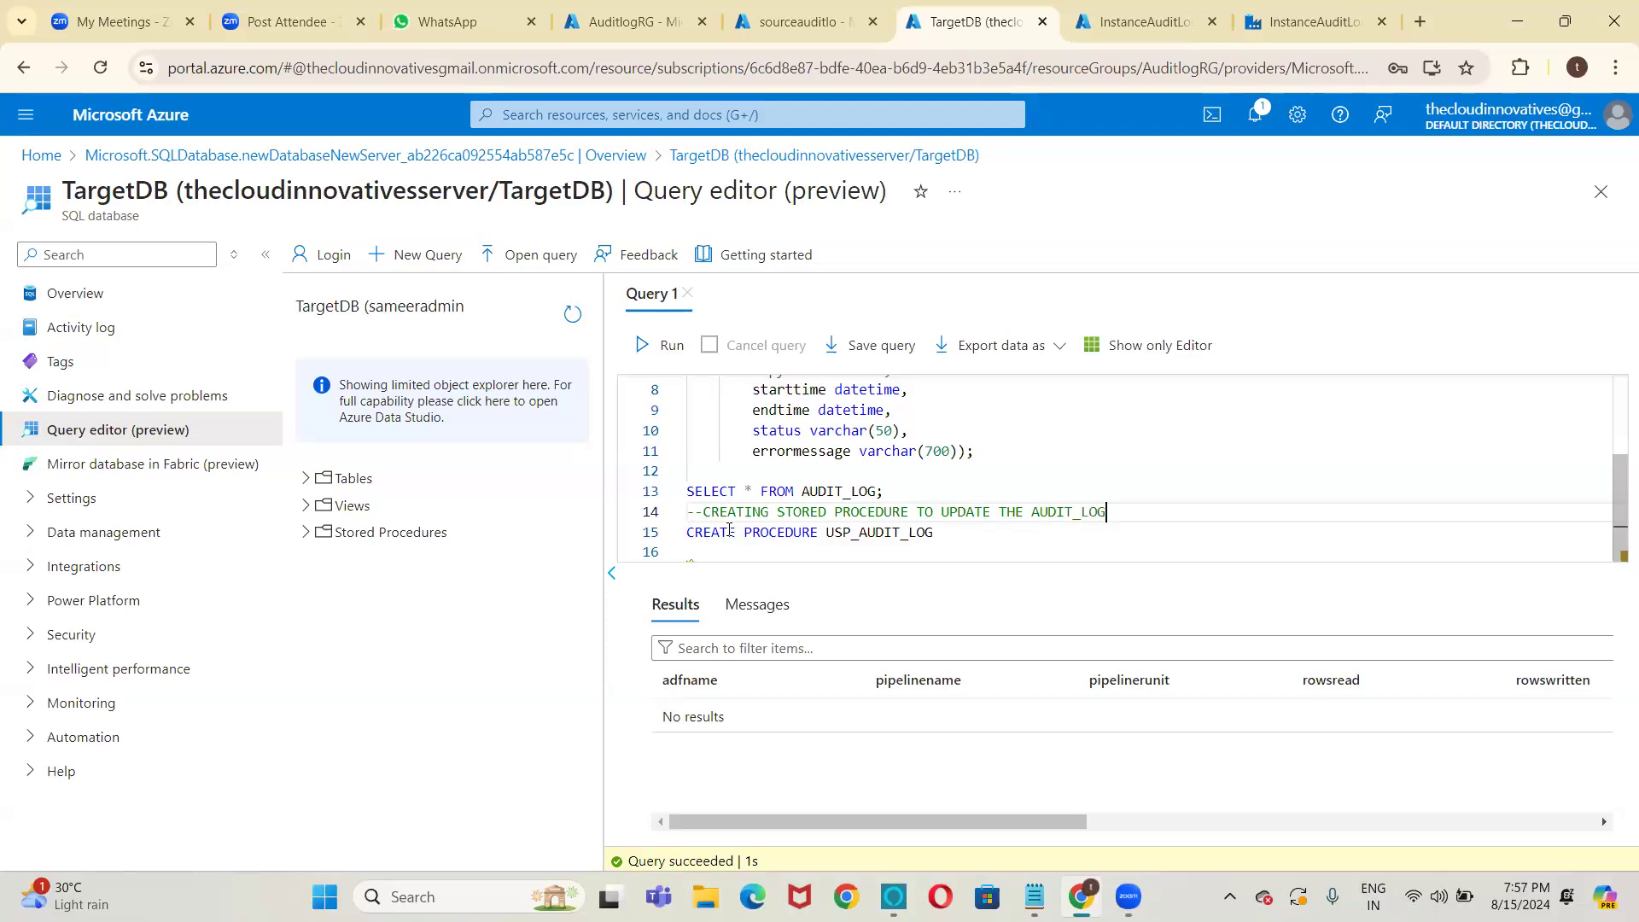
pyautogui.write(' tABLE')
pyautogui.press('BackSpace')
pyautogui.press('BackSpace')
pyautogui.press('BackSpace')
pyautogui.press('BackSpace')
pyautogui.press('BackSpace')
pyautogui.write('TABLE')
# Insert a blank line below and above the stored procedure comment to separate it from the surrounding statements.
pyautogui.press('Return')
pyautogui.press('Down')
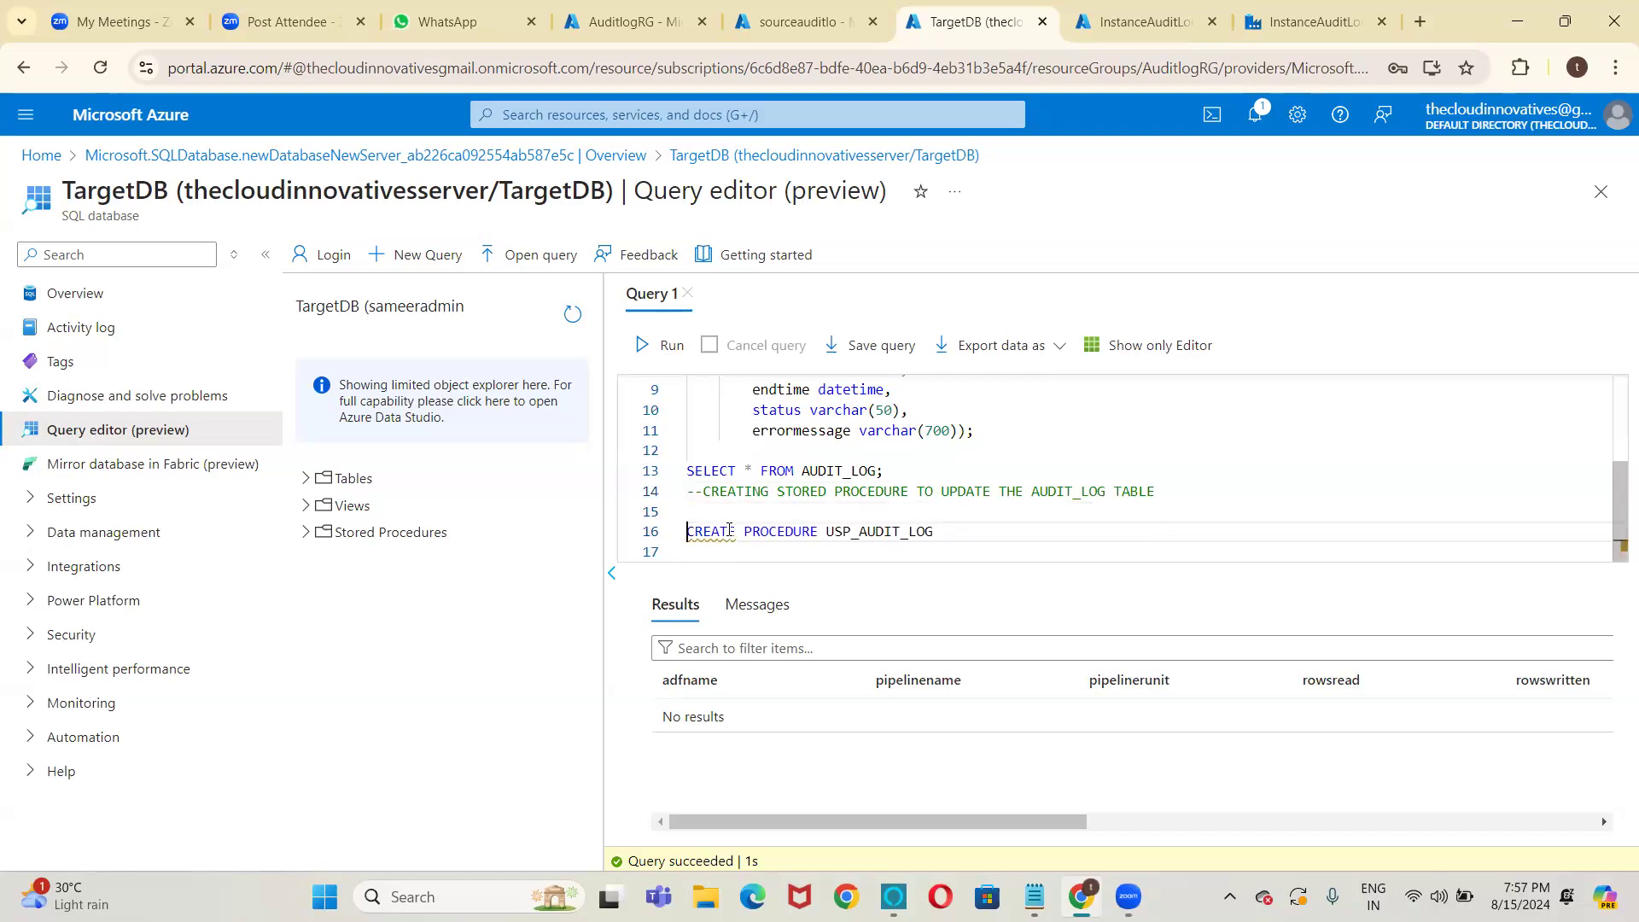
pyautogui.press('Up')
pyautogui.press('Up')
pyautogui.press('Return')
pyautogui.press('Down')
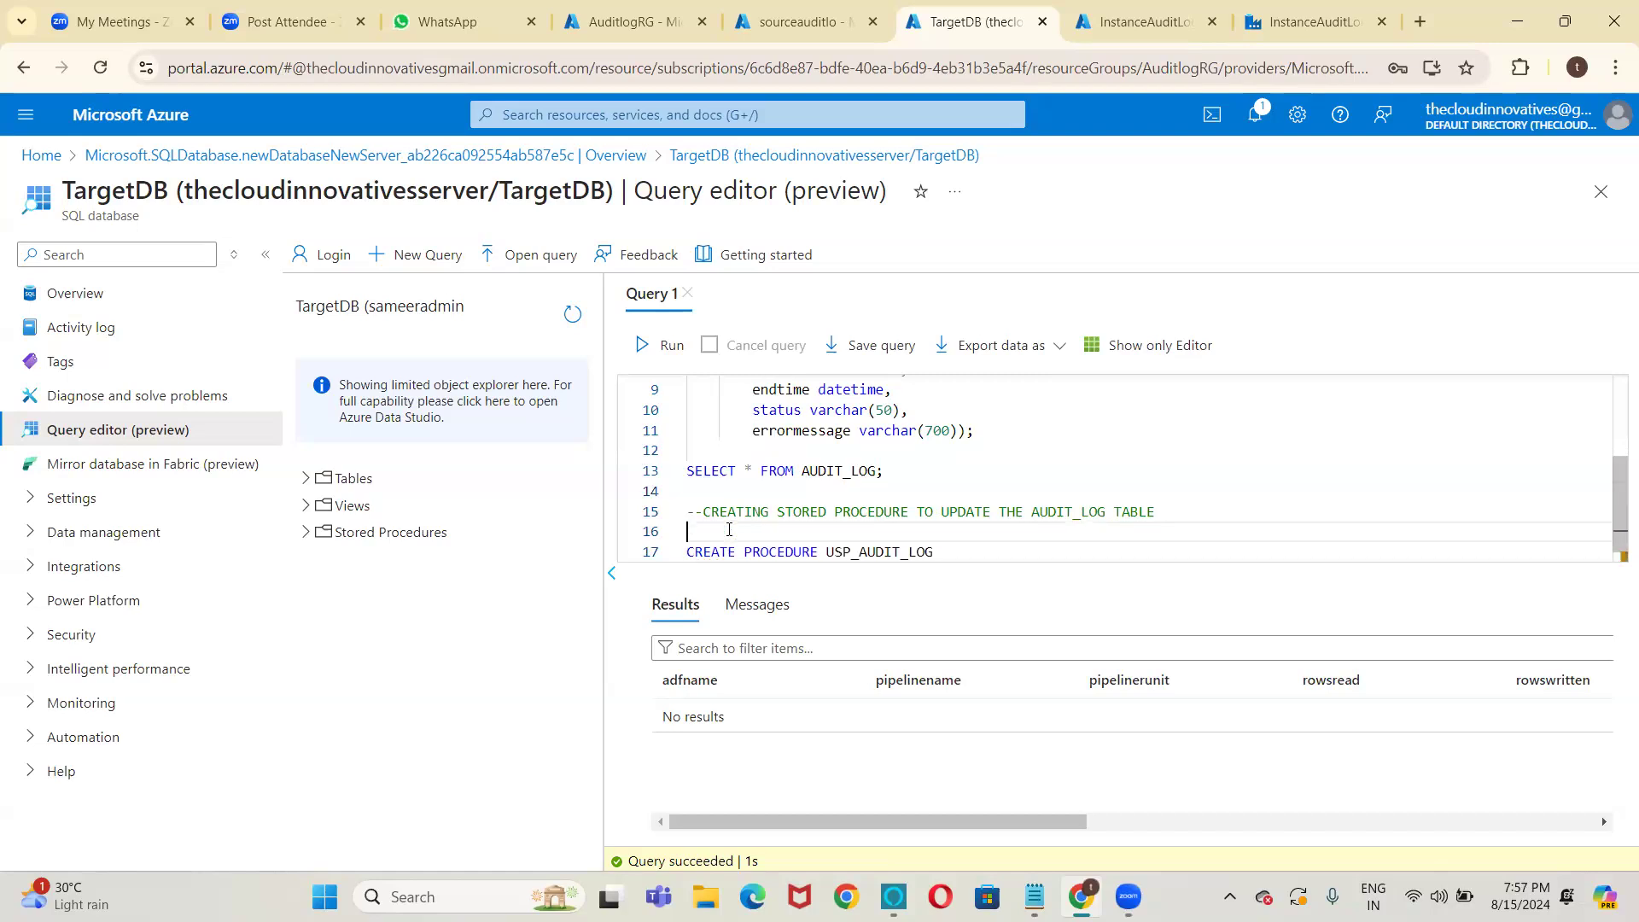
pyautogui.press('Down')
pyautogui.press('Up')
pyautogui.press('Up')
pyautogui.hotkey('shift', 'Right')
pyautogui.hotkey('shift', 'Right')
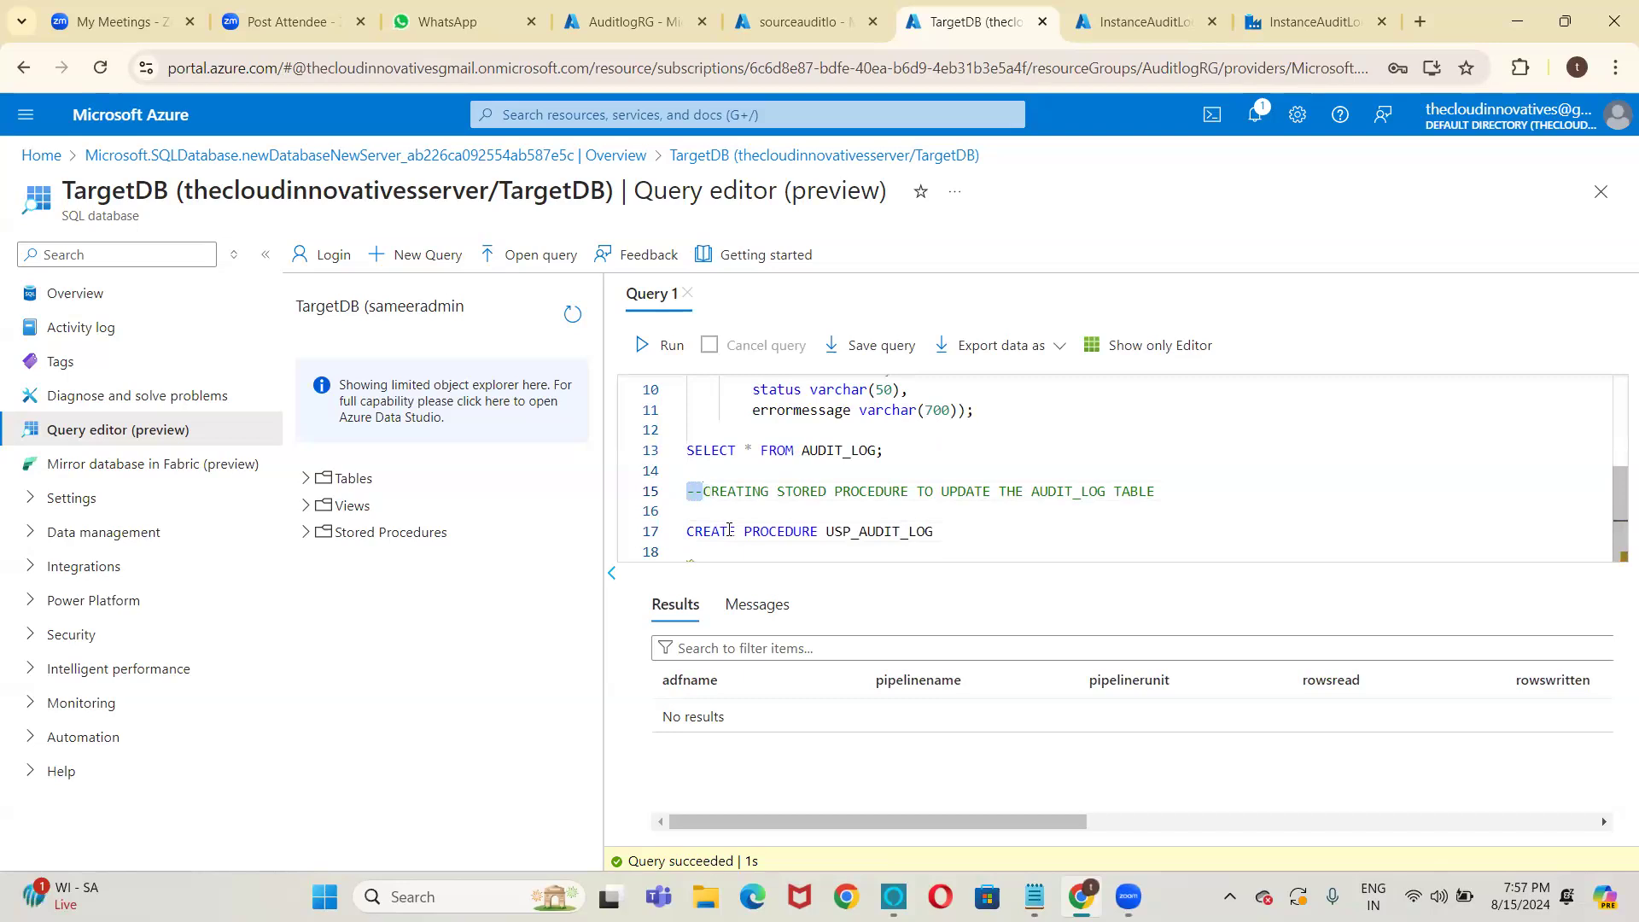
pyautogui.press('Down')
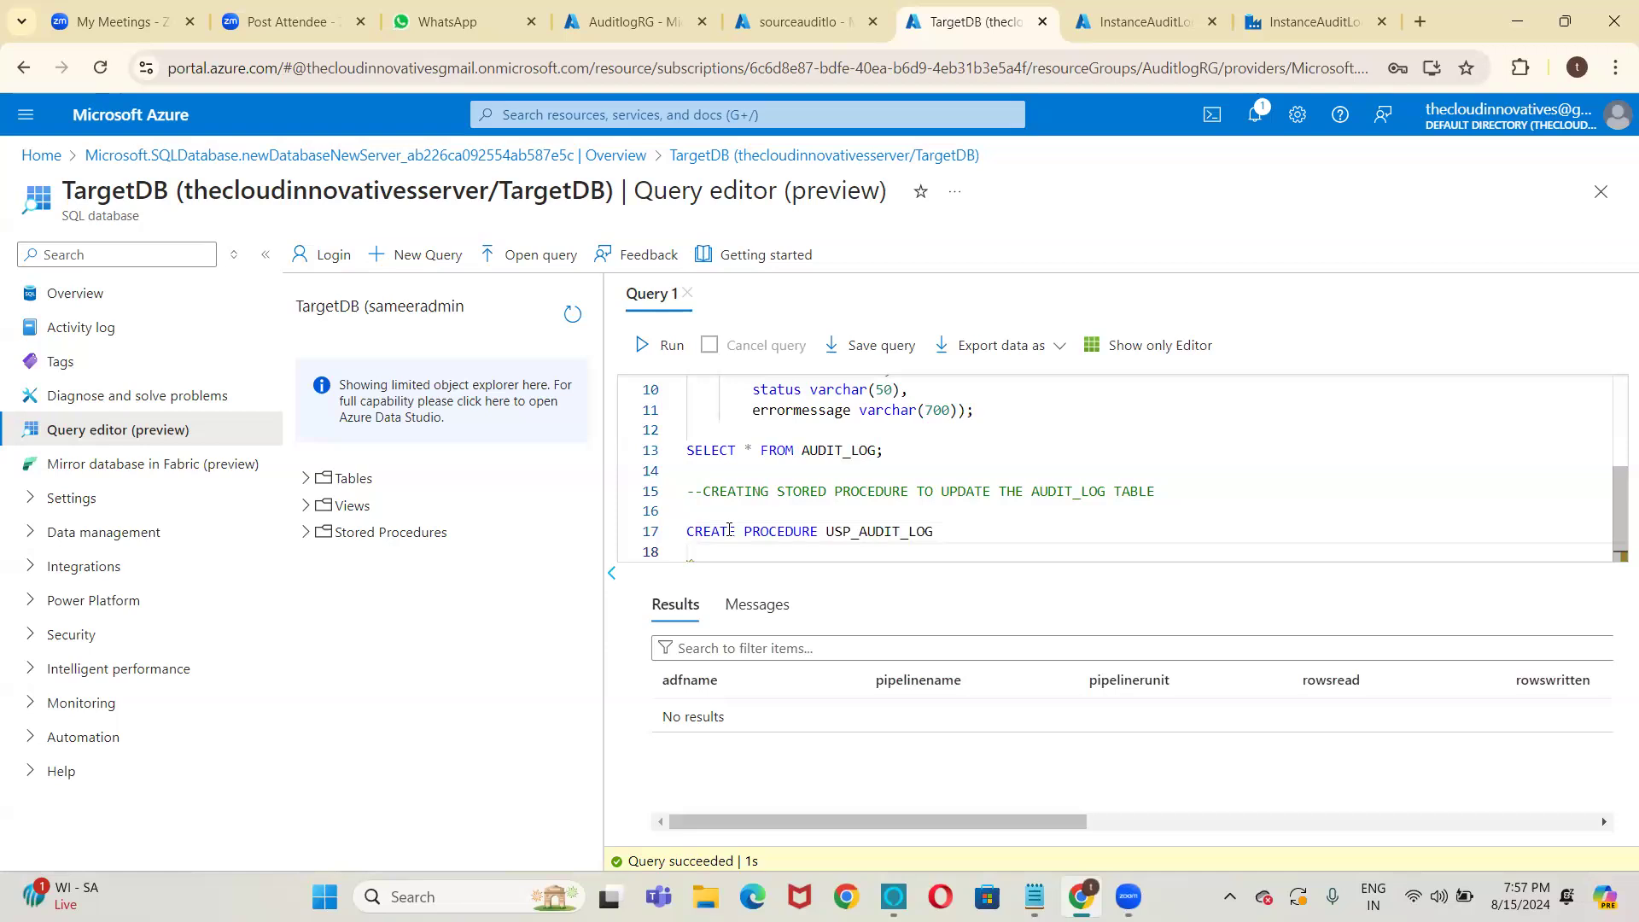
# Add three empty lines under the CREATE PROCEDURE USP_AUDIT_LOG line for the parameters.
pyautogui.press('Return')
pyautogui.press('Return')
pyautogui.press('Return')
pyautogui.press('Up')
pyautogui.press('Up')
pyautogui.press('Up')
pyautogui.press('Tab')
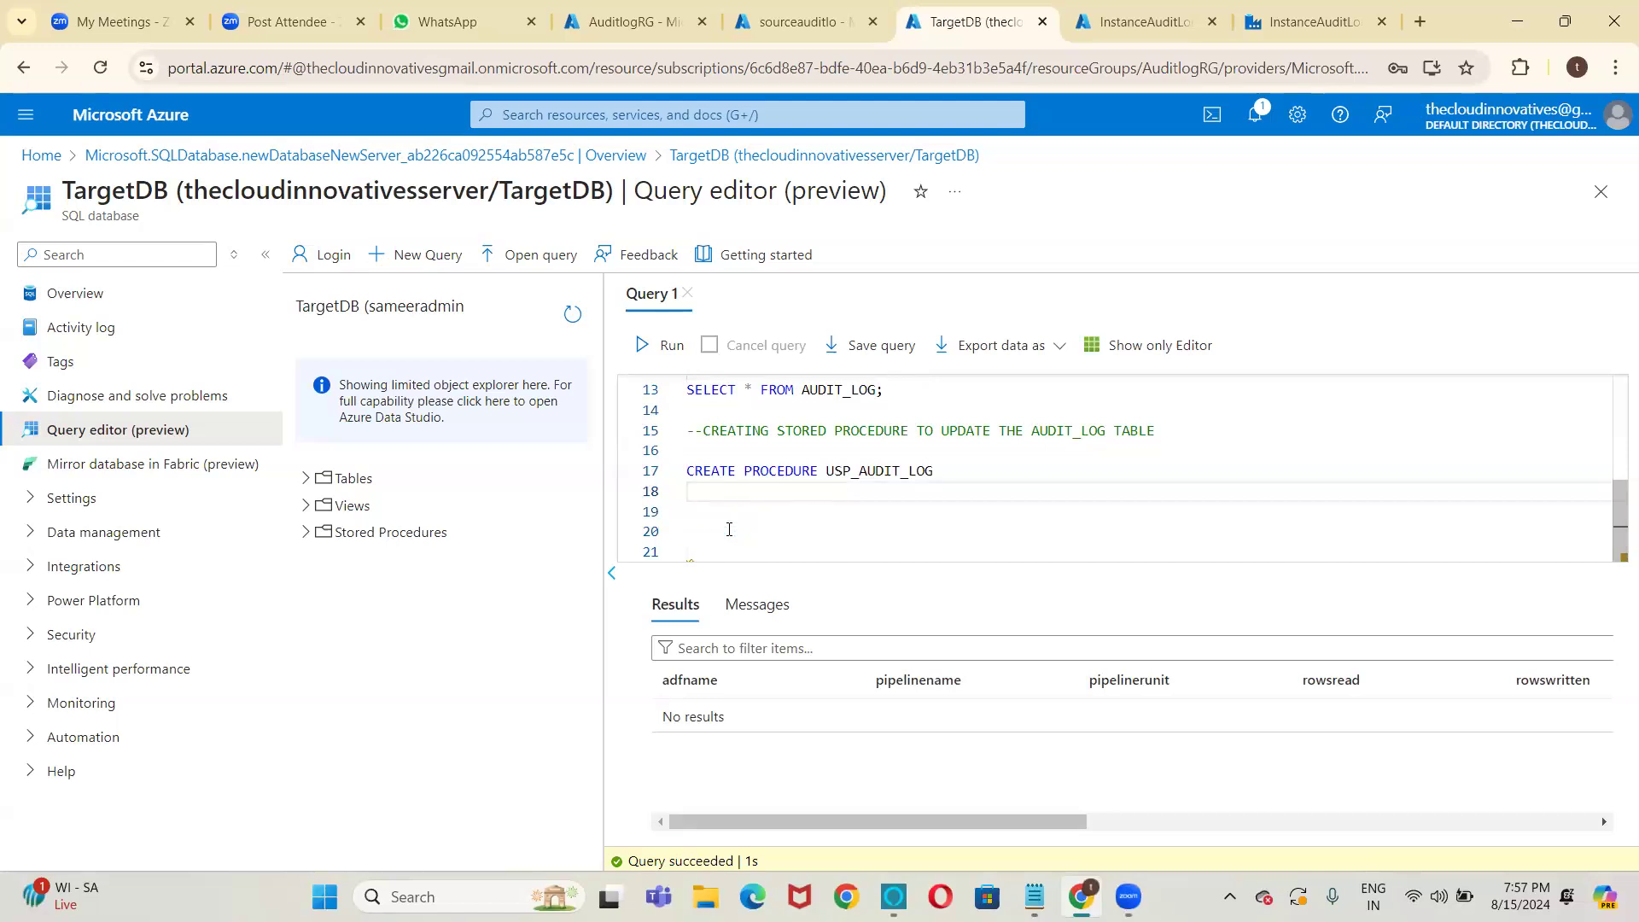
# Copy the column definitions from adfname through errormessage in the CREATE TABLE AUDIT_LOG statement.
pyautogui.press('Up')
pyautogui.press('Up')
pyautogui.press('Up')
pyautogui.press('Up')
pyautogui.press('Up')
pyautogui.press('Up')
pyautogui.press('Up')
pyautogui.press('Up')
pyautogui.press('Up')
pyautogui.press('Up')
pyautogui.press('Up')
pyautogui.press('Up')
pyautogui.press('Up')
pyautogui.press('Up')
pyautogui.press('Up')
pyautogui.press('Up')
pyautogui.press('Home')
pyautogui.press('Down')
pyautogui.press('Up')
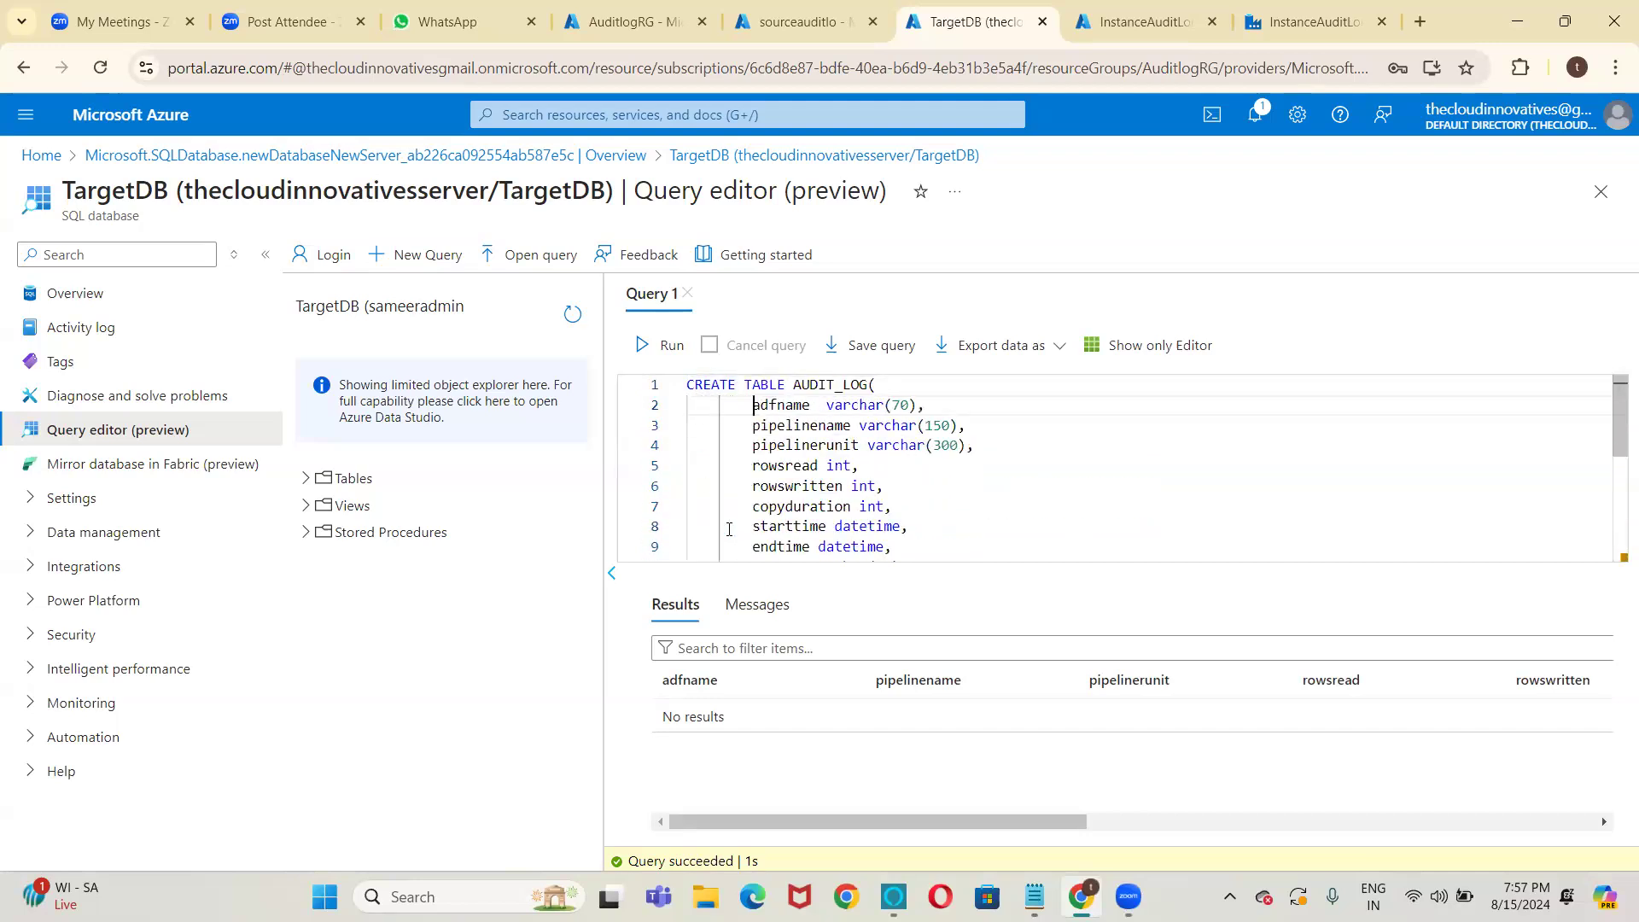
pyautogui.hotkey('shift', 'Down')
pyautogui.hotkey('shift', 'Down')
pyautogui.hotkey('shift', 'Down')
pyautogui.hotkey('shift', 'Down')
pyautogui.hotkey('shift', 'Down')
pyautogui.hotkey('shift', 'Down')
pyautogui.hotkey('shift', 'Down')
pyautogui.hotkey('shift', 'Down')
pyautogui.hotkey('shift', 'Down')
pyautogui.hotkey('shift', 'Down')
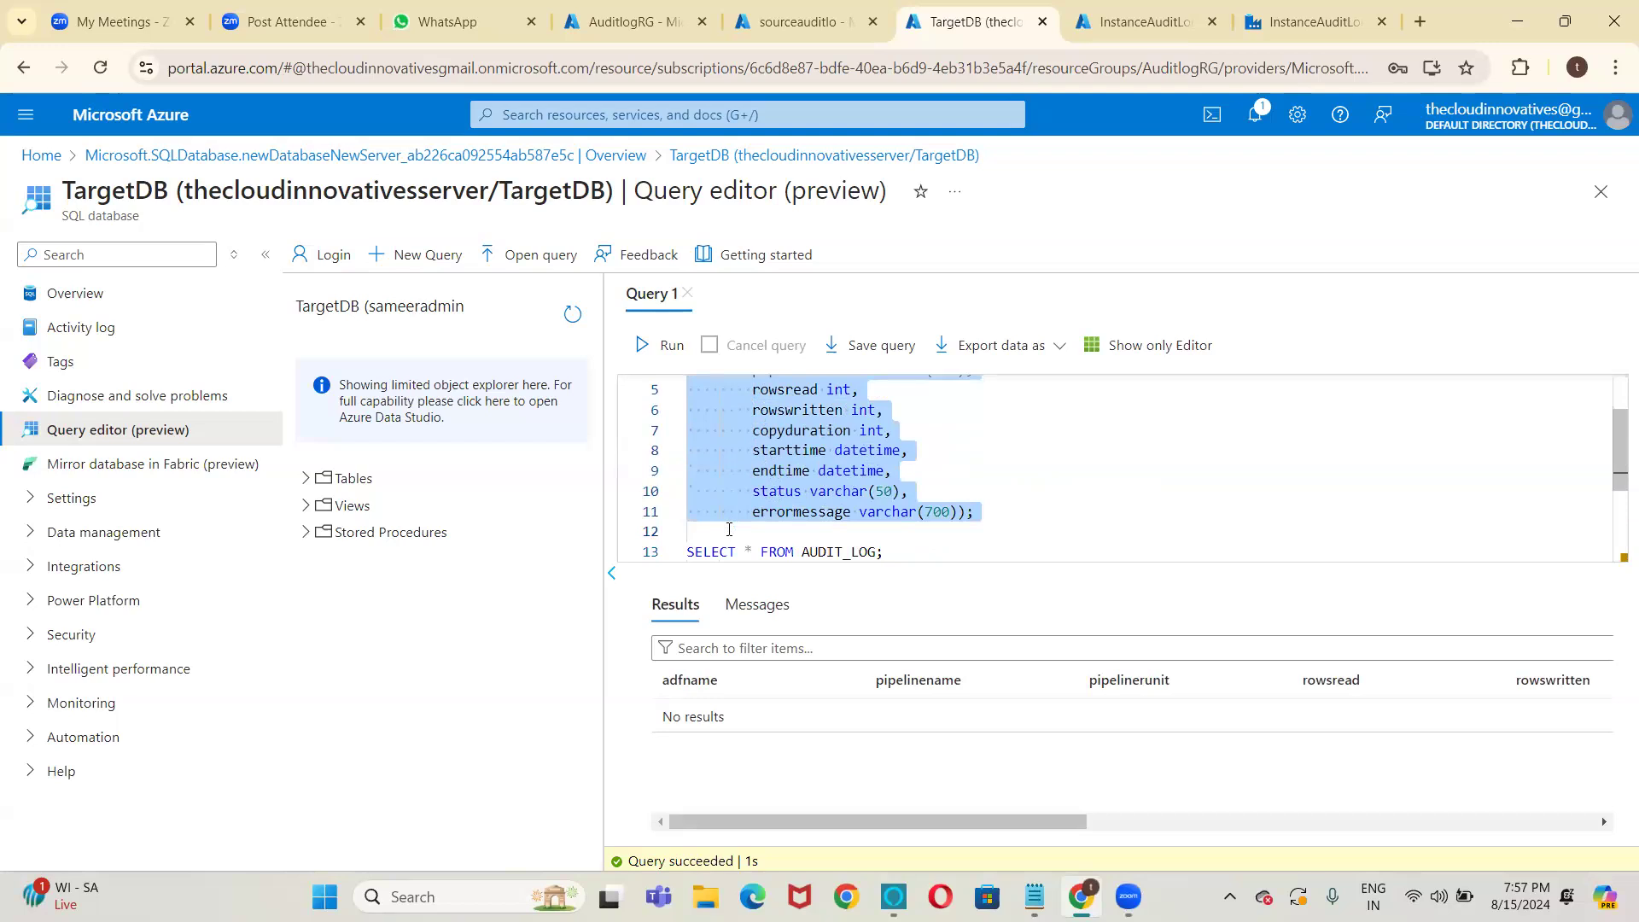
# Paste the copied column definitions directly below the CREATE PROCEDURE USP_AUDIT_LOG line.
pyautogui.press('Down')
pyautogui.press('Down')
pyautogui.press('Down')
pyautogui.press('Down')
pyautogui.press('Down')
pyautogui.press('Down')
pyautogui.press('Down')
pyautogui.press('Down')
pyautogui.press('Down')
pyautogui.press('Up')
pyautogui.press('Up')
pyautogui.press('Up')
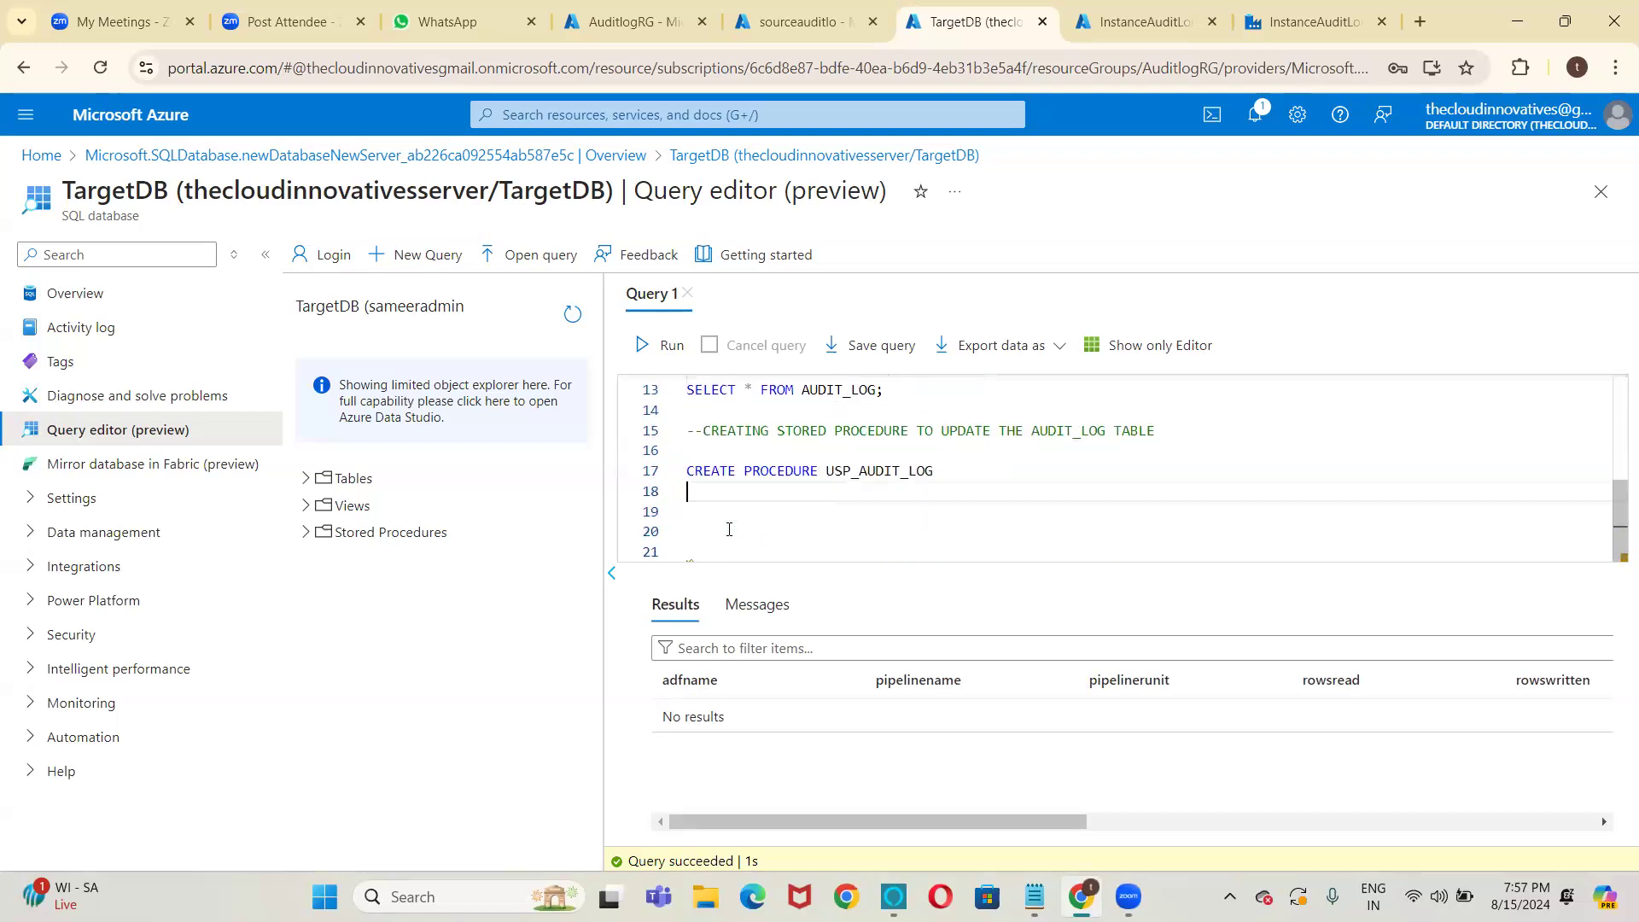
pyautogui.press('Tab')
pyautogui.press('Tab')
pyautogui.press('Tab')
pyautogui.hotkey('ctrl', 'v')
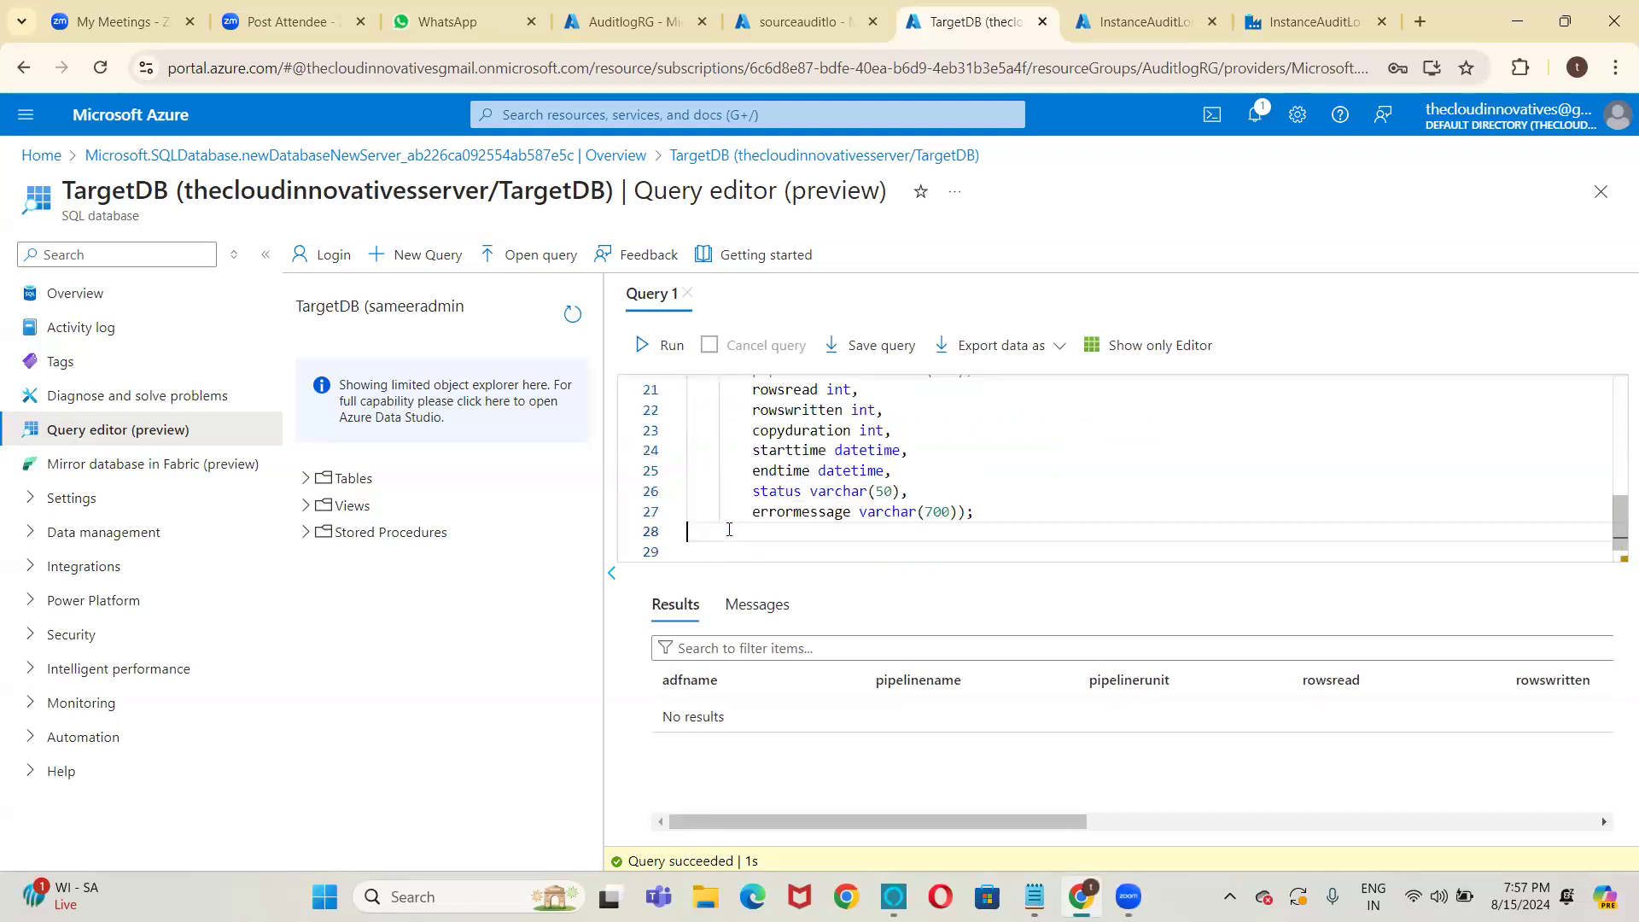
# Remove the extra indentation from the pasted adfname line so that it aligns with the other definitions.
pyautogui.press('Up')
pyautogui.press('Up')
pyautogui.press('Up')
pyautogui.press('Up')
pyautogui.press('Up')
pyautogui.press('Up')
pyautogui.press('Up')
pyautogui.press('Up')
pyautogui.press('Up')
pyautogui.press('Up')
pyautogui.press('Up')
pyautogui.press('Up')
pyautogui.press('Up')
pyautogui.press('Up')
pyautogui.press('Up')
pyautogui.press('Up')
pyautogui.press('Up')
pyautogui.press('Up')
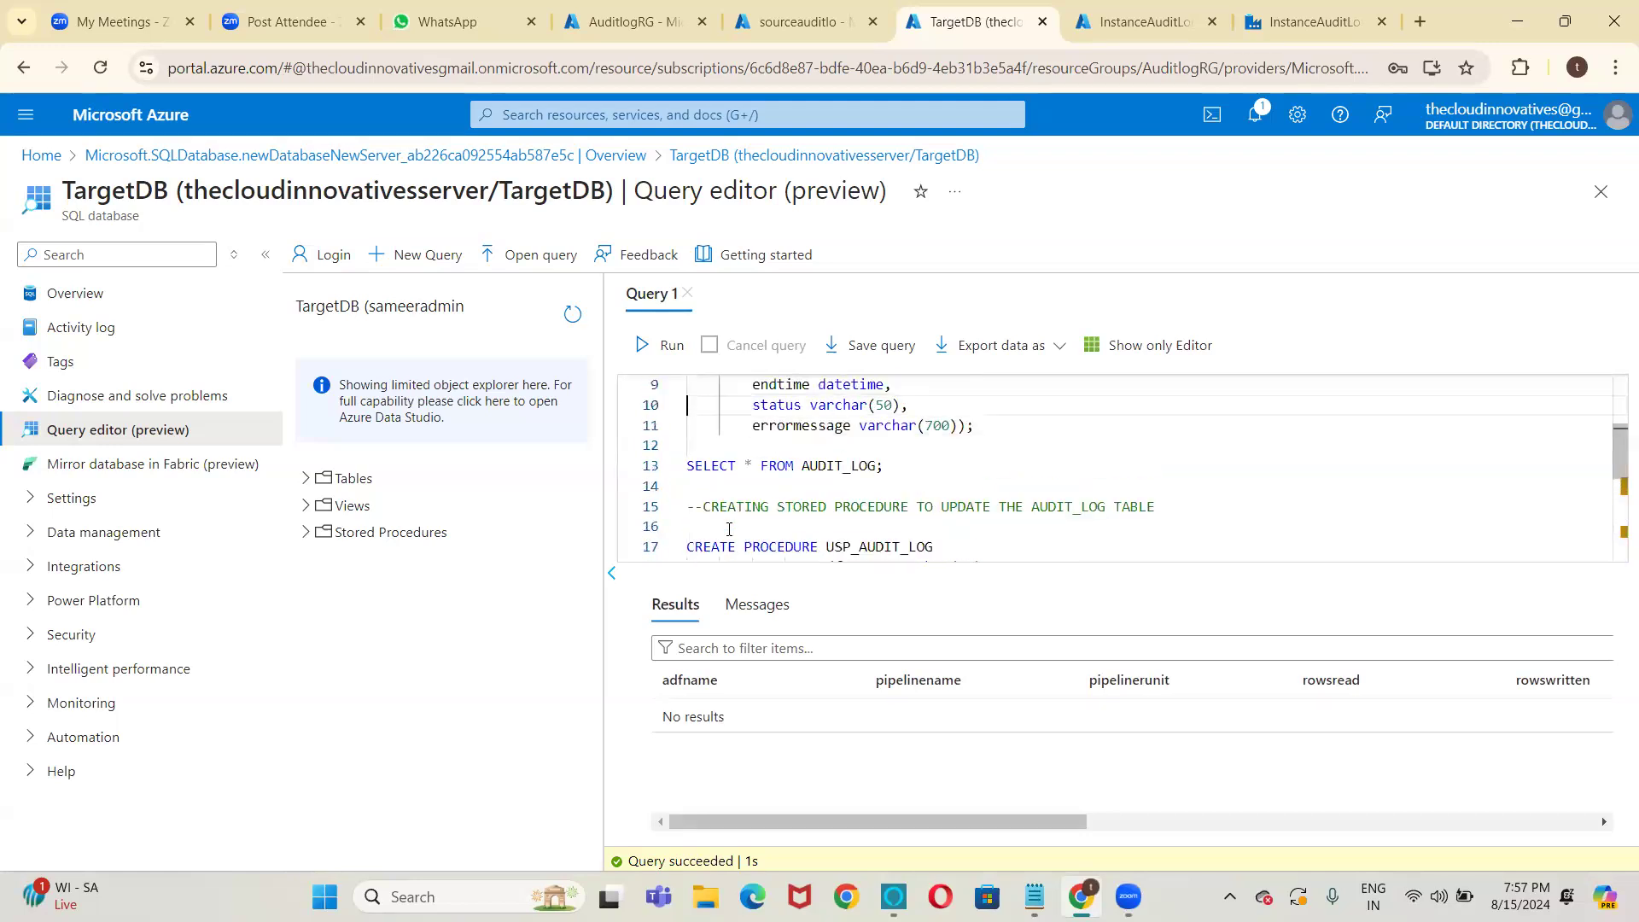
pyautogui.press('Down')
pyautogui.press('Down')
pyautogui.press('Down')
pyautogui.press('Down')
pyautogui.press('Down')
pyautogui.press('Down')
pyautogui.press('Down')
pyautogui.press('Down')
pyautogui.press('Down')
pyautogui.press('Down')
pyautogui.press('Down')
pyautogui.press('Down')
pyautogui.press('Down')
pyautogui.press('Up')
pyautogui.press('Up')
pyautogui.press('Up')
pyautogui.press('Up')
pyautogui.press('Up')
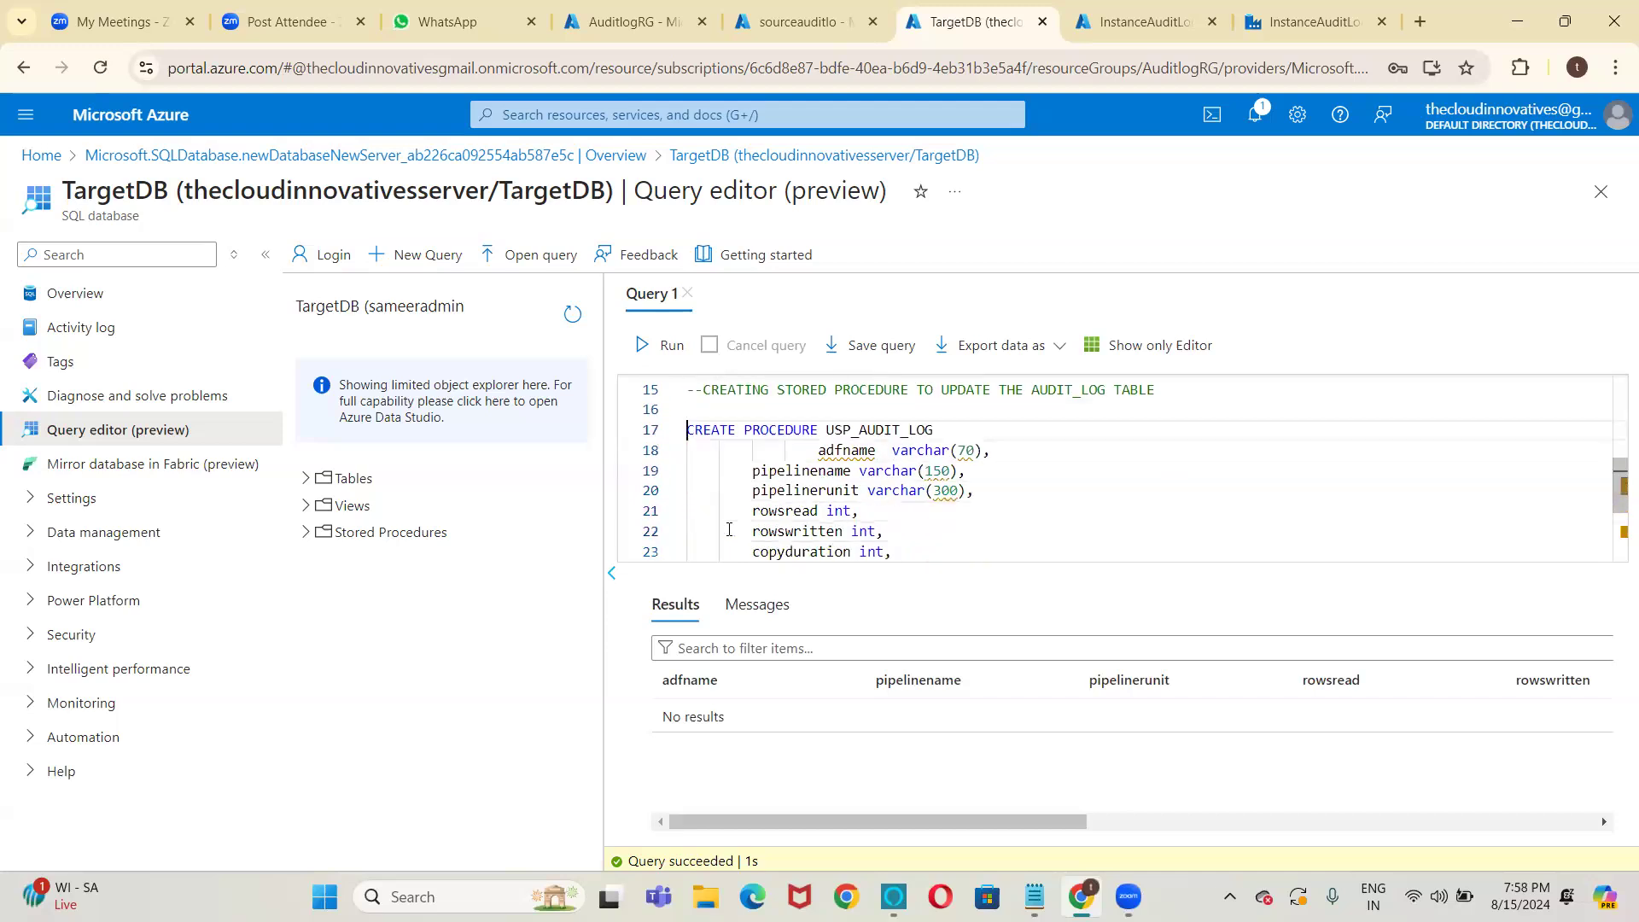
pyautogui.press('BackSpace')
pyautogui.press('BackSpace')
pyautogui.press('BackSpace')
pyautogui.press('BackSpace')
pyautogui.press('BackSpace')
pyautogui.press('BackSpace')
pyautogui.press('BackSpace')
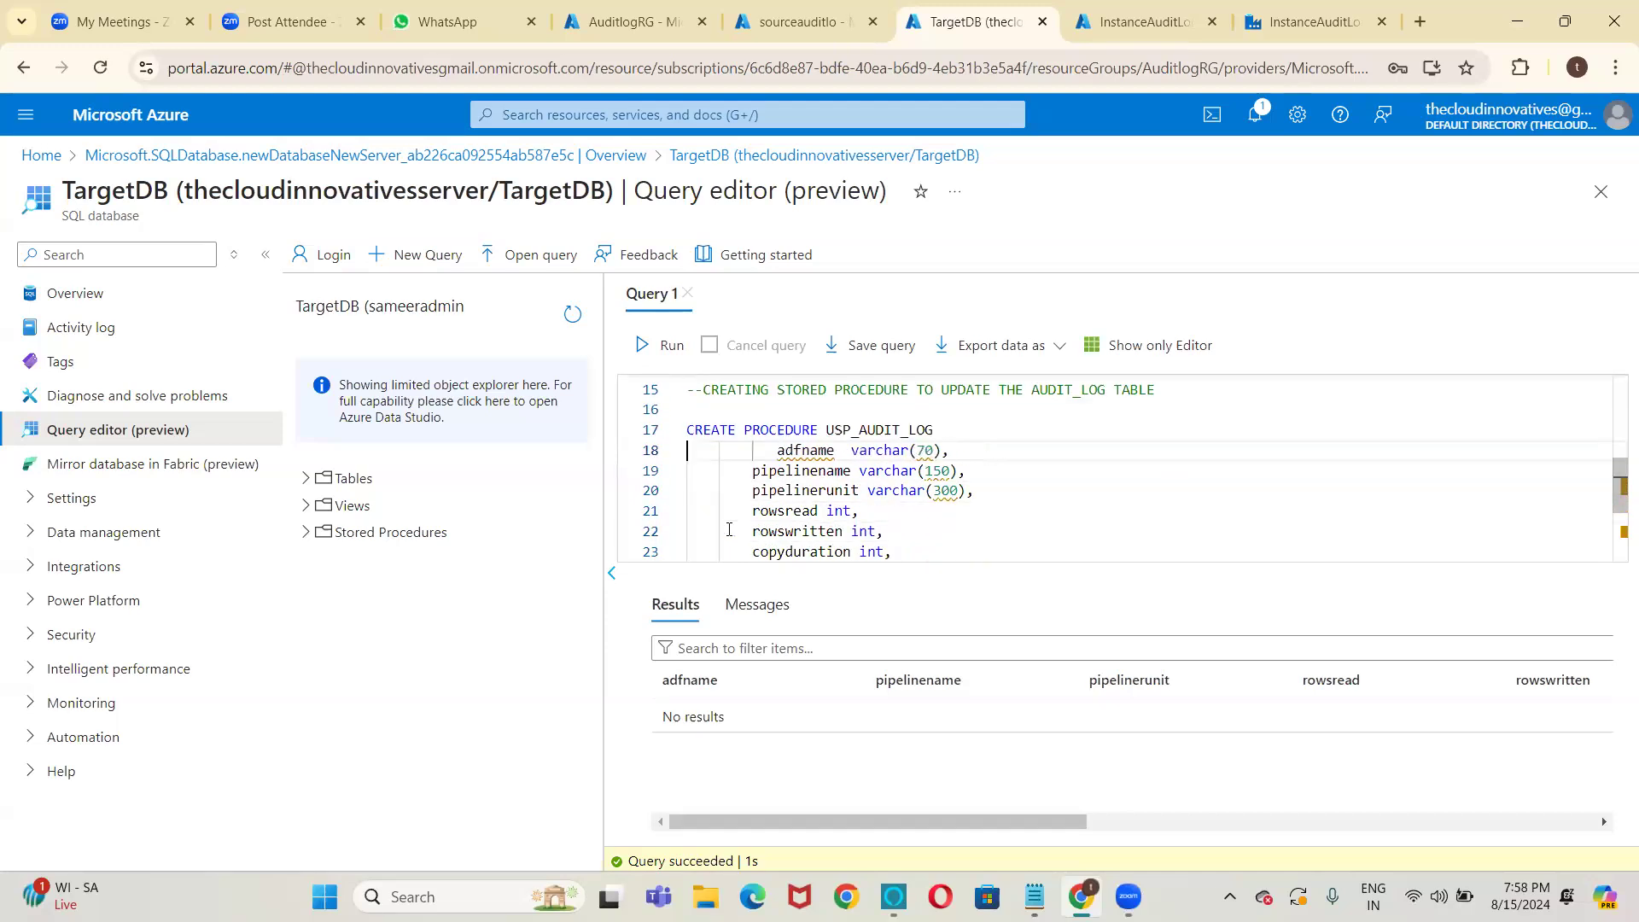
pyautogui.press('BackSpace')
pyautogui.press('Home')
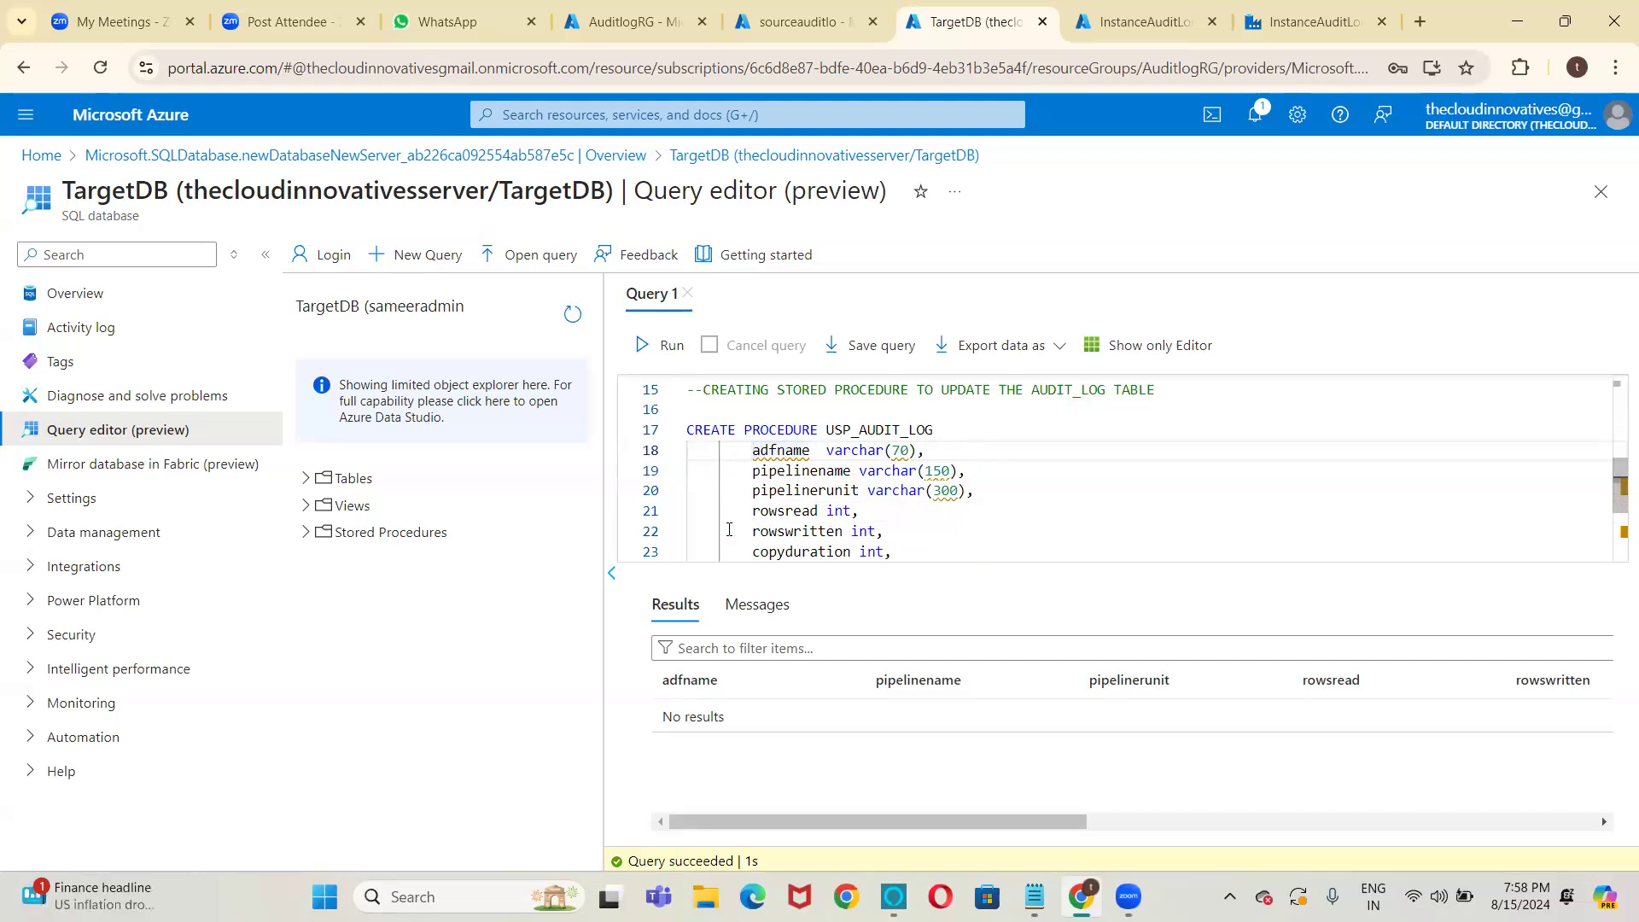
# Prefix each pasted definition from adfname through errormessage with @ to turn them into procedure parameters.
pyautogui.write('@')
pyautogui.press('Down')
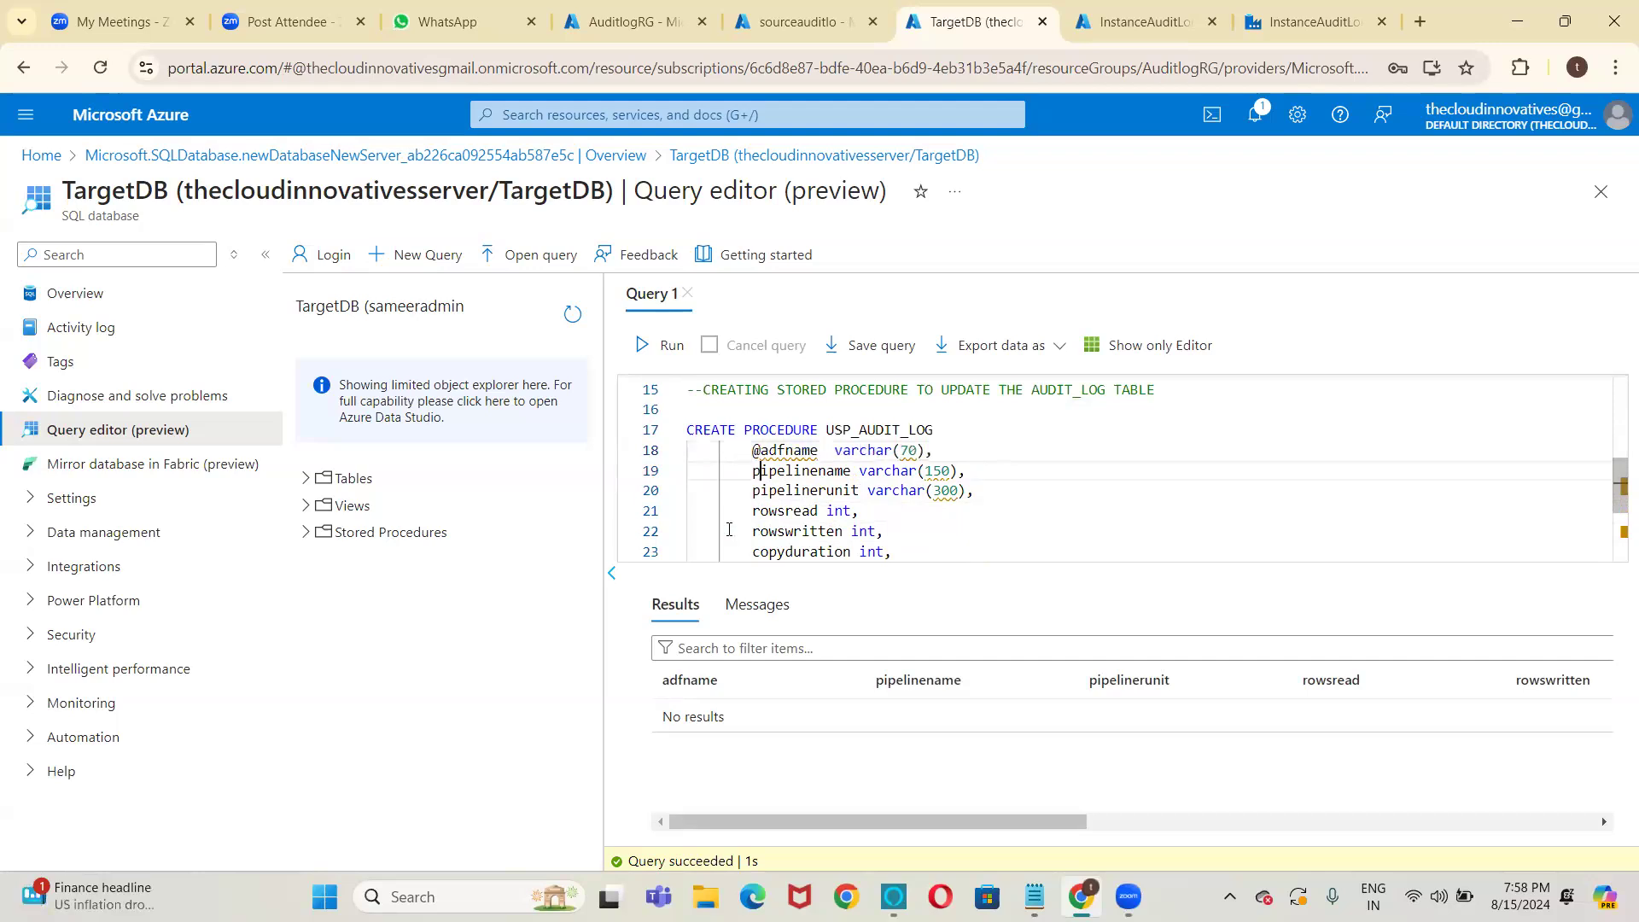
pyautogui.write('@')
pyautogui.press('Down')
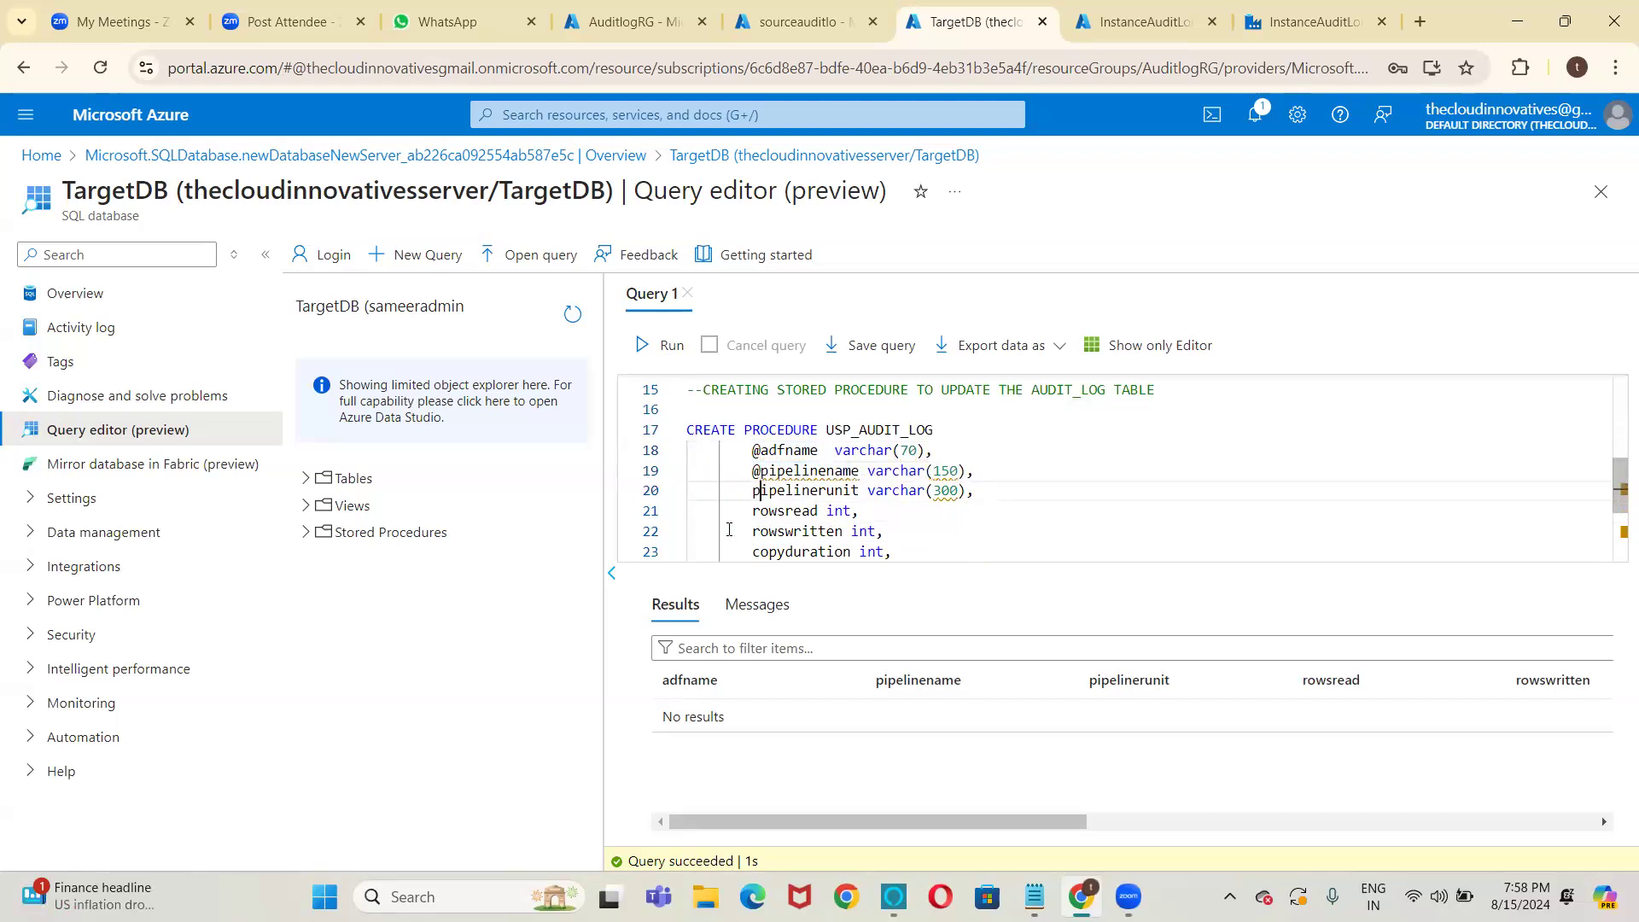
pyautogui.write('@')
pyautogui.press('Down')
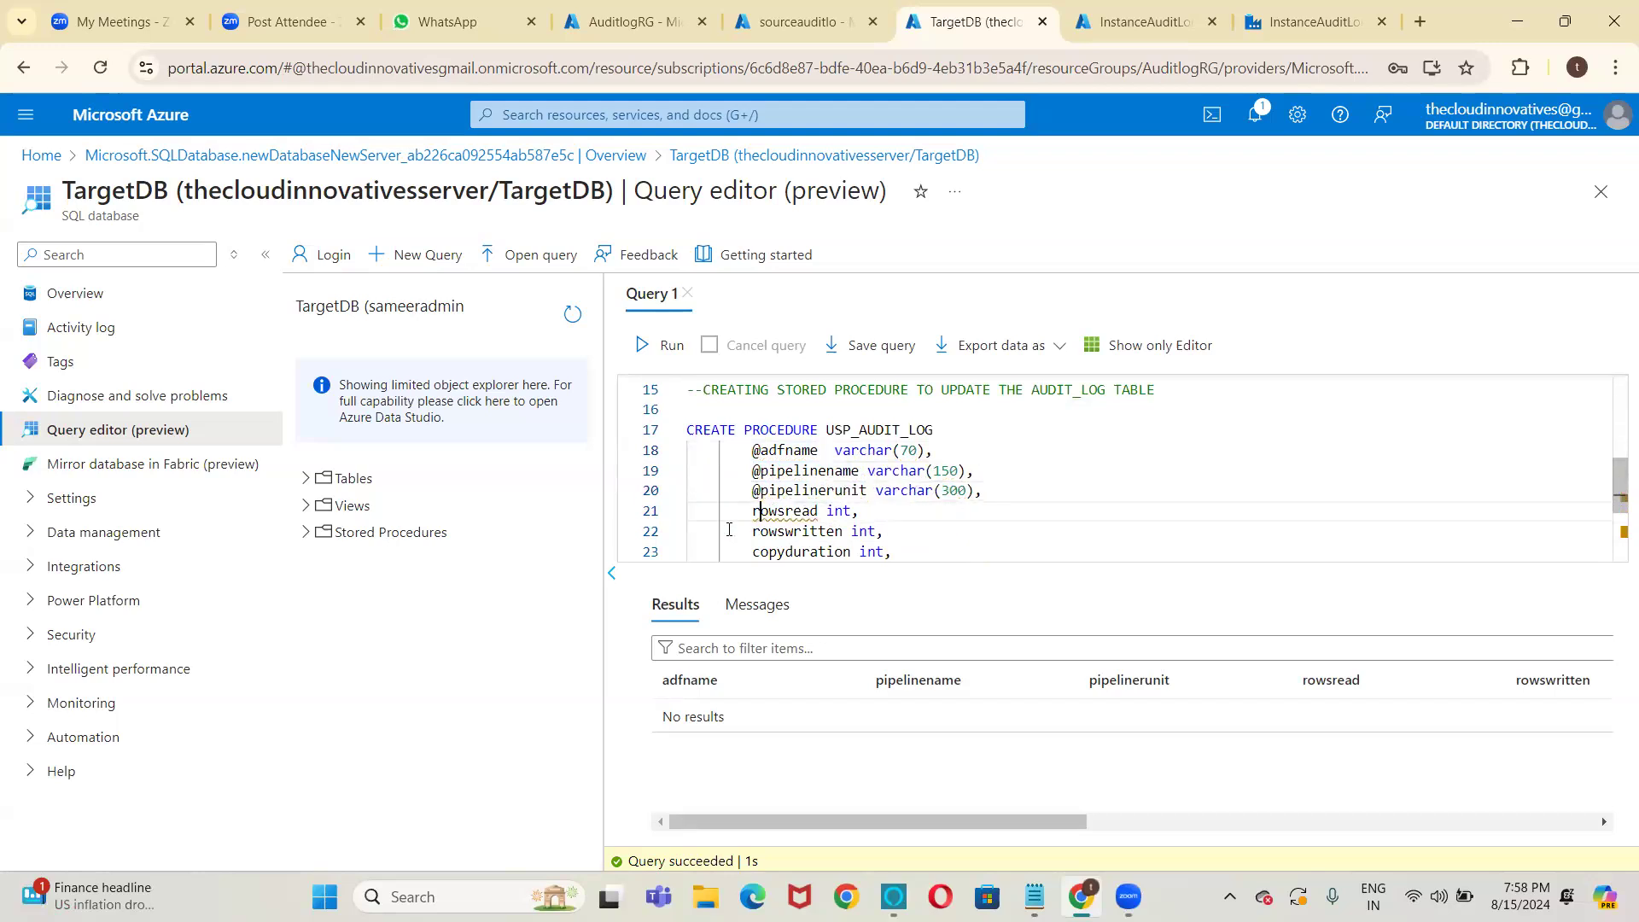
pyautogui.write('@')
pyautogui.press('Down')
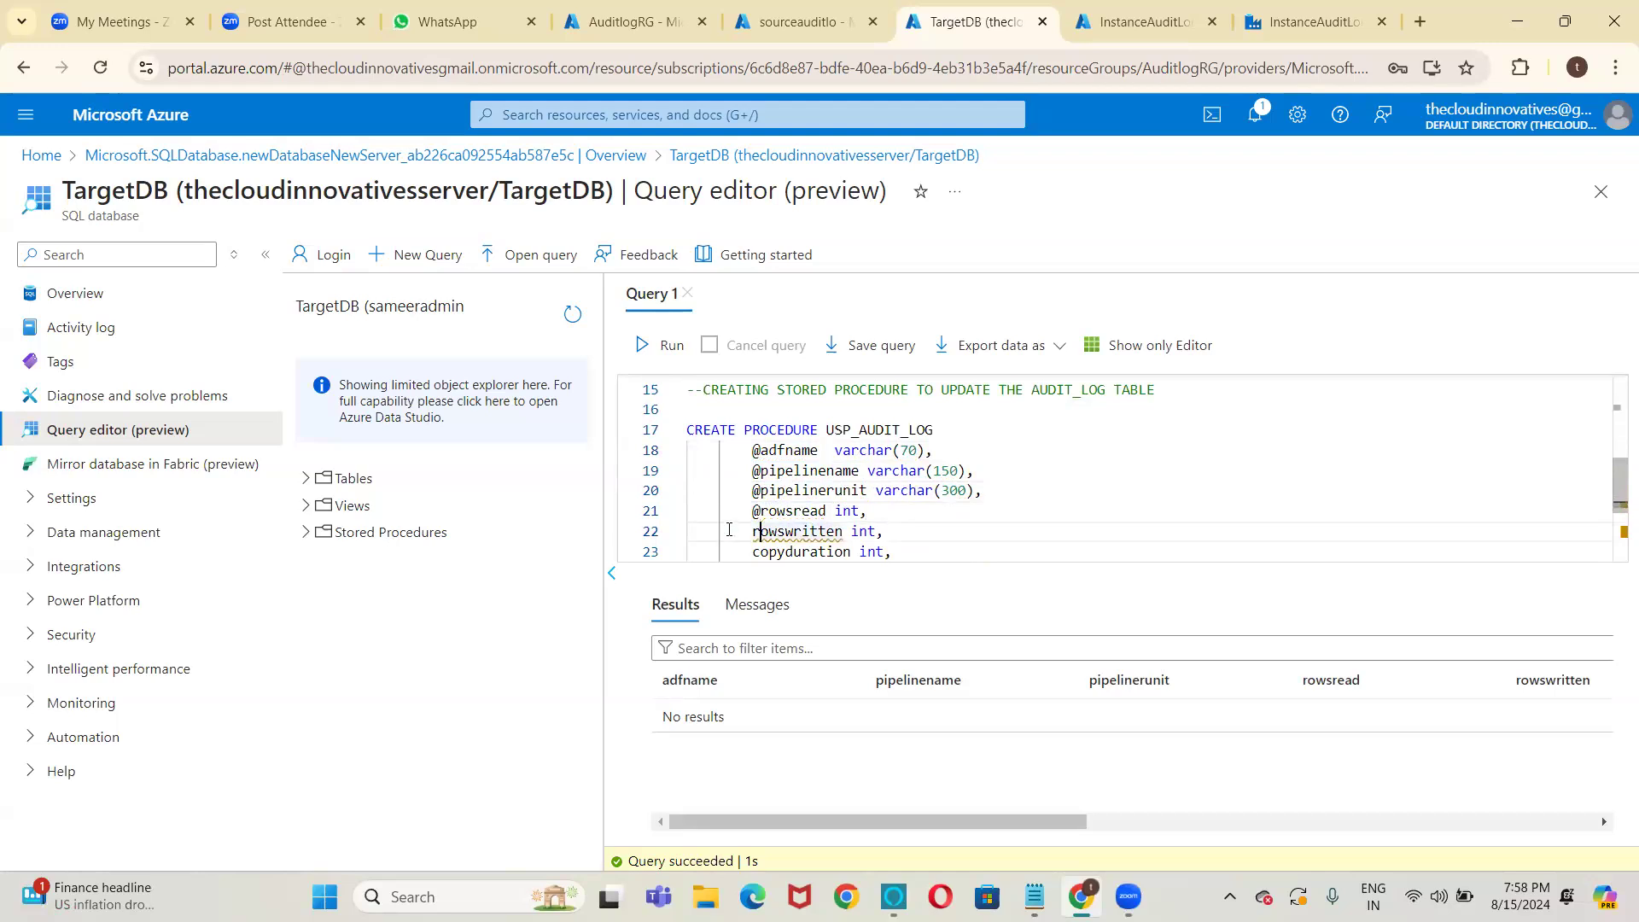
pyautogui.write('@')
pyautogui.press('Down')
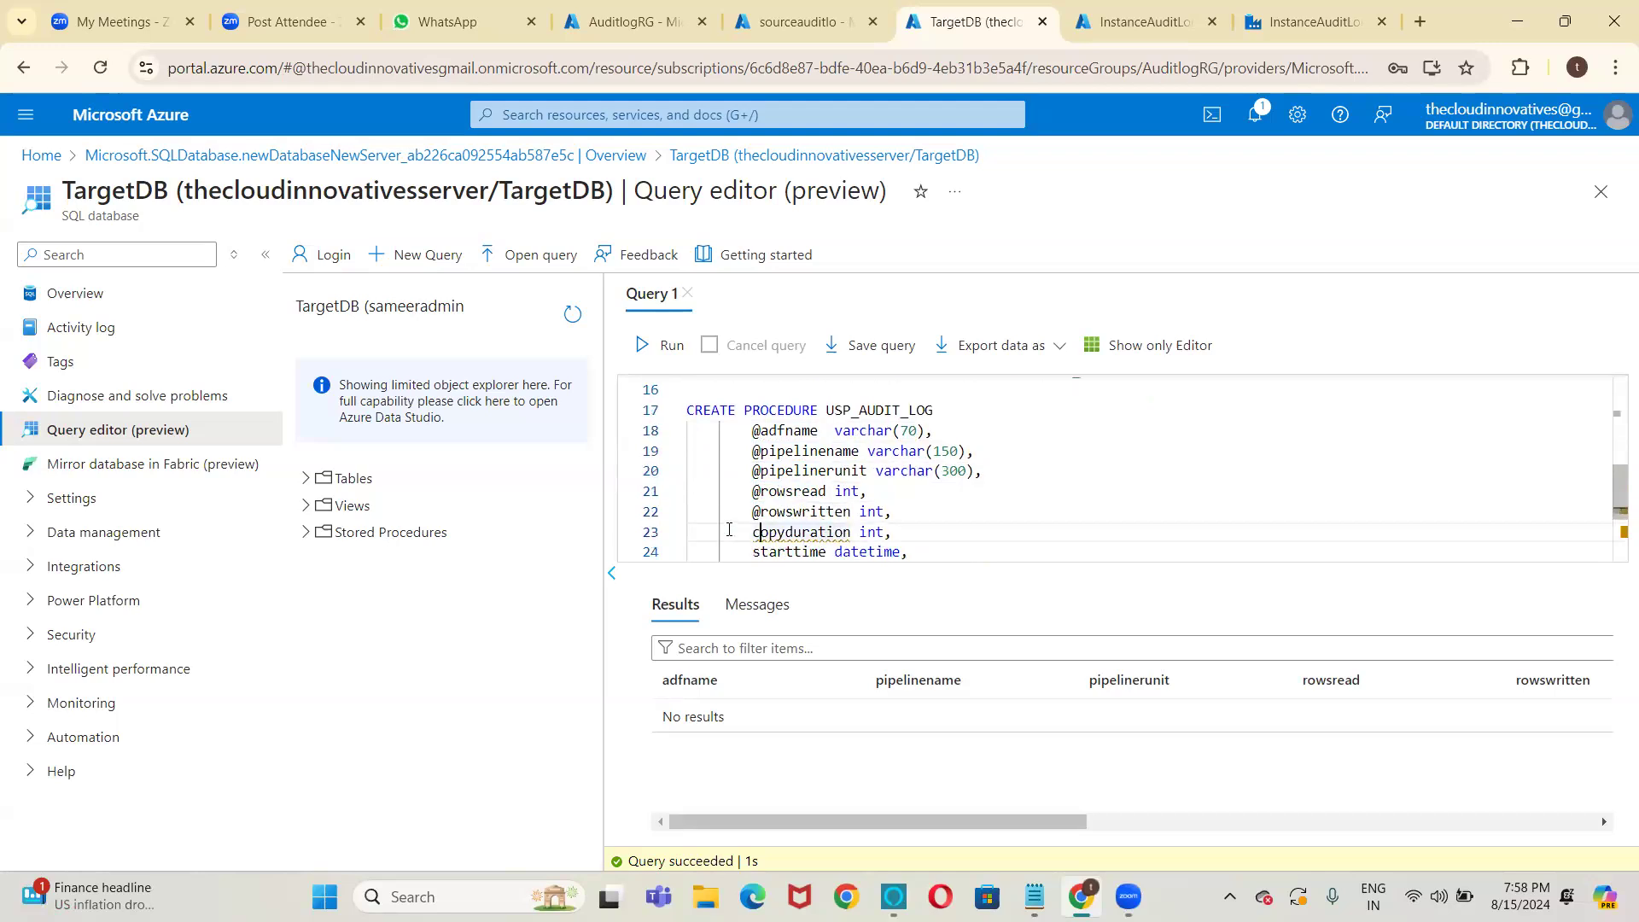
pyautogui.write('@')
pyautogui.press('Down')
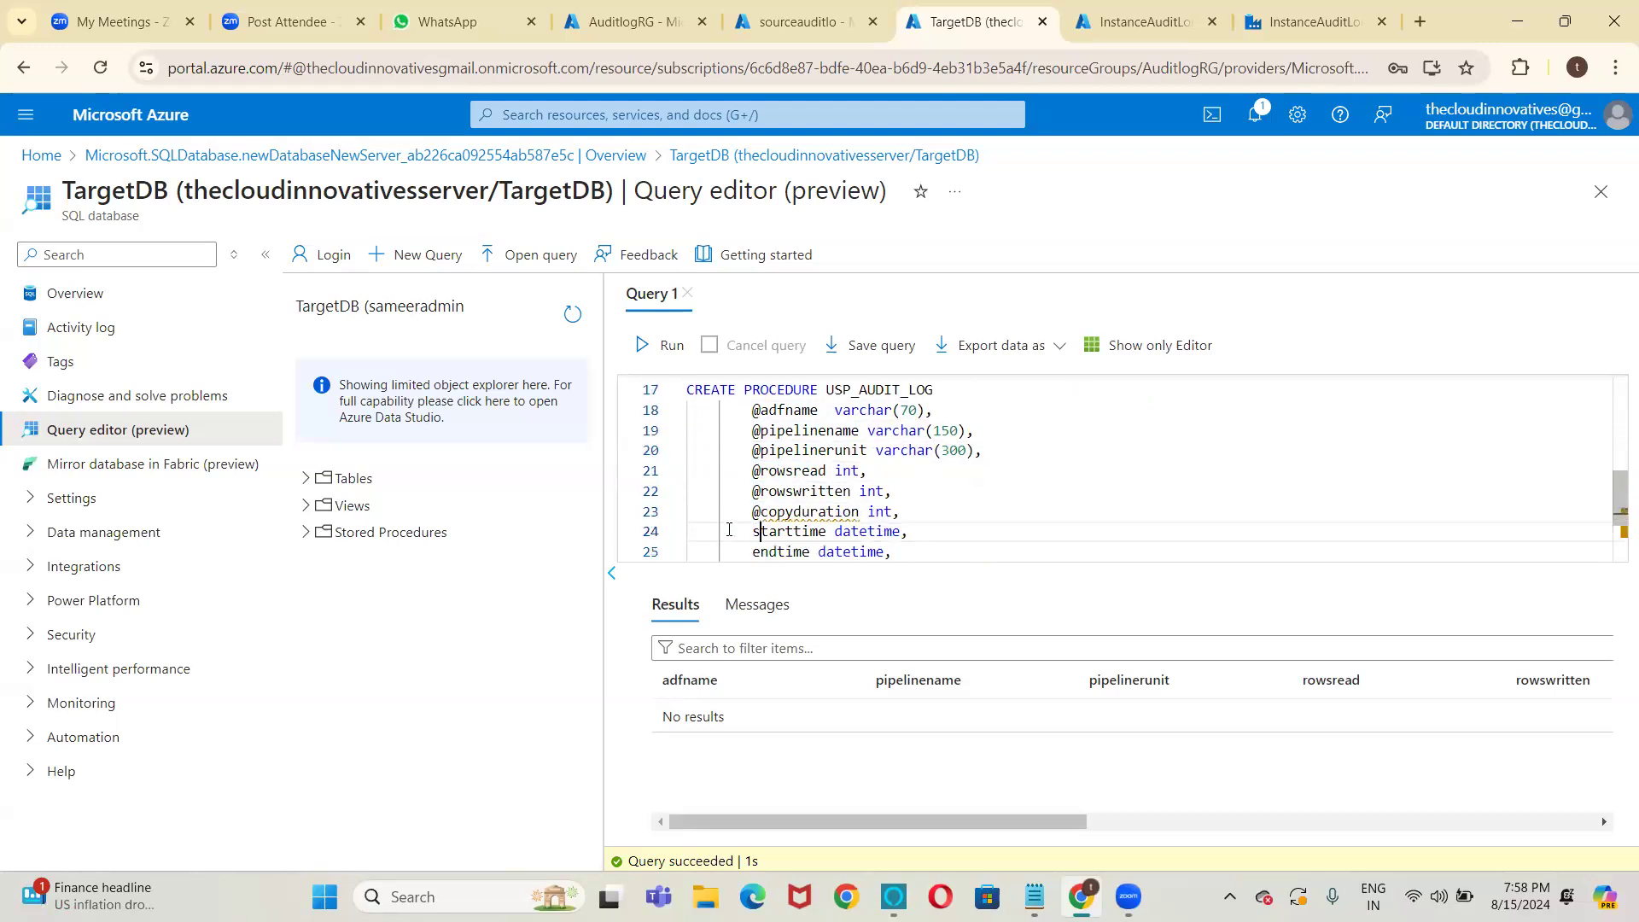
pyautogui.write('@')
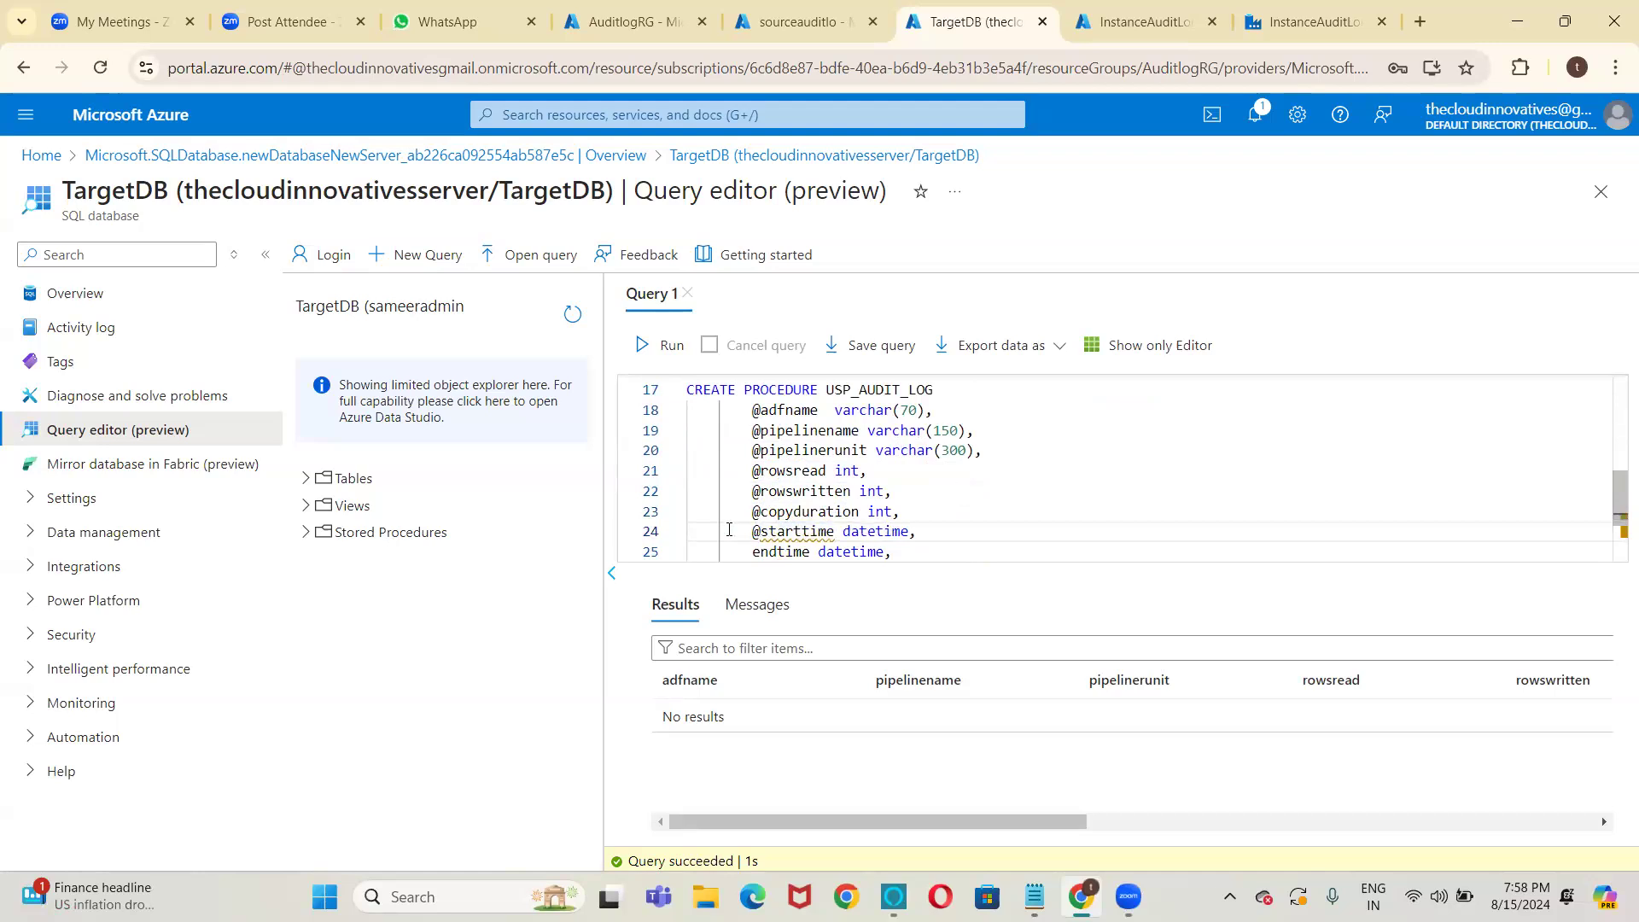
pyautogui.press('Down')
pyautogui.write('@')
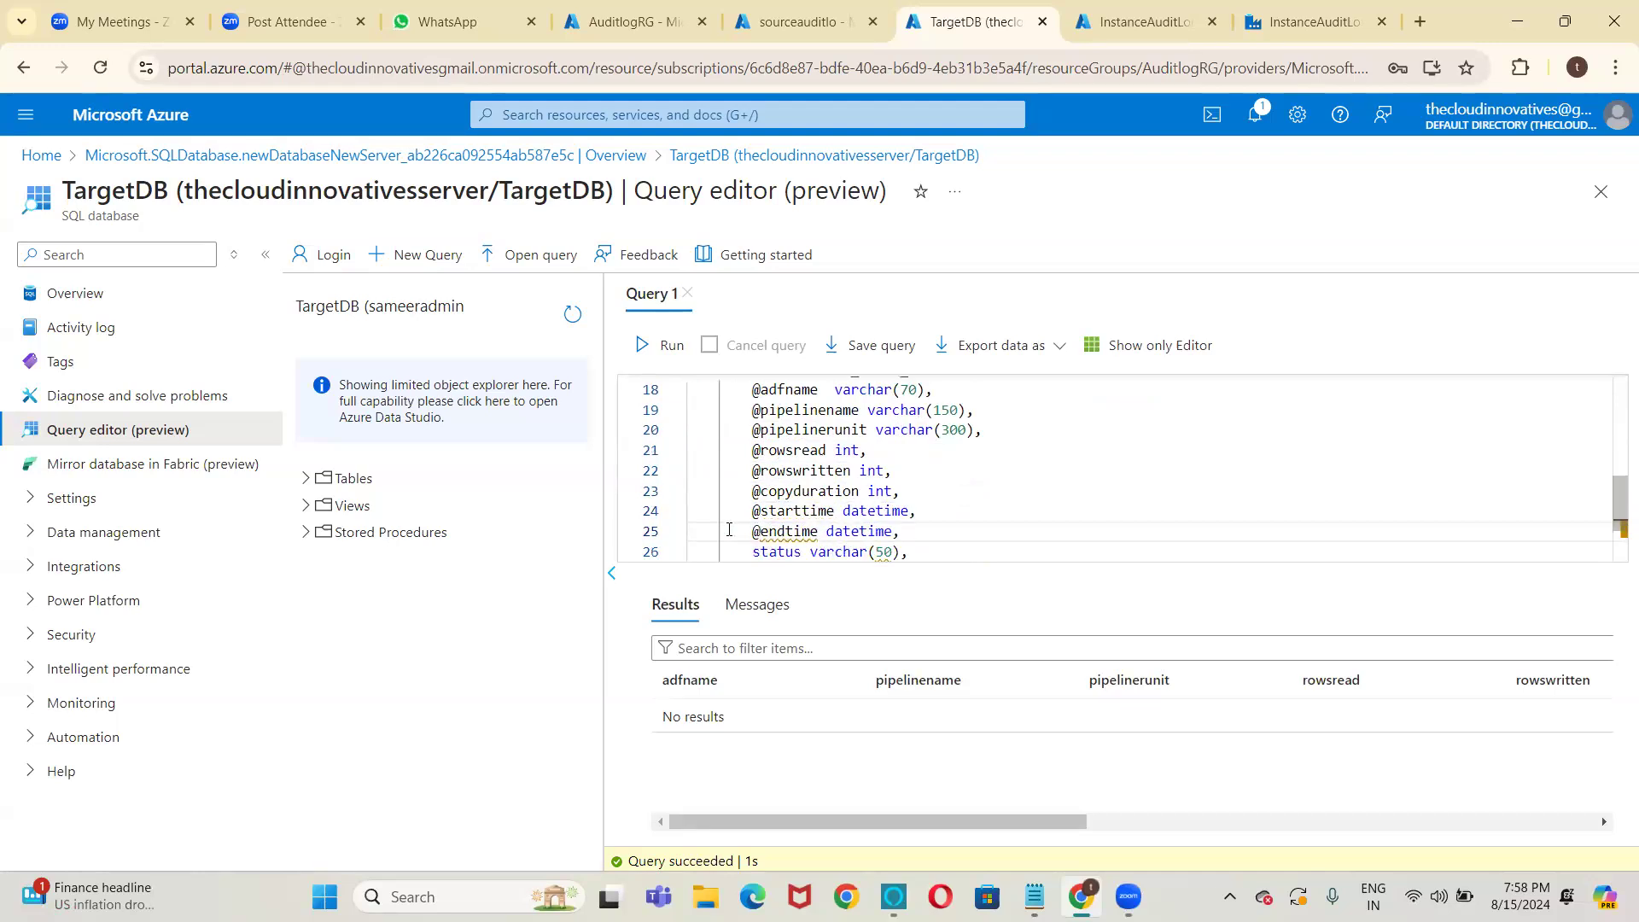
pyautogui.press('Down')
pyautogui.write('@')
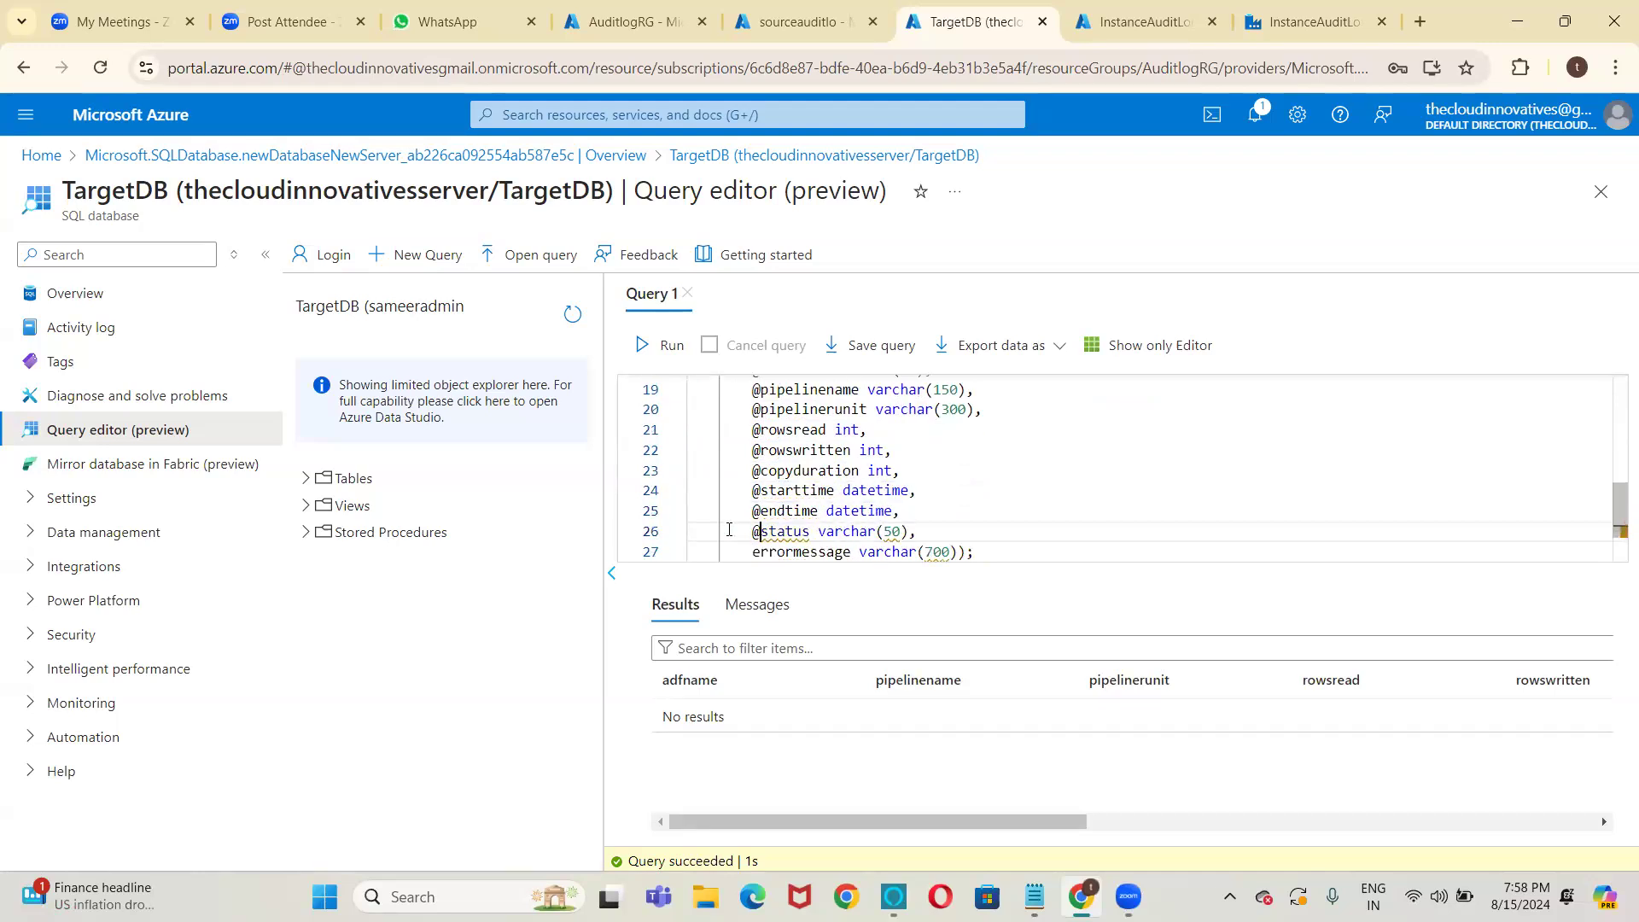
pyautogui.press('Down')
pyautogui.write('@')
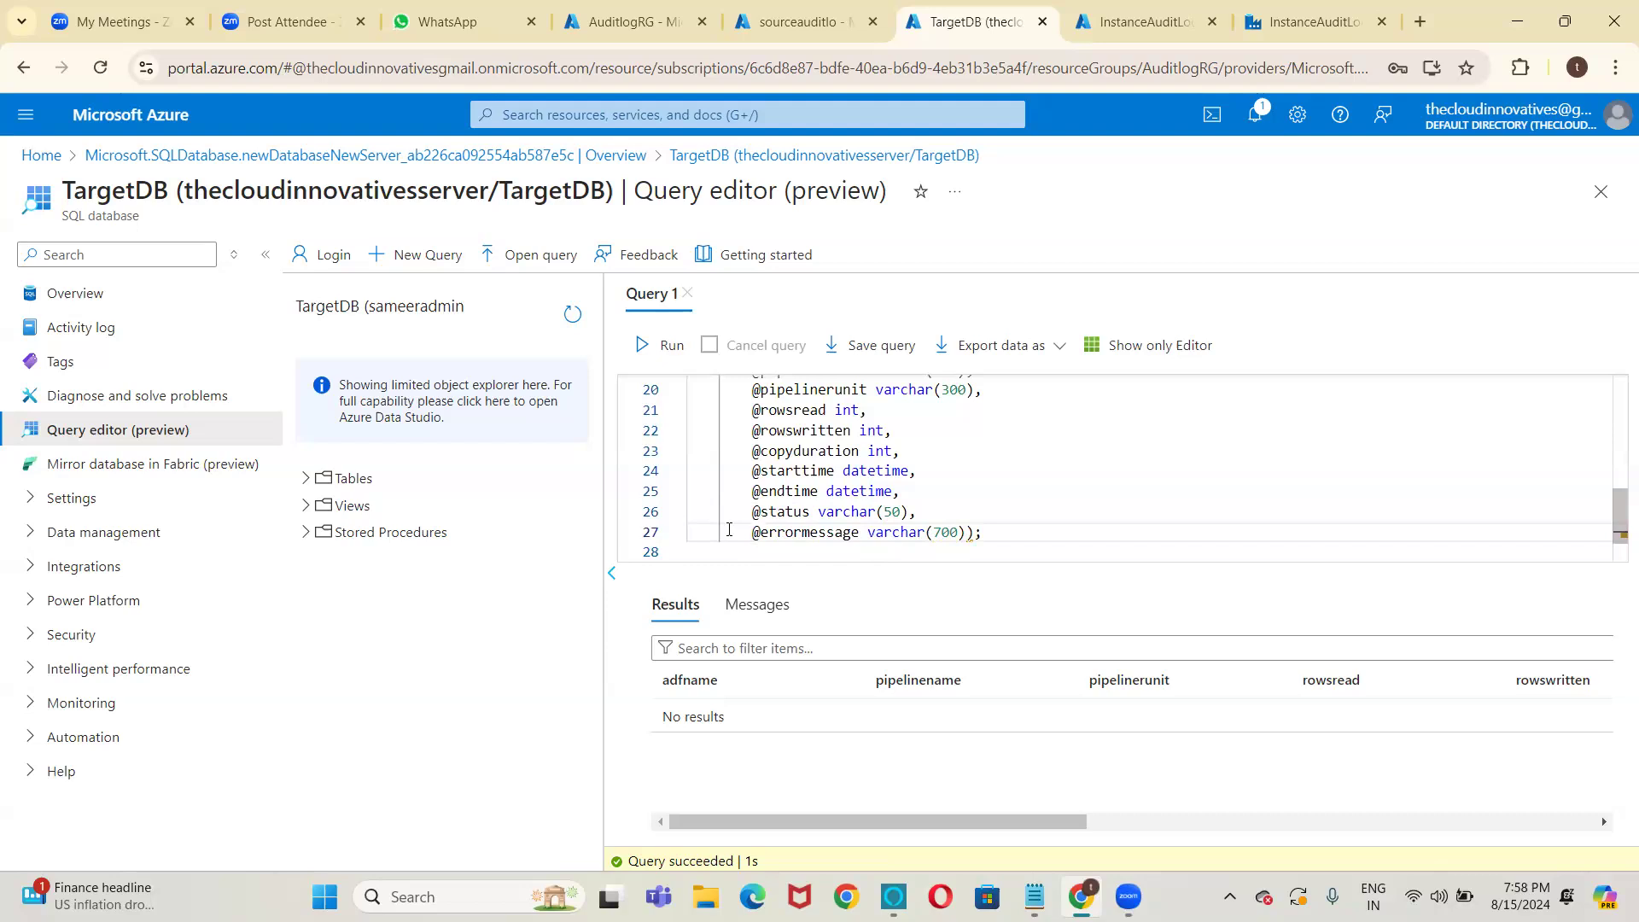
pyautogui.press('BackSpace')
pyautogui.press('Return')
pyautogui.press('Return')
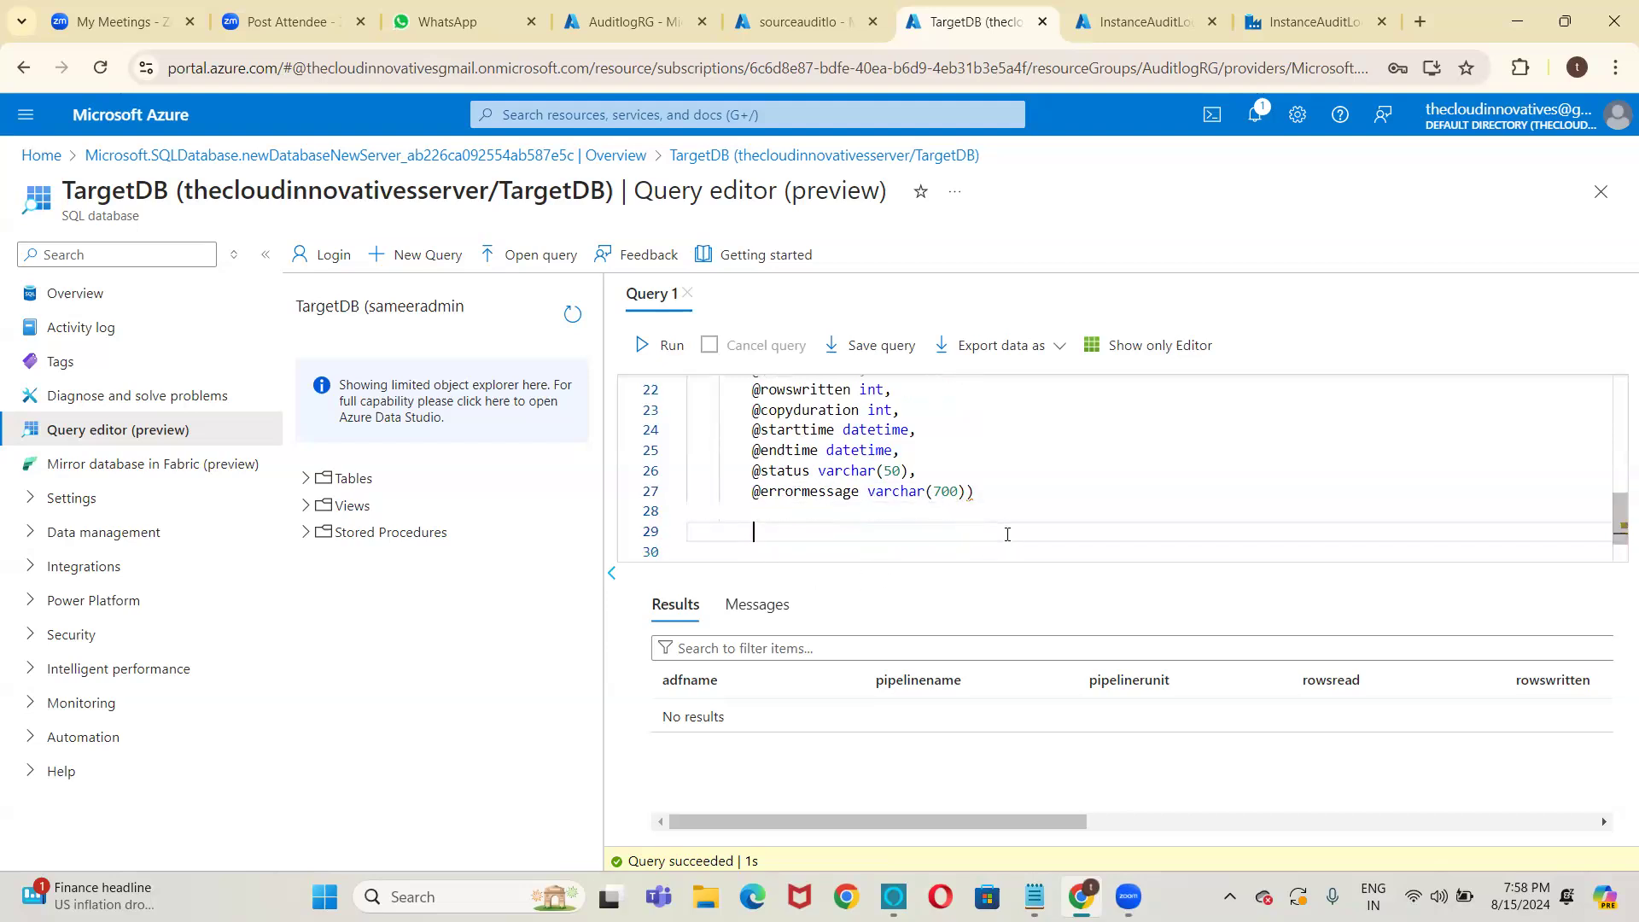
pyautogui.press('Up')
pyautogui.write('AS')
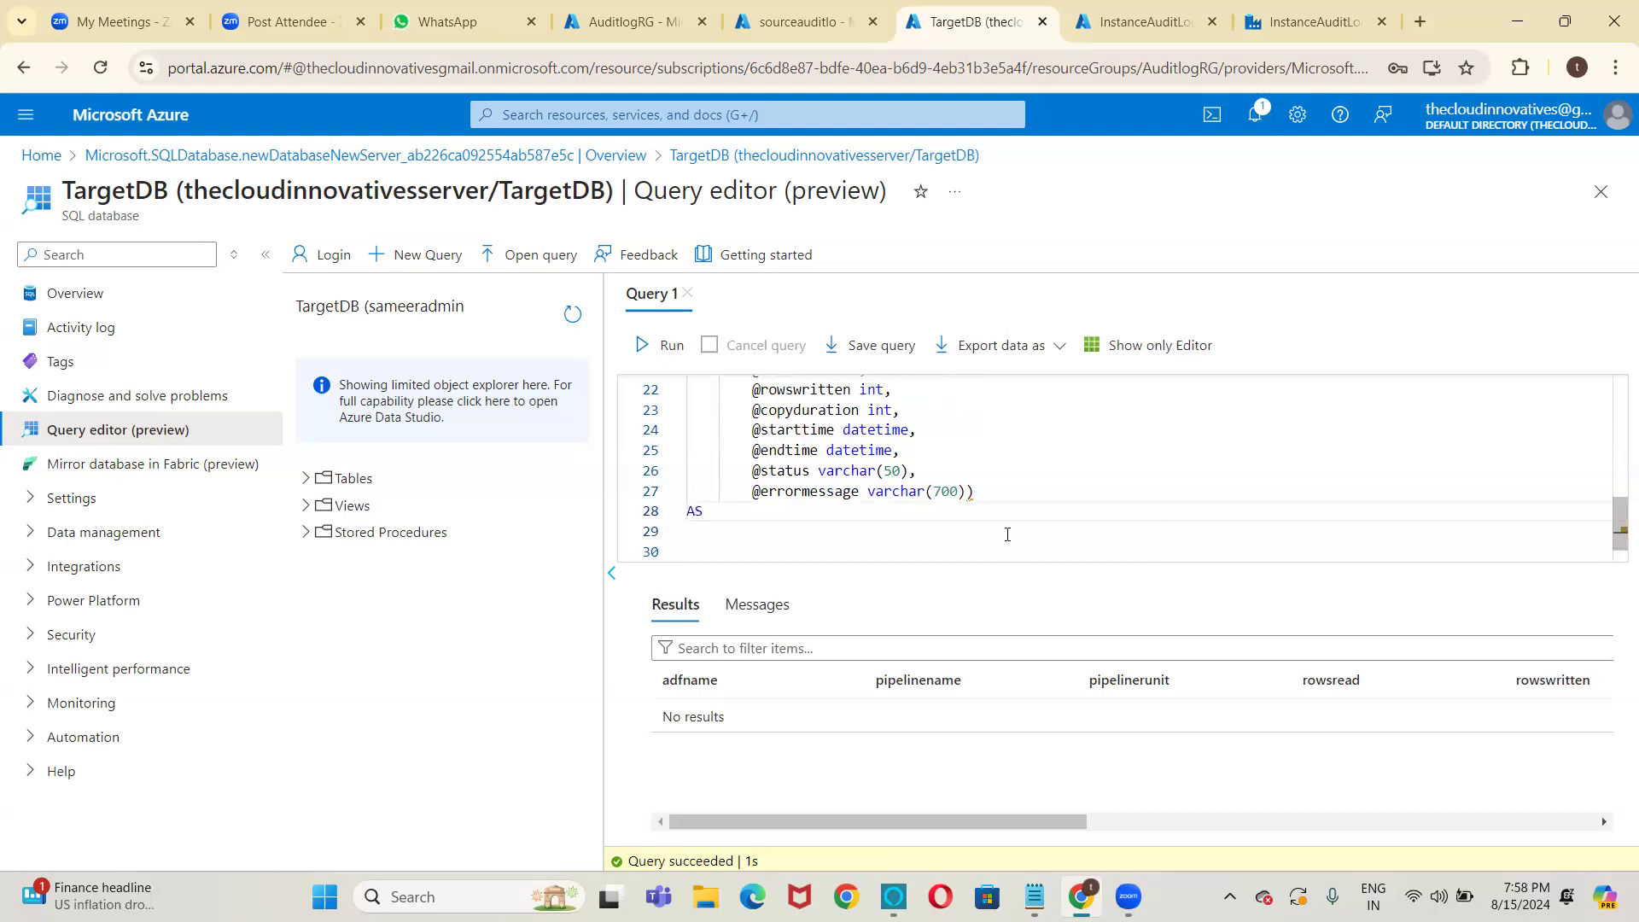
pyautogui.press('Down')
pyautogui.write('B')
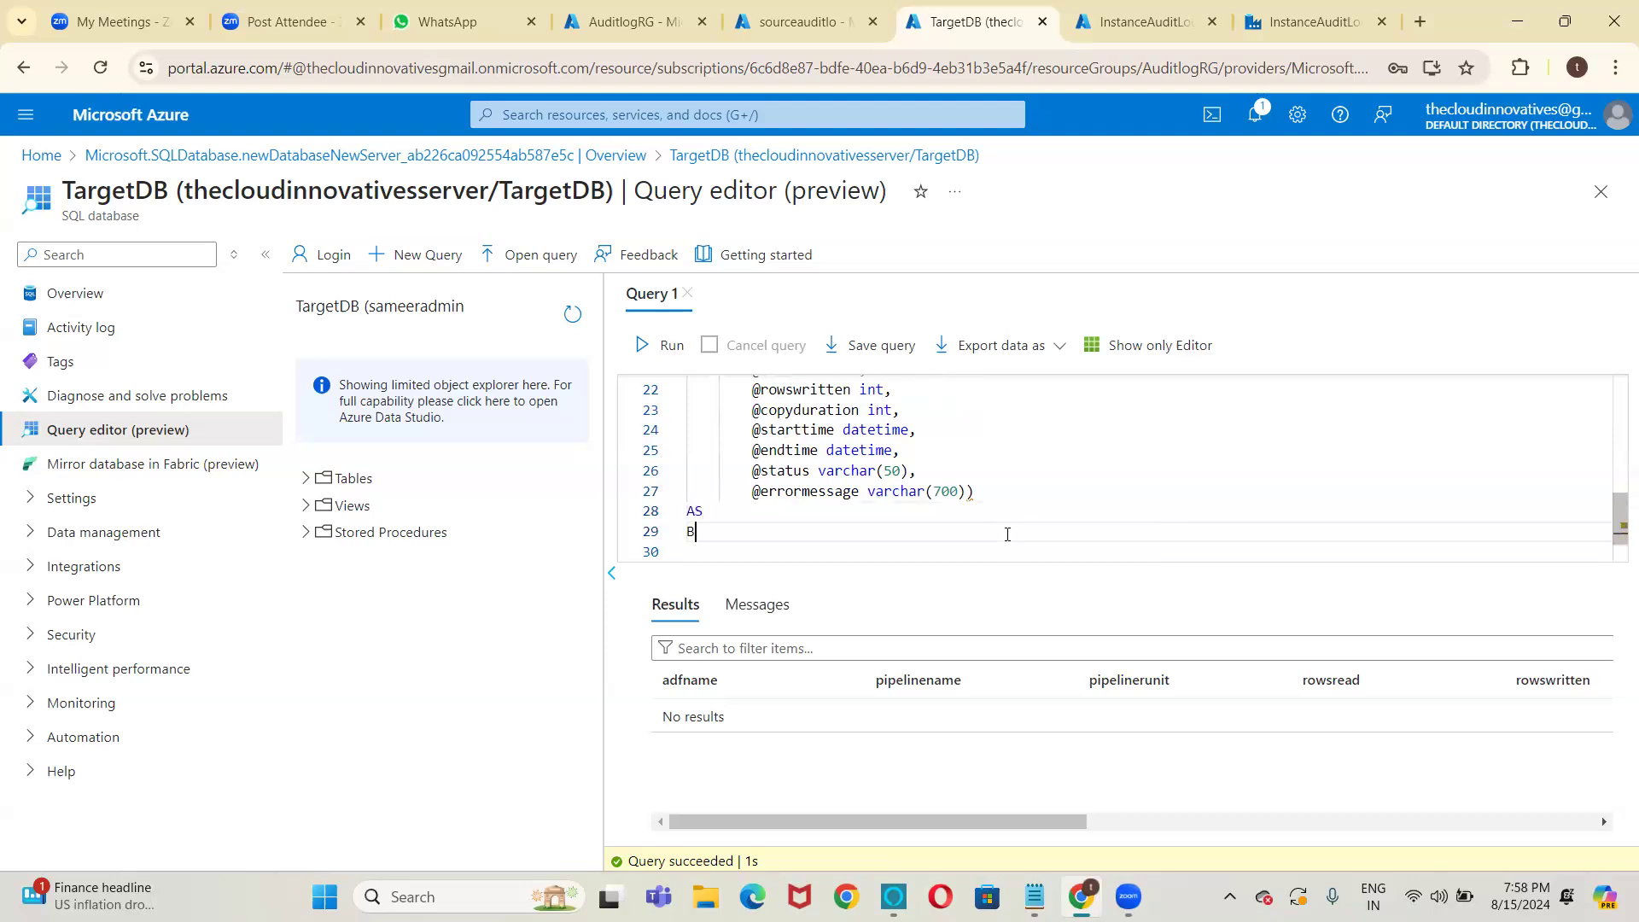
pyautogui.write('EGIN')
pyautogui.press('Return')
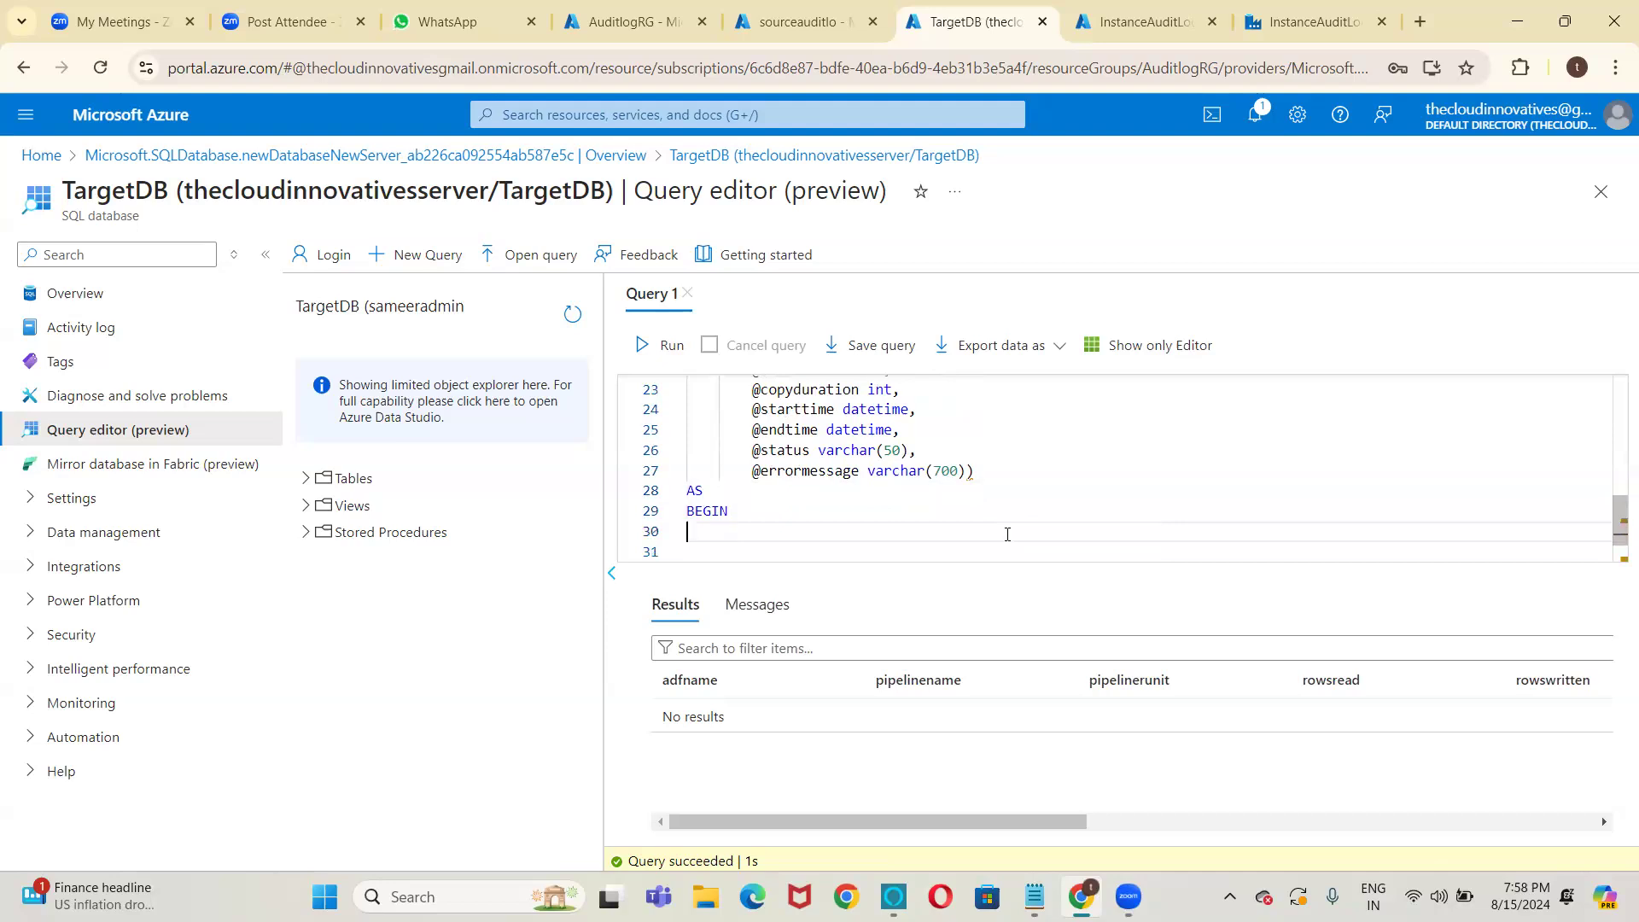
# Start the procedure body with INSERT INTO AUDIT_LOG on the line below BEGIN.
pyautogui.press('Up')
pyautogui.press('Up')
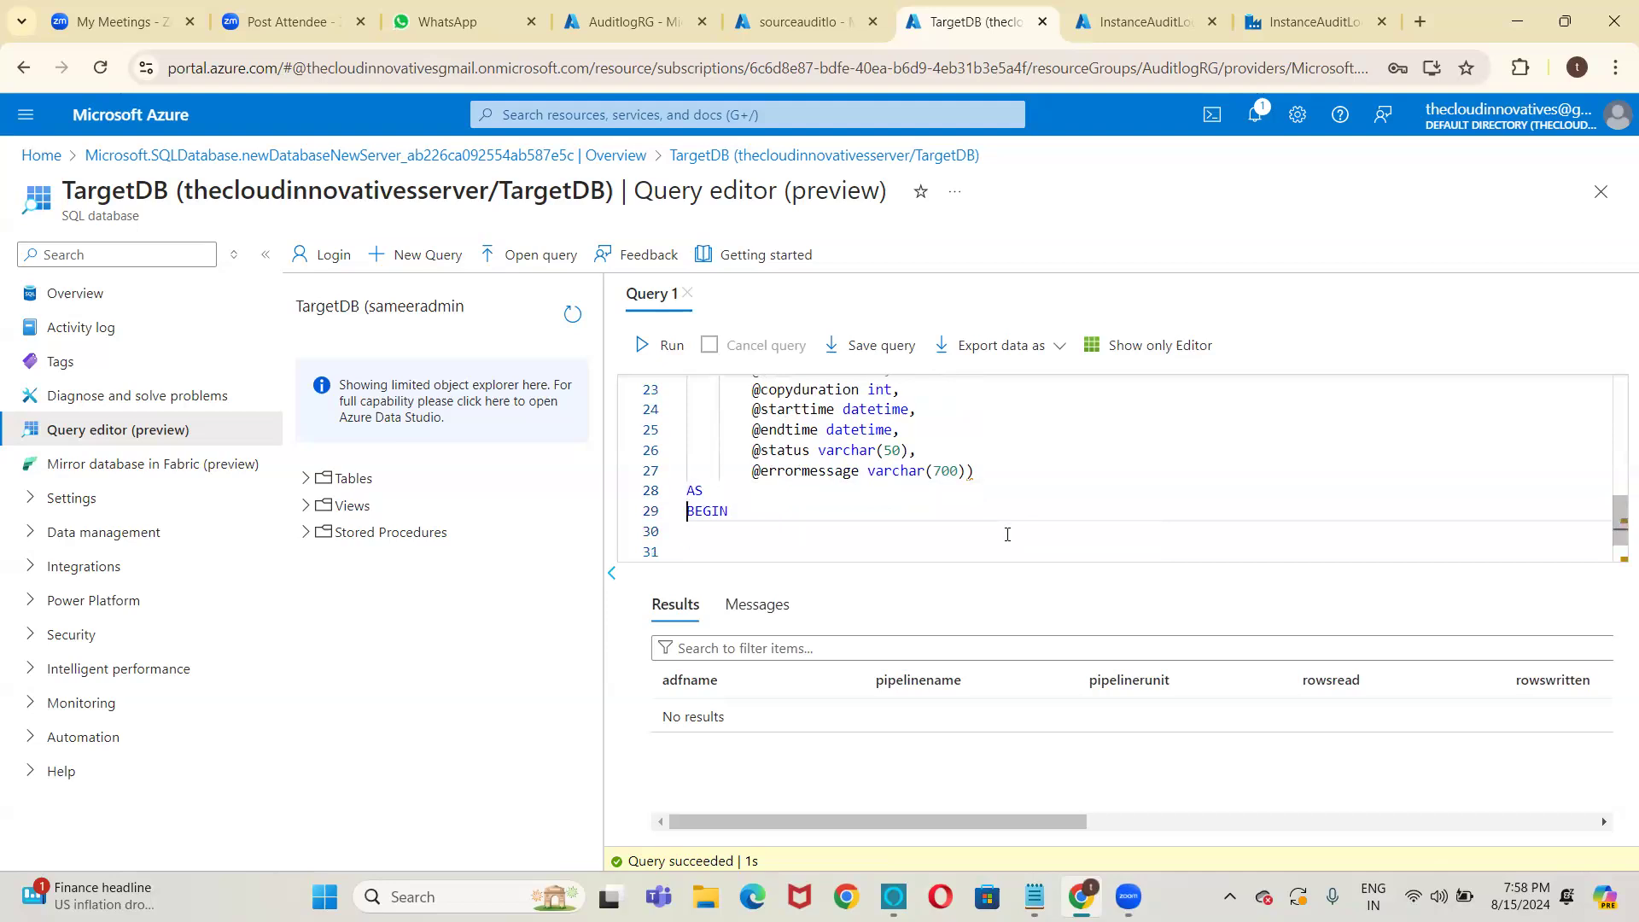
pyautogui.press('Down')
pyautogui.press('Down')
pyautogui.write('INSE')
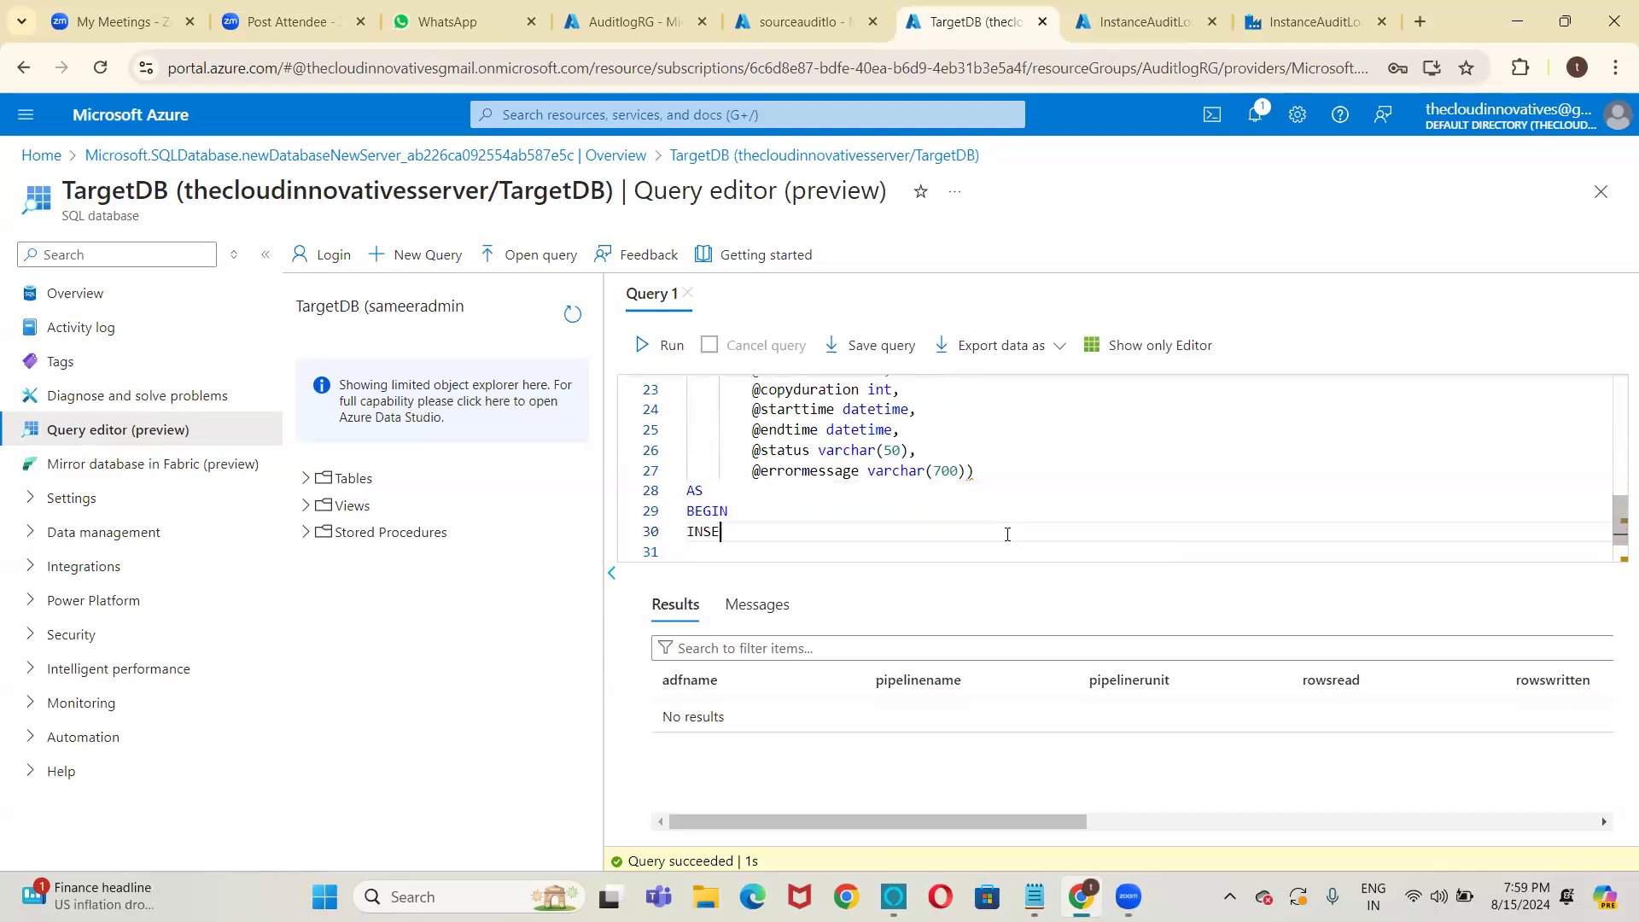
pyautogui.write('RT INTO AU')
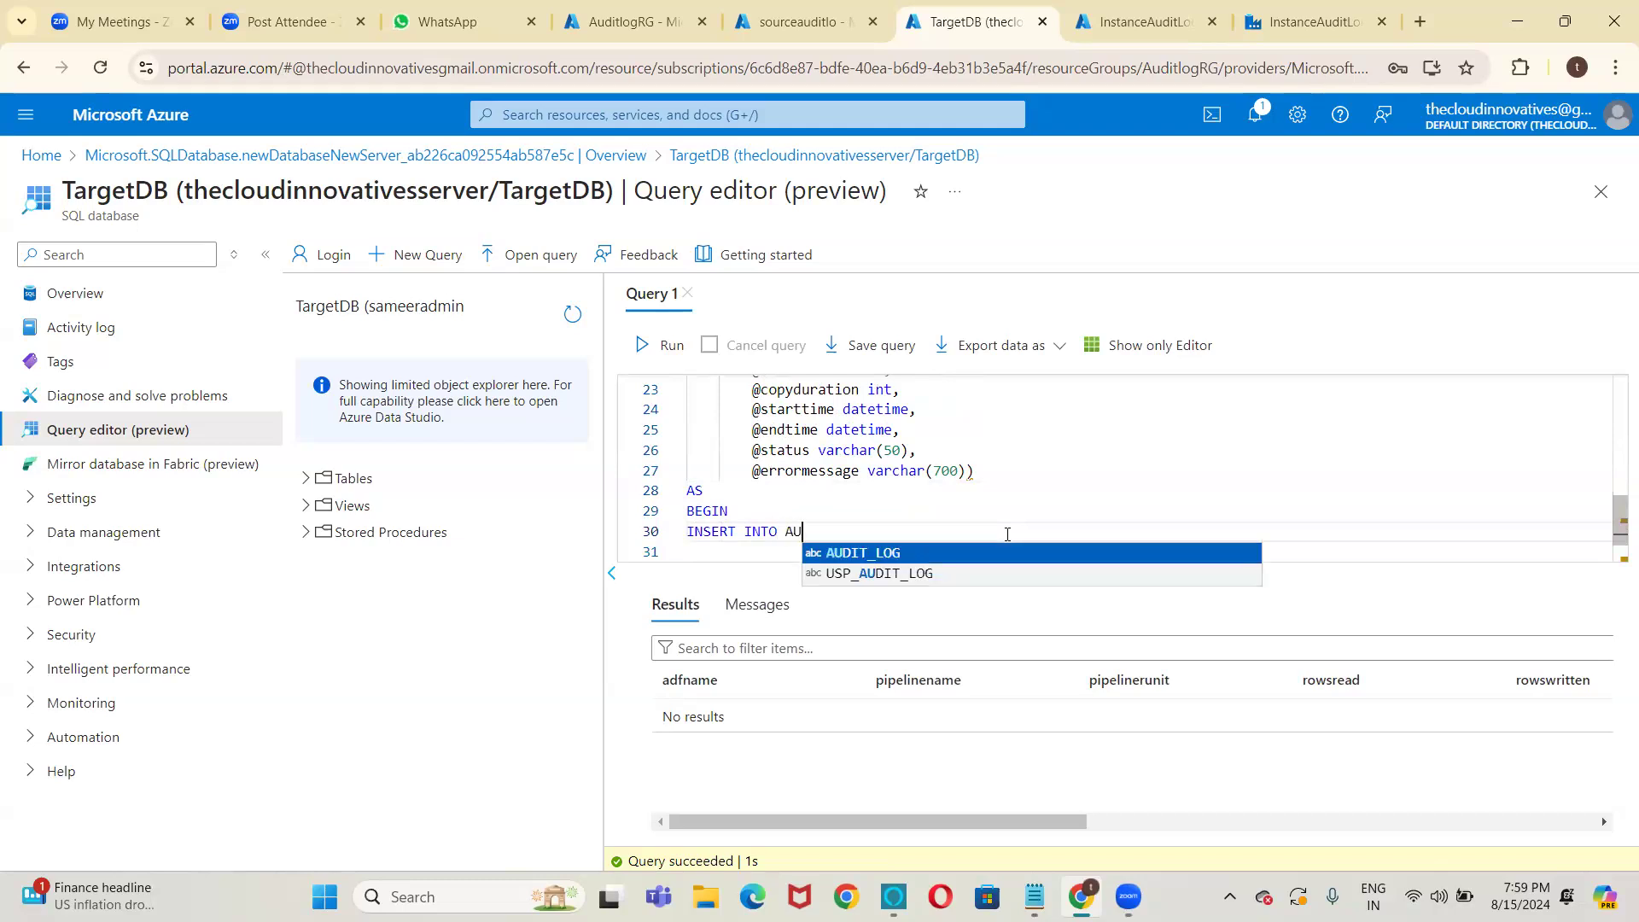
pyautogui.press('Tab')
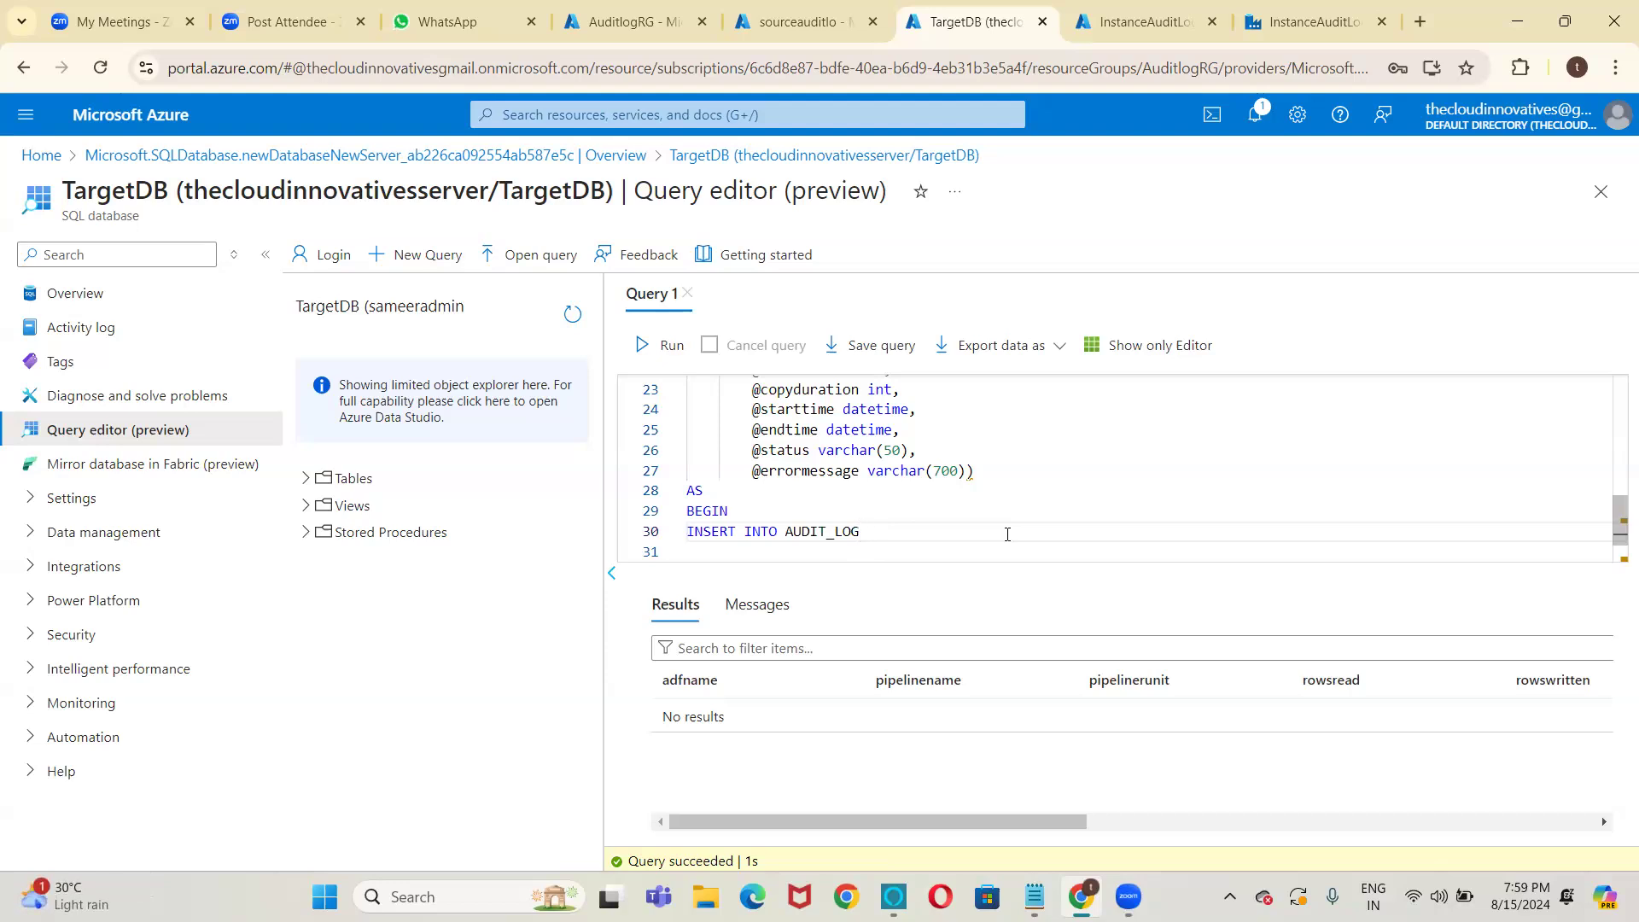
# Open a parenthesis after AUDIT_LOG in the INSERT statement and paste the copied column definitions inside it.
pyautogui.write('(')
pyautogui.hotkey('ctrl', 'v')
pyautogui.press('Up')
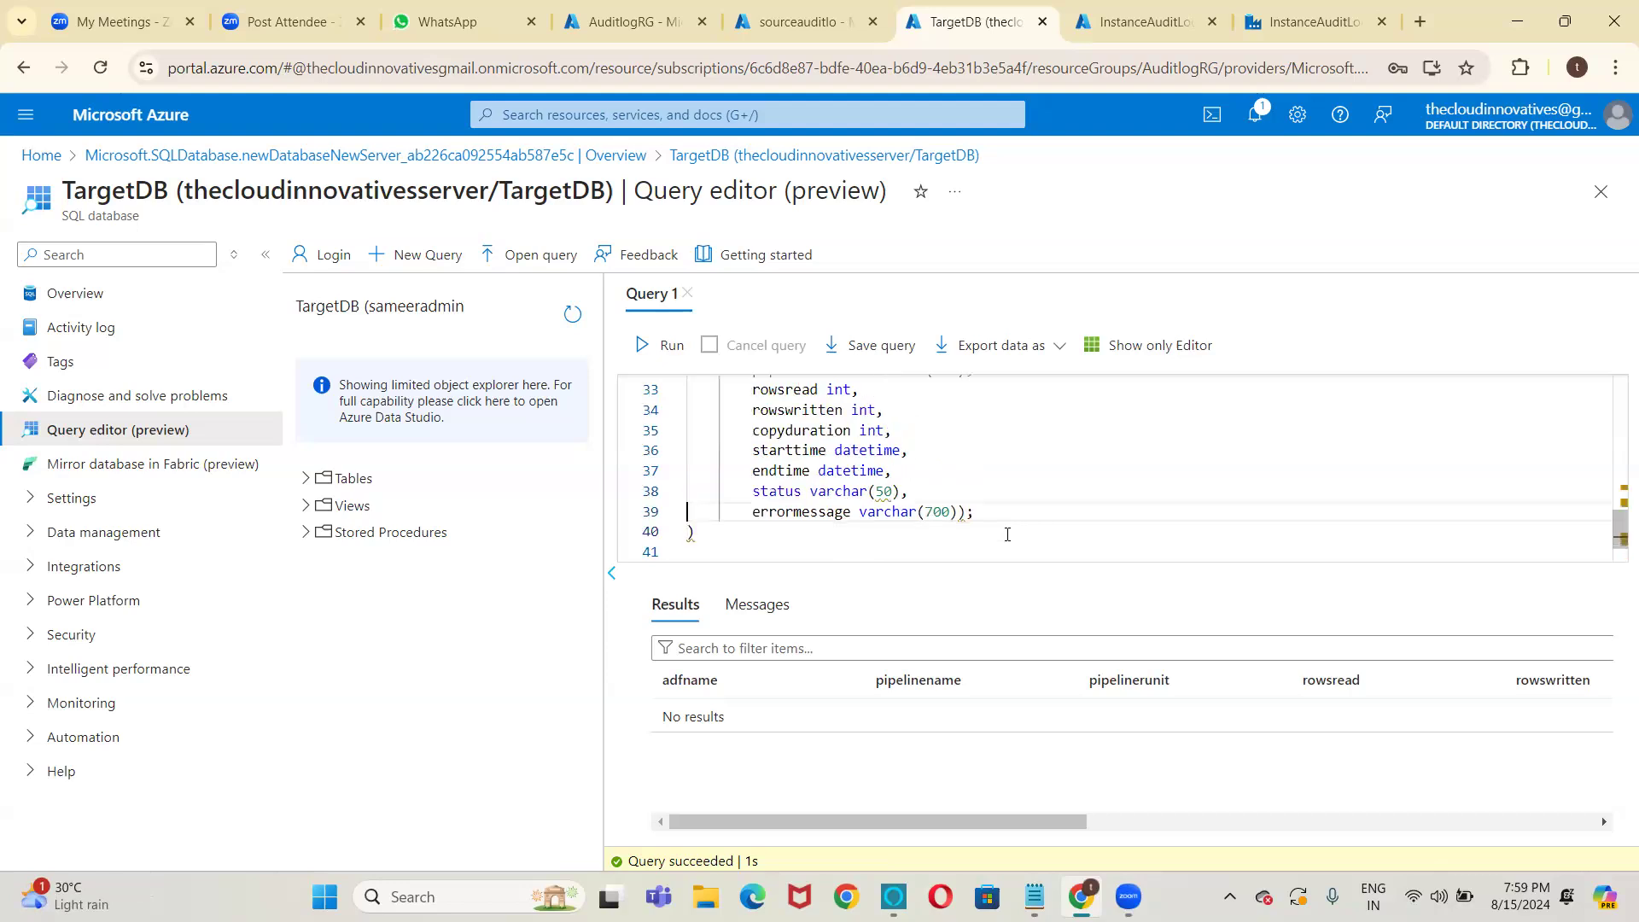
# Remove varchar(70) and the extra spaces after adfname in the INSERT column list, and bring pipelinename up onto the same line.
pyautogui.scroll(5, 1008, 534)
pyautogui.press('Up')
pyautogui.press('Up')
pyautogui.press('Up')
pyautogui.press('Up')
pyautogui.press('Up')
pyautogui.press('Up')
pyautogui.press('Up')
pyautogui.press('Up')
pyautogui.press('Up')
pyautogui.press('Up')
pyautogui.press('Down')
pyautogui.press('Right')
pyautogui.press('Right')
pyautogui.press('Right')
pyautogui.press('Right')
pyautogui.press('Right')
pyautogui.press('Right')
pyautogui.press('Right')
pyautogui.press('Right')
pyautogui.press('Right')
pyautogui.press('Right')
pyautogui.press('Right')
pyautogui.press('Right')
pyautogui.press('Right')
pyautogui.press('Down')
pyautogui.press('Right')
pyautogui.press('Up')
pyautogui.press('Right')
pyautogui.press('Right')
pyautogui.press('Right')
pyautogui.press('Right')
pyautogui.press('Right')
pyautogui.press('Right')
pyautogui.press('Right')
pyautogui.press('Right')
pyautogui.press('Right')
pyautogui.press('Right')
pyautogui.press('Right')
pyautogui.press('Right')
pyautogui.press('Right')
pyautogui.press('Right')
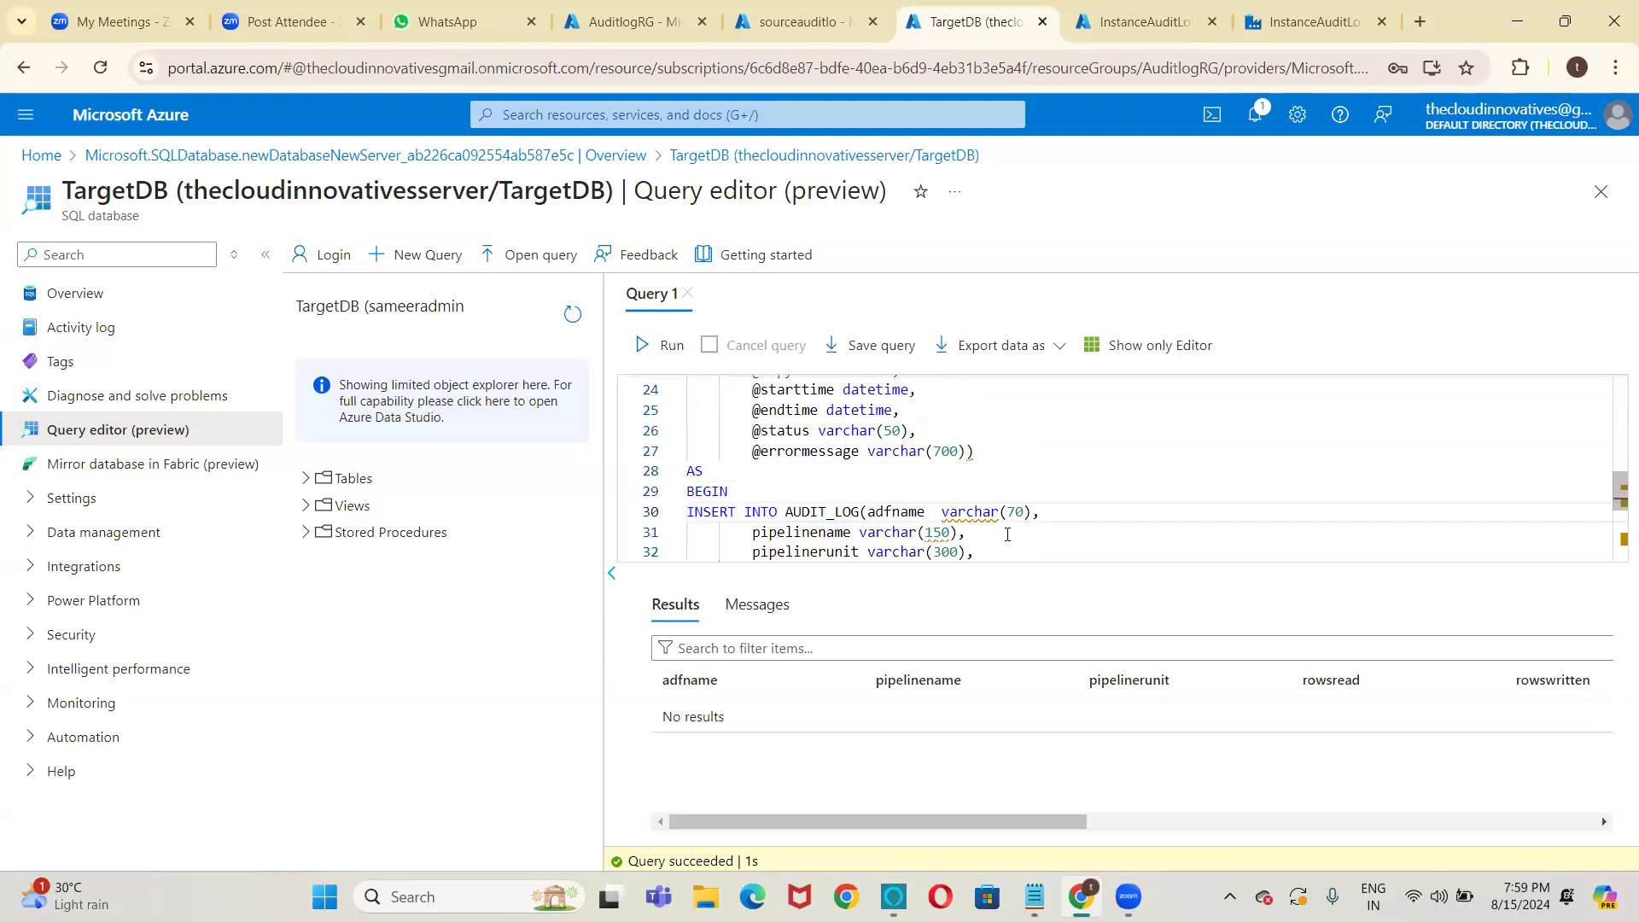
pyautogui.hotkey('shift', 'Right')
pyautogui.hotkey('shift', 'Right')
pyautogui.hotkey('shift', 'Right')
pyautogui.hotkey('shift', 'Right')
pyautogui.hotkey('shift', 'Right')
pyautogui.hotkey('shift', 'Right')
pyautogui.hotkey('shift', 'Right')
pyautogui.hotkey('shift', 'Right')
pyautogui.hotkey('shift', 'Right')
pyautogui.hotkey('shift', 'Right')
pyautogui.hotkey('shift', 'Right')
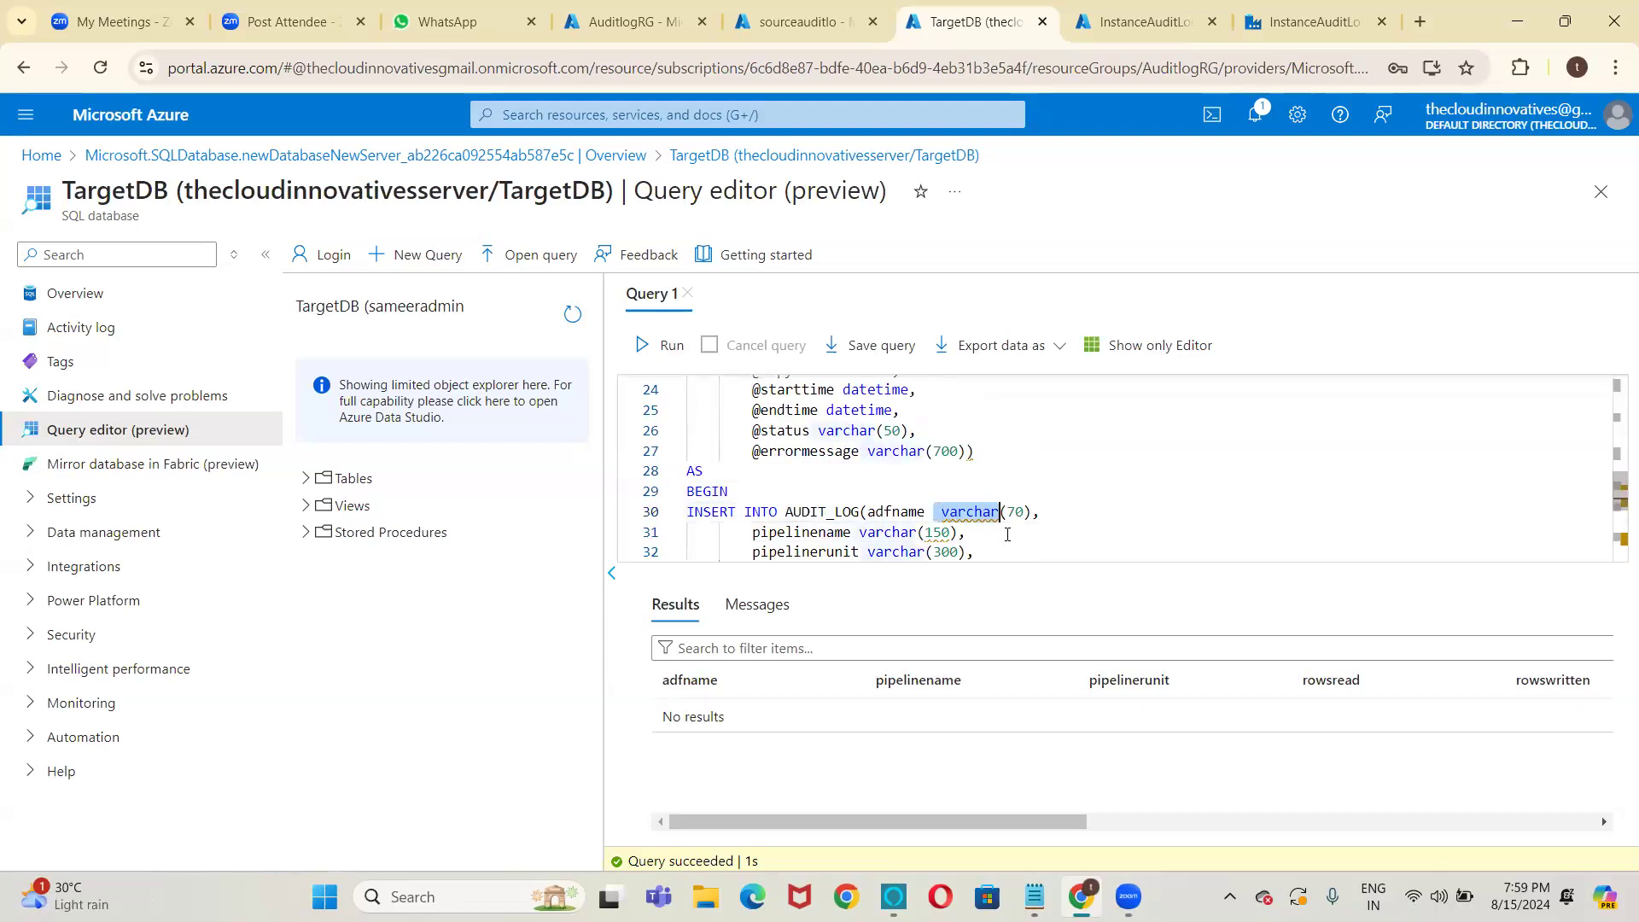
pyautogui.hotkey('shift', 'Right')
pyautogui.press('Delete')
pyautogui.press('Right')
pyautogui.press('Delete')
pyautogui.press('Delete')
pyautogui.press('Delete')
pyautogui.press('Delete')
pyautogui.press('Delete')
pyautogui.press('Delete')
pyautogui.press('Delete')
pyautogui.press('Delete')
pyautogui.press('Delete')
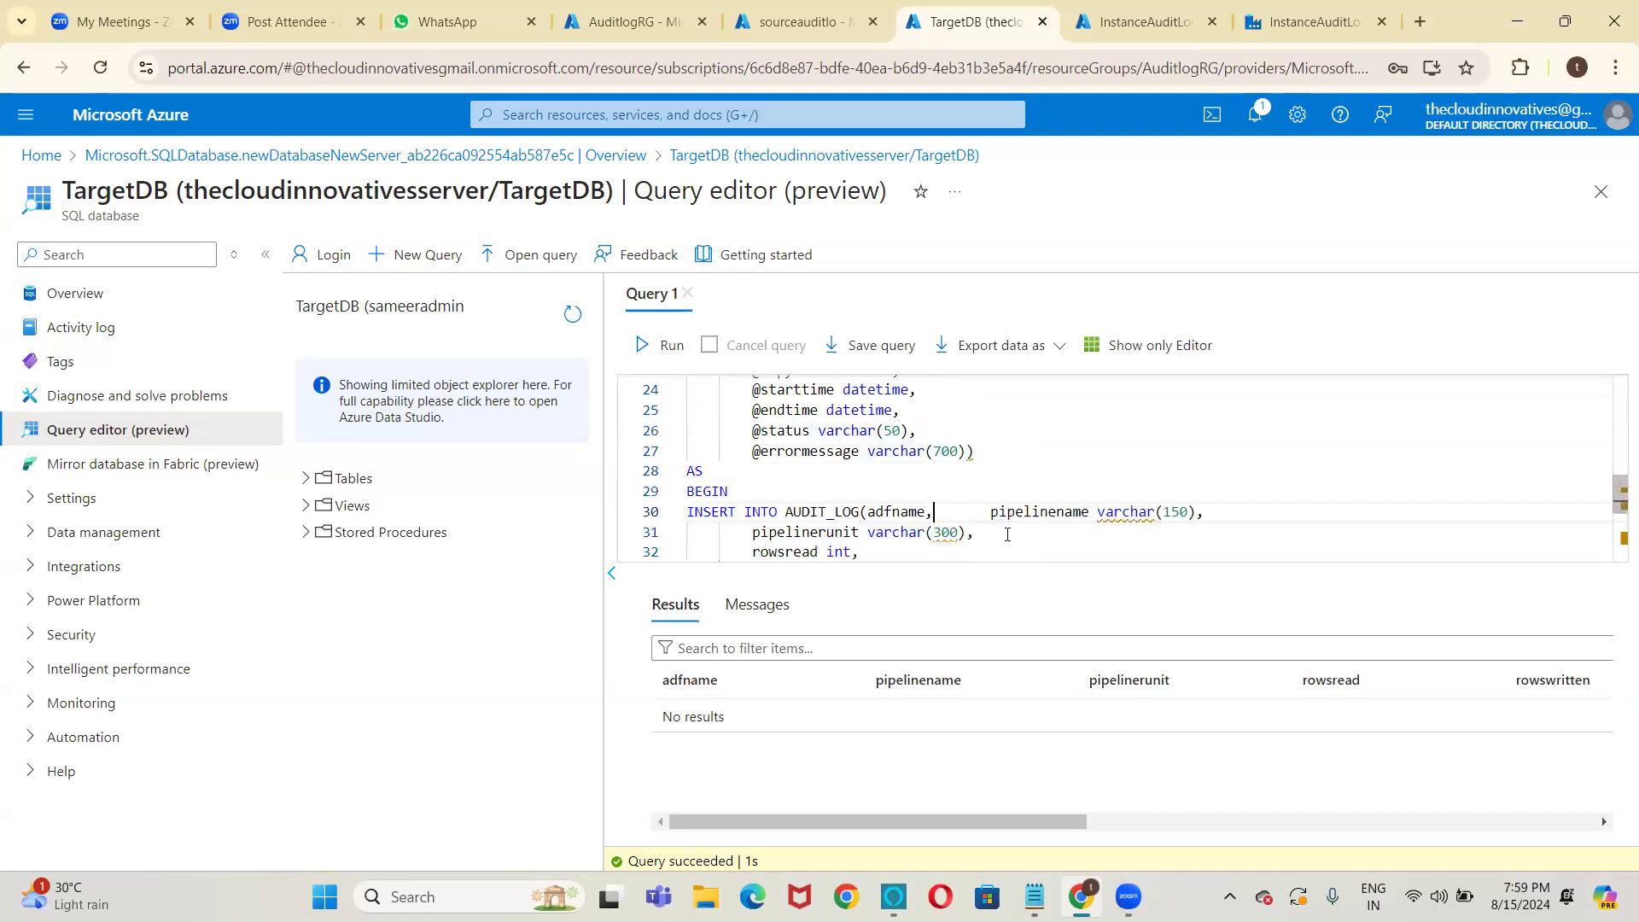
# Close the gap before pipelinename in the INSERT column list and remove its varchar(150) type, keeping the comma.
pyautogui.press('Right')
pyautogui.press('Right')
pyautogui.press('Right')
pyautogui.press('Right')
pyautogui.press('Right')
pyautogui.press('Right')
pyautogui.press('Right')
pyautogui.press('Right')
pyautogui.press('Right')
pyautogui.press('Right')
pyautogui.press('Right')
pyautogui.press('Right')
pyautogui.hotkey('shift', 'Right')
pyautogui.hotkey('shift', 'Right')
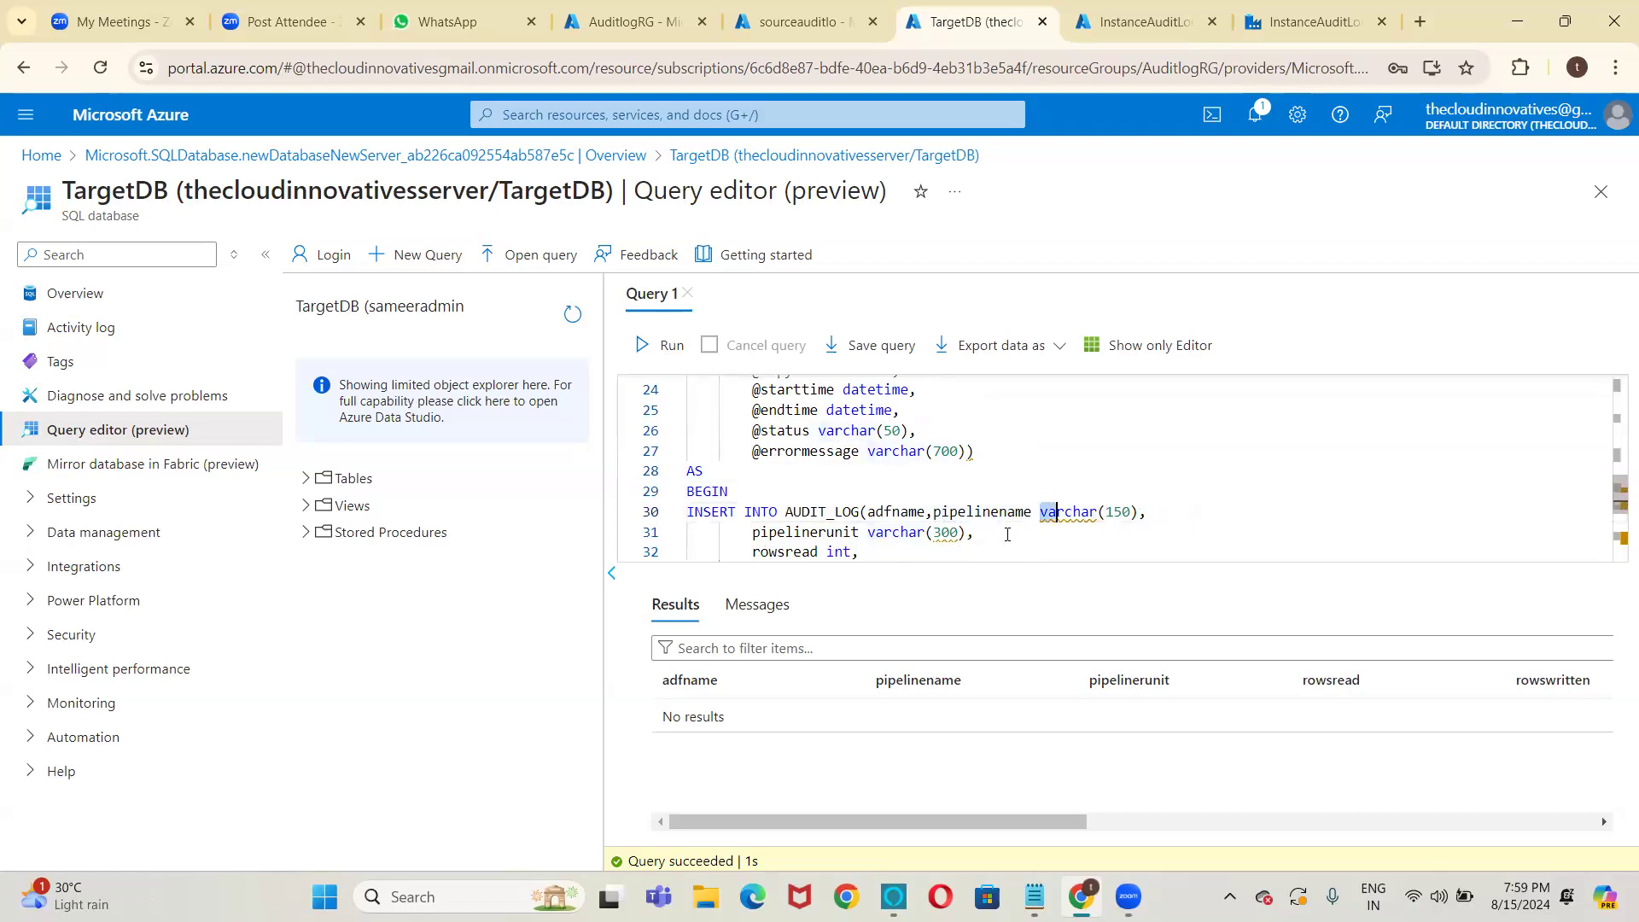
pyautogui.hotkey('shift', 'Right')
pyautogui.hotkey('shift', 'Right')
pyautogui.hotkey('shift', 'Right')
pyautogui.hotkey('shift', 'Right')
pyautogui.hotkey('shift', 'Right')
pyautogui.hotkey('shift', 'Right')
pyautogui.hotkey('shift', 'Right')
pyautogui.hotkey('shift', 'Right')
pyautogui.hotkey('shift', 'Right')
pyautogui.hotkey('shift', 'Right')
pyautogui.press('Delete')
pyautogui.press('BackSpace')
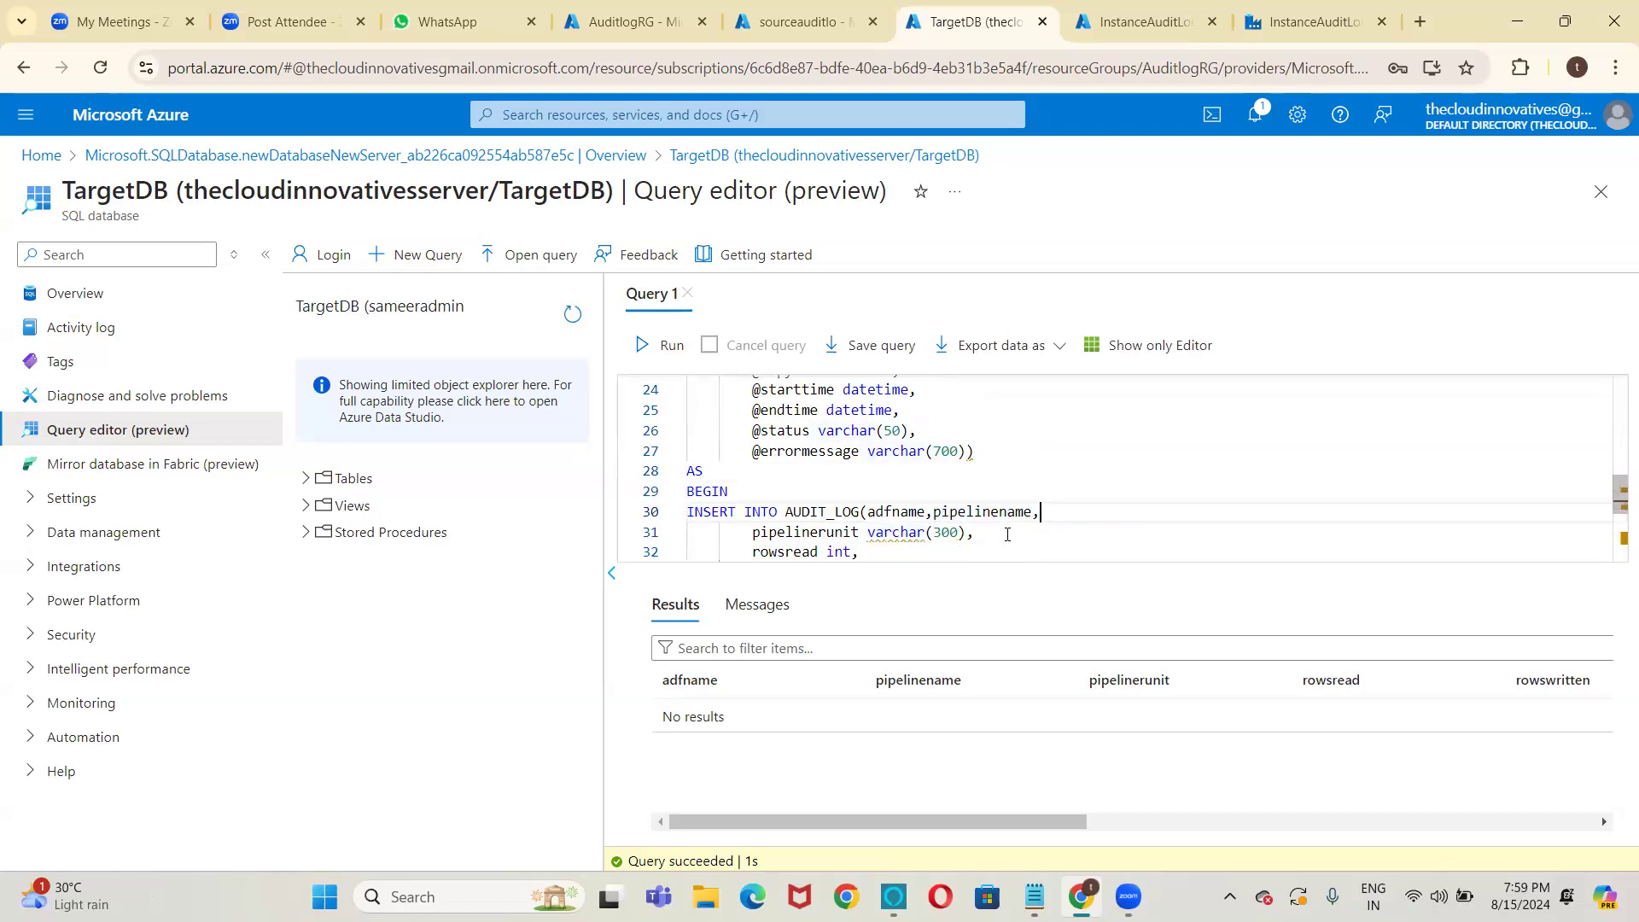
# Bring pipelinerunit up onto the INSERT line directly after pipelinename and remove its varchar(300) type.
pyautogui.press('Delete')
pyautogui.press('Delete')
pyautogui.press('Delete')
pyautogui.press('Delete')
pyautogui.press('Delete')
pyautogui.press('Delete')
pyautogui.press('Delete')
pyautogui.press('Delete')
pyautogui.press('Delete')
pyautogui.press('Right')
pyautogui.press('Delete')
pyautogui.press('Delete')
pyautogui.press('Delete')
pyautogui.press('Delete')
pyautogui.press('Delete')
pyautogui.press('Delete')
pyautogui.press('Delete')
pyautogui.press('Delete')
pyautogui.press('Delete')
pyautogui.press('Delete')
pyautogui.press('Delete')
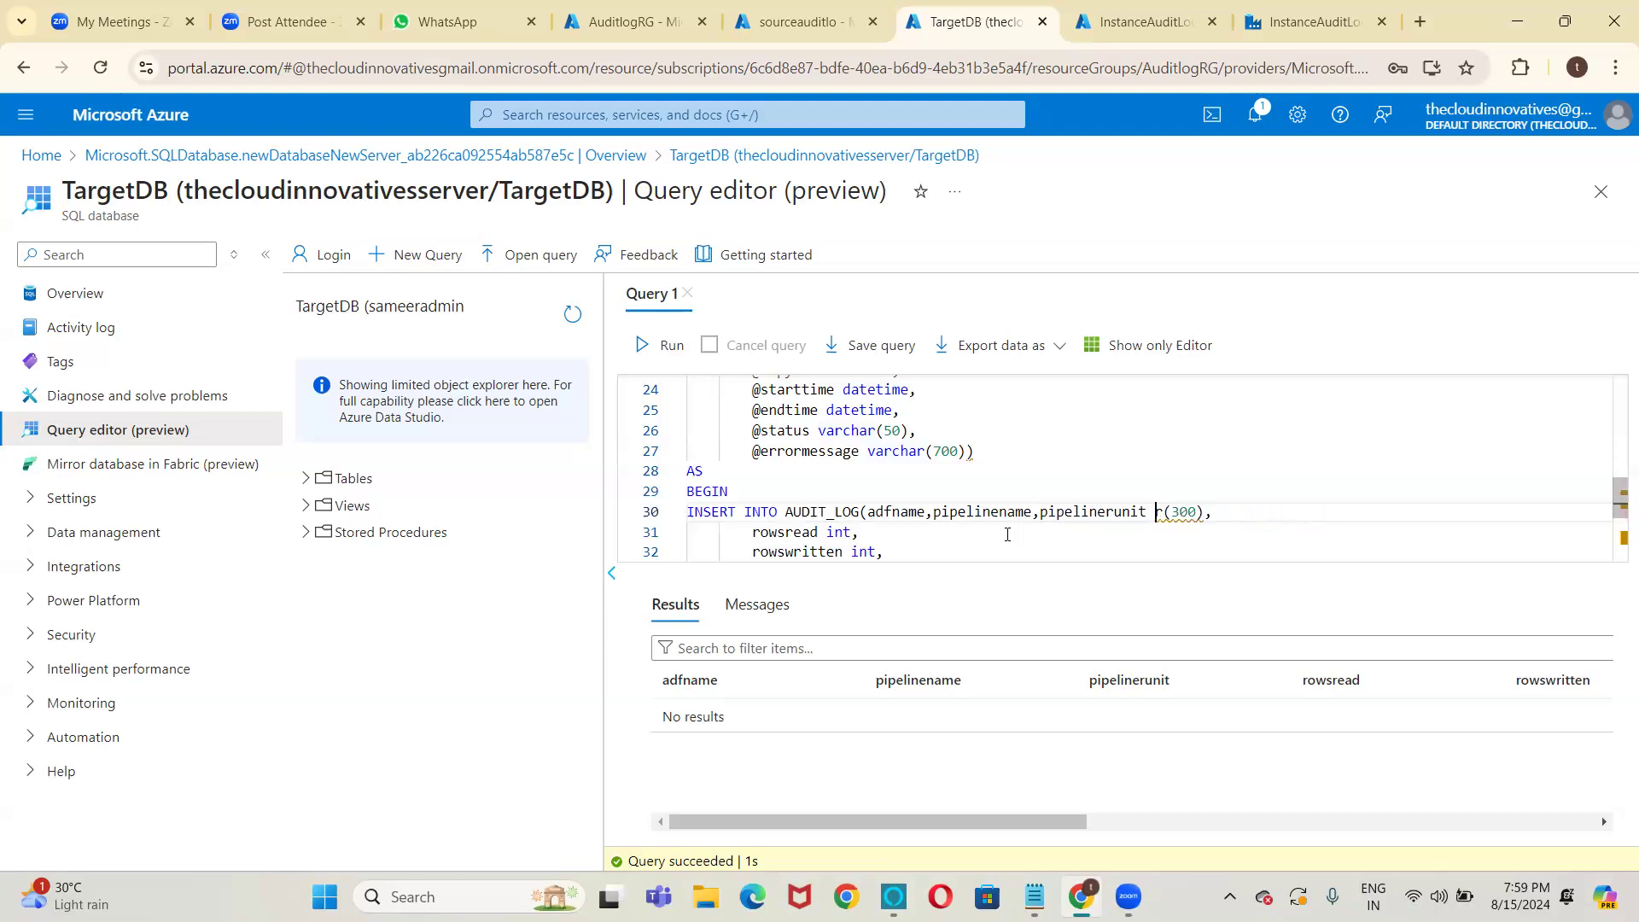
pyautogui.press('BackSpace')
pyautogui.press('Delete')
pyautogui.press('Delete')
pyautogui.press('Delete')
pyautogui.press('Delete')
pyautogui.press('Delete')
pyautogui.press('Delete')
pyautogui.press('Delete')
# Bring rowsread up onto the INSERT line directly after pipelinerunit and remove its int type.
pyautogui.press('Delete')
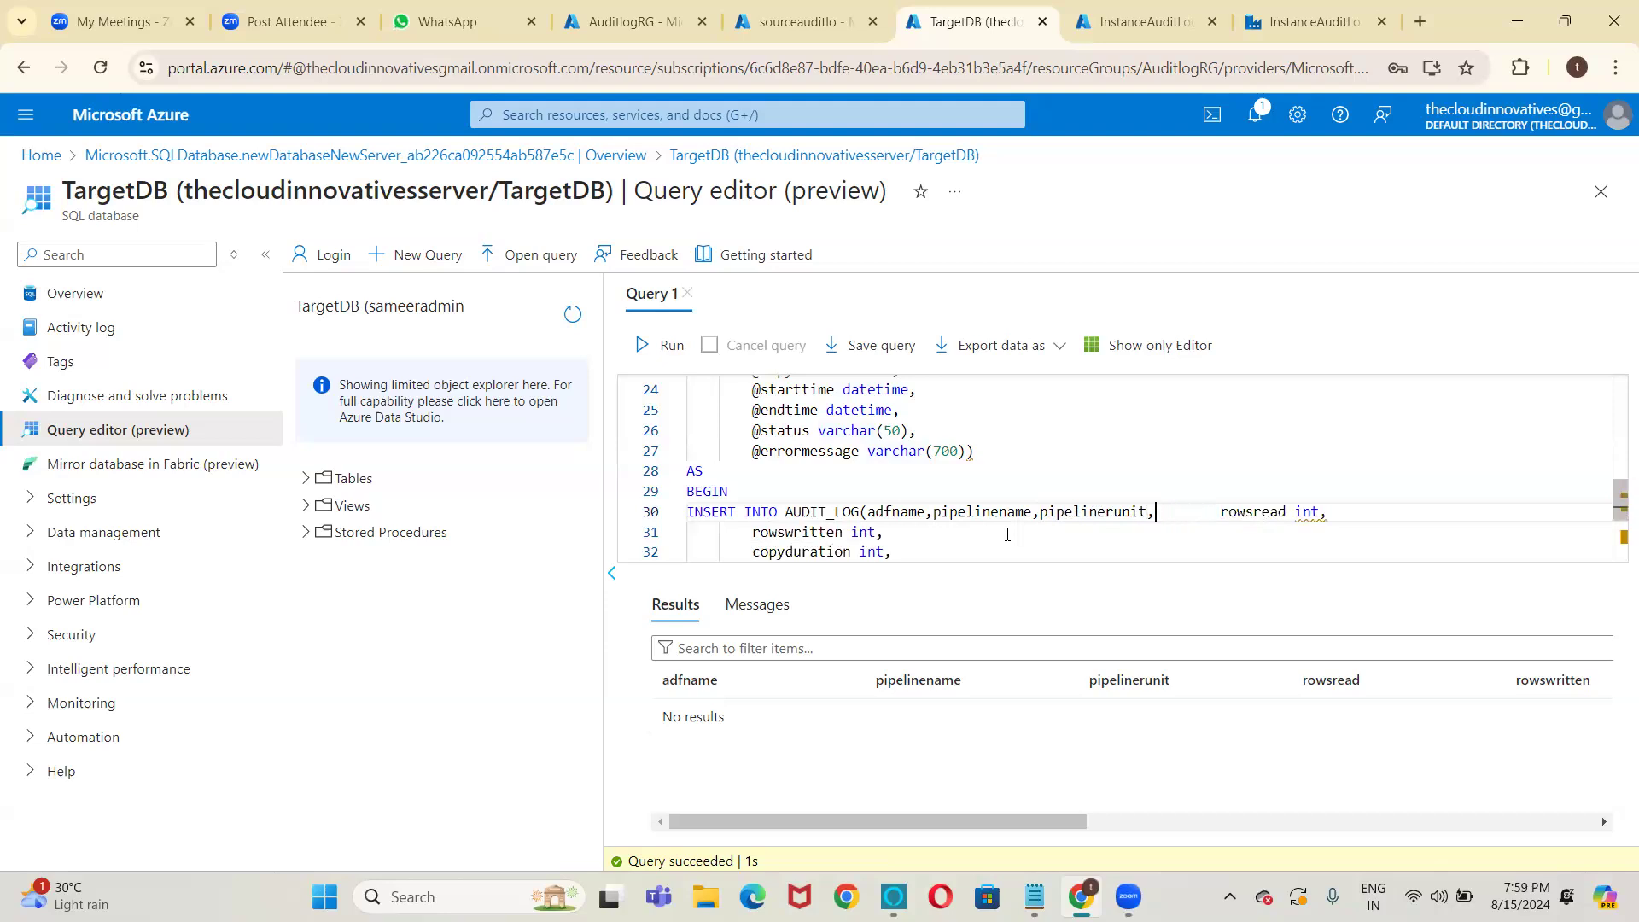
pyautogui.press('Delete')
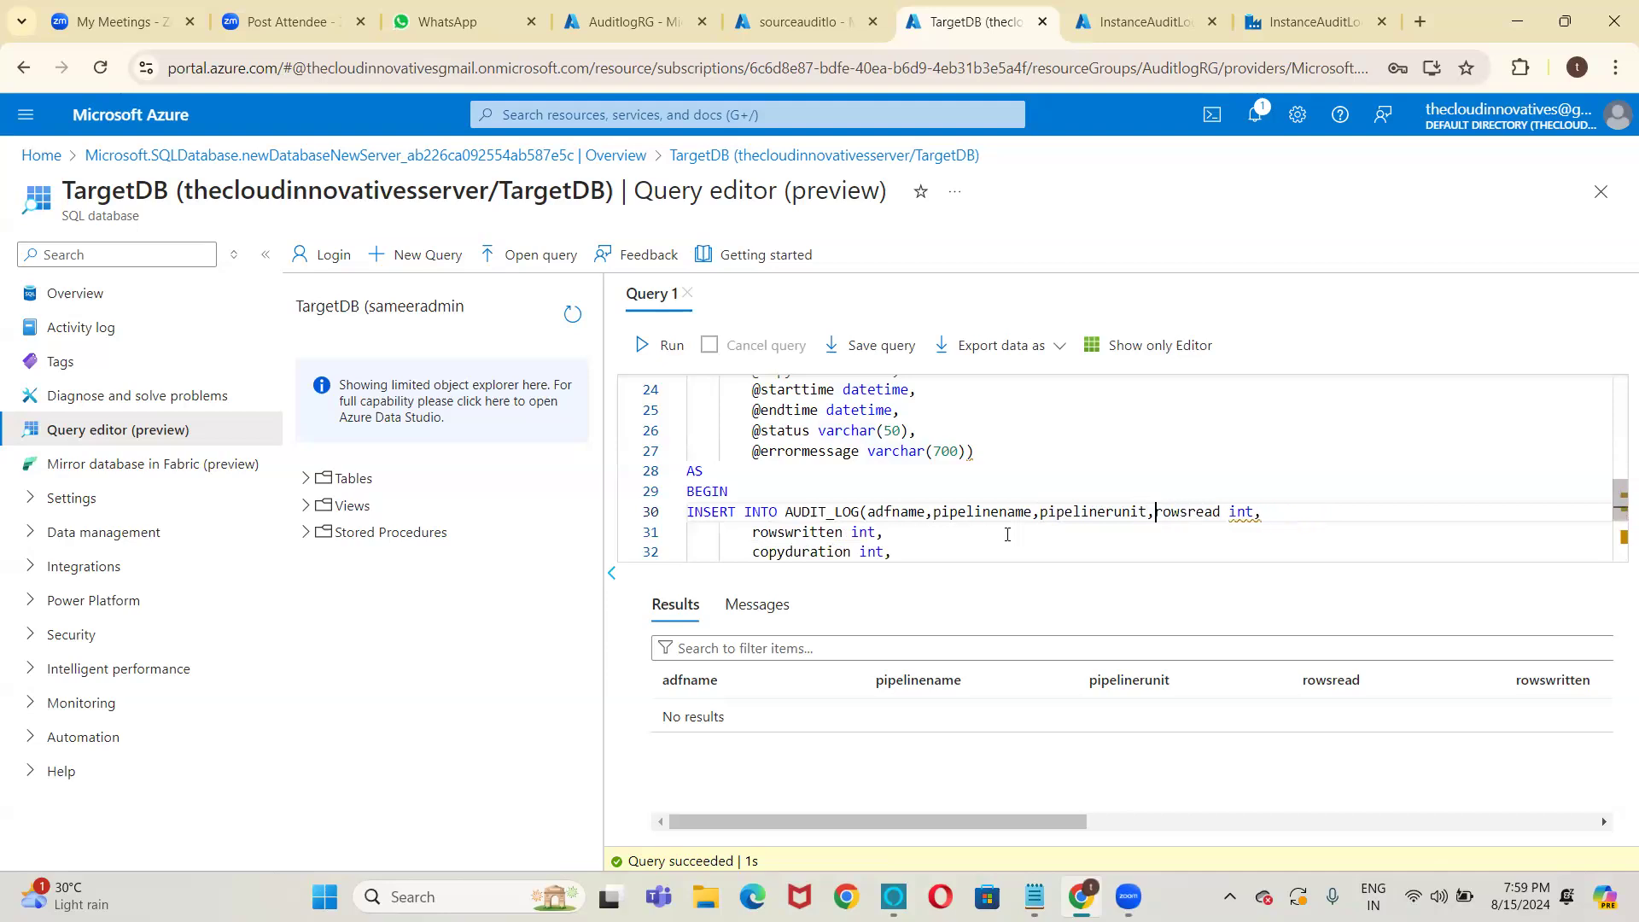
pyautogui.press('Right')
pyautogui.press('Right')
pyautogui.press('Right')
pyautogui.press('Right')
pyautogui.press('Right')
pyautogui.press('Right')
pyautogui.press('Right')
pyautogui.press('Right')
pyautogui.press('Right')
pyautogui.press('Delete')
pyautogui.press('Delete')
pyautogui.press('Delete')
pyautogui.press('BackSpace')
# Remove the int type after rowsread in the INSERT column list and bring rowswritten up onto the same line.
pyautogui.press('Delete')
pyautogui.press('Delete')
pyautogui.press('Delete')
pyautogui.press('Delete')
pyautogui.press('Delete')
pyautogui.press('Delete')
pyautogui.press('Delete')
pyautogui.press('Delete')
pyautogui.press('Delete')
pyautogui.press('Delete')
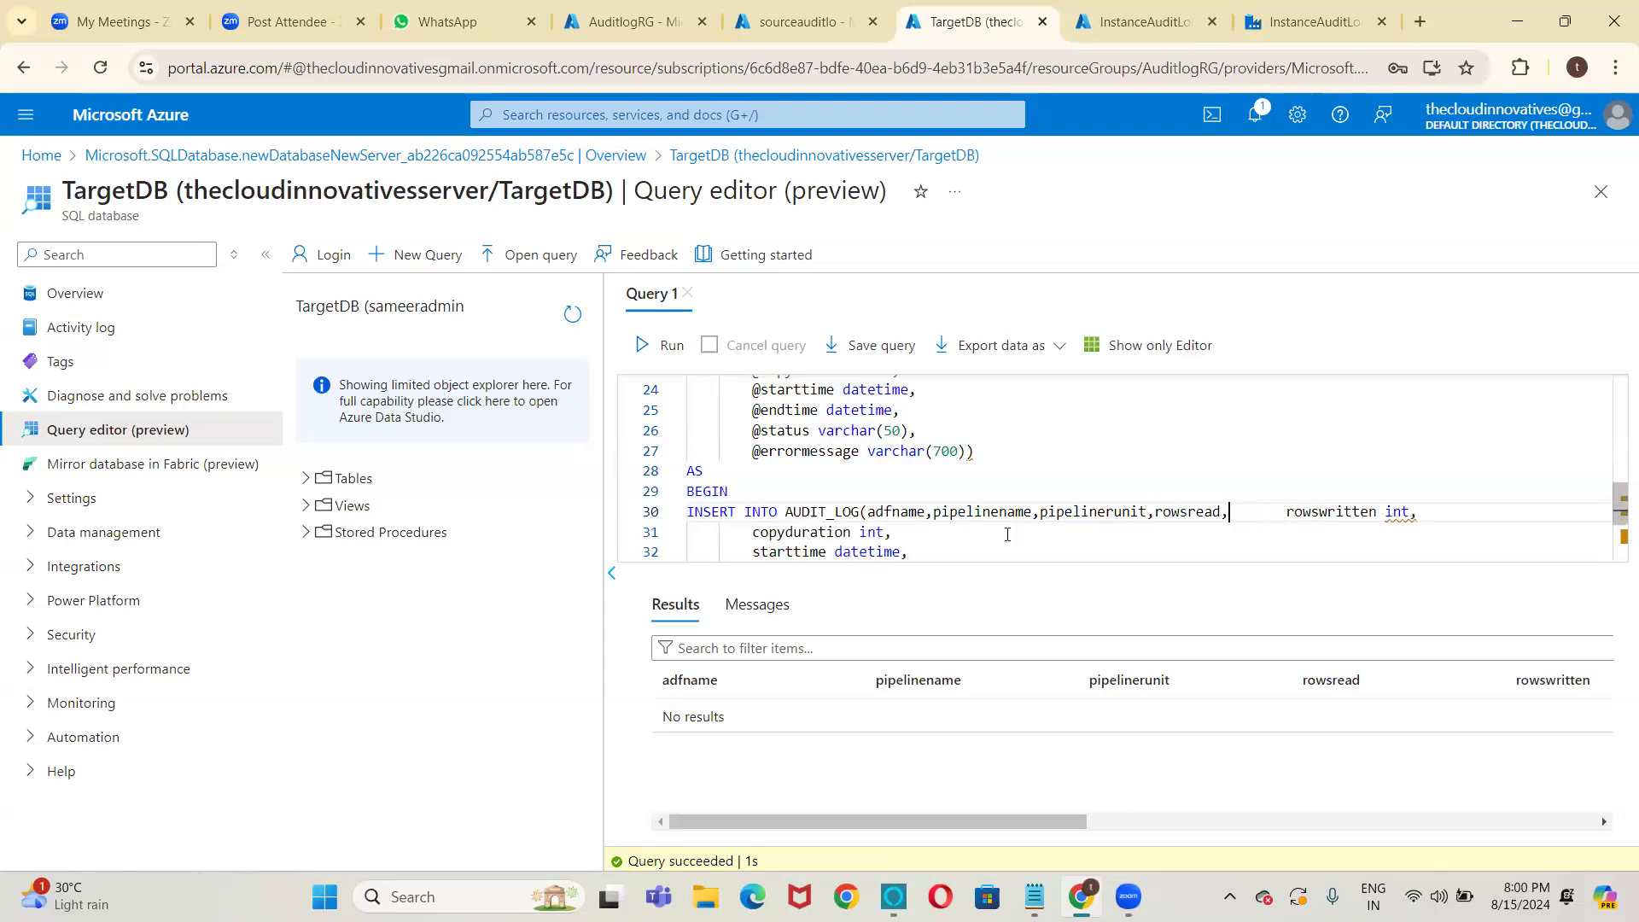
# Close the gap before rowswritten in the INSERT column list and remove its int type, keeping the comma.
pyautogui.press('Delete')
pyautogui.press('Right')
pyautogui.press('Right')
pyautogui.press('Right')
pyautogui.press('Right')
pyautogui.press('Right')
pyautogui.press('Right')
pyautogui.press('Right')
pyautogui.press('Right')
pyautogui.press('Right')
pyautogui.press('Right')
pyautogui.press('Right')
pyautogui.press('Right')
pyautogui.press('Delete')
pyautogui.press('Delete')
pyautogui.press('BackSpace')
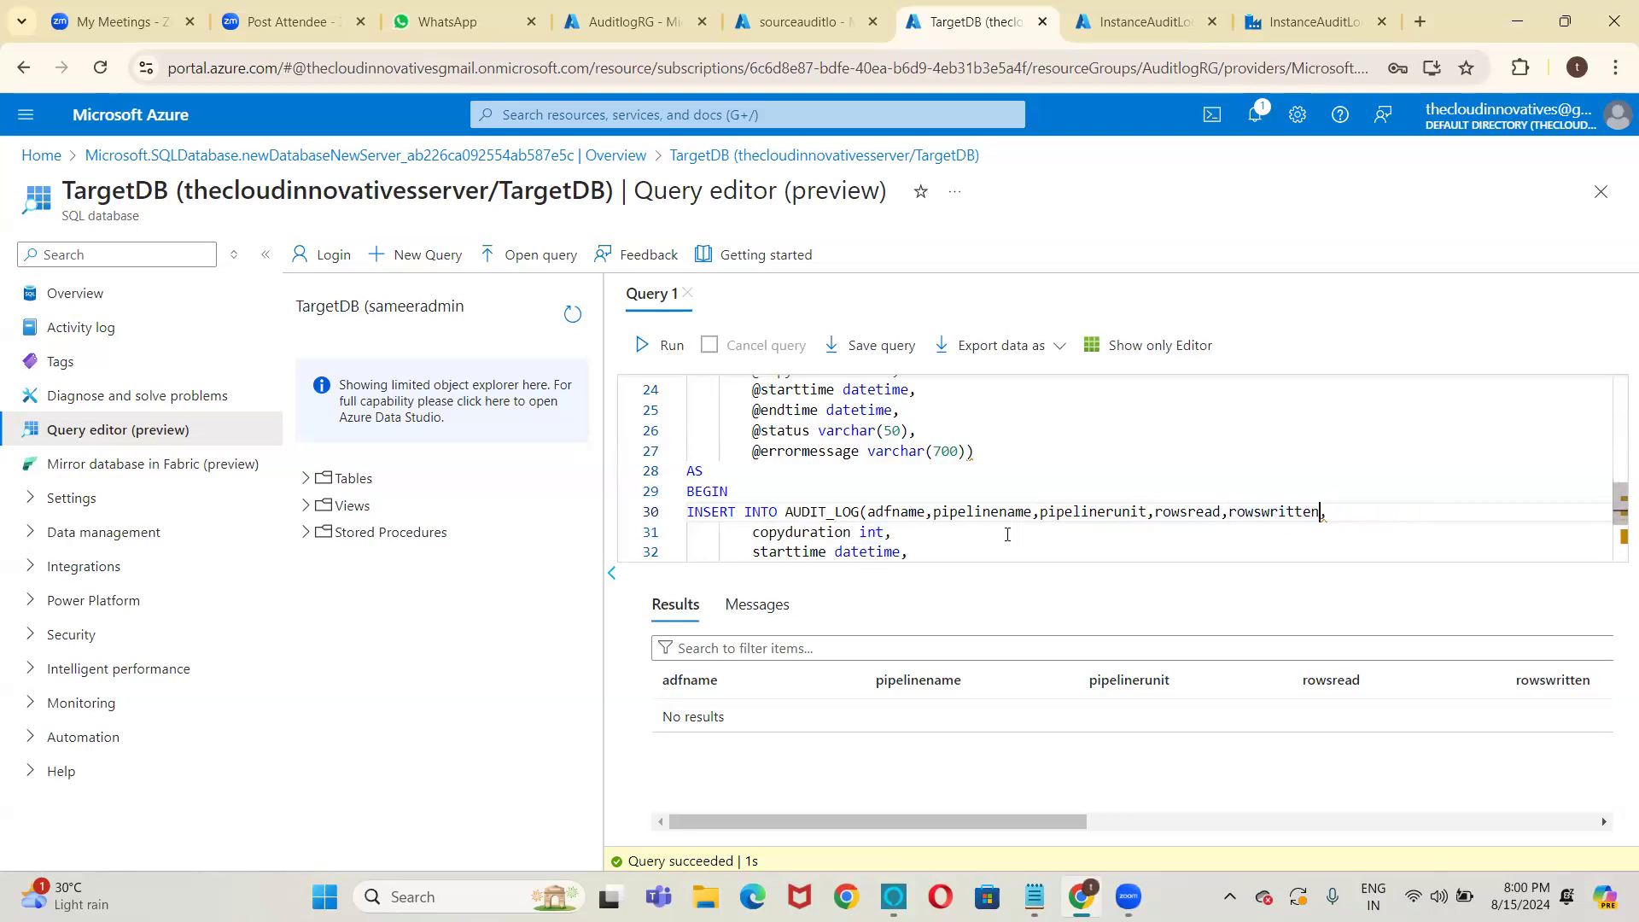
# Bring copyduration up onto the INSERT line after rowswritten and delete most of the gap before it.
pyautogui.press('Delete')
pyautogui.press('Delete')
pyautogui.press('Delete')
pyautogui.press('Delete')
pyautogui.press('Delete')
pyautogui.press('Delete')
pyautogui.press('Delete')
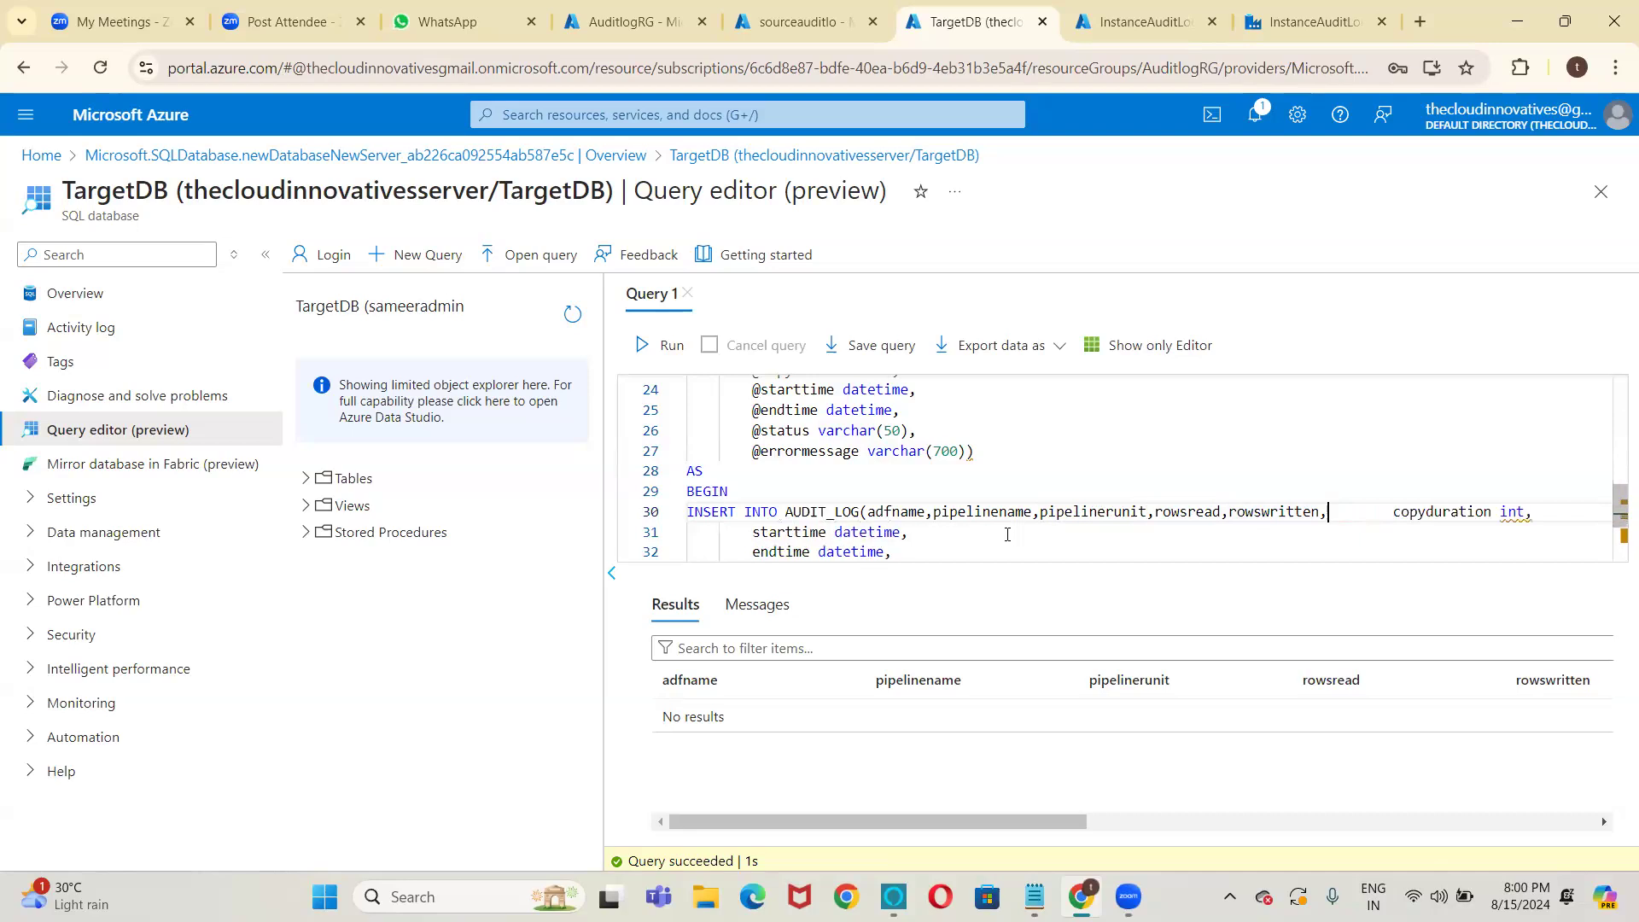
pyautogui.press('Delete')
pyautogui.press('Delete')
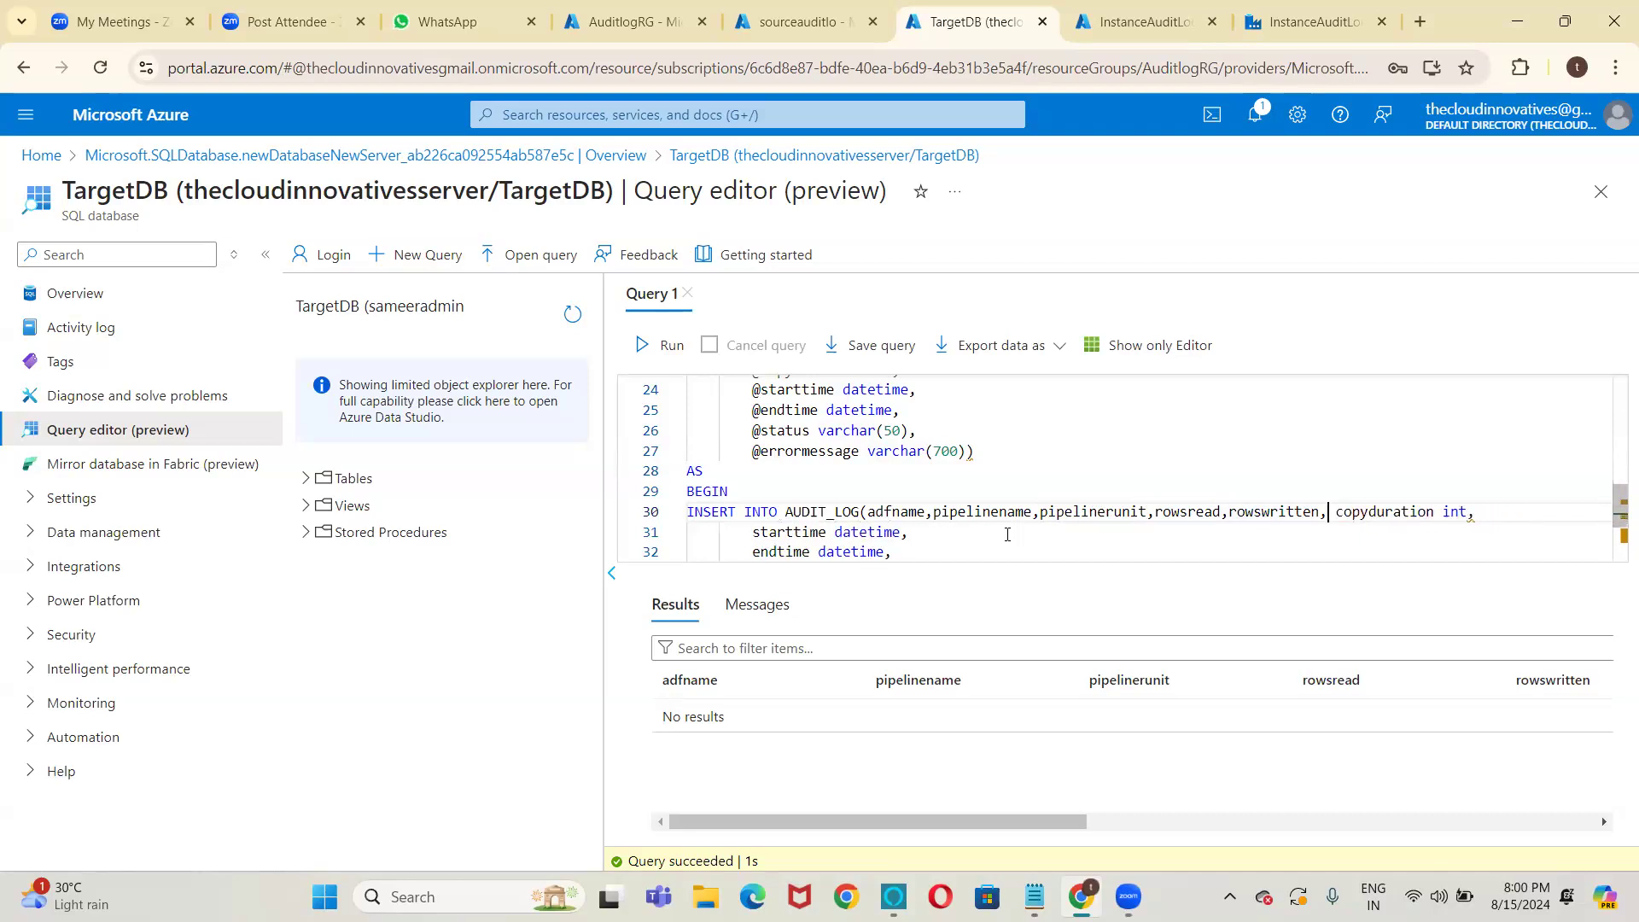
# Remove the remaining space before copyduration and its int type from the INSERT column list, keeping the comma.
pyautogui.press('Right')
pyautogui.press('Right')
pyautogui.press('Right')
pyautogui.press('Delete')
pyautogui.press('Delete')
pyautogui.press('Delete')
pyautogui.press('BackSpace')
# Bring starttime up onto the INSERT line after copyduration and delete most of the gap before it.
pyautogui.press('Delete')
pyautogui.press('Delete')
pyautogui.press('Delete')
pyautogui.press('Delete')
pyautogui.press('Delete')
pyautogui.press('Delete')
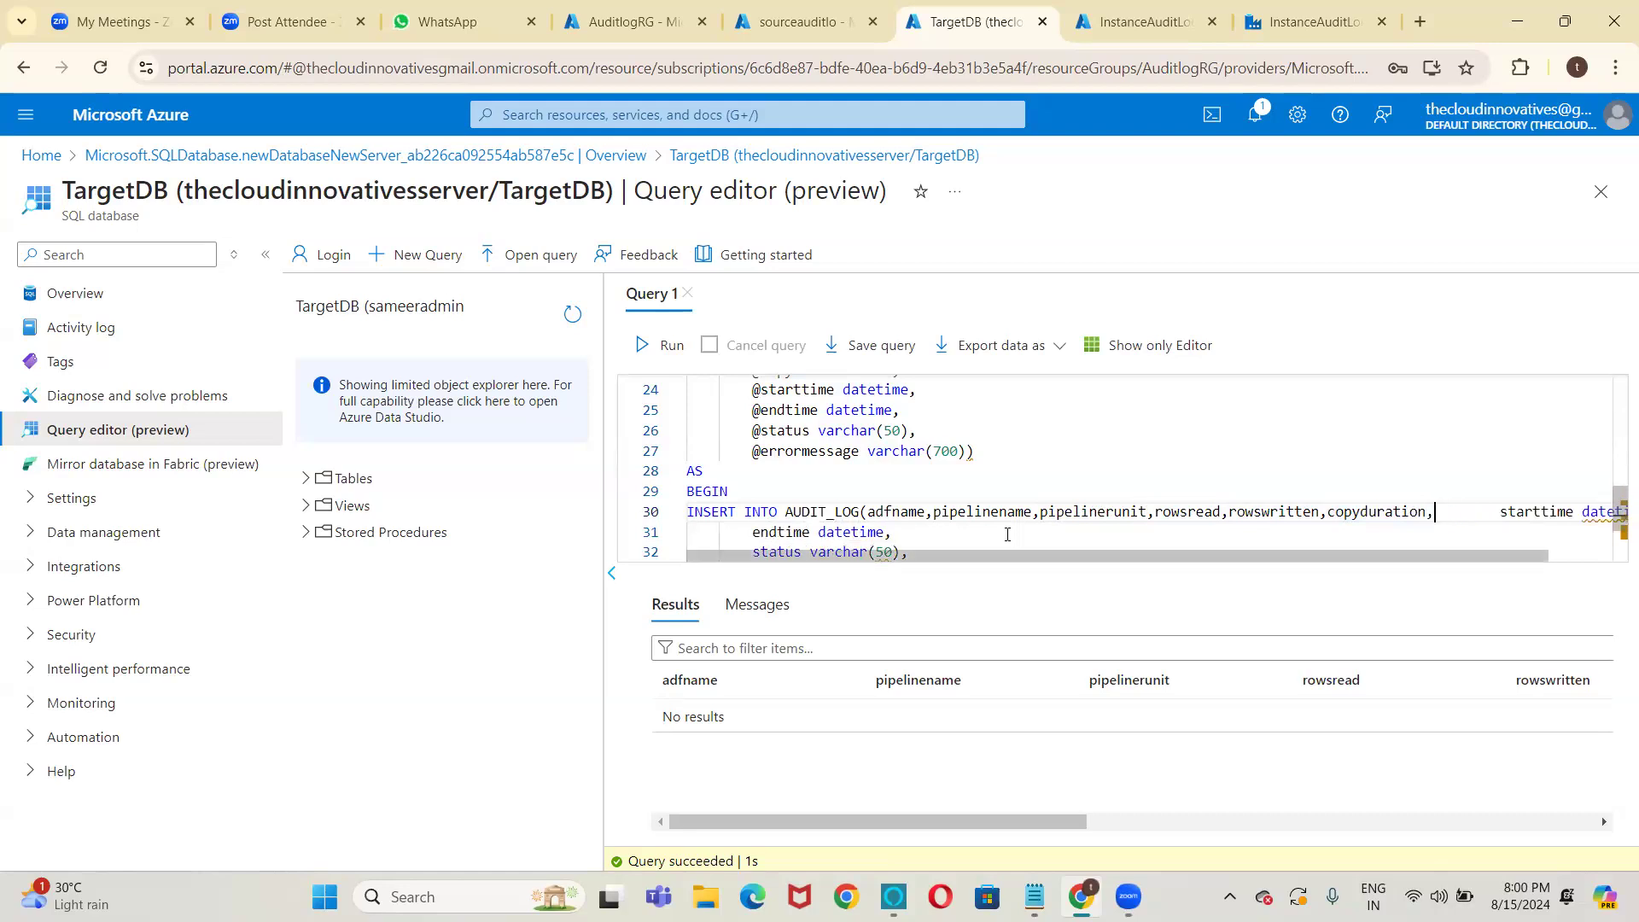
pyautogui.press('Delete')
pyautogui.press('Delete')
pyautogui.press('Delete')
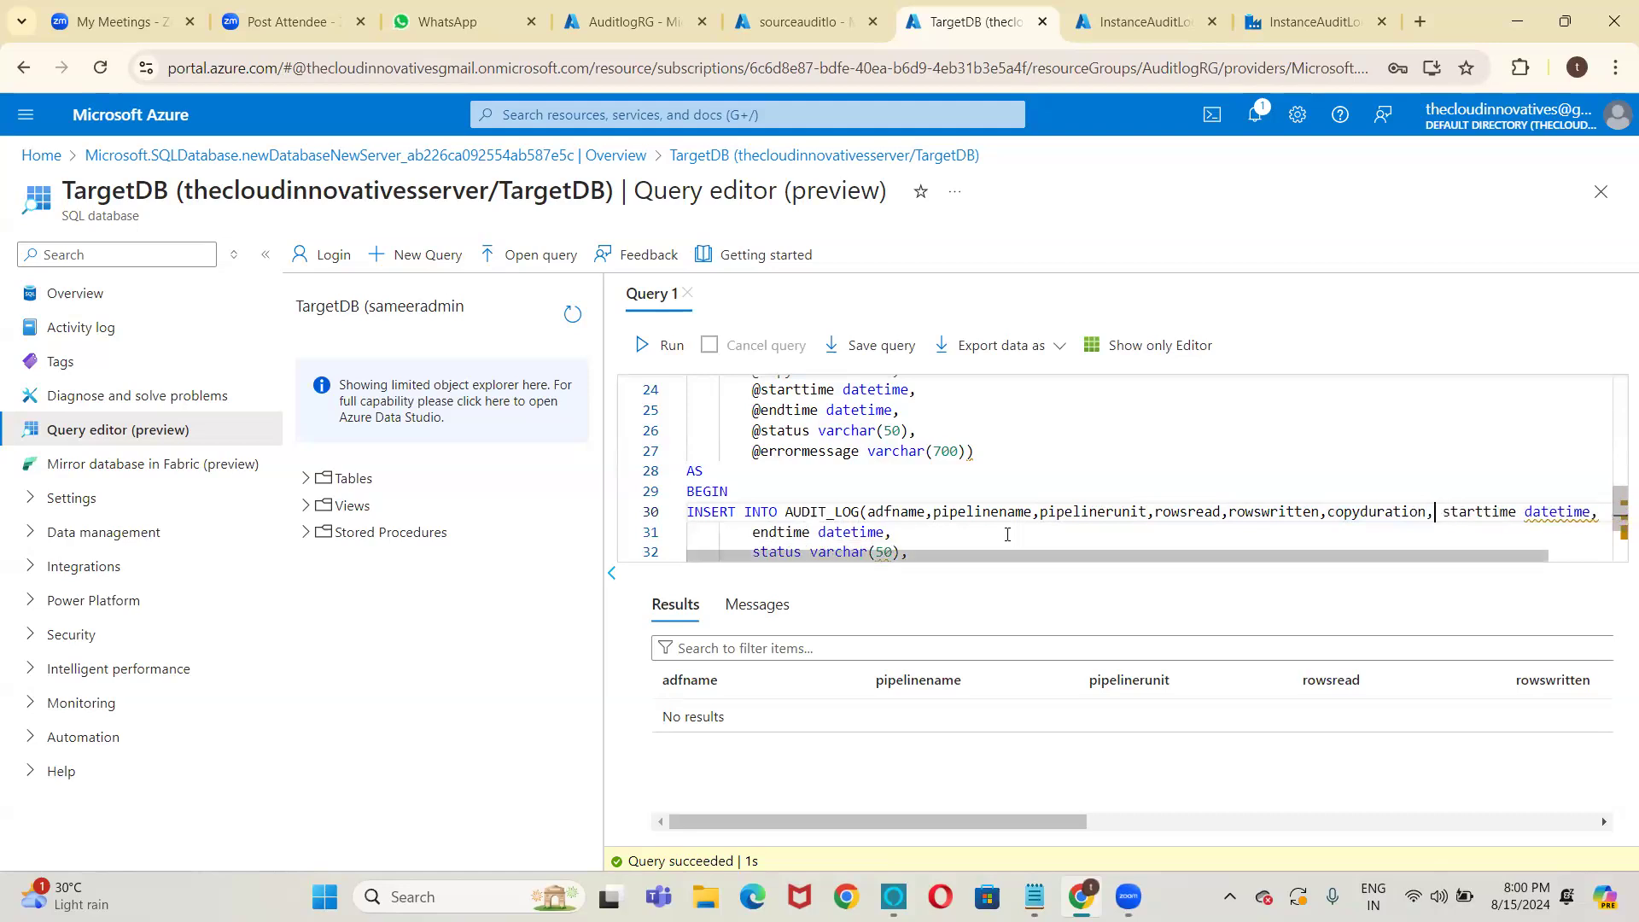
# Remove the remaining space before starttime and its datetime type from the INSERT column list, keeping the comma.
pyautogui.press('Right')
pyautogui.press('Right')
pyautogui.press('Right')
pyautogui.press('Right')
pyautogui.press('Right')
pyautogui.press('Right')
pyautogui.press('Right')
pyautogui.press('Delete')
pyautogui.press('Delete')
pyautogui.press('Delete')
pyautogui.press('Delete')
pyautogui.press('Delete')
pyautogui.press('Delete')
pyautogui.press('Delete')
pyautogui.press('Delete')
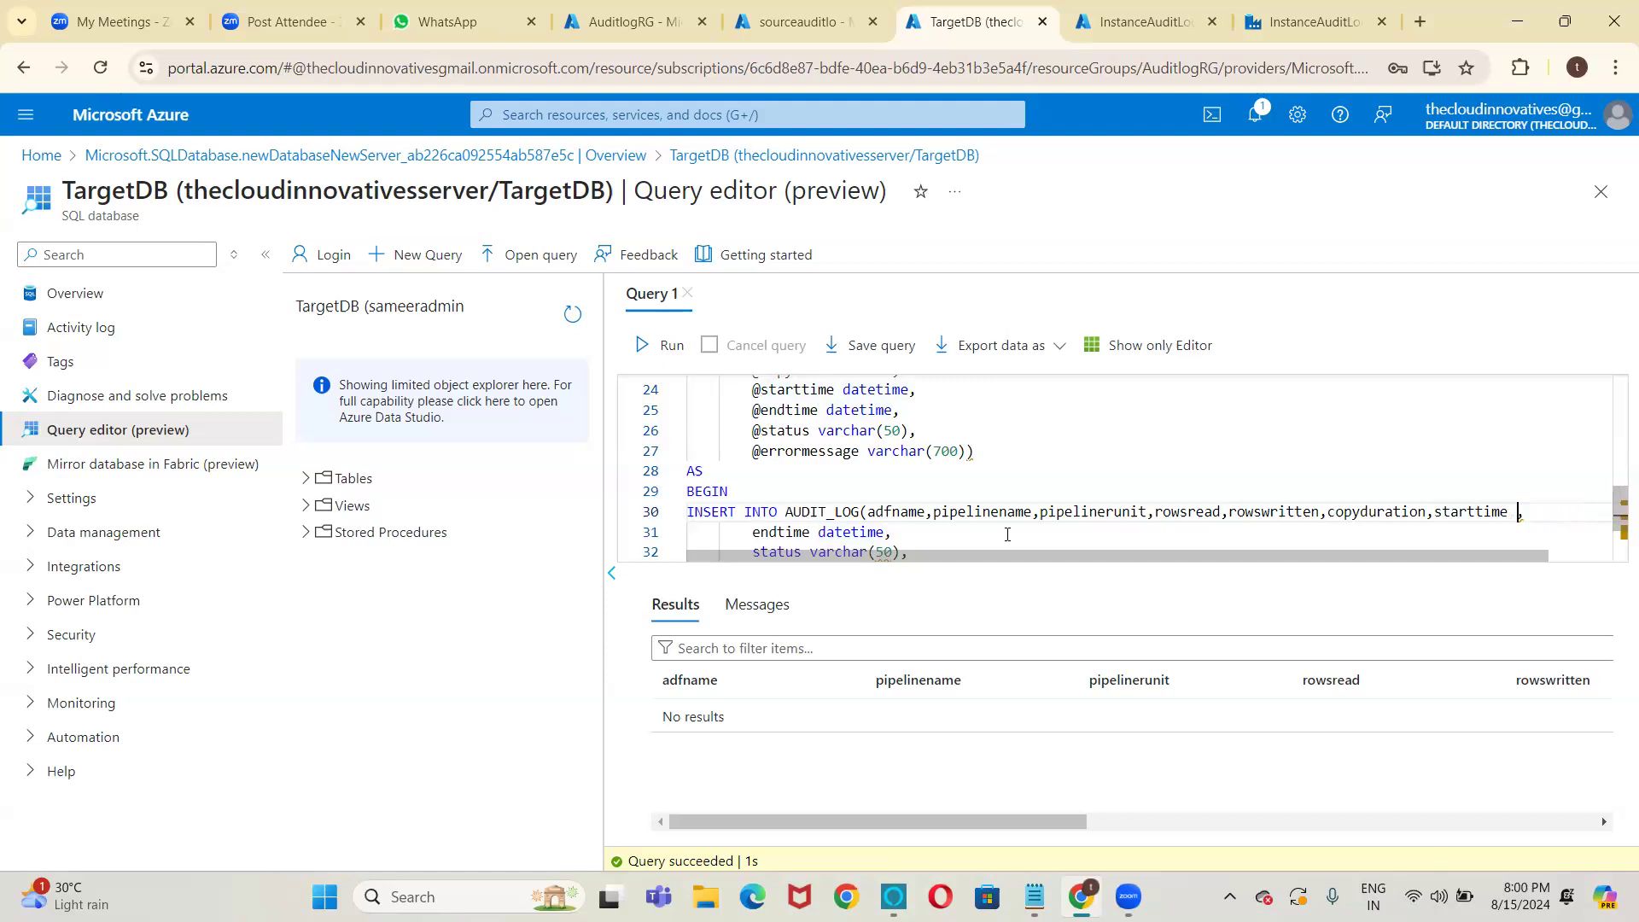
pyautogui.press('BackSpace')
# Bring endtime up onto the INSERT line directly after starttime, without any space between them.
pyautogui.press('Delete')
pyautogui.press('Delete')
pyautogui.press('Delete')
pyautogui.press('Delete')
pyautogui.press('Delete')
pyautogui.press('Delete')
pyautogui.press('Delete')
pyautogui.press('Delete')
pyautogui.press('Delete')
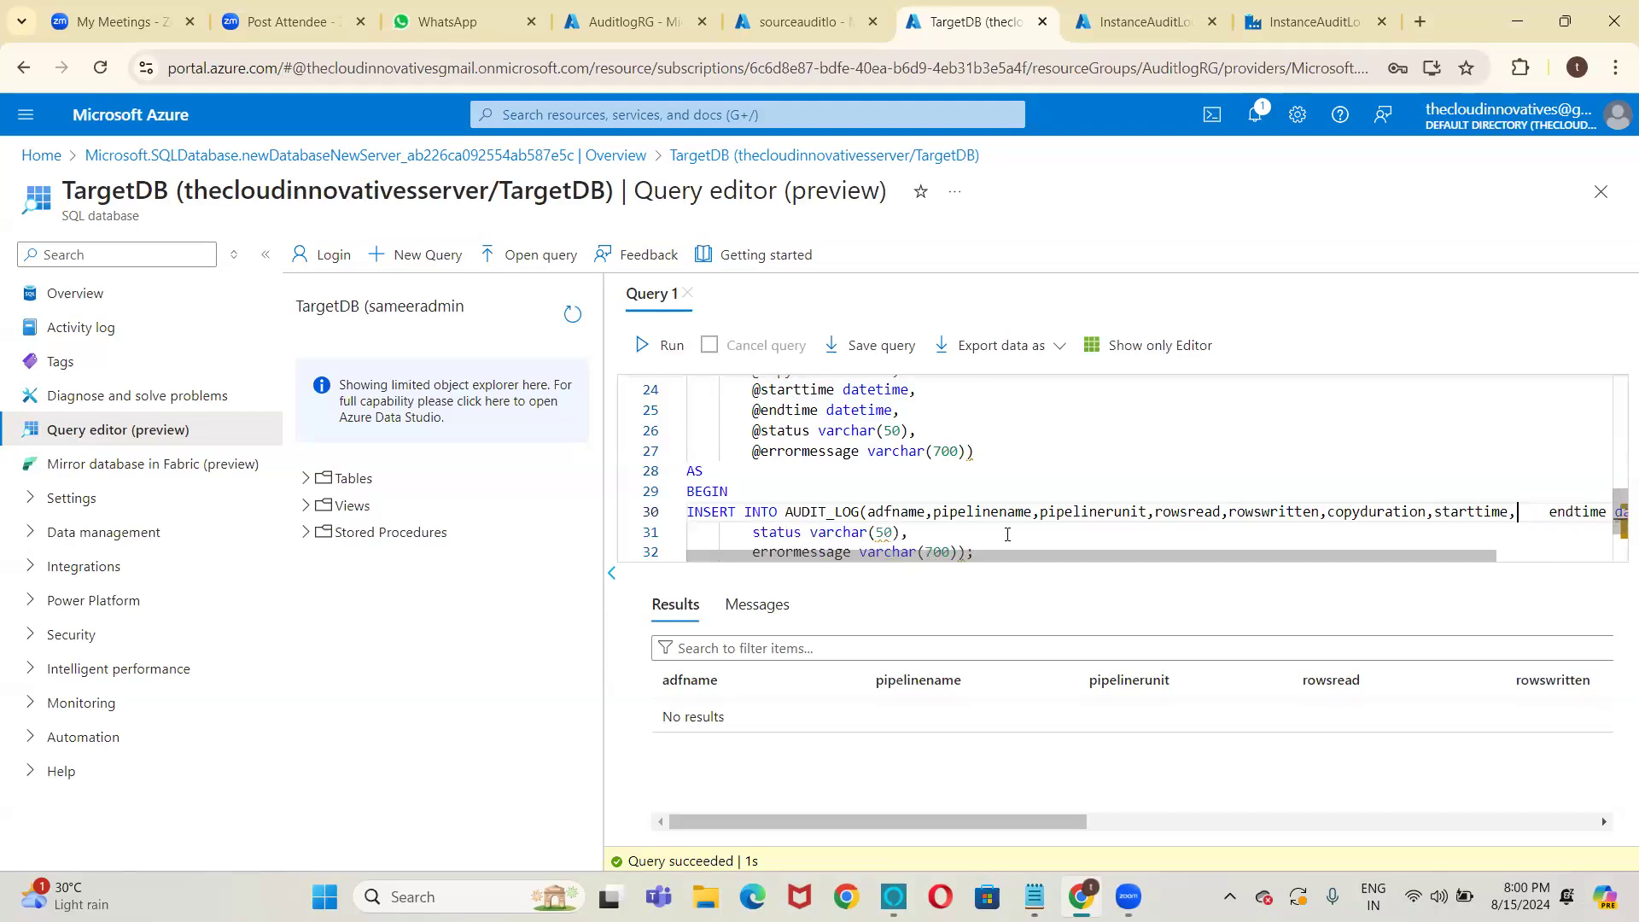
pyautogui.press('Delete')
# Remove the datetime type and the space before it after endtime in the INSERT column list, keeping the comma.
pyautogui.press('Right')
pyautogui.press('Right')
pyautogui.press('Right')
pyautogui.press('Right')
pyautogui.press('Right')
pyautogui.press('Right')
pyautogui.press('Right')
pyautogui.press('Right')
pyautogui.press('Right')
pyautogui.press('Right')
pyautogui.press('Right')
pyautogui.press('Right')
pyautogui.press('Right')
pyautogui.press('Right')
pyautogui.press('Right')
pyautogui.press('Right')
pyautogui.press('Right')
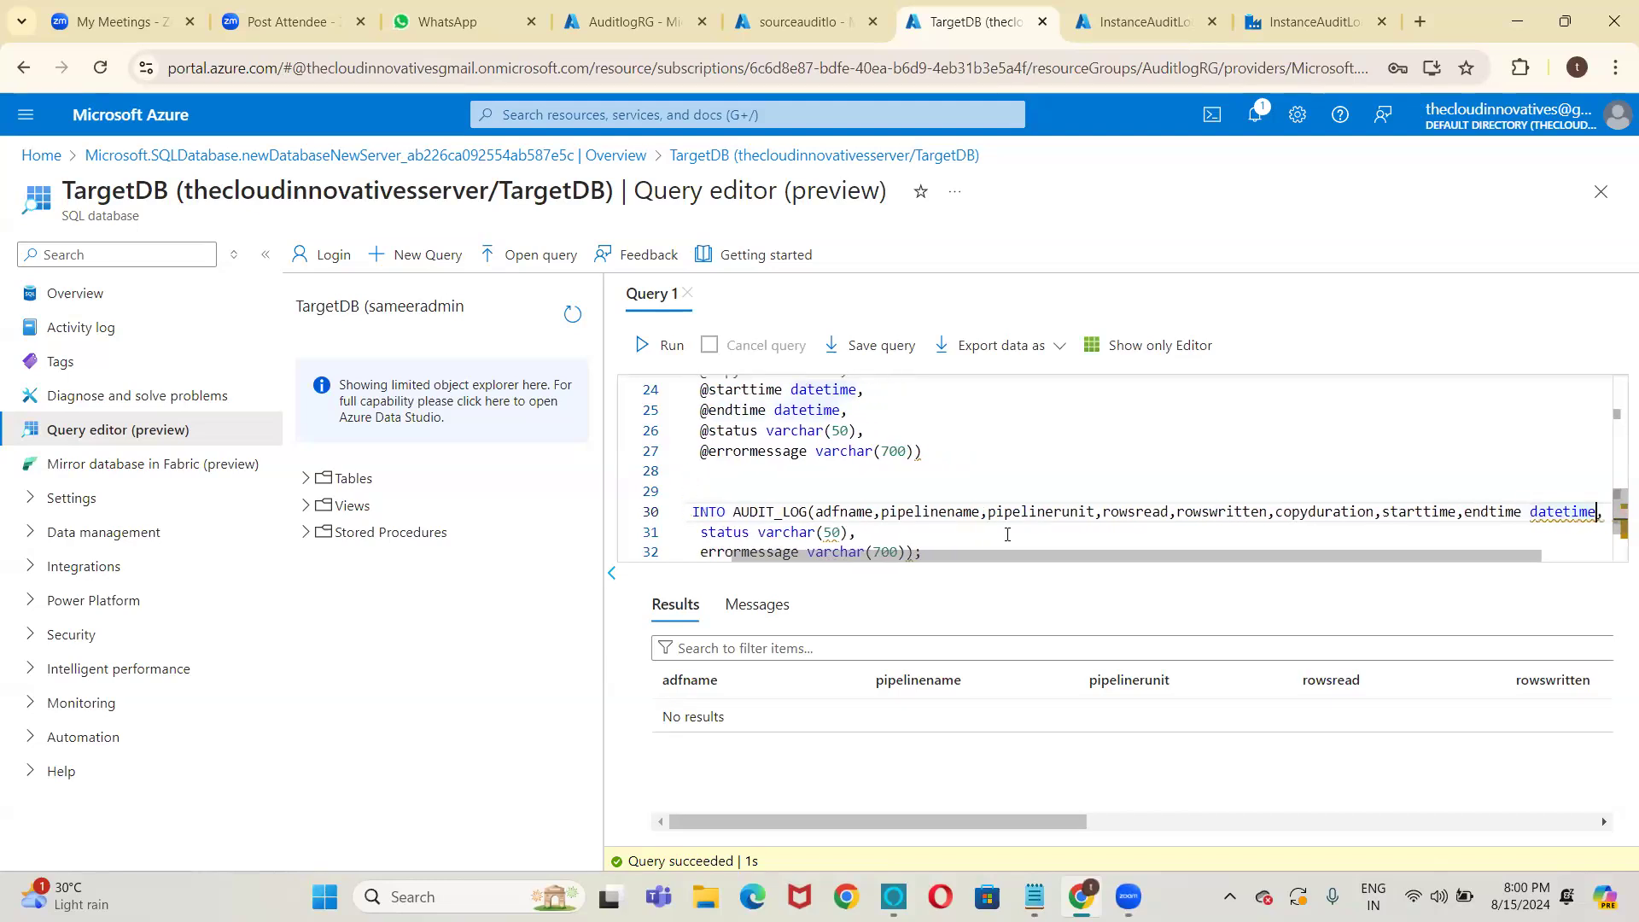
pyautogui.hotkey('shift', 'Left')
pyautogui.hotkey('shift', 'Left')
pyautogui.hotkey('shift', 'Left')
pyautogui.hotkey('shift', 'Left')
pyautogui.hotkey('shift', 'Left')
pyautogui.hotkey('shift', 'Left')
pyautogui.hotkey('shift', 'Left')
pyautogui.hotkey('shift', 'Left')
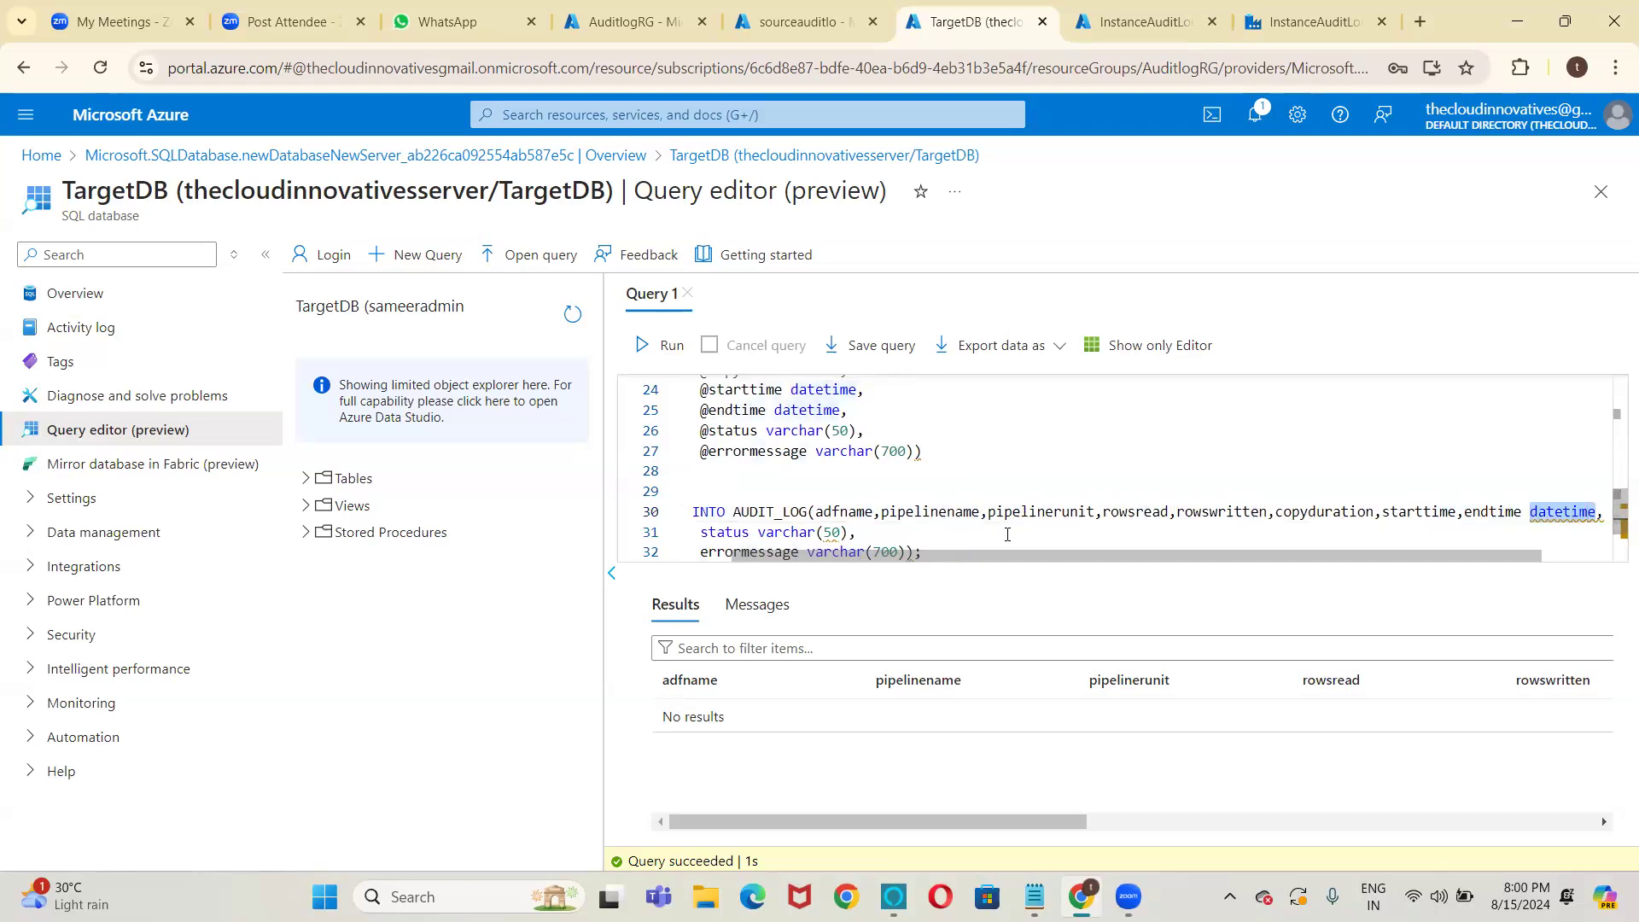
pyautogui.press('BackSpace')
pyautogui.press('BackSpace')
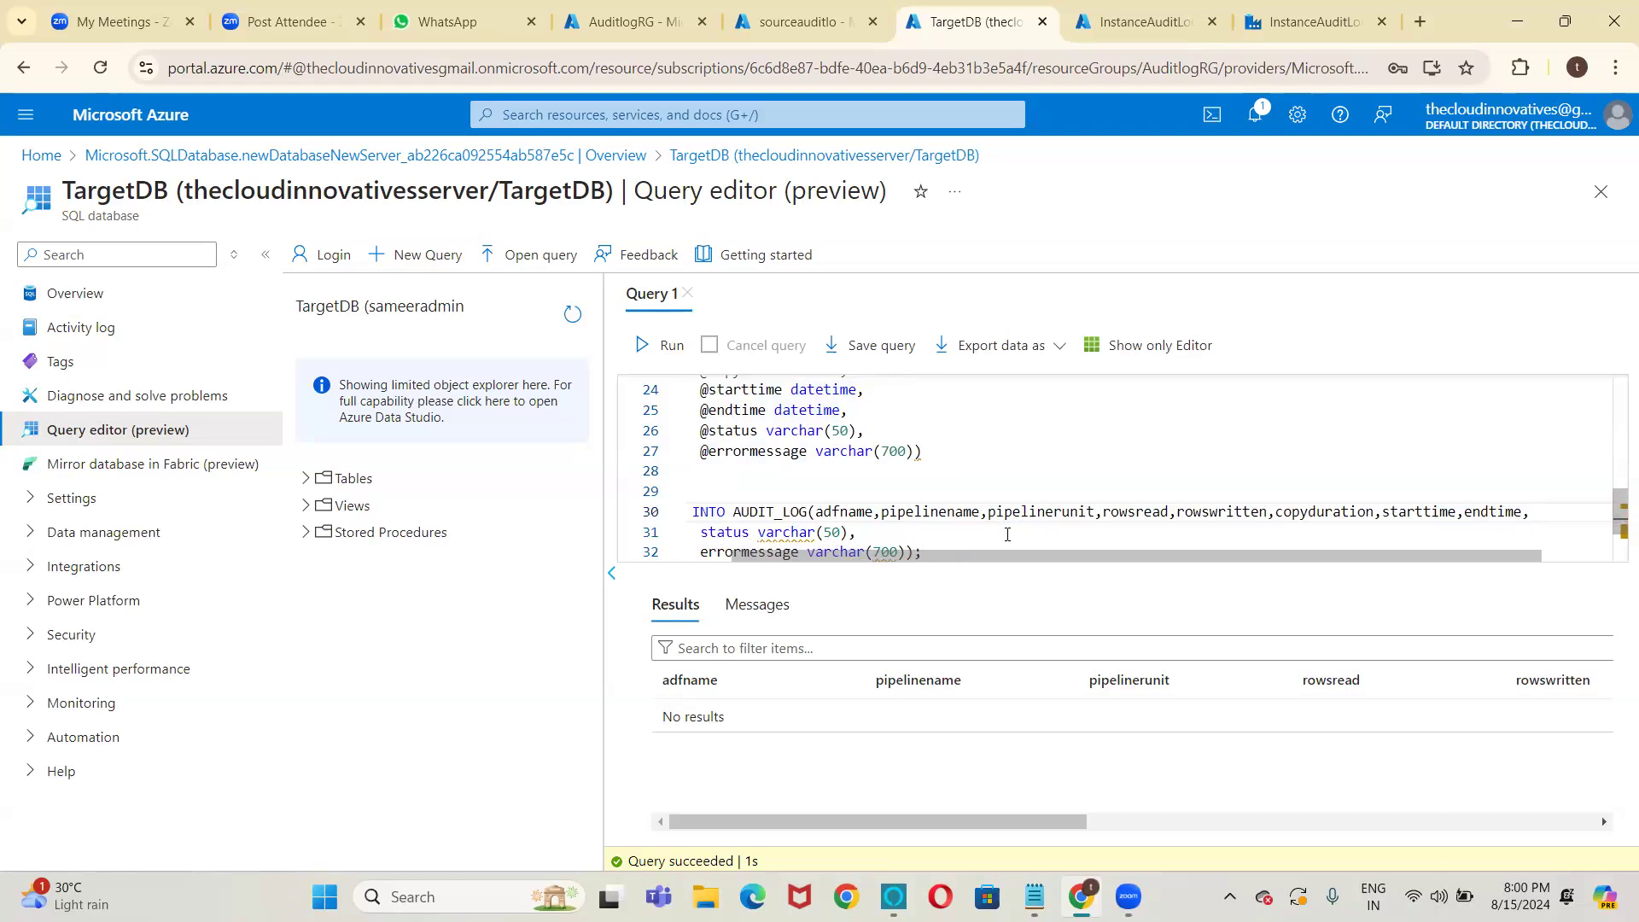
# Remove the varchar(50) type and the space before it after status in the INSERT column list, keeping the comma.
pyautogui.click(1008, 534)
pyautogui.press('Left')
pyautogui.press('Left')
pyautogui.press('Left')
pyautogui.press('Left')
pyautogui.press('Left')
pyautogui.hotkey('shift', 'Right')
pyautogui.hotkey('shift', 'Right')
pyautogui.hotkey('shift', 'Right')
pyautogui.hotkey('shift', 'Right')
pyautogui.hotkey('shift', 'Right')
pyautogui.hotkey('shift', 'Right')
pyautogui.hotkey('shift', 'Right')
pyautogui.hotkey('shift', 'Right')
pyautogui.hotkey('shift', 'Right')
pyautogui.hotkey('shift', 'Right')
pyautogui.hotkey('shift', 'Right')
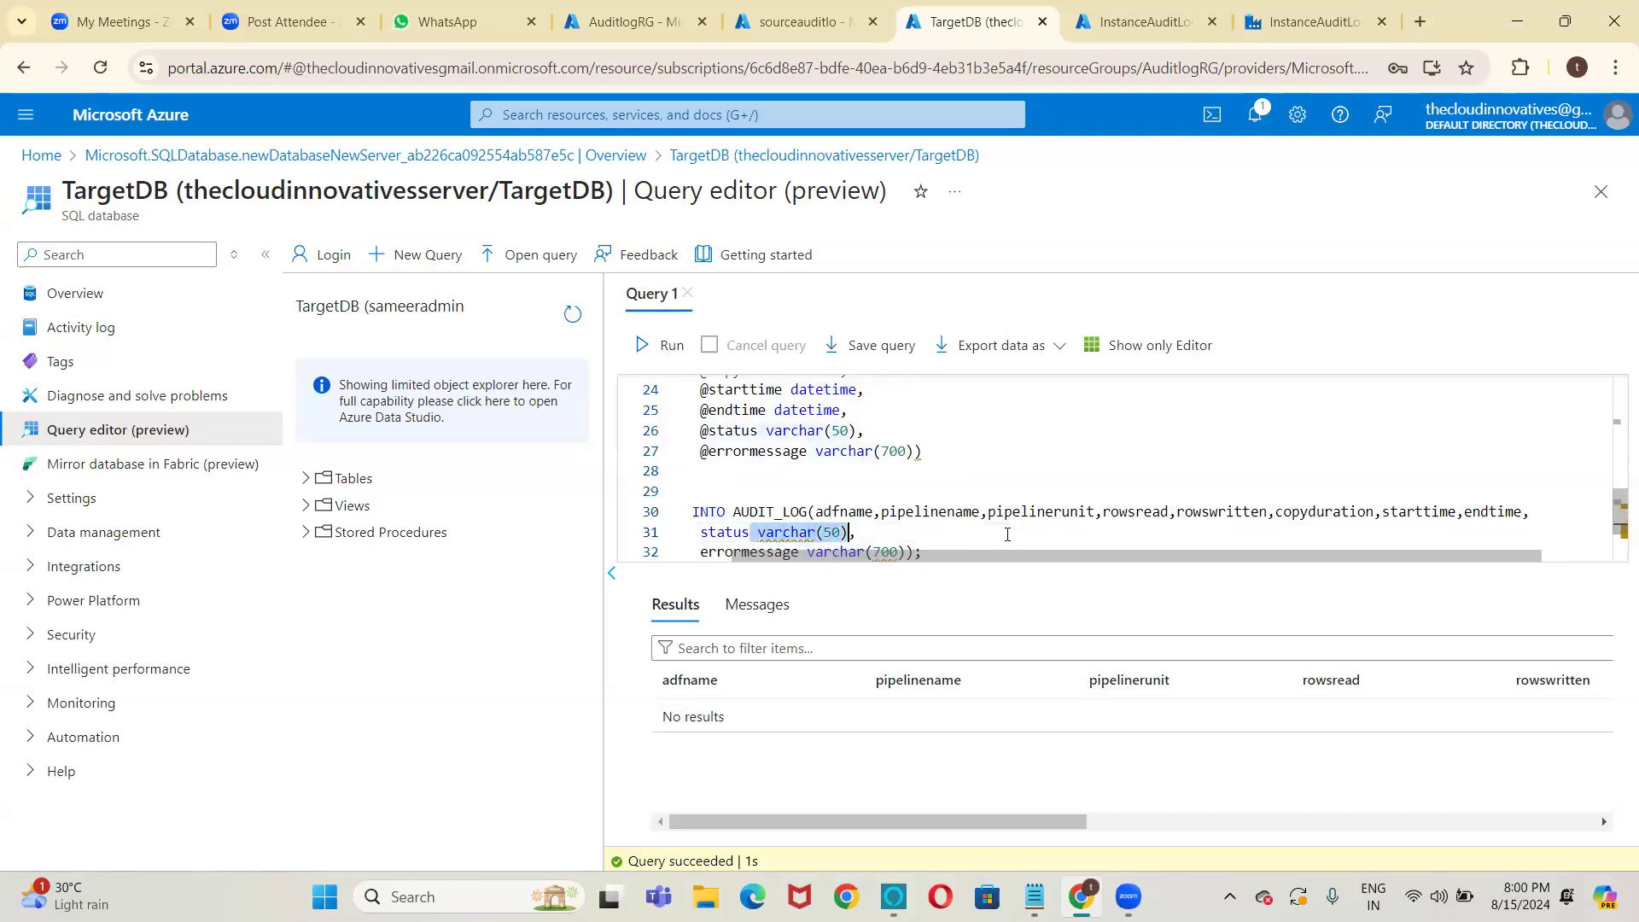
pyautogui.press('BackSpace')
# Bring errormessage up directly after status in the INSERT column list and remove its varchar(700) type and the space before it.
pyautogui.press('Delete')
pyautogui.press('Delete')
pyautogui.press('Right')
pyautogui.press('Right')
pyautogui.press('Right')
pyautogui.press('Right')
pyautogui.press('Right')
pyautogui.press('Right')
pyautogui.press('Right')
pyautogui.press('Right')
pyautogui.press('Right')
pyautogui.press('Right')
pyautogui.press('Right')
pyautogui.press('Right')
pyautogui.press('Right')
pyautogui.hotkey('shift', 'Right')
pyautogui.hotkey('shift', 'Right')
pyautogui.hotkey('shift', 'Right')
pyautogui.hotkey('shift', 'Right')
pyautogui.hotkey('shift', 'Right')
pyautogui.hotkey('shift', 'Right')
pyautogui.hotkey('shift', 'Right')
pyautogui.hotkey('shift', 'Right')
pyautogui.hotkey('shift', 'Right')
pyautogui.hotkey('shift', 'Right')
pyautogui.hotkey('shift', 'Right')
pyautogui.hotkey('shift', 'Right')
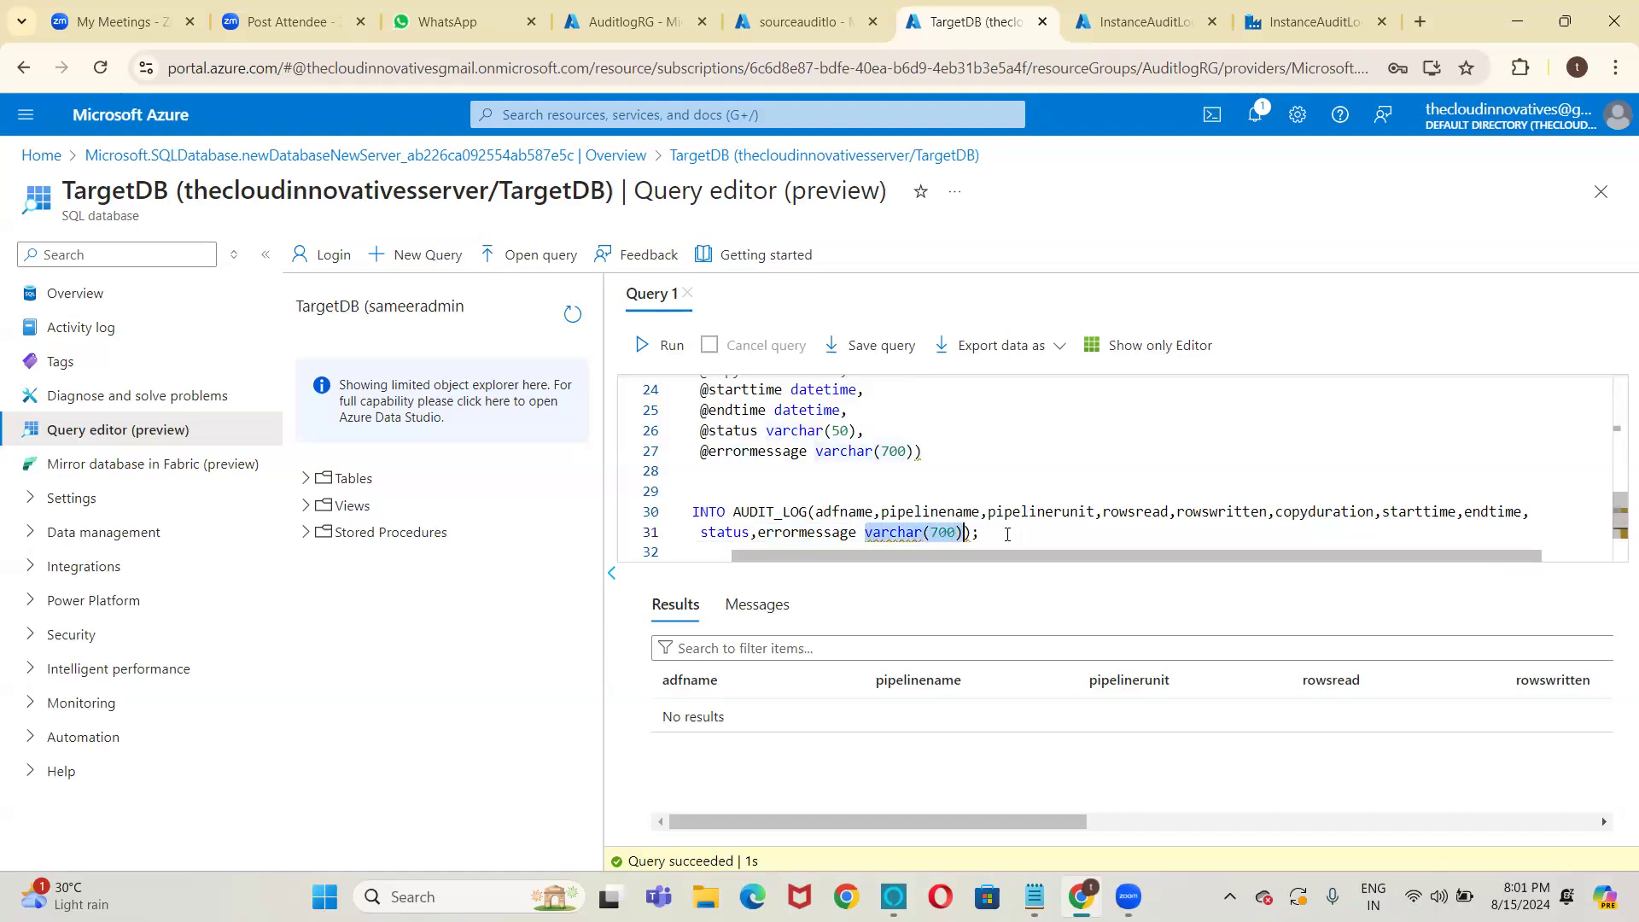
pyautogui.press('Delete')
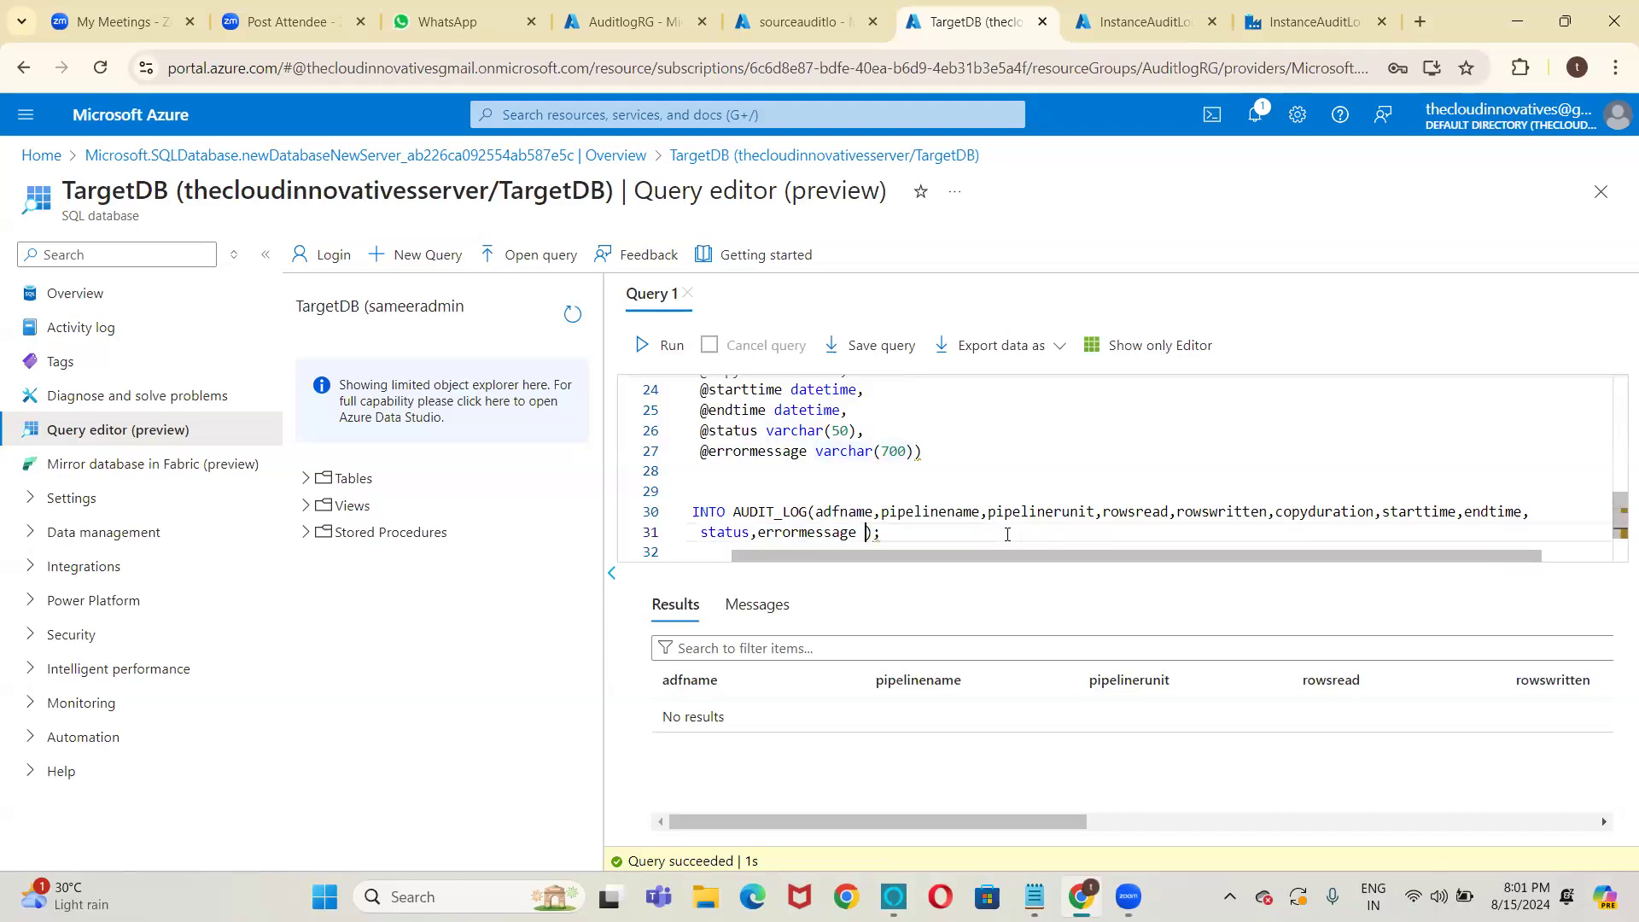
pyautogui.press('BackSpace')
# Delete the semicolon after the INSERT column list and the stray closing parenthesis below, leaving an unindented empty line.
pyautogui.press('Delete')
pyautogui.press('Return')
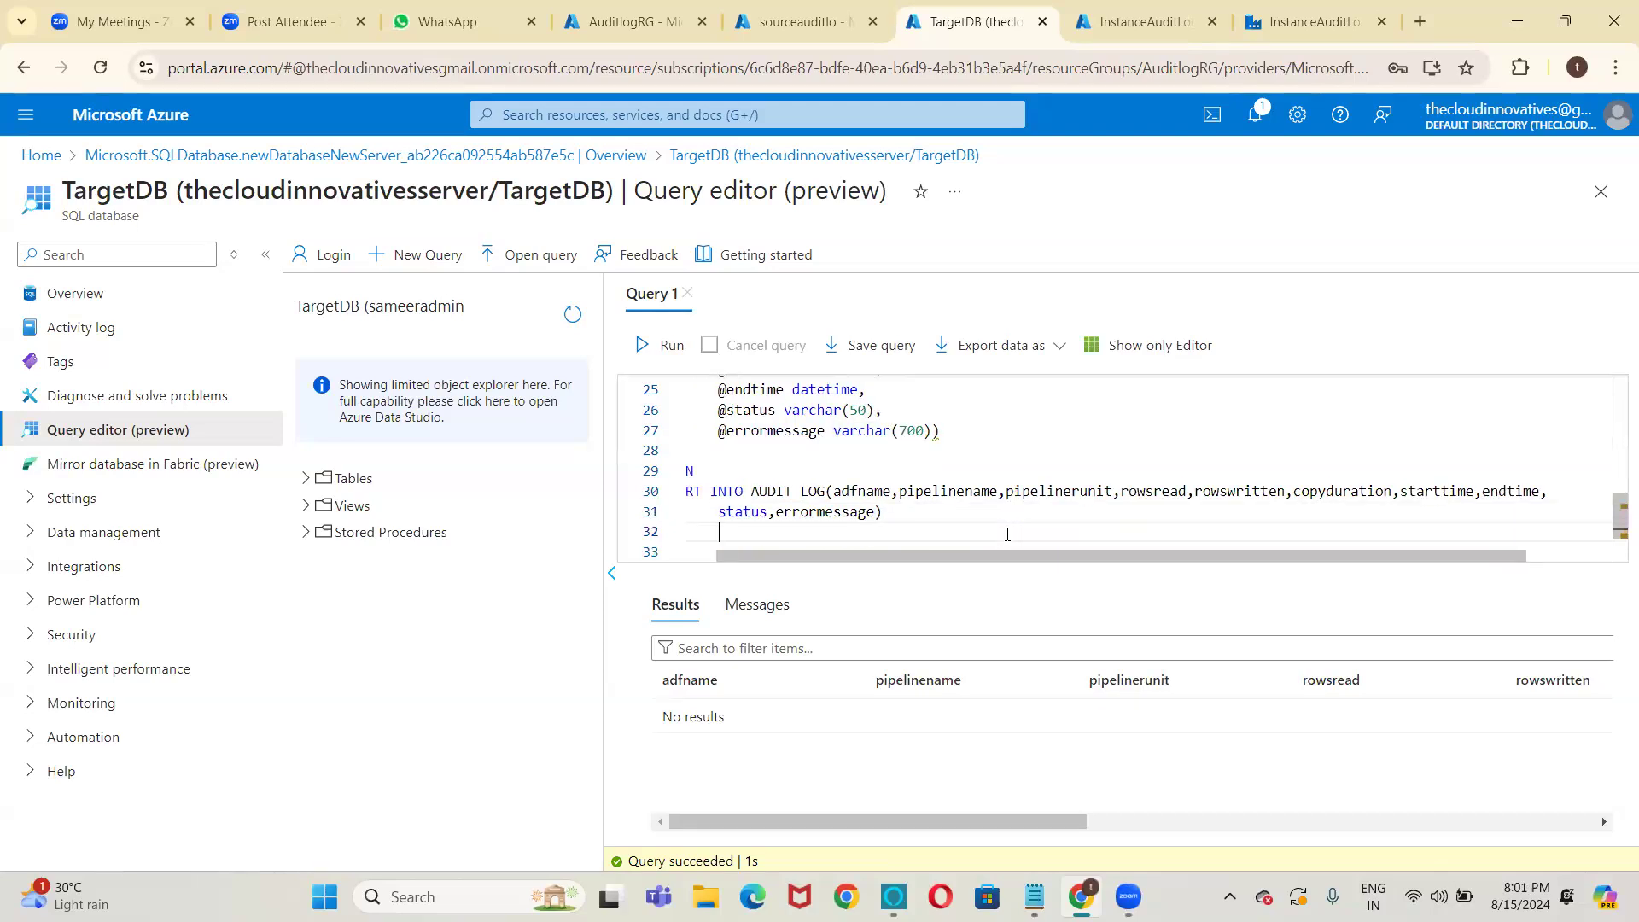
pyautogui.press('BackSpace')
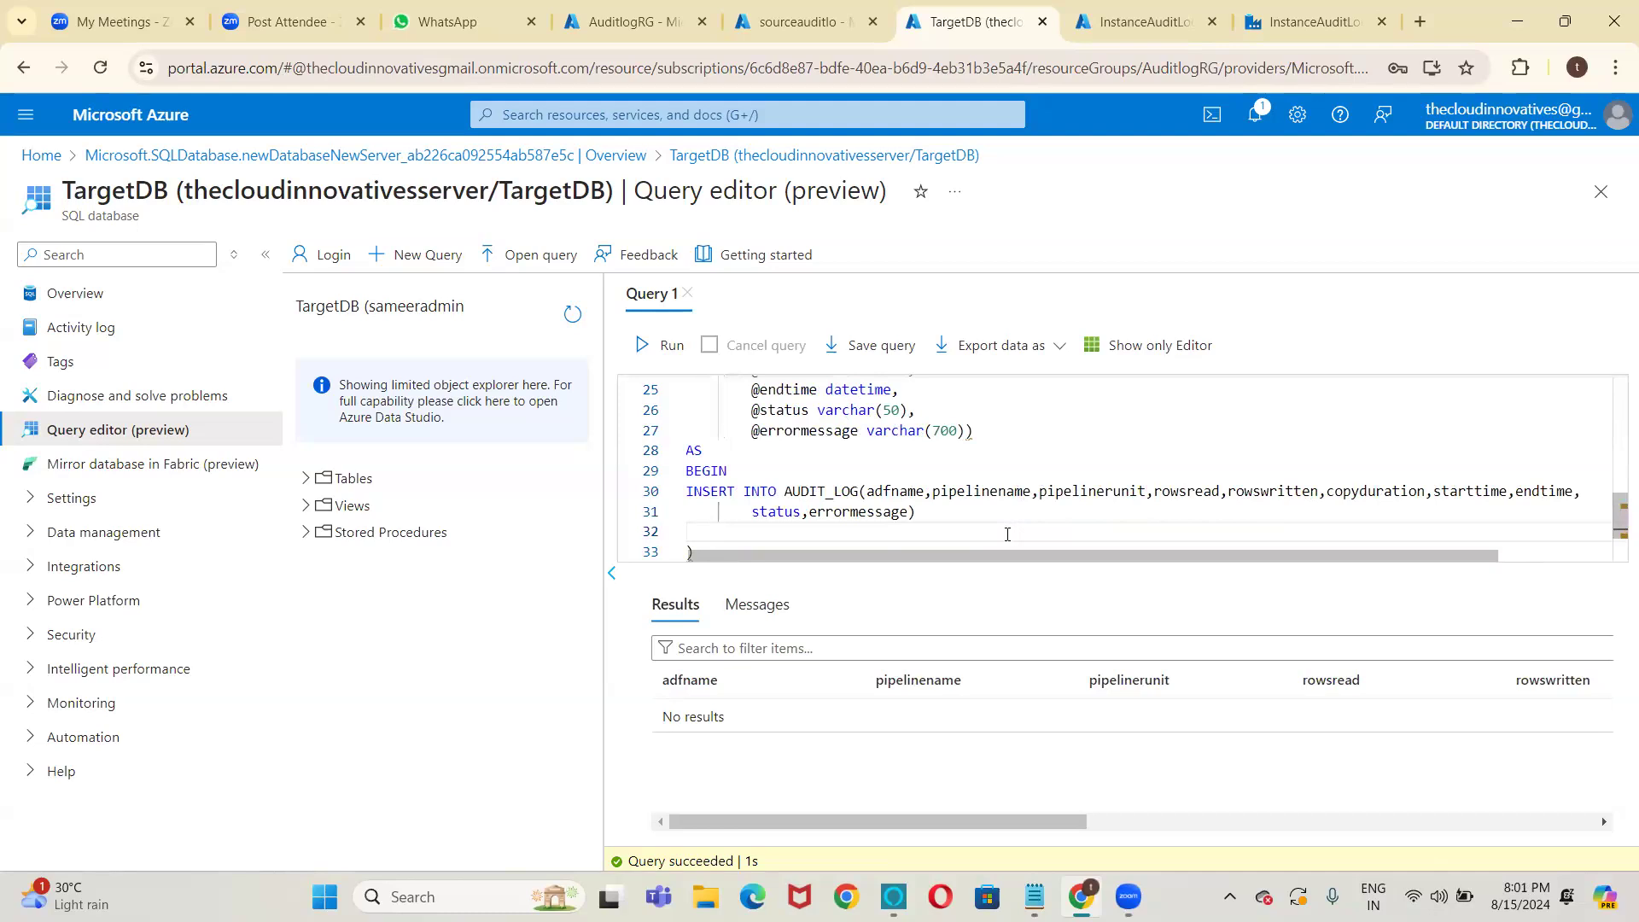
pyautogui.press('Down')
pyautogui.press('BackSpace')
pyautogui.press('BackSpace')
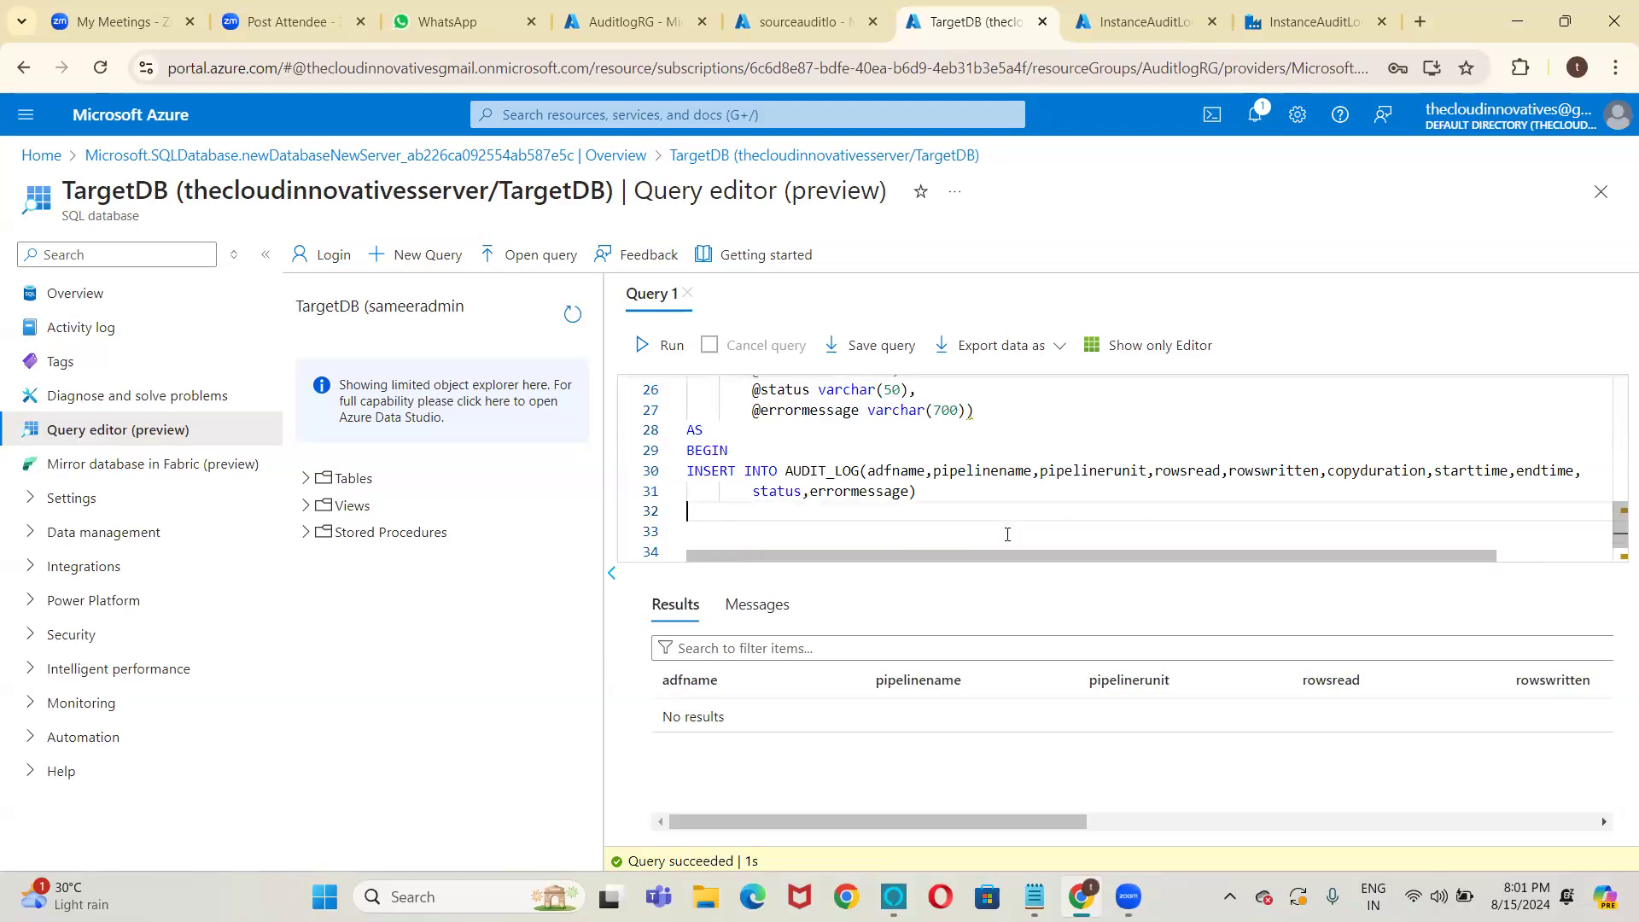
# Add a VALUES() clause with empty parentheses on the line below the INSERT column list.
pyautogui.write('V')
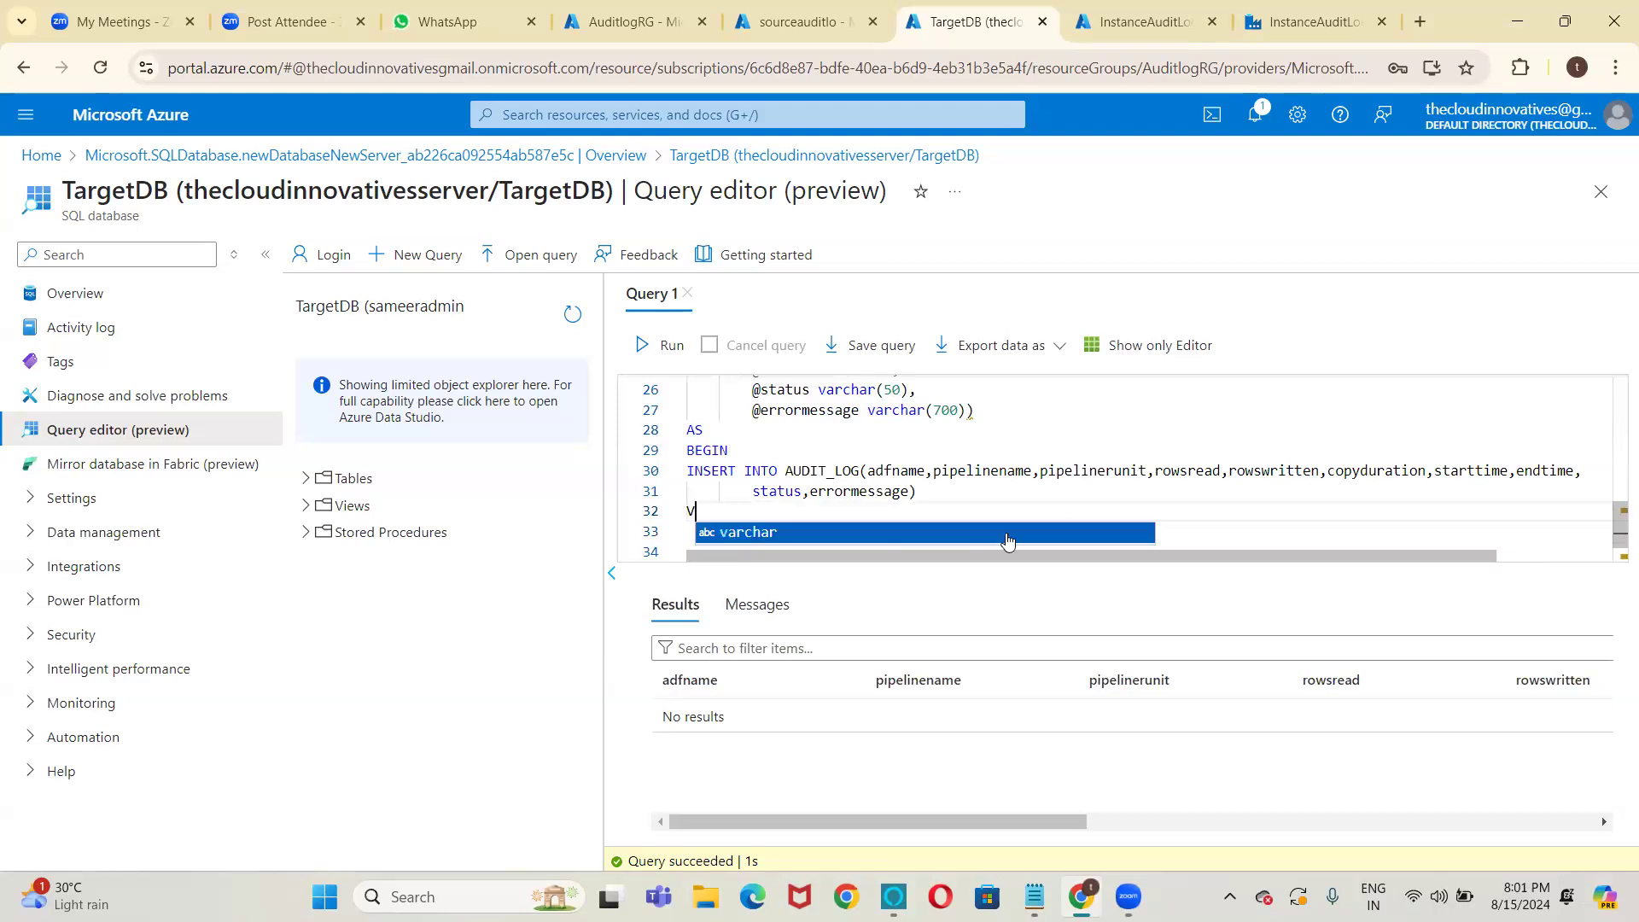
pyautogui.write('ALUES')
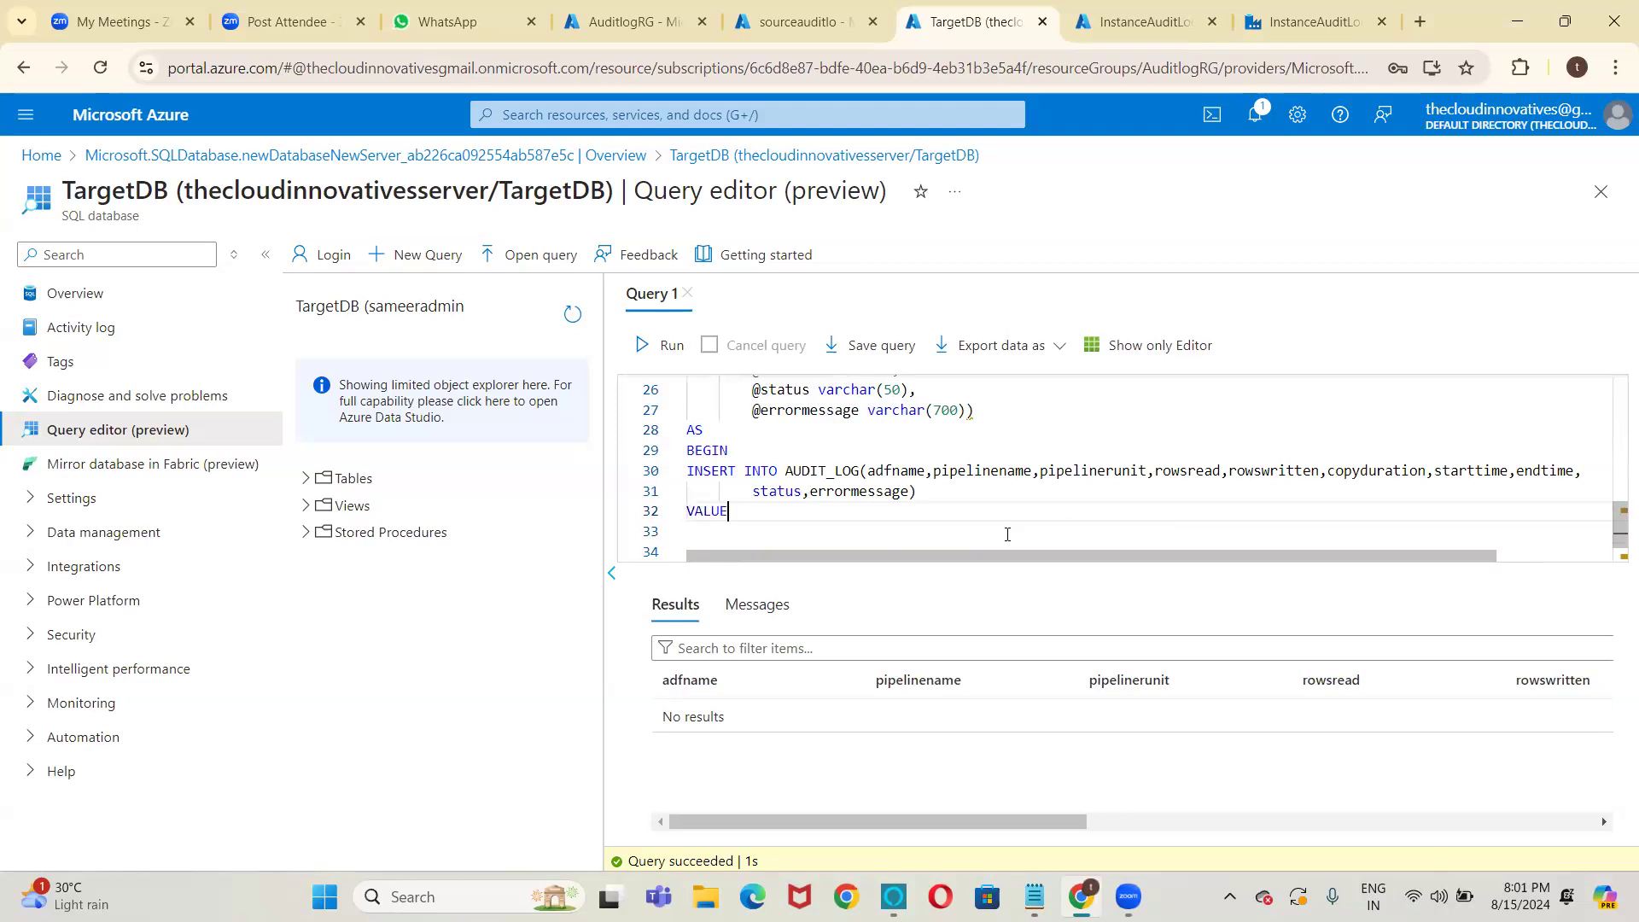
pyautogui.press('Return')
pyautogui.press('Up')
pyautogui.write('(')
# Copy all column names from adfname to errormessage in the INSERT list into the parentheses of the VALUES clause.
pyautogui.press('Up')
pyautogui.press('Up')
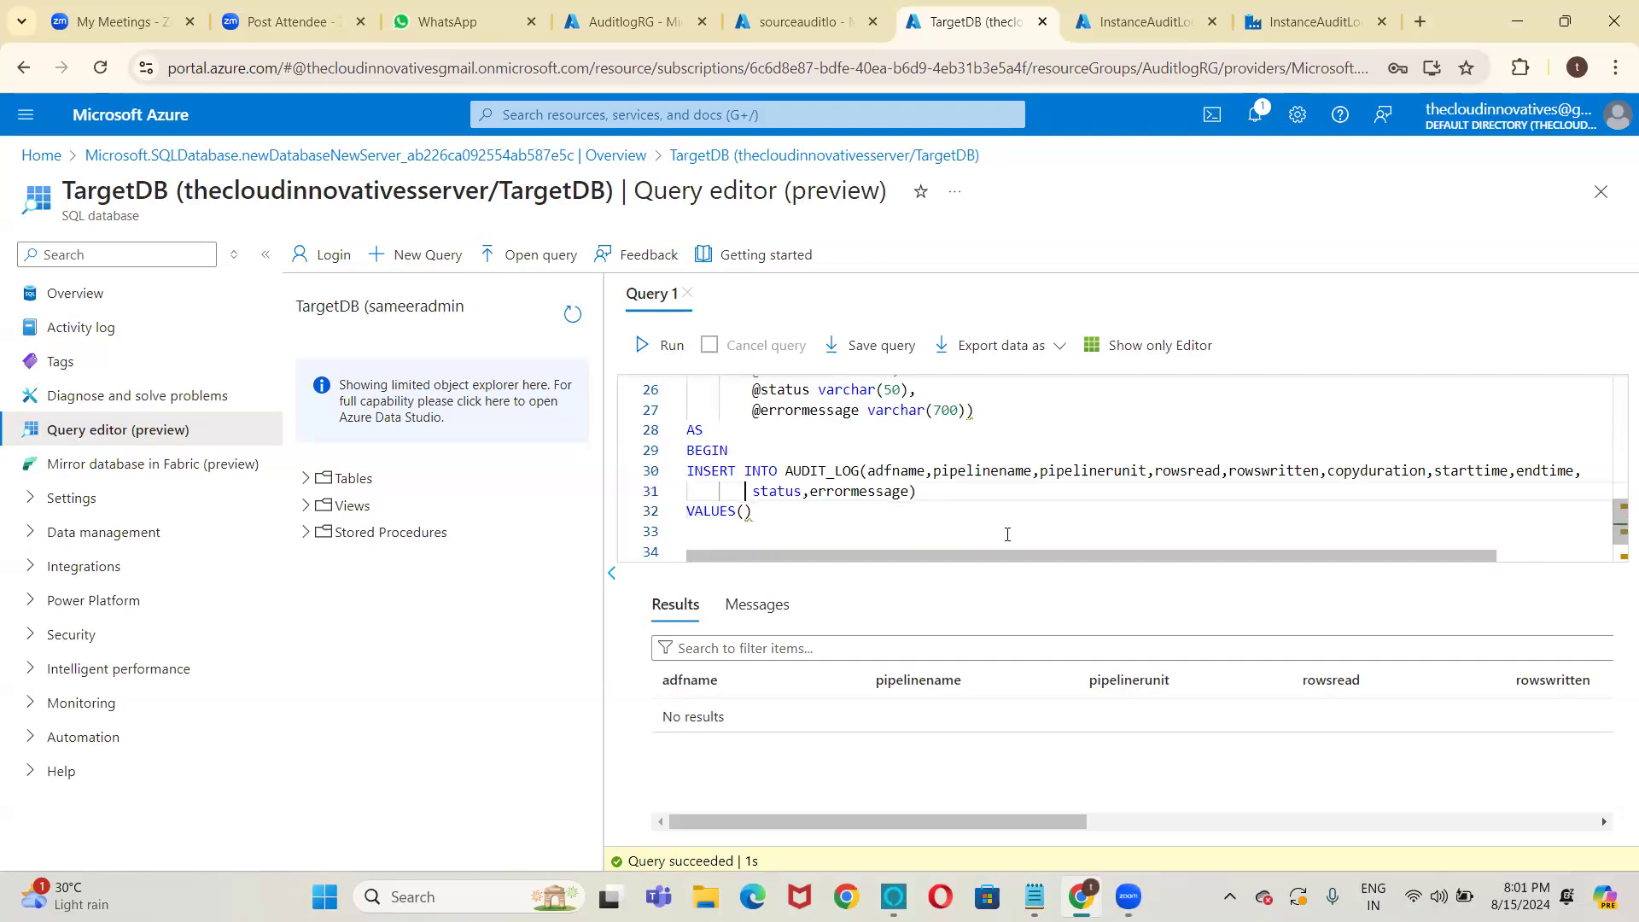
pyautogui.press('Right')
pyautogui.press('Right')
pyautogui.press('Right')
pyautogui.press('Right')
pyautogui.press('Right')
pyautogui.press('Right')
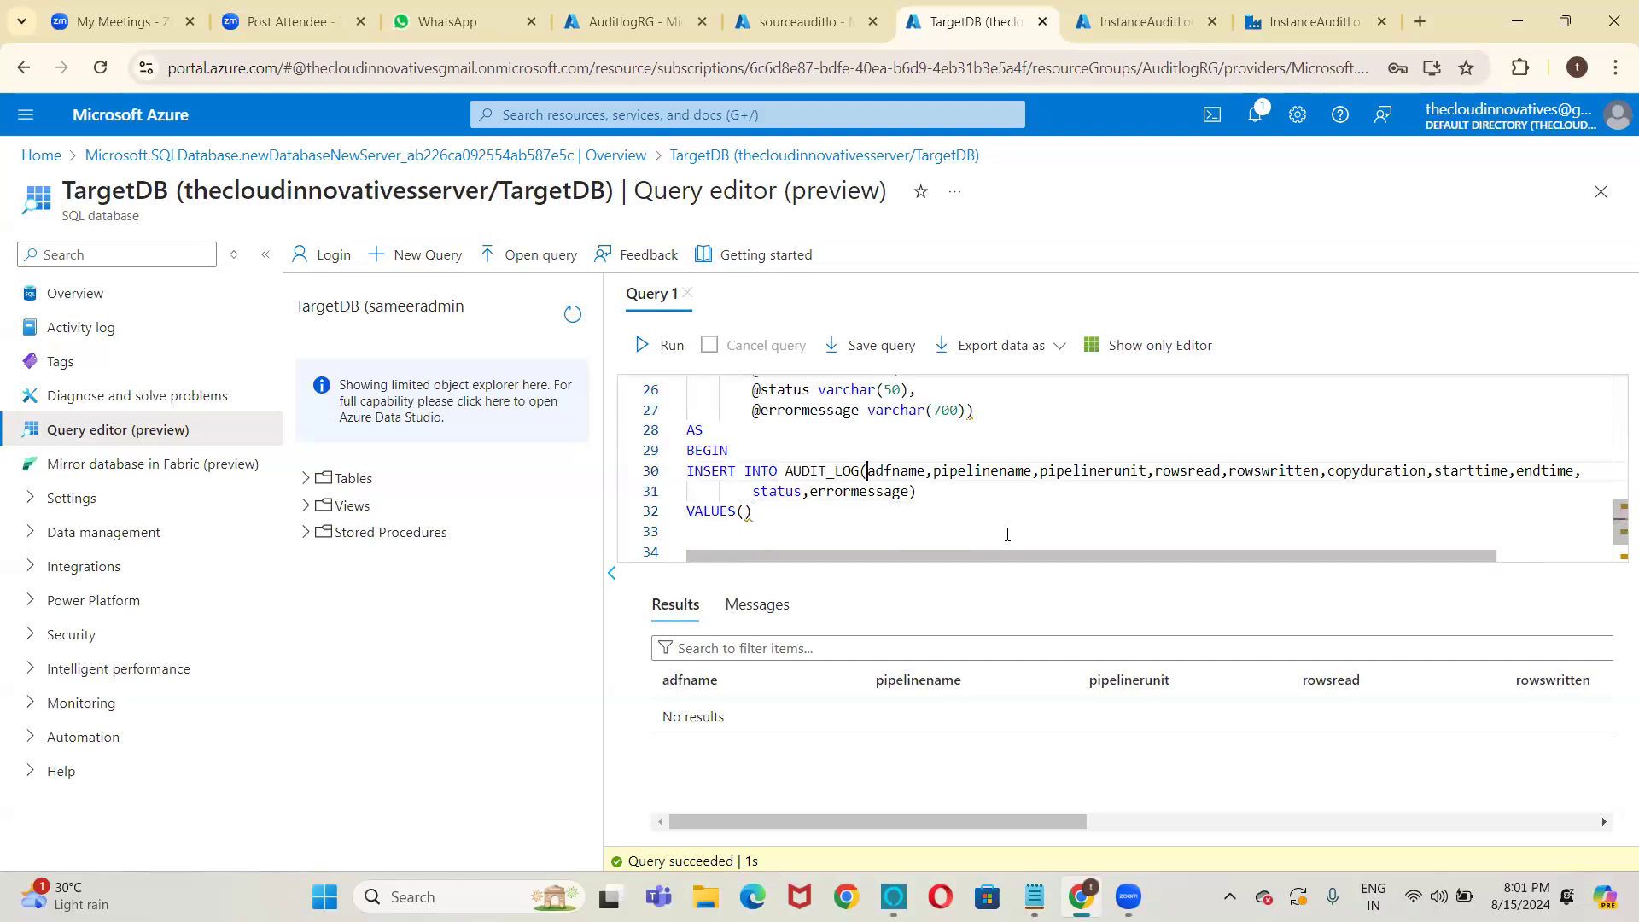
pyautogui.hotkey('shift', 'Right')
pyautogui.hotkey('shift', 'Right')
pyautogui.hotkey('ctrl', 'shift', 'Right')
pyautogui.hotkey('ctrl', 'shift', 'Right')
pyautogui.hotkey('shift', 'Down')
pyautogui.hotkey('shift', 'Left')
pyautogui.hotkey('shift', 'Left')
pyautogui.hotkey('shift', 'Right')
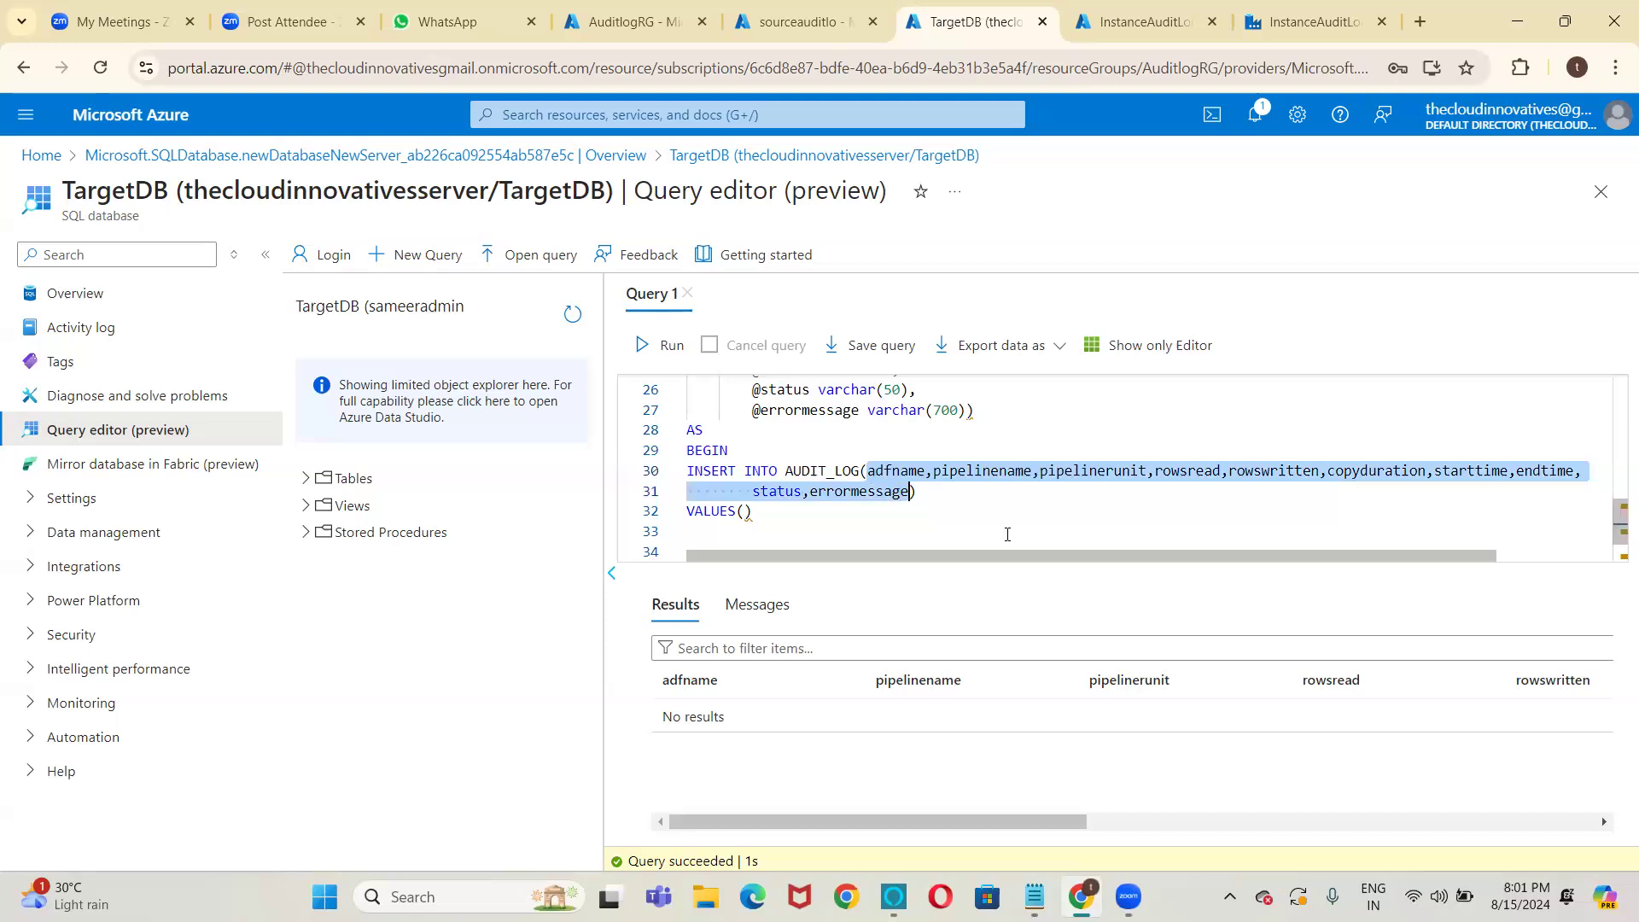
pyautogui.hotkey('ctrl', 'c')
pyautogui.press('Down')
pyautogui.press('Left')
pyautogui.hotkey('ctrl', 'v')
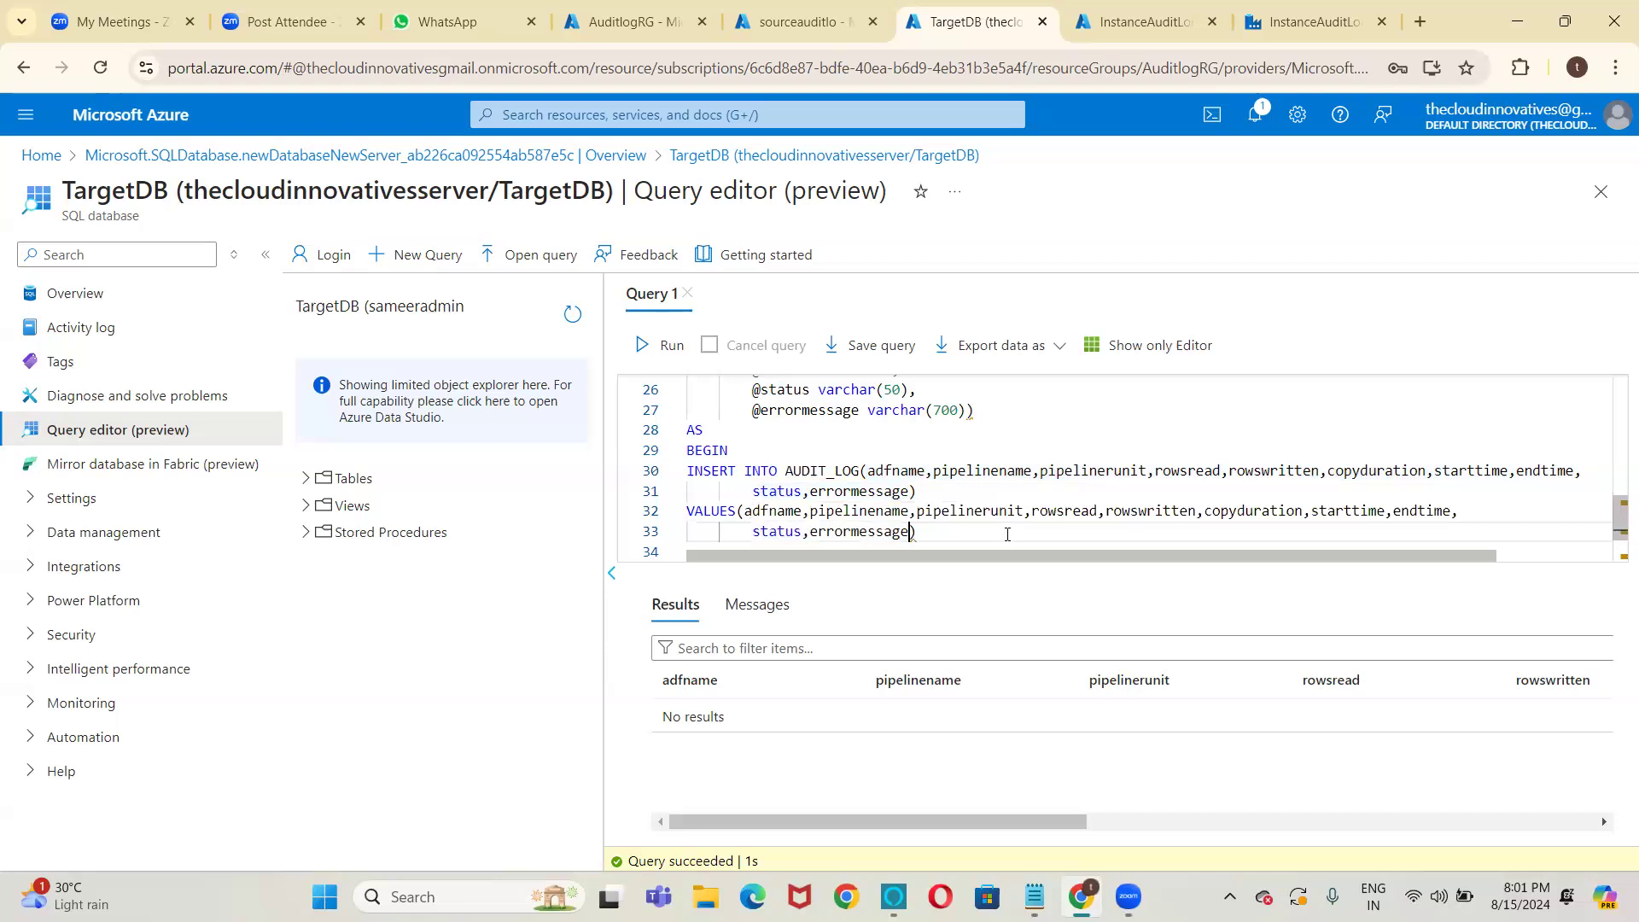
pyautogui.press('Up')
pyautogui.press('Up')
pyautogui.press('Down')
pyautogui.press('Left')
pyautogui.press('Left')
pyautogui.press('Left')
pyautogui.press('Left')
pyautogui.press('Left')
pyautogui.press('Left')
pyautogui.press('Left')
pyautogui.press('Left')
pyautogui.press('Left')
pyautogui.press('Left')
pyautogui.press('Left')
pyautogui.press('Left')
pyautogui.press('Left')
pyautogui.press('Left')
pyautogui.press('Left')
pyautogui.press('Left')
pyautogui.press('Left')
pyautogui.press('Left')
pyautogui.press('Left')
pyautogui.press('Left')
pyautogui.write('@')
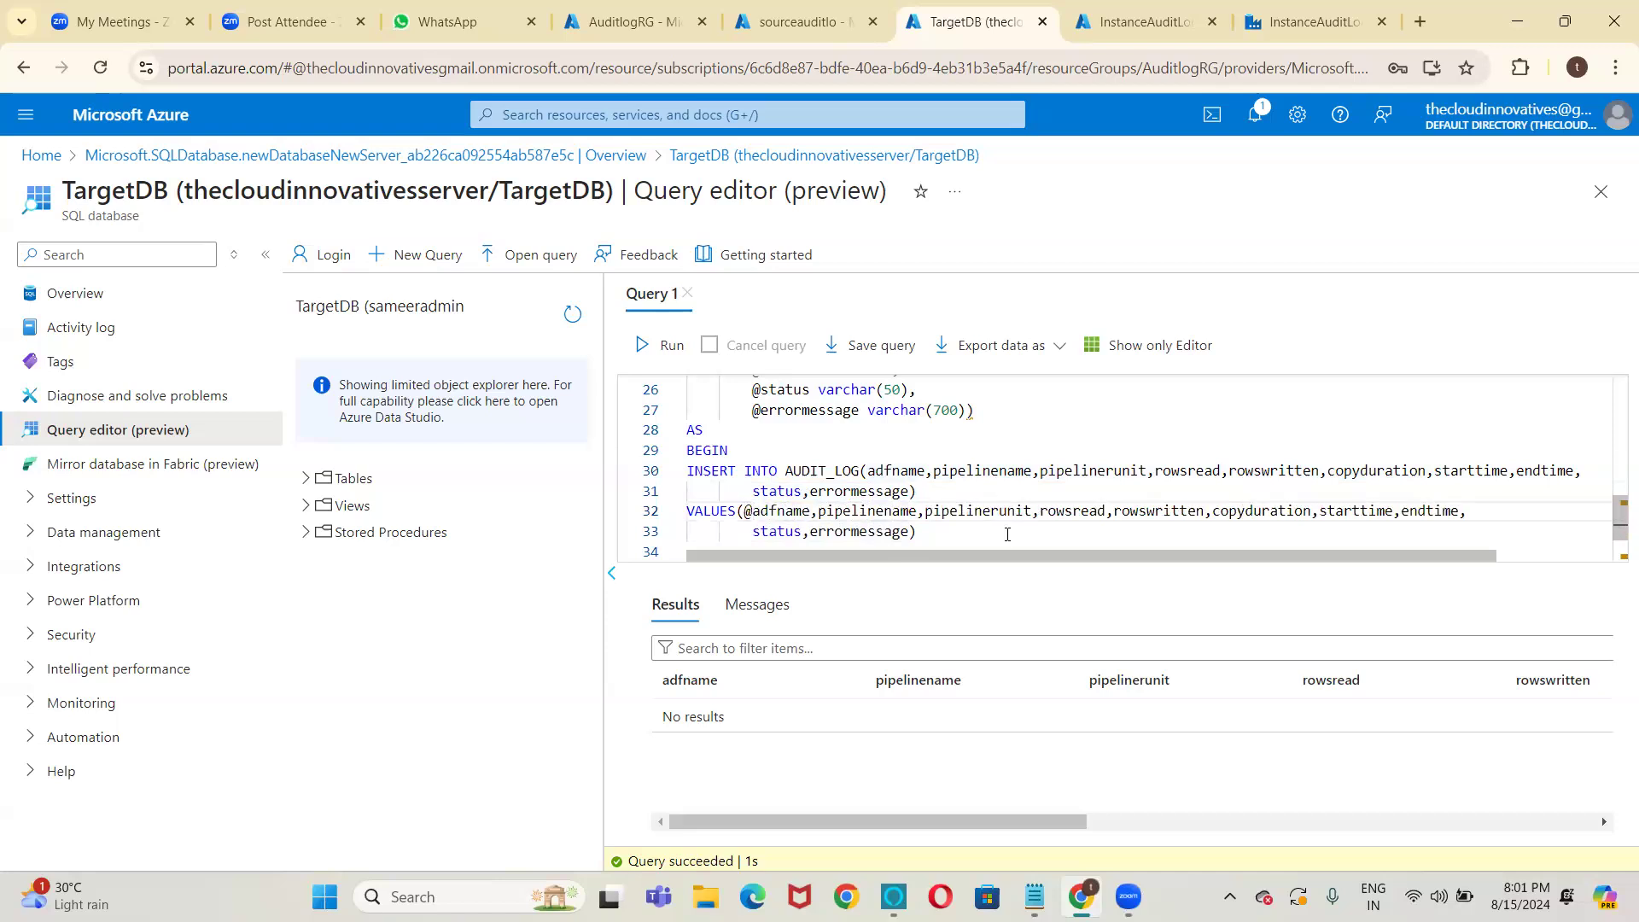
pyautogui.press('Right')
pyautogui.press('Right')
pyautogui.press('Right')
pyautogui.press('Right')
pyautogui.press('Right')
pyautogui.press('Right')
pyautogui.press('Right')
pyautogui.press('Right')
pyautogui.write('@')
pyautogui.press('Right')
pyautogui.press('Right')
pyautogui.press('Right')
pyautogui.press('Right')
pyautogui.press('Right')
pyautogui.press('Right')
pyautogui.press('Right')
pyautogui.press('Right')
pyautogui.press('Right')
pyautogui.press('Right')
pyautogui.press('Right')
pyautogui.press('Right')
pyautogui.press('Right')
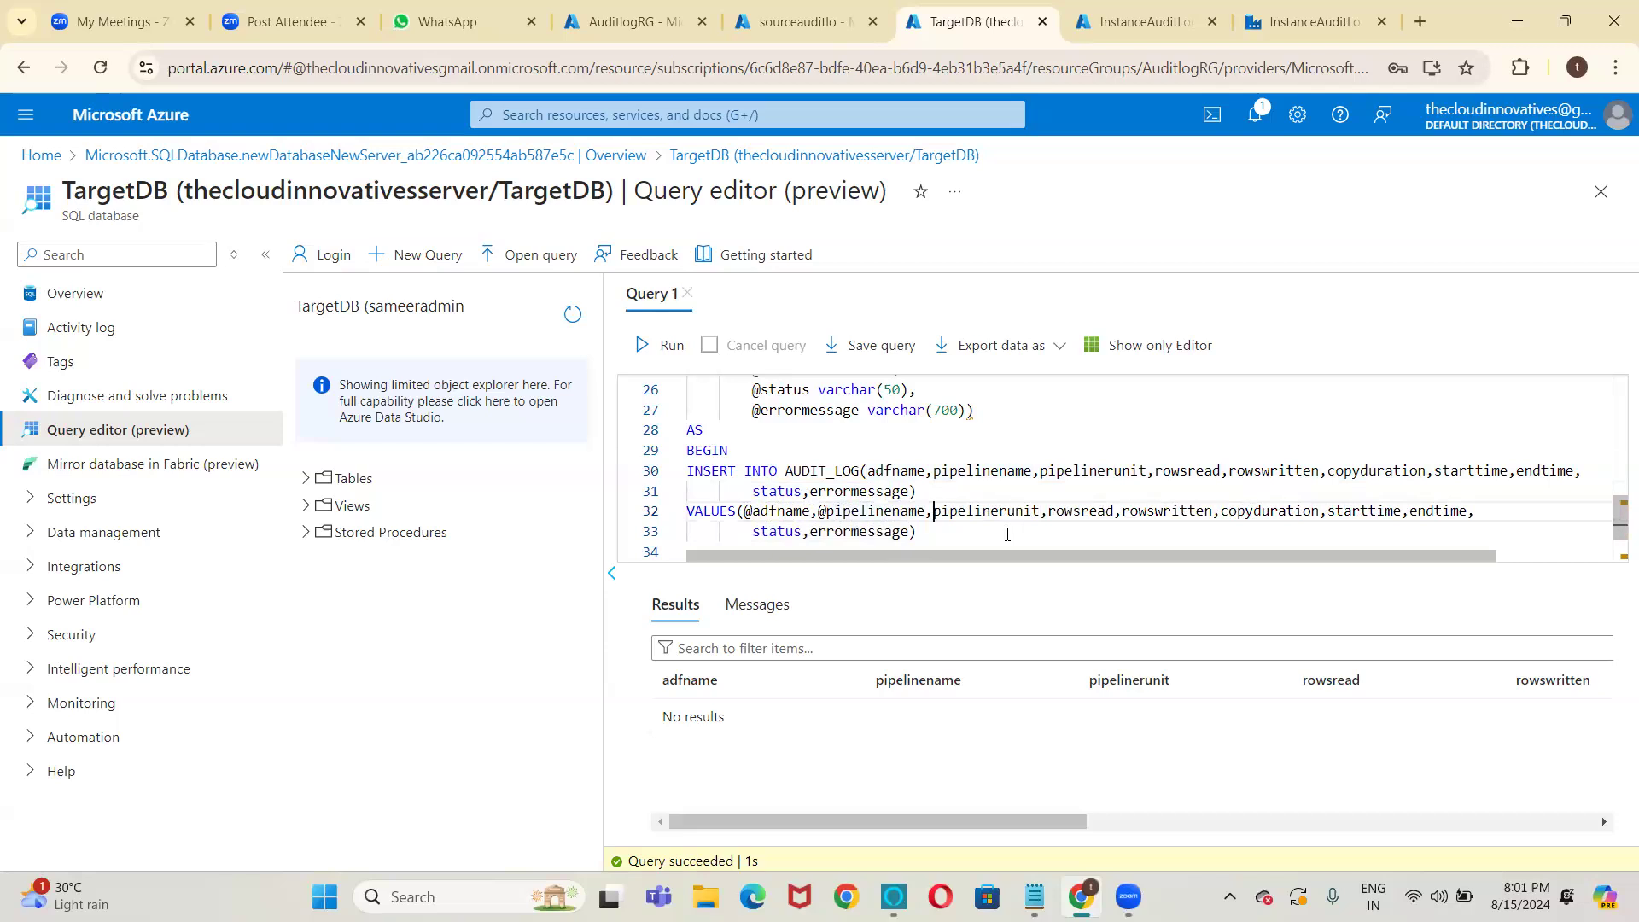
pyautogui.write('@')
pyautogui.press('Right')
pyautogui.press('Right')
pyautogui.press('Right')
pyautogui.press('Right')
pyautogui.press('Right')
pyautogui.press('Right')
pyautogui.press('Right')
pyautogui.press('Right')
pyautogui.press('Right')
pyautogui.press('Right')
pyautogui.press('Right')
pyautogui.press('Right')
pyautogui.press('Right')
pyautogui.press('Right')
pyautogui.press('Left')
pyautogui.press('Right')
pyautogui.write('@')
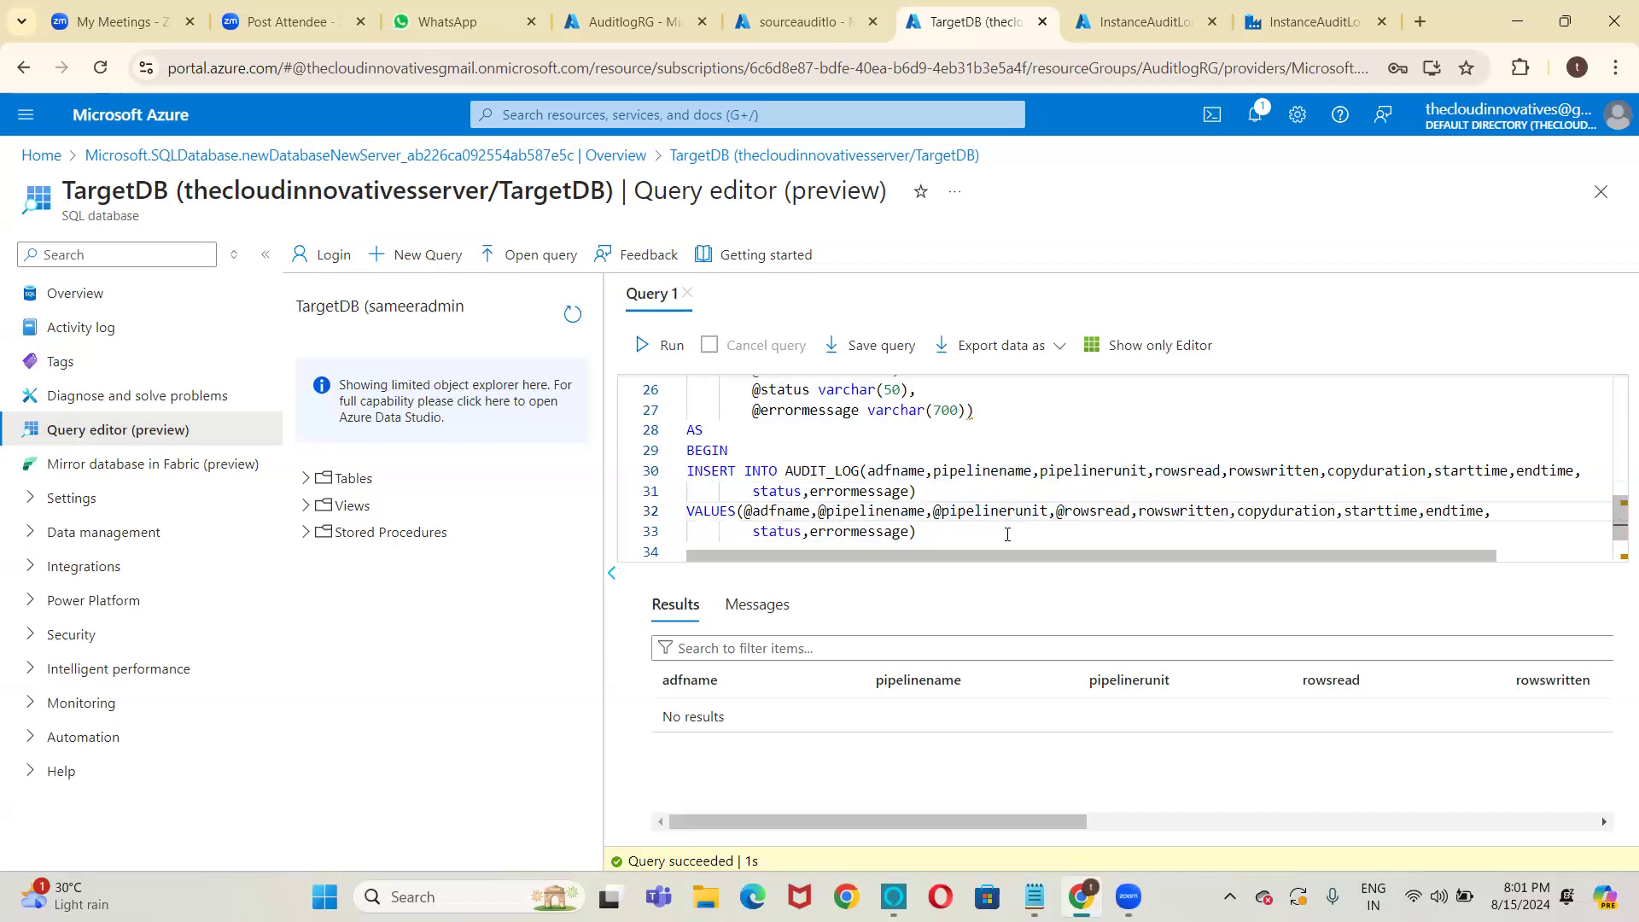
pyautogui.press('Right')
pyautogui.press('Right')
pyautogui.press('Right')
pyautogui.press('Right')
pyautogui.press('Right')
pyautogui.write('@')
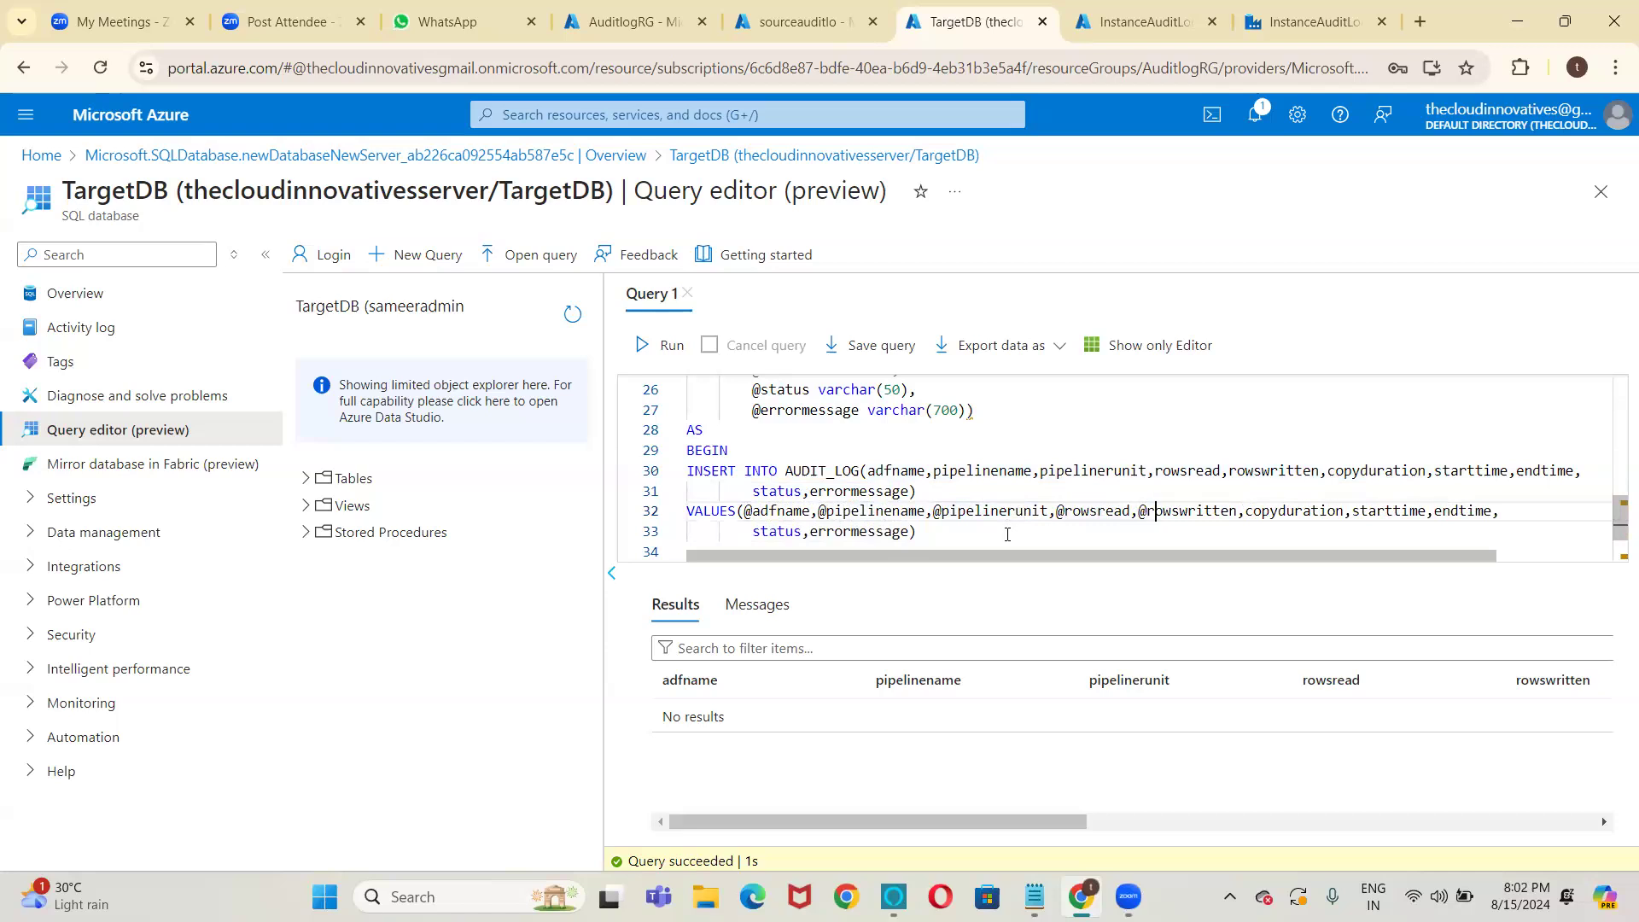
pyautogui.press('Right')
pyautogui.press('Right')
pyautogui.press('Right')
pyautogui.press('Right')
pyautogui.press('Right')
pyautogui.press('Right')
pyautogui.press('Right')
pyautogui.press('Right')
pyautogui.press('Right')
pyautogui.press('Right')
pyautogui.write('@')
pyautogui.press('Right')
pyautogui.press('Right')
pyautogui.press('Right')
pyautogui.press('Right')
pyautogui.write('@')
pyautogui.press('Right')
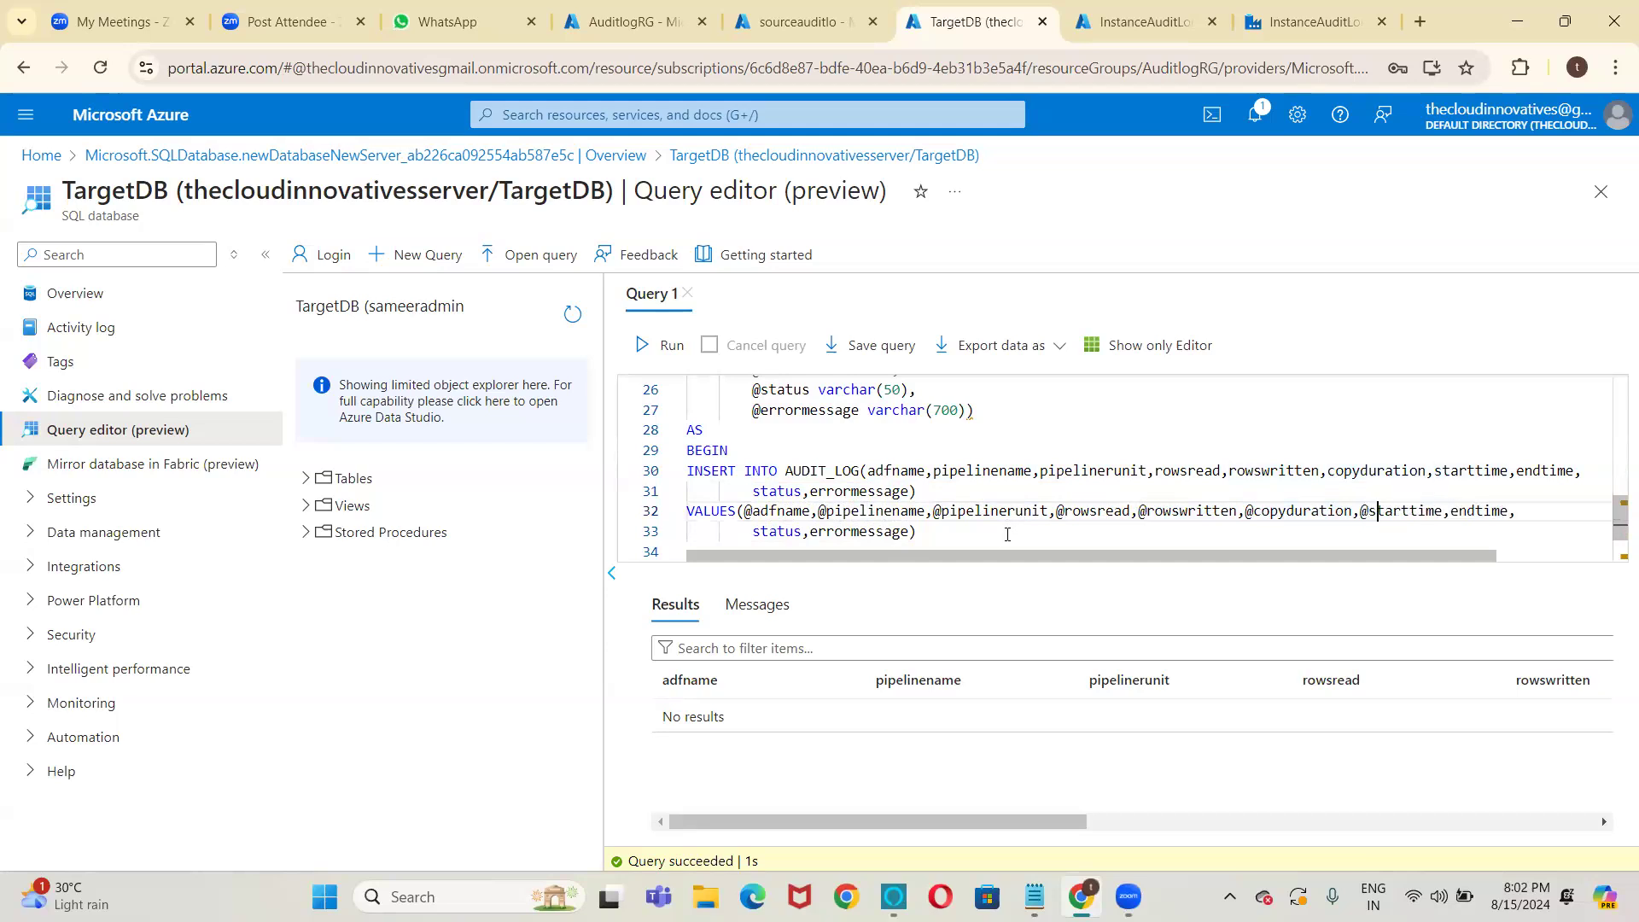
pyautogui.press('Right')
pyautogui.press('Right')
pyautogui.press('Right')
pyautogui.press('Right')
pyautogui.press('Right')
pyautogui.press('Right')
pyautogui.press('Right')
pyautogui.press('Right')
pyautogui.press('Right')
pyautogui.write('@')
pyautogui.press('Down')
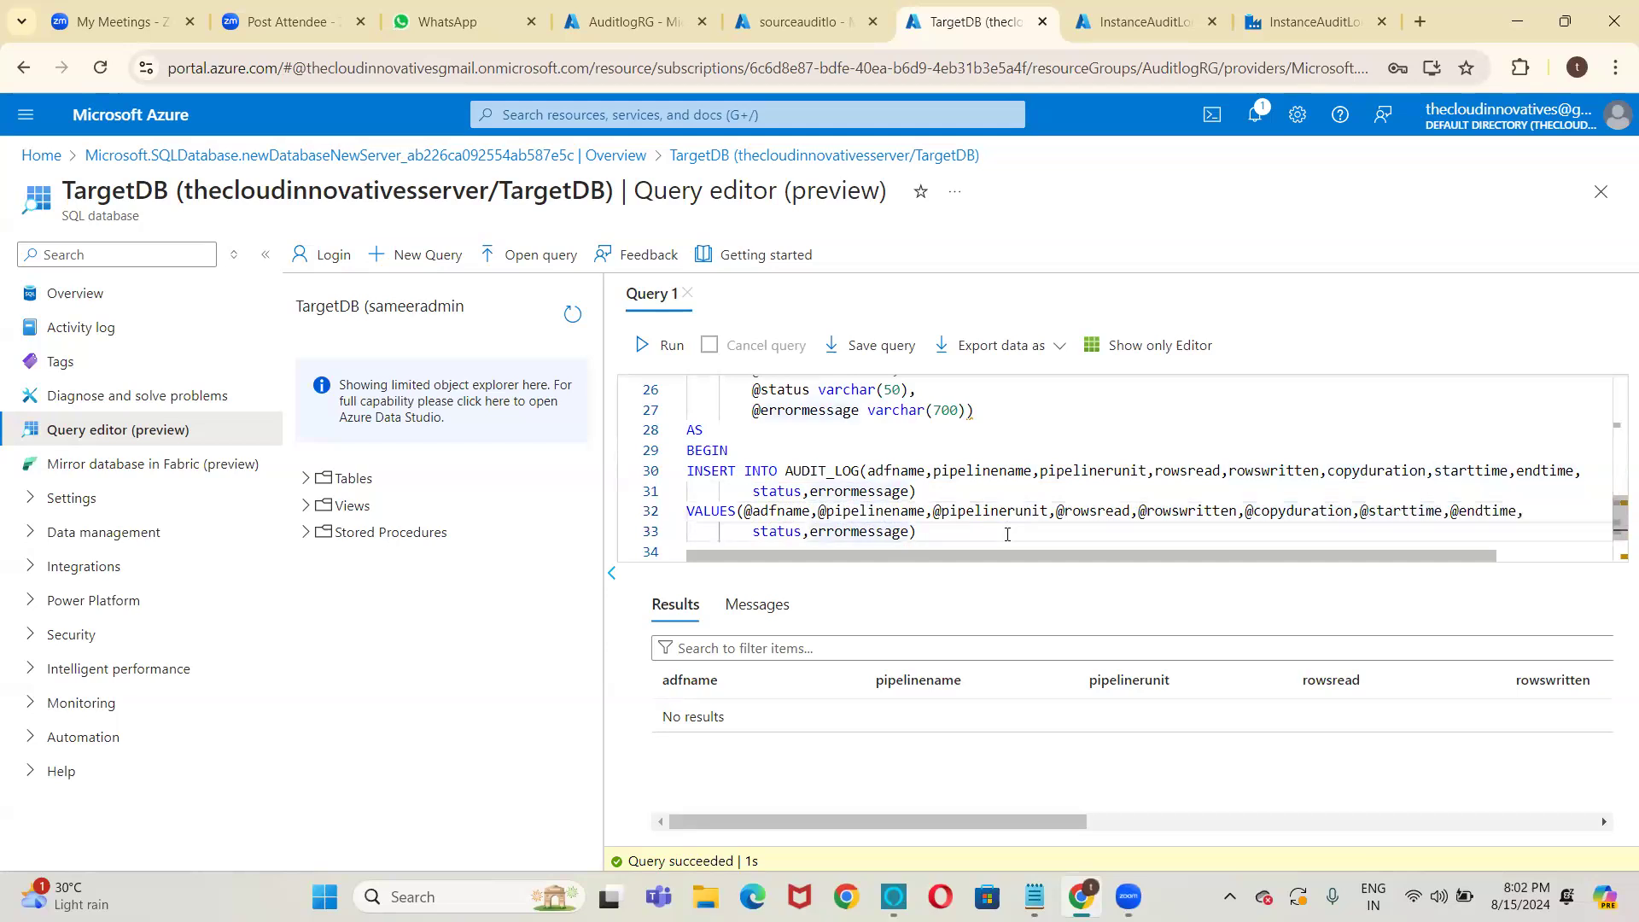
pyautogui.press('Home')
pyautogui.write('@')
pyautogui.press('Right')
pyautogui.press('Right')
pyautogui.press('Right')
pyautogui.press('Right')
pyautogui.press('Right')
pyautogui.press('Right')
pyautogui.press('Right')
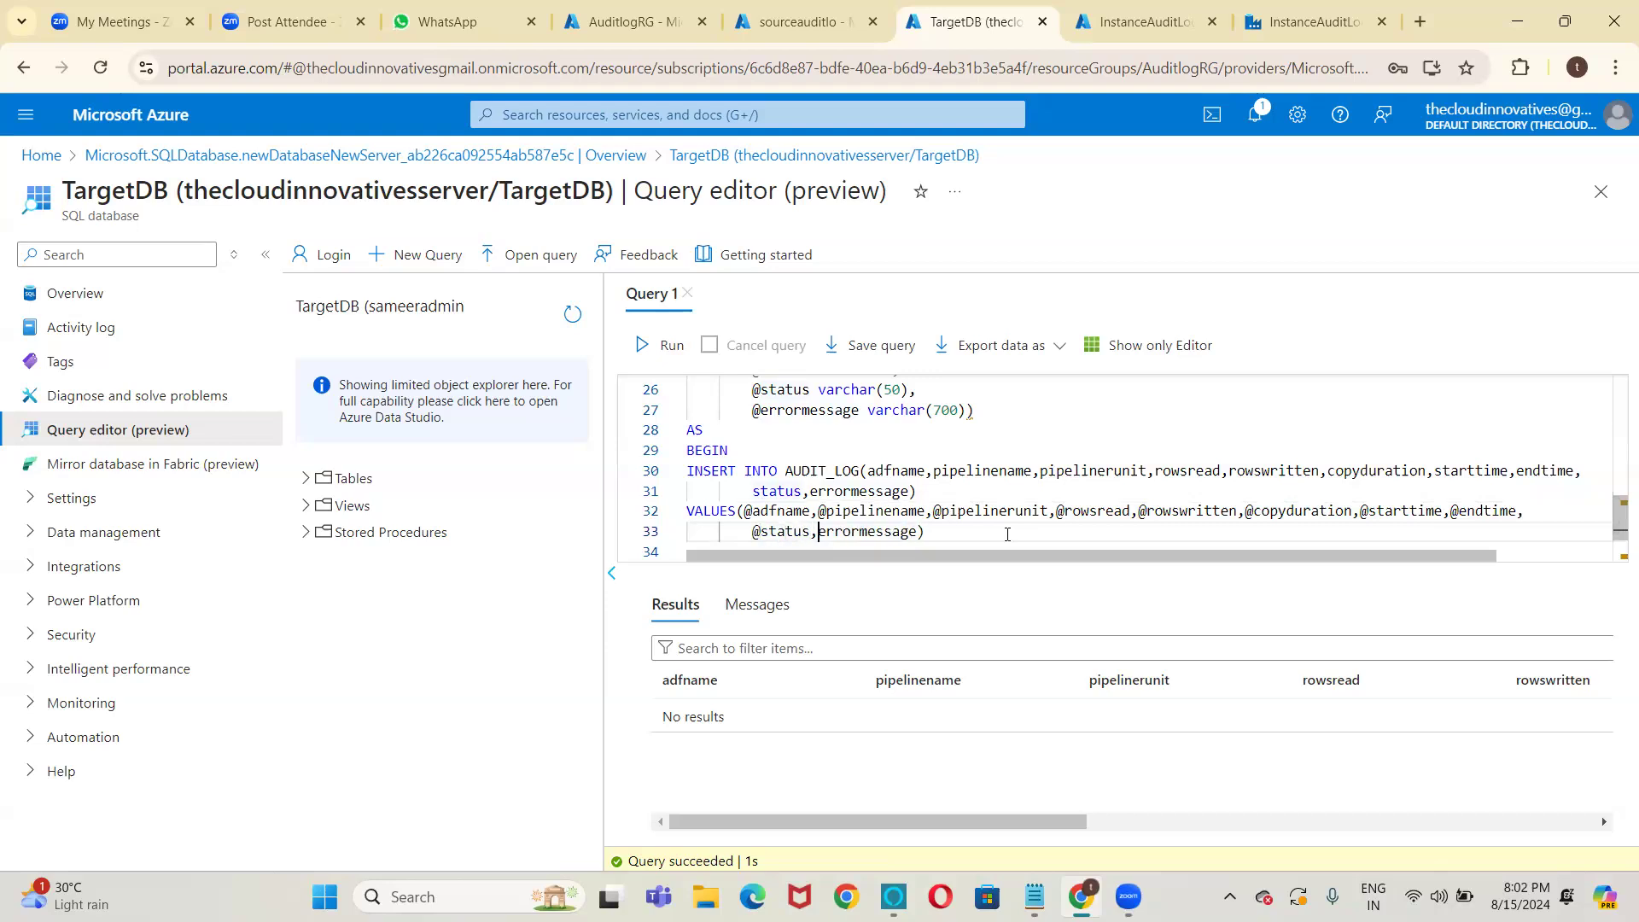
pyautogui.write('@')
# Terminate the INSERT statement with a semicolon and close the procedure body with END; on an unindented new line.
pyautogui.press('Right')
pyautogui.press('Right')
pyautogui.press('Right')
pyautogui.press('Right')
pyautogui.press('Right')
pyautogui.press('Right')
pyautogui.press('Right')
pyautogui.press('Right')
pyautogui.press('Right')
pyautogui.press('Right')
pyautogui.press('Right')
pyautogui.press('Right')
pyautogui.write(';')
pyautogui.press('Return')
pyautogui.press('BackSpace')
pyautogui.write('END;')
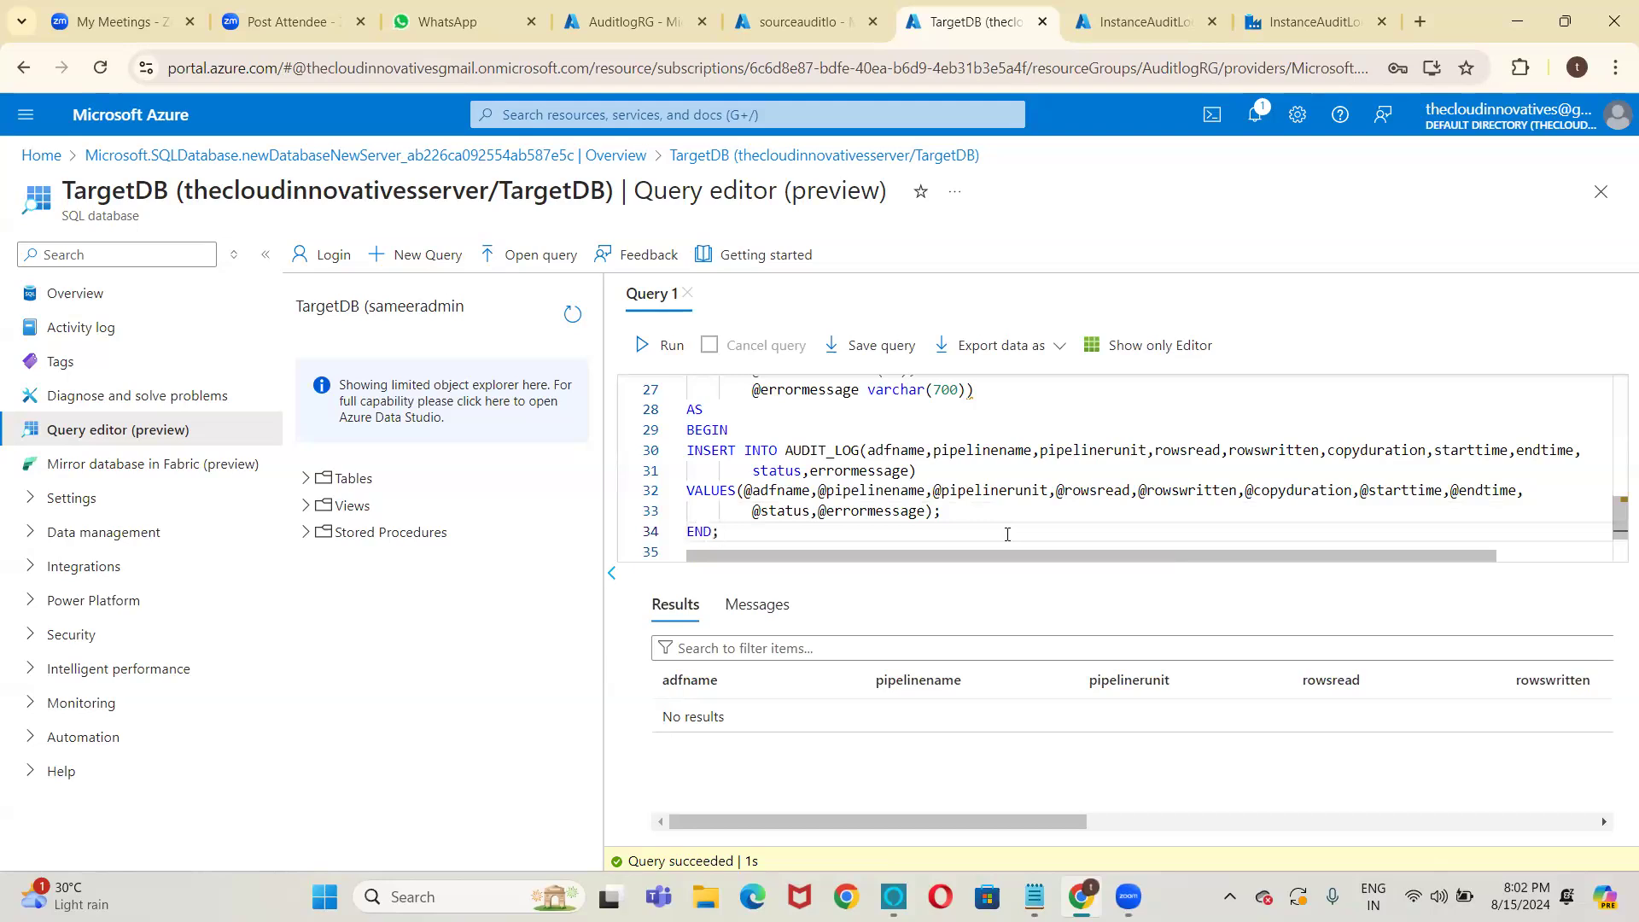
# Try to run only the CREATE PROCEDURE USP_AUDIT_LOG statement, from its heading through END;.
pyautogui.hotkey('shift', 'Up')
pyautogui.hotkey('shift', 'Up')
pyautogui.hotkey('shift', 'Up')
pyautogui.hotkey('shift', 'Up')
pyautogui.hotkey('shift', 'Up')
pyautogui.hotkey('shift', 'Up')
pyautogui.hotkey('shift', 'Up')
pyautogui.hotkey('shift', 'Up')
pyautogui.hotkey('shift', 'Up')
pyautogui.hotkey('shift', 'Up')
pyautogui.hotkey('shift', 'Up')
pyautogui.hotkey('shift', 'Up')
pyautogui.hotkey('shift', 'Up')
pyautogui.hotkey('shift', 'Up')
pyautogui.hotkey('shift', 'Up')
pyautogui.hotkey('shift', 'Up')
pyautogui.hotkey('shift', 'Up')
pyautogui.hotkey('shift', 'Up')
pyautogui.hotkey('shift', 'Up')
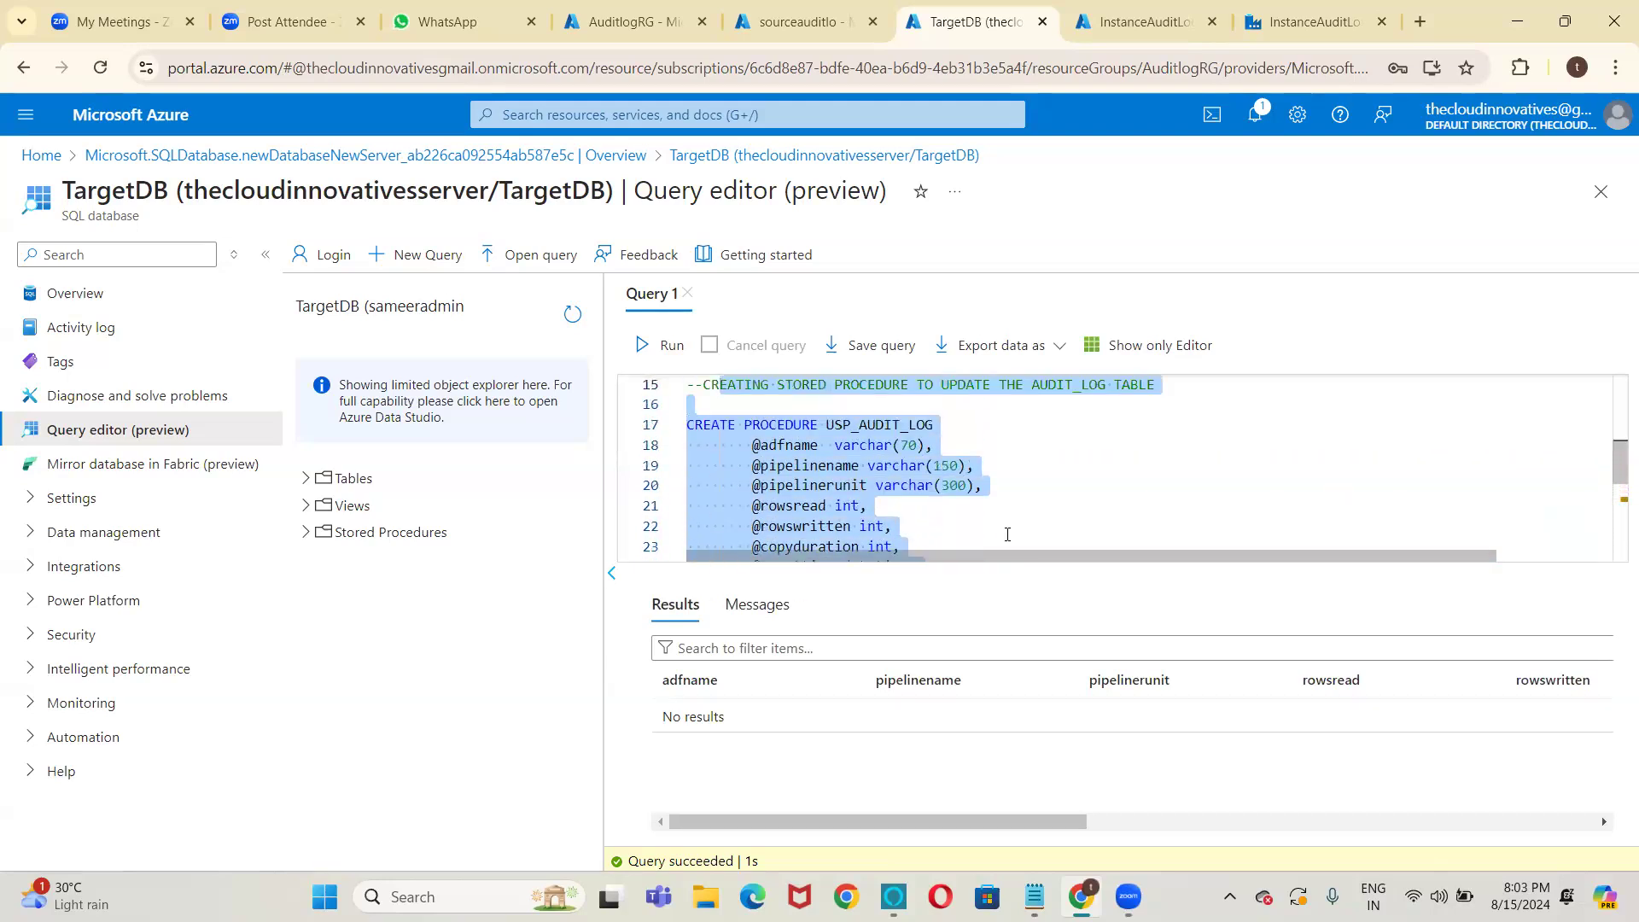
pyautogui.hotkey('shift', 'Down')
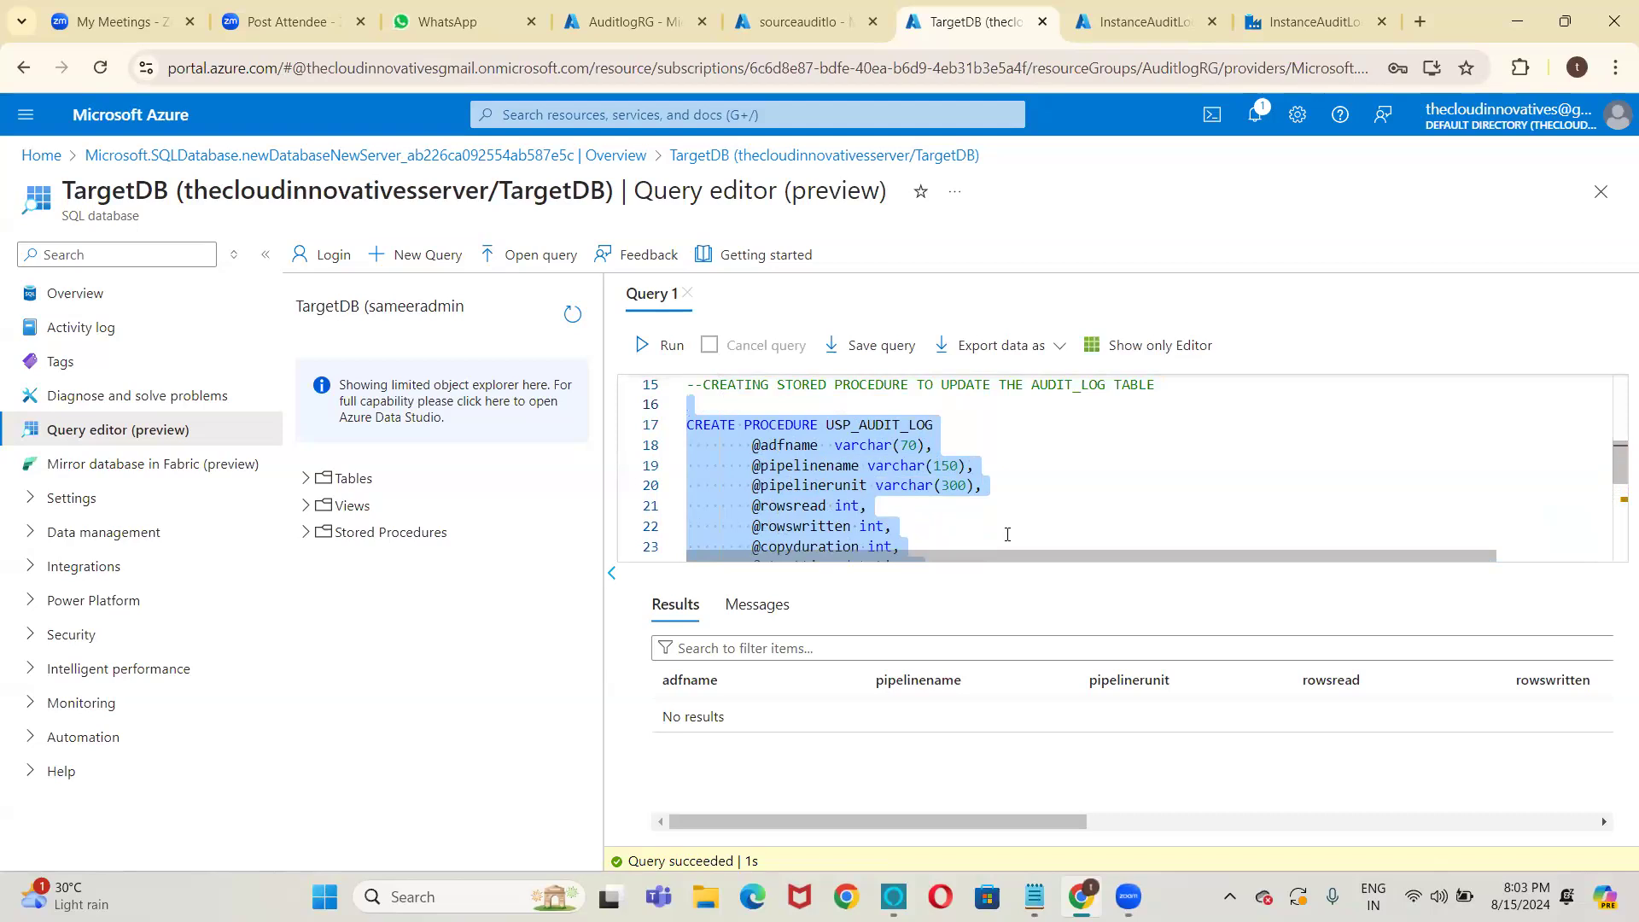
pyautogui.click(636, 343)
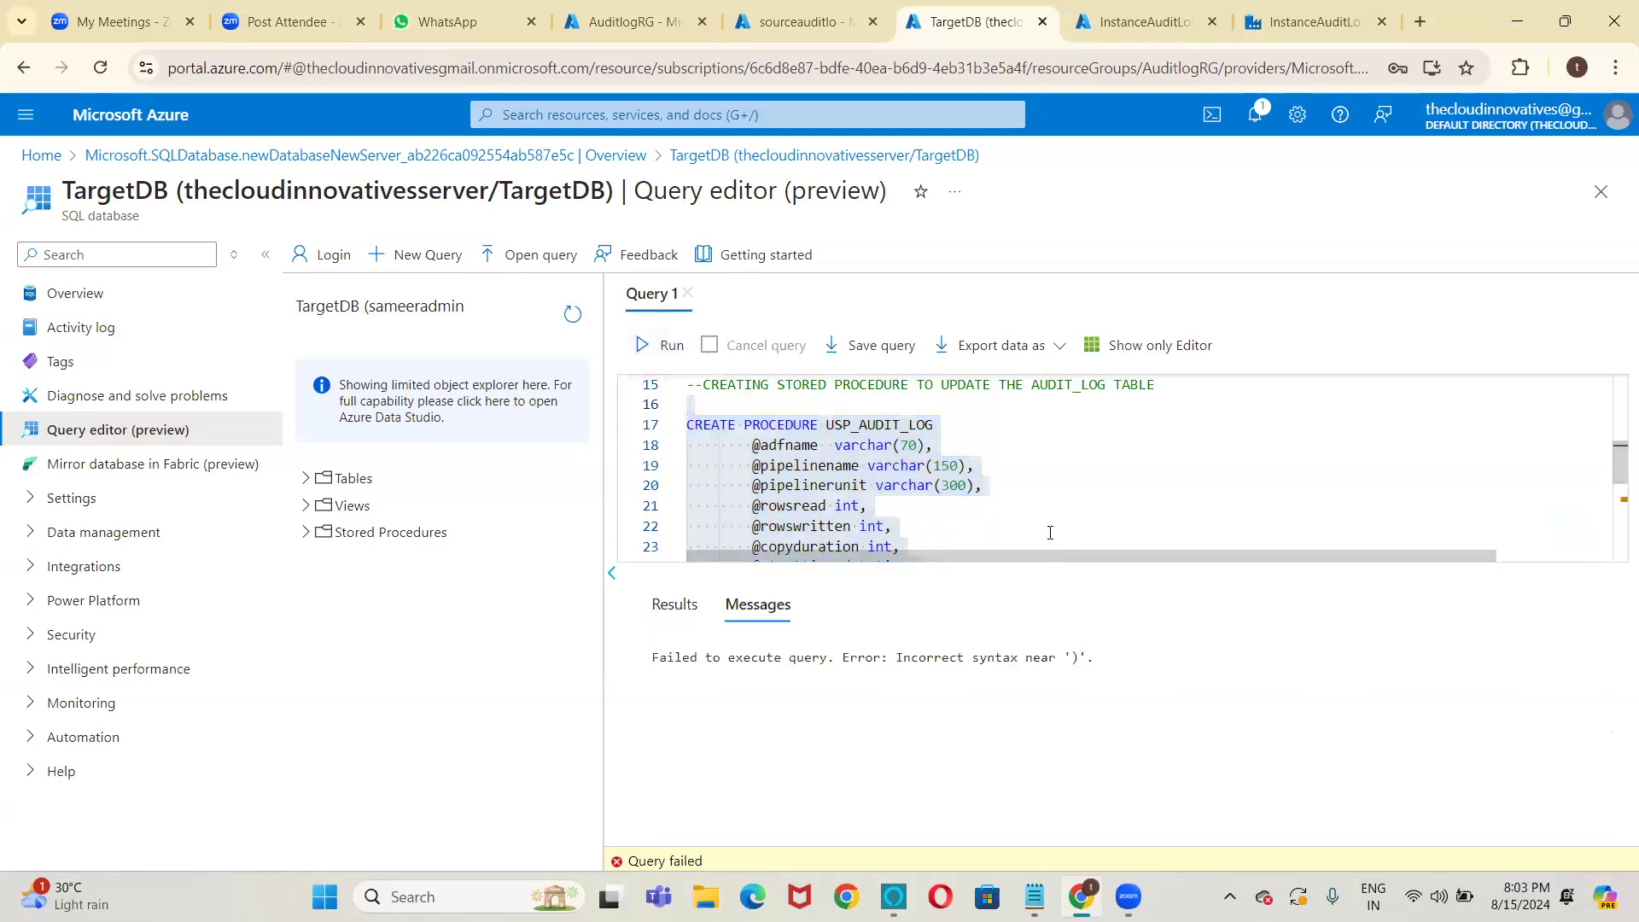
pyautogui.click(1009, 509)
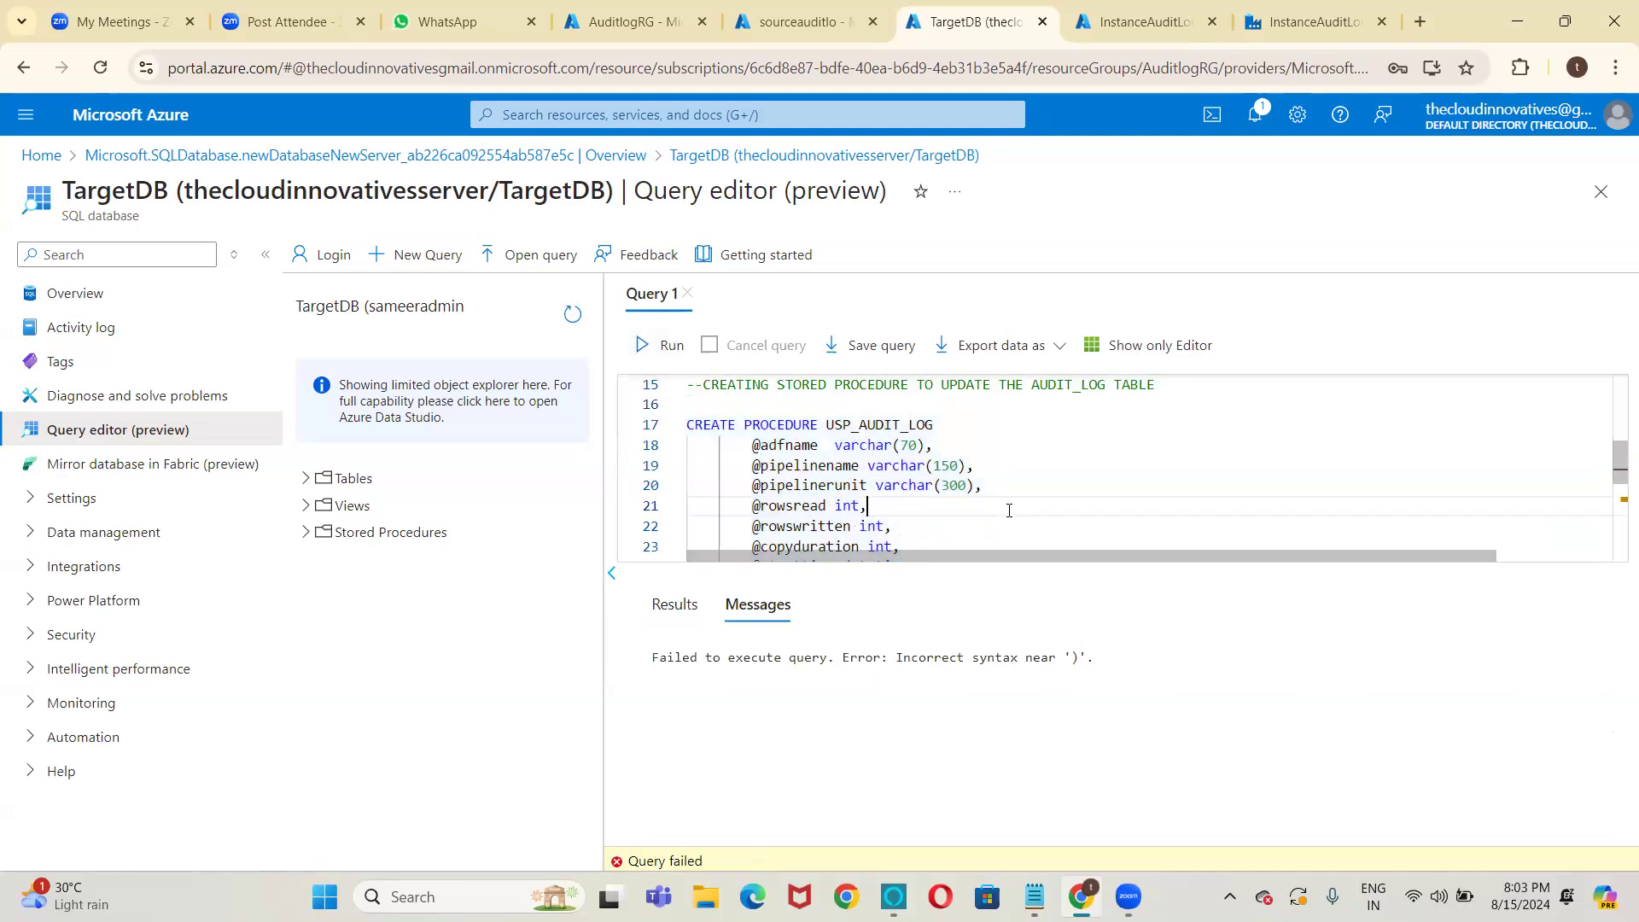
pyautogui.press('Up')
pyautogui.press('Up')
pyautogui.press('Up')
pyautogui.press('Up')
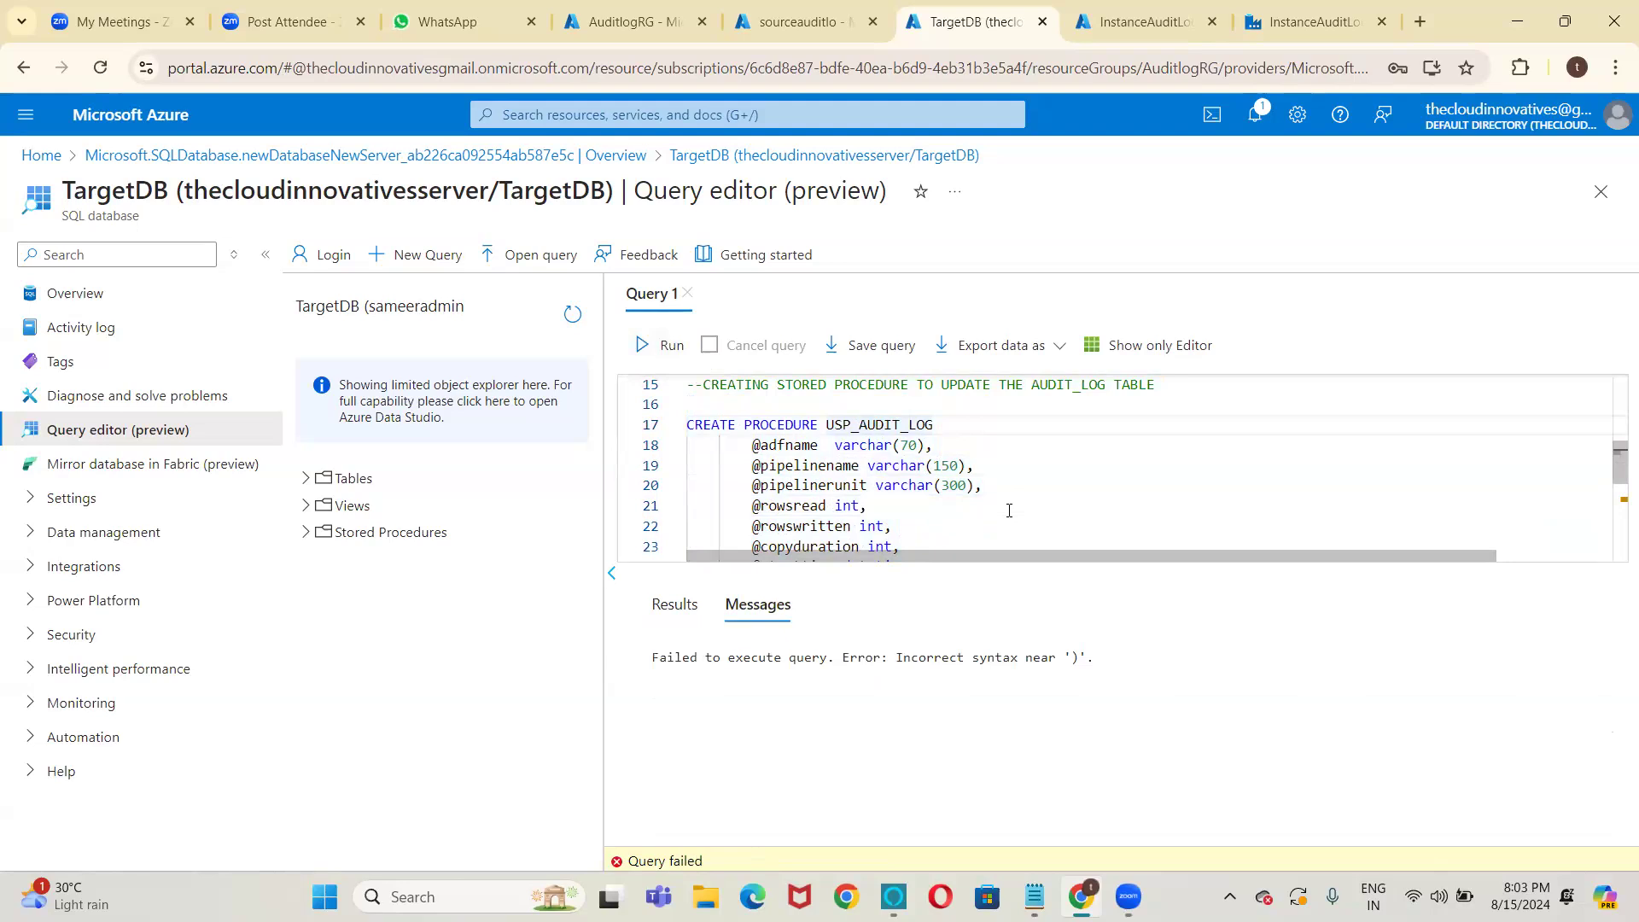
pyautogui.press('Right')
pyautogui.press('Right')
pyautogui.press('Right')
pyautogui.press('Right')
pyautogui.press('Down')
pyautogui.press('Down')
pyautogui.press('Down')
pyautogui.press('Down')
pyautogui.press('Down')
pyautogui.press('Down')
pyautogui.press('Down')
pyautogui.press('Down')
pyautogui.press('Down')
pyautogui.press('Down')
pyautogui.press('Down')
pyautogui.press('Down')
pyautogui.press('Up')
pyautogui.press('Up')
pyautogui.press('BackSpace')
pyautogui.write(')')
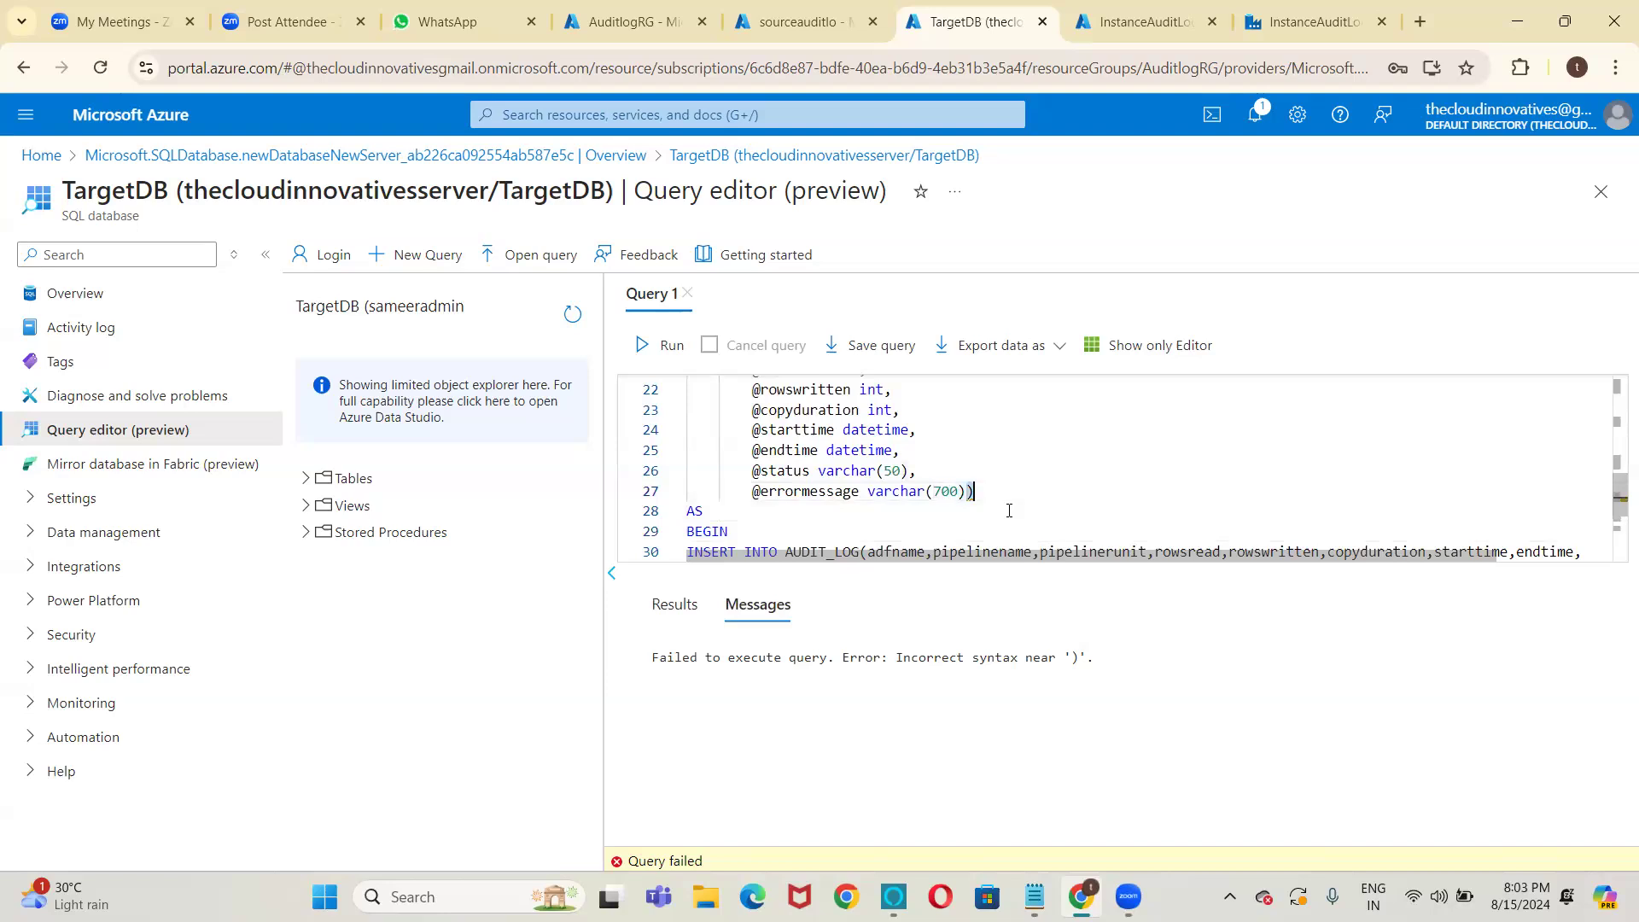
pyautogui.press('BackSpace')
# Run the corrected CREATE PROCEDURE USP_AUDIT_LOG statement by itself to create the stored procedure.
pyautogui.press('Down')
pyautogui.press('Down')
pyautogui.press('Down')
pyautogui.press('Down')
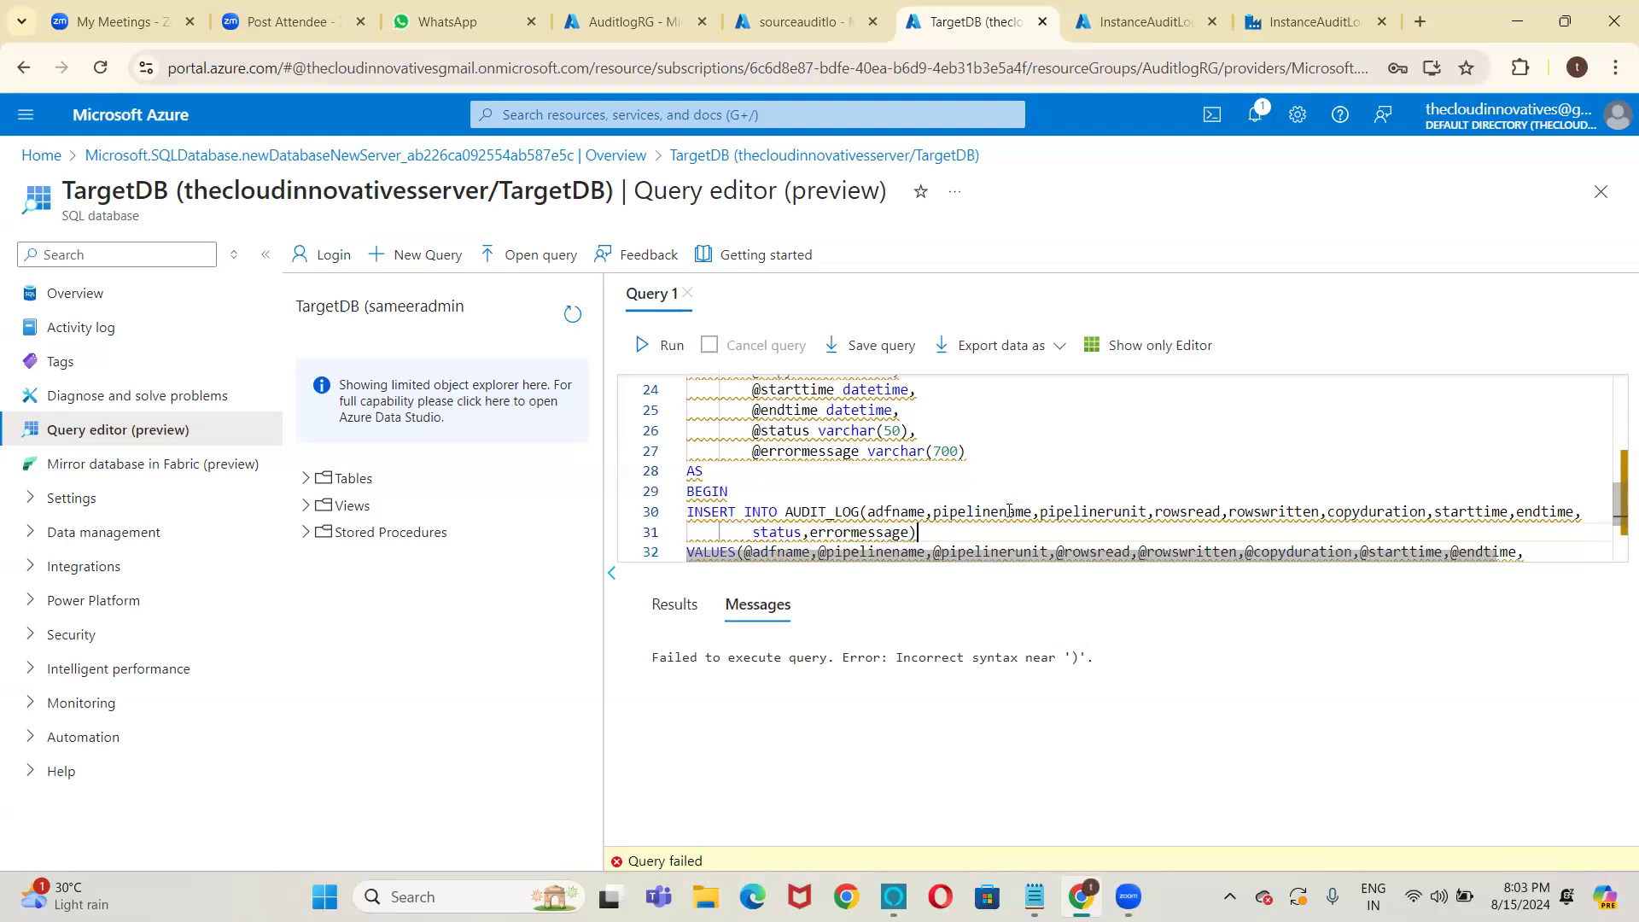
pyautogui.press('Down')
pyautogui.press('Down')
pyautogui.press('Down')
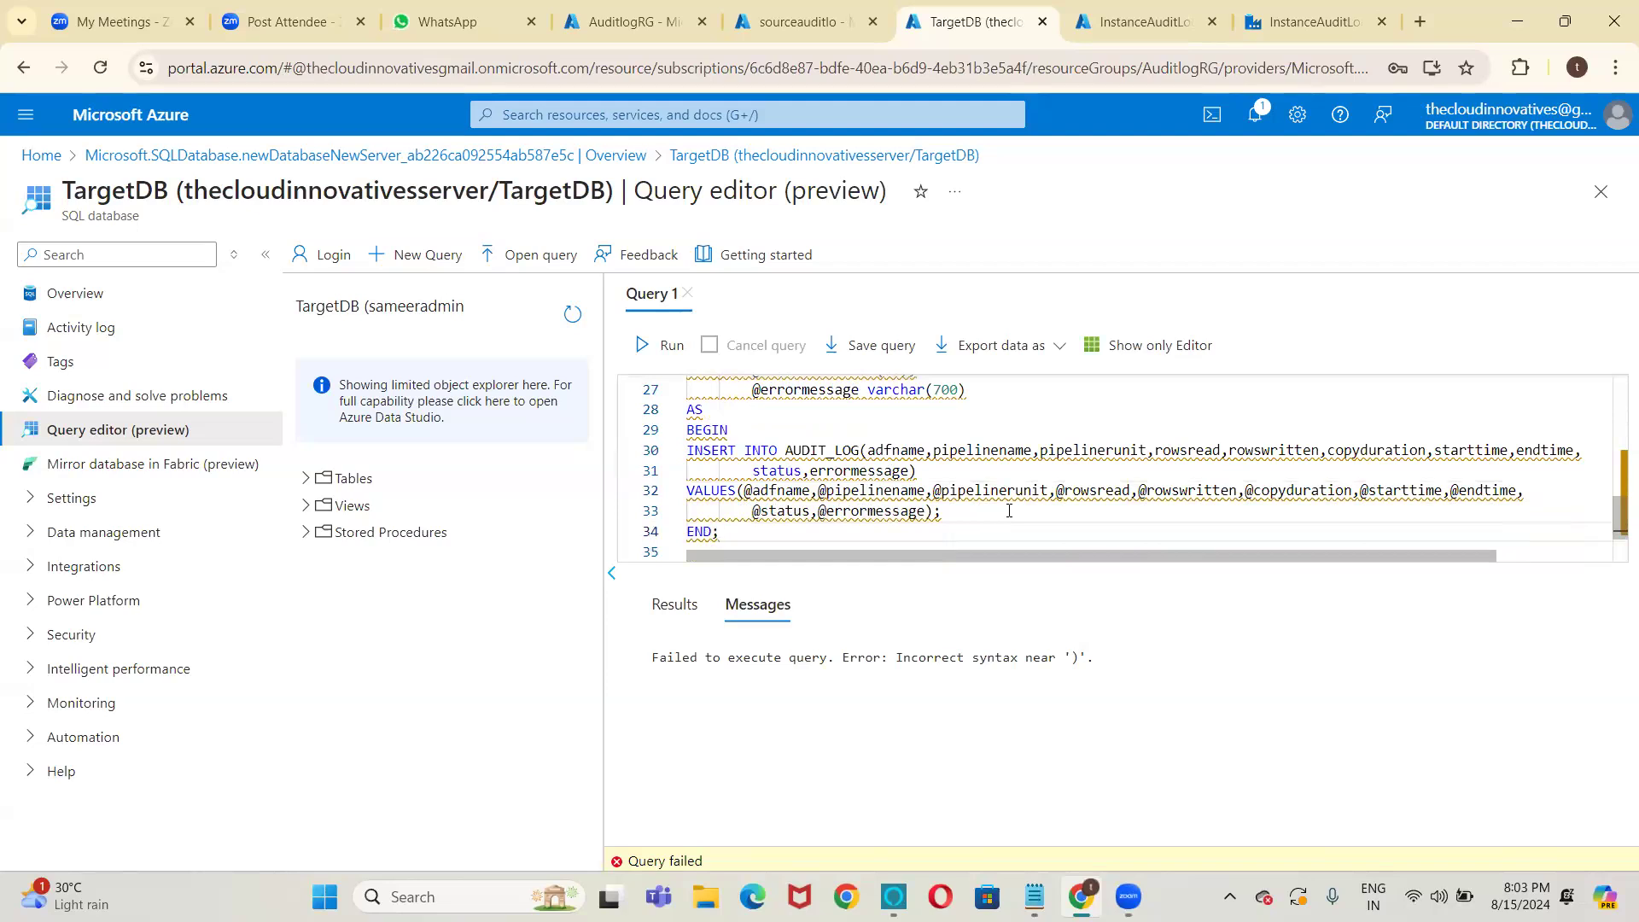
pyautogui.hotkey('shift', 'Up')
pyautogui.hotkey('shift', 'Up')
pyautogui.hotkey('shift', 'Up')
pyautogui.hotkey('shift', 'Up')
pyautogui.hotkey('shift', 'Up')
pyautogui.hotkey('shift', 'Up')
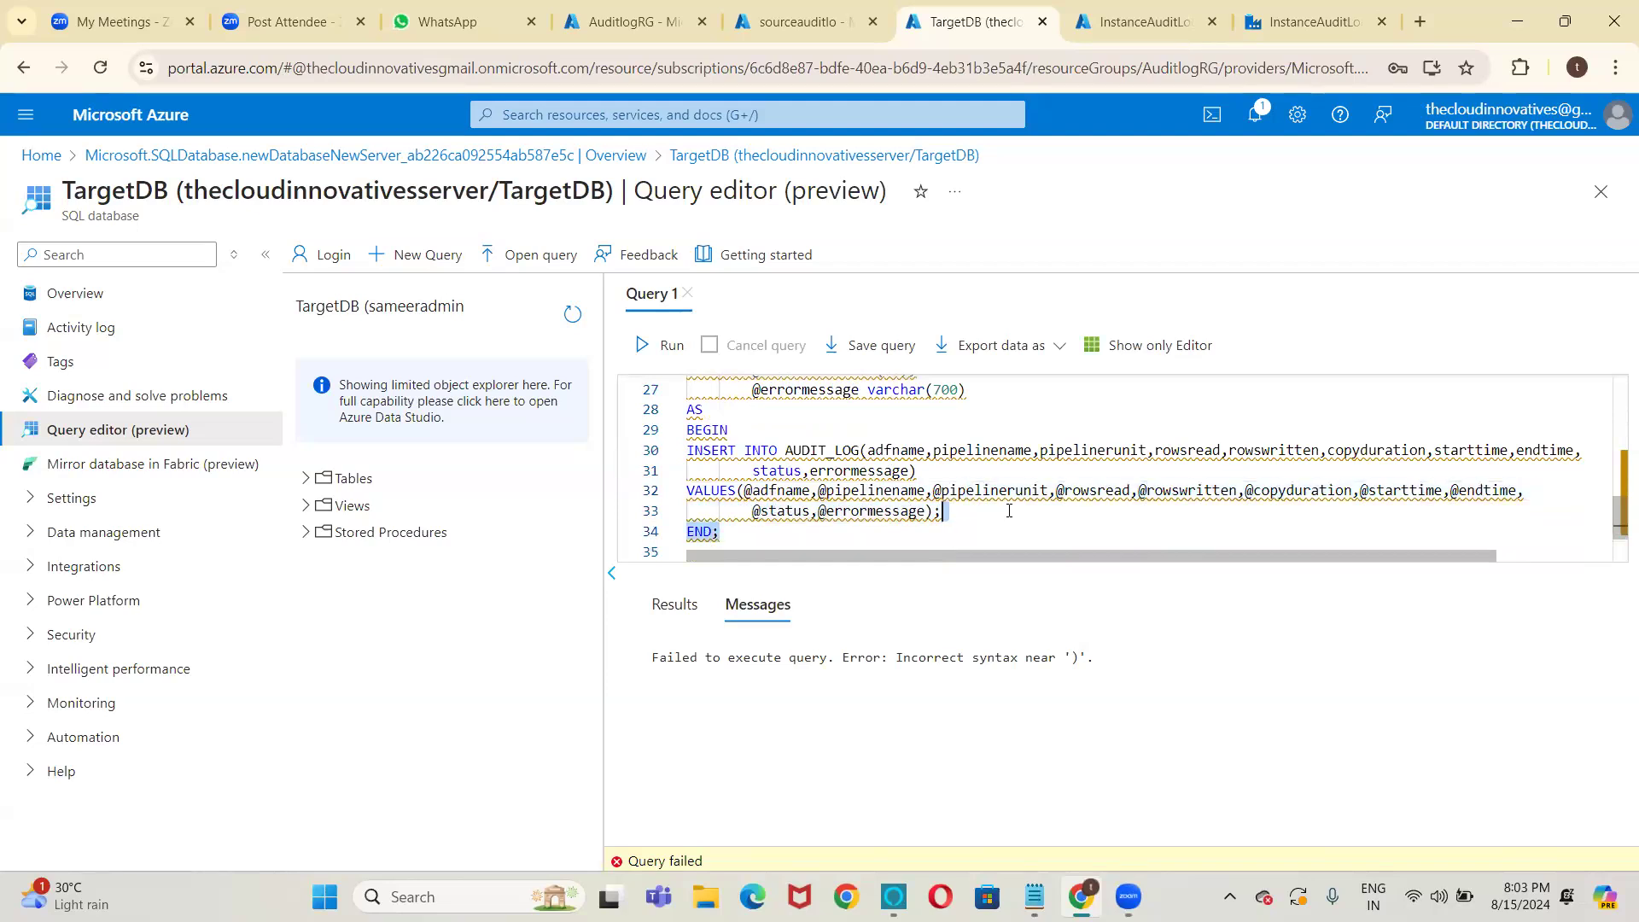
pyautogui.hotkey('shift', 'Up')
pyautogui.hotkey('shift', 'Up')
pyautogui.hotkey('shift', 'Up')
pyautogui.hotkey('shift', 'Up')
pyautogui.hotkey('shift', 'Up')
pyautogui.hotkey('shift', 'Up')
pyautogui.hotkey('shift', 'Up')
pyautogui.hotkey('shift', 'Up')
pyautogui.hotkey('shift', 'Up')
pyautogui.hotkey('shift', 'Up')
pyautogui.hotkey('shift', 'Up')
pyautogui.hotkey('shift', 'Up')
pyautogui.hotkey('shift', 'Up')
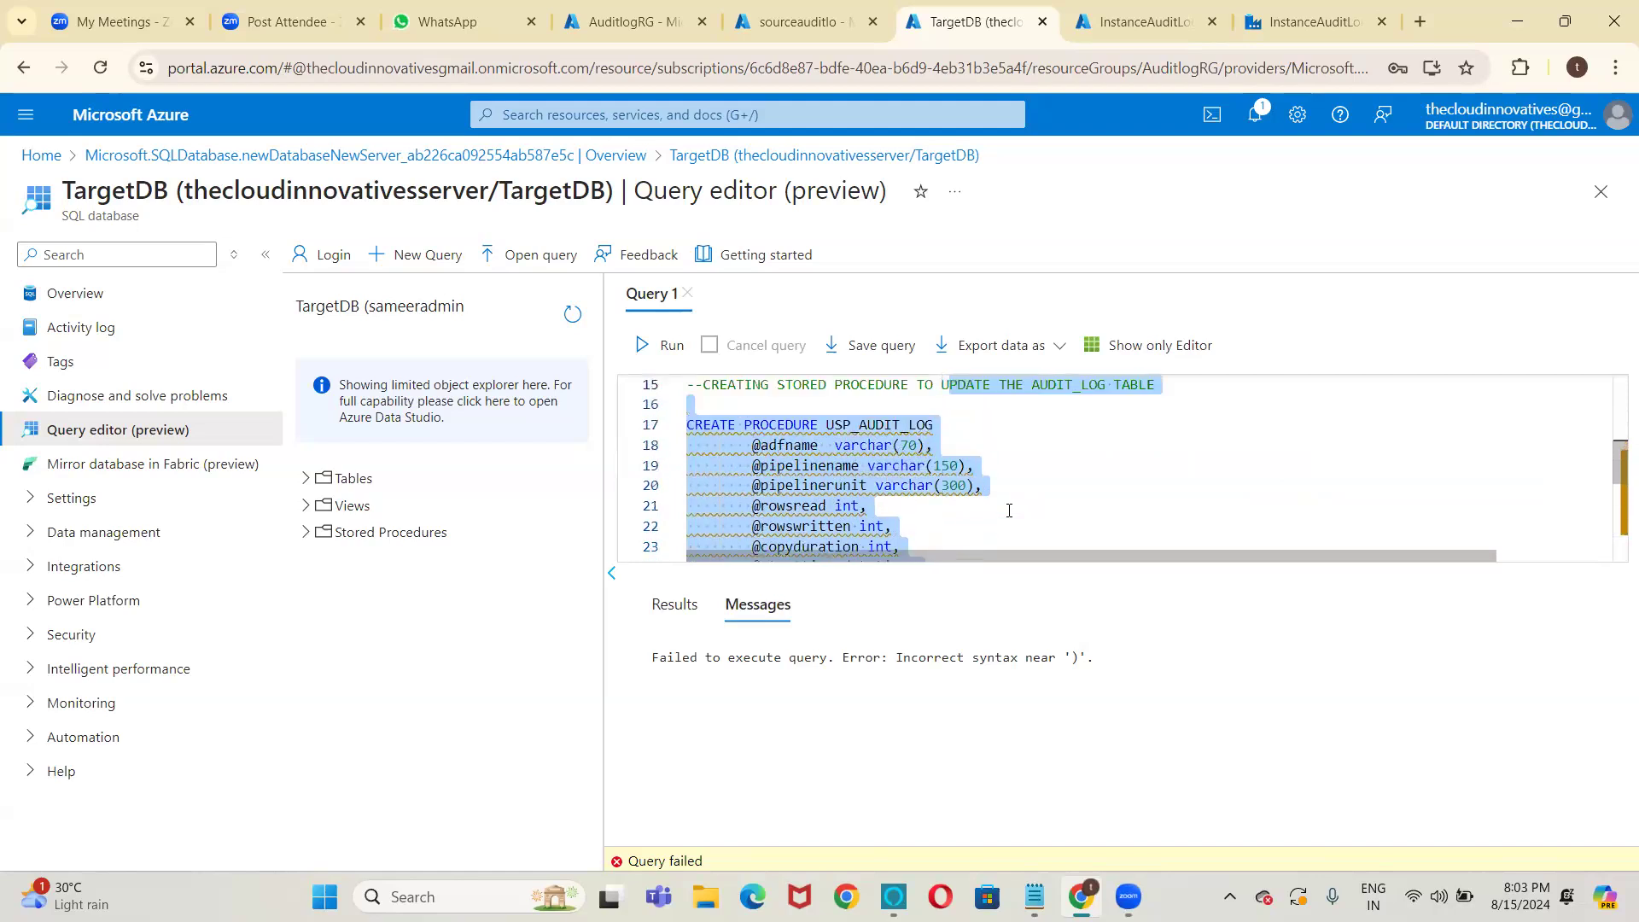
pyautogui.hotkey('shift', 'End')
pyautogui.hotkey('shift', 'Right')
pyautogui.hotkey('shift', 'Right')
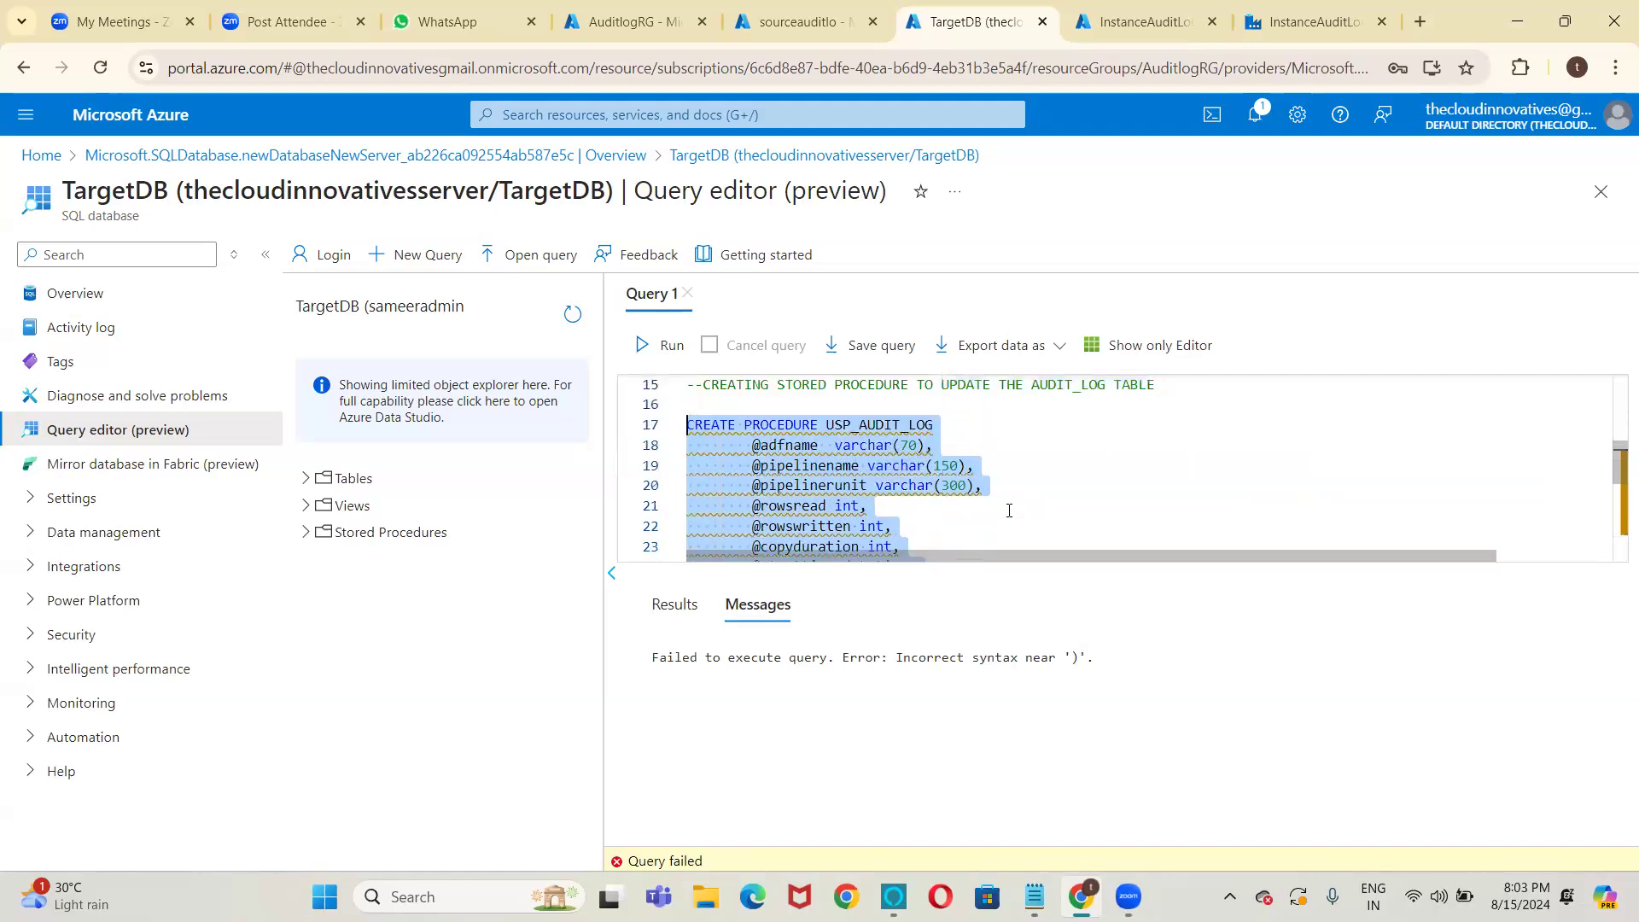
pyautogui.click(642, 347)
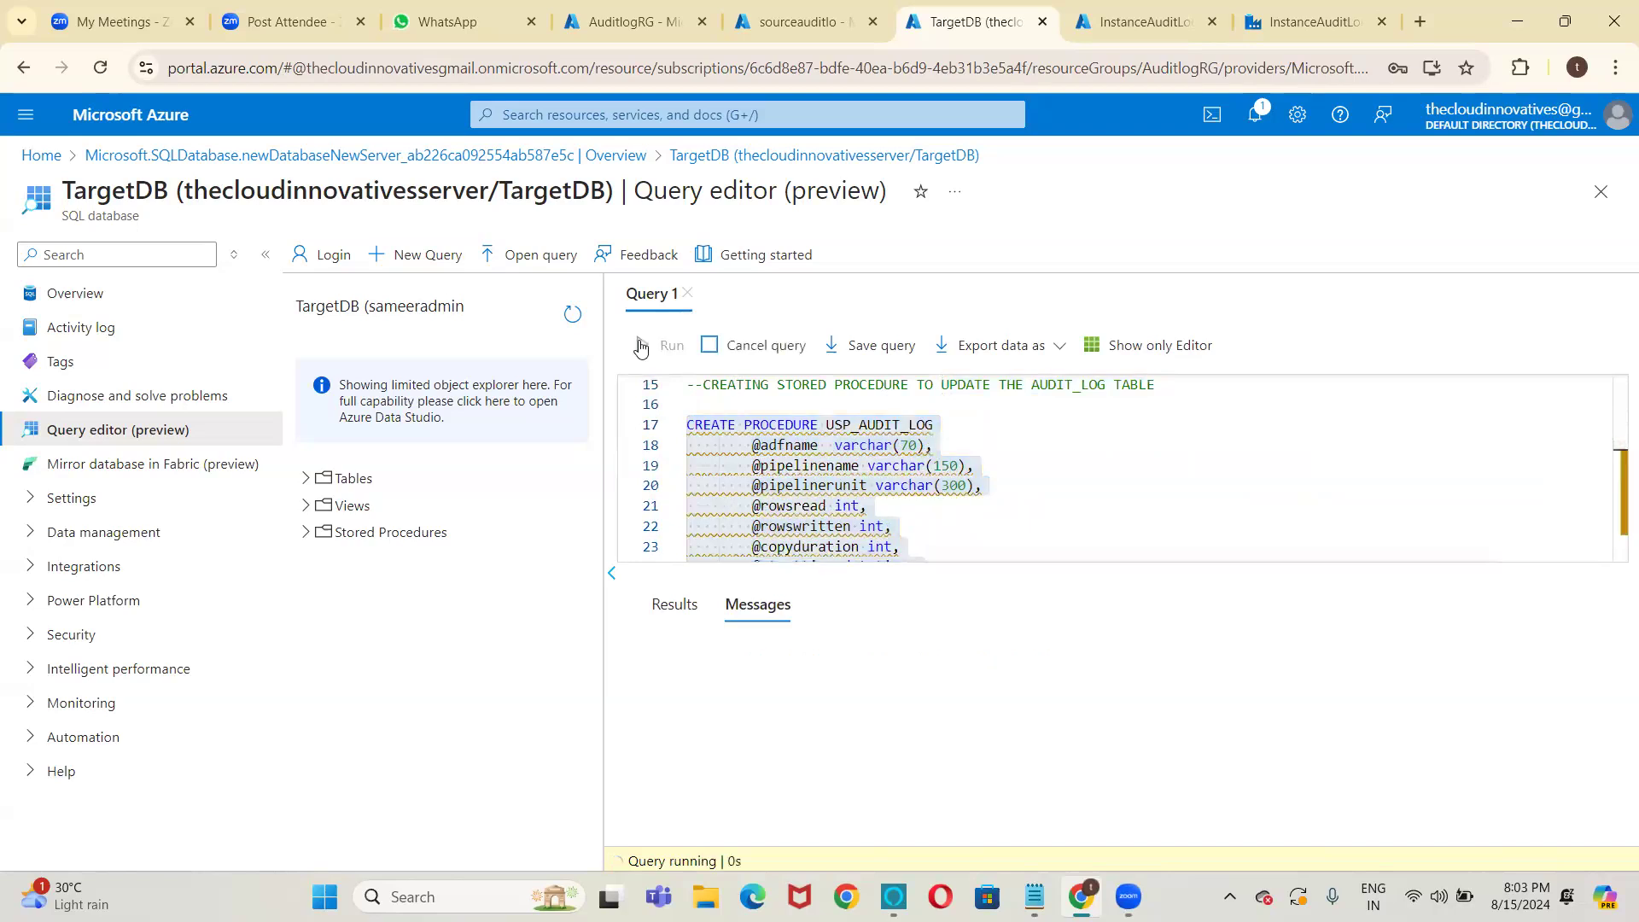
# Delete the blank line directly below END; in the procedure script.
pyautogui.click(1021, 430)
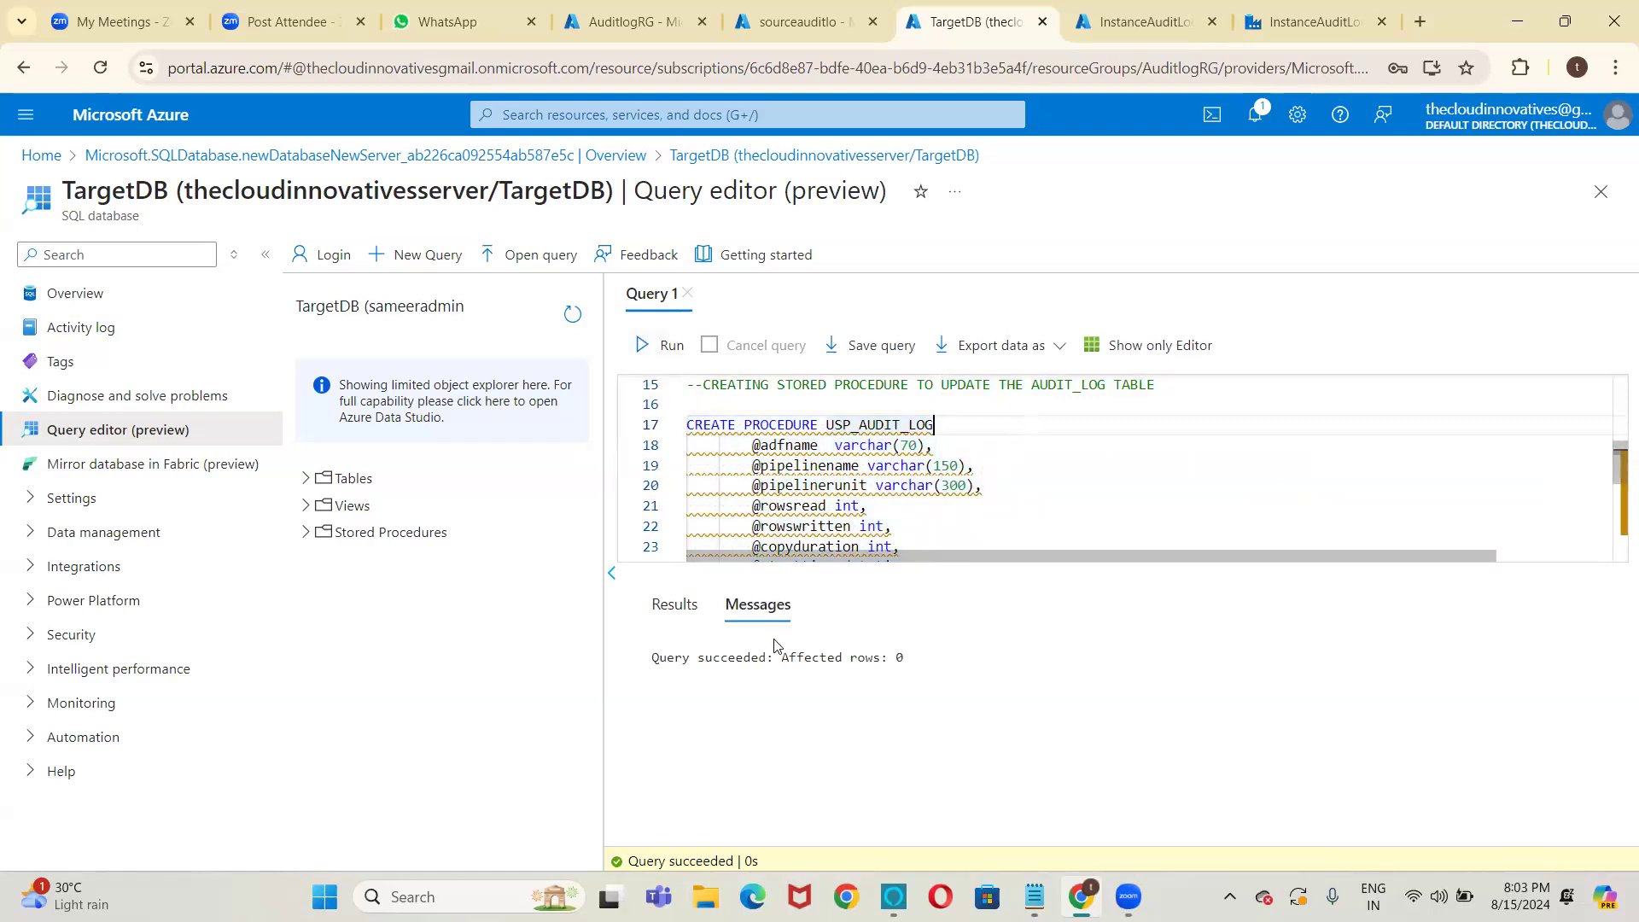
pyautogui.click(1016, 446)
pyautogui.press('Down')
pyautogui.press('Down')
pyautogui.press('Down')
pyautogui.press('Down')
pyautogui.press('Down')
pyautogui.press('Down')
pyautogui.press('Down')
pyautogui.press('Down')
pyautogui.press('Down')
pyautogui.press('Down')
pyautogui.press('Down')
pyautogui.press('Down')
pyautogui.press('Down')
pyautogui.press('Down')
pyautogui.press('Down')
pyautogui.press('Down')
pyautogui.press('Down')
pyautogui.press('Down')
pyautogui.press('Down')
pyautogui.press('Up')
pyautogui.press('Up')
pyautogui.press('BackSpace')
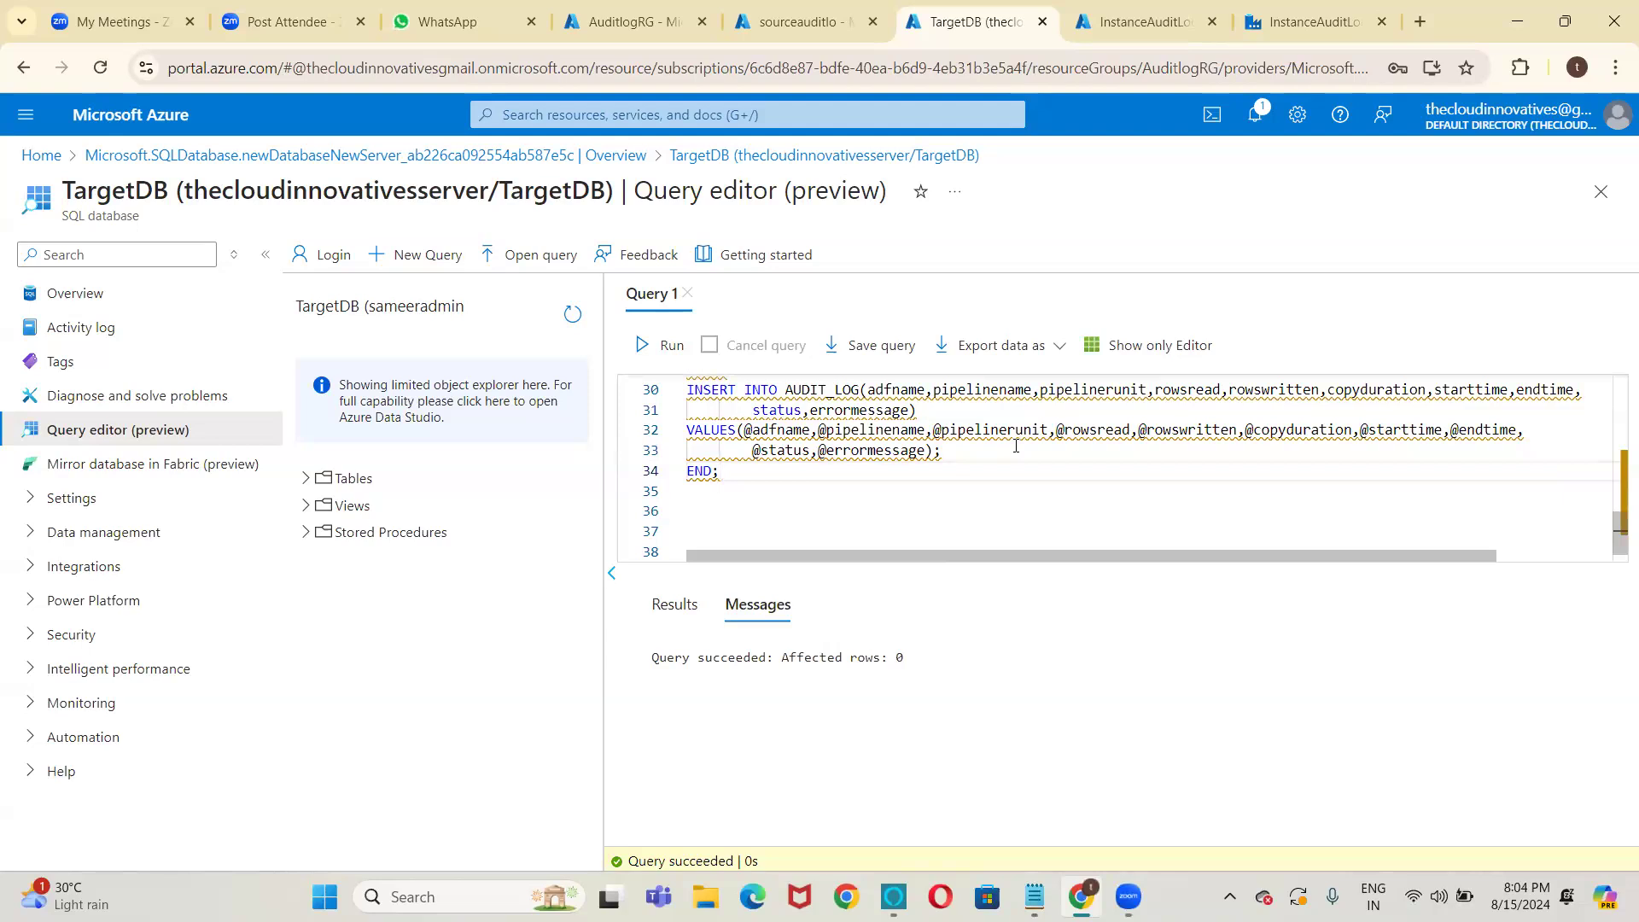
# Review the whole script from END; of the USP_AUDIT_LOG procedure up to the CREATE TABLE AUDIT_LOG statement.
pyautogui.press('Up')
pyautogui.press('Up')
pyautogui.press('Down')
pyautogui.press('Down')
pyautogui.hotkey('shift', 'Up')
pyautogui.hotkey('shift', 'Up')
pyautogui.hotkey('shift', 'Up')
pyautogui.hotkey('shift', 'Up')
pyautogui.hotkey('shift', 'Up')
pyautogui.hotkey('shift', 'Up')
pyautogui.hotkey('shift', 'Up')
pyautogui.hotkey('shift', 'Up')
pyautogui.hotkey('shift', 'Up')
pyautogui.hotkey('shift', 'Up')
pyautogui.hotkey('shift', 'Up')
pyautogui.hotkey('shift', 'Up')
pyautogui.hotkey('shift', 'Up')
pyautogui.hotkey('shift', 'Up')
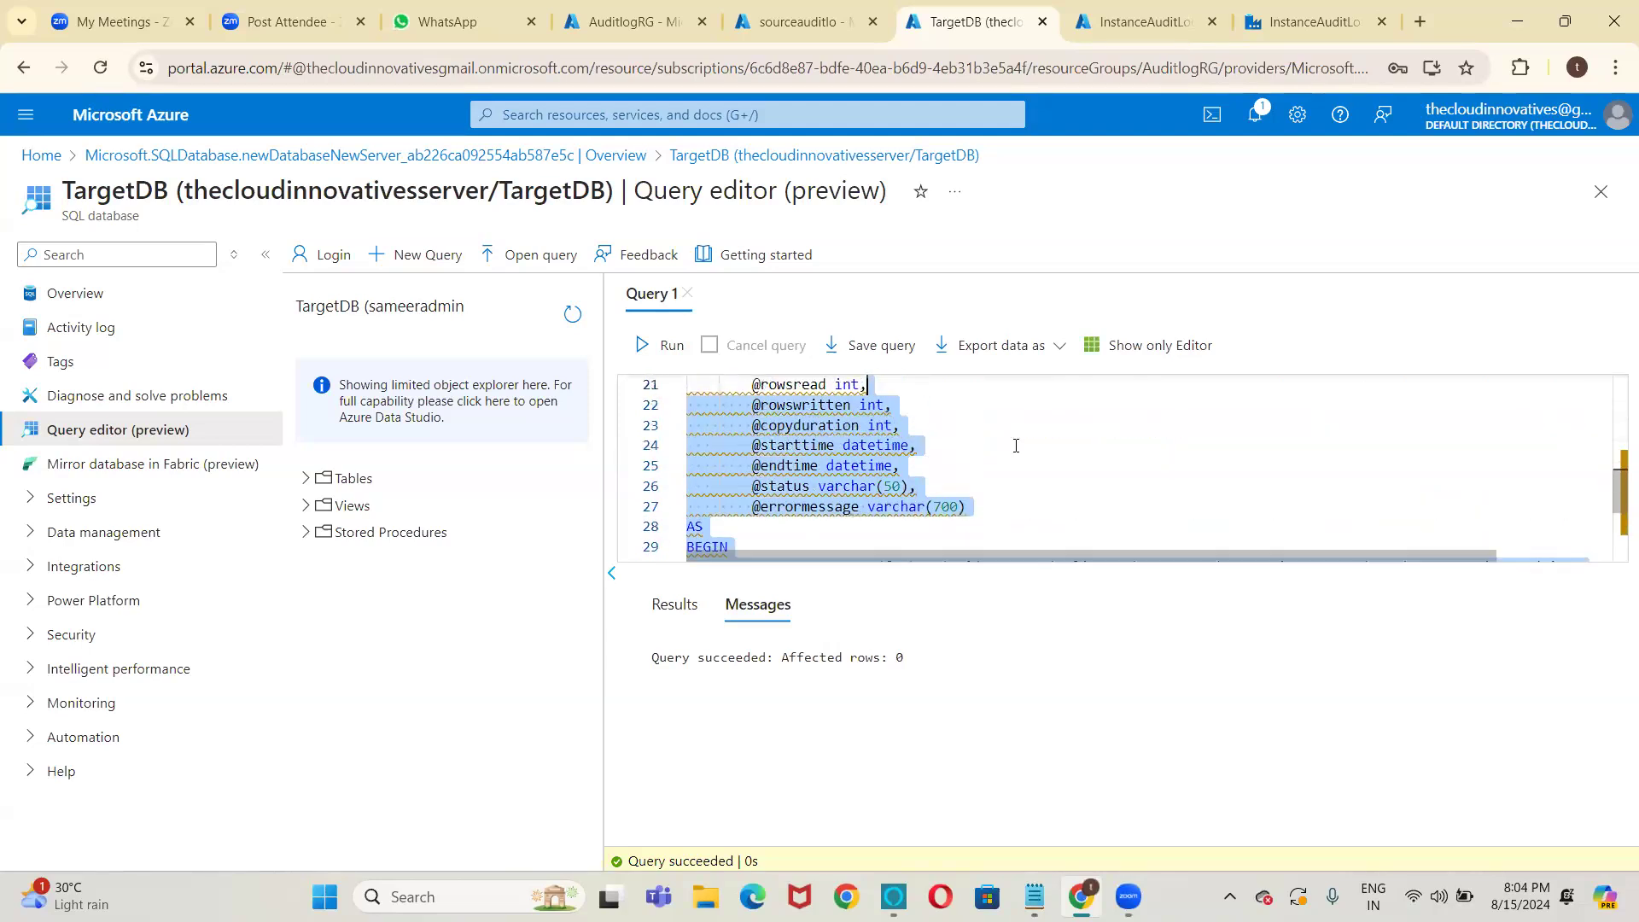
pyautogui.hotkey('shift', 'Up')
pyautogui.hotkey('shift', 'Up')
pyautogui.hotkey('shift', 'Up')
pyautogui.hotkey('shift', 'Up')
pyautogui.hotkey('shift', 'Up')
pyautogui.hotkey('shift', 'Up')
pyautogui.hotkey('shift', 'Up')
pyautogui.hotkey('shift', 'Up')
pyautogui.hotkey('shift', 'Up')
pyautogui.hotkey('shift', 'Up')
pyautogui.hotkey('shift', 'Up')
pyautogui.hotkey('shift', 'Up')
pyautogui.hotkey('shift', 'Up')
pyautogui.hotkey('shift', 'Up')
pyautogui.hotkey('shift', 'Up')
pyautogui.hotkey('shift', 'Up')
pyautogui.hotkey('shift', 'Up')
pyautogui.hotkey('shift', 'Up')
pyautogui.hotkey('shift', 'Up')
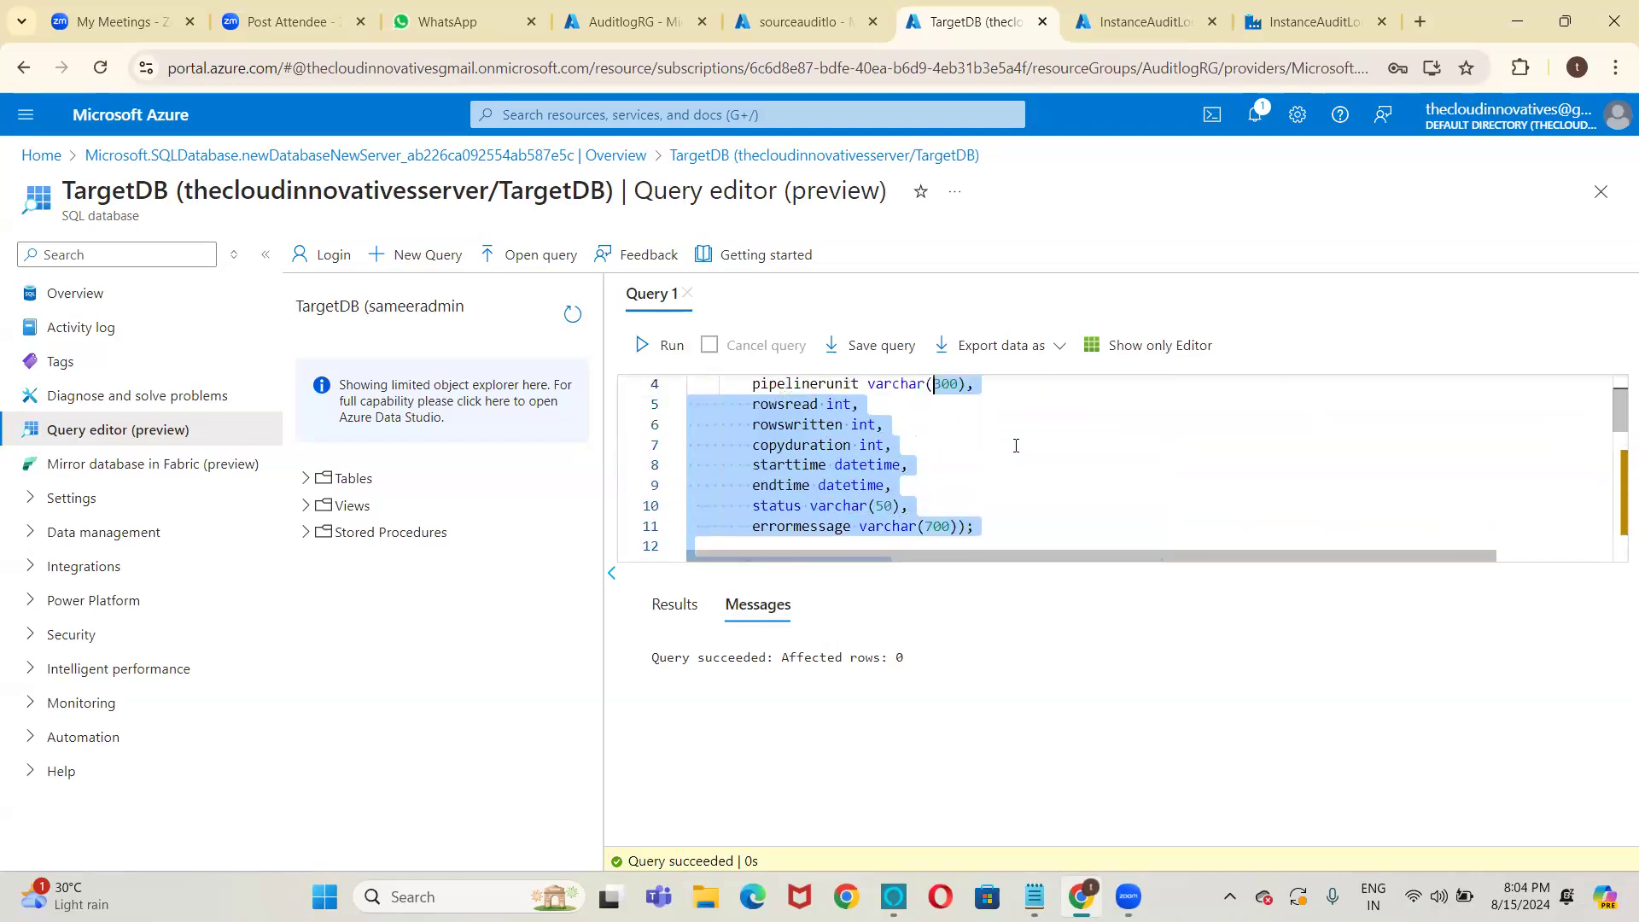
pyautogui.hotkey('shift', 'Up')
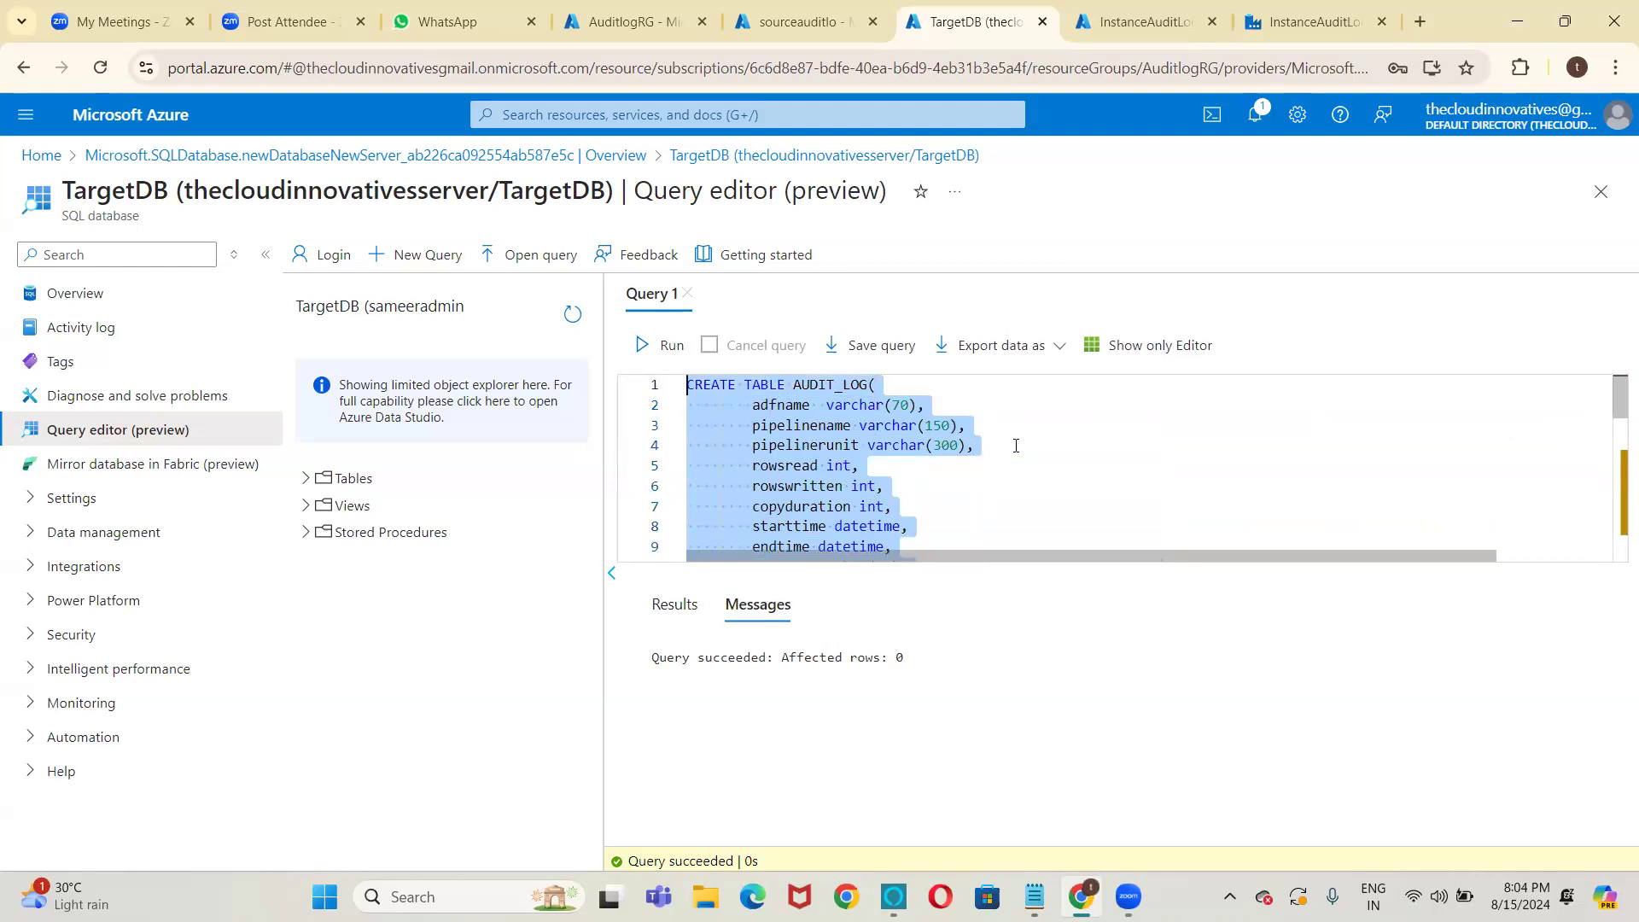
pyautogui.press('Right')
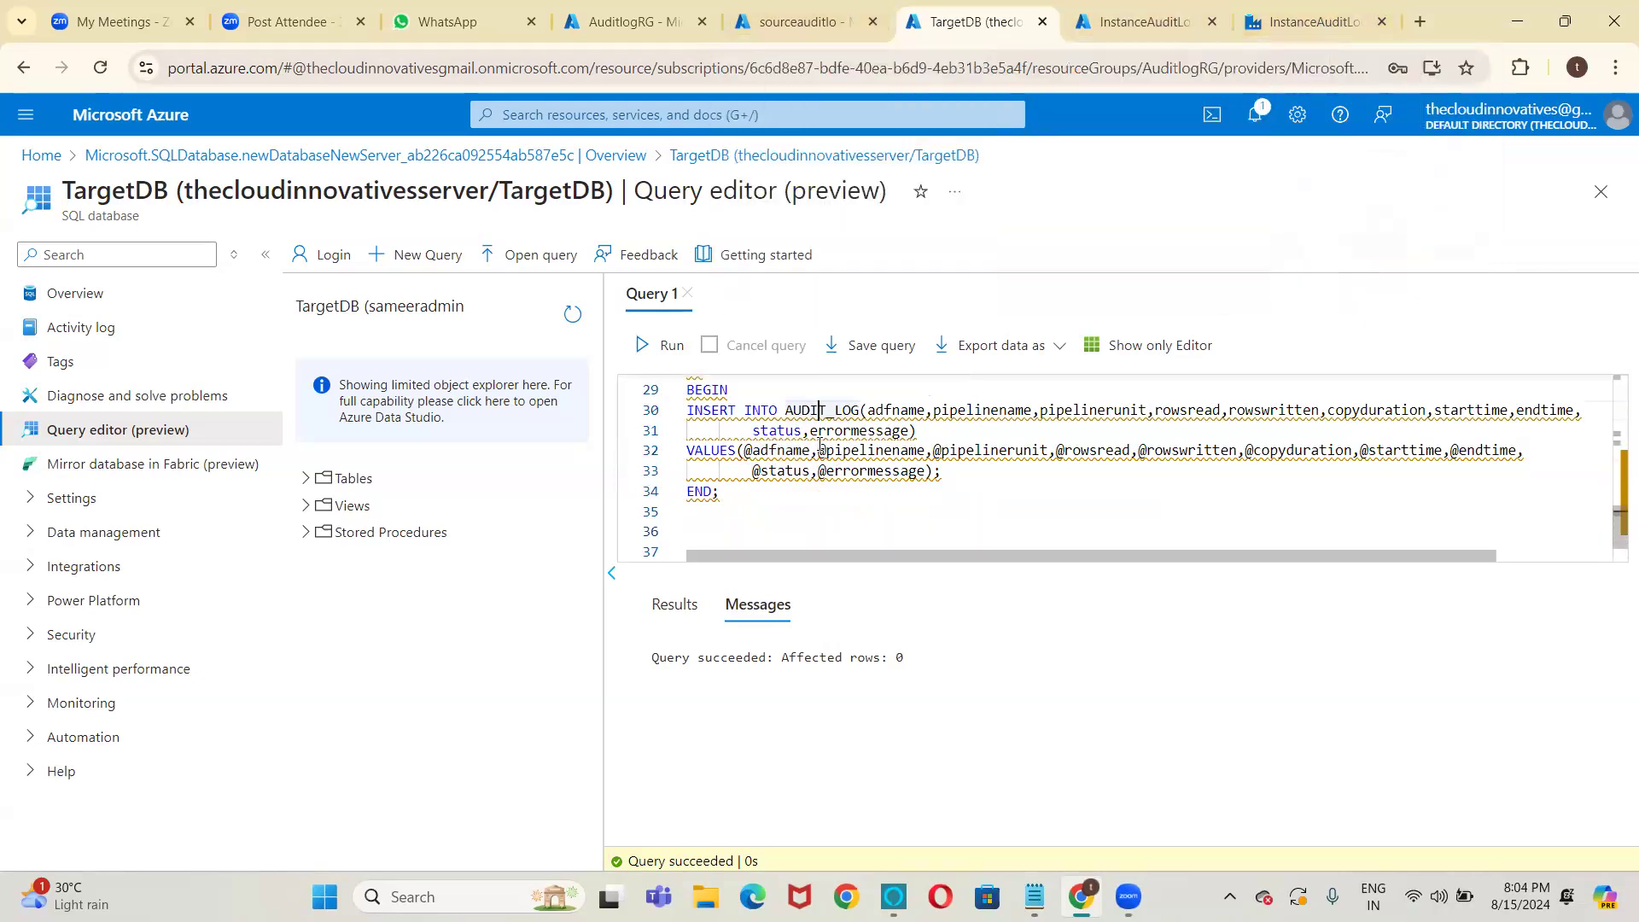
pyautogui.scroll(5, 819, 444)
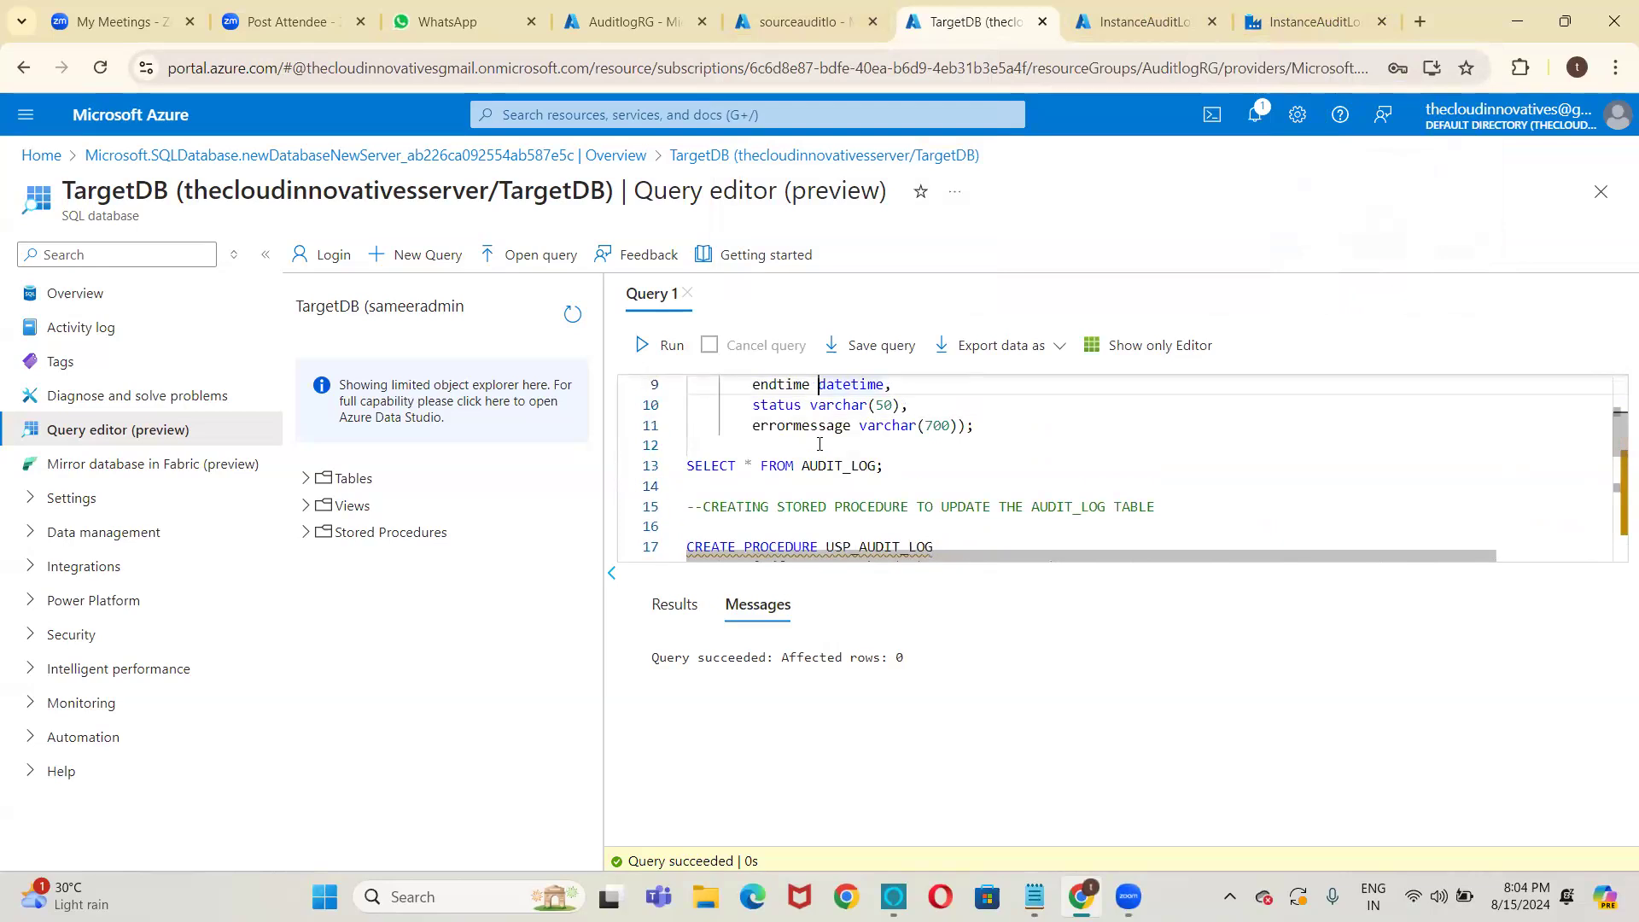
pyautogui.hotkey('ctrl', 'Home')
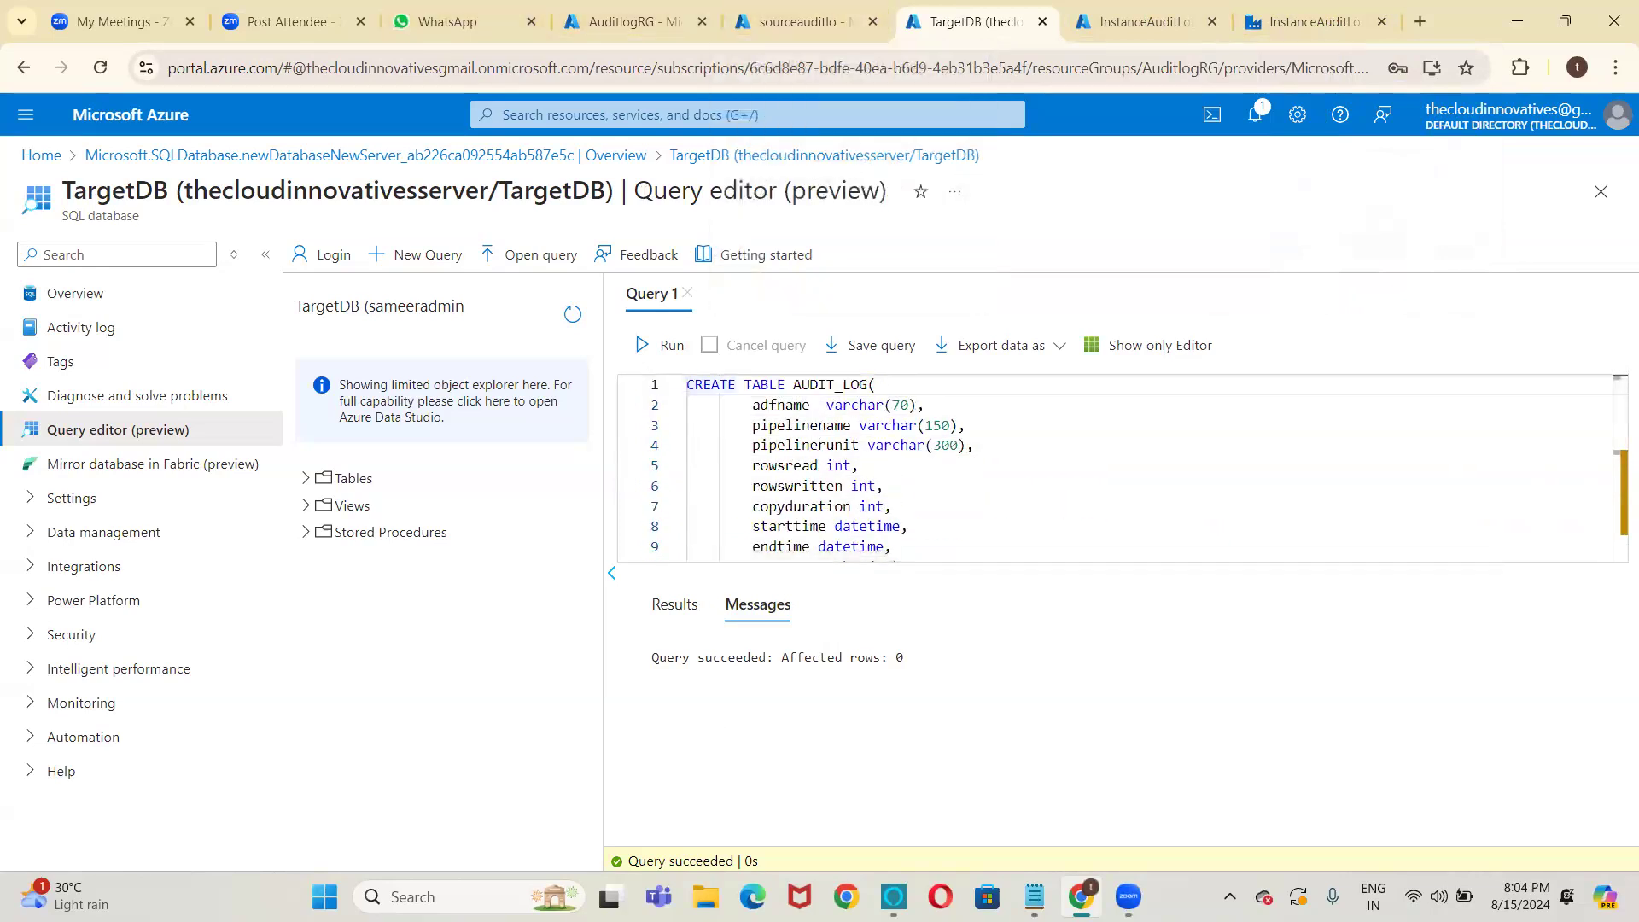
# Switch to the Notepad notes and review the audit column list from adfname through errormessage.
pyautogui.click(1033, 895)
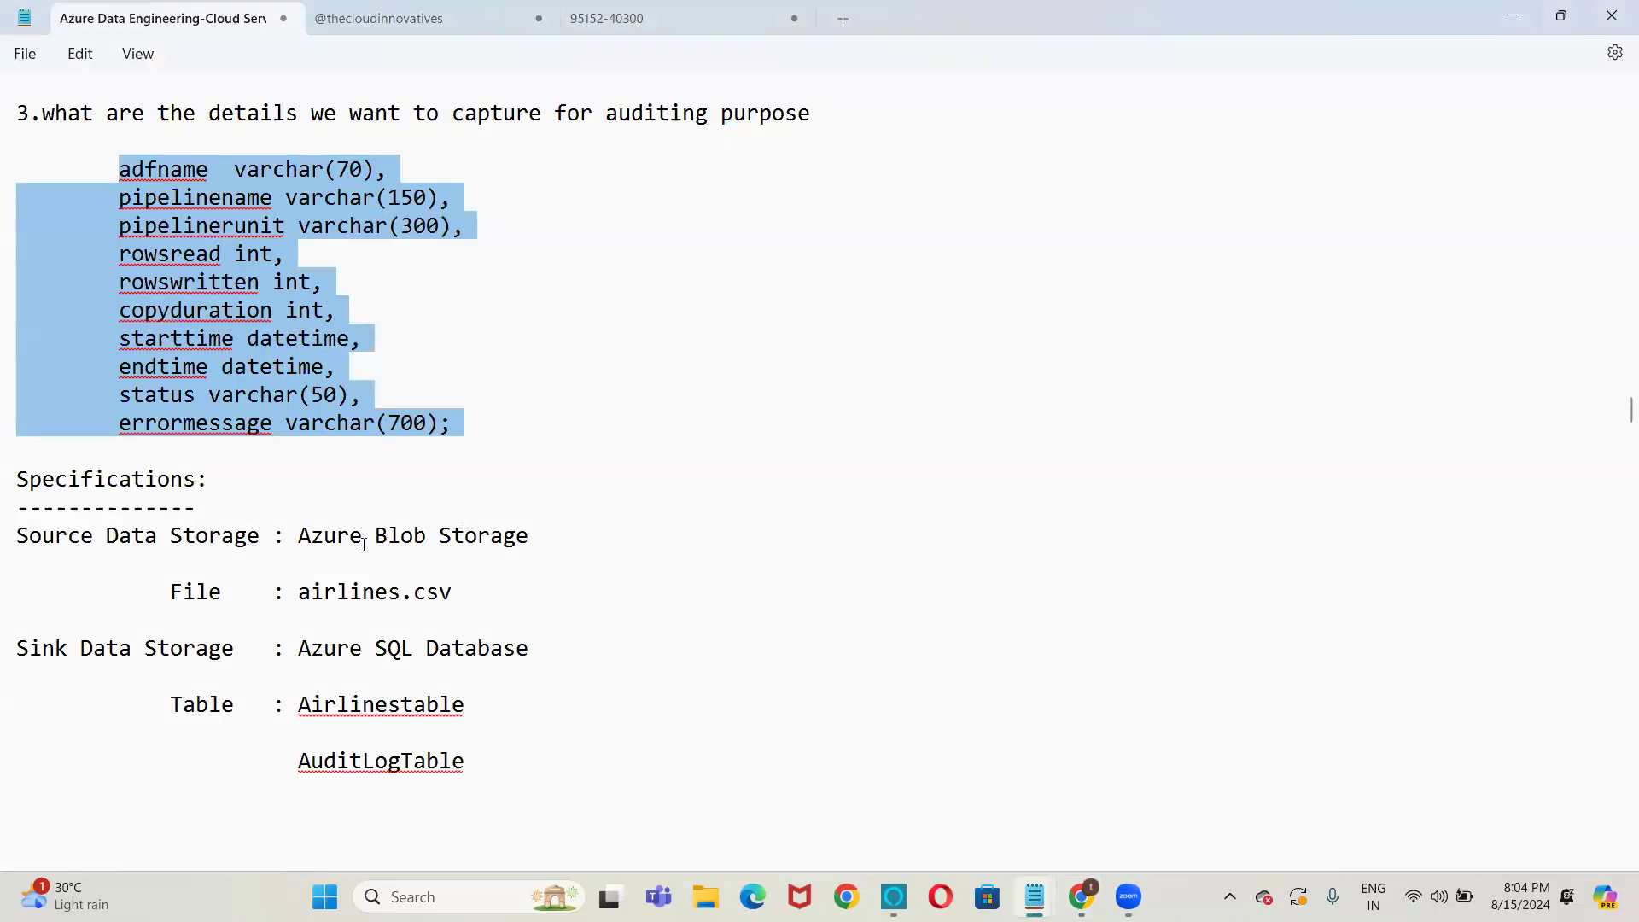
pyautogui.click(324, 535)
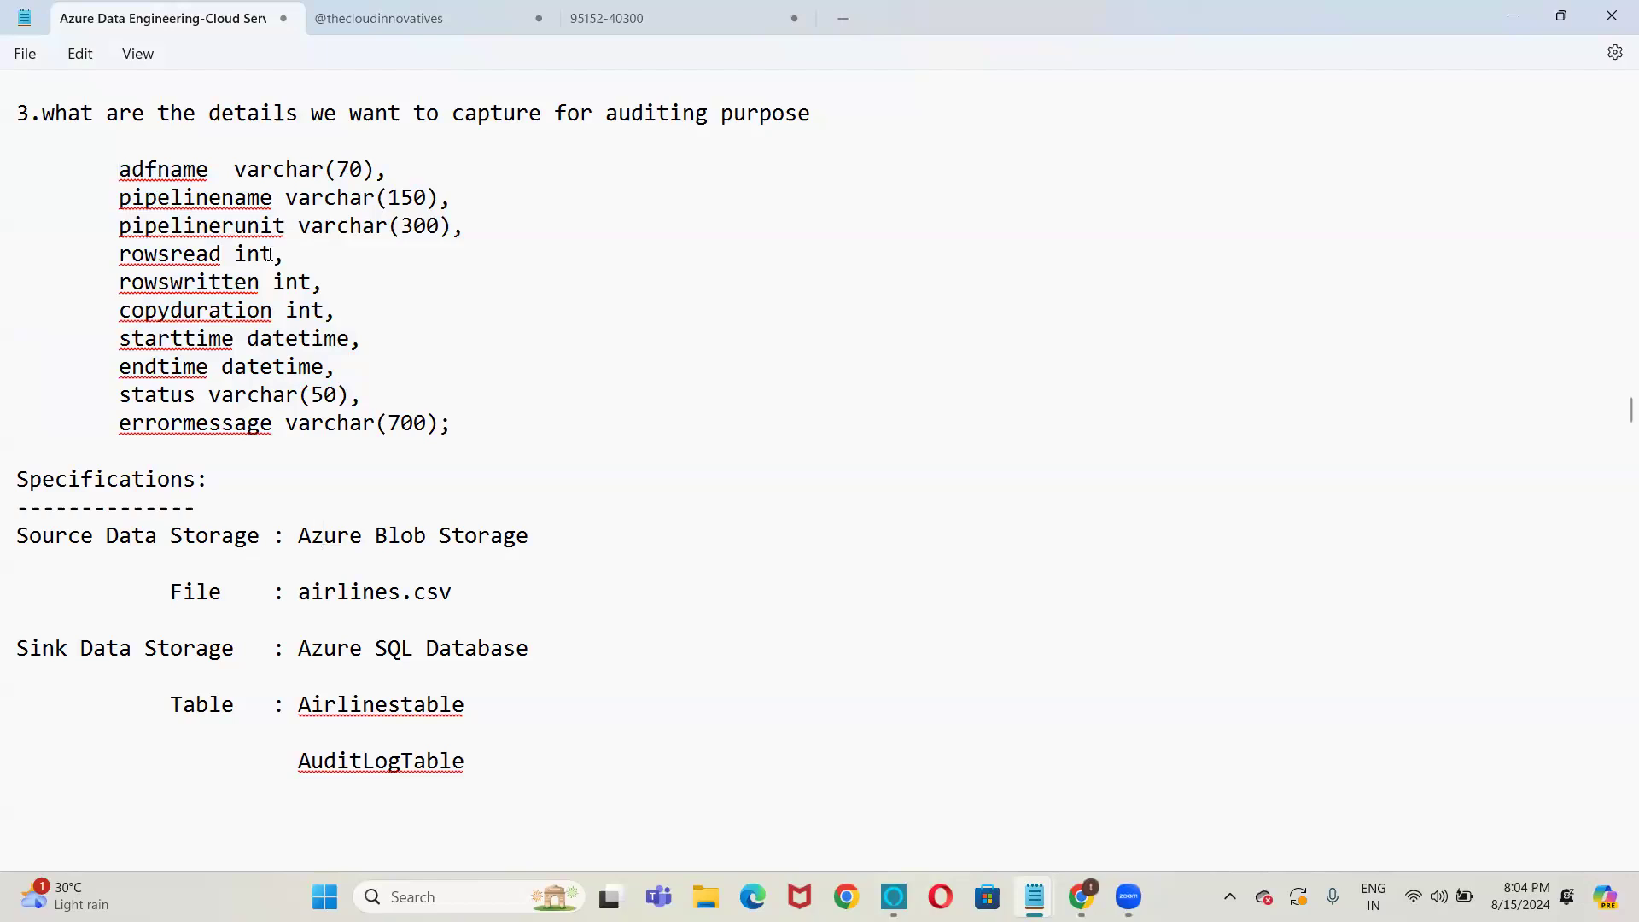
pyautogui.click(121, 168)
pyautogui.press('Down')
pyautogui.press('Down')
pyautogui.press('Down')
pyautogui.press('Down')
pyautogui.press('Up')
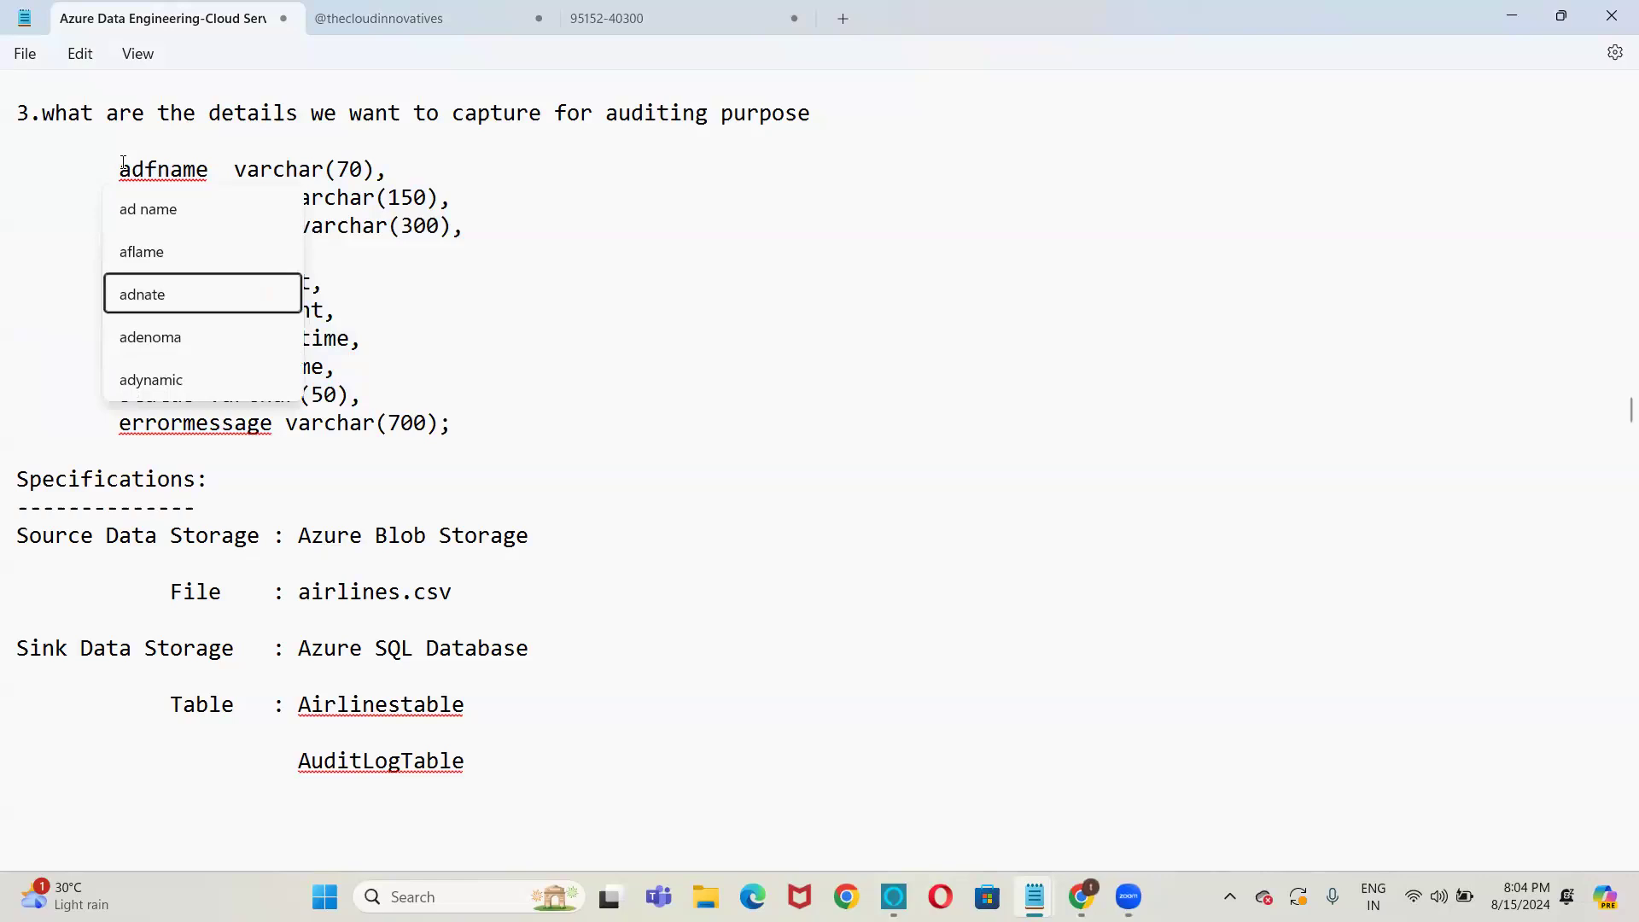
pyautogui.press('Escape')
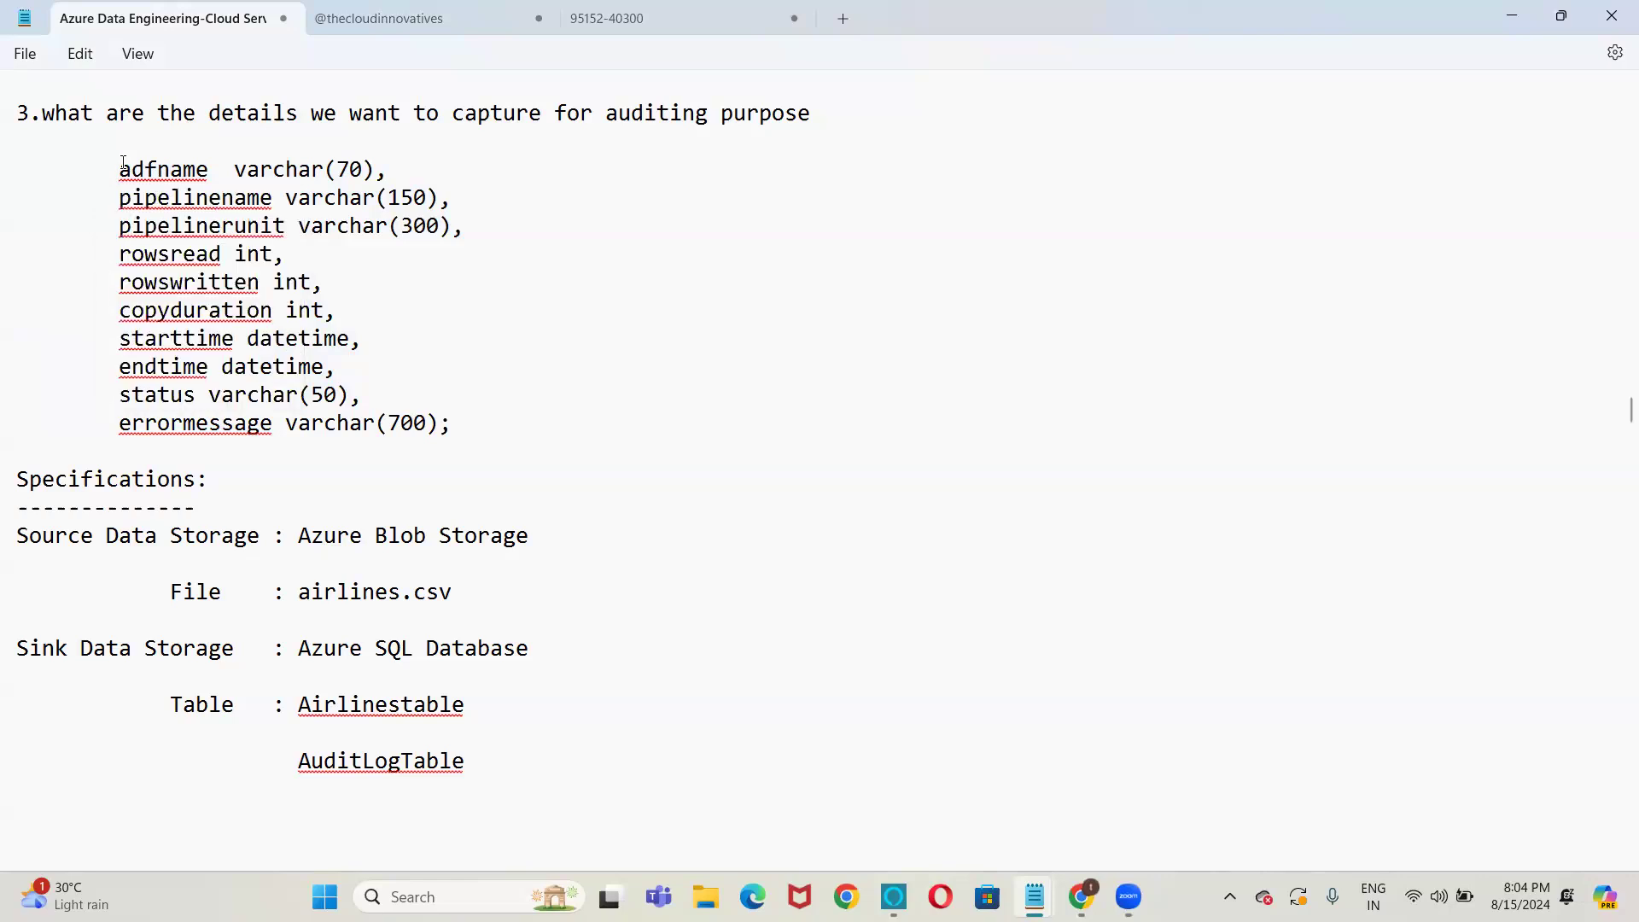
pyautogui.hotkey('shift', 'Down')
pyautogui.hotkey('shift', 'Down')
pyautogui.hotkey('shift', 'Down')
pyautogui.hotkey('shift', 'Down')
pyautogui.hotkey('shift', 'Down')
pyautogui.hotkey('shift', 'Down')
pyautogui.hotkey('shift', 'Down')
pyautogui.hotkey('shift', 'Down')
pyautogui.hotkey('shift', 'Down')
pyautogui.hotkey('shift', 'Down')
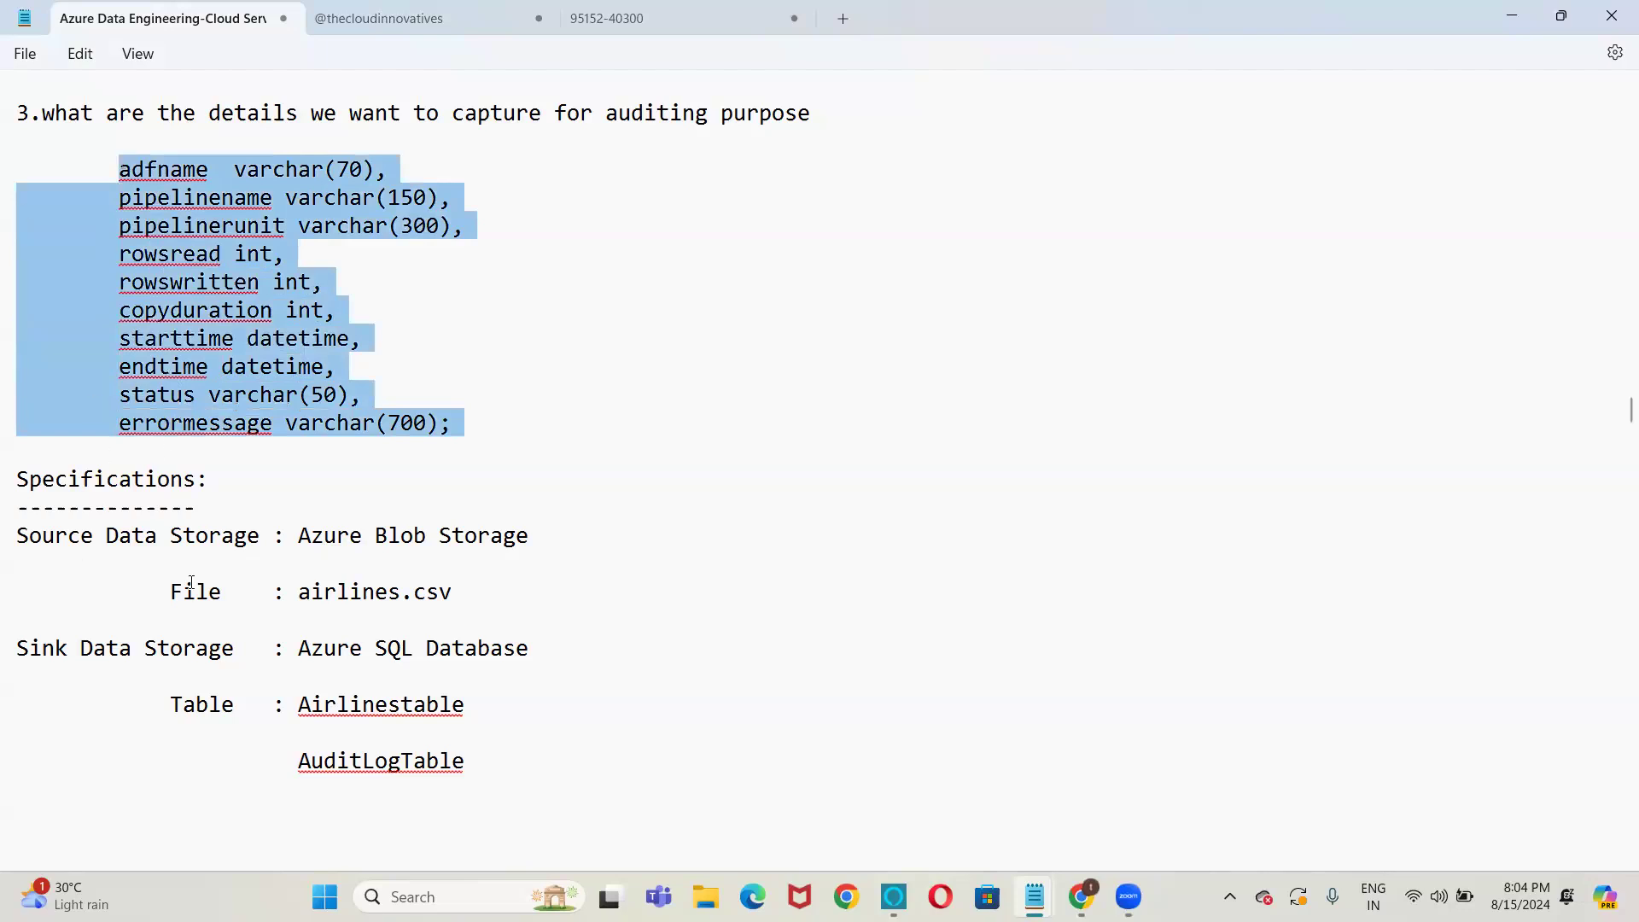
# Examine the AuditLogTable entry under the sink tables in the Specifications notes.
pyautogui.click(290, 761)
pyautogui.hotkey('shift', 'Right')
pyautogui.hotkey('shift', 'Right')
pyautogui.hotkey('shift', 'Right')
pyautogui.hotkey('shift', 'Right')
pyautogui.hotkey('shift', 'Right')
pyautogui.hotkey('shift', 'Right')
pyautogui.hotkey('shift', 'Right')
pyautogui.hotkey('shift', 'Right')
pyautogui.hotkey('shift', 'Right')
pyautogui.hotkey('shift', 'Right')
pyautogui.hotkey('shift', 'Right')
pyautogui.hotkey('shift', 'Right')
pyautogui.hotkey('shift', 'Right')
pyautogui.hotkey('shift', 'Right')
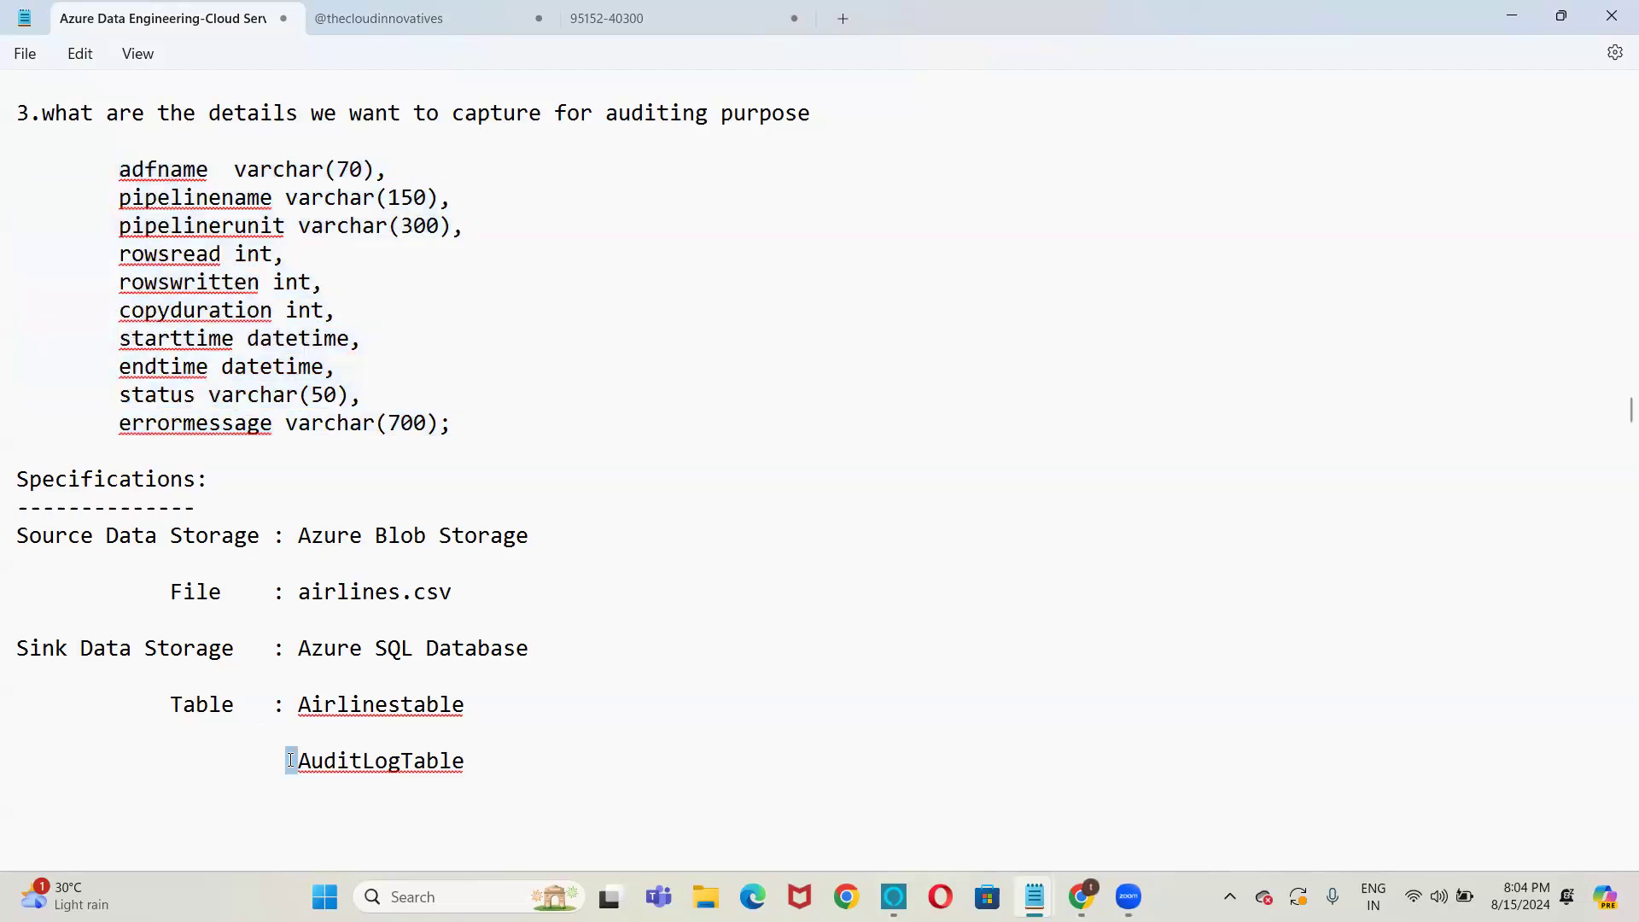
pyautogui.hotkey('shift', 'Right')
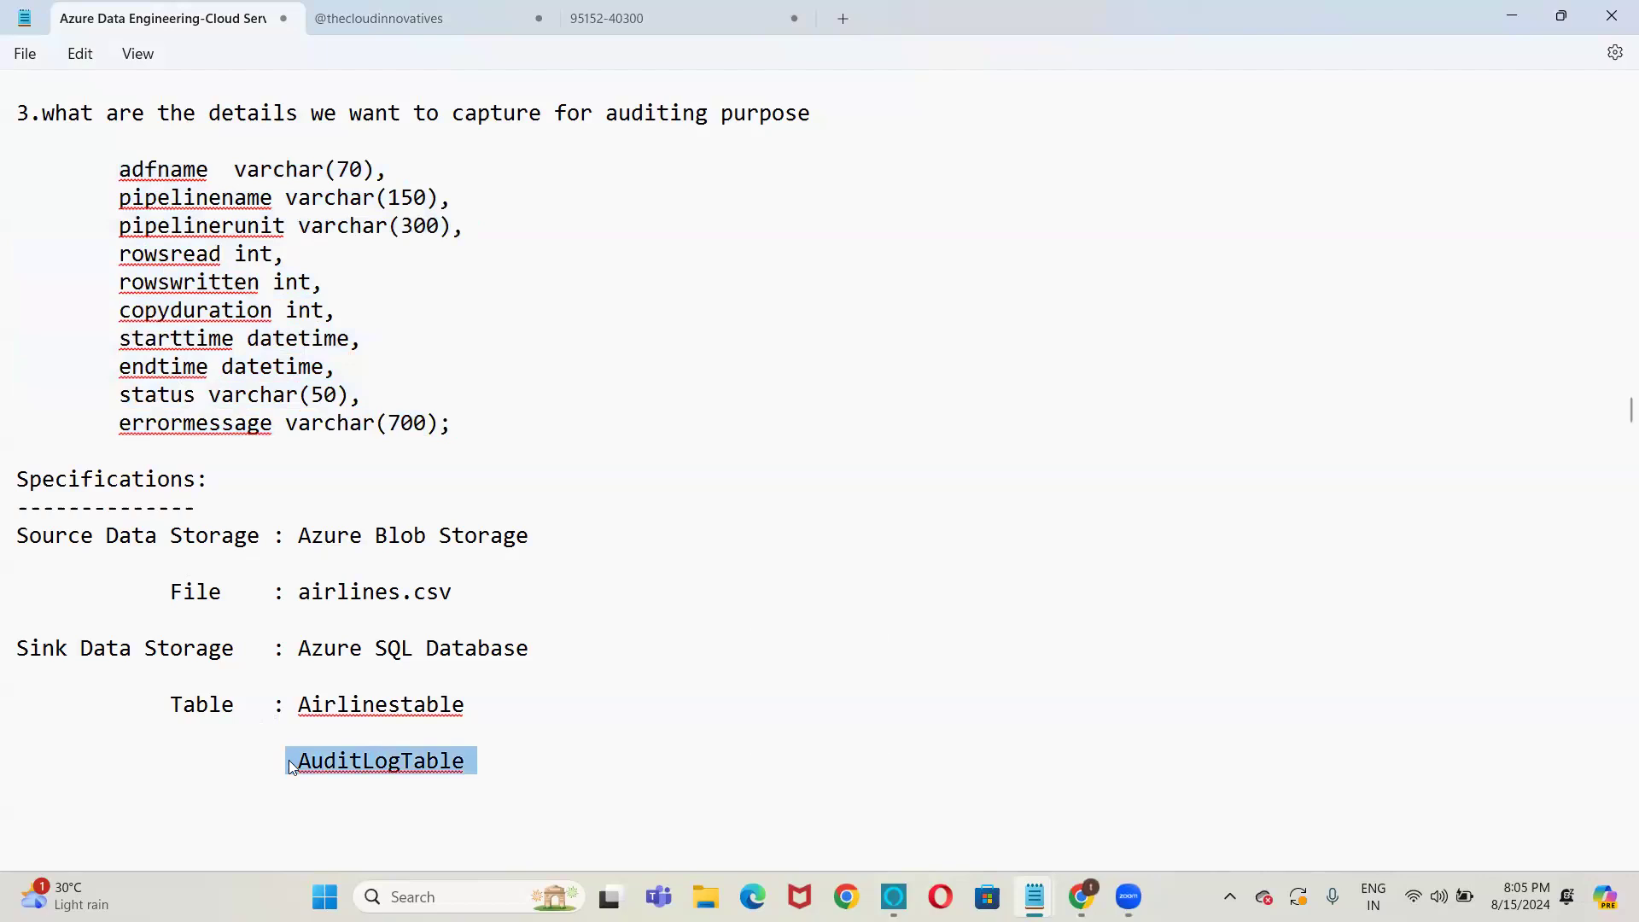
pyautogui.press('capslock')
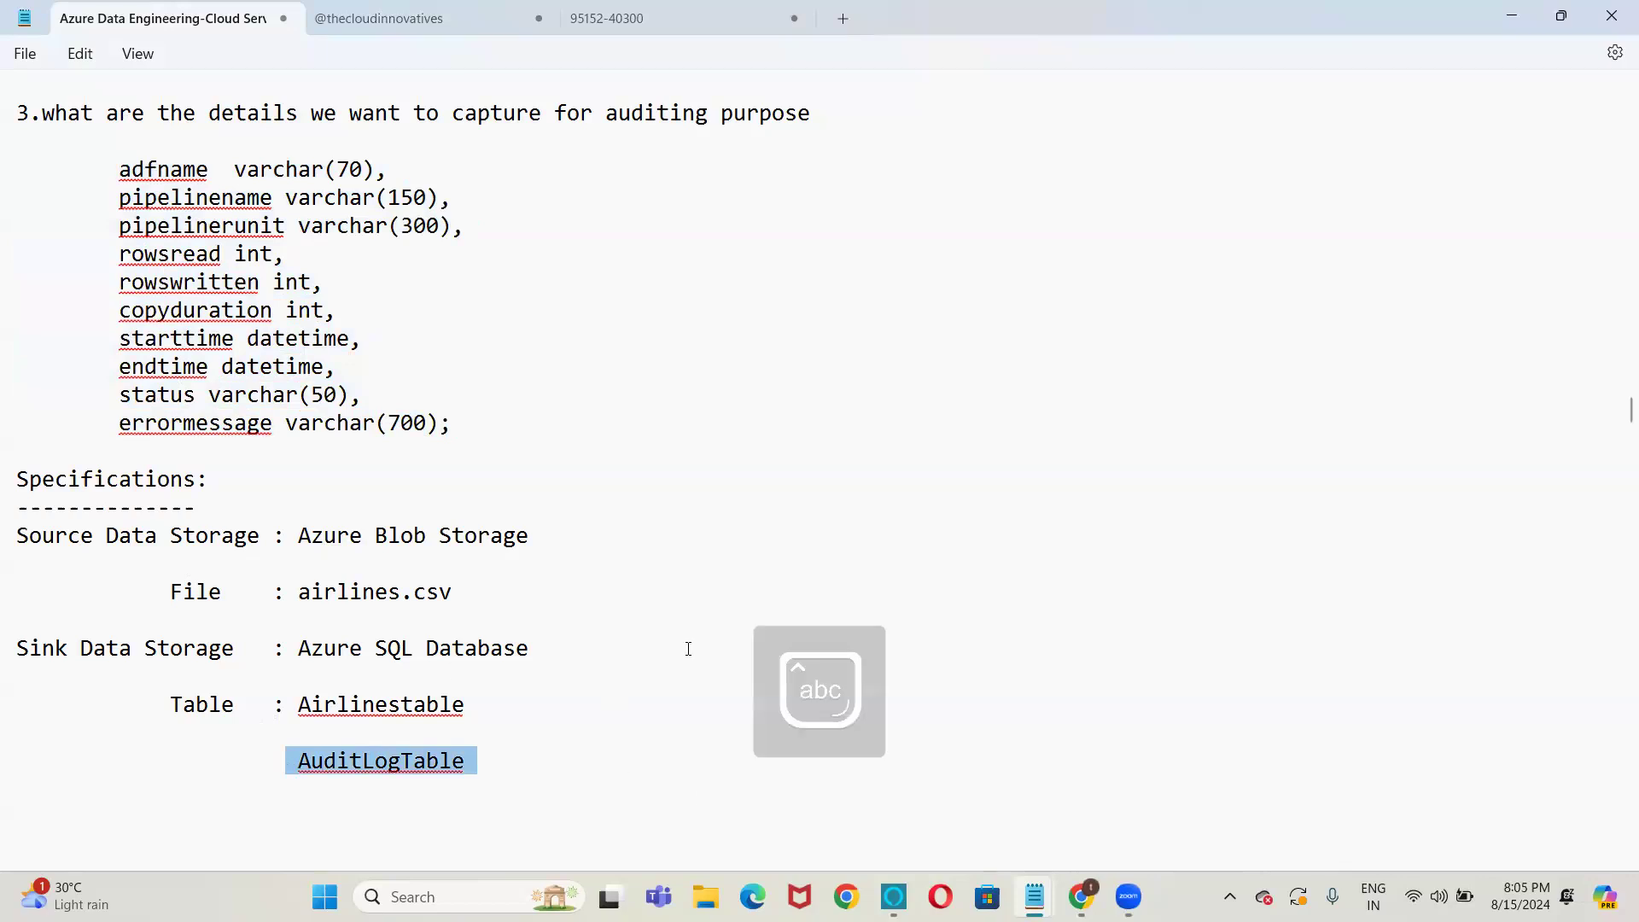
pyautogui.click(678, 590)
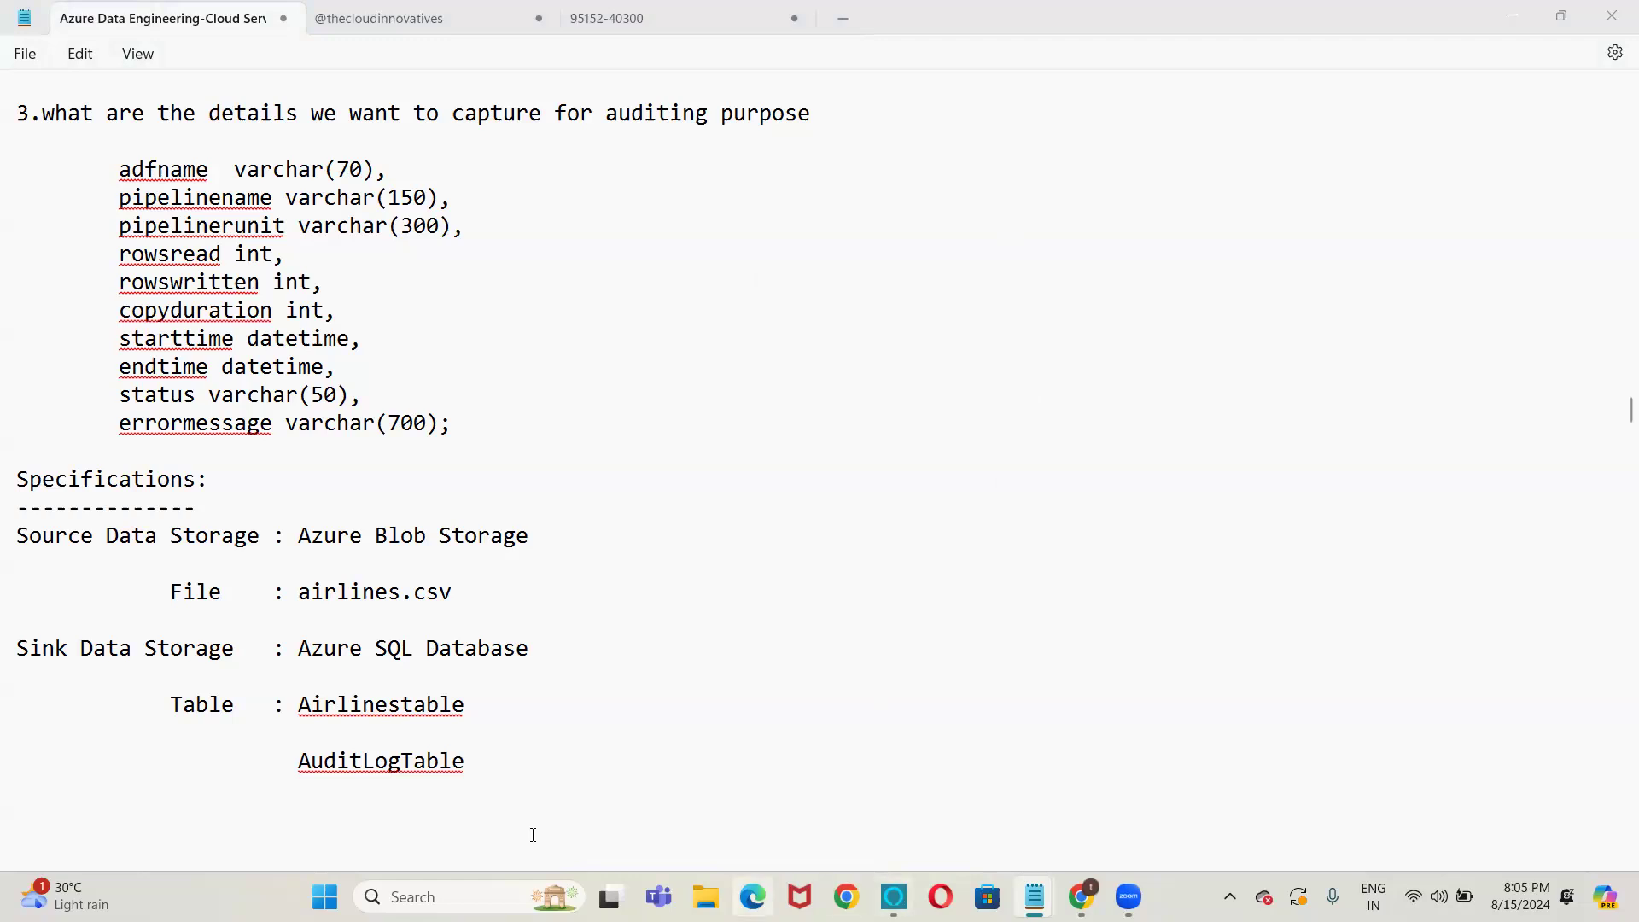
pyautogui.click(501, 758)
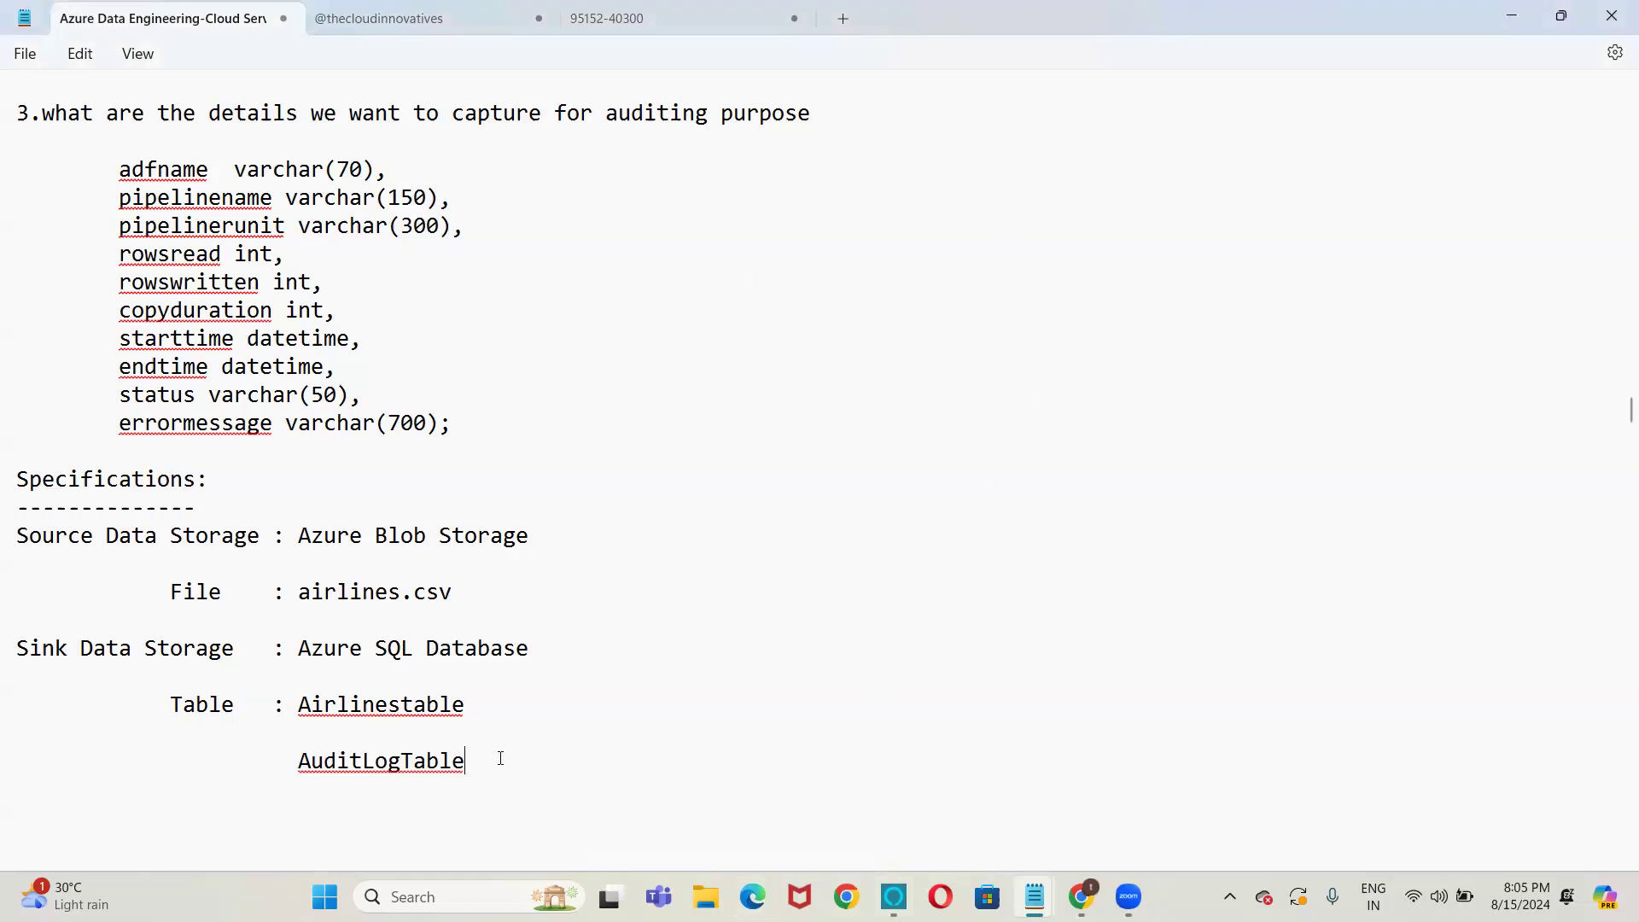
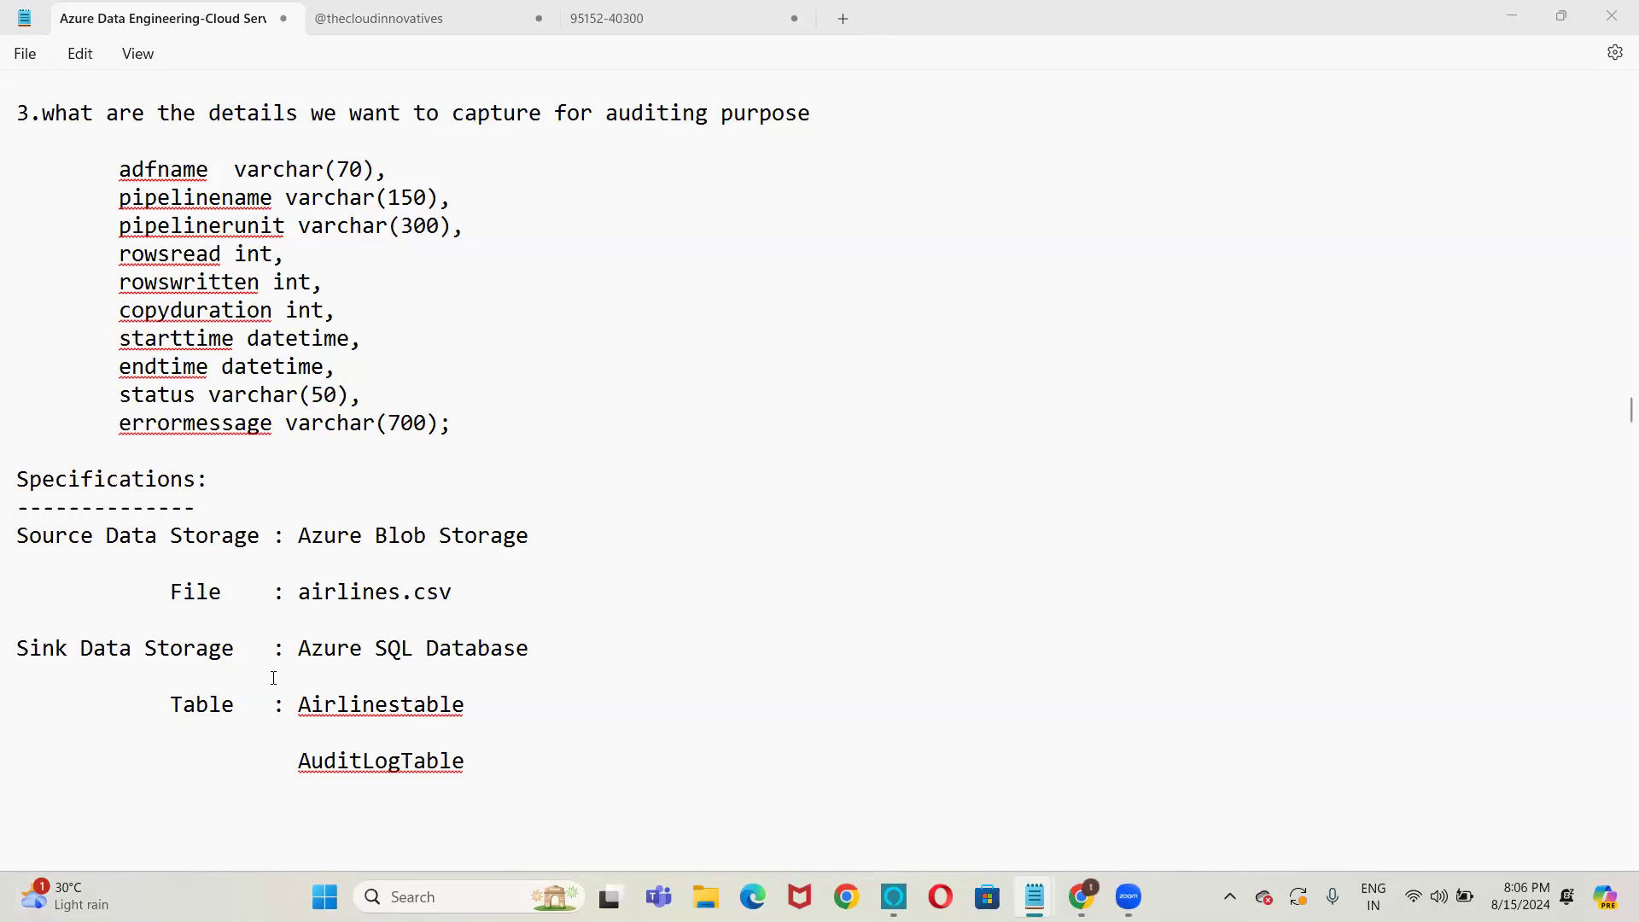
# Examine the Source Data Storage line in the Specifications notes.
pyautogui.click(604, 644)
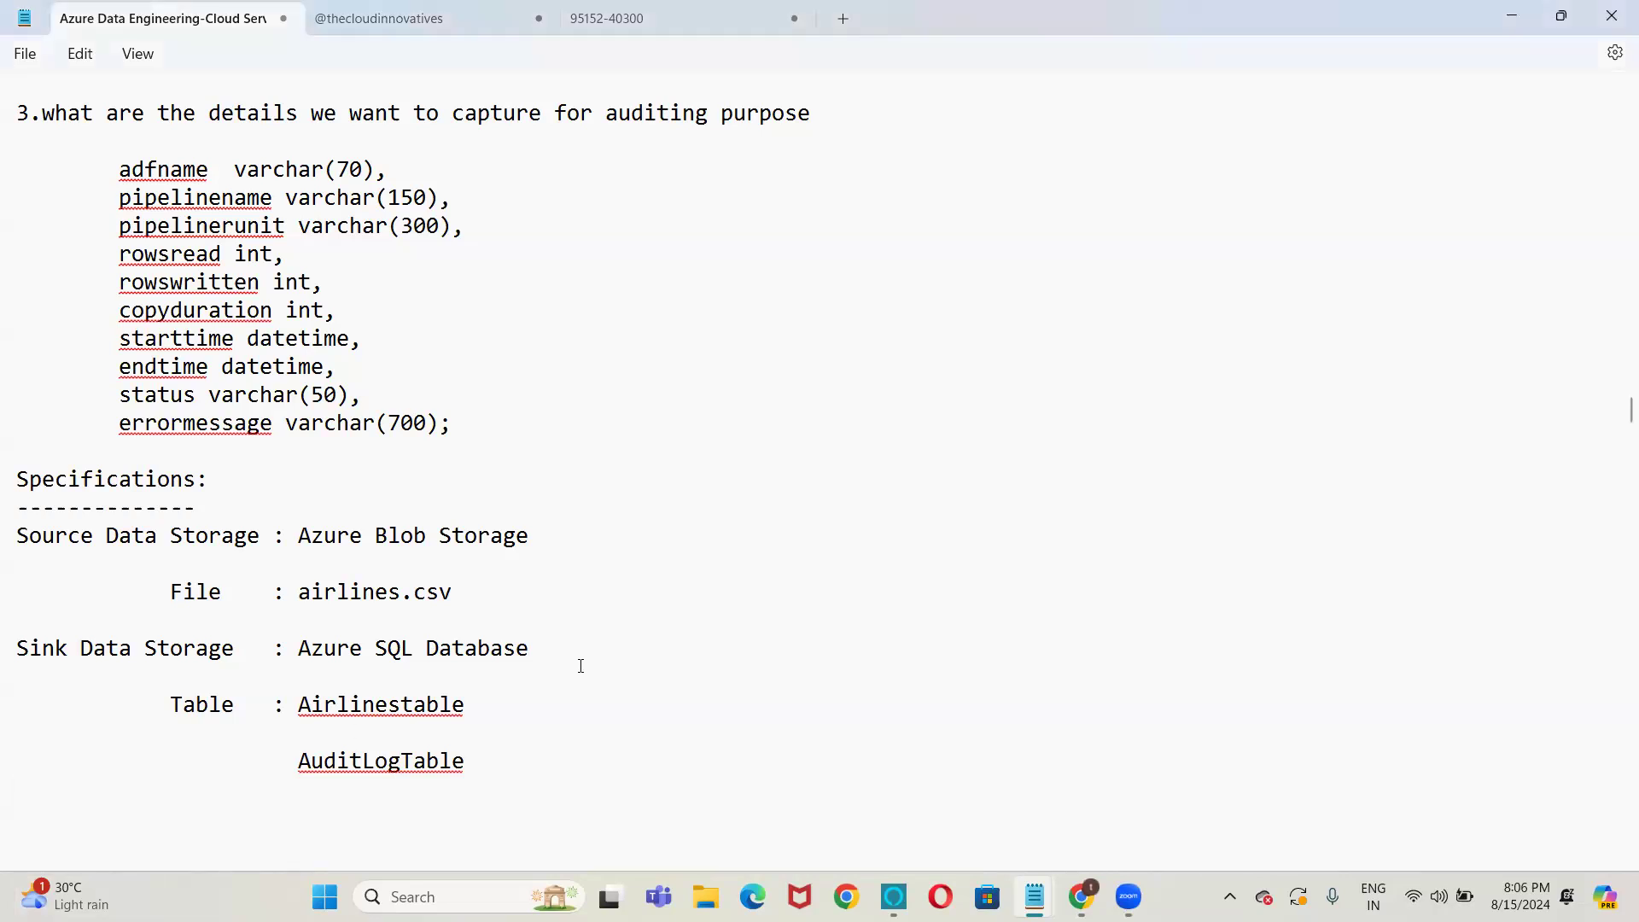
pyautogui.press('Up')
pyautogui.press('Up')
pyautogui.press('Down')
pyautogui.press('Down')
pyautogui.hotkey('shift', 'Up')
pyautogui.press('Up')
pyautogui.press('Up')
pyautogui.press('Up')
pyautogui.press('Up')
pyautogui.press('Up')
pyautogui.press('Up')
pyautogui.press('Up')
pyautogui.press('Up')
pyautogui.press('Up')
pyautogui.hotkey('shift', 'Down')
pyautogui.hotkey('shift', 'Down')
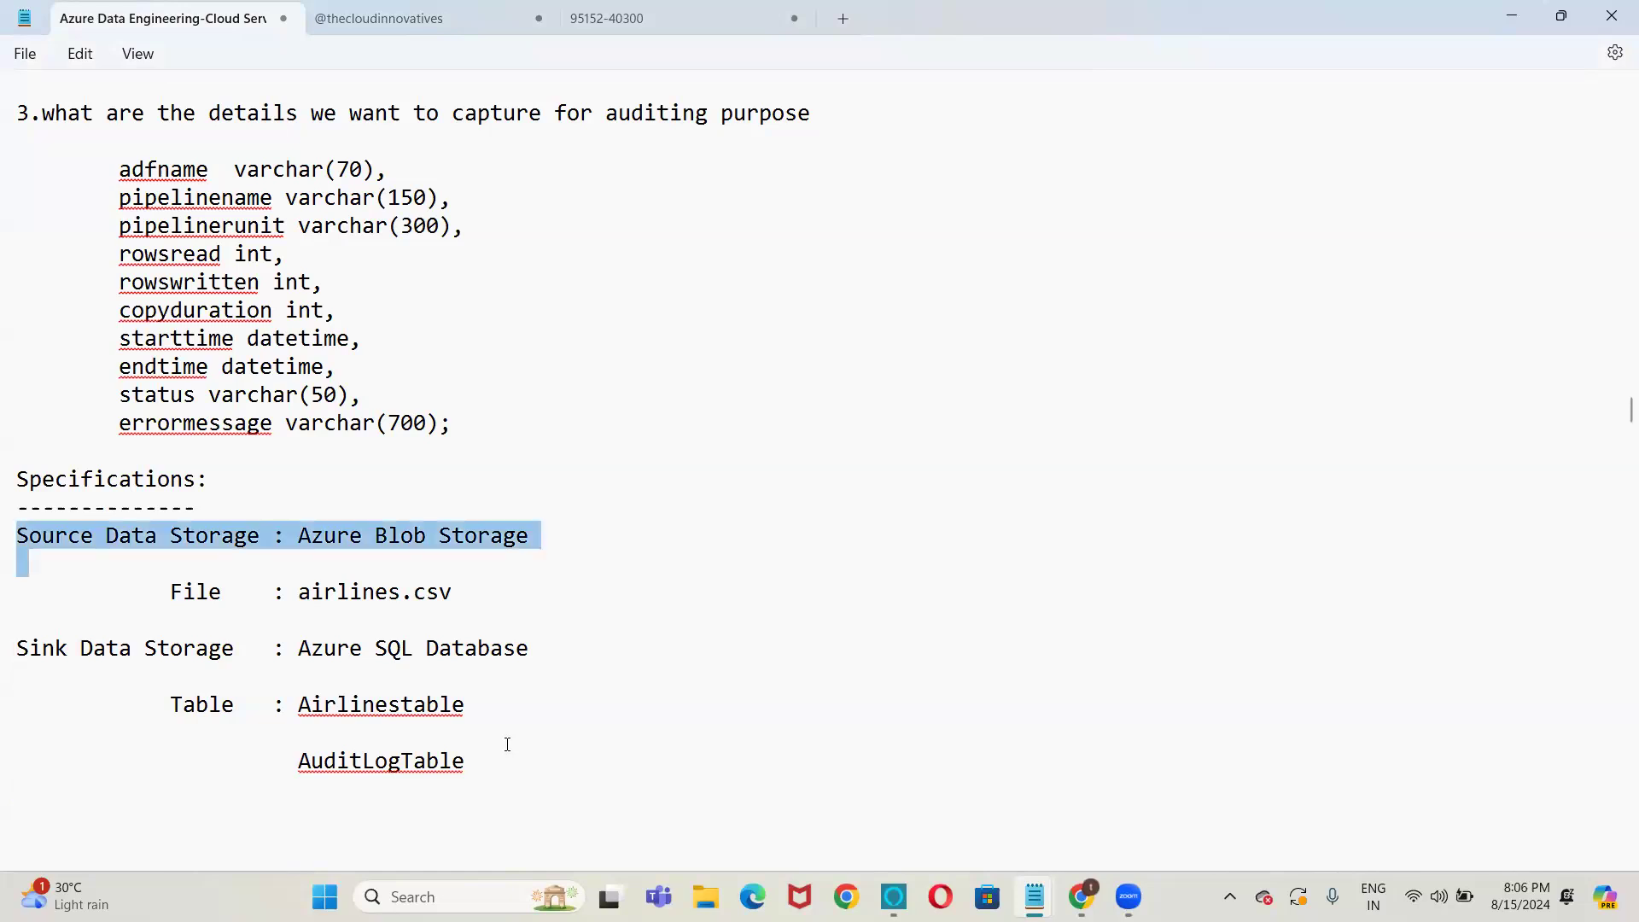
pyautogui.press('Right')
pyautogui.press('Down')
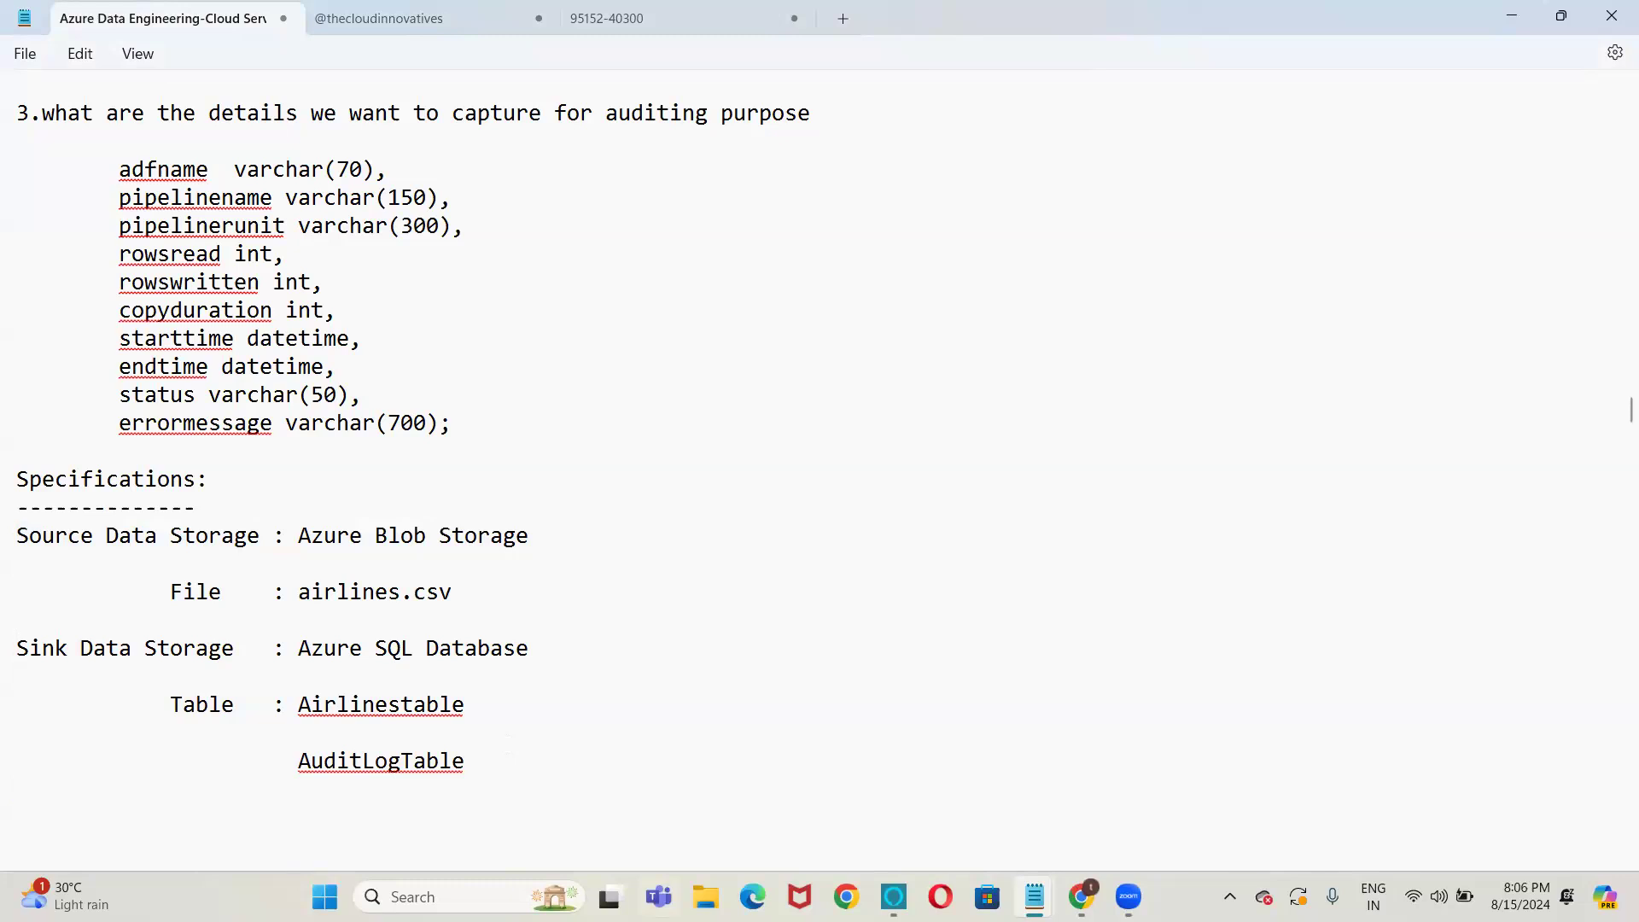
# Switch back to the TargetDB query editor in Chrome and review the script from CREATE TABLE AUDIT_LOG to the USP_AUDIT_LOG procedure.
pyautogui.hotkey('alt', 'Tab')
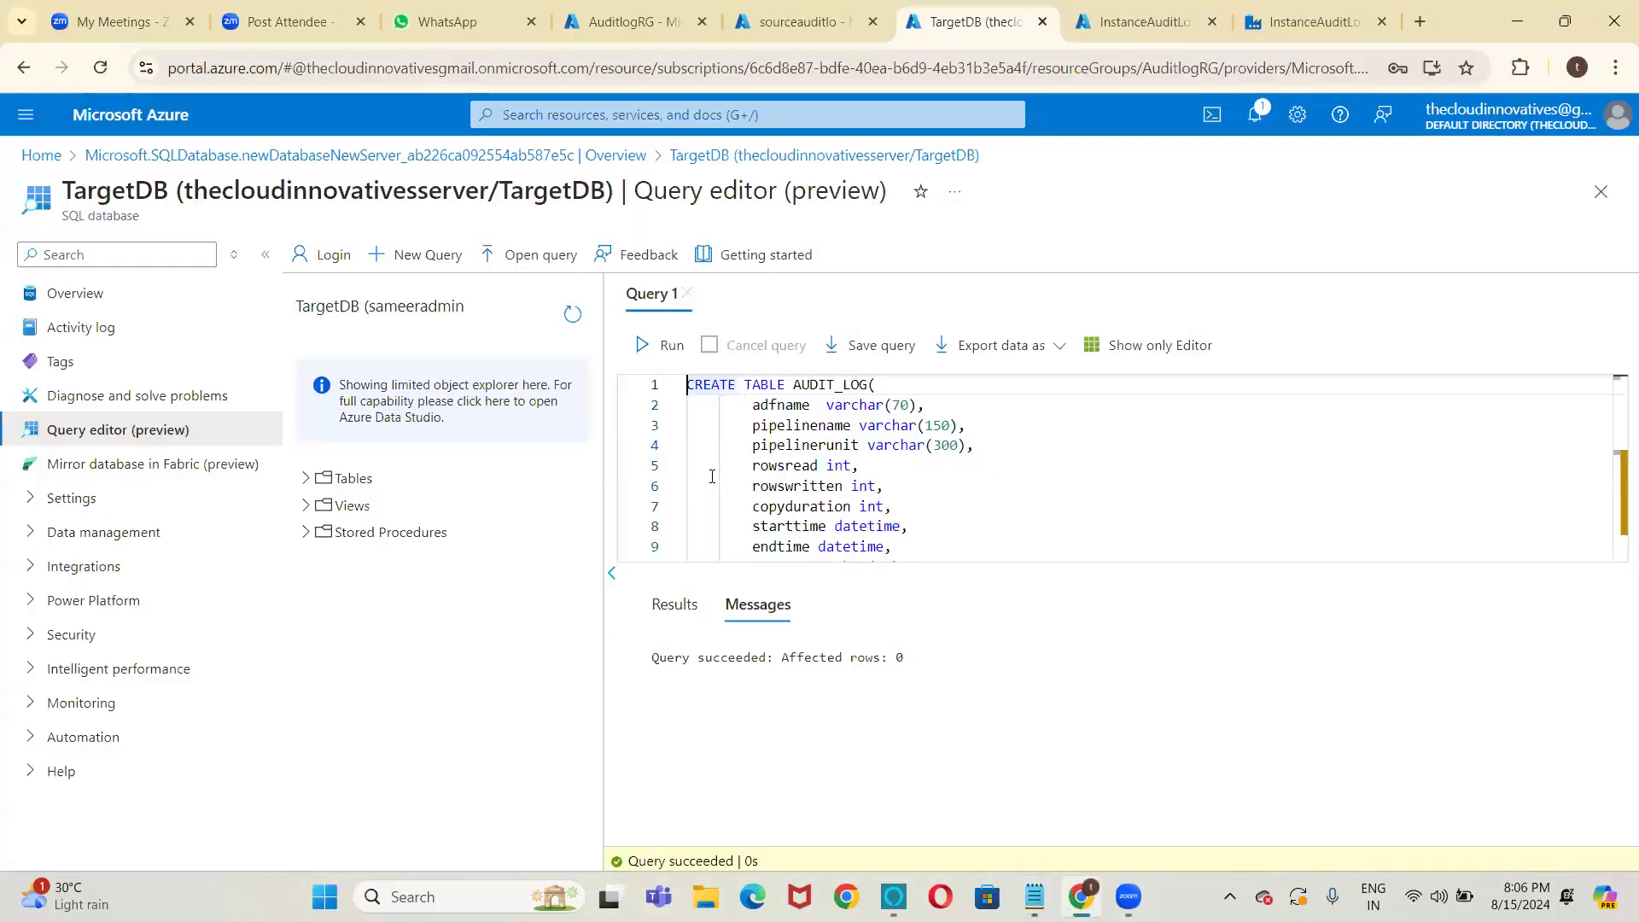
pyautogui.press('Up')
pyautogui.press('Up')
pyautogui.press('Up')
pyautogui.press('Up')
pyautogui.press('Up')
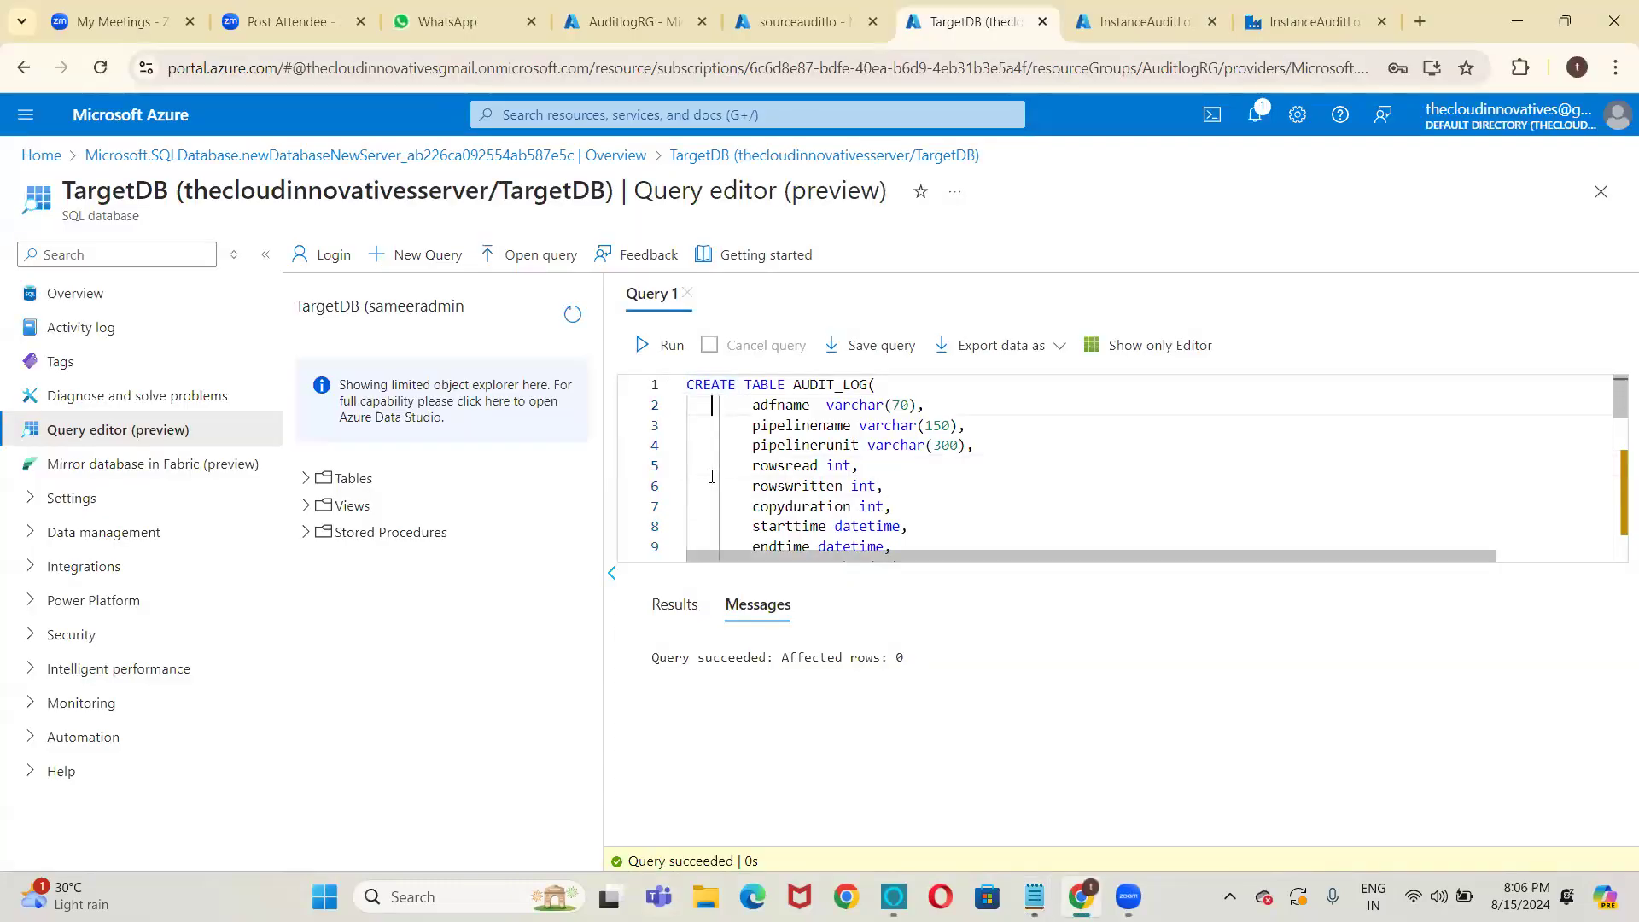
pyautogui.hotkey('shift', 'Down')
pyautogui.hotkey('shift', 'Down')
pyautogui.hotkey('shift', 'Down')
pyautogui.hotkey('shift', 'Down')
pyautogui.hotkey('shift', 'Down')
pyautogui.hotkey('shift', 'Down')
pyautogui.hotkey('shift', 'Down')
pyautogui.hotkey('shift', 'Down')
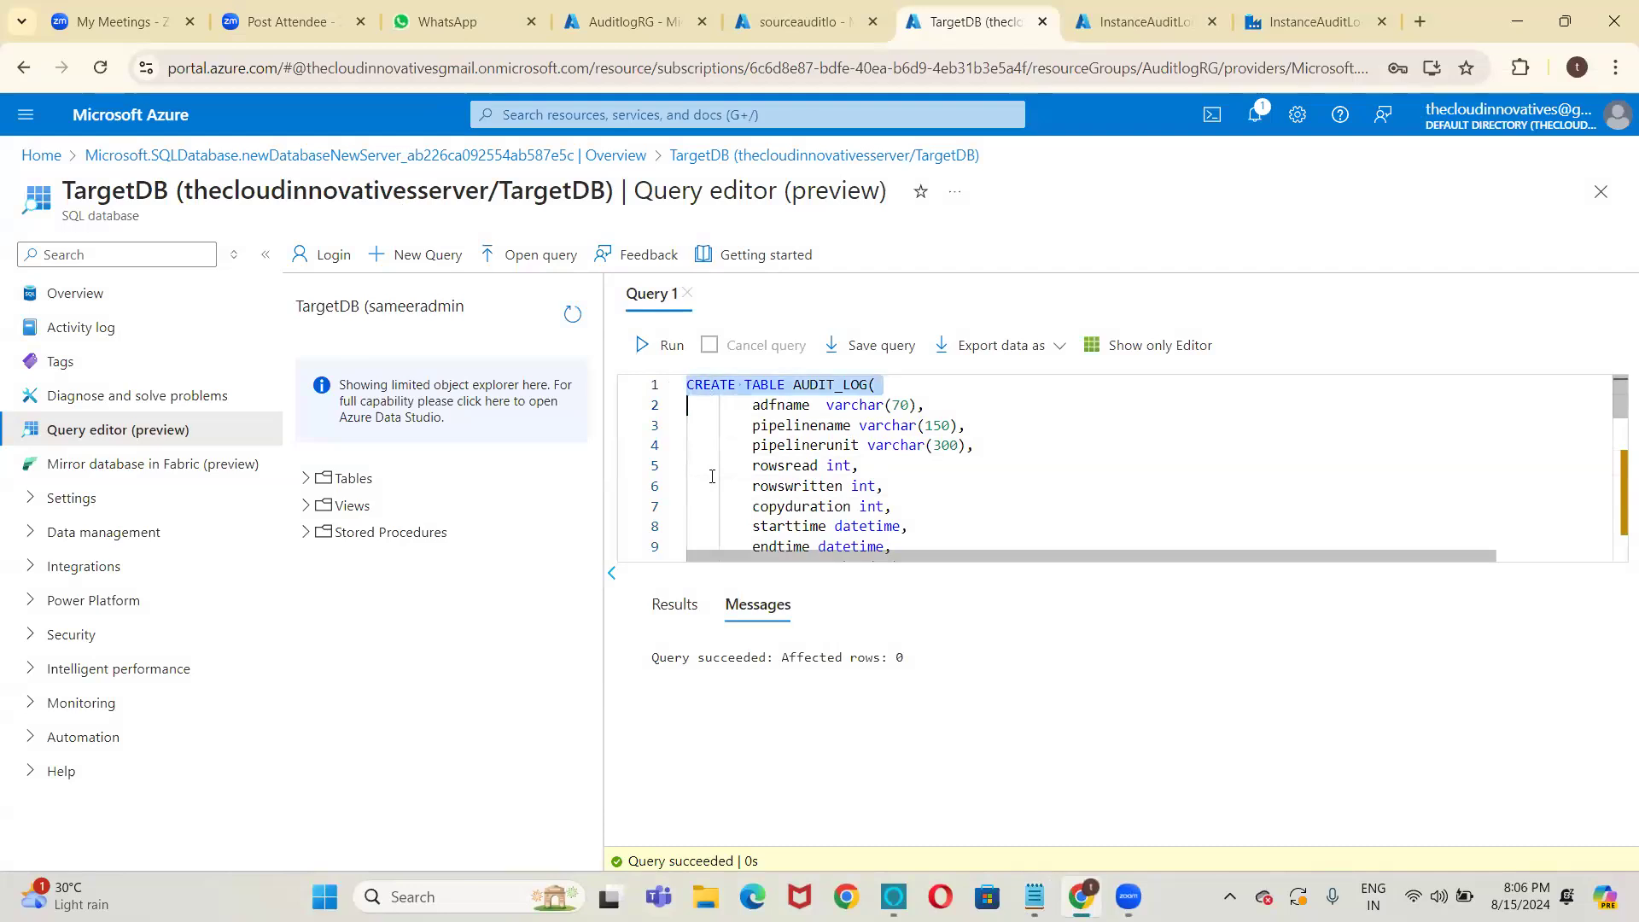
pyautogui.press('Down')
pyautogui.press('Down')
pyautogui.press('Down')
pyautogui.press('Down')
pyautogui.press('Down')
pyautogui.press('Down')
pyautogui.press('Down')
pyautogui.press('Down')
pyautogui.press('Down')
pyautogui.press('Down')
pyautogui.press('Down')
pyautogui.press('Down')
pyautogui.press('Down')
pyautogui.press('Down')
pyautogui.press('Up')
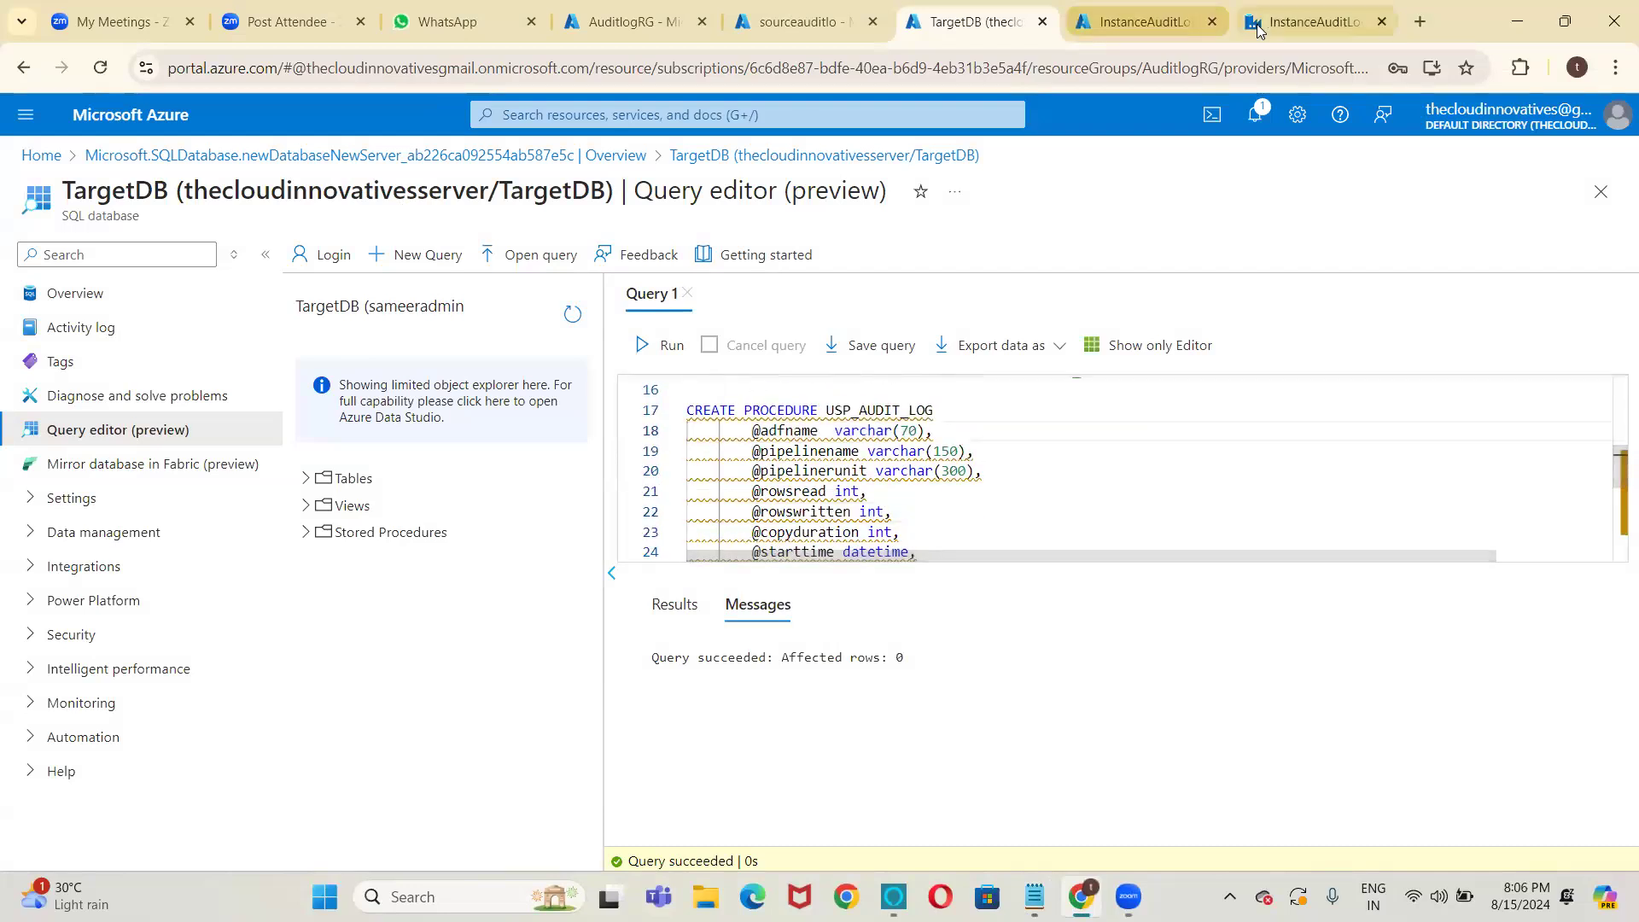
# Switch to the InstanceAuditLog data factory and create a new pipeline in its authoring area.
pyautogui.click(1306, 12)
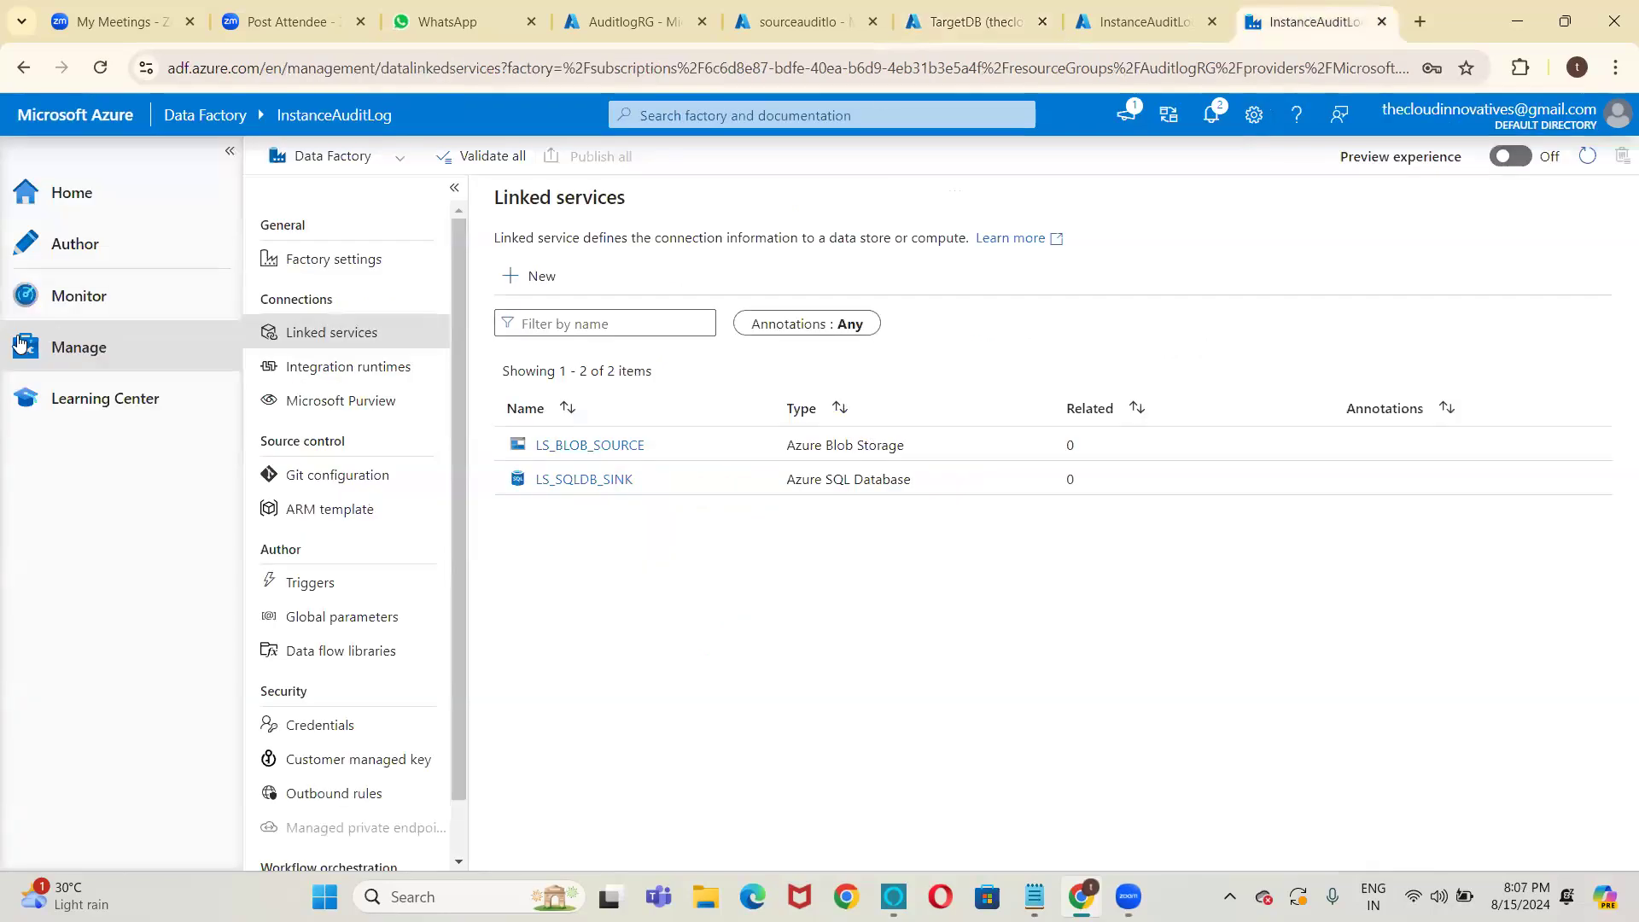
pyautogui.click(73, 248)
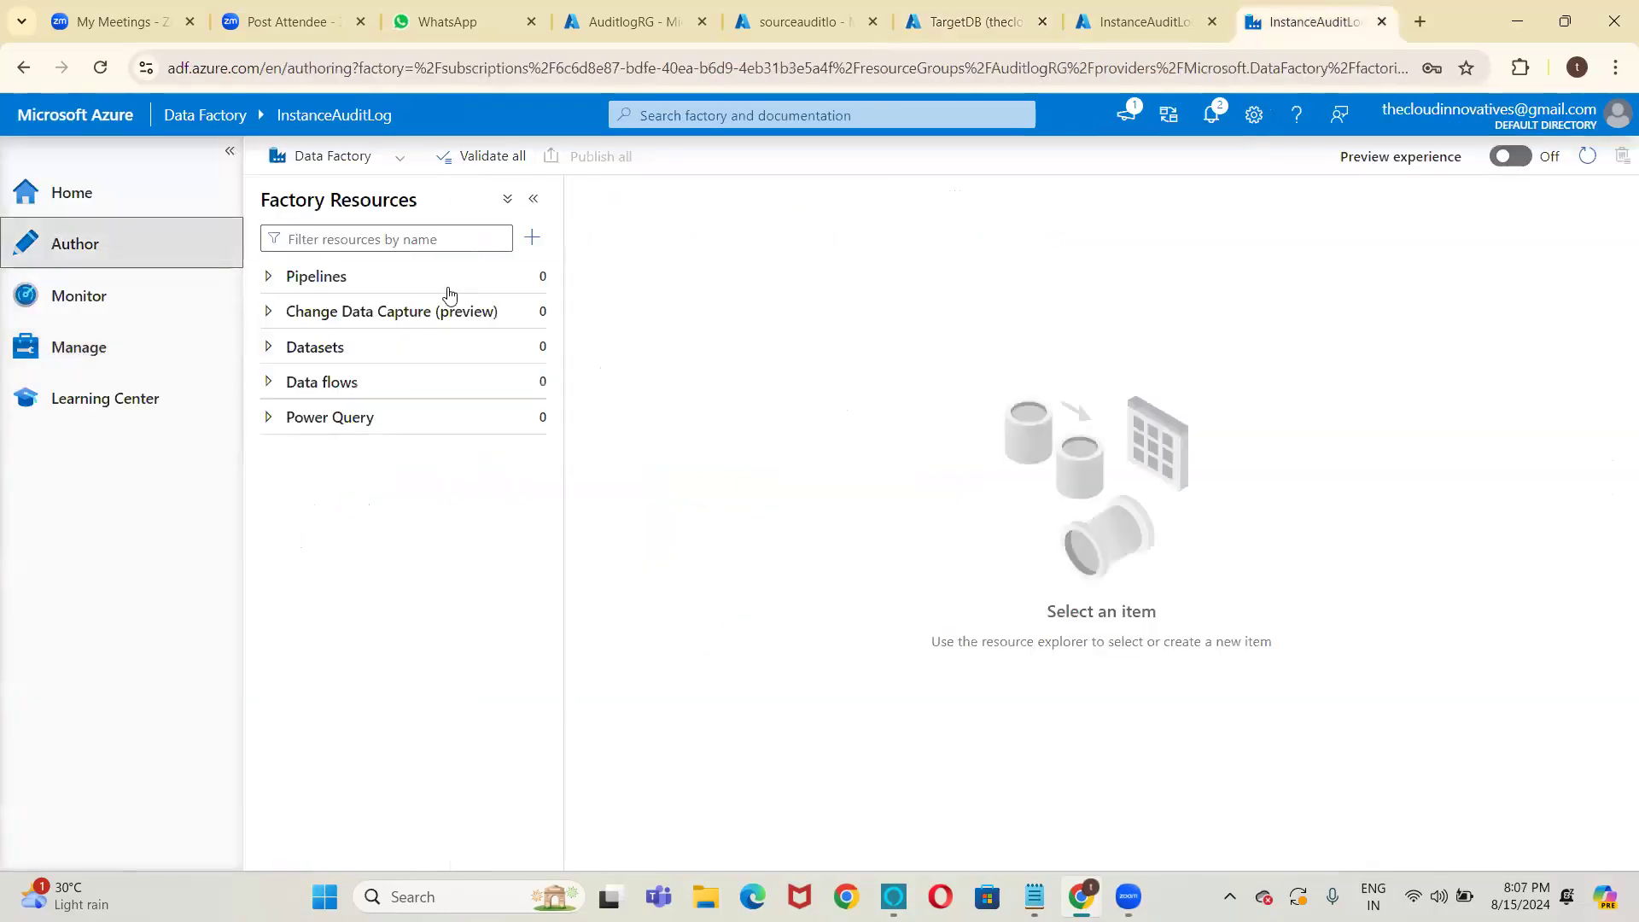
pyautogui.click(530, 282)
pyautogui.click(605, 314)
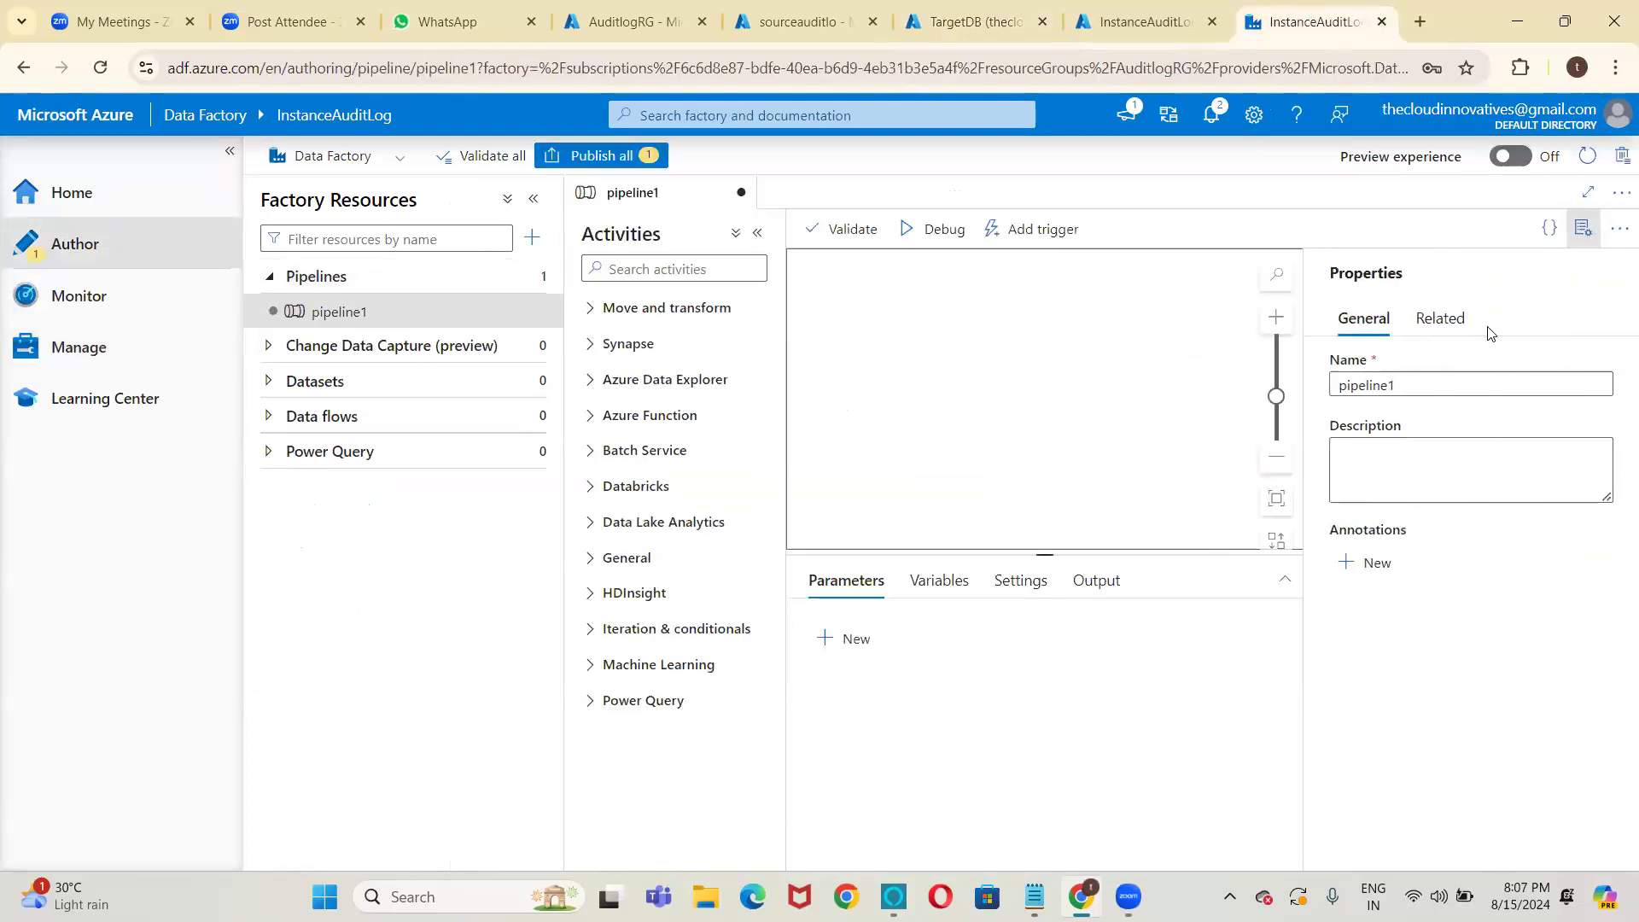
# Name the new pipeline PL_AUDIT_LOG and close its properties.
pyautogui.click(1440, 376)
pyautogui.hotkey('ctrl', 'a')
pyautogui.press('BackSpace')
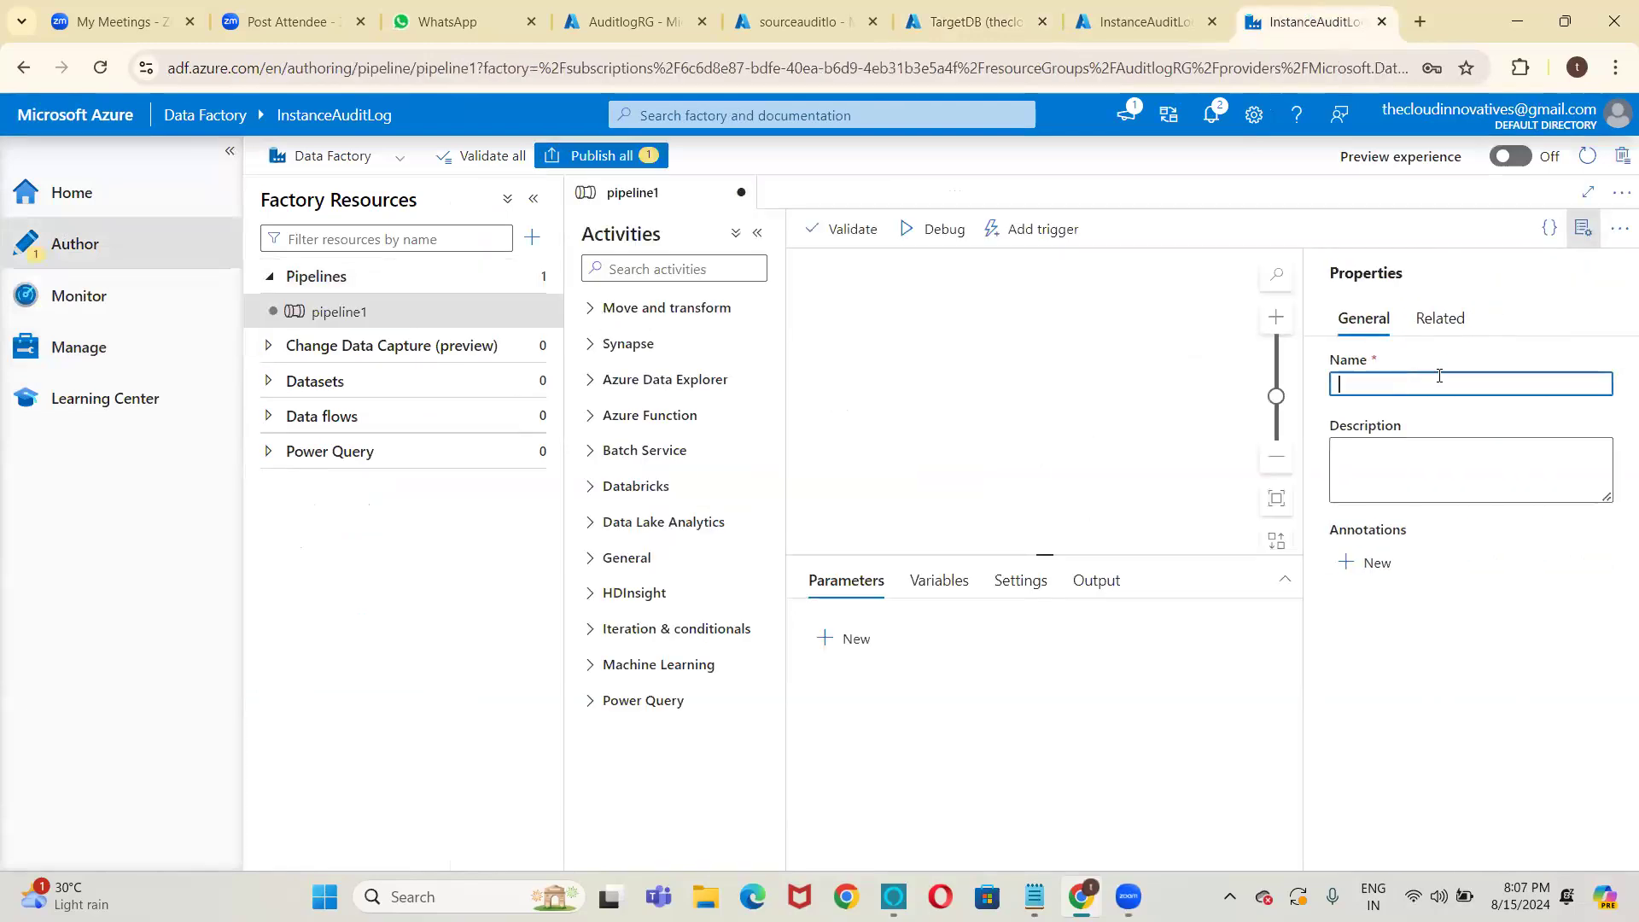
pyautogui.write('PL_AUDI')
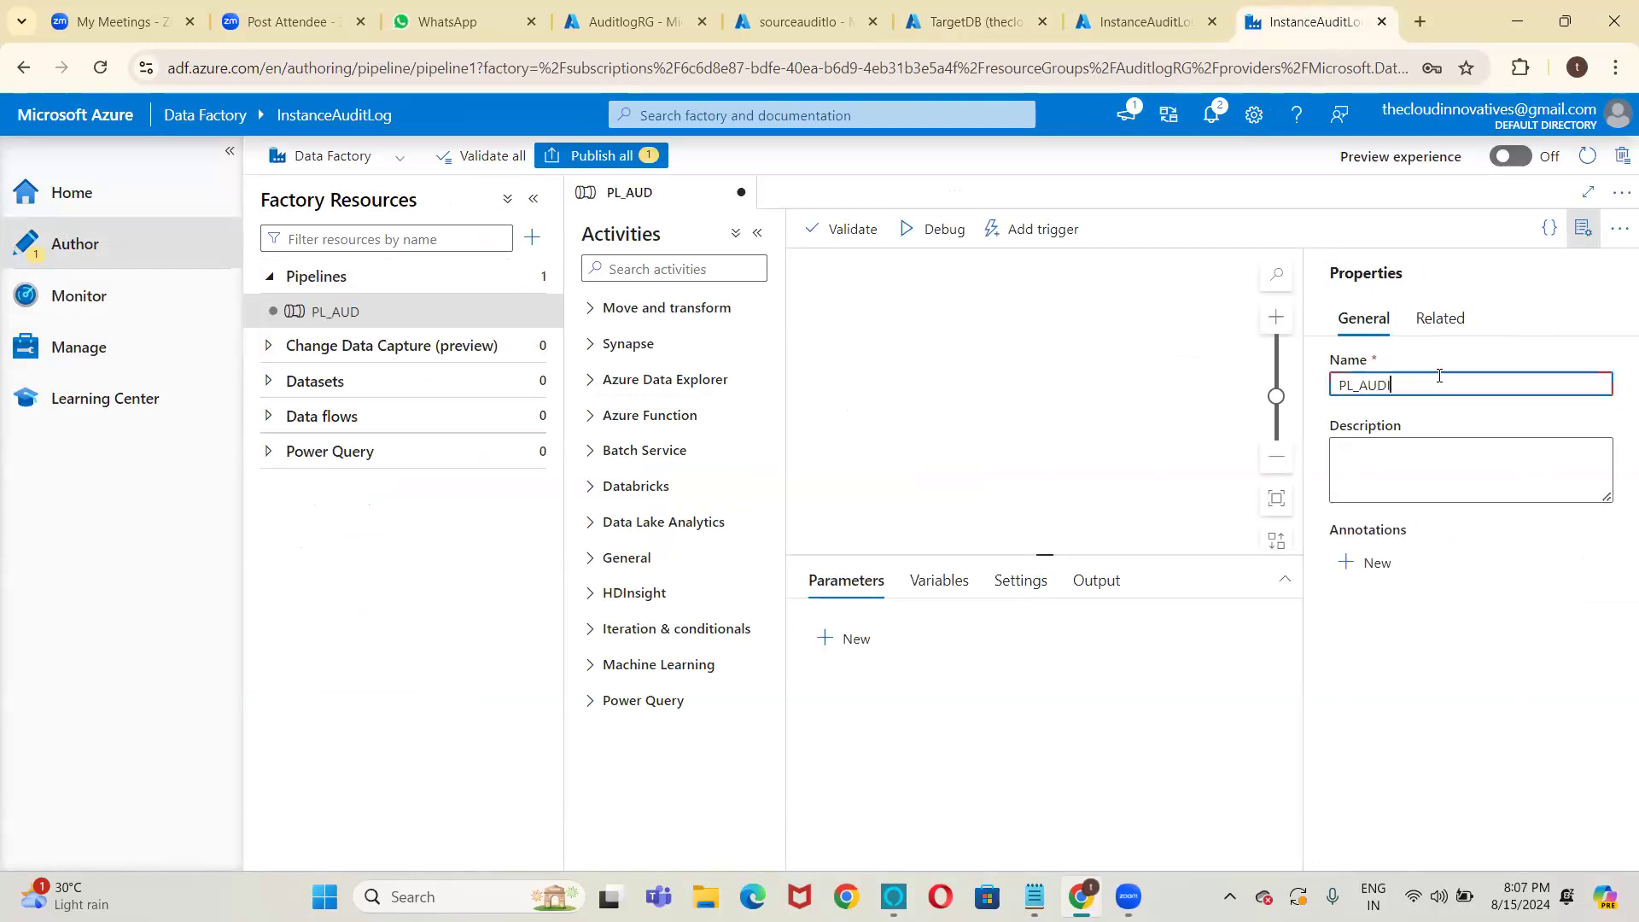
pyautogui.write('T_LOG')
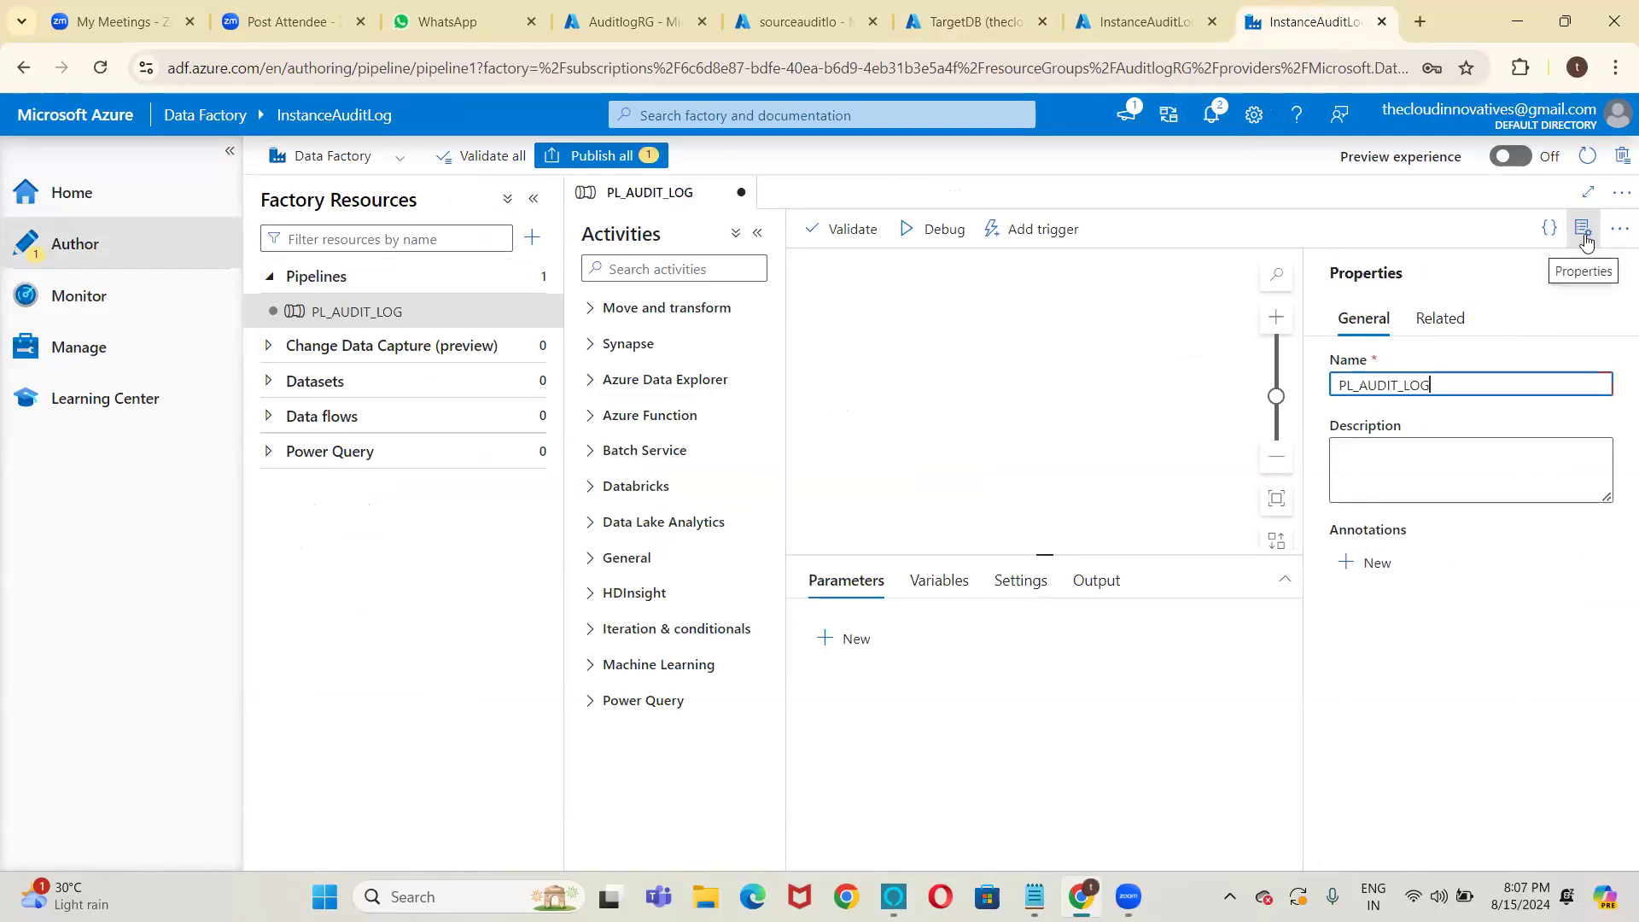
pyautogui.click(1582, 228)
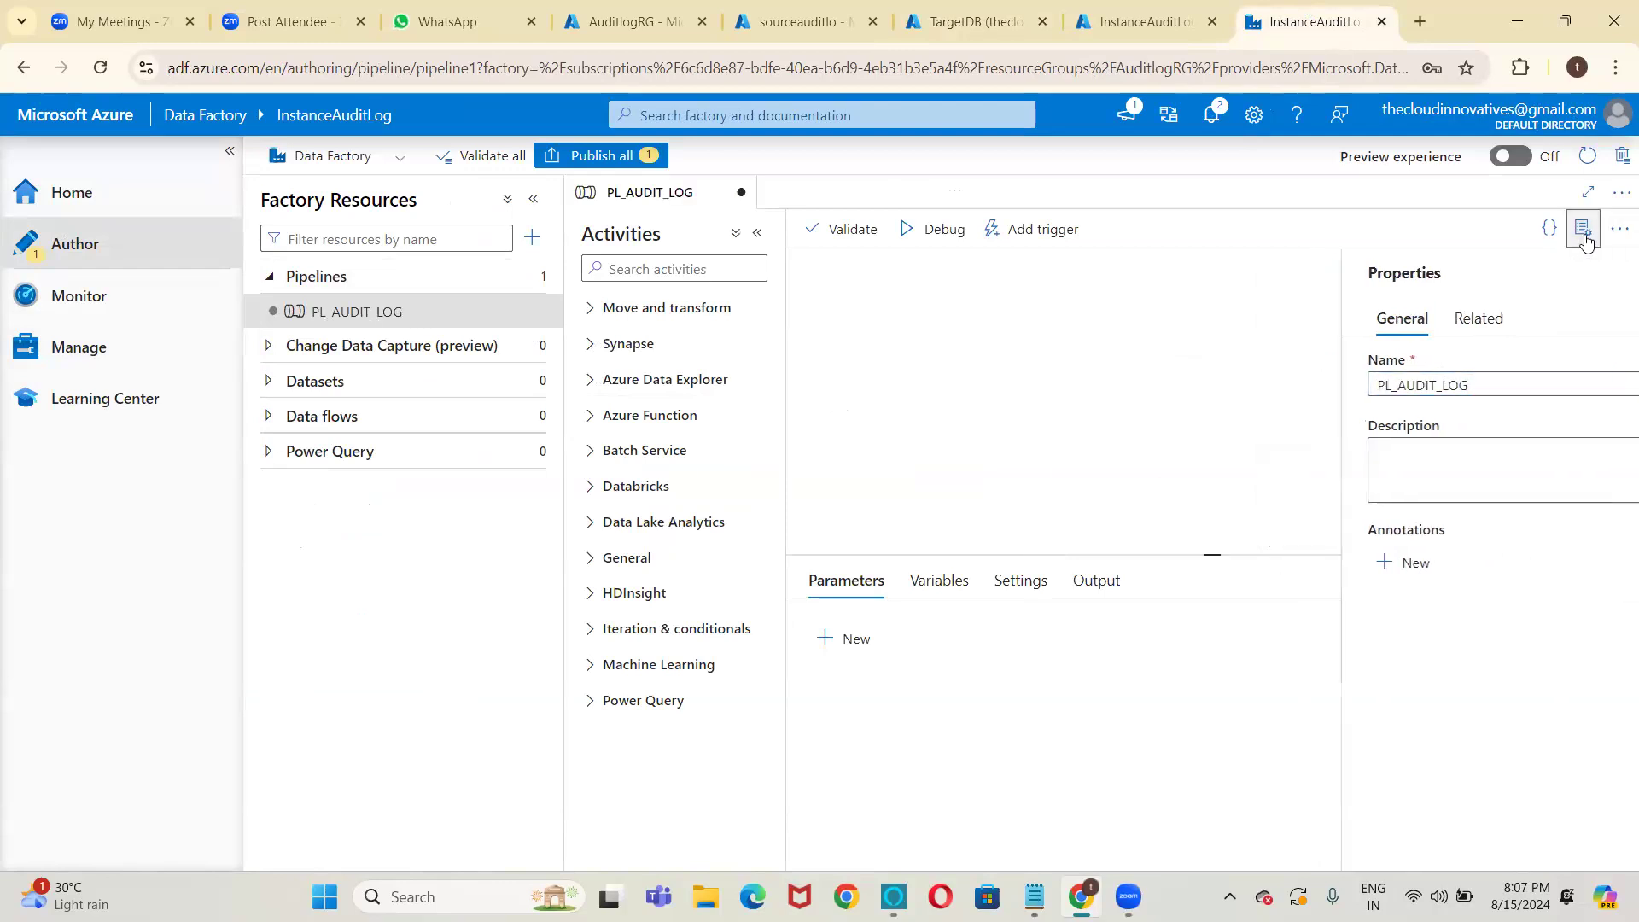
# Add a Copy data activity to the PL_AUDIT_LOG pipeline and show its source settings.
pyautogui.click(696, 309)
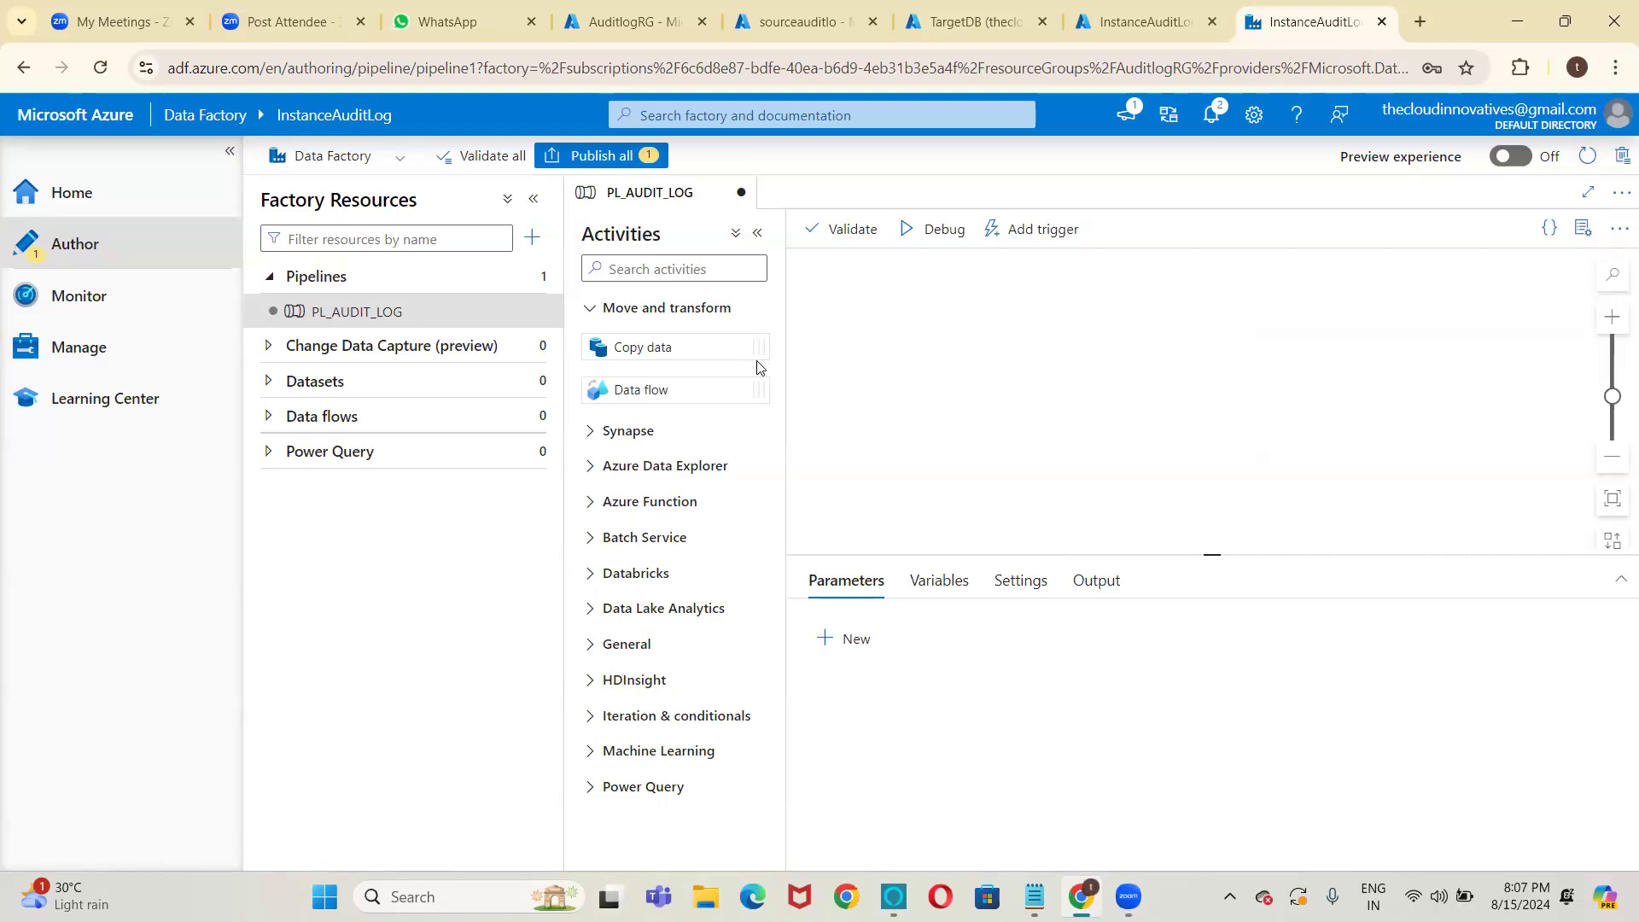
pyautogui.moveTo(682, 347); pyautogui.dragTo(1047, 366)
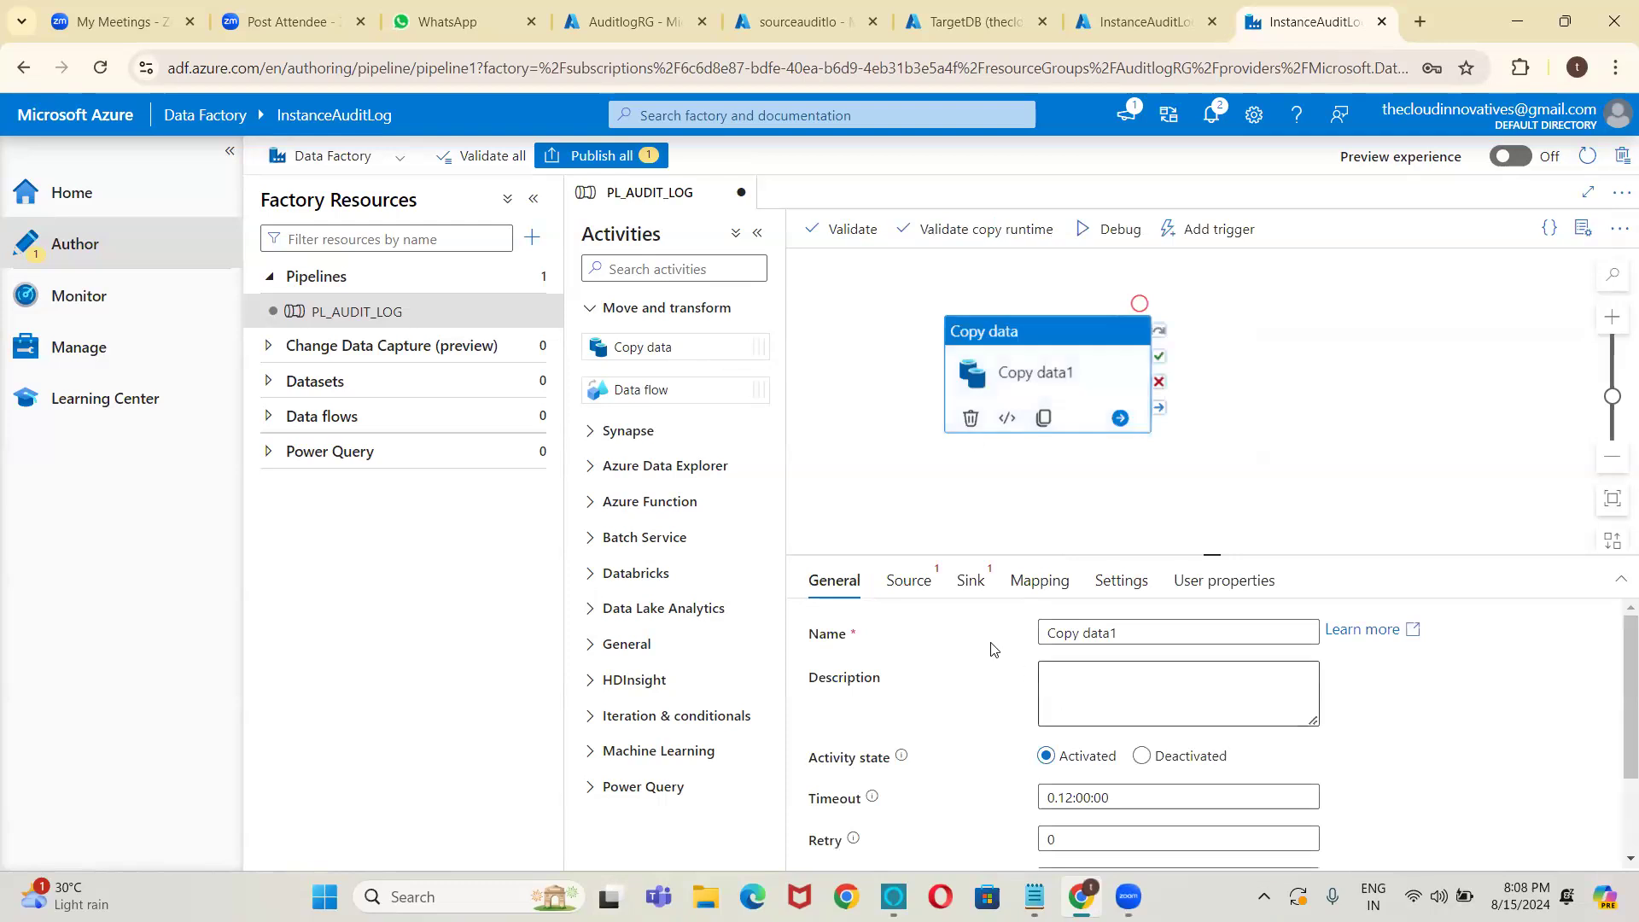
pyautogui.click(911, 581)
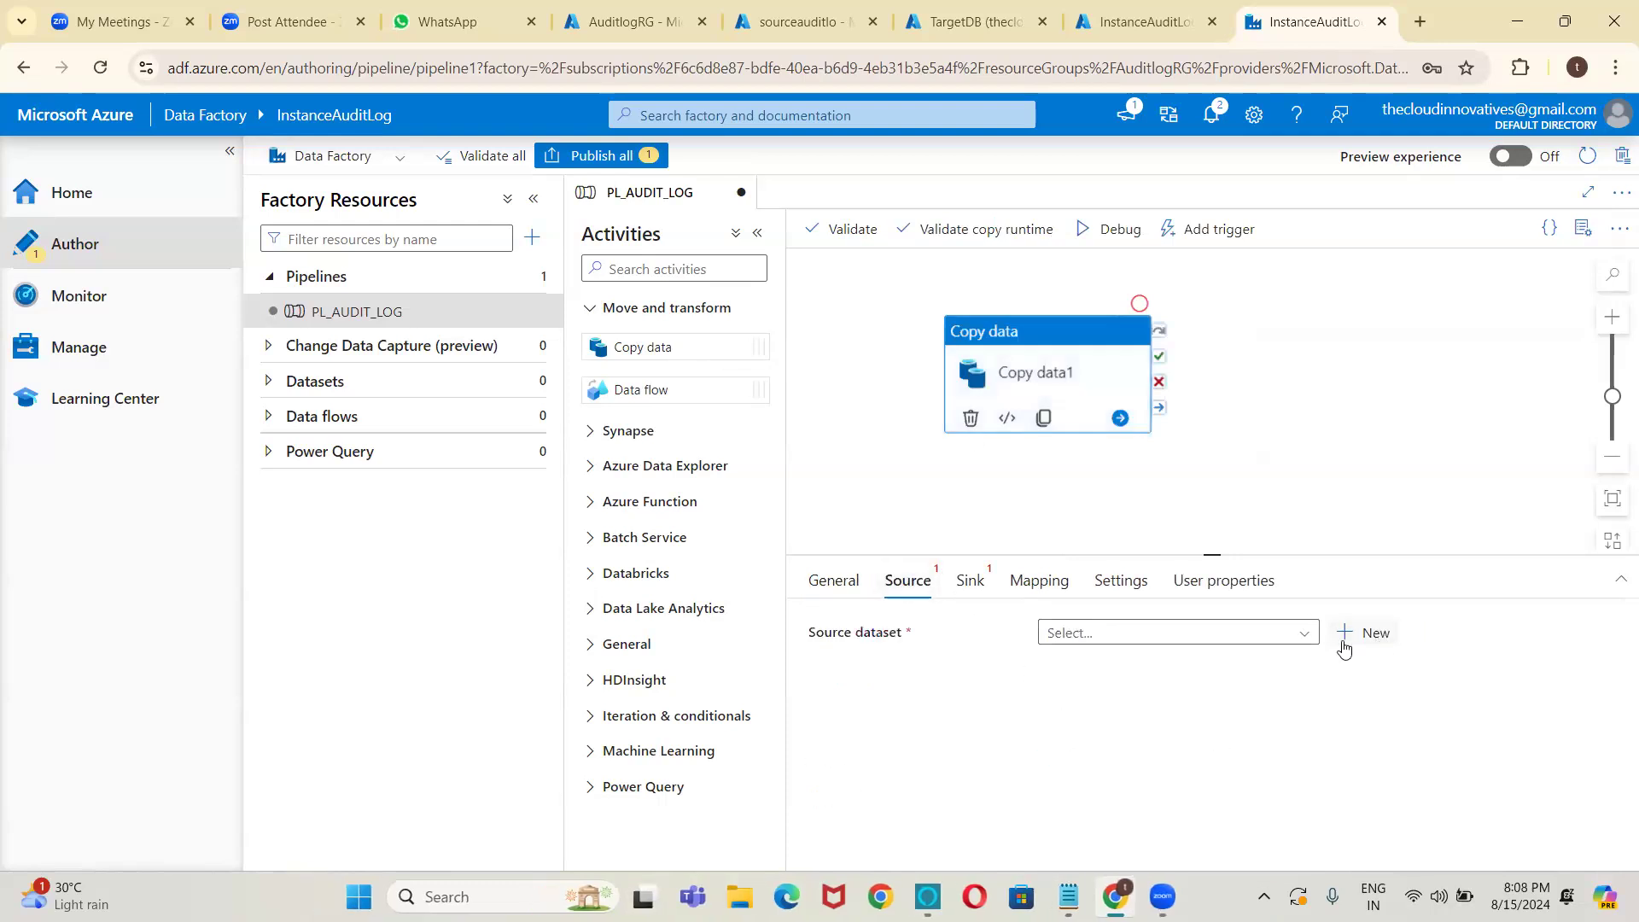
# Start a new source dataset for the copy activity using Azure Blob Storage and the DelimitedText format.
pyautogui.click(1346, 639)
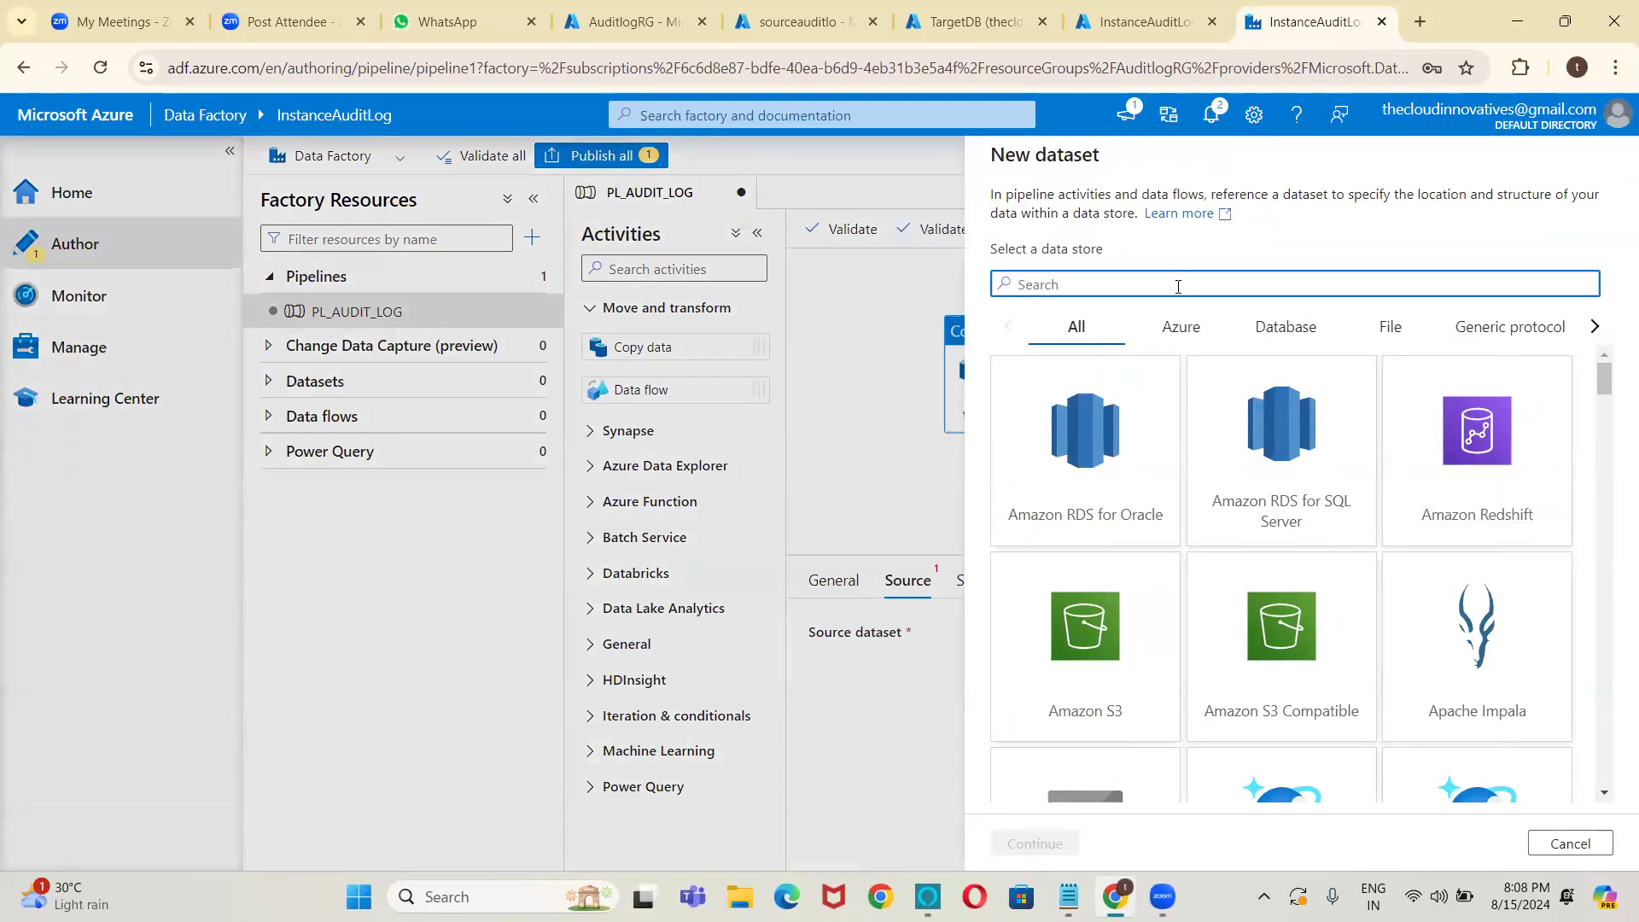
pyautogui.write('sq')
pyautogui.press('BackSpace')
pyautogui.press('BackSpace')
pyautogui.write('blob')
pyautogui.doubleClick(1101, 461)
pyautogui.doubleClick(1443, 342)
# Name the source dataset DS_BLOB_SOURCE and assign it the LS_BLOB_SOURCE linked service.
pyautogui.click(1127, 213)
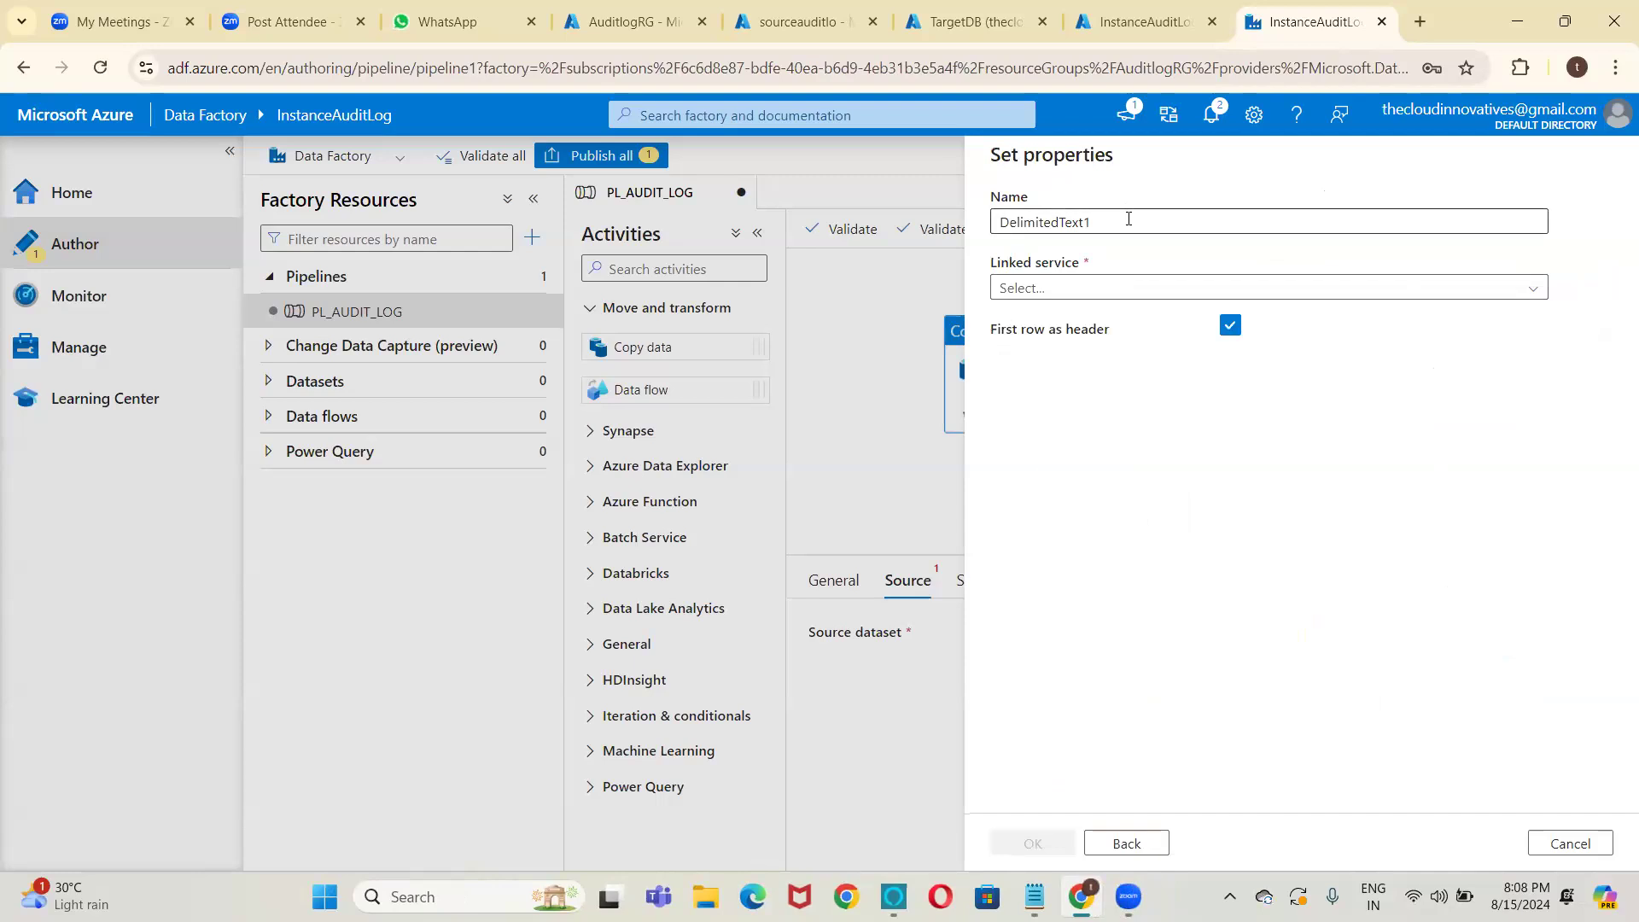
pyautogui.hotkey('ctrl', 'a')
pyautogui.press('BackSpace')
pyautogui.write('DS_')
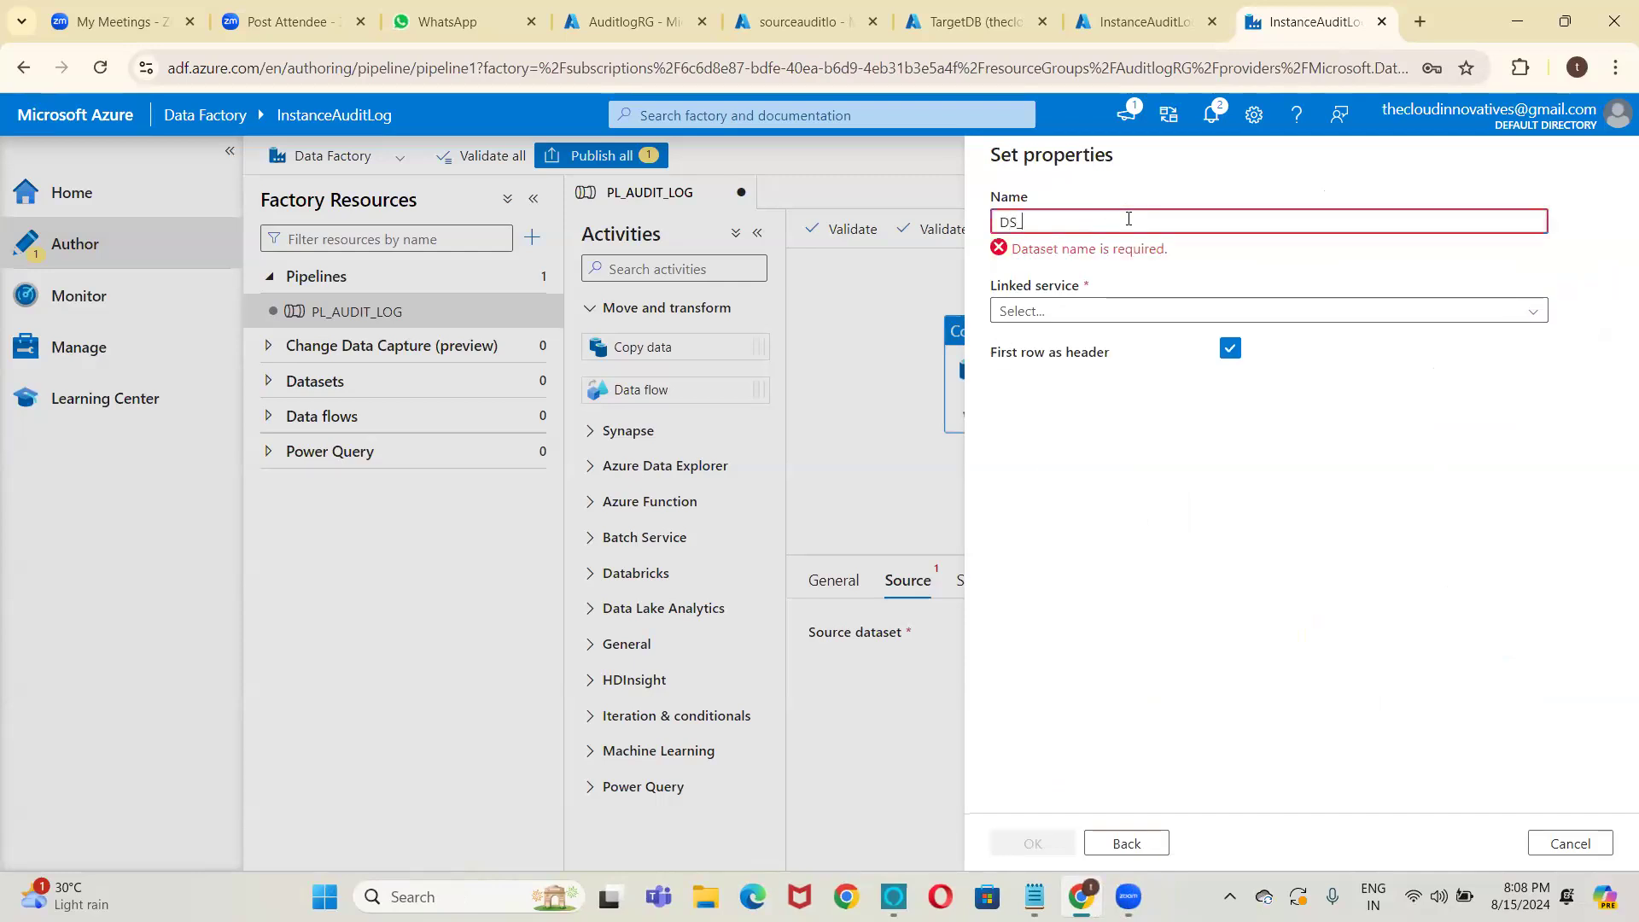
pyautogui.write('BLOB')
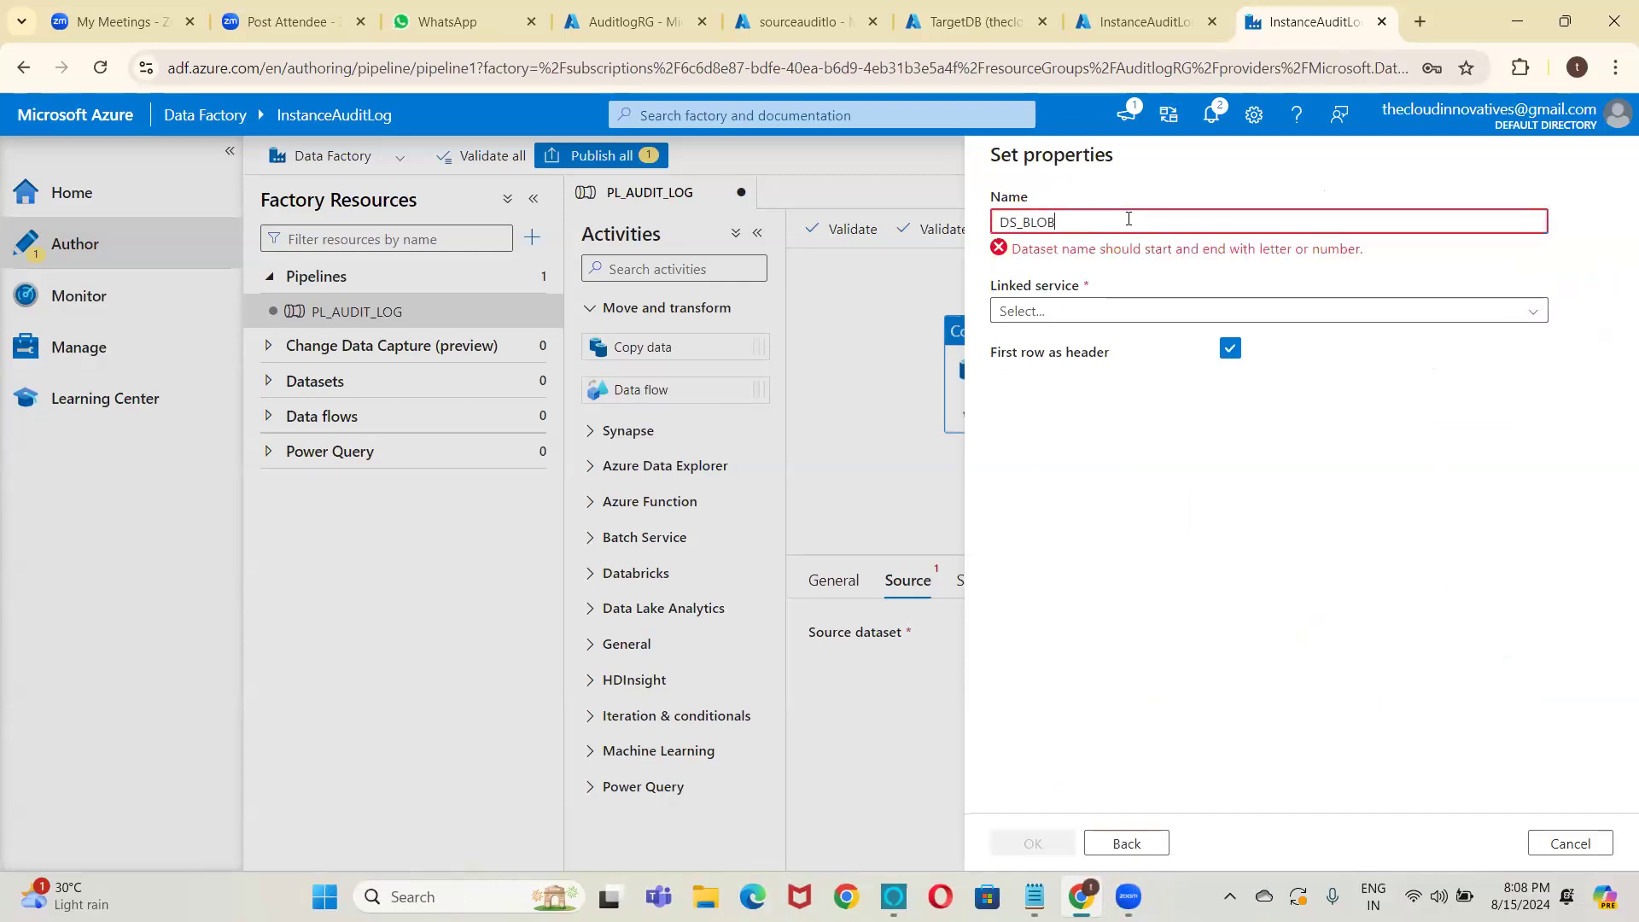
pyautogui.write('_SOURCE')
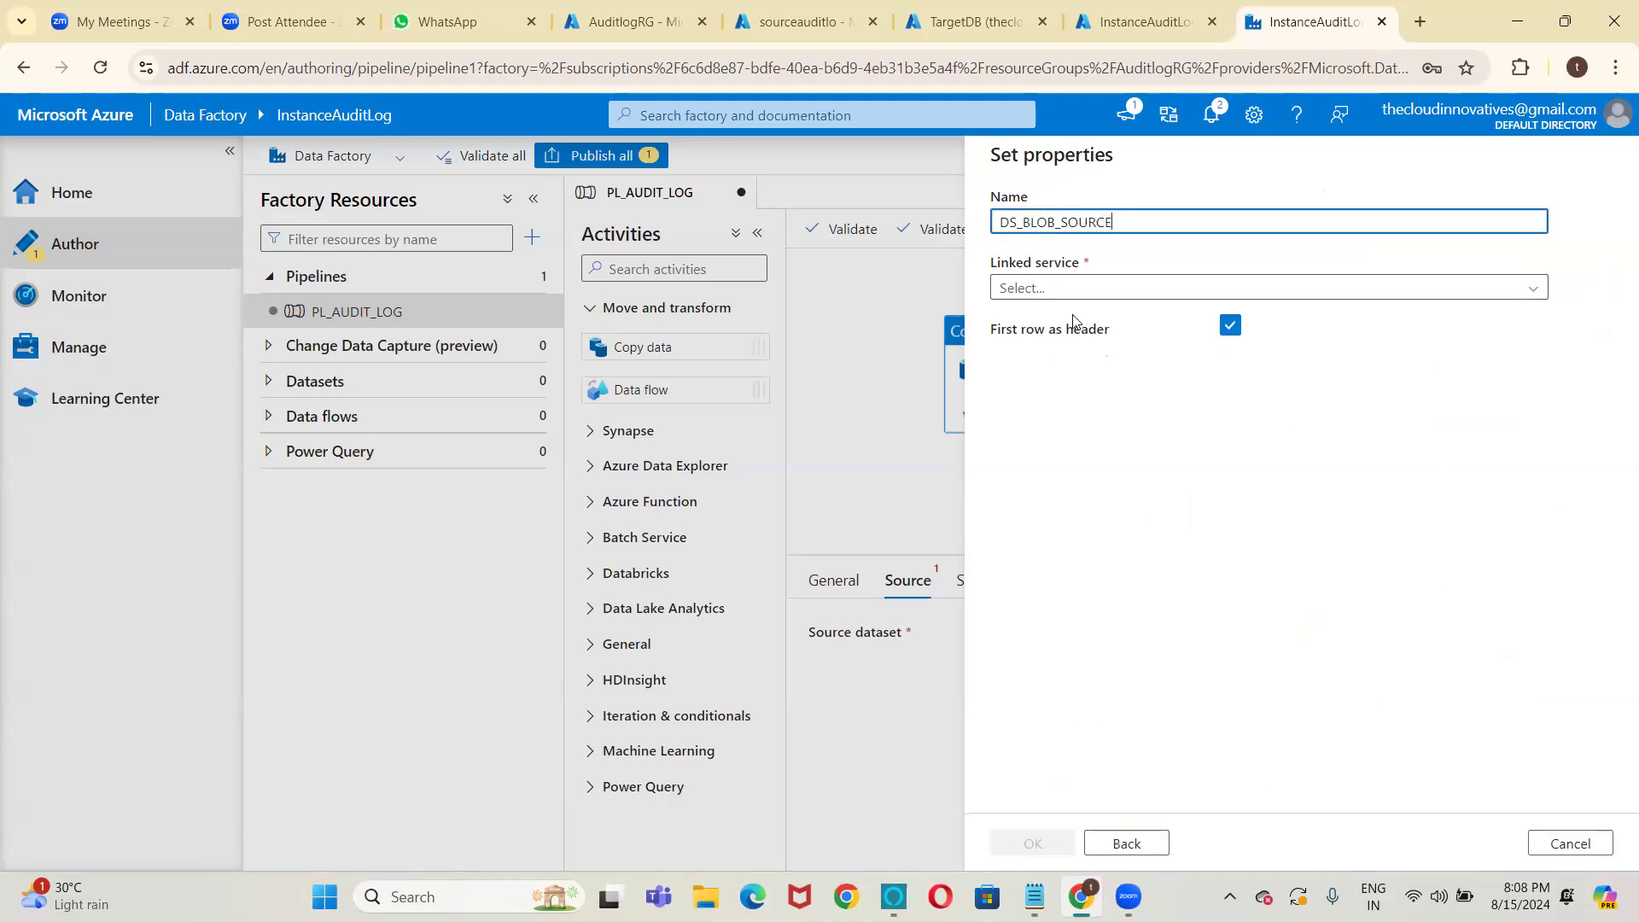
pyautogui.click(1100, 290)
pyautogui.click(1016, 388)
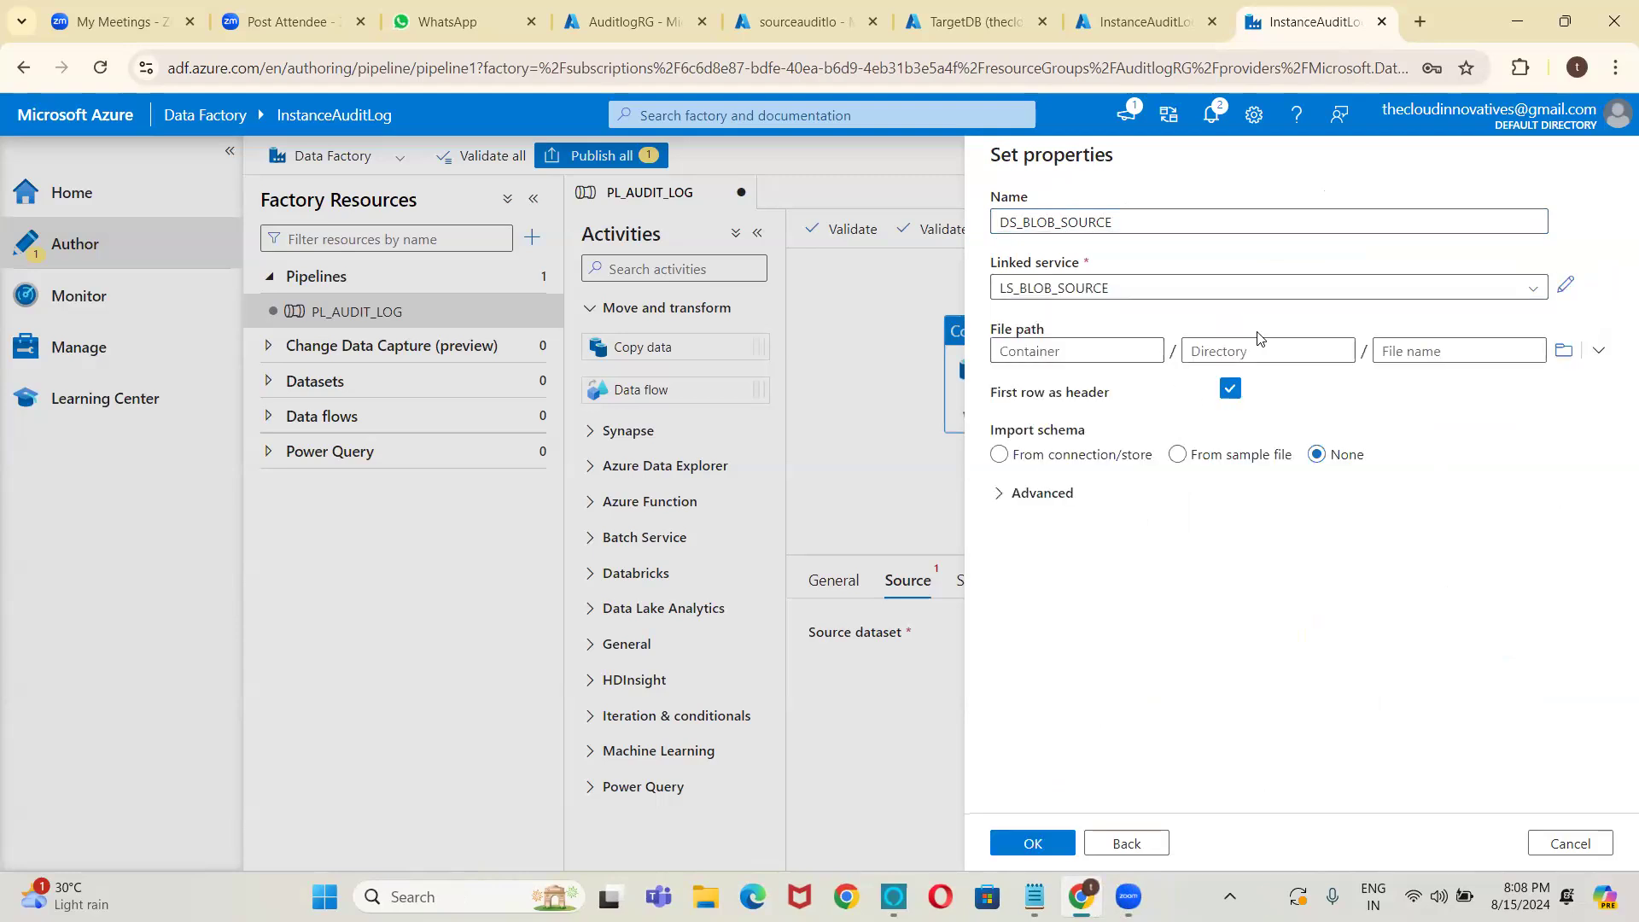
# Set the source dataset's file path to airlines.csv in the input container and create the dataset.
pyautogui.click(1567, 357)
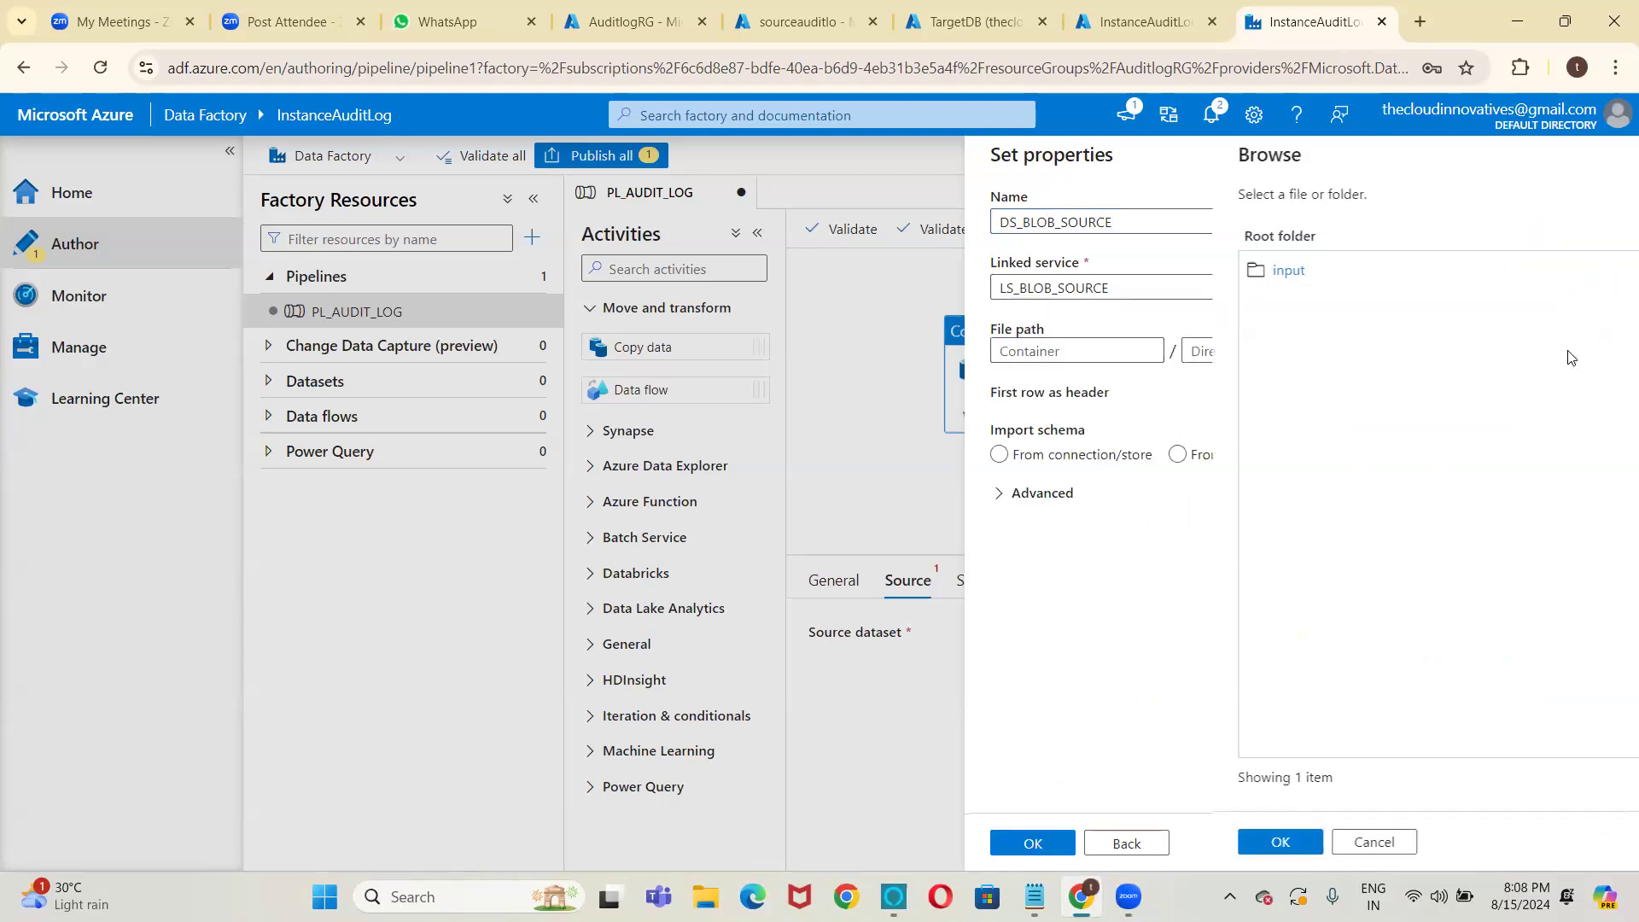
pyautogui.click(1042, 270)
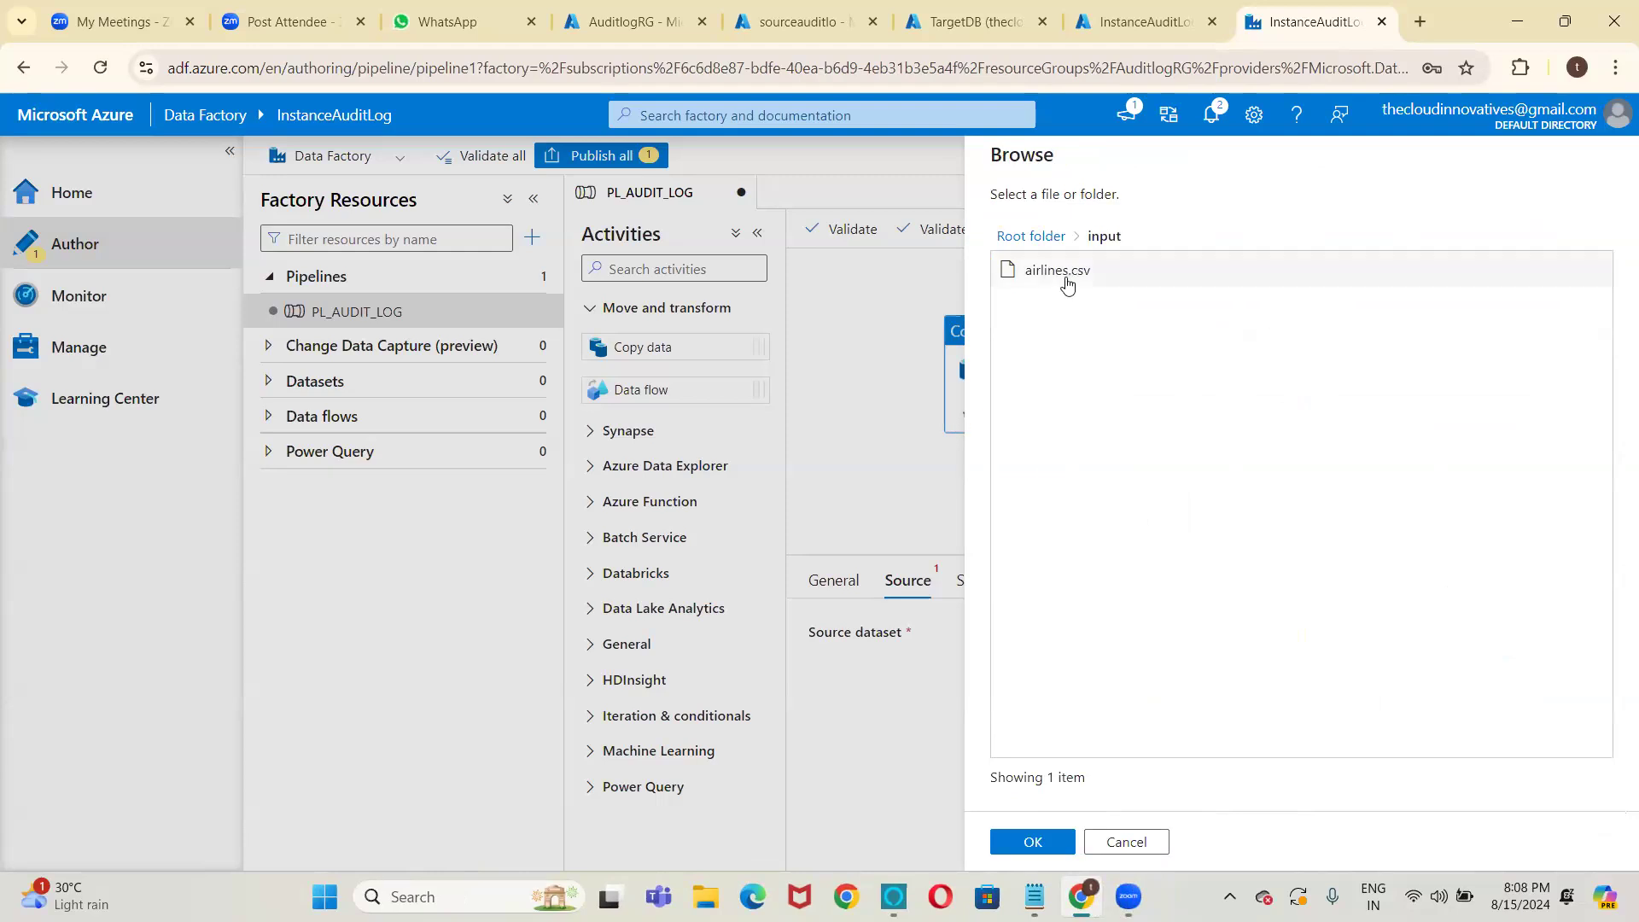
pyautogui.doubleClick(1066, 280)
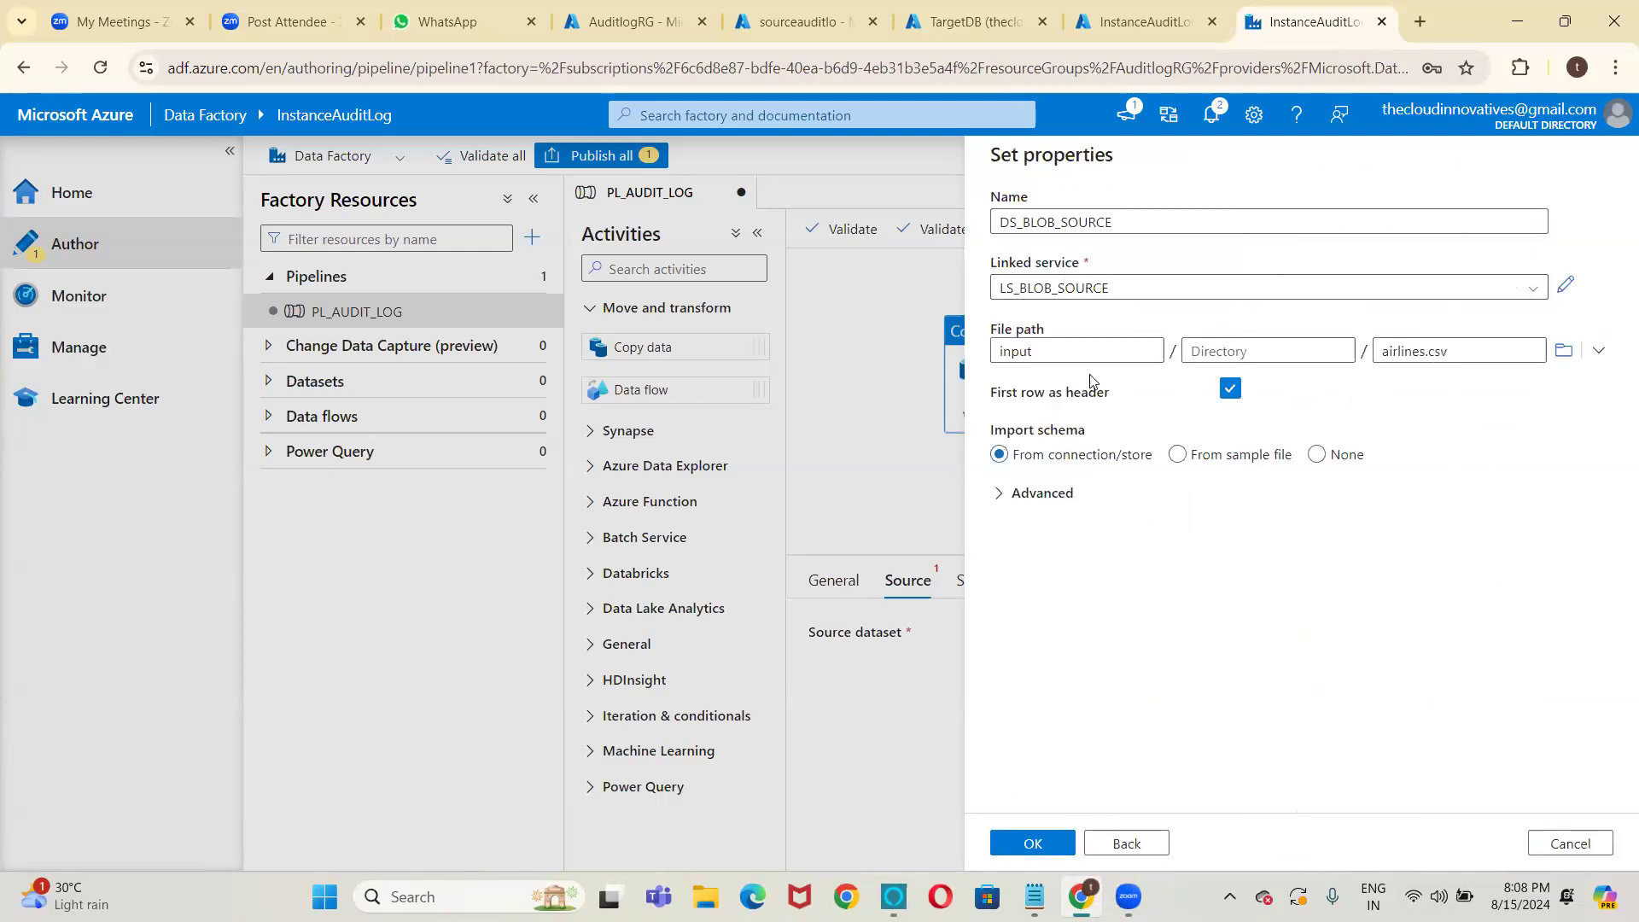
pyautogui.click(1040, 843)
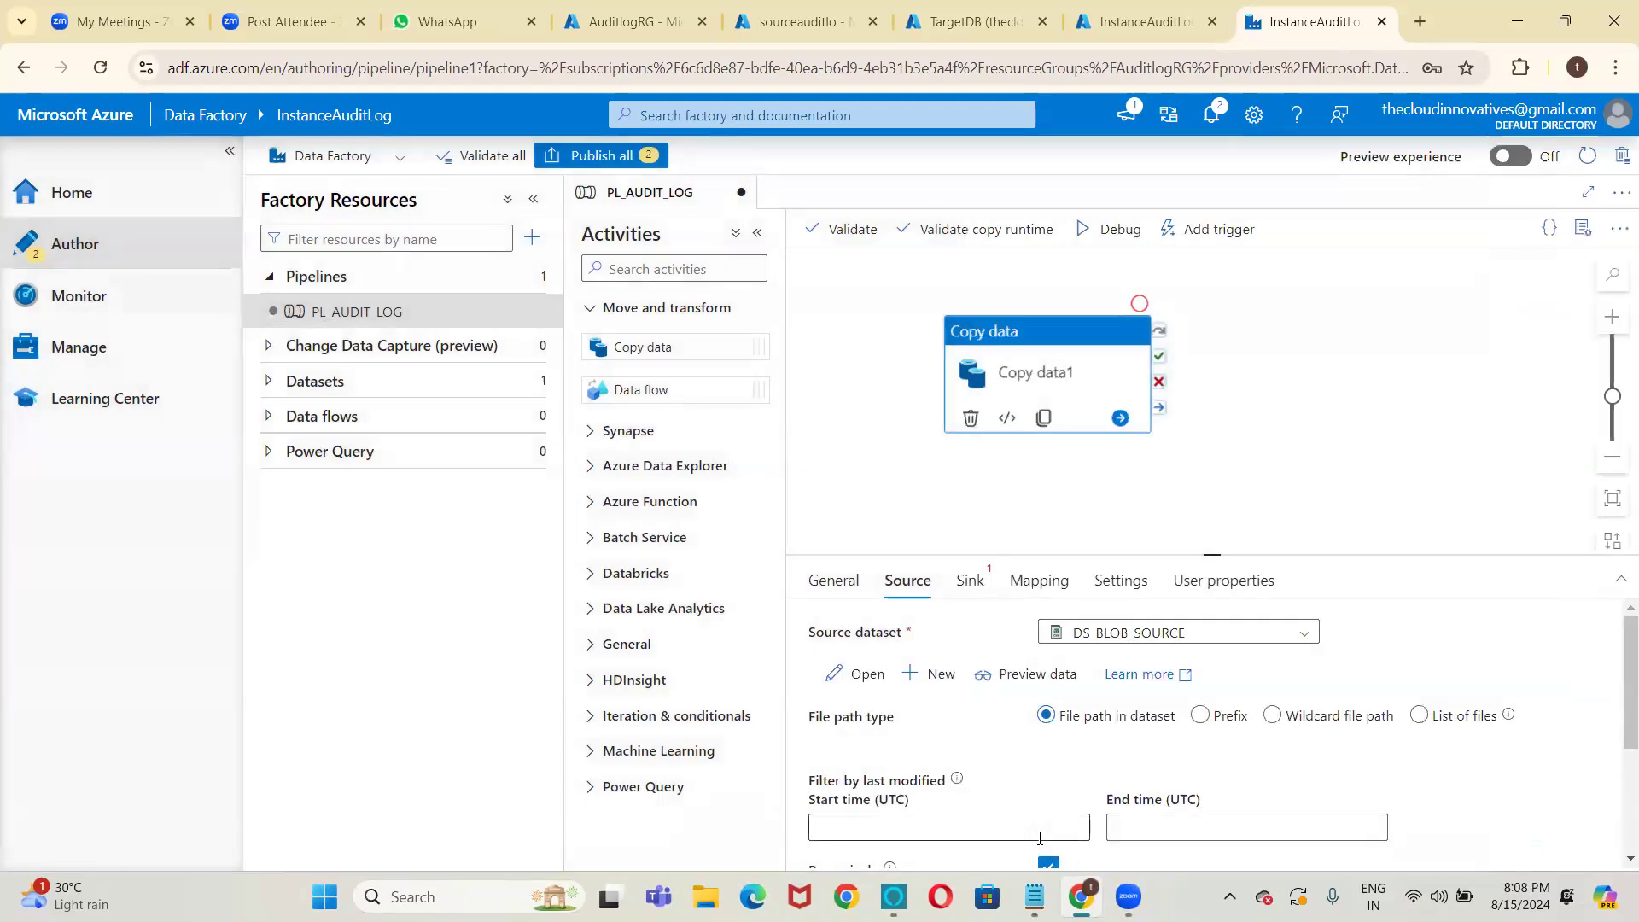
# Start a new sink dataset for the copy activity using Azure SQL Database as the data store.
pyautogui.click(969, 581)
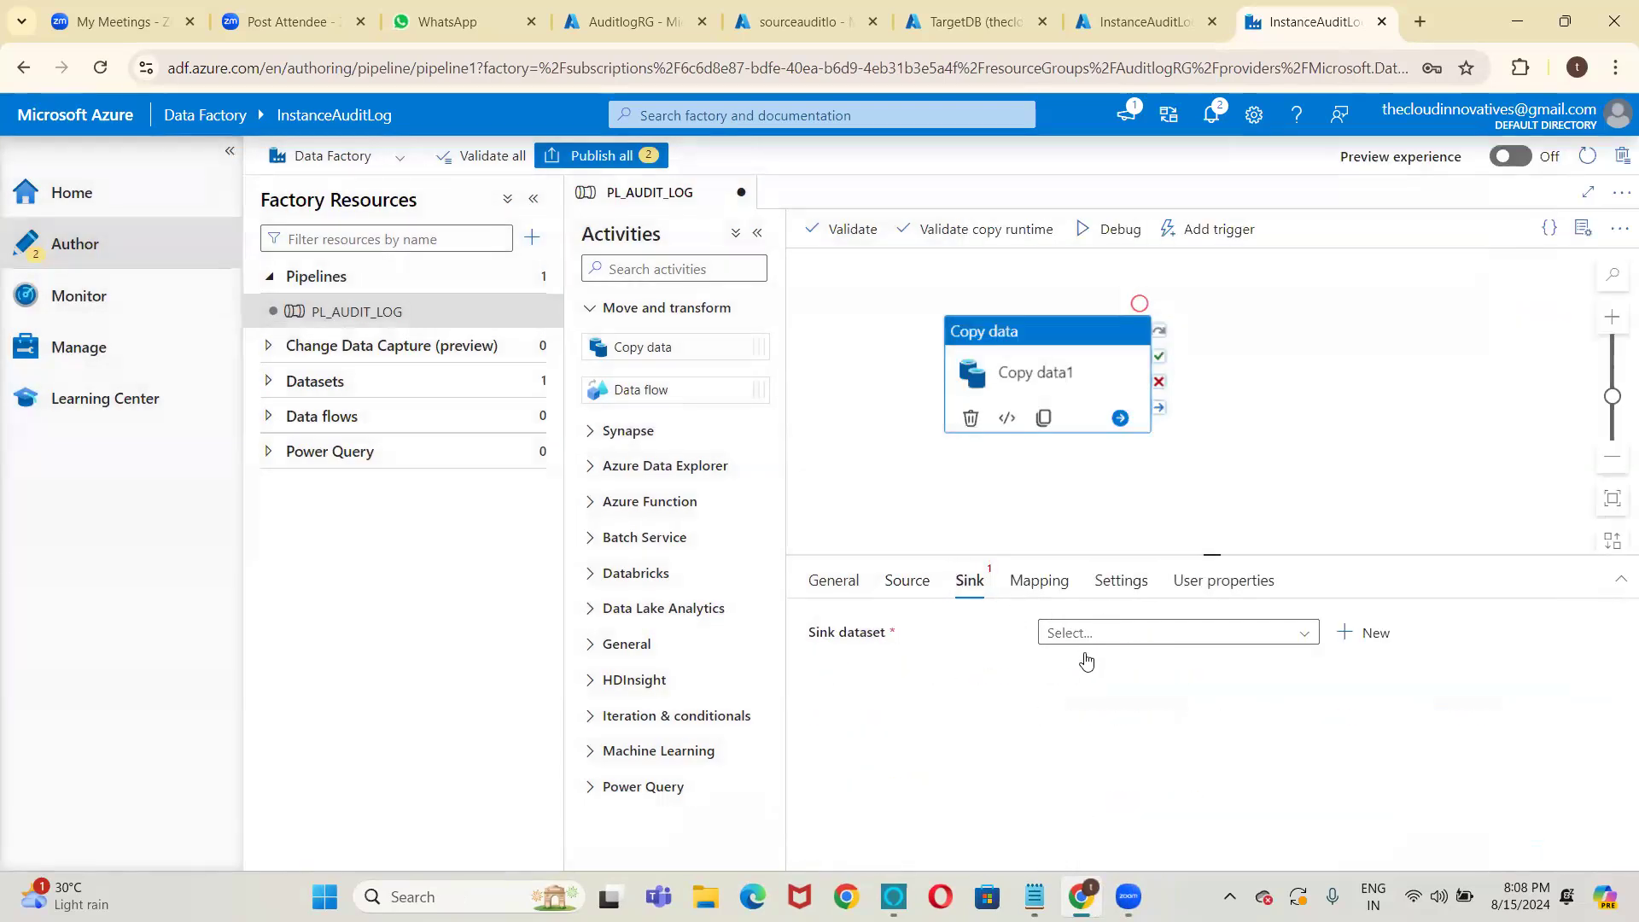
pyautogui.click(1359, 633)
pyautogui.write('SQL')
pyautogui.doubleClick(1152, 692)
# Name the sink dataset DS_SQLDB_SINK and assign it the LS_SQLDB_SINK linked service.
pyautogui.click(1102, 229)
pyautogui.doubleClick(1104, 227)
pyautogui.press('BackSpace')
pyautogui.write('DS_SQLDB_')
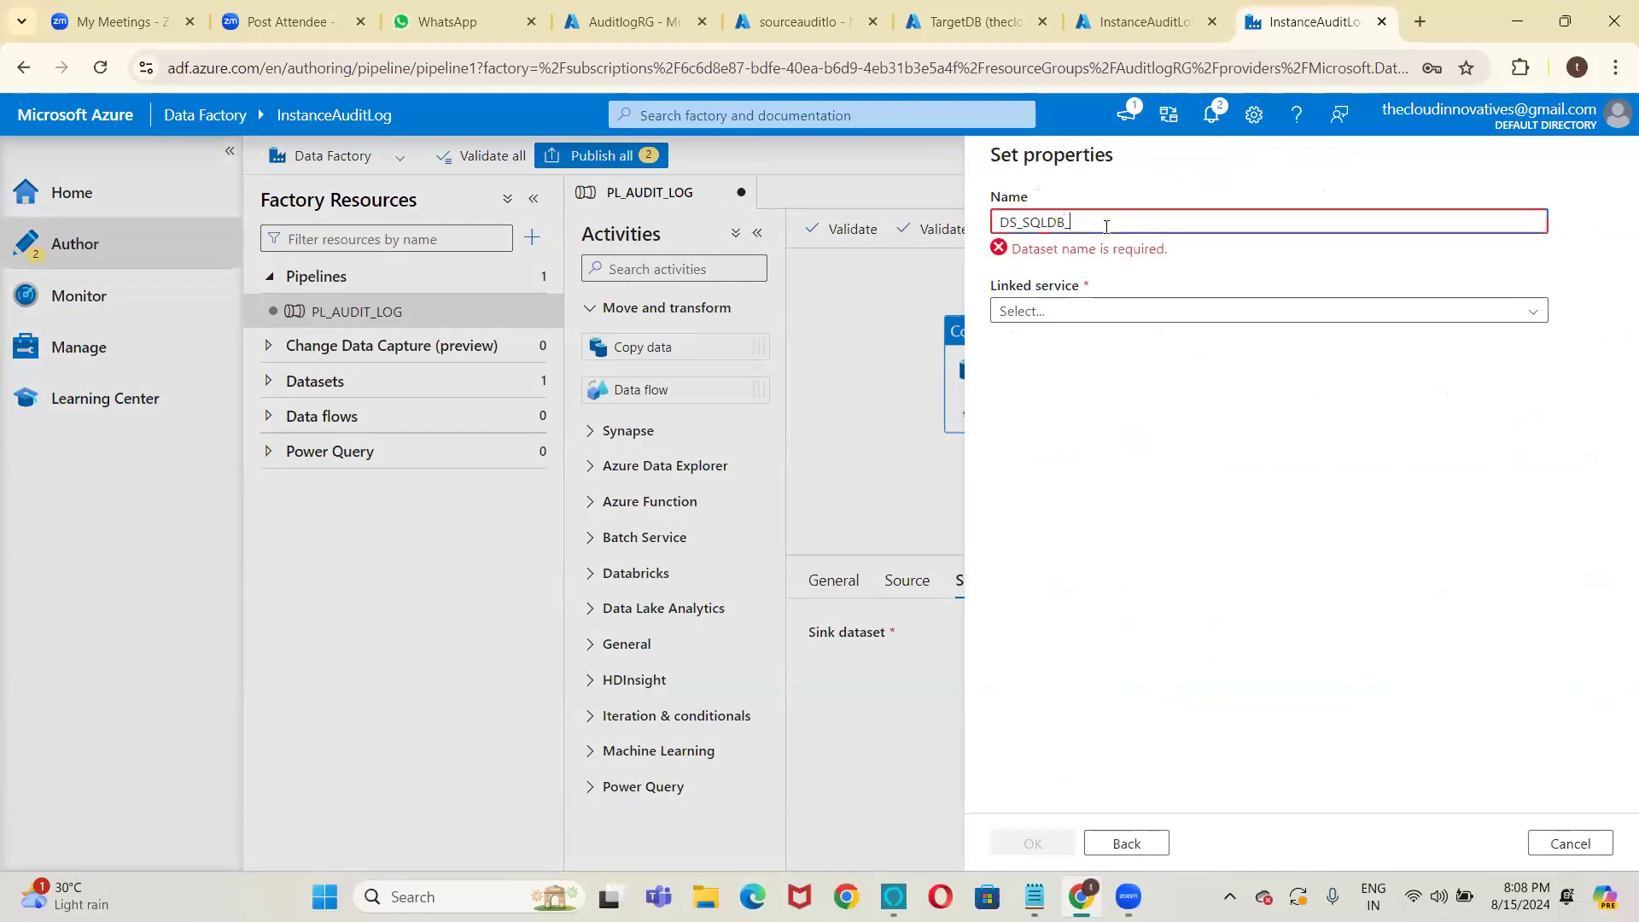
pyautogui.write('SINK')
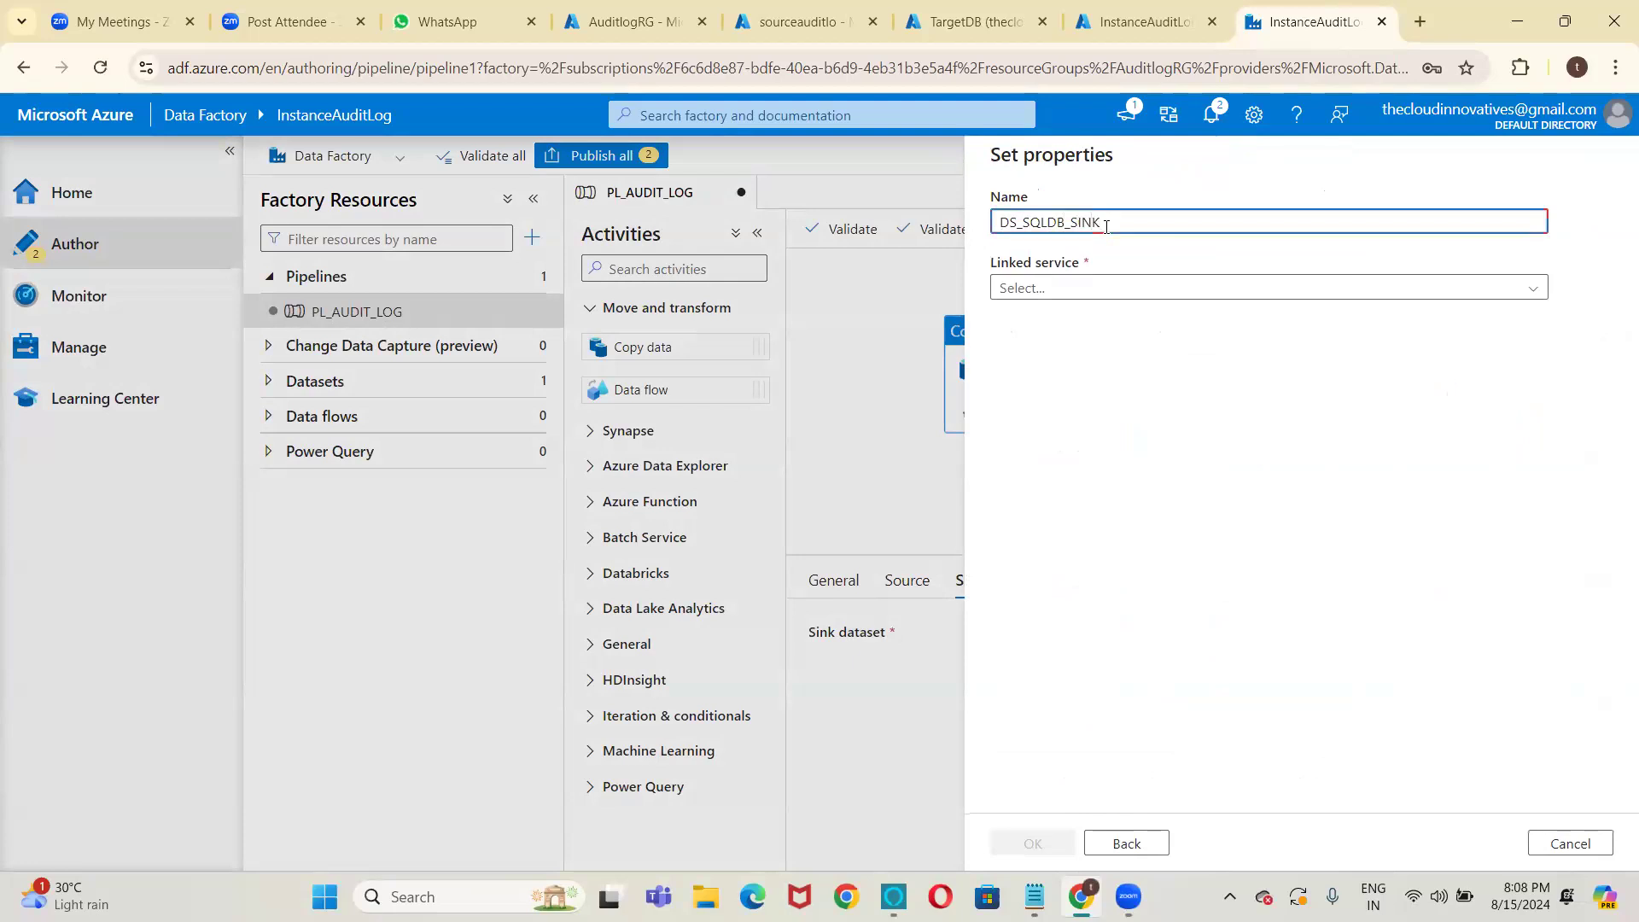
pyautogui.click(1021, 290)
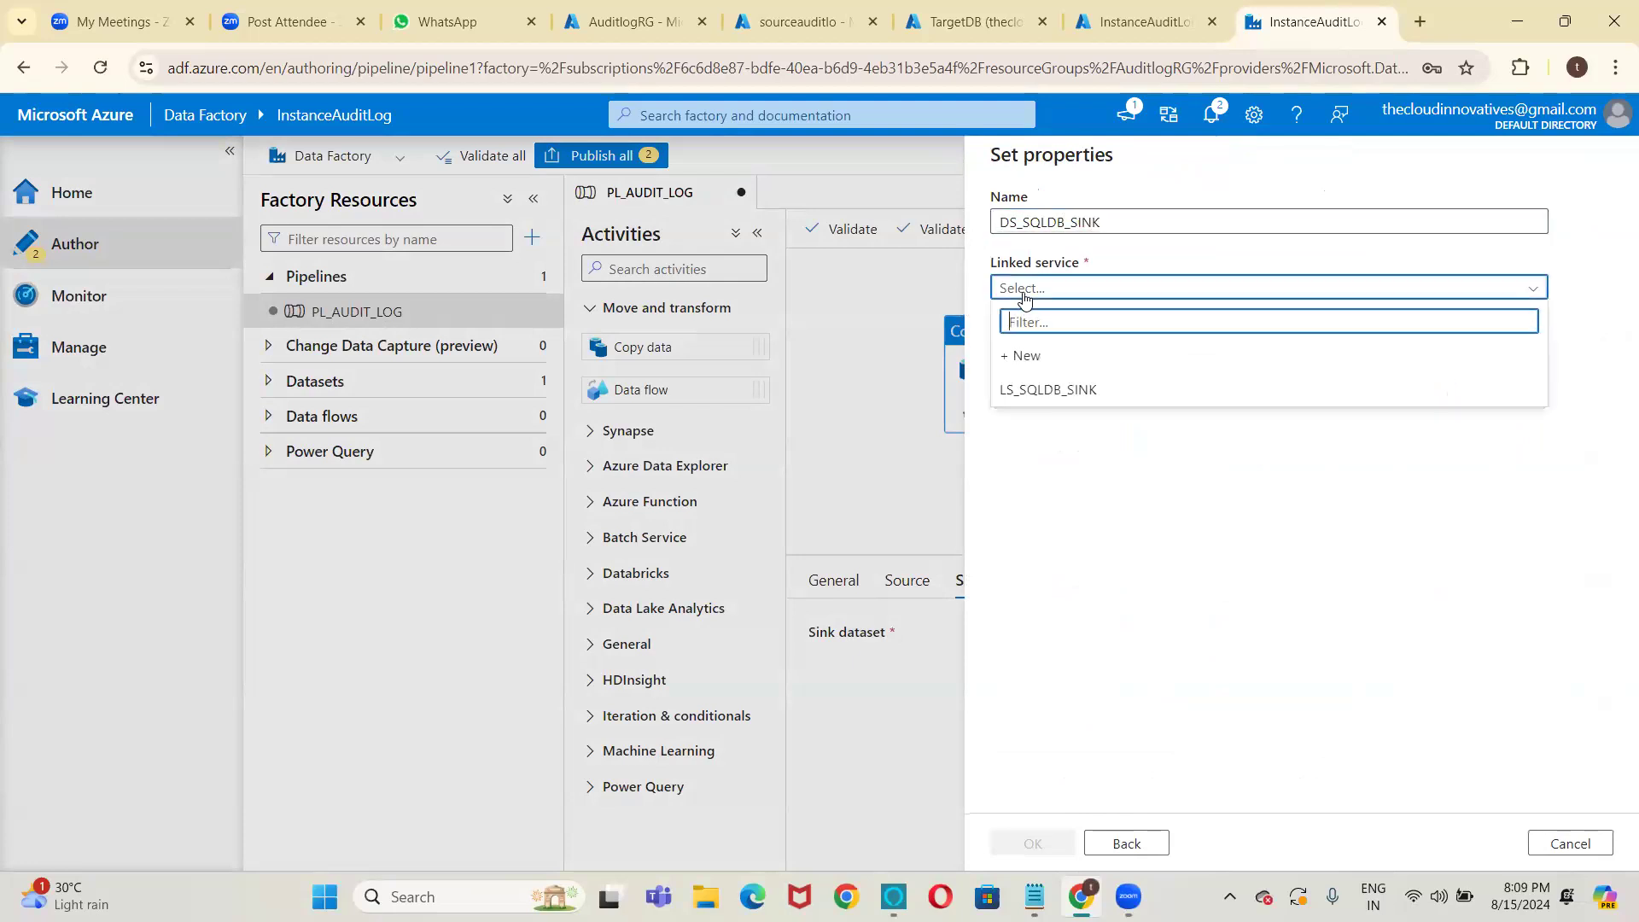
pyautogui.click(1037, 388)
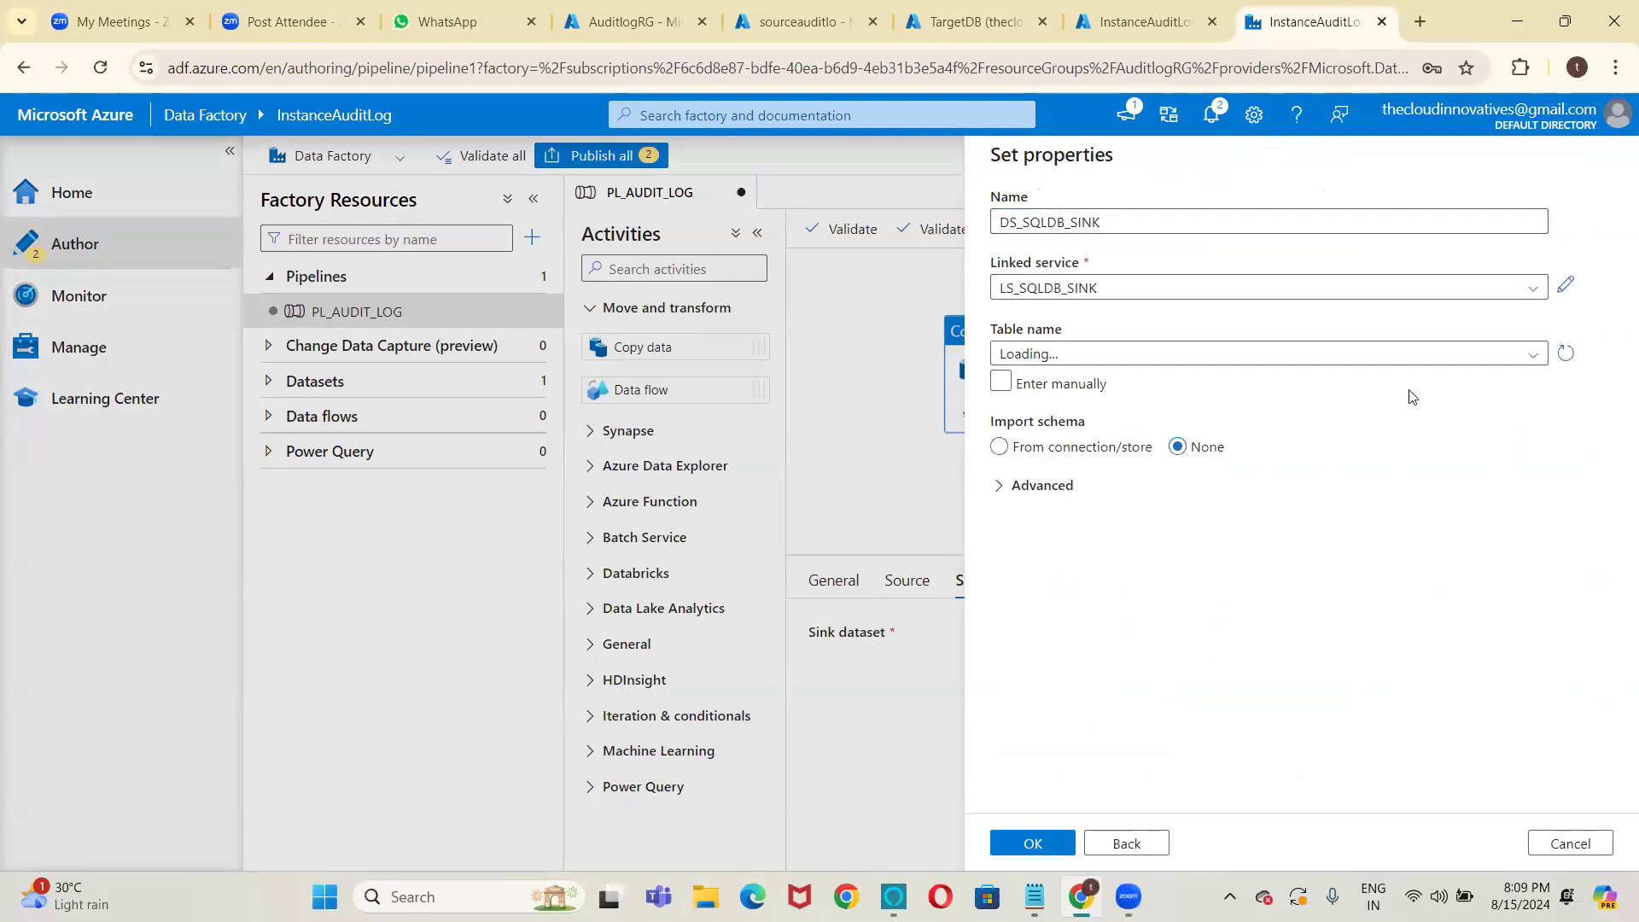
# Enter the sink dataset's table manually with schema dbo and table name Airlinesatable.
pyautogui.click(1003, 384)
pyautogui.click(1003, 384)
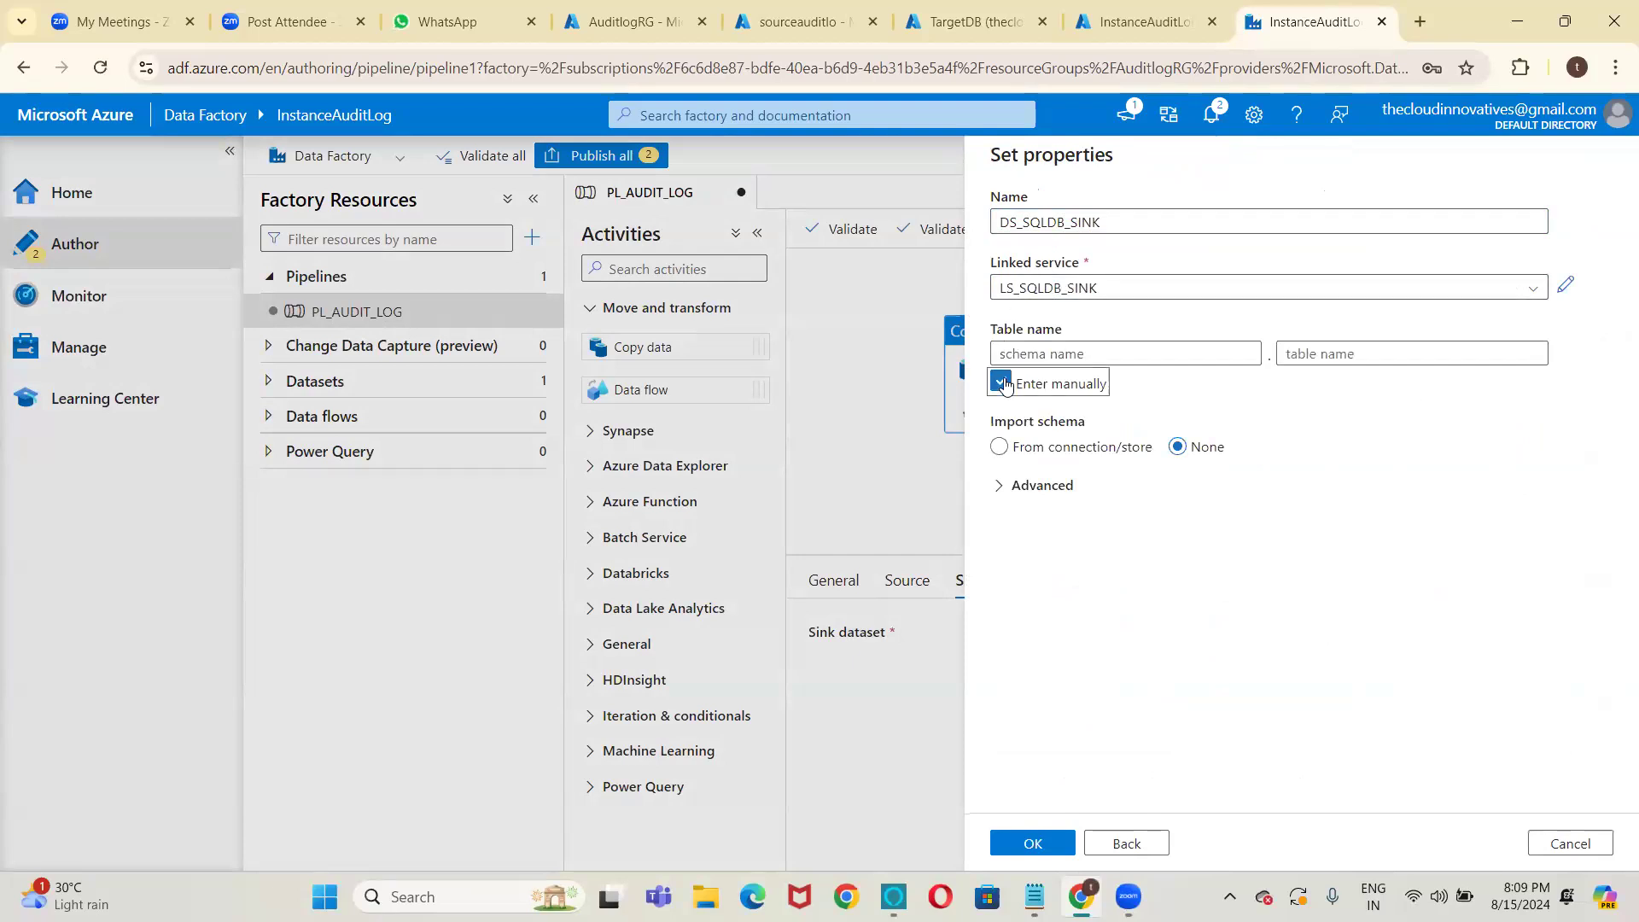
pyautogui.click(1067, 358)
pyautogui.write('dbo')
pyautogui.press('Tab')
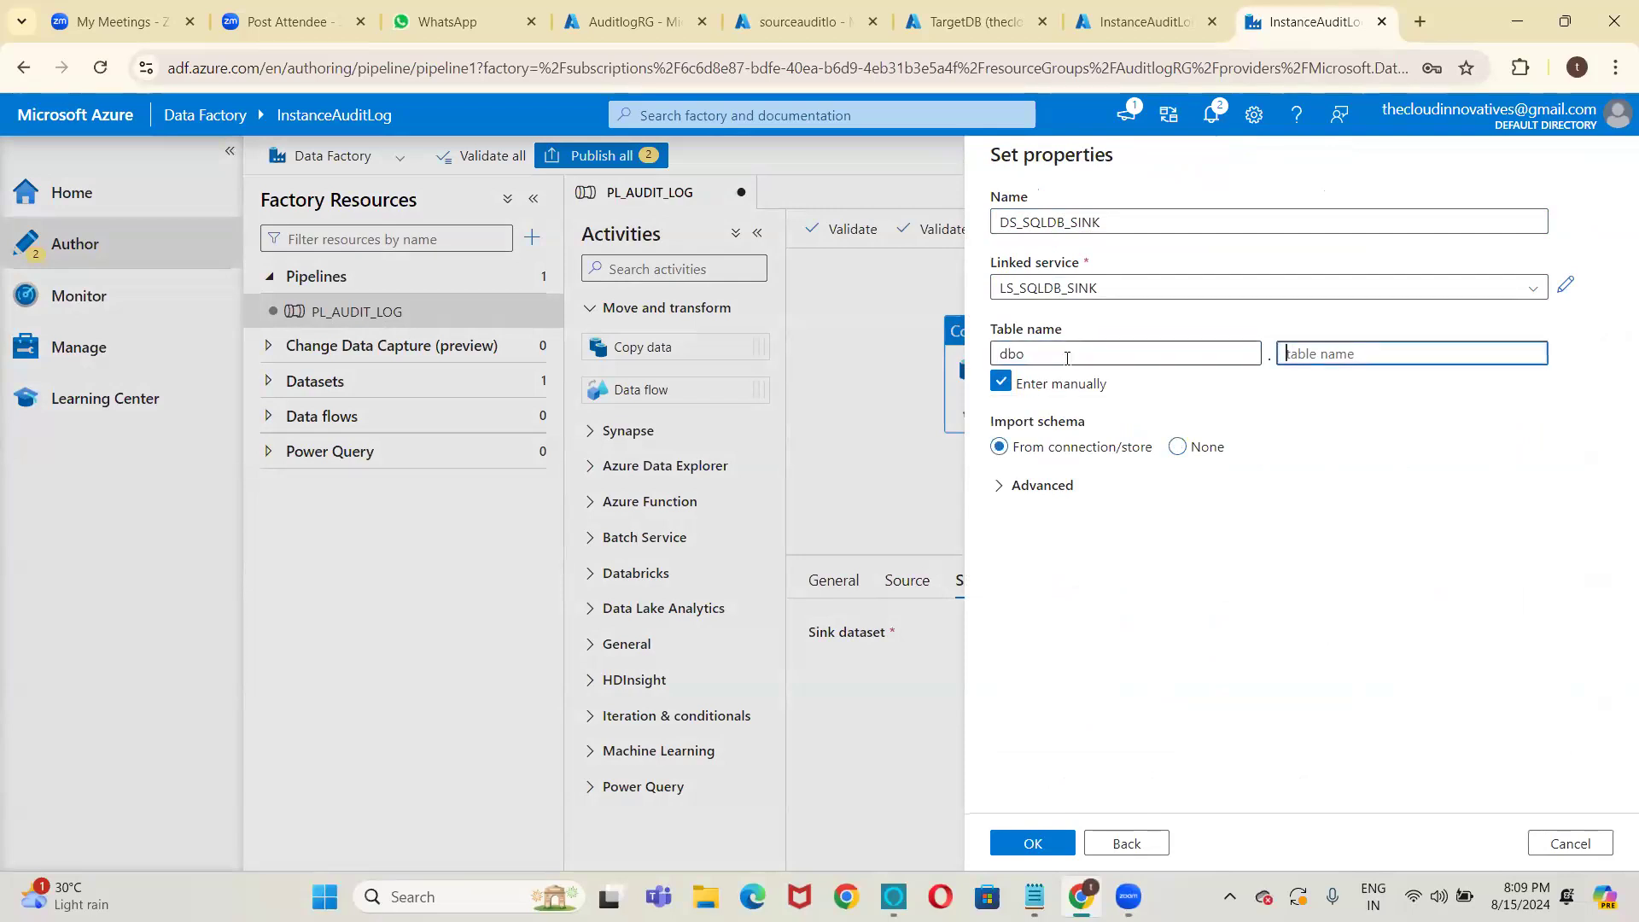
pyautogui.write('Airlineatbale')
pyautogui.press('Left')
pyautogui.press('Left')
pyautogui.press('Left')
pyautogui.press('BackSpace')
pyautogui.write('se')
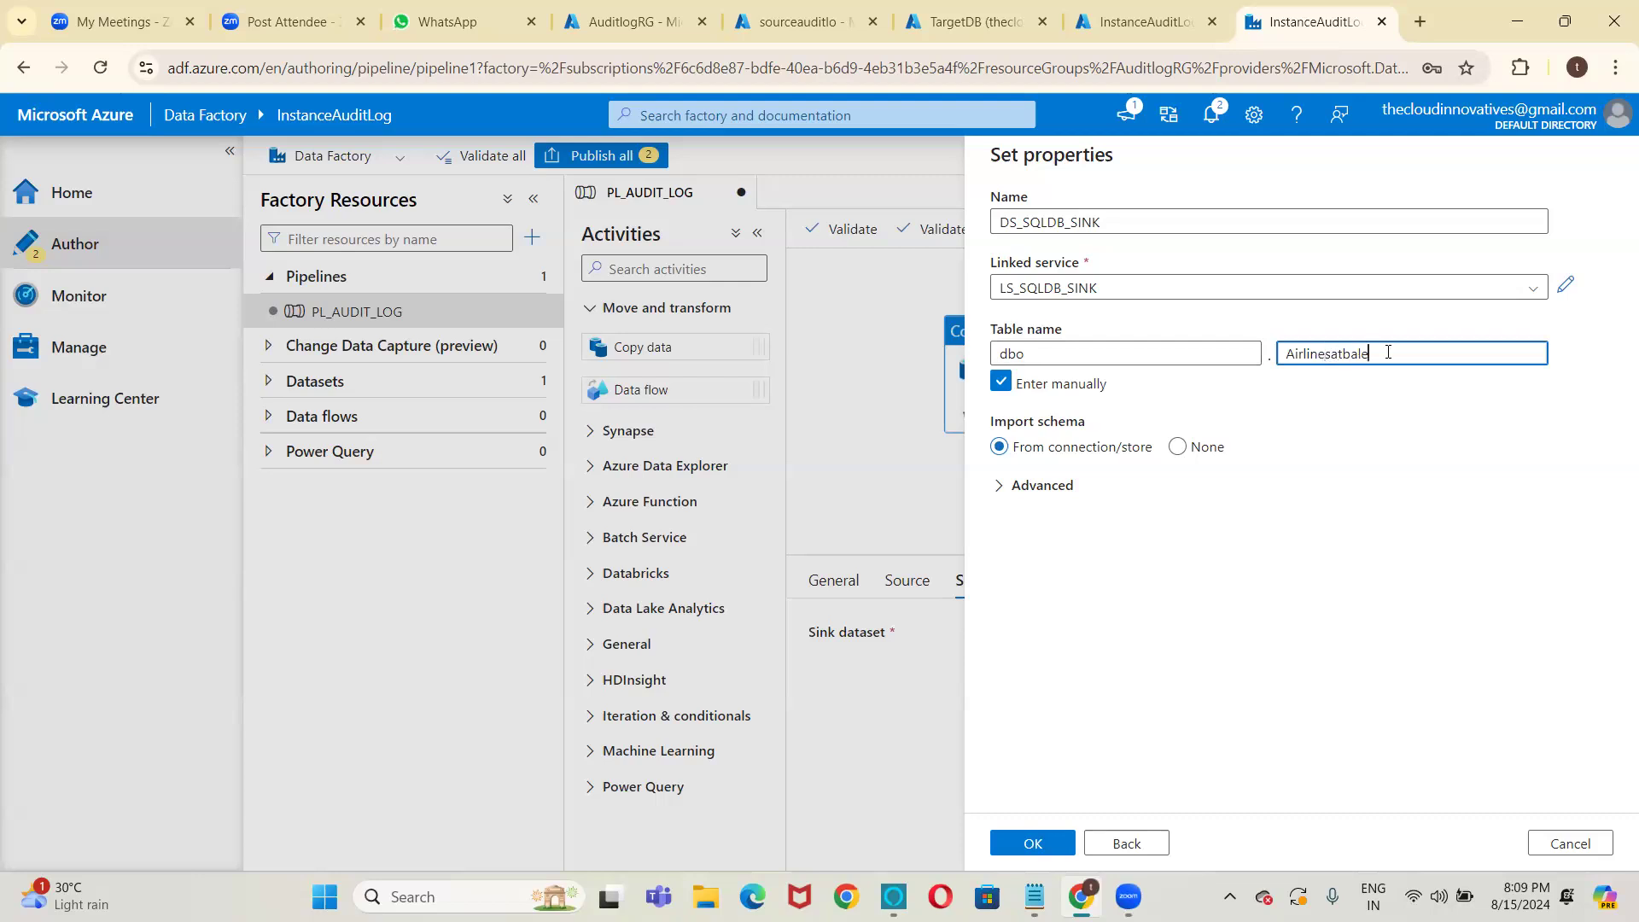
pyautogui.write('able')
# Create the sink dataset with Import schema set to None, and set the sink's table option to Auto create table.
pyautogui.click(1179, 449)
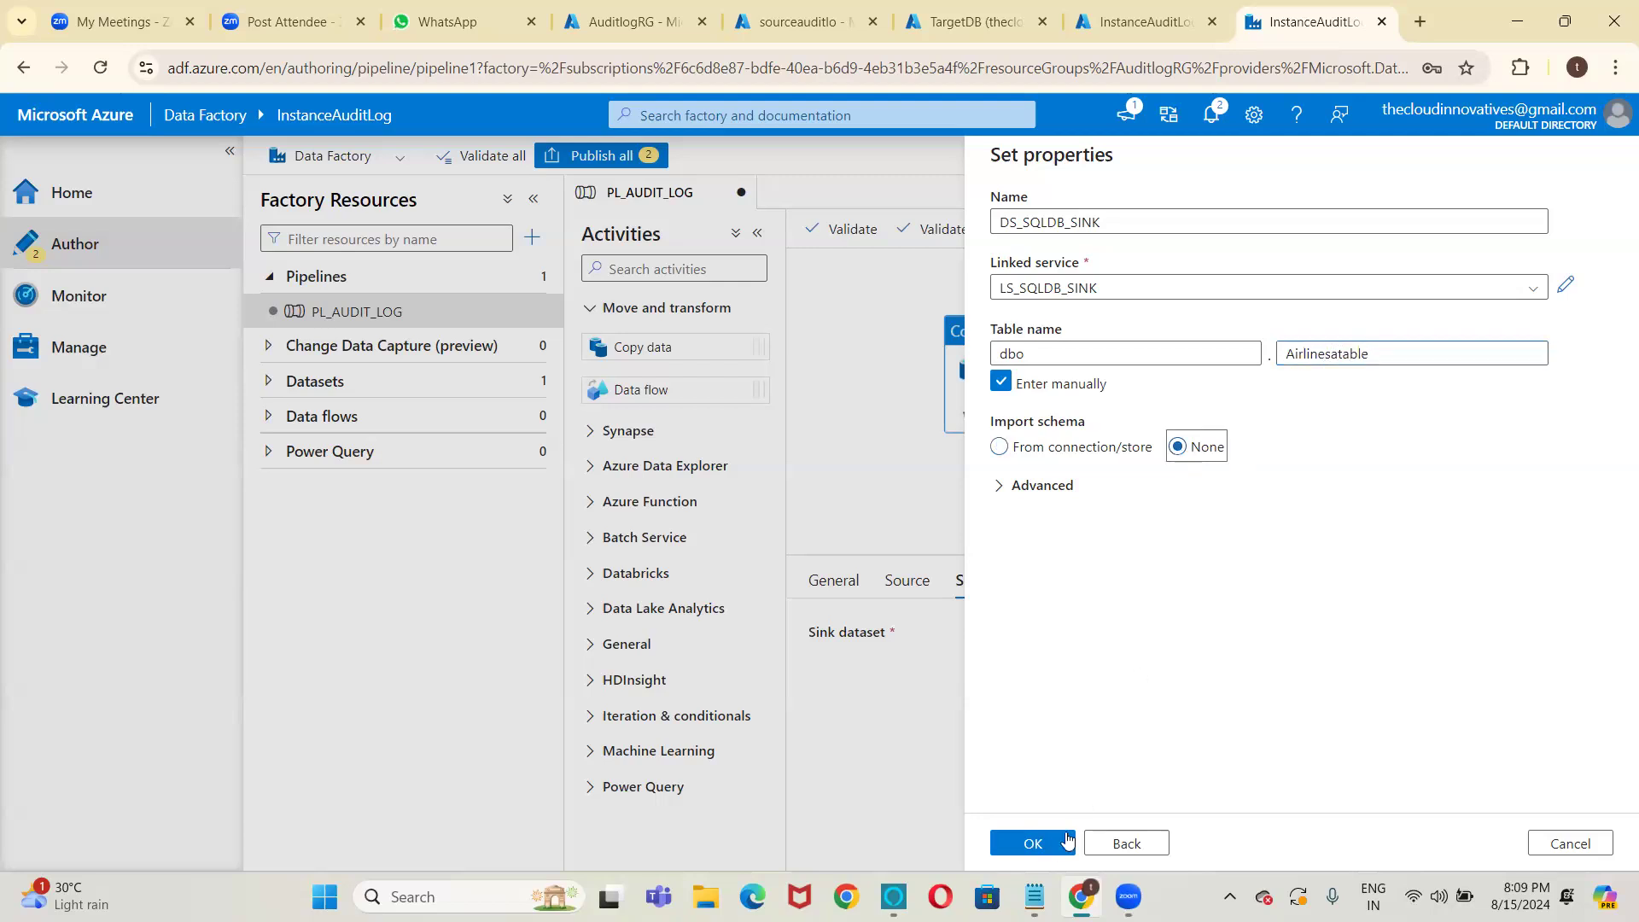
pyautogui.click(1059, 845)
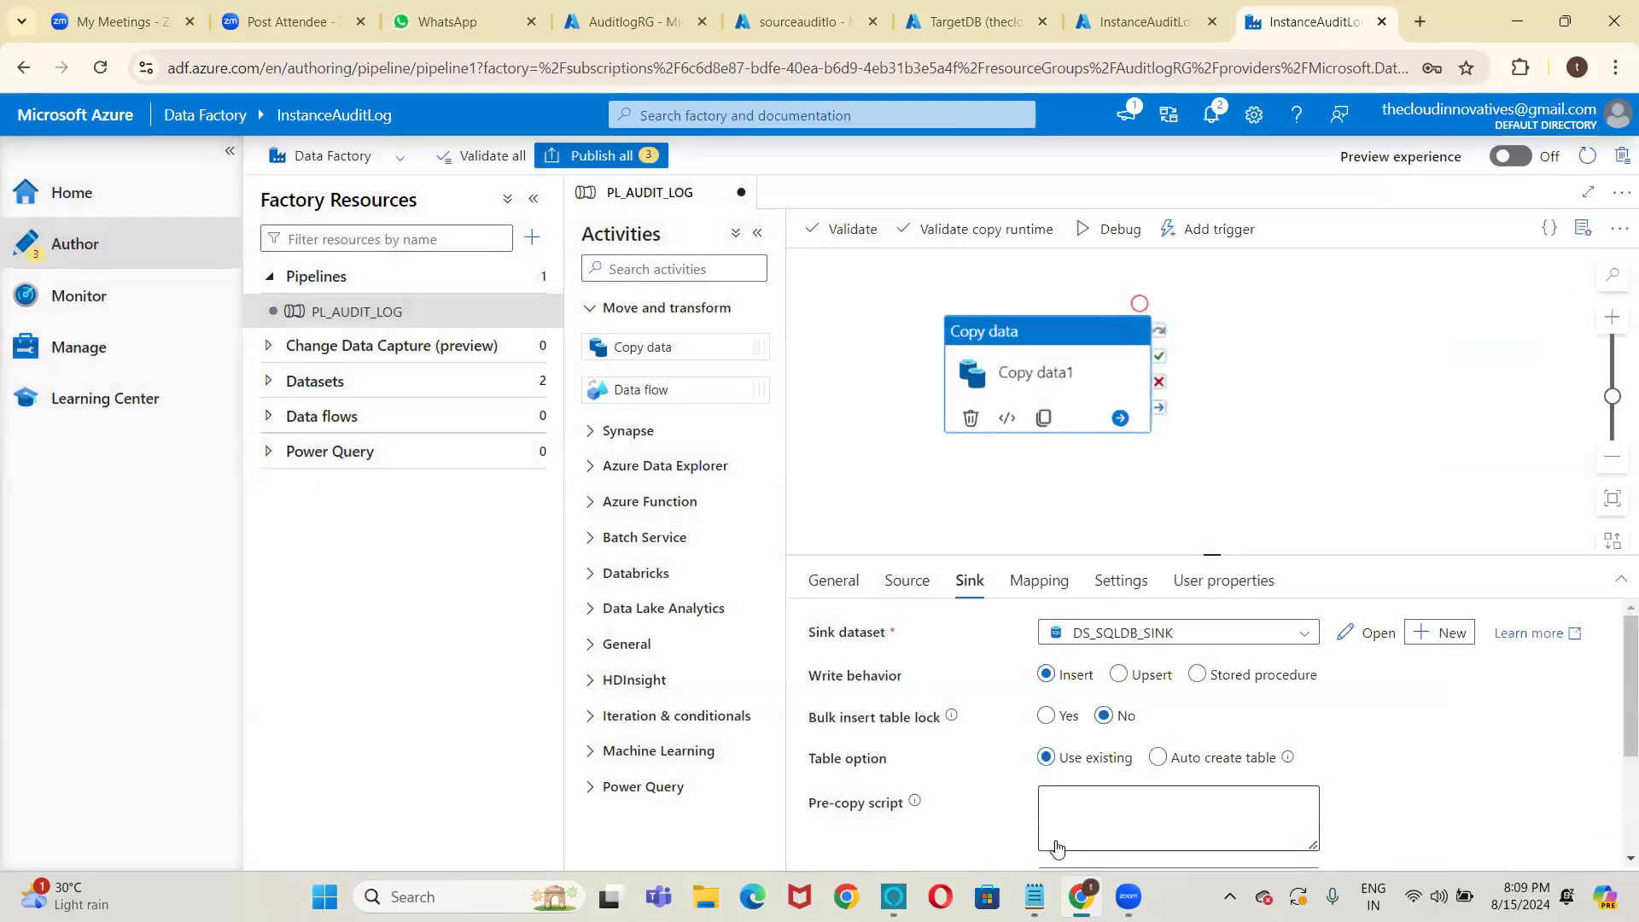
pyautogui.click(1157, 757)
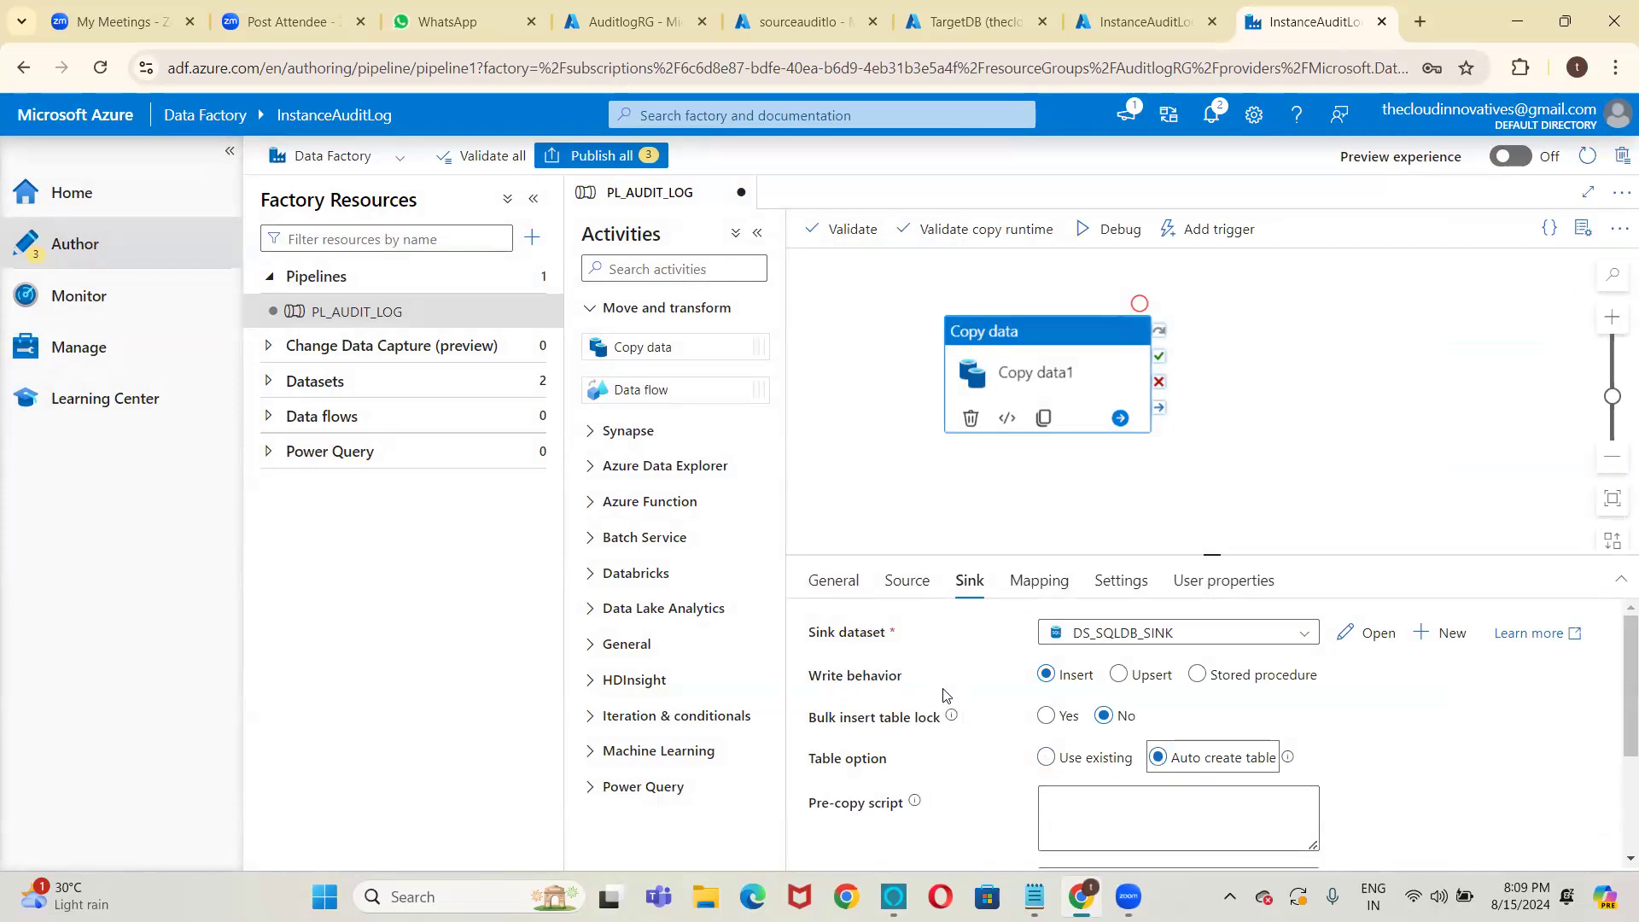
# Set the sink's write behavior to Stored procedure and check the USP_AUDIT_LOG definition in the TargetDB query editor.
pyautogui.click(1201, 675)
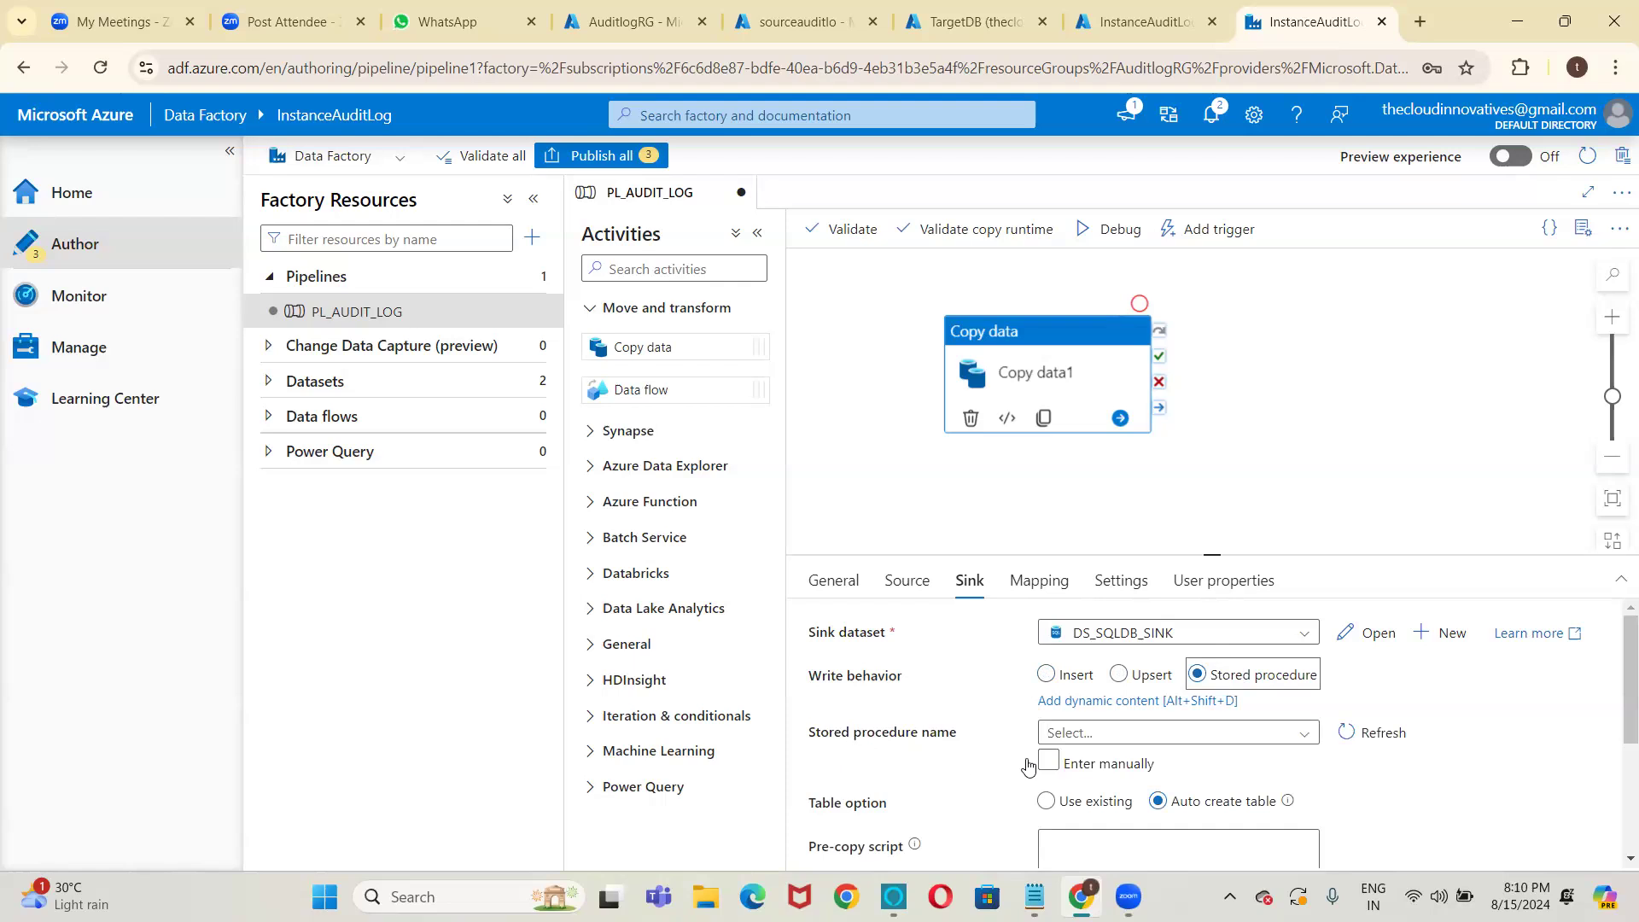
pyautogui.click(1169, 716)
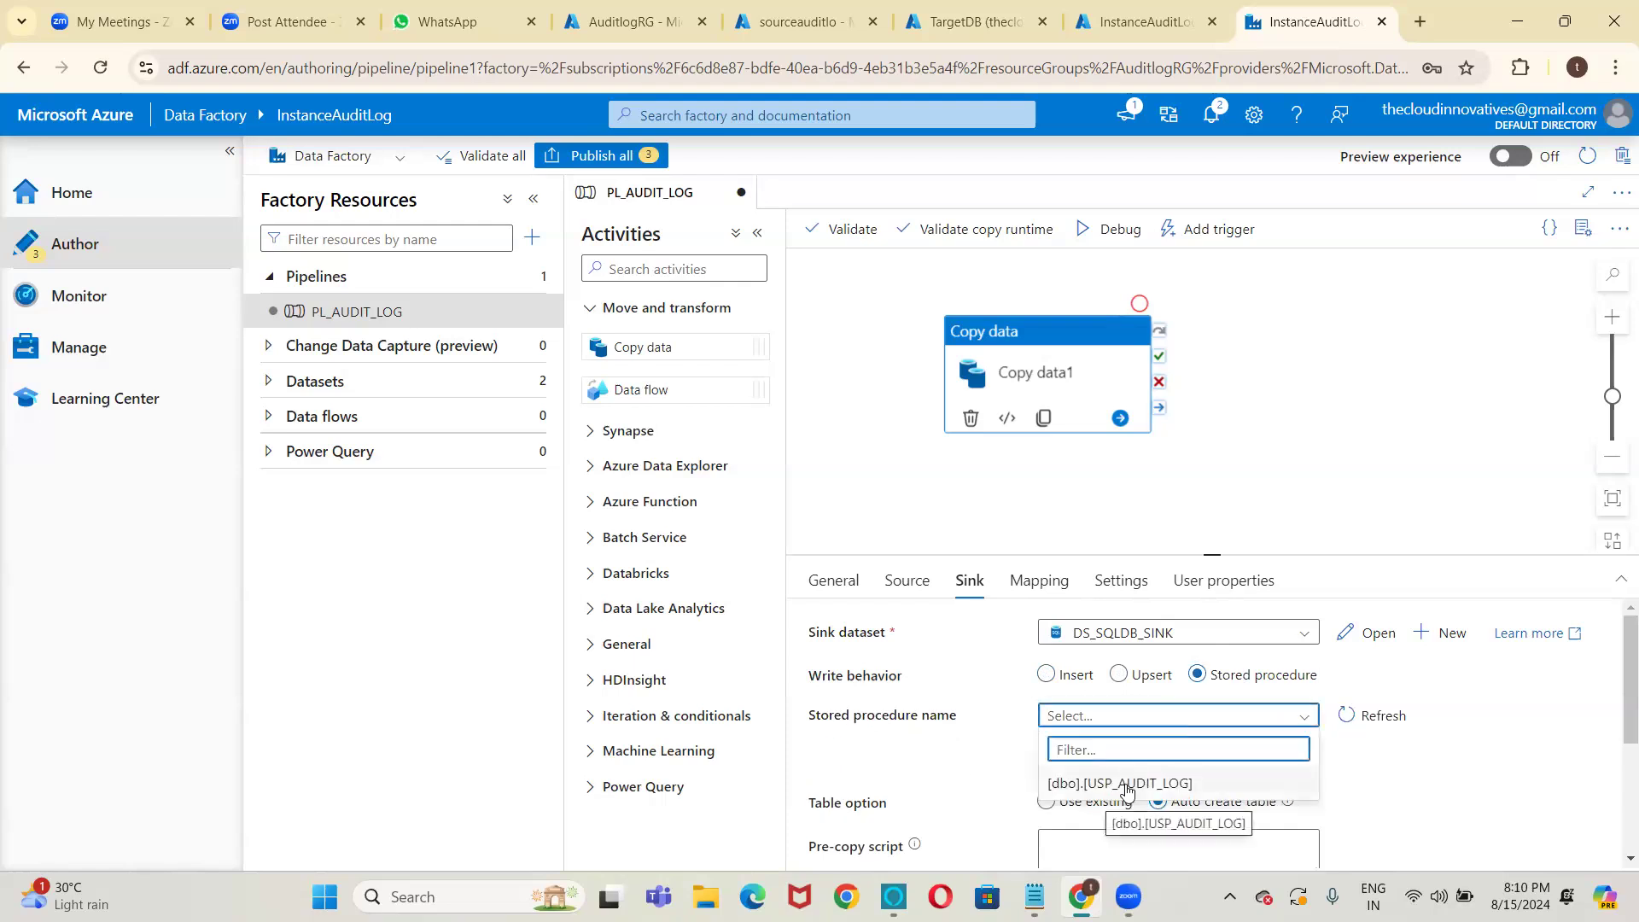
pyautogui.click(1548, 709)
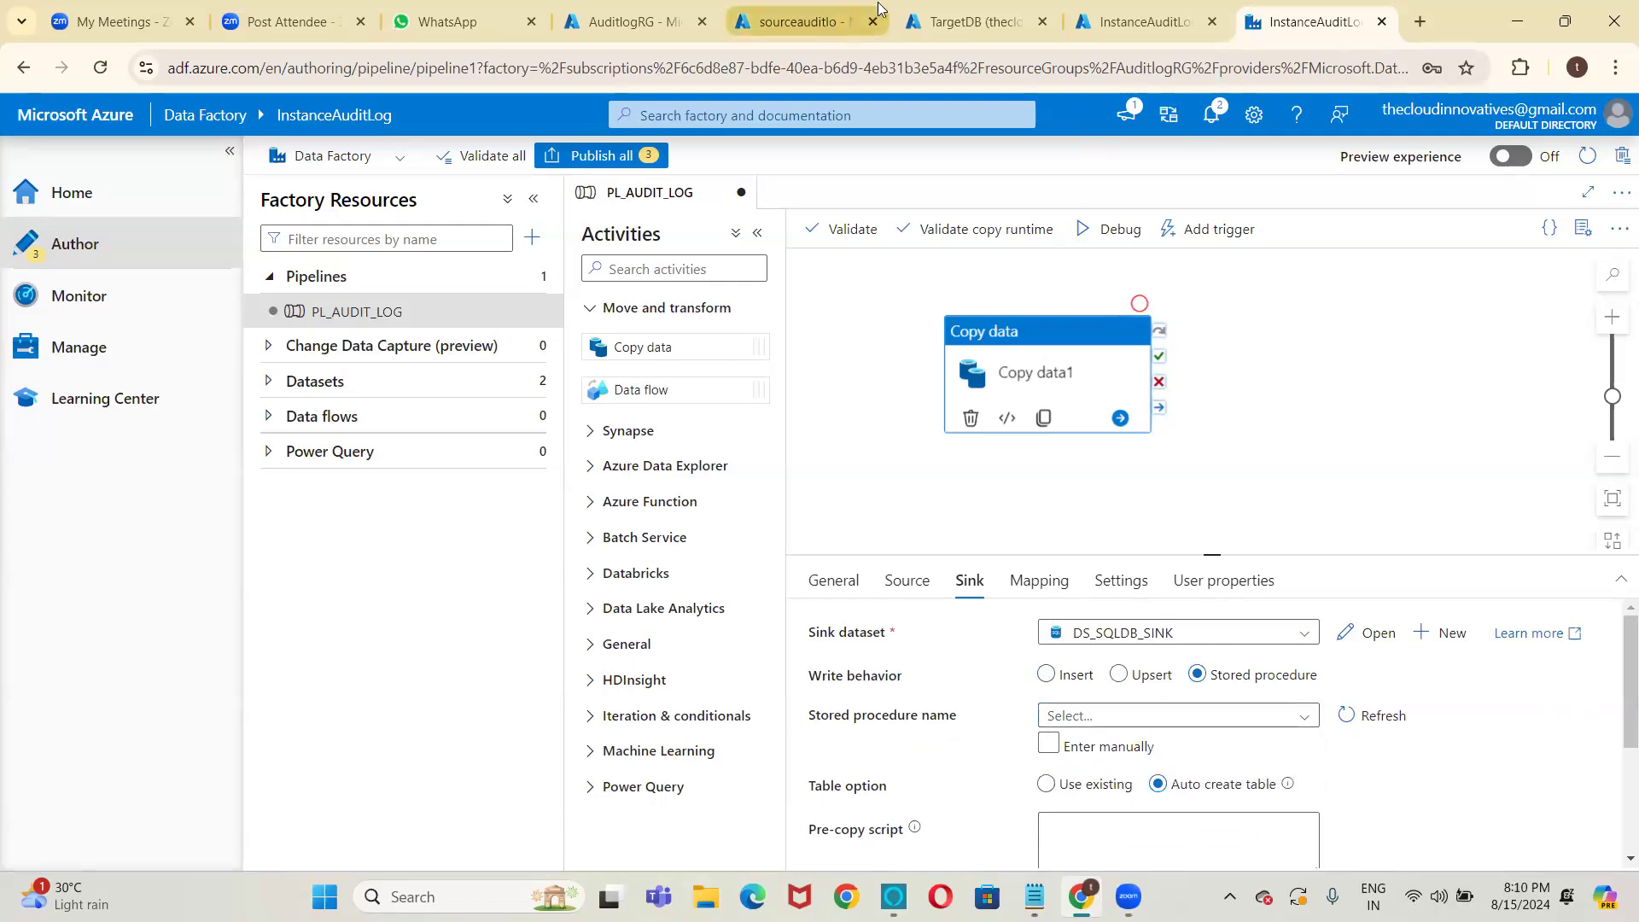
pyautogui.click(936, 15)
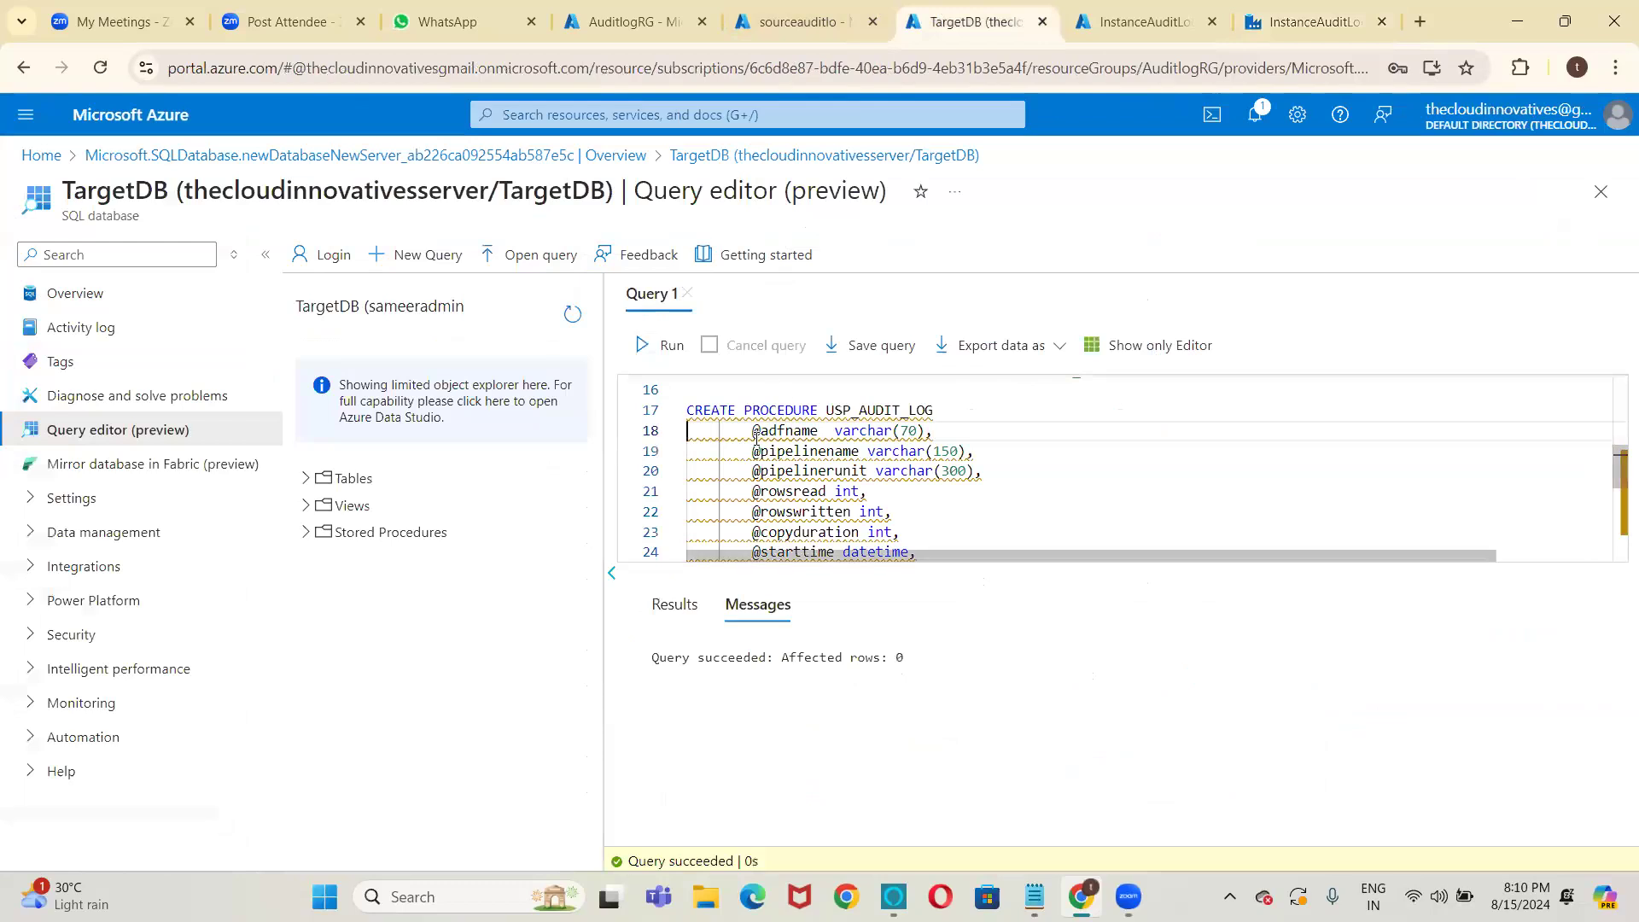
pyautogui.click(1283, 7)
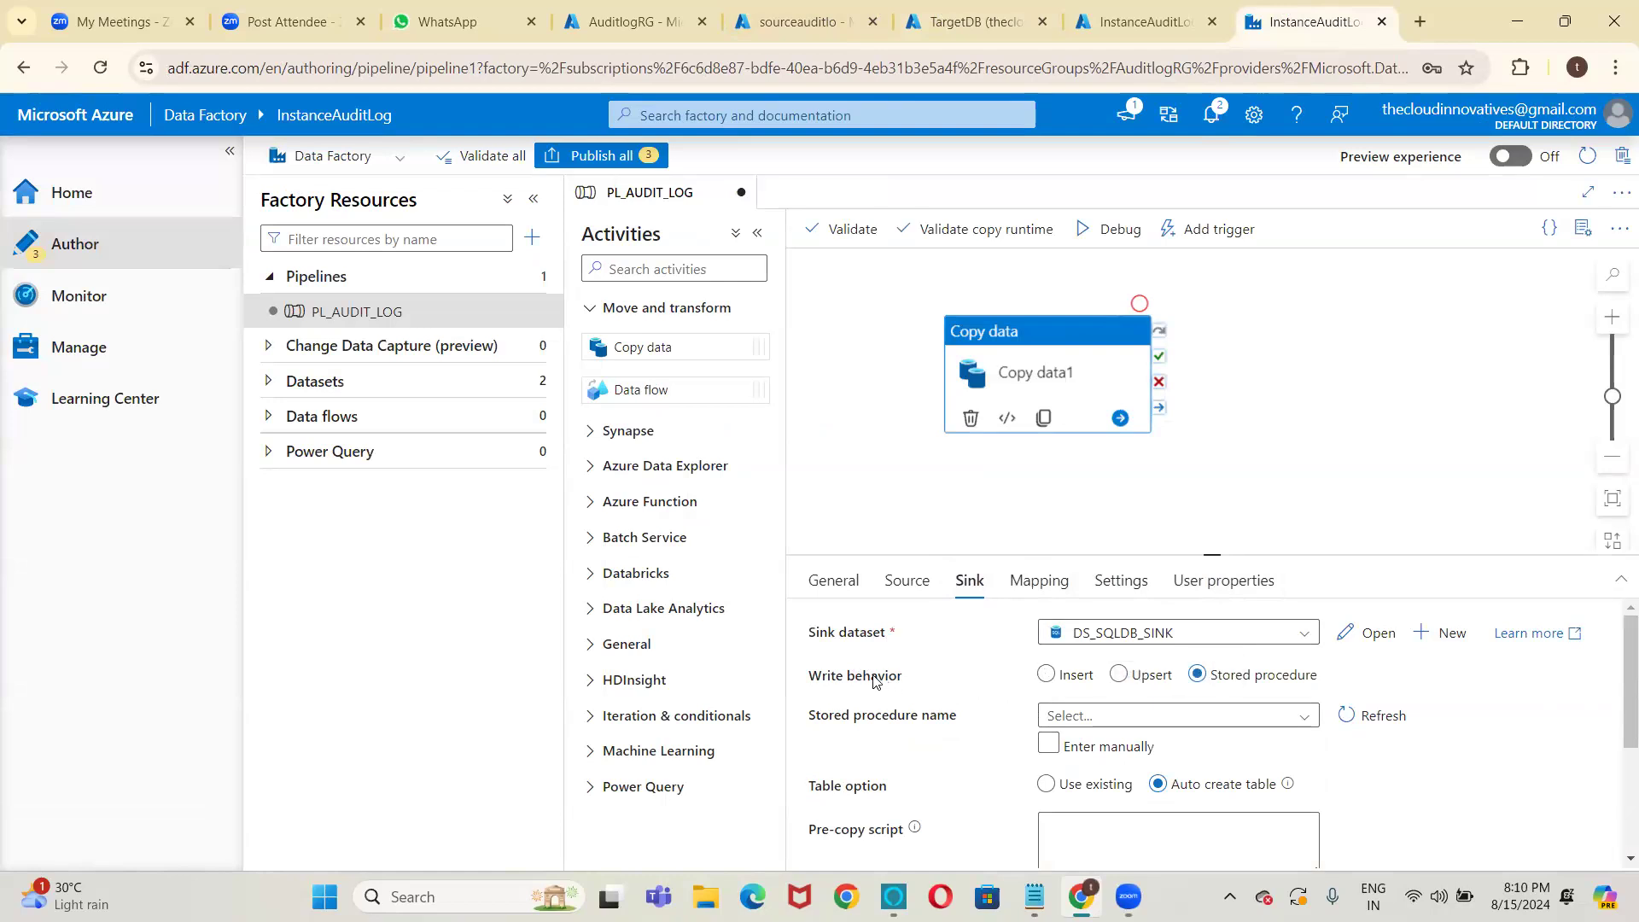
# Choose [dbo].[USP_AUDIT_LOG] as the sink's stored procedure and import its parameters.
pyautogui.click(1216, 681)
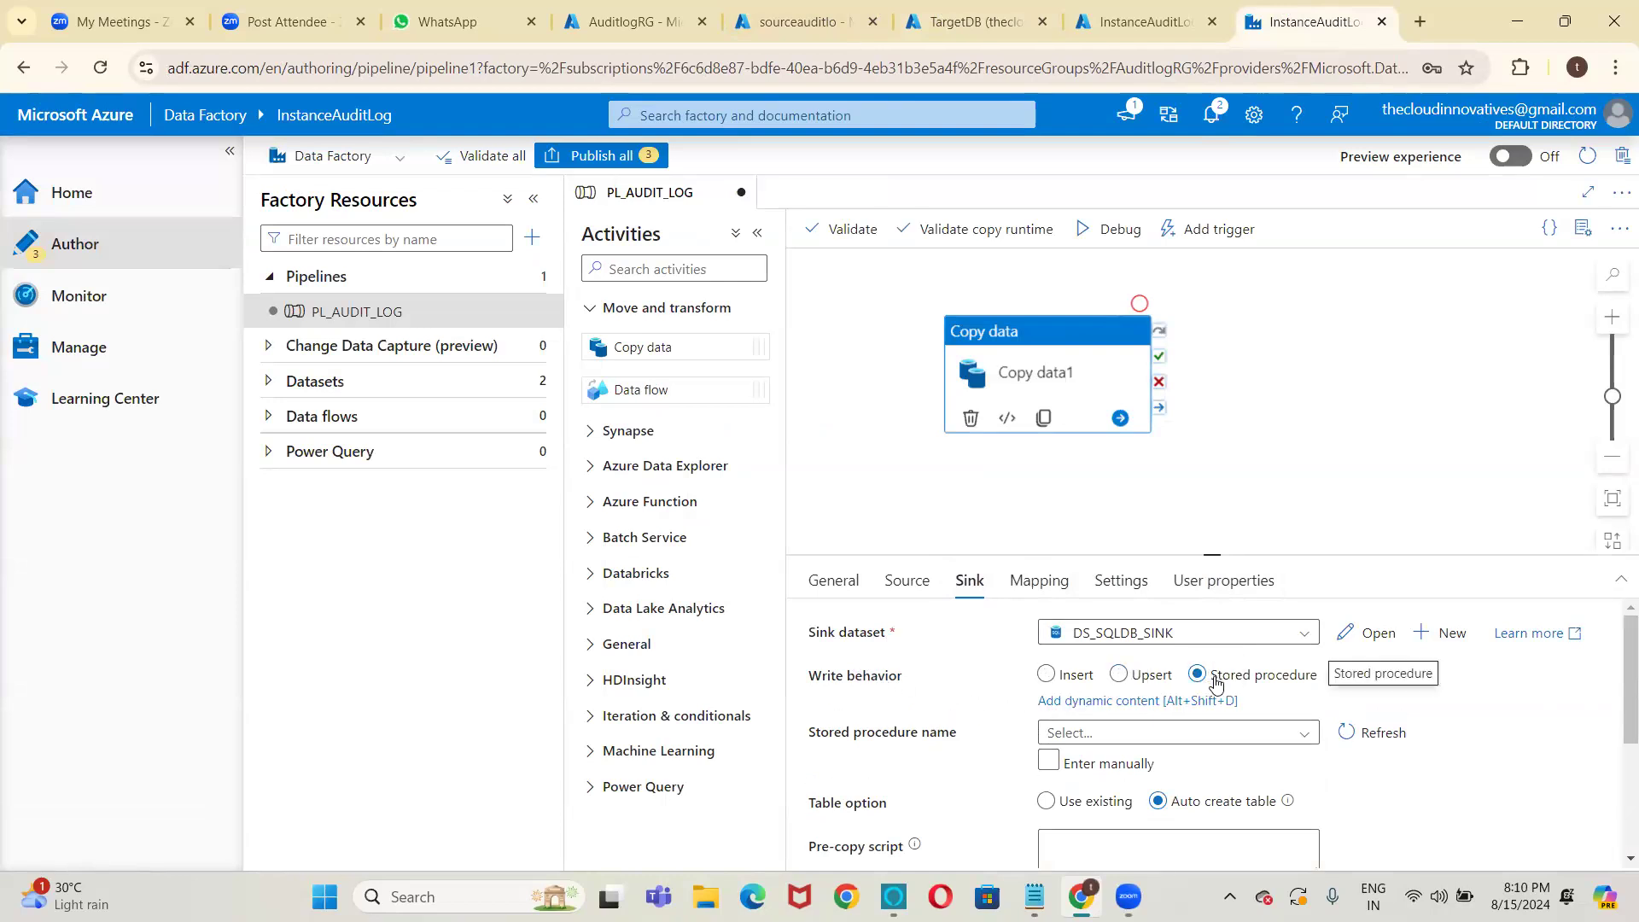
pyautogui.click(1087, 759)
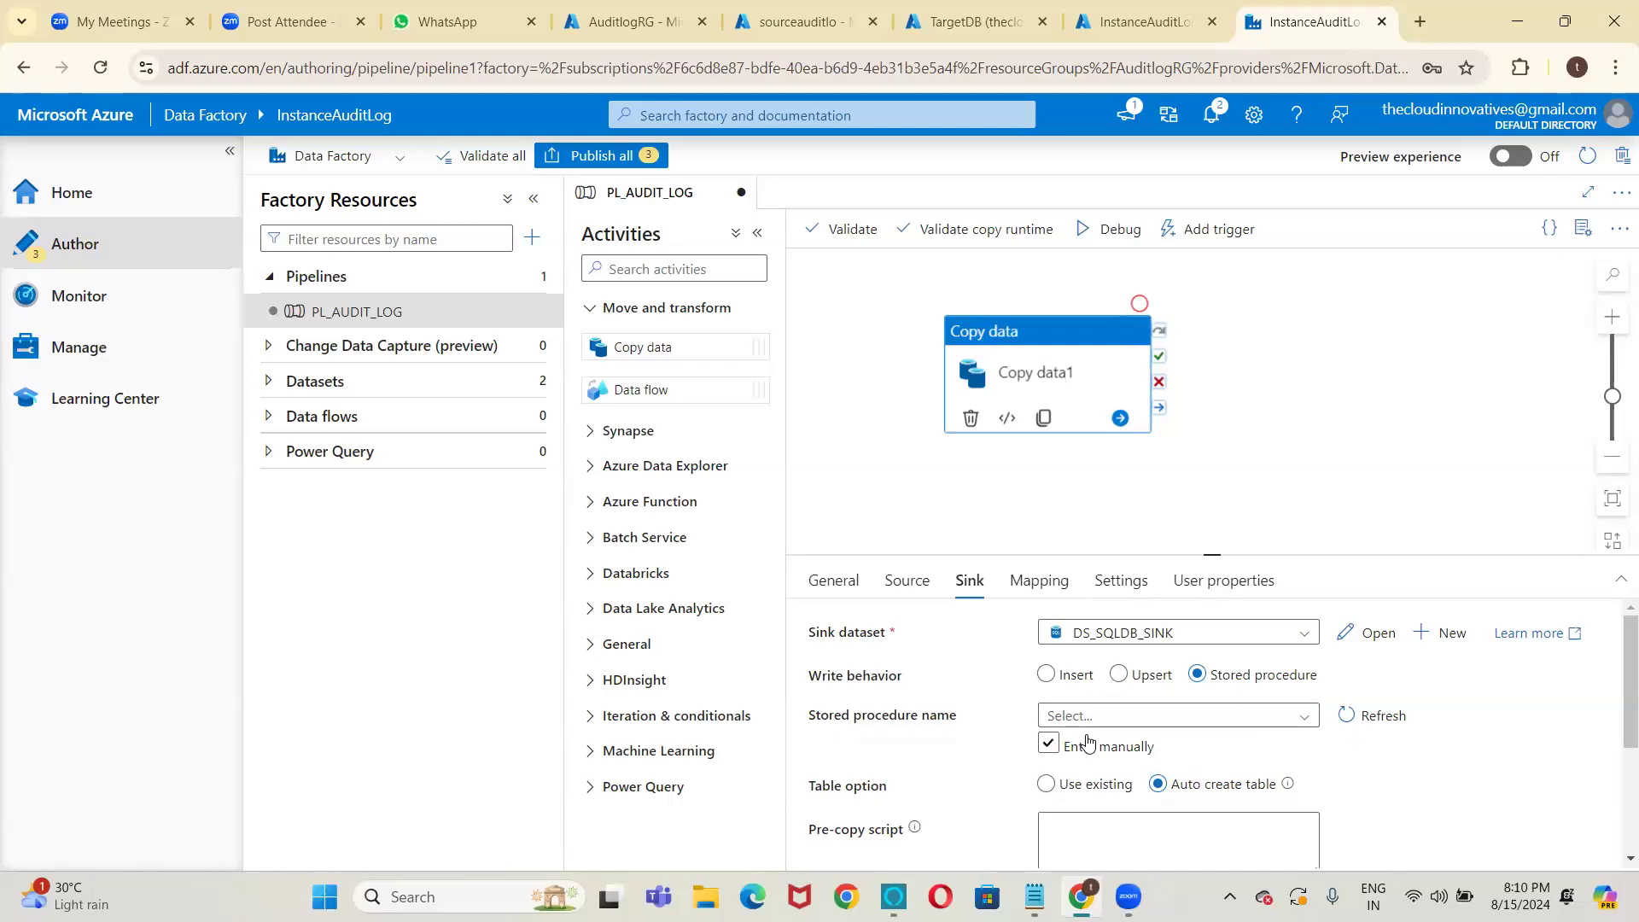
pyautogui.click(1143, 718)
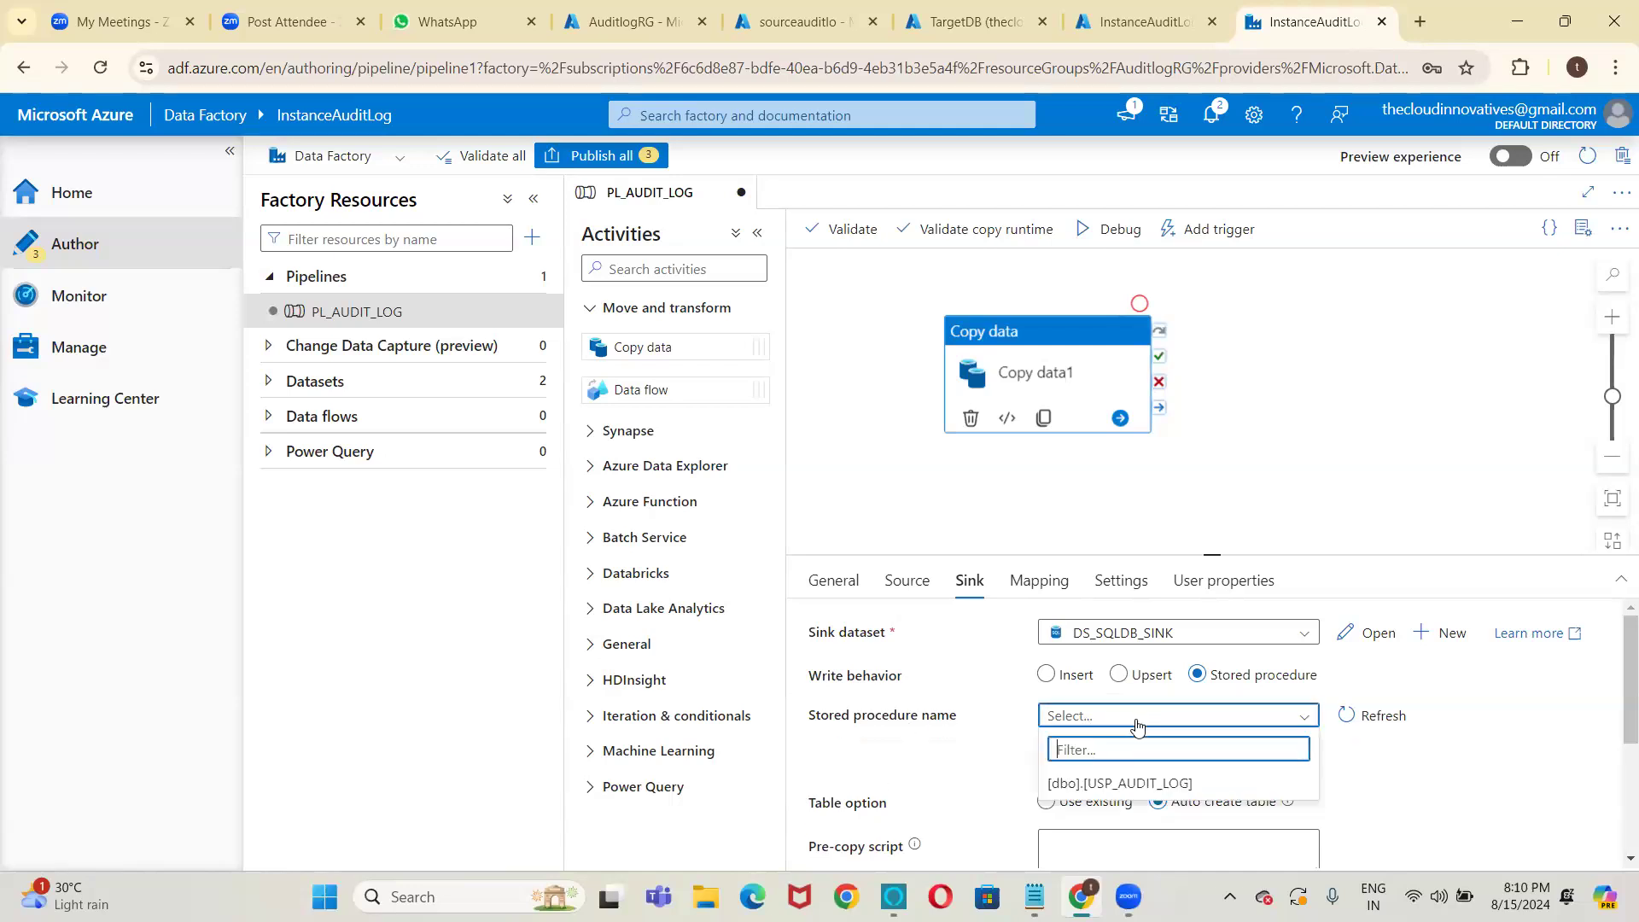
pyautogui.click(1101, 782)
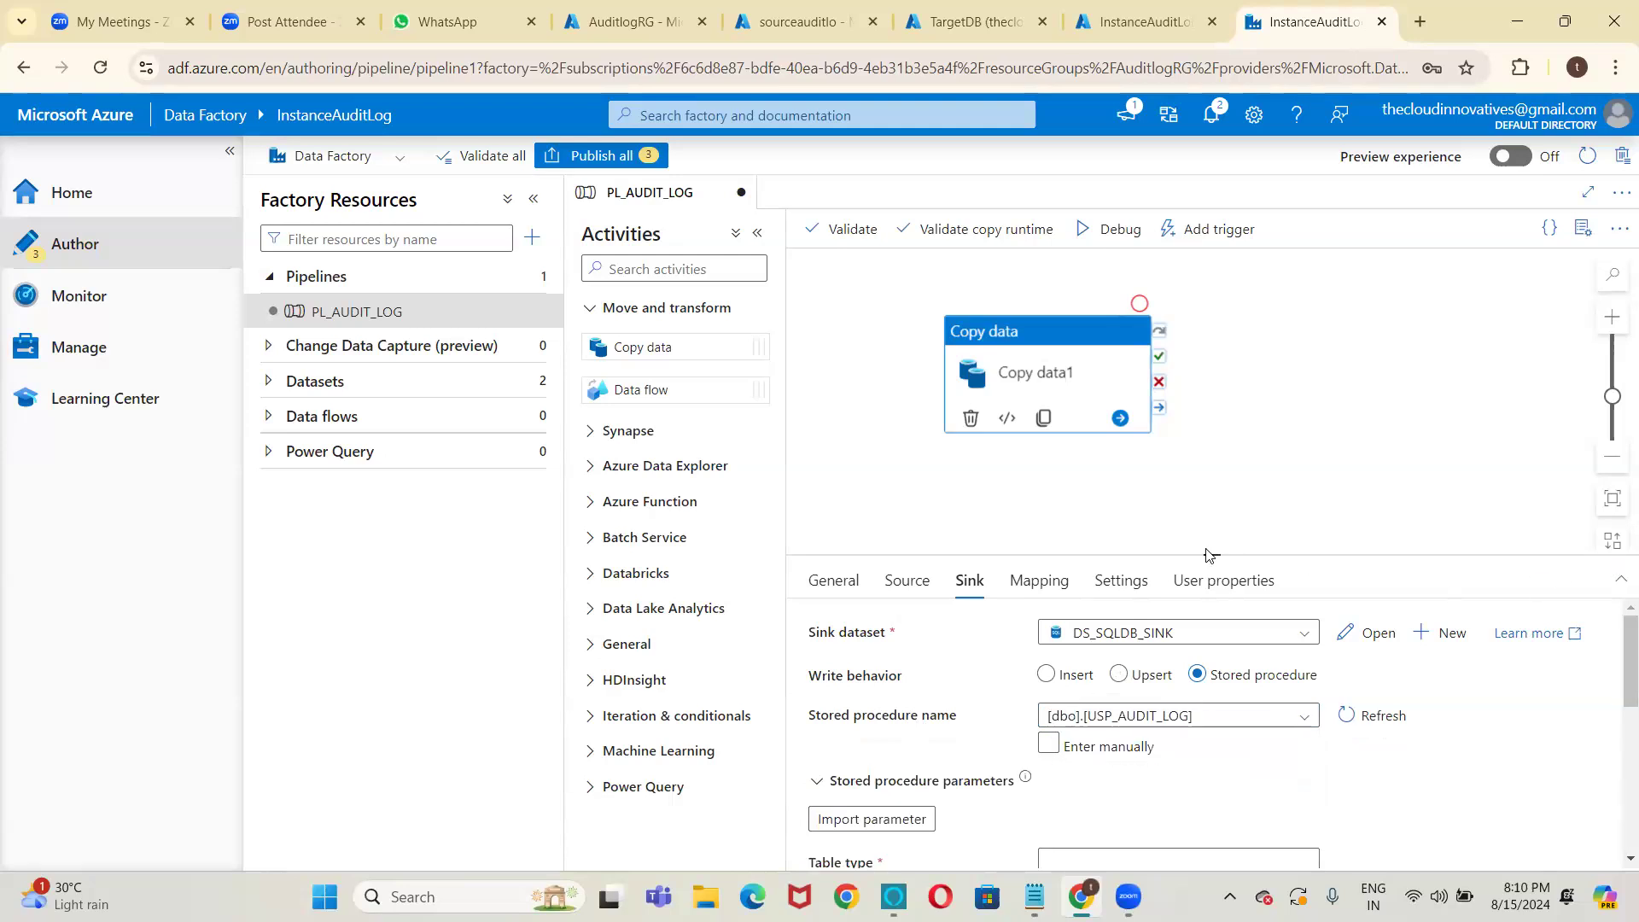
pyautogui.moveTo(1212, 552); pyautogui.dragTo(1237, 443)
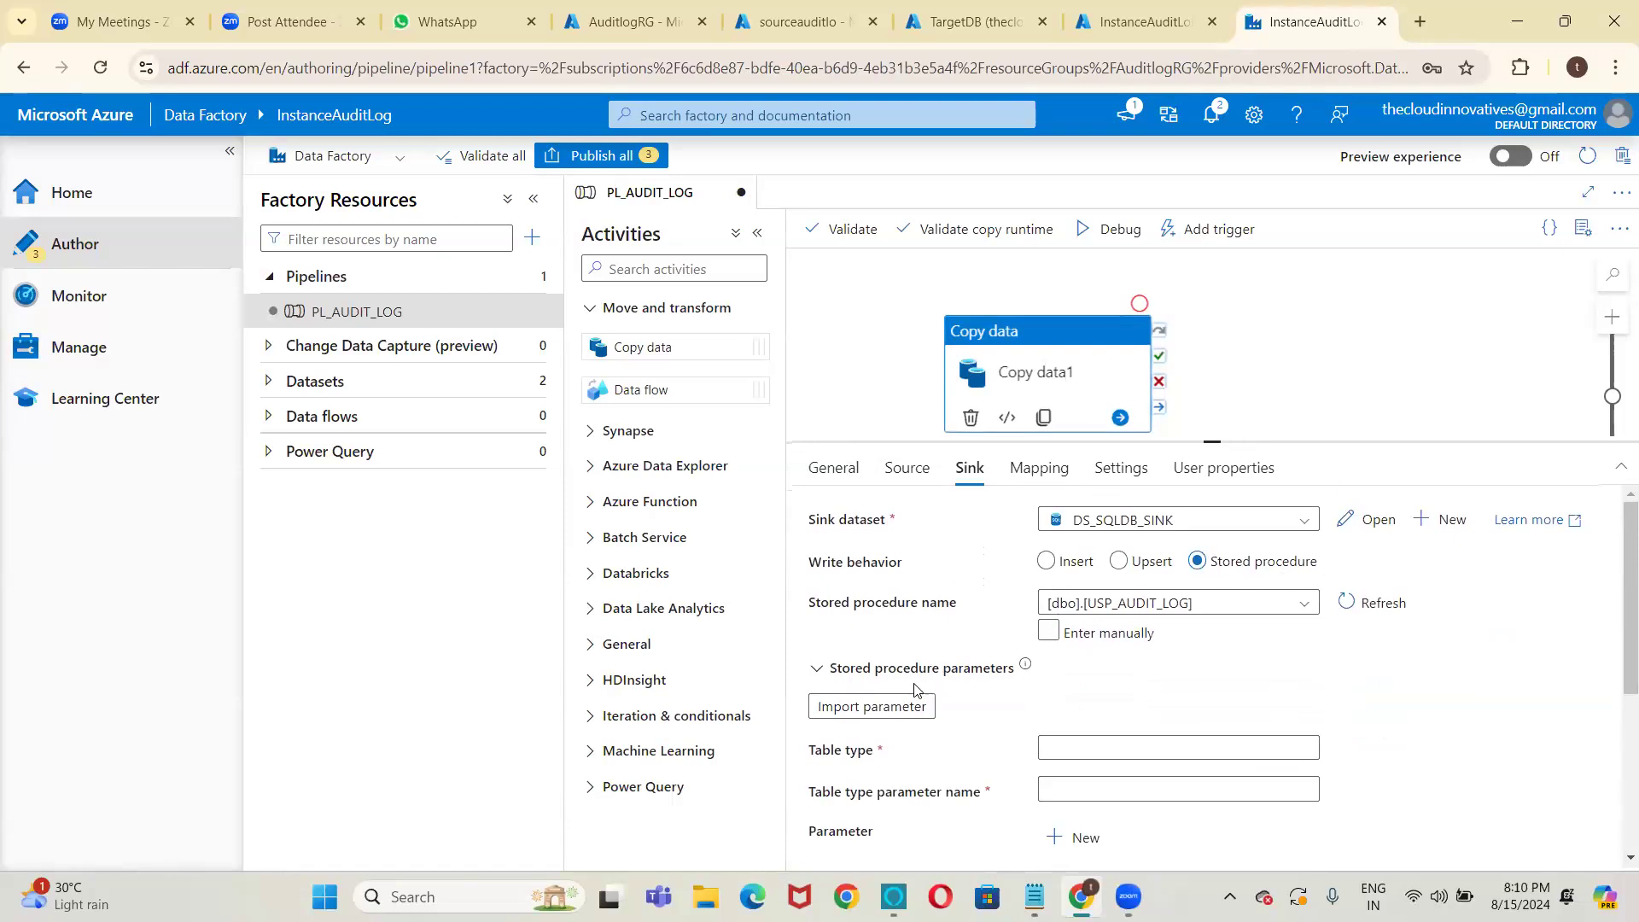
pyautogui.click(903, 707)
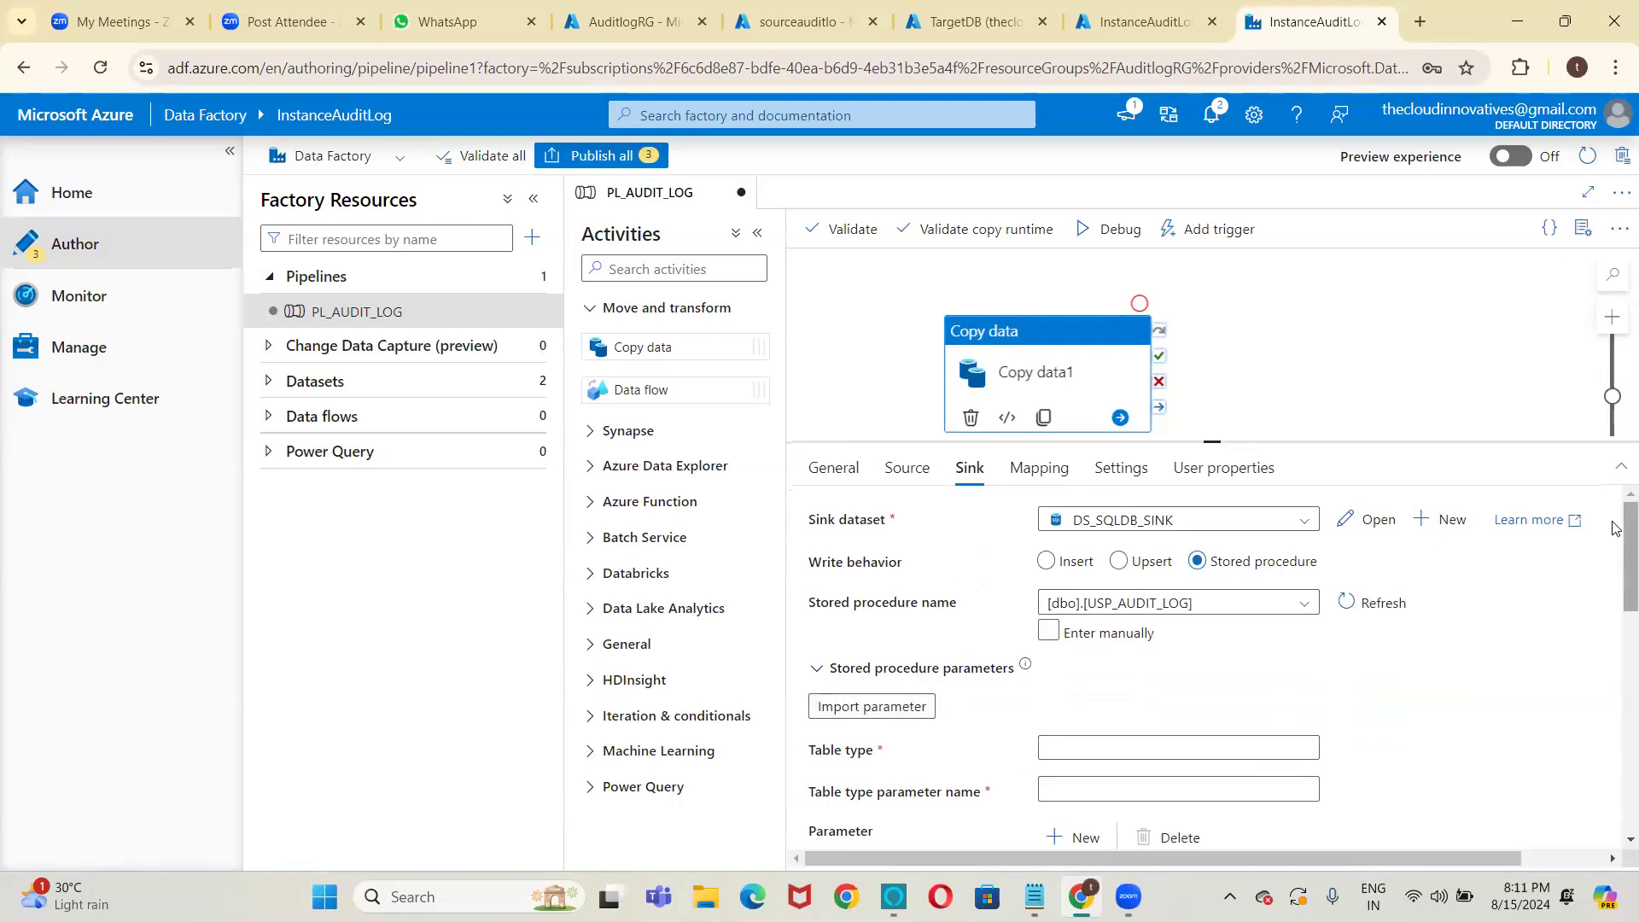
# Review the stored procedure parameters imported in the Copy data sink and check the source dataset settings.
pyautogui.scroll(-4, 1616, 525)
pyautogui.scroll(-2, 1616, 725)
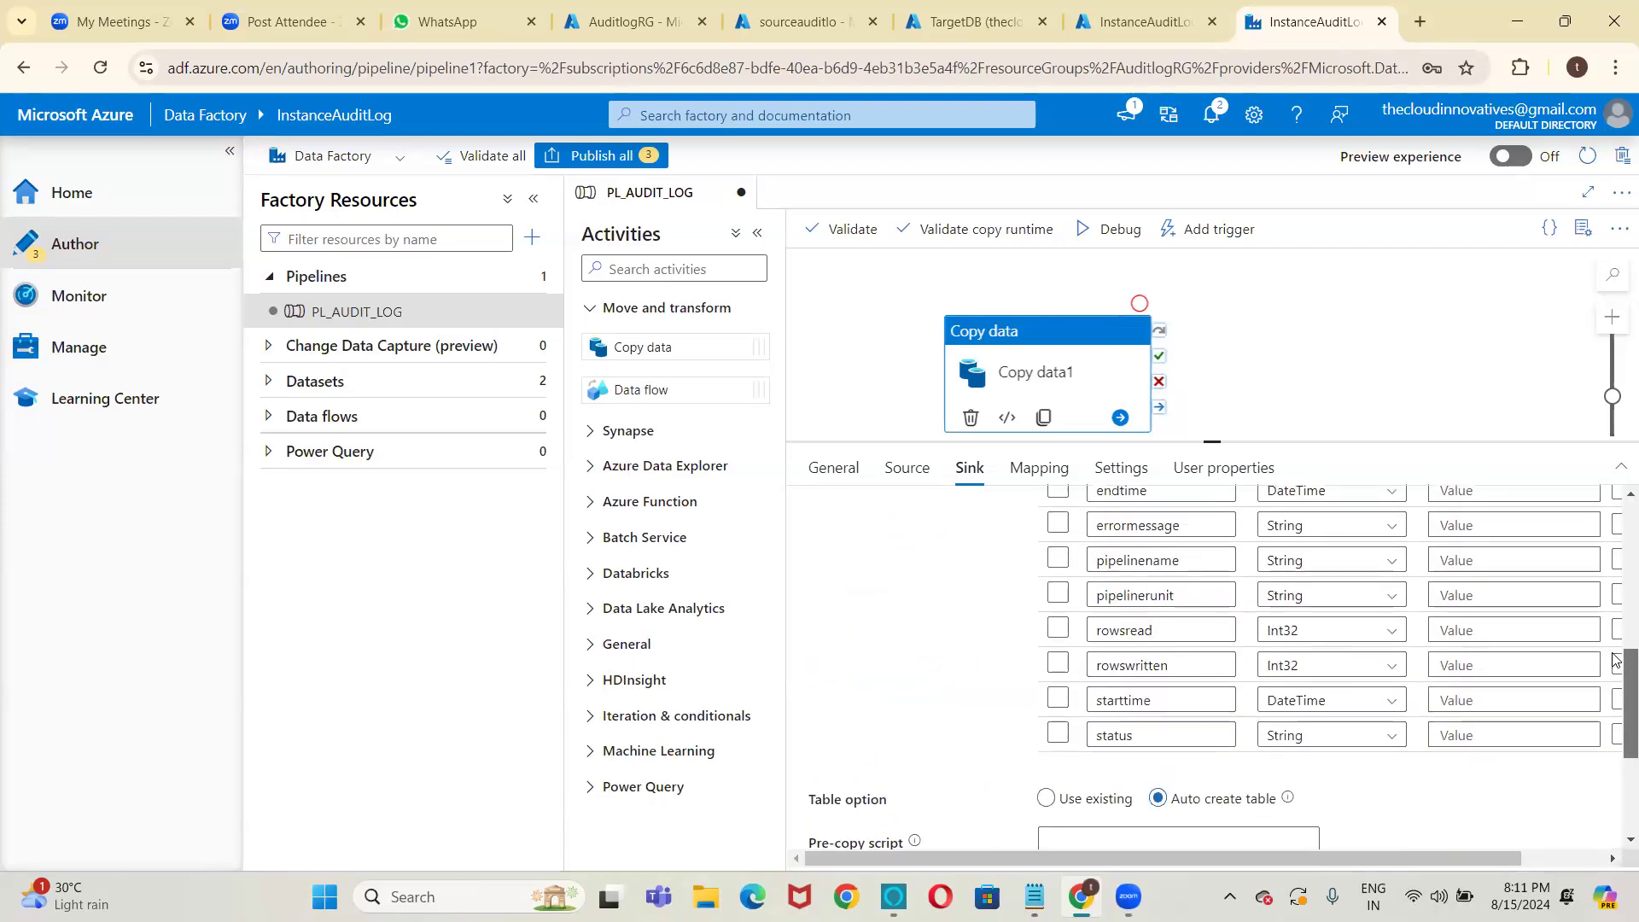
pyautogui.scroll(4, 1616, 649)
pyautogui.moveTo(1616, 578); pyautogui.dragTo(1614, 561)
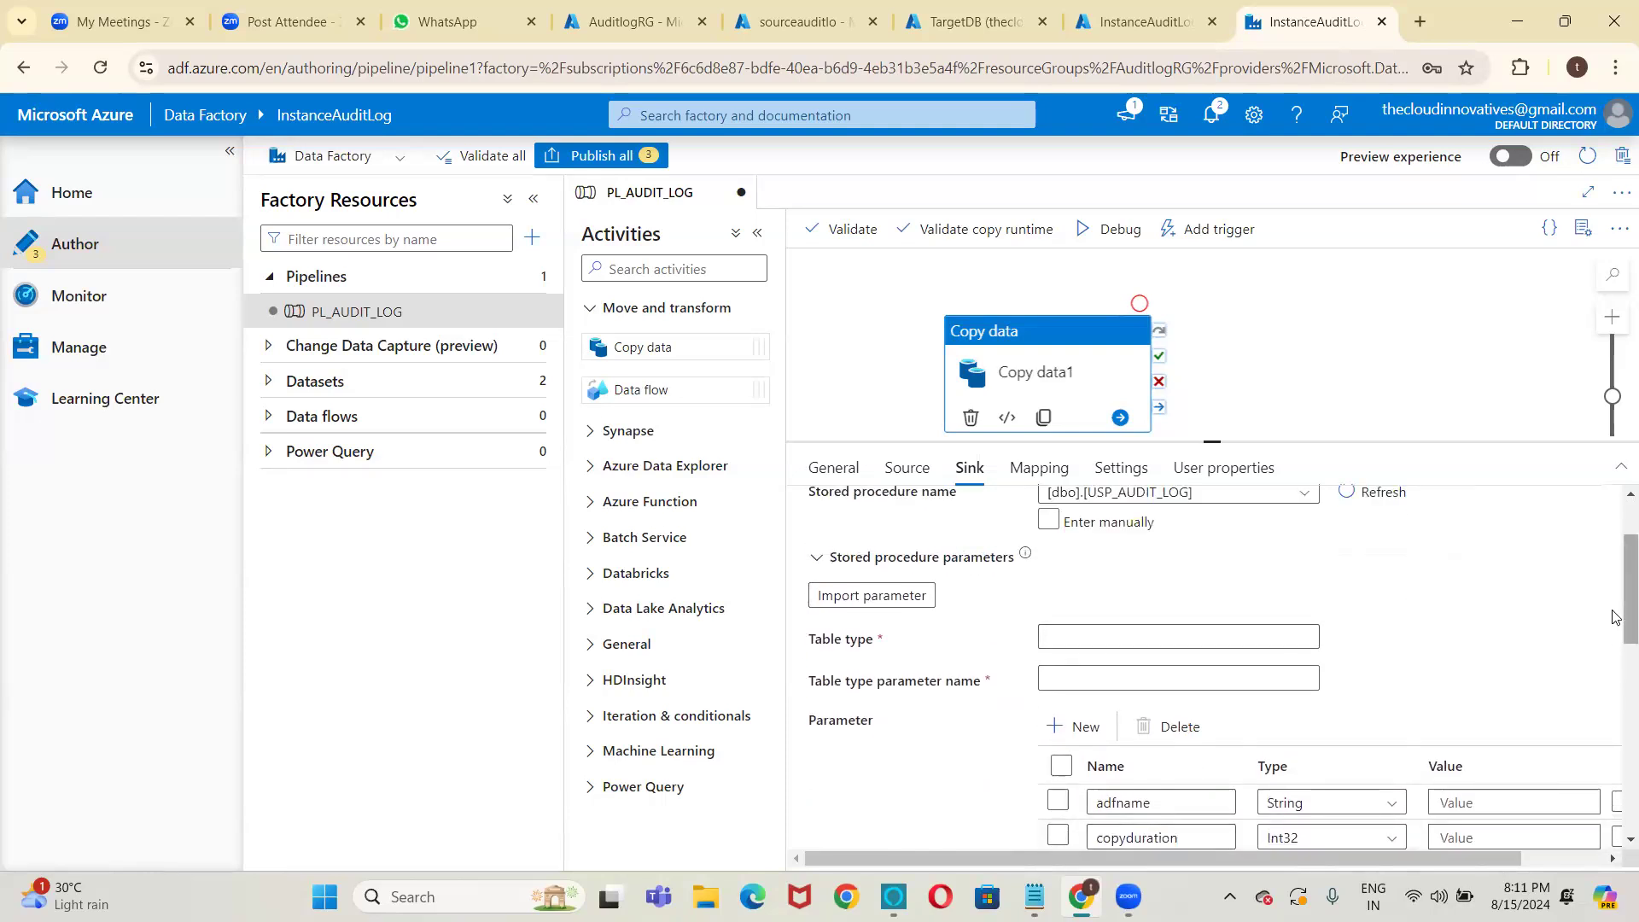
pyautogui.moveTo(1616, 588); pyautogui.dragTo(1616, 556)
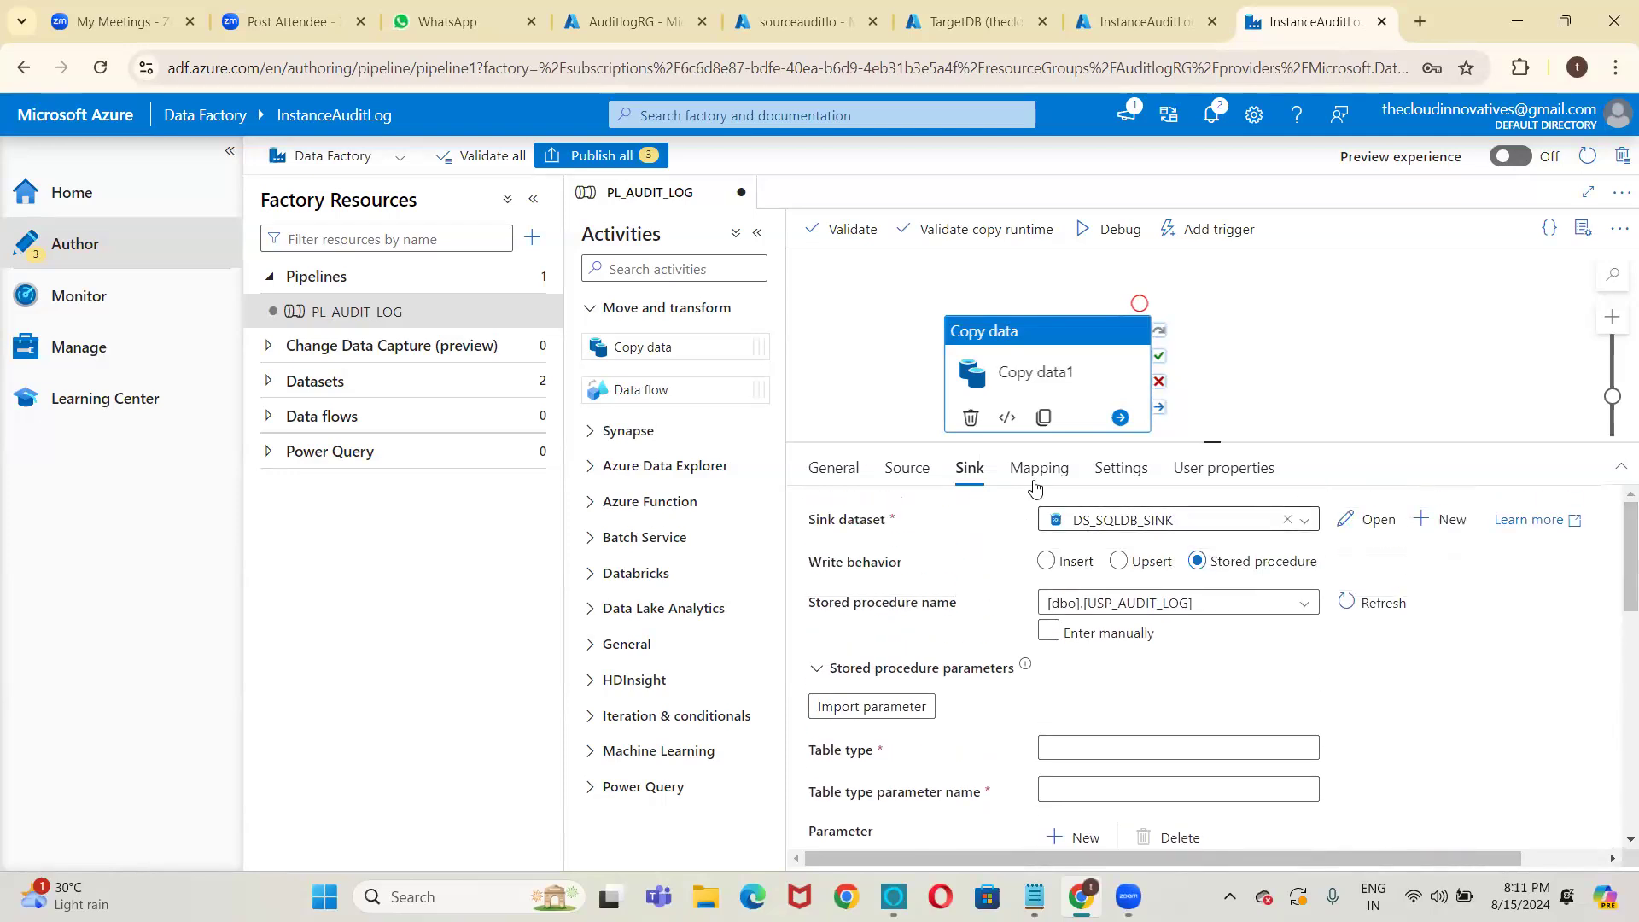
pyautogui.click(918, 474)
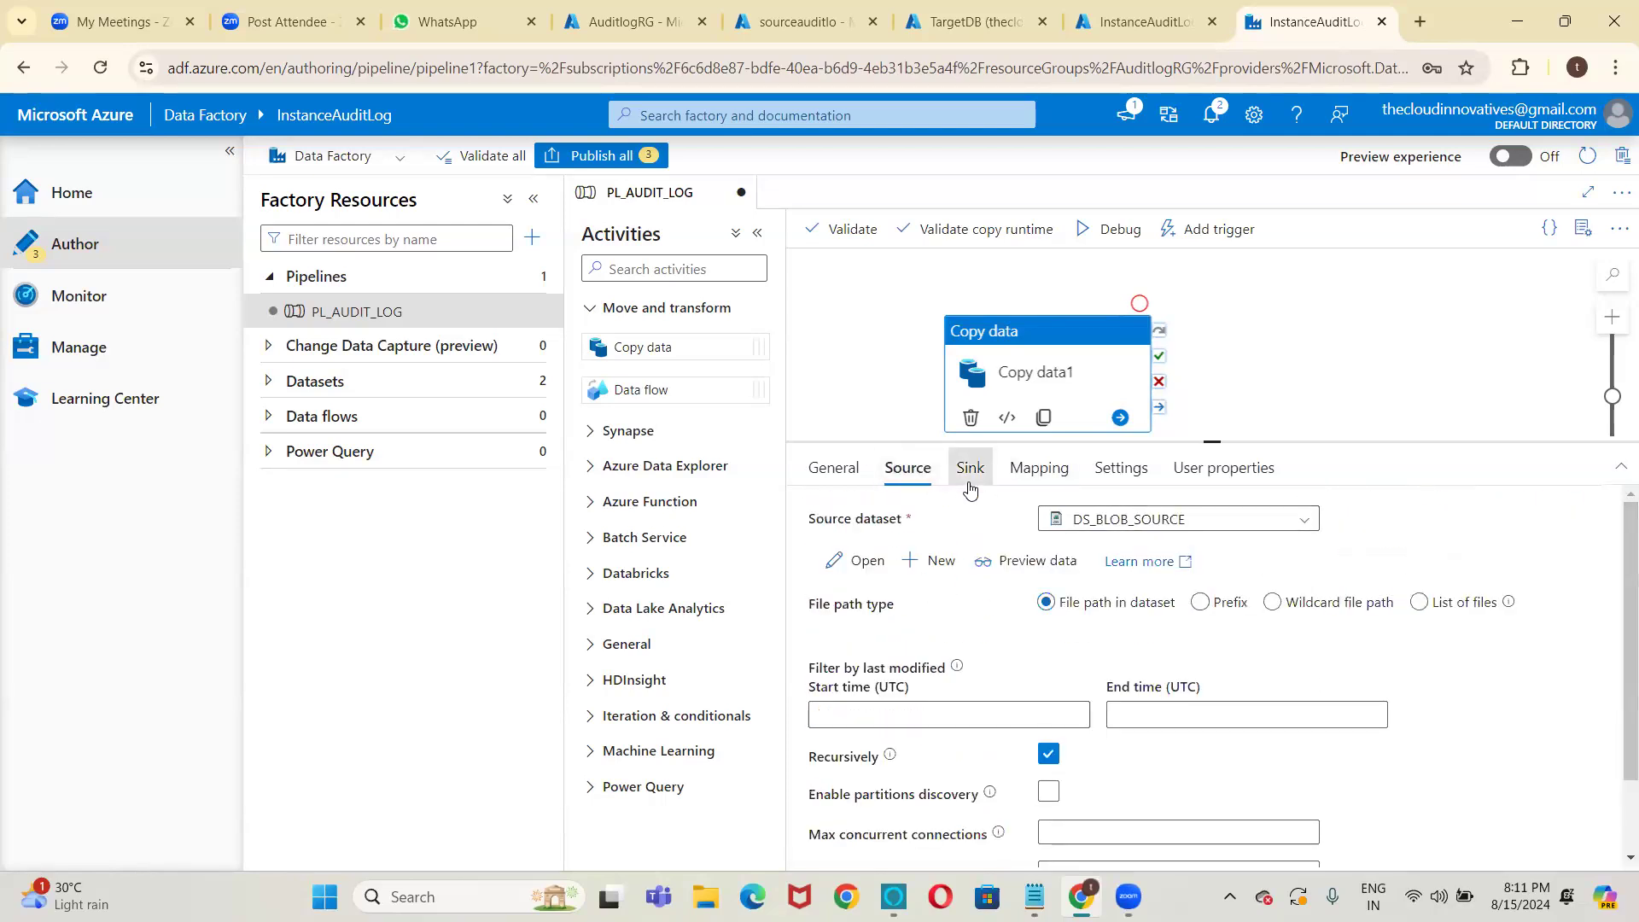
pyautogui.click(969, 470)
# Reset the sink by switching its dataset to DS_BLOB_SOURCE and back to DS_SQLDB_SINK, and set the table option to Auto create table.
pyautogui.click(1101, 523)
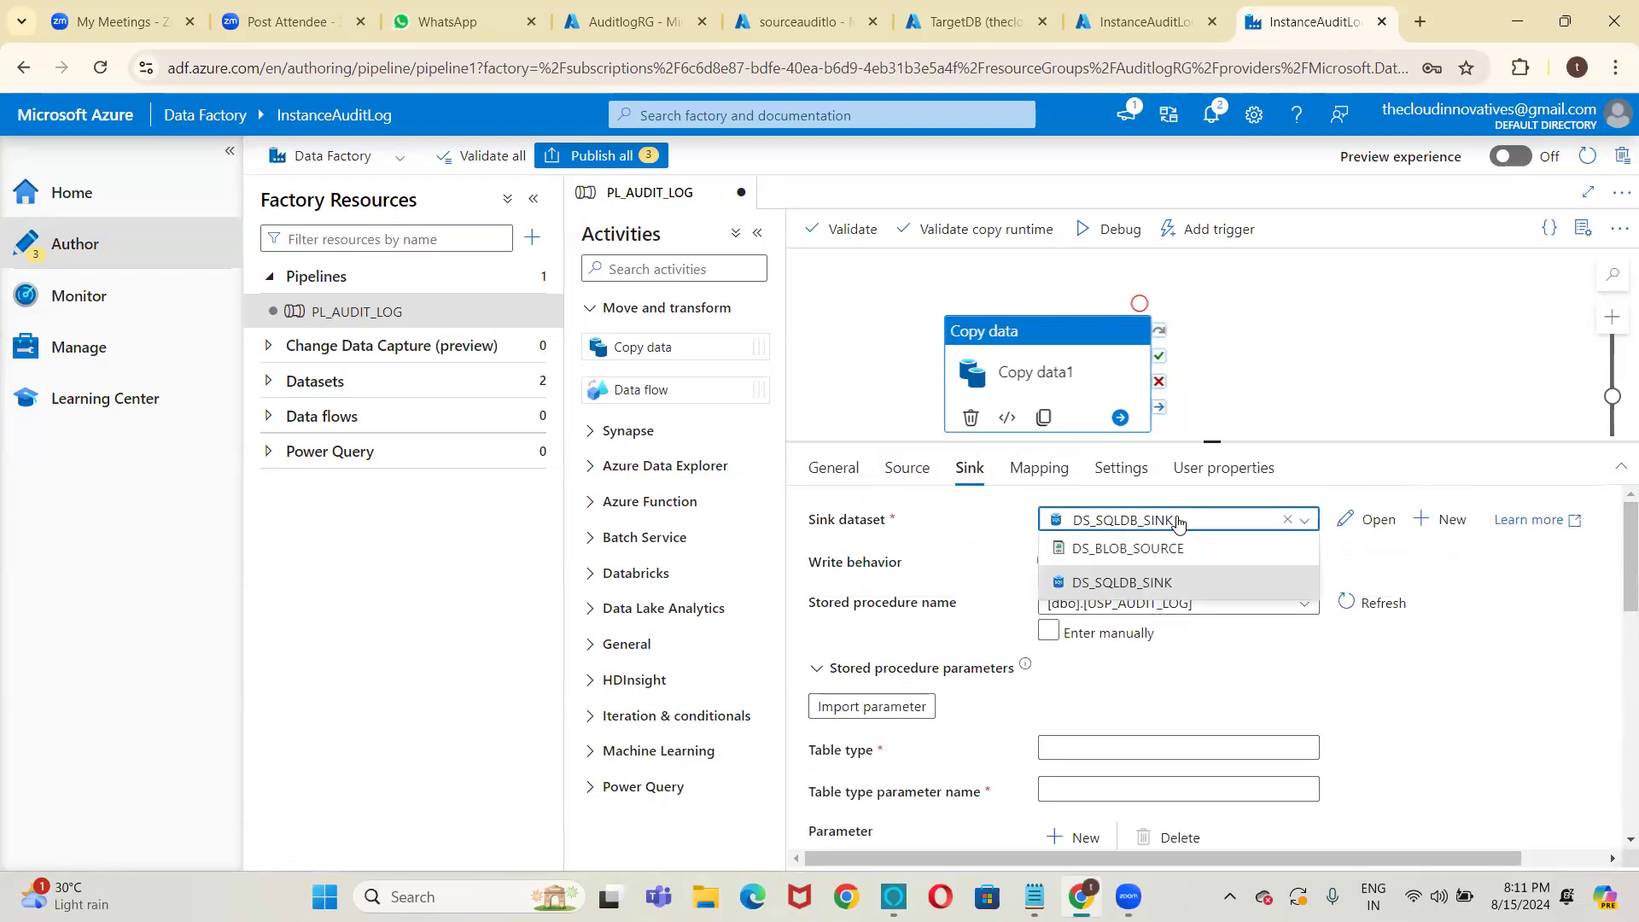
pyautogui.click(1095, 587)
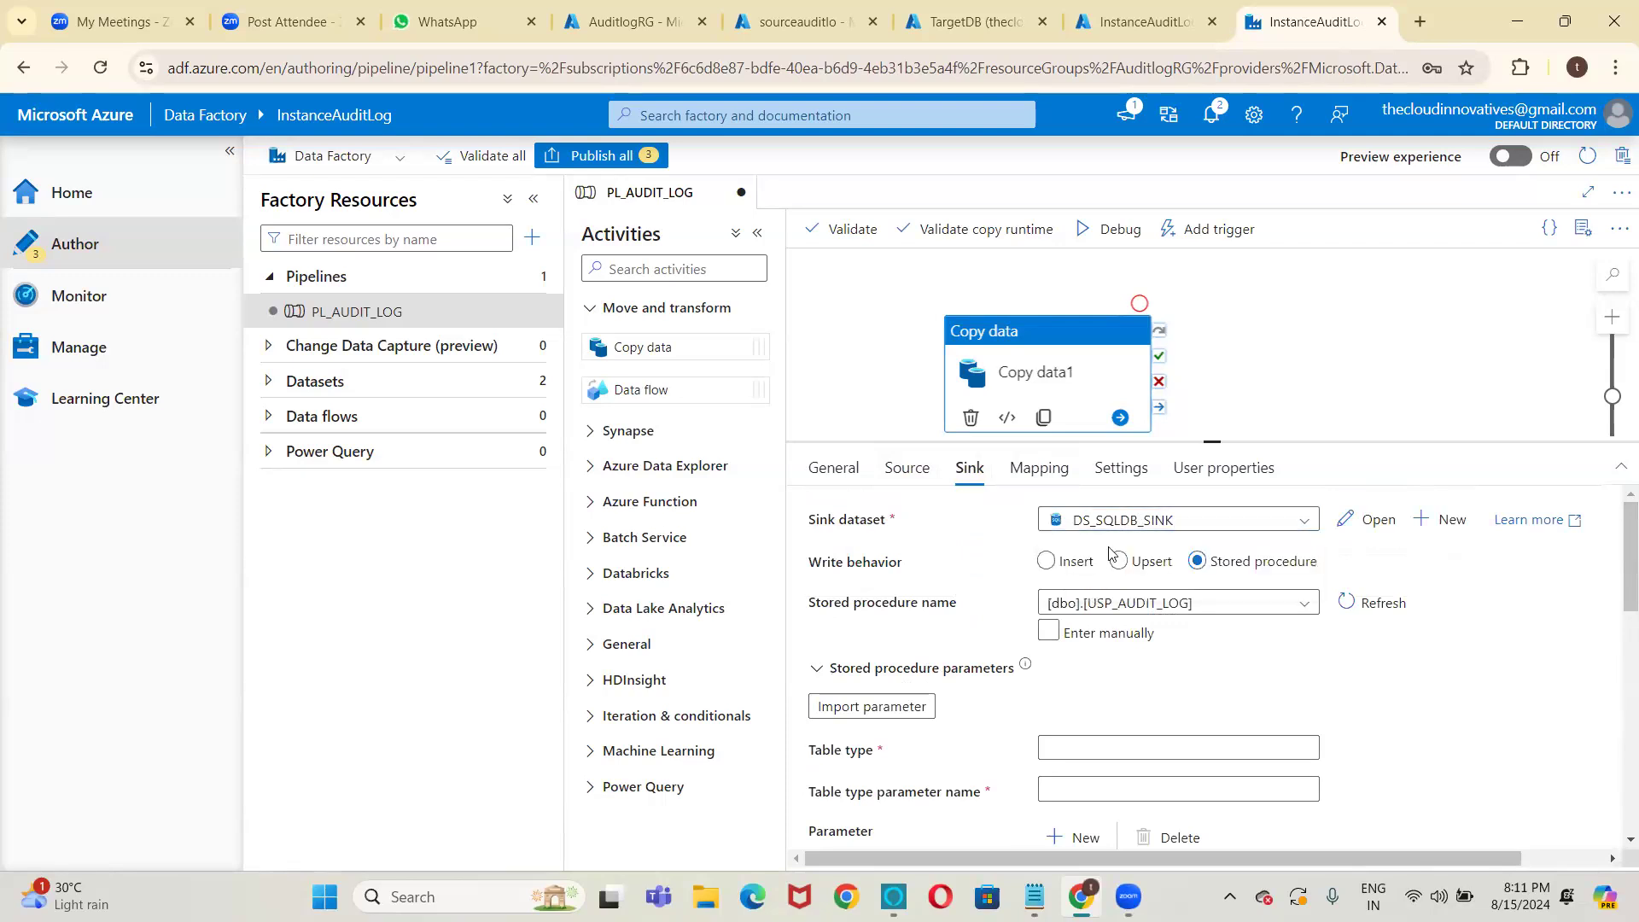
pyautogui.click(1126, 522)
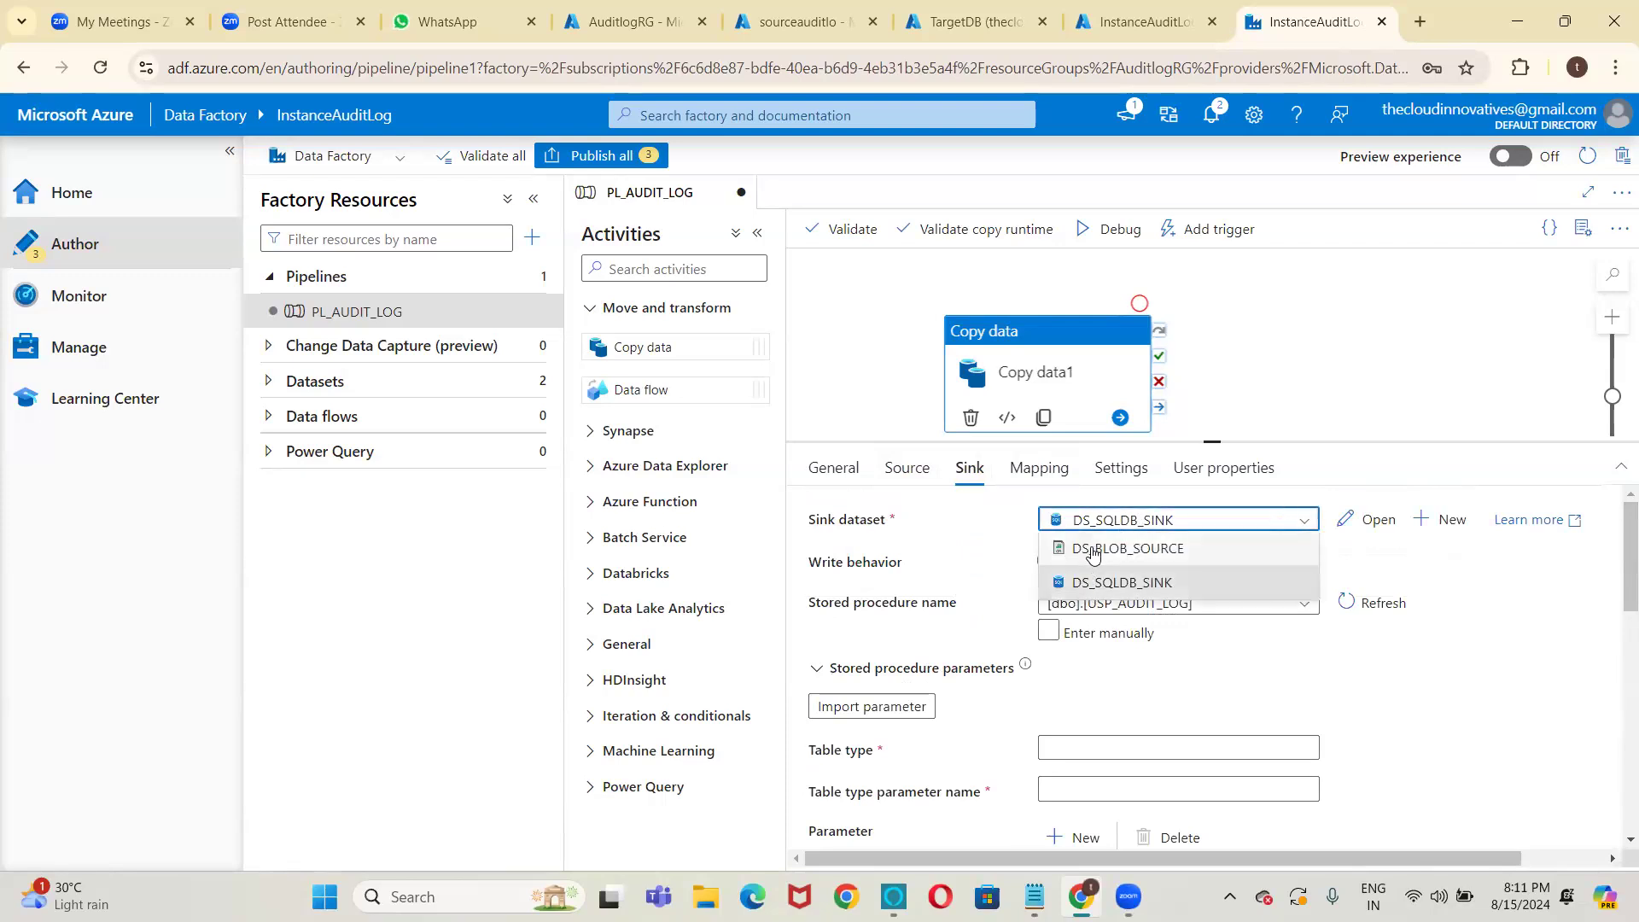
pyautogui.click(1090, 545)
pyautogui.click(1095, 522)
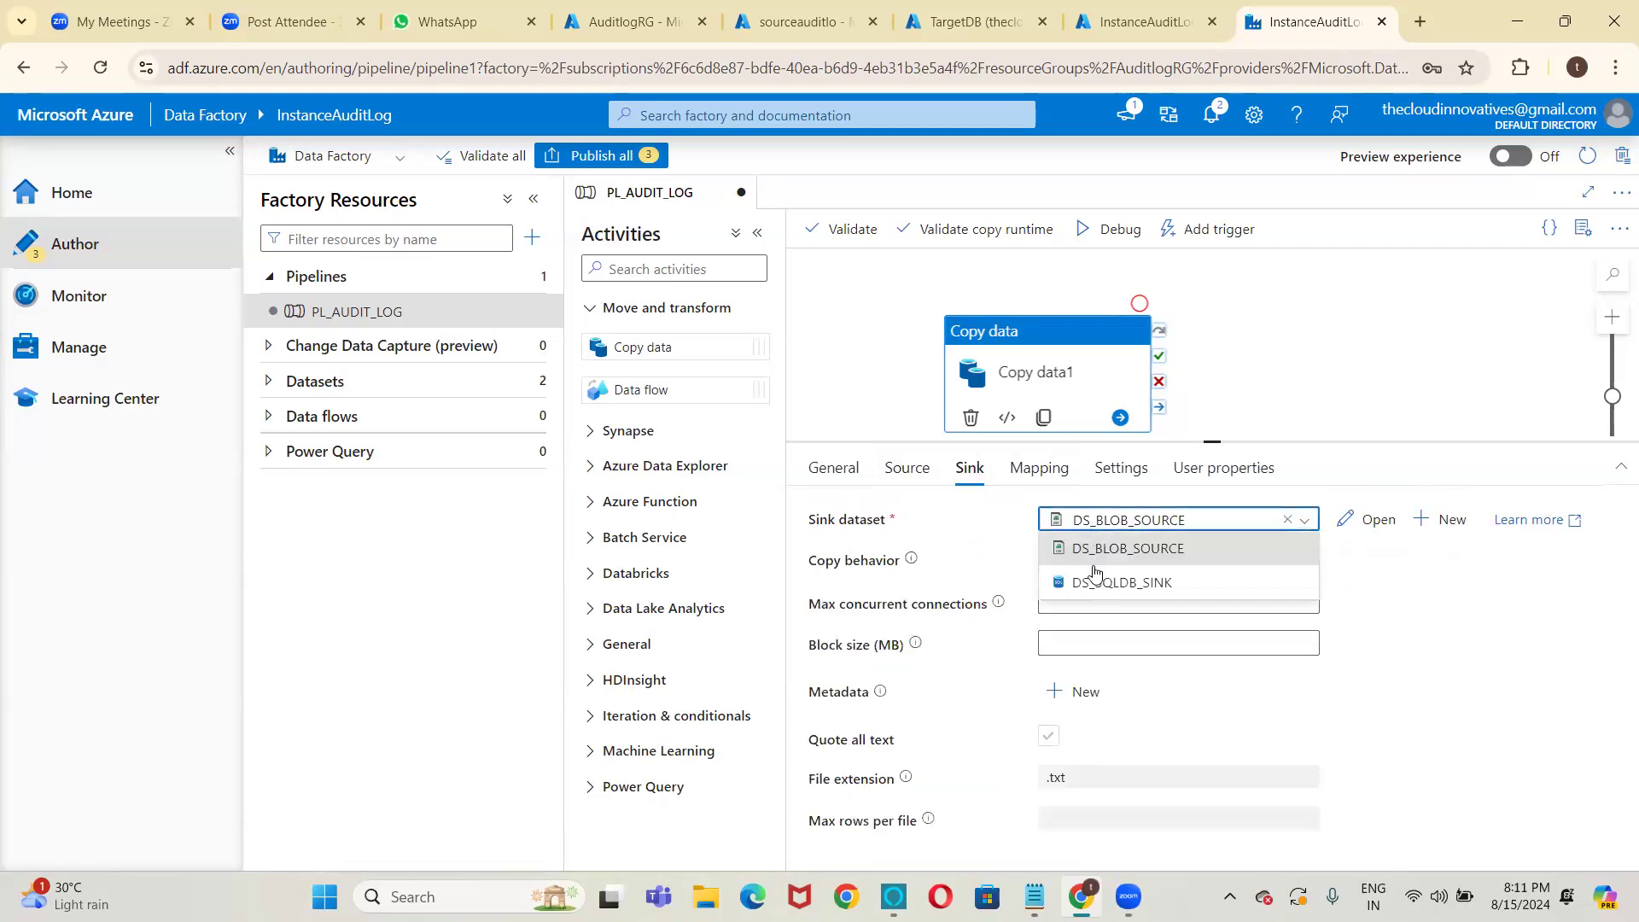
pyautogui.click(1095, 582)
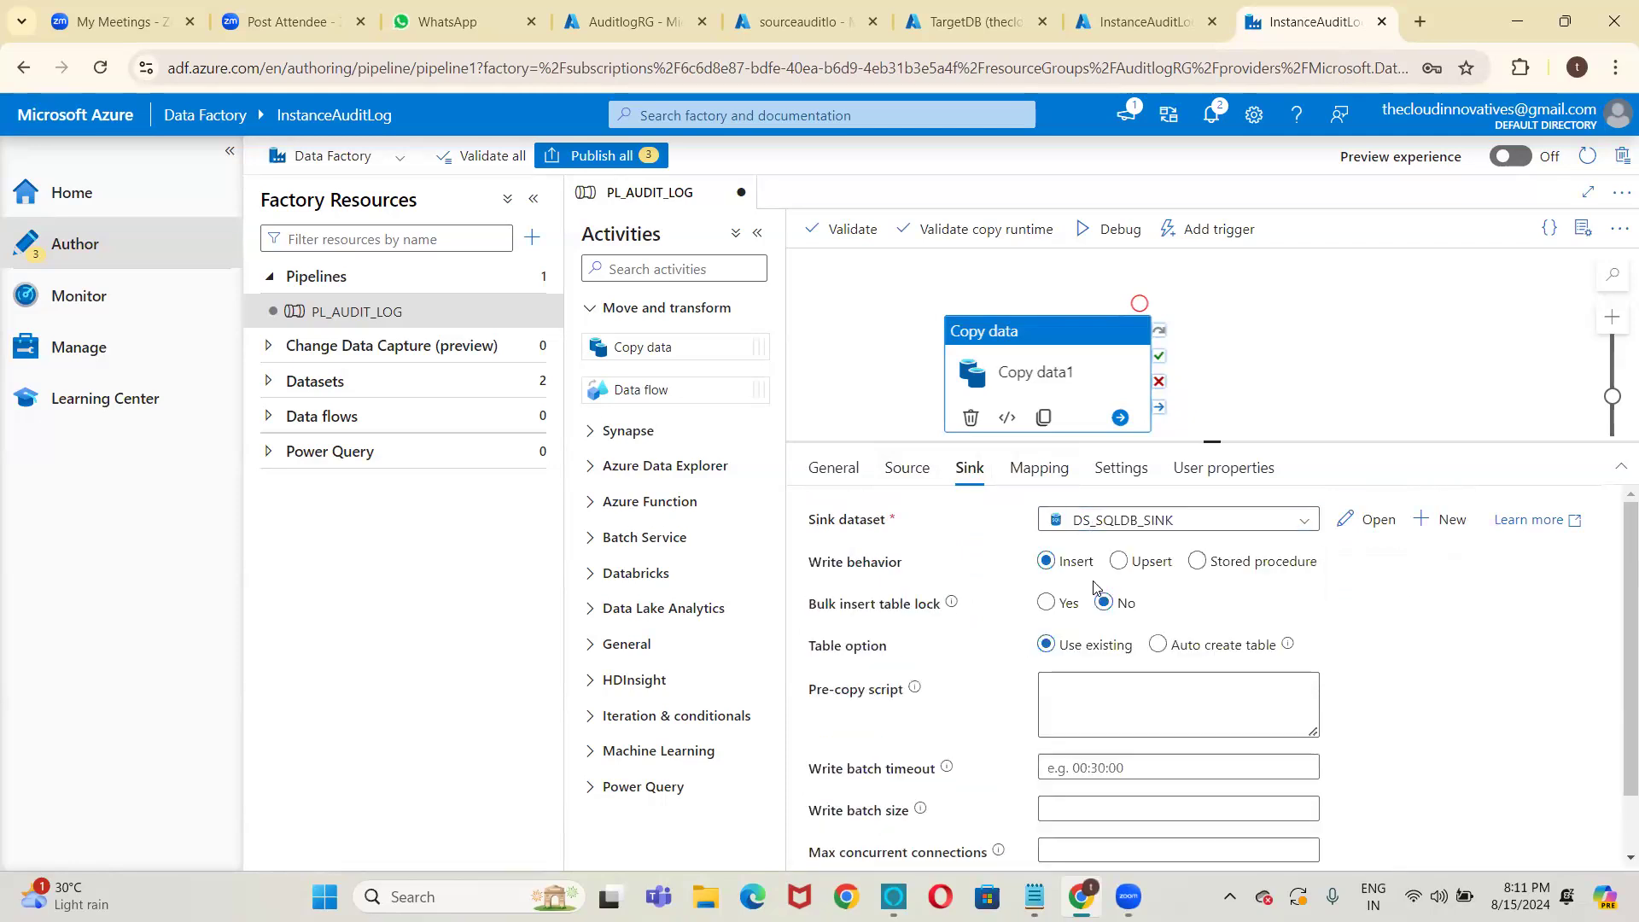
pyautogui.click(1169, 647)
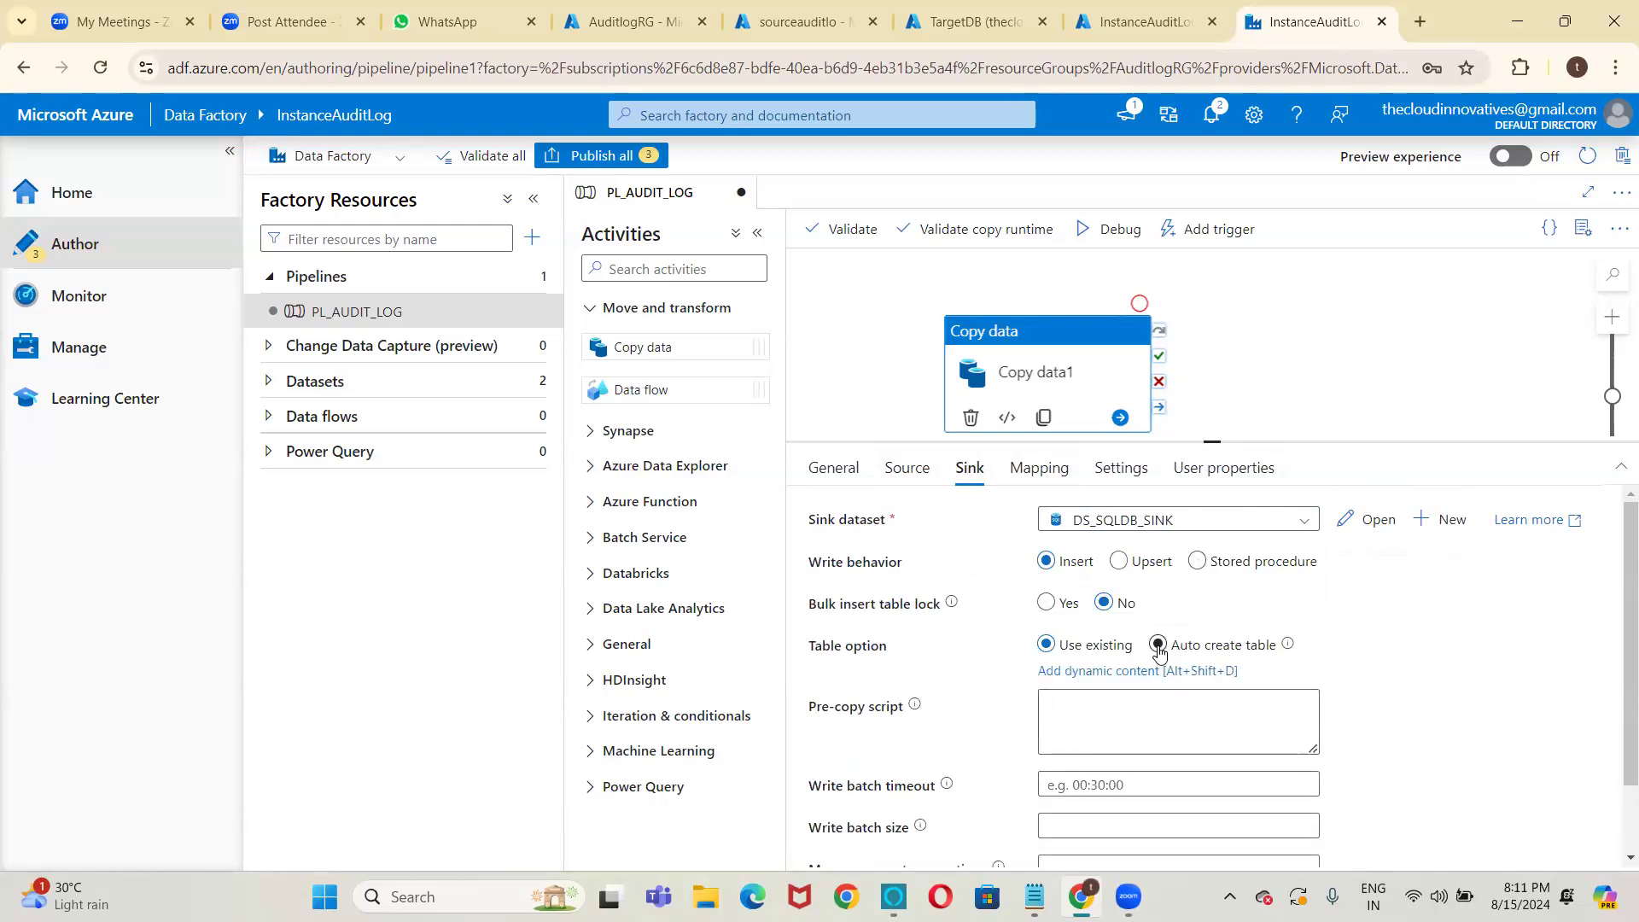
pyautogui.click(1158, 648)
pyautogui.click(1199, 560)
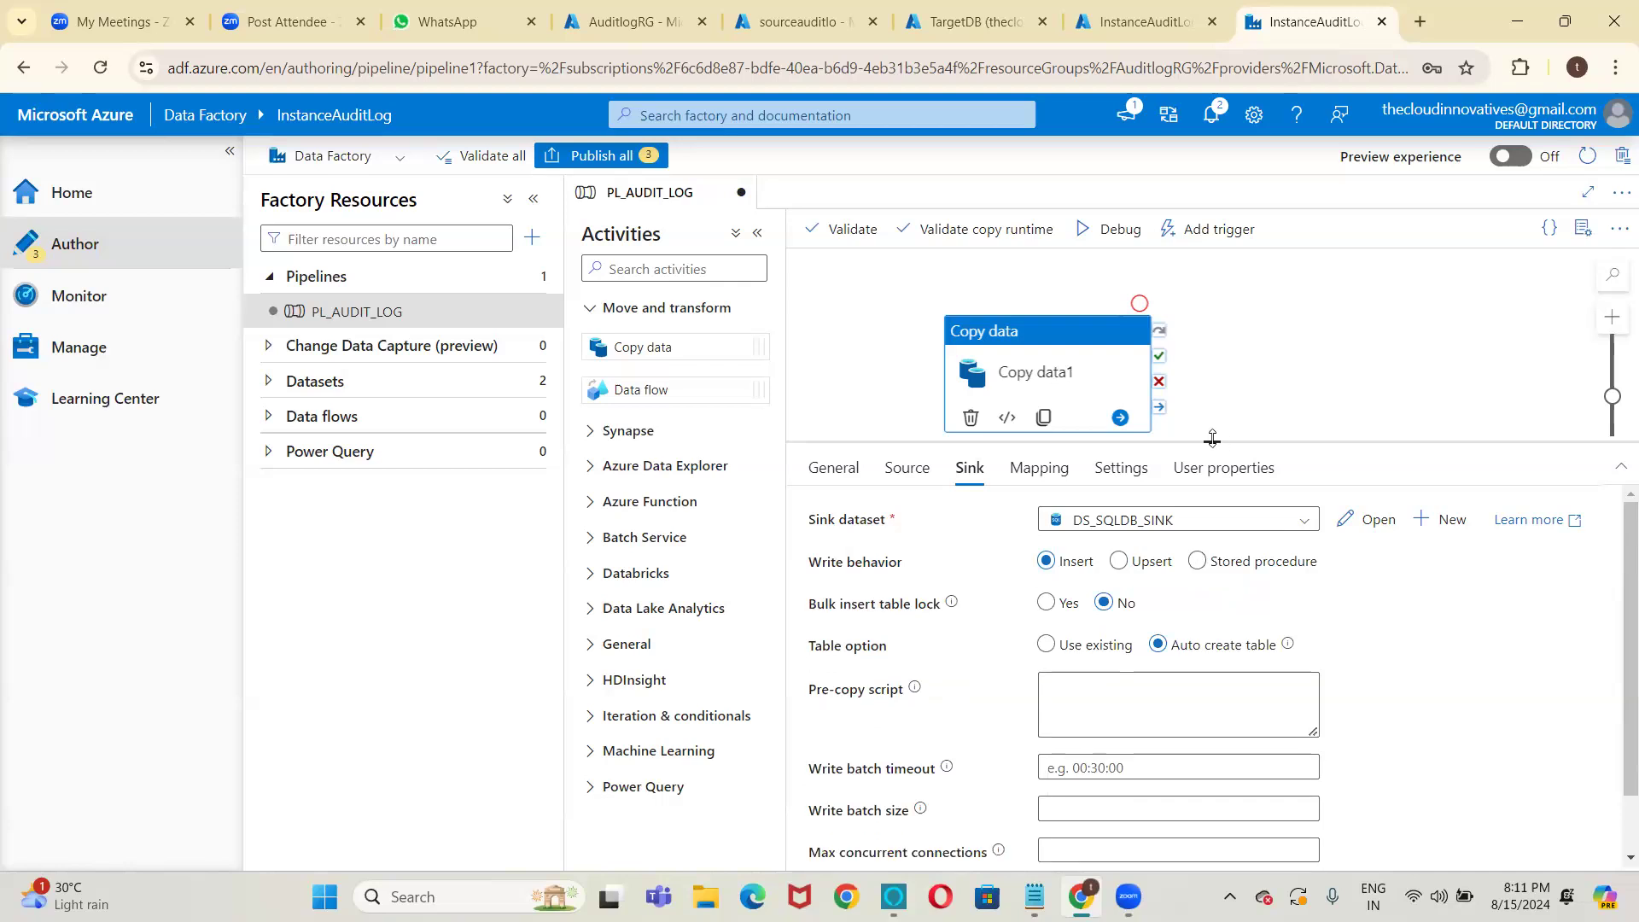
# Add a Stored procedure activity beside Copy data1 on the canvas and connect Copy data1 to it on success.
pyautogui.moveTo(1212, 438); pyautogui.dragTo(1213, 556)
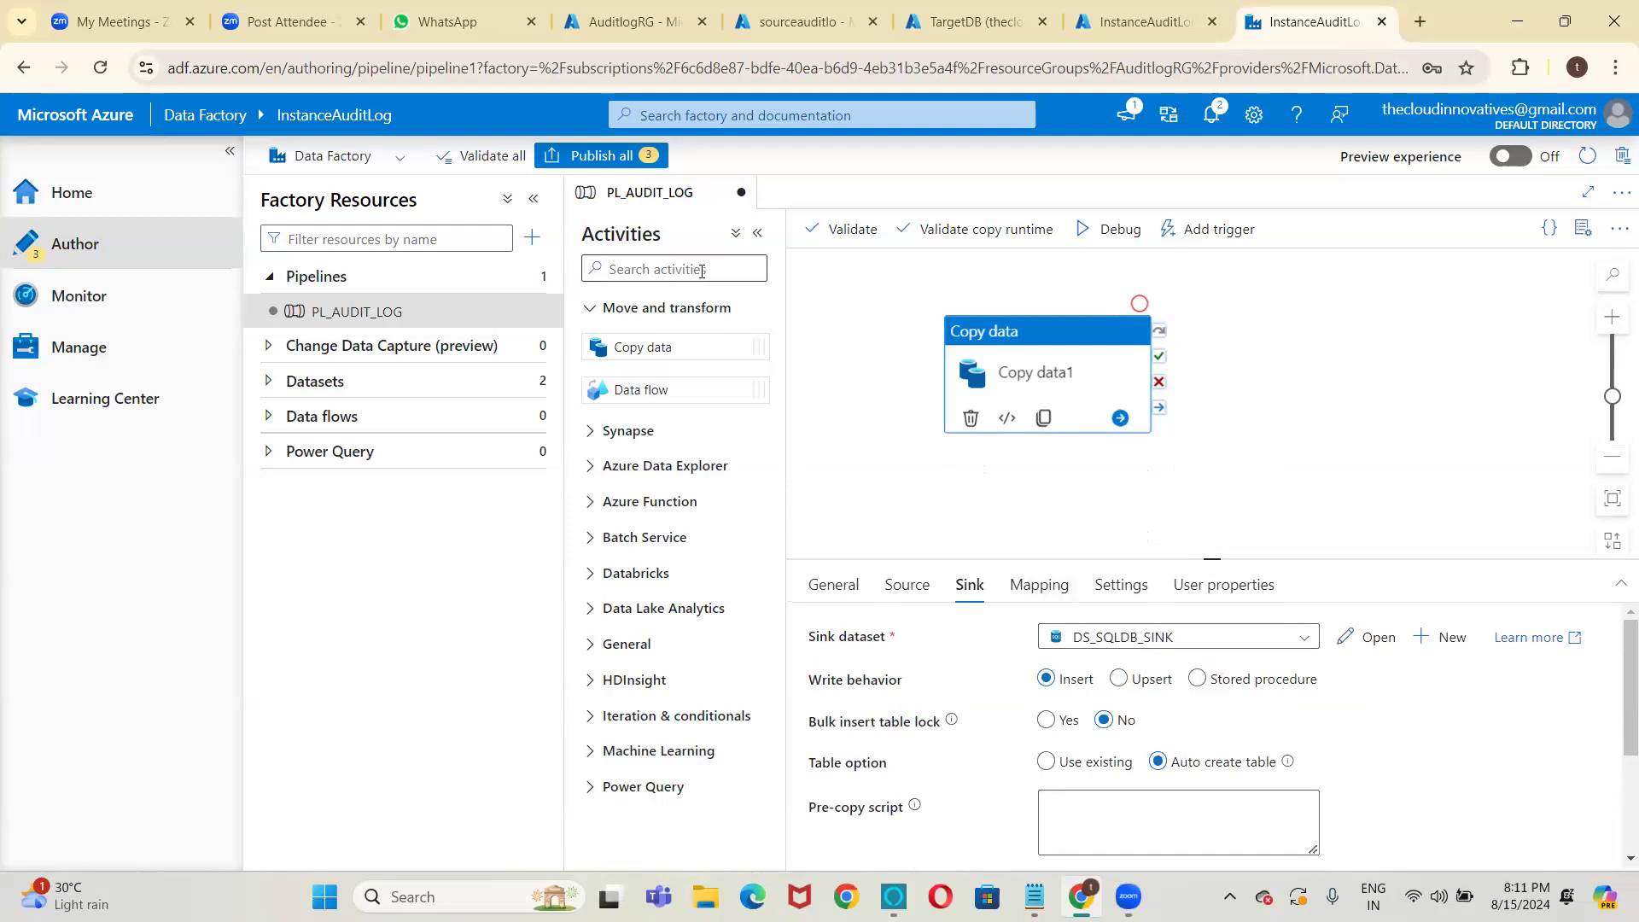
pyautogui.click(964, 332)
pyautogui.moveTo(965, 331); pyautogui.dragTo(843, 302)
pyautogui.click(626, 271)
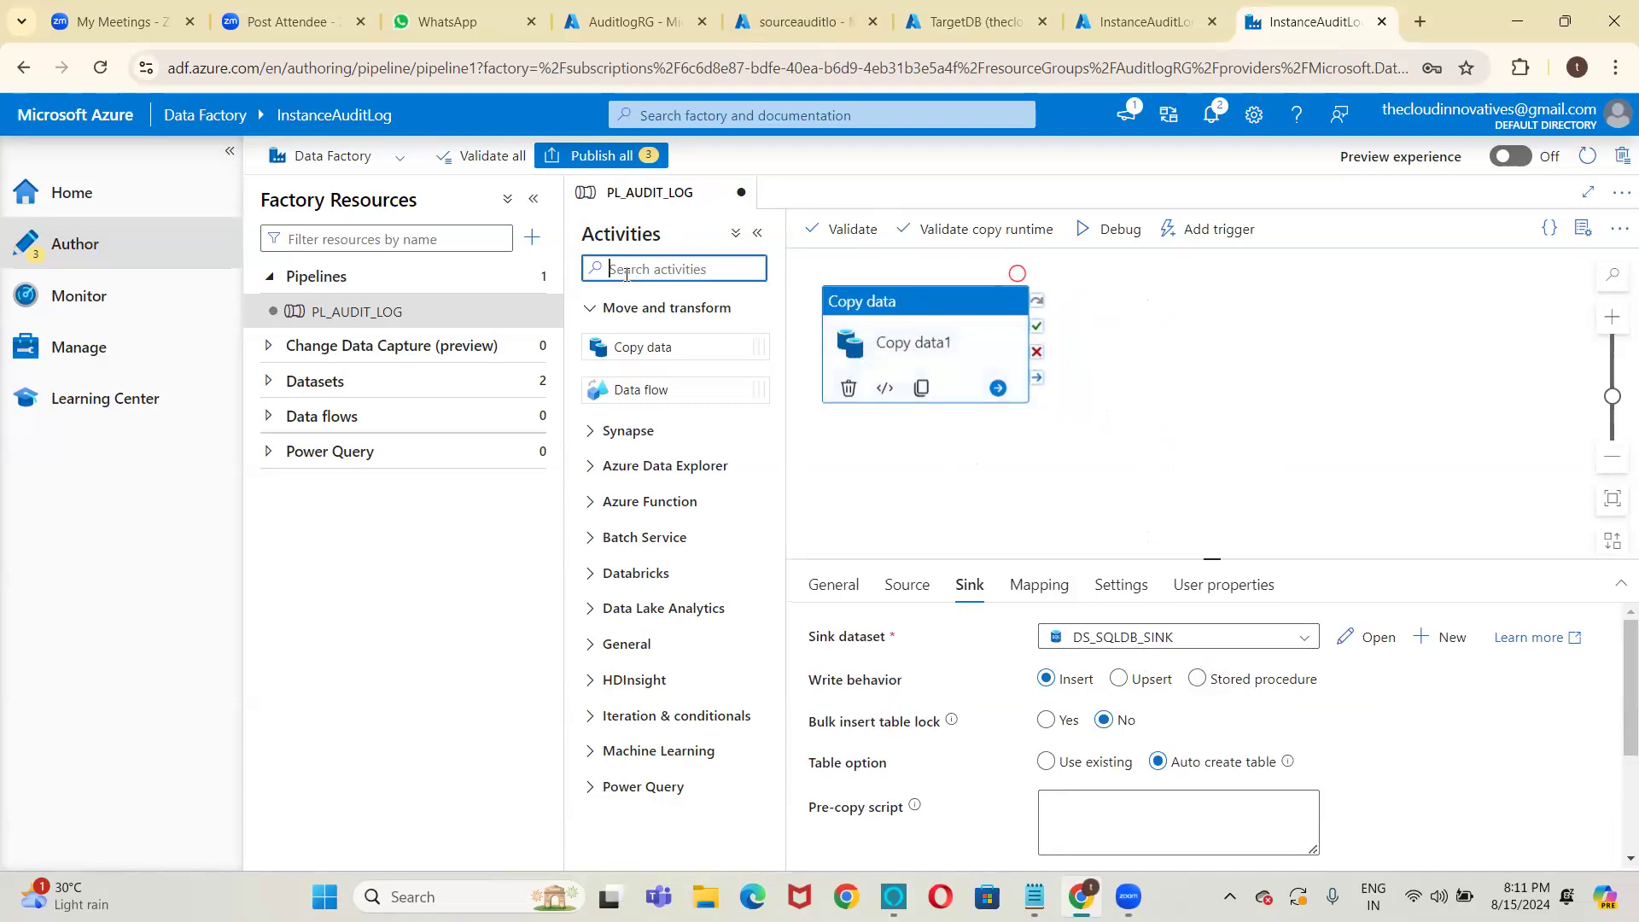
pyautogui.write('stores')
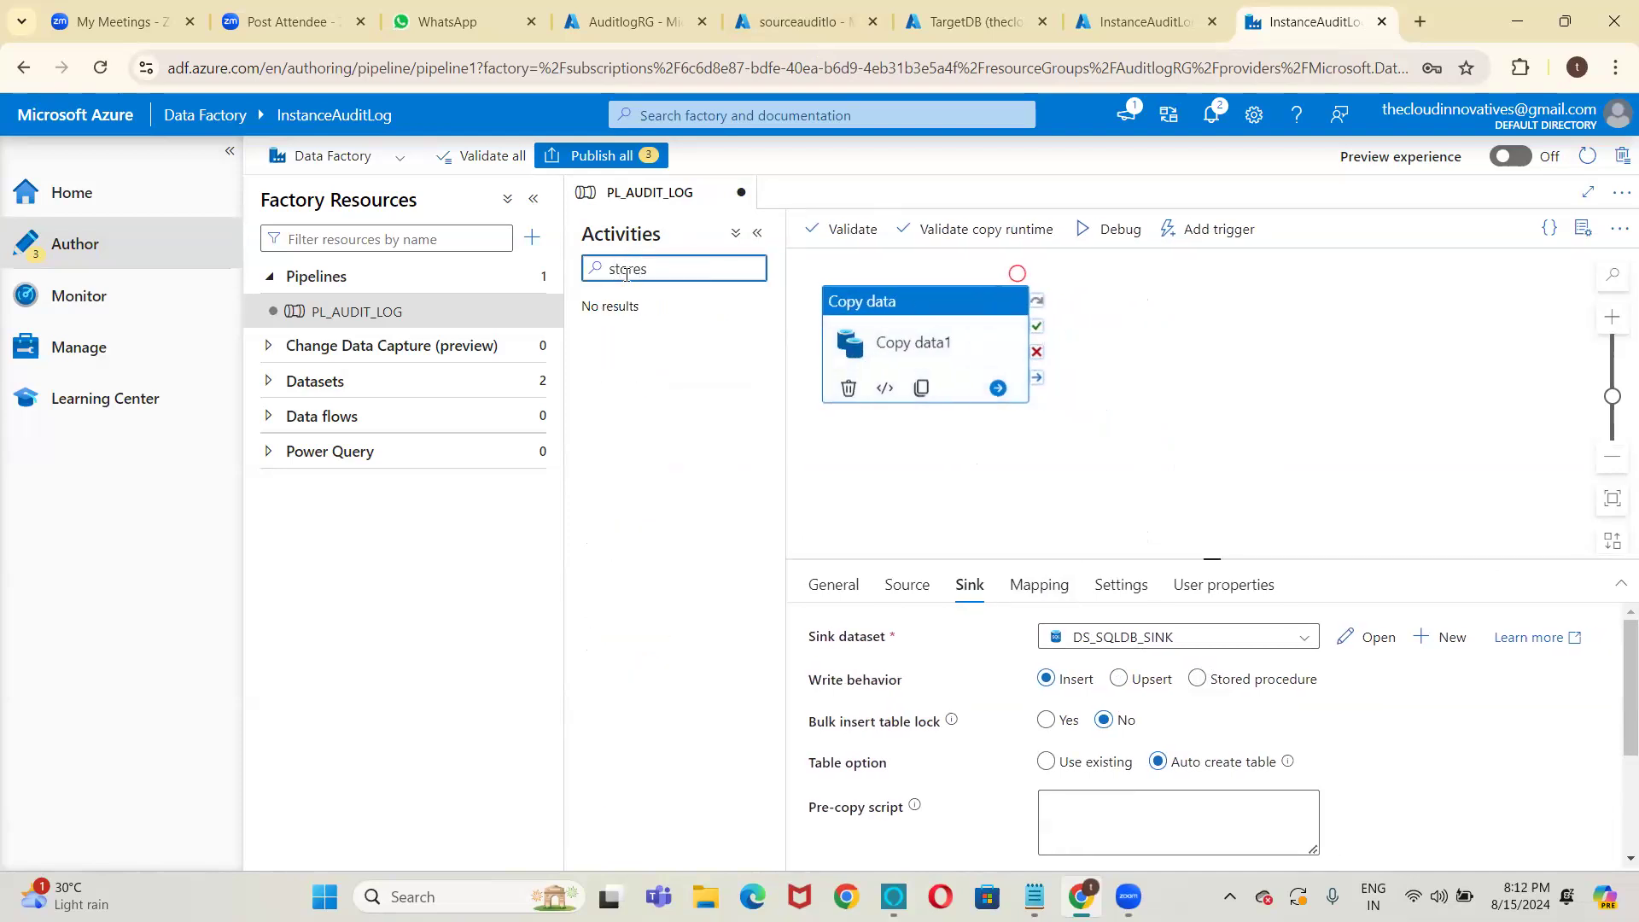
pyautogui.press('BackSpace')
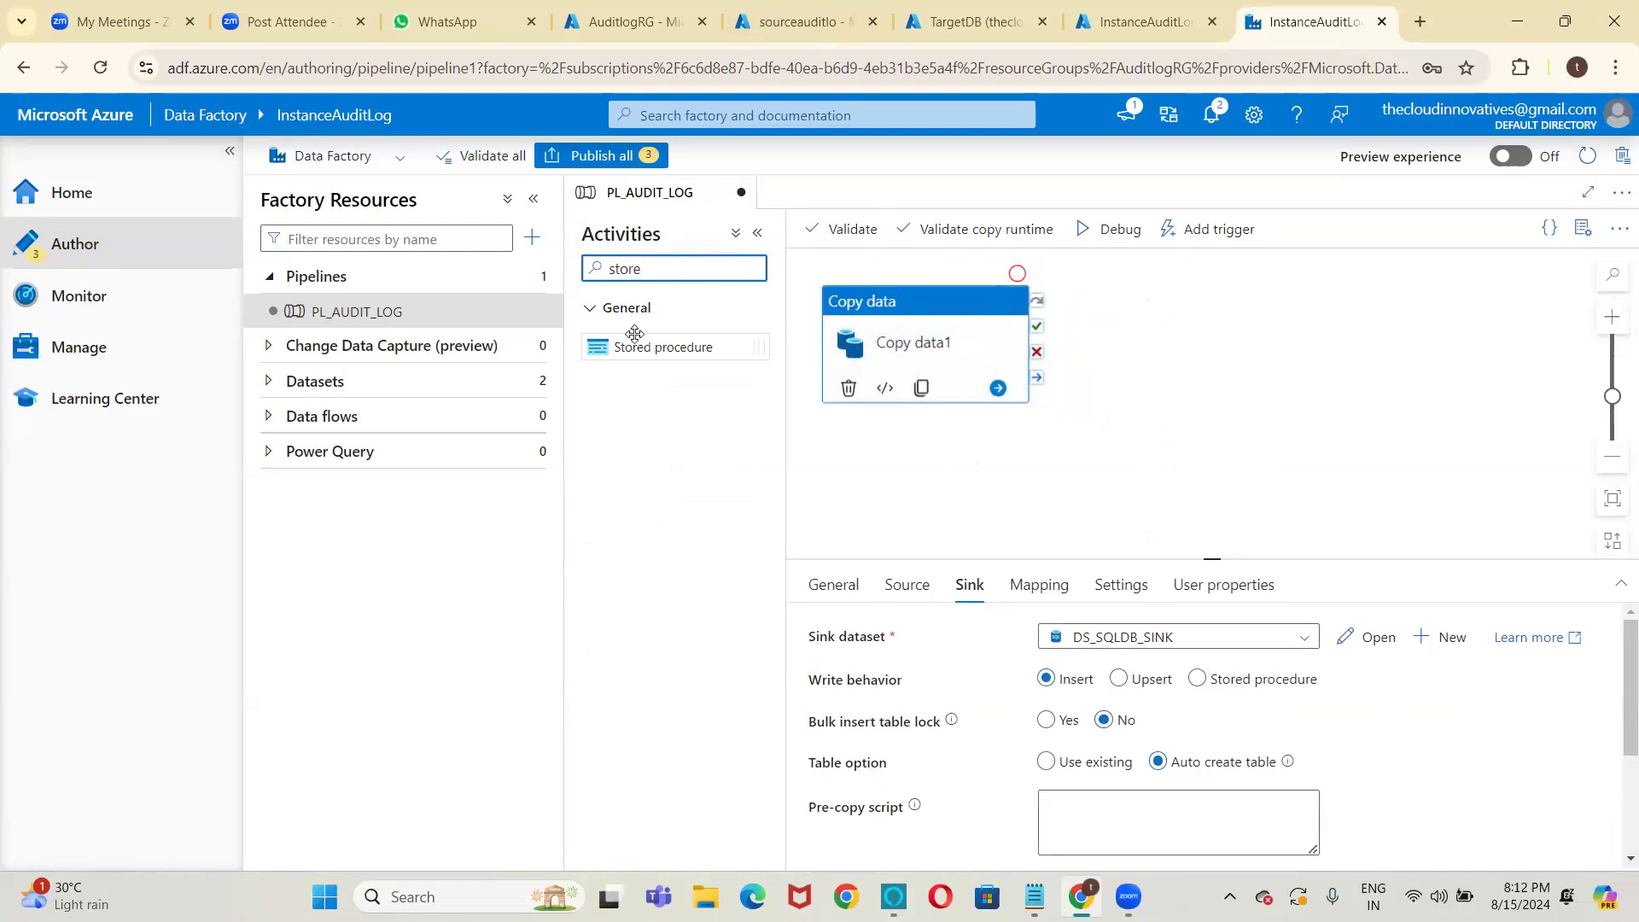
pyautogui.moveTo(667, 350); pyautogui.dragTo(1195, 333)
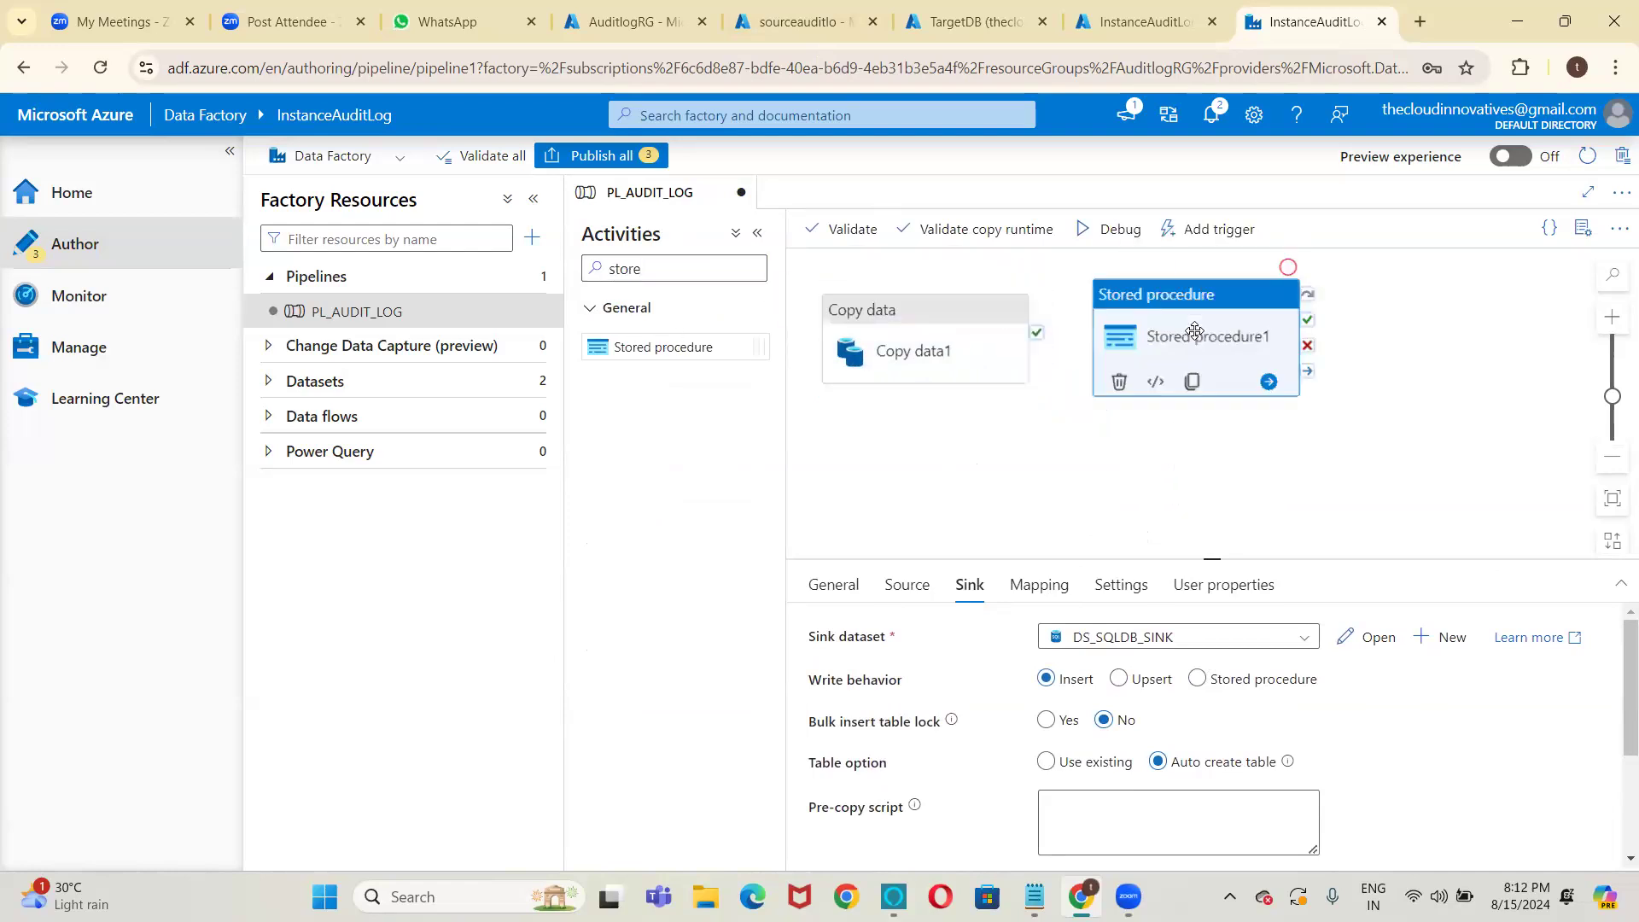
pyautogui.moveTo(1036, 333); pyautogui.dragTo(1105, 348)
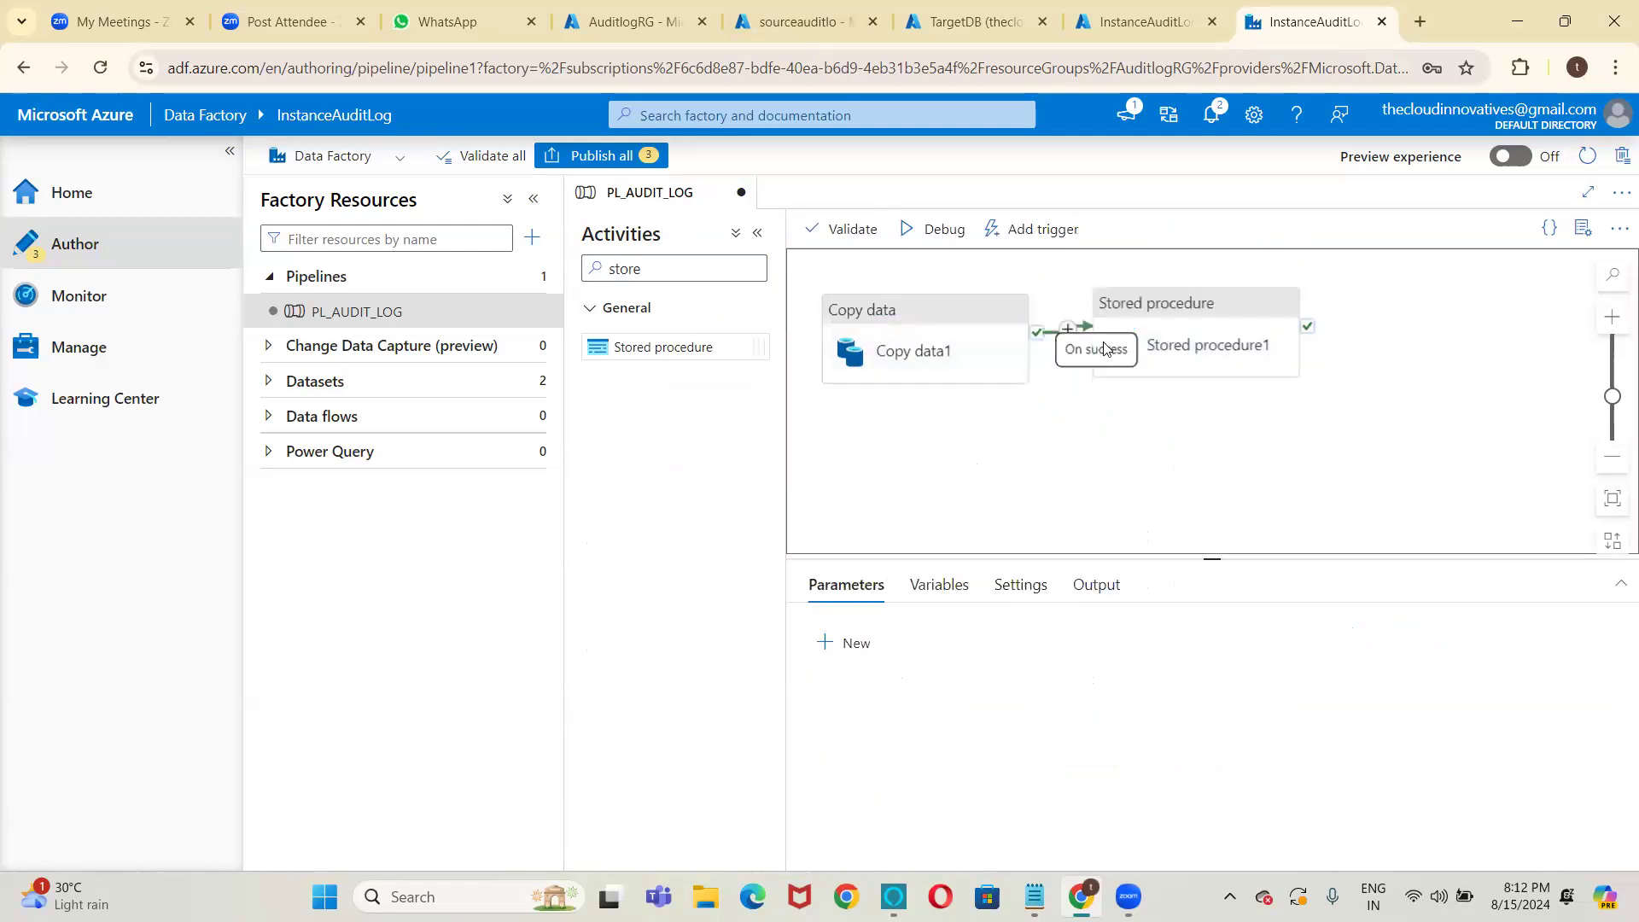
# Rename the Stored procedure activity as ON_SUCCESS.
pyautogui.click(1212, 333)
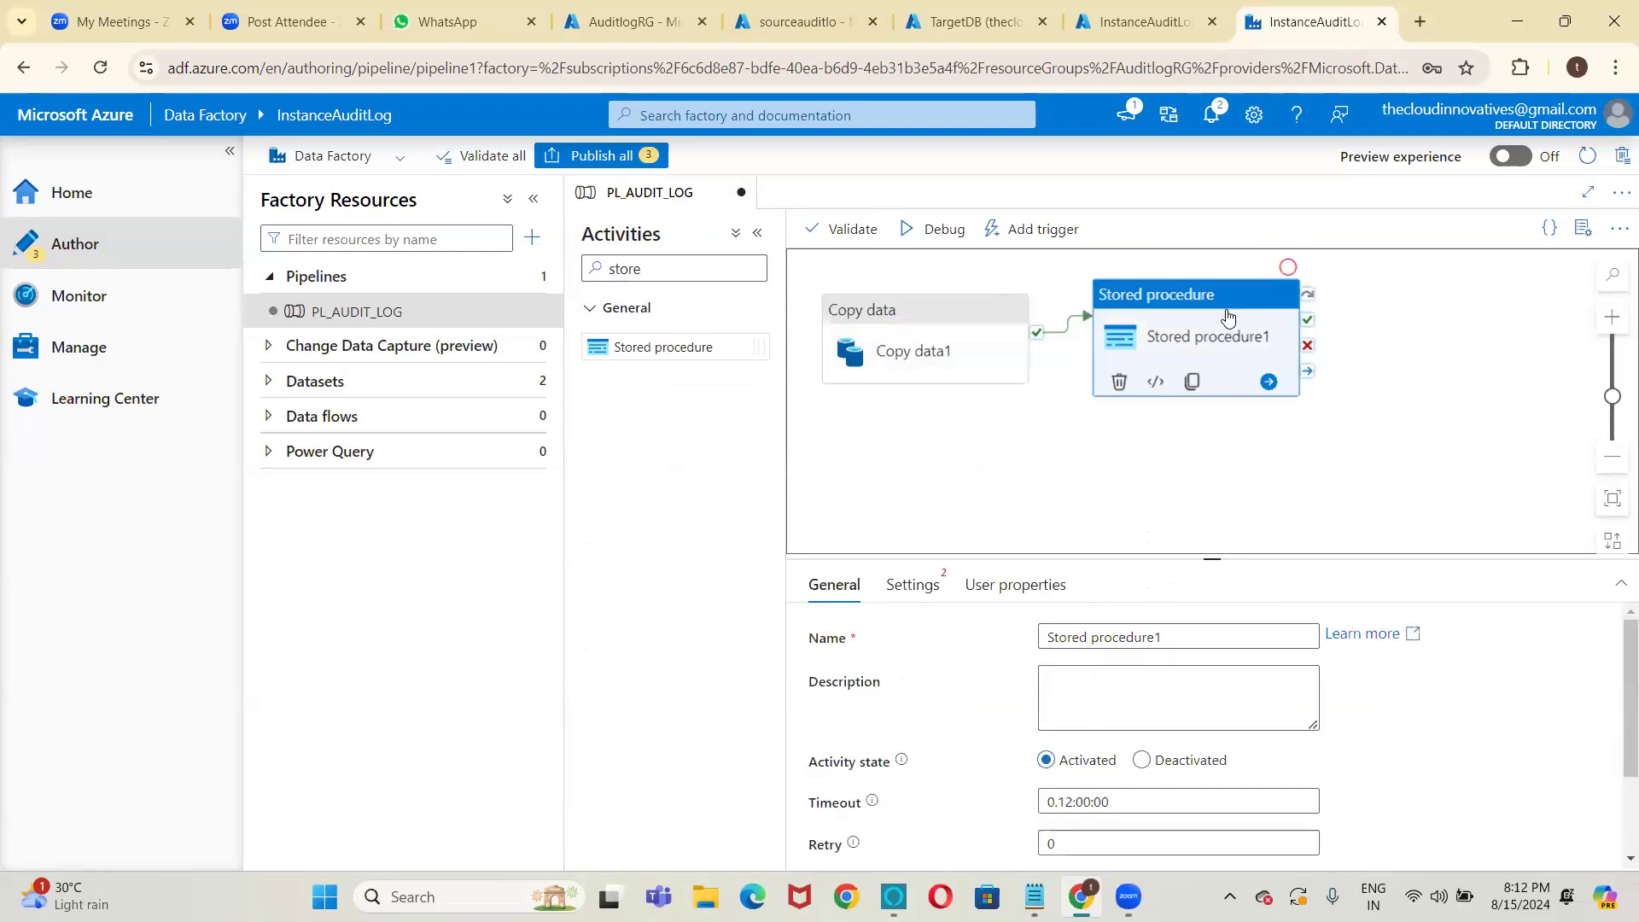
pyautogui.click(913, 586)
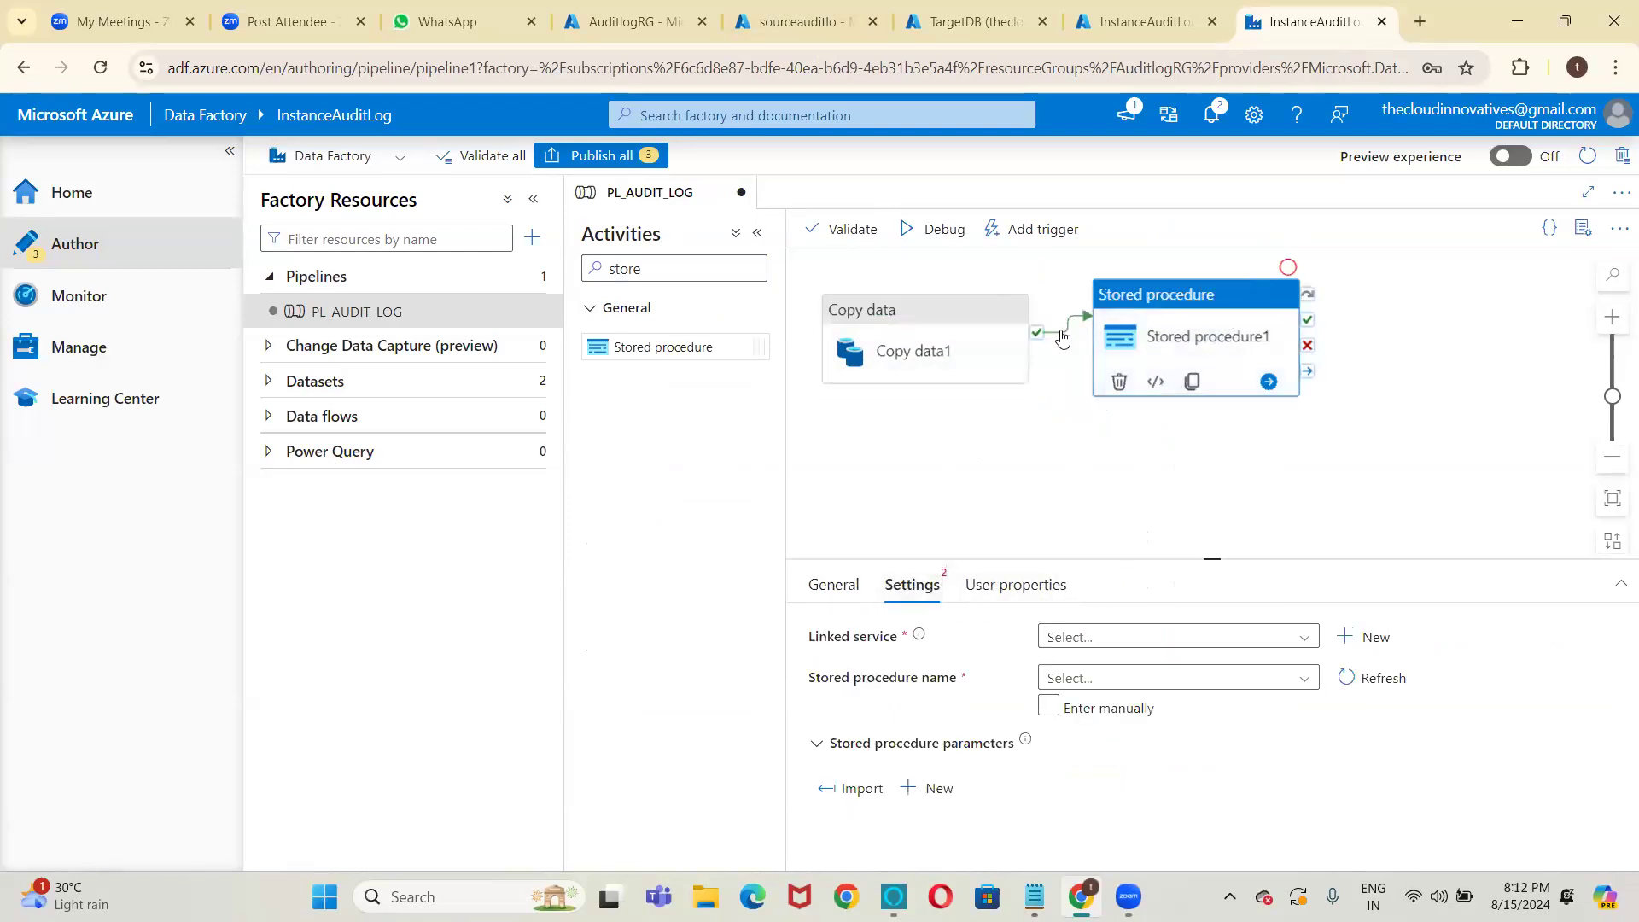
pyautogui.click(829, 600)
pyautogui.click(1102, 644)
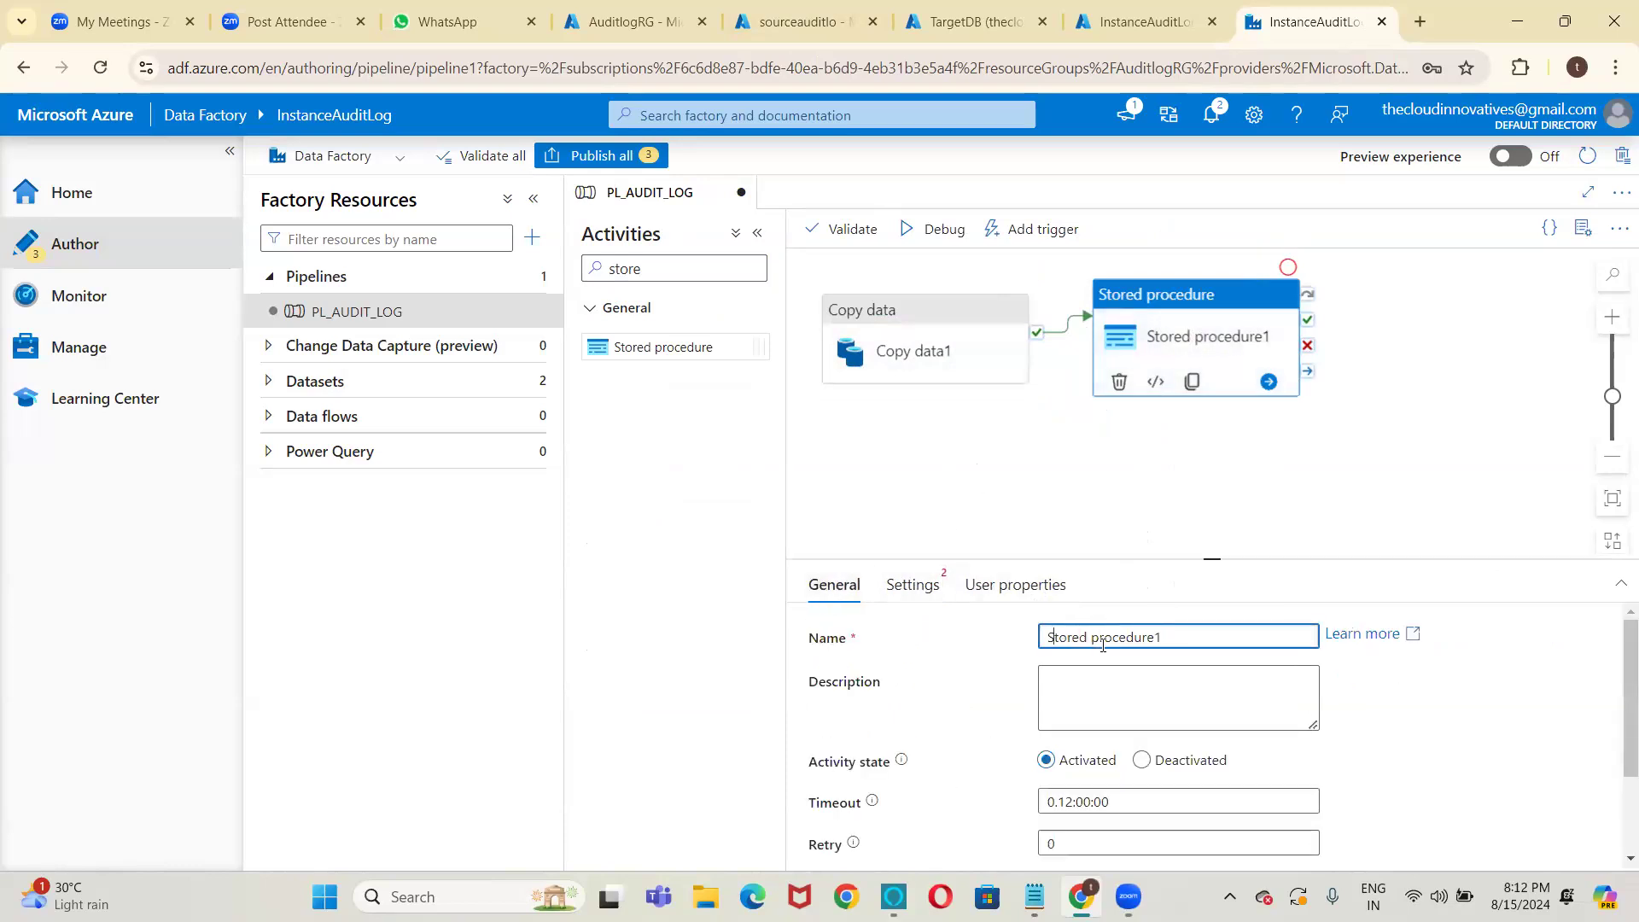
pyautogui.tripleClick(1102, 644)
pyautogui.press('BackSpace')
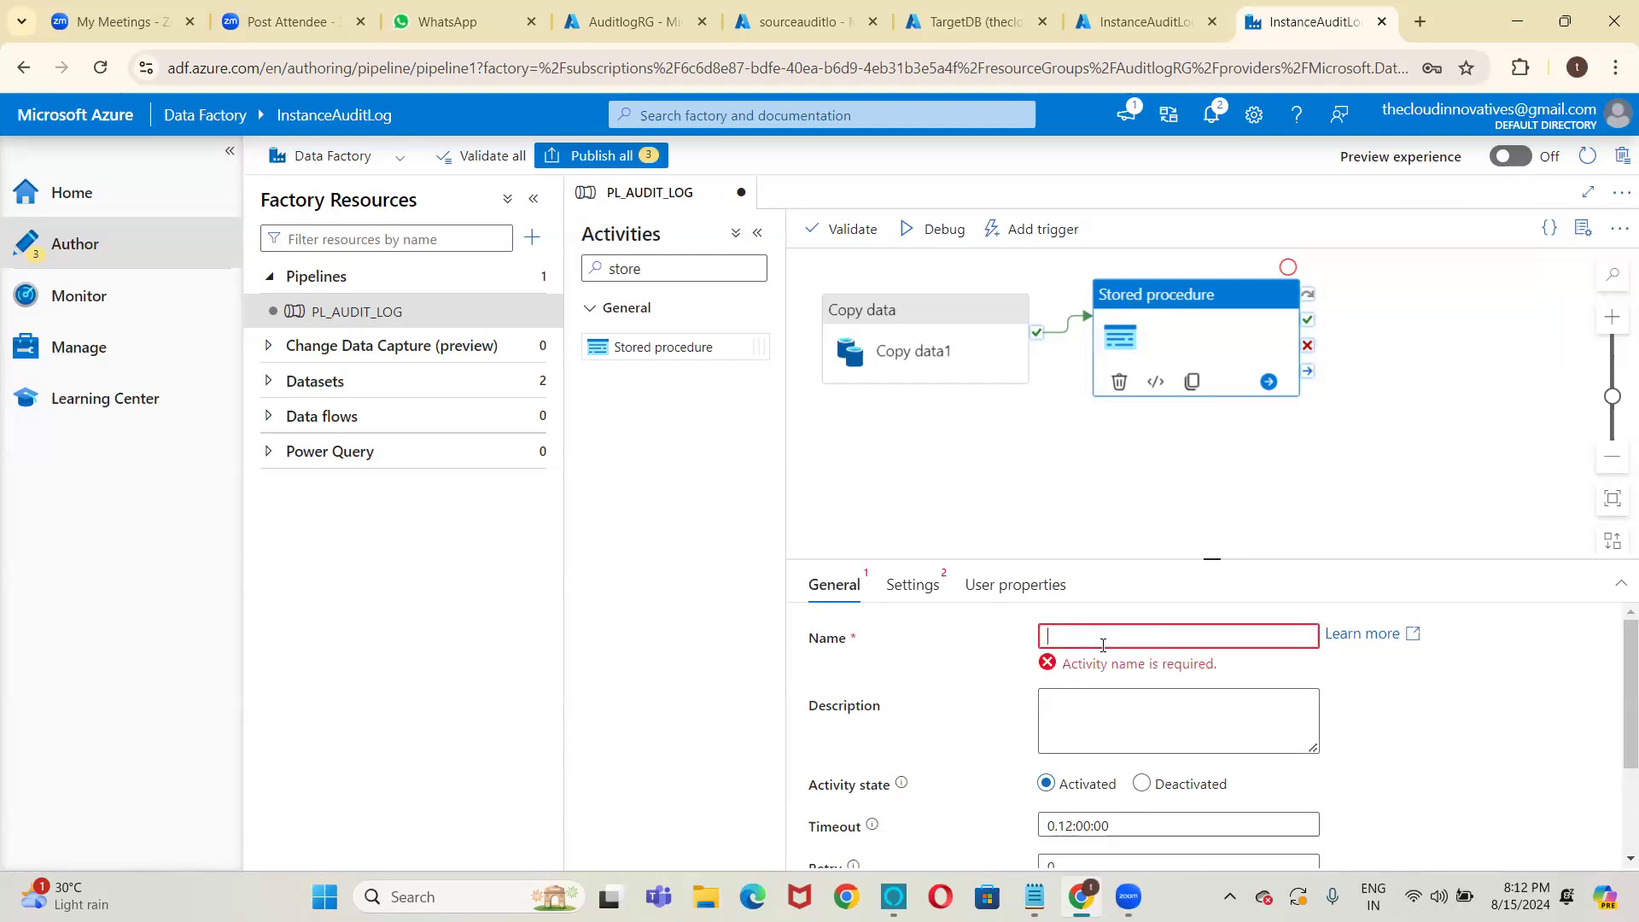
pyautogui.write('ON_')
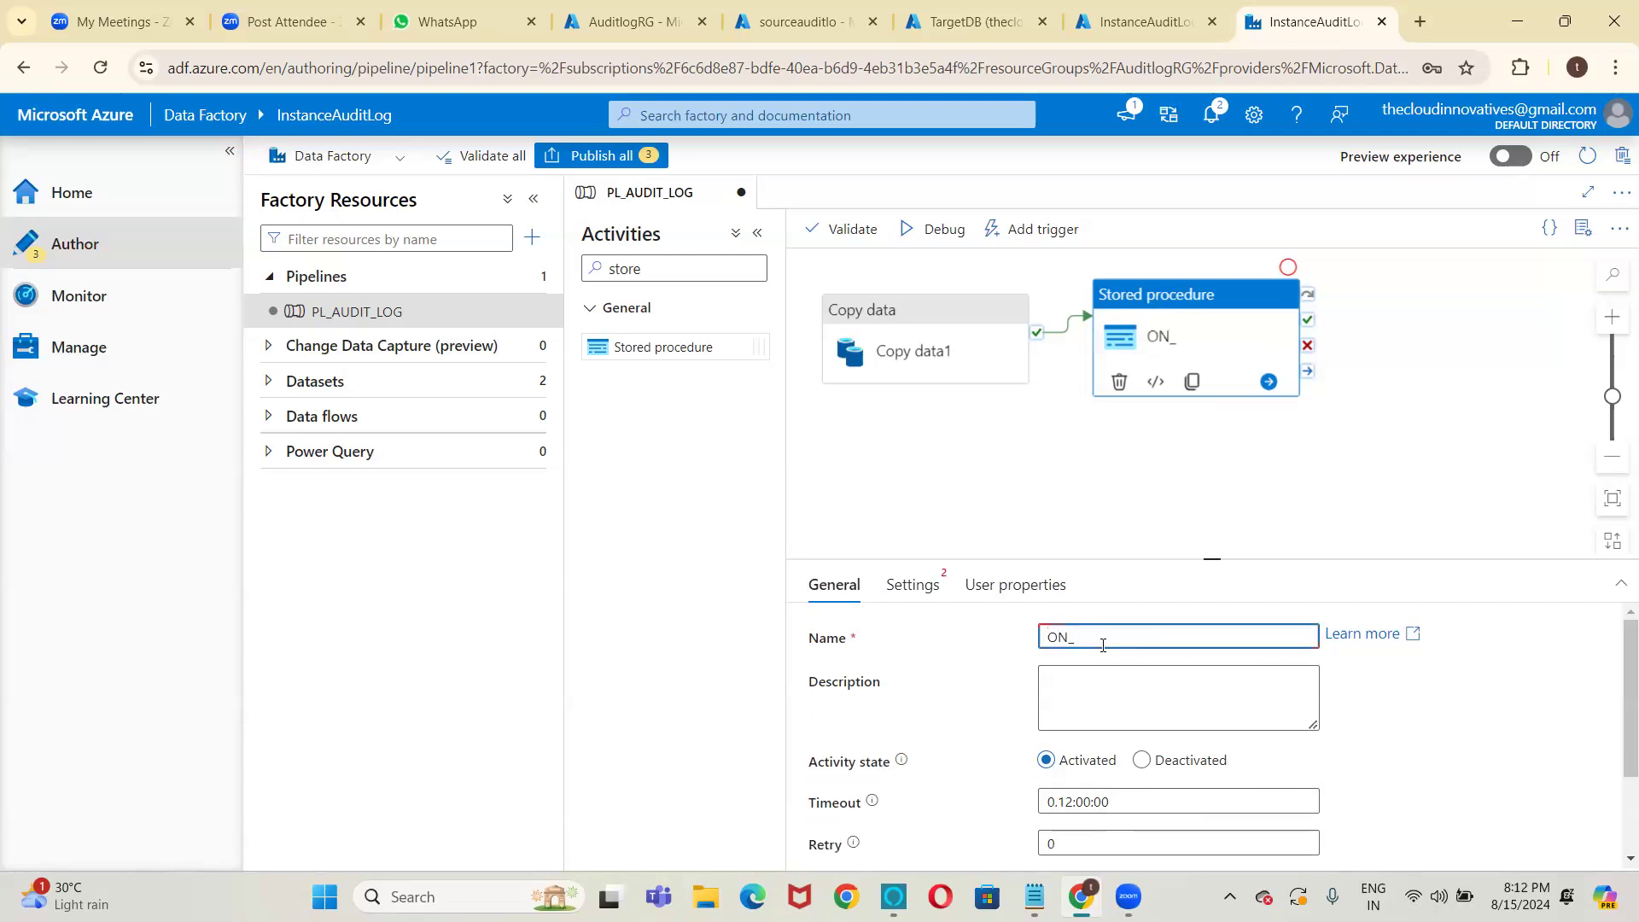
pyautogui.write('SUCCESS')
# Set the ON_SUCCESS activity to run [dbo].[USP_AUDIT_LOG] through linked service LS_SQLDB_SINK and import the procedure's parameters.
pyautogui.click(893, 589)
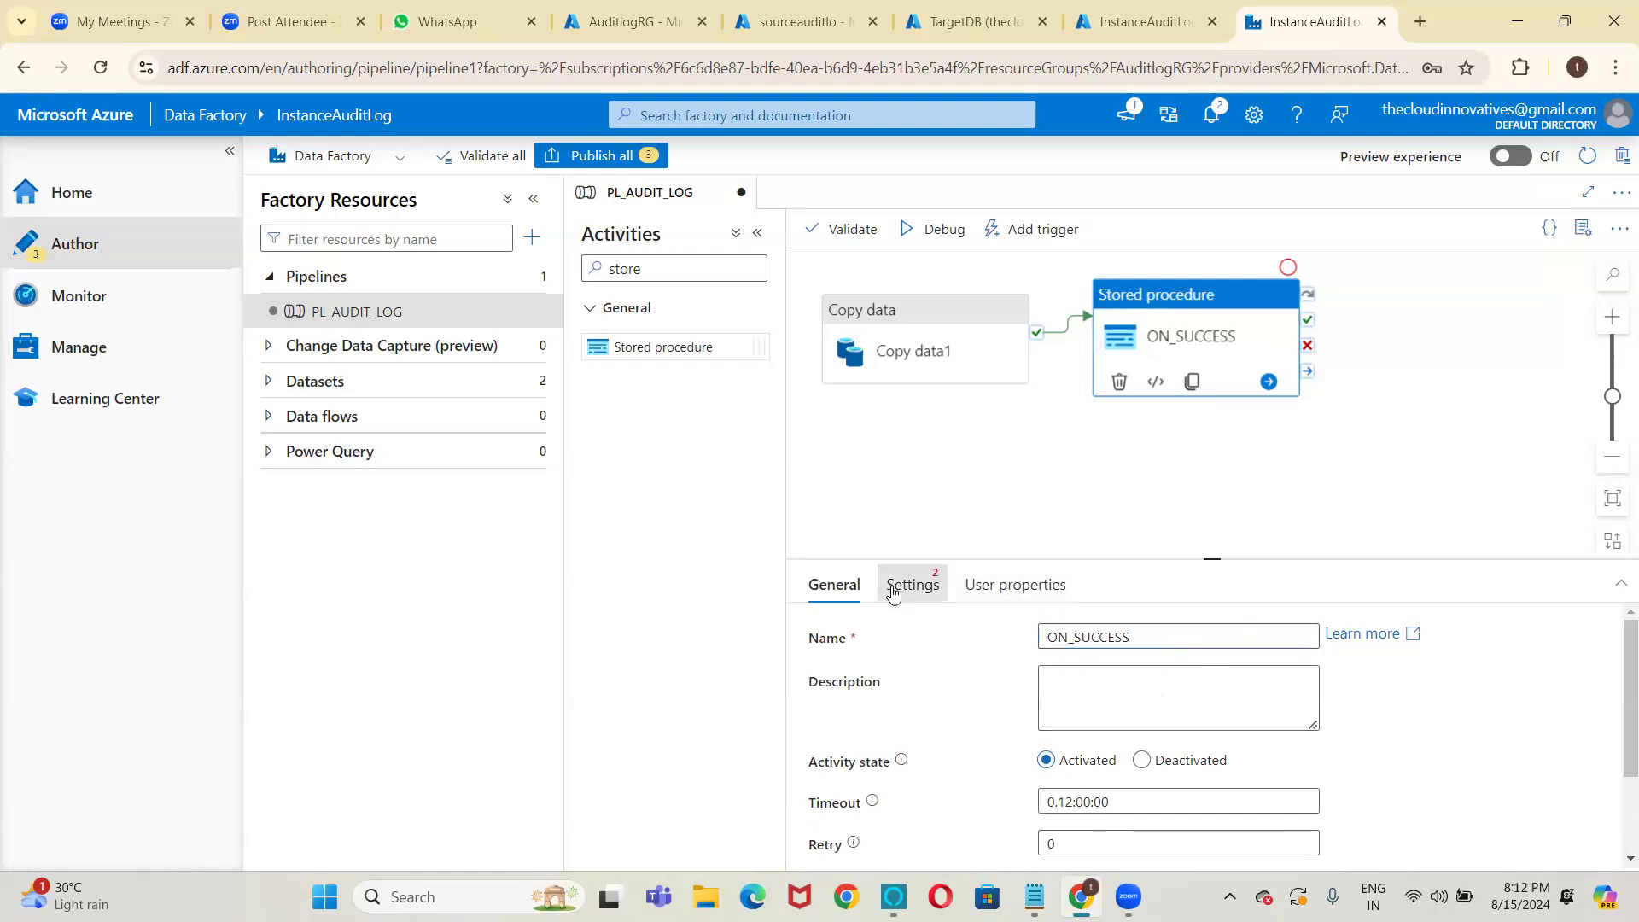
pyautogui.click(1154, 639)
pyautogui.click(1120, 705)
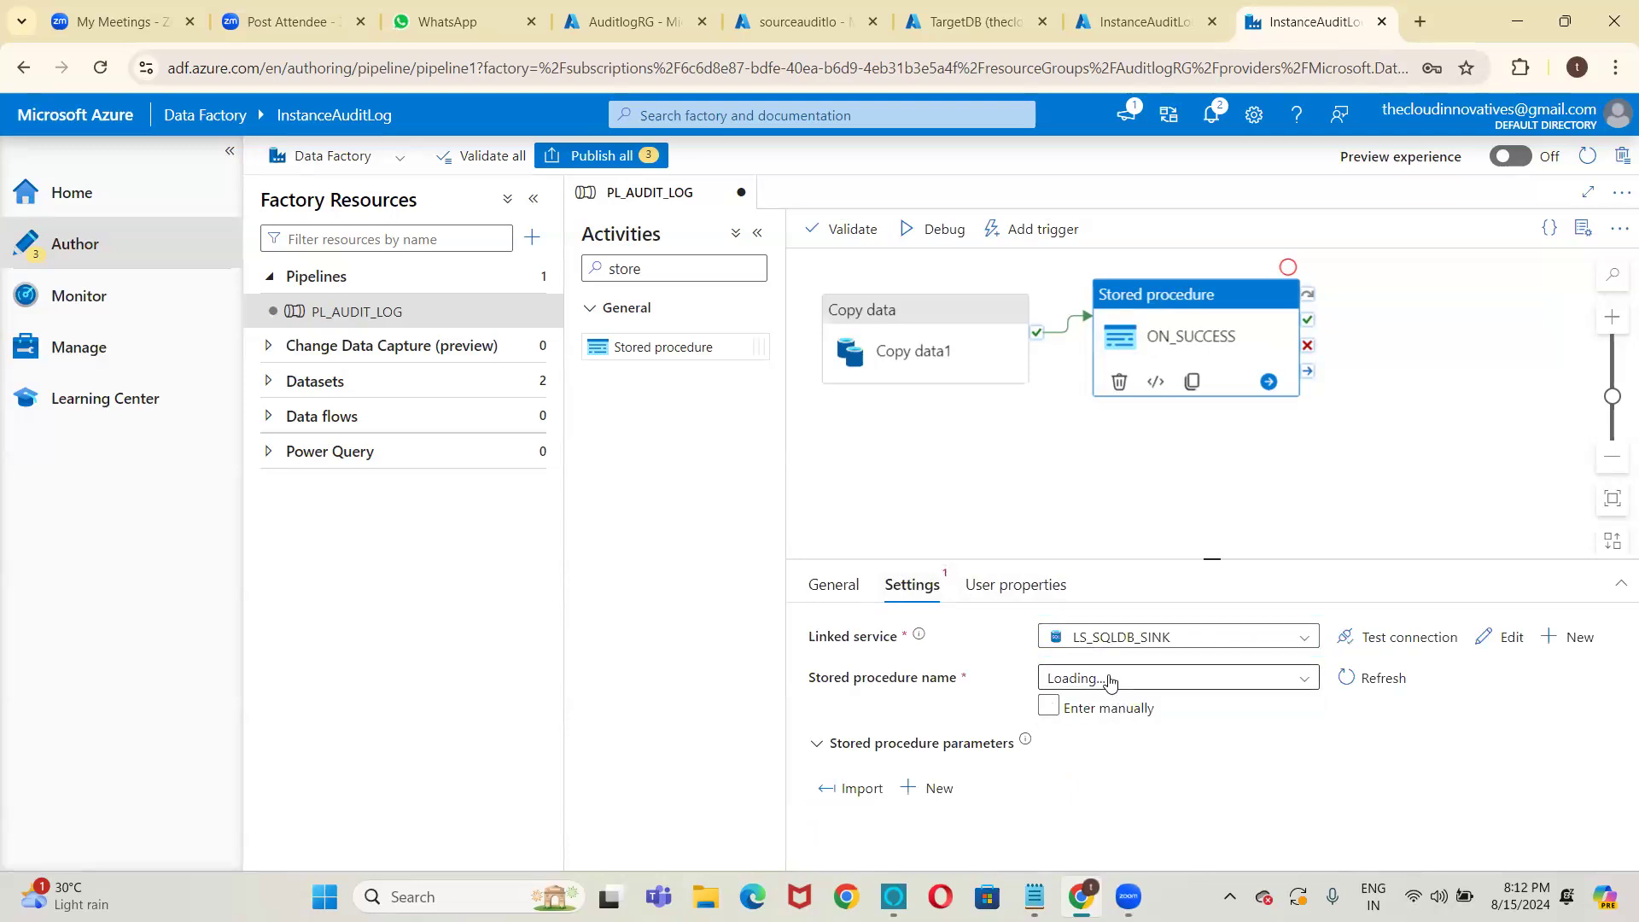
pyautogui.click(1109, 681)
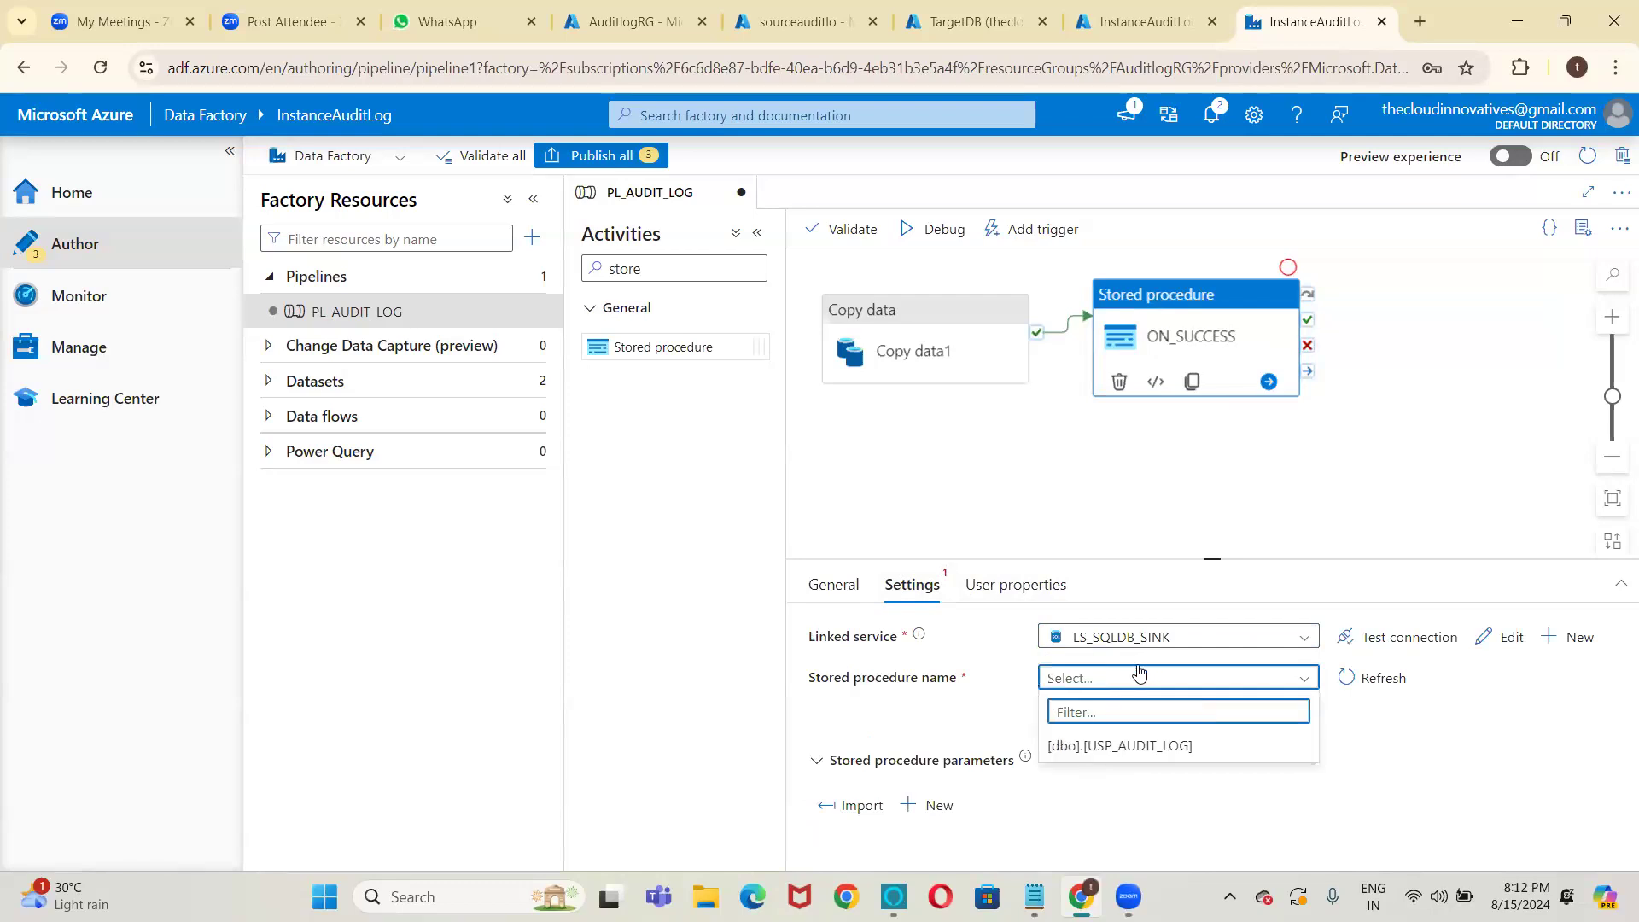
pyautogui.click(1098, 746)
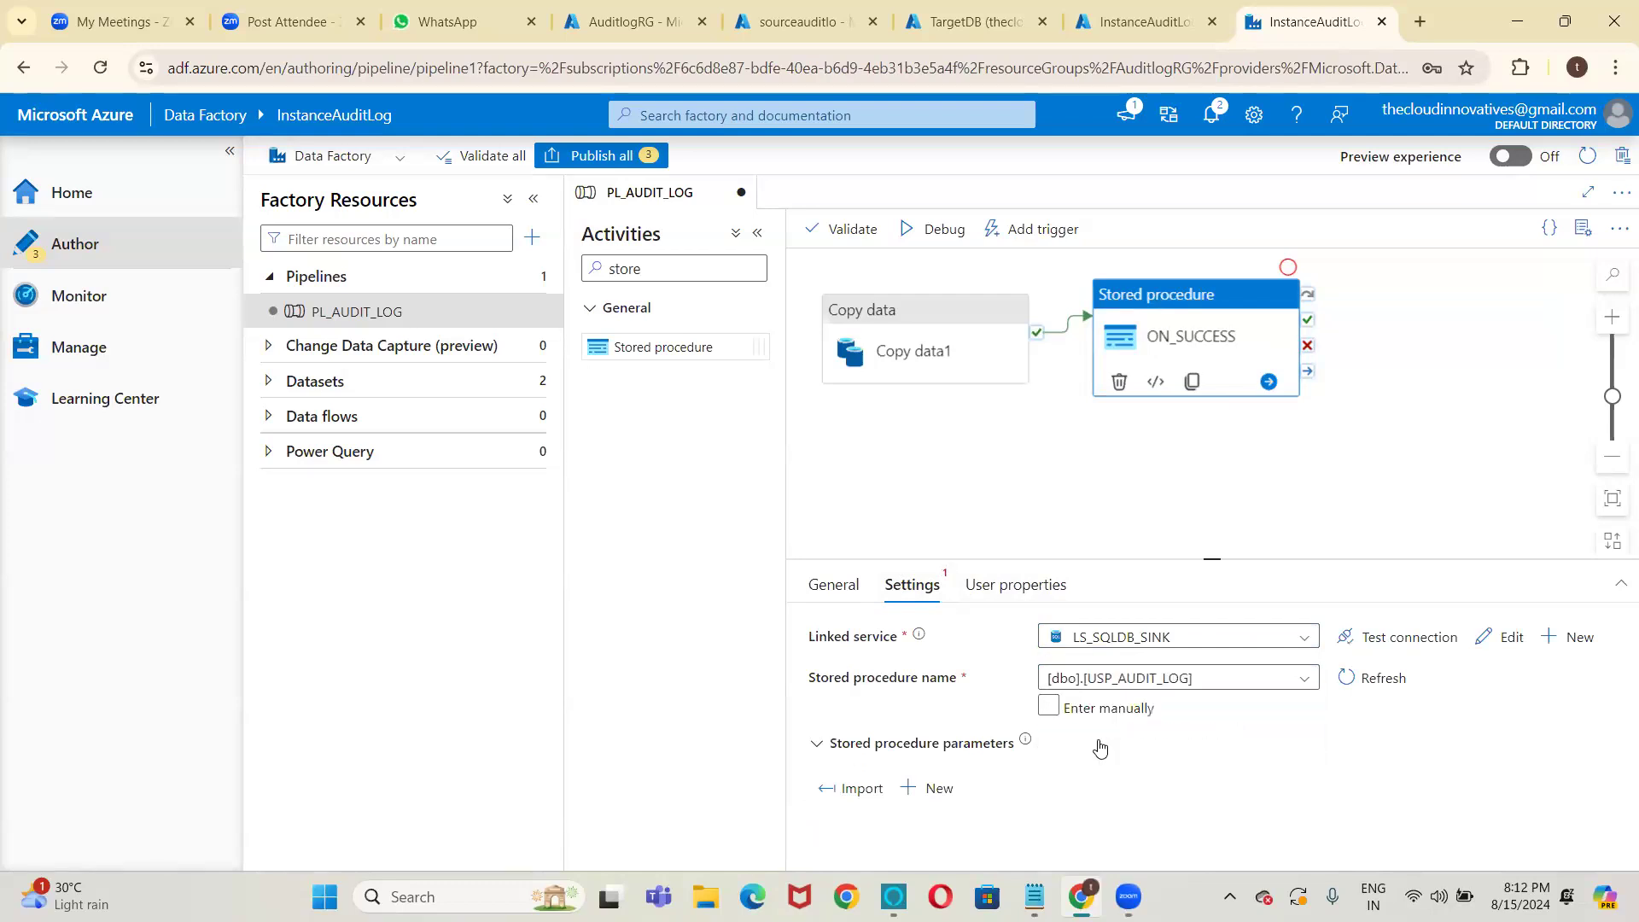
pyautogui.click(867, 797)
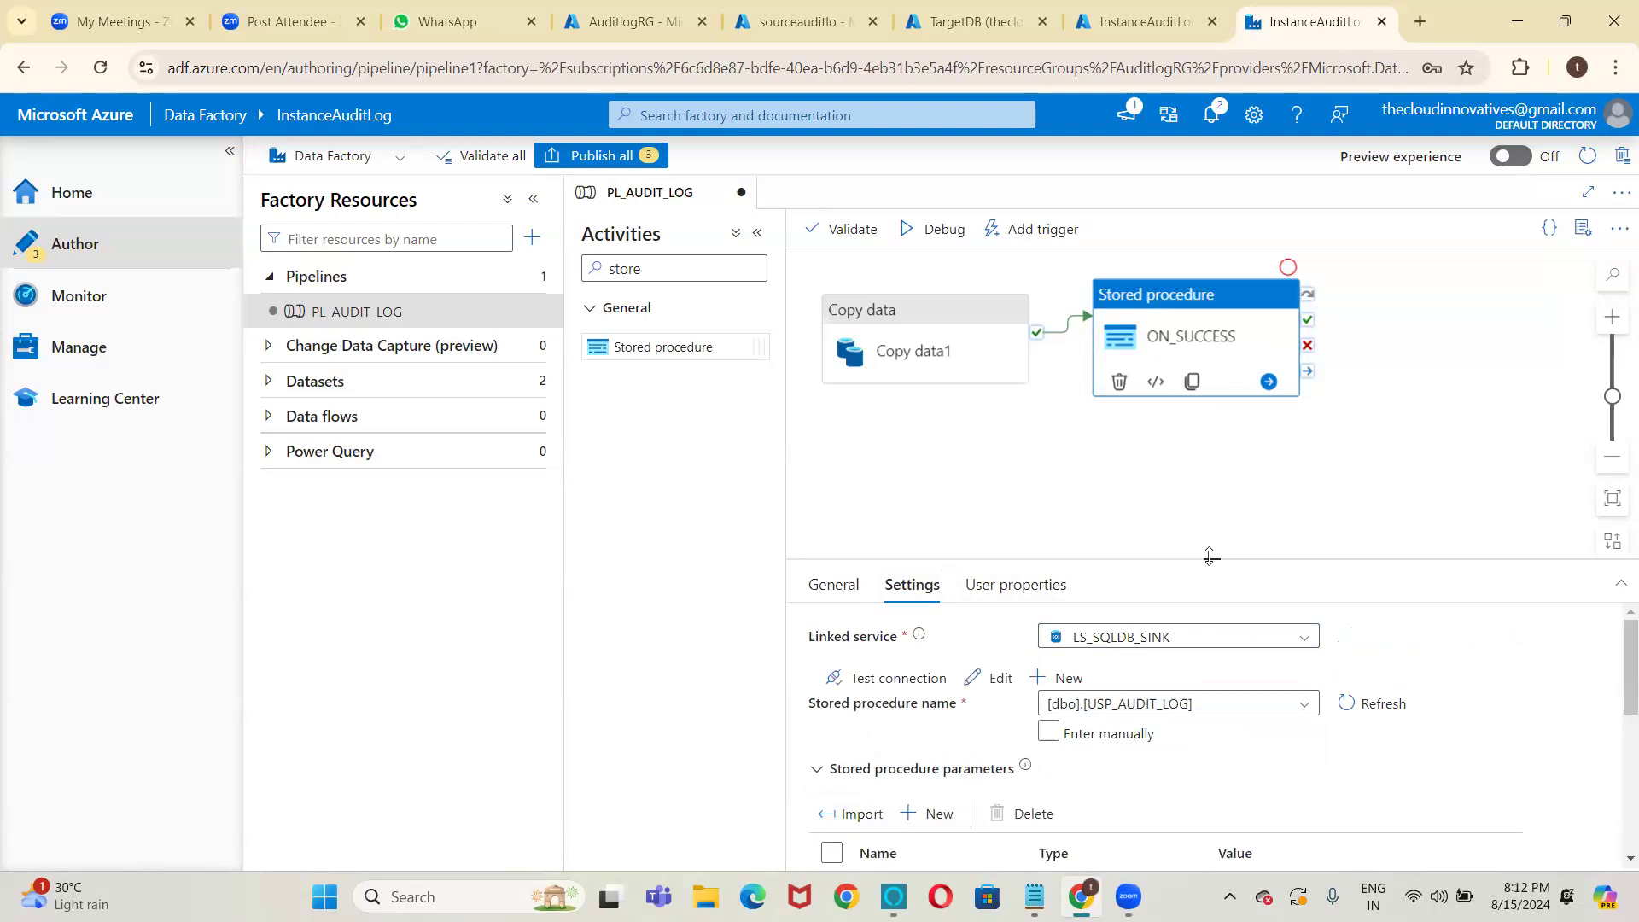
pyautogui.moveTo(1211, 556); pyautogui.dragTo(1226, 427)
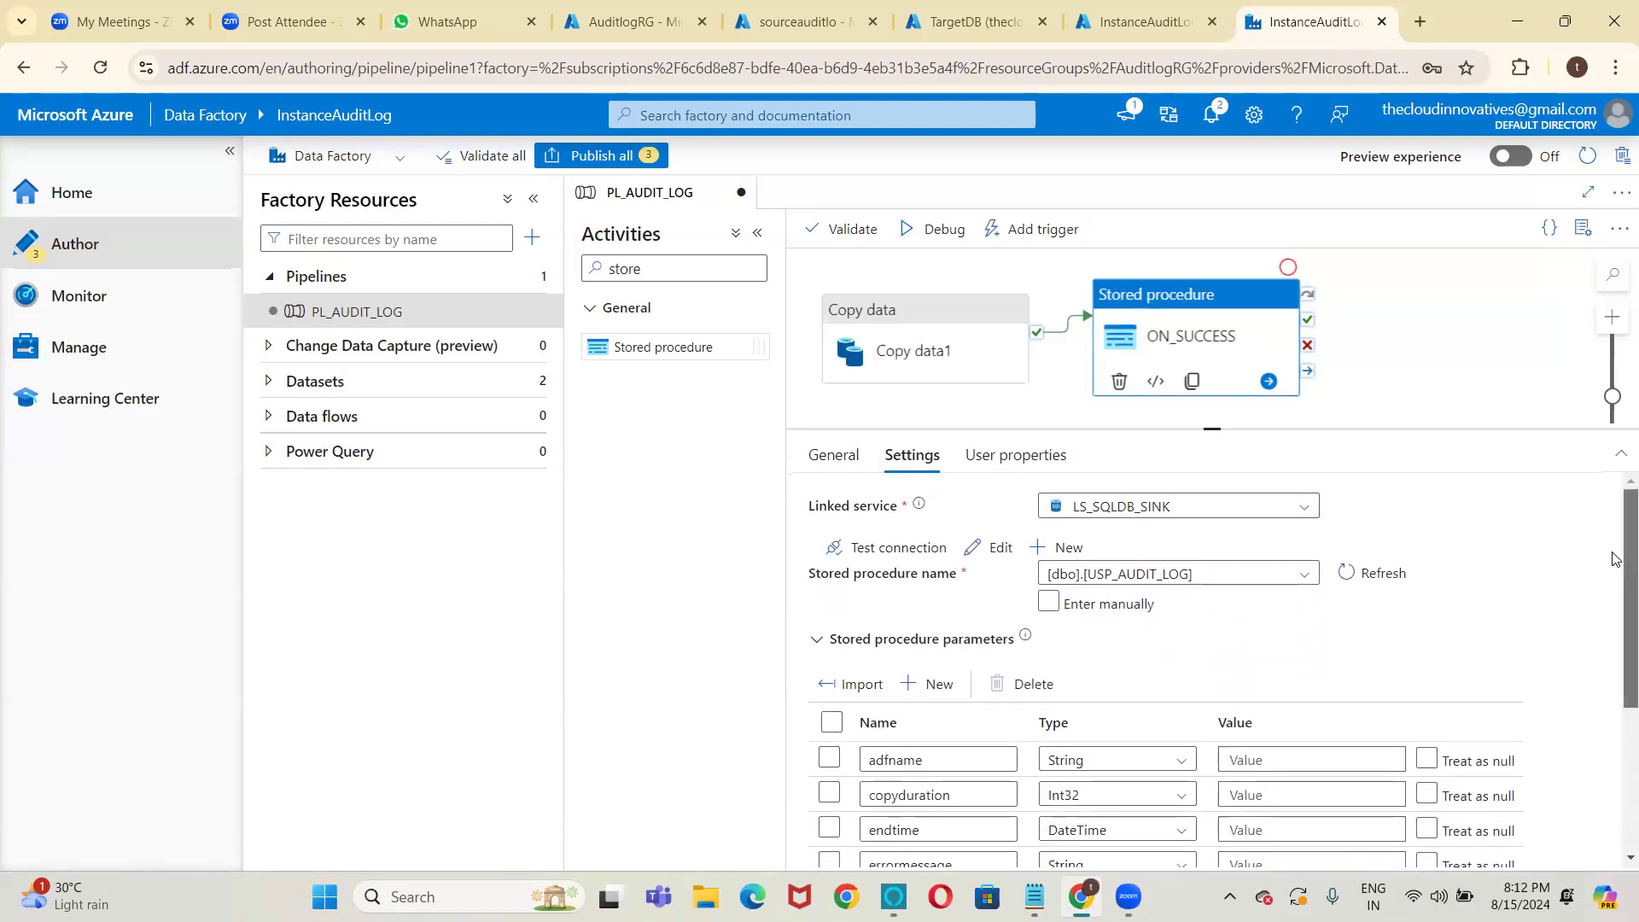
pyautogui.moveTo(1613, 553); pyautogui.dragTo(1616, 640)
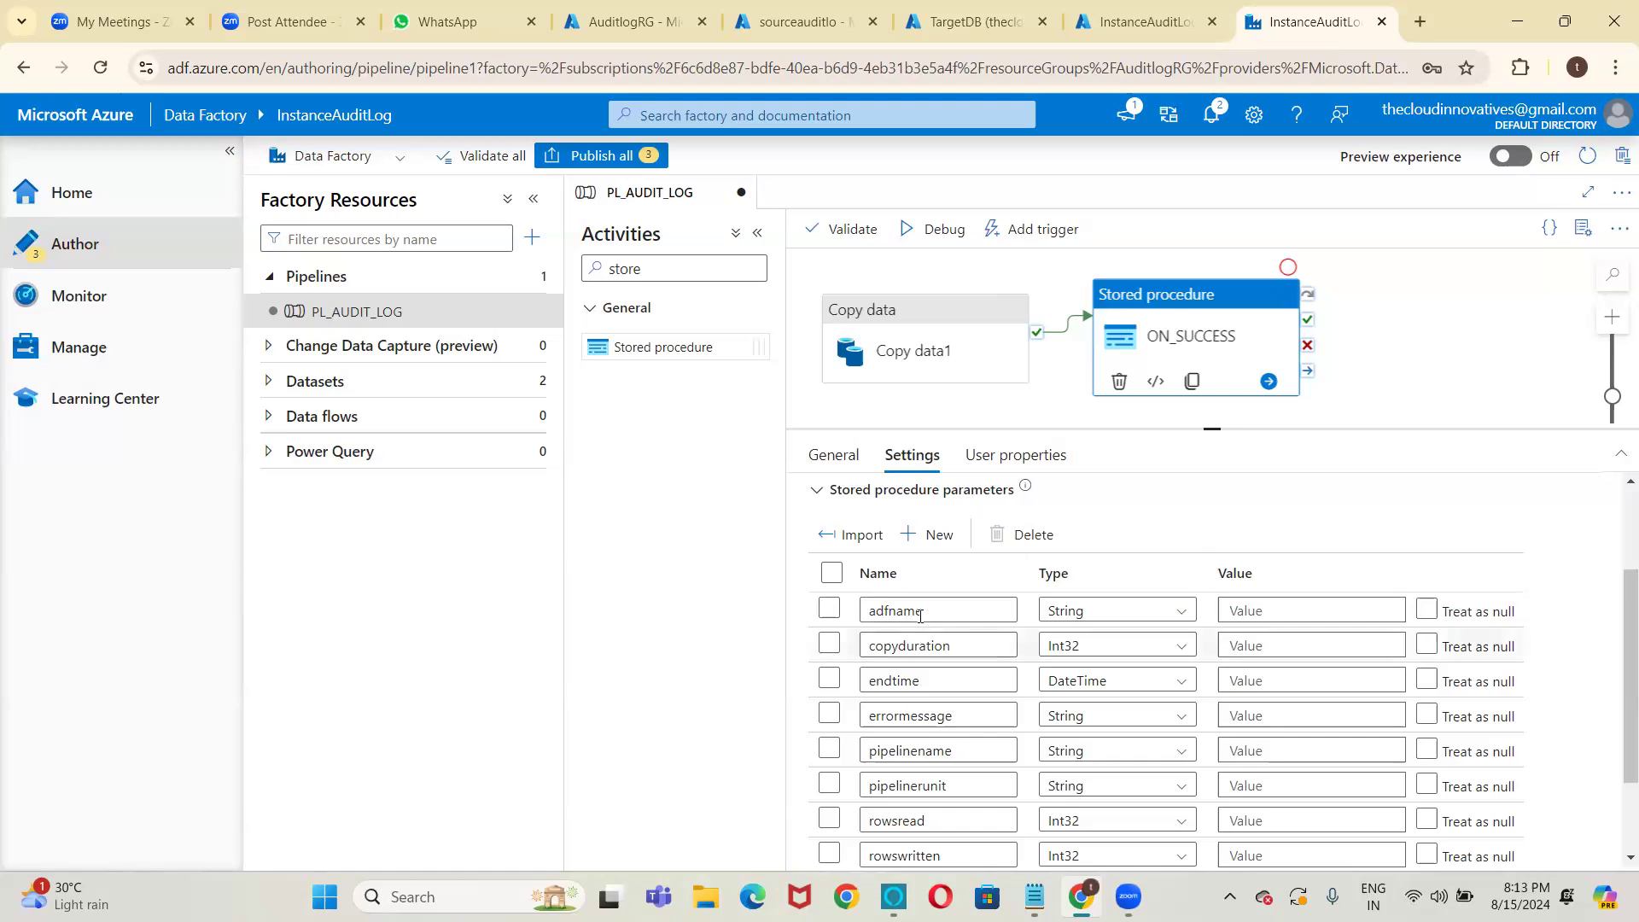
pyautogui.click(1311, 611)
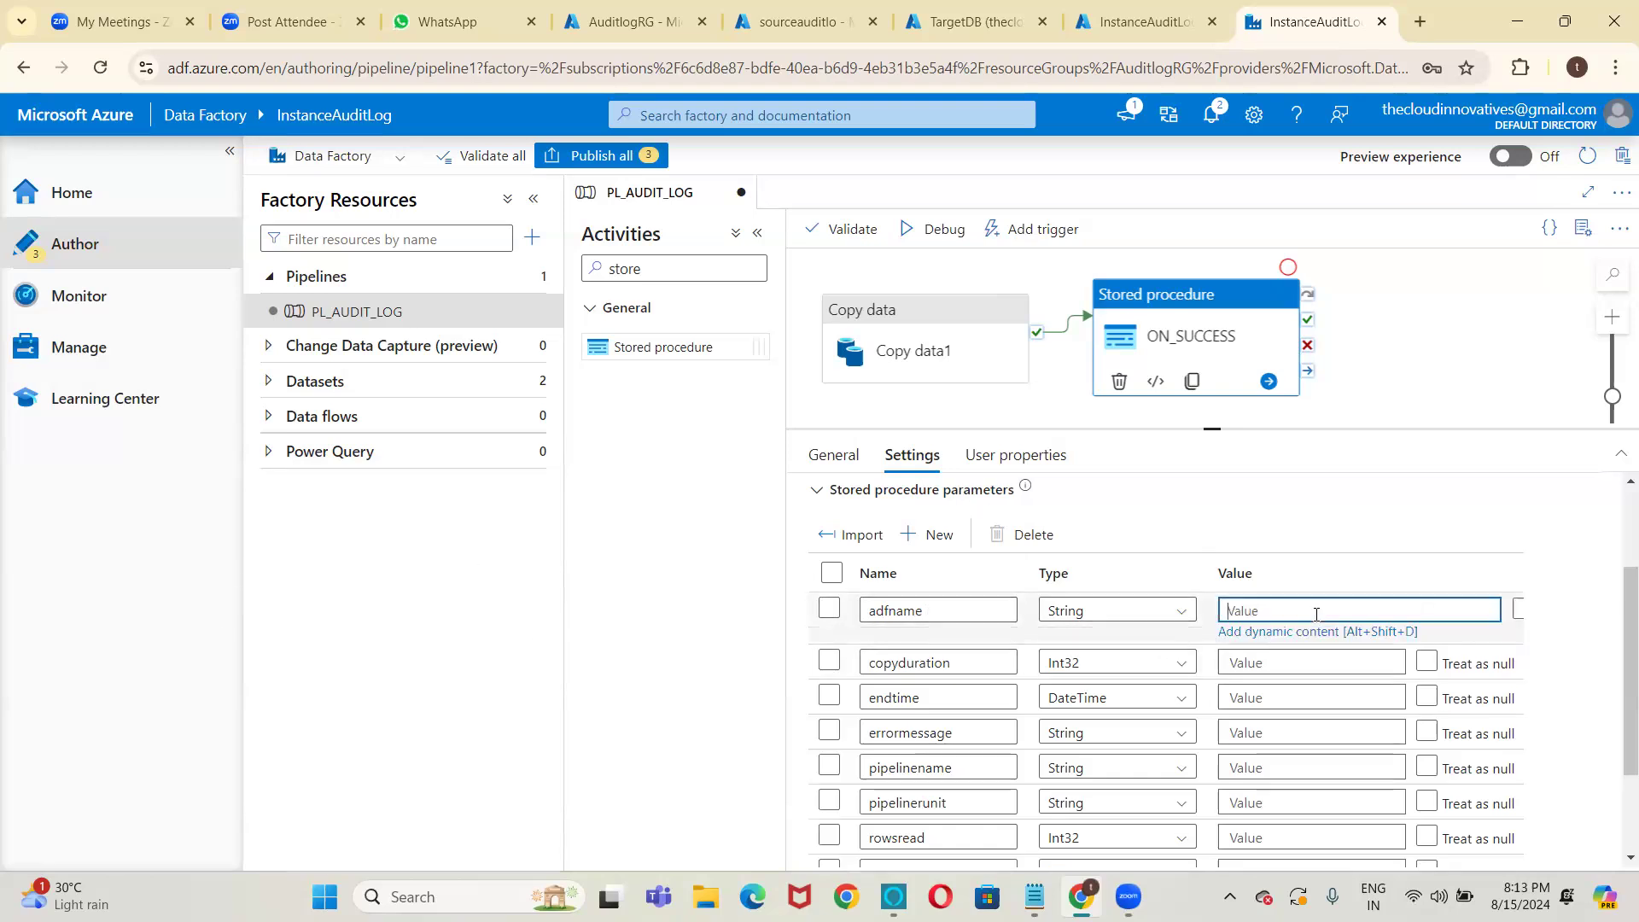
pyautogui.click(1286, 631)
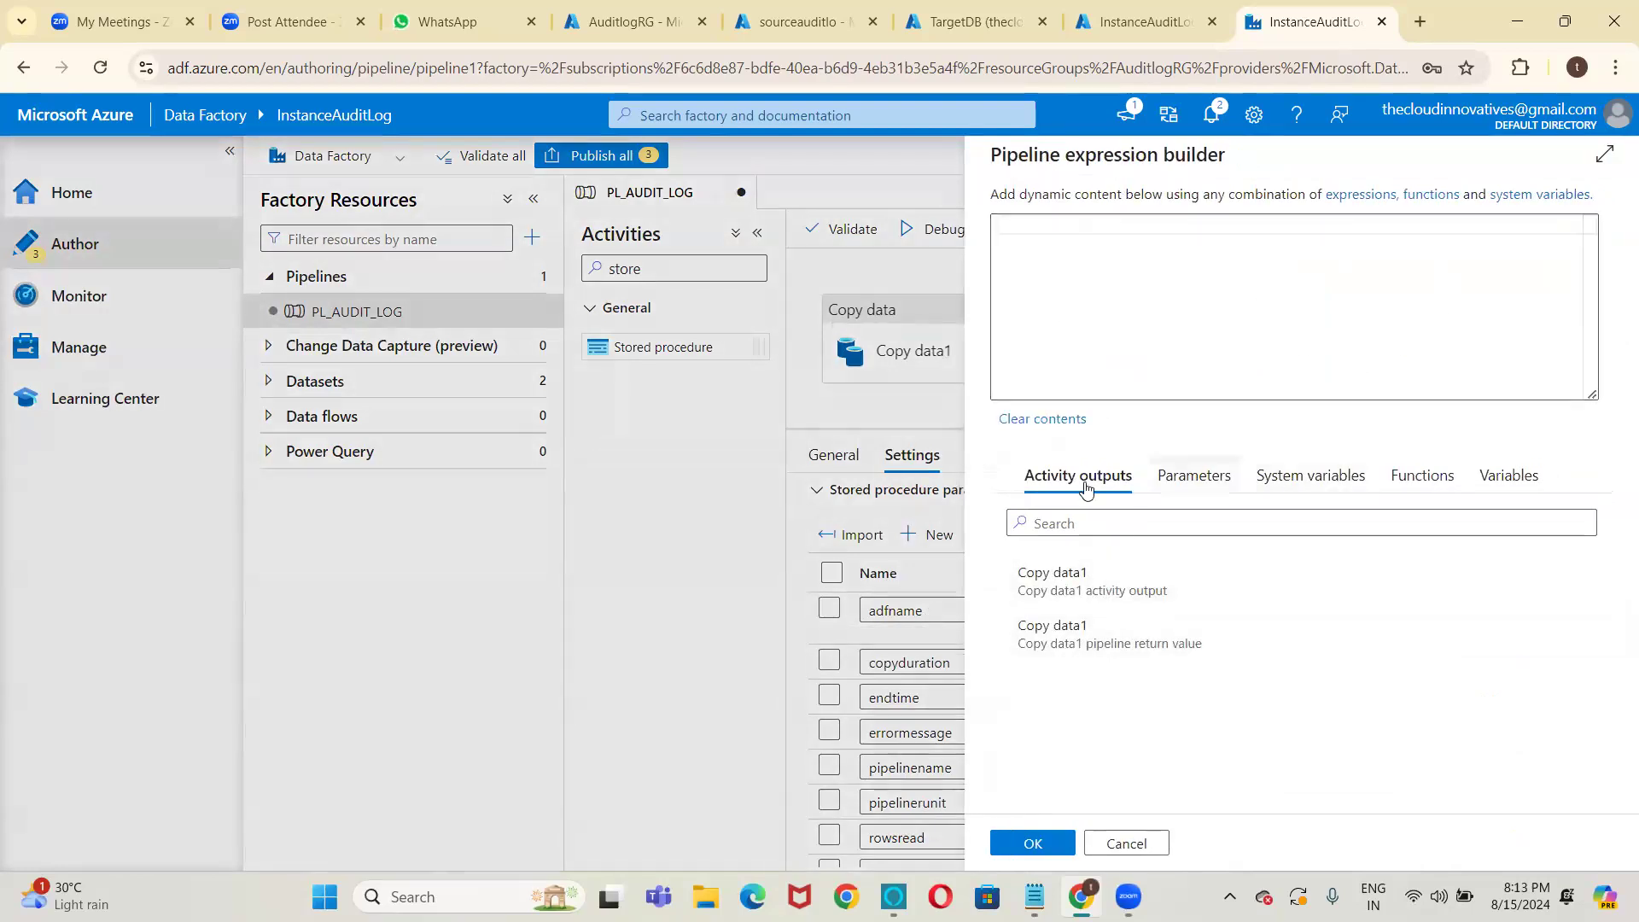
pyautogui.click(1533, 479)
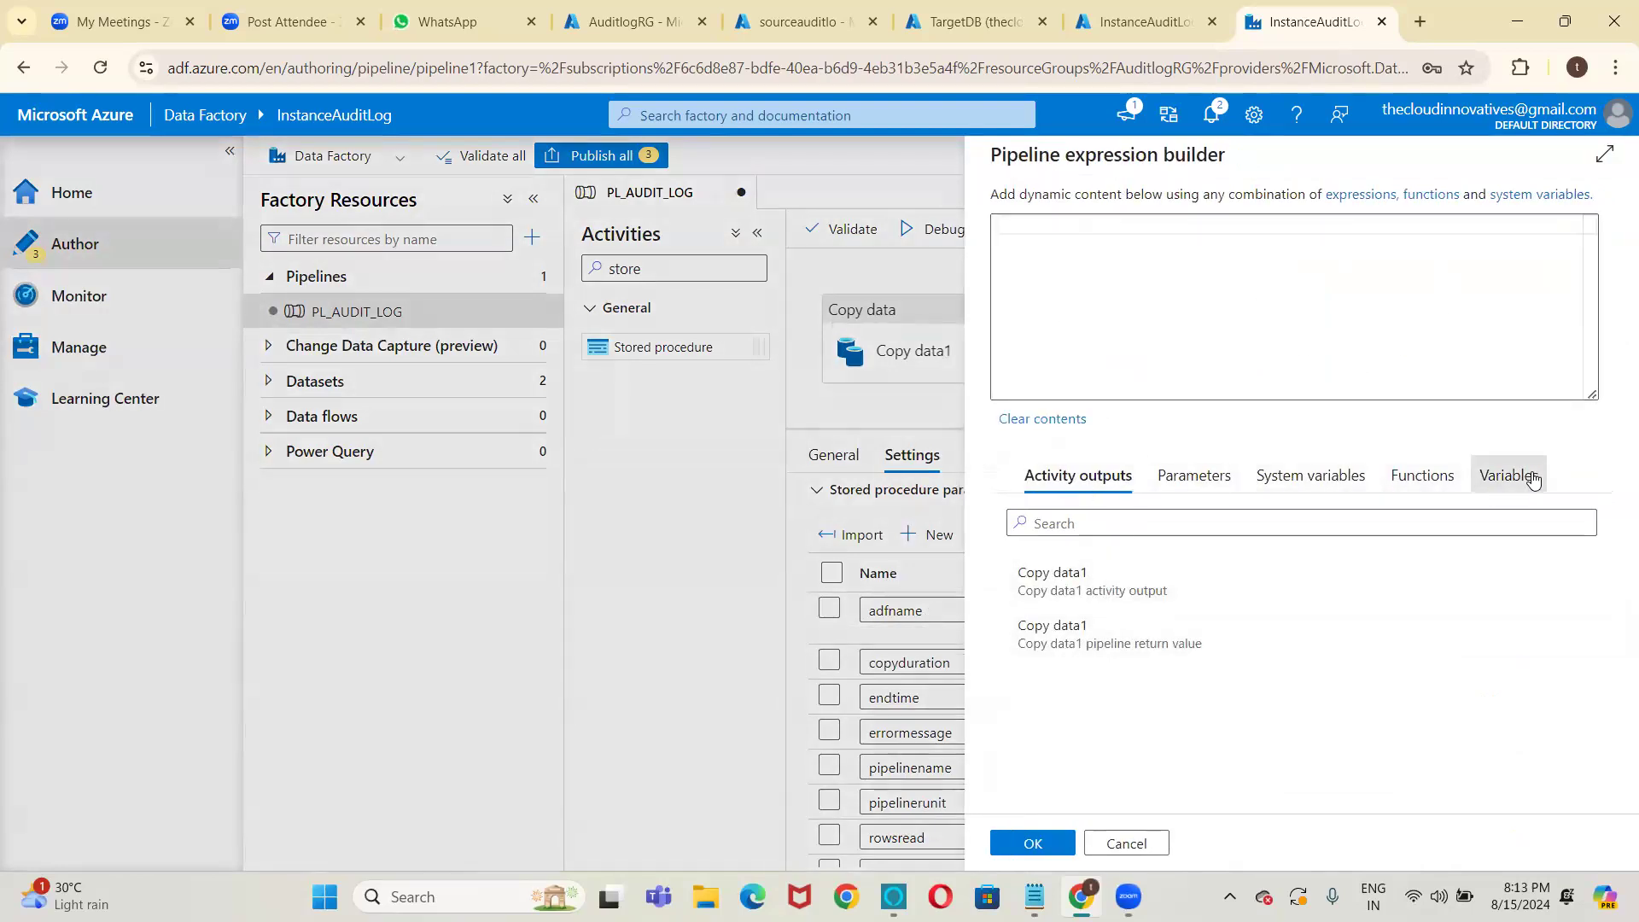
pyautogui.click(1308, 480)
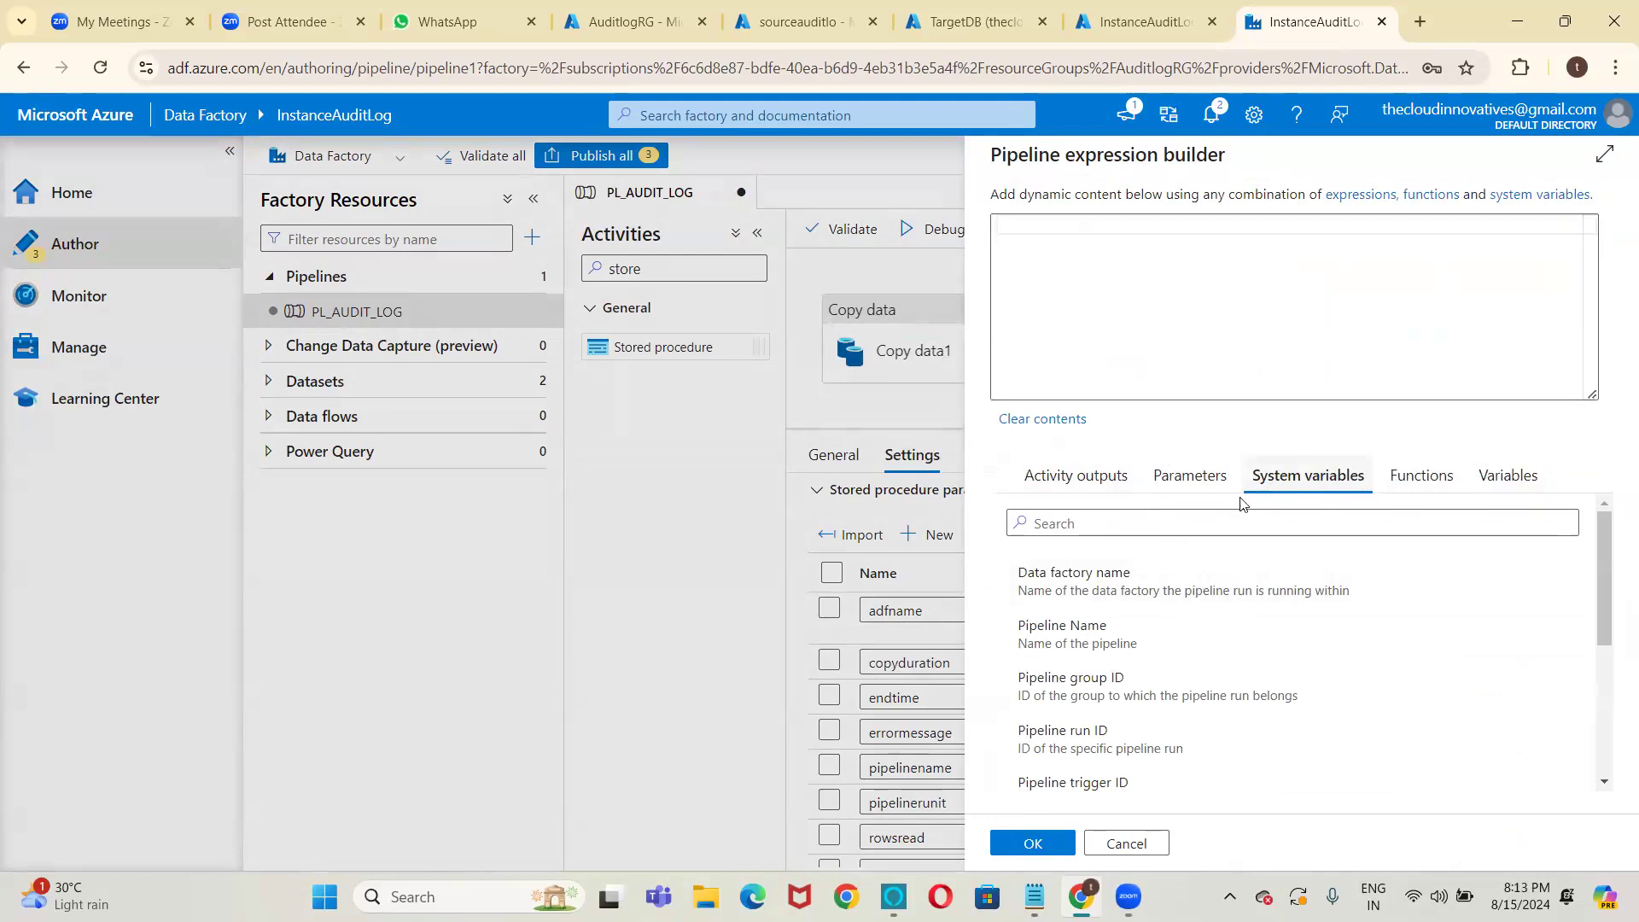
pyautogui.click(1084, 588)
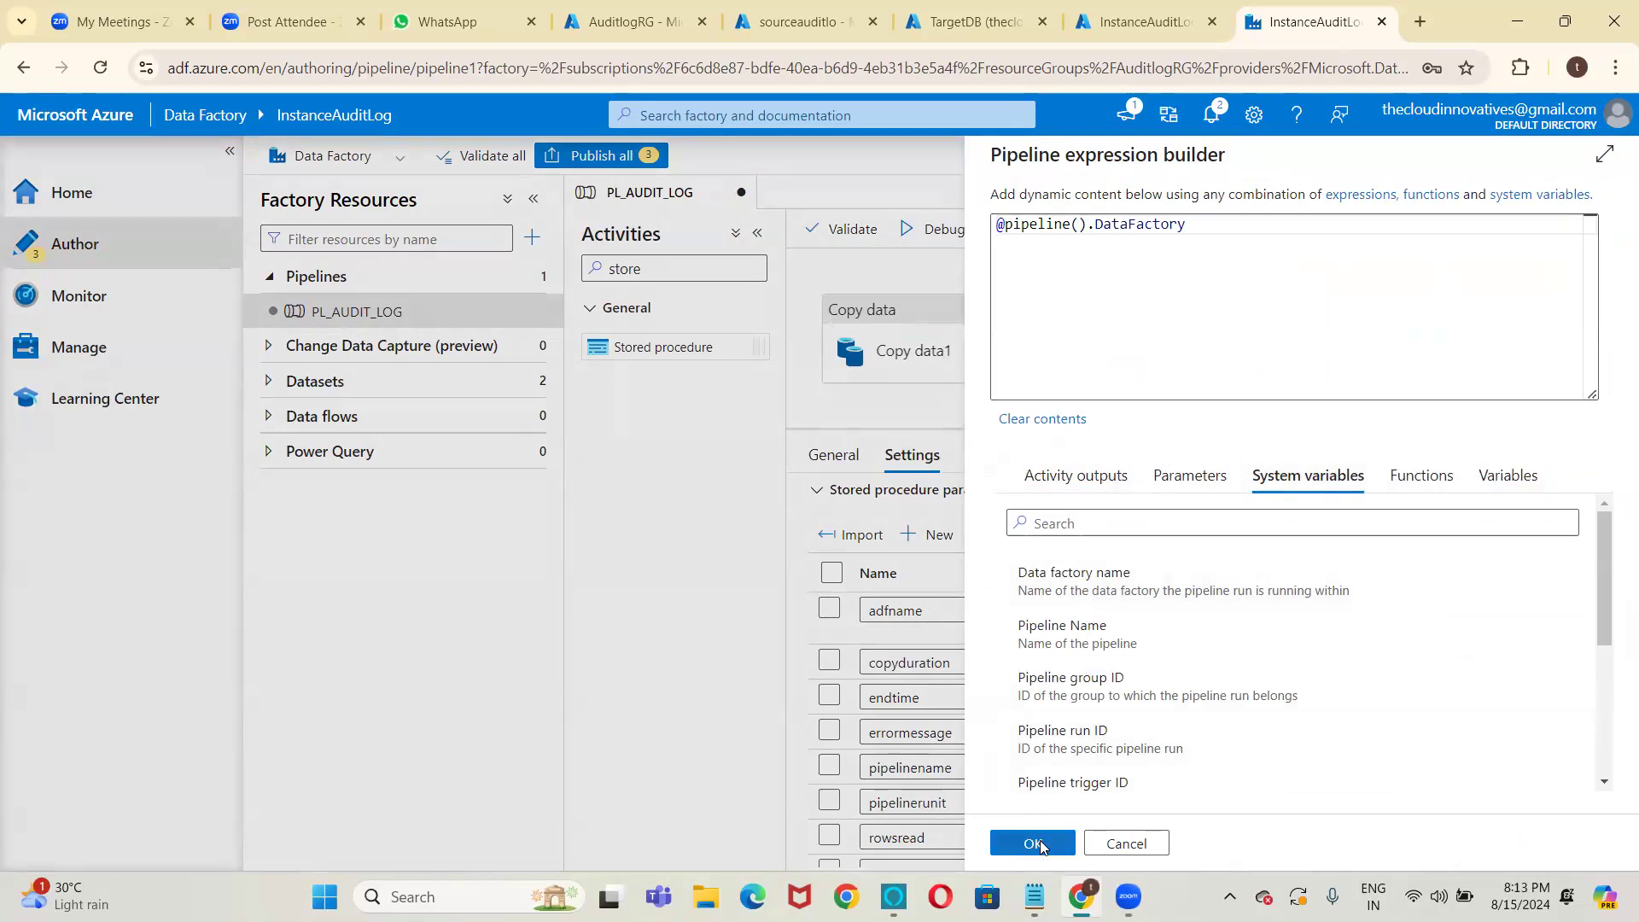
pyautogui.click(1034, 844)
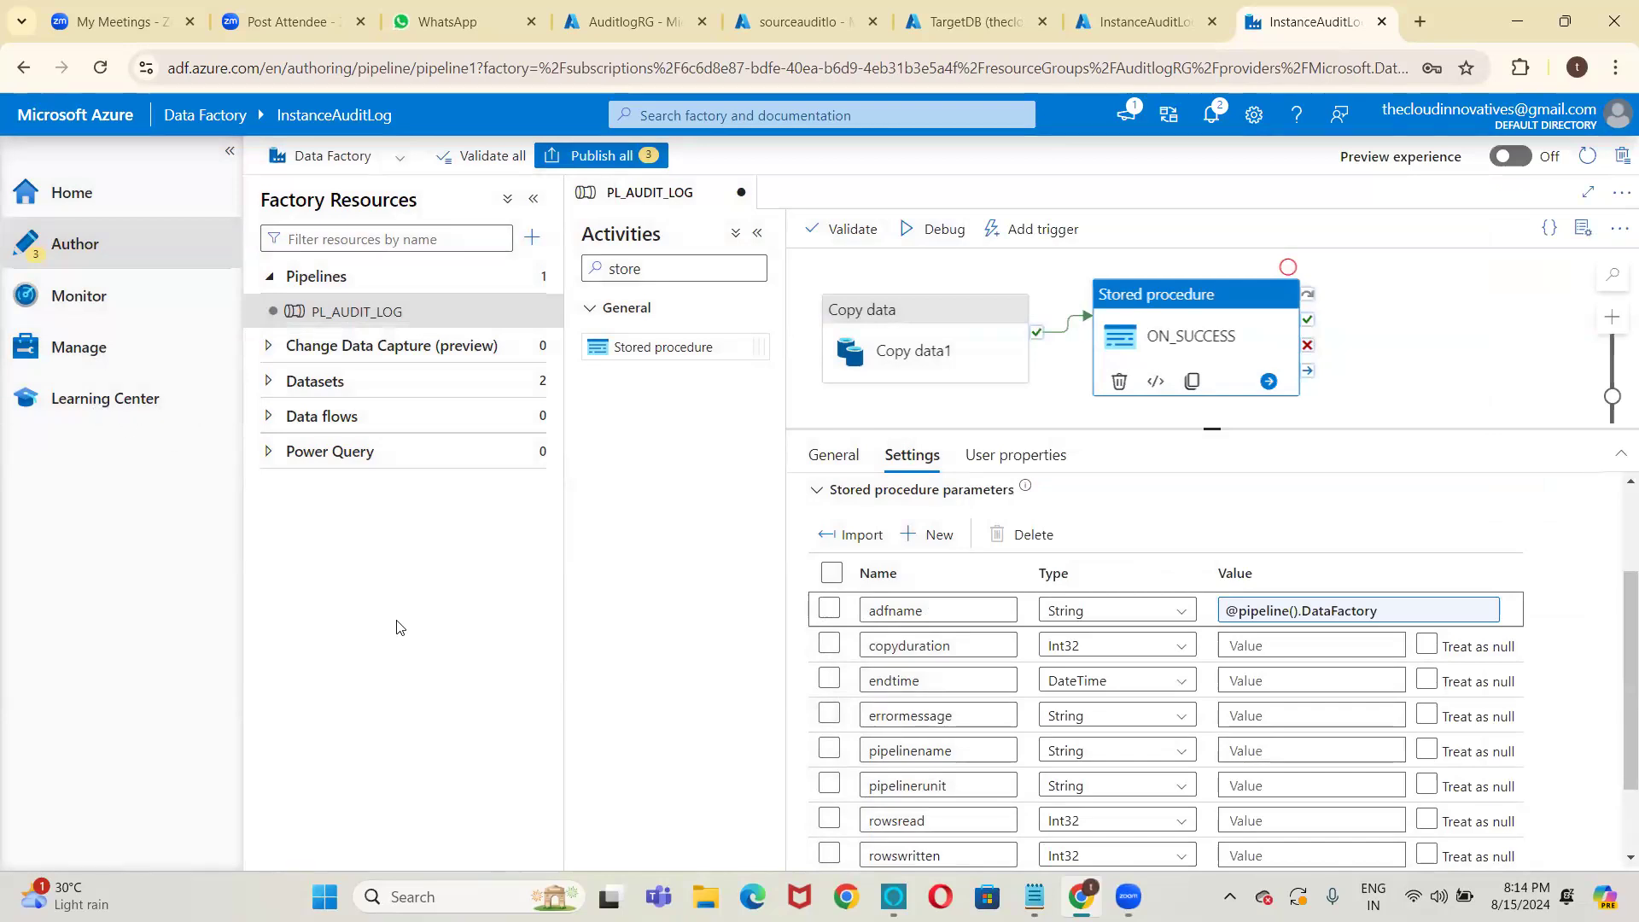
pyautogui.click(1325, 759)
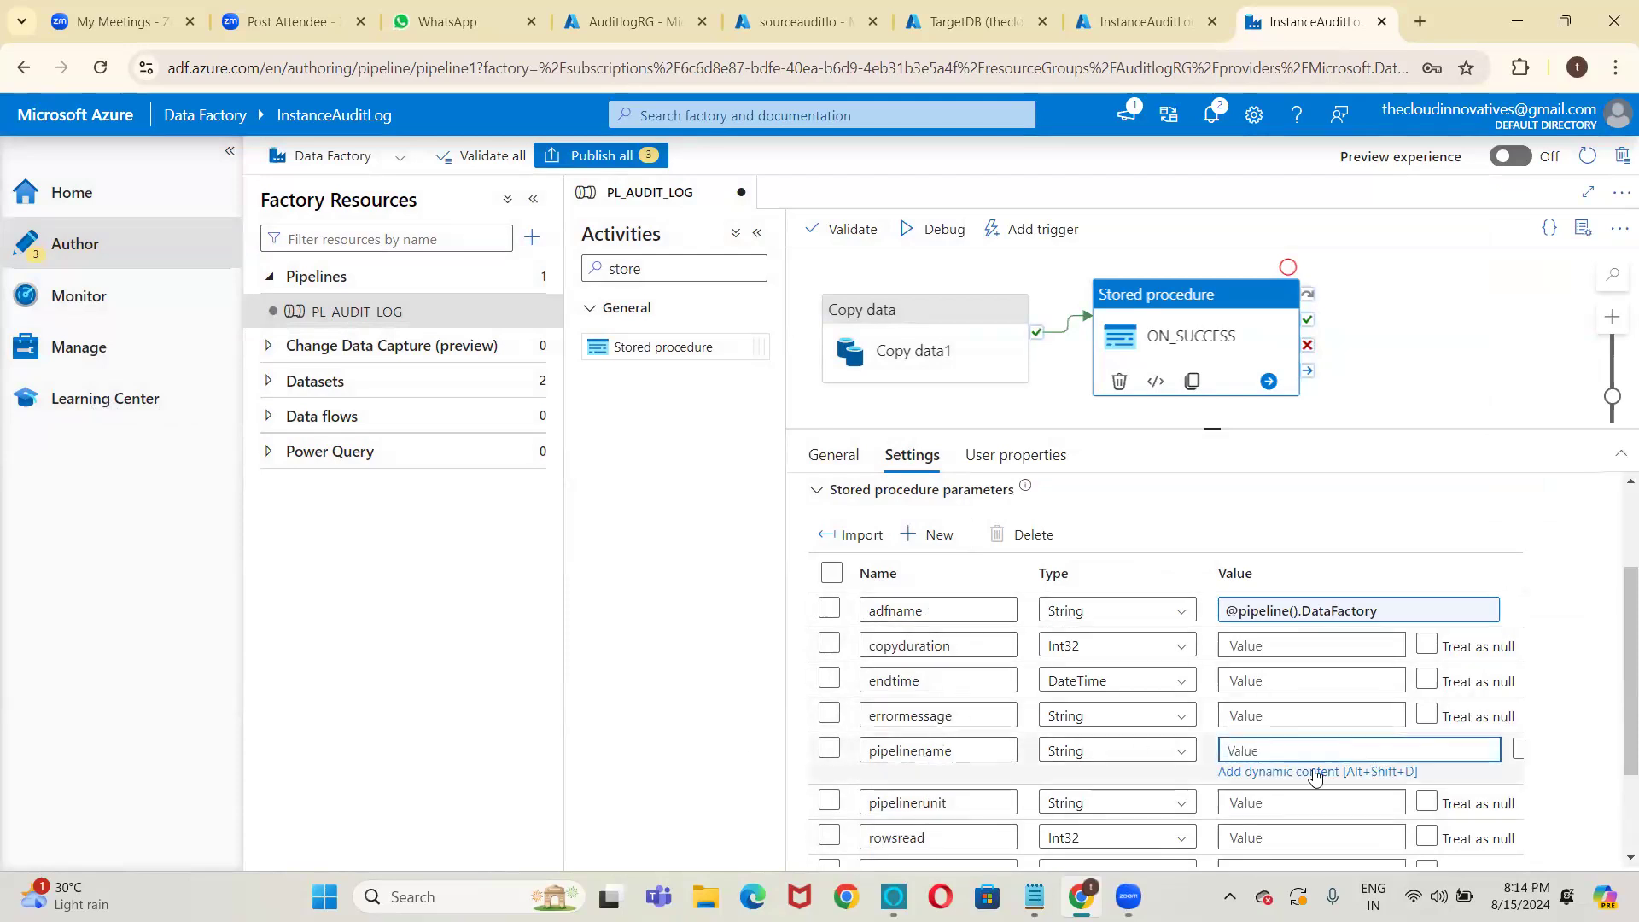
pyautogui.click(1318, 773)
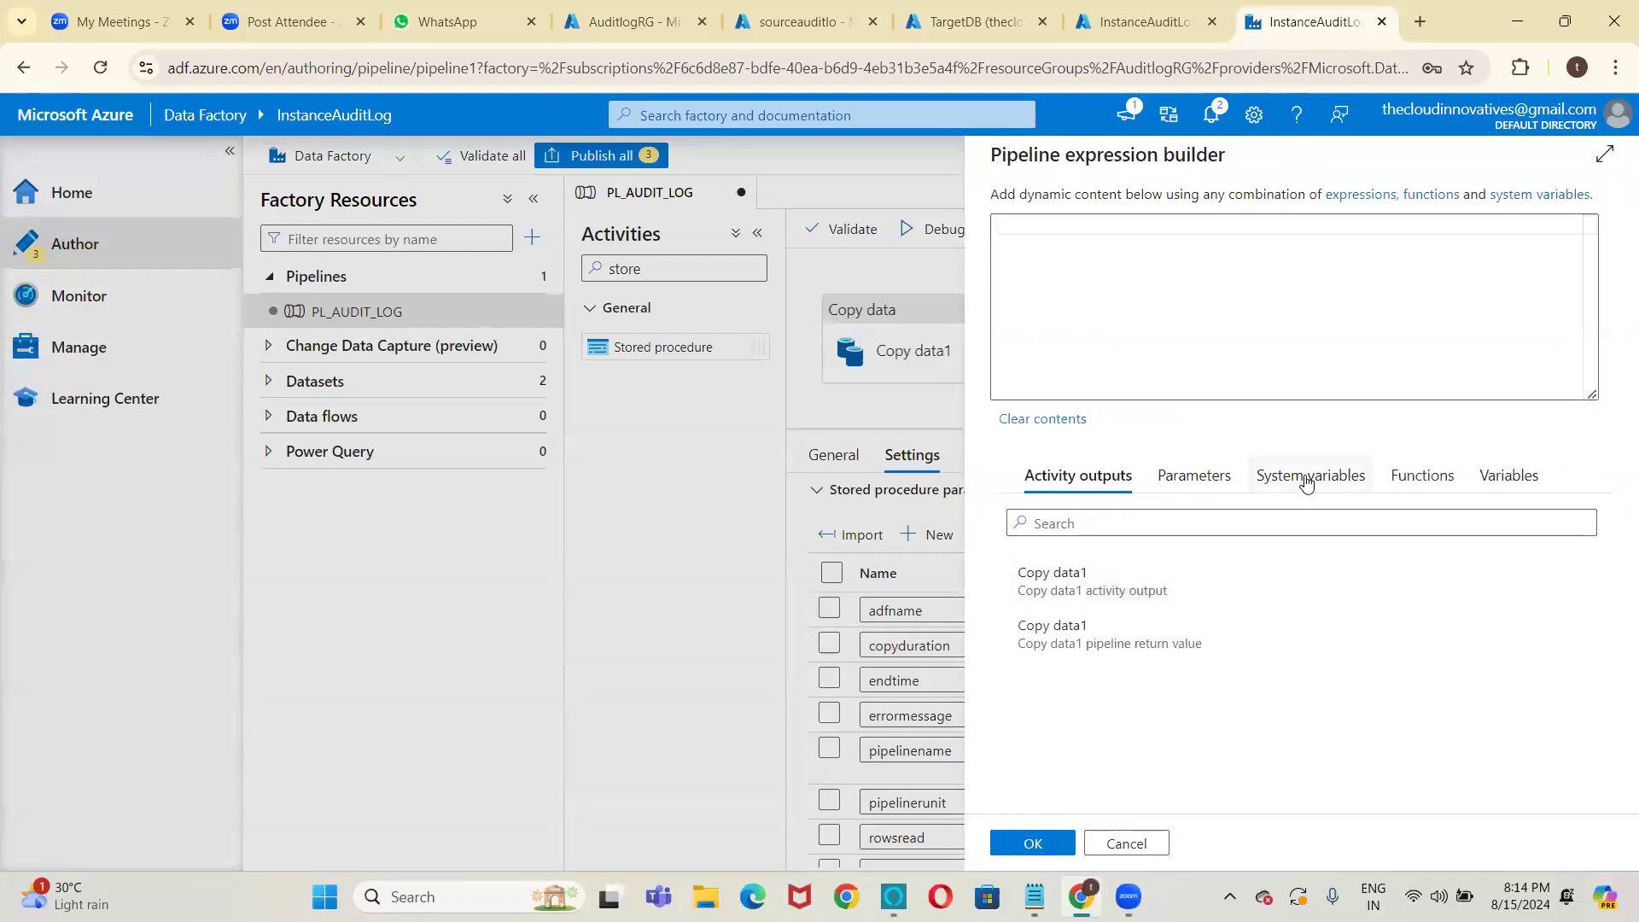
pyautogui.click(1265, 483)
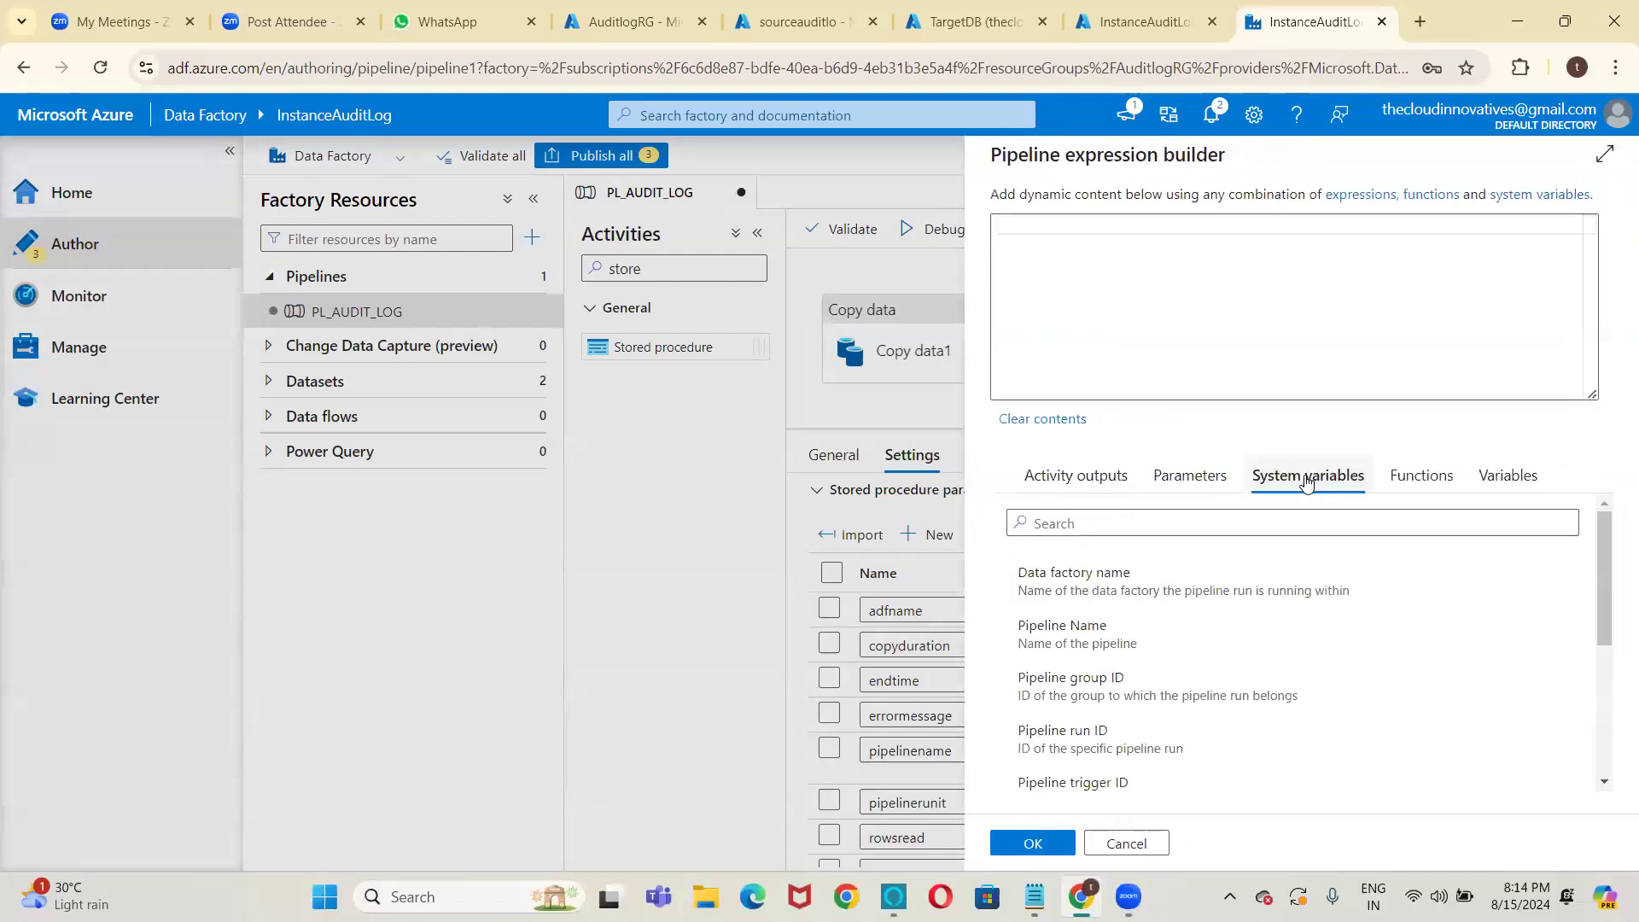
pyautogui.click(1061, 655)
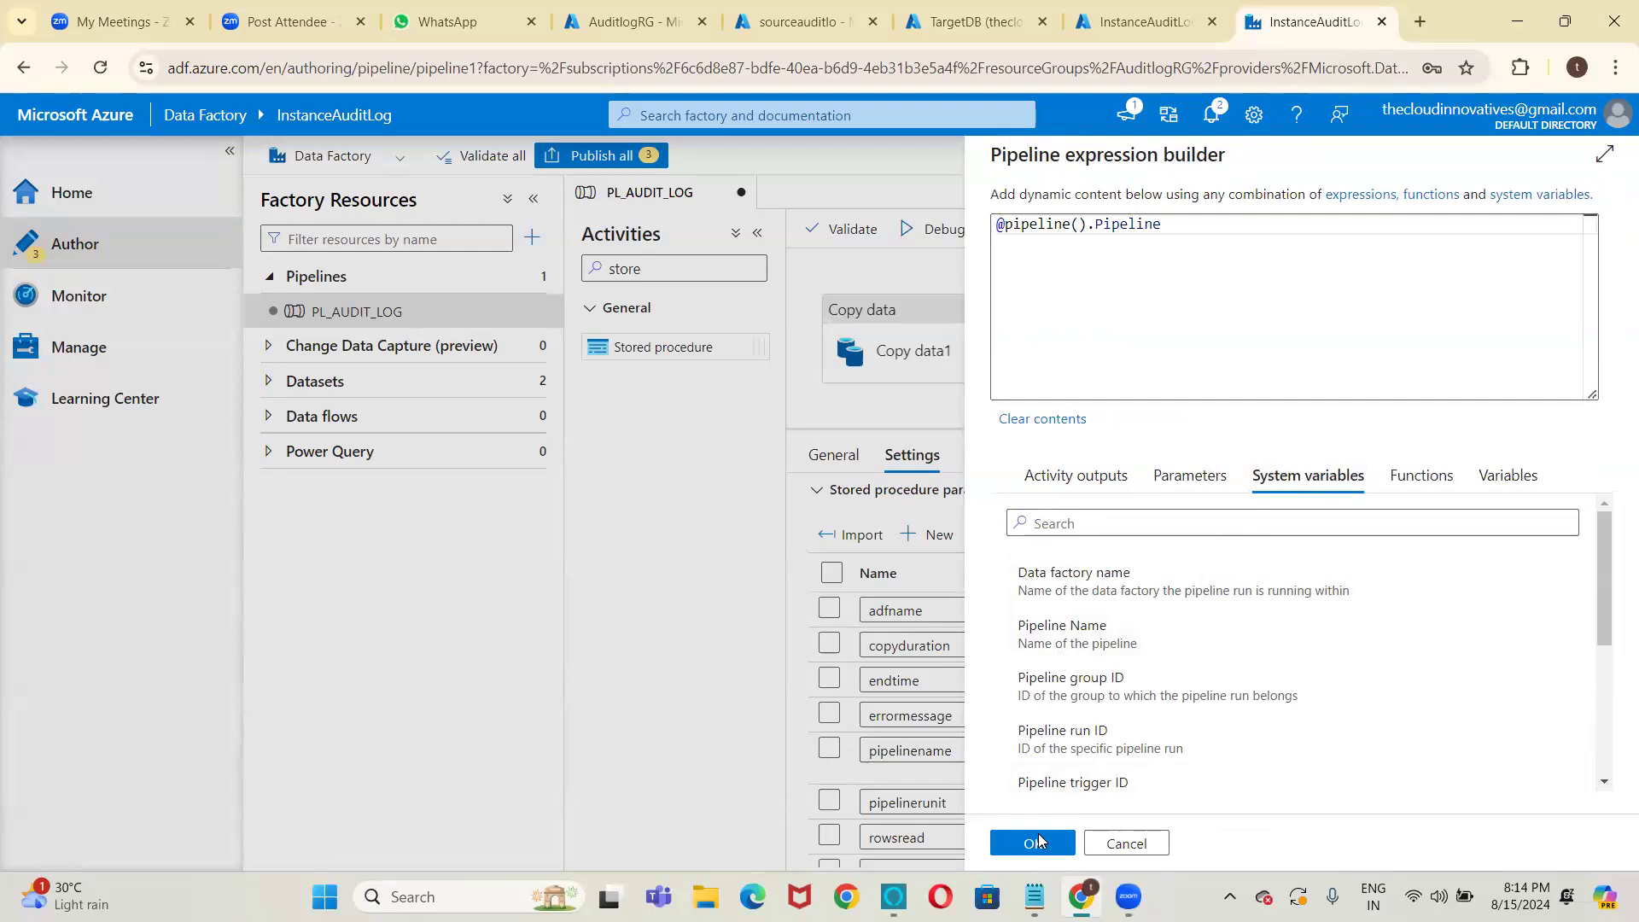
pyautogui.click(1038, 841)
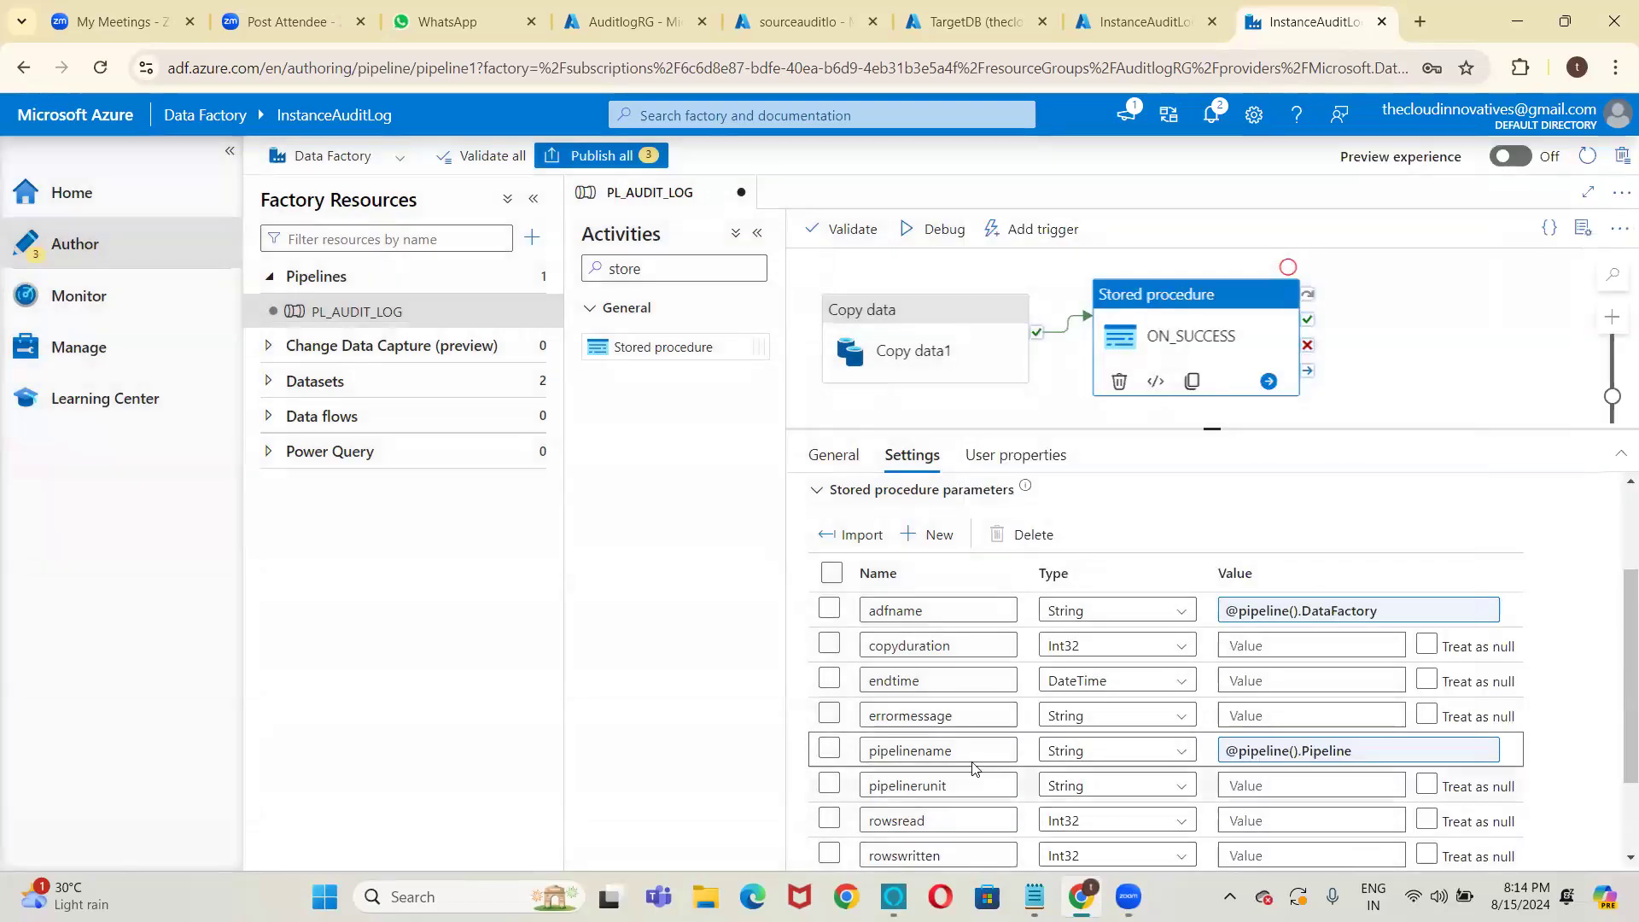
pyautogui.click(941, 783)
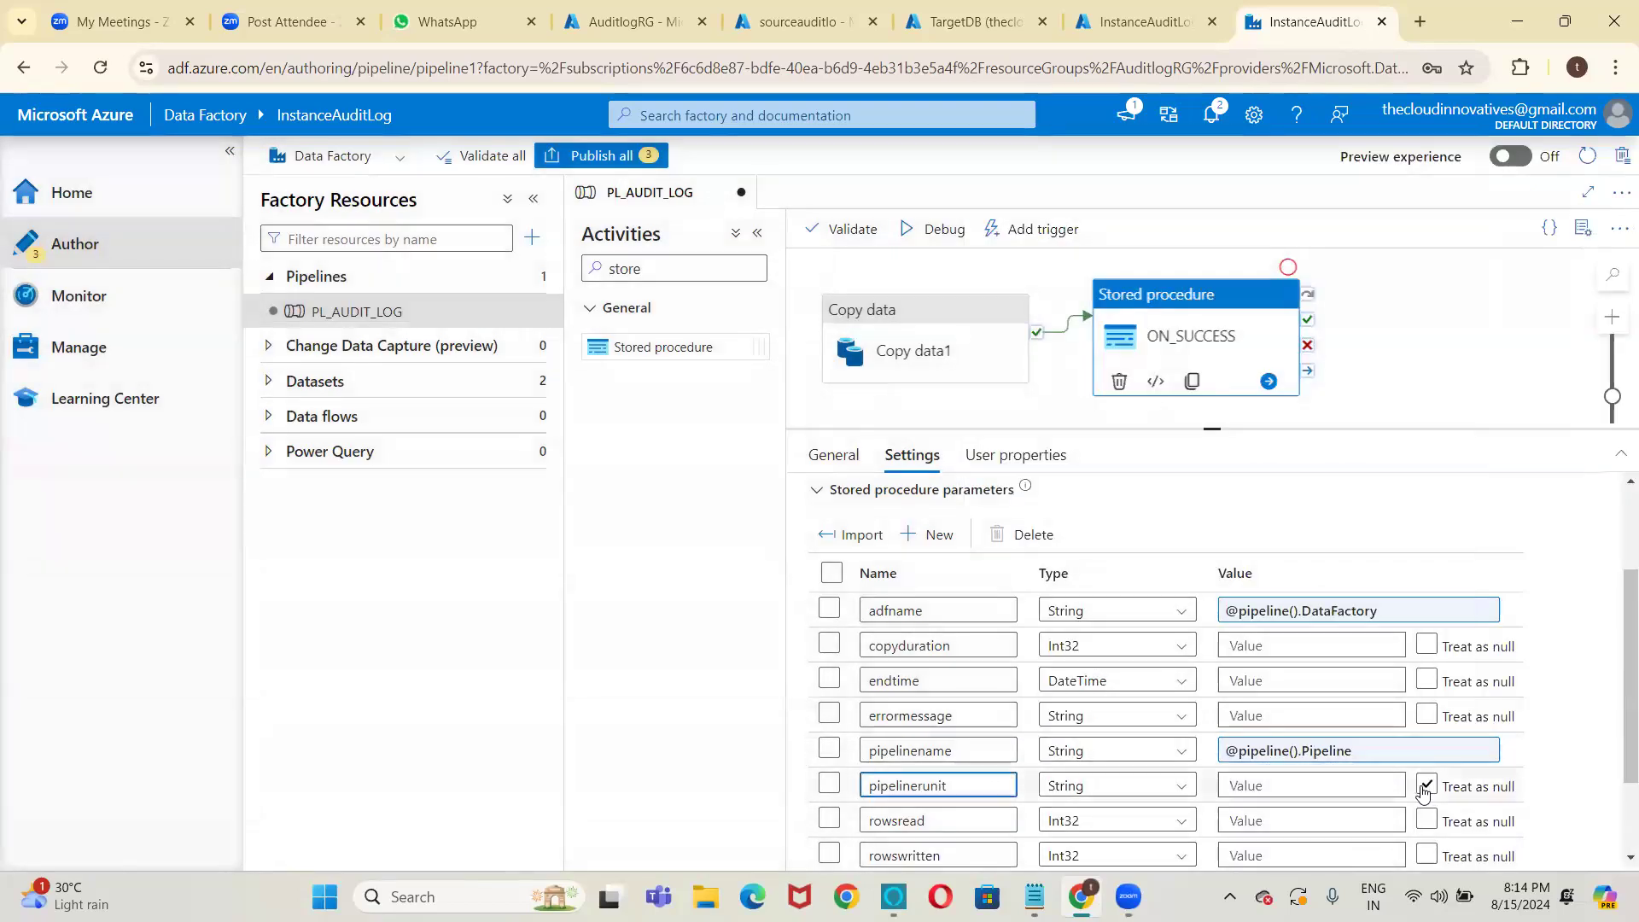
pyautogui.click(1361, 787)
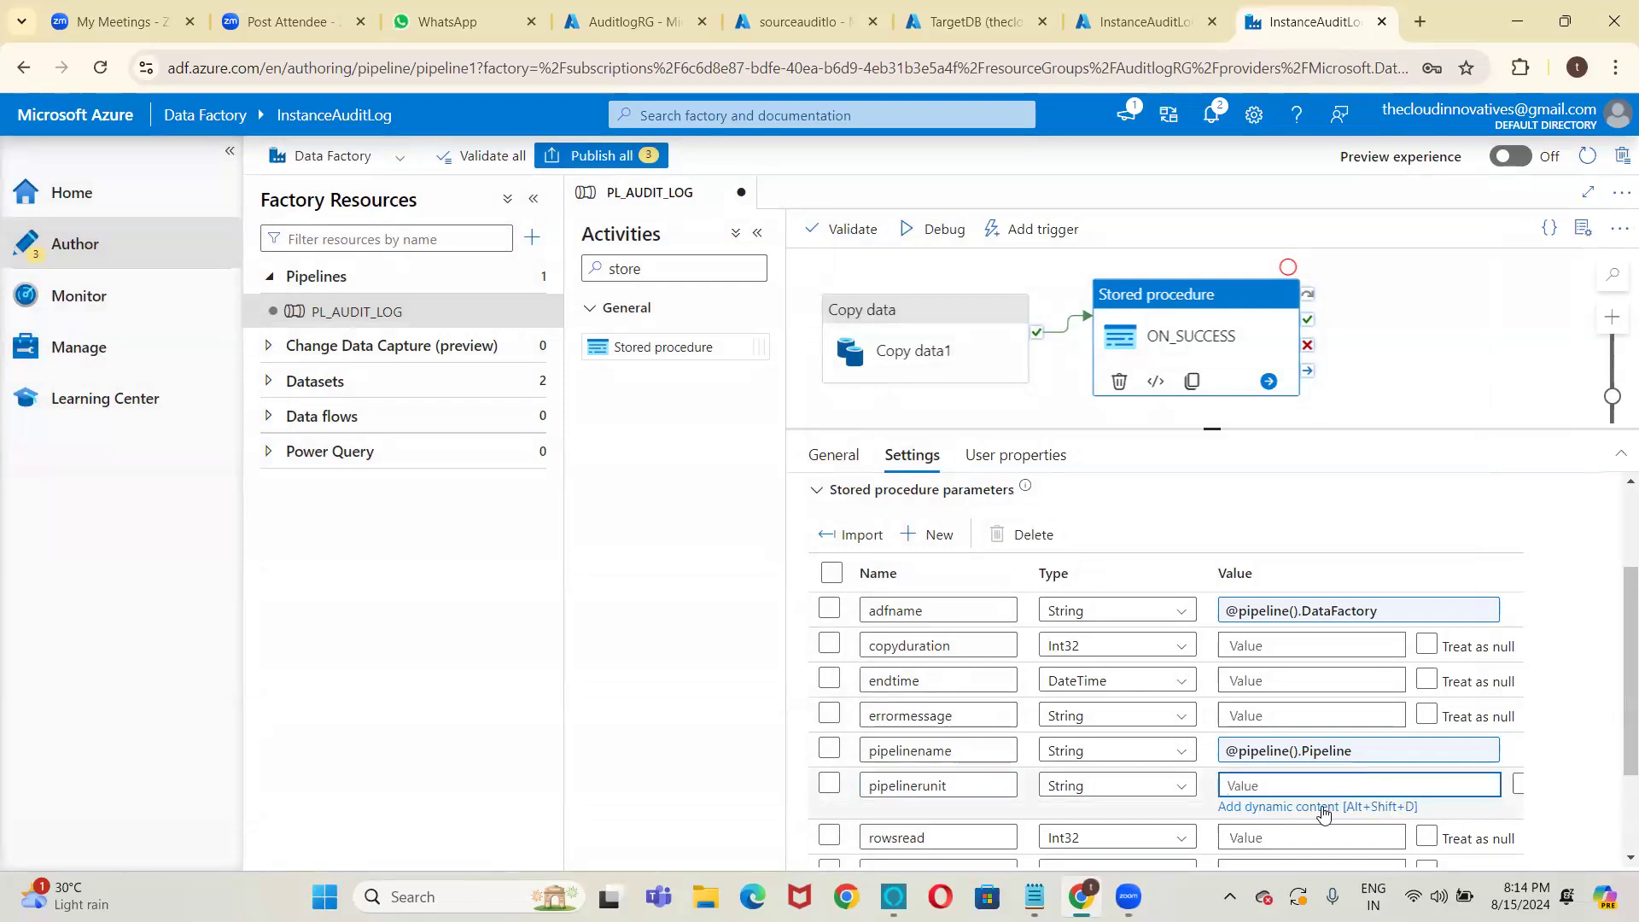
pyautogui.click(1323, 809)
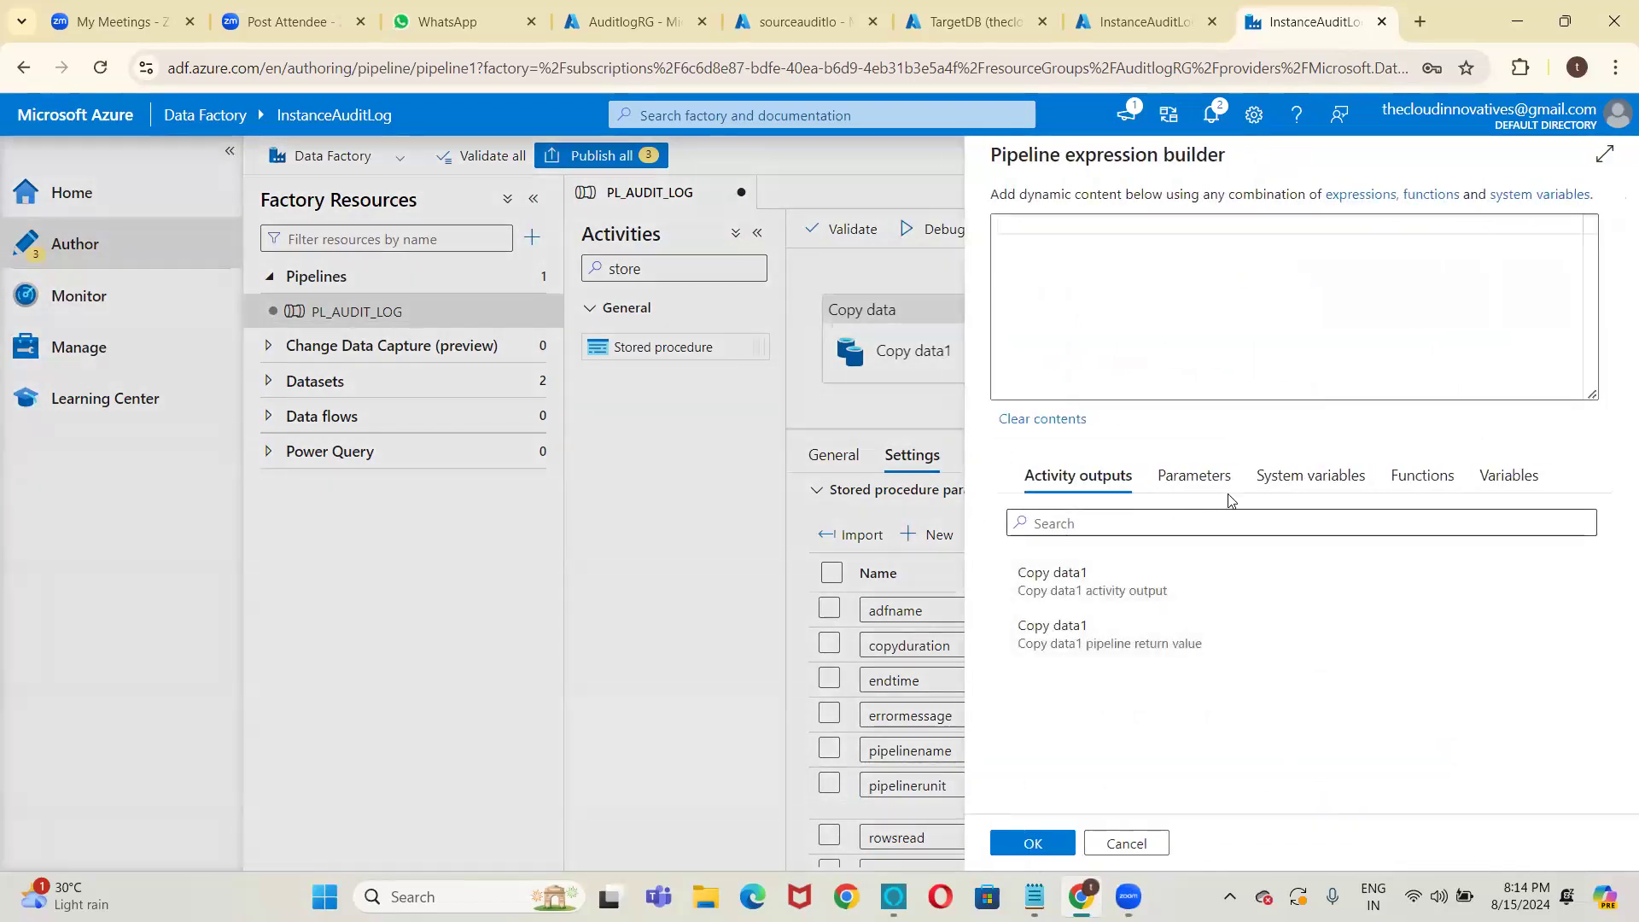
pyautogui.click(1270, 488)
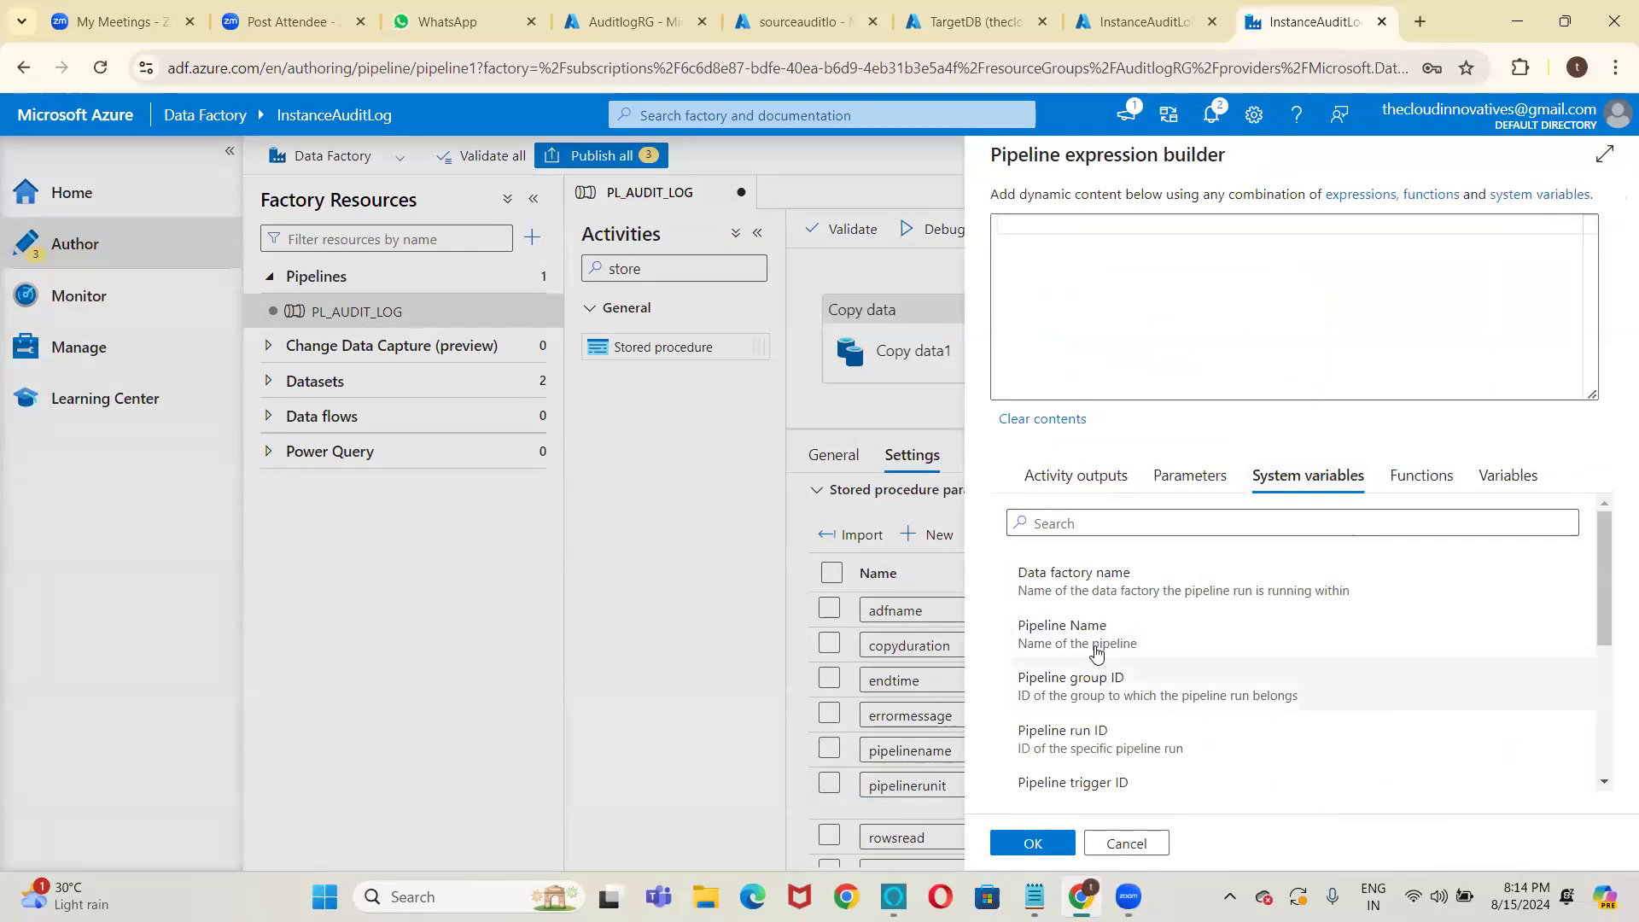
pyautogui.click(1074, 740)
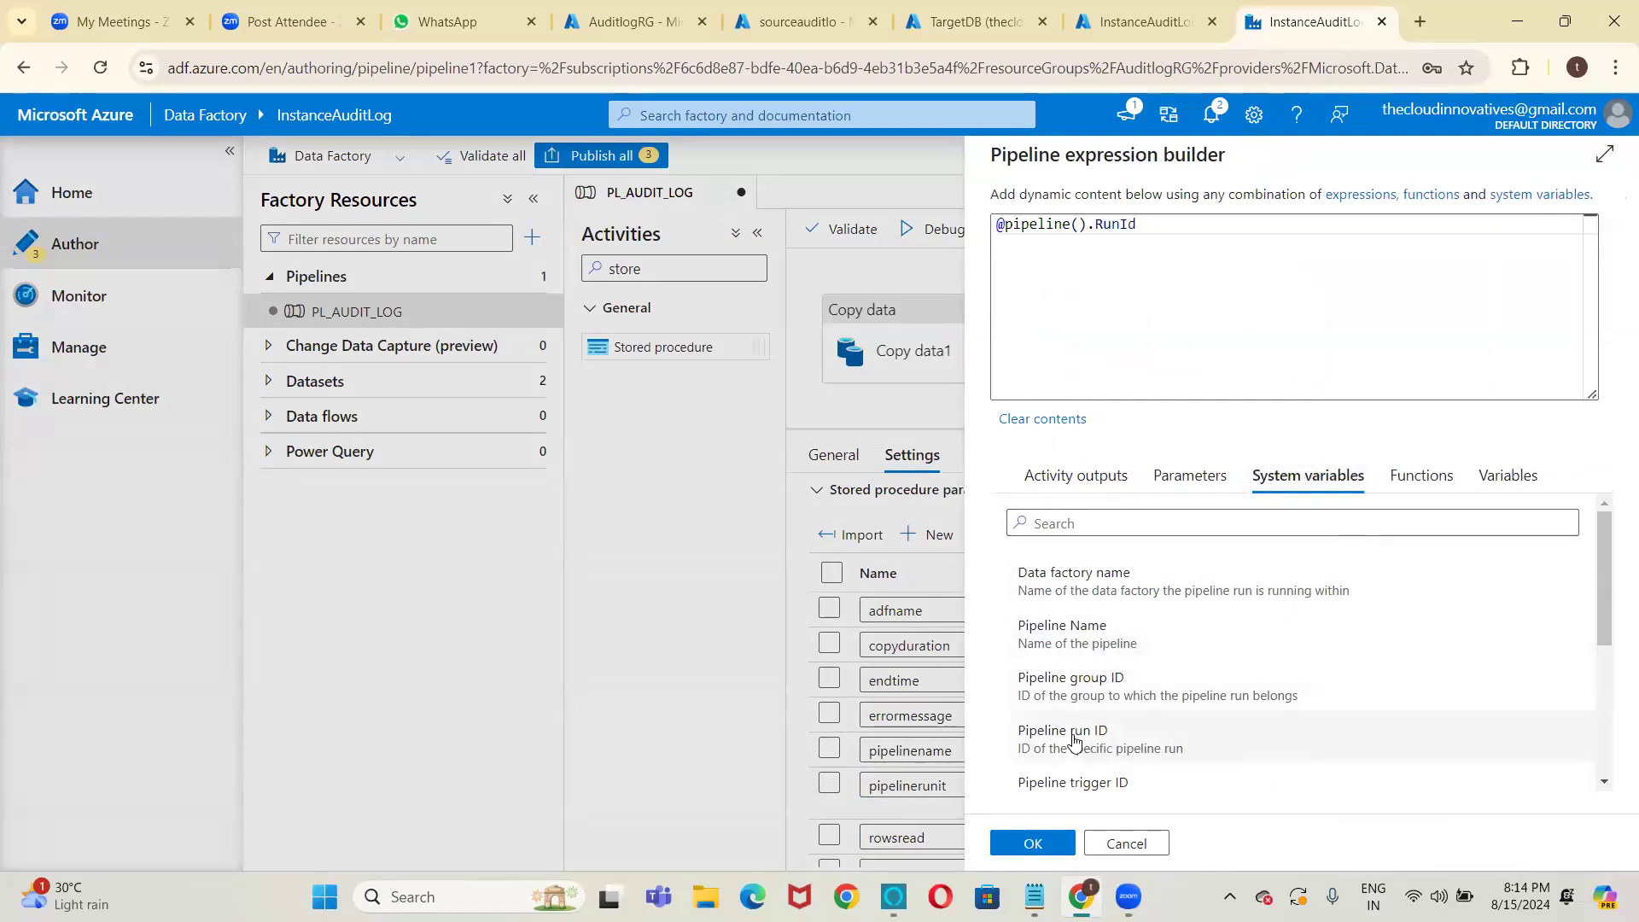
pyautogui.click(1033, 843)
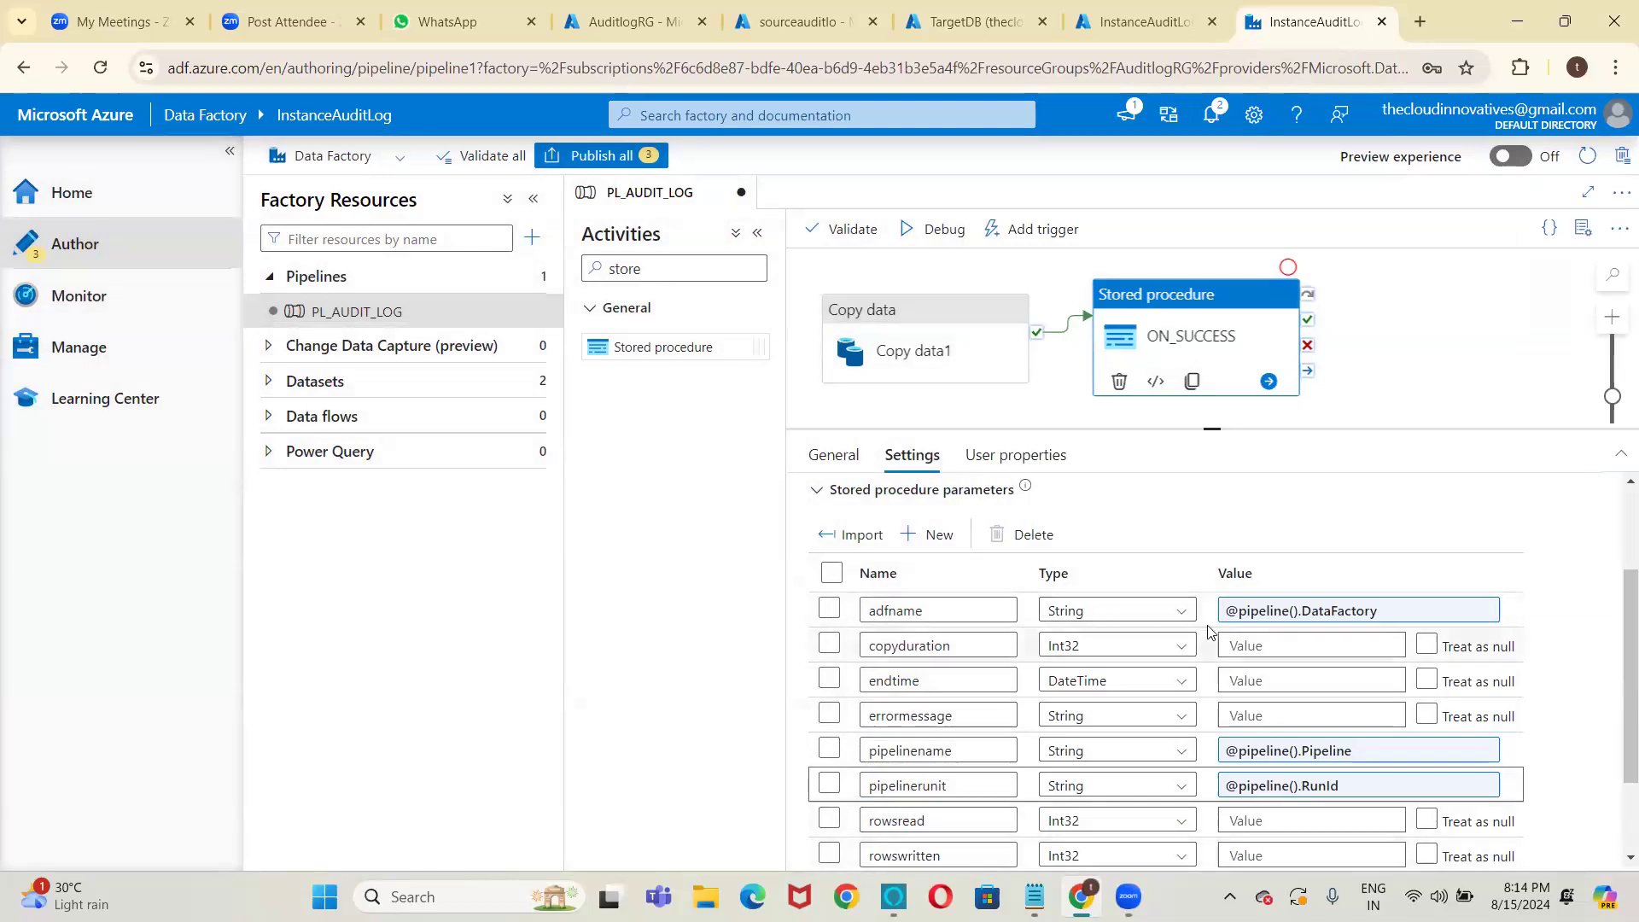
pyautogui.click(1260, 645)
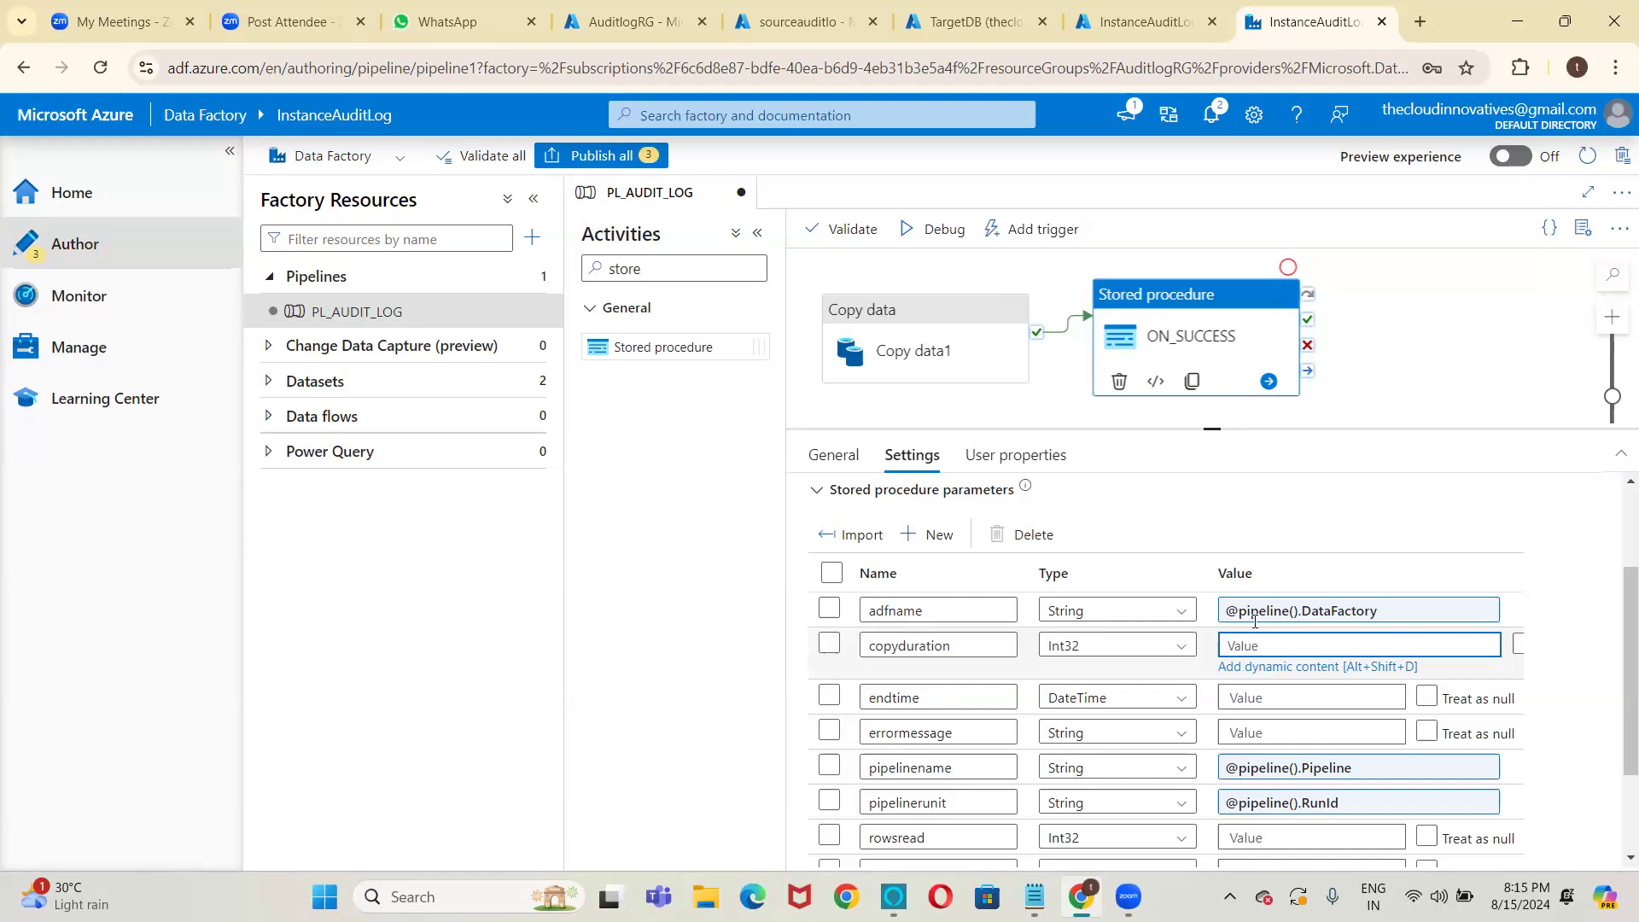
pyautogui.click(1319, 673)
pyautogui.click(1321, 669)
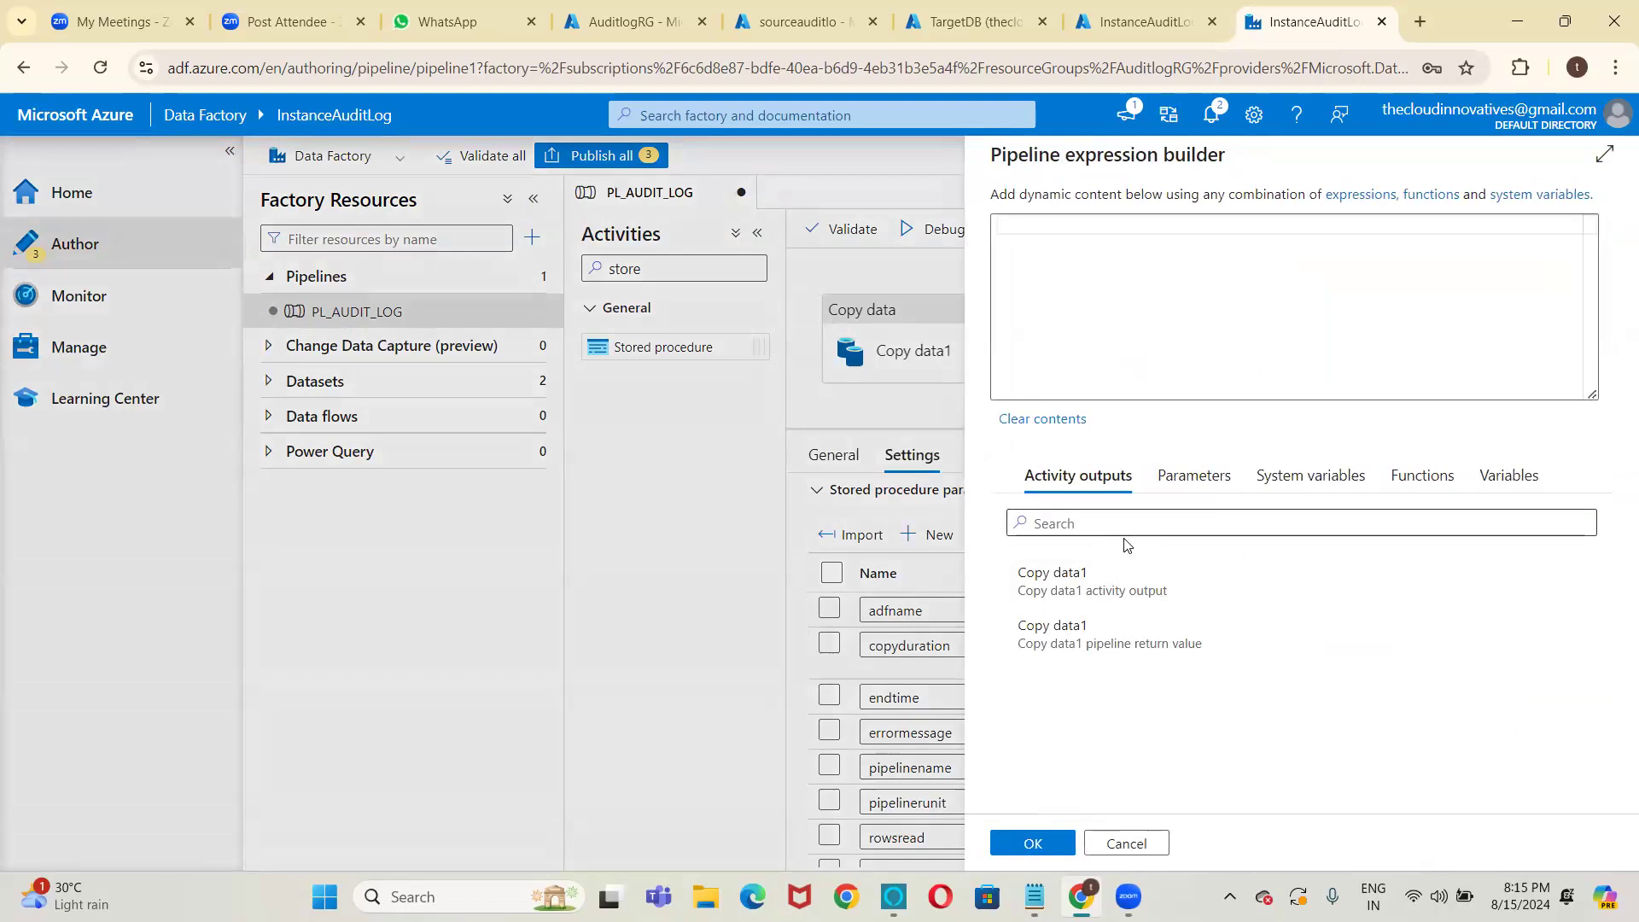
pyautogui.click(1082, 583)
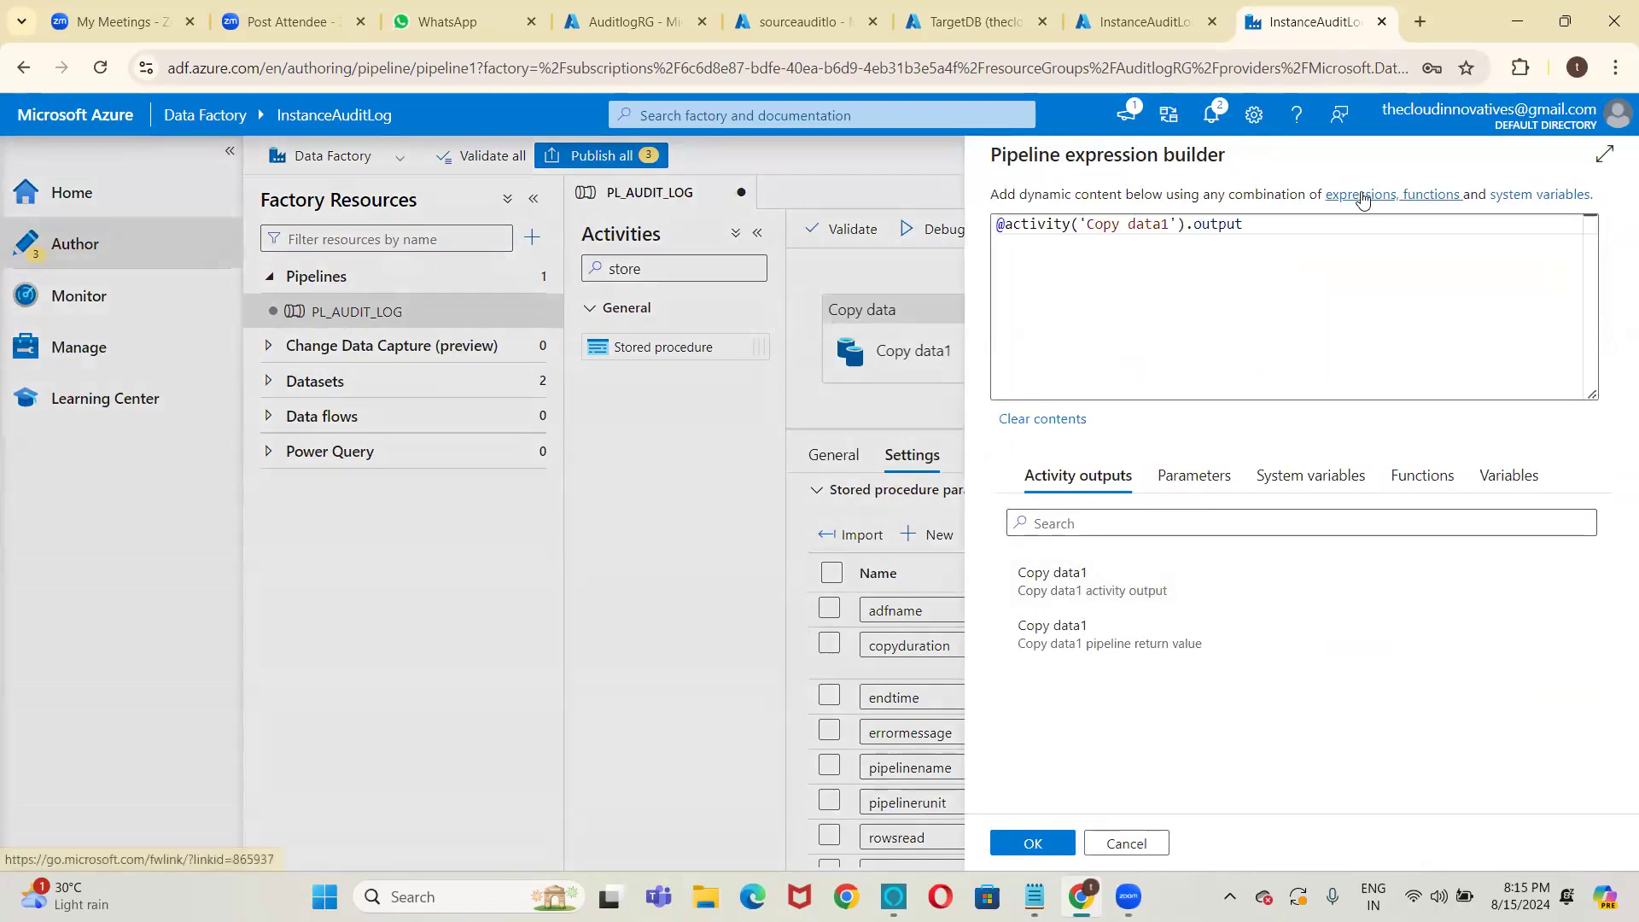
pyautogui.click(1265, 241)
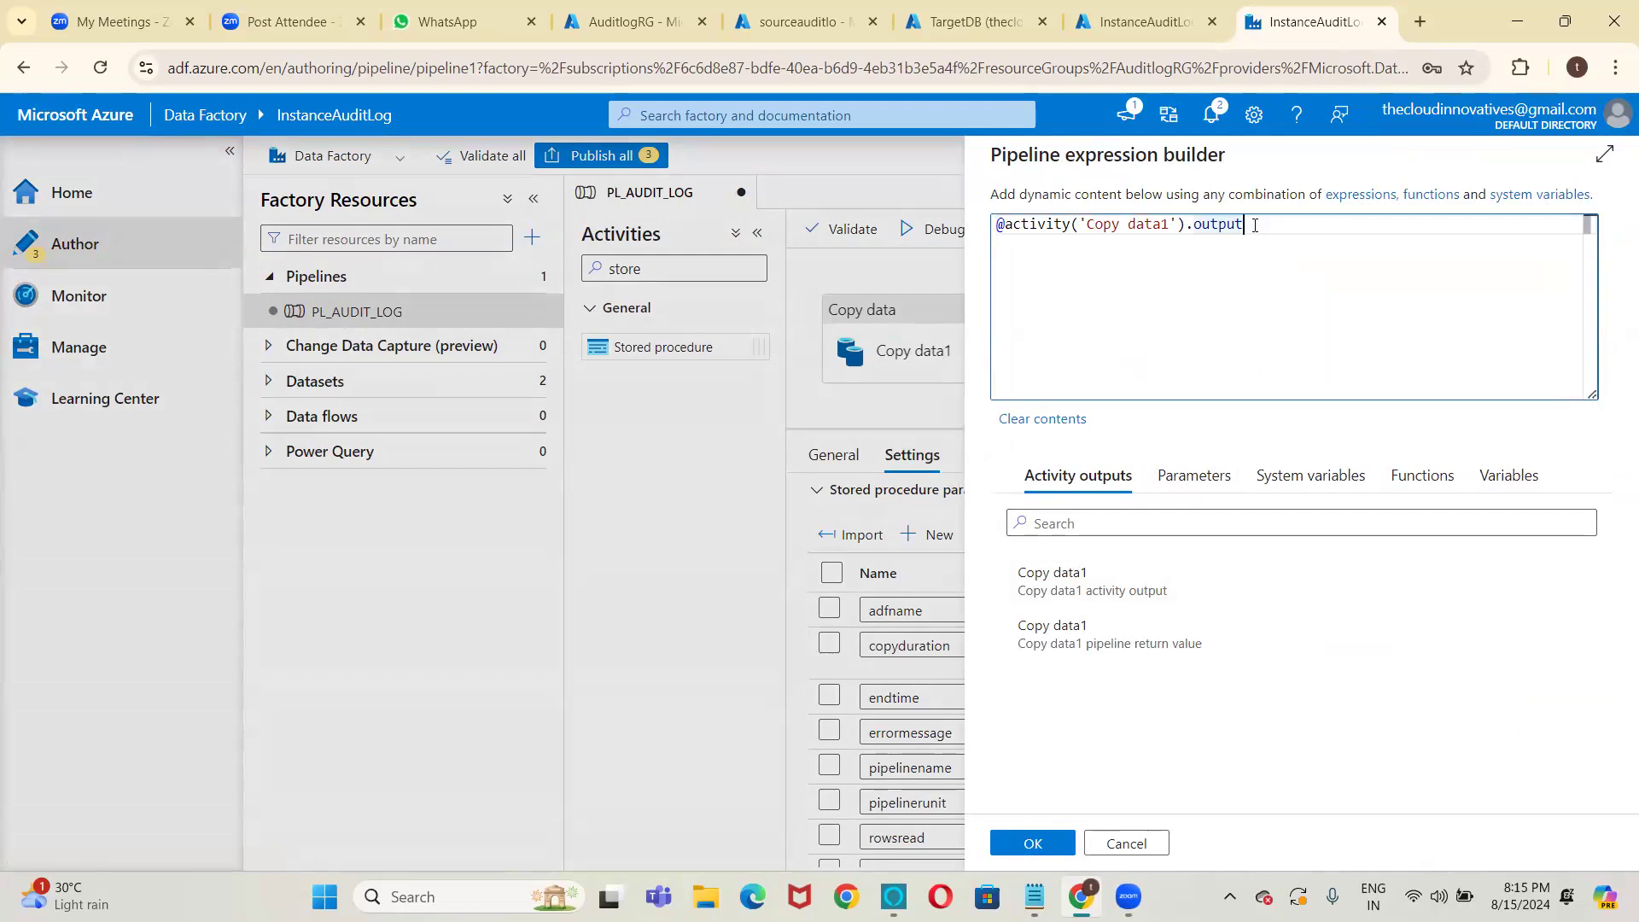
pyautogui.write('.')
pyautogui.write('copy')
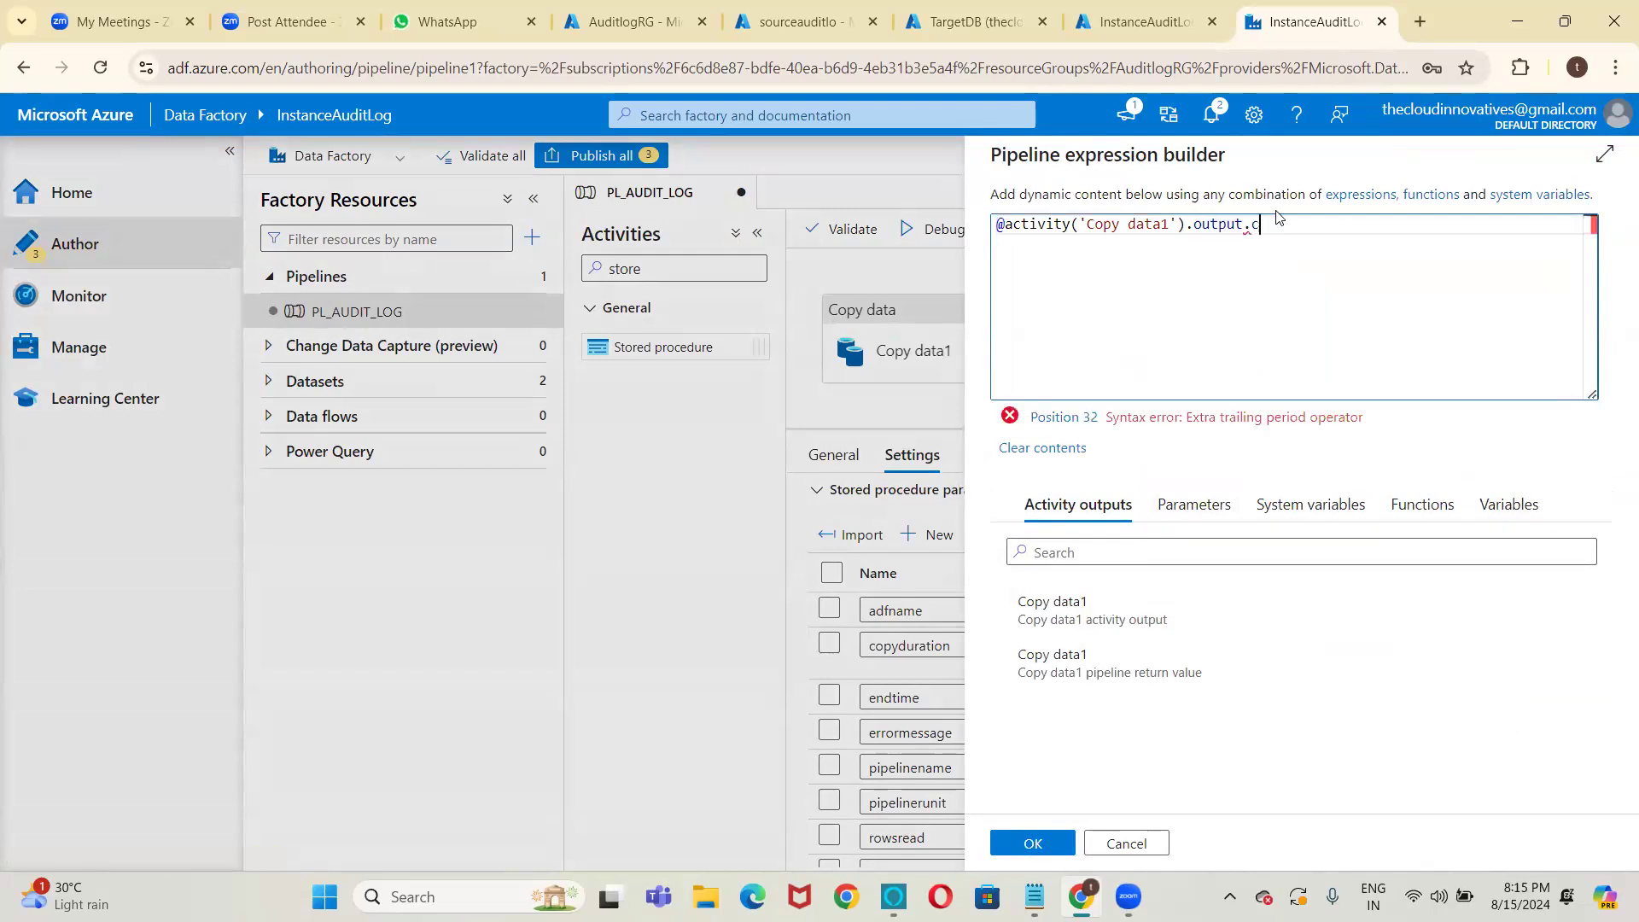
pyautogui.write('duration')
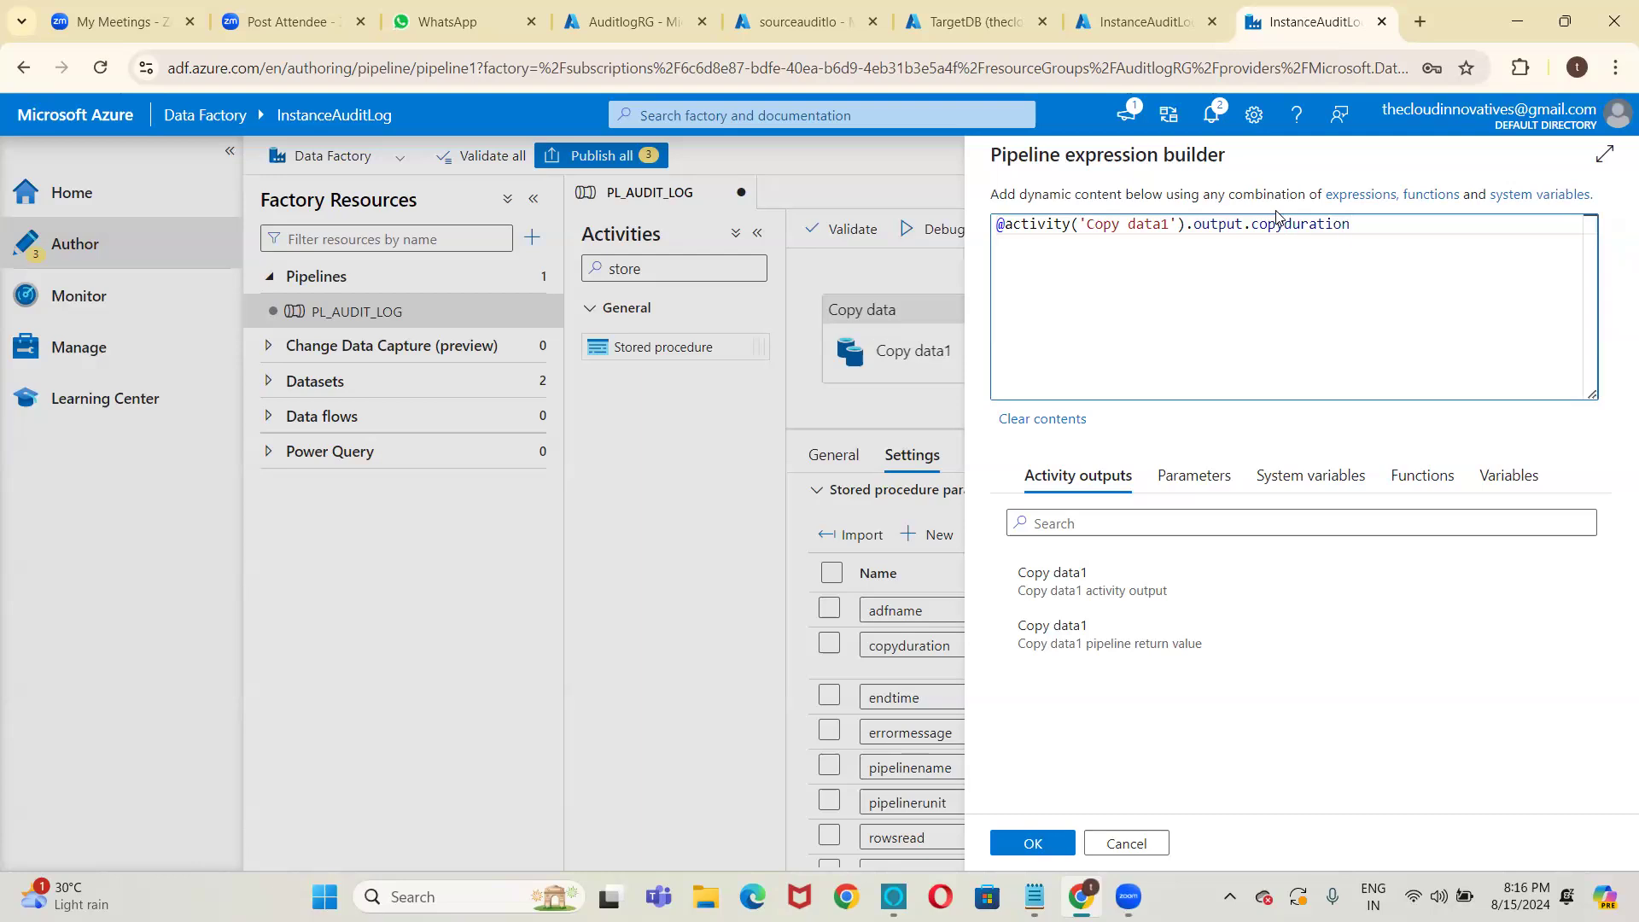
pyautogui.click(1034, 844)
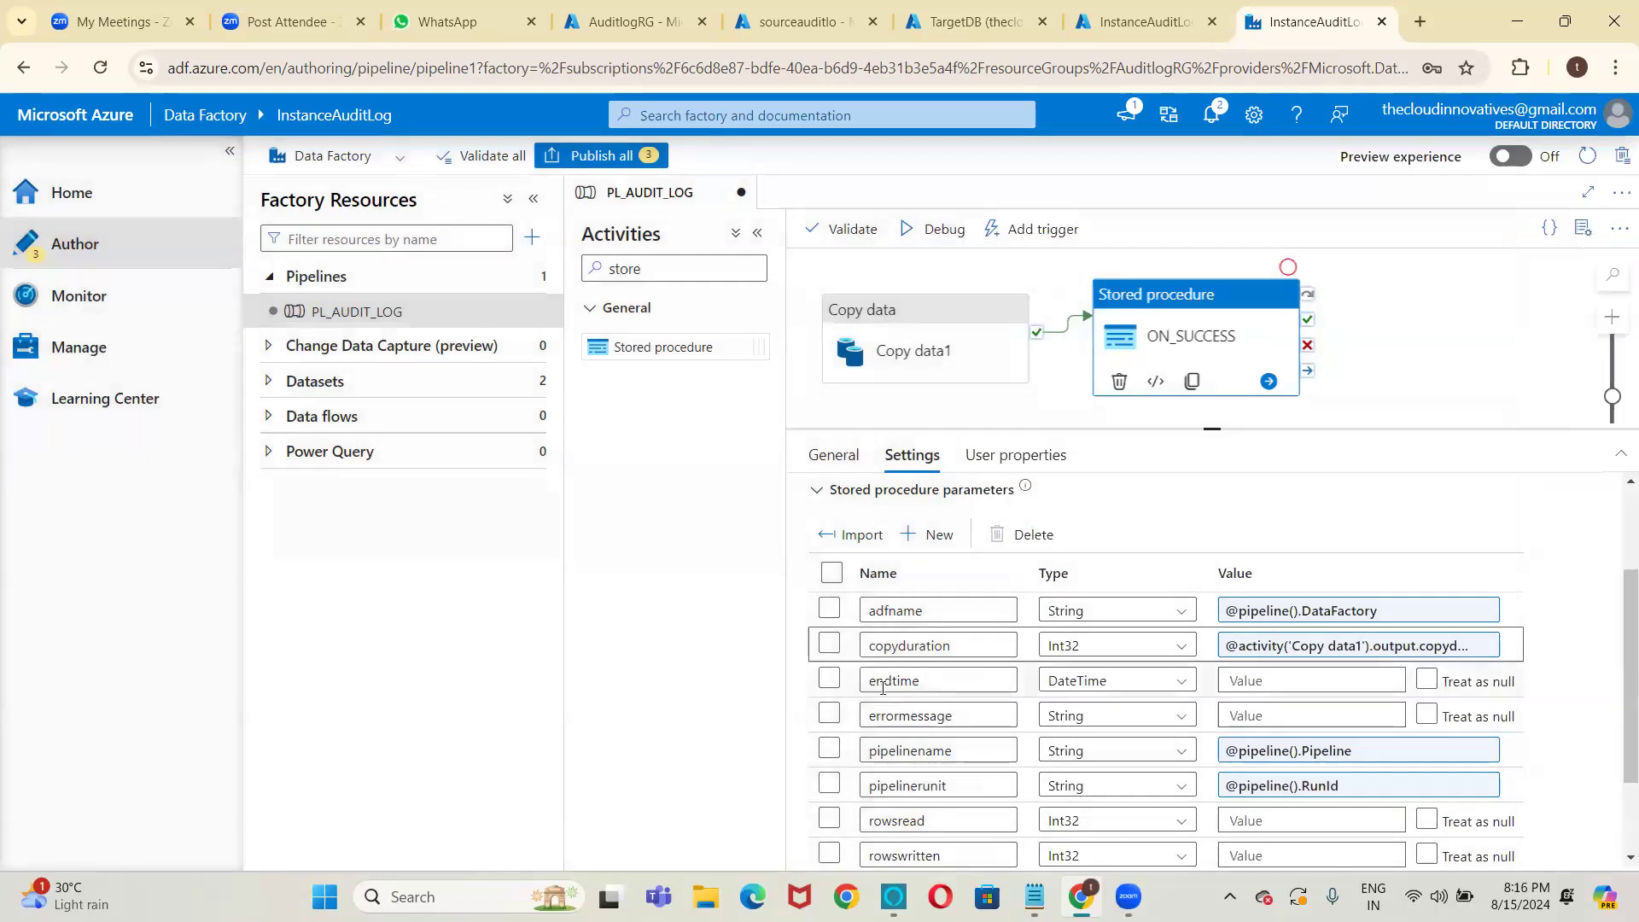
pyautogui.click(1237, 680)
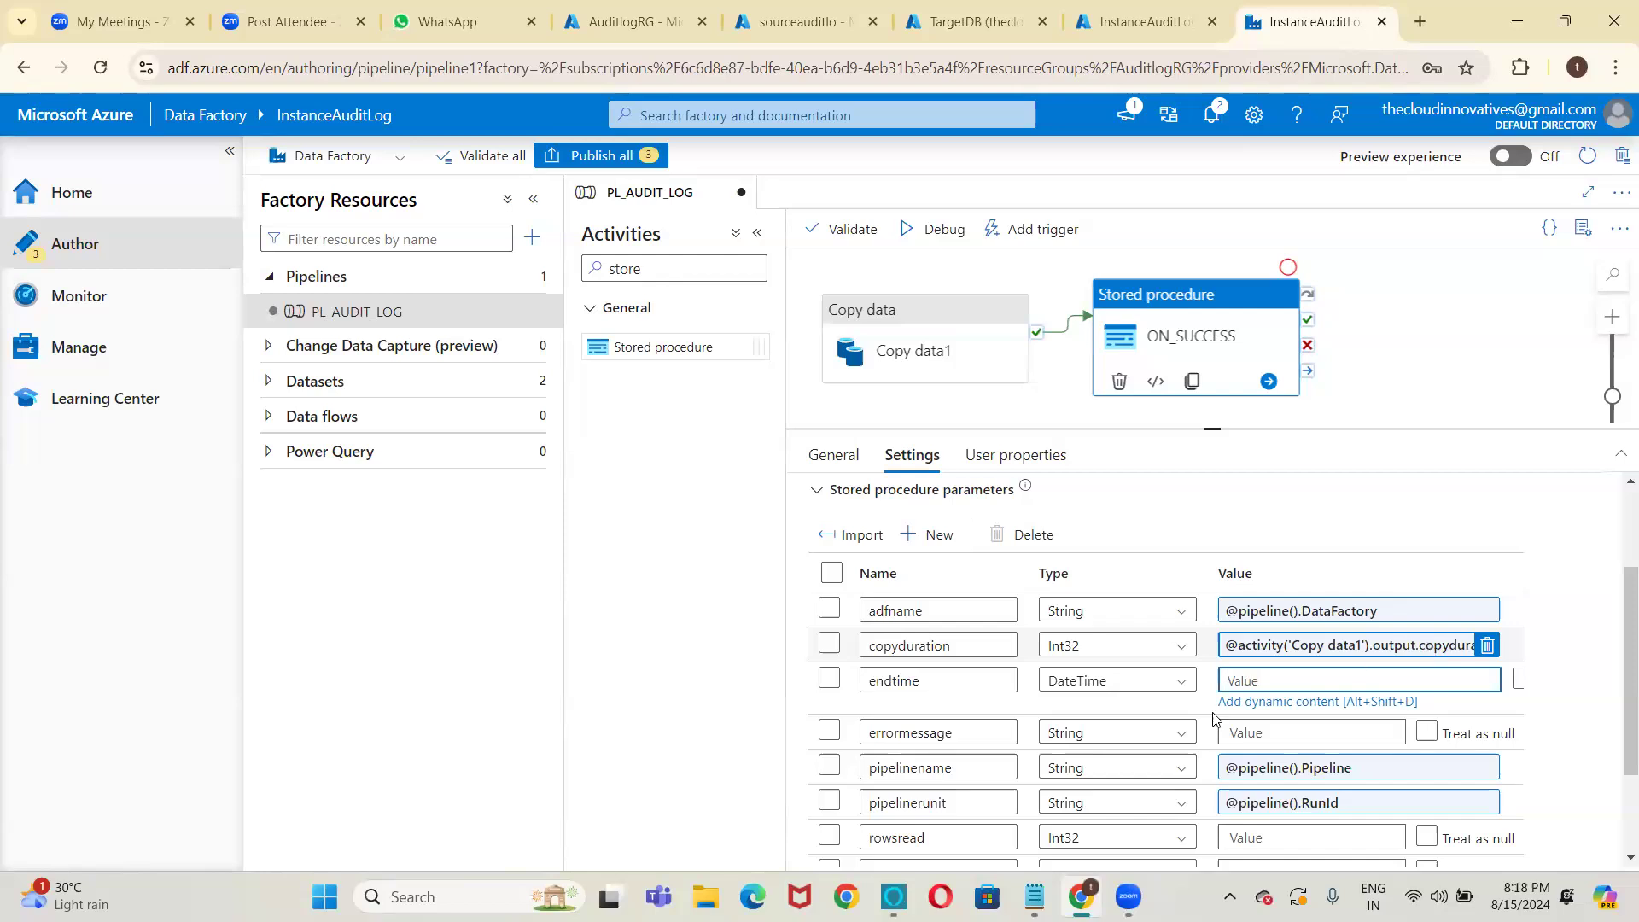
pyautogui.click(1263, 702)
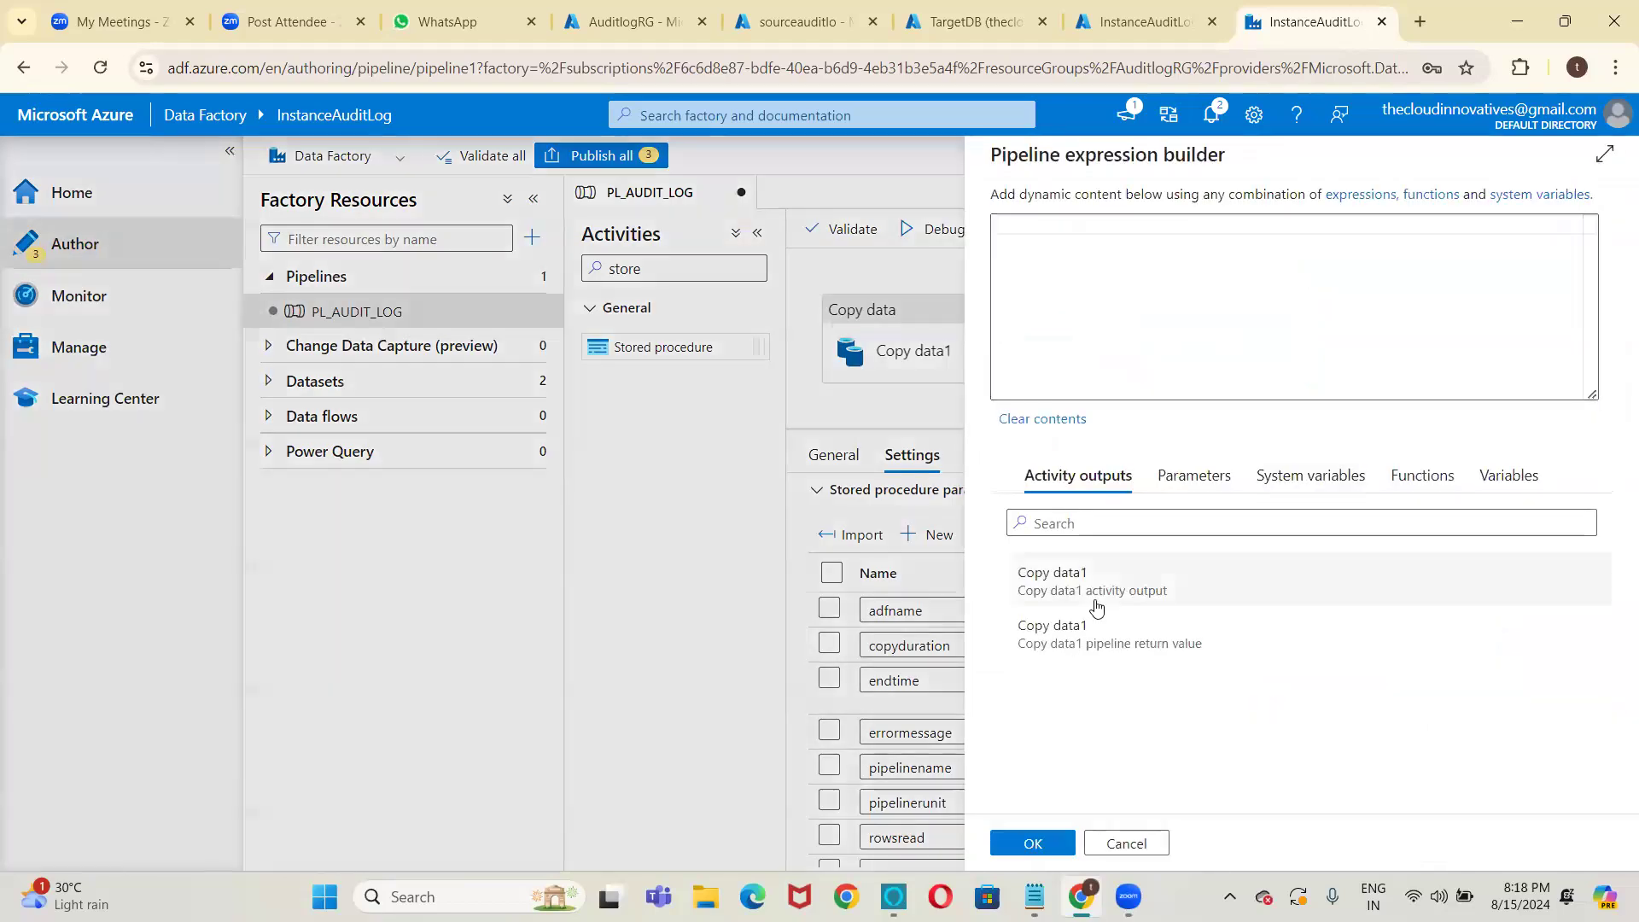
pyautogui.click(1086, 589)
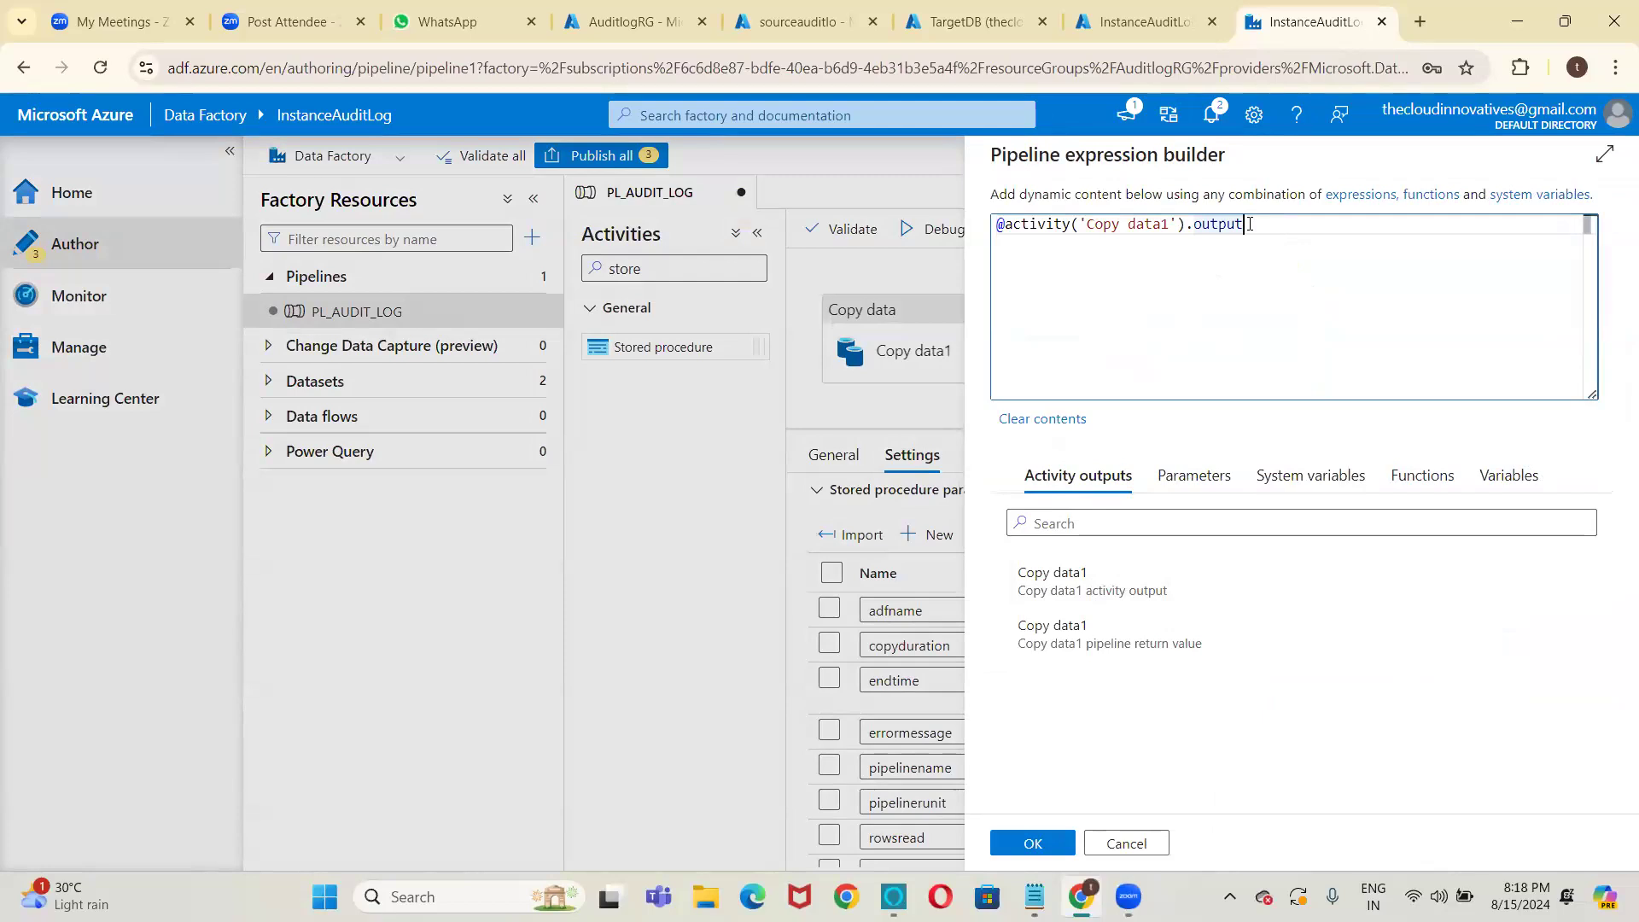
pyautogui.press('BackSpace')
pyautogui.press('BackSpace')
pyautogui.press('BackSpace')
pyautogui.press('BackSpace')
pyautogui.press('BackSpace')
pyautogui.press('BackSpace')
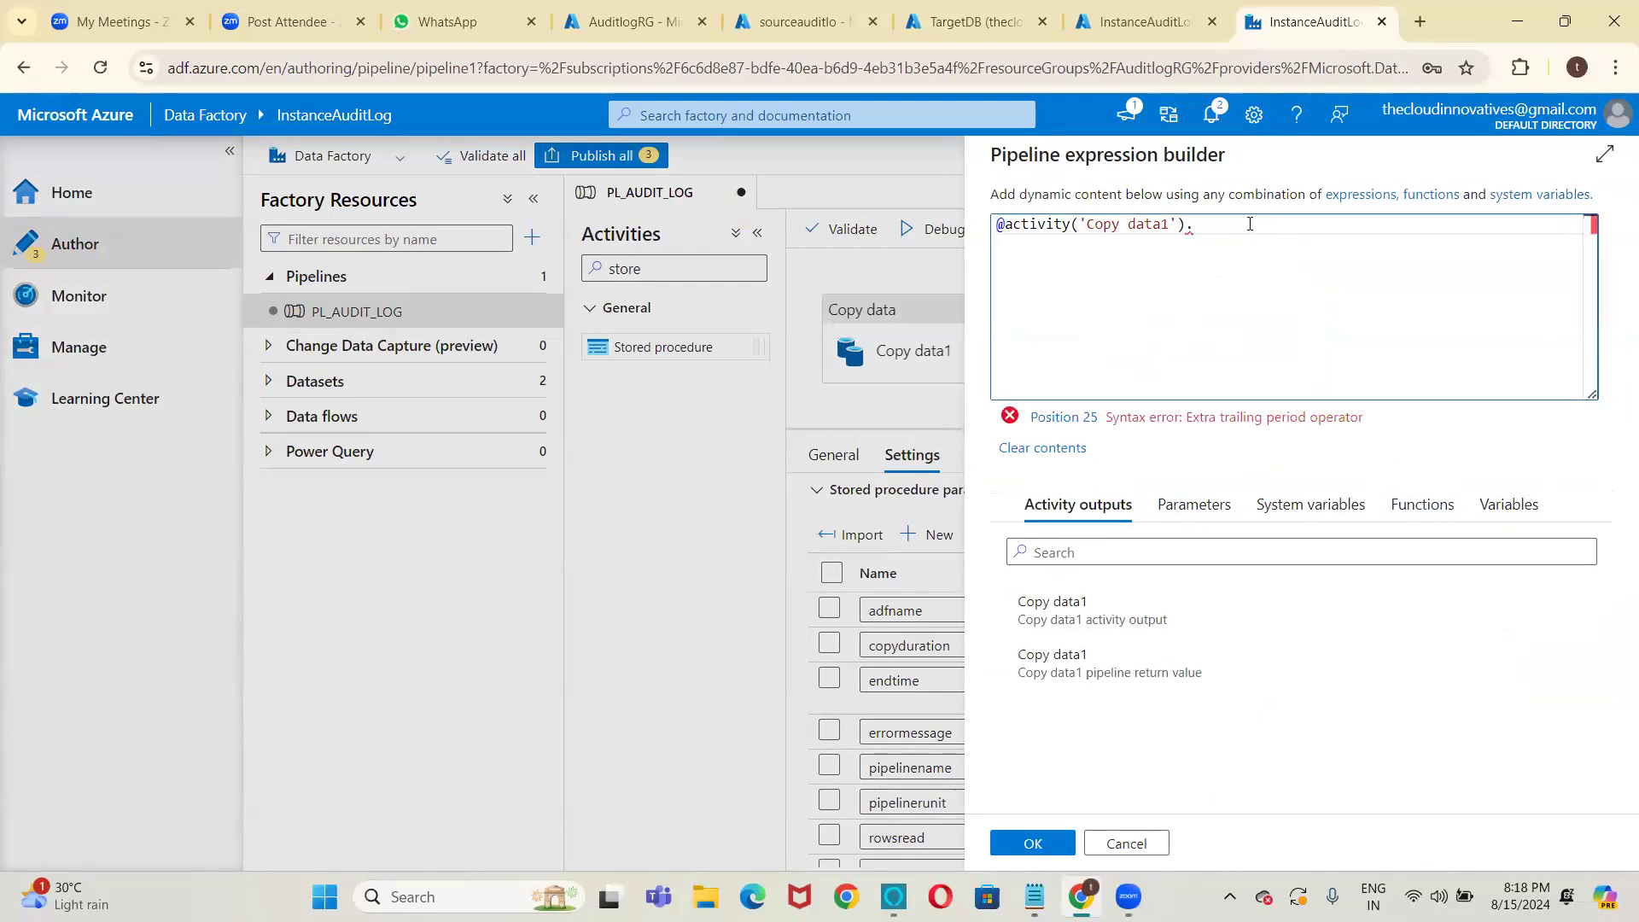
pyautogui.write('ExecutionEndTime')
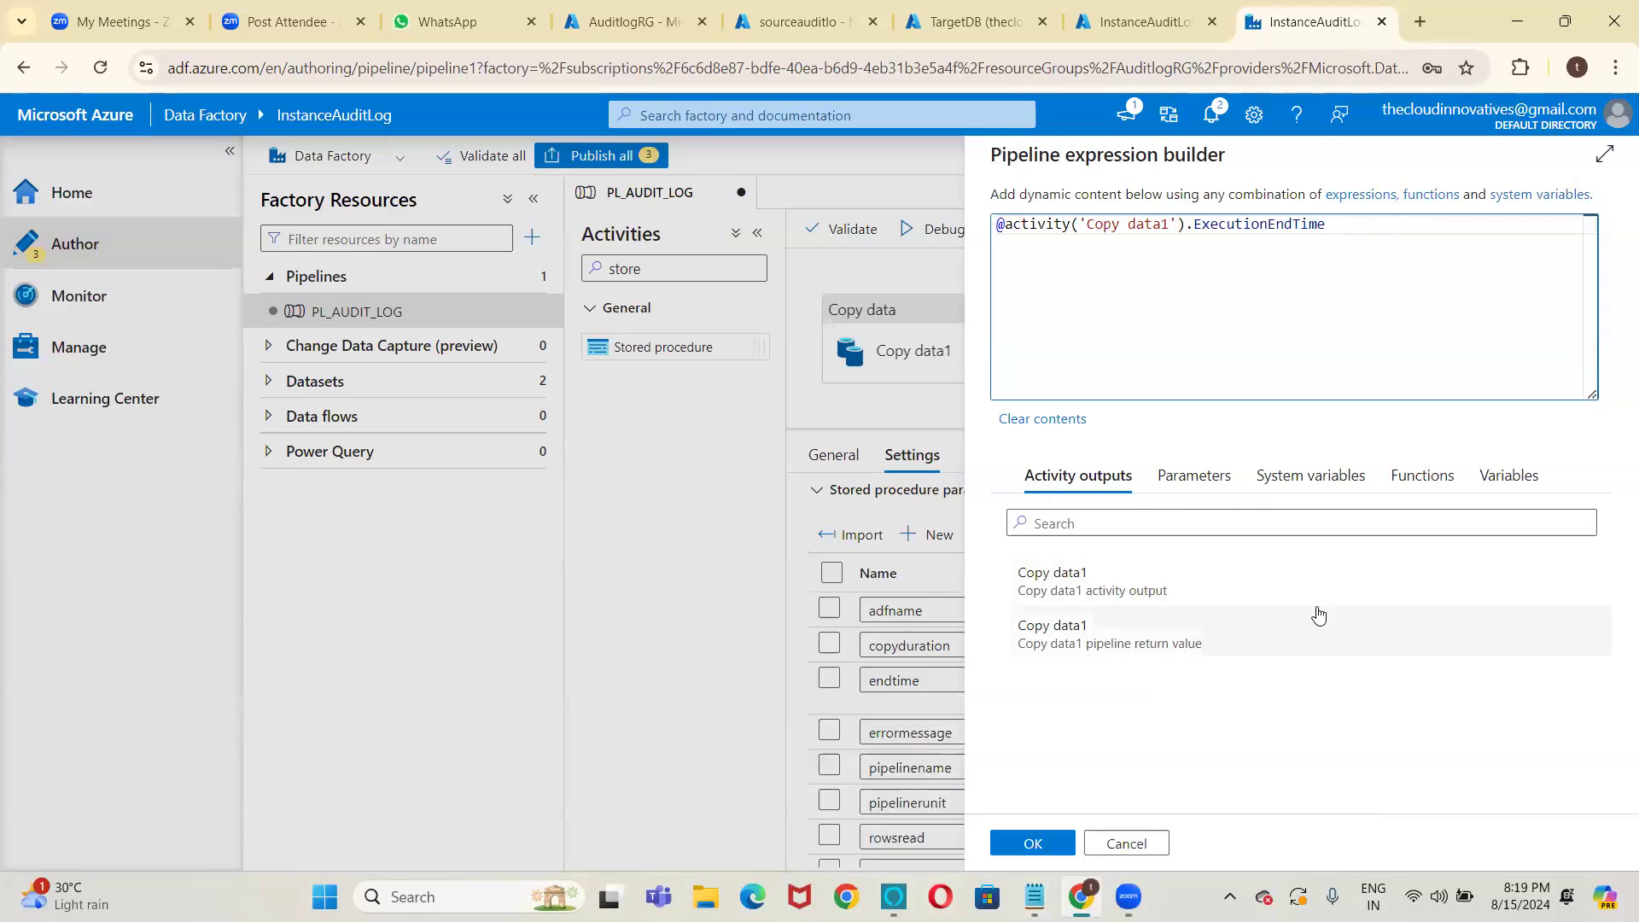
pyautogui.click(1030, 844)
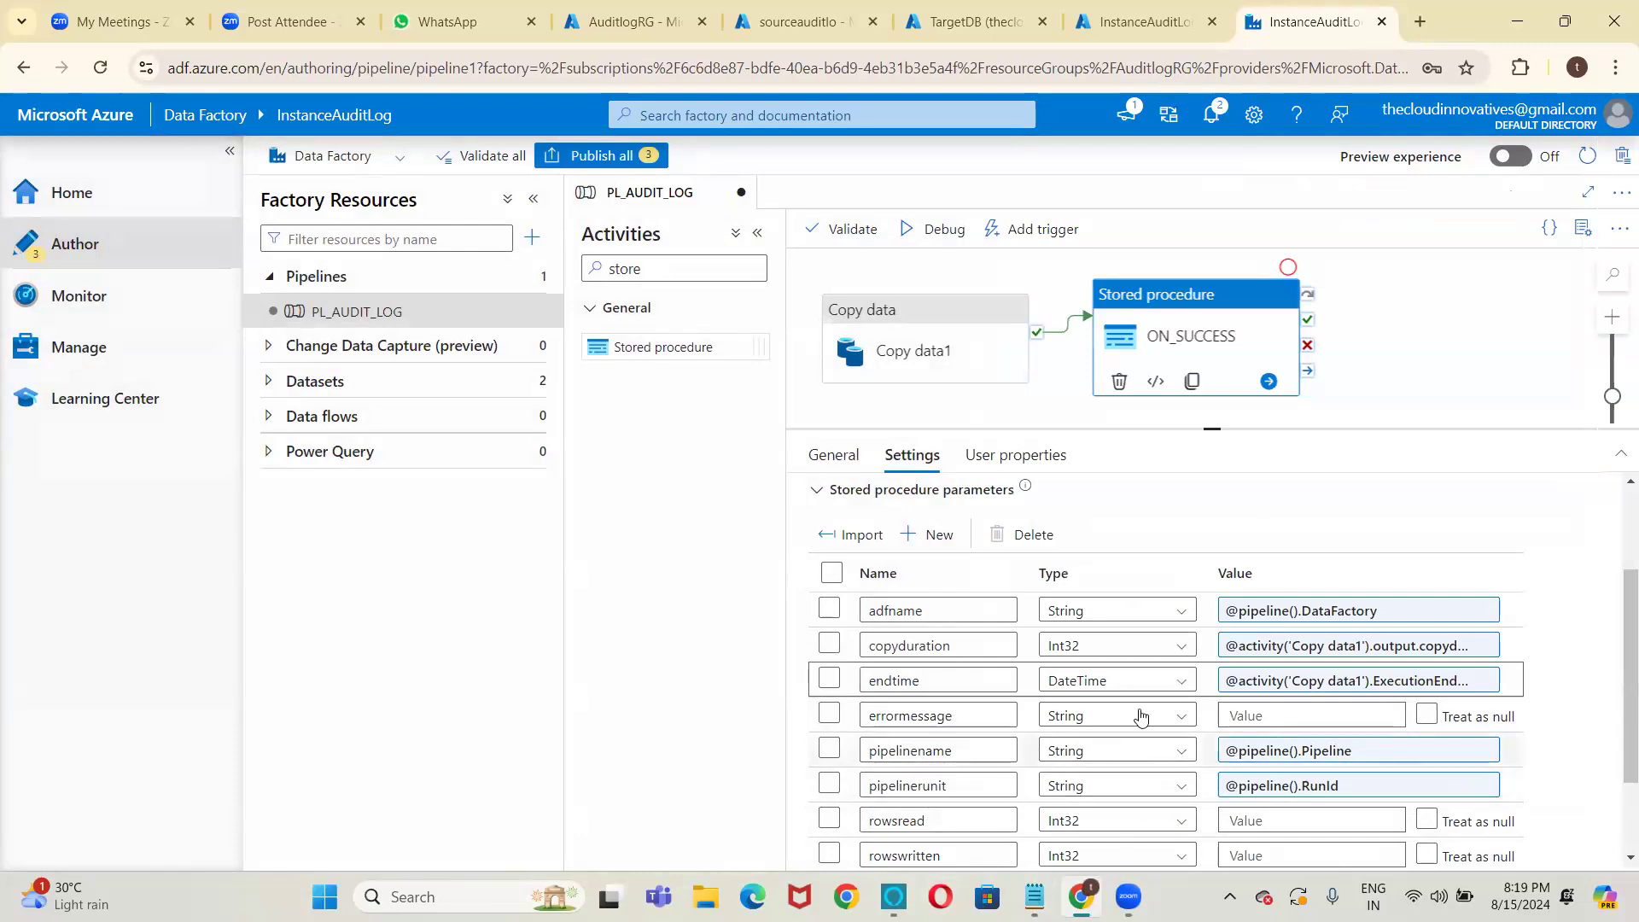
pyautogui.click(1269, 710)
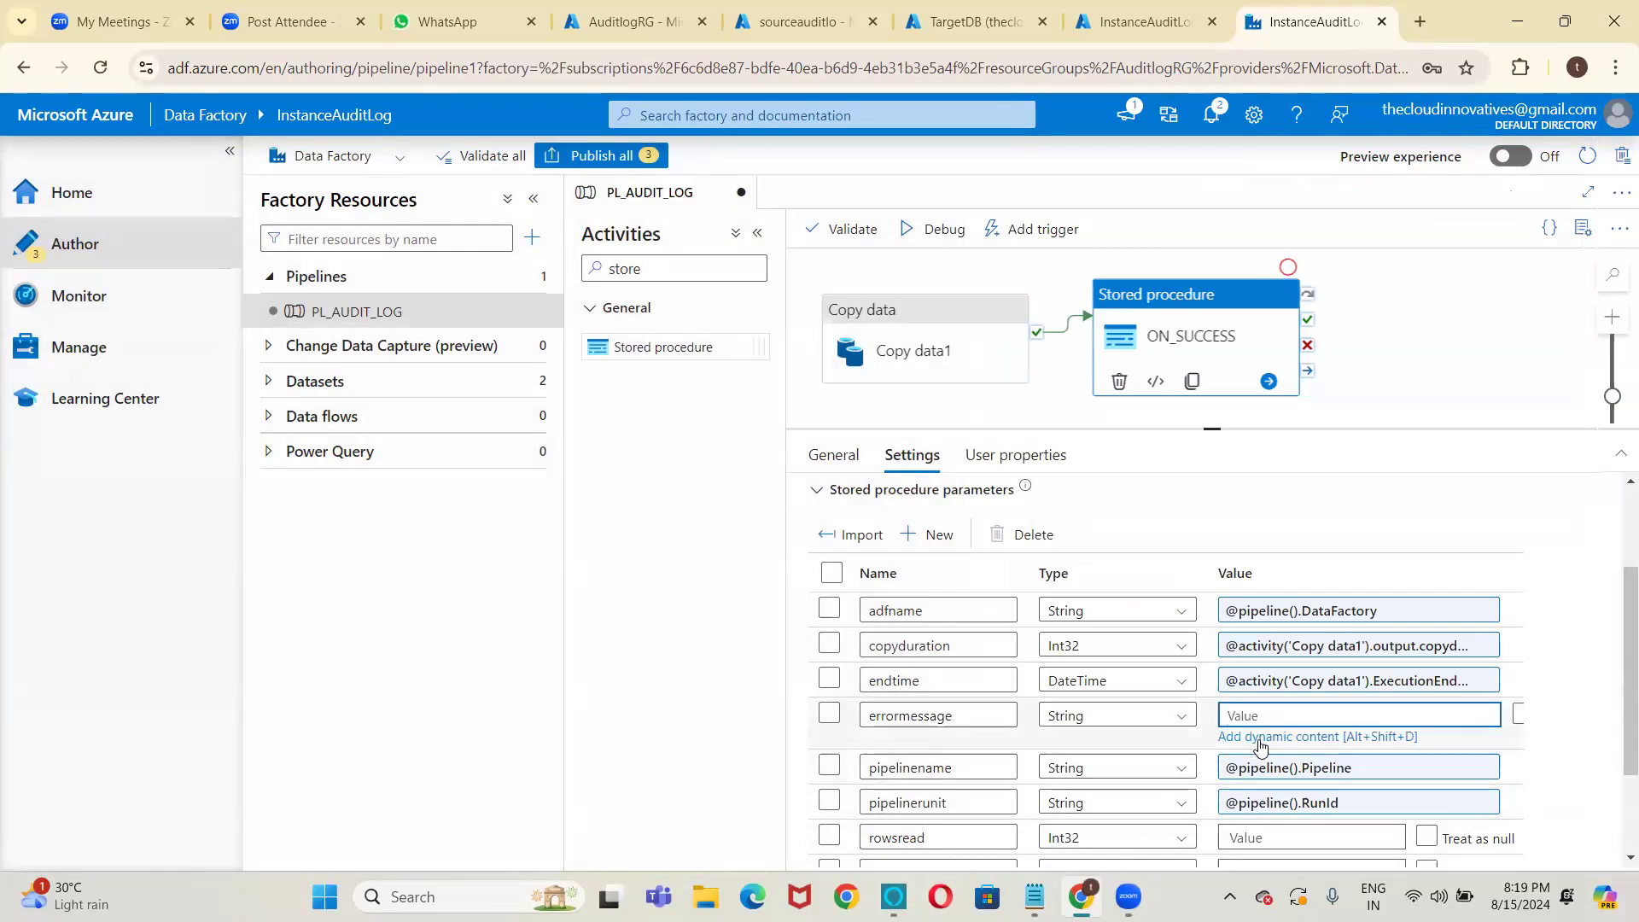
pyautogui.click(1261, 737)
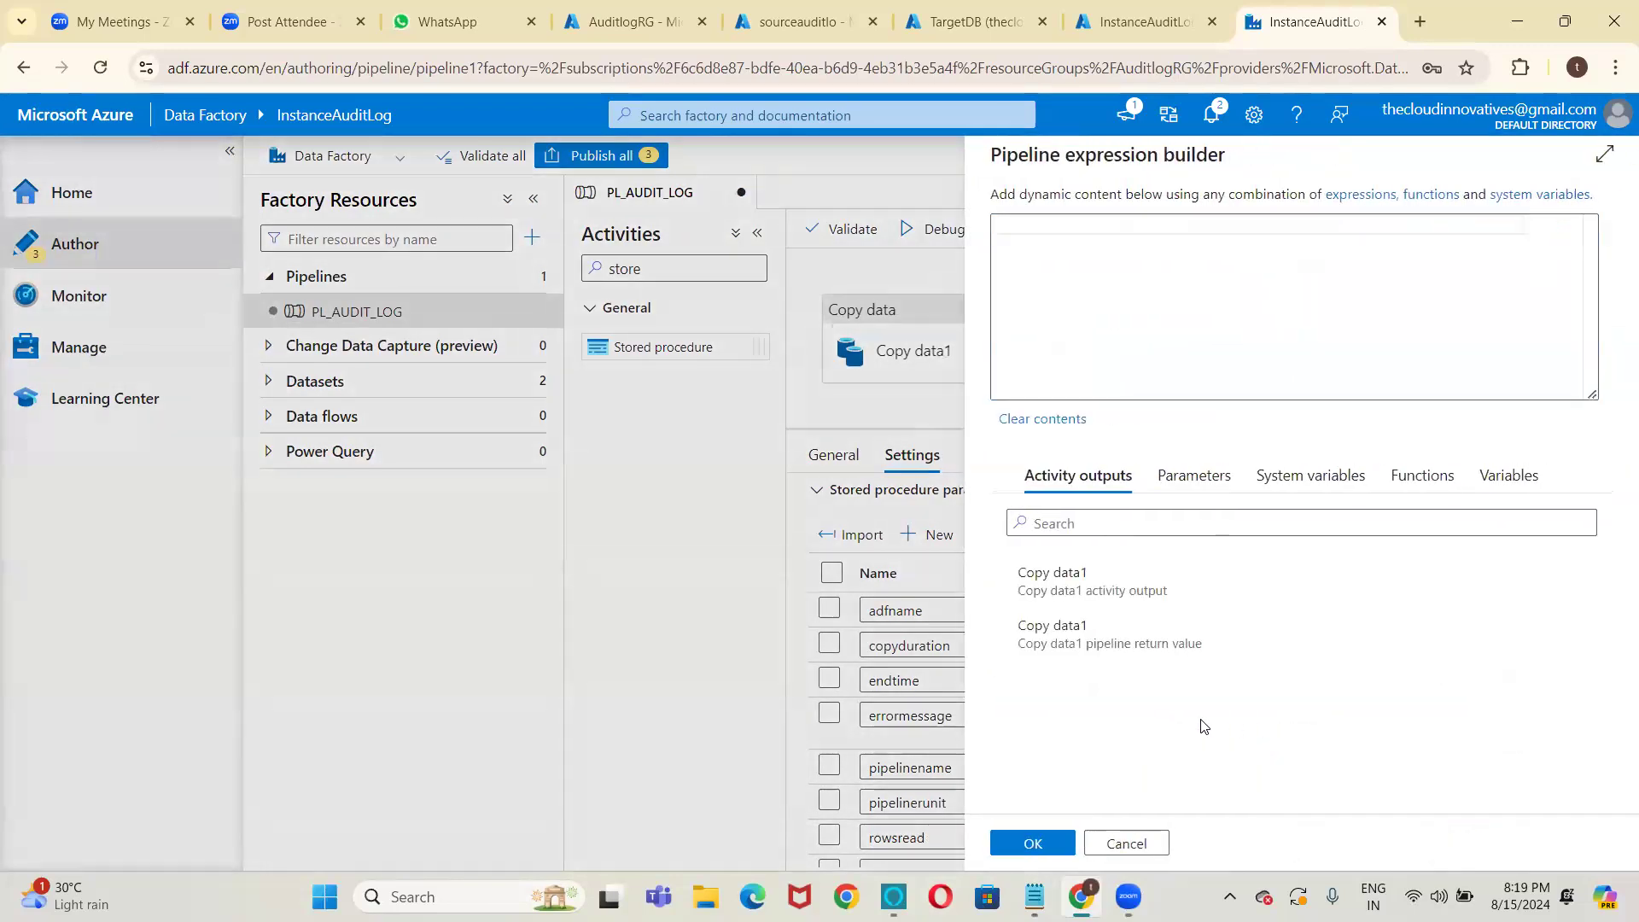
pyautogui.click(1081, 600)
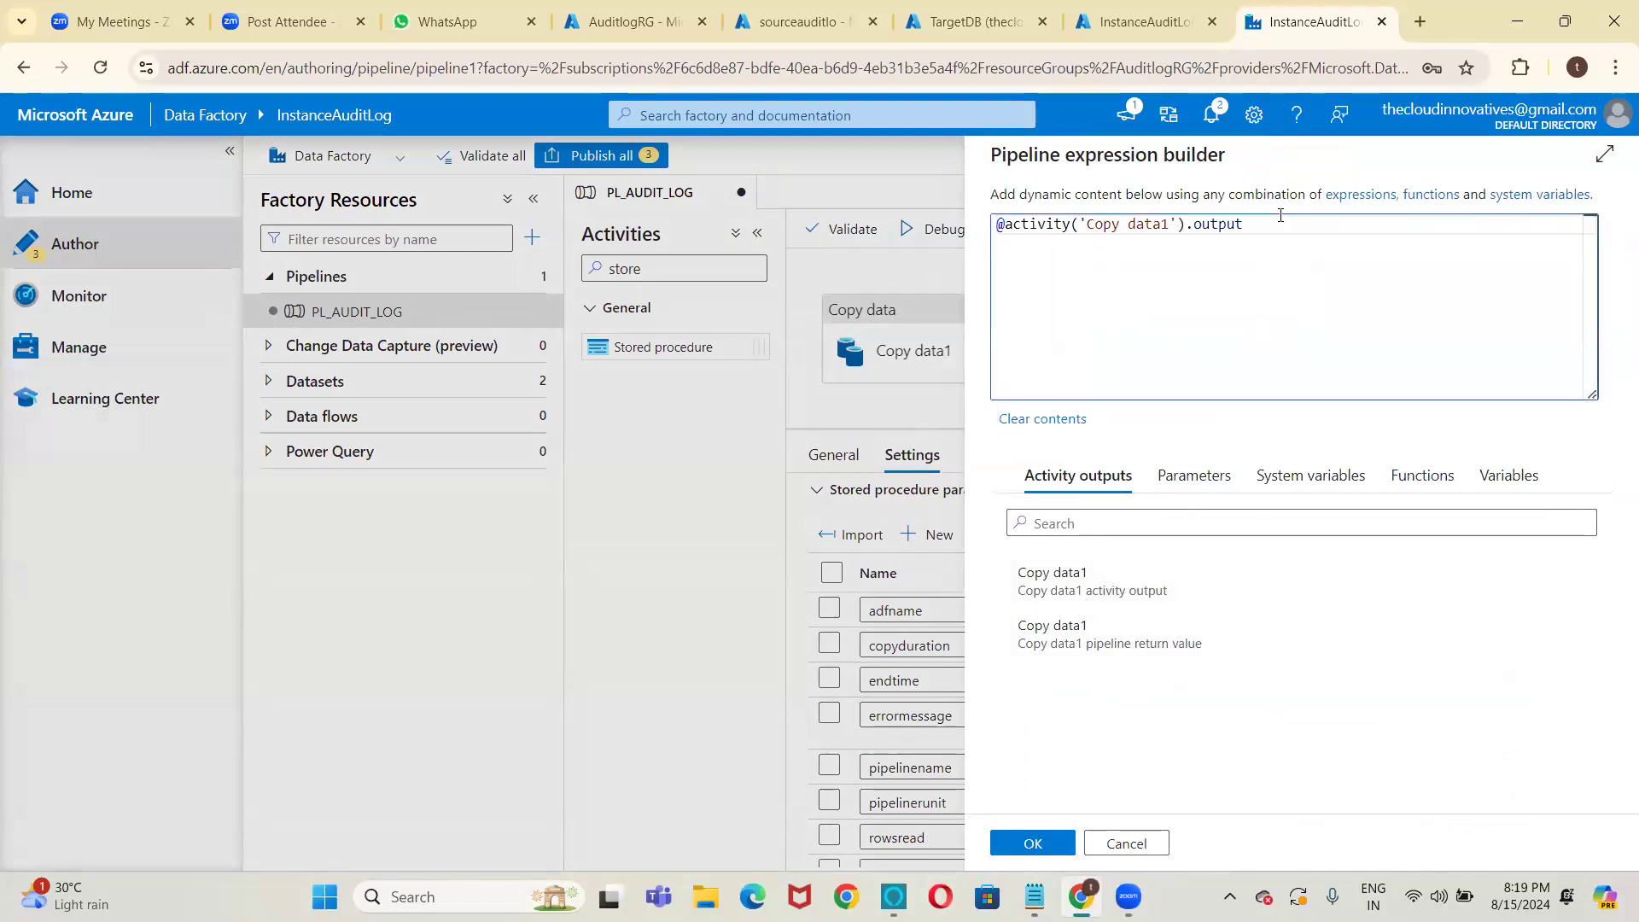
pyautogui.press('BackSpace')
pyautogui.press('BackSpace')
pyautogui.press('BackSpace')
pyautogui.press('BackSpace')
pyautogui.press('BackSpace')
pyautogui.press('BackSpace')
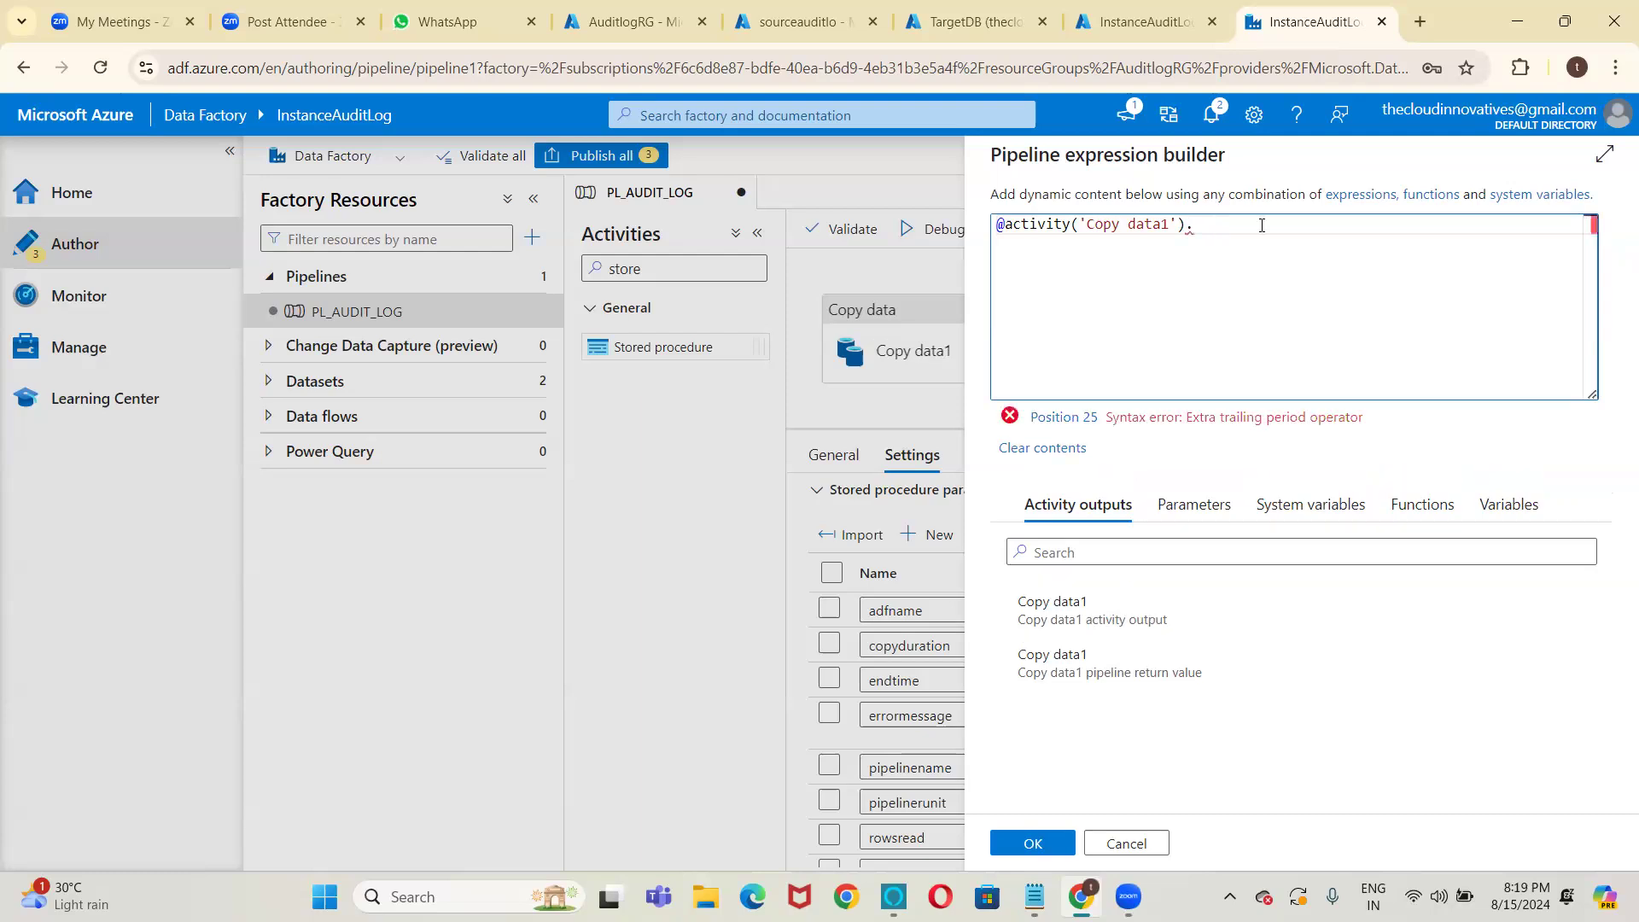
pyautogui.write('erroe')
pyautogui.press('BackSpace')
pyautogui.write('r')
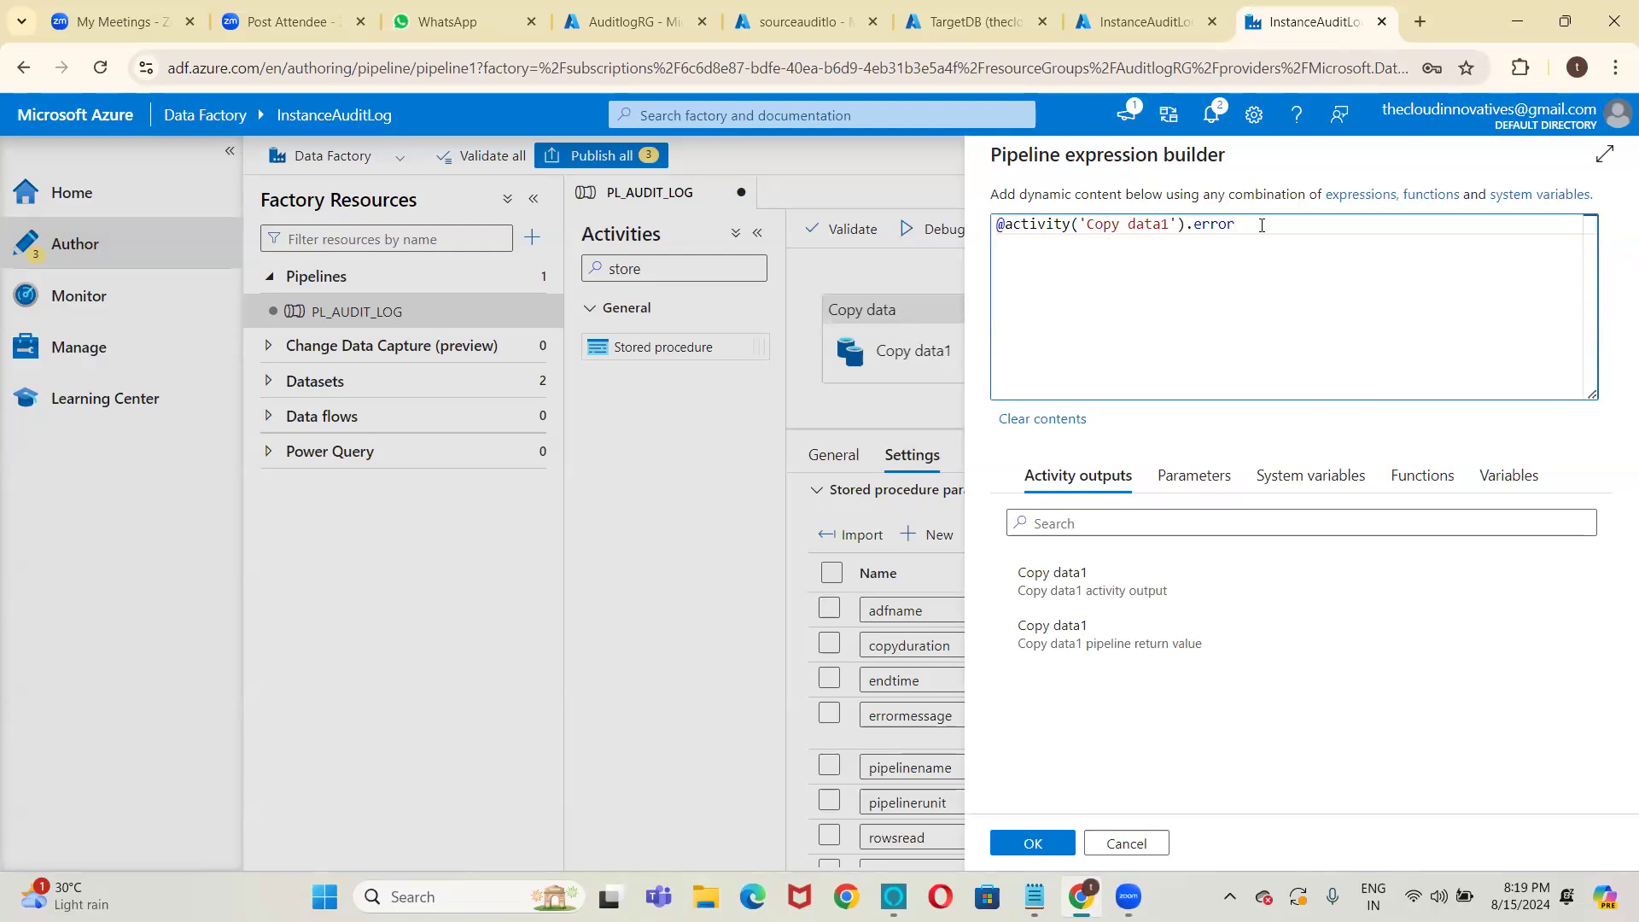
pyautogui.click(1034, 839)
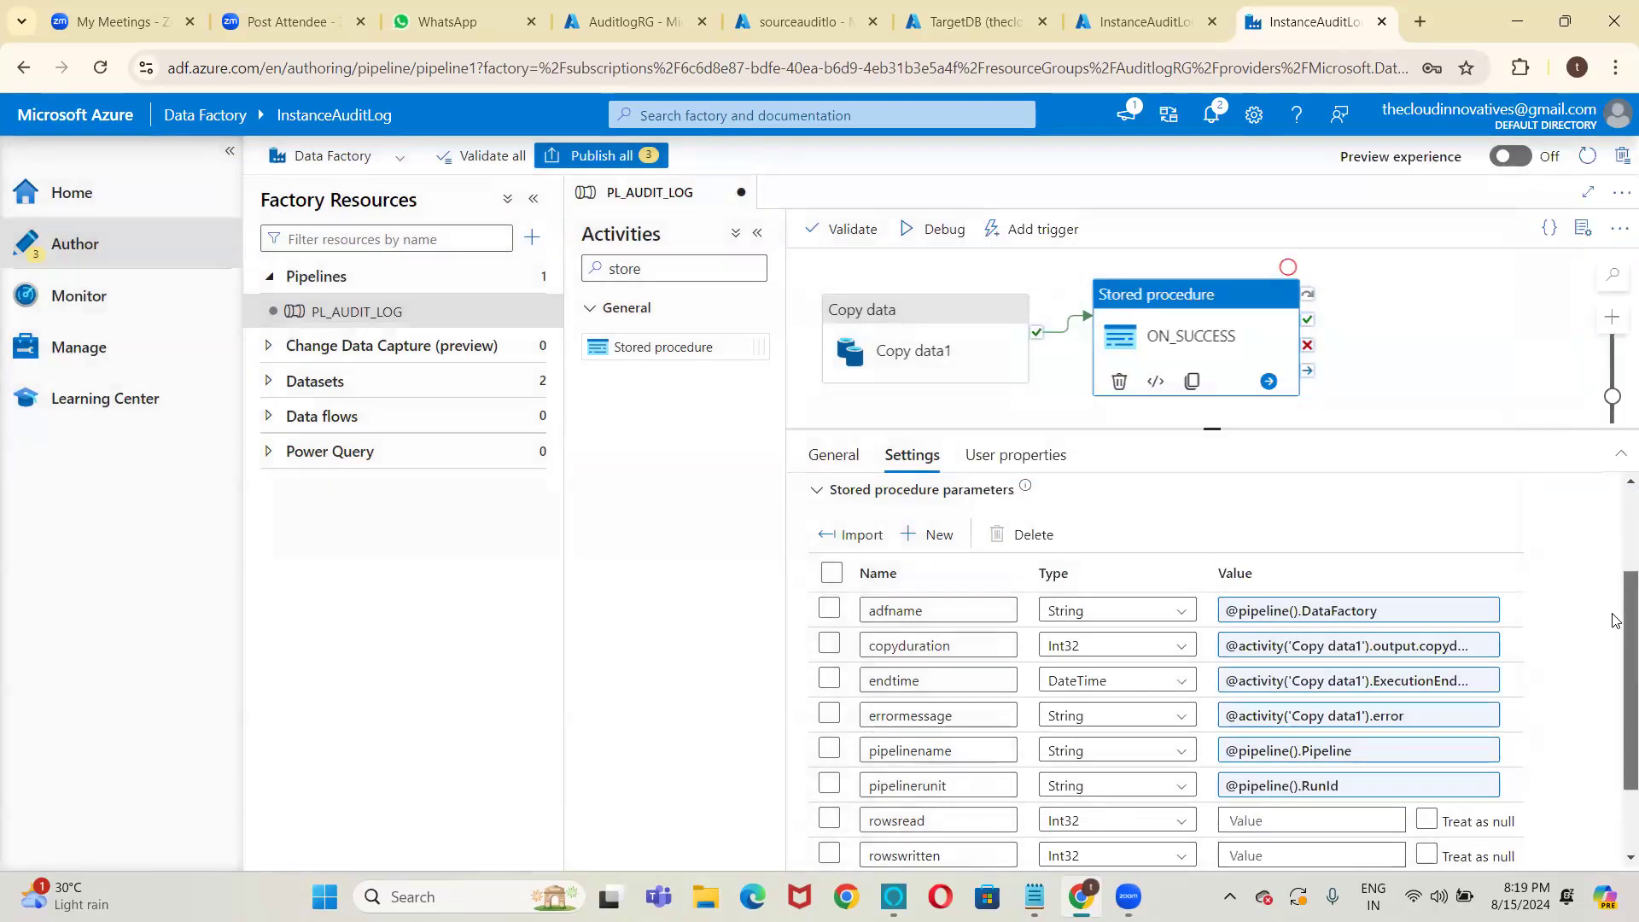
pyautogui.scroll(-2, 1614, 649)
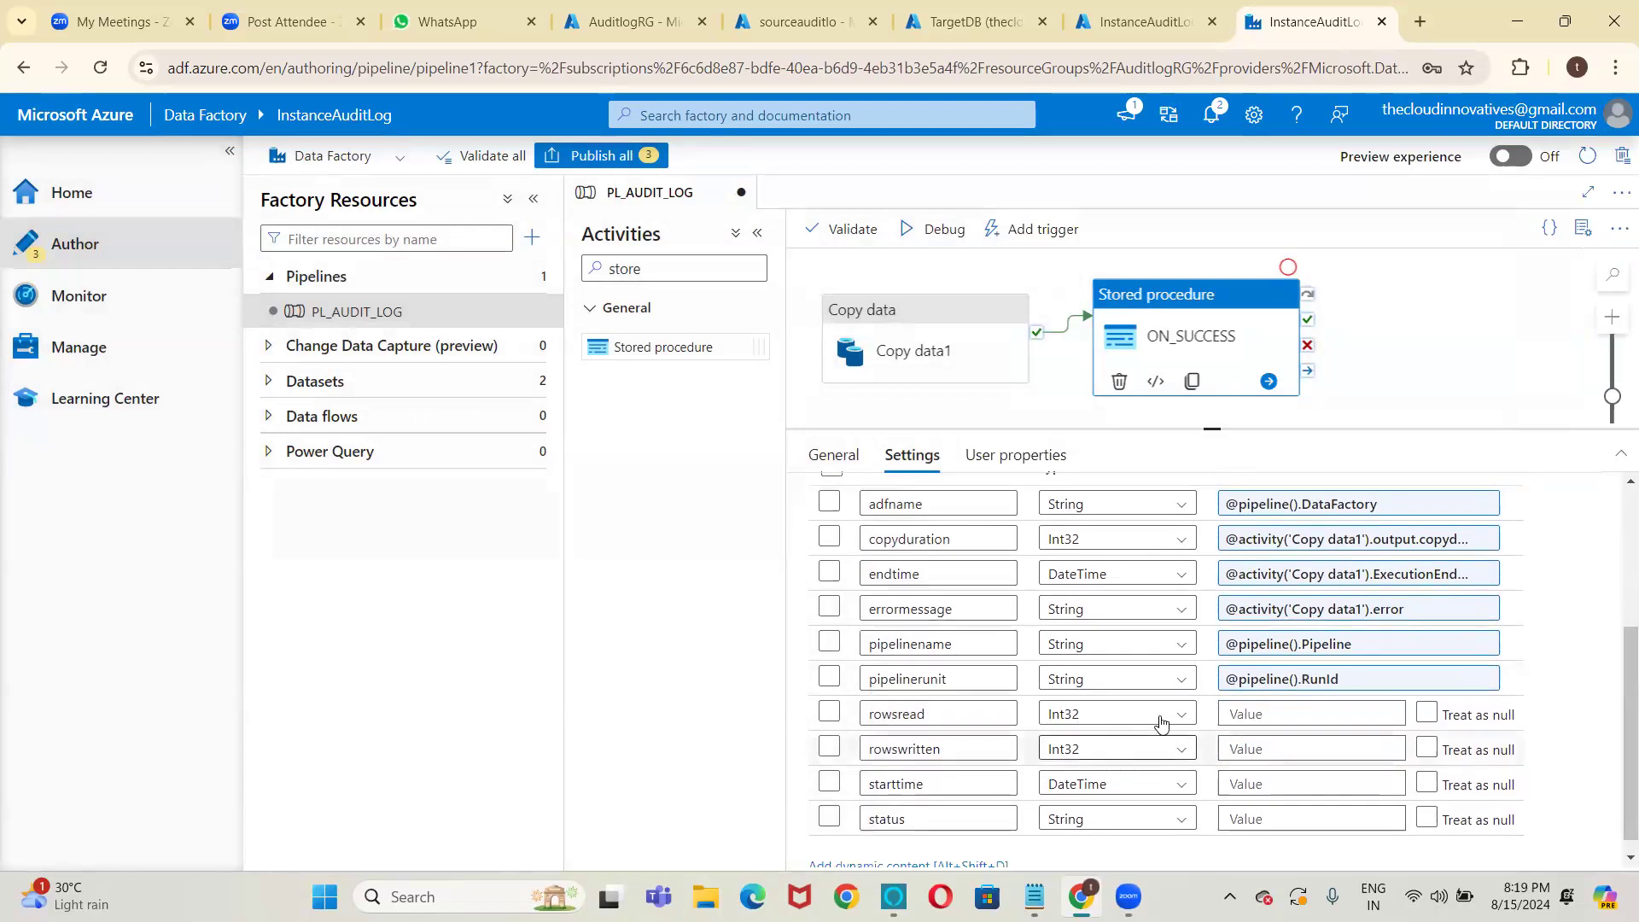
pyautogui.click(1282, 713)
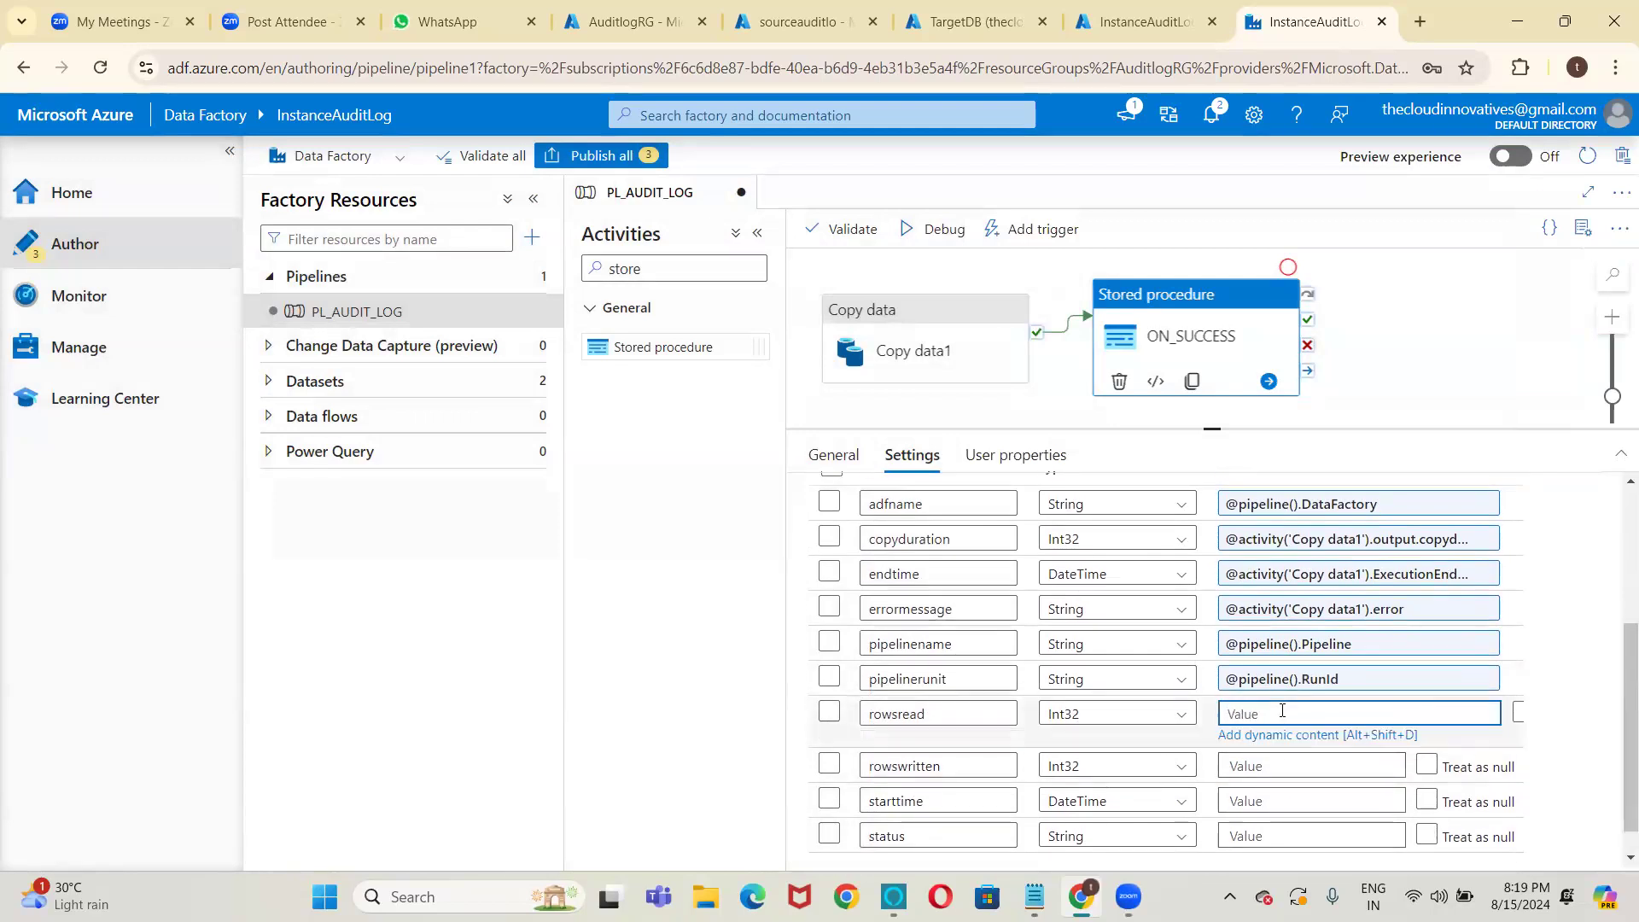
pyautogui.click(1268, 734)
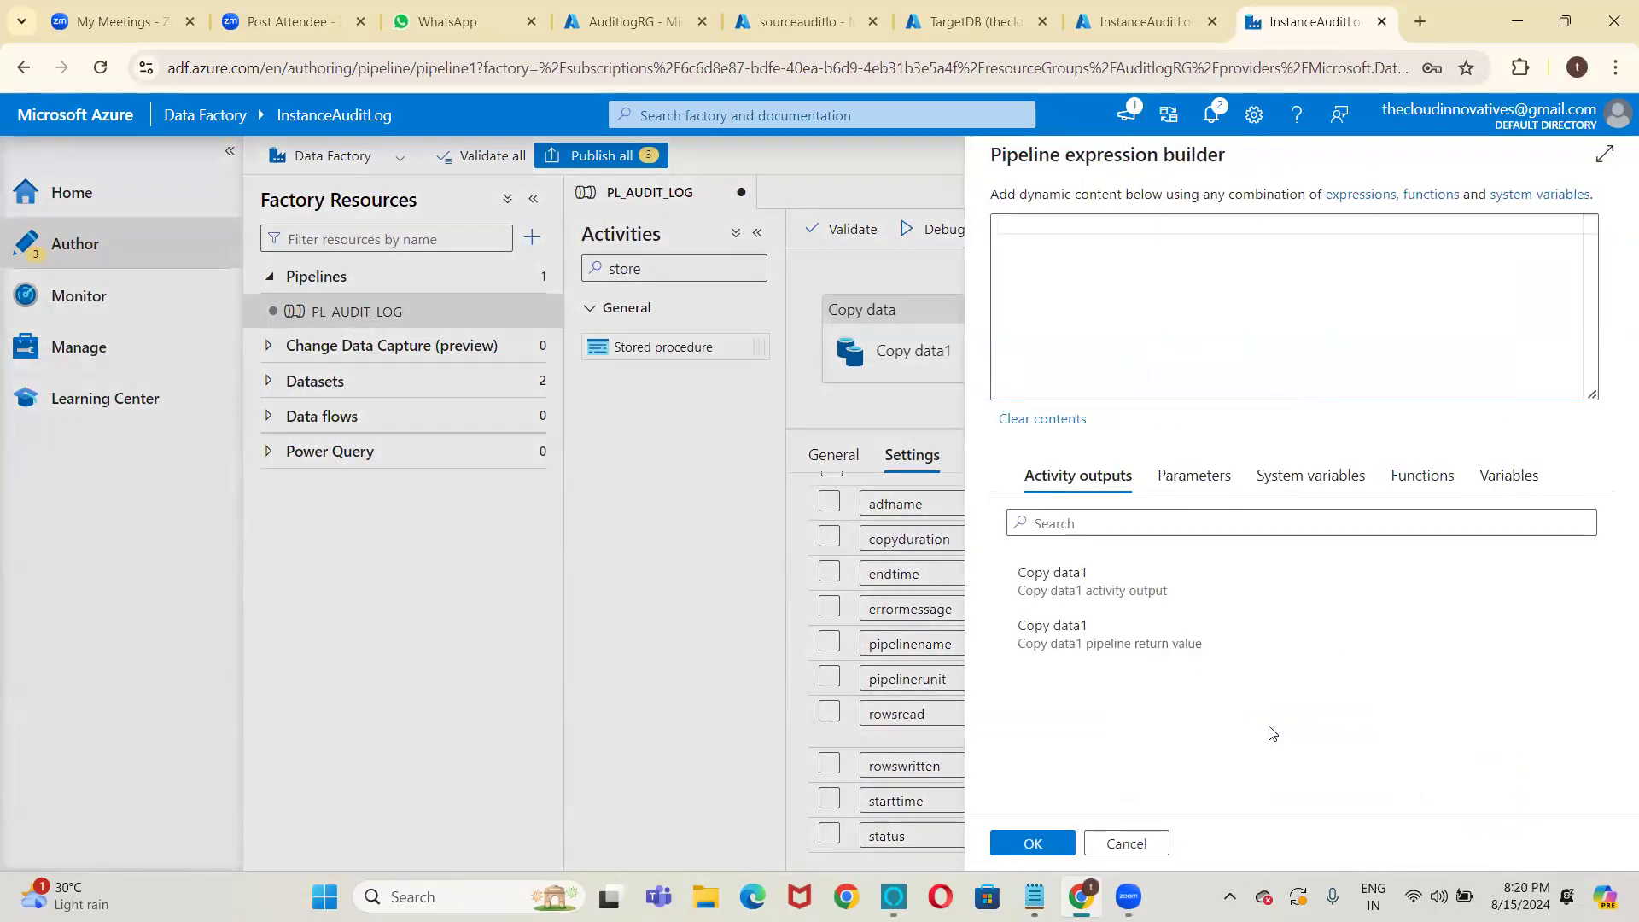
pyautogui.click(1110, 595)
pyautogui.click(1261, 227)
pyautogui.write('.output.')
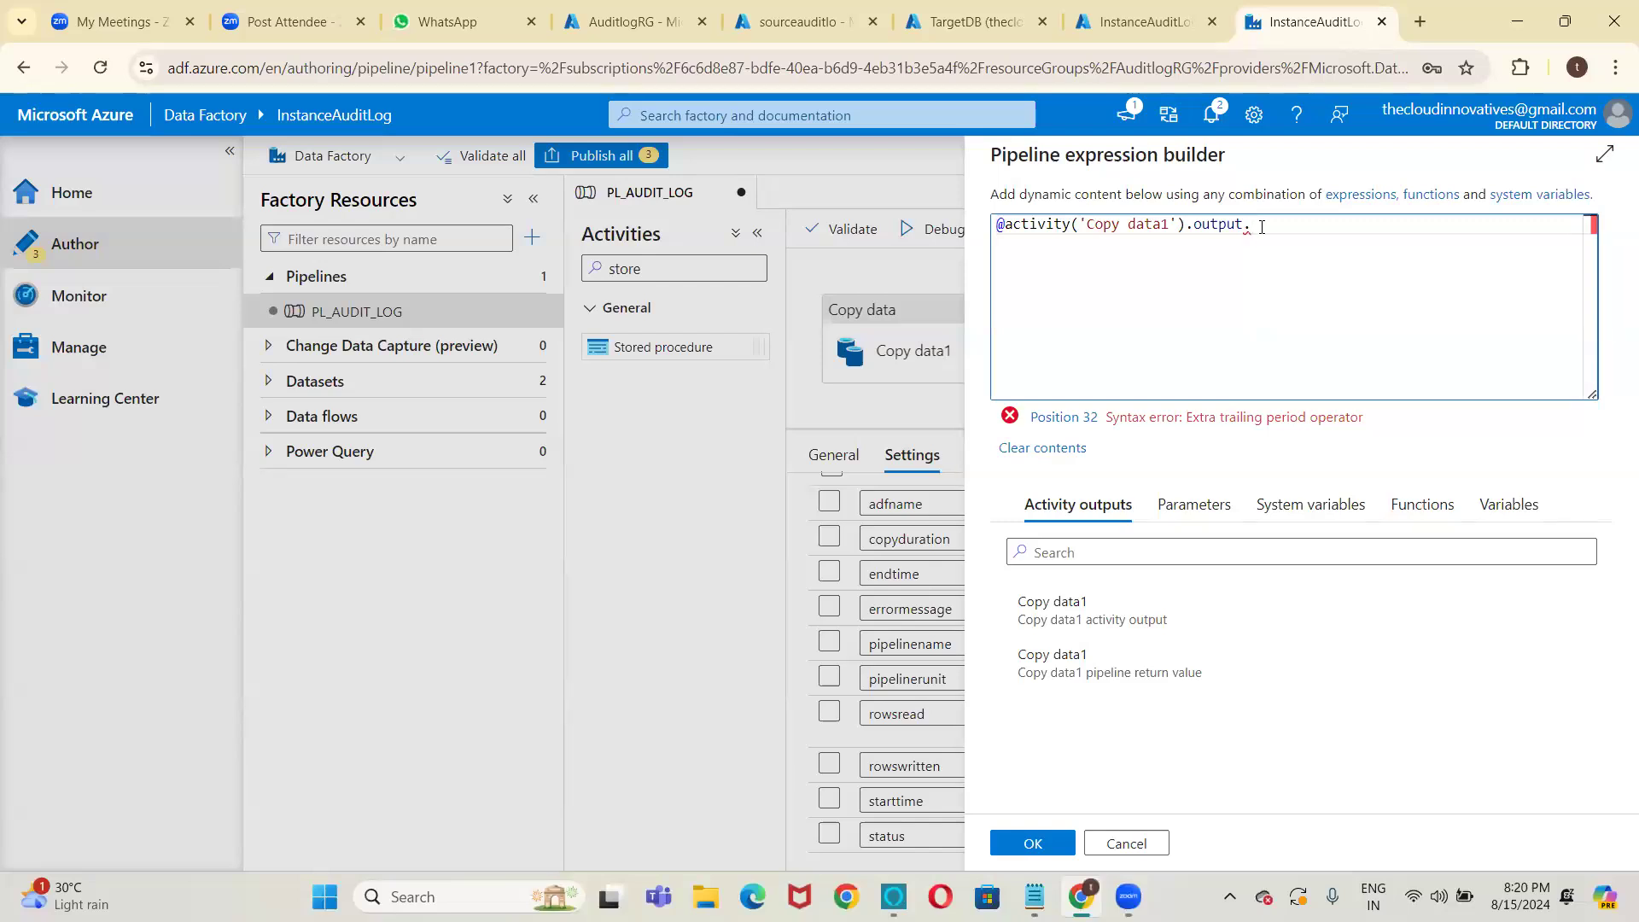
pyautogui.write('rowsre')
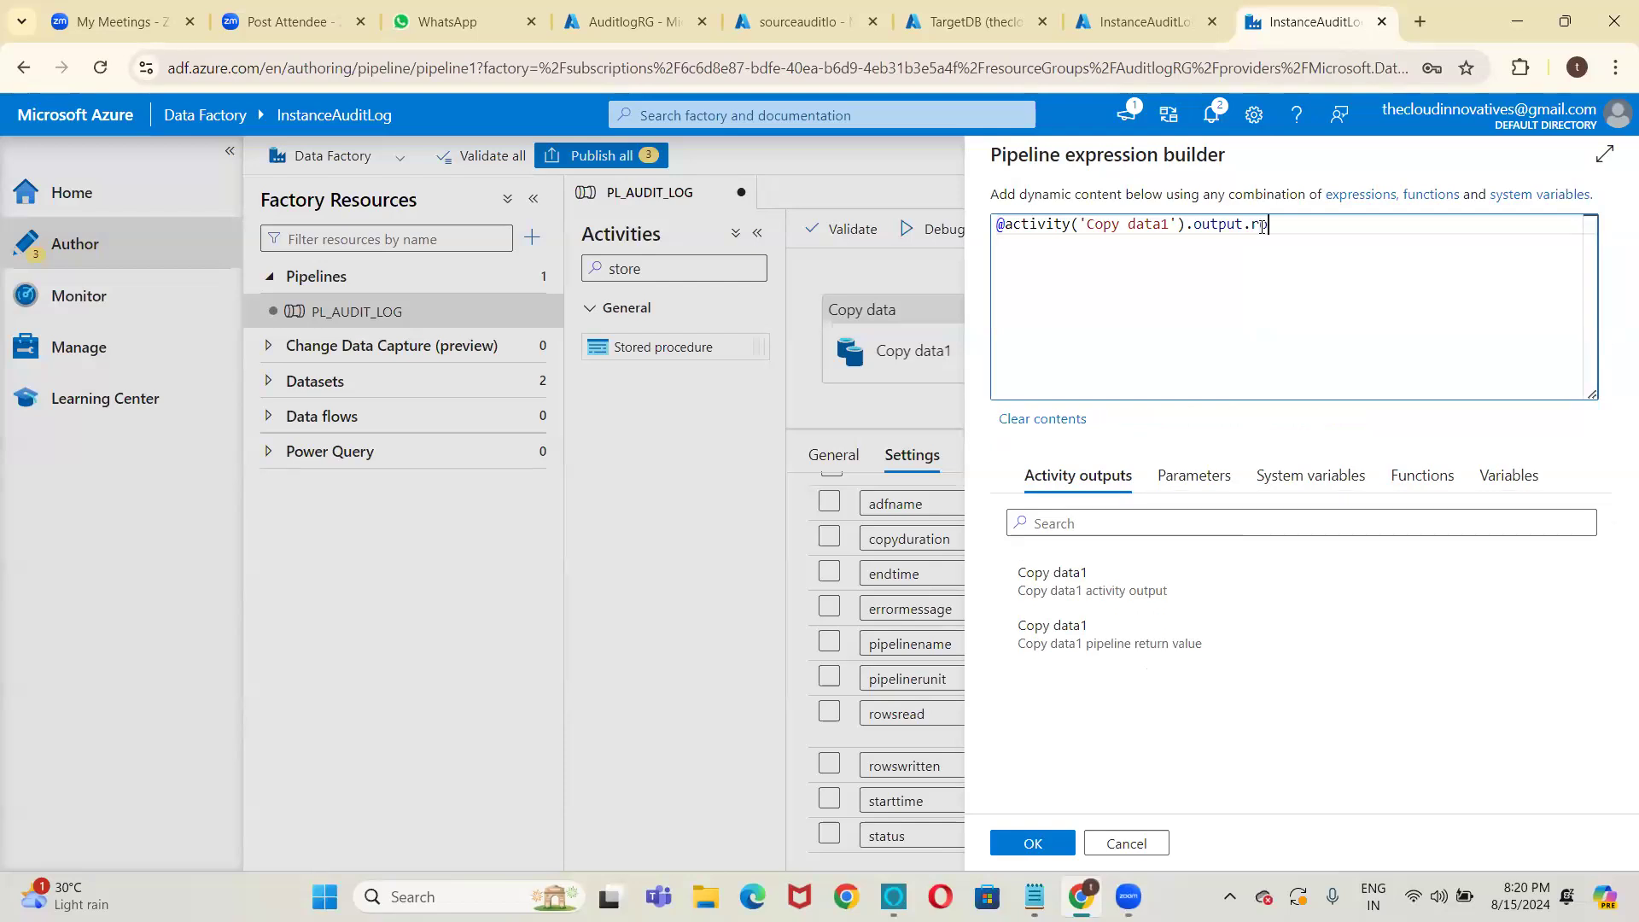
pyautogui.write('ad')
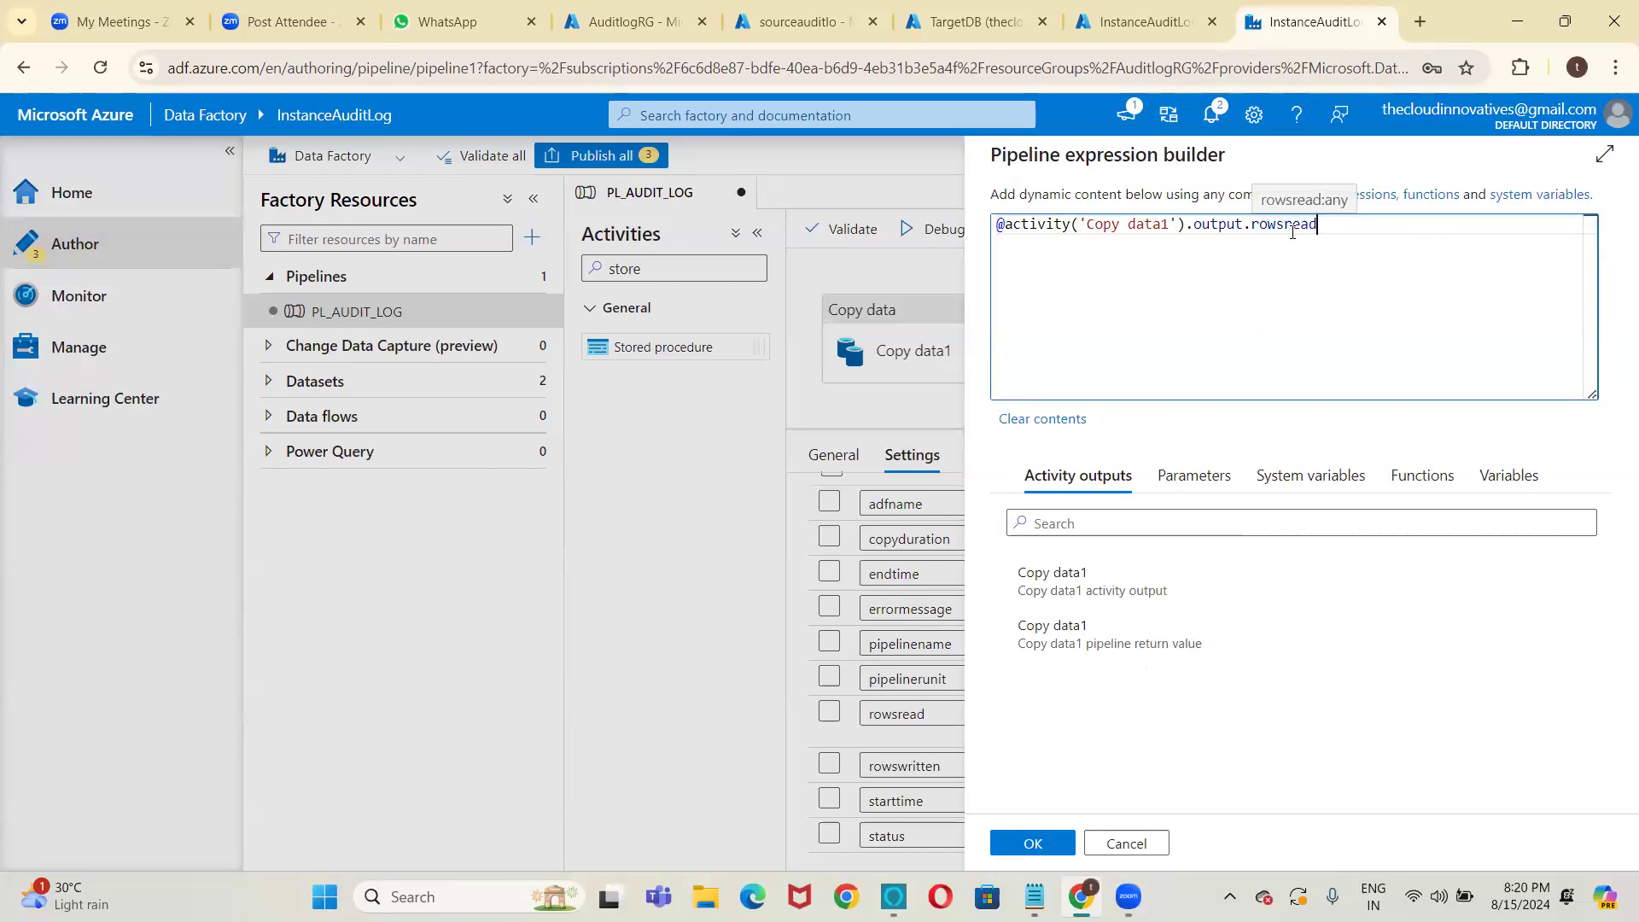
pyautogui.click(1029, 844)
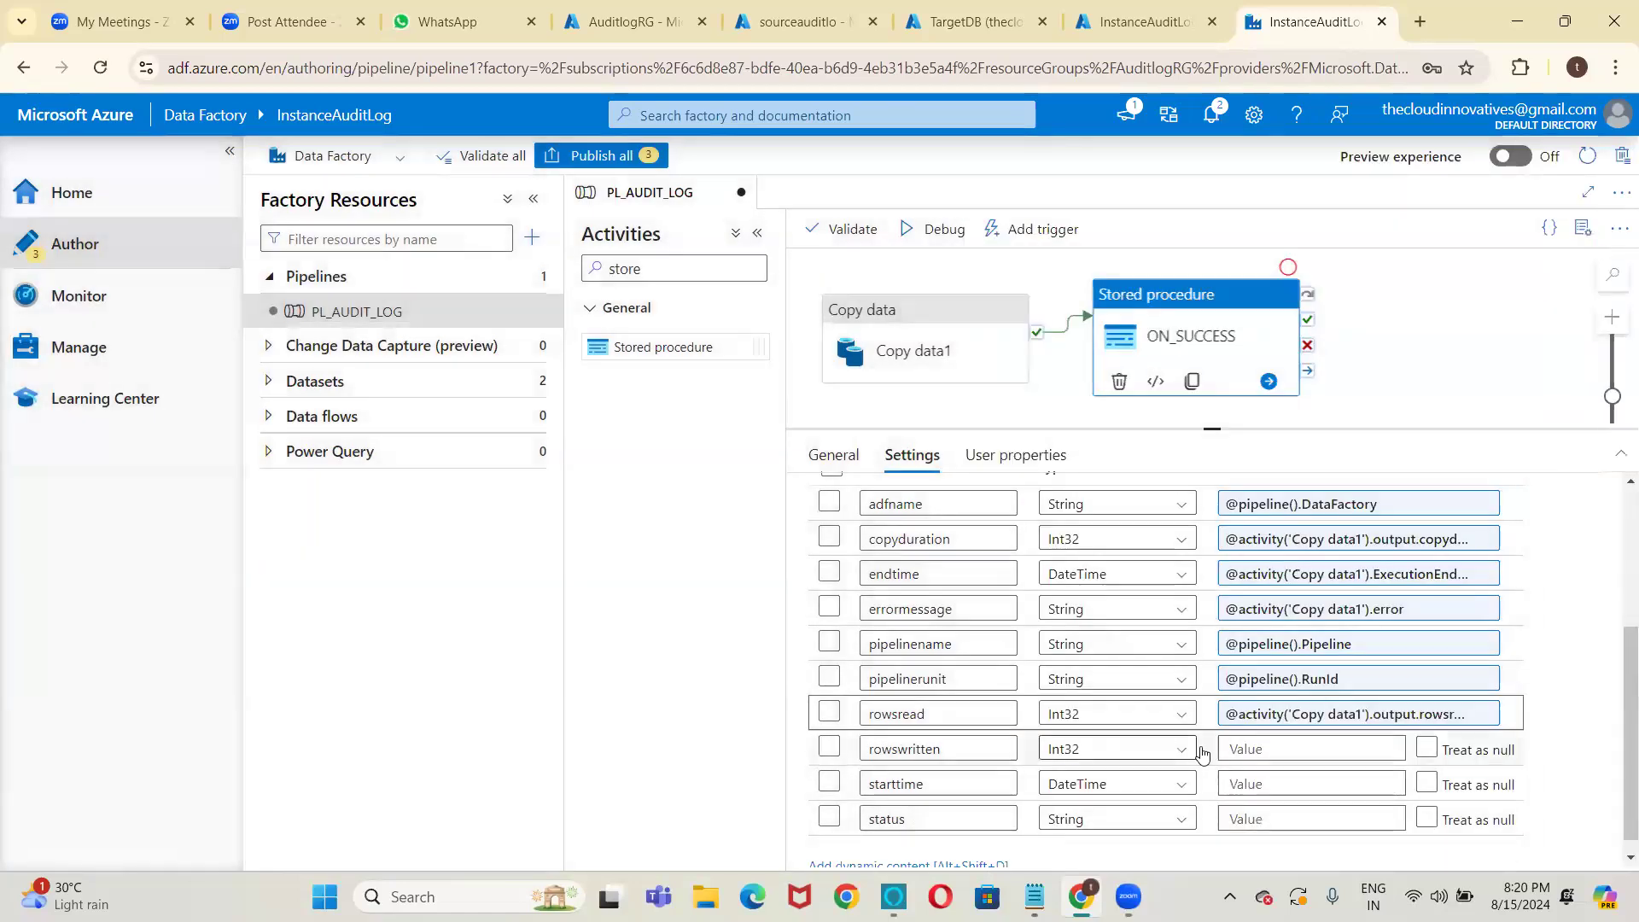
pyautogui.click(1295, 751)
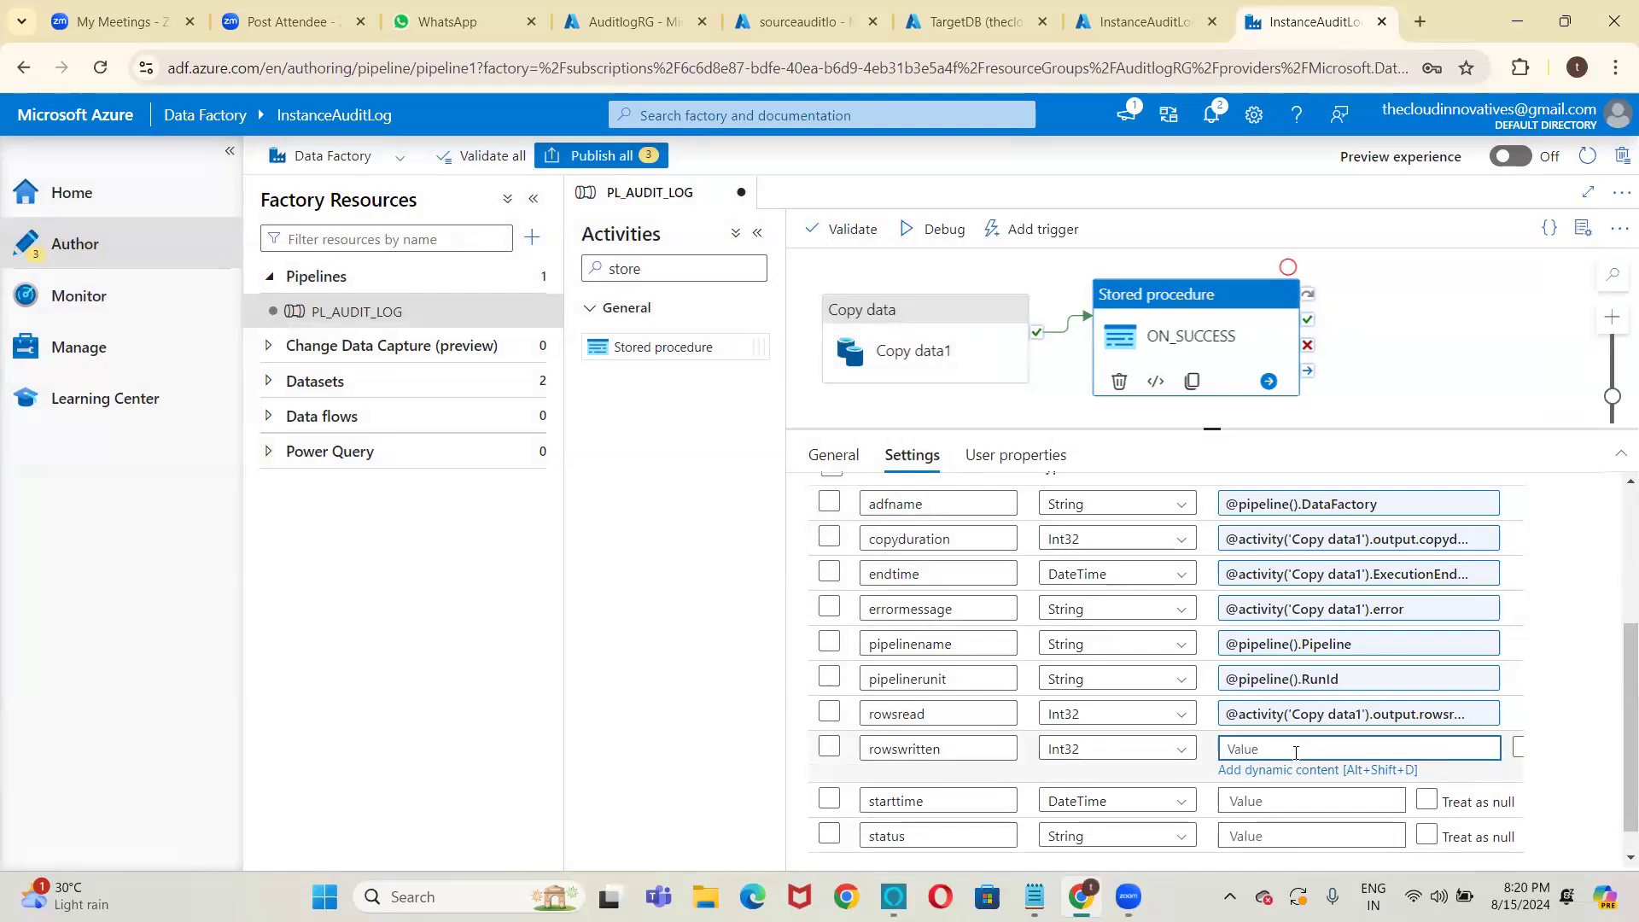
pyautogui.click(1270, 771)
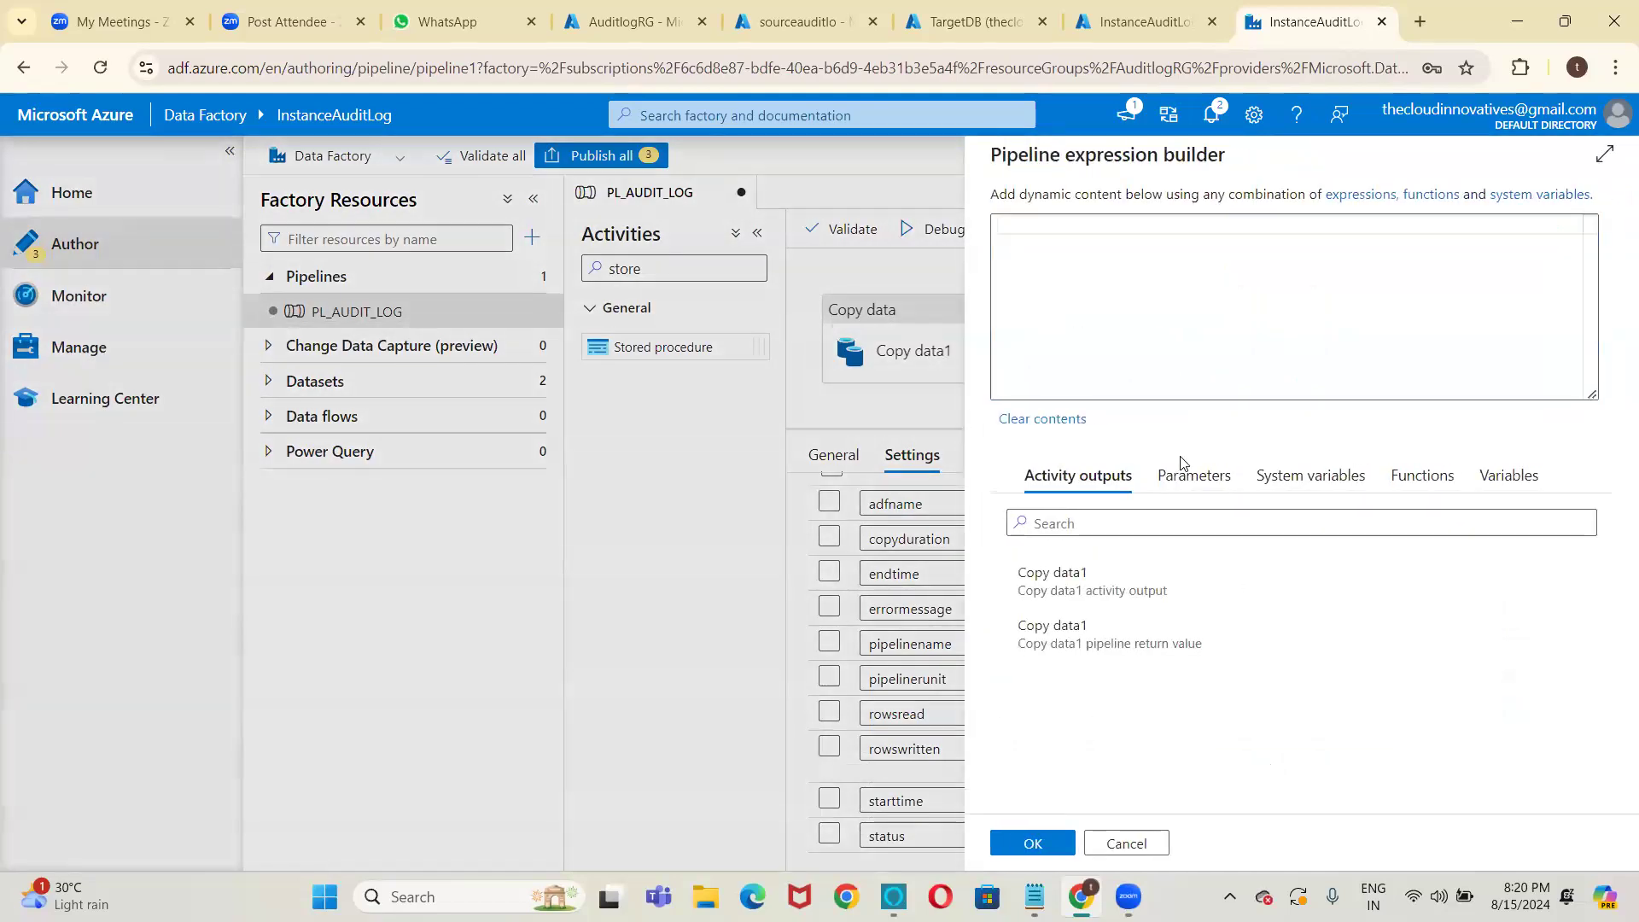
pyautogui.click(1103, 589)
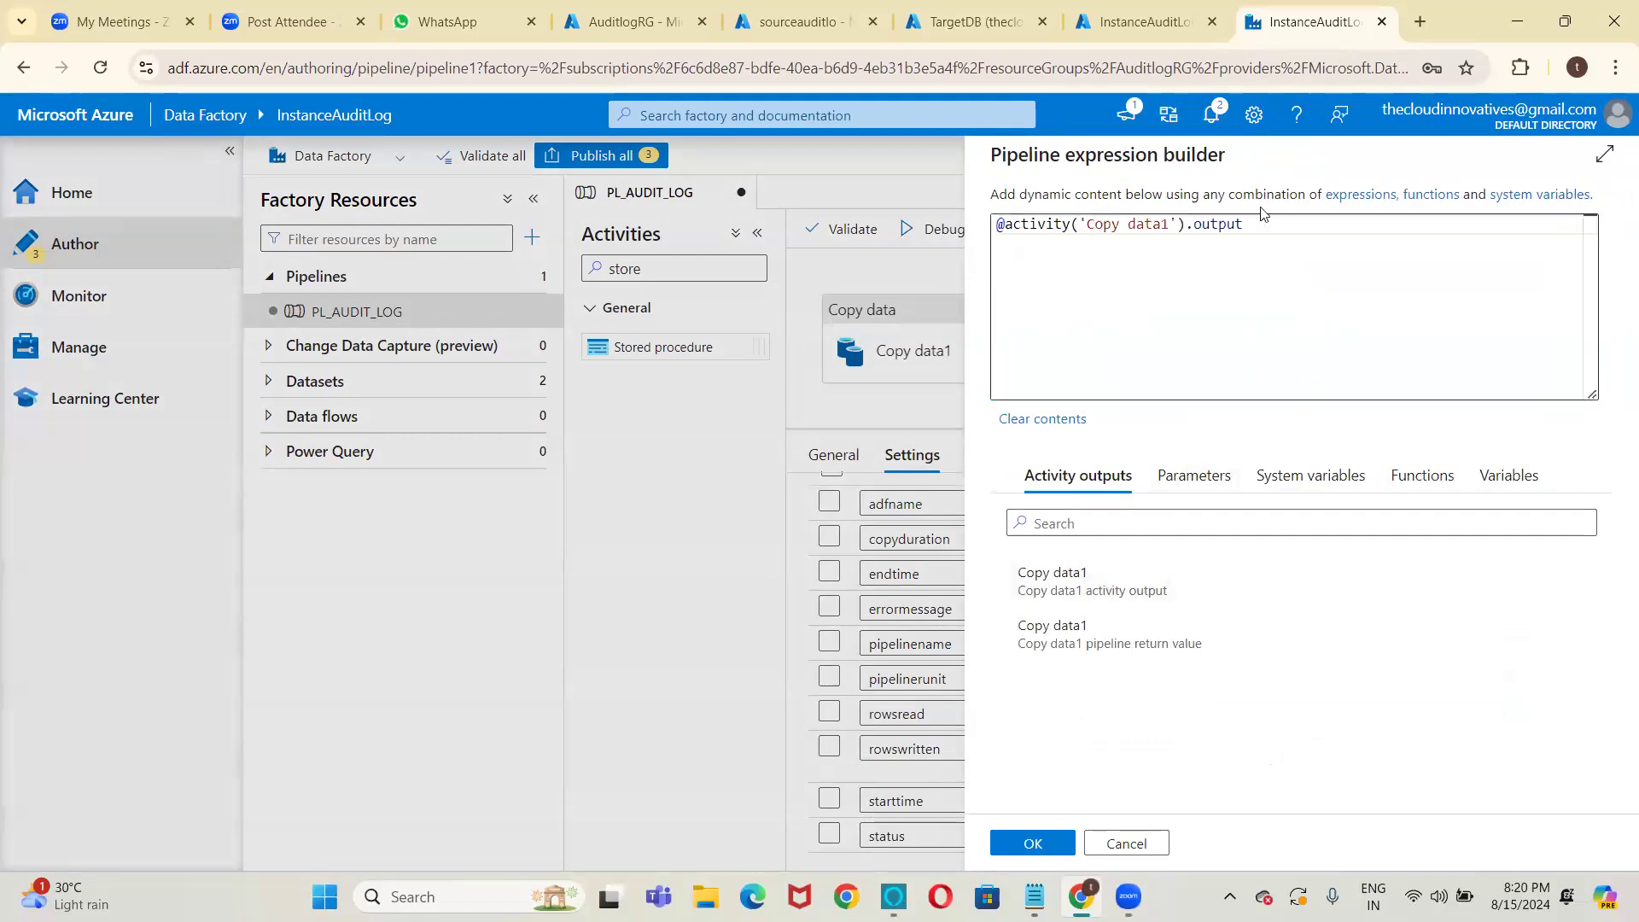
pyautogui.write('.')
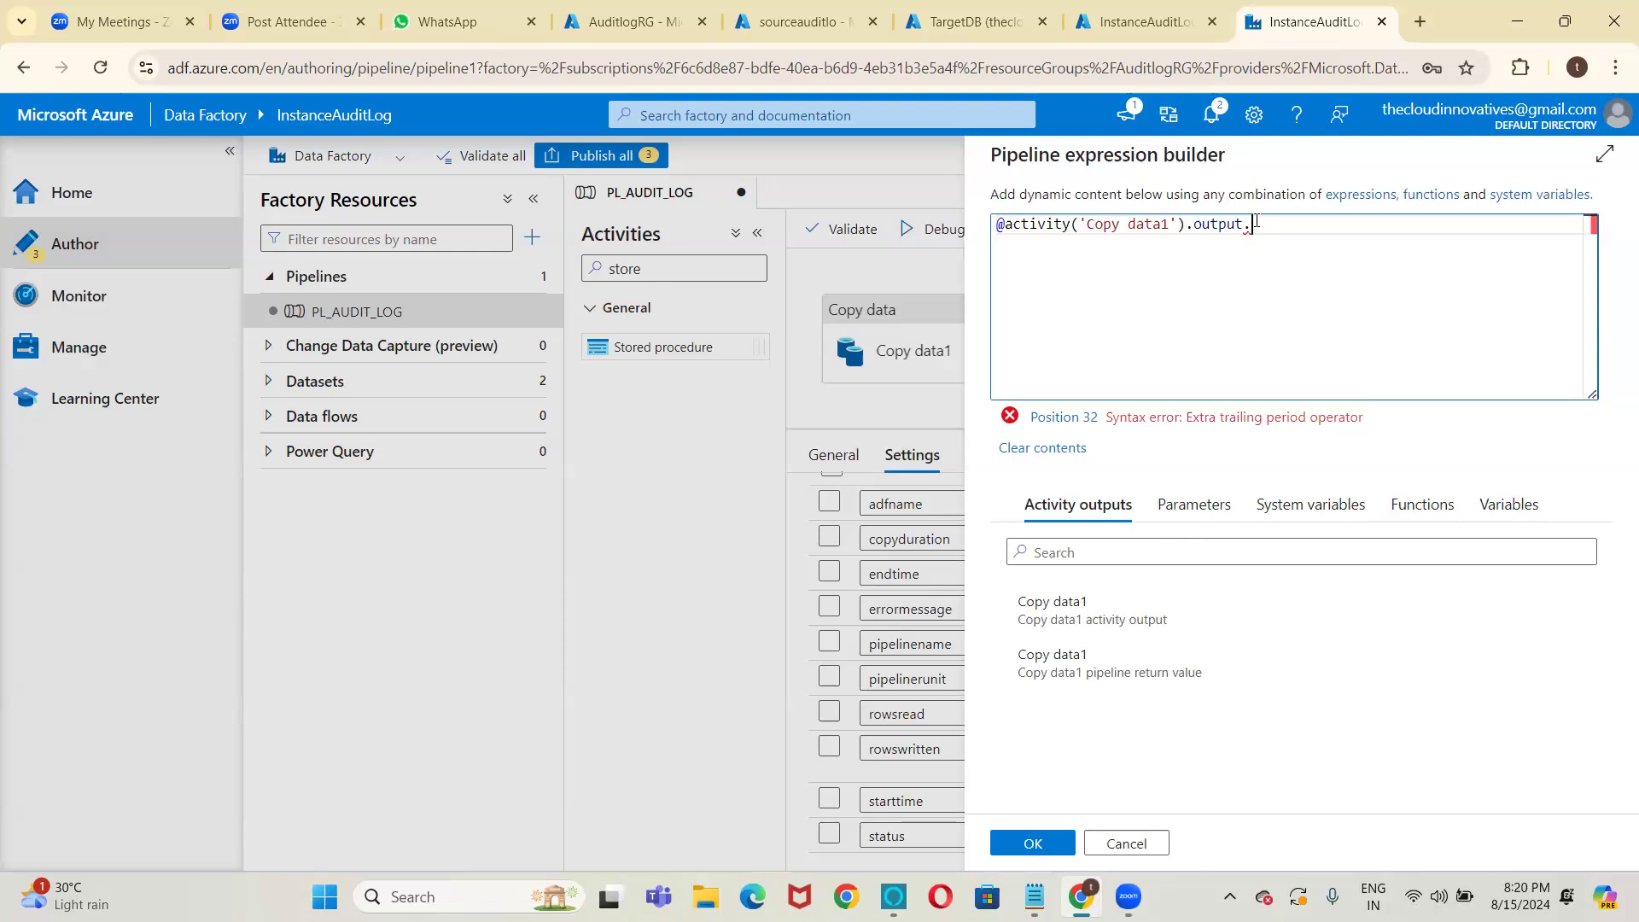
pyautogui.write('rows')
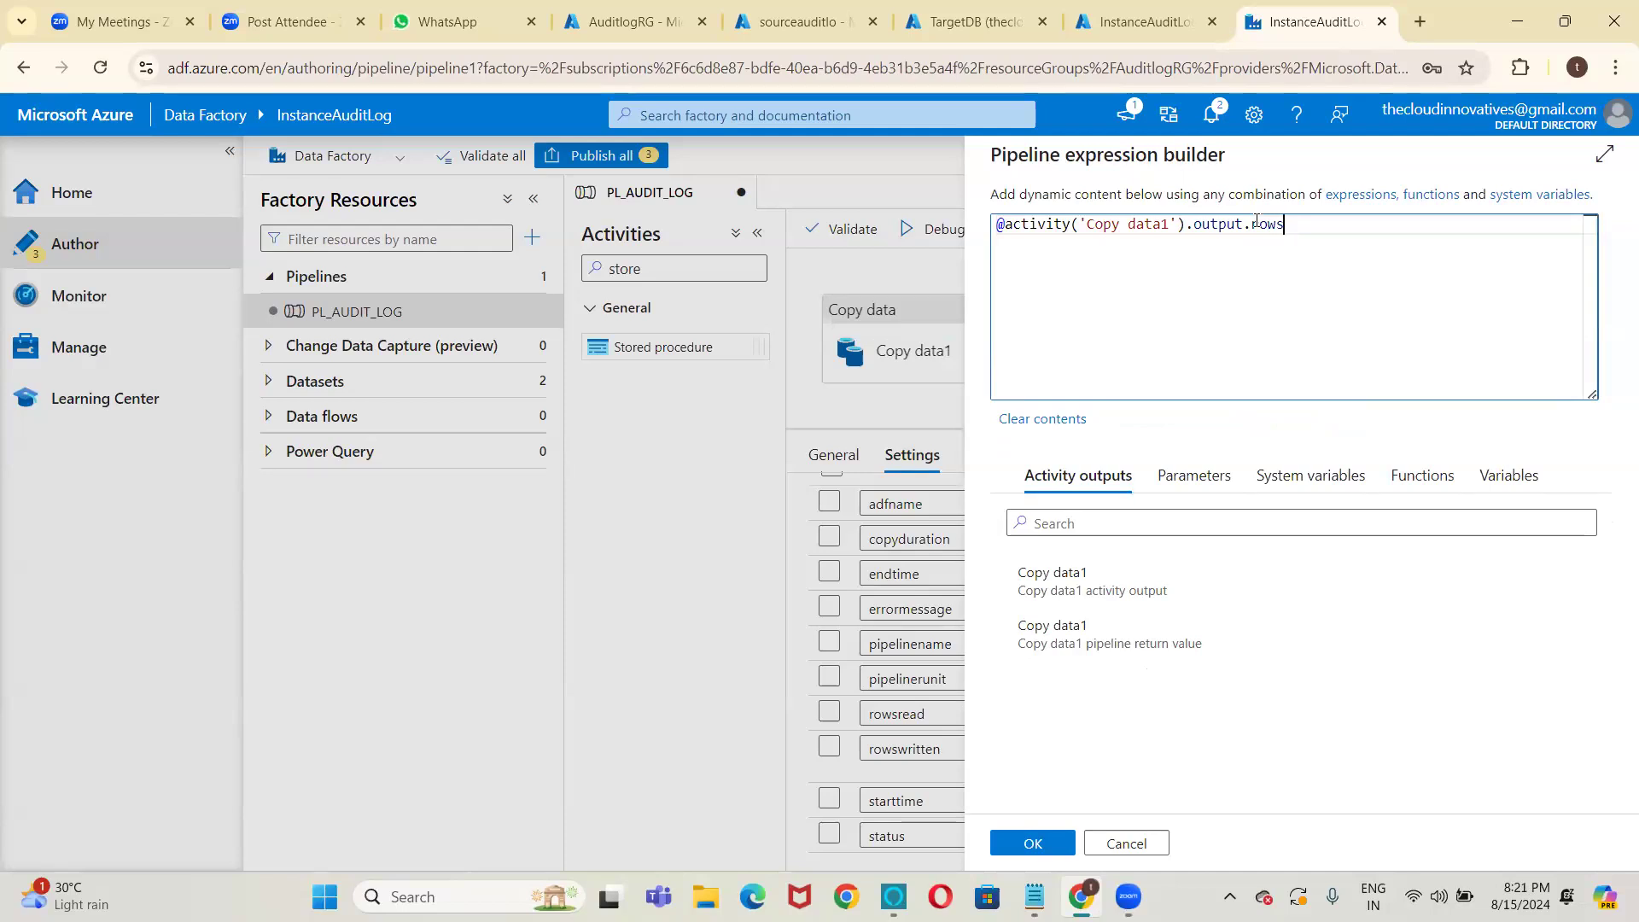
pyautogui.write('written')
pyautogui.hotkey('shift', 'Left')
pyautogui.hotkey('shift', 'Left')
pyautogui.hotkey('shift', 'Left')
pyautogui.hotkey('shift', 'Left')
pyautogui.hotkey('shift', 'Left')
pyautogui.hotkey('shift', 'Left')
pyautogui.hotkey('shift', 'Left')
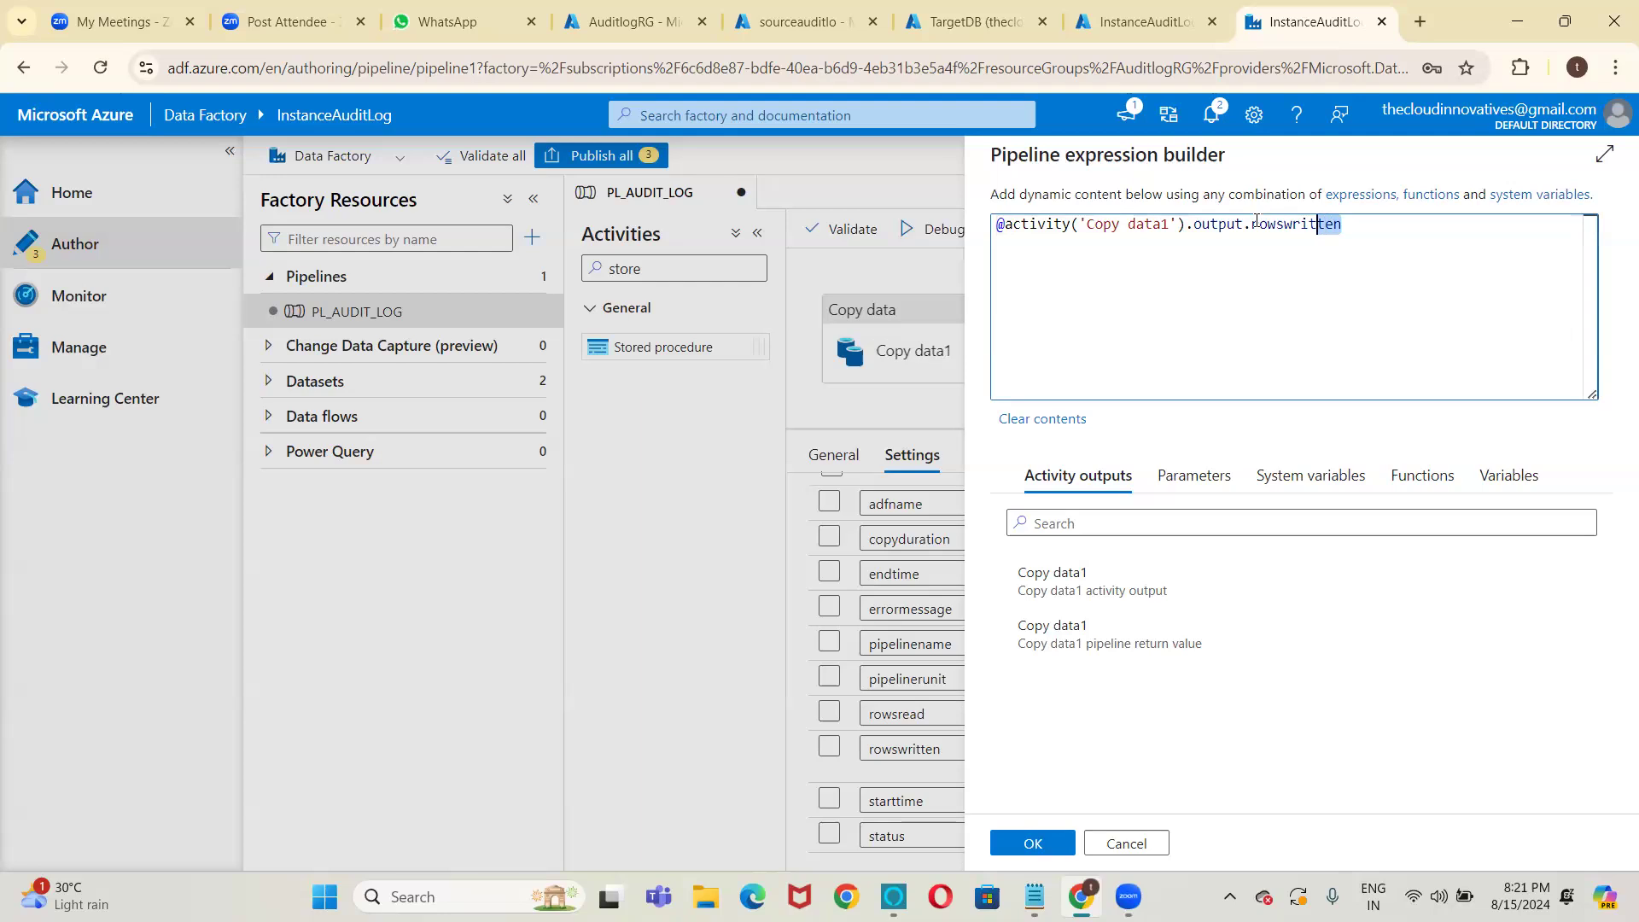
pyautogui.write('copied')
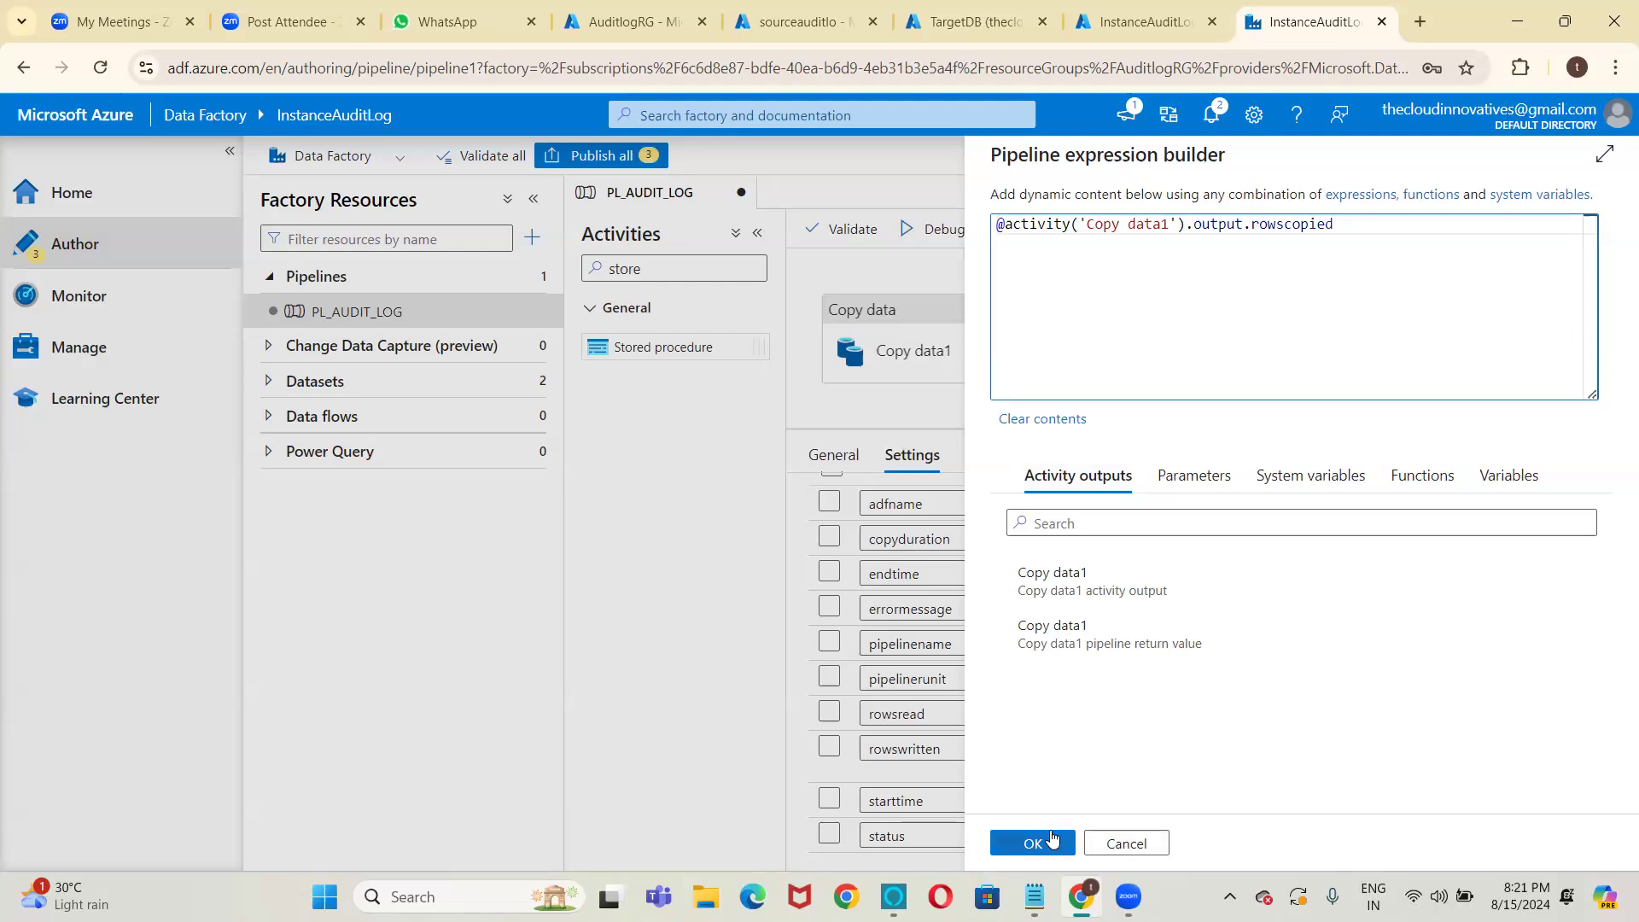
pyautogui.click(1053, 841)
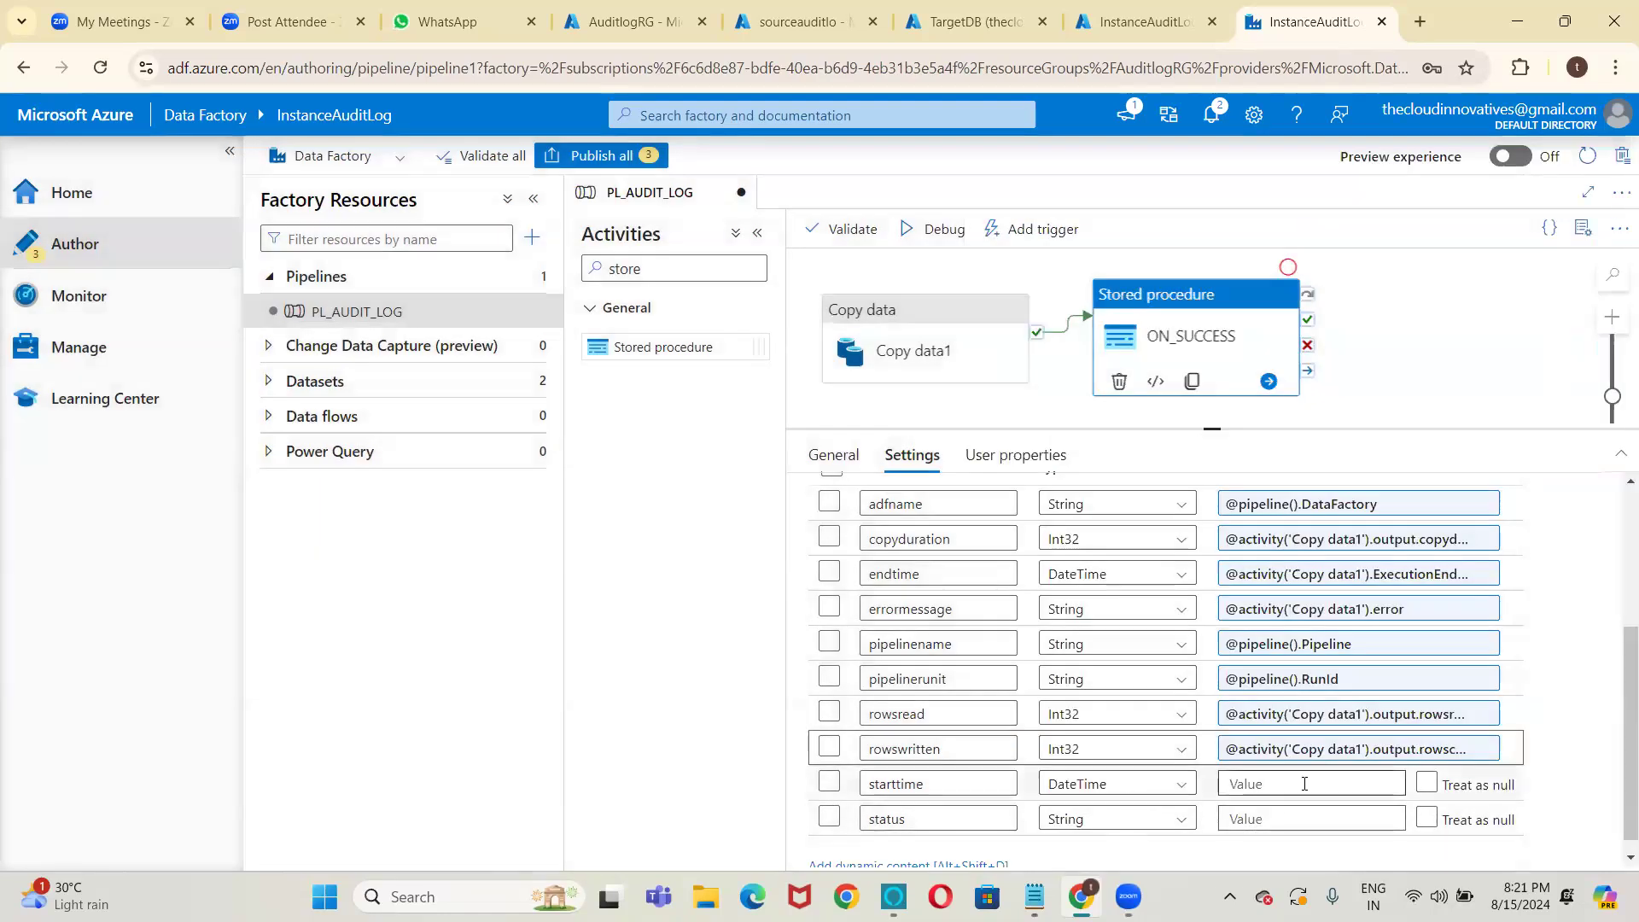
pyautogui.click(1276, 784)
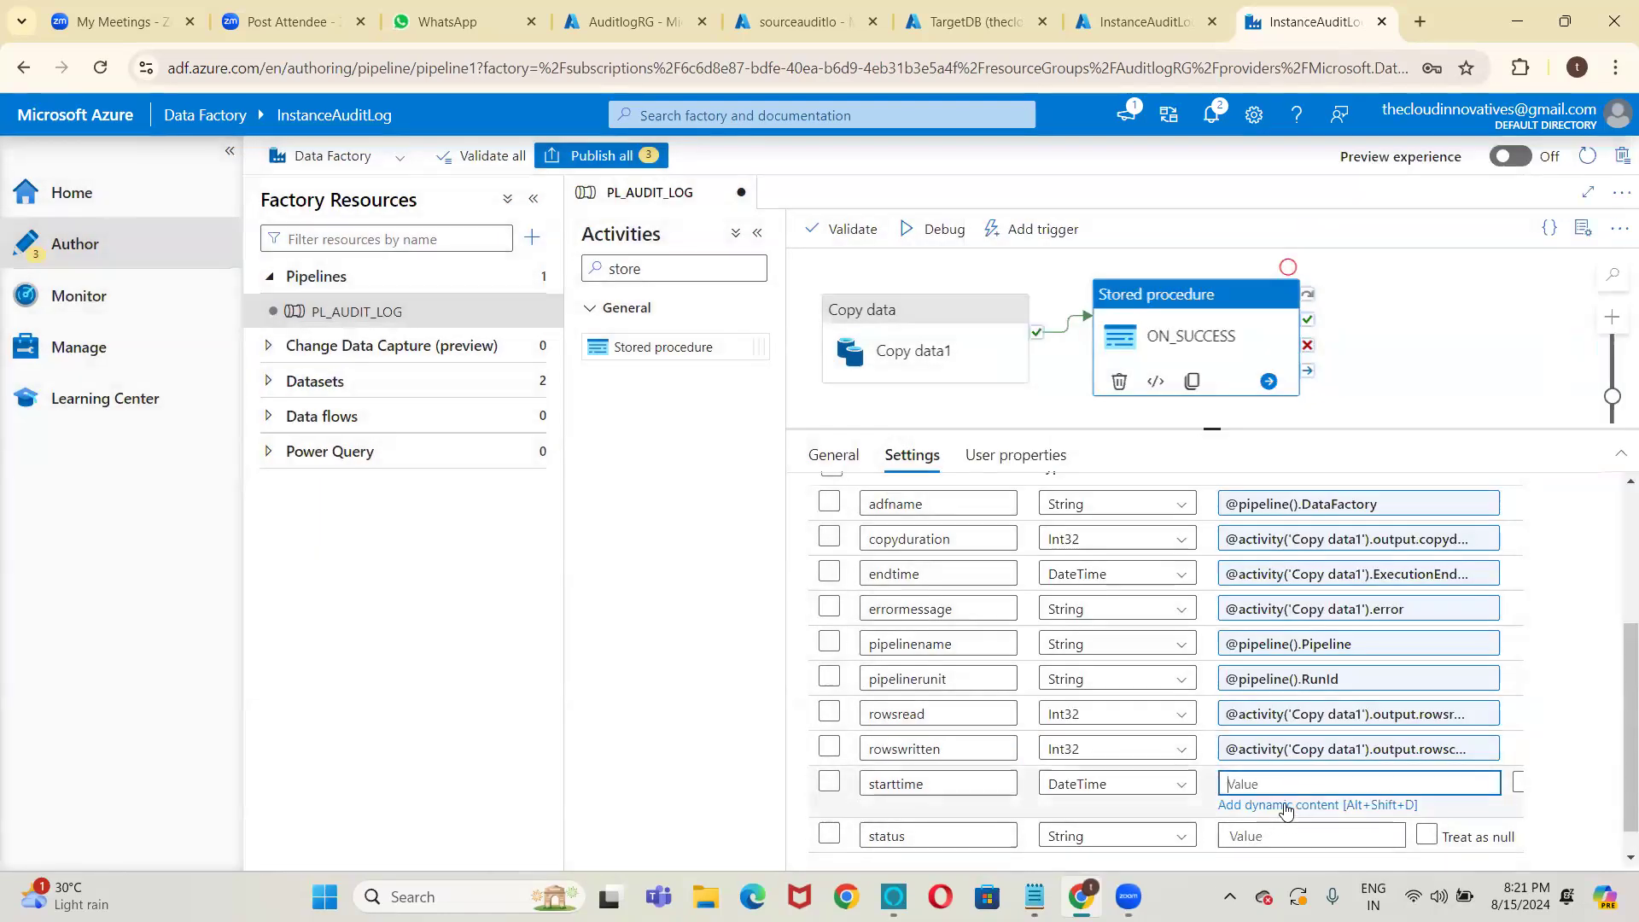
pyautogui.click(1278, 806)
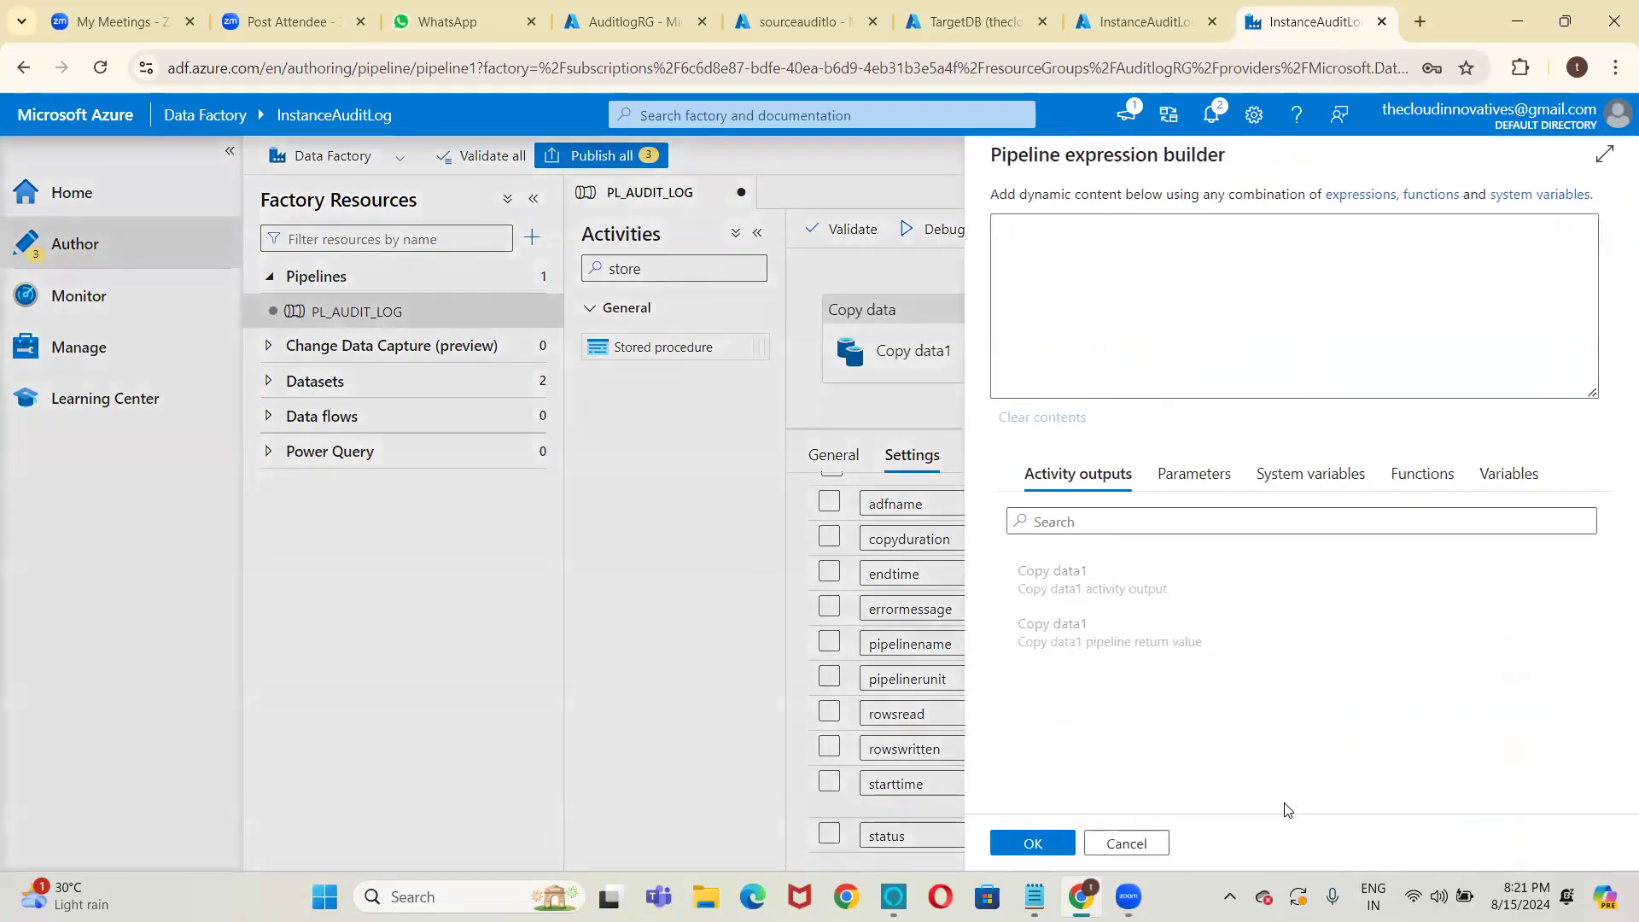
pyautogui.click(1107, 589)
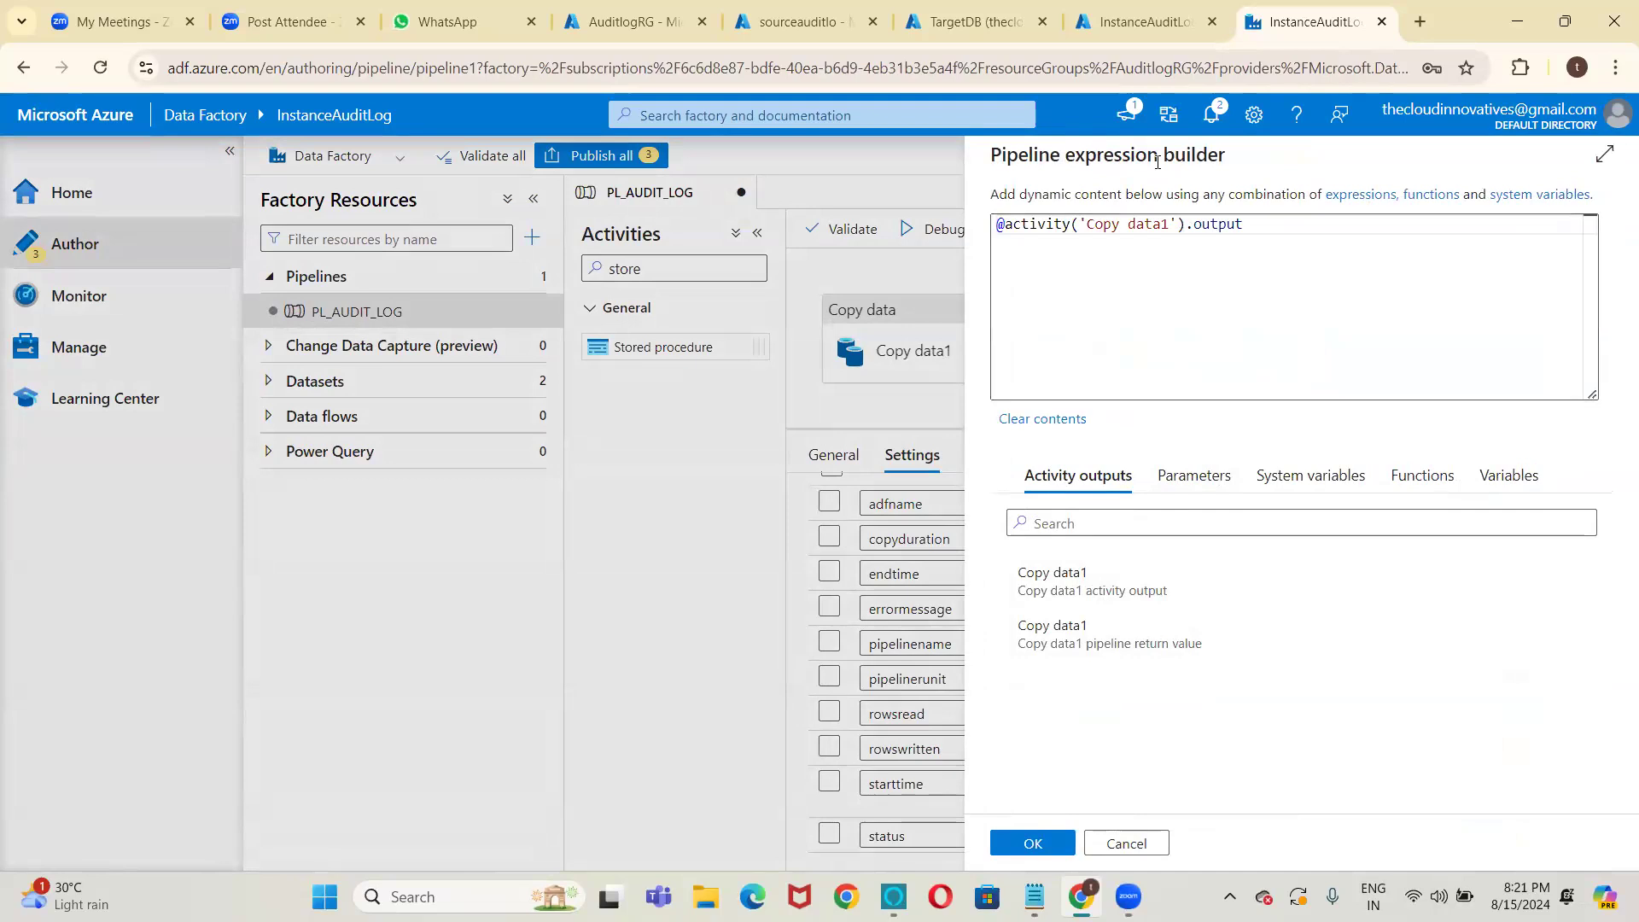
pyautogui.click(1255, 231)
pyautogui.hotkey('shift', 'Left')
pyautogui.hotkey('shift', 'Left')
pyautogui.hotkey('shift', 'Left')
pyautogui.hotkey('shift', 'Left')
pyautogui.hotkey('shift', 'Left')
pyautogui.hotkey('shift', 'Left')
pyautogui.press('BackSpace')
pyautogui.write('ExecutionStart')
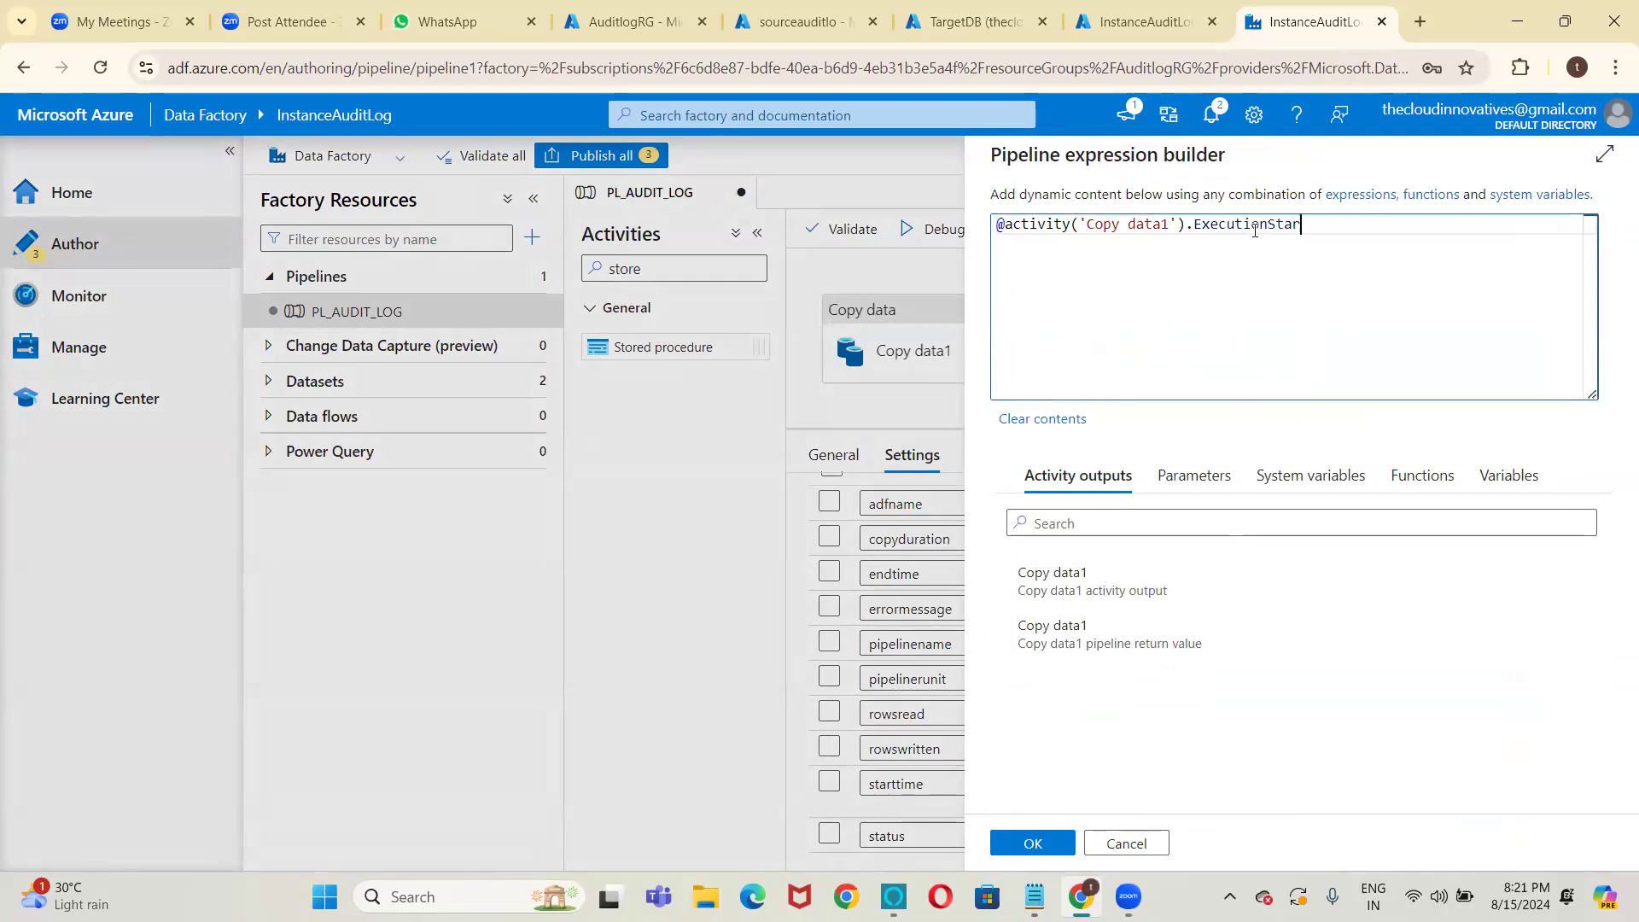
pyautogui.write('ime')
pyautogui.click(1033, 844)
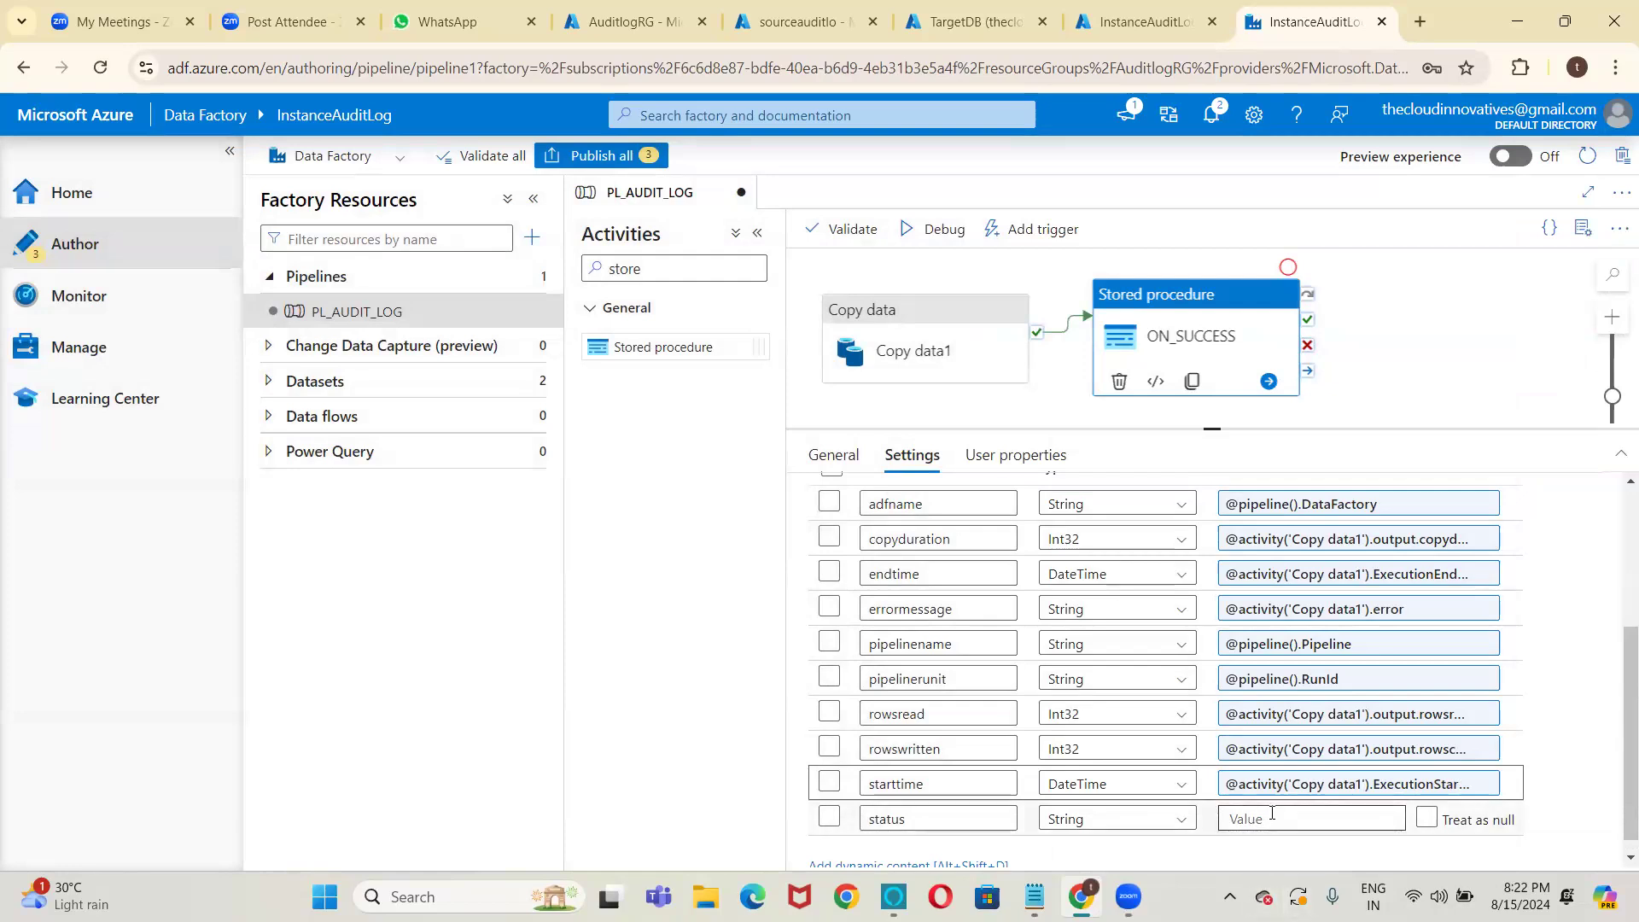
pyautogui.click(1271, 812)
pyautogui.click(1276, 843)
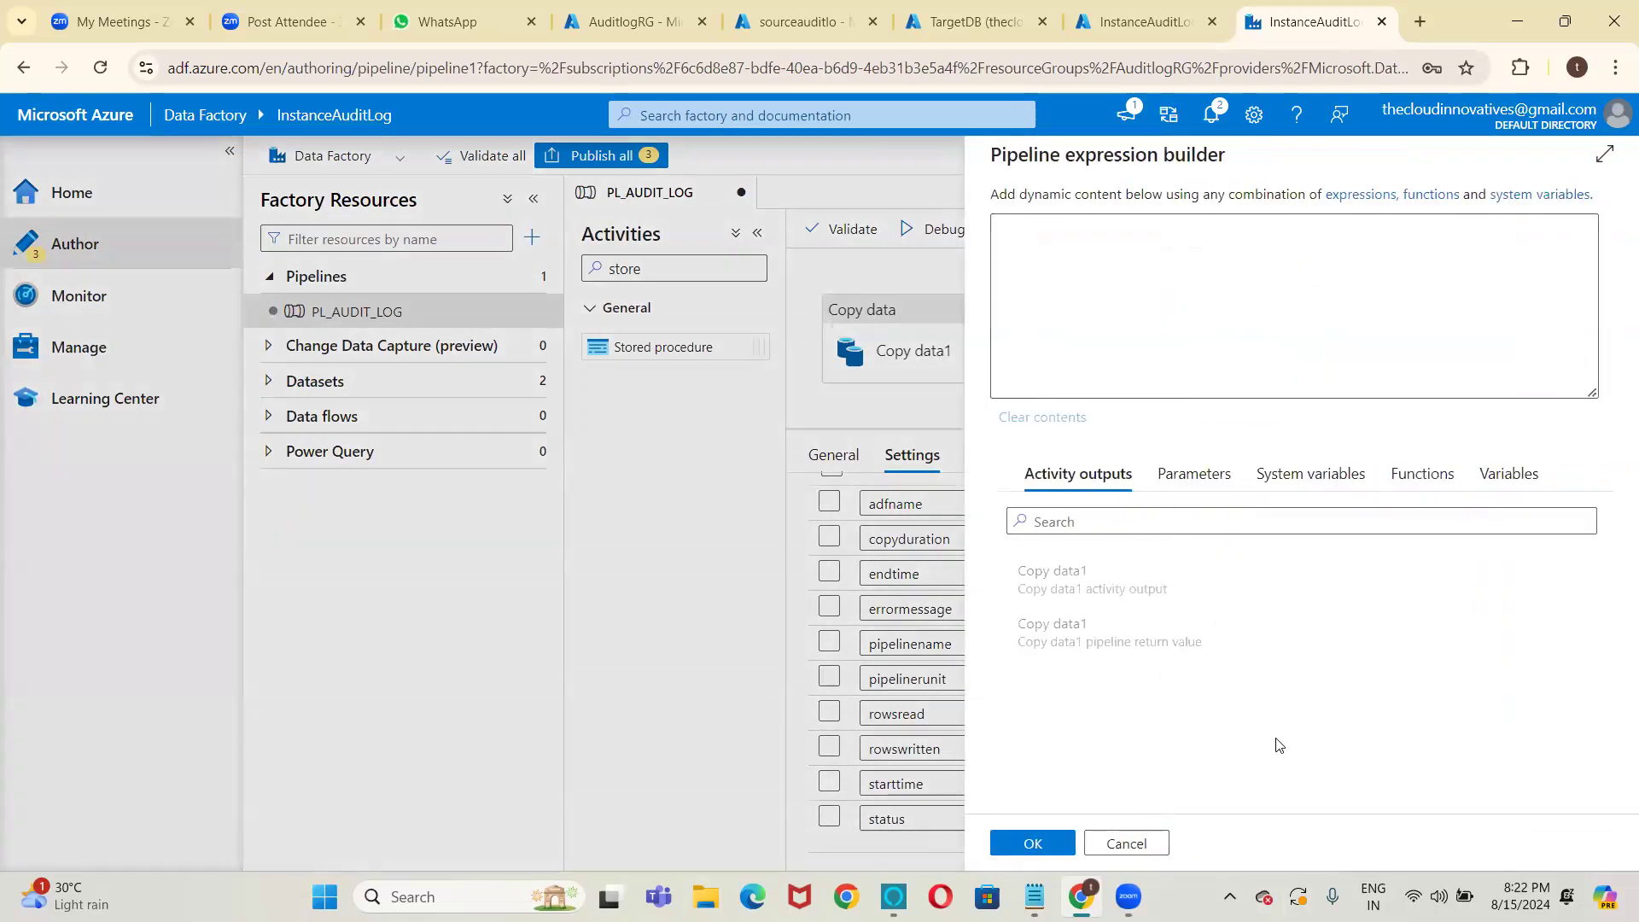
pyautogui.click(1031, 589)
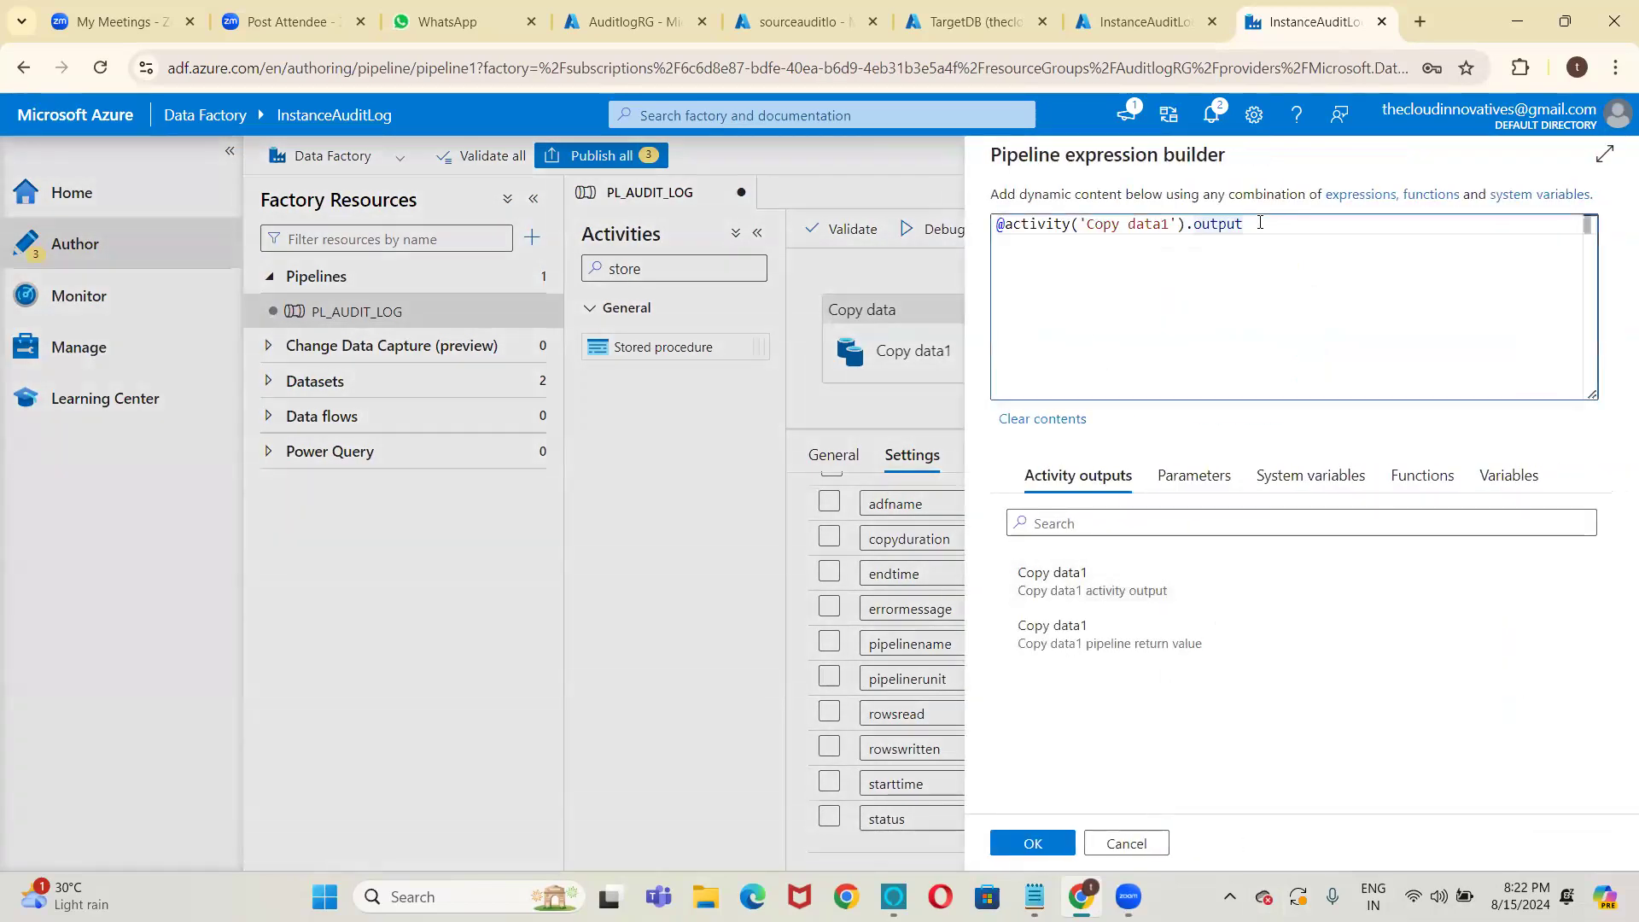
pyautogui.click(1129, 843)
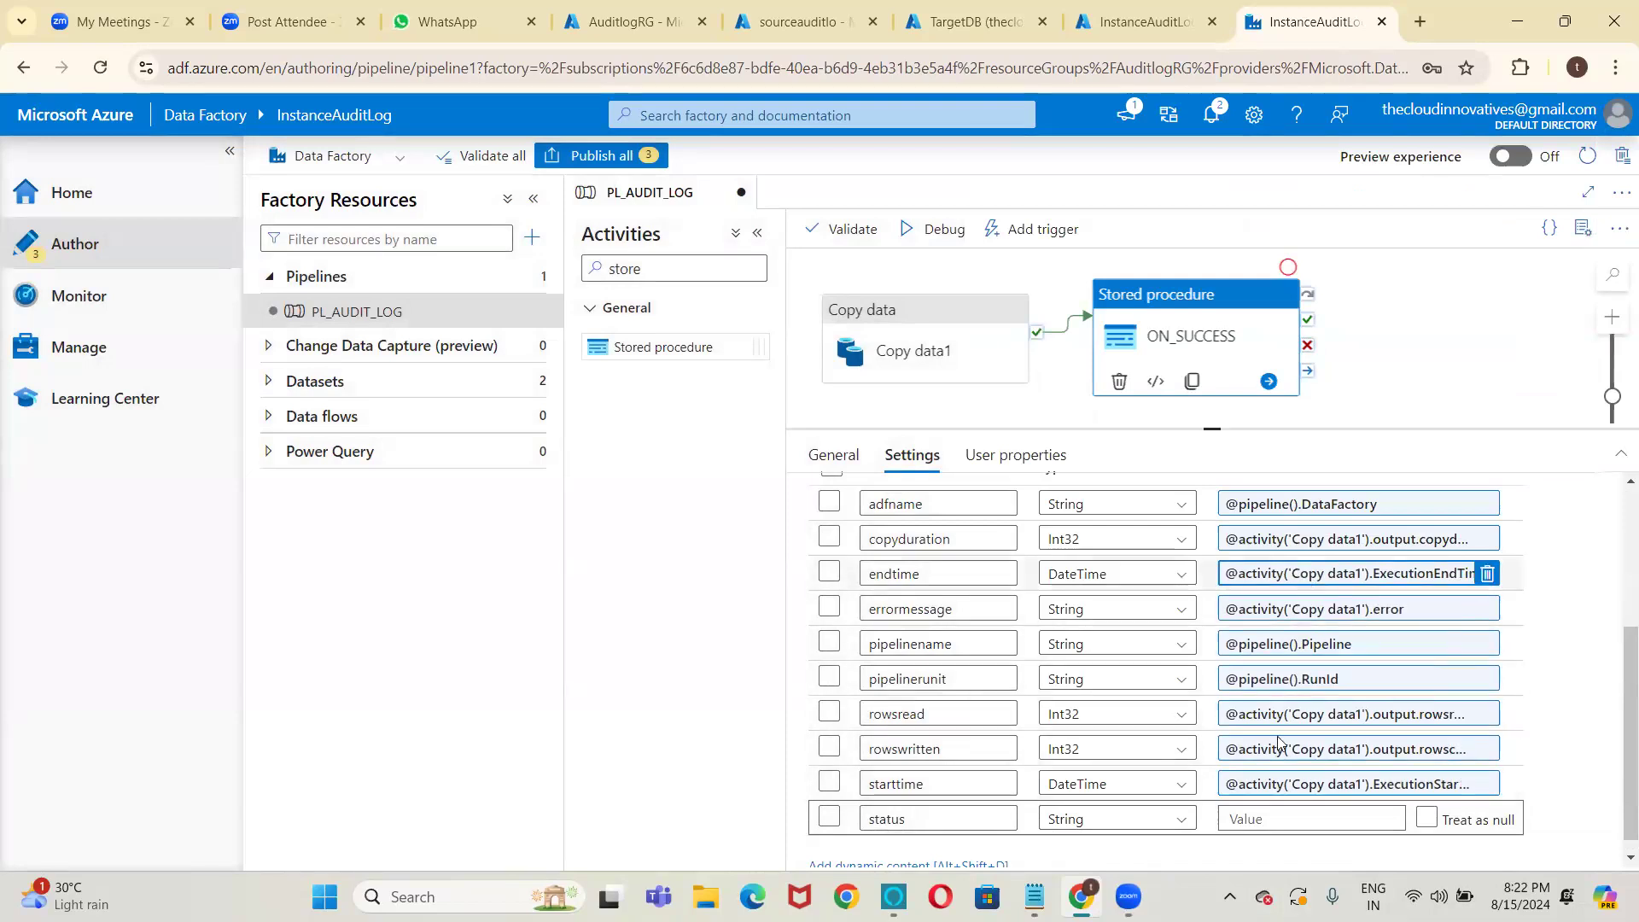
pyautogui.click(1263, 821)
pyautogui.click(1262, 842)
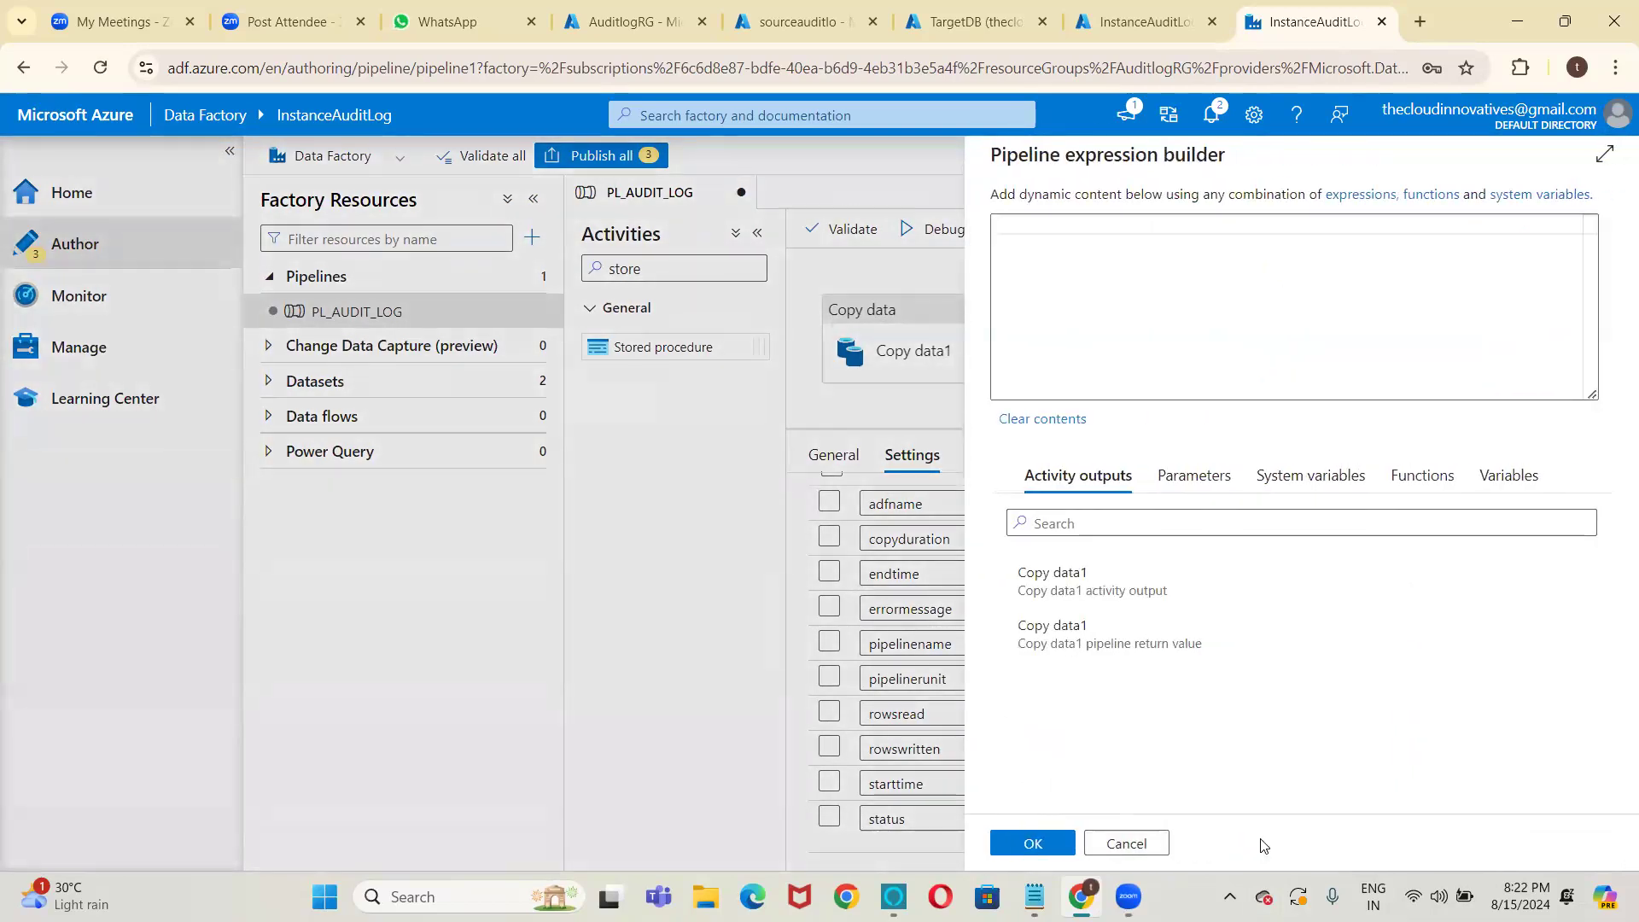
pyautogui.click(1075, 580)
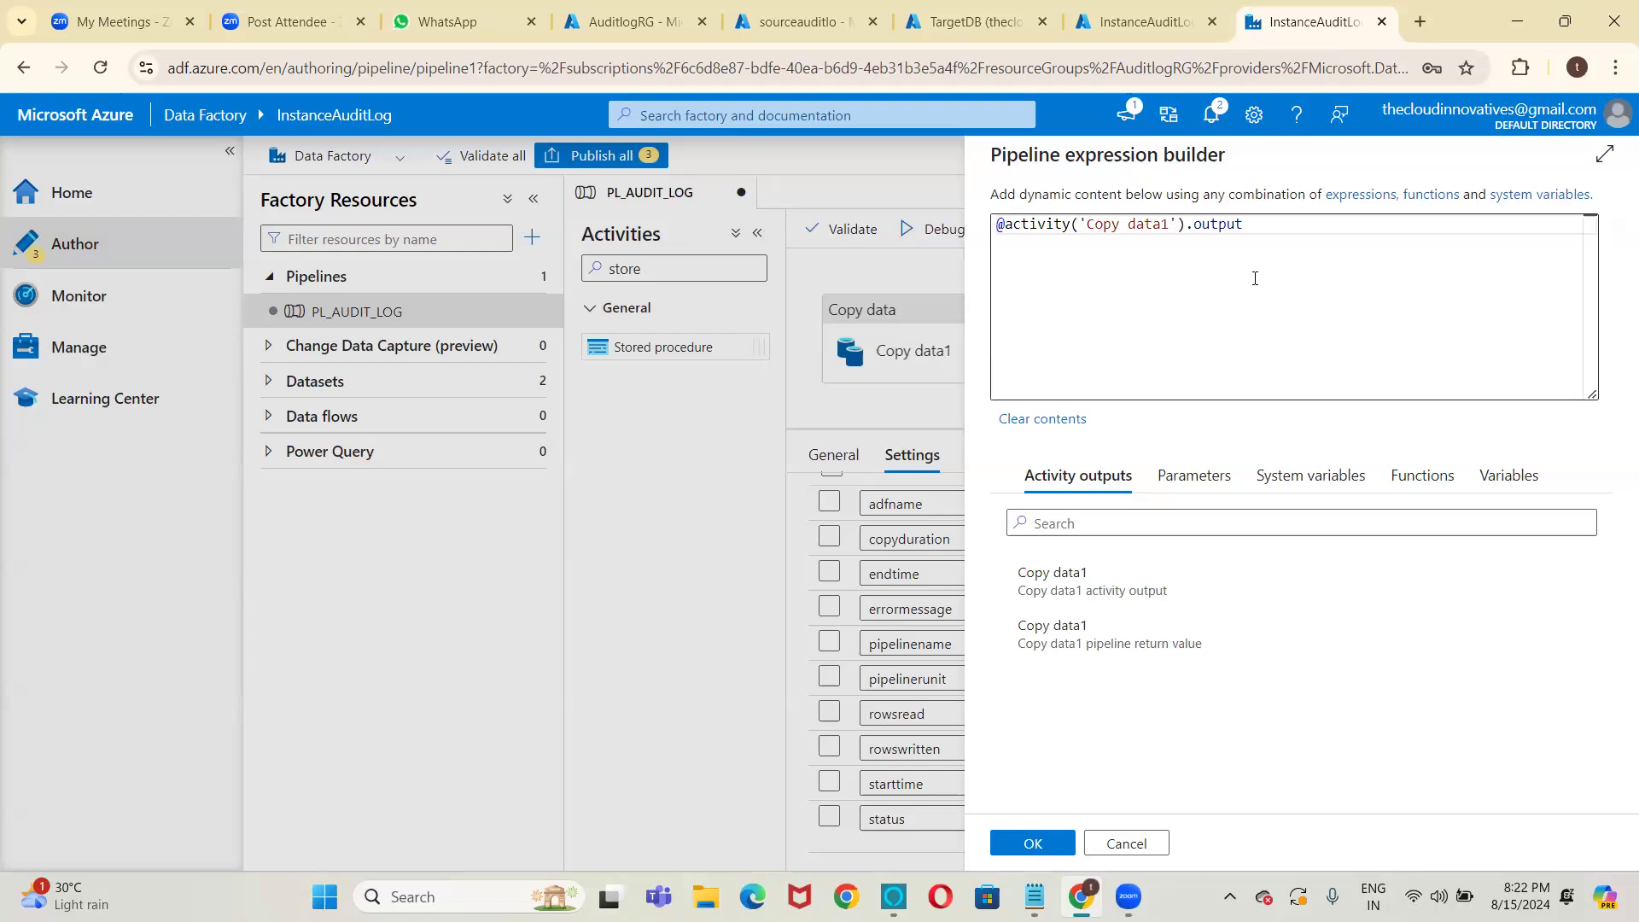
pyautogui.click(1283, 226)
pyautogui.press('BackSpace')
pyautogui.press('BackSpace')
pyautogui.press('BackSpace')
pyautogui.press('BackSpace')
pyautogui.press('BackSpace')
pyautogui.press('BackSpace')
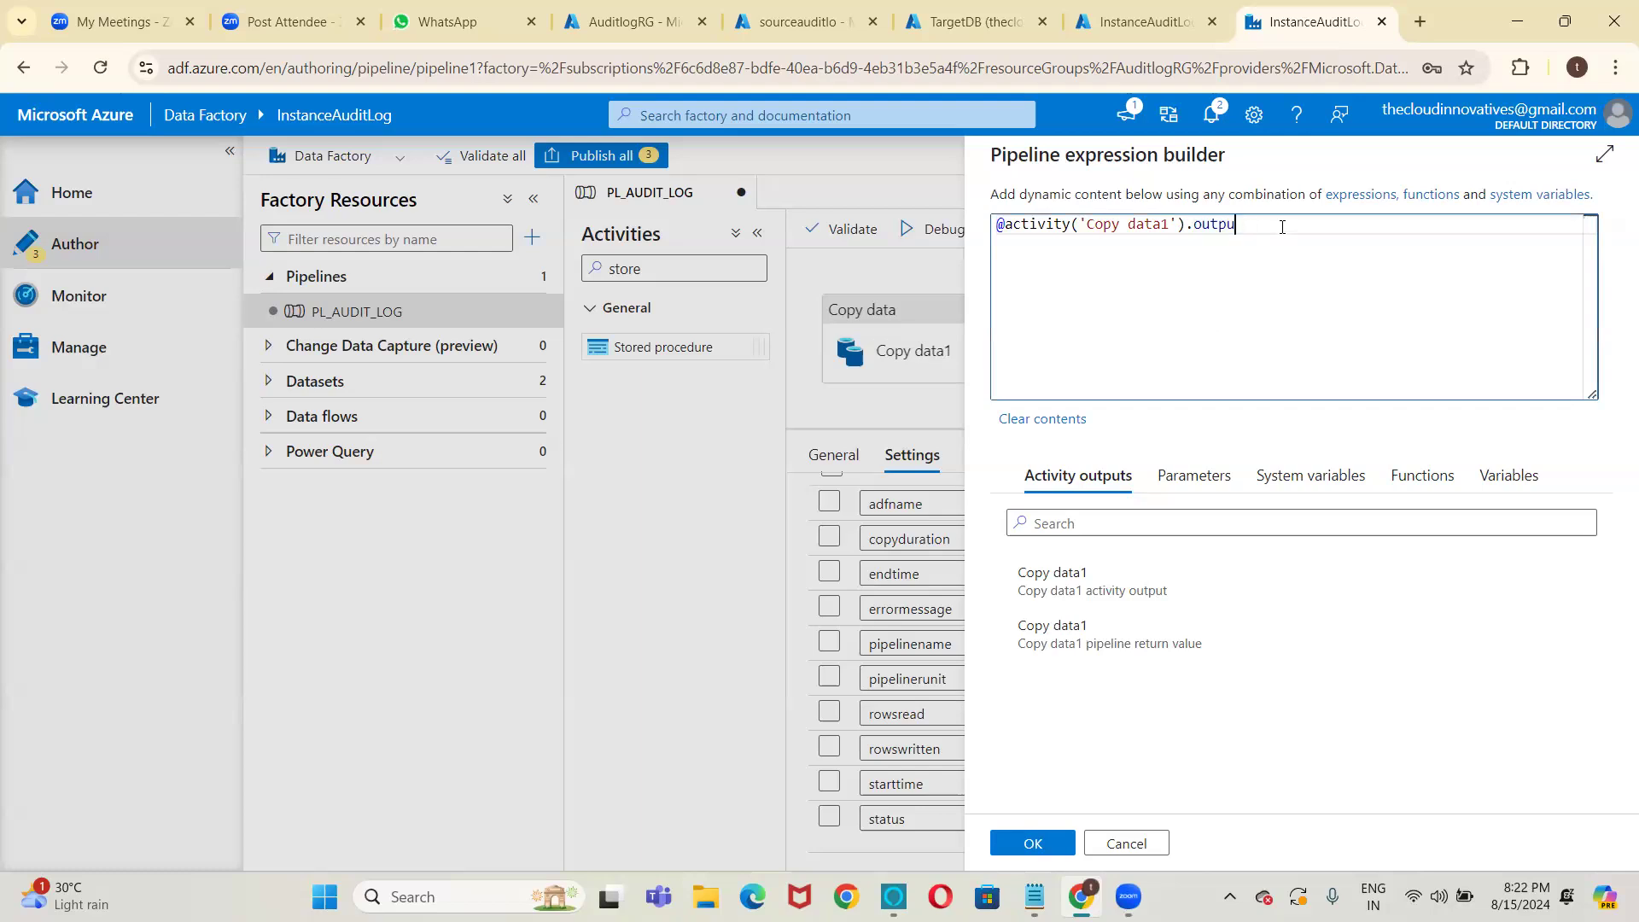
pyautogui.write('status')
pyautogui.click(1033, 844)
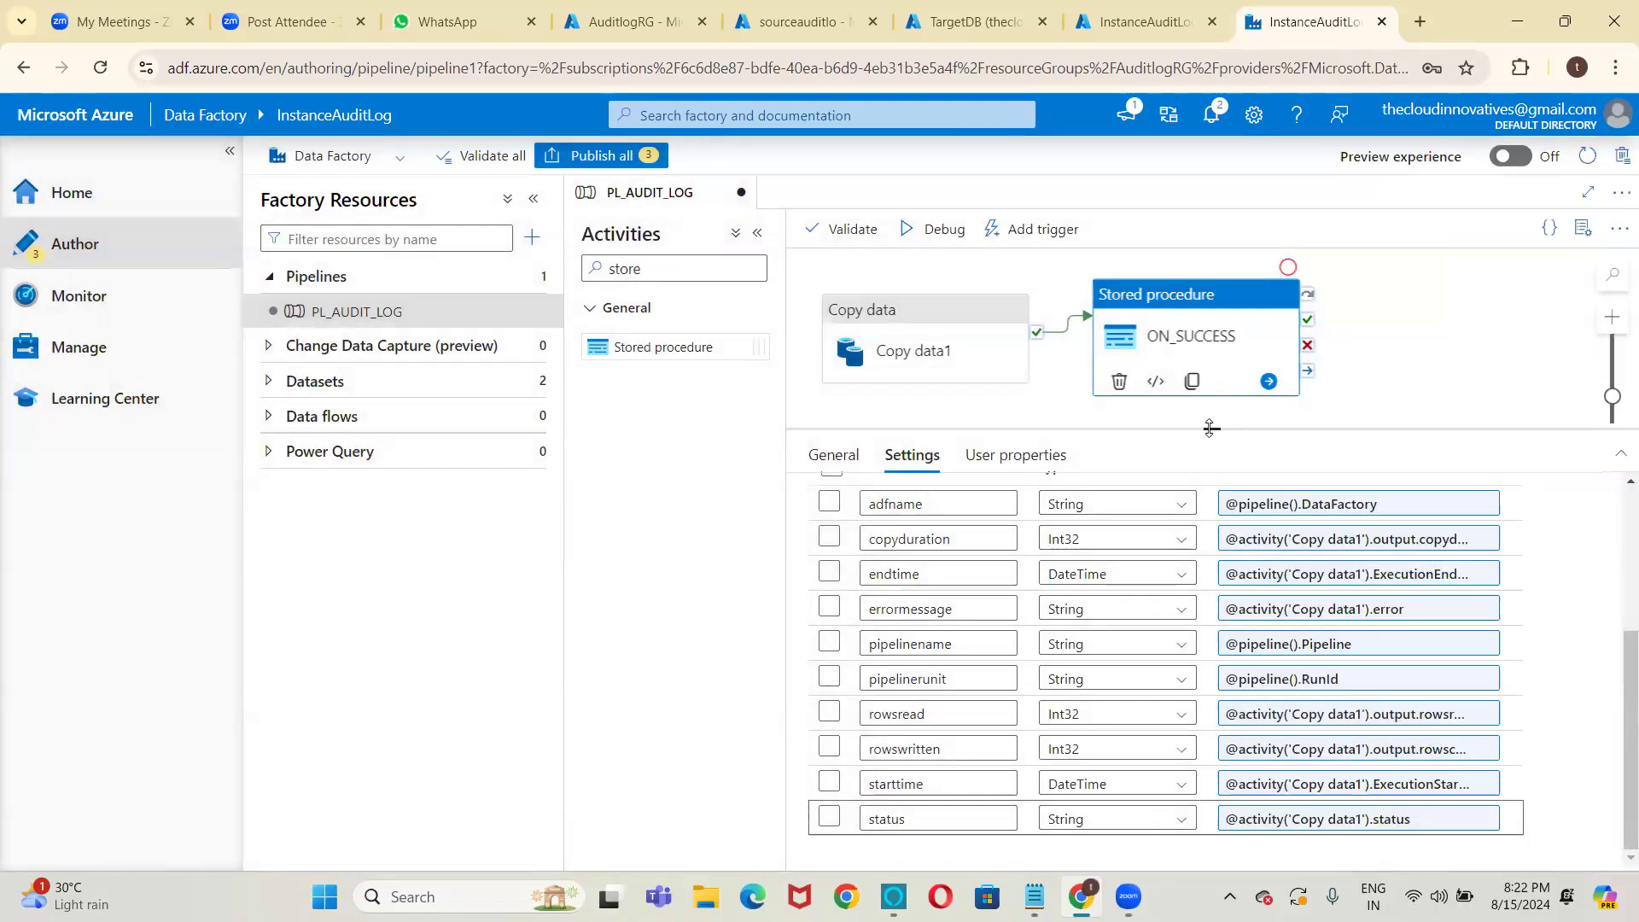
# Enlarge the pipeline canvas, duplicate the ON_SUCCESS stored procedure activity and place the copy below the original.
pyautogui.moveTo(1210, 428); pyautogui.dragTo(1215, 504)
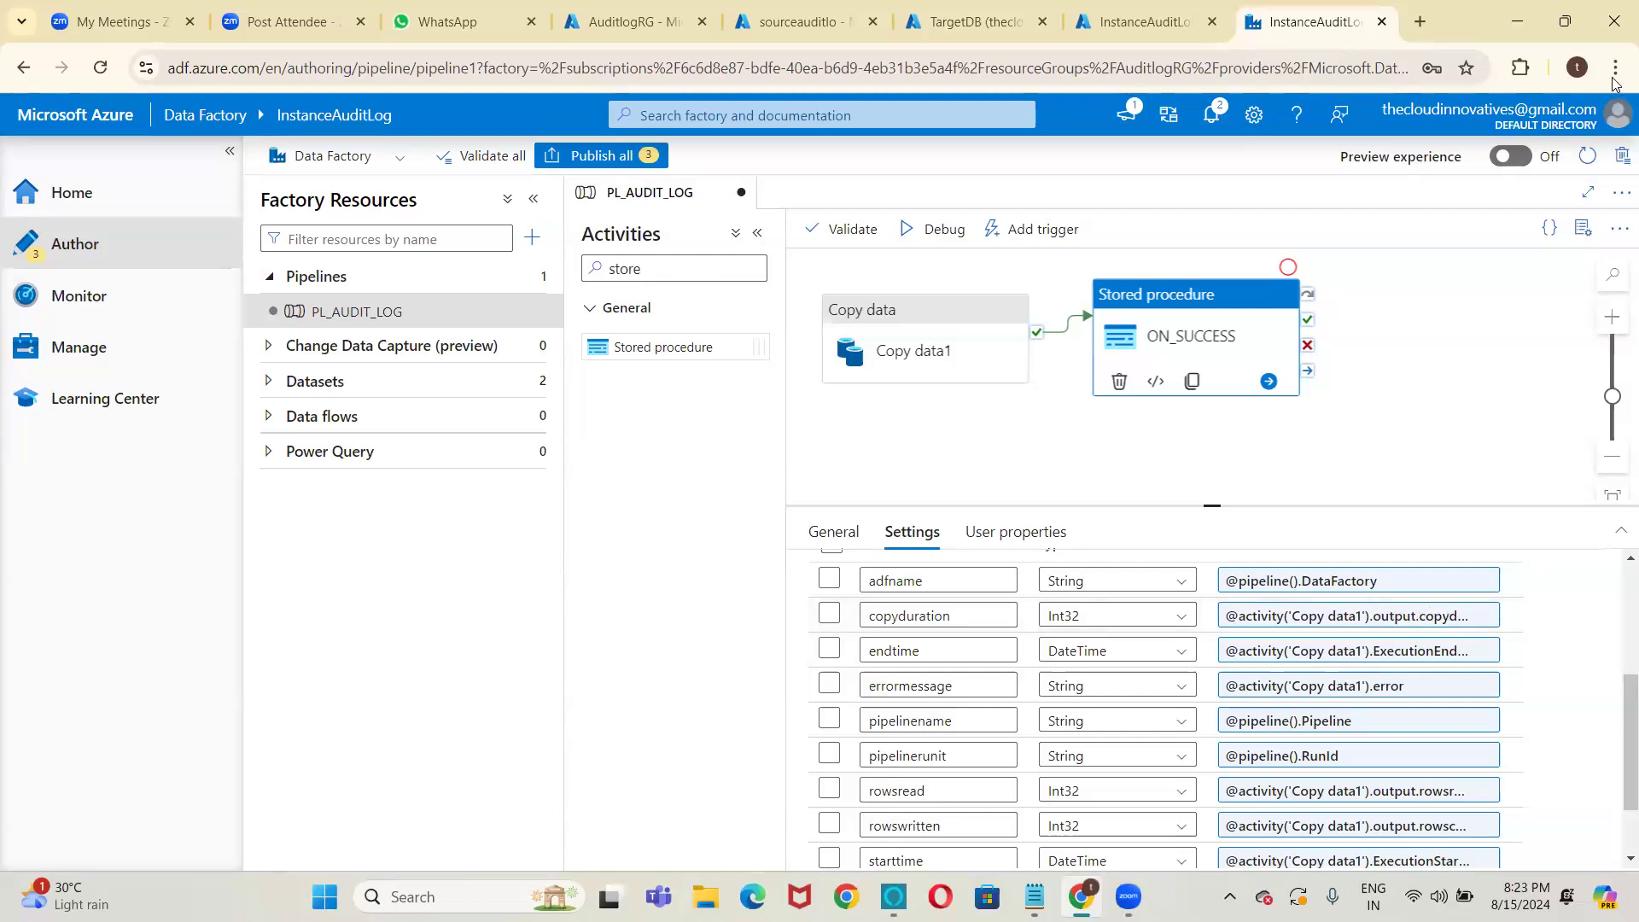
pyautogui.click(1193, 382)
pyautogui.moveTo(1253, 408); pyautogui.dragTo(1164, 387)
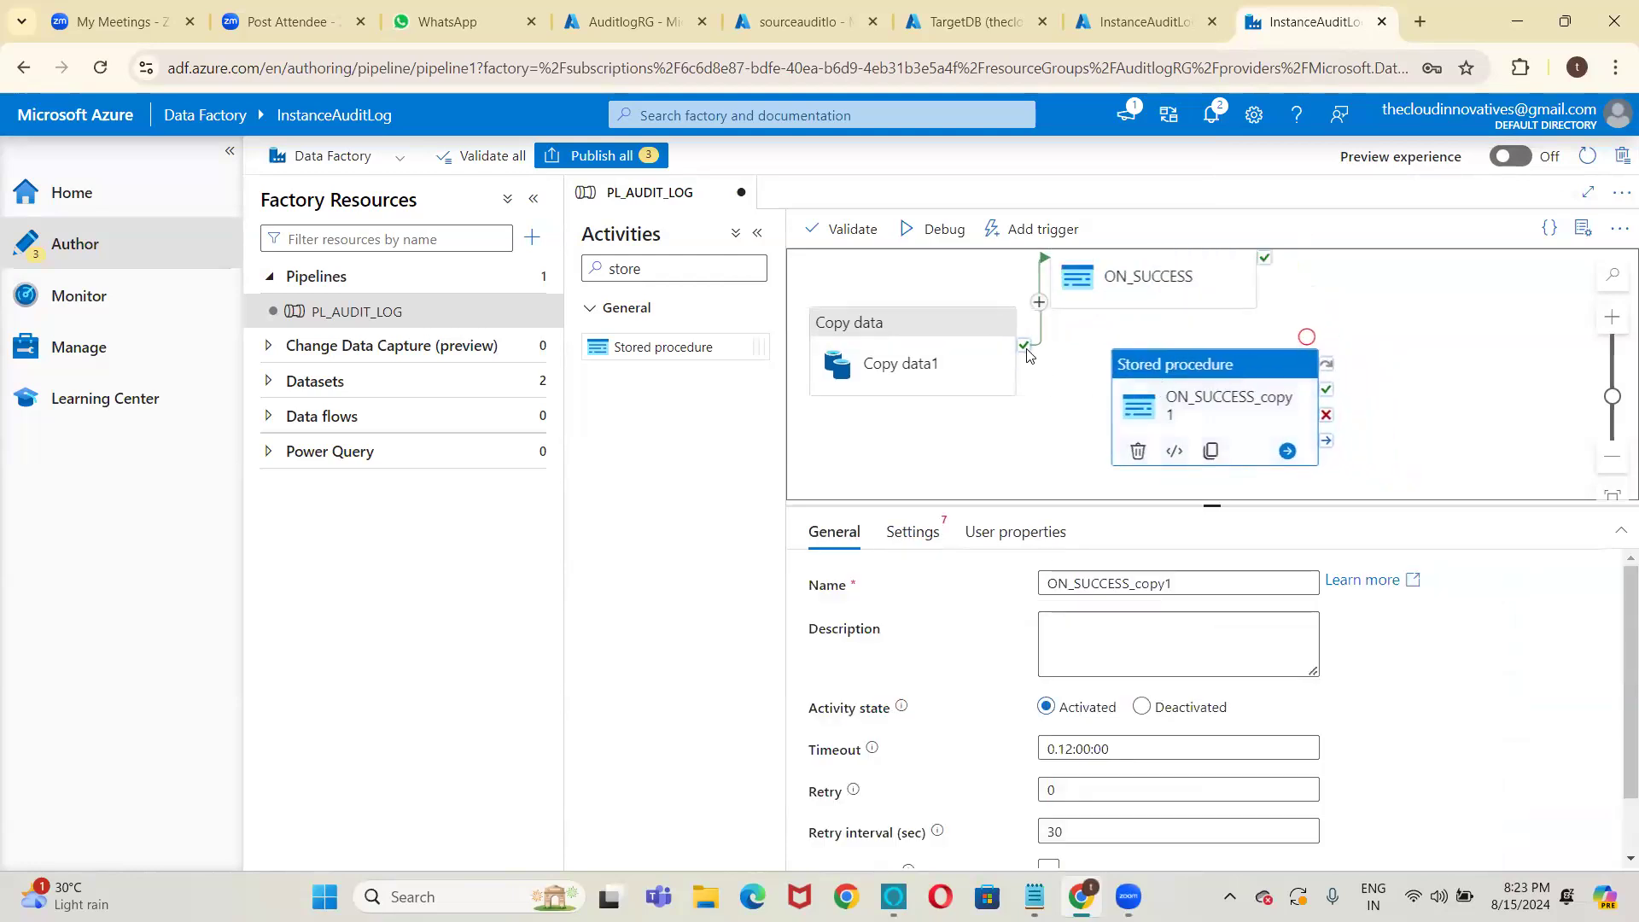
# Connect Copy data1's success output to the duplicated stored procedure activity and align ON_SUCCESS directly above the copy.
pyautogui.click(1030, 358)
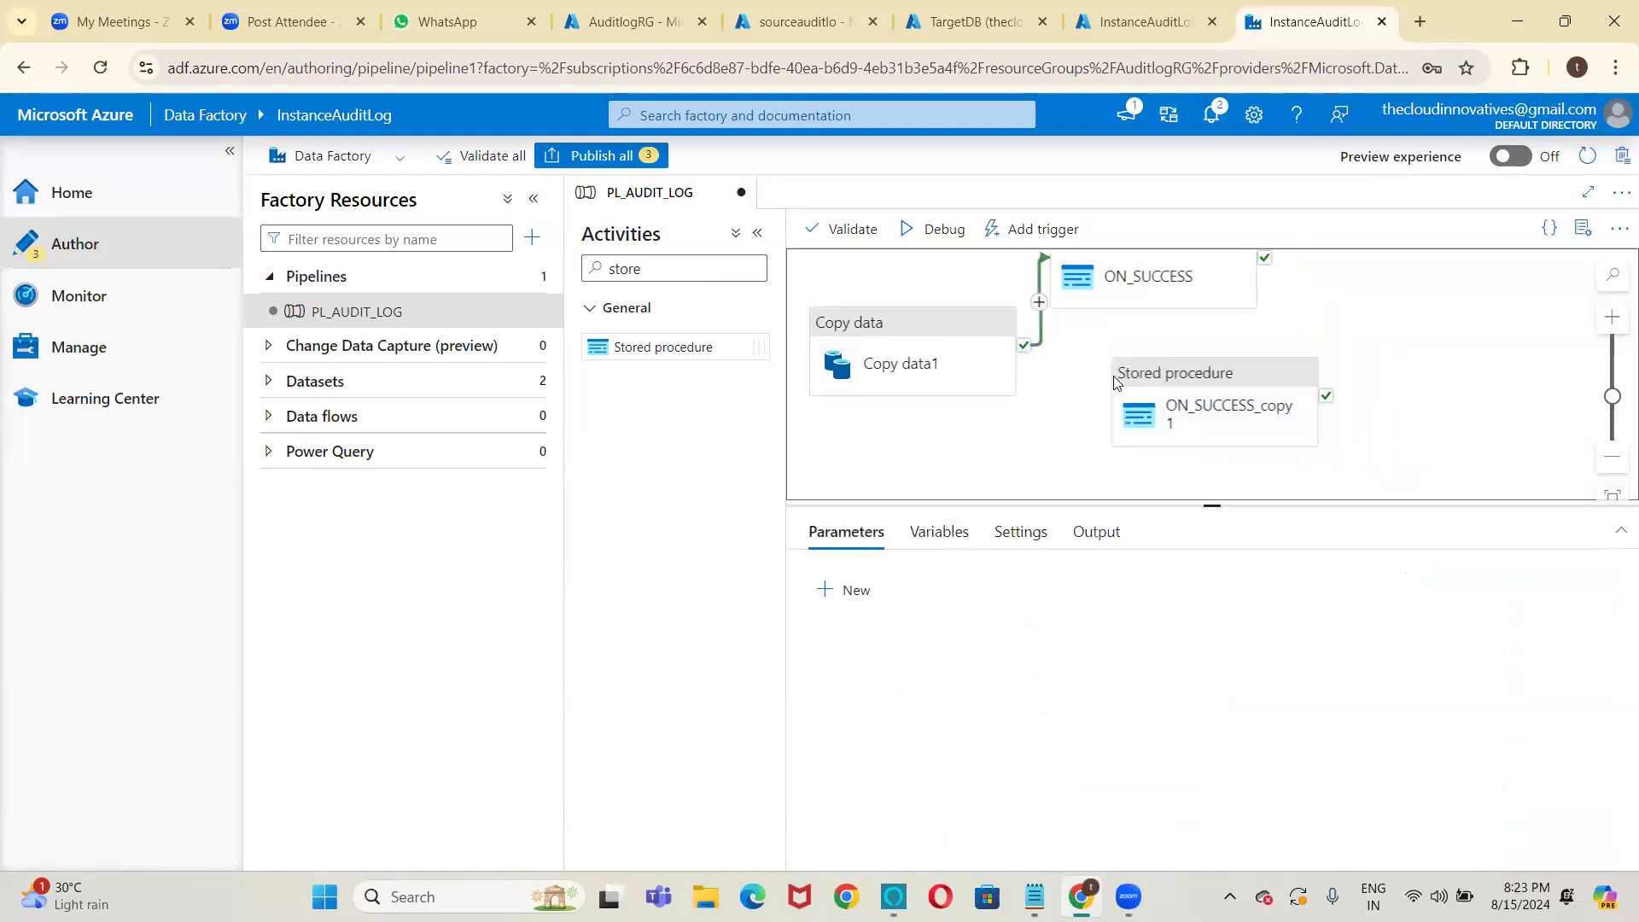
pyautogui.click(1171, 384)
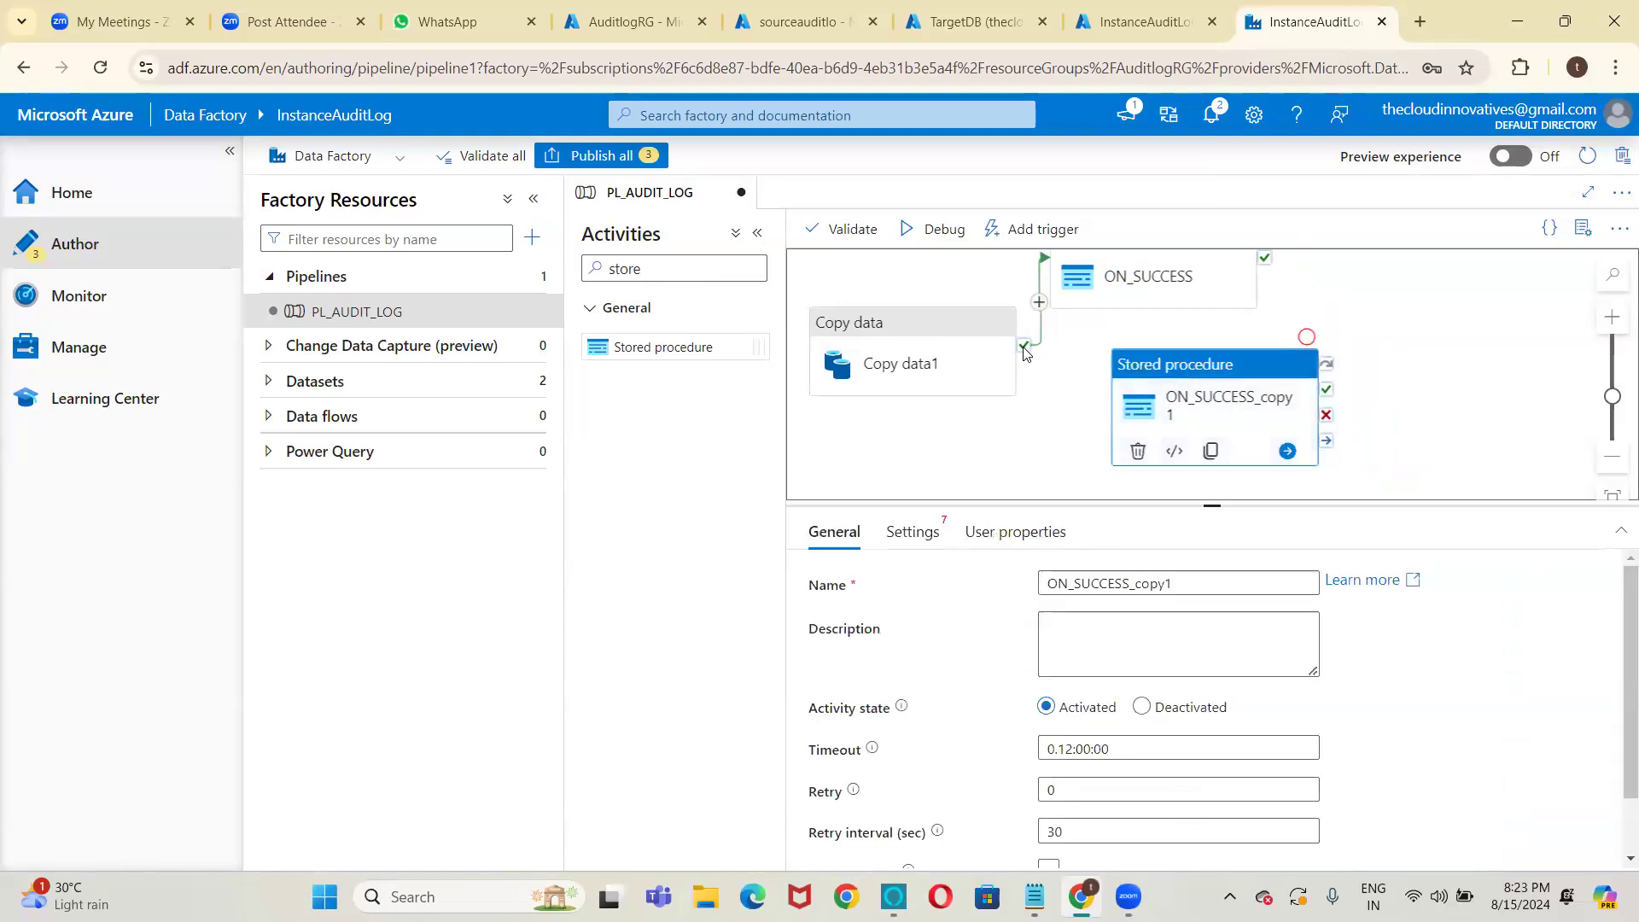
pyautogui.moveTo(1025, 350); pyautogui.dragTo(1127, 416)
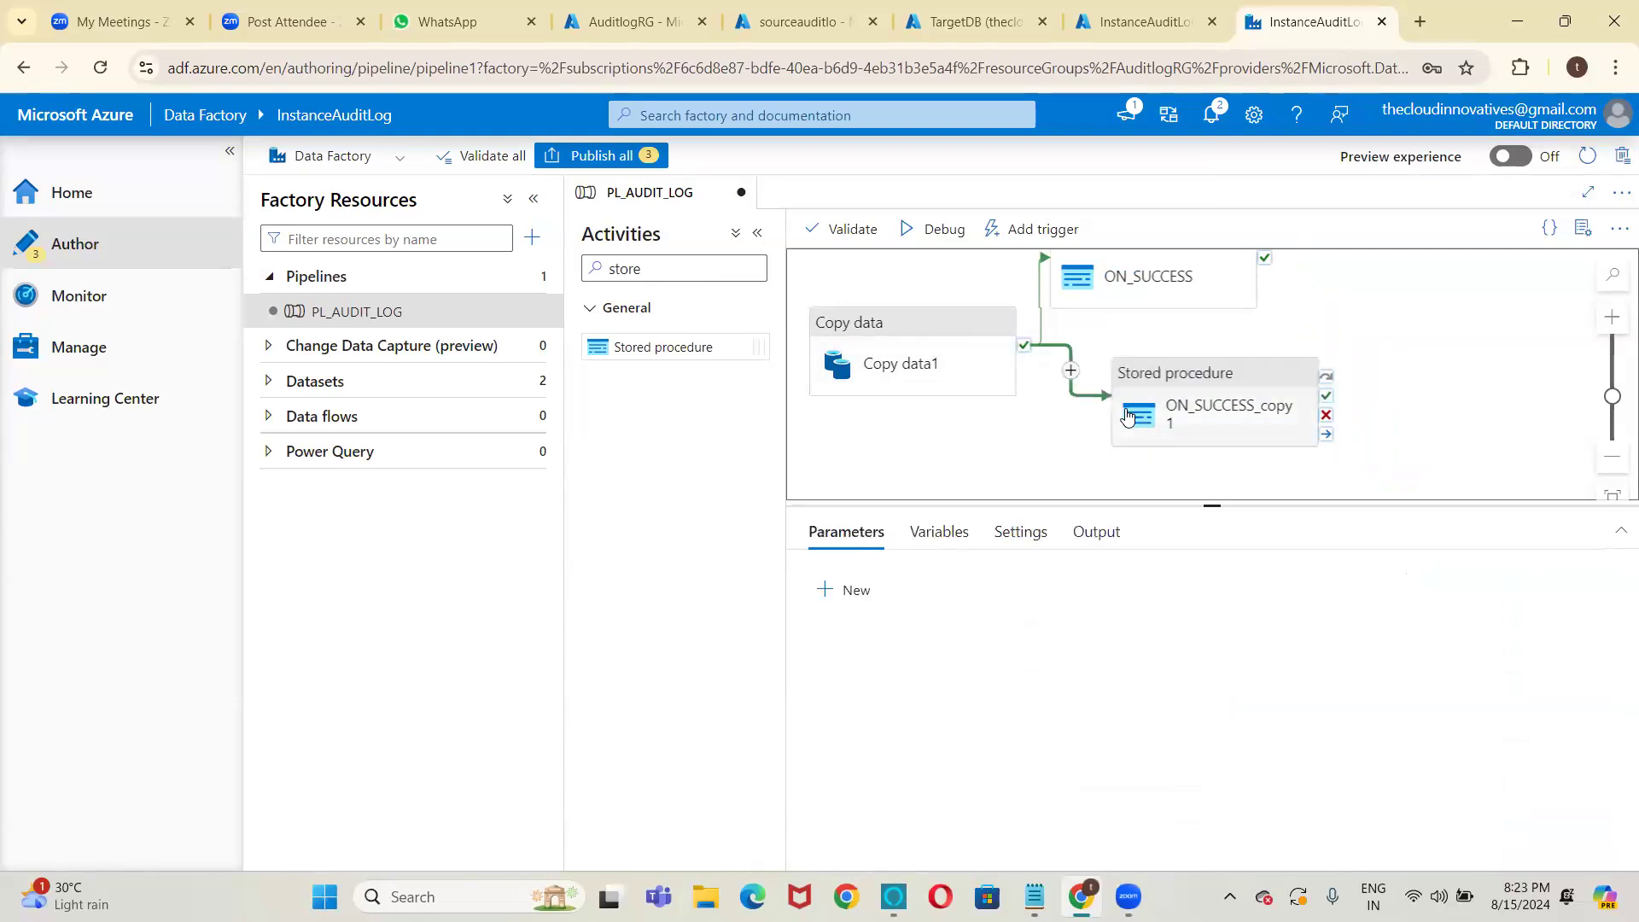
pyautogui.moveTo(1154, 278); pyautogui.dragTo(1211, 295)
pyautogui.scroll(1, 1183, 416)
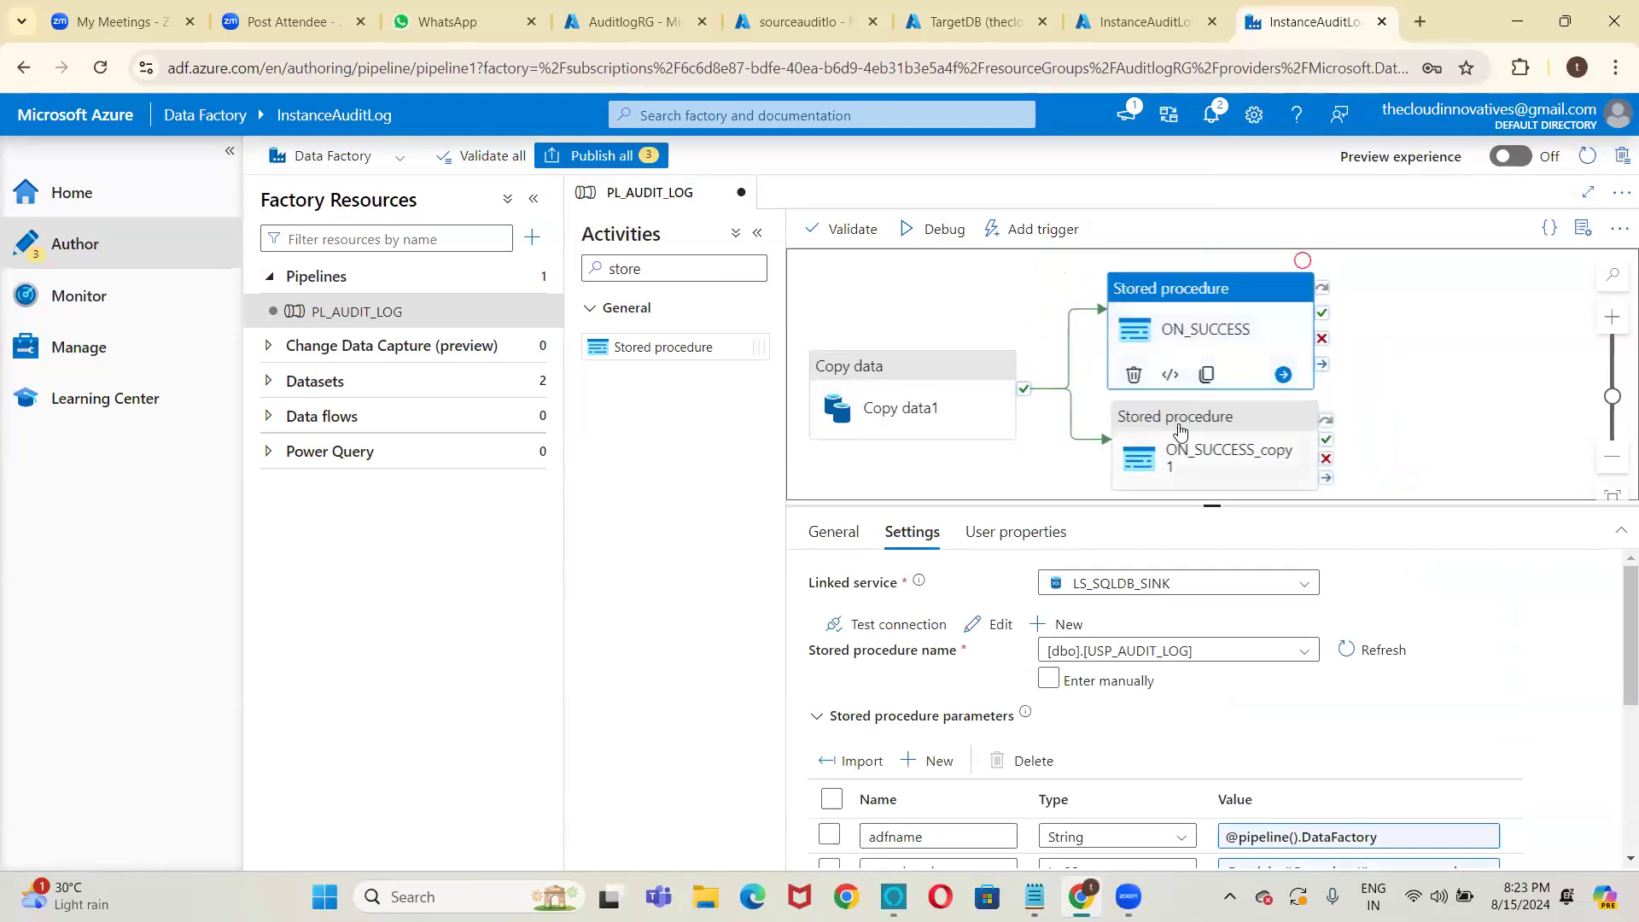
# Rename the duplicated stored procedure activity to ON_FAILURE and change its connection from Copy data1 to the Failure condition.
pyautogui.click(1184, 415)
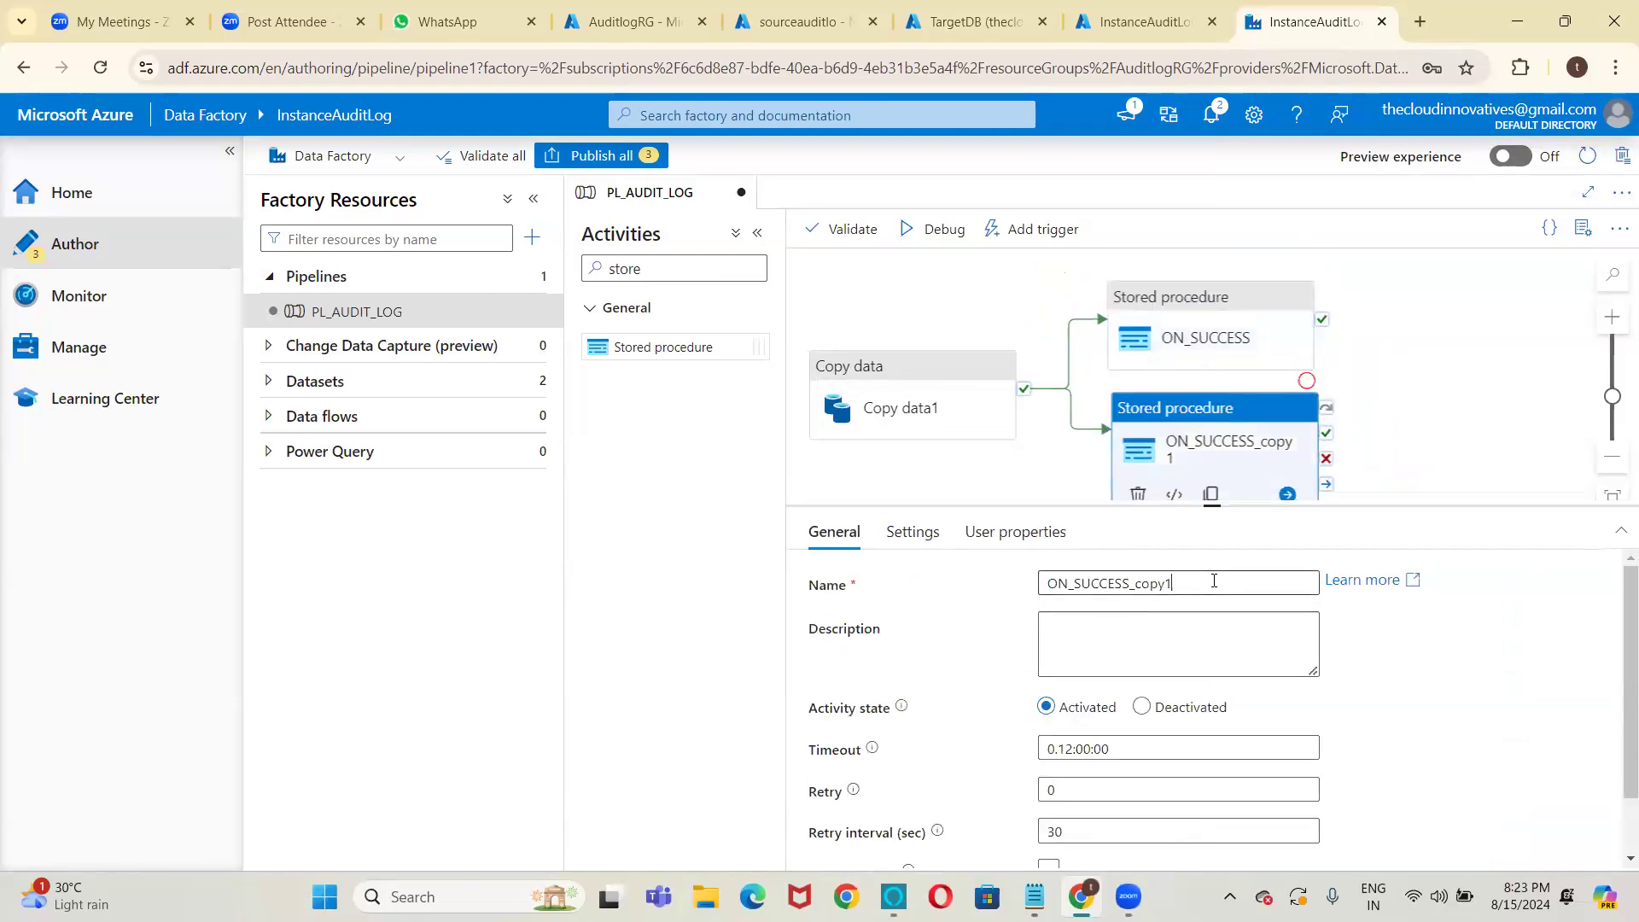
pyautogui.doubleClick(1214, 580)
pyautogui.write('ON')
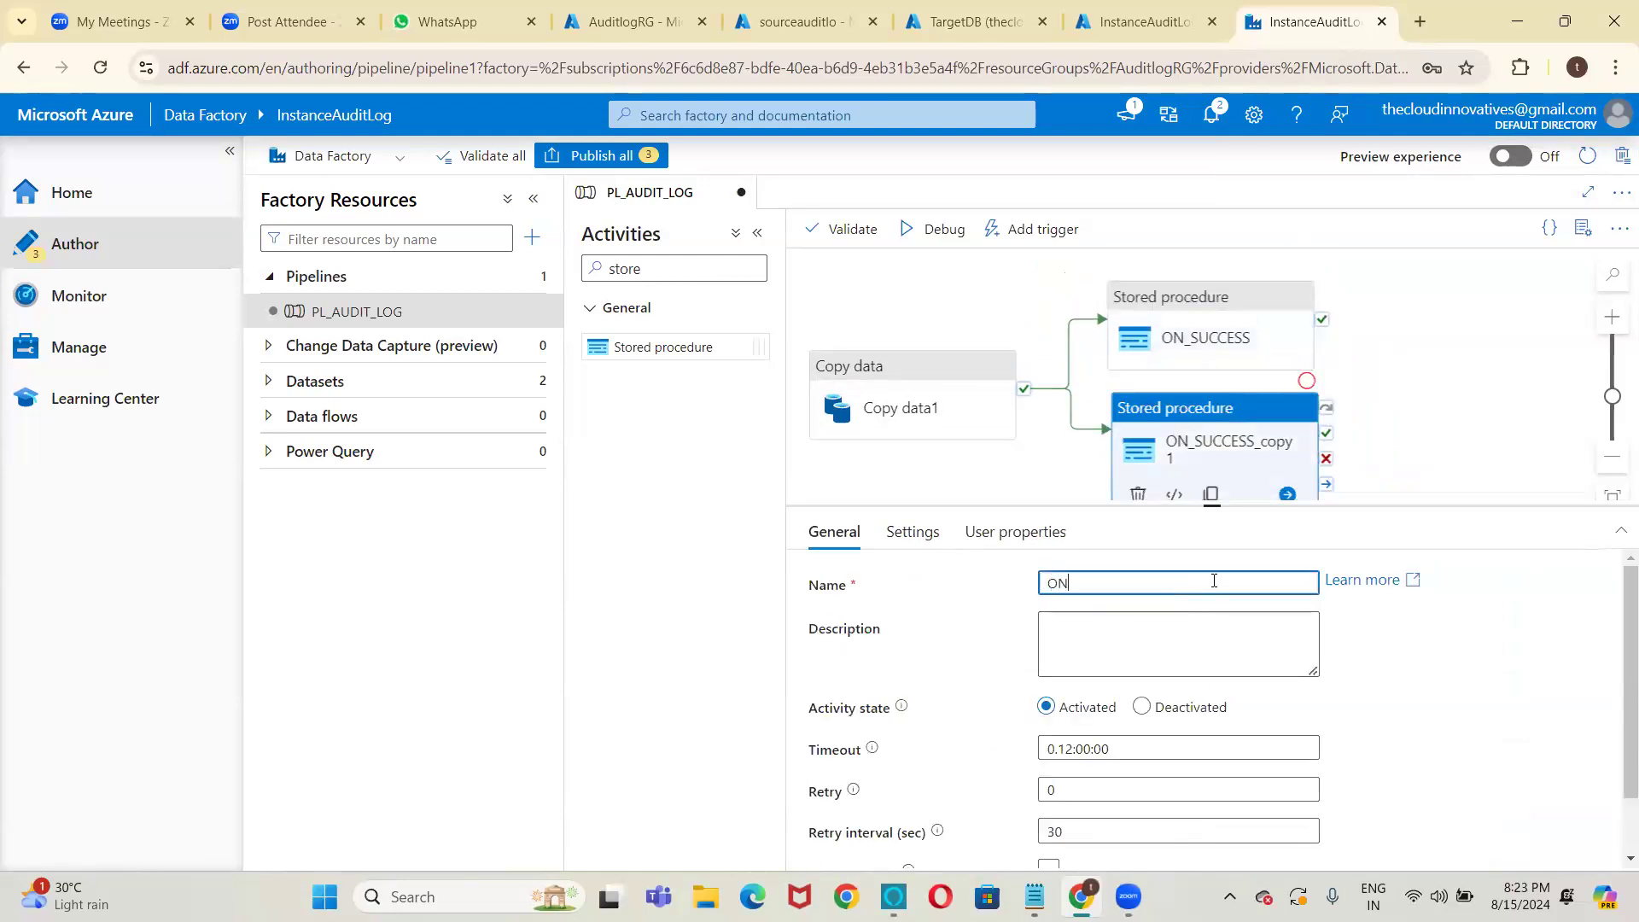
pyautogui.write('_FAILURE')
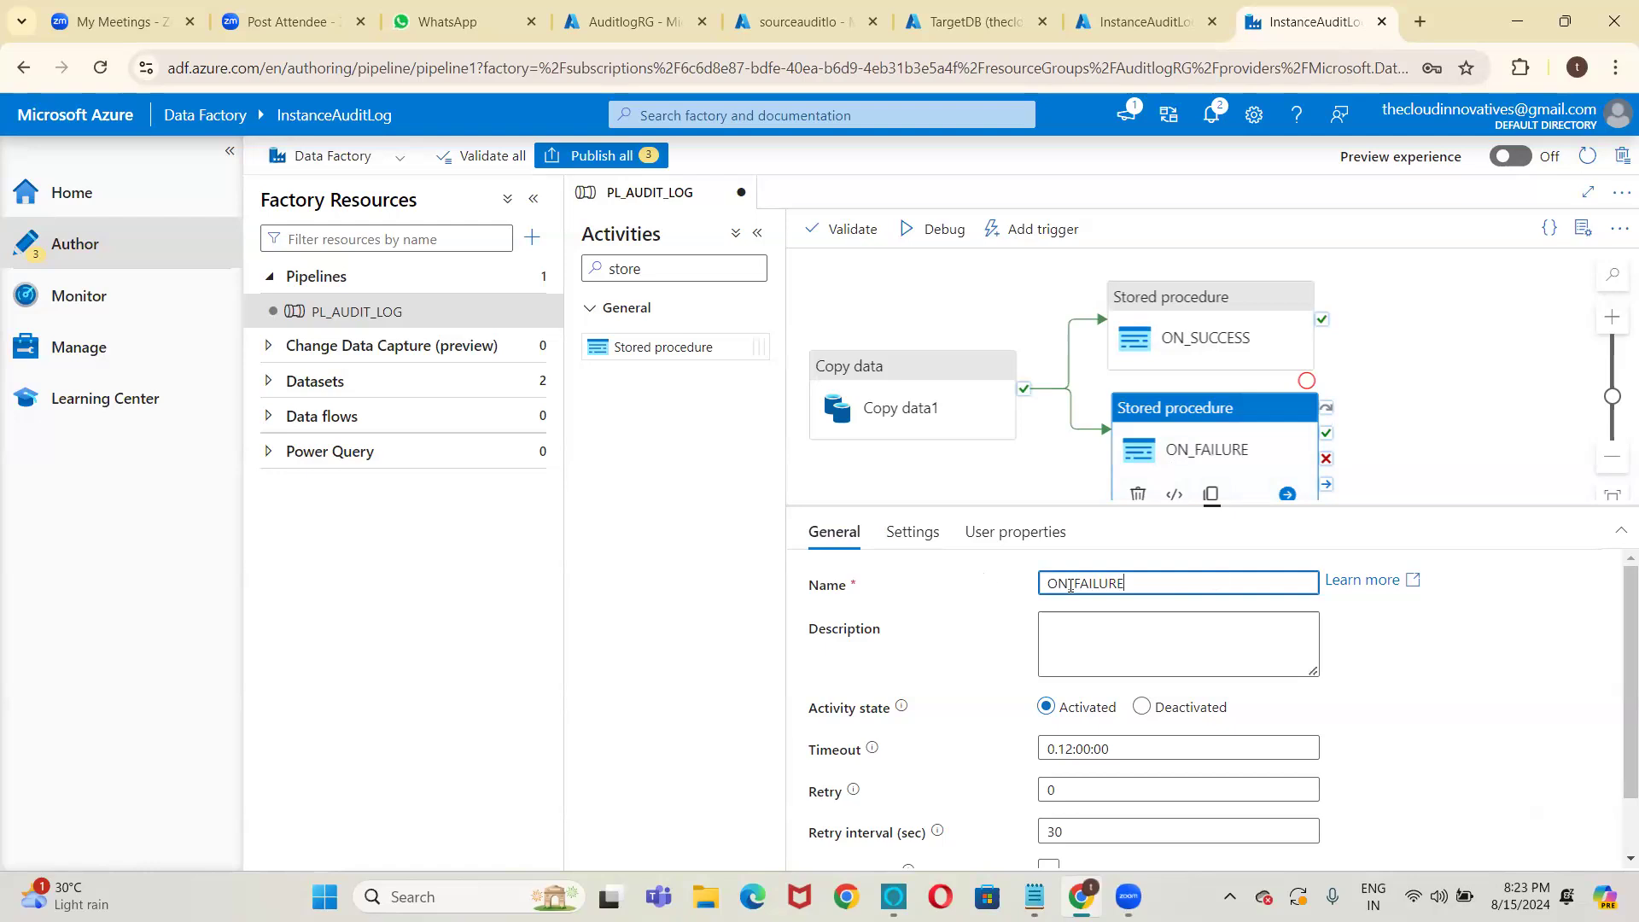
pyautogui.rightClick(1061, 436)
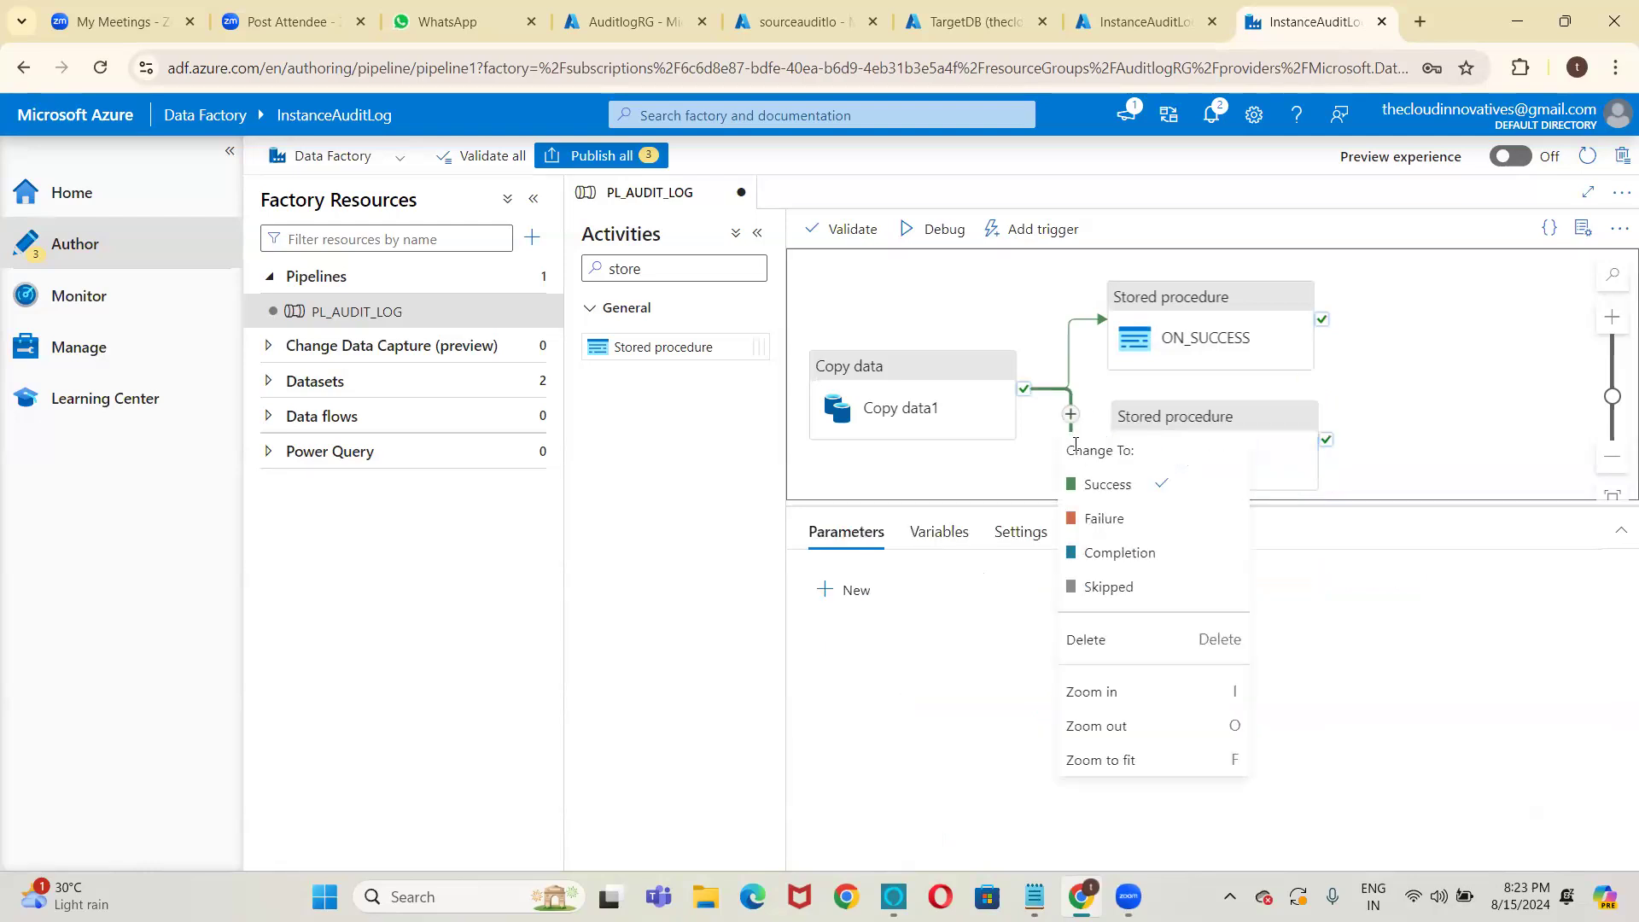
pyautogui.click(1104, 517)
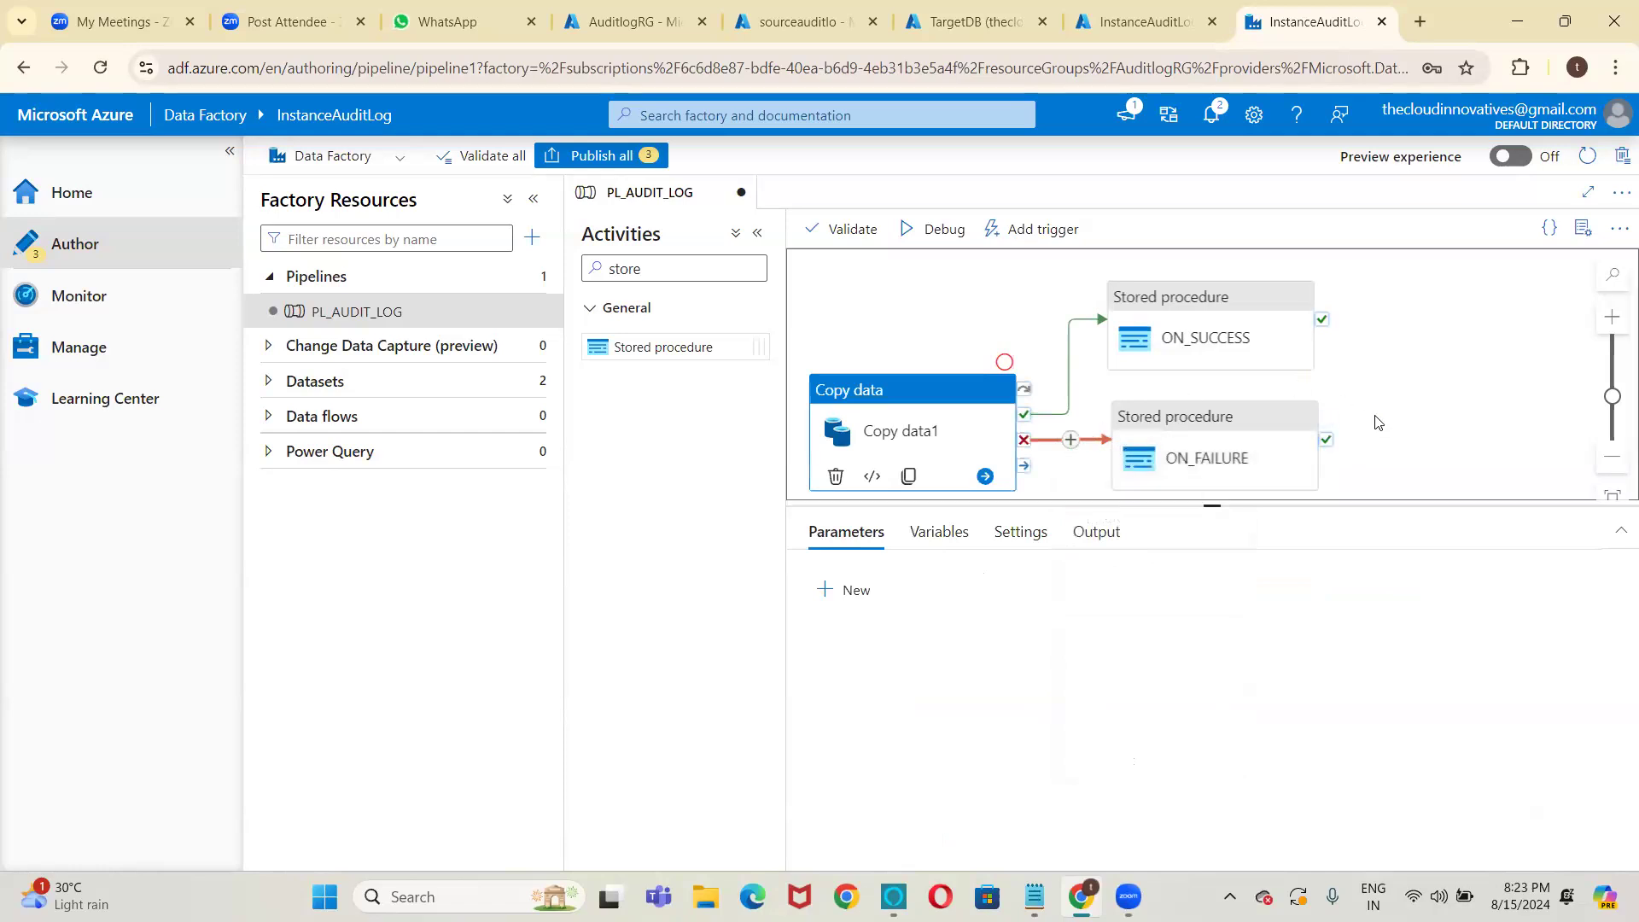
# Review the ON_FAILURE activity's linked service, stored procedure and parameter settings, and compare them with those of ON_SUCCESS.
pyautogui.click(1178, 414)
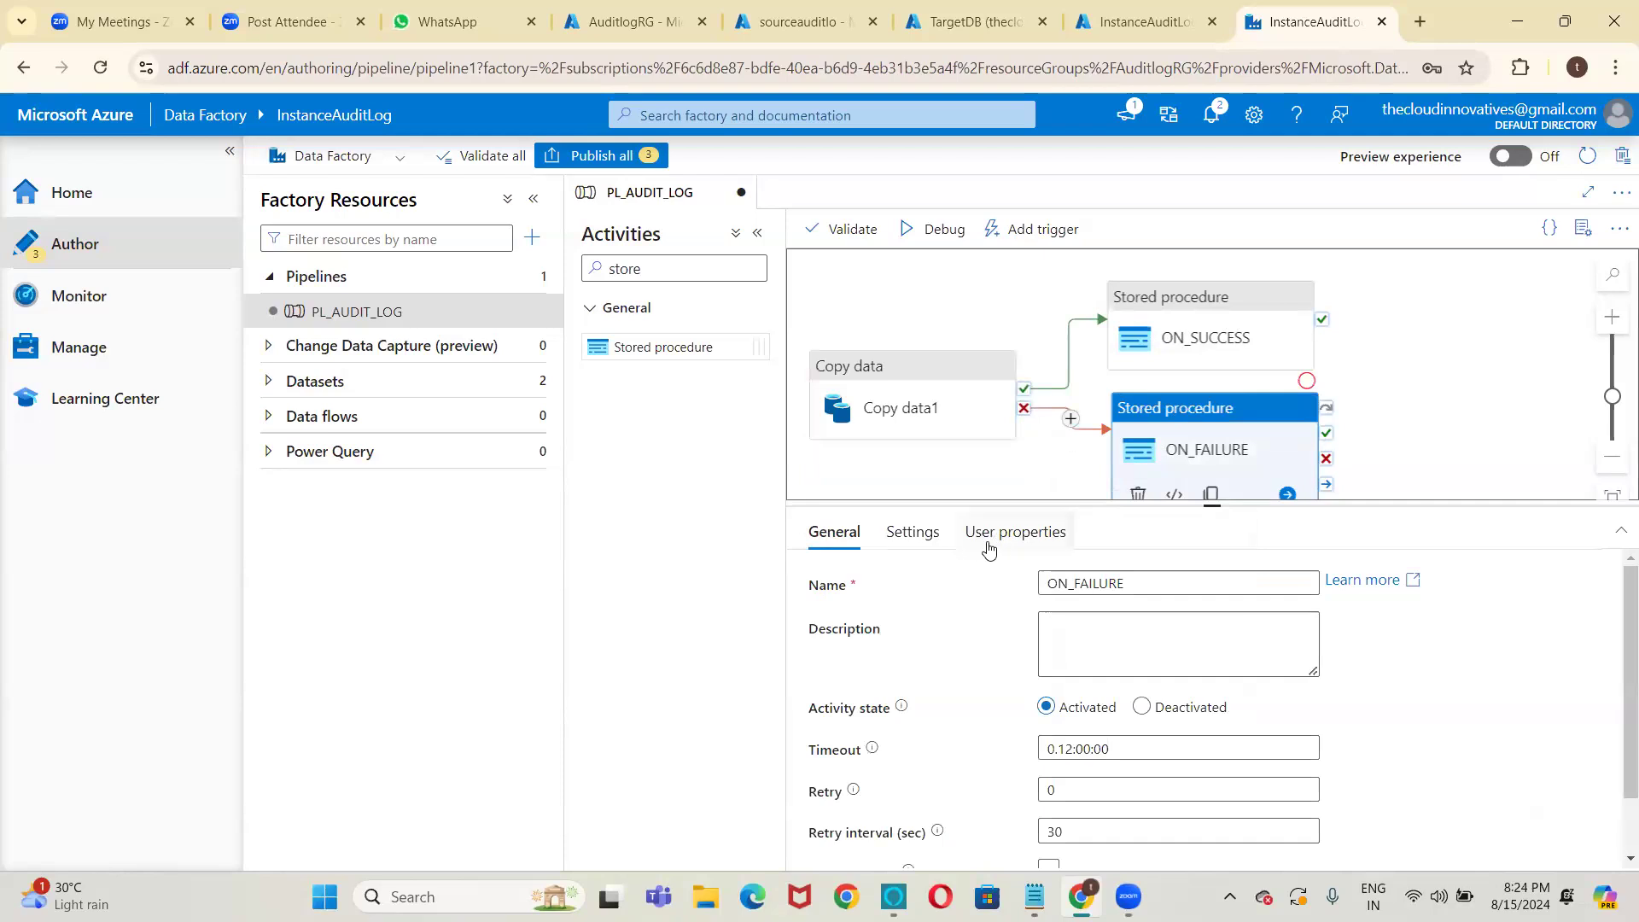
pyautogui.click(912, 532)
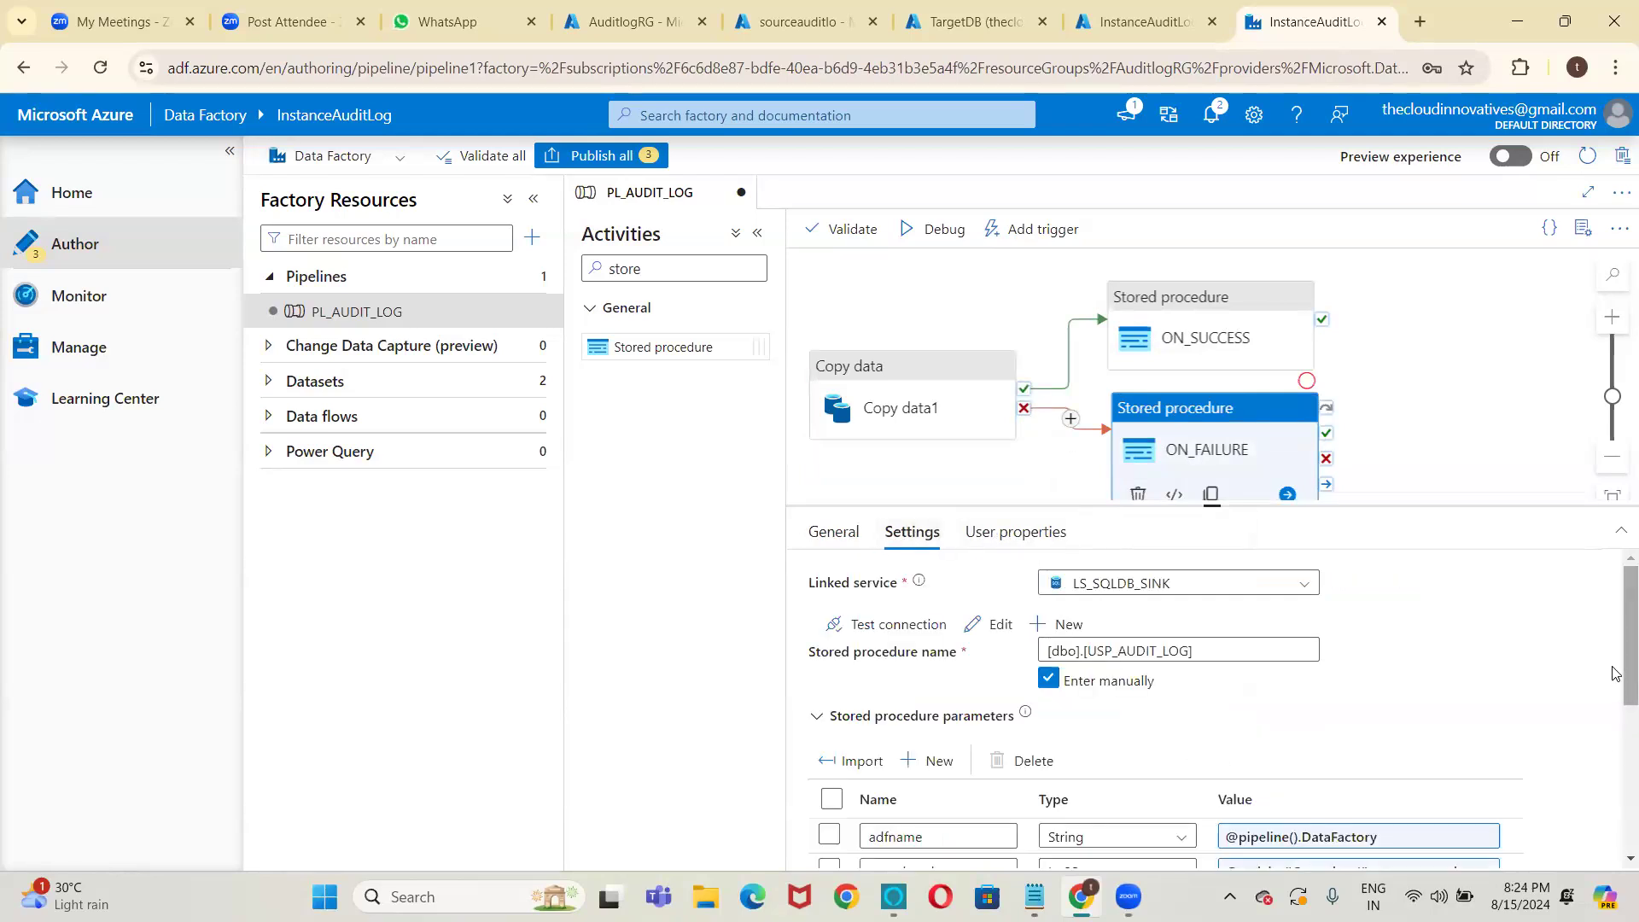
pyautogui.moveTo(1627, 696); pyautogui.dragTo(1605, 207)
pyautogui.click(1242, 333)
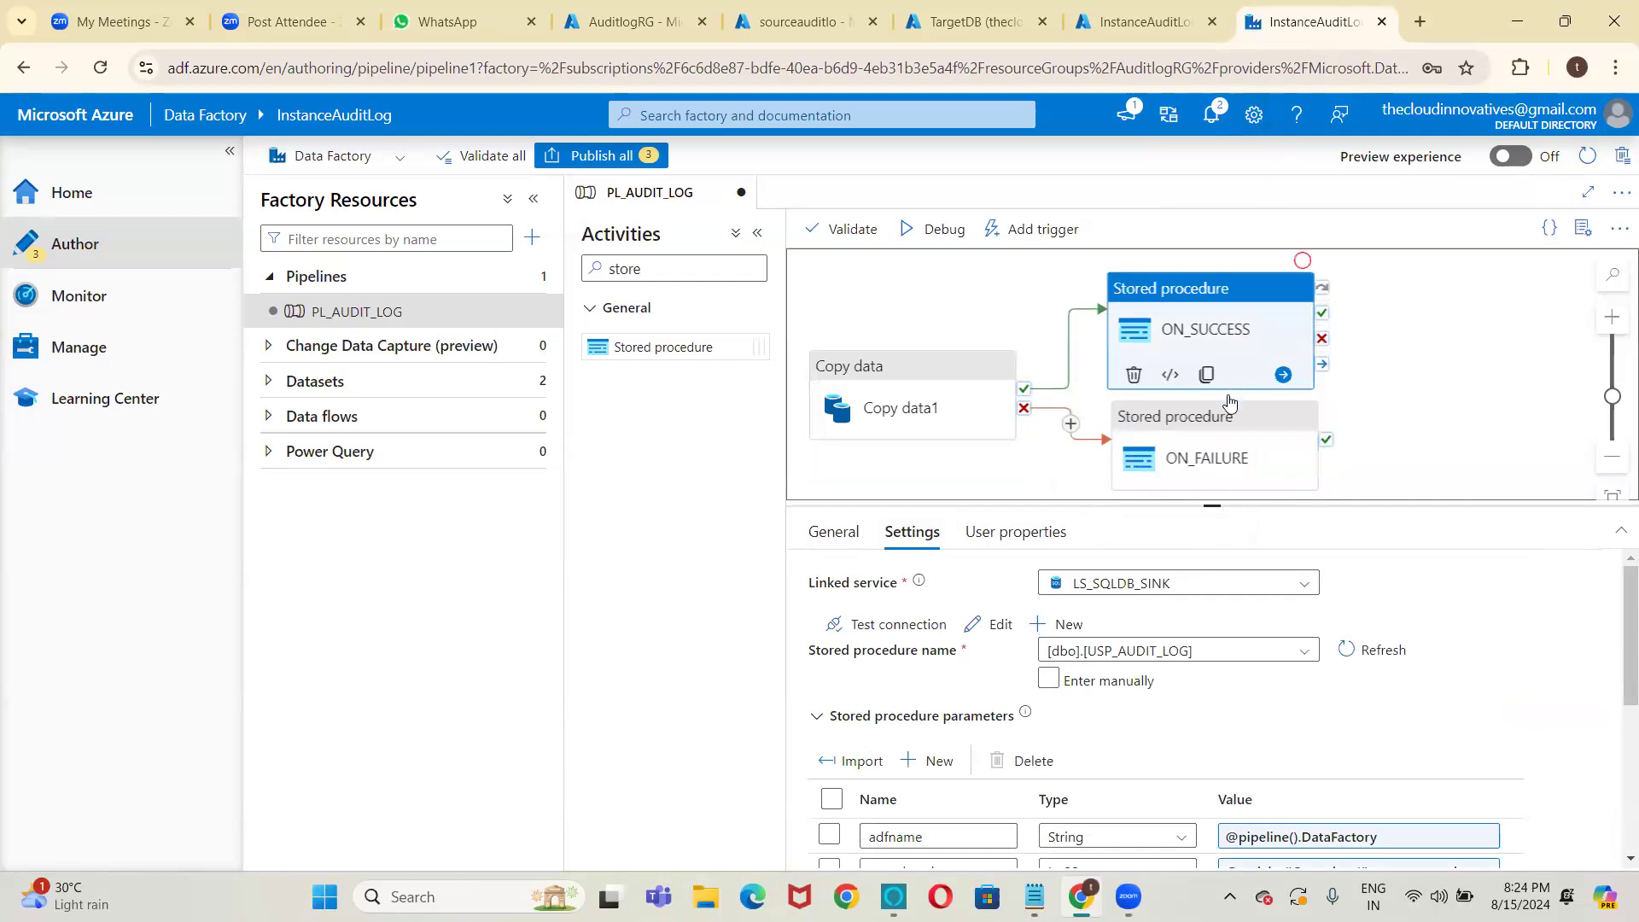
pyautogui.click(1227, 448)
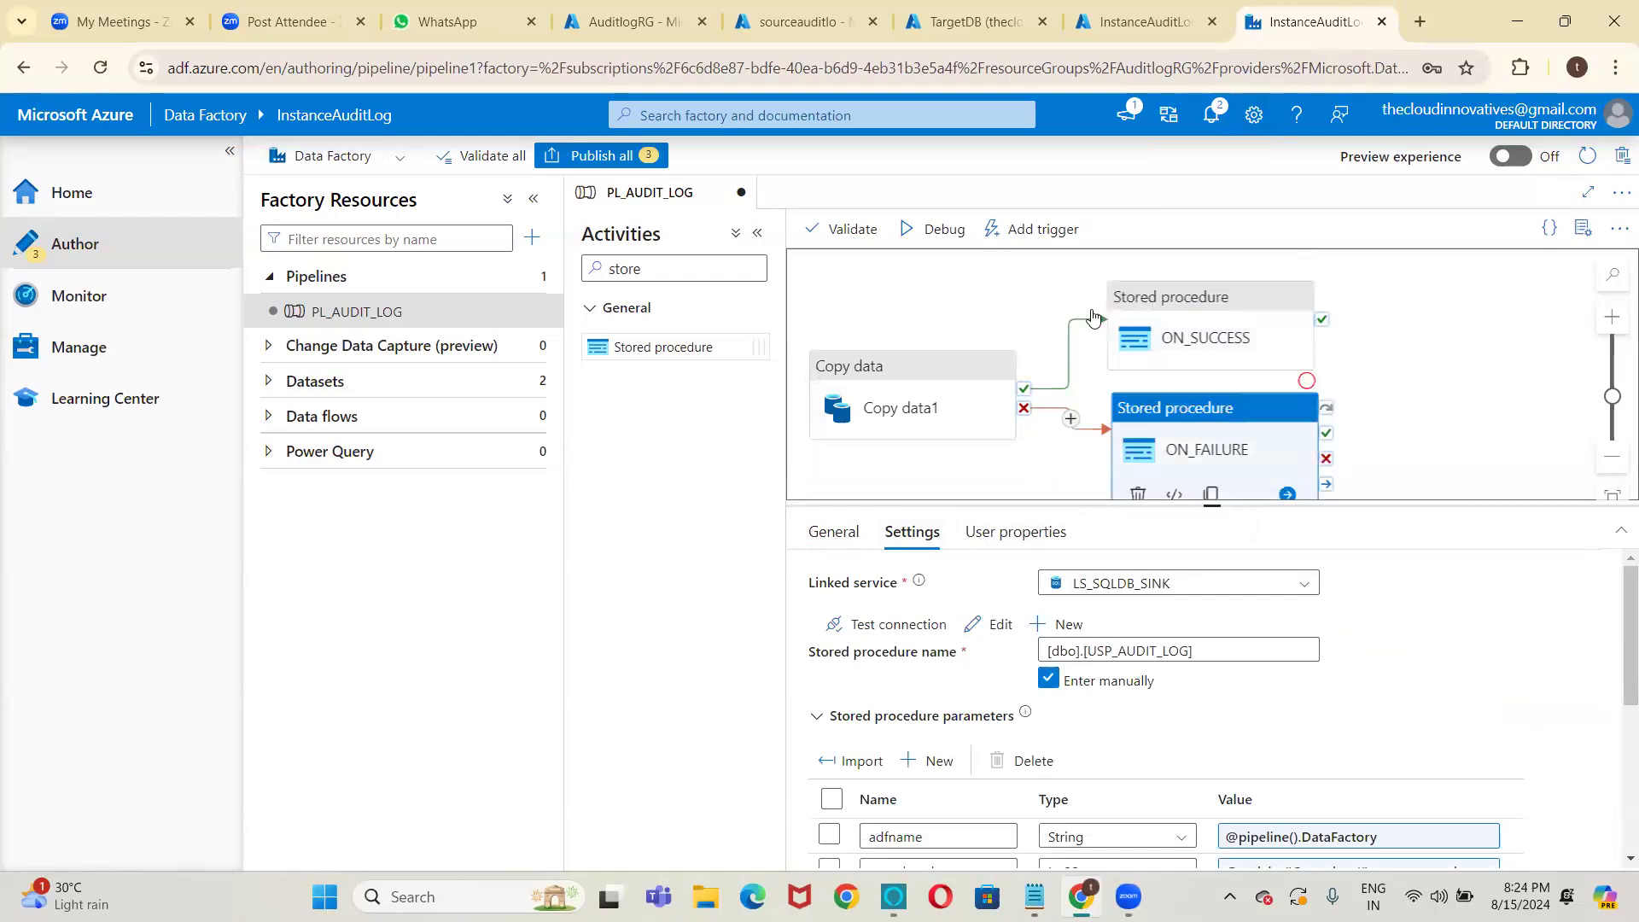
# Run the PL_AUDIT_LOG pipeline in debug mode and refresh its run status.
pyautogui.click(904, 243)
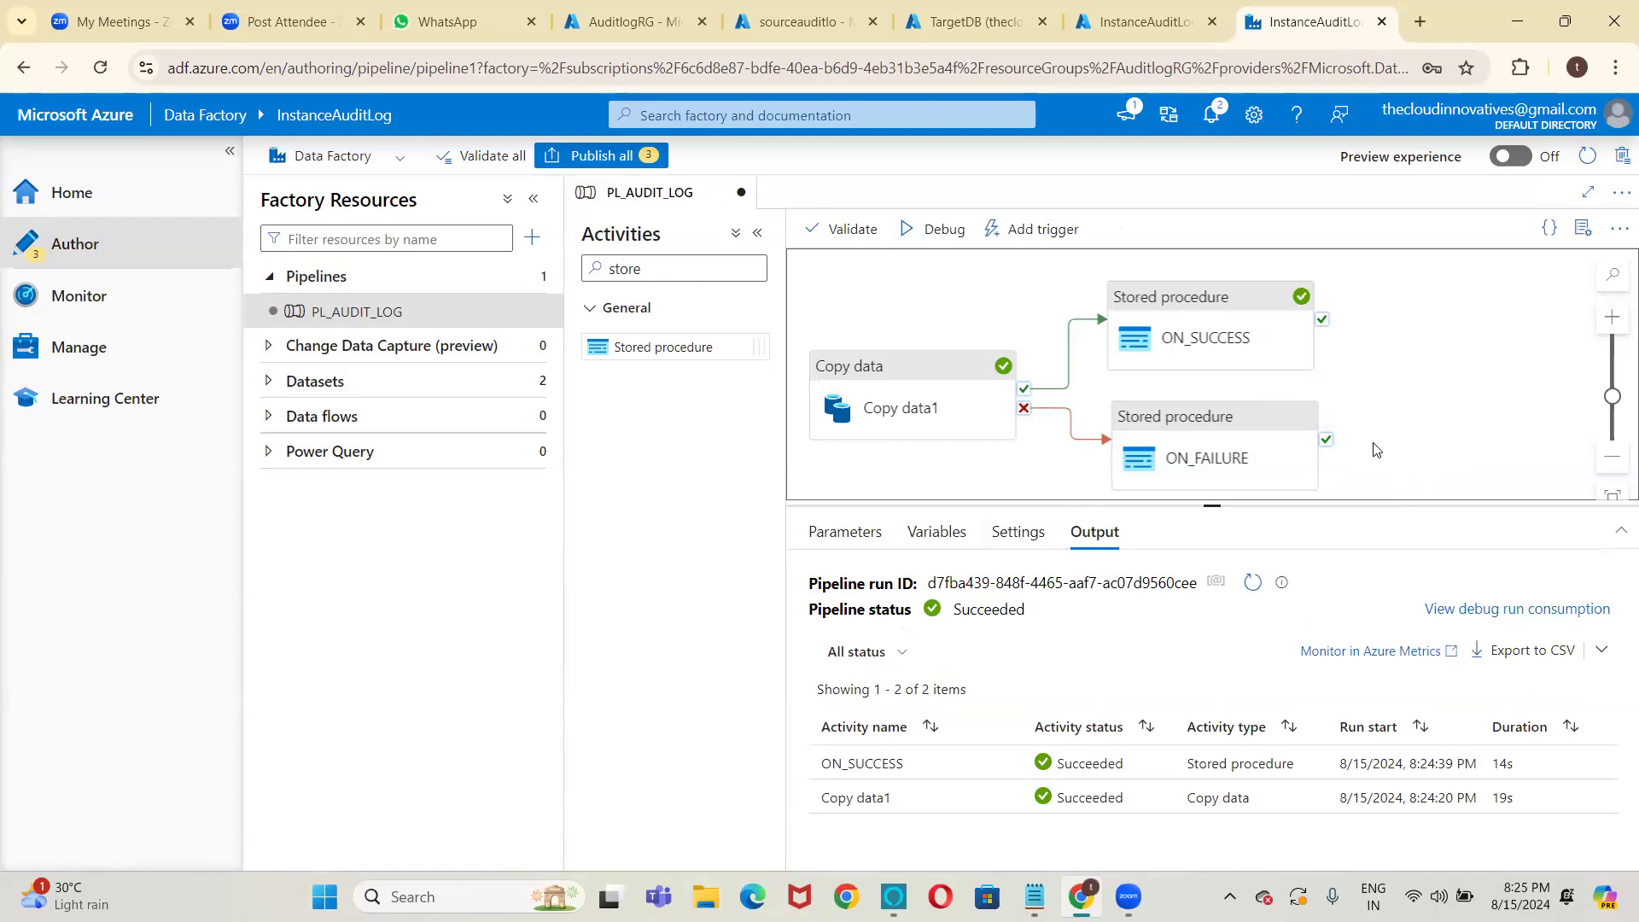
pyautogui.click(1327, 442)
pyautogui.click(1254, 584)
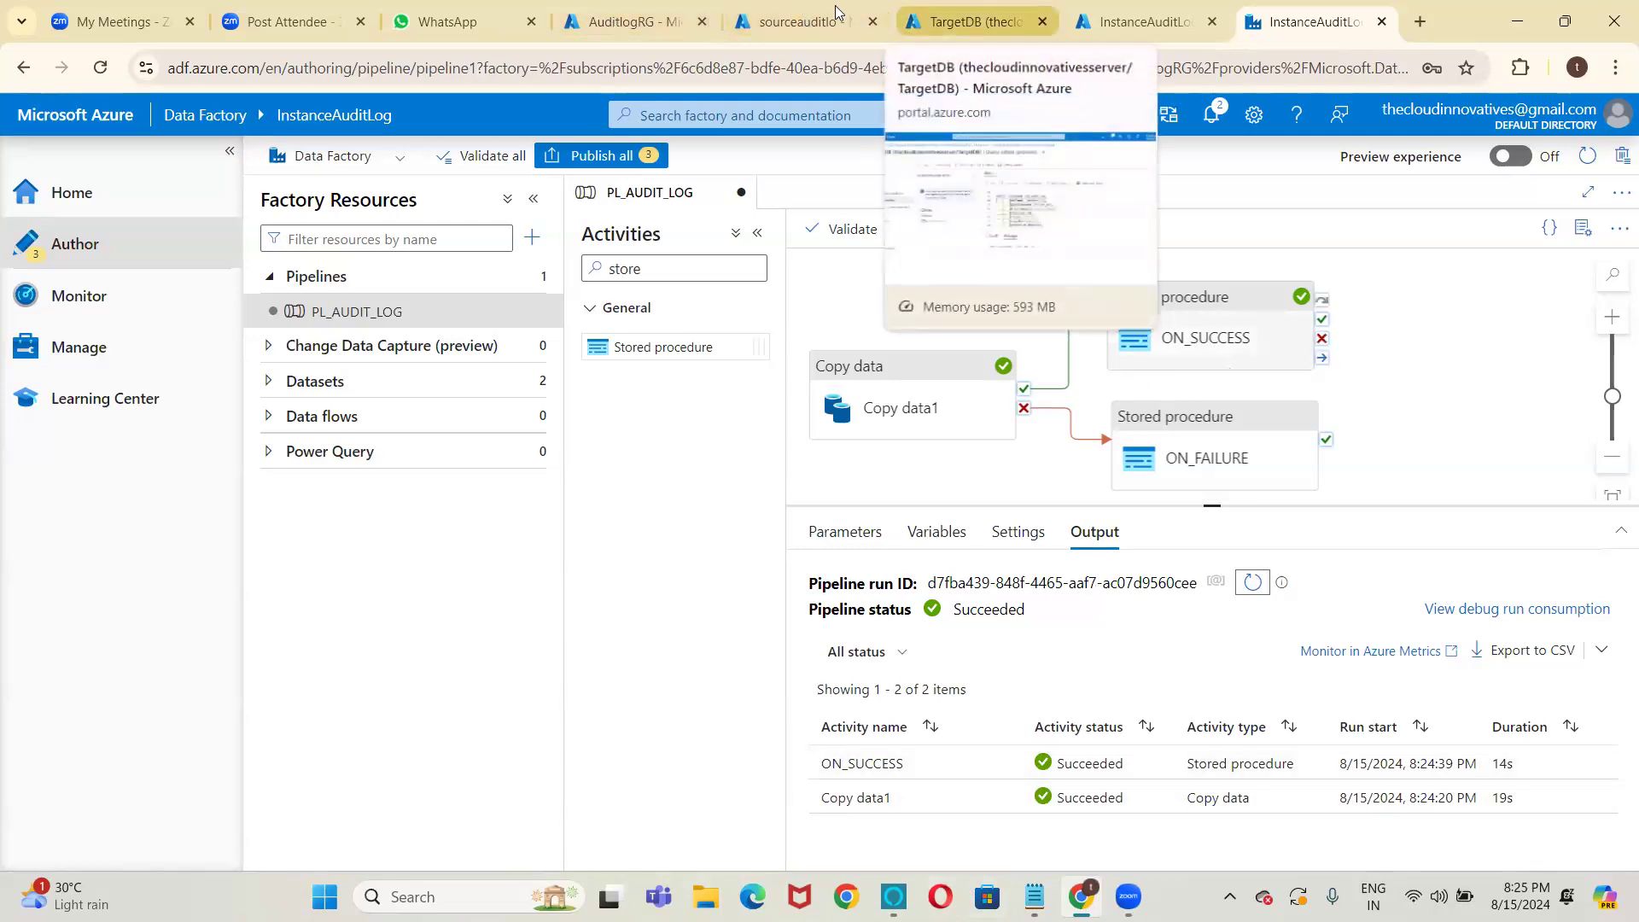
# Check the source file airlines.csv in the storage account's input container, and return to the pipeline's run output in Data Factory.
pyautogui.click(803, 17)
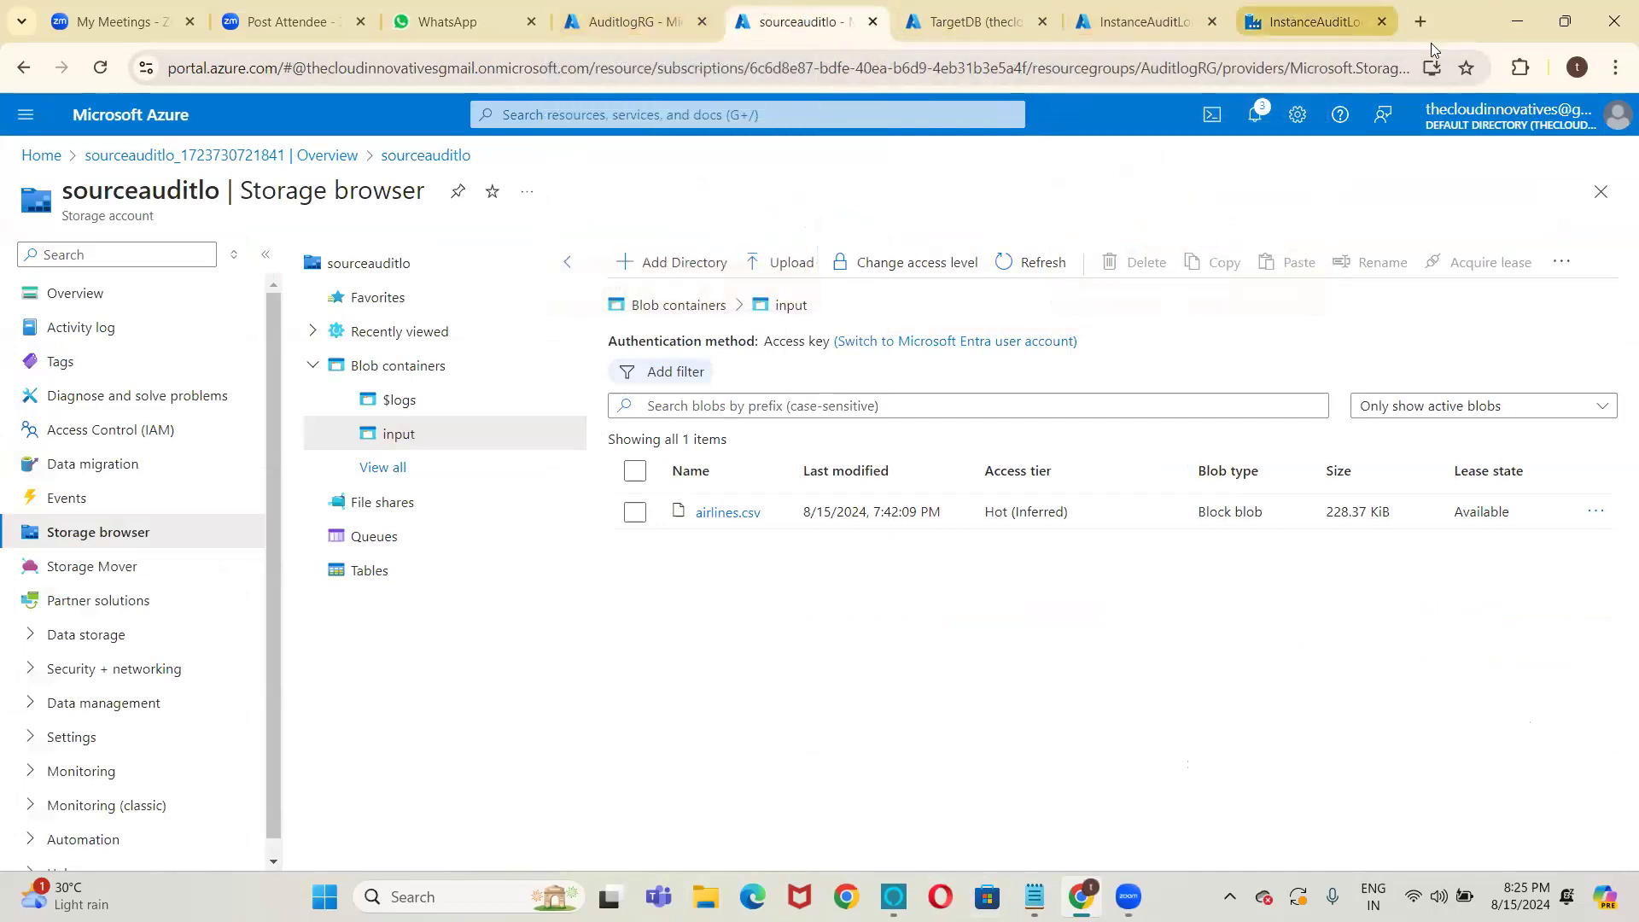
pyautogui.click(1329, 19)
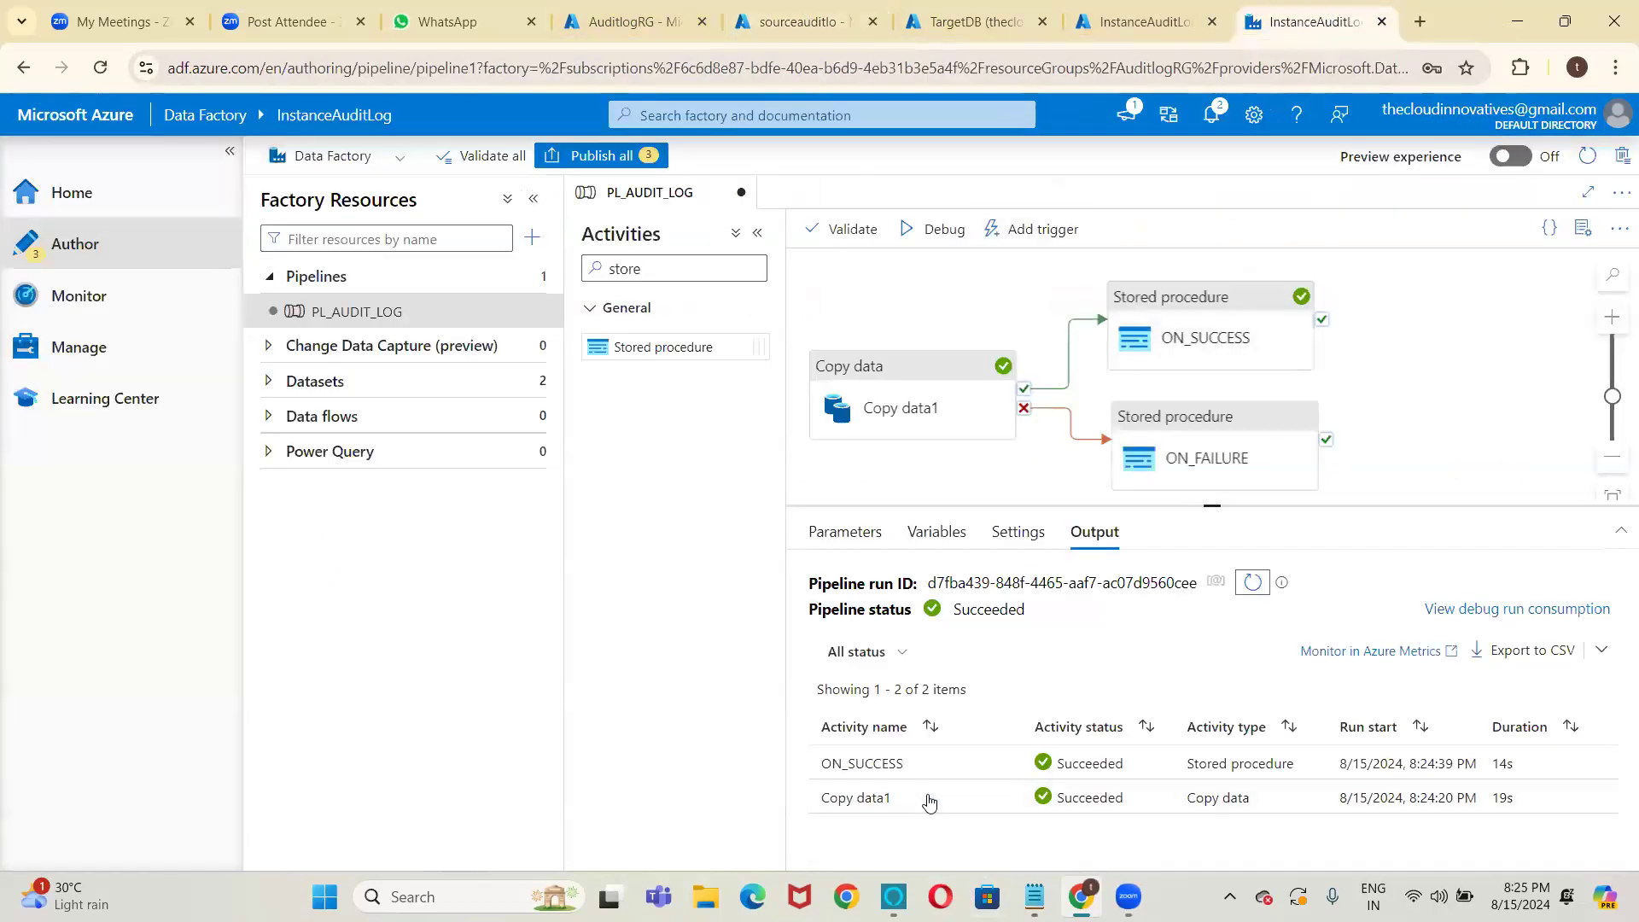